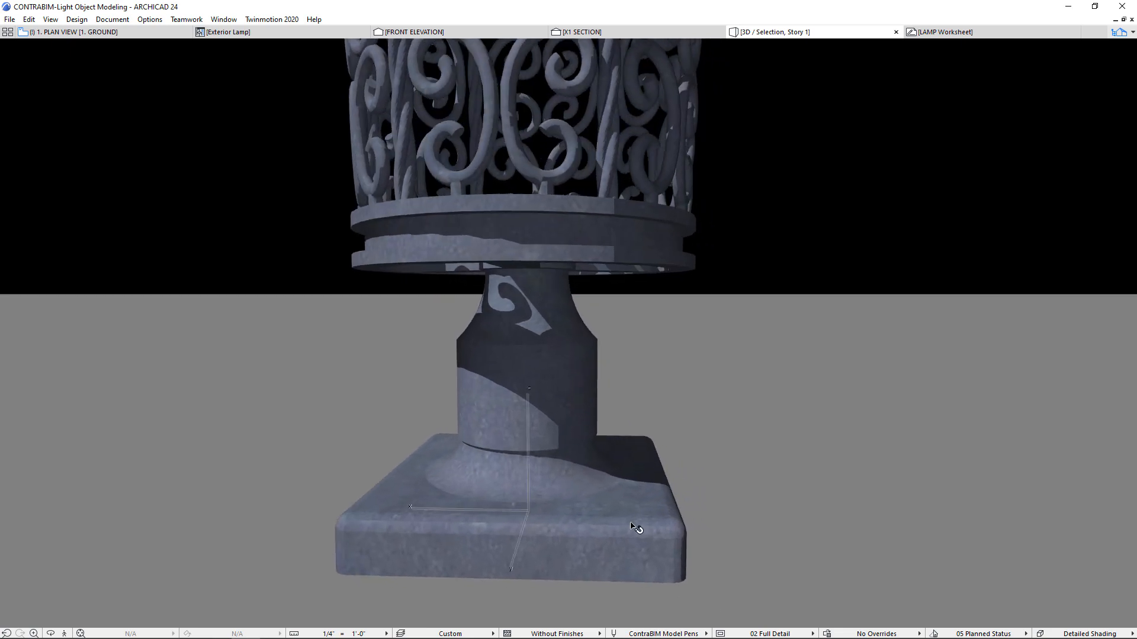
Inspect the finished lamp model in 3D from several angles, covering its base, scrollwork cage and domed cap
middle_click_drag(630, 526, 535, 392, "shift")
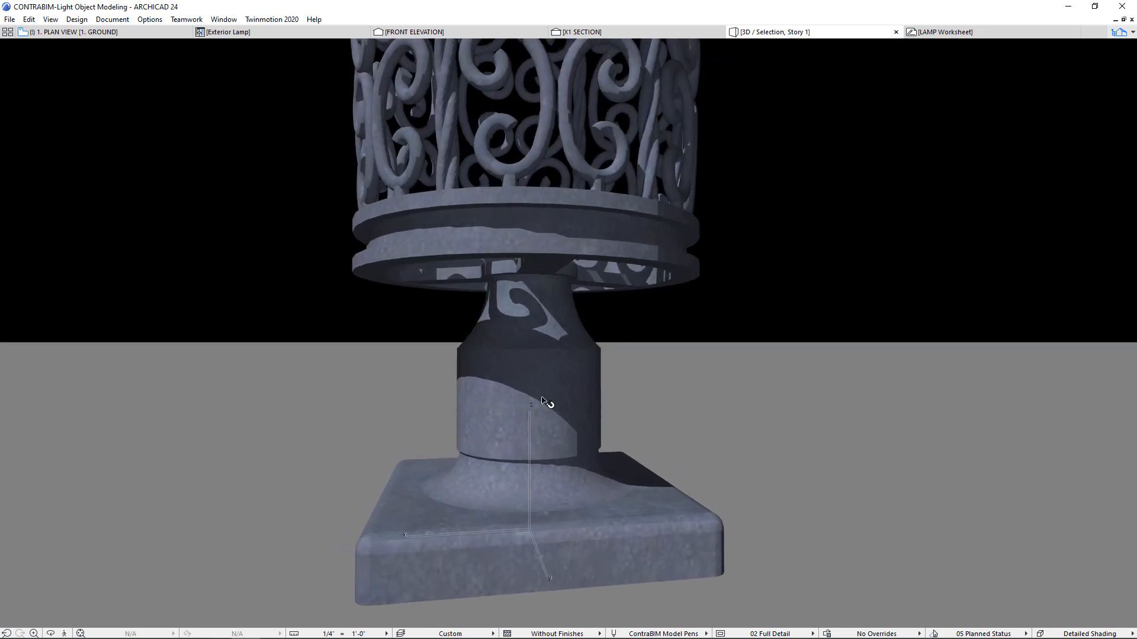
scroll(574, 451, "down", 3)
middle_click_drag(574, 451, 530, 456, "shift")
scroll(530, 456, "up", 2)
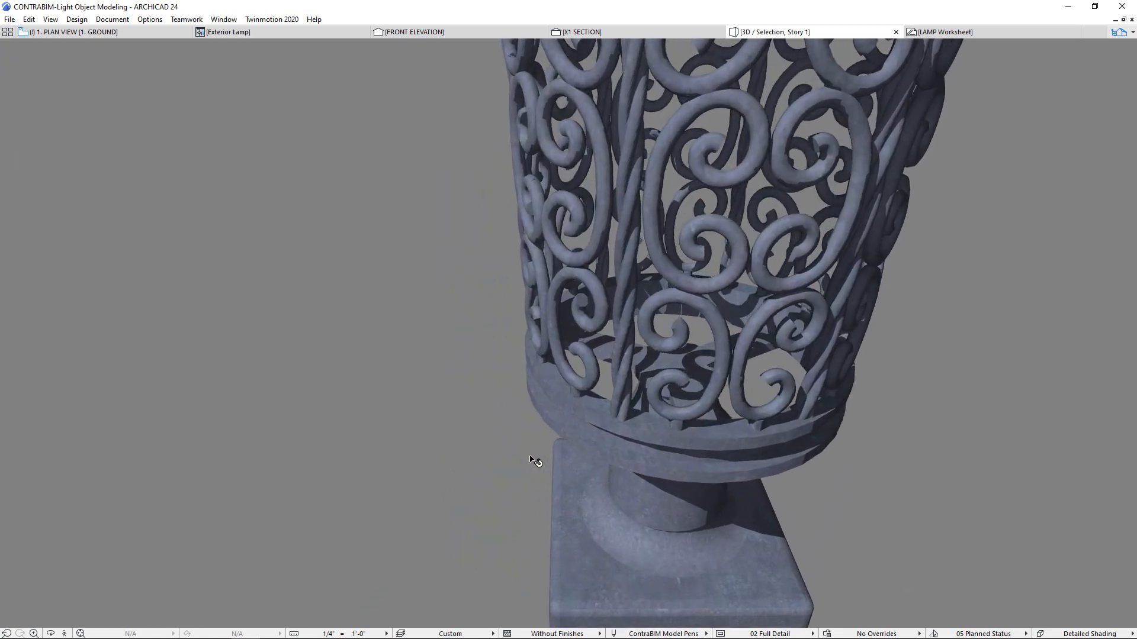
scroll(532, 420, "up", 3)
middle_click_drag(529, 240, 596, 260, "shift")
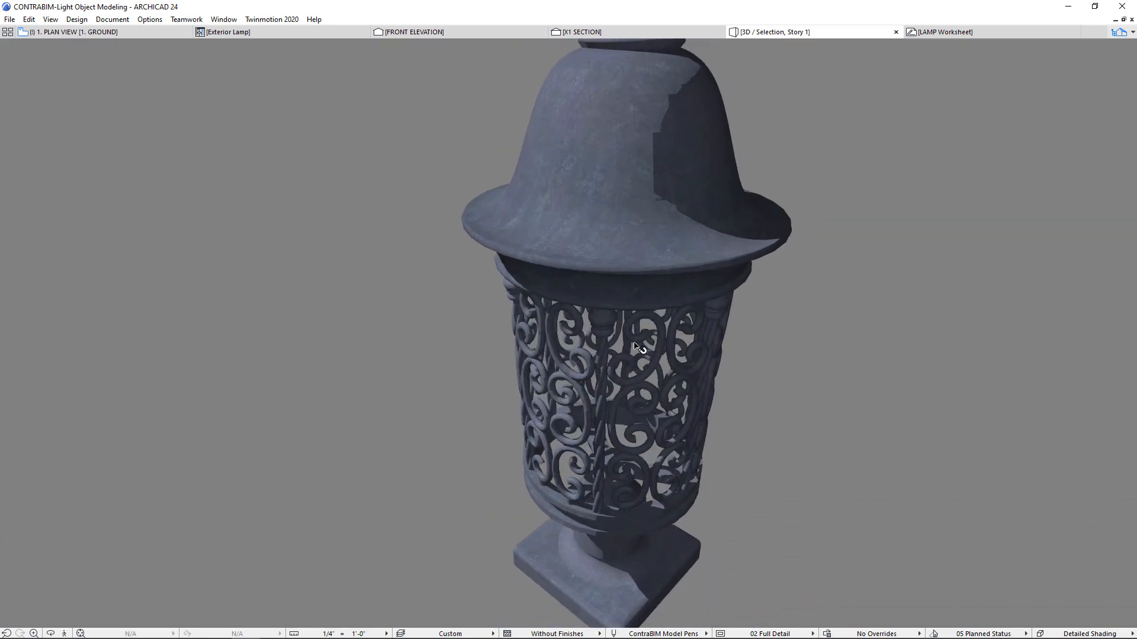
Review the lamp in the X1 section, the front elevation and the LAMP Worksheet
left_click(591, 32)
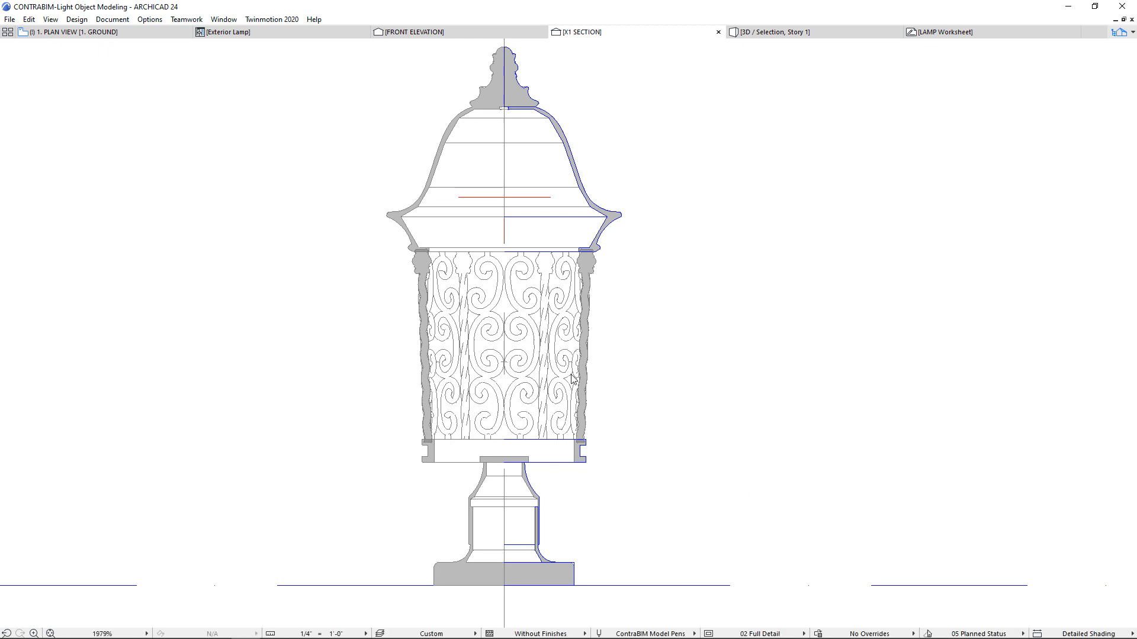
left_click(424, 36)
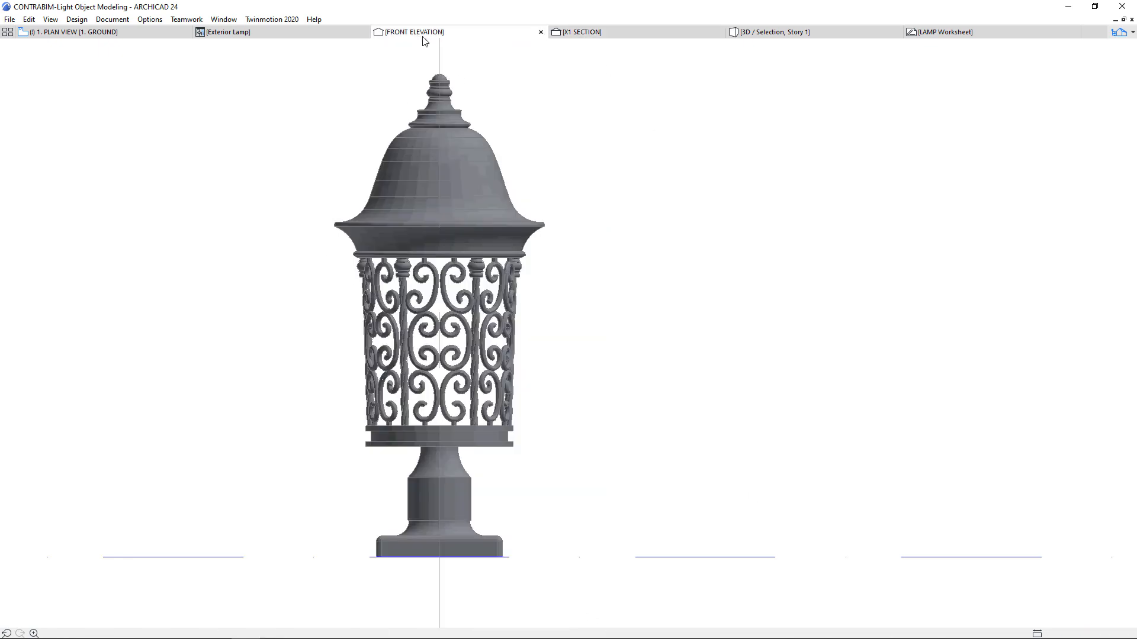
left_click(945, 37)
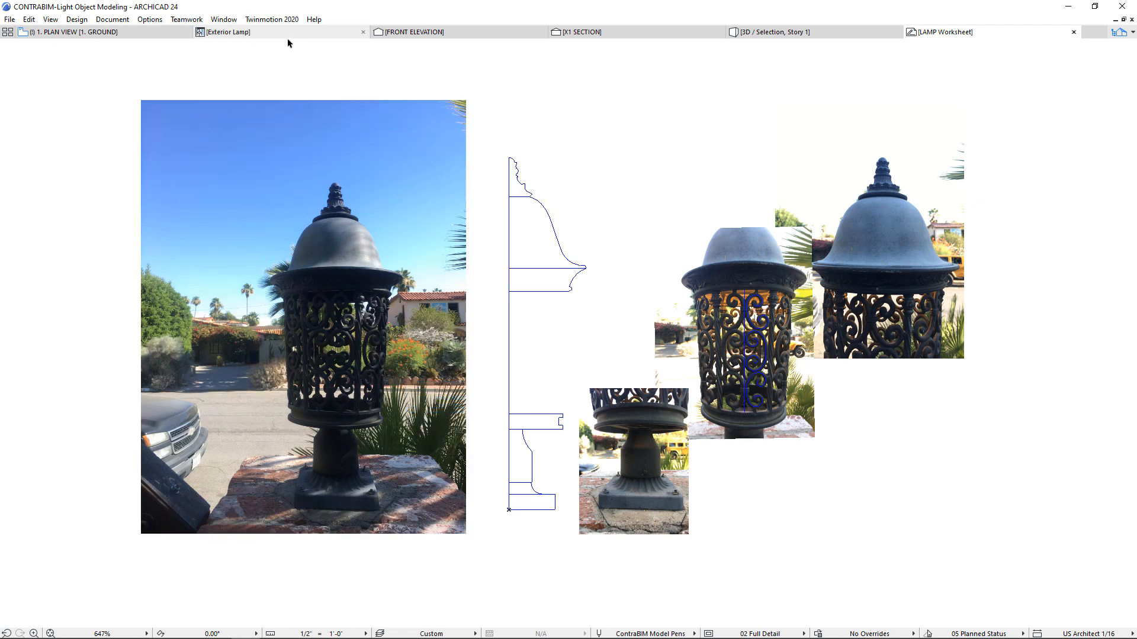
Return to the 3D view and examine the whole lamp model again at different angles and distances
left_click(809, 37)
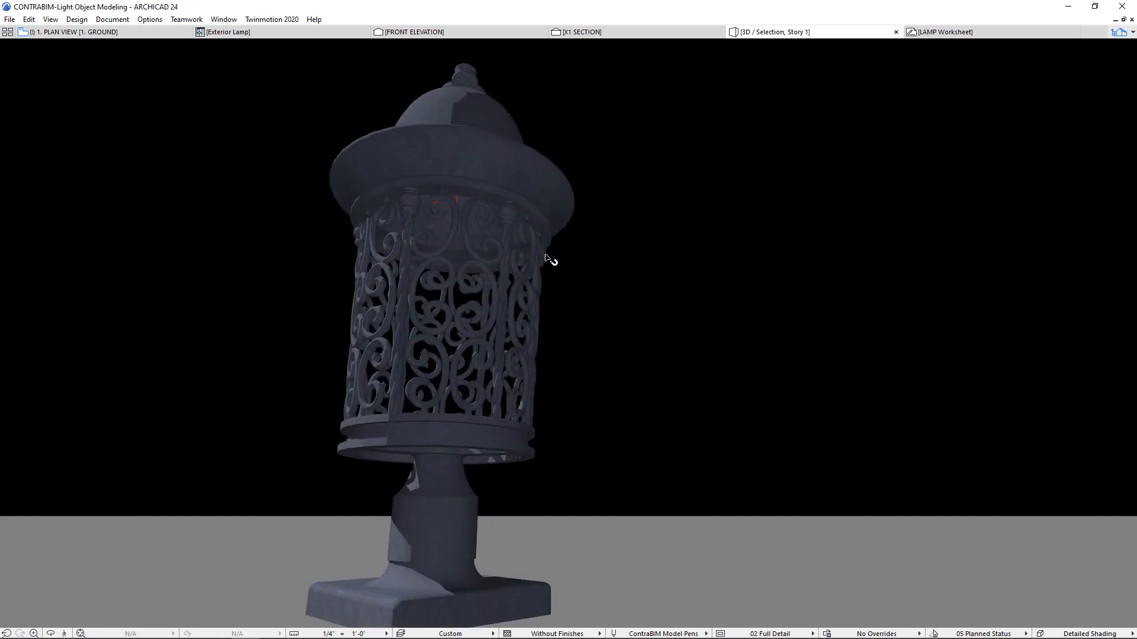
scroll(545, 258, "up", 2)
middle_click_drag(630, 190, 601, 231, "shift")
scroll(602, 230, "down", 5)
scroll(602, 230, "up", 3)
scroll(602, 231, "up", 3)
scroll(601, 230, "down", 3)
scroll(601, 230, "up", 3)
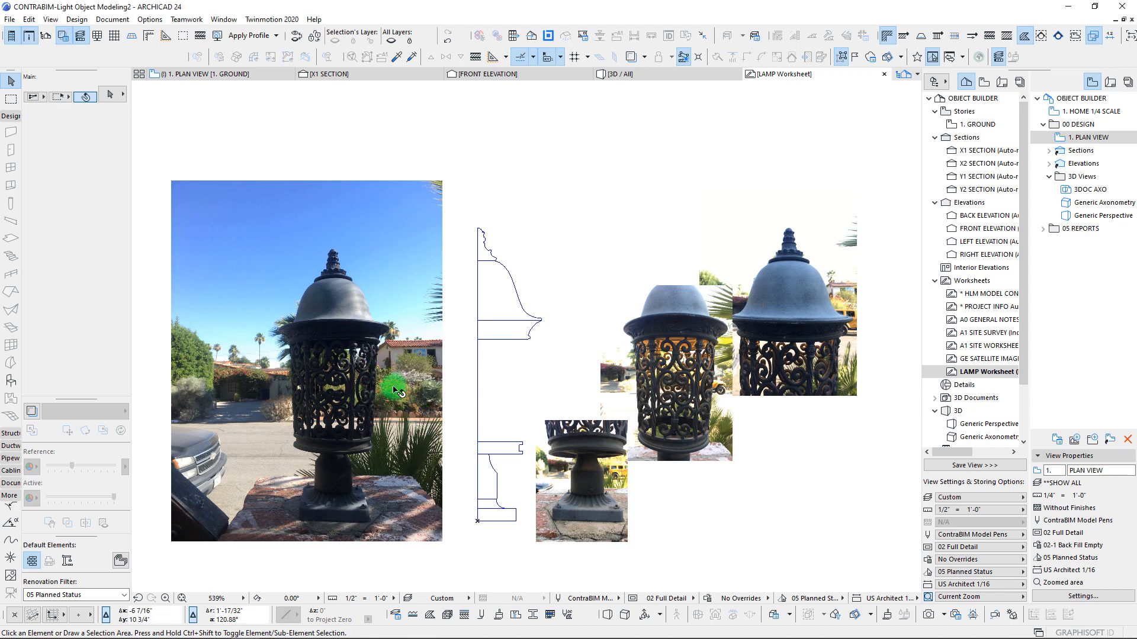
Measure the overall height of the lamp profile and the half-width of its base on the LAMP Worksheet
middle_click_drag(424, 384, 404, 374)
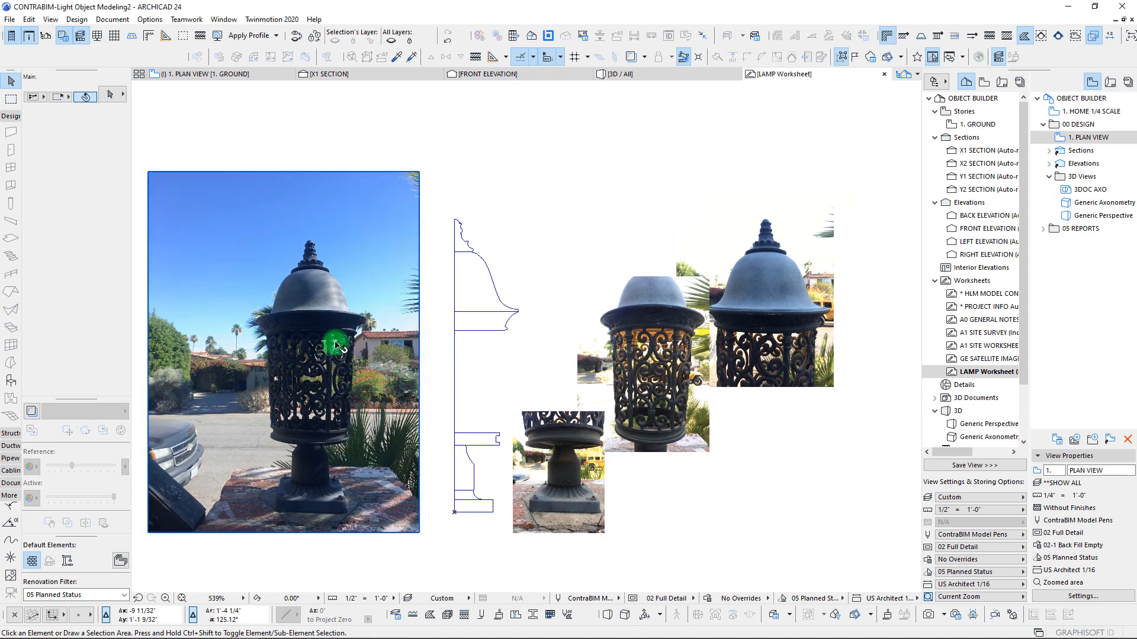
middle_click_drag(373, 386, 397, 360)
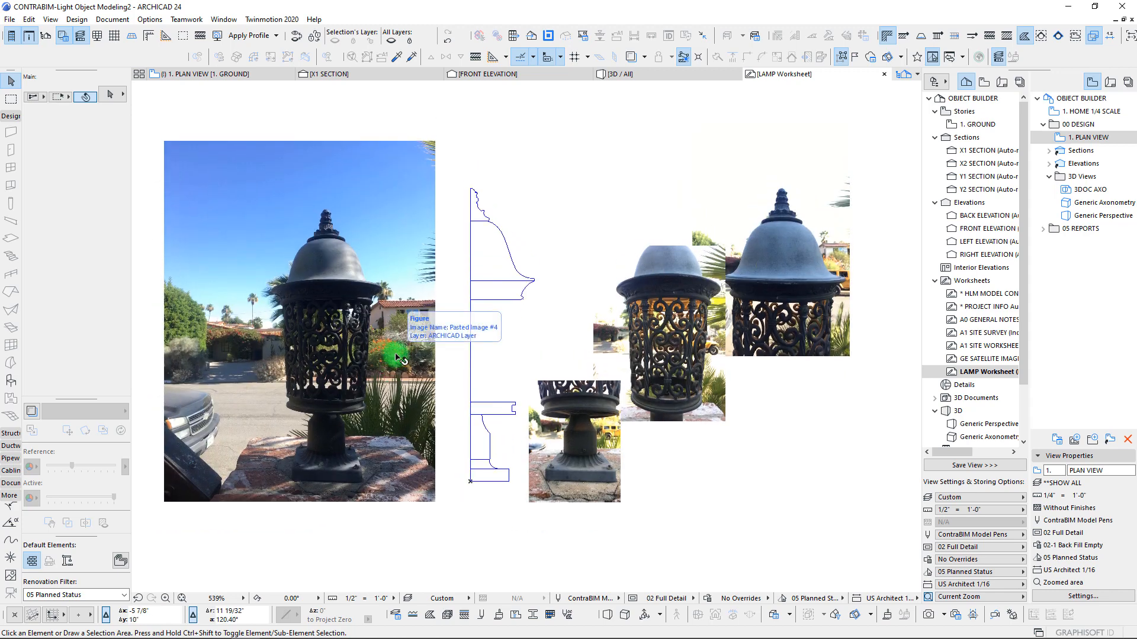
key("m")
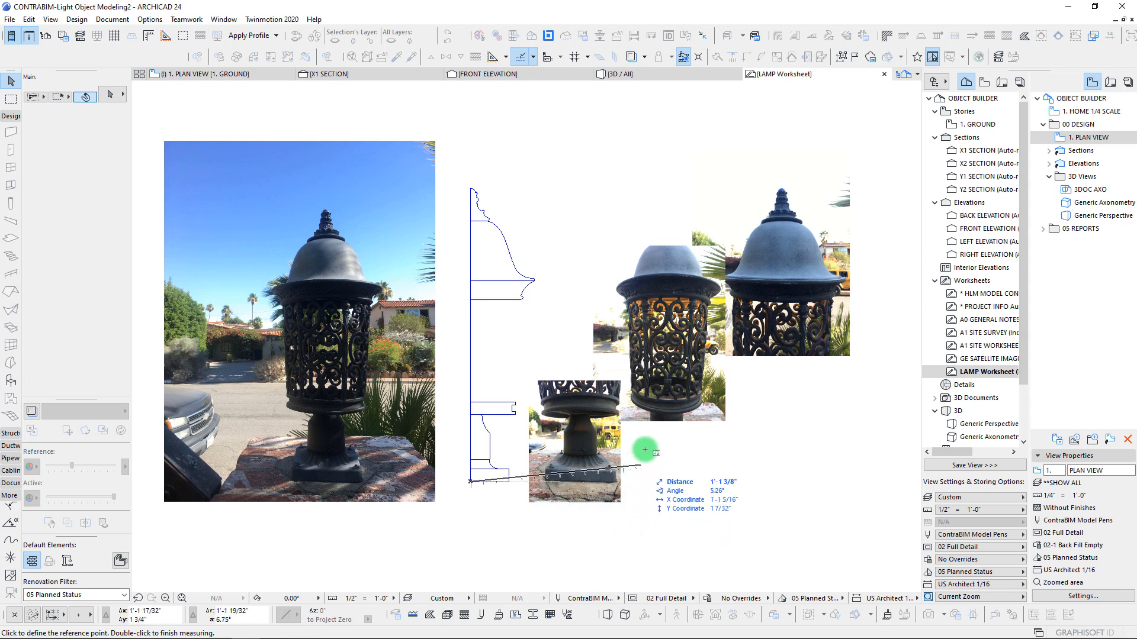
left_click(604, 542)
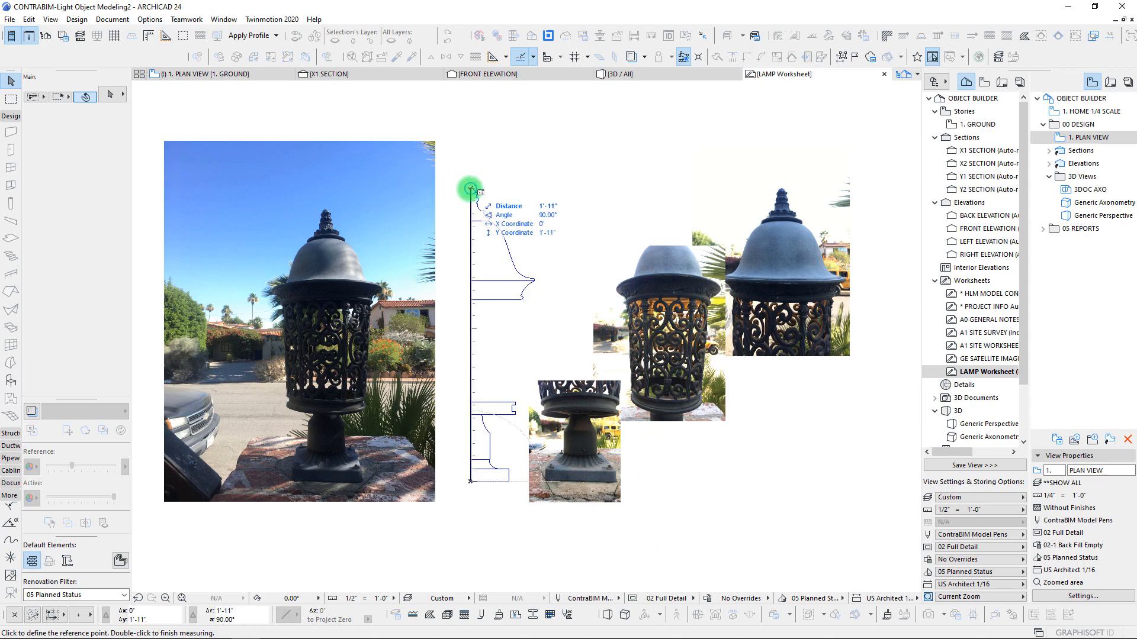
scroll(498, 461, "up", 5)
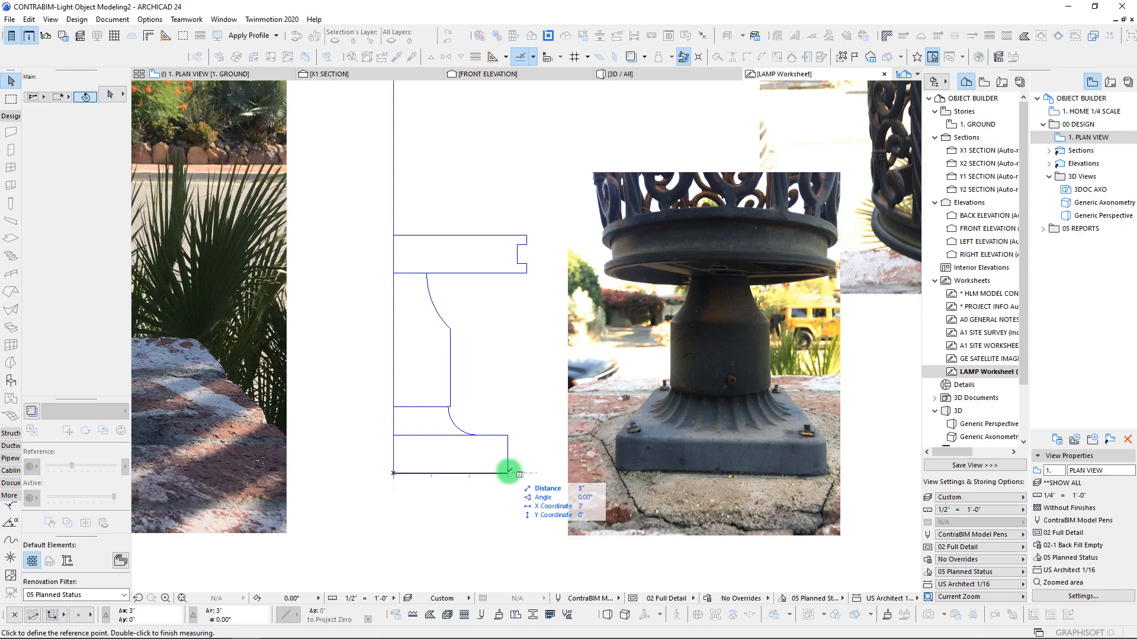
scroll(509, 472, "down", 4)
key("Escape")
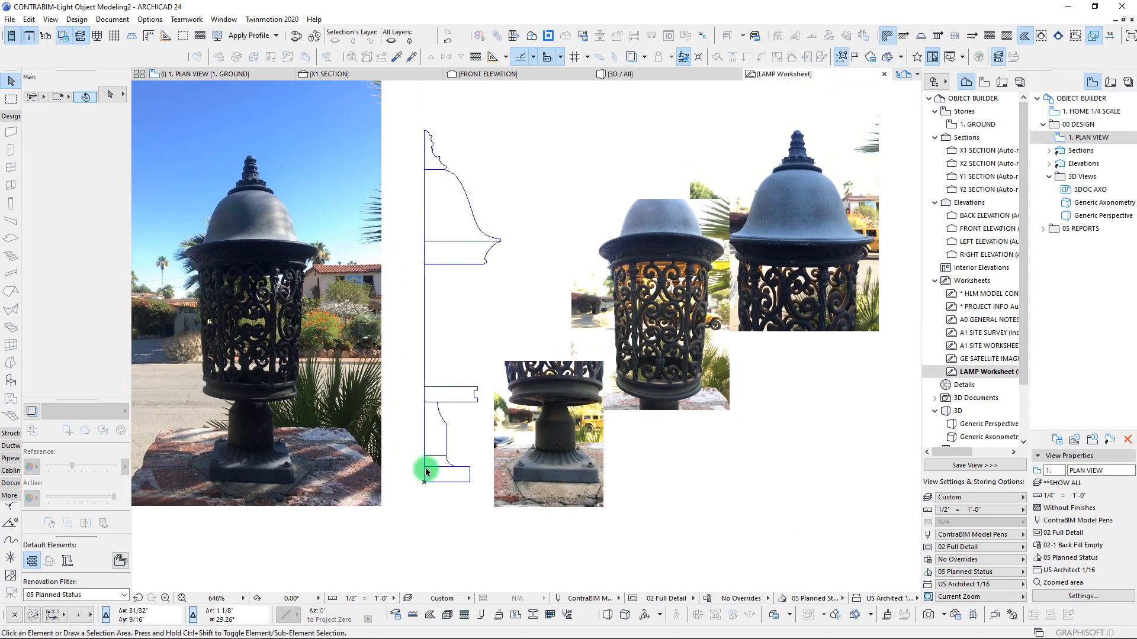
Measure the horizontal distance from the profile's centreline to the post just above the curved base flare
key("m")
scroll(426, 472, "up", 4)
left_click(382, 423)
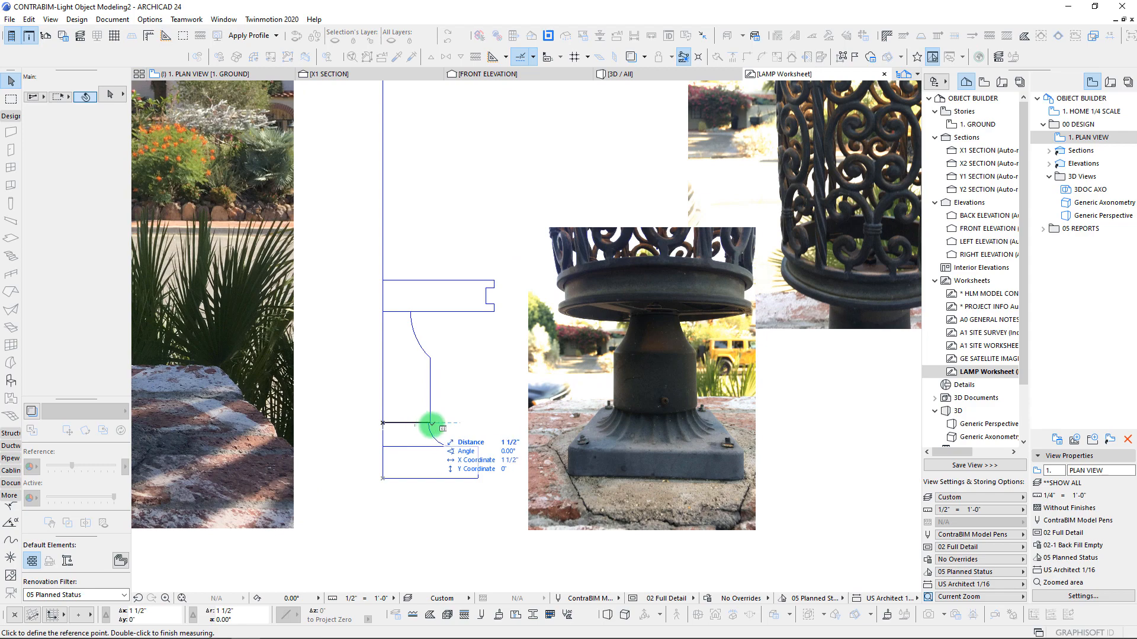
key("Escape")
scroll(426, 415, "down", 3)
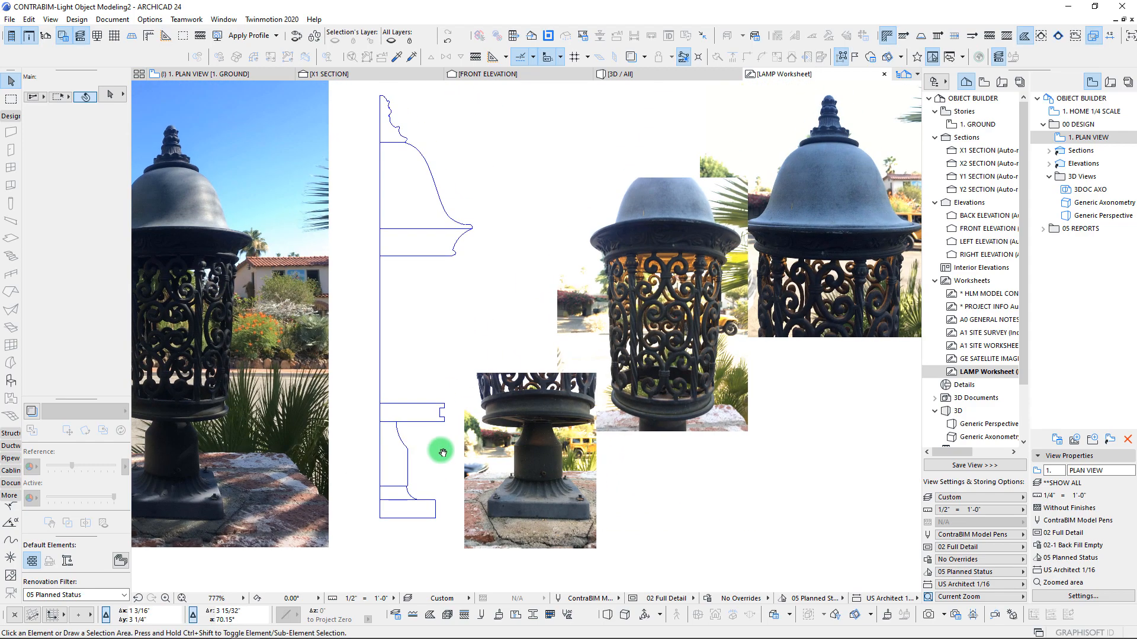
scroll(412, 178, "down", 2)
middle_click_drag(449, 206, 472, 274)
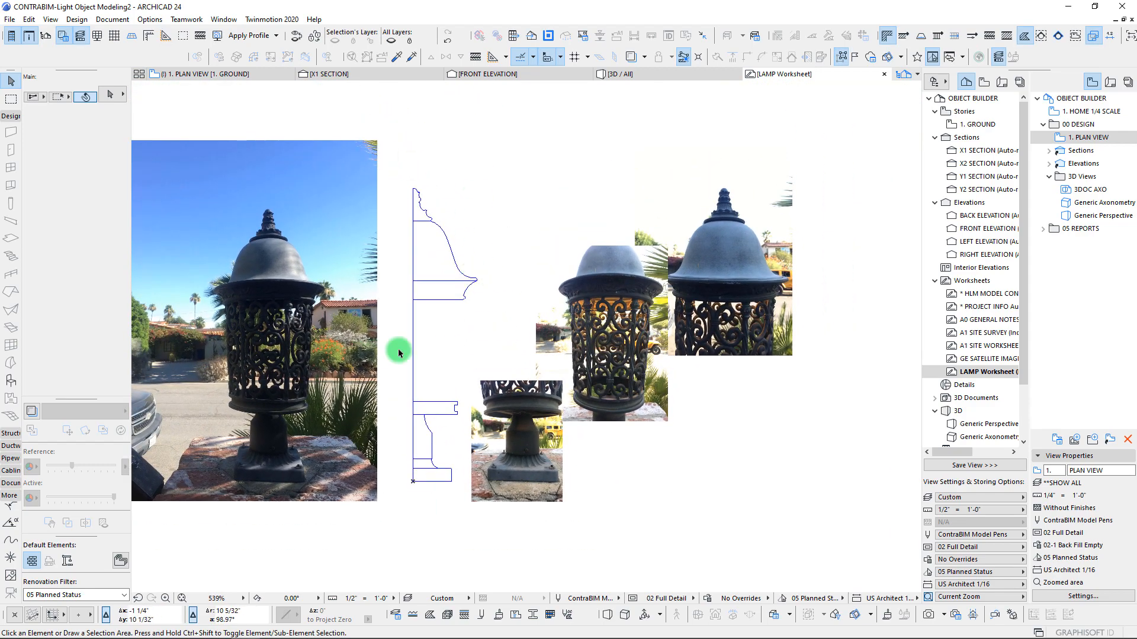
middle_click_drag(397, 350, 417, 340)
Examine the close-up reference photo of the lamp's square base, fluted flare and post beside the drawn profile
scroll(538, 460, "up", 6)
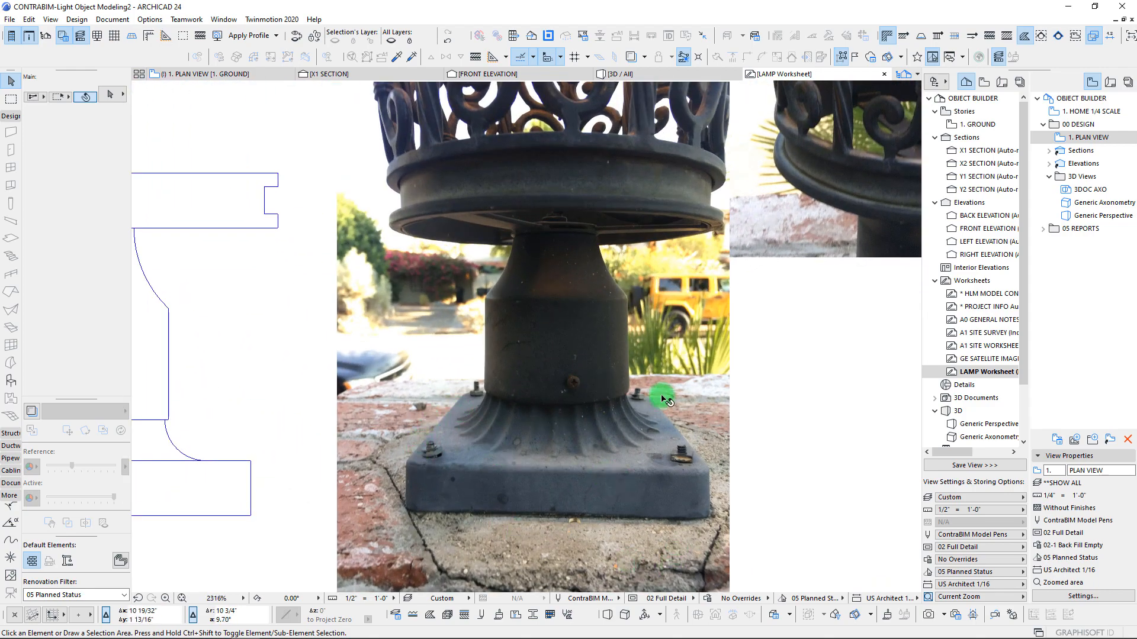
scroll(616, 411, "down", 3)
scroll(473, 476, "up", 2)
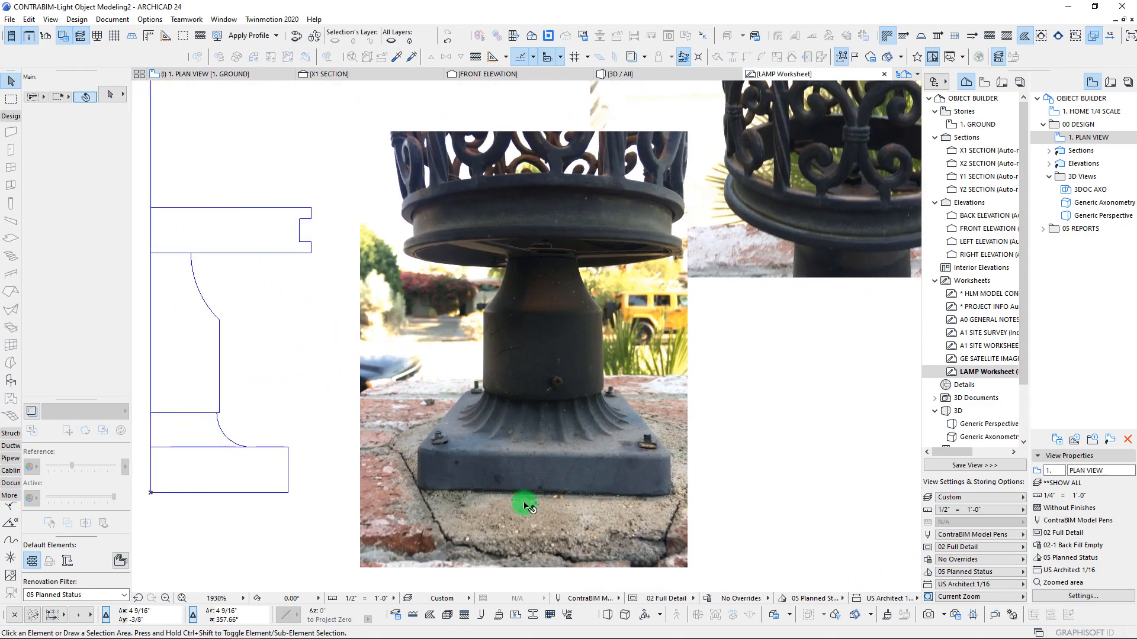
scroll(604, 385, "up", 4)
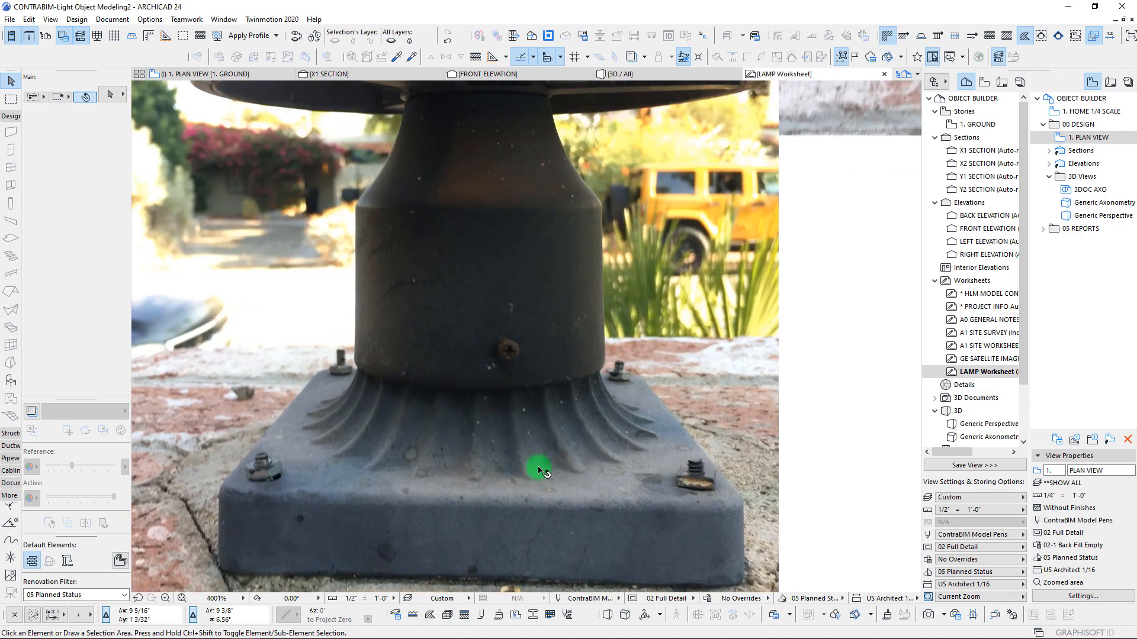
scroll(320, 420, "down", 5)
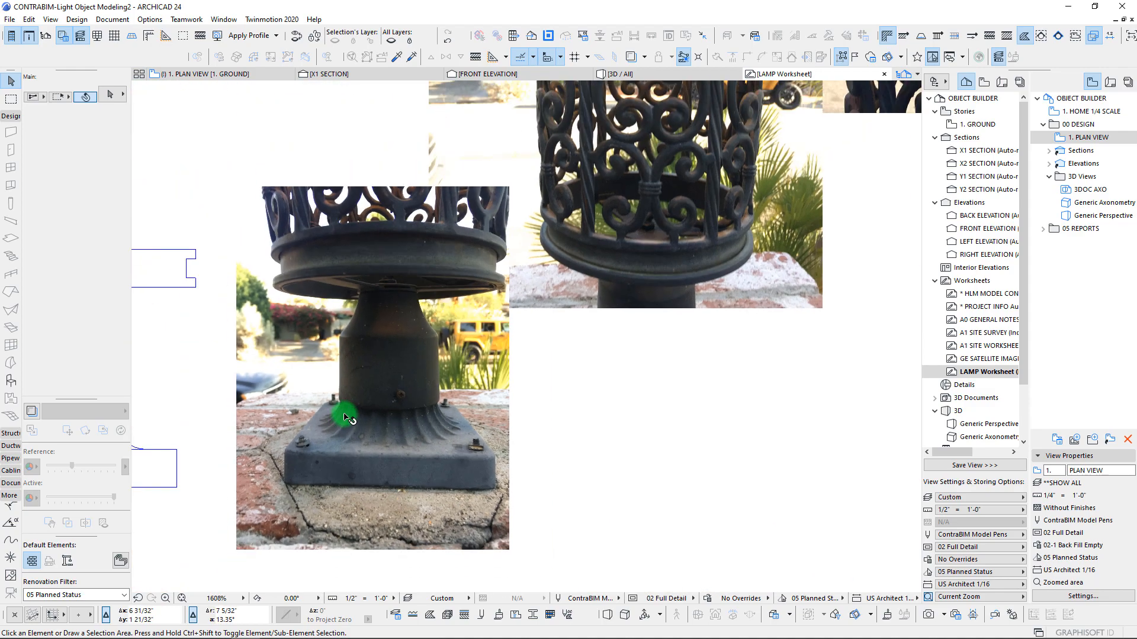
middle_click_drag(589, 491, 563, 504)
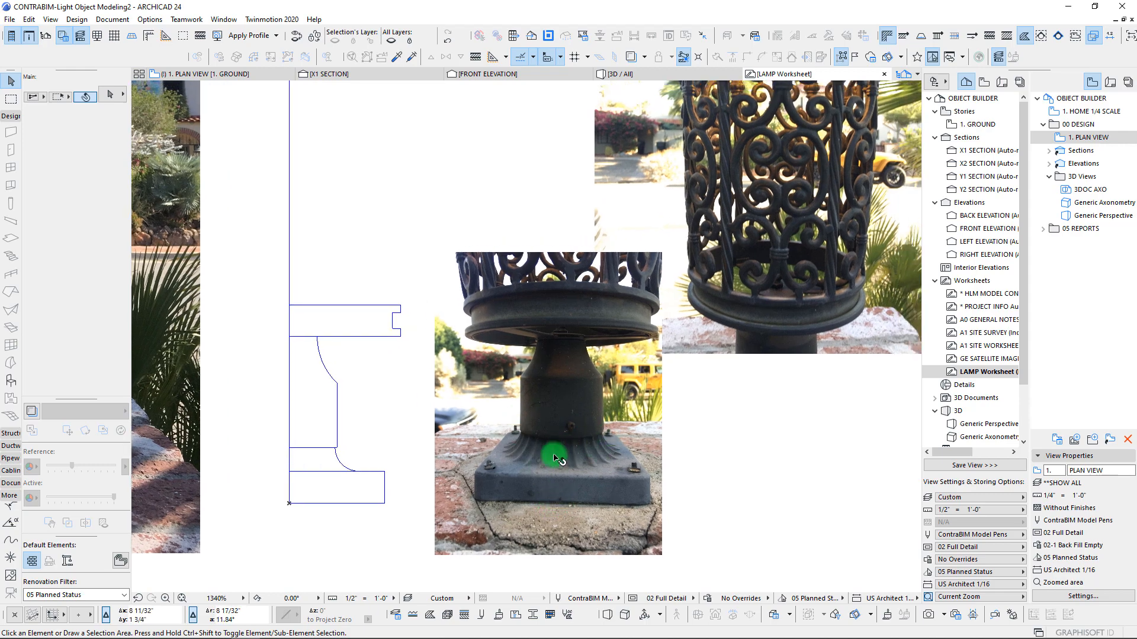
scroll(581, 419, "down", 2)
middle_click_drag(580, 419, 499, 438)
scroll(647, 307, "up", 2)
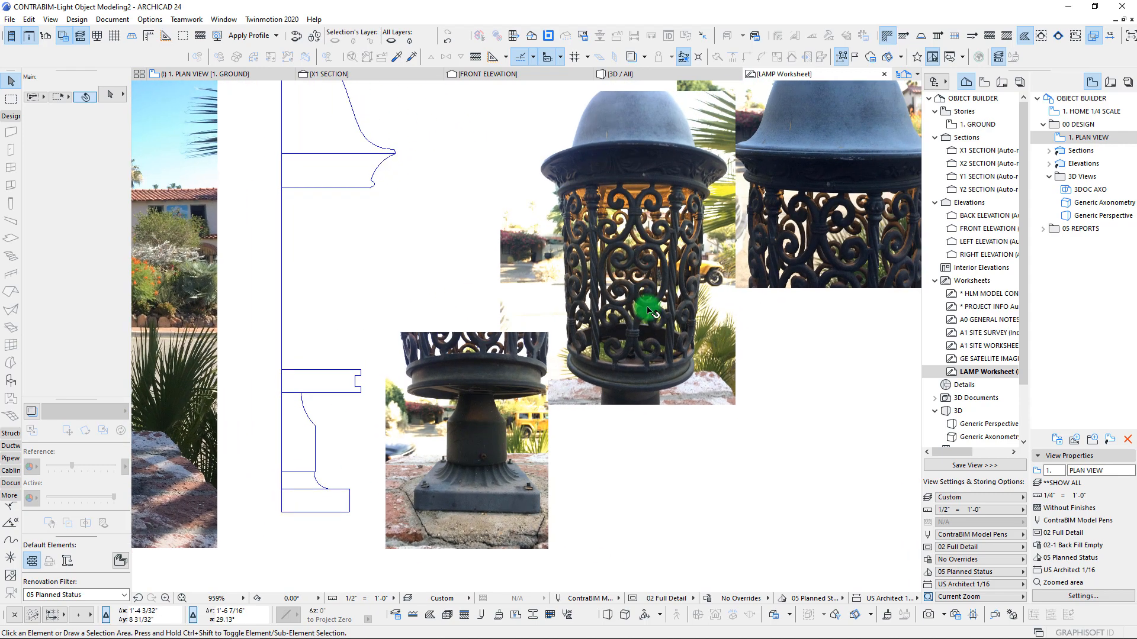
Examine the reference photo of the lamp's cage, studying the scrollwork pattern and the twisted vertical bars
middle_click_drag(645, 308, 510, 405)
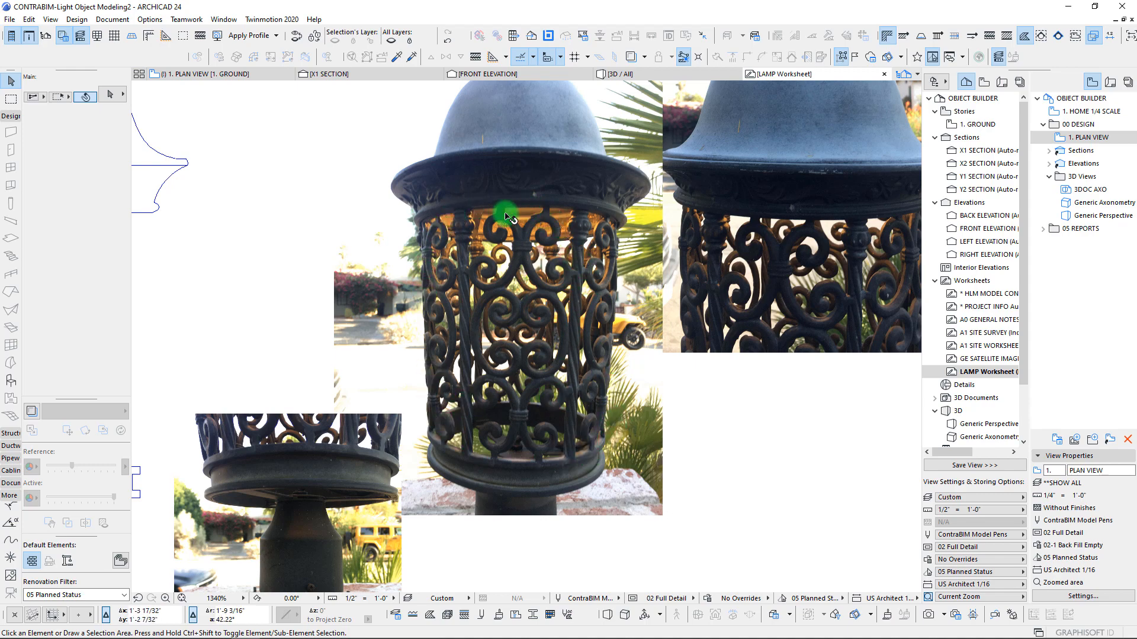
scroll(525, 399, "up", 2)
middle_click_drag(525, 399, 512, 416)
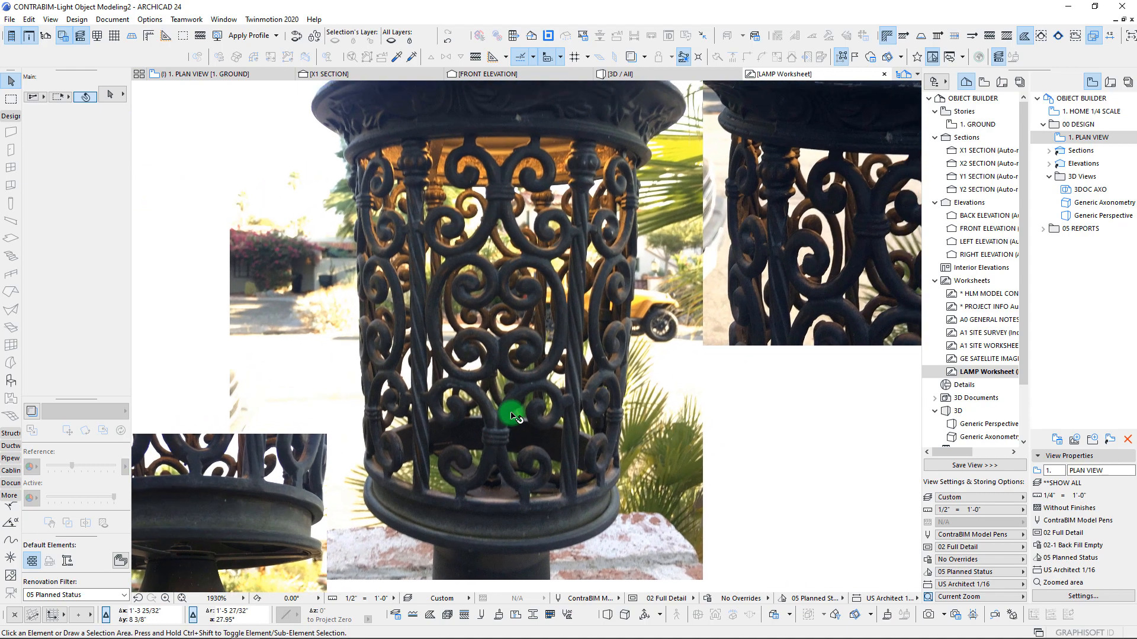
scroll(409, 455, "up", 3)
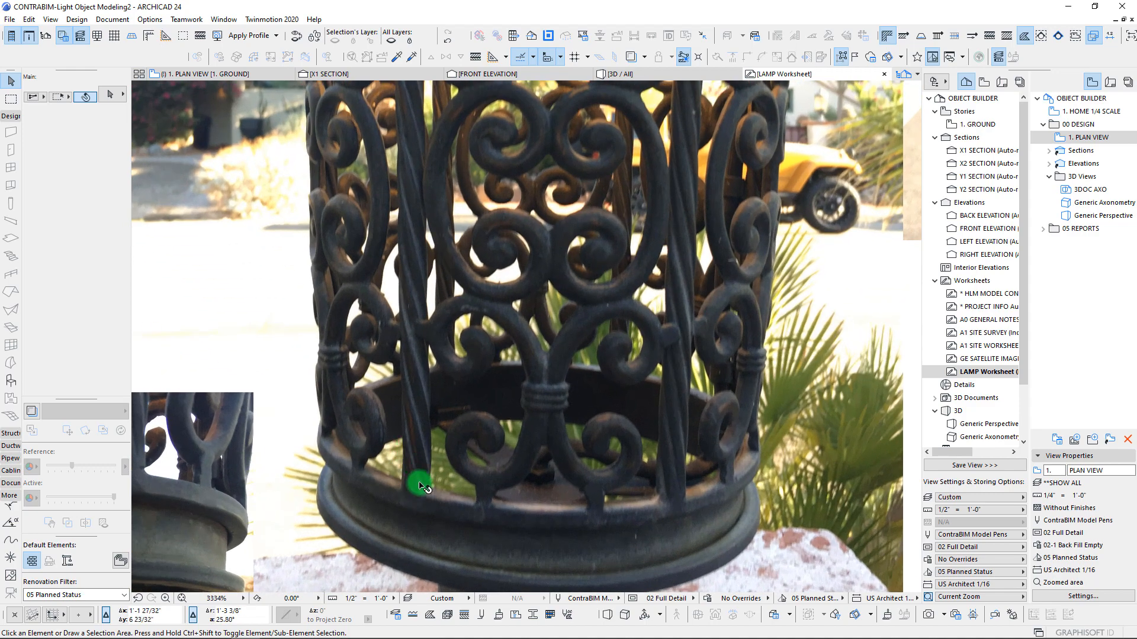
scroll(424, 349, "down", 4)
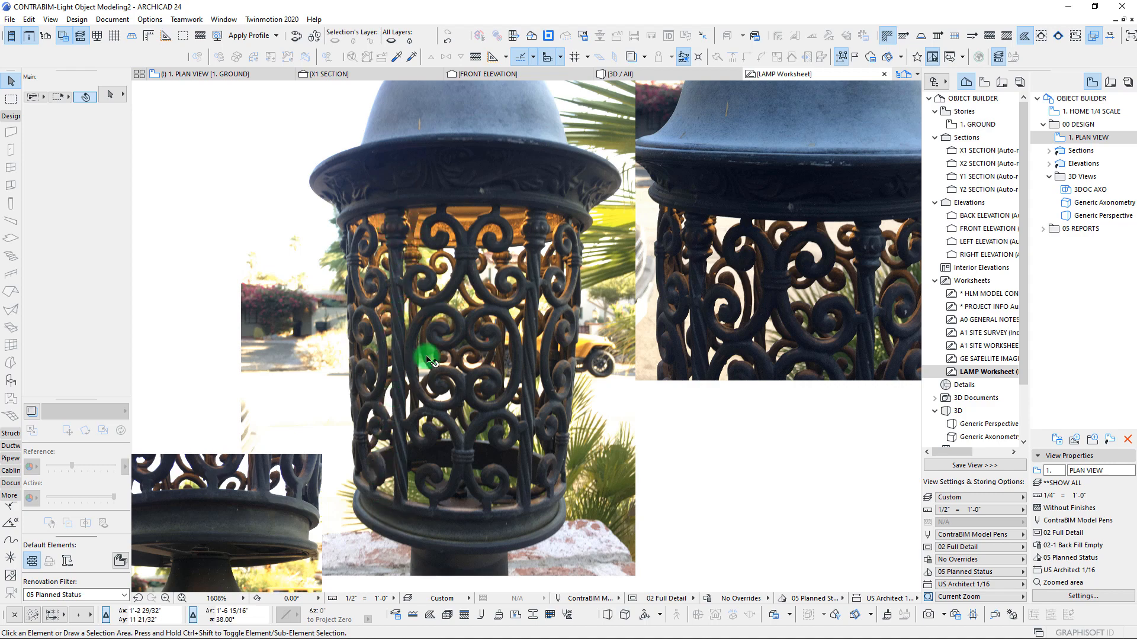
middle_click_drag(413, 353, 421, 337)
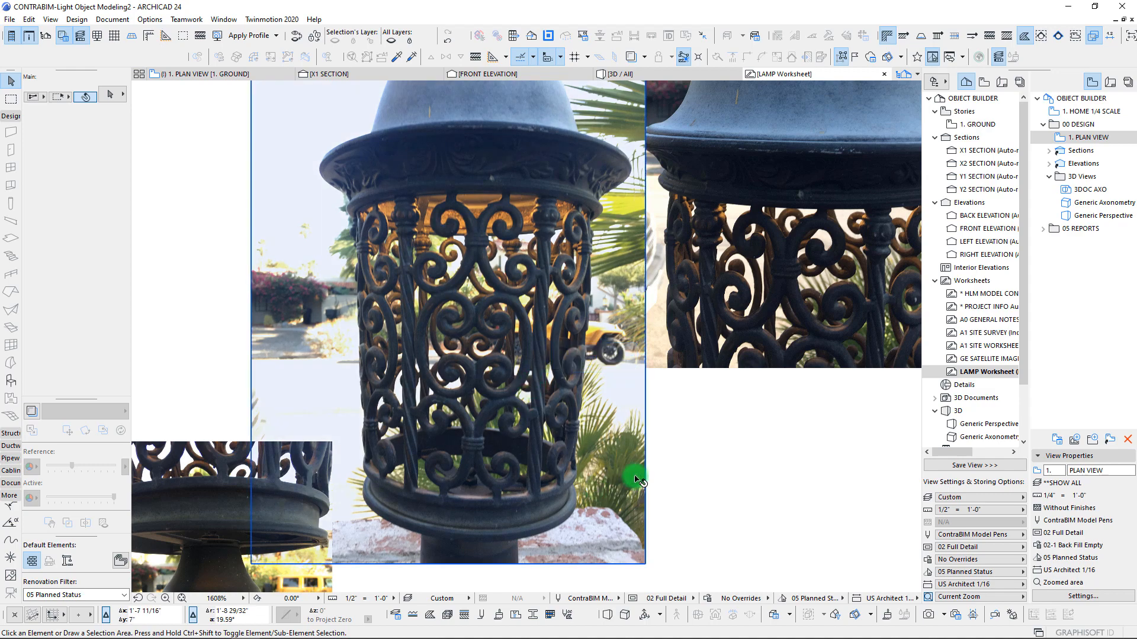
left_click(501, 332)
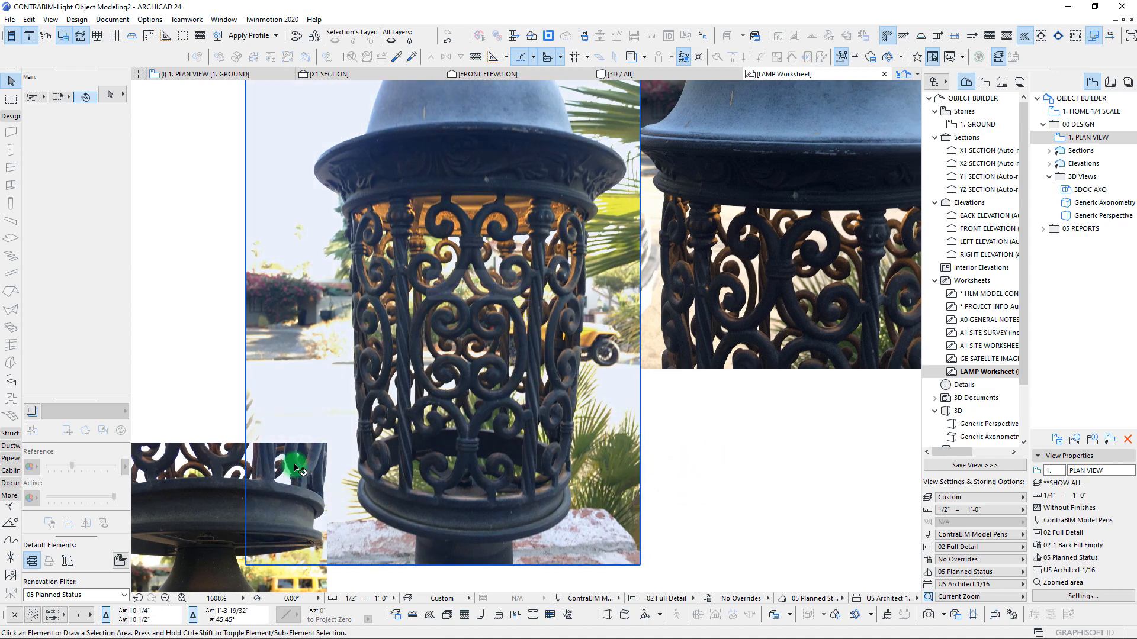
scroll(439, 485, "up", 3)
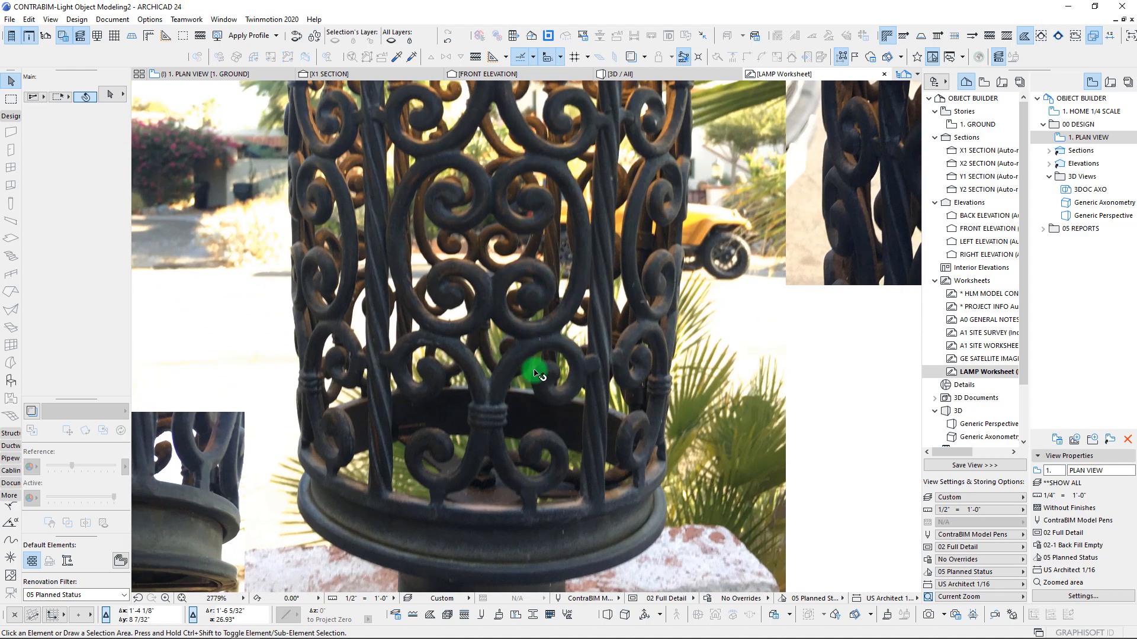
scroll(477, 356, "down", 2)
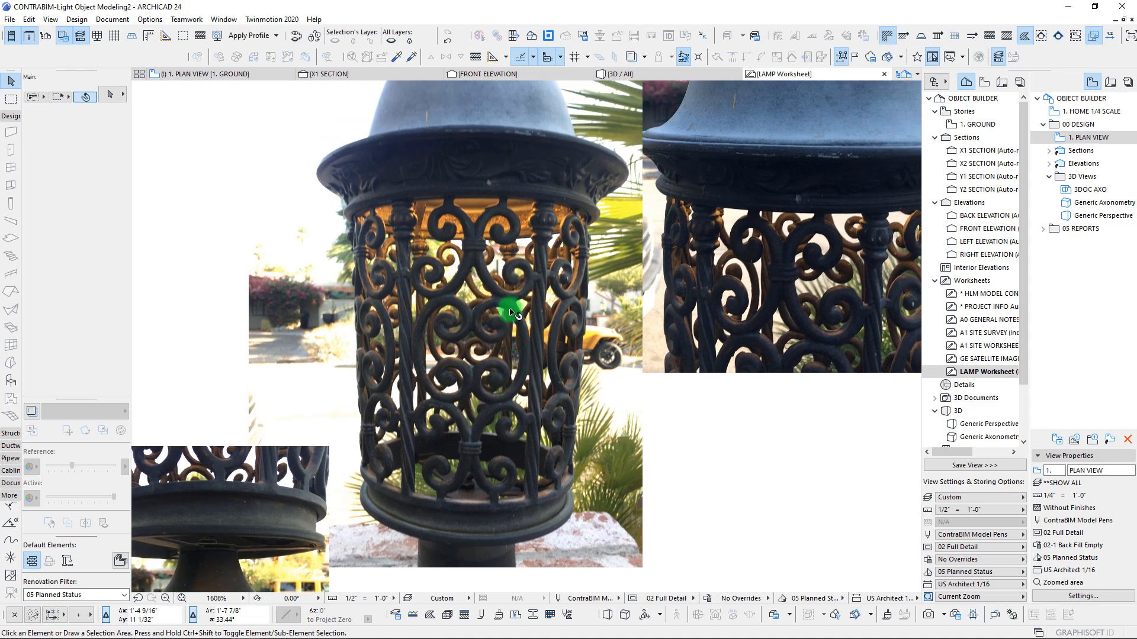
scroll(507, 408, "down", 1)
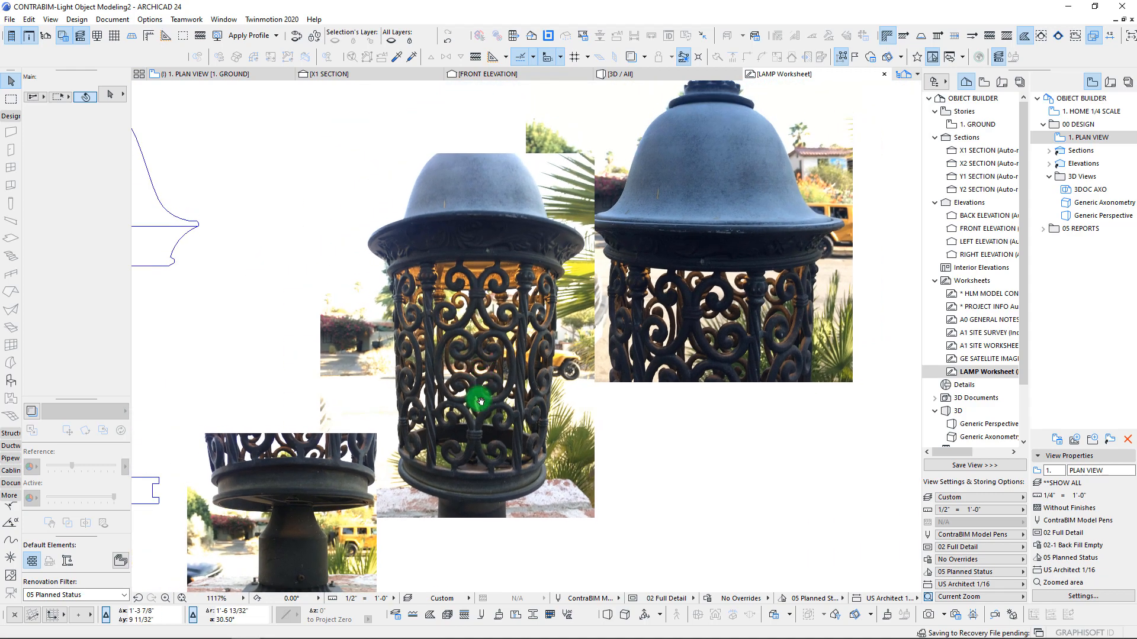
Examine the reference photo of the domed cap and finial, and bring the whole worksheet back into view
scroll(695, 195, "up", 2)
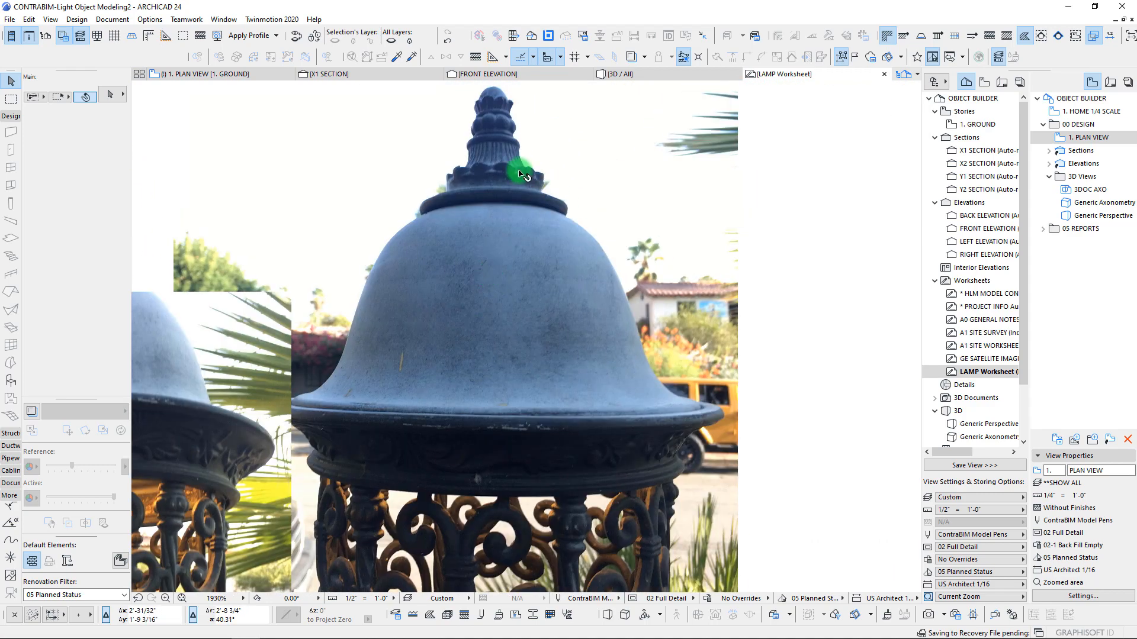
scroll(406, 451, "down", 3)
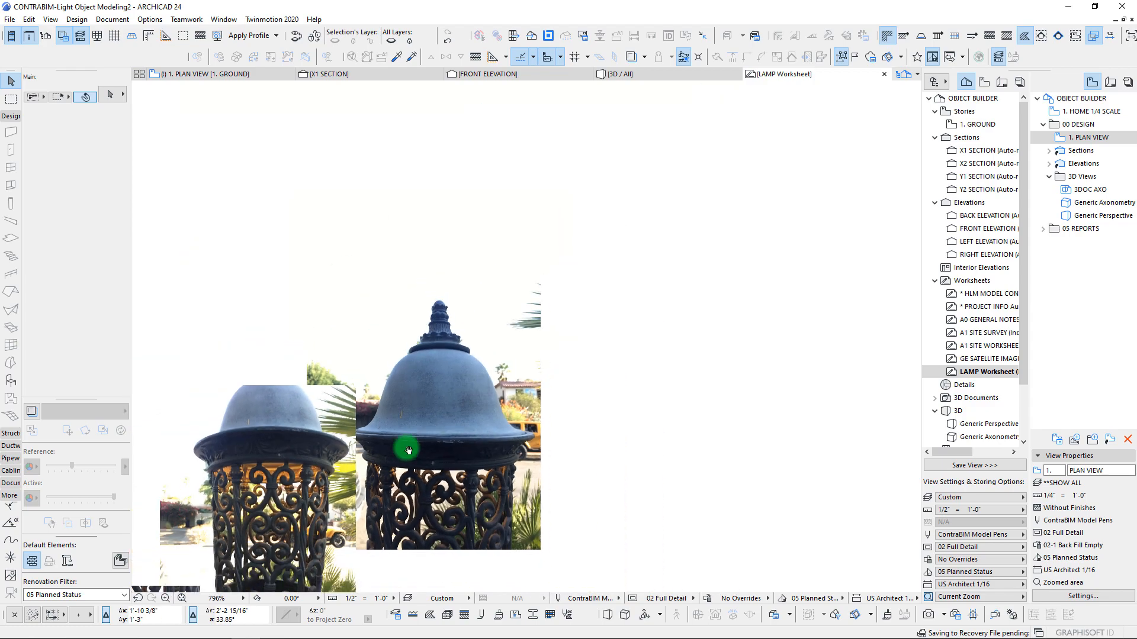
middle_click_drag(630, 320, 758, 258)
scroll(529, 315, "down", 2)
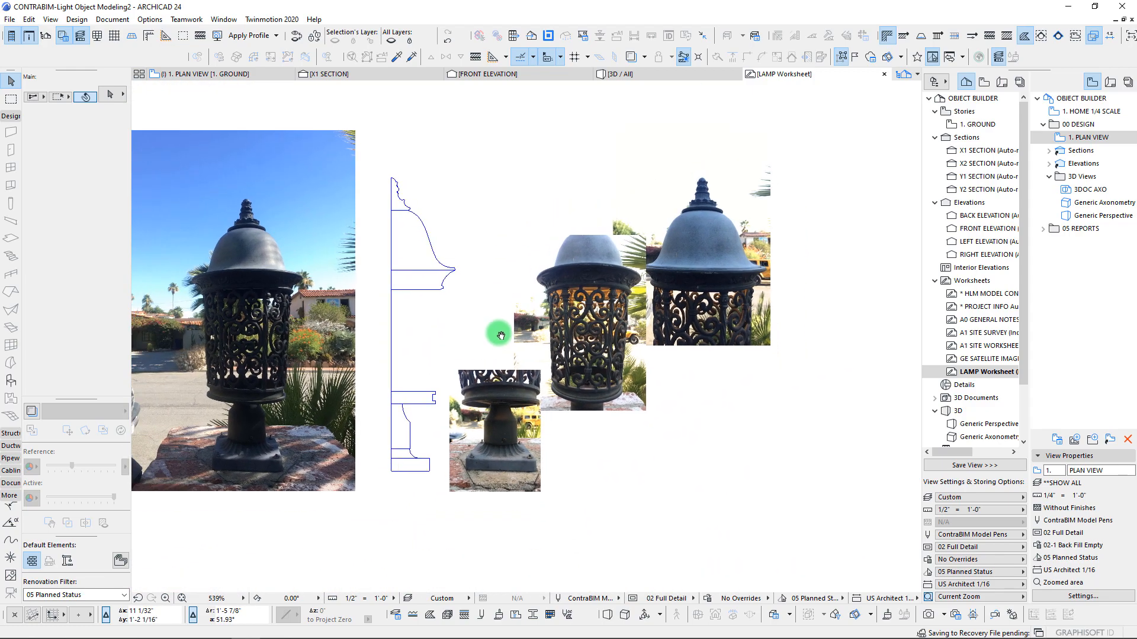
Compare the drawn half profile with the full-height lamp photo and the cage reference photo on the worksheet
middle_click_drag(500, 332, 575, 364)
scroll(477, 446, "up", 1)
middle_click_drag(474, 446, 491, 443)
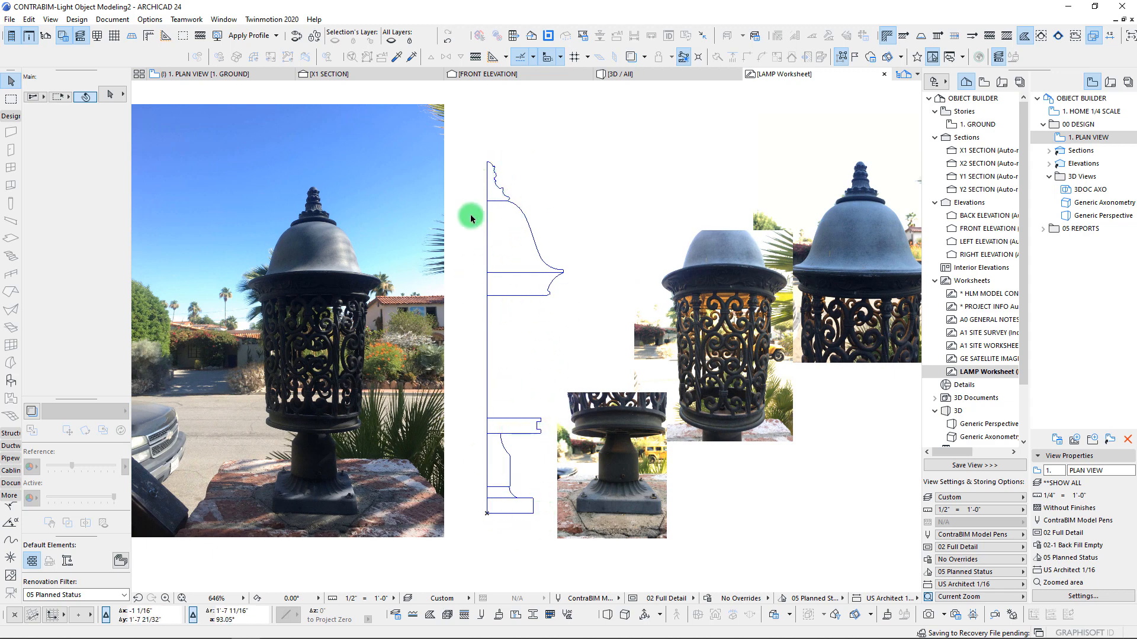
scroll(523, 282, "down", 2)
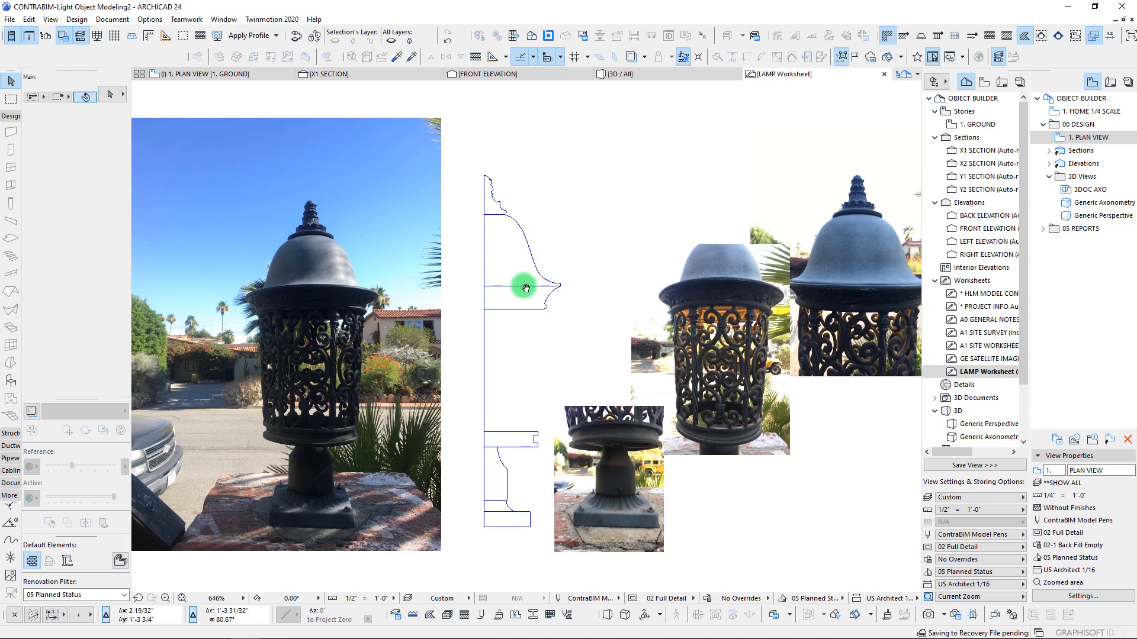
scroll(523, 286, "down", 1)
middle_click_drag(524, 287, 523, 290)
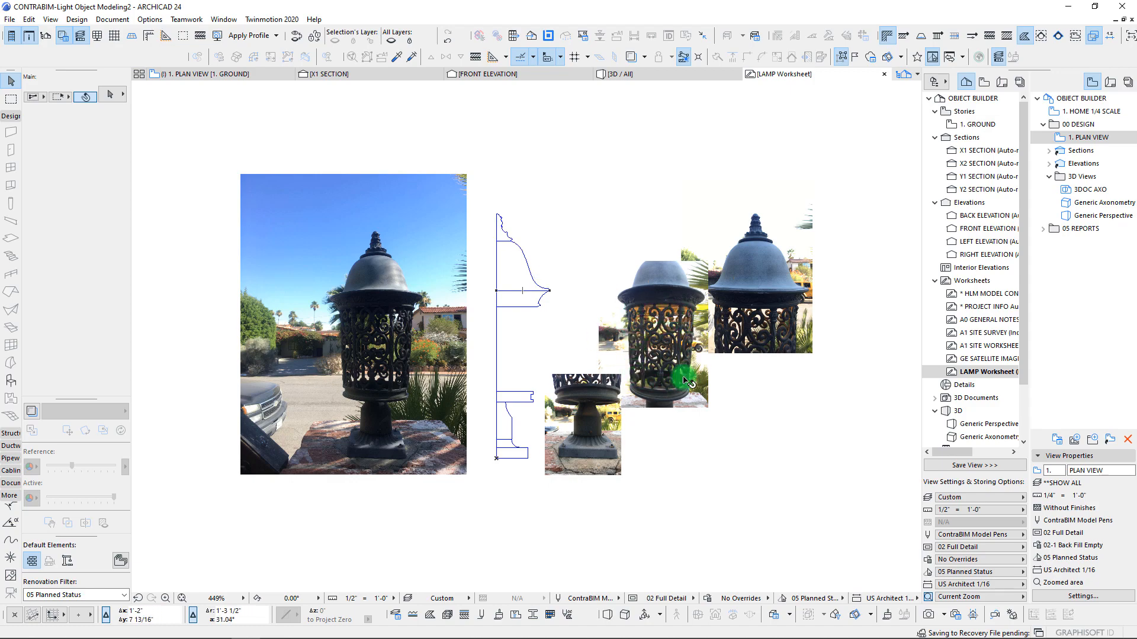
left_click(634, 337)
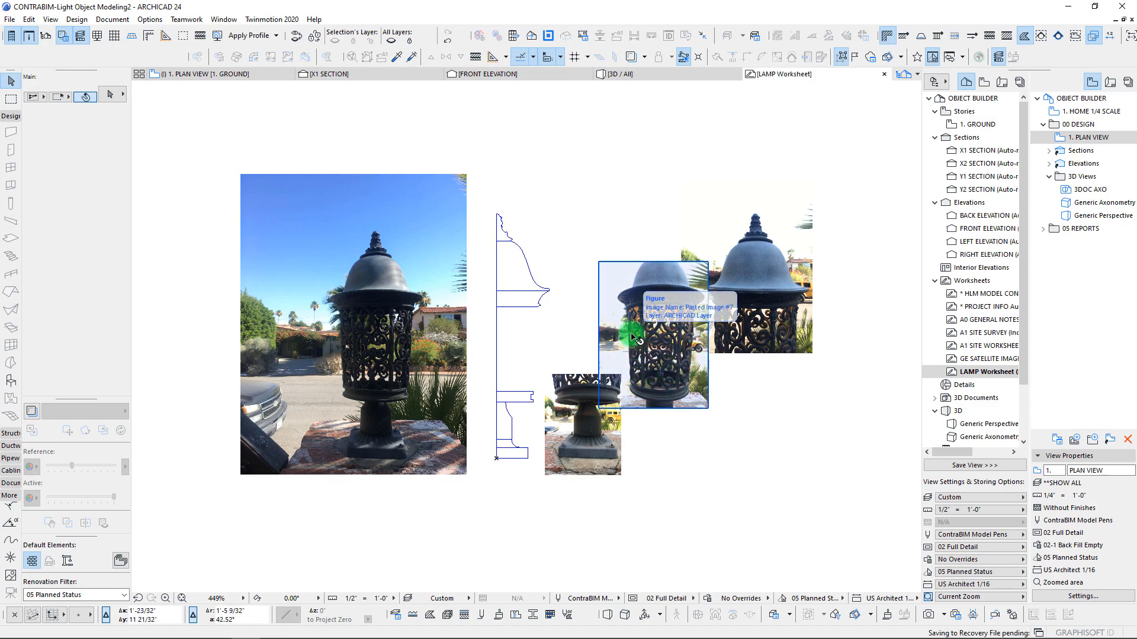
Examine the close-up photo of the lamp's square base plate beside the bottom block of the drawn profile
scroll(536, 454, "up", 5)
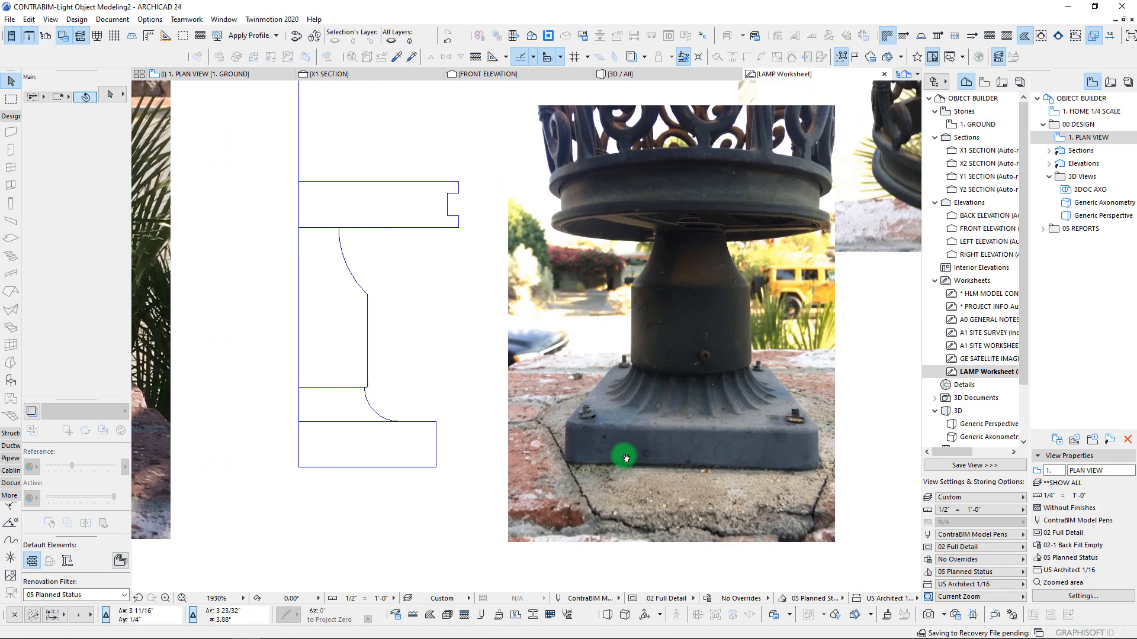
scroll(635, 460, "up", 2)
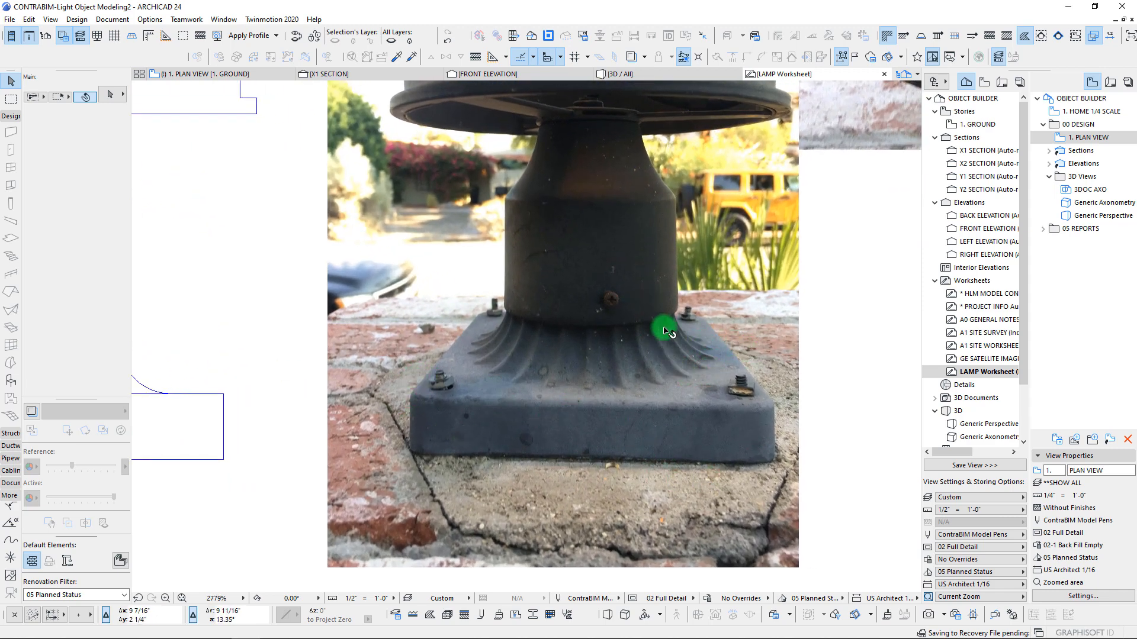
scroll(472, 346, "down", 3)
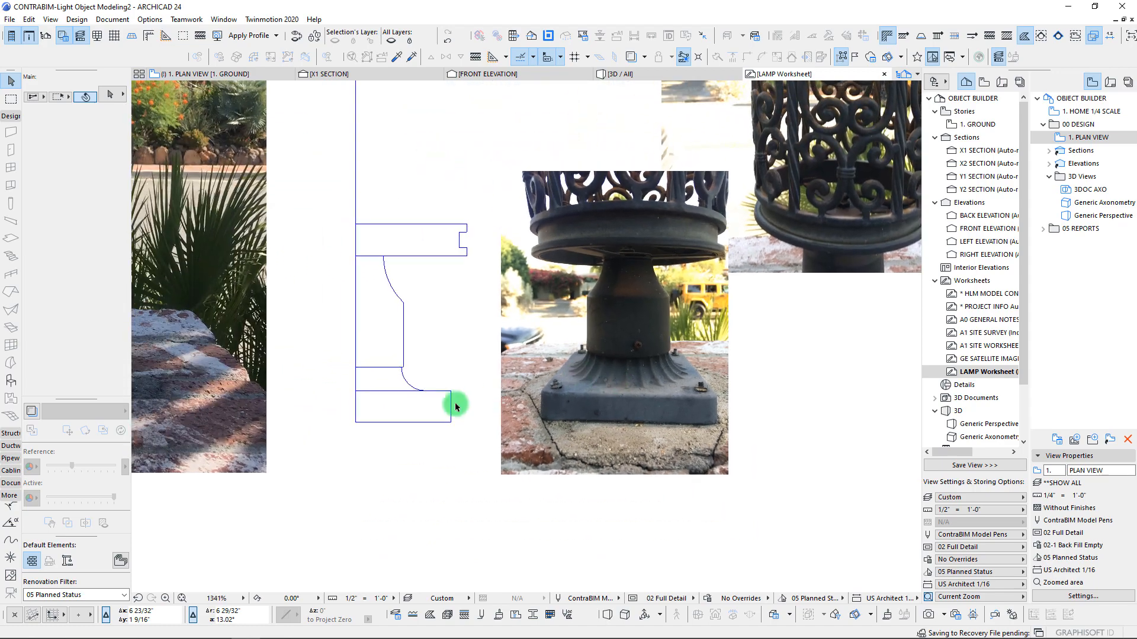
scroll(448, 427, "down", 2)
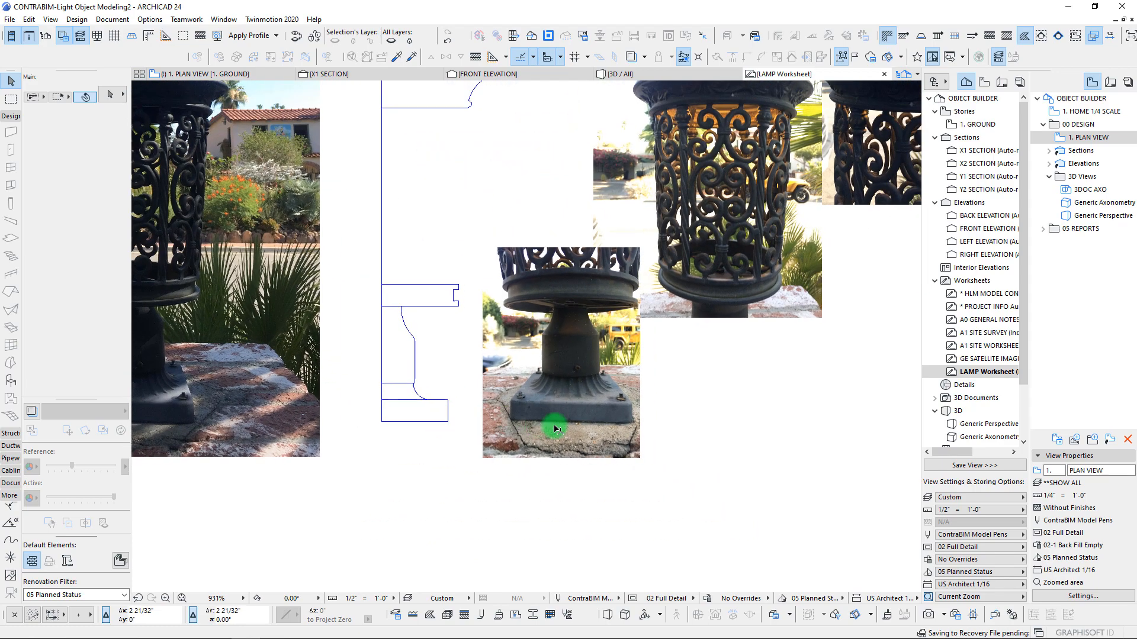
scroll(544, 394, "down", 1)
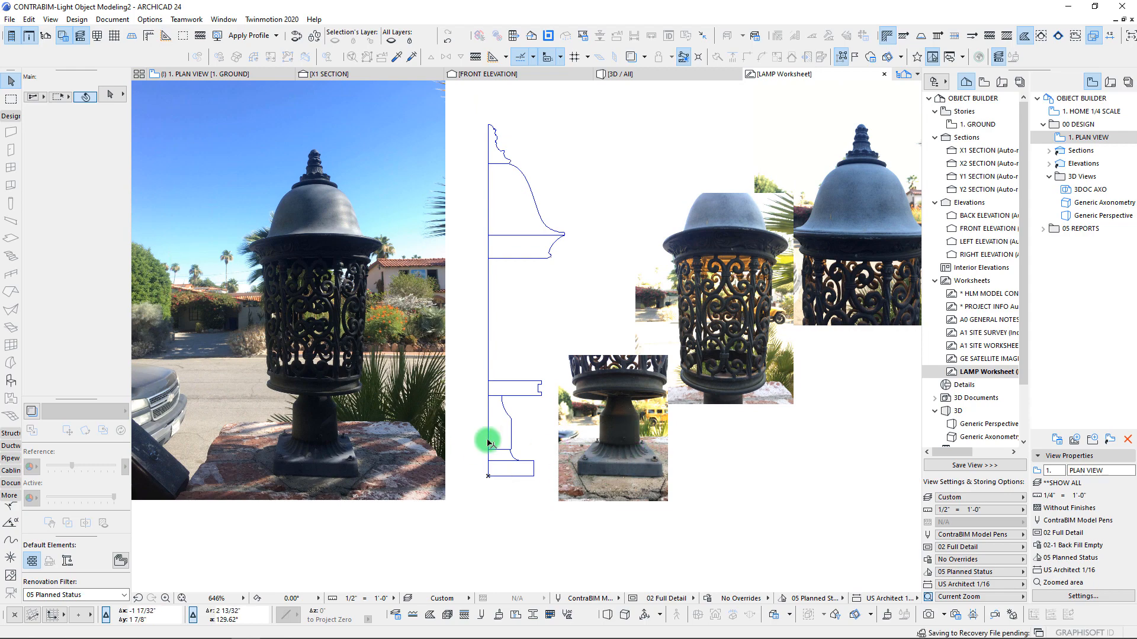
Measure the bottom width of the profile's base block from the centreline to its outer corner
scroll(544, 464, "up", 2)
key("m")
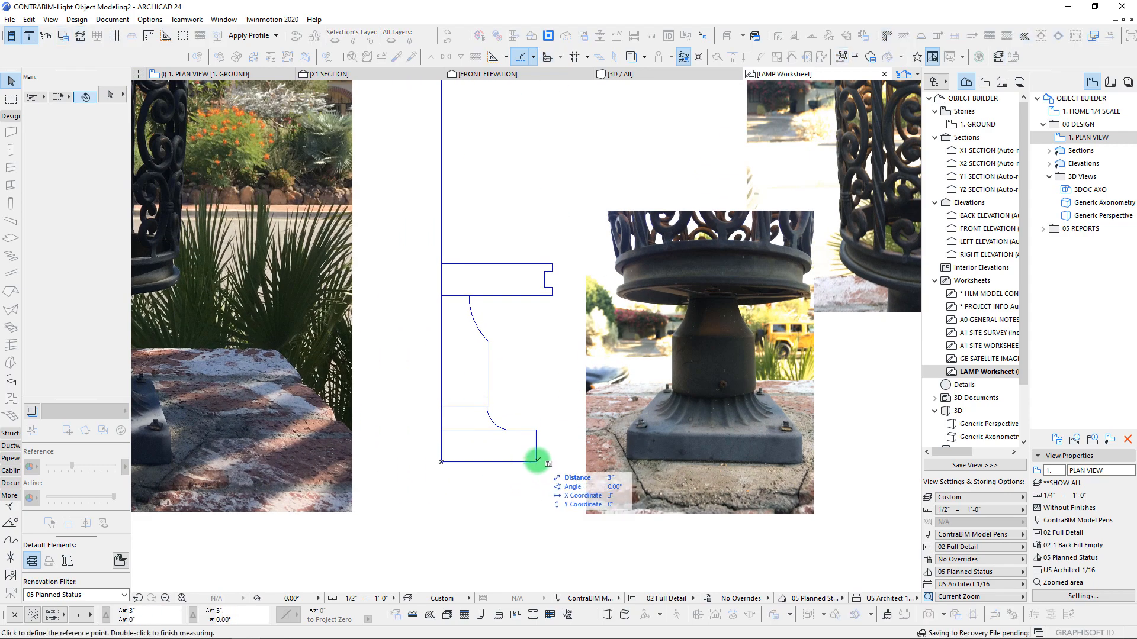
key("Escape")
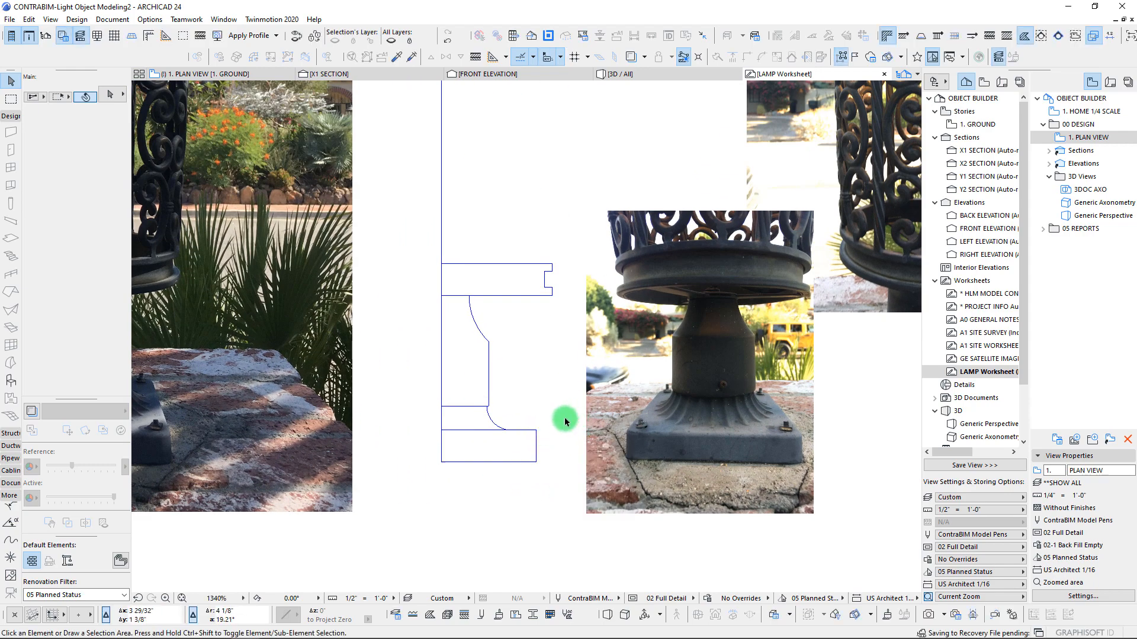
scroll(569, 420, "down", 2)
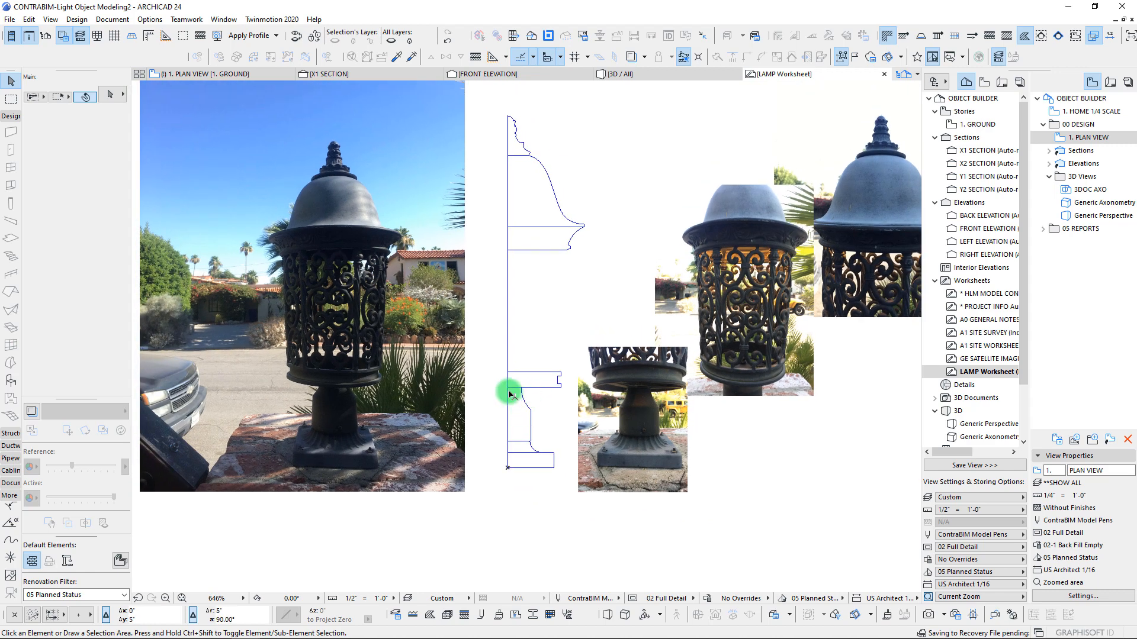
Open the ground floor plan and inspect the X1 section marker running through the grid axes at the project origin
left_click(227, 74)
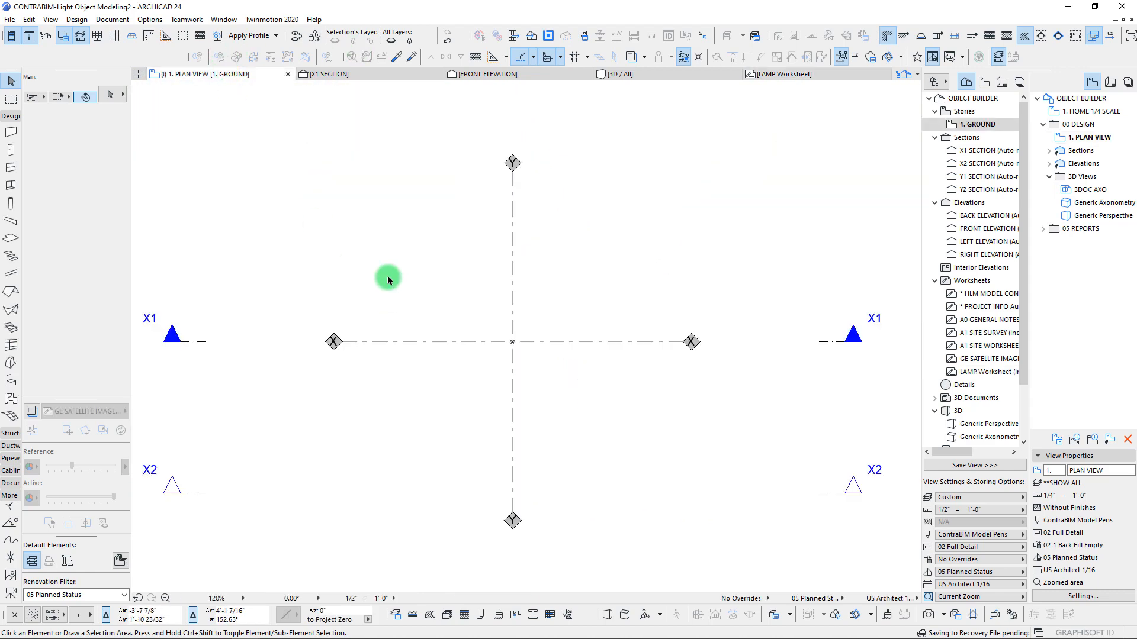
scroll(393, 274, "down", 4)
middle_click_drag(411, 303, 447, 325)
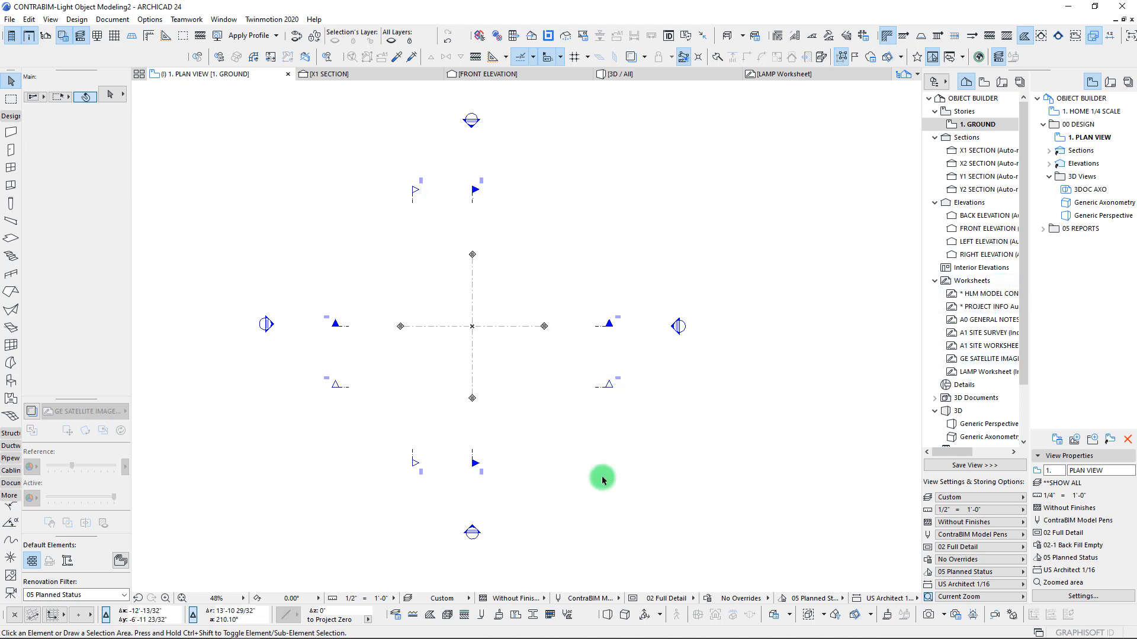
scroll(470, 351, "up", 2)
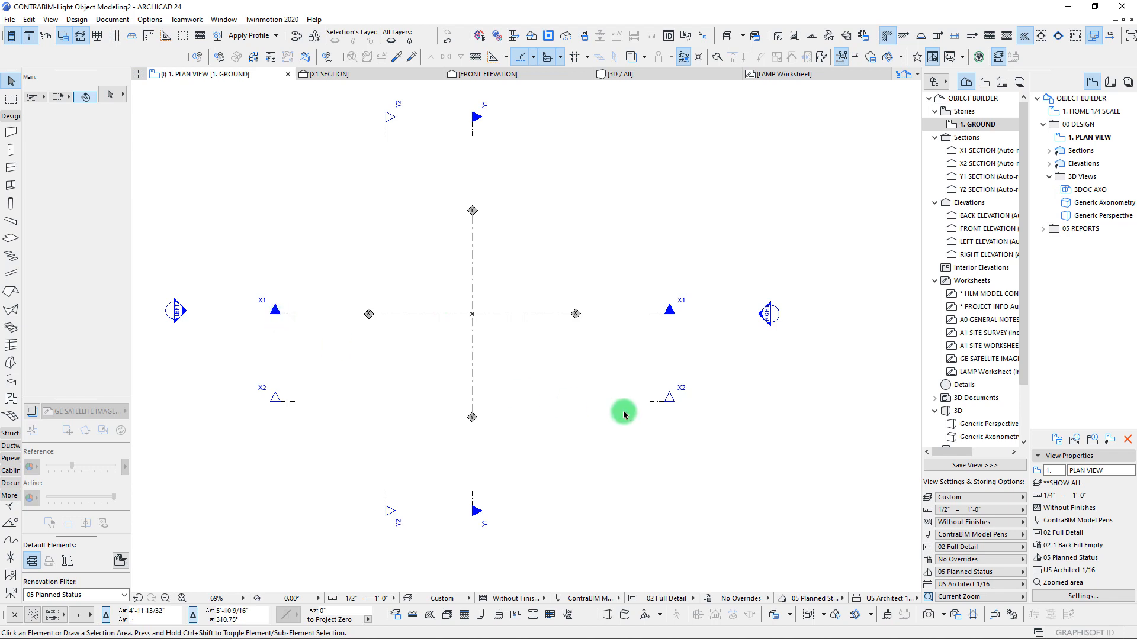
left_click(274, 314)
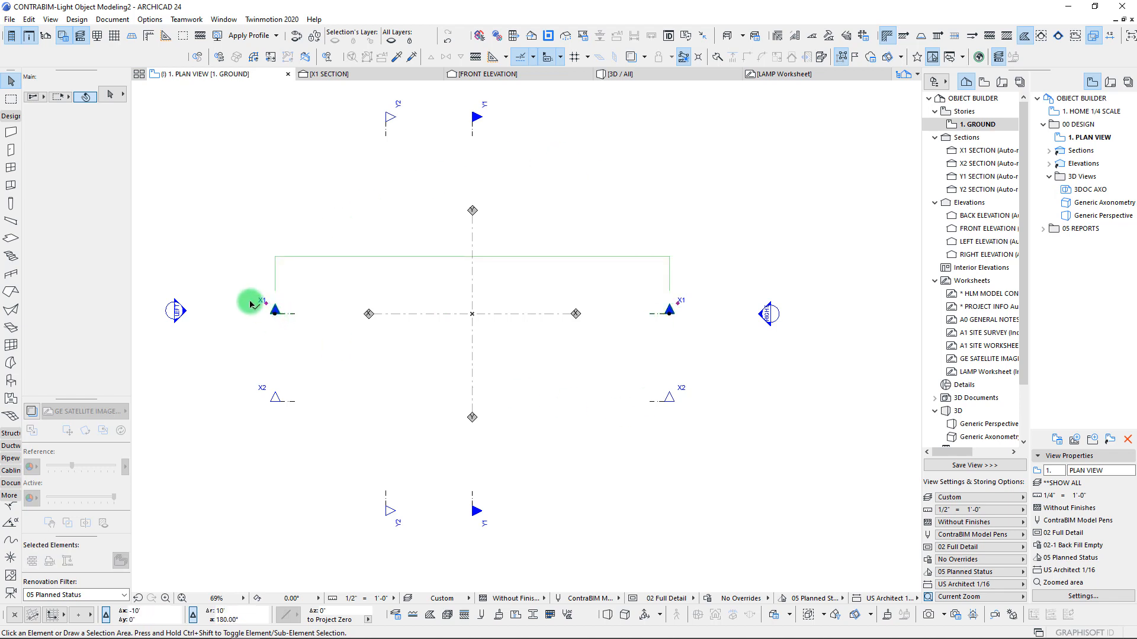
middle_click_drag(500, 310, 526, 306)
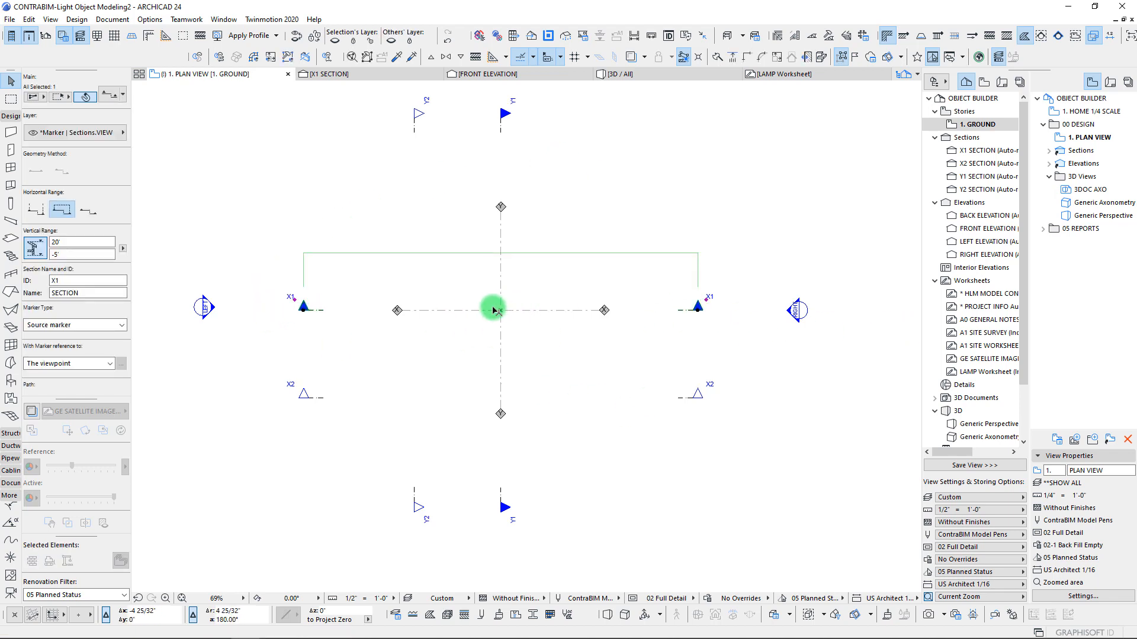
left_click(478, 323)
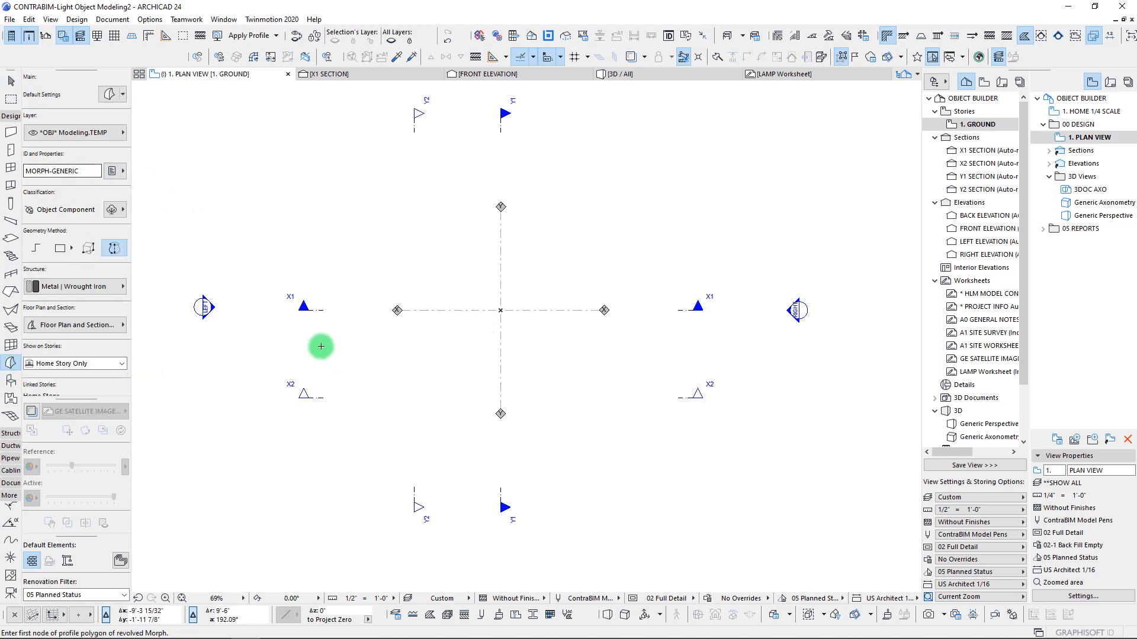
Create a wrought iron box morph with one corner at the project origin, 6" by 6", extruded 1" high
scroll(525, 312, "up", 6)
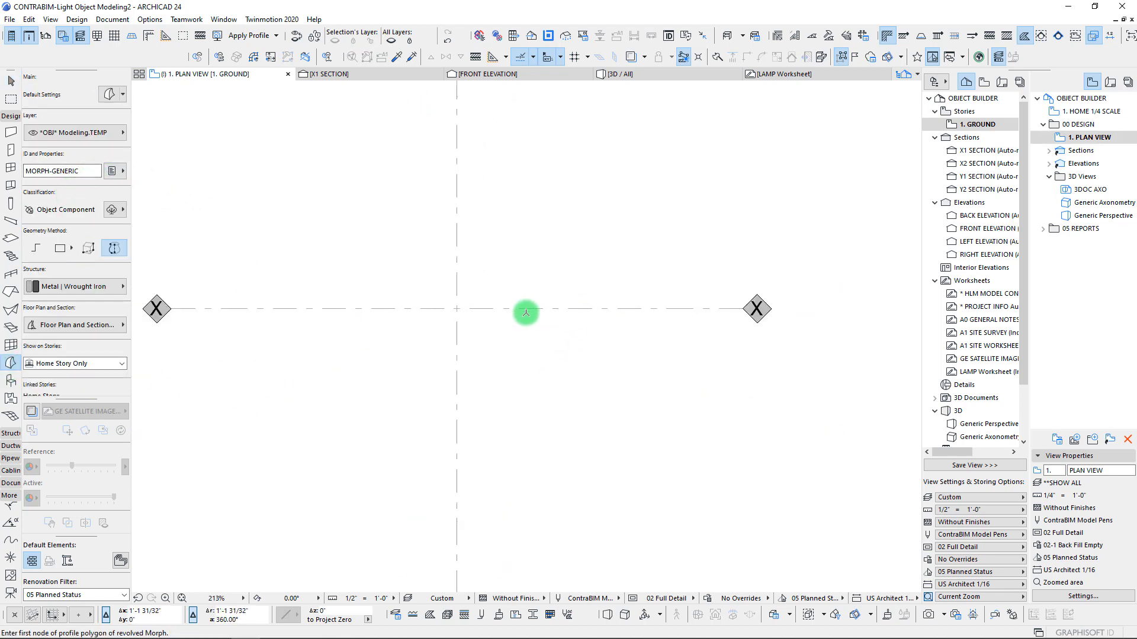
left_click(356, 296)
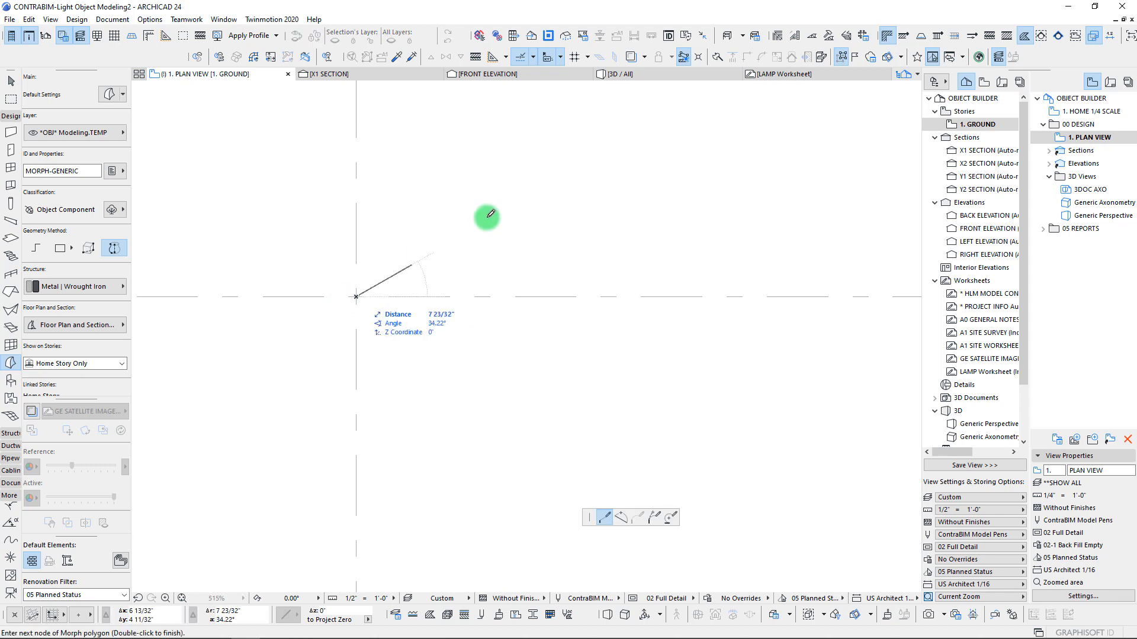
left_click(87, 250)
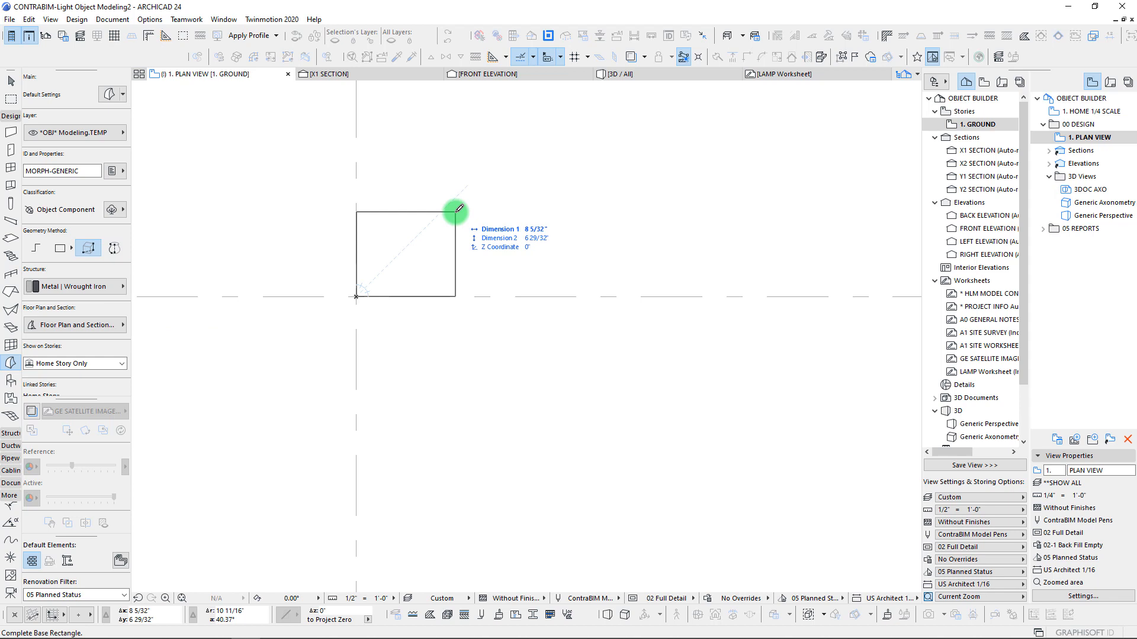
key("x")
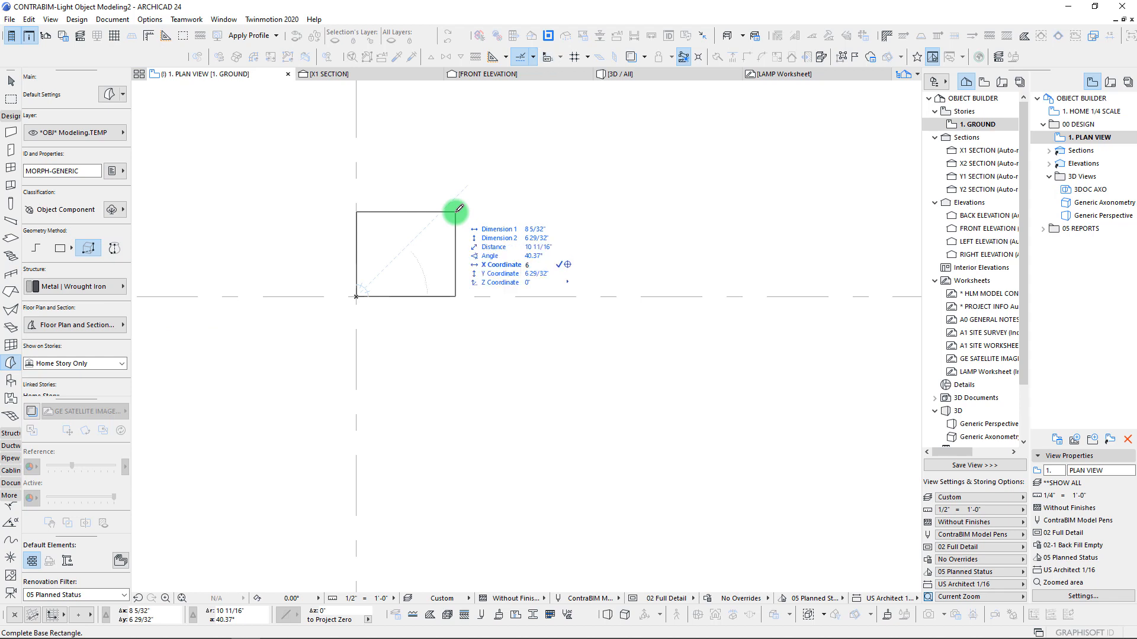
key("Tab")
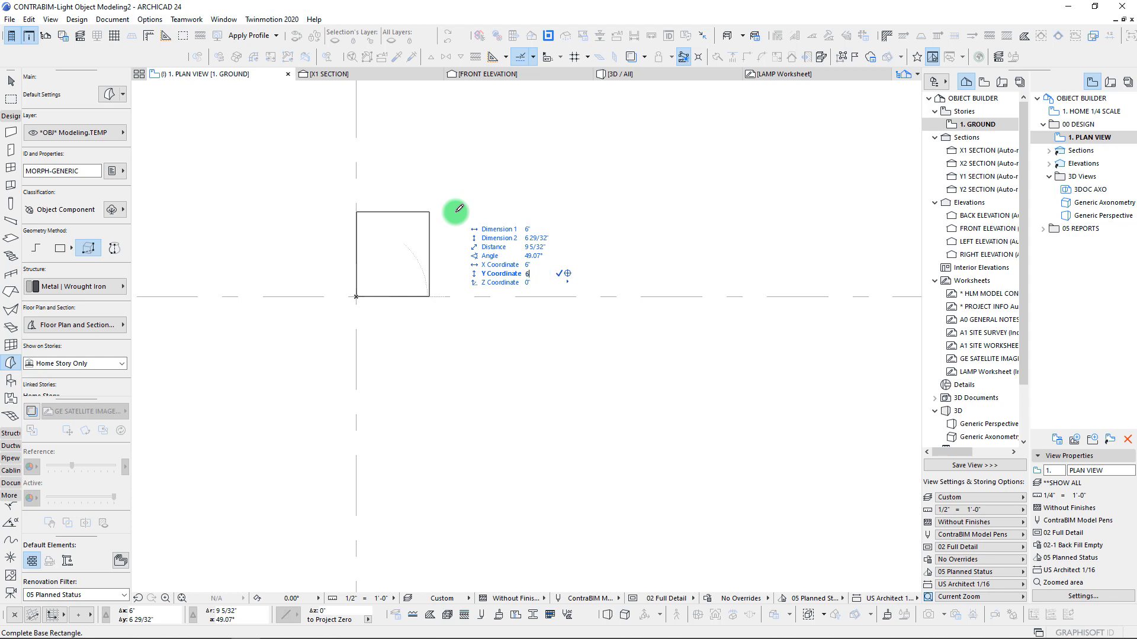
type("6")
key("Return")
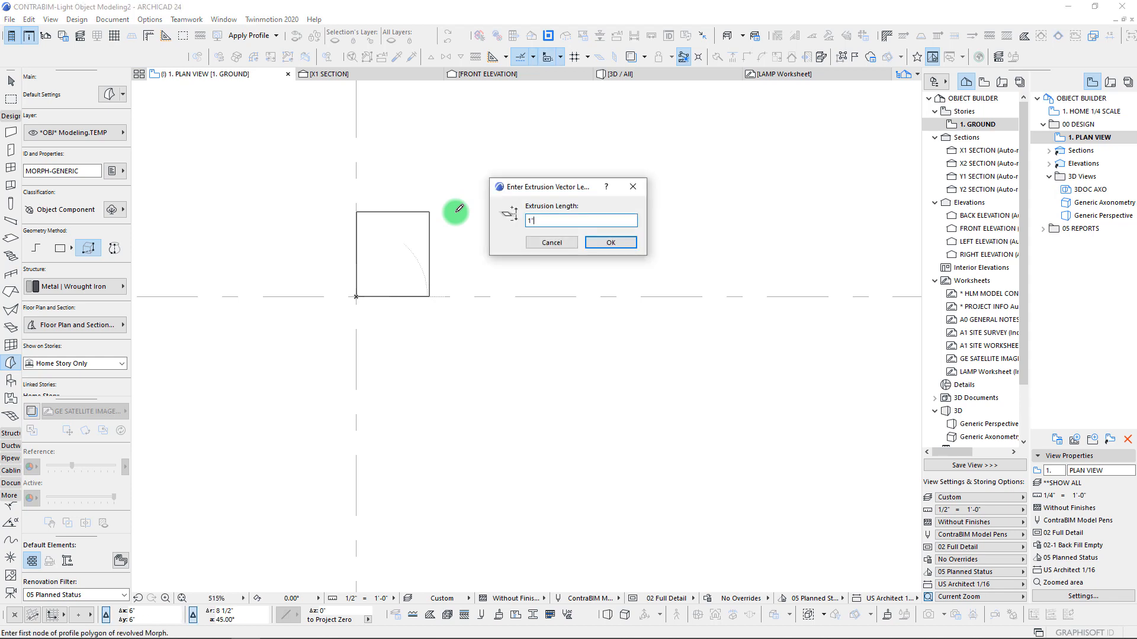
type("1'")
key("Return")
Centre the square morph on the project origin by moving its edge midpoints onto the two grid axes
left_click(430, 223, "shift")
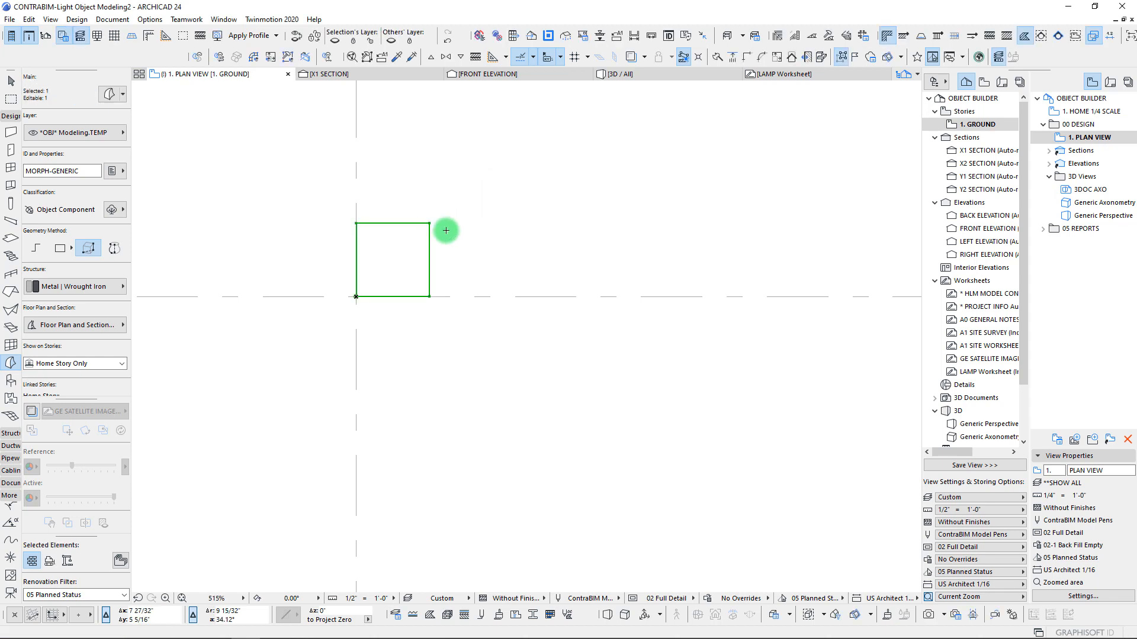
key("ctrl+d")
left_click(394, 223)
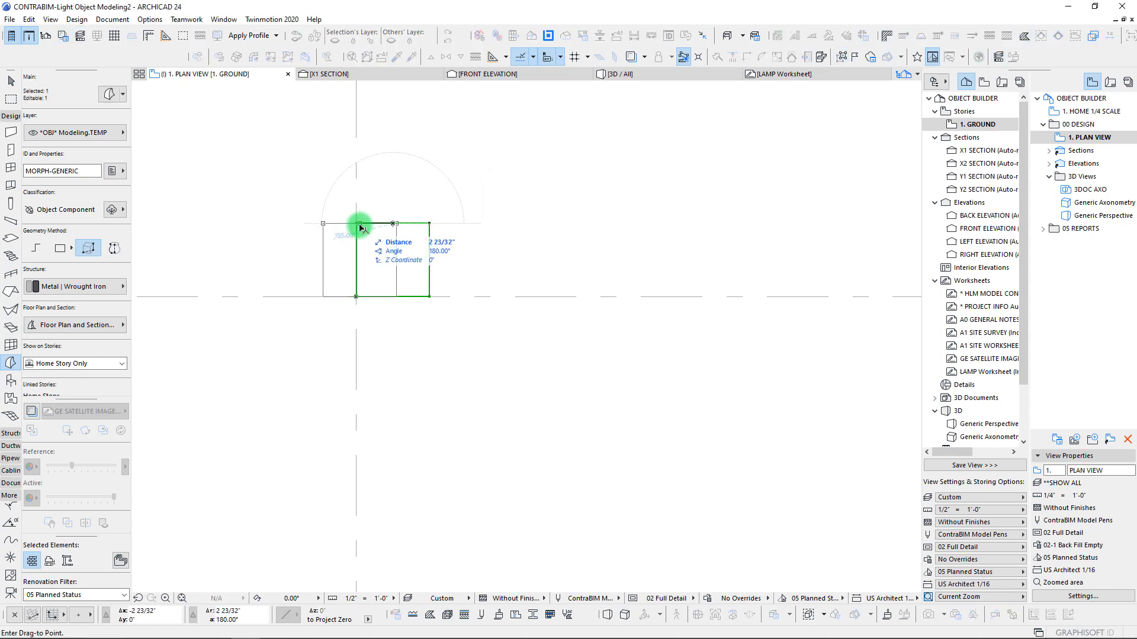
left_click(357, 224)
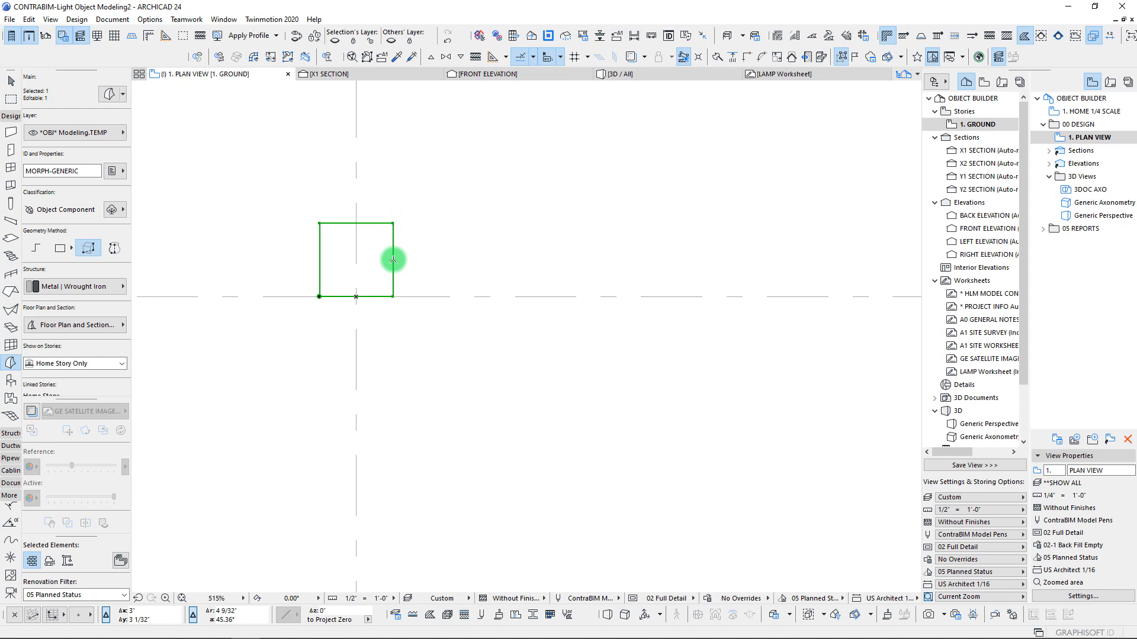
key("ctrl+d")
left_click(394, 259)
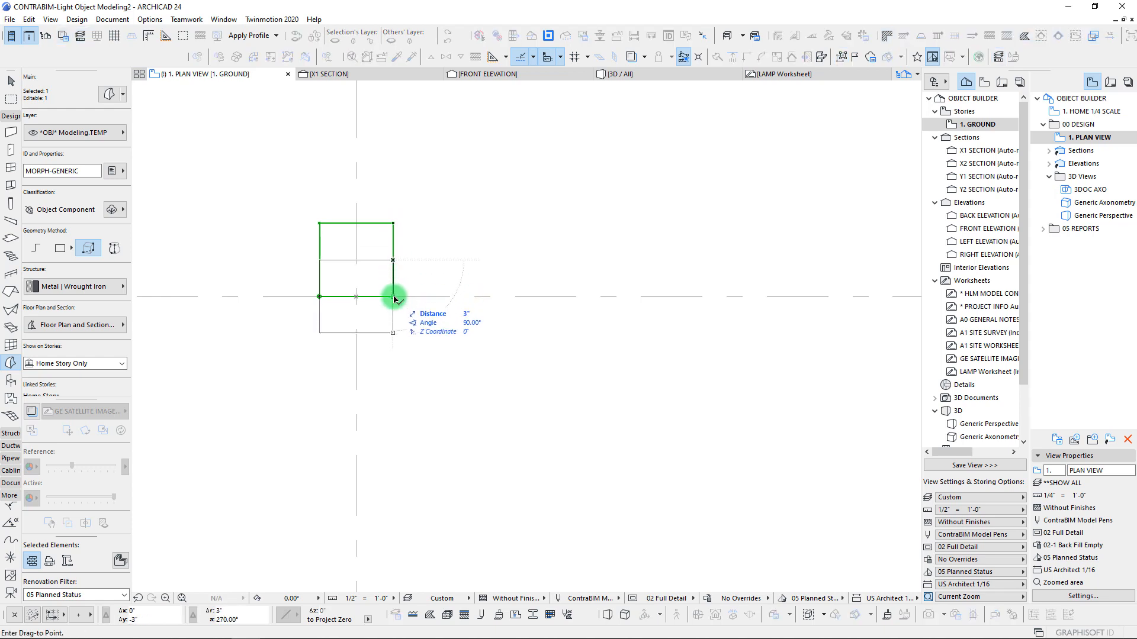
left_click(394, 295)
scroll(306, 295, "down", 5)
middle_click_drag(314, 296, 507, 321)
scroll(519, 351, "up", 4)
scroll(487, 315, "up", 1)
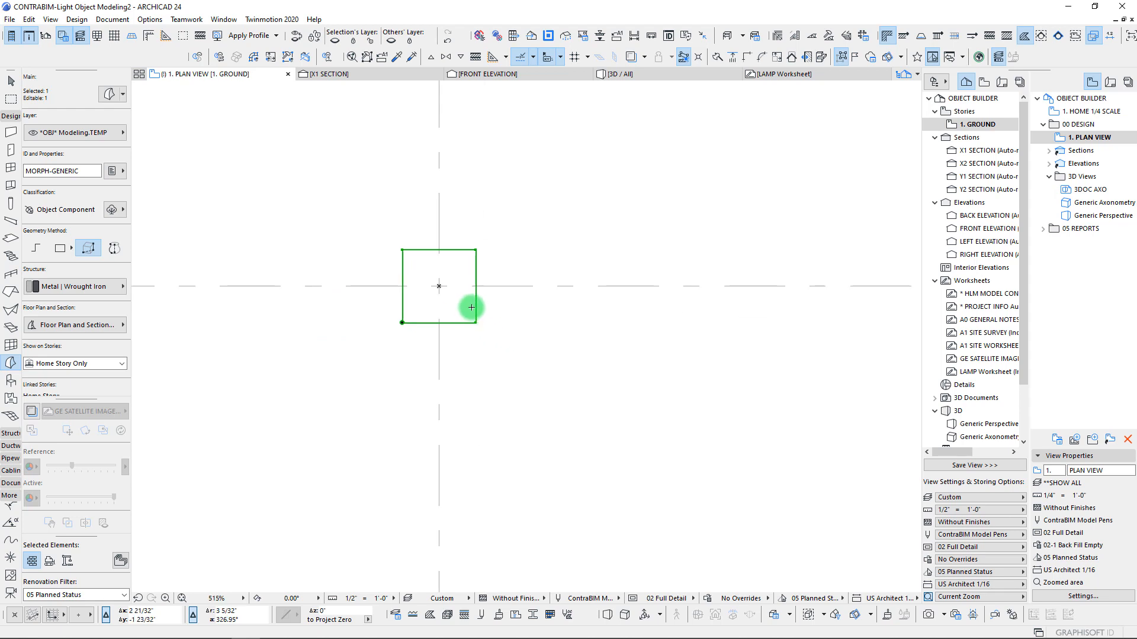
Show the selected base morph in 3D with the Basic + Contours style and inspect it from several angles
key("F5")
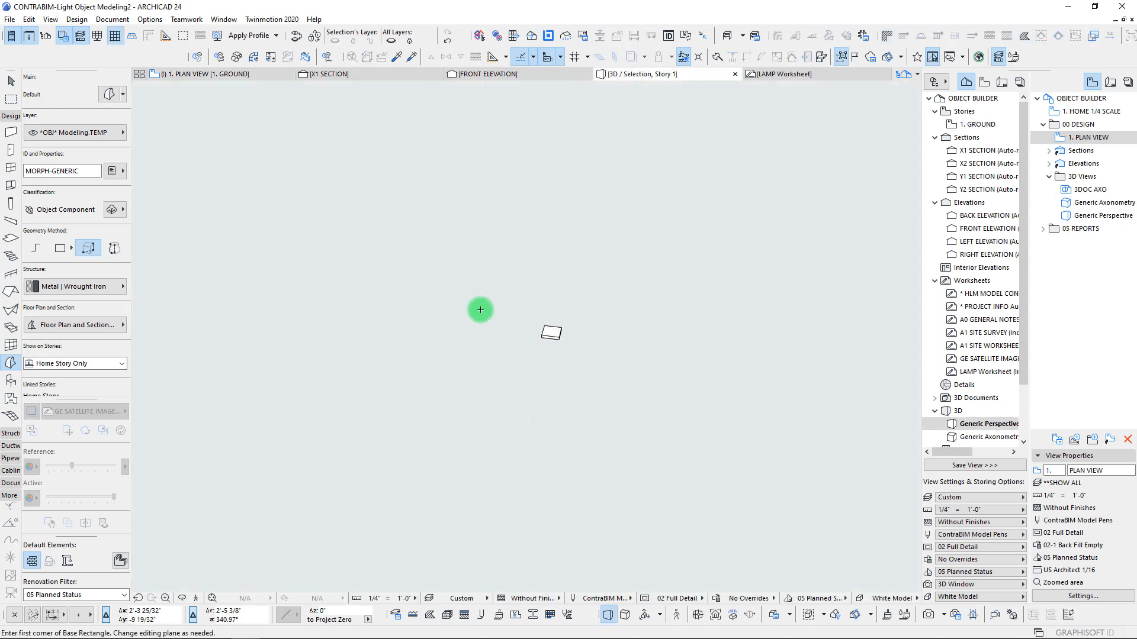
right_click(436, 216)
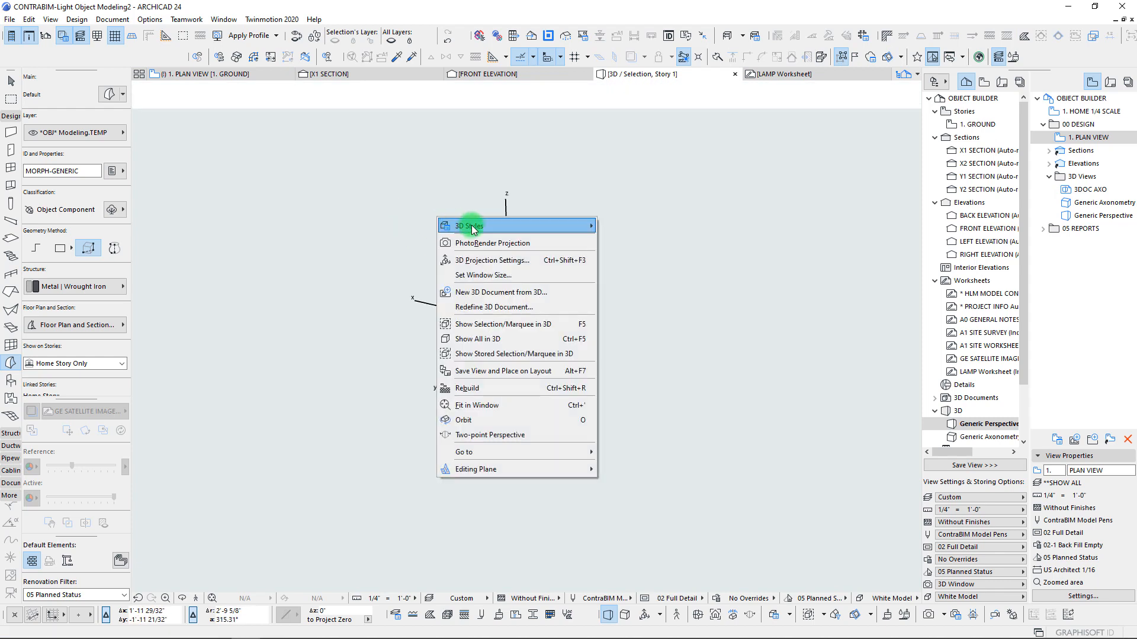
mouse_move(599, 223)
left_click(640, 351)
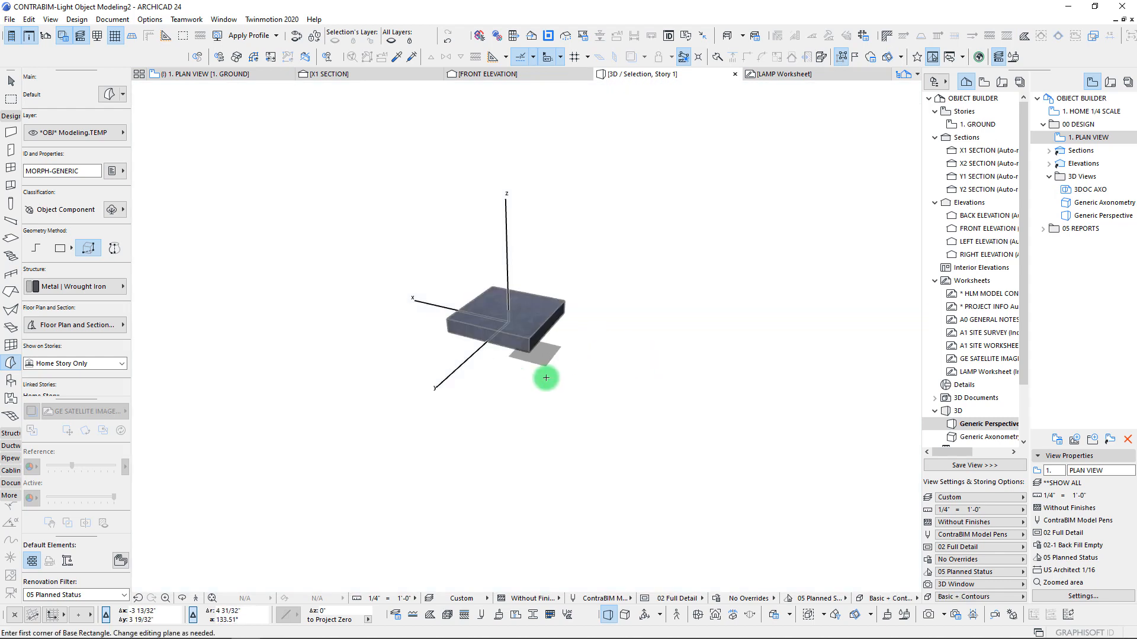
scroll(604, 274, "up", 8)
middle_click_drag(606, 274, 607, 274, "shift")
scroll(606, 274, "down", 2)
scroll(606, 274, "up", 2)
scroll(607, 274, "down", 2)
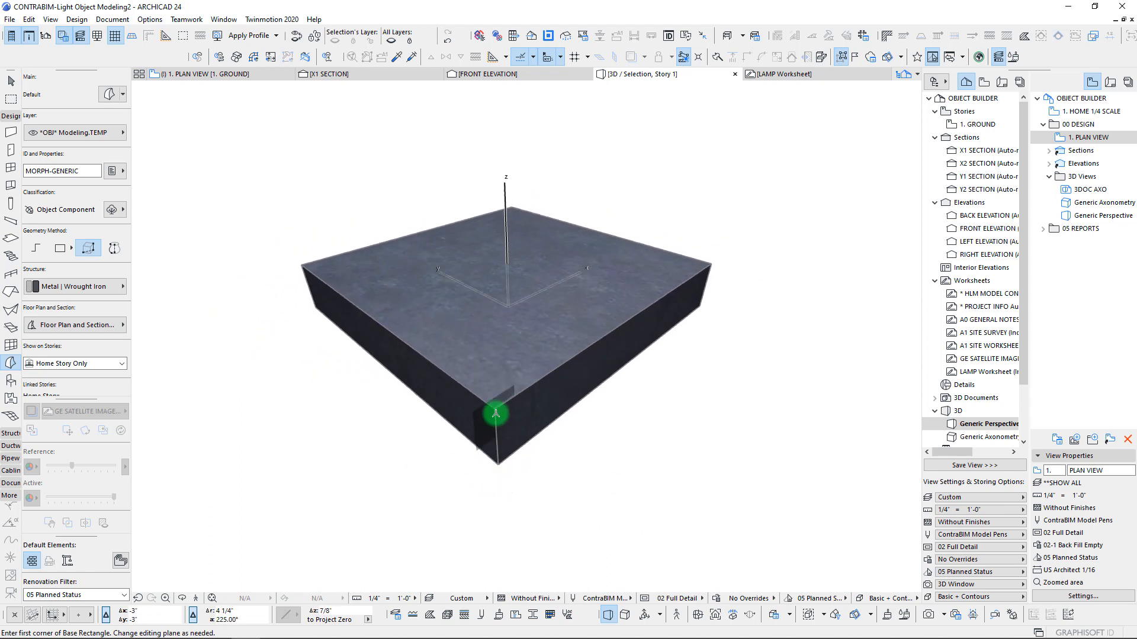
middle_click_drag(426, 322, 658, 238, "shift")
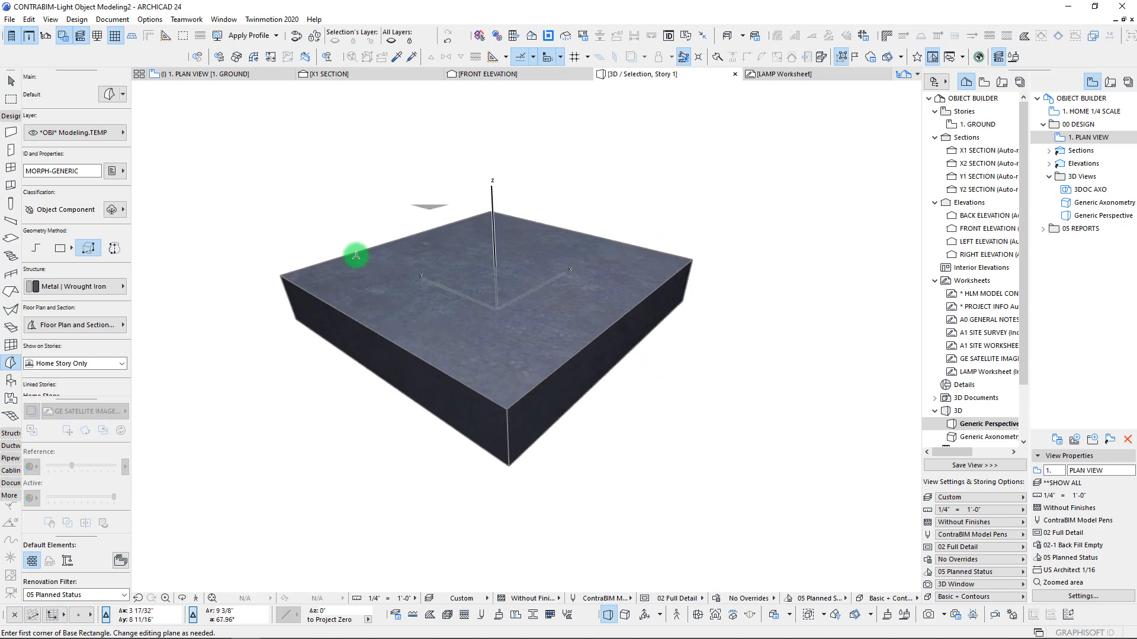
Examine the edges and corners of the square base in the LAMP worksheet's close-up photo, and return to the 3D view
left_click(782, 73)
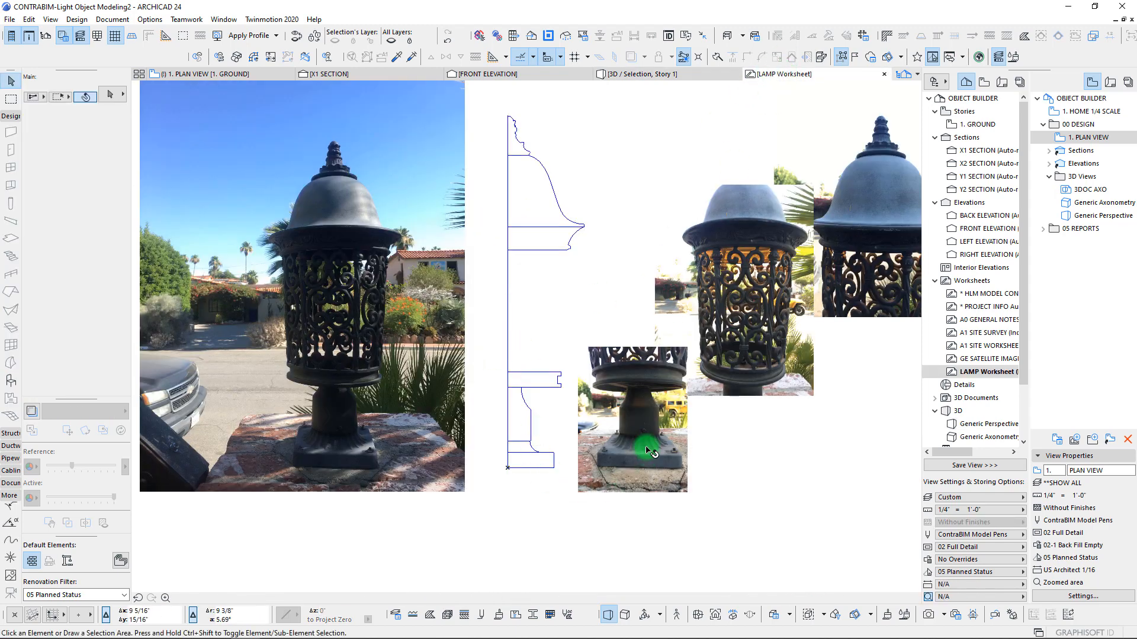
scroll(654, 459, "up", 5)
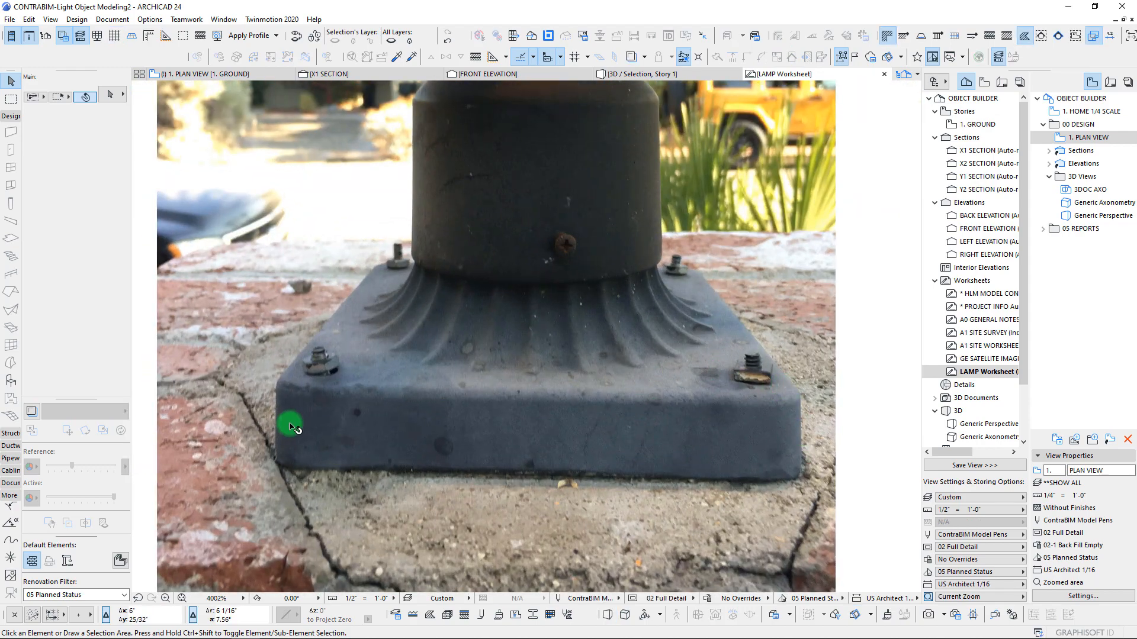
scroll(414, 381, "down", 4)
left_click(642, 73)
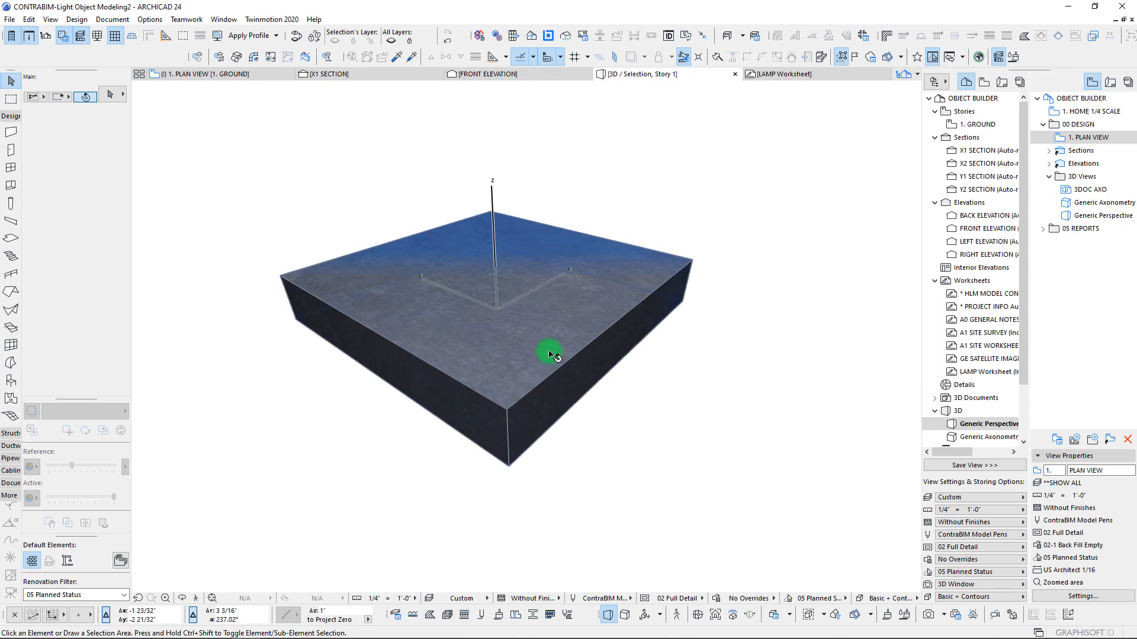
left_click(560, 367)
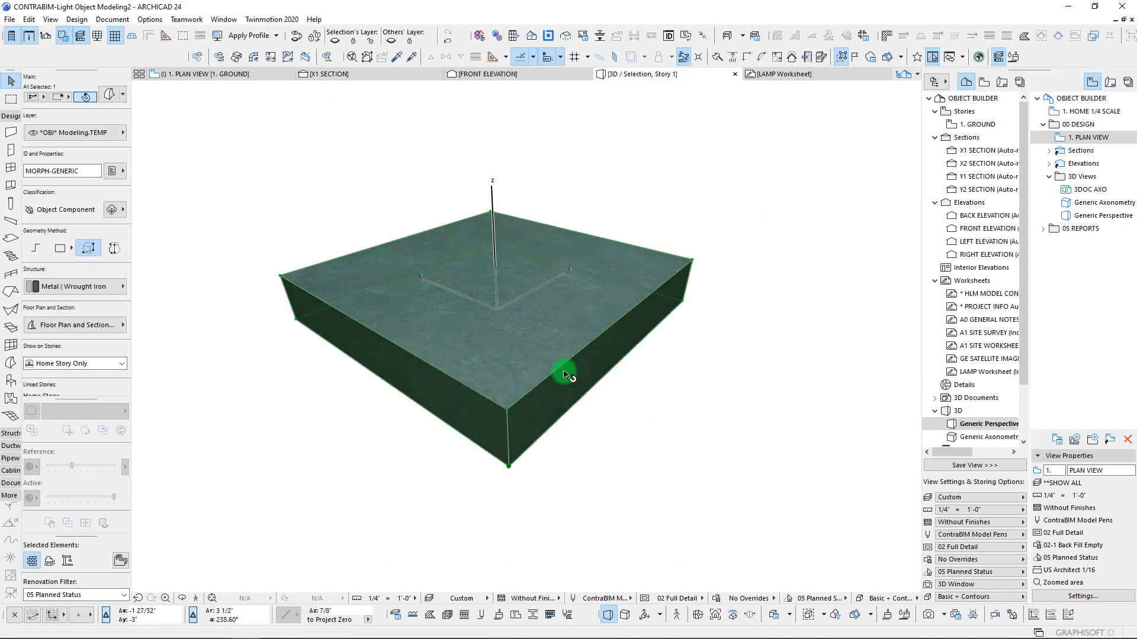
key("Escape")
key("ctrl+shift")
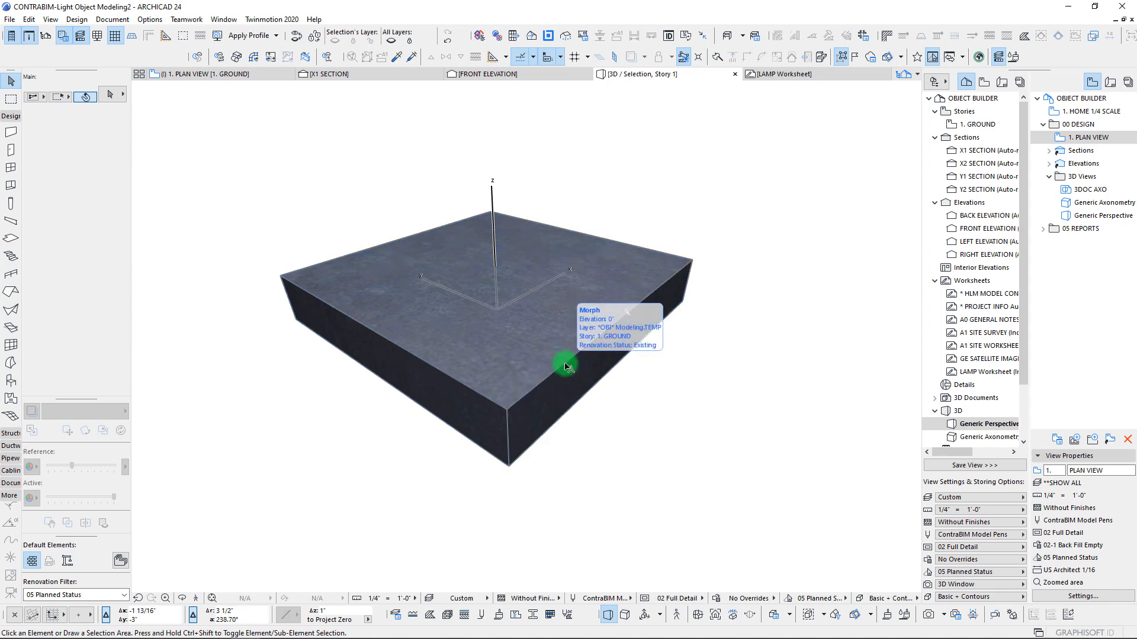
key("ctrl+shift")
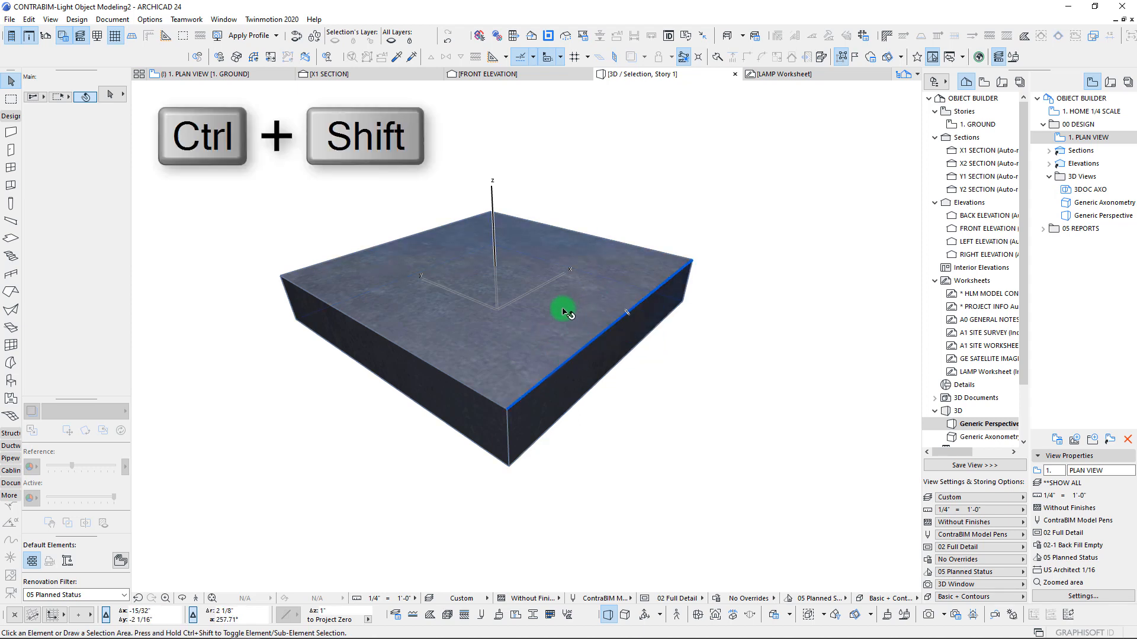
left_click(574, 358, "ctrl+shift")
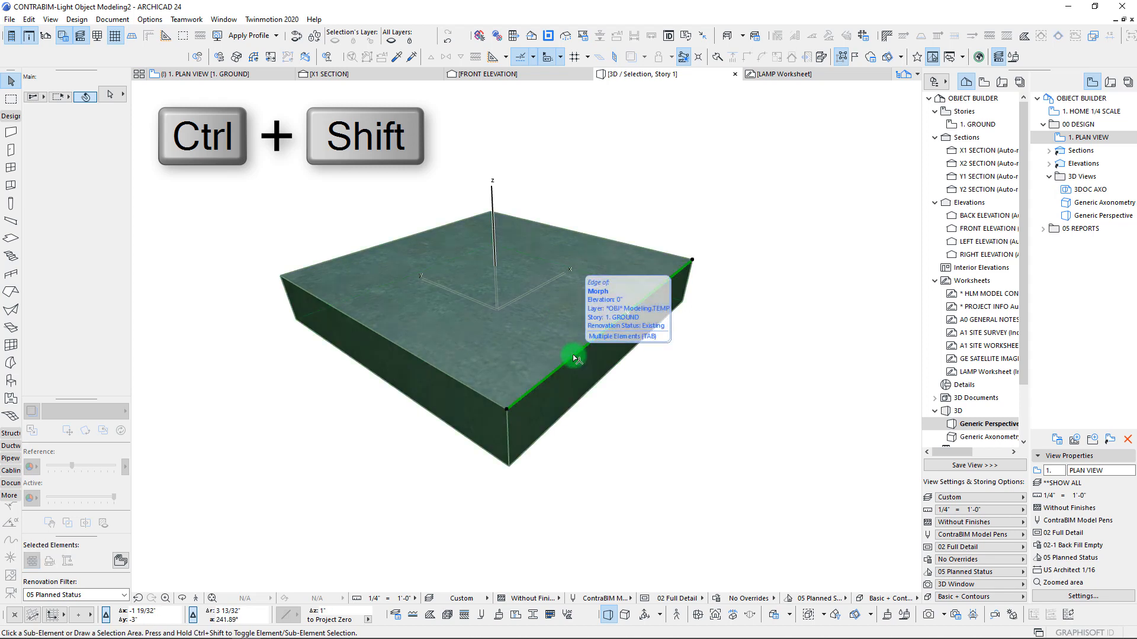
left_click(508, 427, "ctrl+shift")
left_click(468, 392, "ctrl+shift")
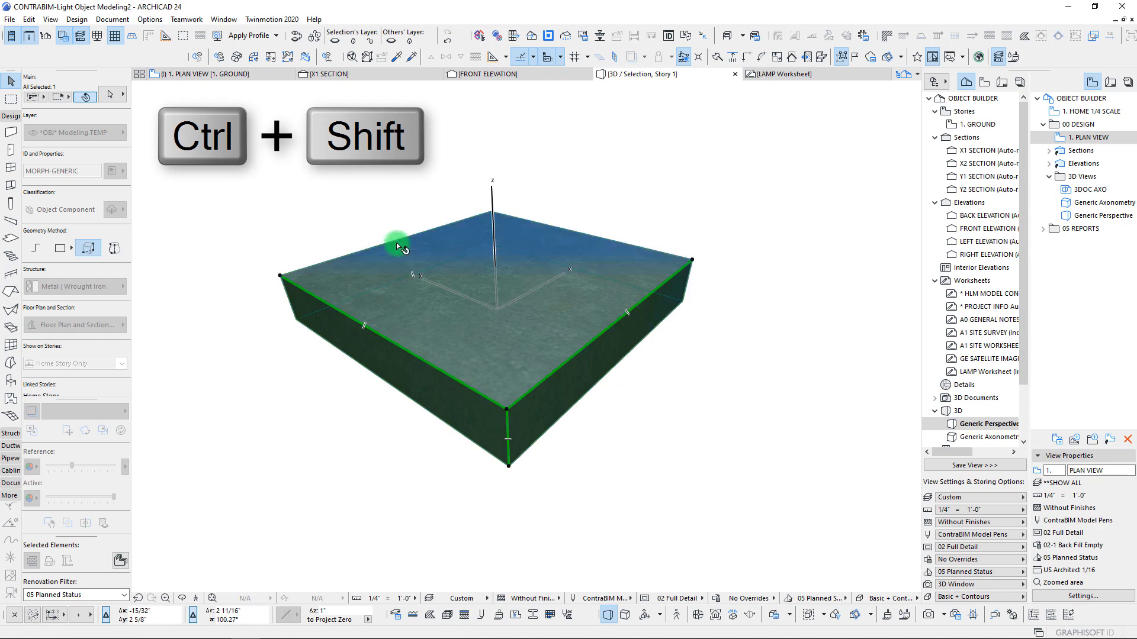
left_click(323, 260, "ctrl+shift")
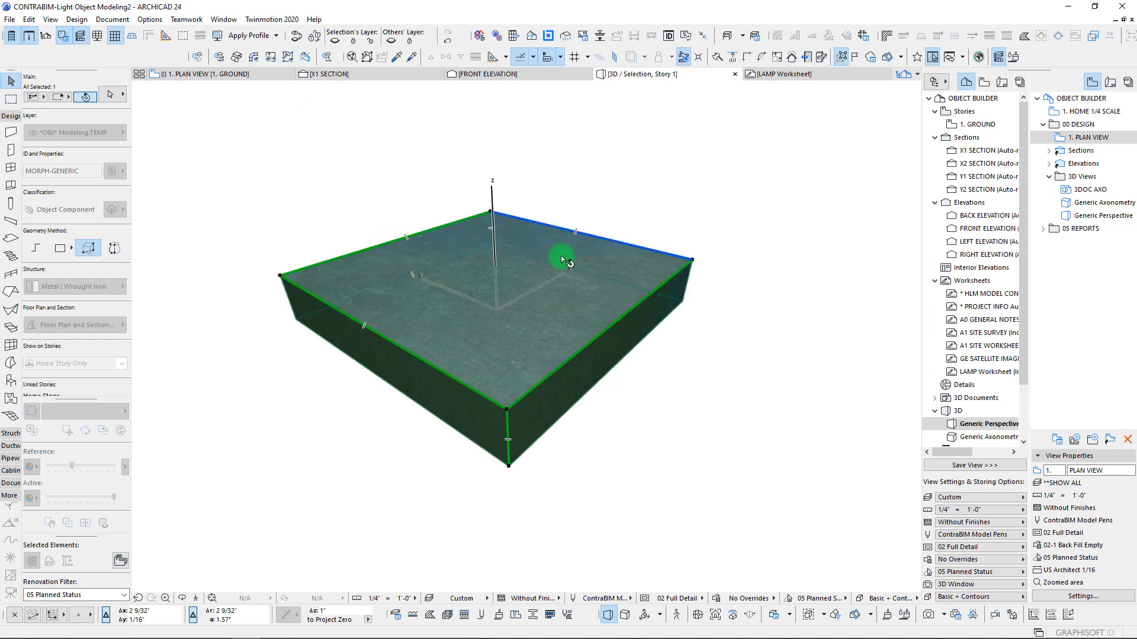
middle_click_drag(703, 304, 379, 311, "shift")
middle_click_drag(711, 383, 485, 266)
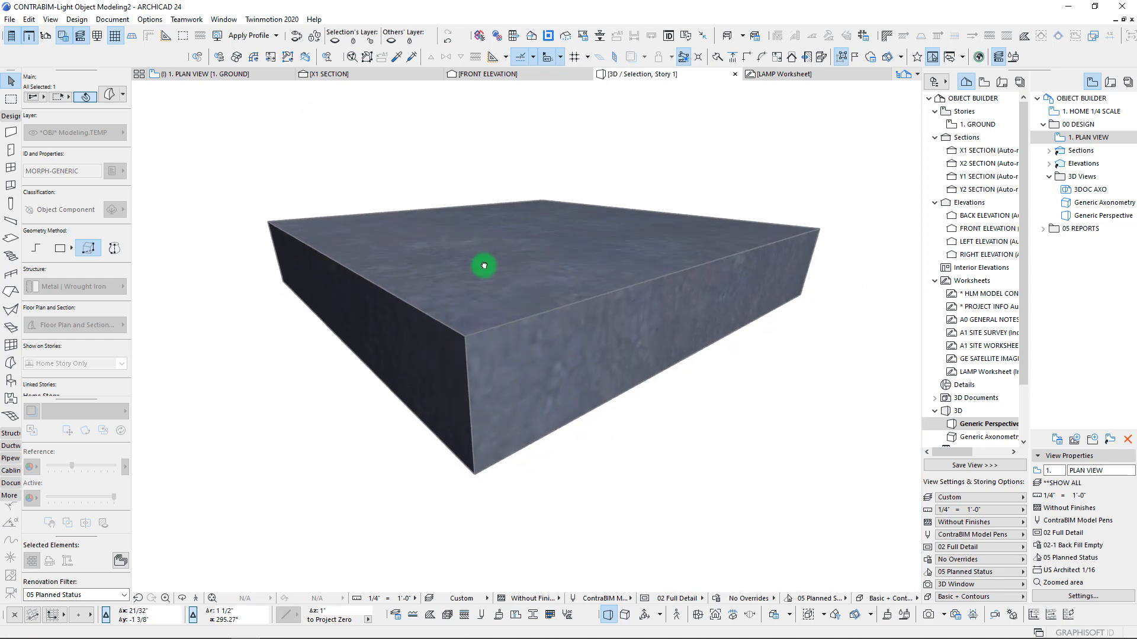
left_click(485, 265)
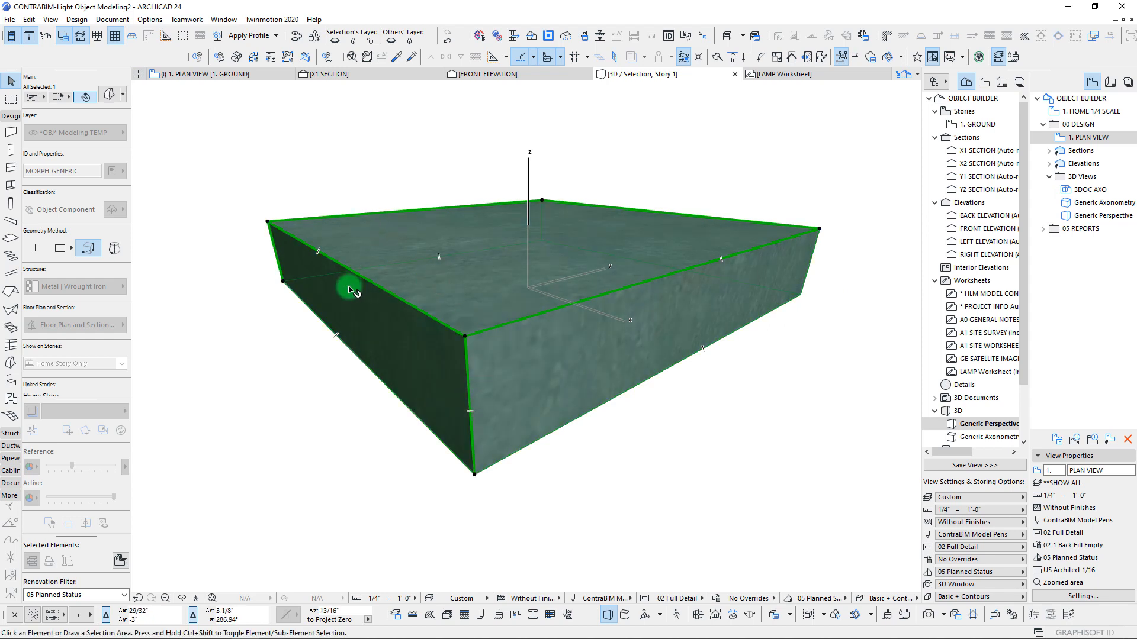
scroll(349, 290, "down", 5)
scroll(432, 326, "up", 4)
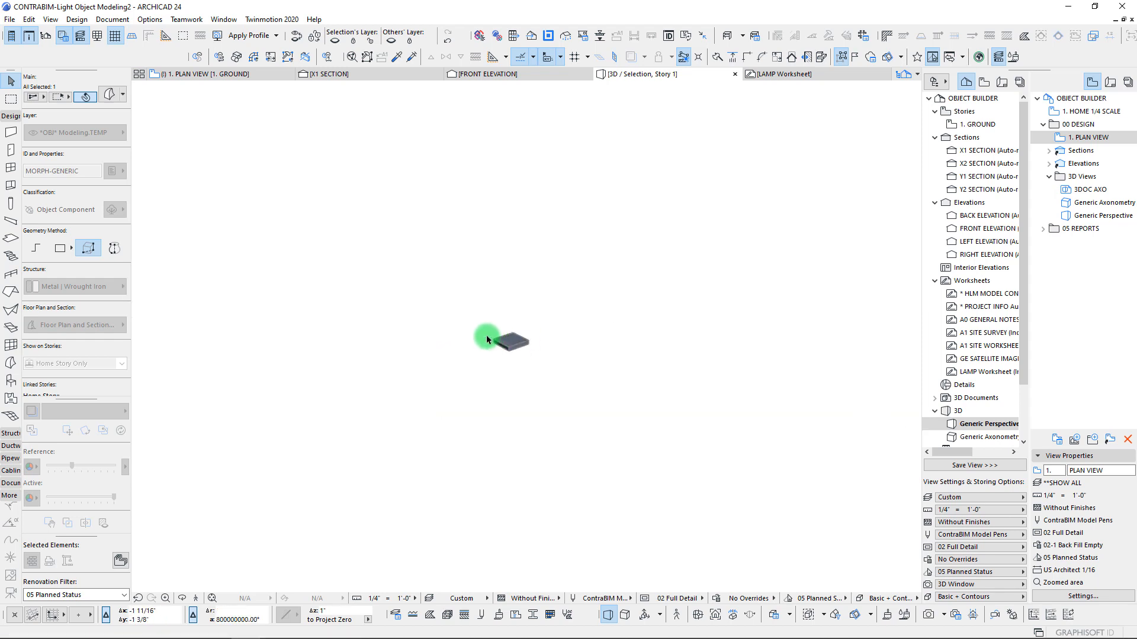
middle_click_drag(486, 340, 525, 344, "shift")
scroll(532, 344, "up", 4)
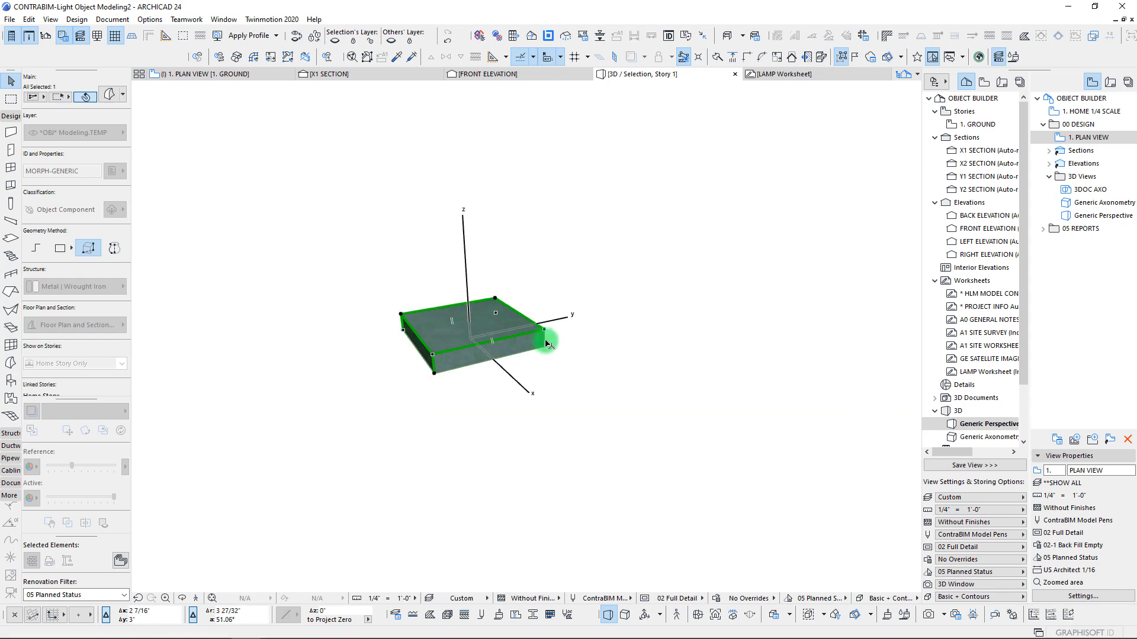
left_click(592, 347)
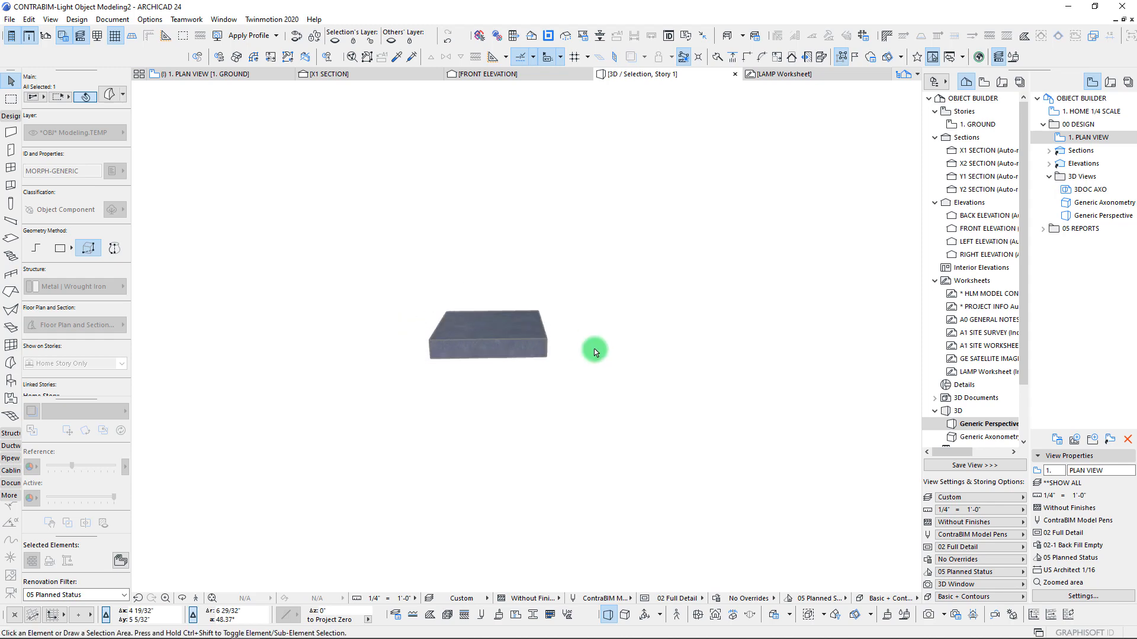
scroll(594, 350, "up", 5)
scroll(595, 350, "down", 5)
left_click(704, 366)
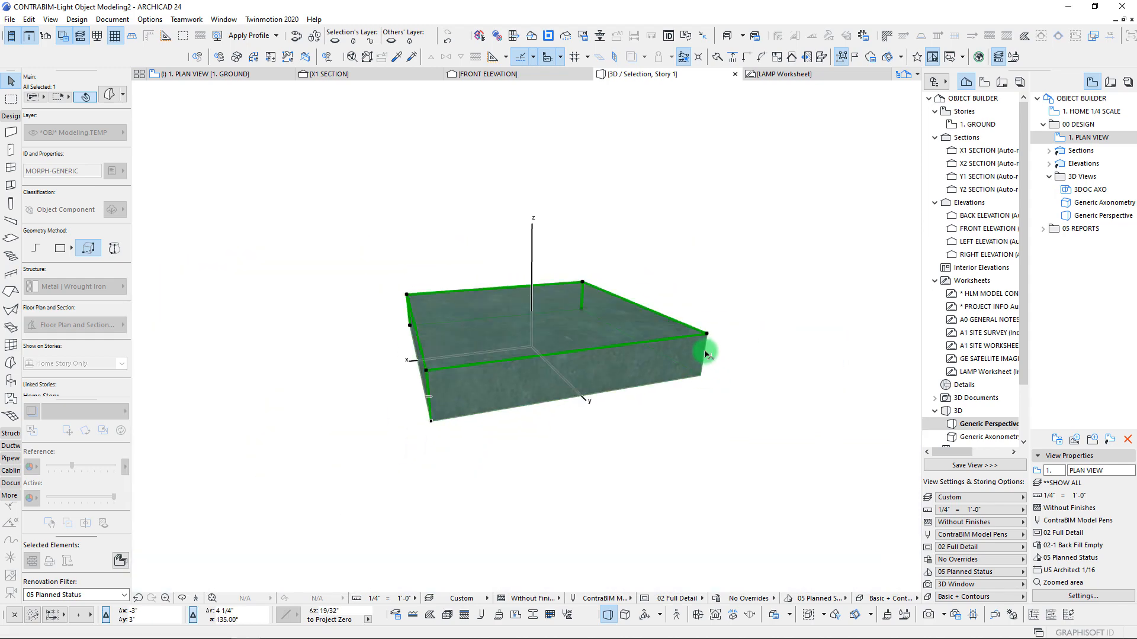
middle_click_drag(737, 376, 439, 366, "shift")
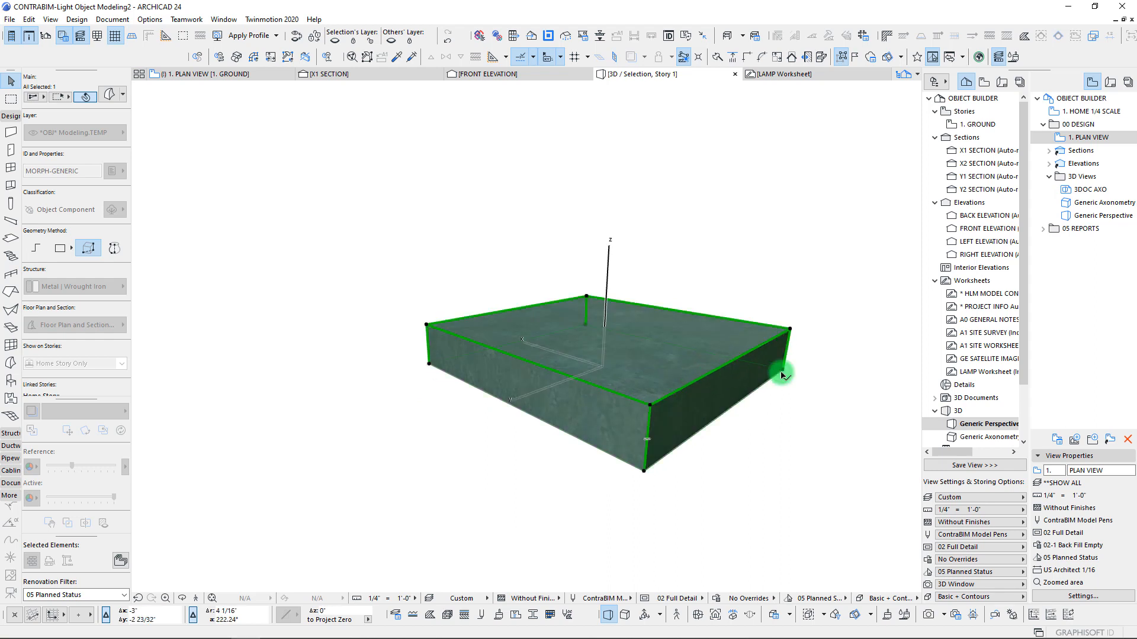
middle_click_drag(782, 374, 648, 294, "shift")
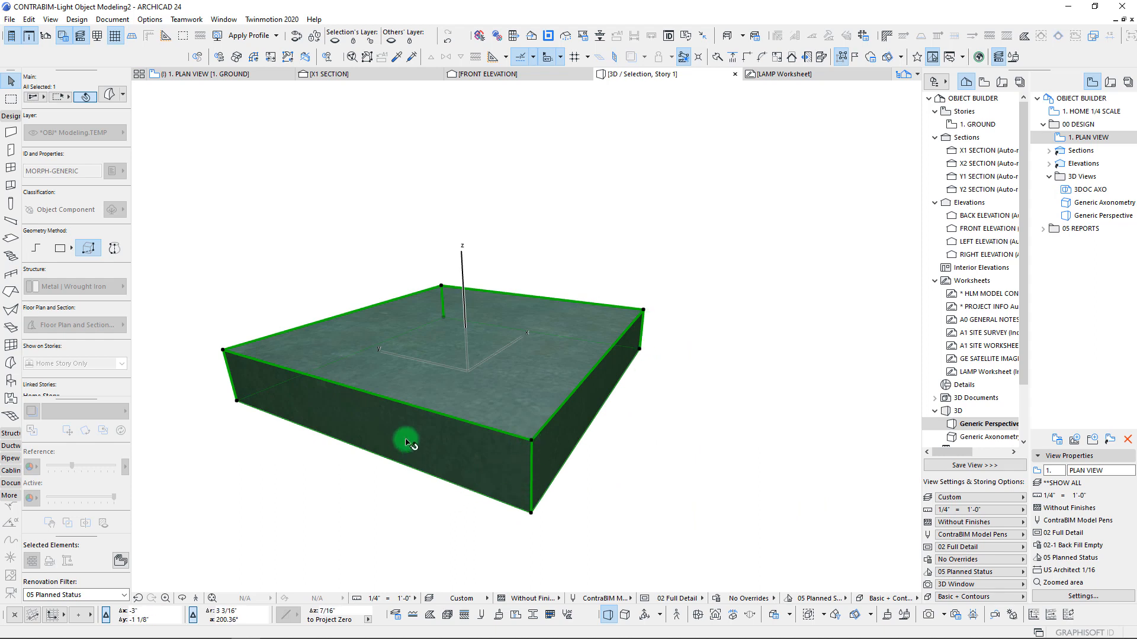
right_click(431, 410)
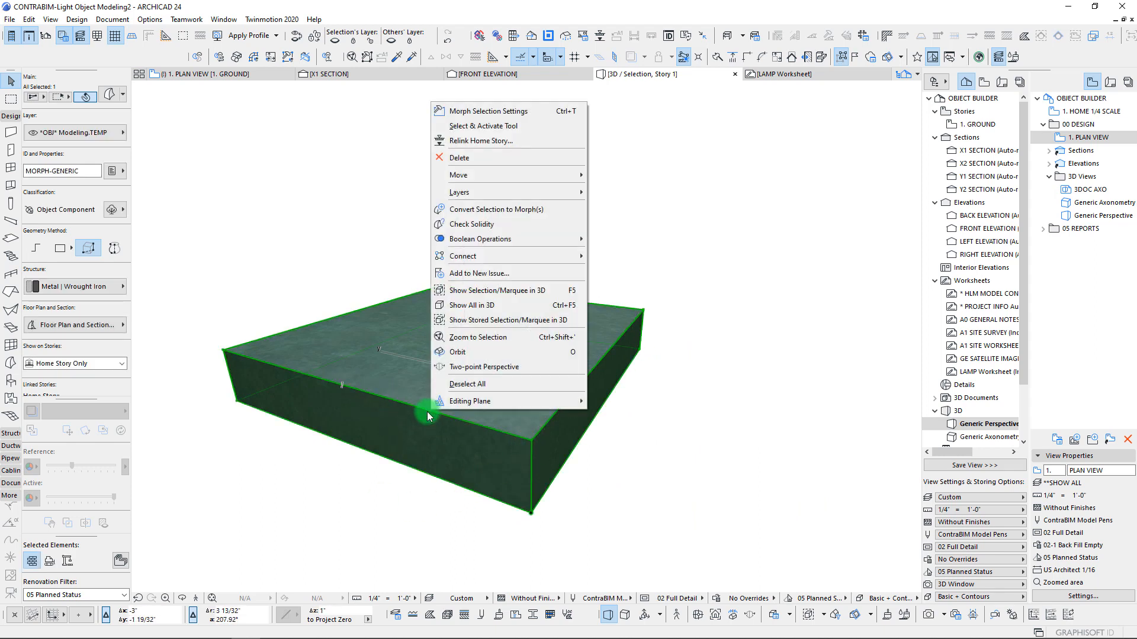
key("Escape")
key("Escape")
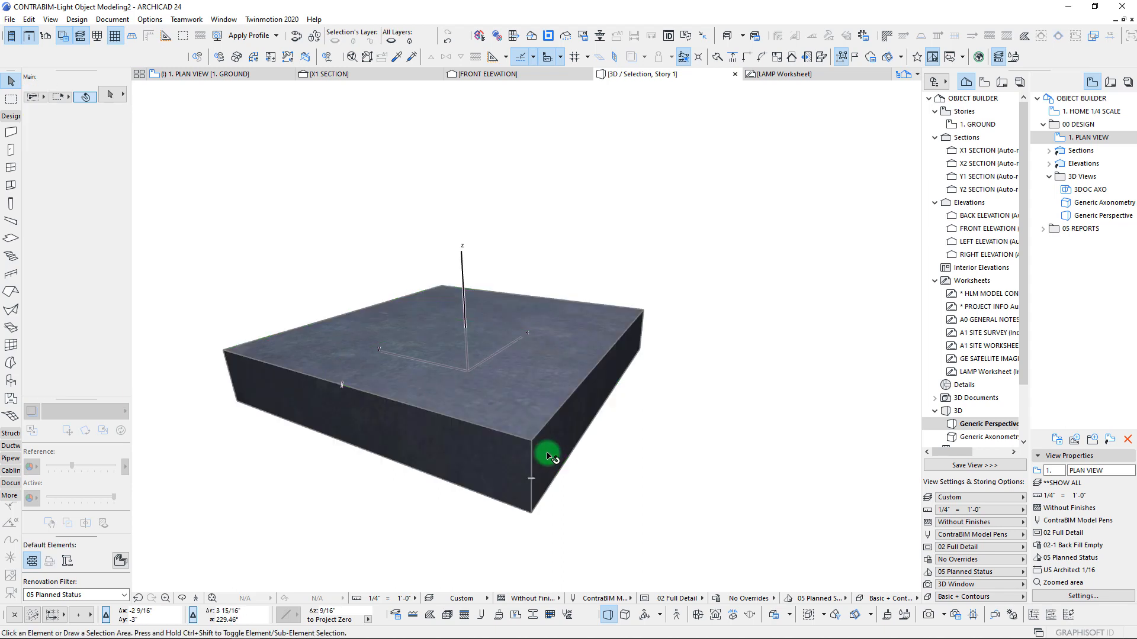
Select the base morph's four top edges and four vertical corner edges and fillet them all with a 1/4" radius
left_click(489, 436)
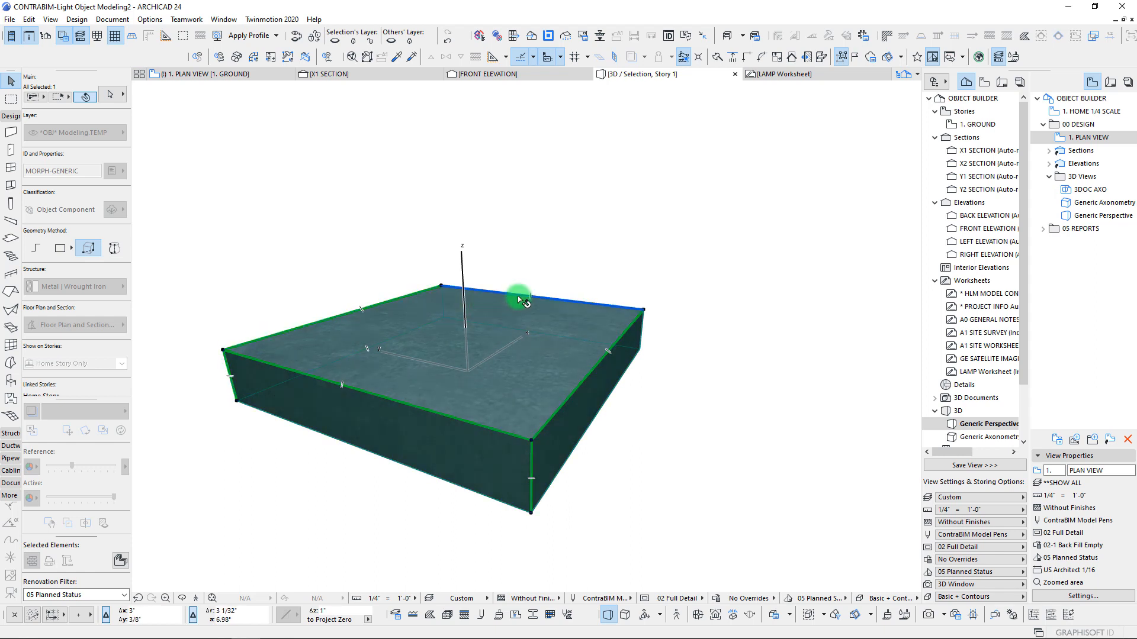
middle_click_drag(544, 378, 716, 431, "shift")
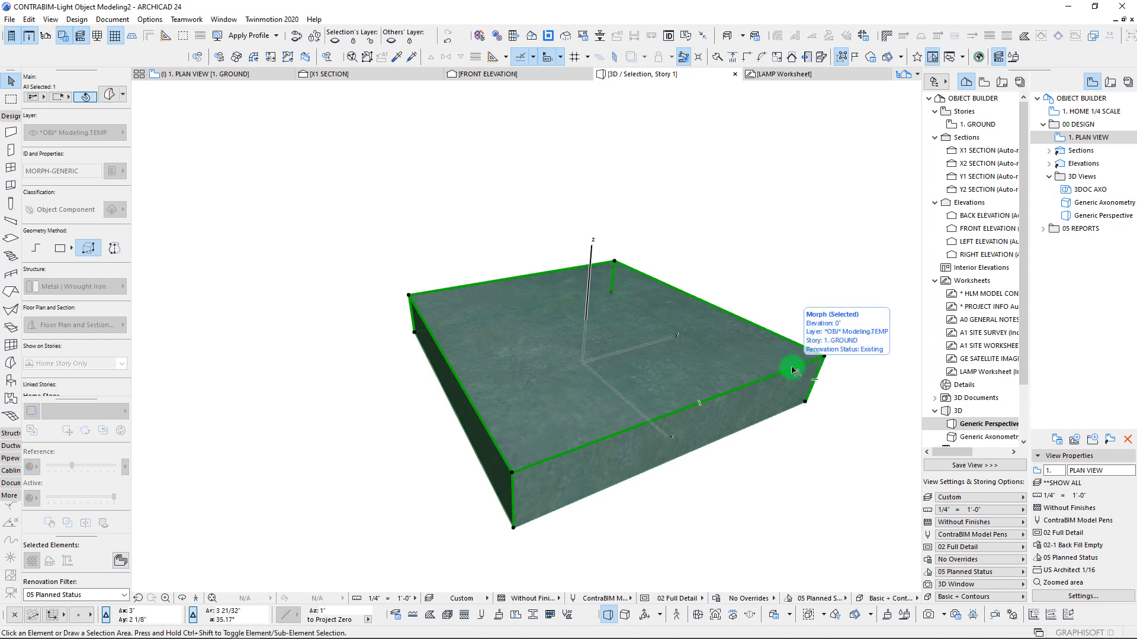
left_click(794, 371)
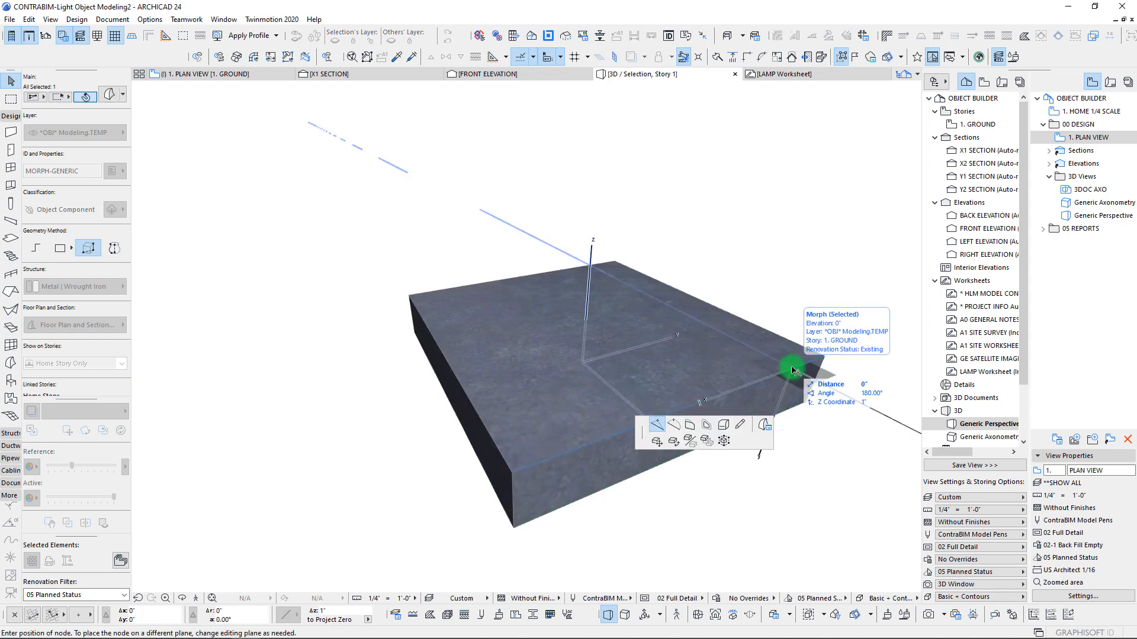
left_click(671, 519)
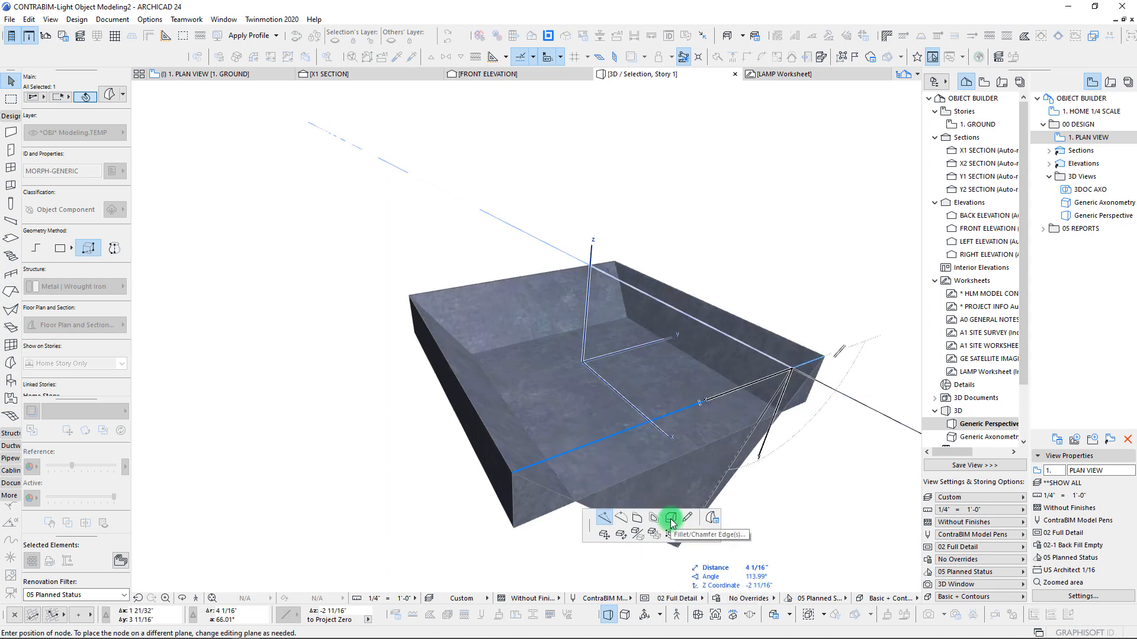
left_click(670, 519)
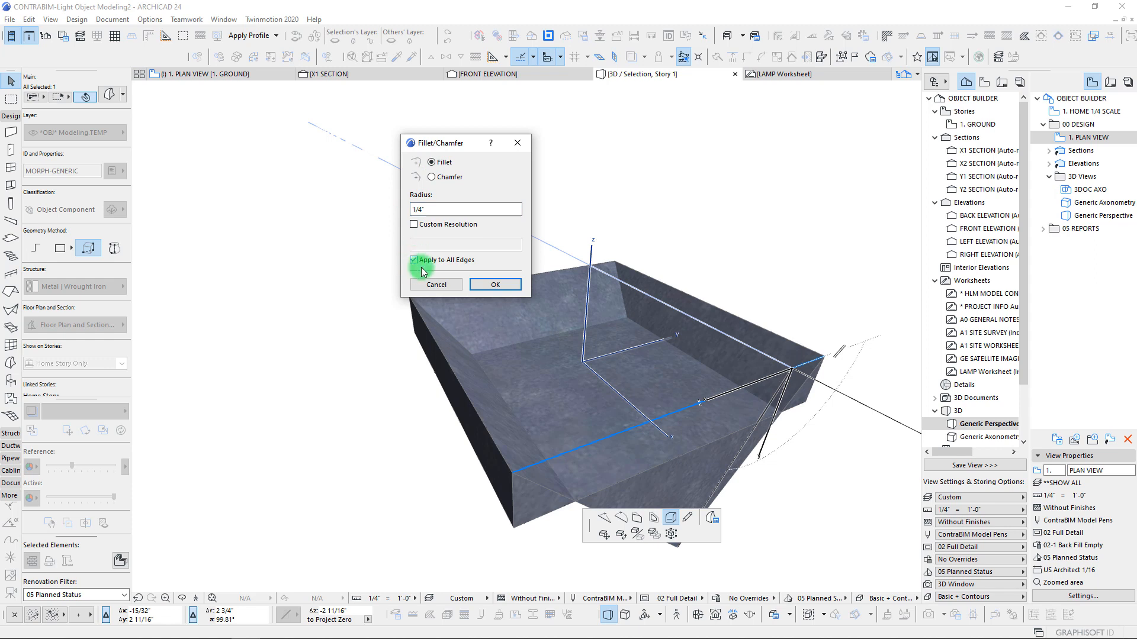
left_click(495, 286)
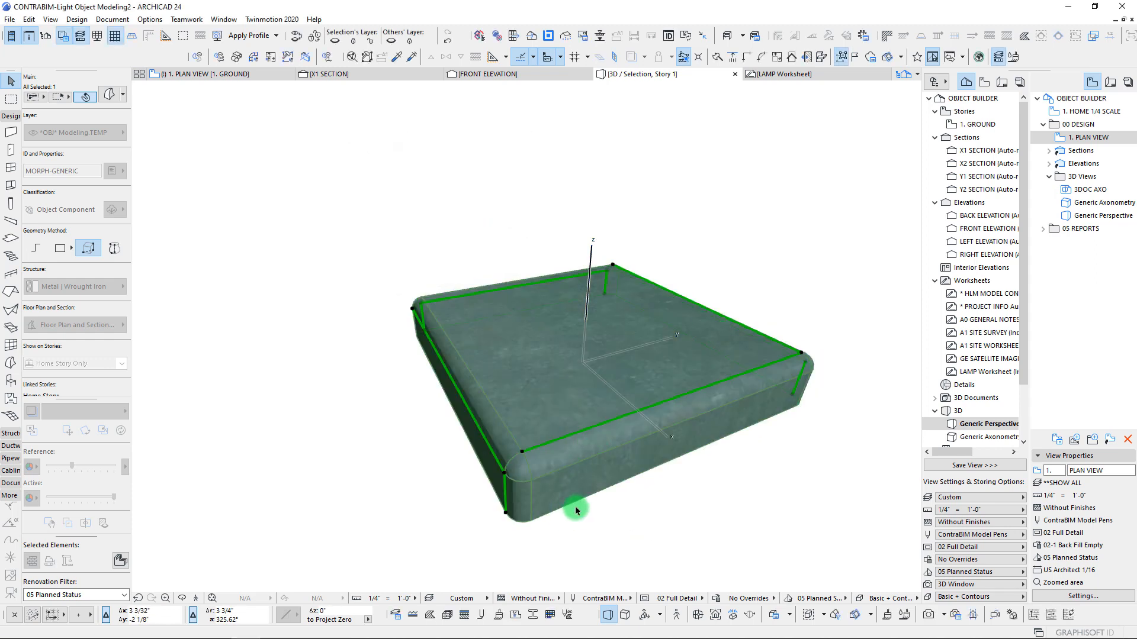
Inspect the filleted base from below and from the side in 3D, and check its outline on the ground floor plan
middle_click_drag(576, 506, 525, 360, "shift")
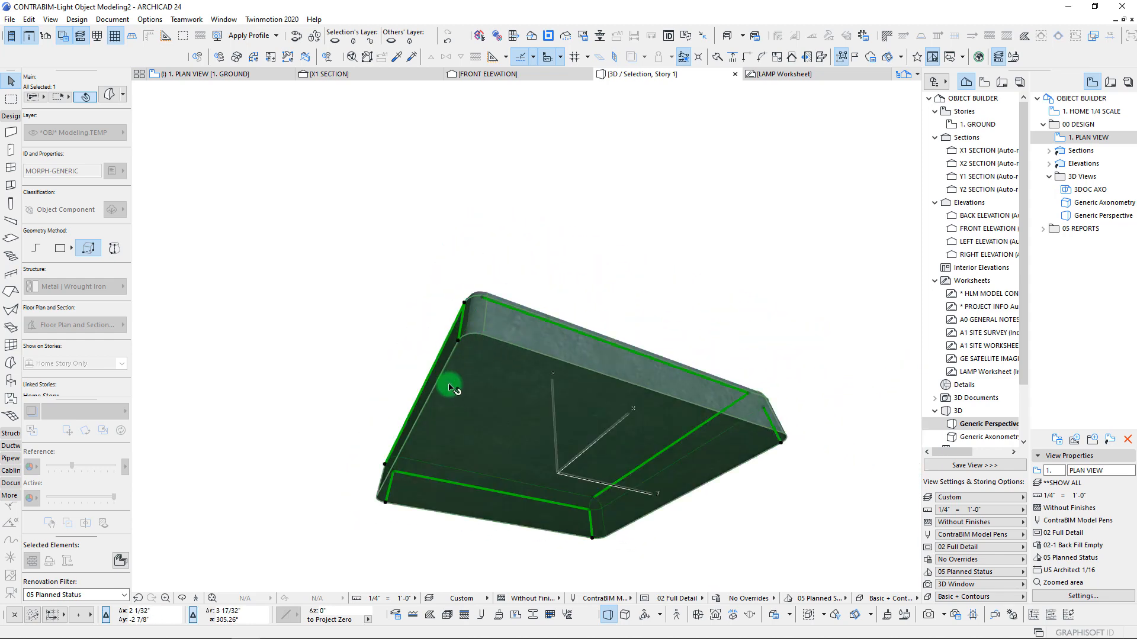
middle_click_drag(790, 432, 580, 421, "shift")
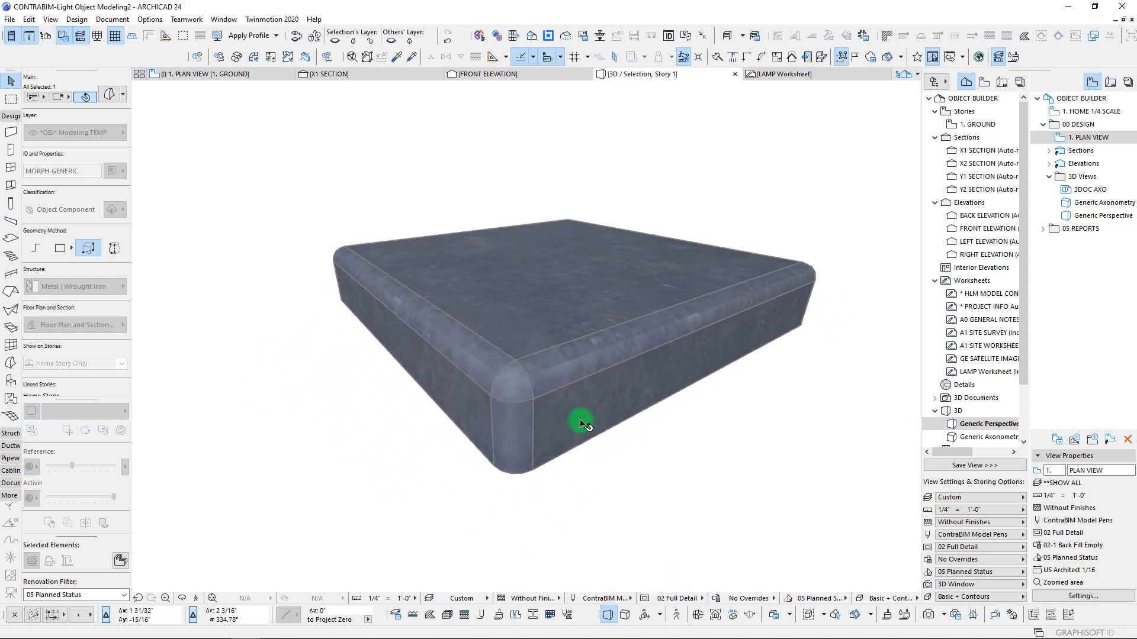
key("F2")
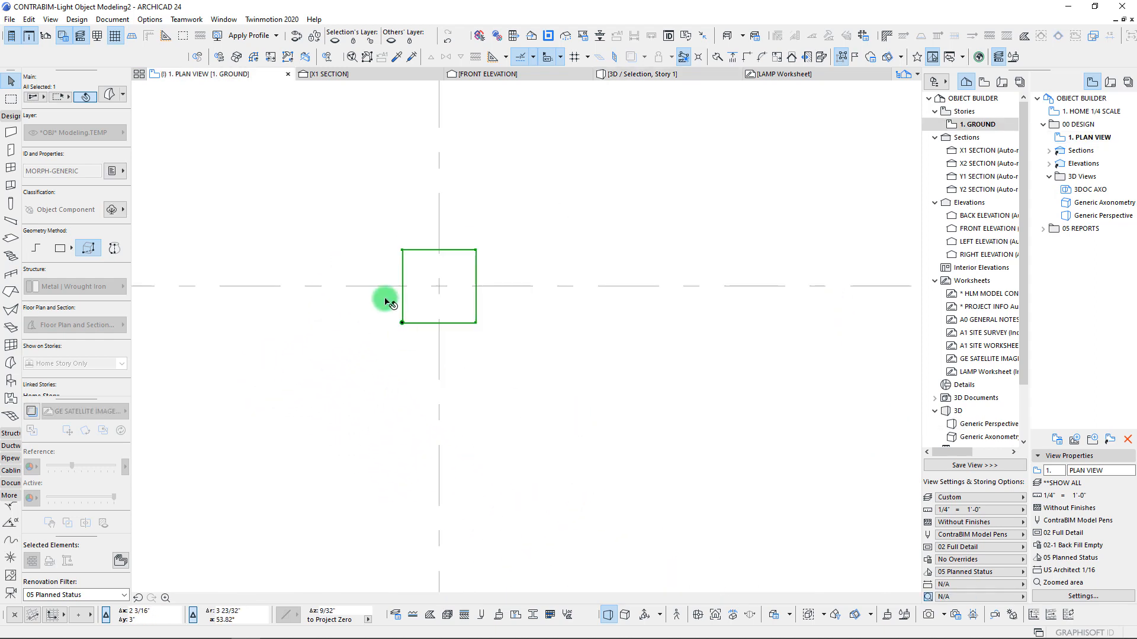
key("Escape")
scroll(431, 263, "up", 3)
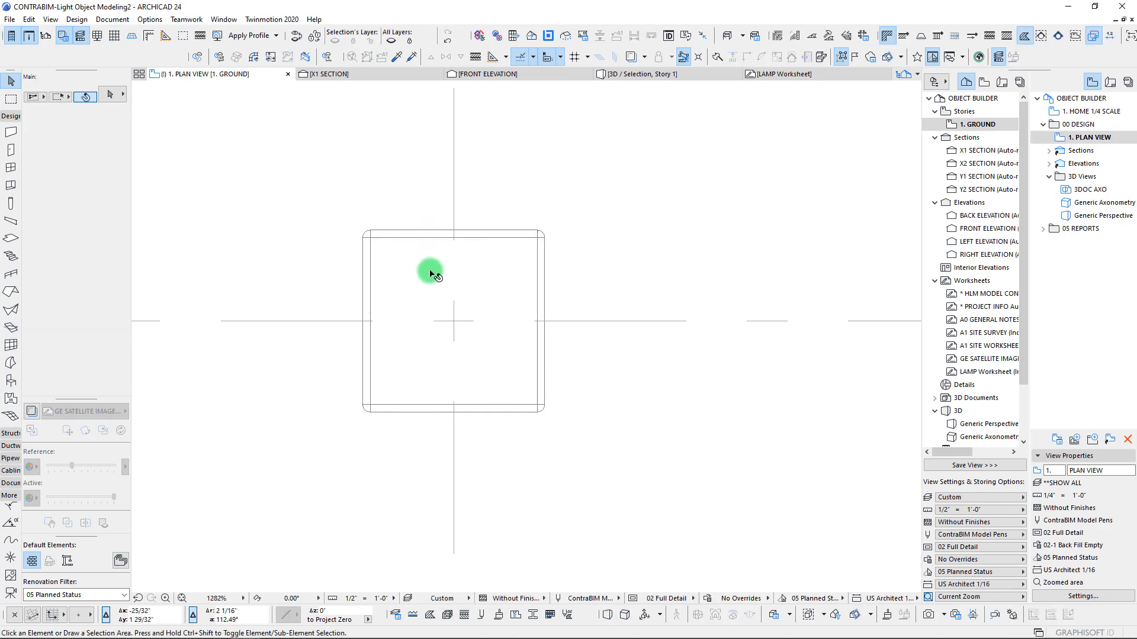
scroll(424, 289, "down", 4)
middle_click_drag(457, 303, 535, 345)
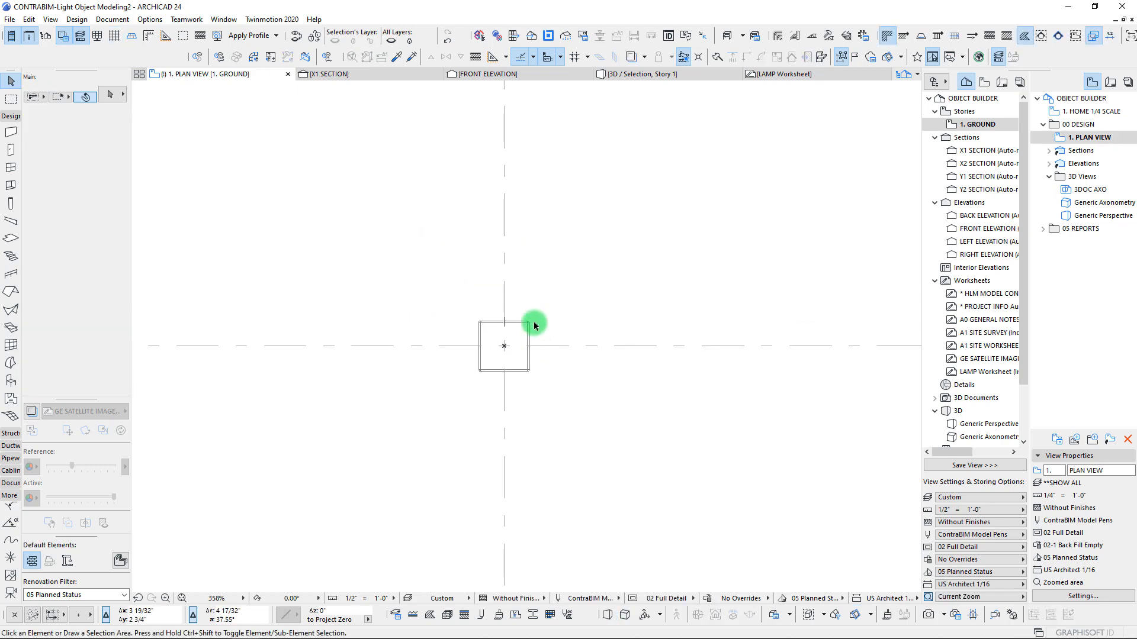
Select the lower half-profile linework in the LAMP worksheet, from the square base up through the notched ring
left_click(810, 76)
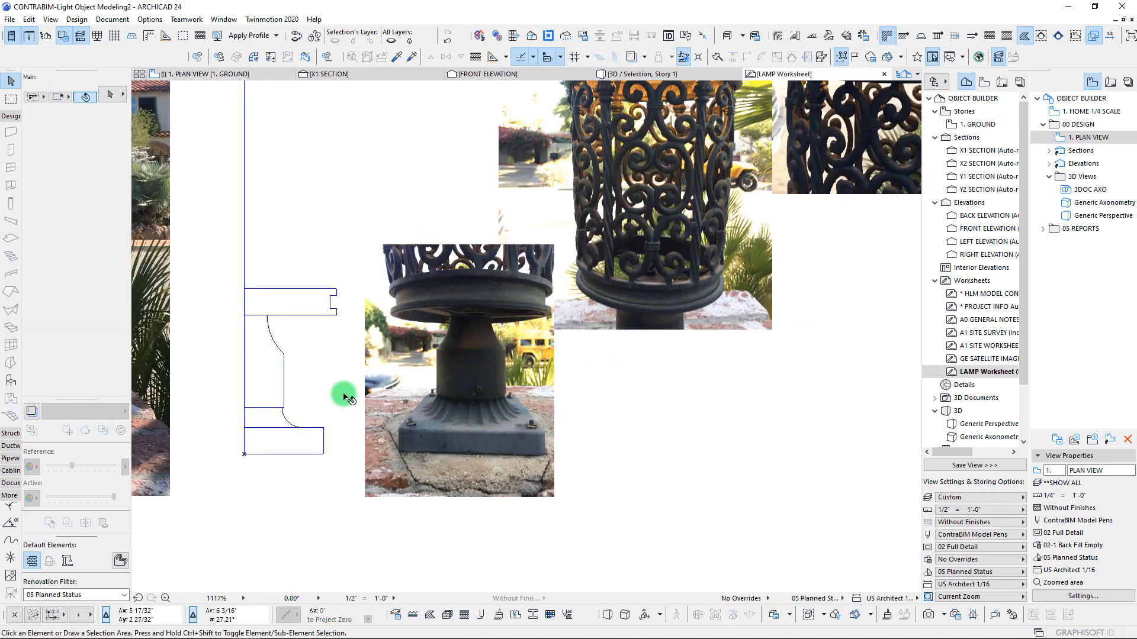
scroll(277, 409, "up", 1)
mouse_move(288, 415)
middle_mouse_down()
mouse_move(385, 401)
mouse_move(407, 411)
middle_mouse_up()
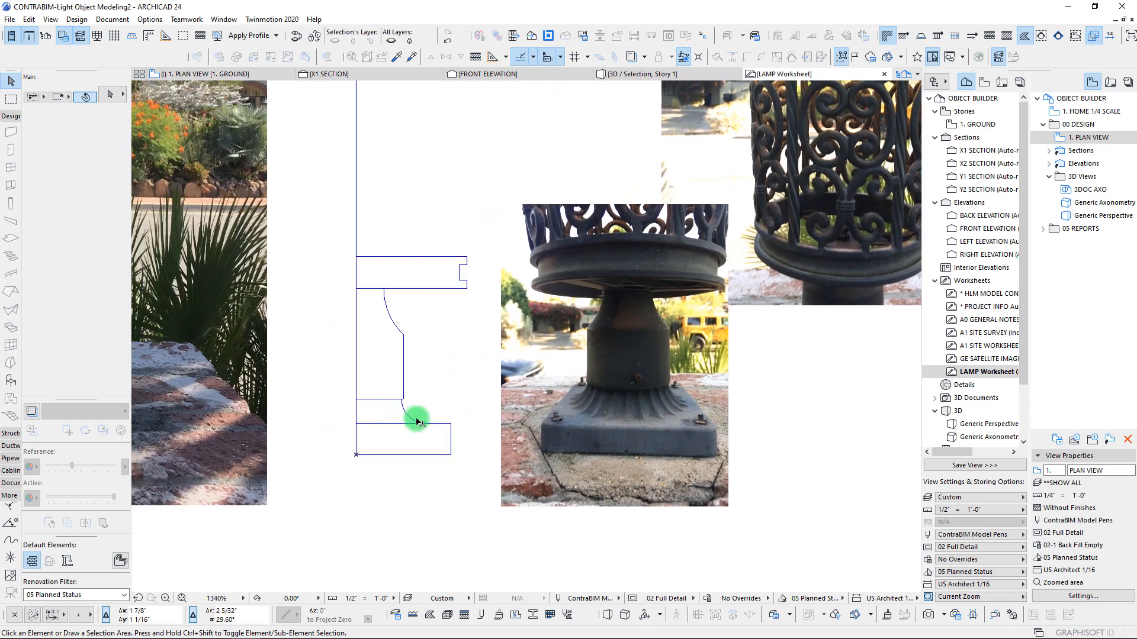
mouse_move(341, 233)
left_mouse_down()
mouse_move(452, 527)
mouse_move(487, 491)
left_mouse_up()
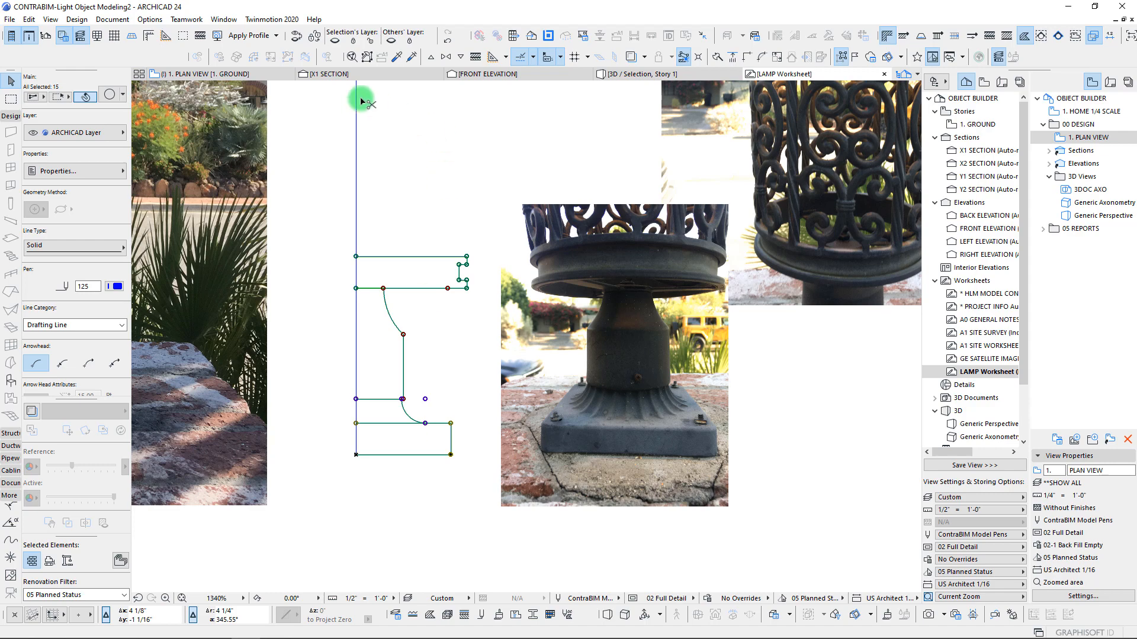
Paste the copied half-profile linework into the X1 section at the base of the lamp's centreline
left_click(335, 74)
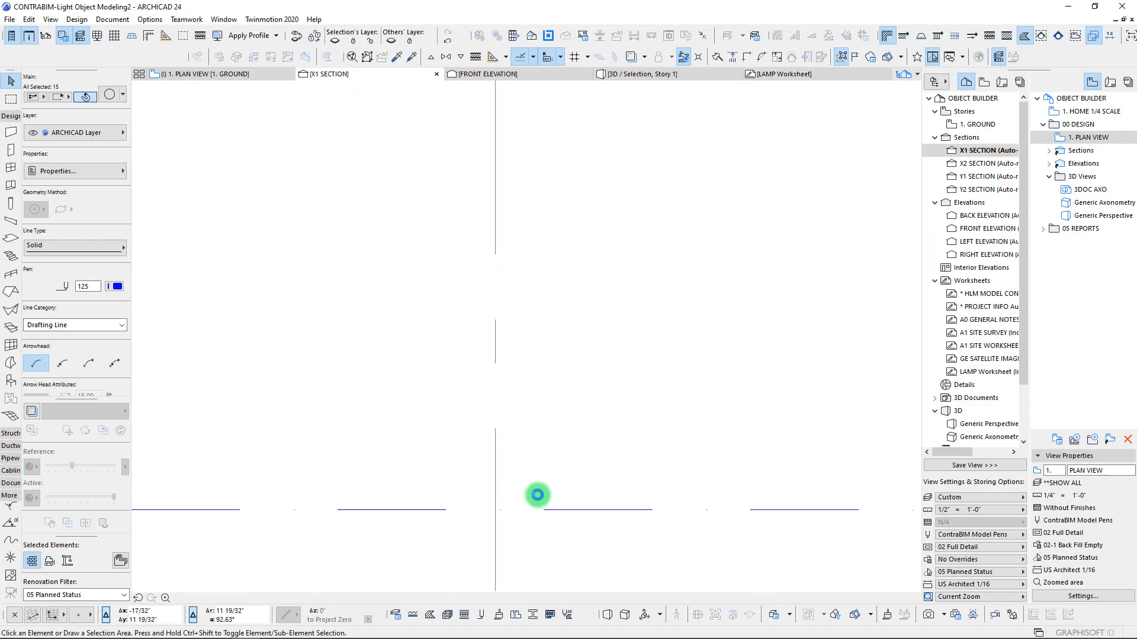
scroll(516, 503, "down", 3)
middle_click_drag(505, 447, 502, 390)
scroll(486, 436, "down", 1)
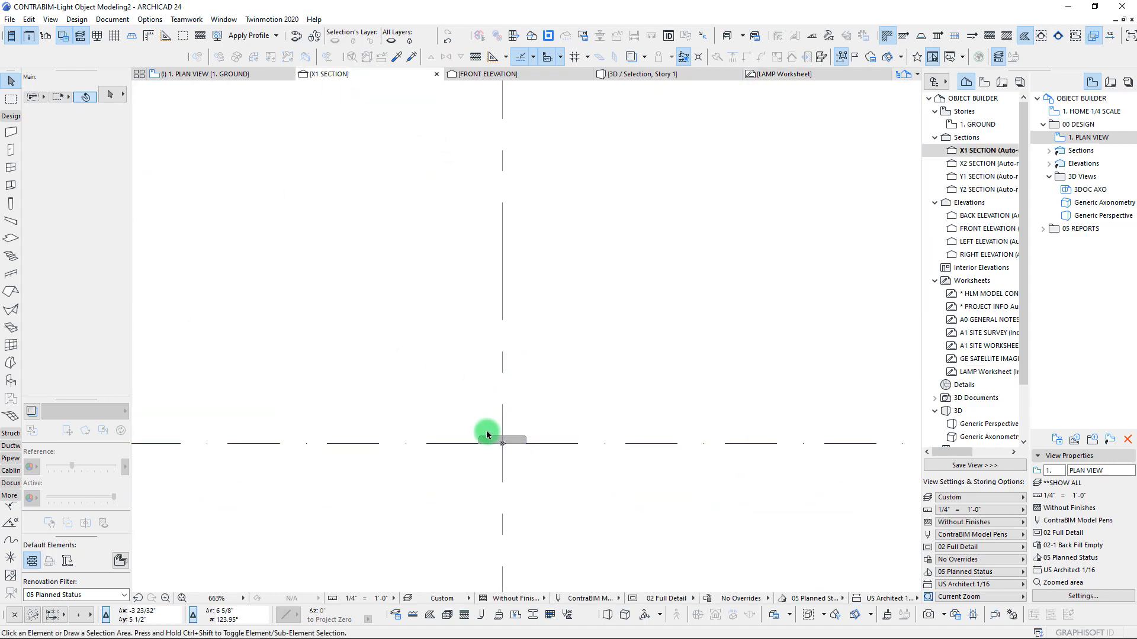
left_click(514, 444)
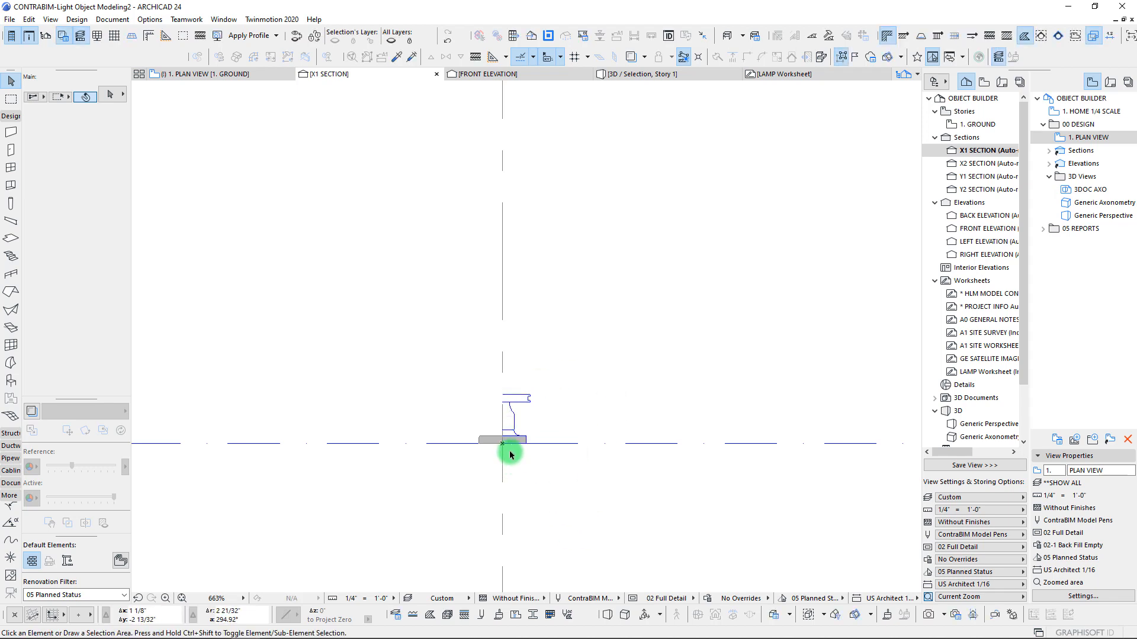
Draw a vertical line up from the top end of the lower flare arc, just inside the stem's outer edge
scroll(507, 447, "up", 8)
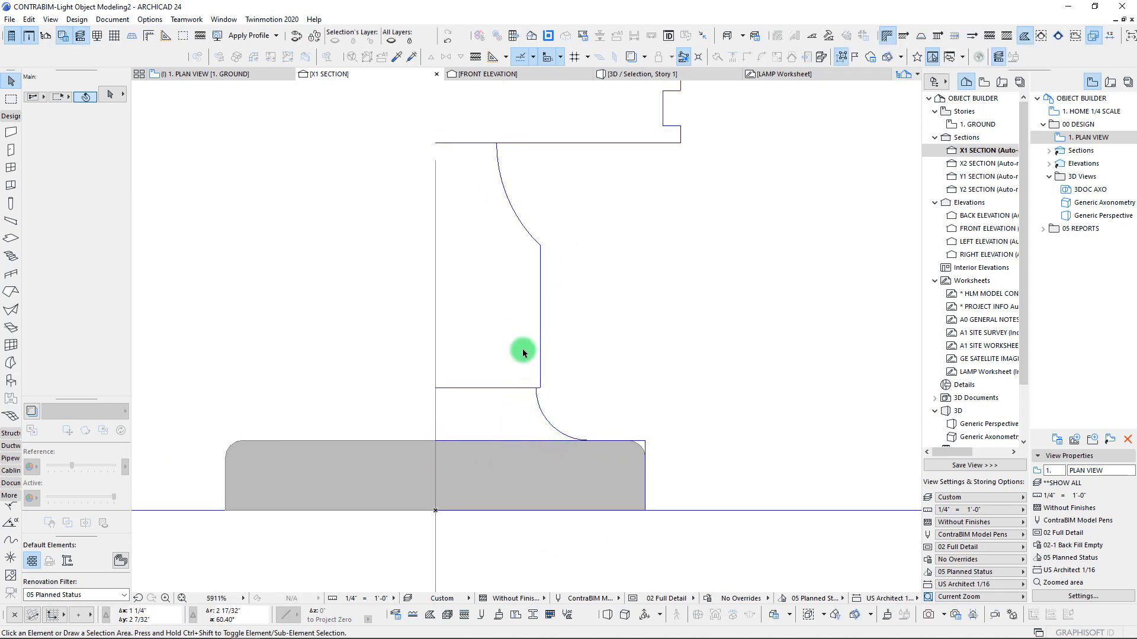
scroll(518, 395, "up", 4)
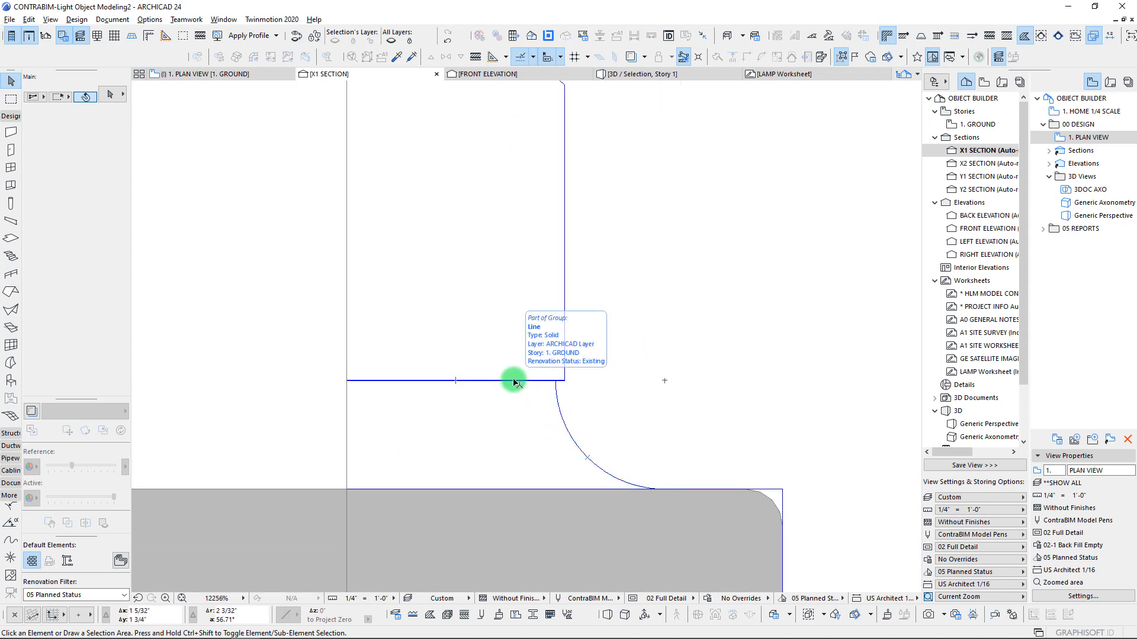
key("l")
left_click(555, 380)
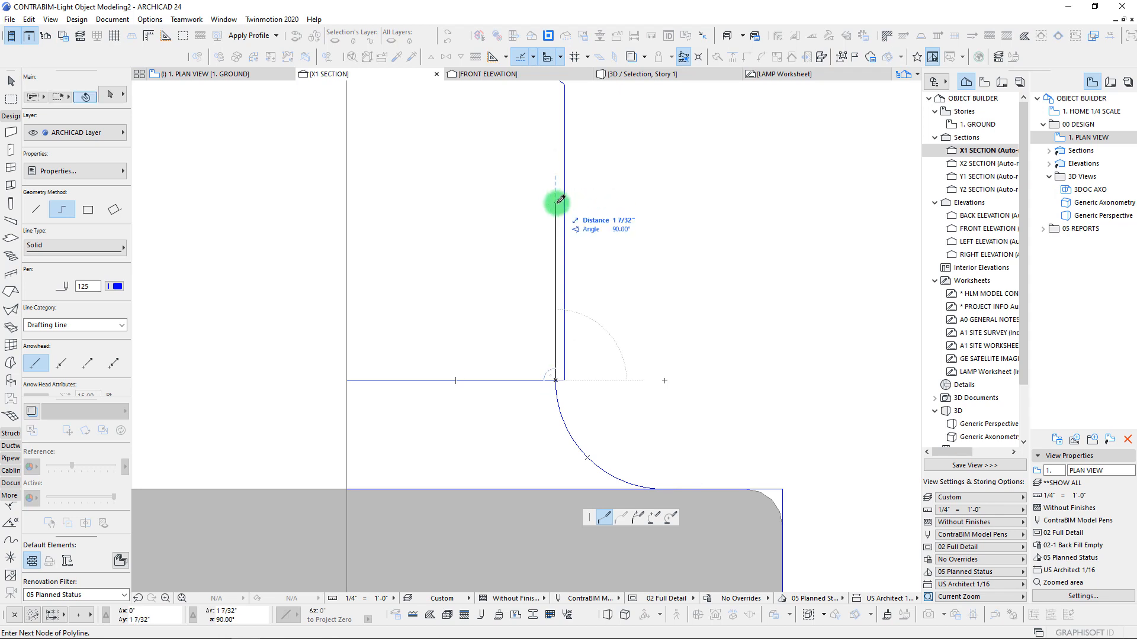
scroll(552, 284, "down", 2)
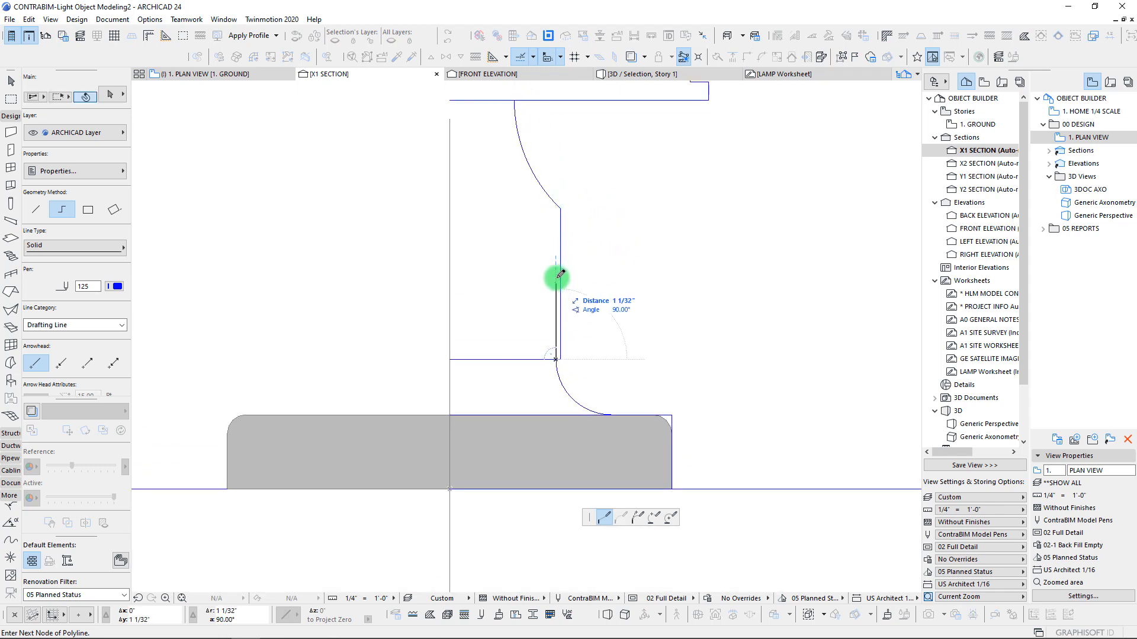
left_click(555, 236)
scroll(553, 287, "up", 2)
key("w")
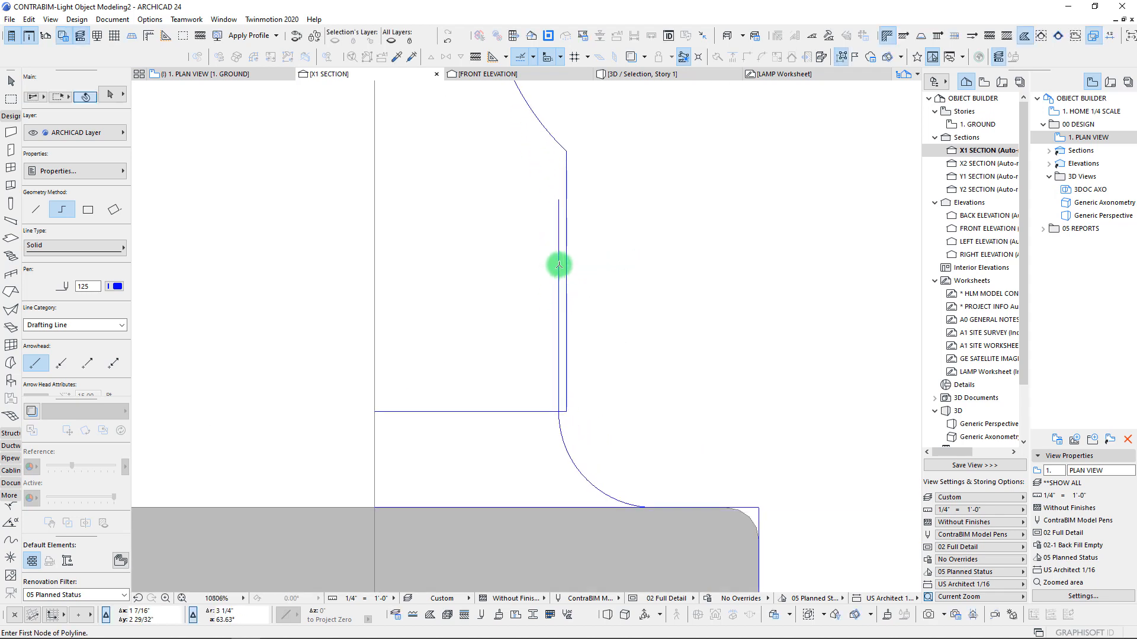
Join the new vertical line and the flare arc into one polyline and offset a copy 1/16" towards the centreline
left_click(558, 264)
left_click(559, 430)
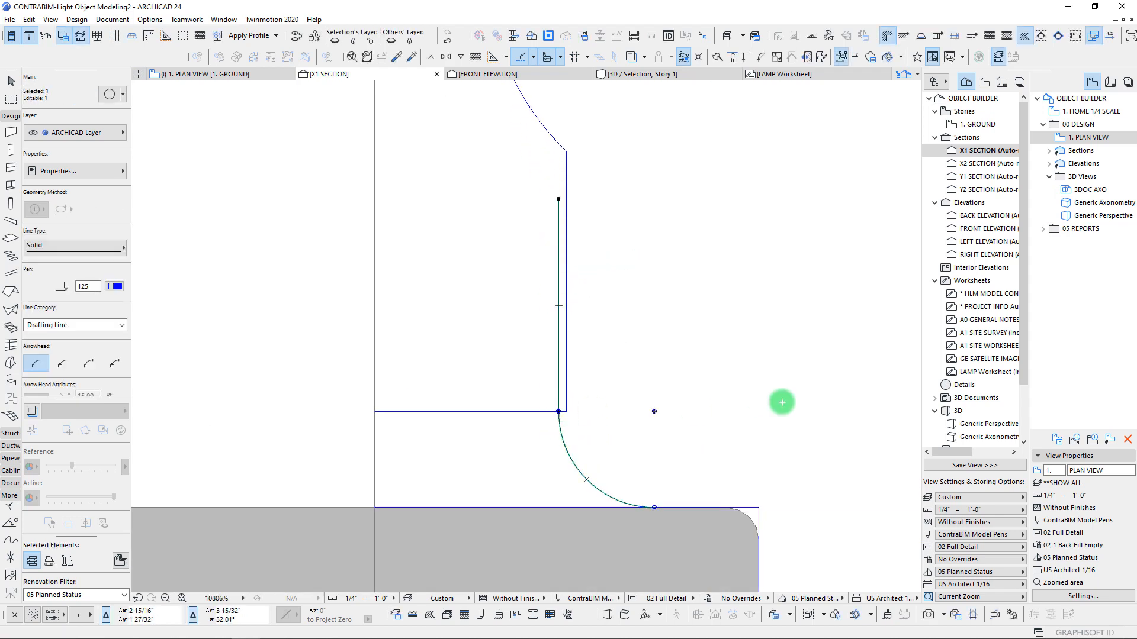
left_click(558, 411)
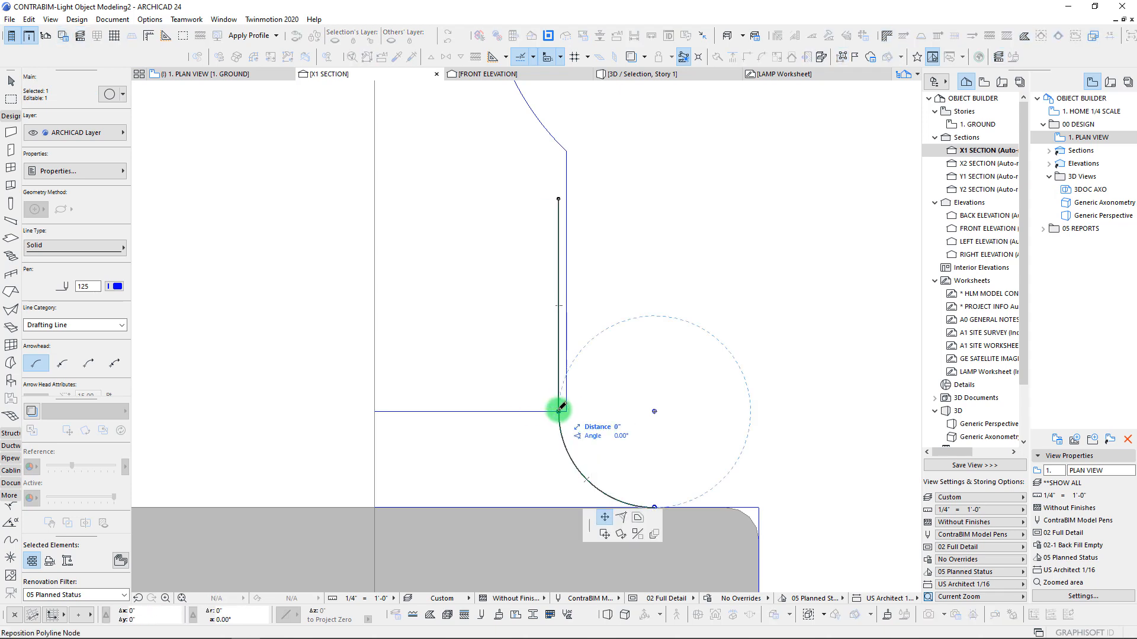
left_click(637, 519)
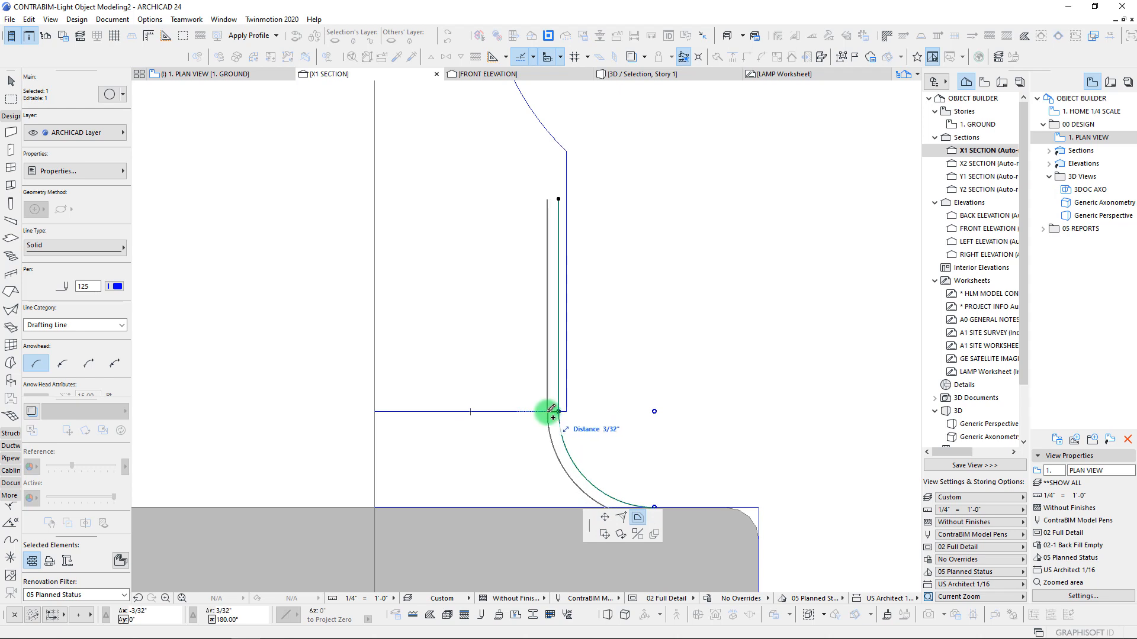
scroll(548, 411, "up", 5)
middle_click_drag(546, 411, 364, 308)
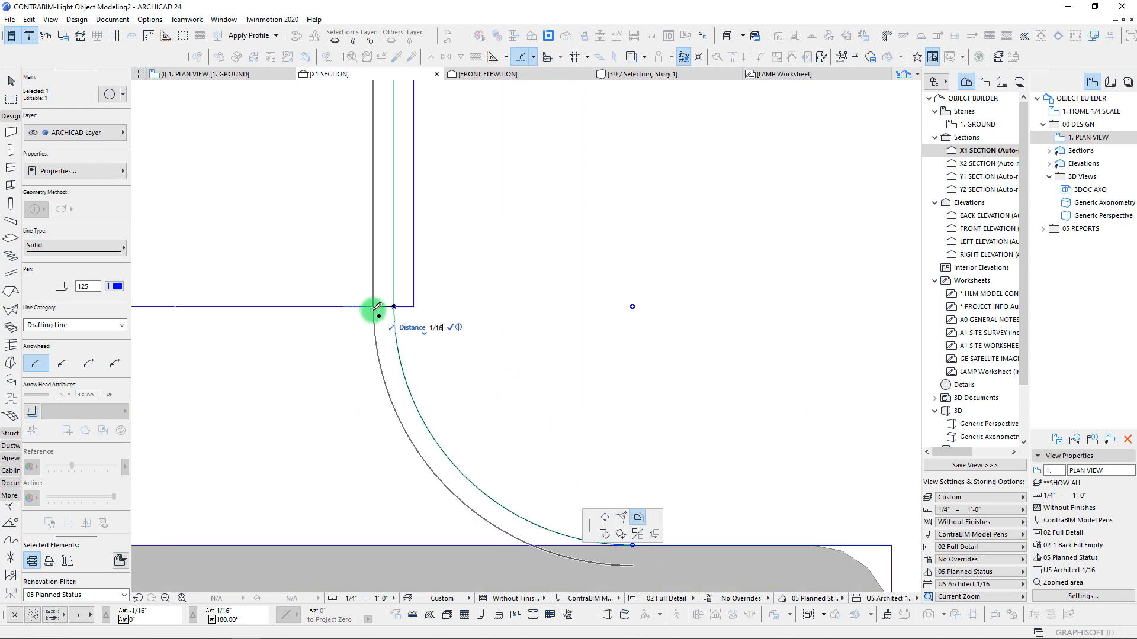
left_click(376, 307)
scroll(386, 323, "down", 4)
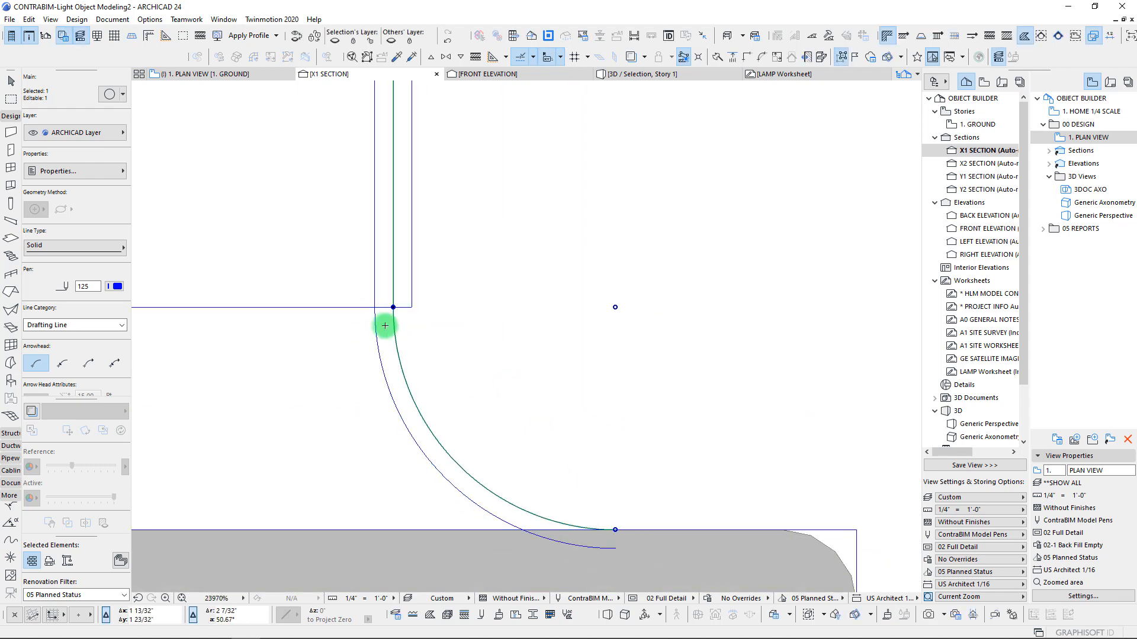
Close the upper end of the two parallel vertical lines with a short horizontal line
key("Escape")
scroll(393, 166, "up", 4)
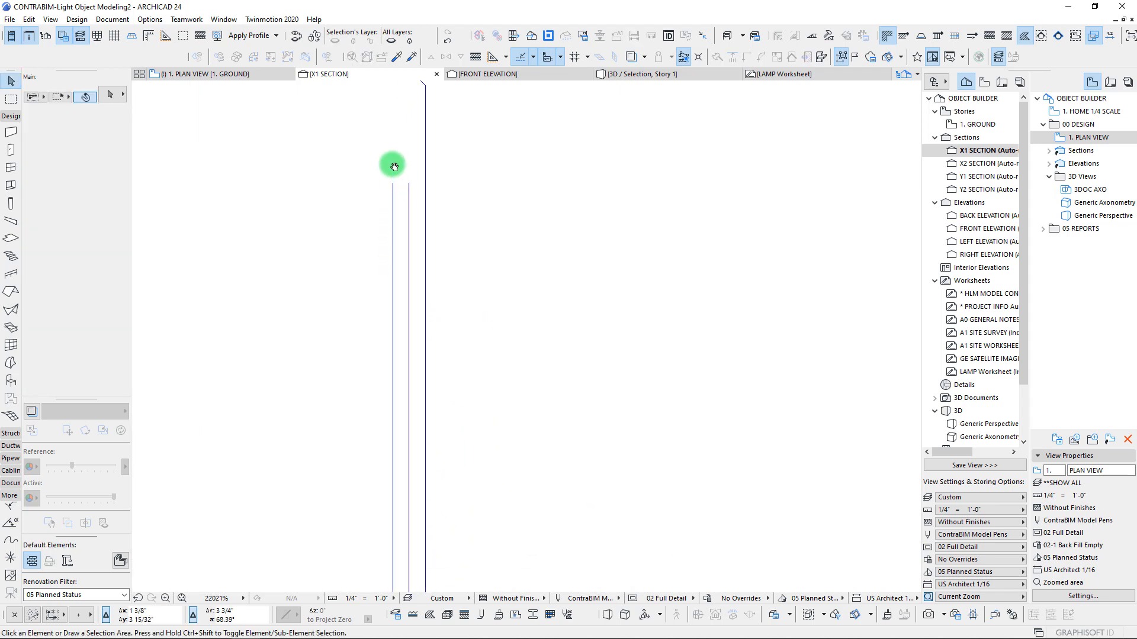
left_click(409, 183, "alt")
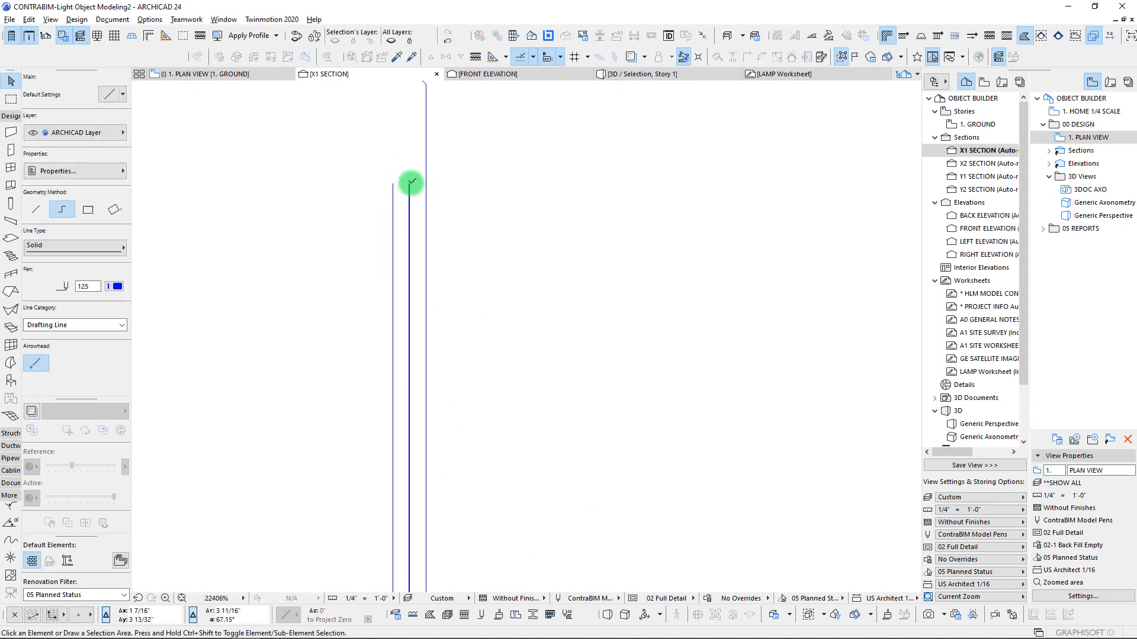
left_click(409, 183)
scroll(393, 248, "down", 4)
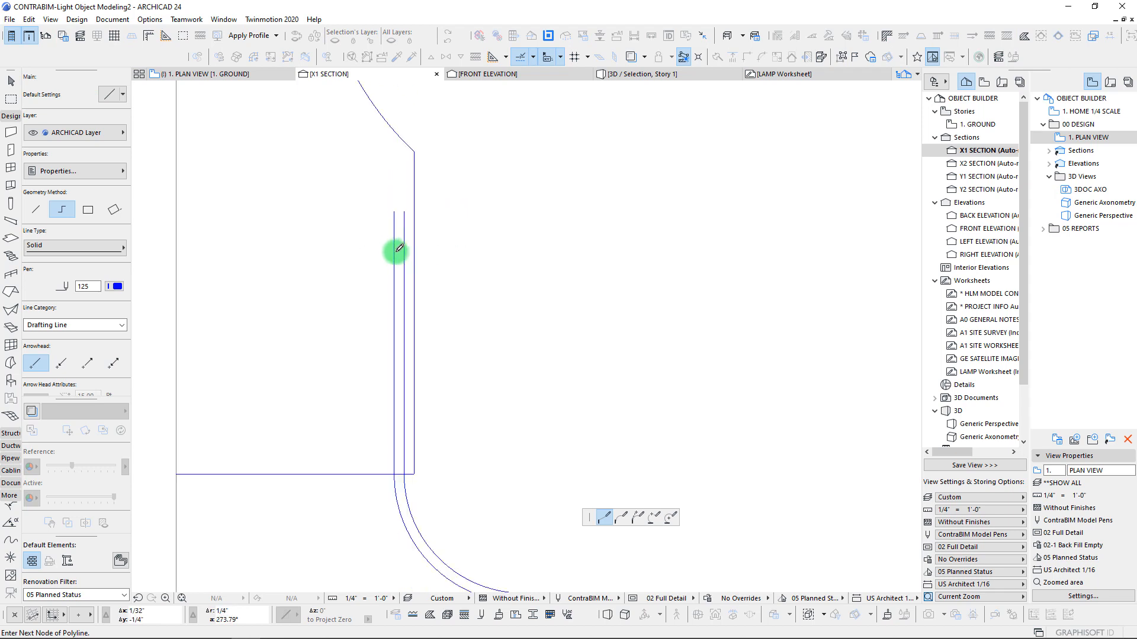
key("Escape")
Trim away the part of the stem's horizontal bottom line lying between the two parallel lines
scroll(367, 468, "up", 4)
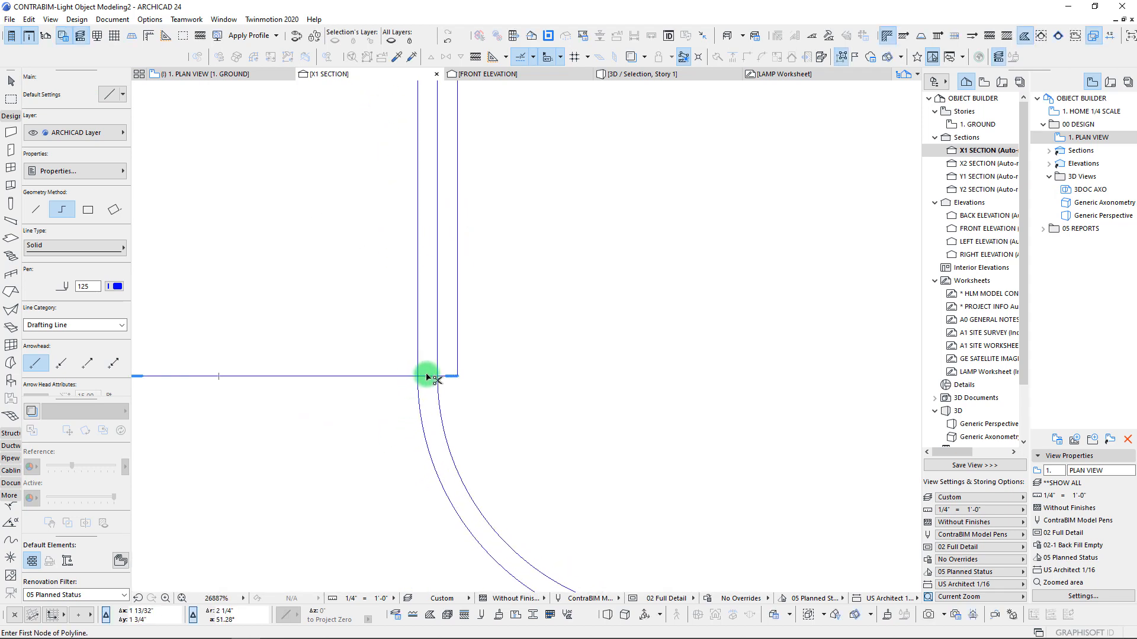
scroll(444, 447, "down", 4)
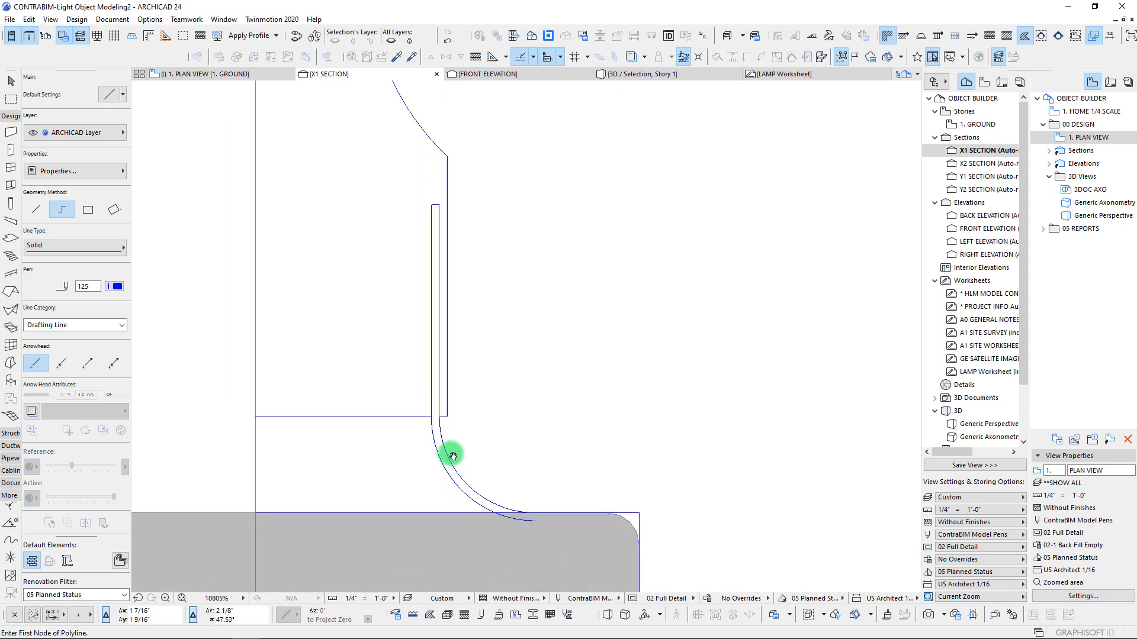
middle_click_drag(458, 459, 487, 452)
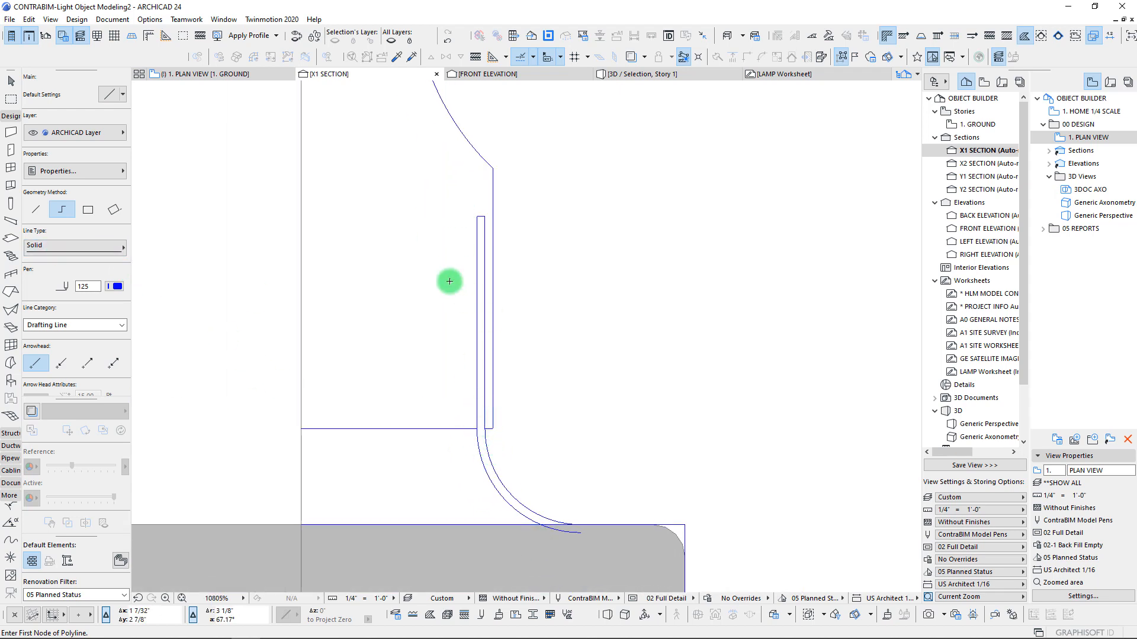
Join the stem's outer line and the upper curve into one polyline and offset a copy 1/16" inward
left_click(494, 237, "shift")
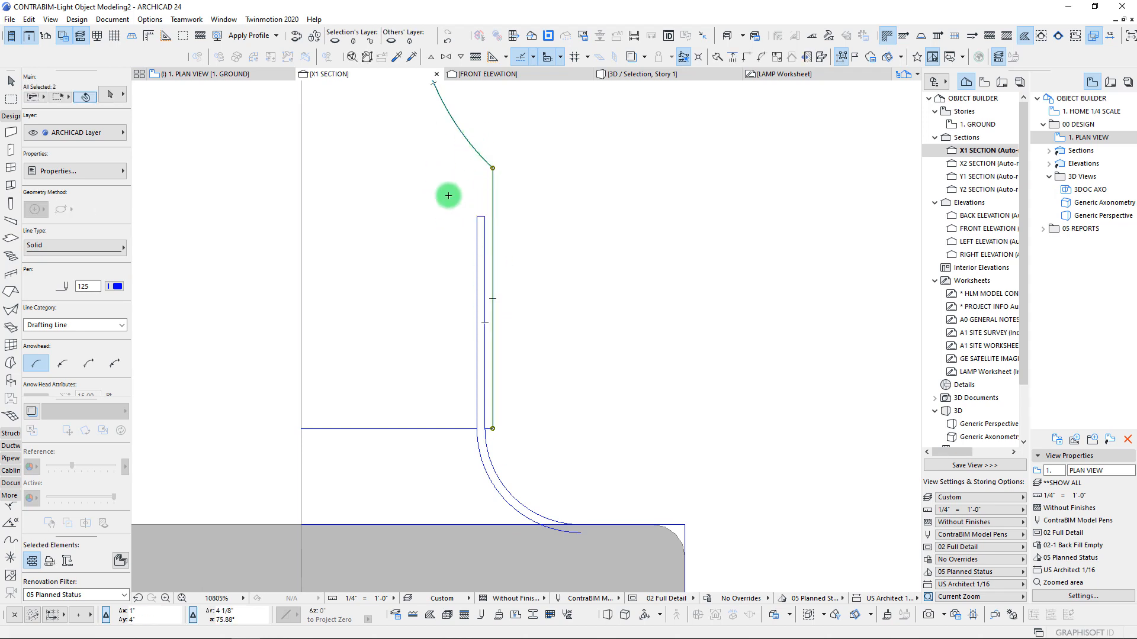
scroll(487, 226, "down", 2)
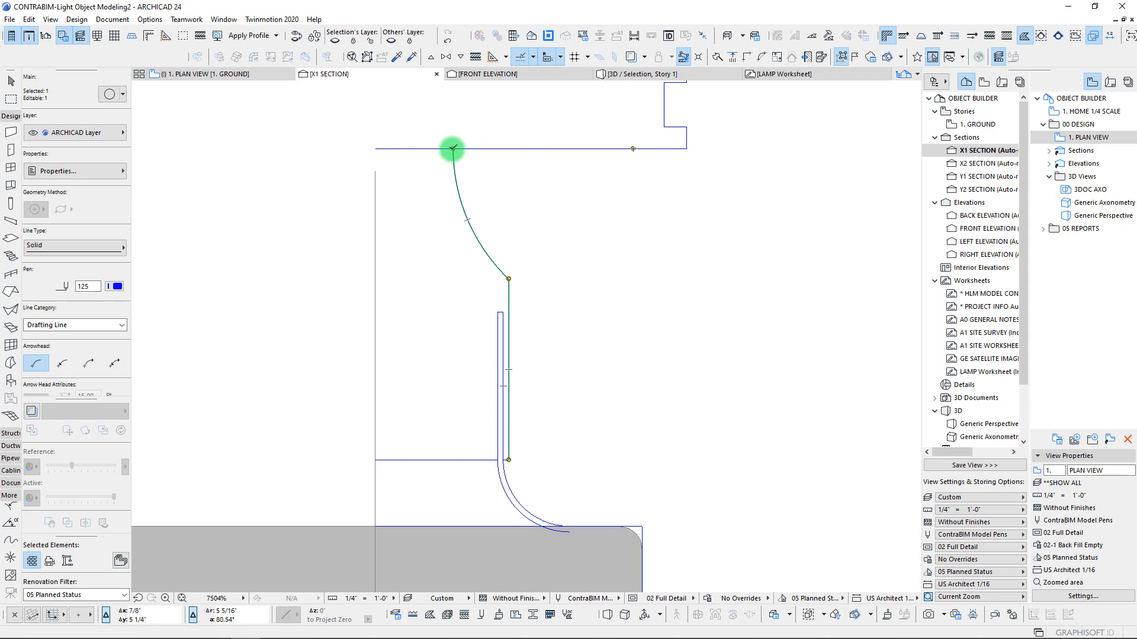
scroll(502, 303, "up", 5)
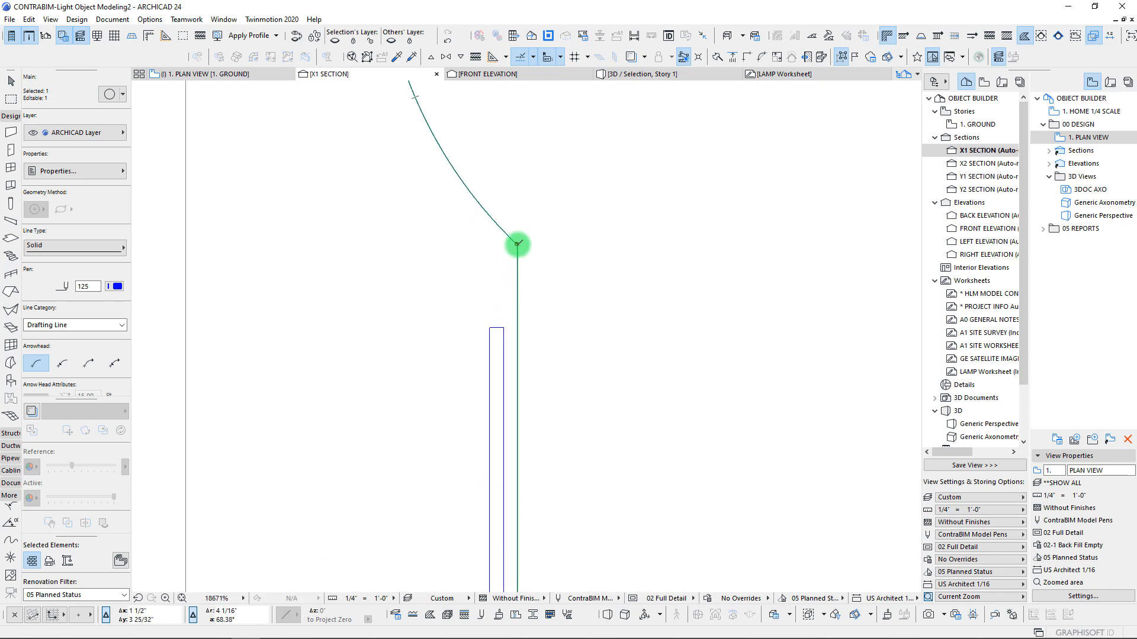
left_click(517, 243)
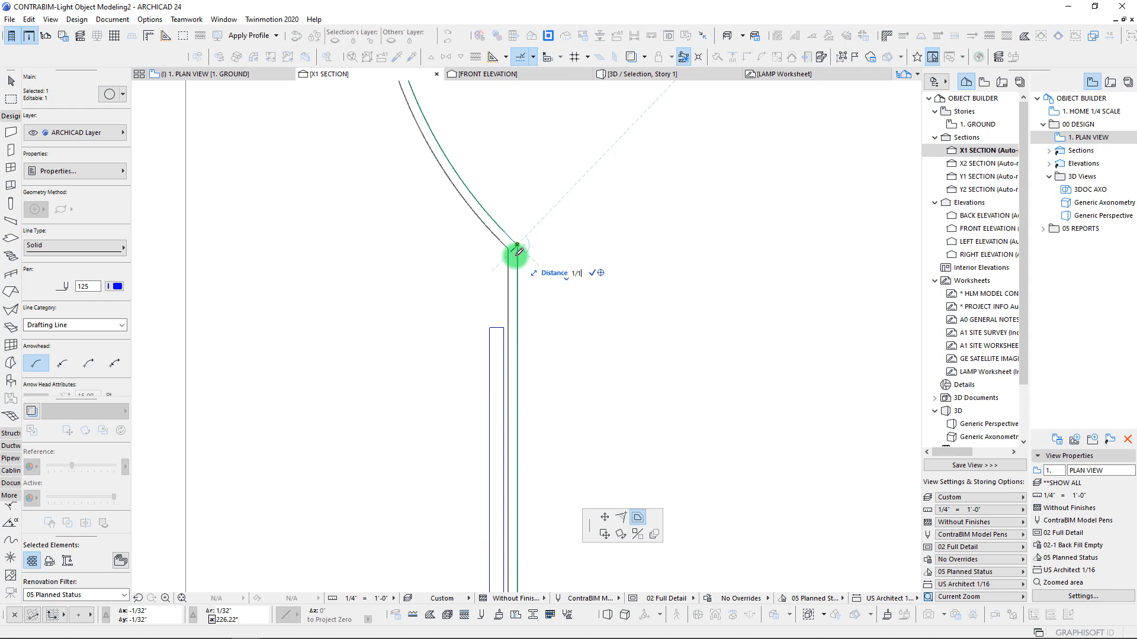
left_click(518, 251)
scroll(433, 292, "up", 15)
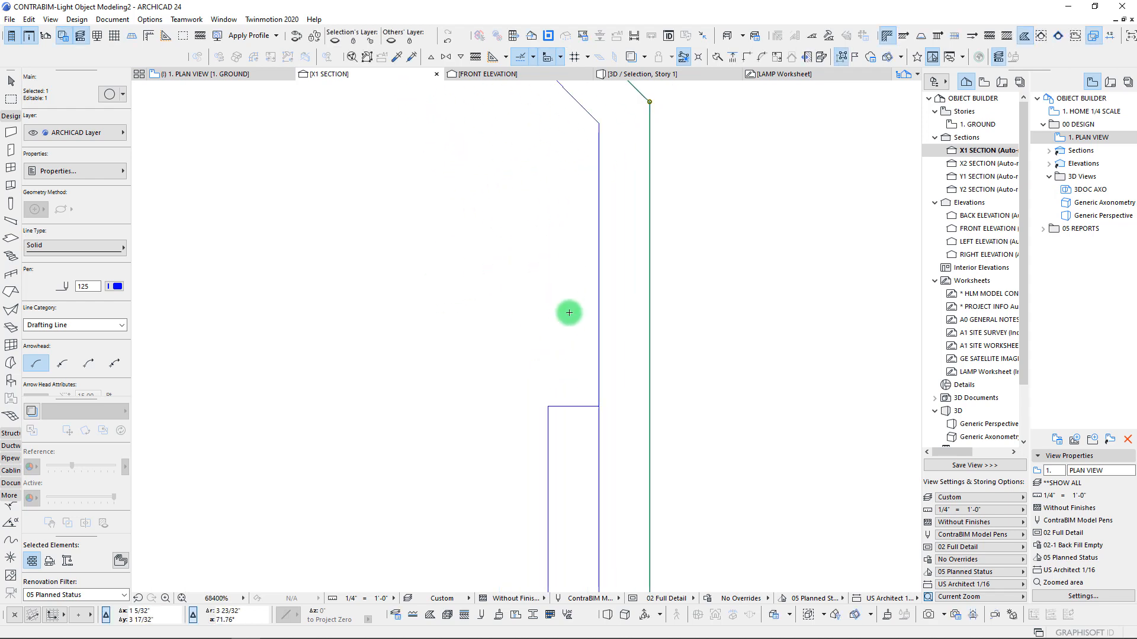
scroll(454, 393, "down", 20)
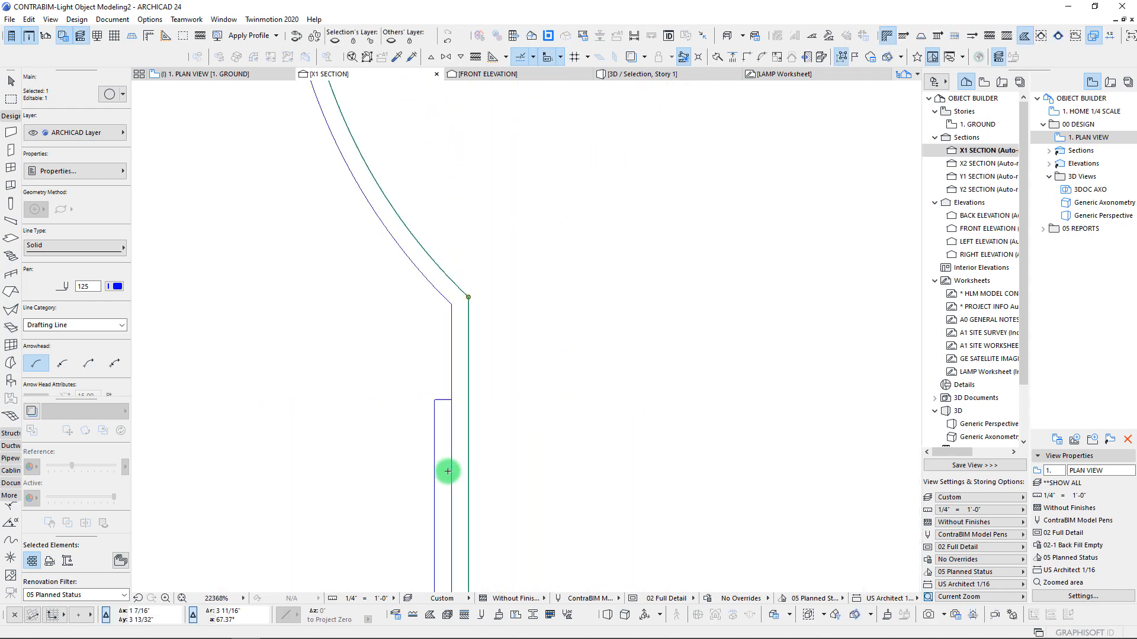
left_click(425, 260)
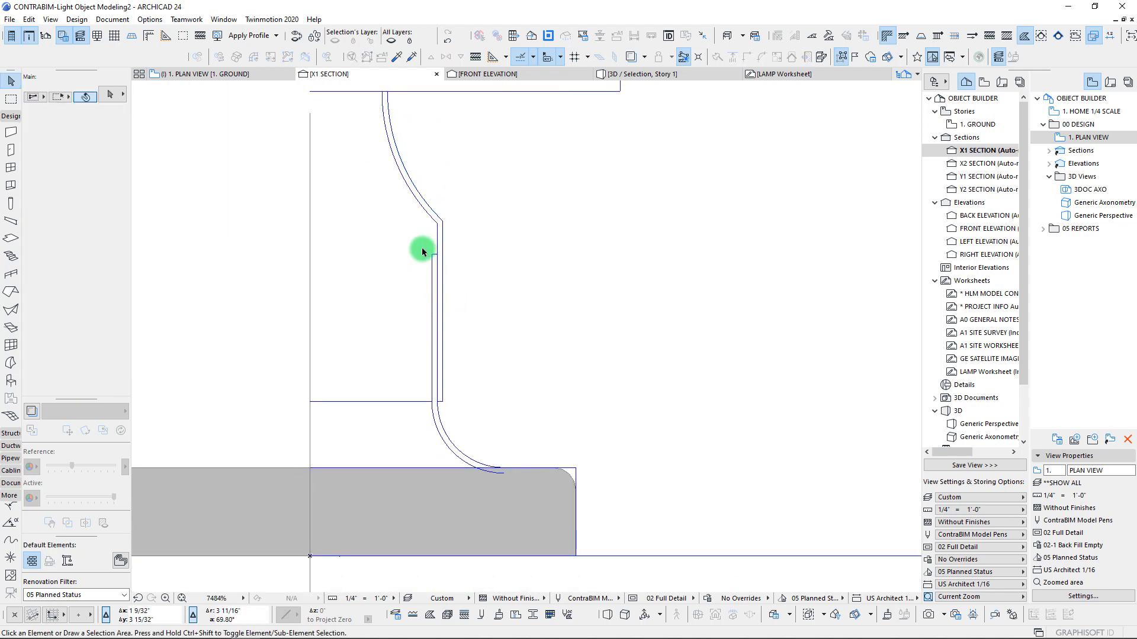
left_click_drag(422, 249, 522, 515)
scroll(439, 394, "up", 8)
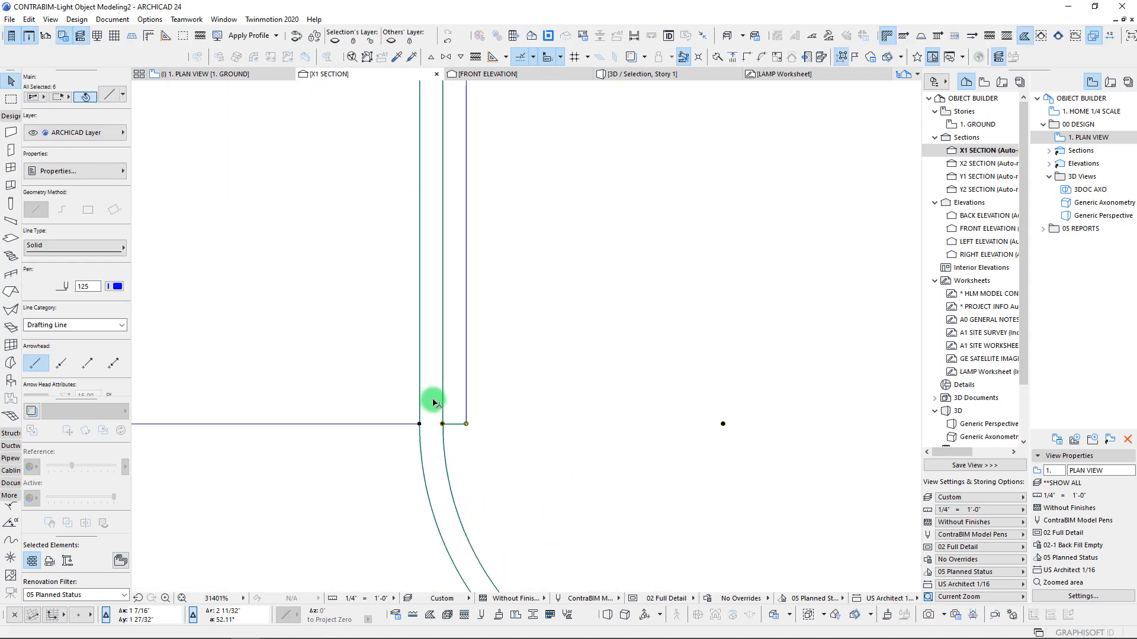
scroll(451, 448, "down", 5)
key("Escape")
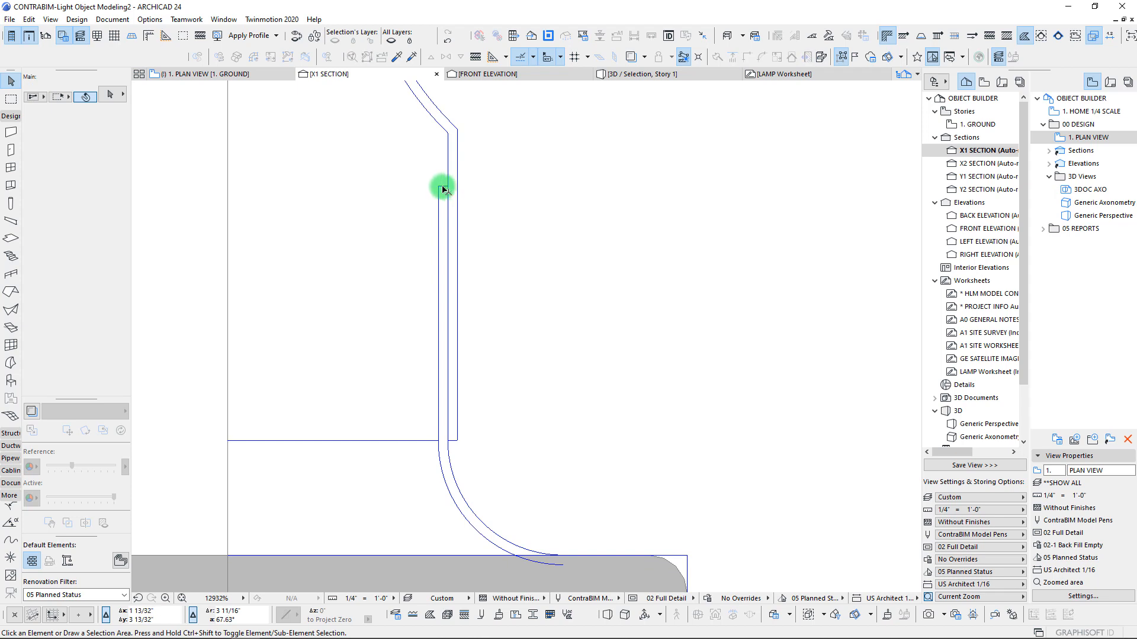
Select the lower flare outline's short top line, two vertical lines and two arcs, and move them slightly towards the centreline for a small clearance
left_click(444, 190)
left_click(447, 213, "shift")
left_click(439, 211, "shift")
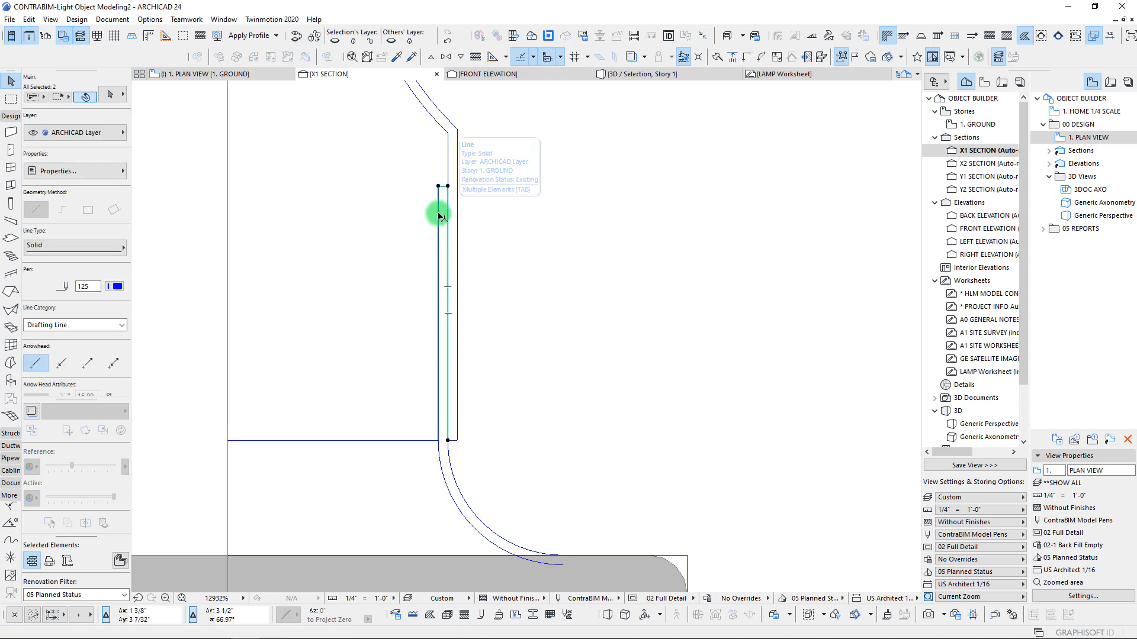
left_click(441, 463, "shift")
left_click(446, 459, "shift")
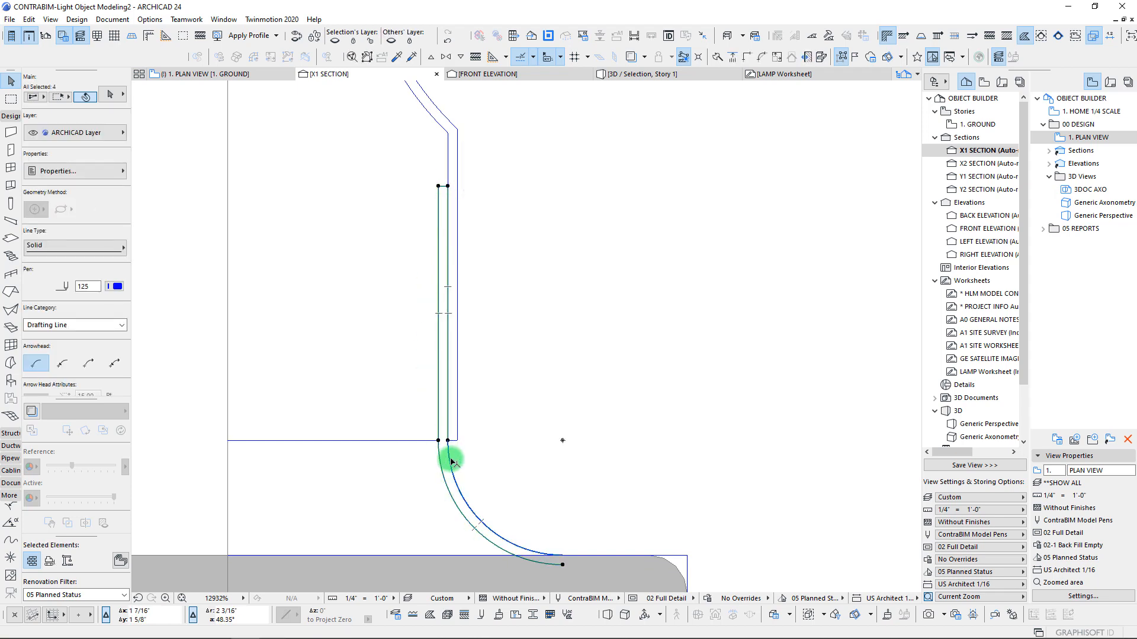
scroll(415, 436, "up", 2)
scroll(414, 436, "up", 4)
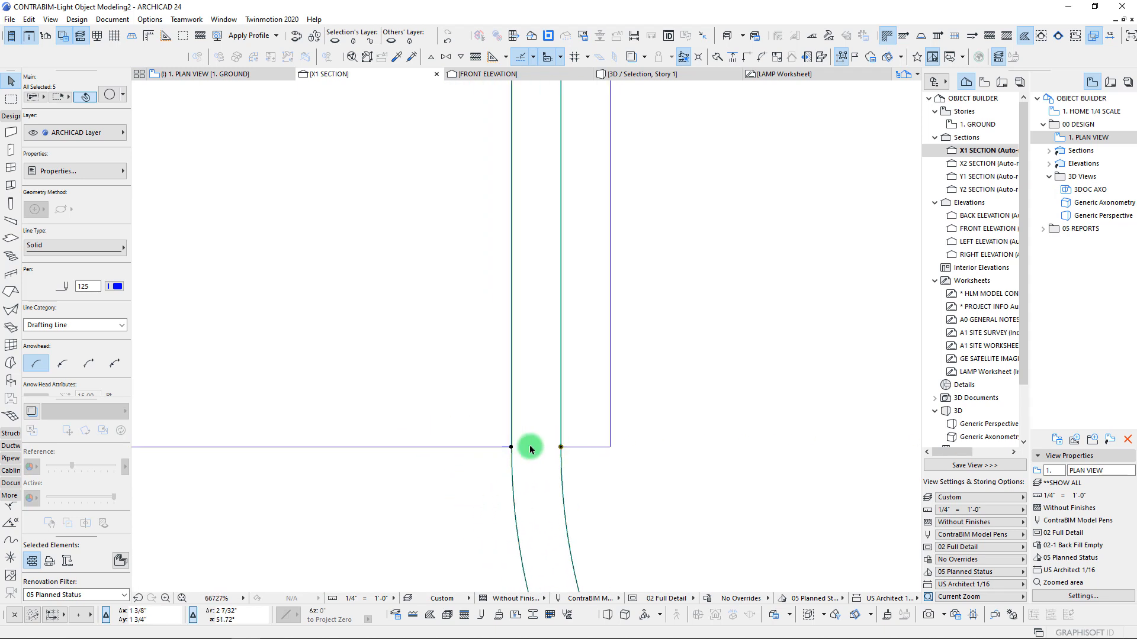
left_click(561, 448)
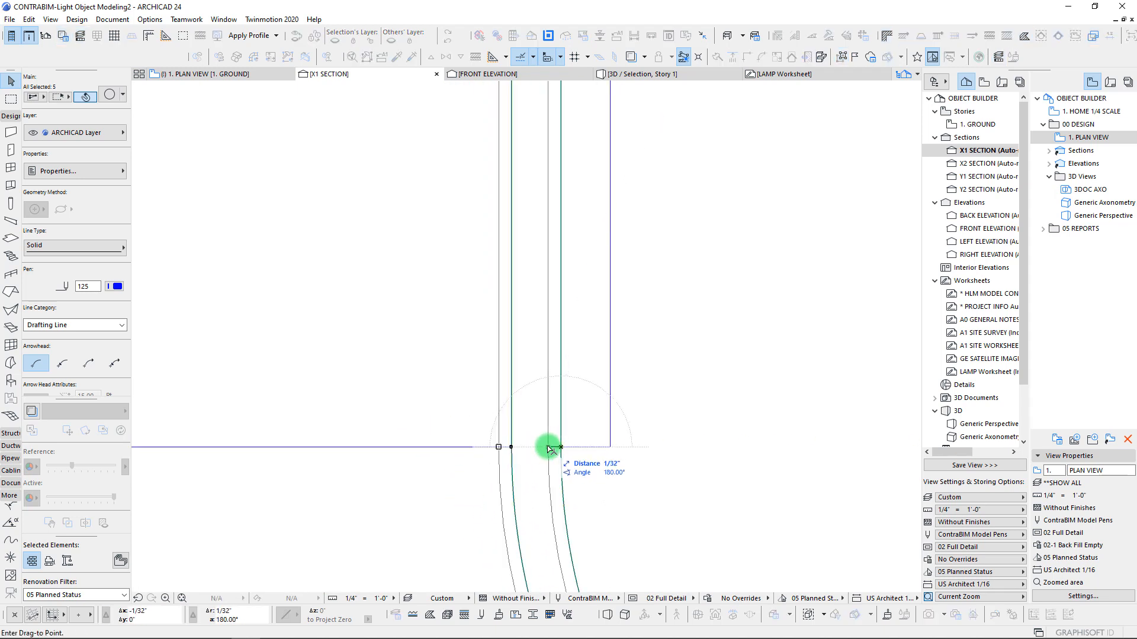
scroll(552, 448, "up", 5)
left_click(577, 445)
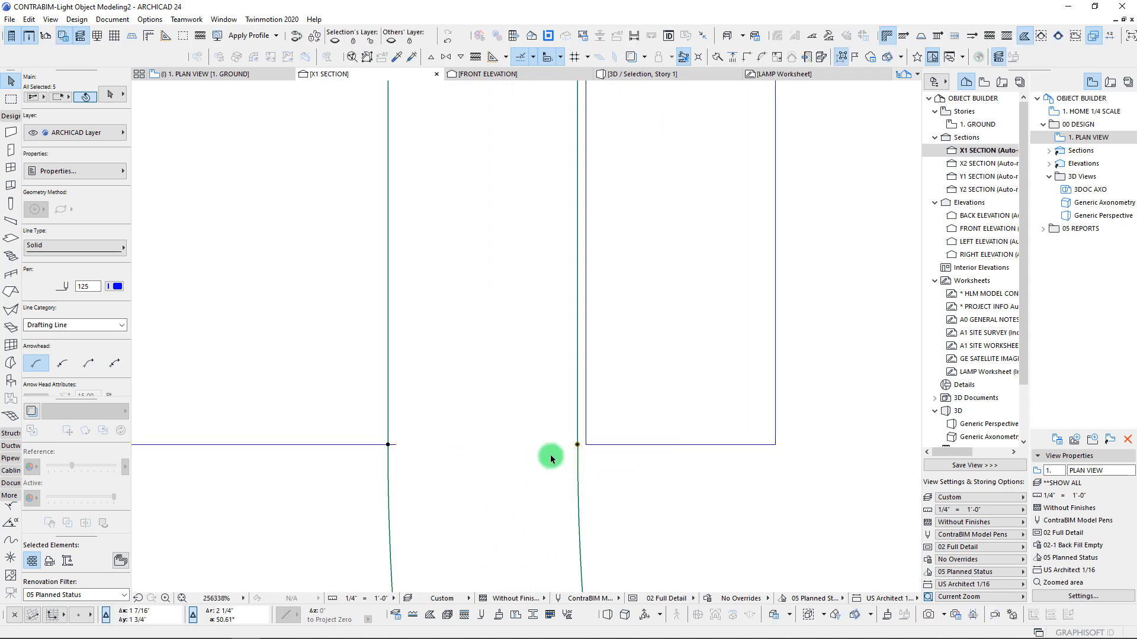
scroll(521, 411, "down", 5)
scroll(513, 413, "down", 8)
left_click(489, 326)
Trim the overshooting end of the stem's horizontal bottom line back to the flare outline's inner edge
scroll(519, 398, "up", 3)
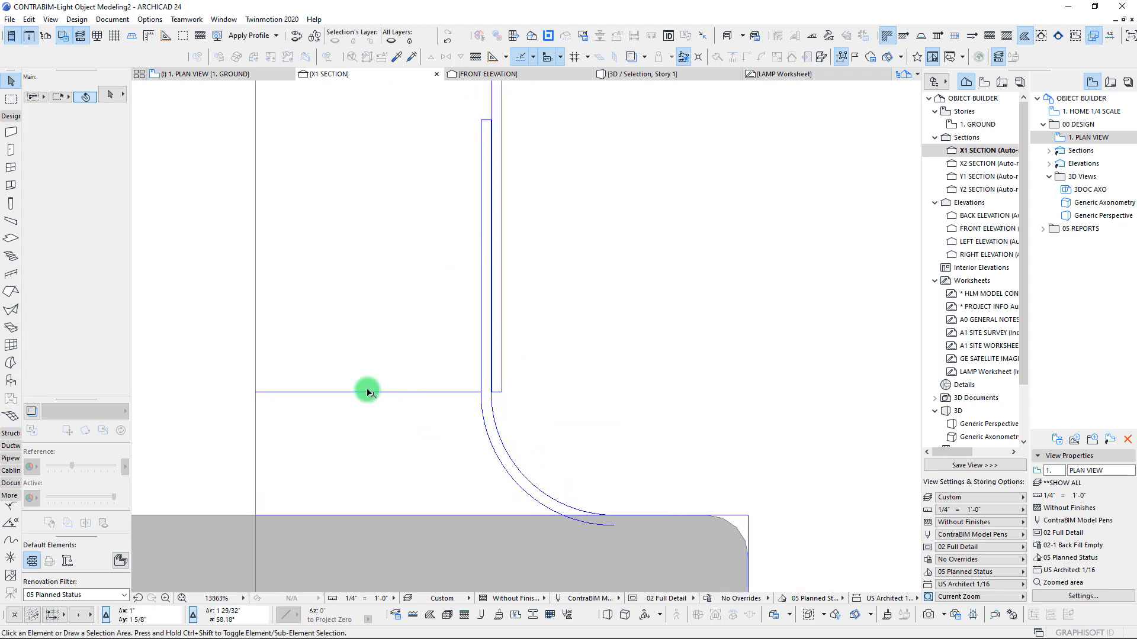
scroll(480, 400, "up", 4)
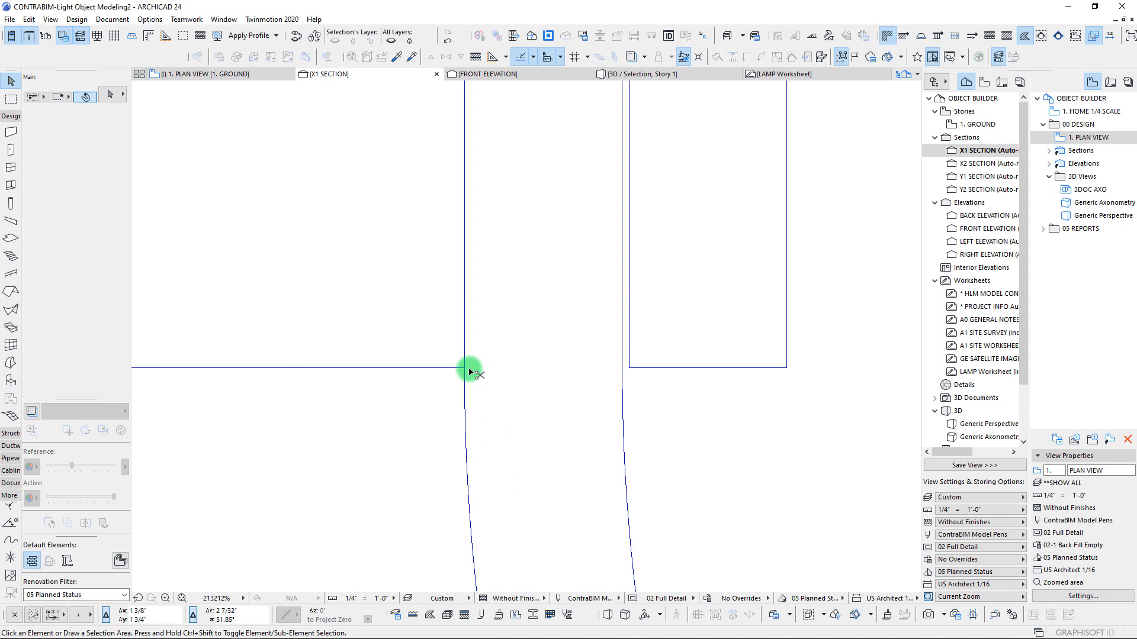
Start a revolved Morph and pick up the lower flare's closed thin-walled outline as its profile
scroll(335, 339, "down", 5)
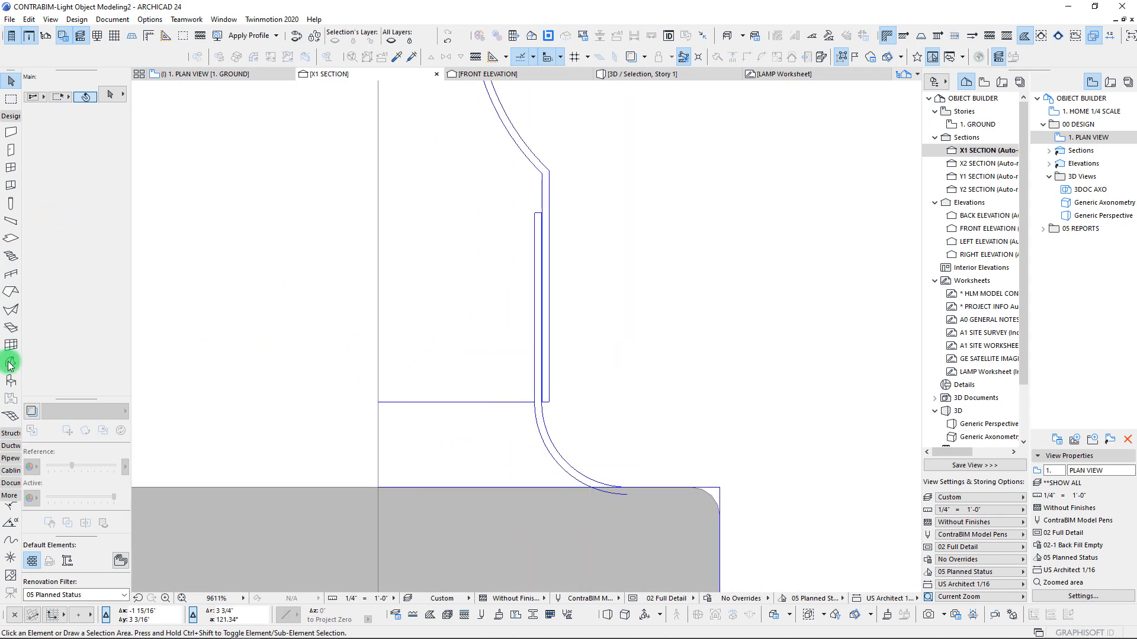
left_click(8, 363)
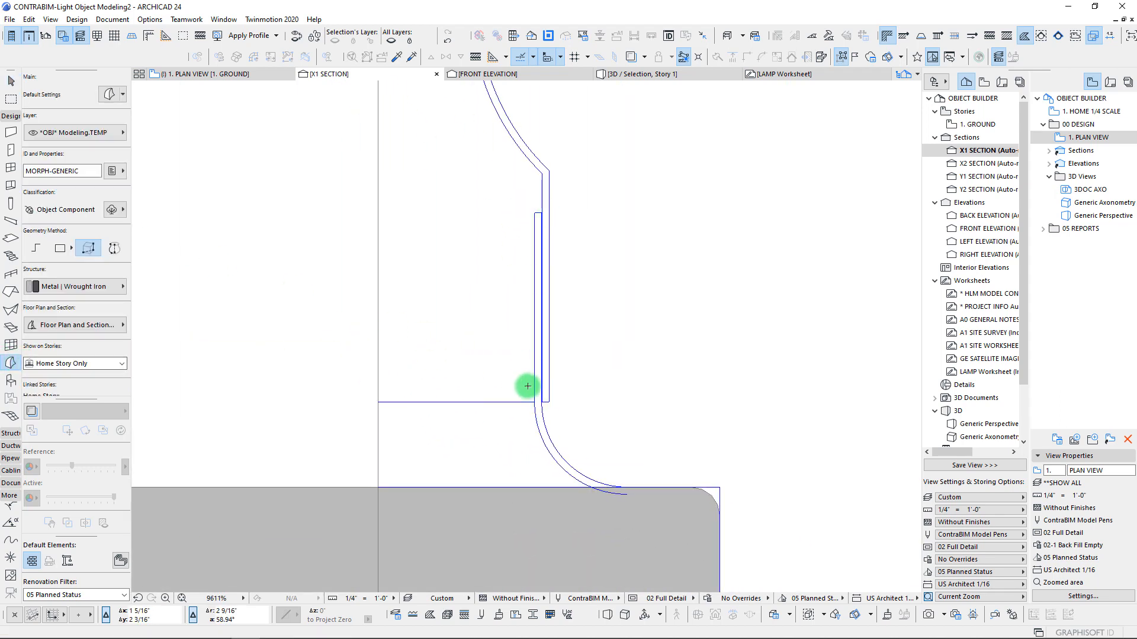
left_click(115, 249)
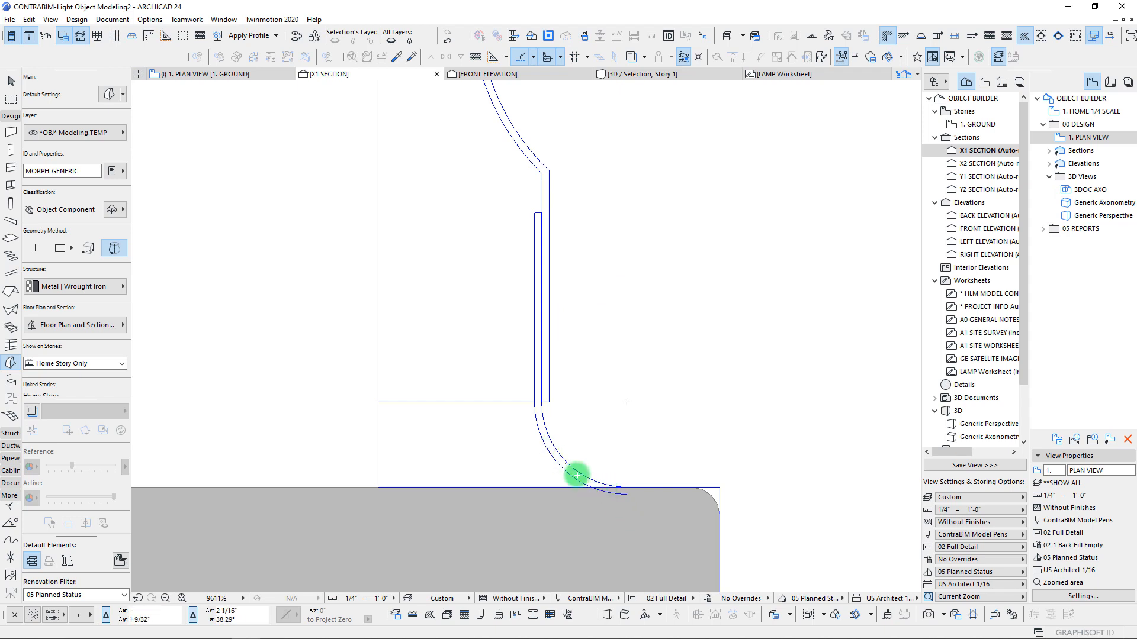
scroll(576, 474, "up", 10)
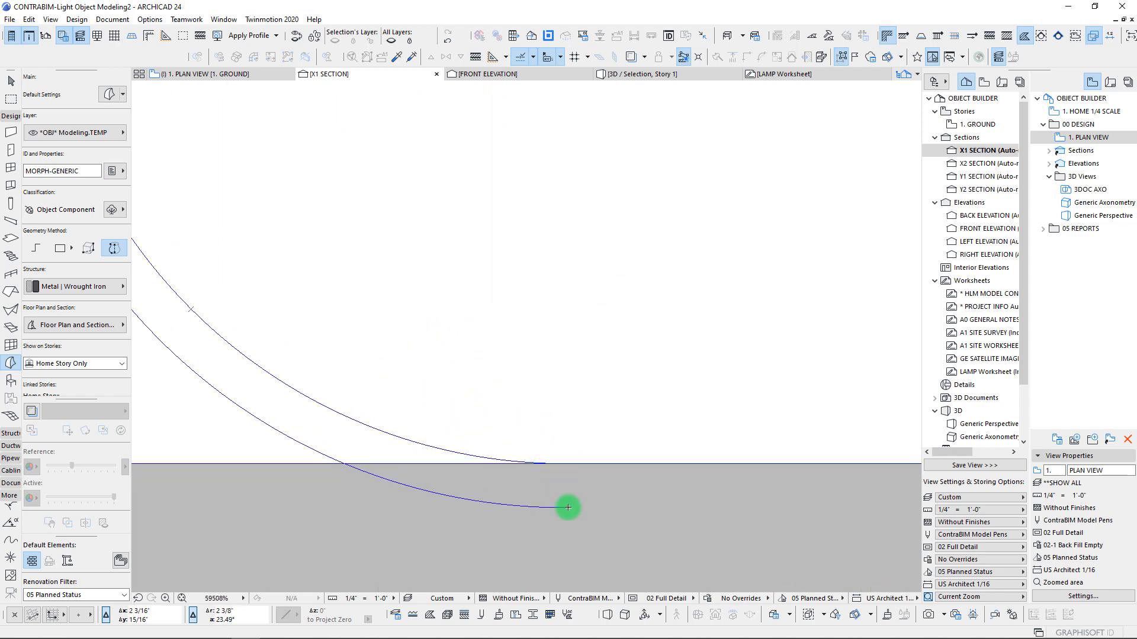
scroll(343, 375, "down", 3)
middle_click_drag(281, 365, 407, 407)
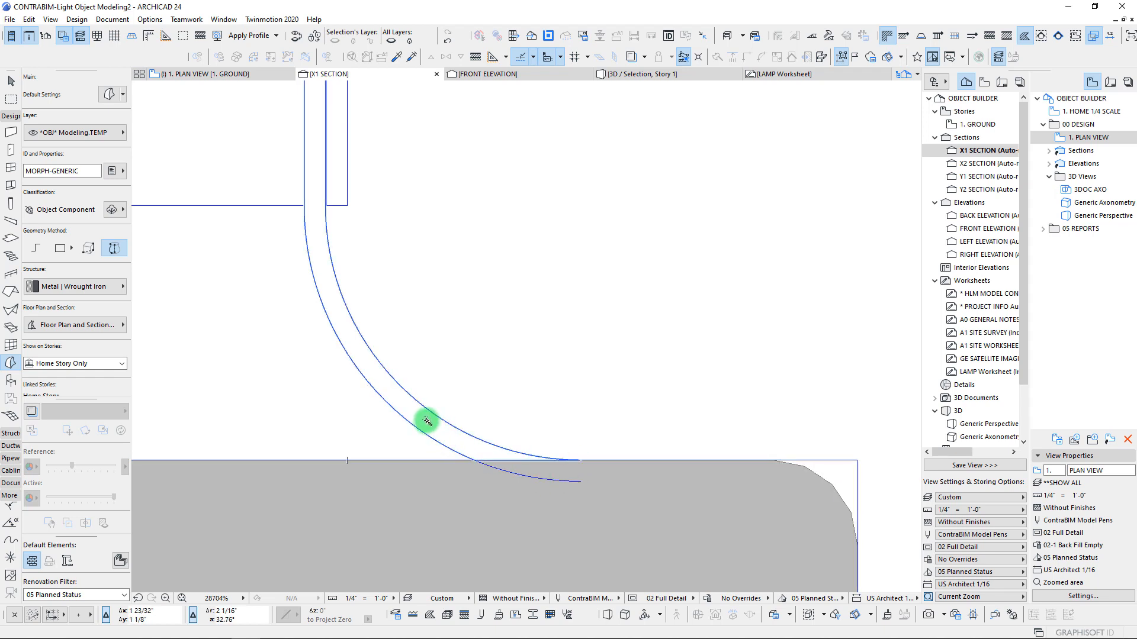
scroll(399, 336, "down", 4)
middle_click_drag(399, 336, 488, 526)
left_click(440, 356)
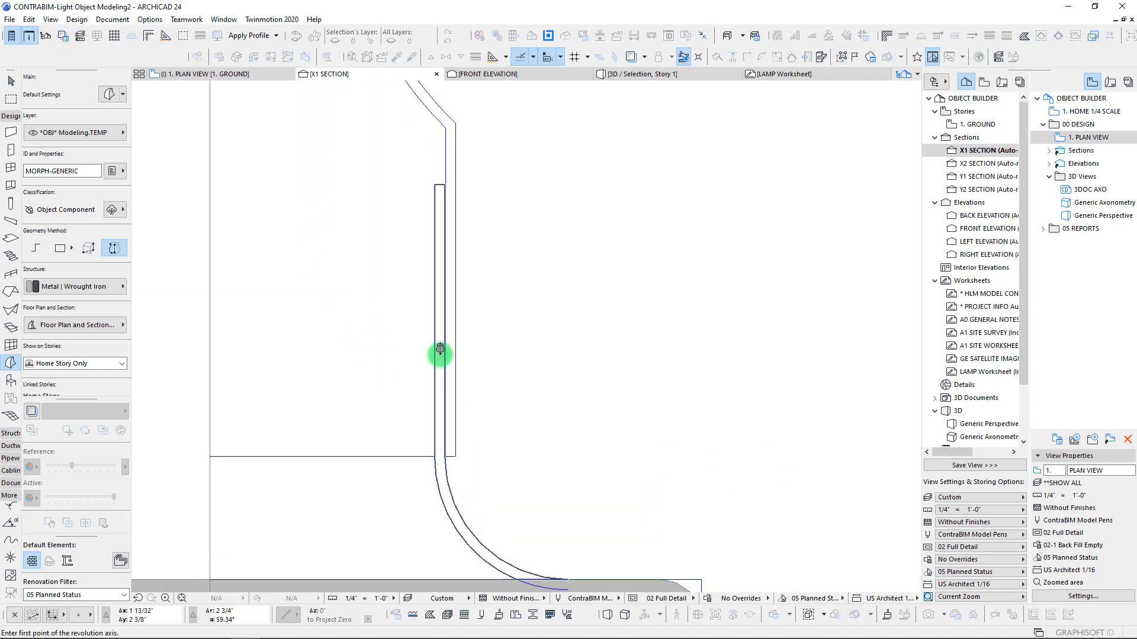
Revolve the lower flare profile a full turn about the lamp's vertical centreline
scroll(409, 228, "down", 3)
middle_click_drag(427, 193, 473, 254)
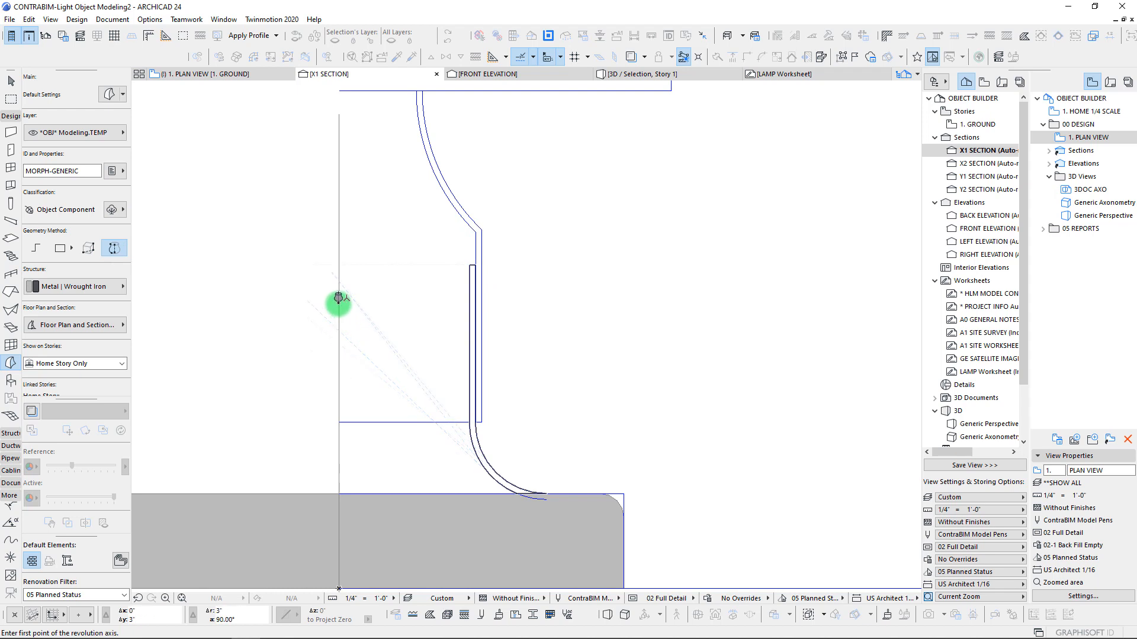
left_click(338, 303)
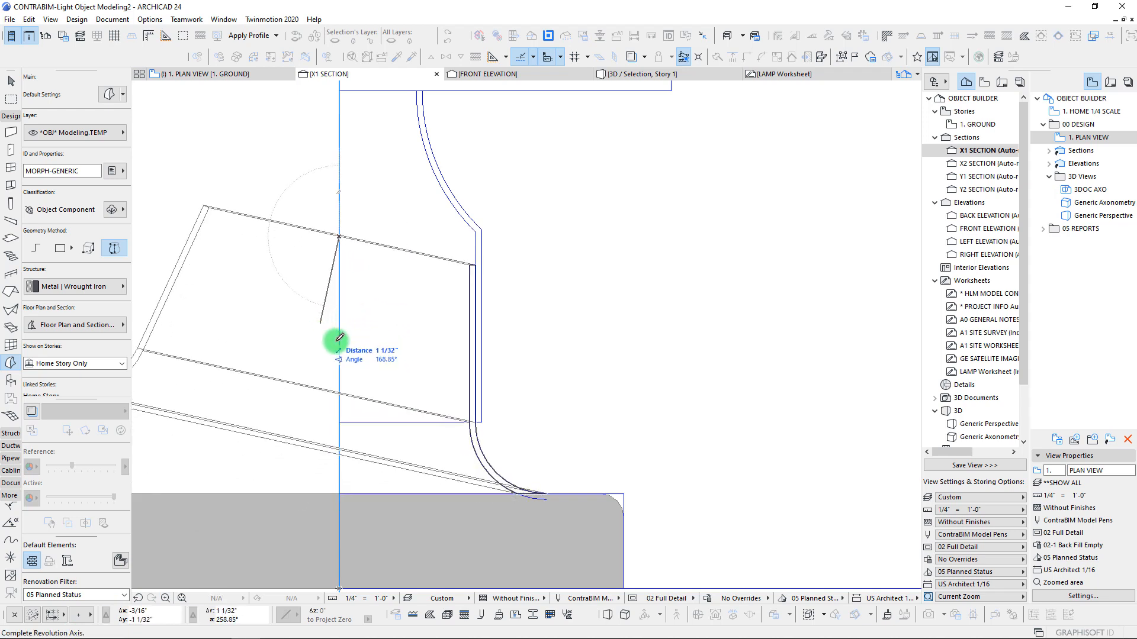
scroll(344, 340, "down", 1)
scroll(343, 339, "down", 2)
middle_click_drag(343, 340, 363, 370)
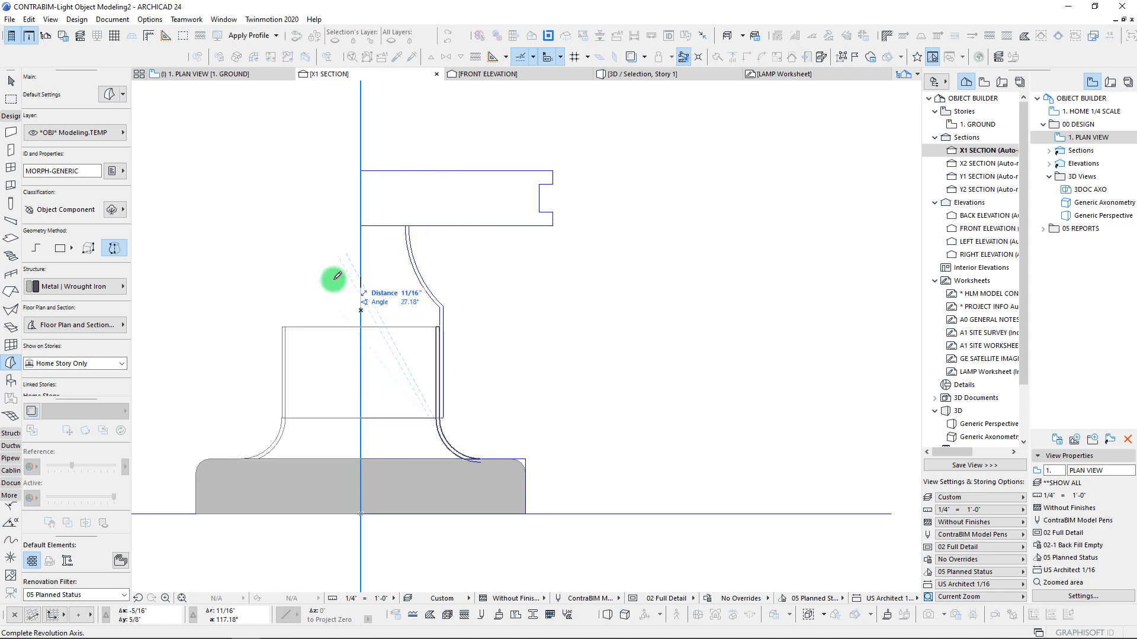
left_click(361, 369)
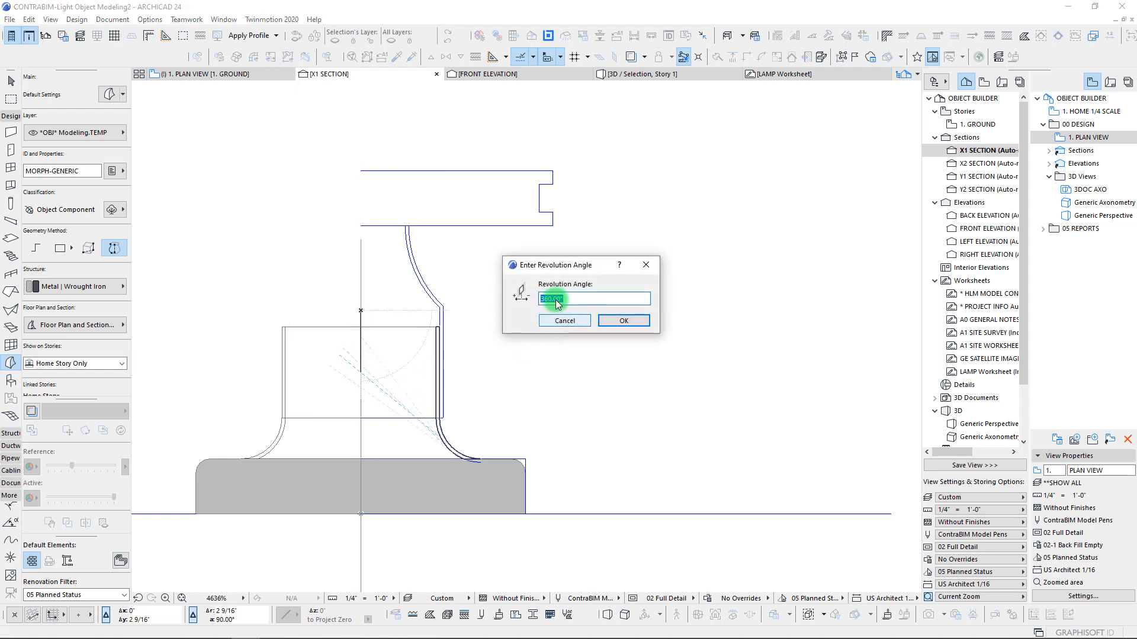
left_click(638, 325)
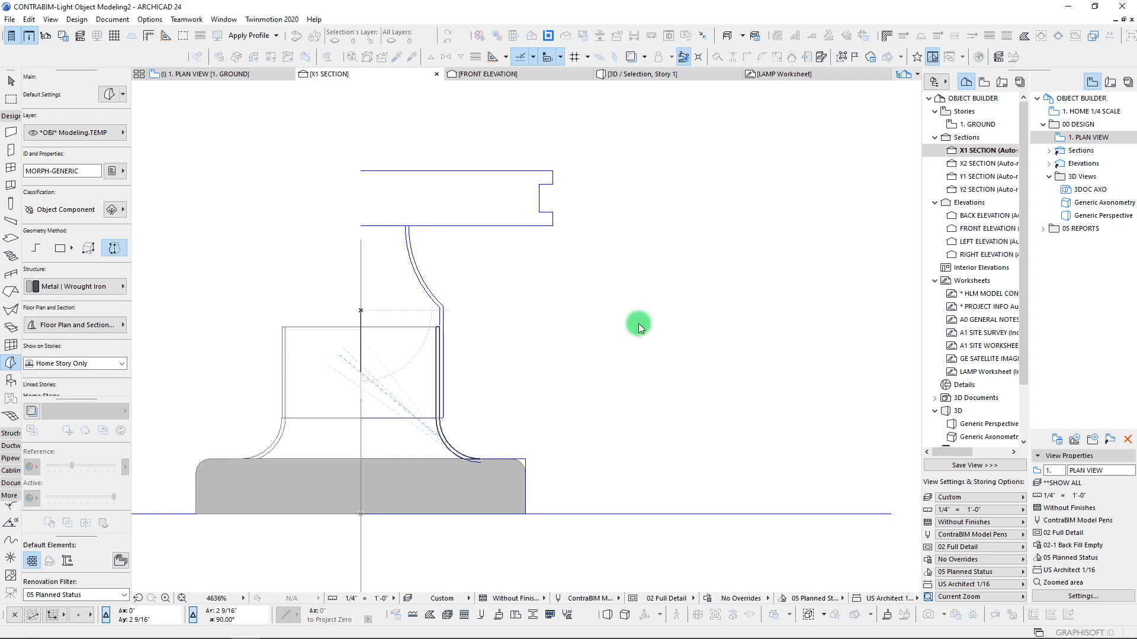
Select the revolved lower flare to inspect its shape in section, and clear the selection
scroll(318, 388, "up", 3)
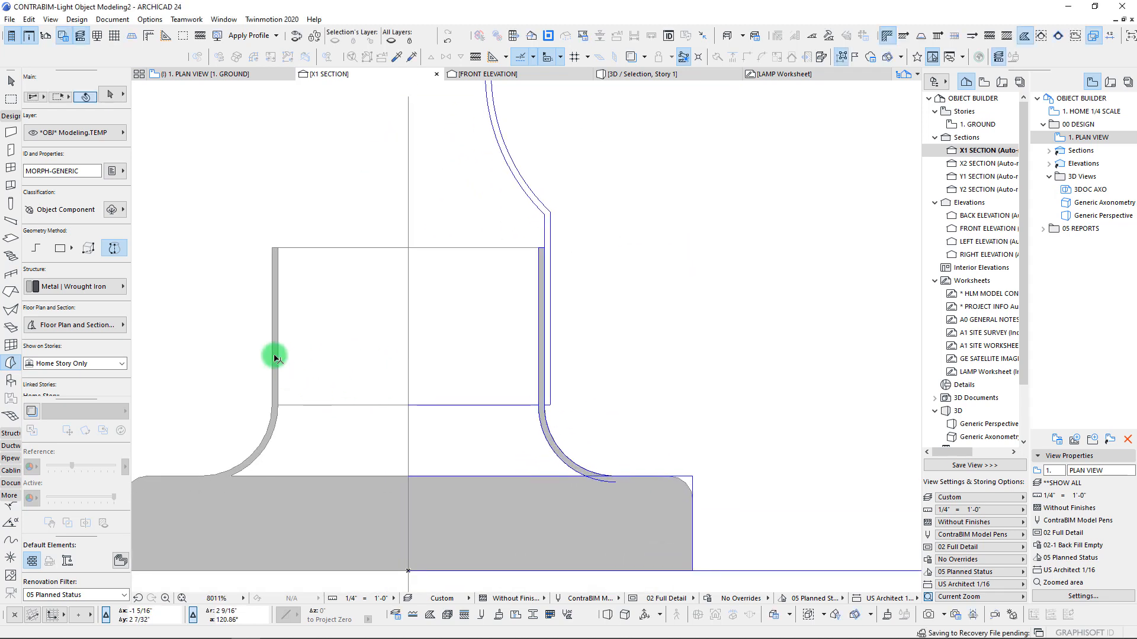
left_click(274, 358)
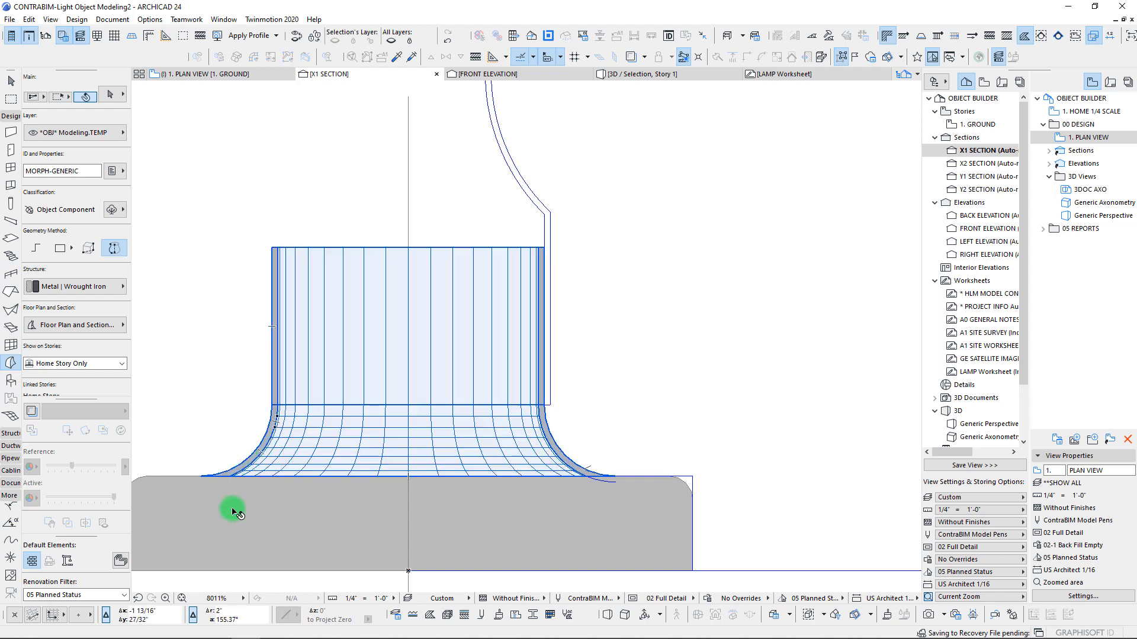
left_click(479, 439)
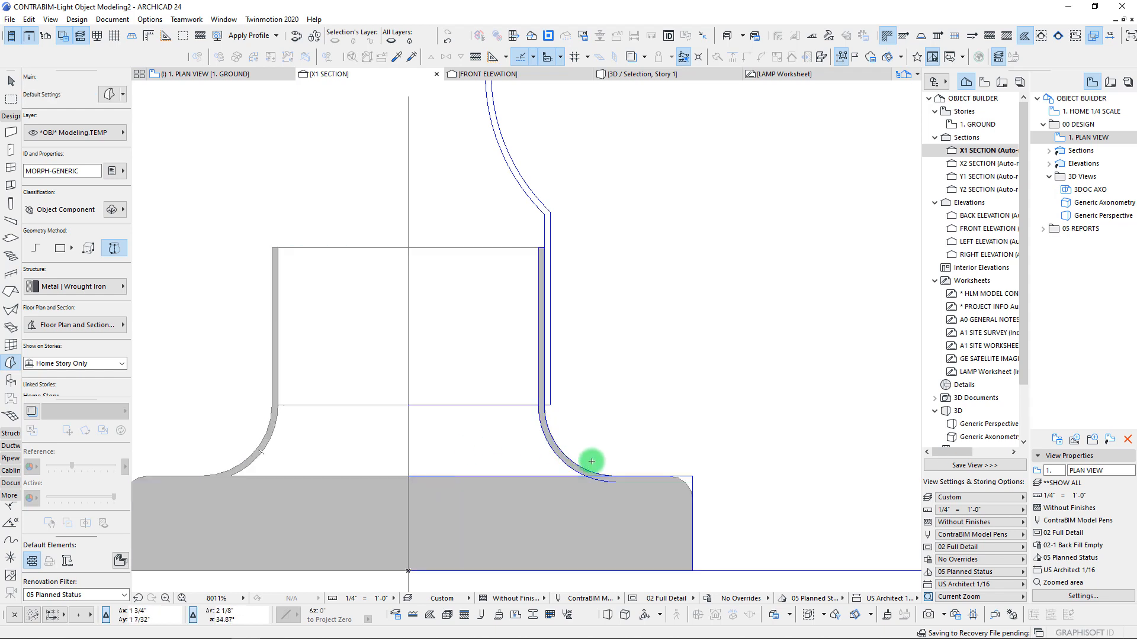
left_click(535, 308)
key("Escape")
Pick up the closed thin-walled outline of the stem and its upper curve as the profile of another revolved Morph
scroll(513, 246, "down", 4)
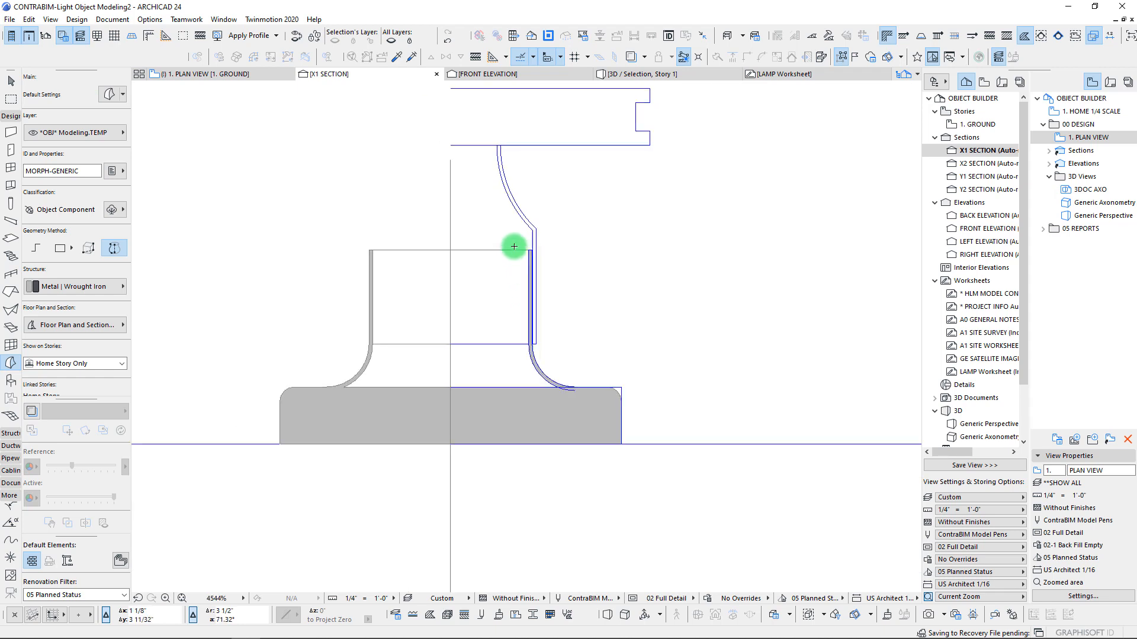
middle_click_drag(513, 203, 512, 233)
scroll(510, 229, "up", 5)
middle_click_drag(521, 298, 523, 250)
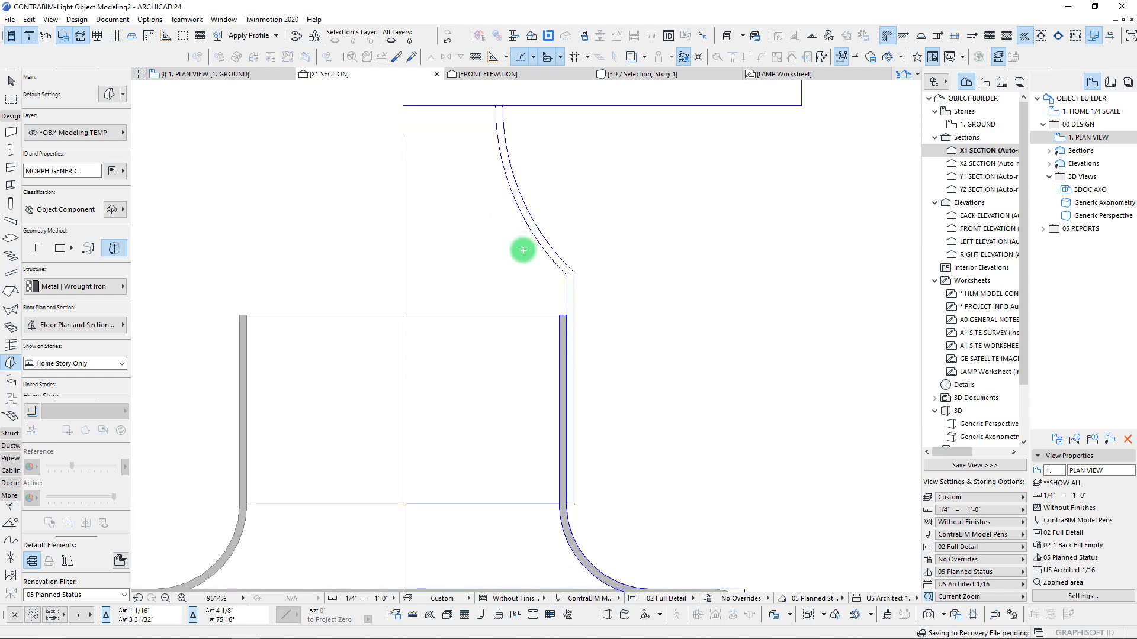
scroll(503, 135, "up", 4)
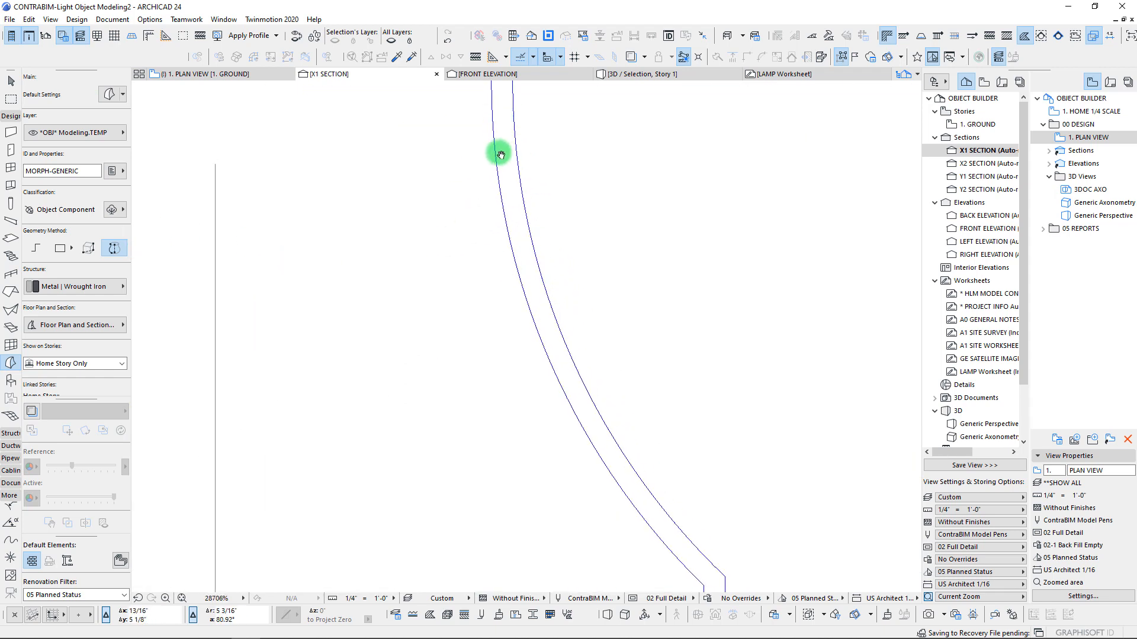
middle_click_drag(500, 154, 501, 182)
scroll(512, 221, "down", 3)
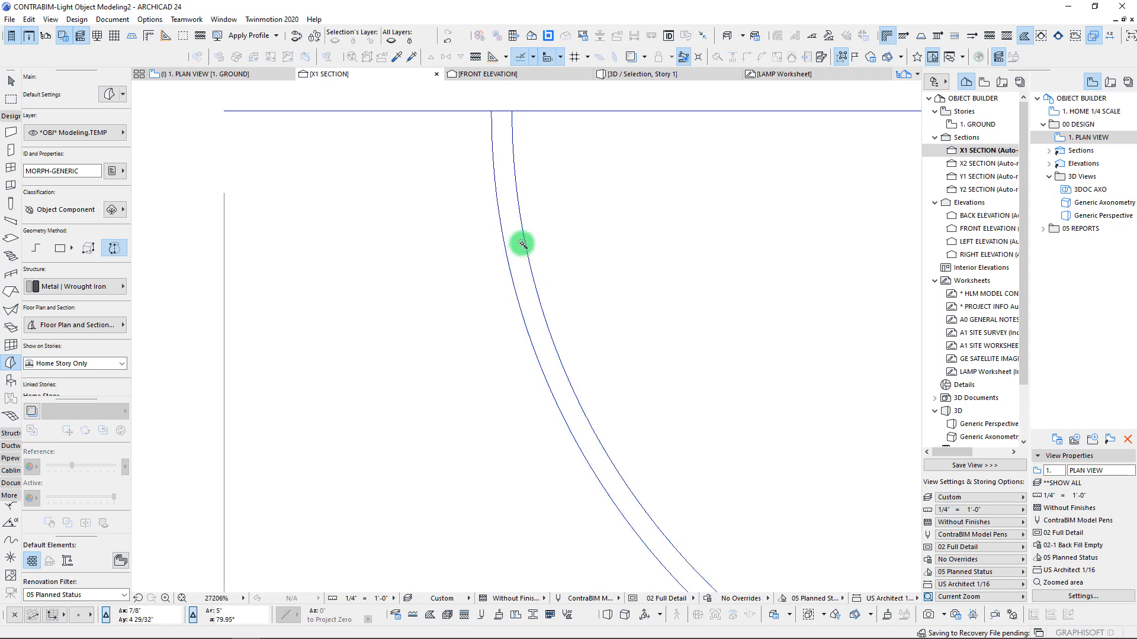
scroll(566, 329, "up", 4)
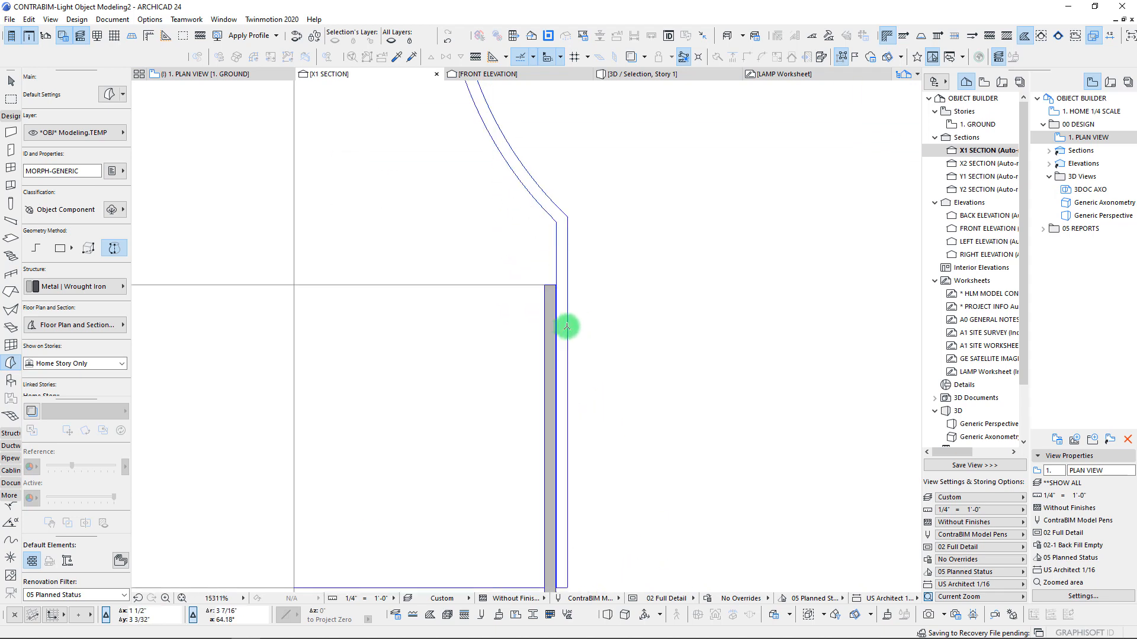
left_click(558, 292)
Revolve the stem profile 360° about the lamp's vertical centreline
scroll(558, 292, "down", 6)
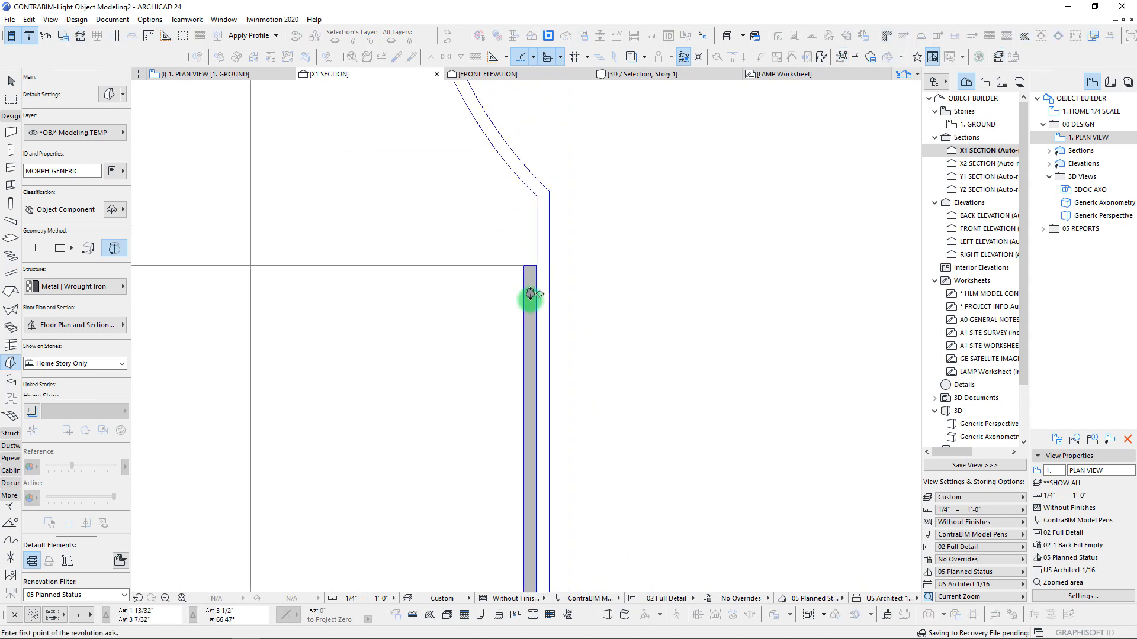
left_click(428, 207)
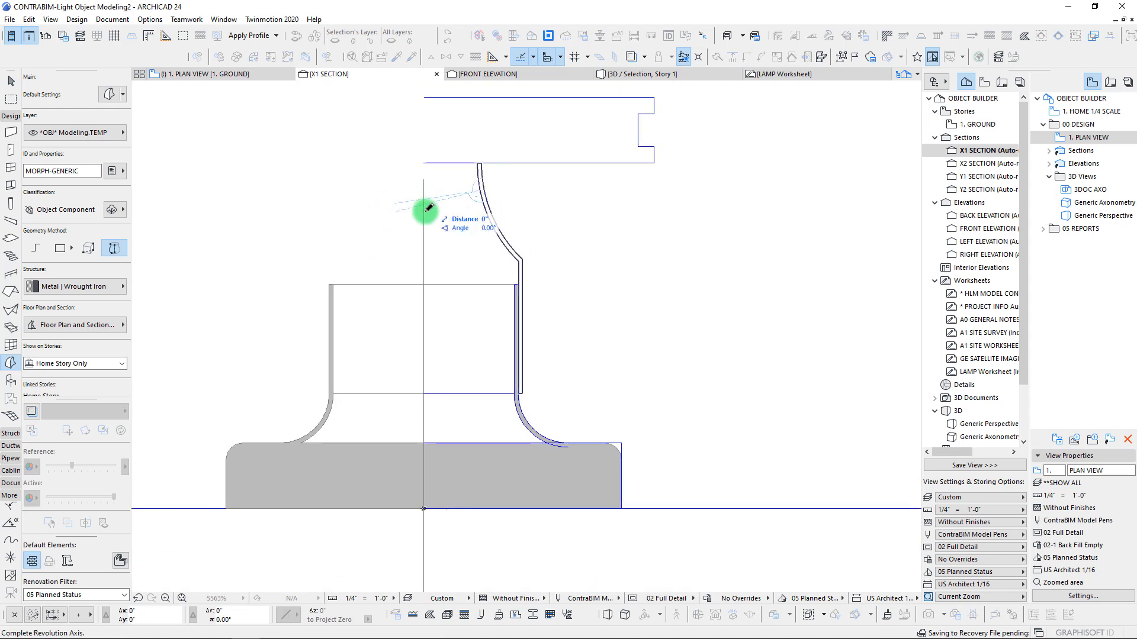
left_click(423, 254)
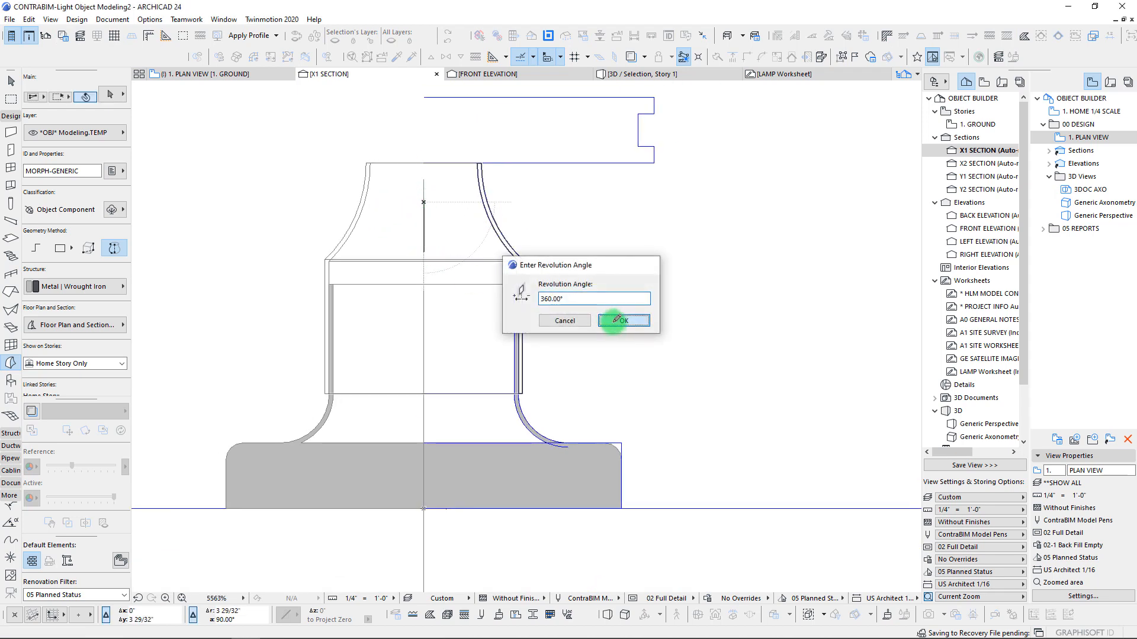
left_click(610, 320)
scroll(520, 317, "down", 4)
scroll(520, 317, "up", 4)
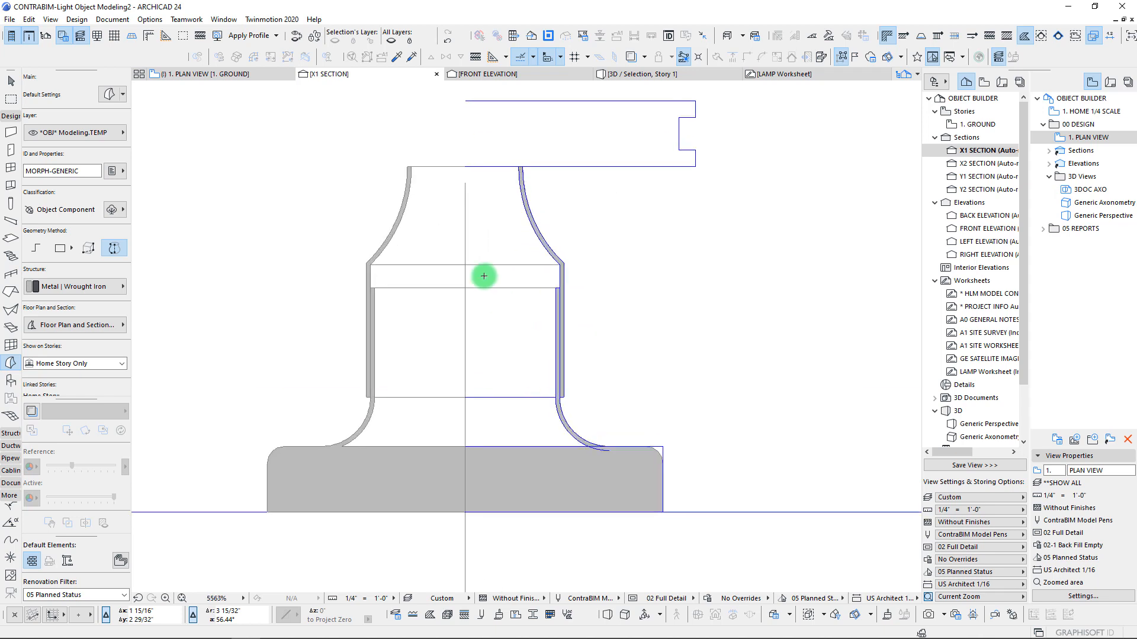
left_click(371, 300)
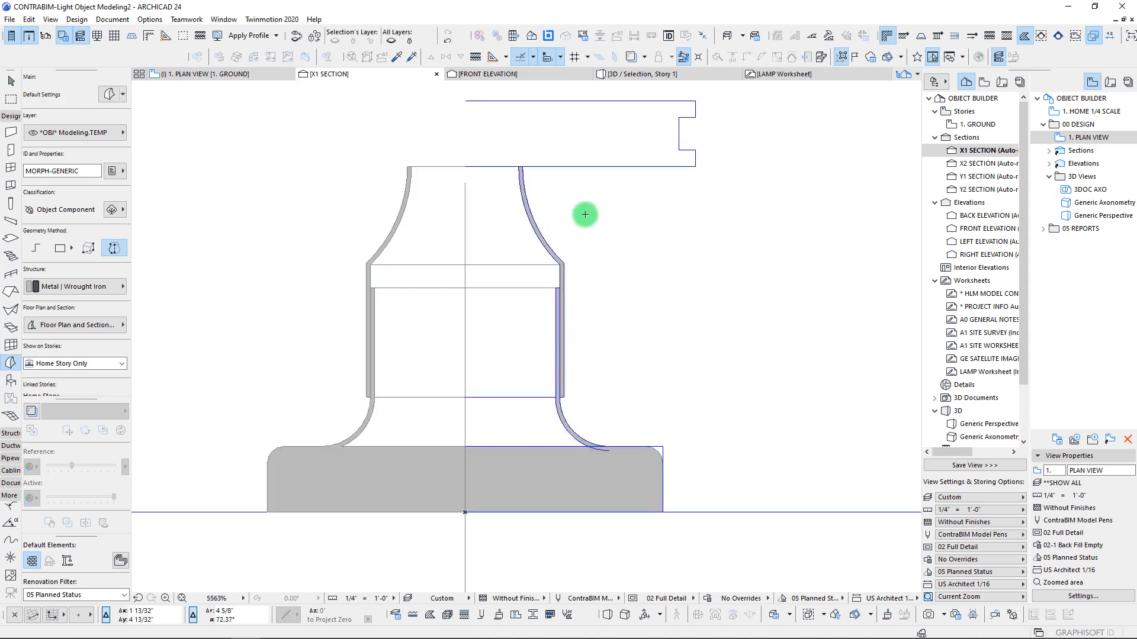
Examine the grooved ring's rim and underside in the LAMP Worksheet's reference photos, and return to the ring outline in the X1 section
scroll(708, 96, "up", 3)
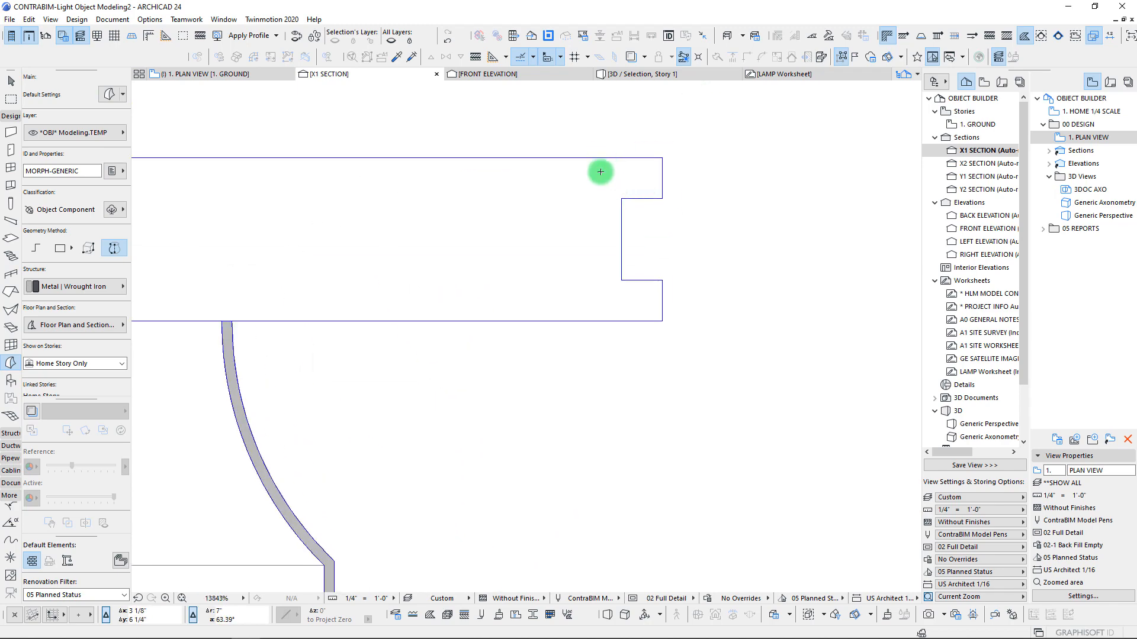
scroll(621, 207, "down", 3)
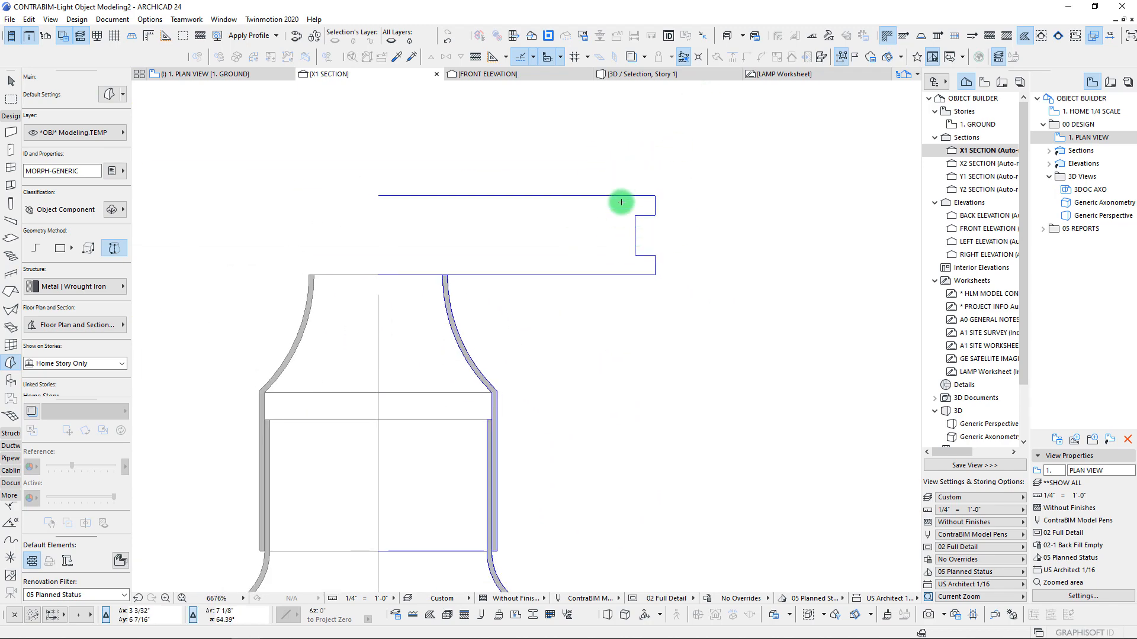
left_click(780, 74)
key("ctrl+a")
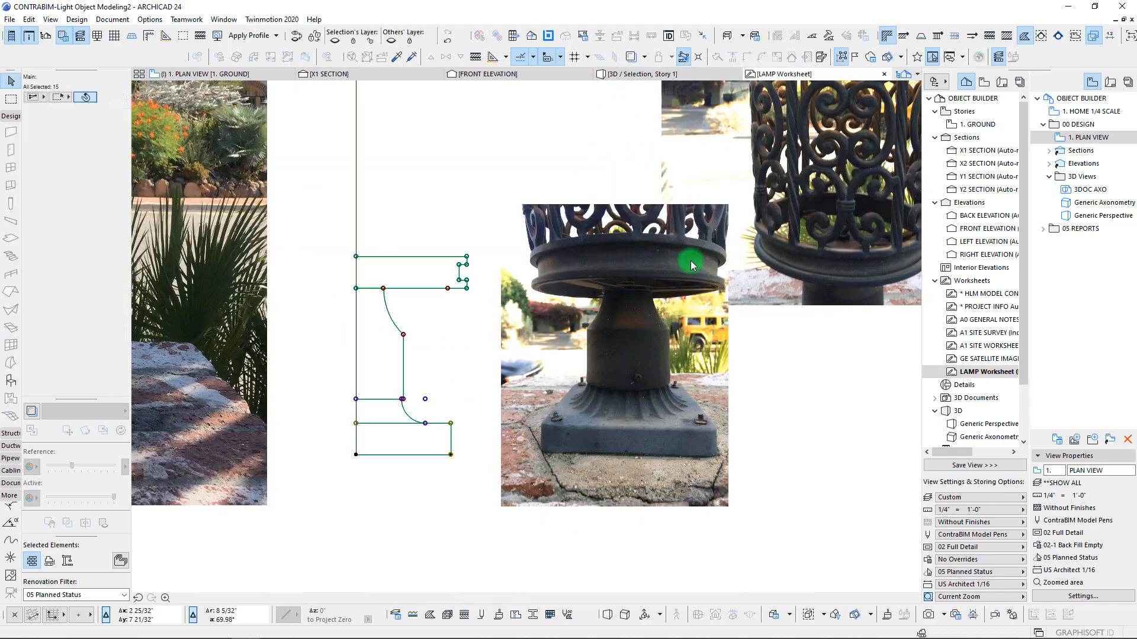
scroll(708, 256, "up", 4)
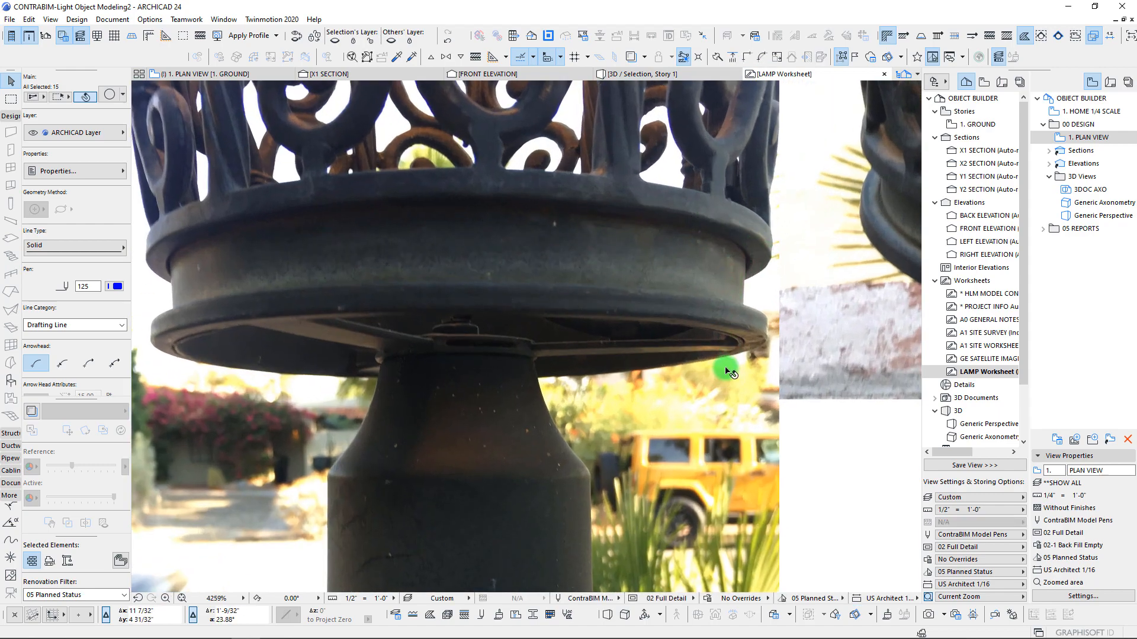
scroll(748, 337, "up", 2)
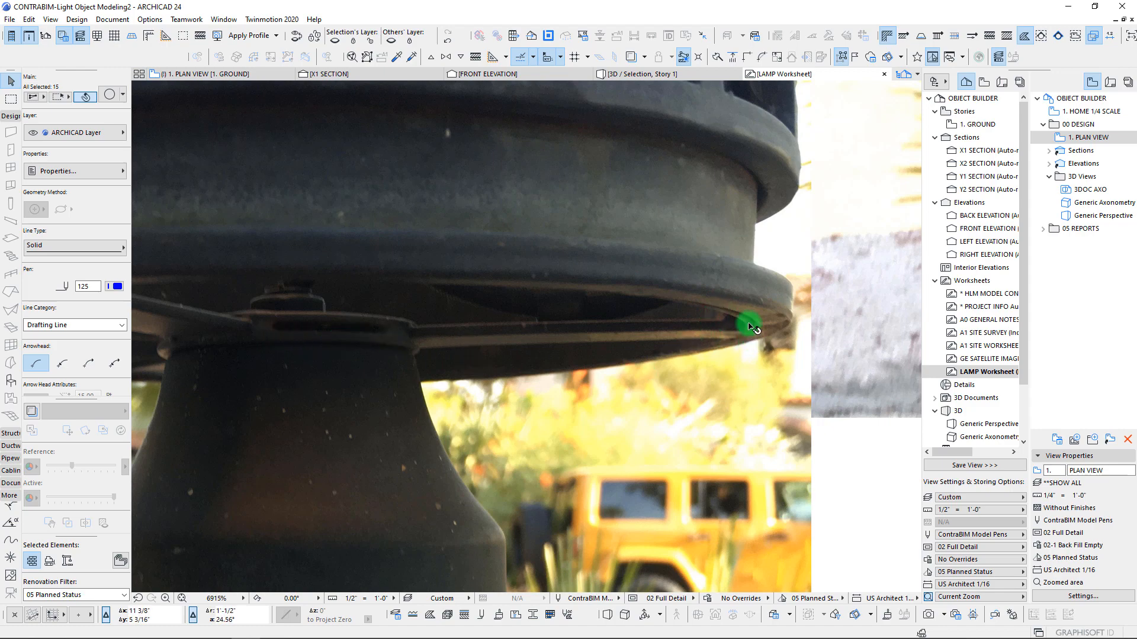
scroll(361, 325, "down", 2)
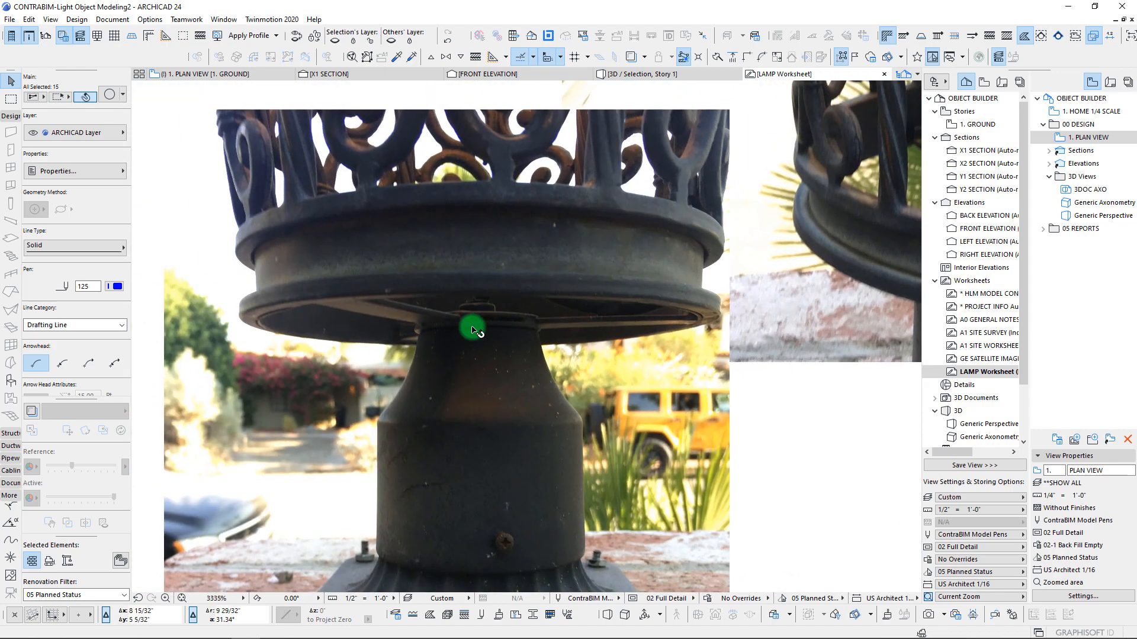
scroll(586, 326, "down", 1)
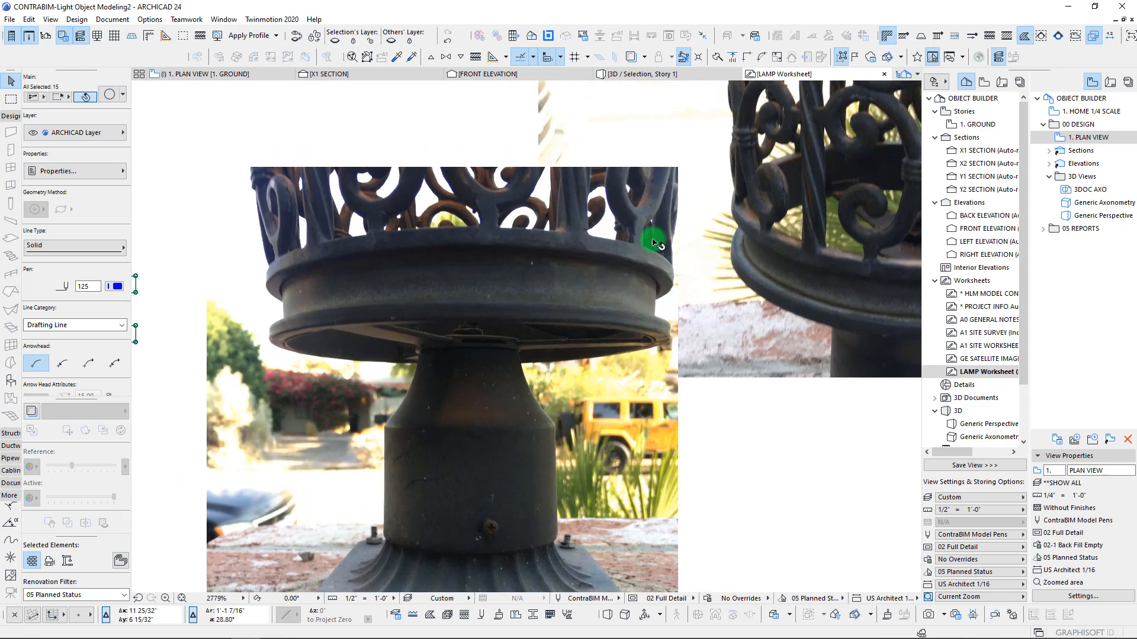
scroll(655, 288, "up", 3)
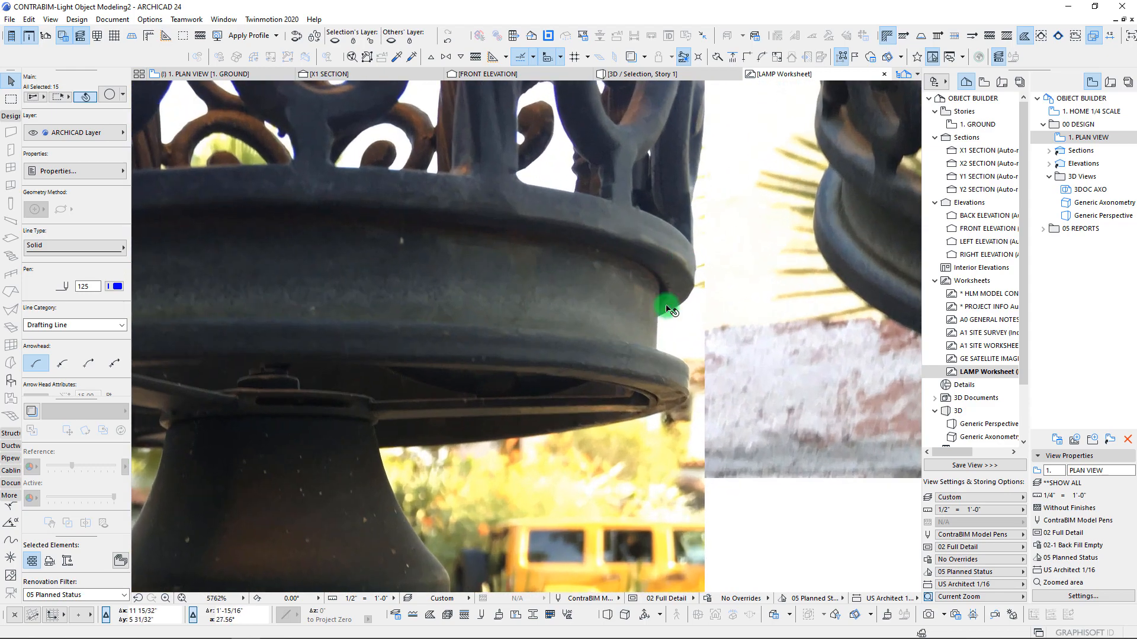
scroll(667, 309, "down", 3)
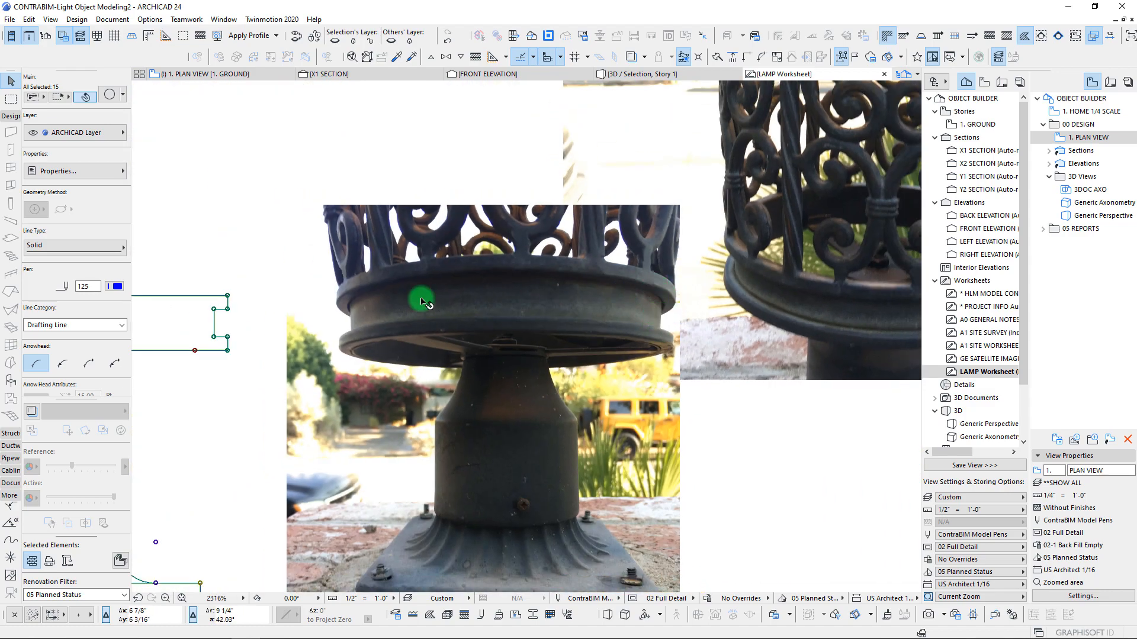
middle_click_drag(208, 310, 431, 301)
left_click(506, 275)
middle_click_drag(634, 304, 464, 325)
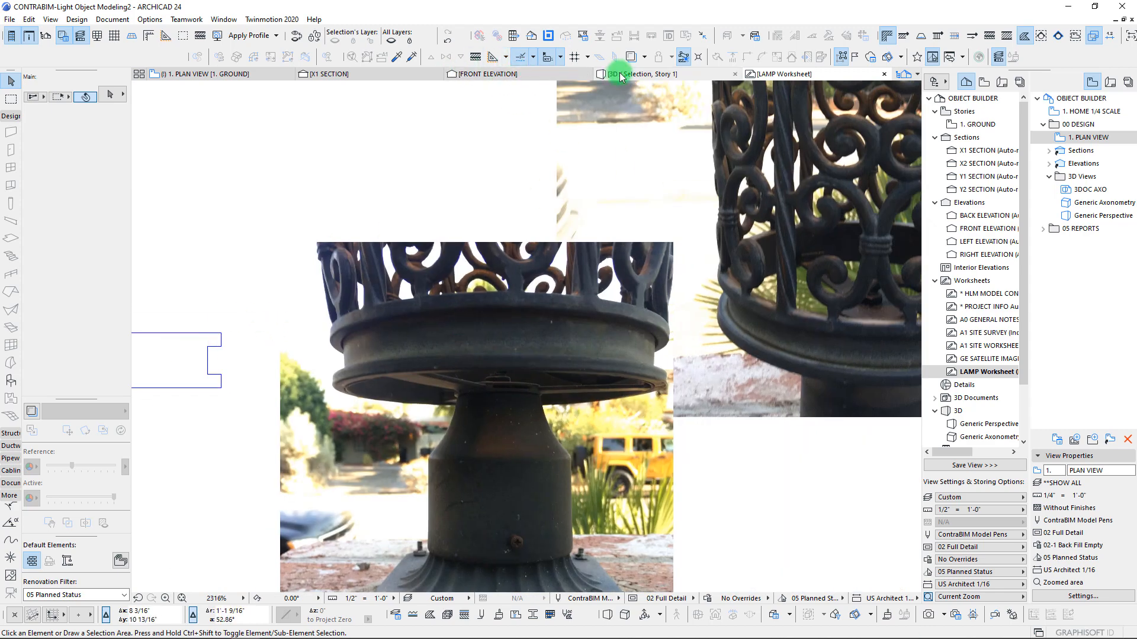
left_click(379, 77)
scroll(639, 219, "up", 5)
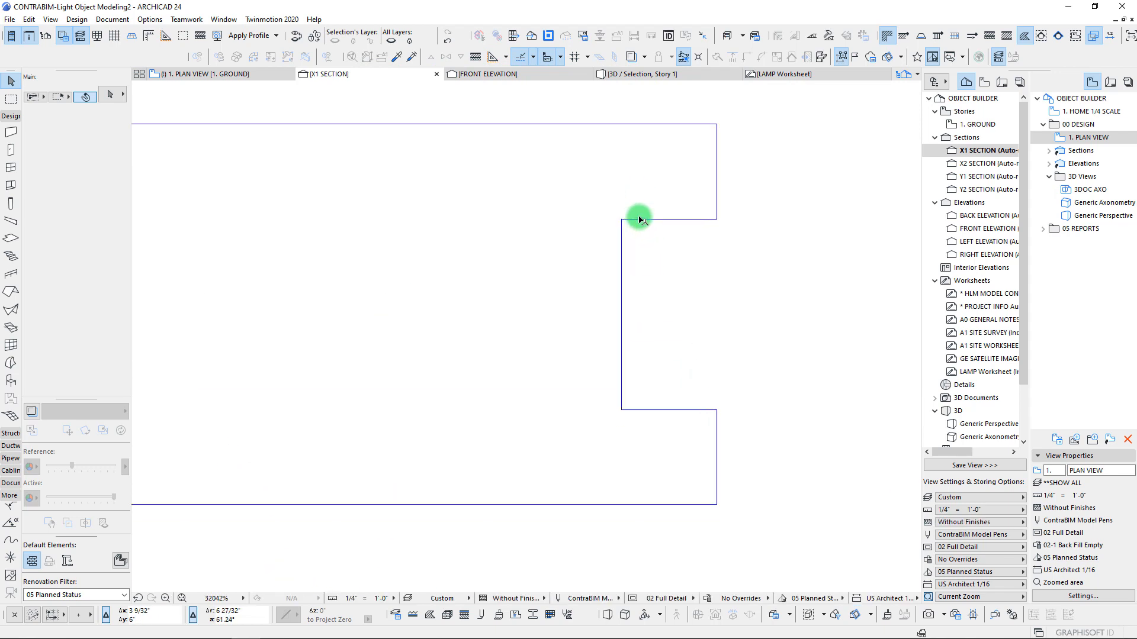
Move the upper inner corner of the ring outline's groove outward about 1/32" so the groove's inner wall slants
scroll(639, 219, "up", 1)
left_click(624, 226)
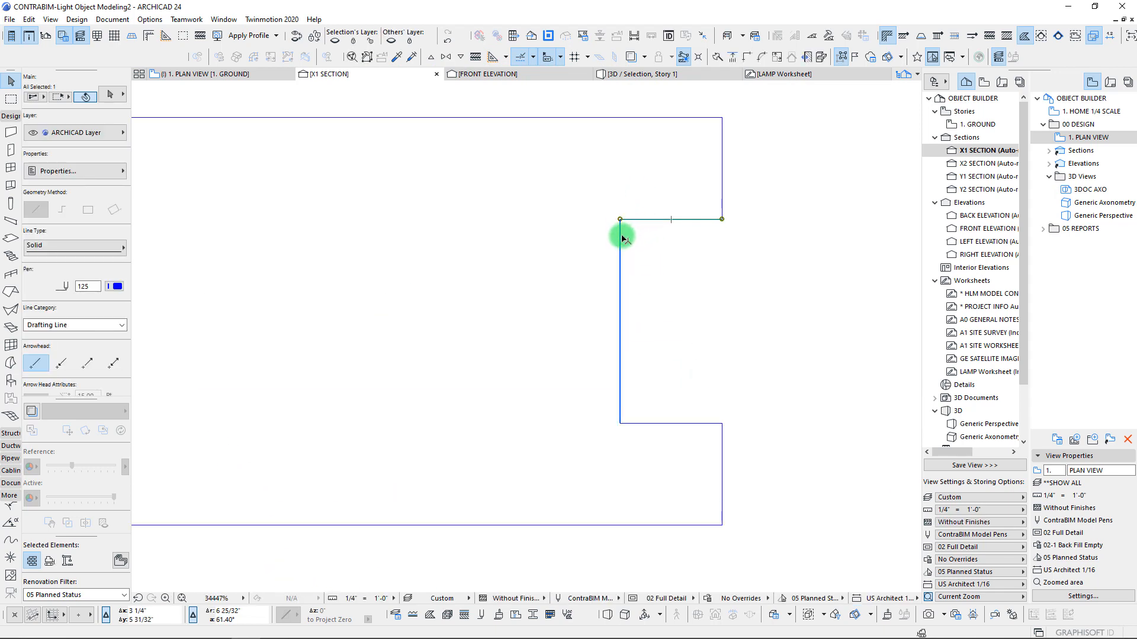
left_click(621, 219)
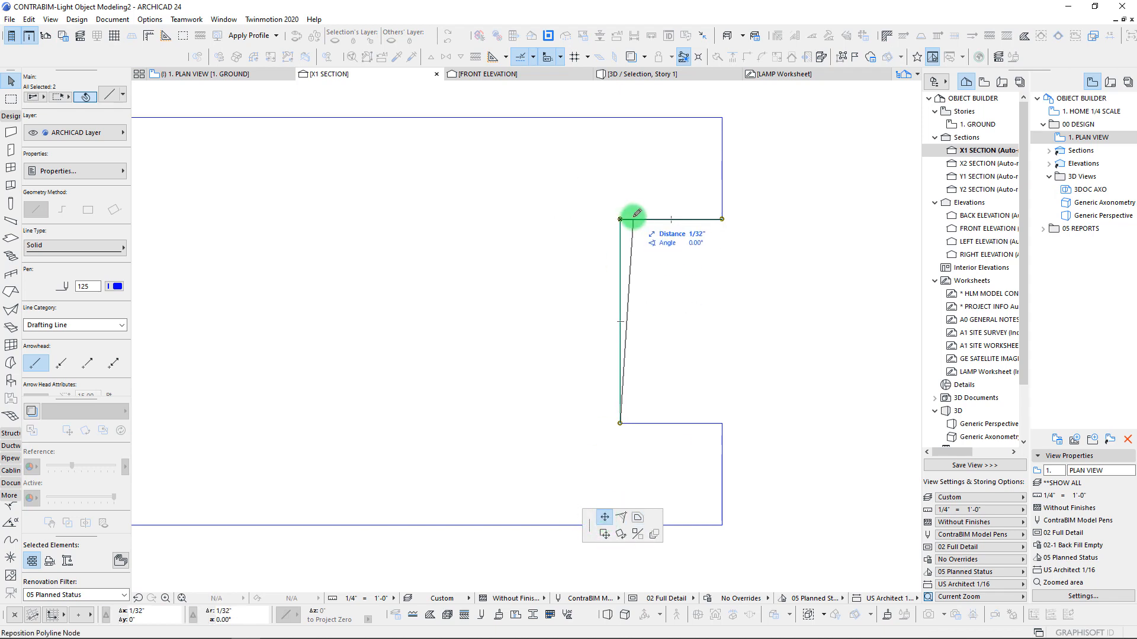
scroll(627, 214, "down", 4)
scroll(556, 409, "down", 3)
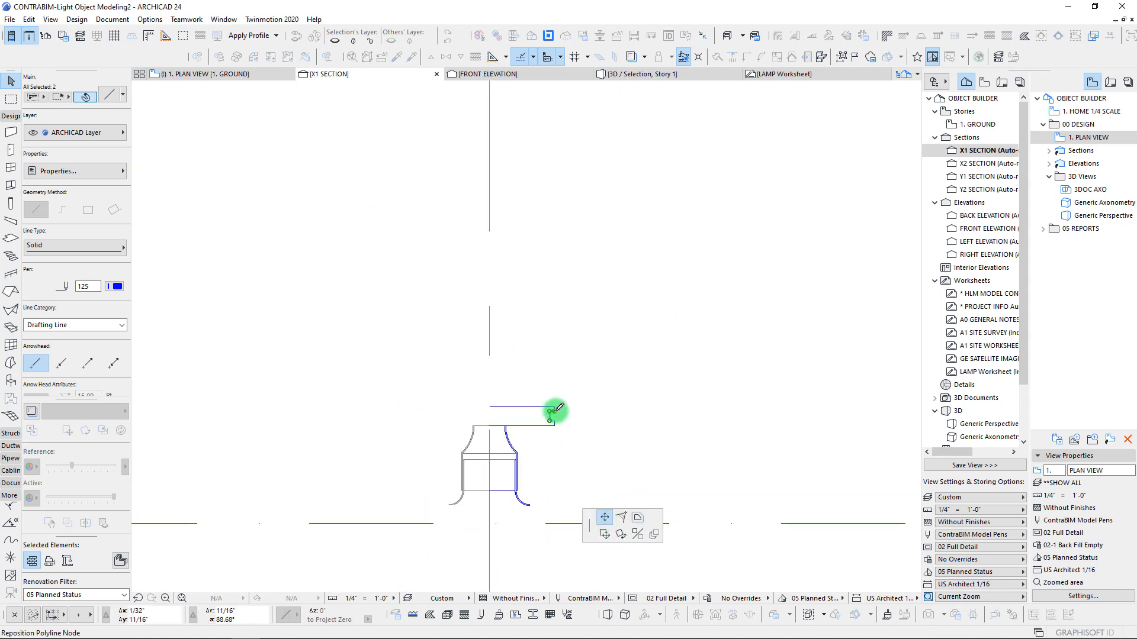
scroll(553, 414, "up", 6)
scroll(557, 404, "up", 3)
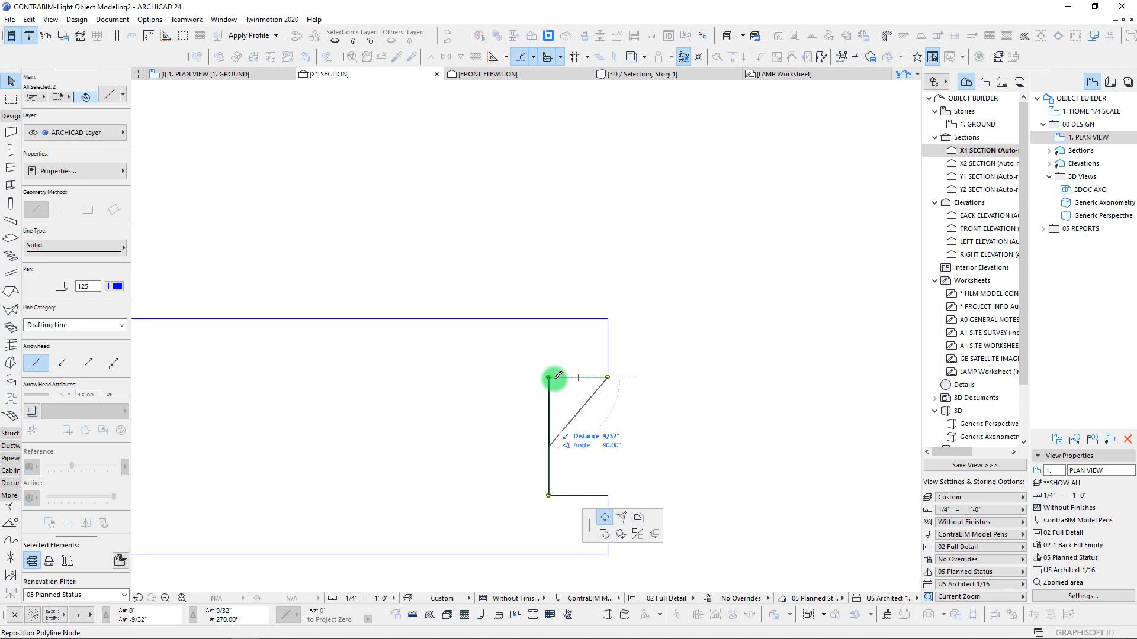
left_click(556, 377)
scroll(530, 409, "down", 3)
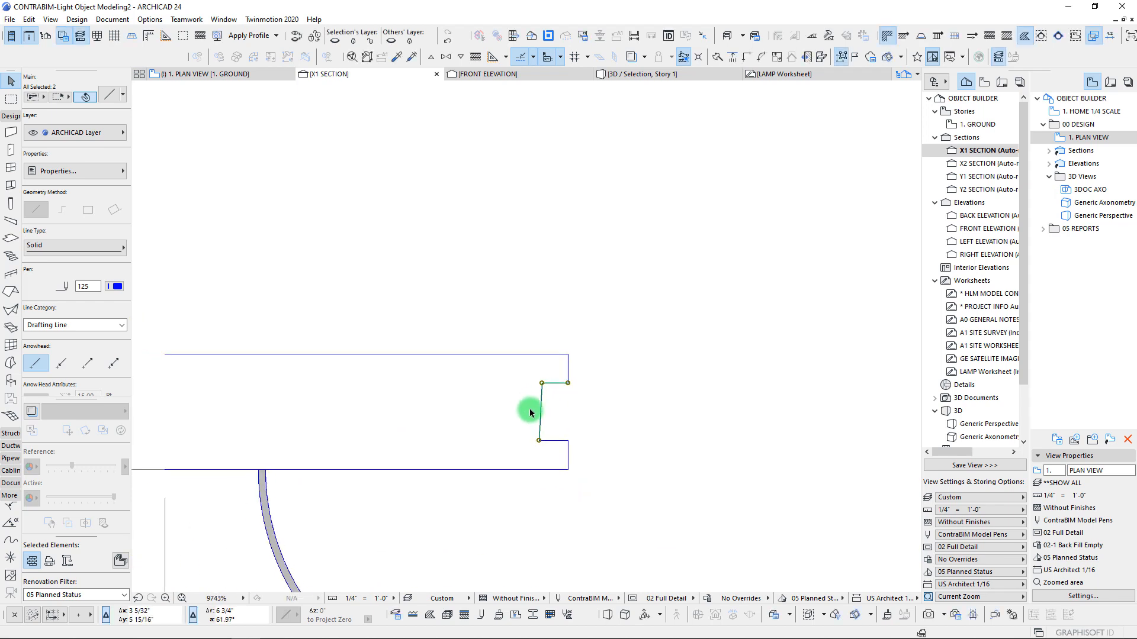
scroll(529, 376, "up", 1)
key("Escape")
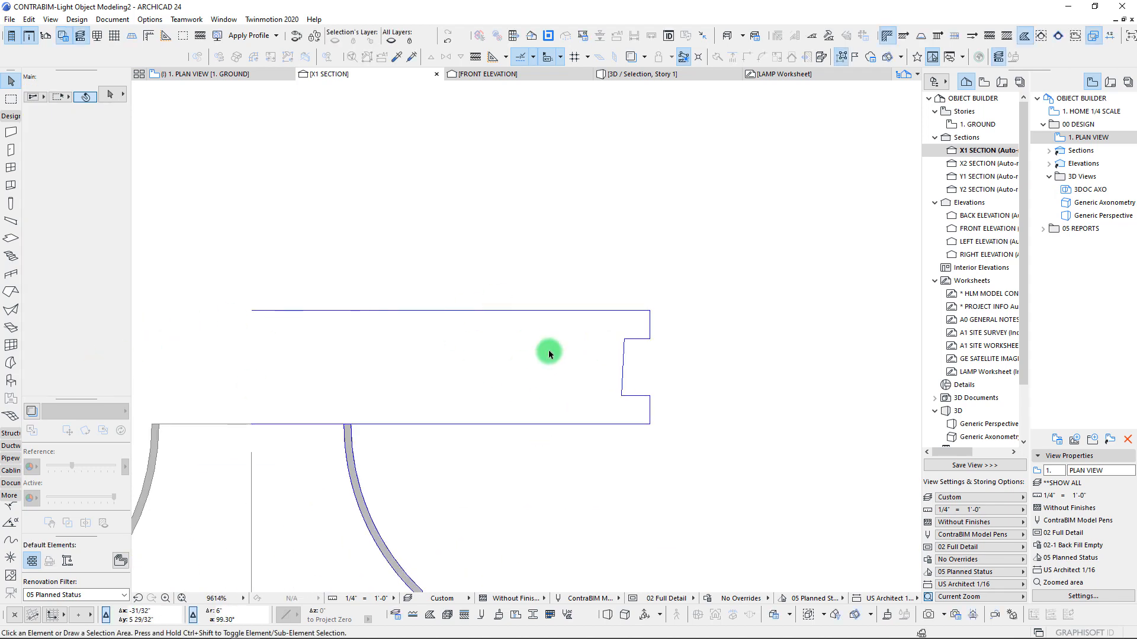
Trace the grooved ring's closed profile as a revolved Morph, with a straight vertical inner wall behind the slanted groove
left_click(11, 364)
scroll(613, 353, "up", 1)
scroll(612, 353, "up", 5)
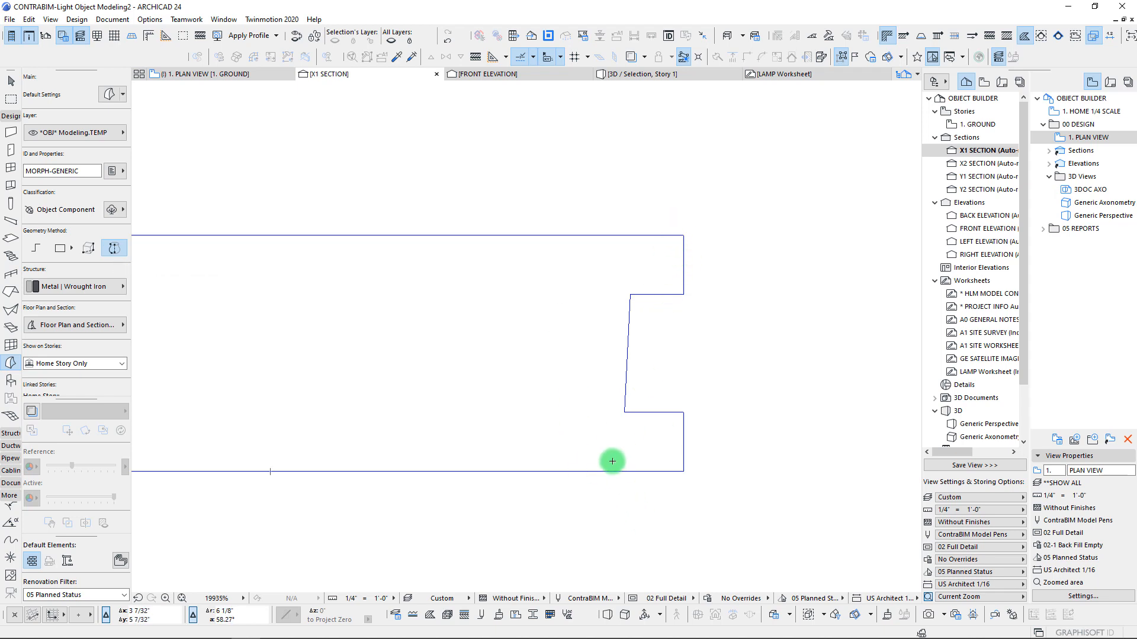
left_click(555, 472)
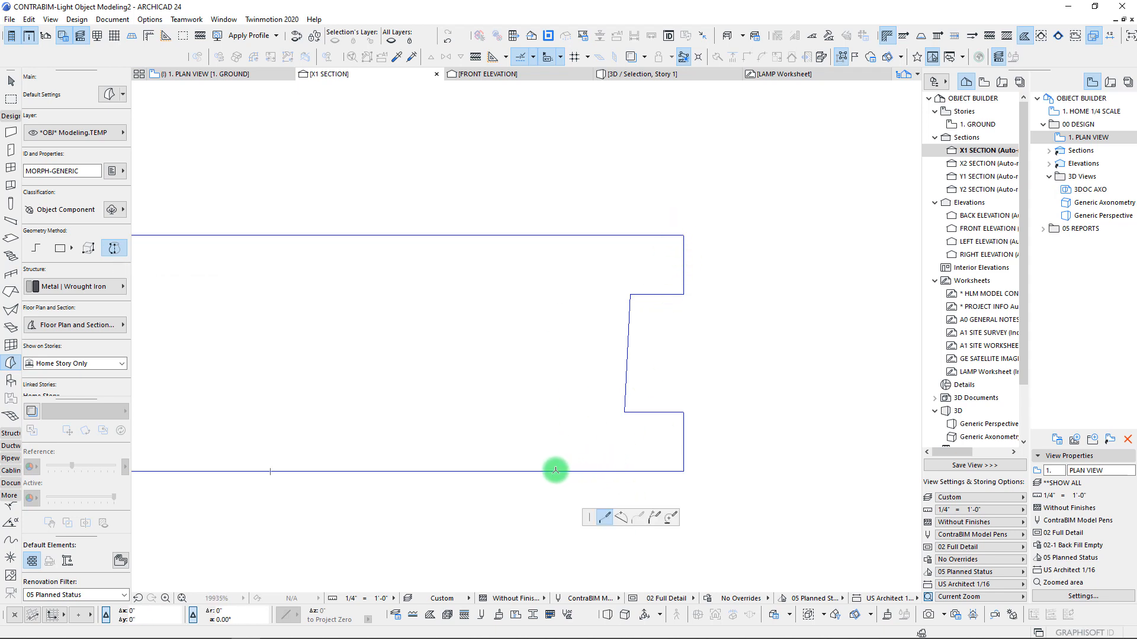
left_click(555, 234)
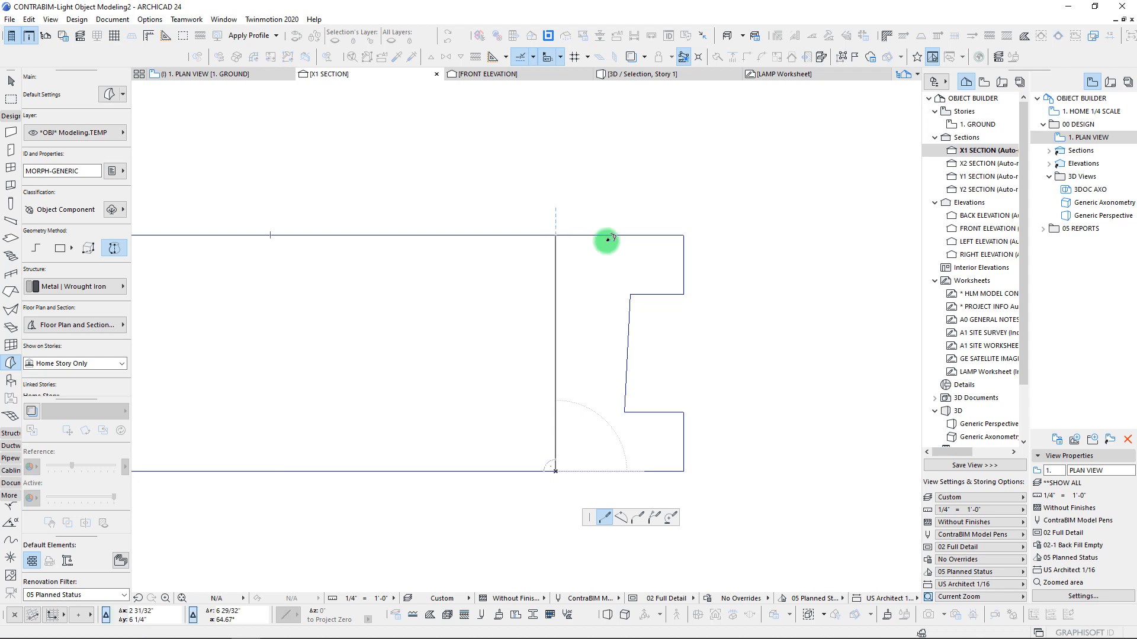
left_click(683, 235)
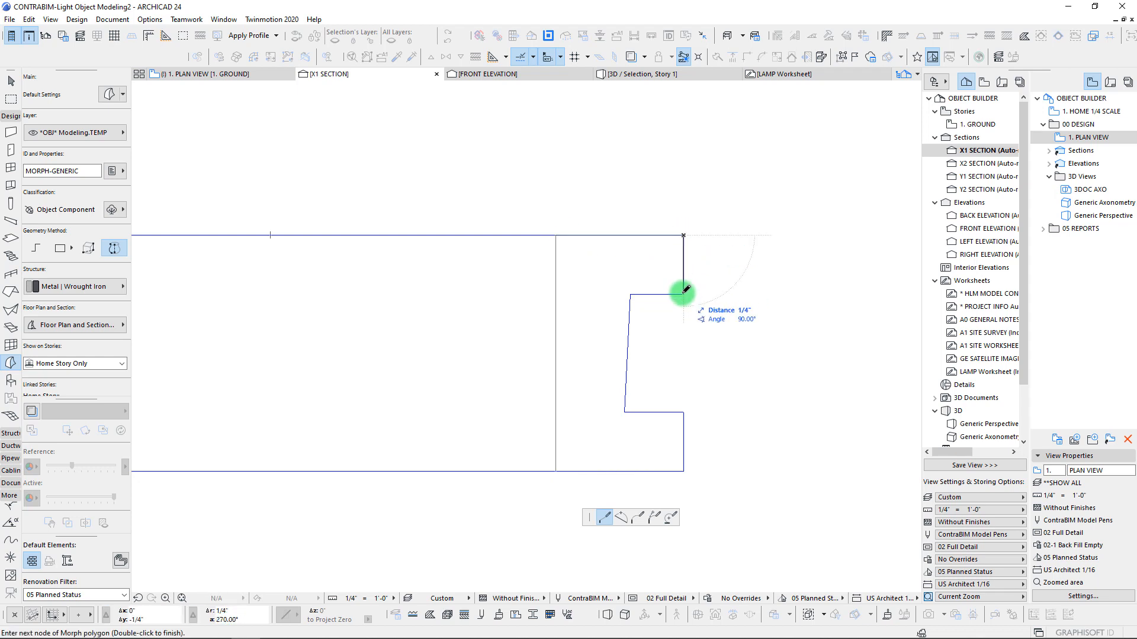
left_click(684, 294)
left_click(629, 294)
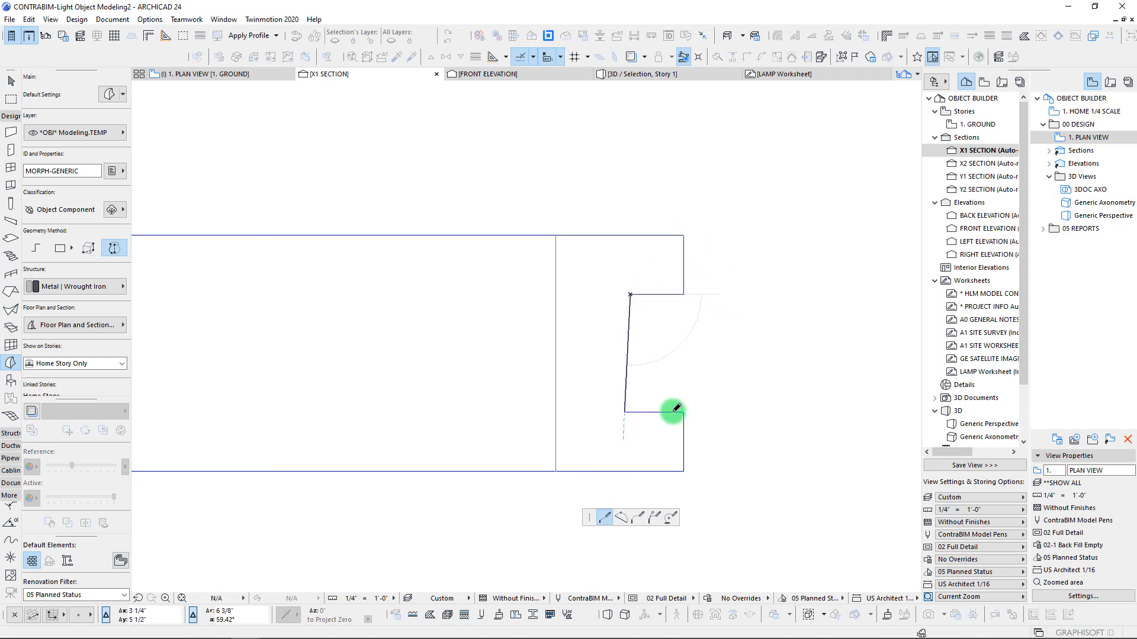
left_click(624, 412)
left_click(683, 412)
left_click(683, 472)
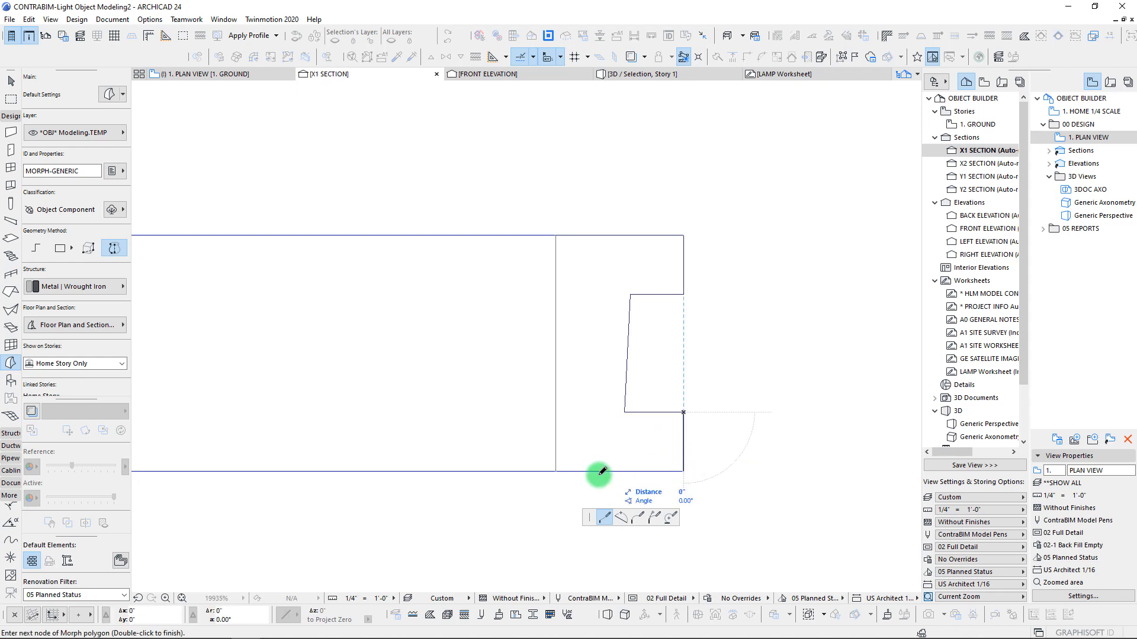
double_click(555, 471)
Revolve the grooved ring profile 360° about the lamp's vertical centreline
scroll(540, 347, "down", 4)
middle_click_drag(541, 347, 692, 325)
left_click(435, 407)
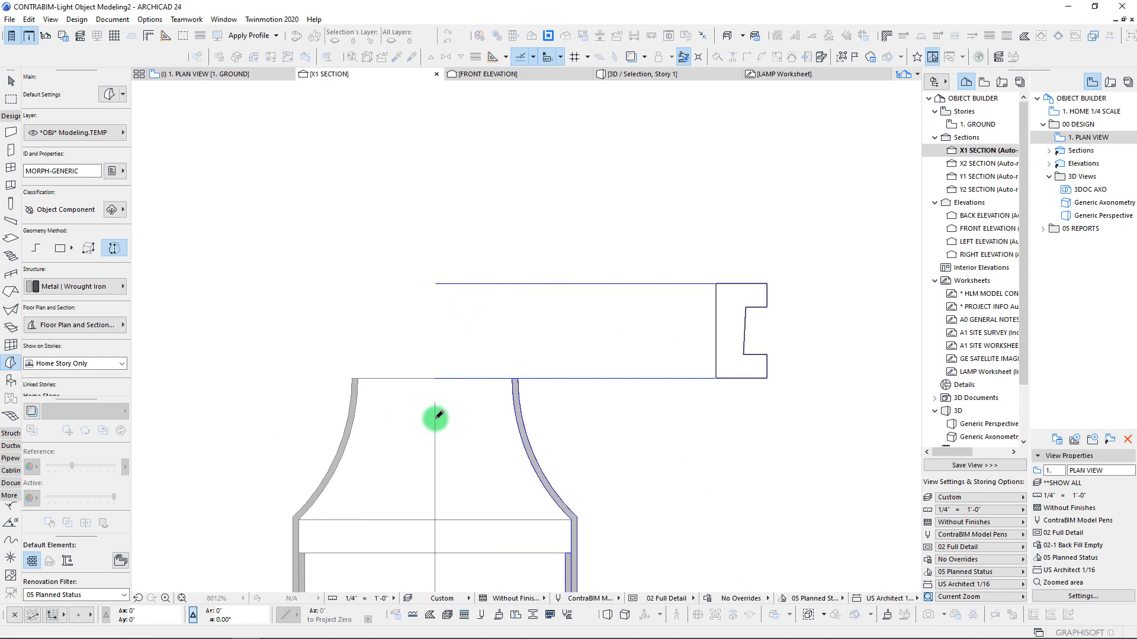
left_click(439, 533)
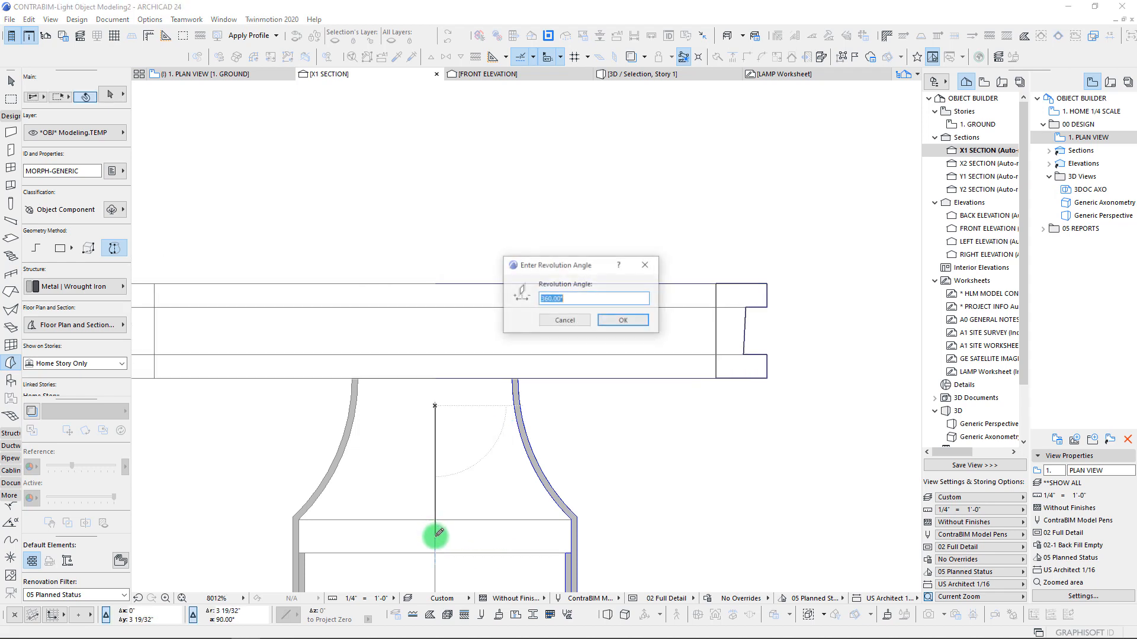
left_click(634, 321)
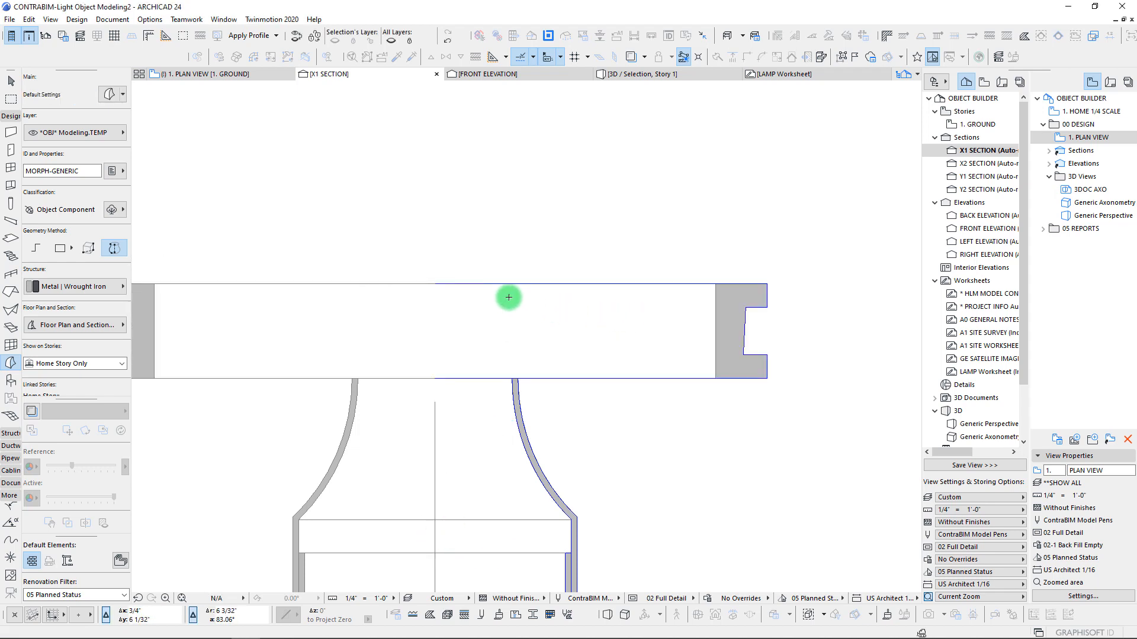
scroll(512, 296, "down", 5)
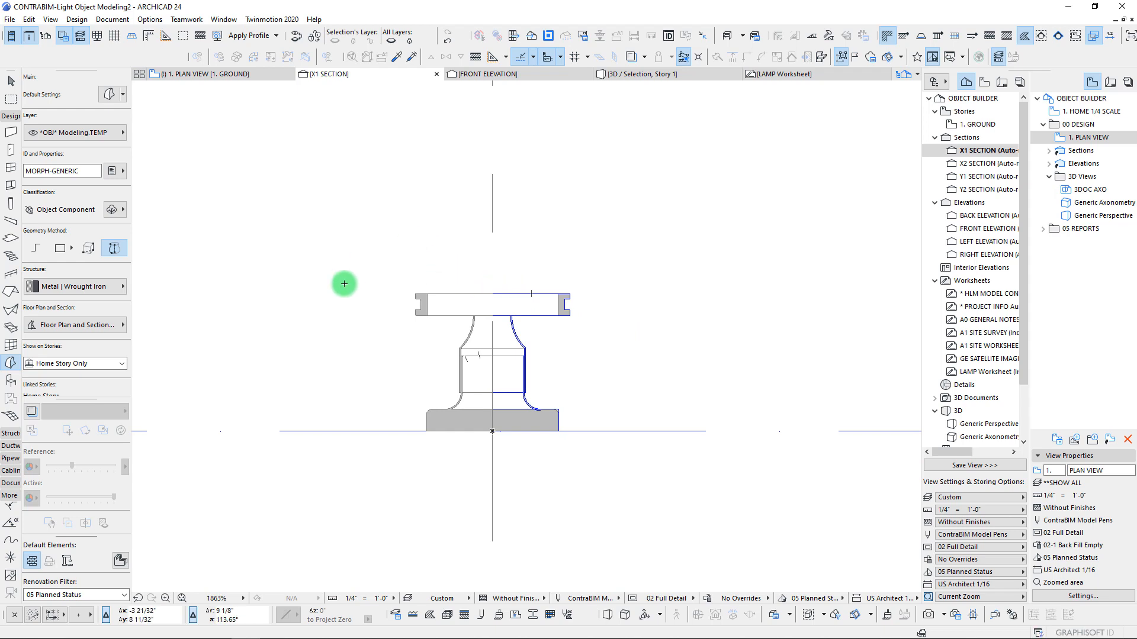
Draw a rectangular cap profile about 7/8" wide and 1/4" high on the stem's top, from the centreline to its outer edge
scroll(466, 324, "up", 3)
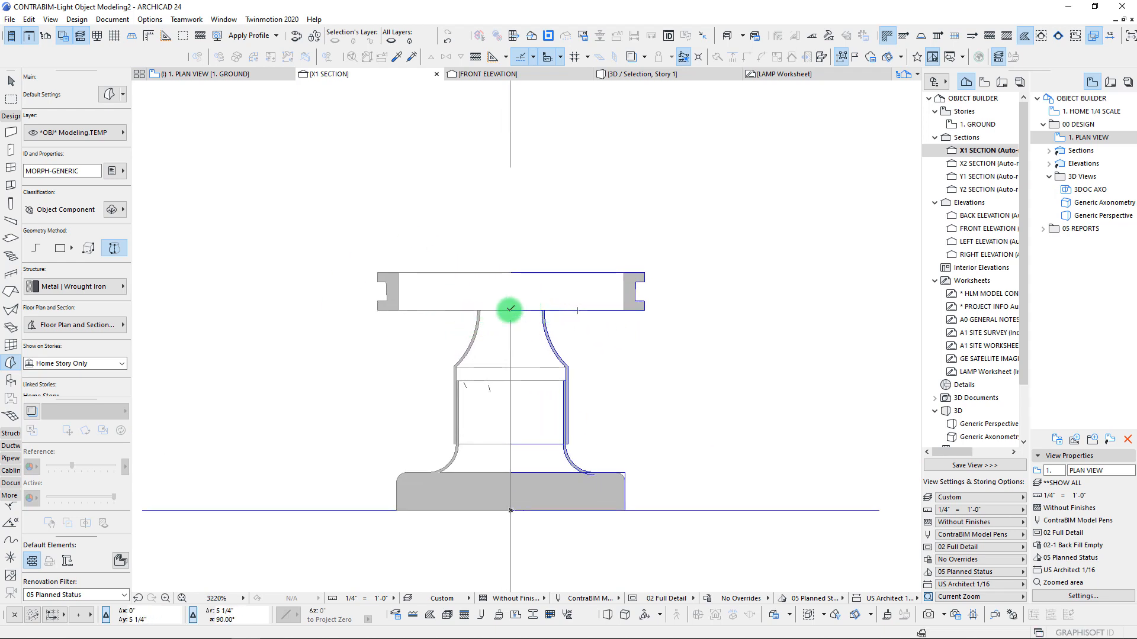
scroll(510, 309, "up", 6)
left_click(512, 319)
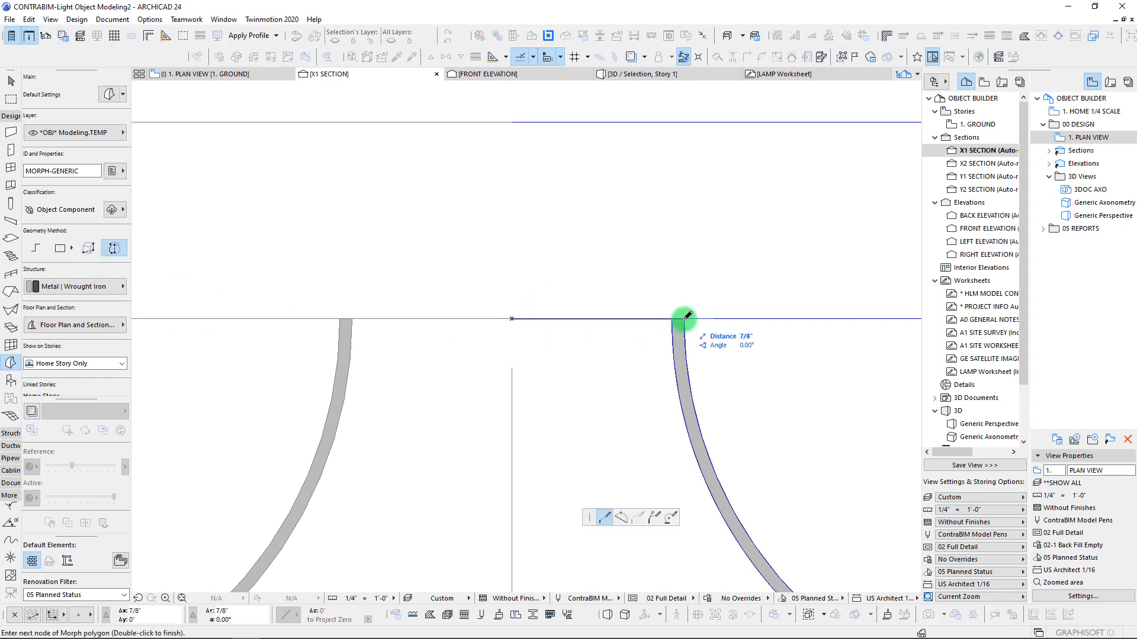
left_click(685, 318)
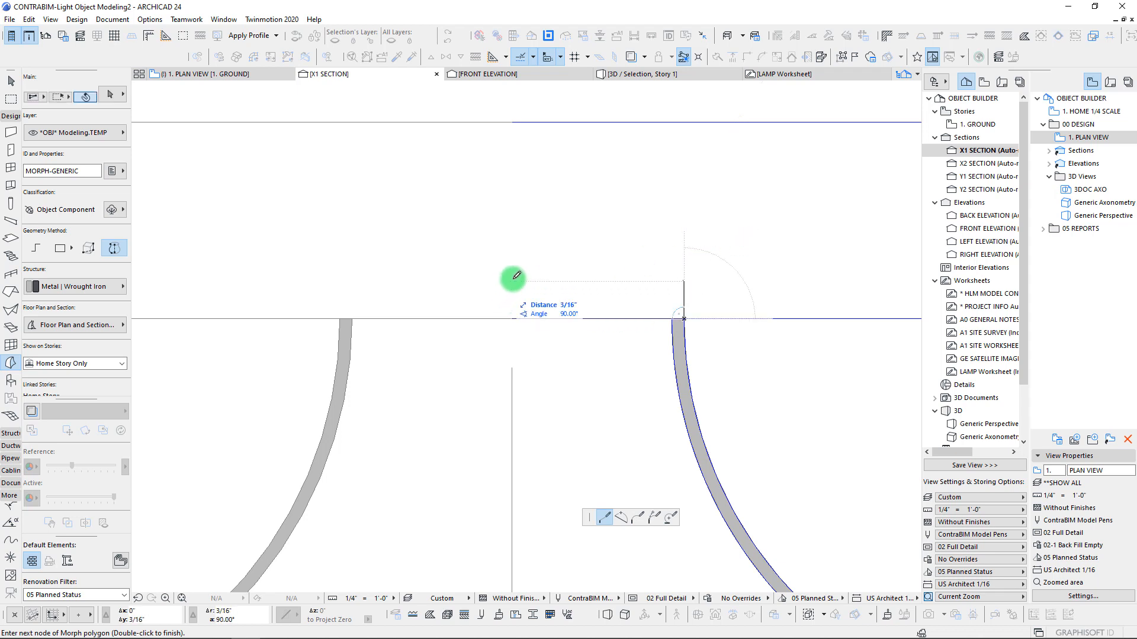
scroll(517, 275, "down", 3)
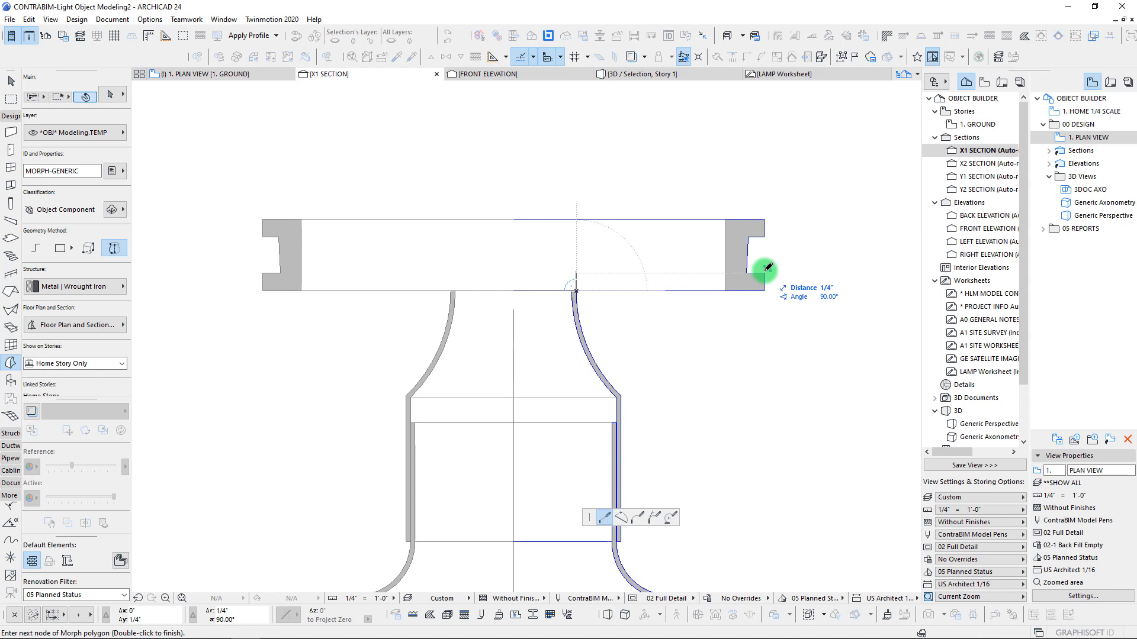
left_click(767, 267)
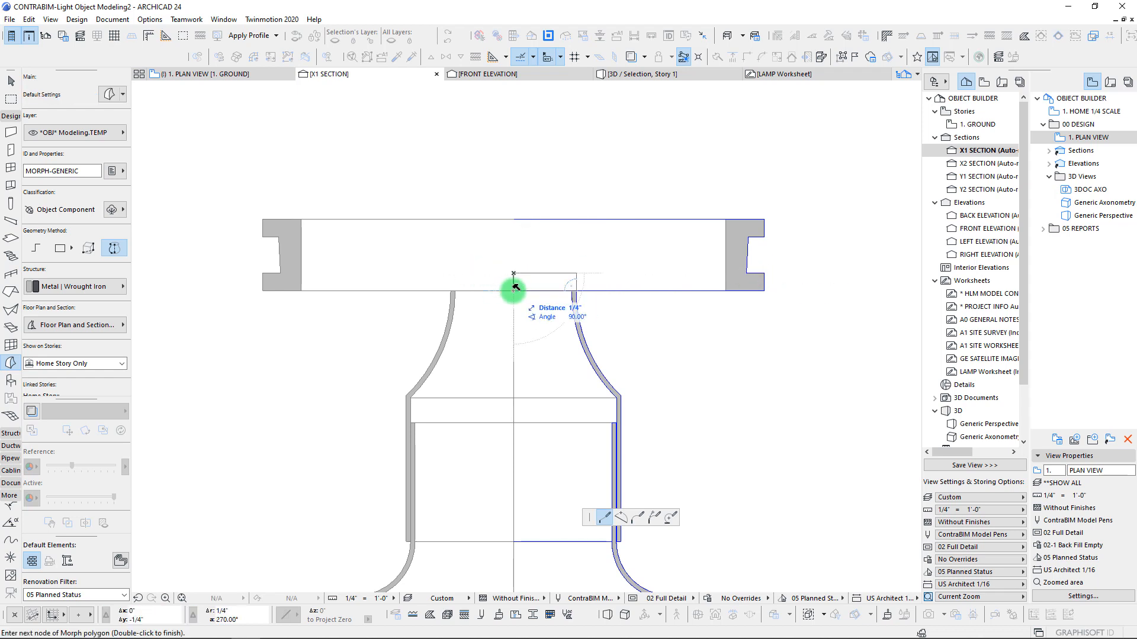
double_click(513, 290)
Revolve the rectangular cap profile 360° about the lamp's vertical centreline
scroll(518, 283, "up", 4)
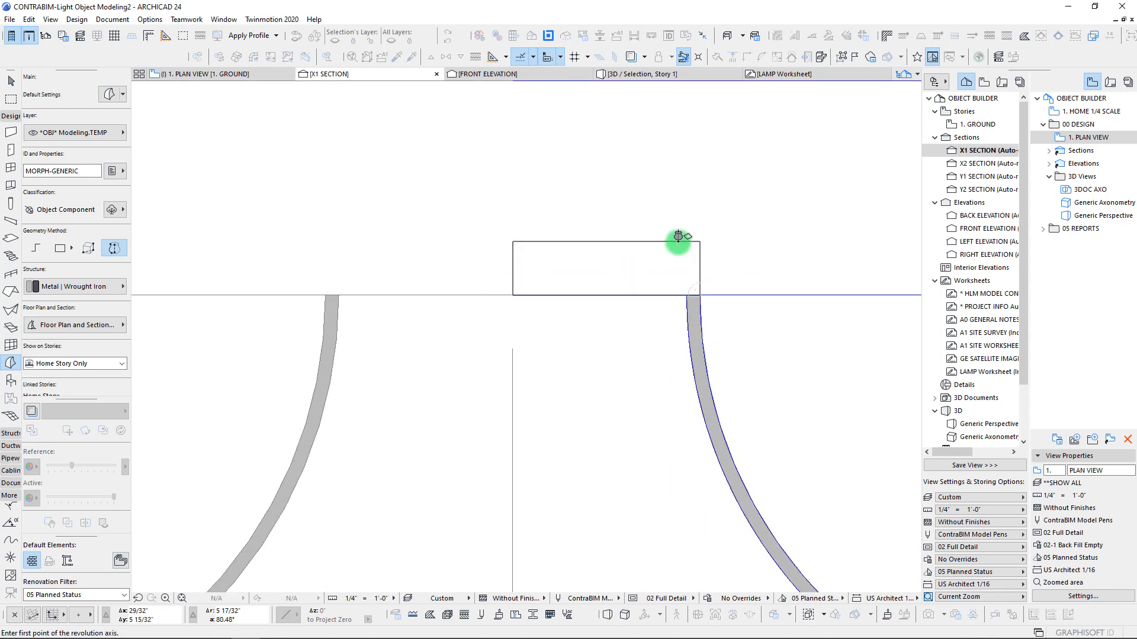
left_click(513, 261)
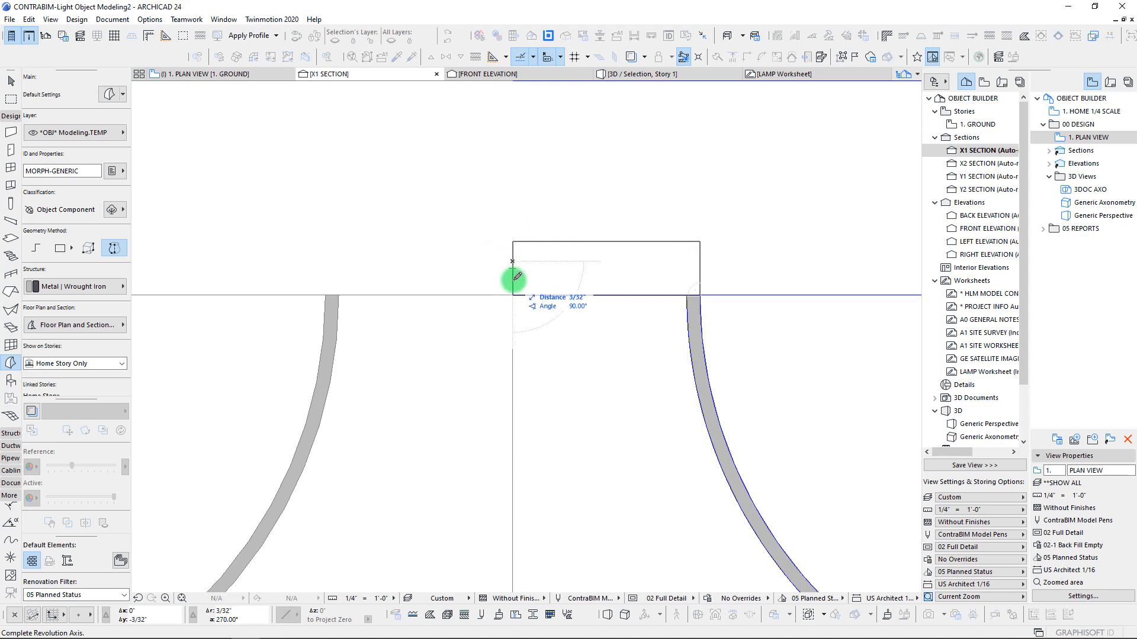
scroll(515, 279, "up", 3)
middle_click_drag(515, 279, 579, 333)
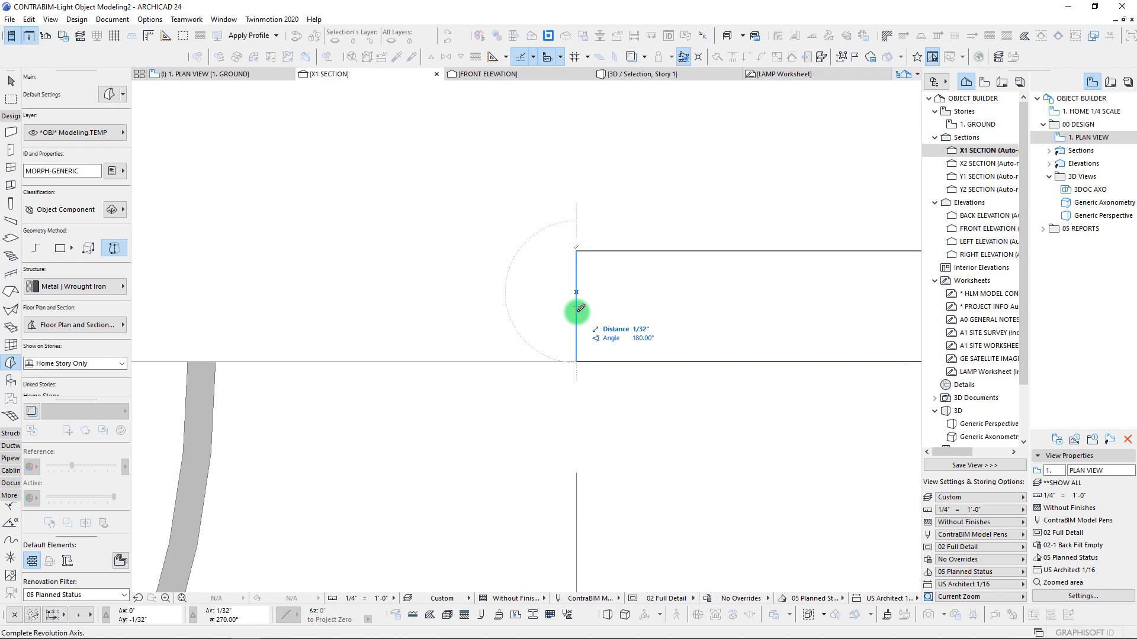
left_click(578, 274)
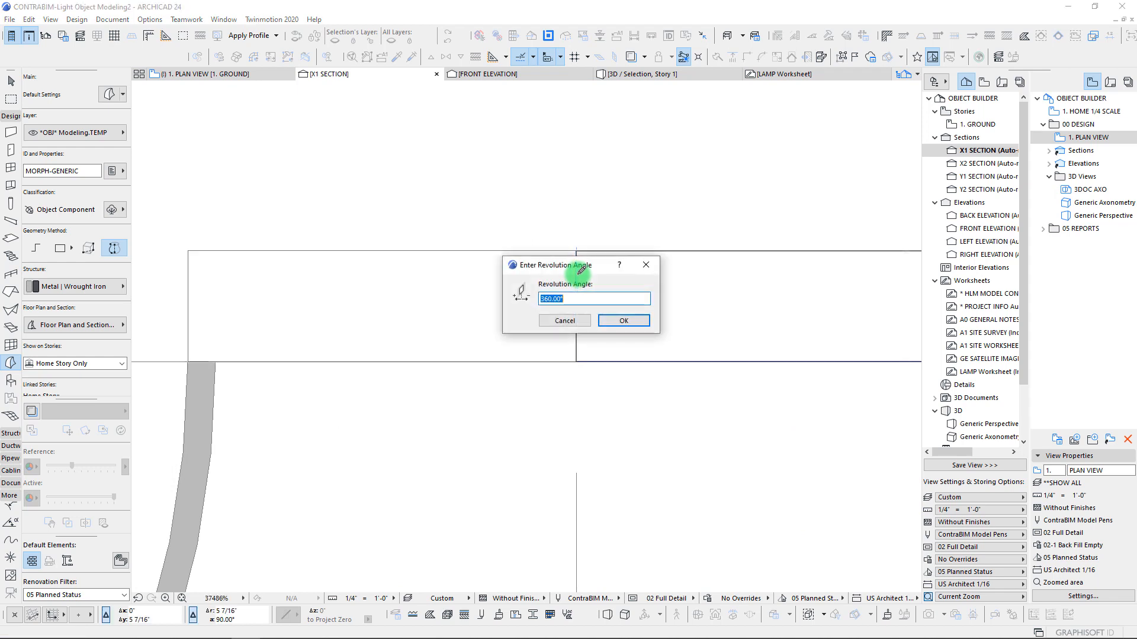
left_click(623, 320)
scroll(284, 287, "down", 6)
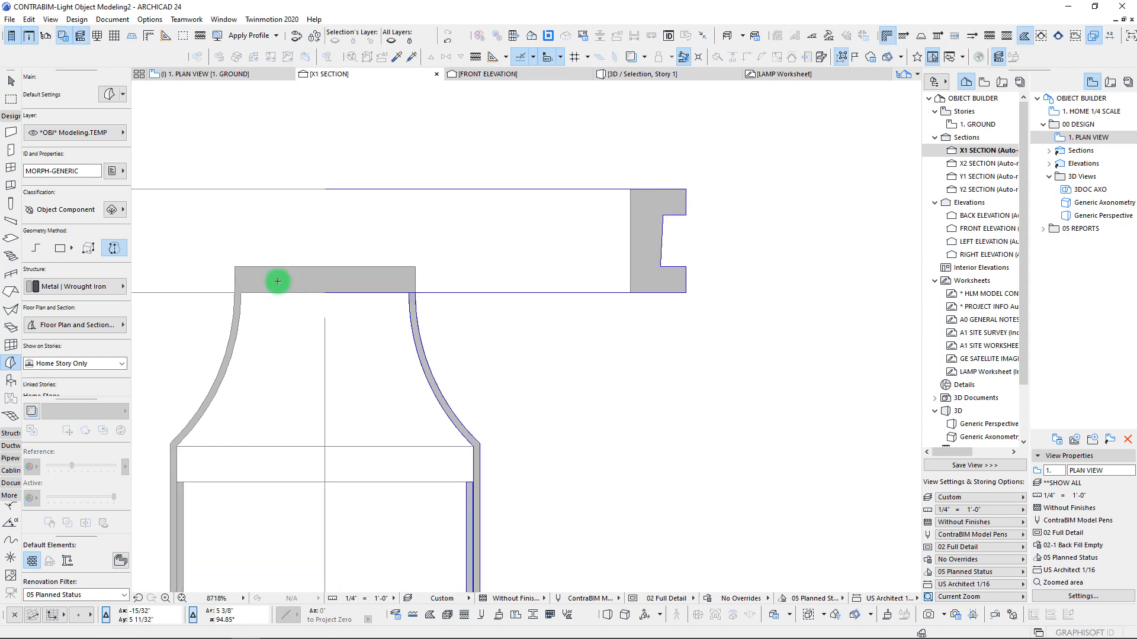
scroll(266, 282, "down", 3)
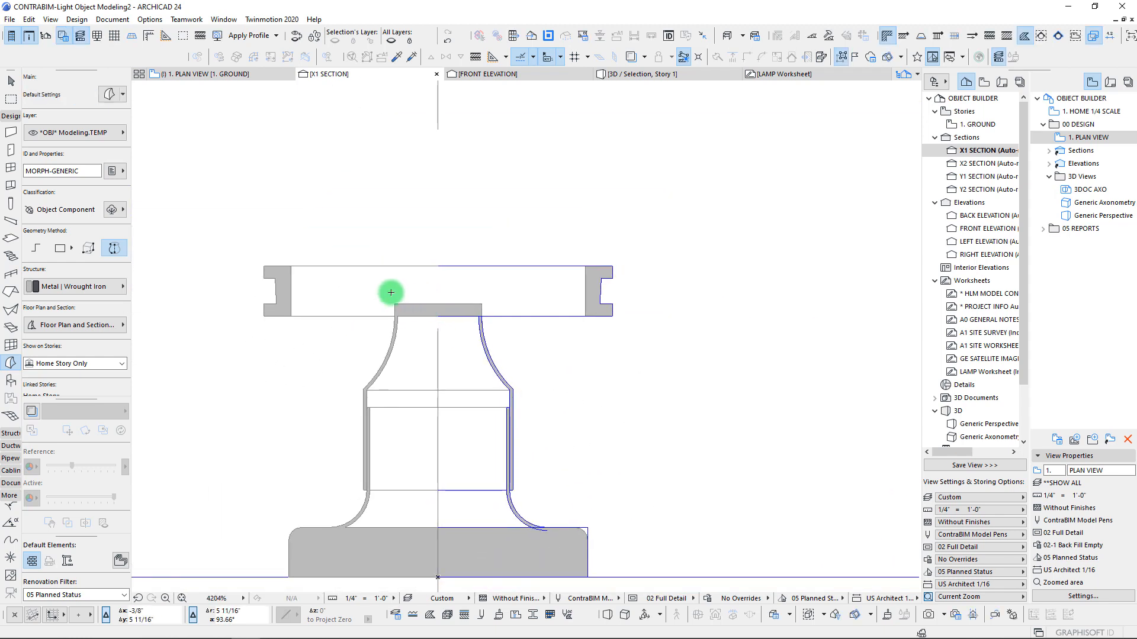
middle_click_drag(390, 306, 390, 311)
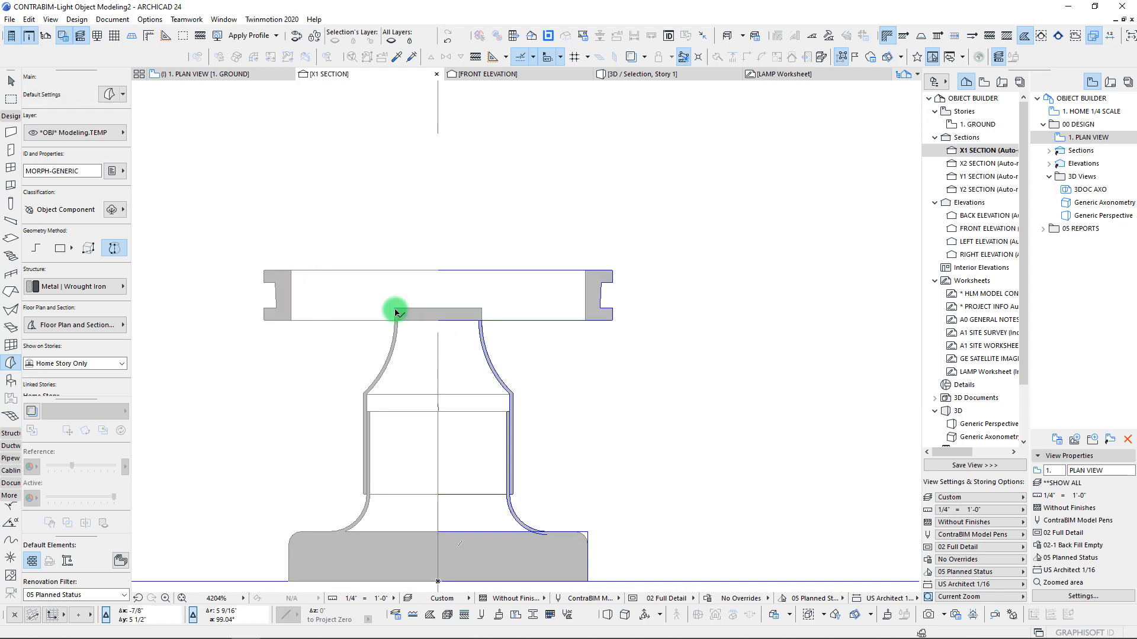
Check the Morph's default elevation settings and measure the height from the cap's top down to the ground line
scroll(71, 247, "down", 3)
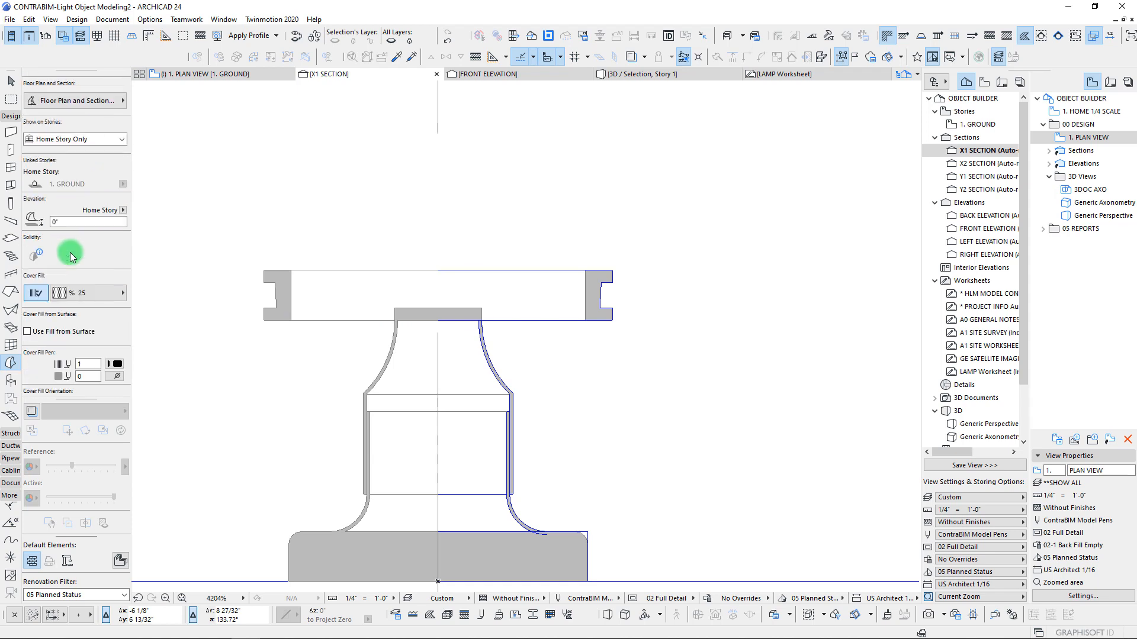
scroll(346, 299, "down", 3)
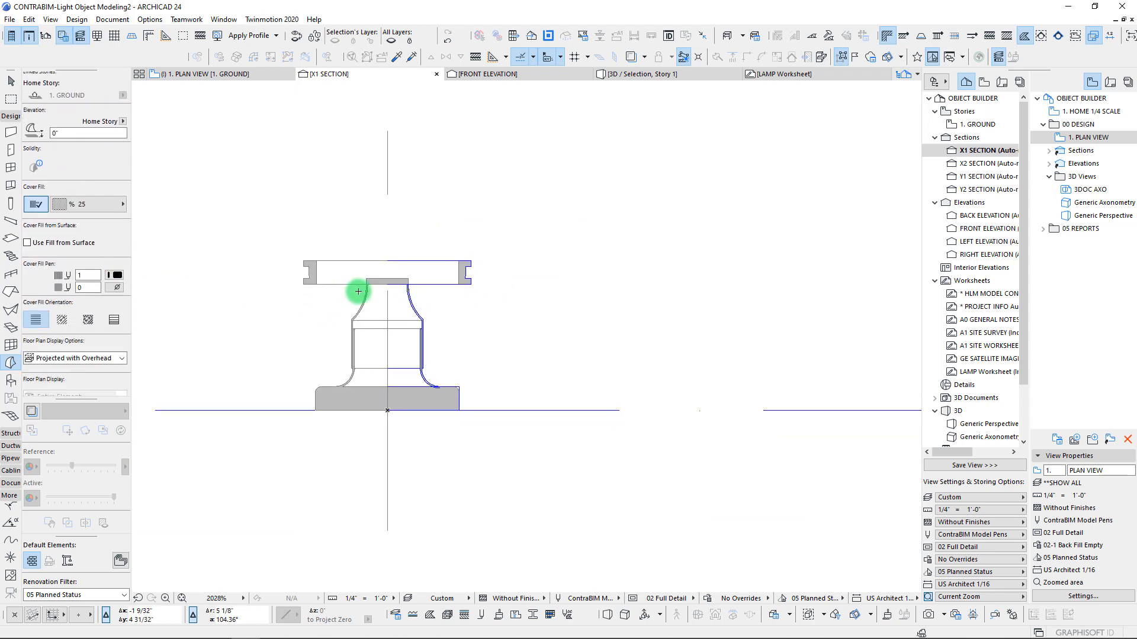
key("m")
left_click(365, 278)
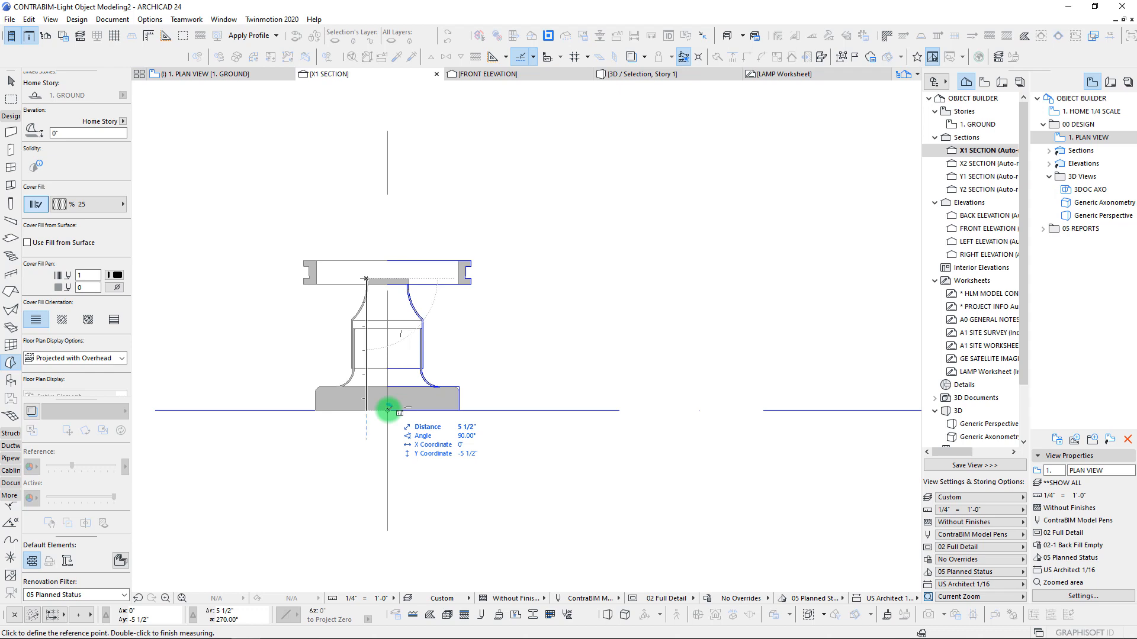
key("Escape")
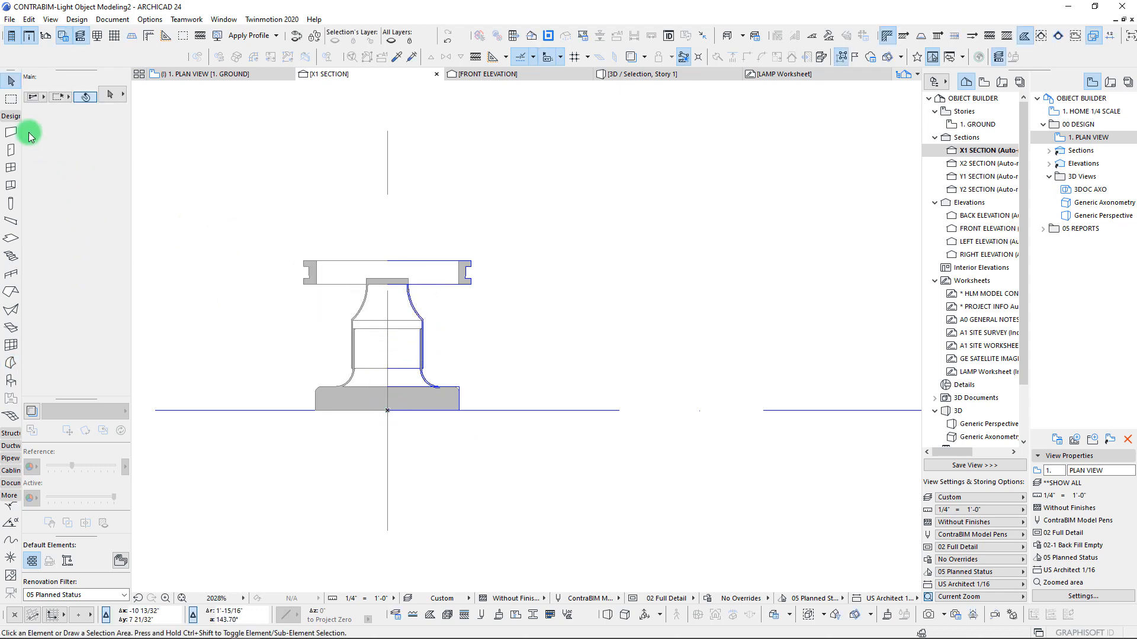
Examine the stem and cap Morphs in the ground plan and check the elevation of the Morph beneath the small circle
left_click(216, 75)
left_click(515, 345)
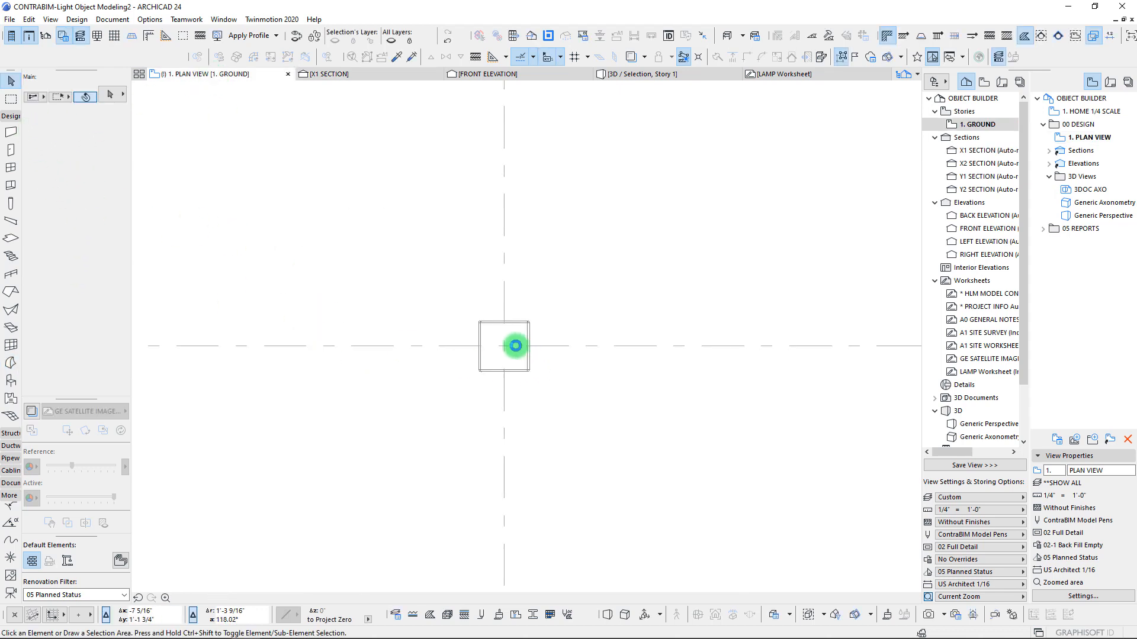
scroll(515, 345, "up", 10)
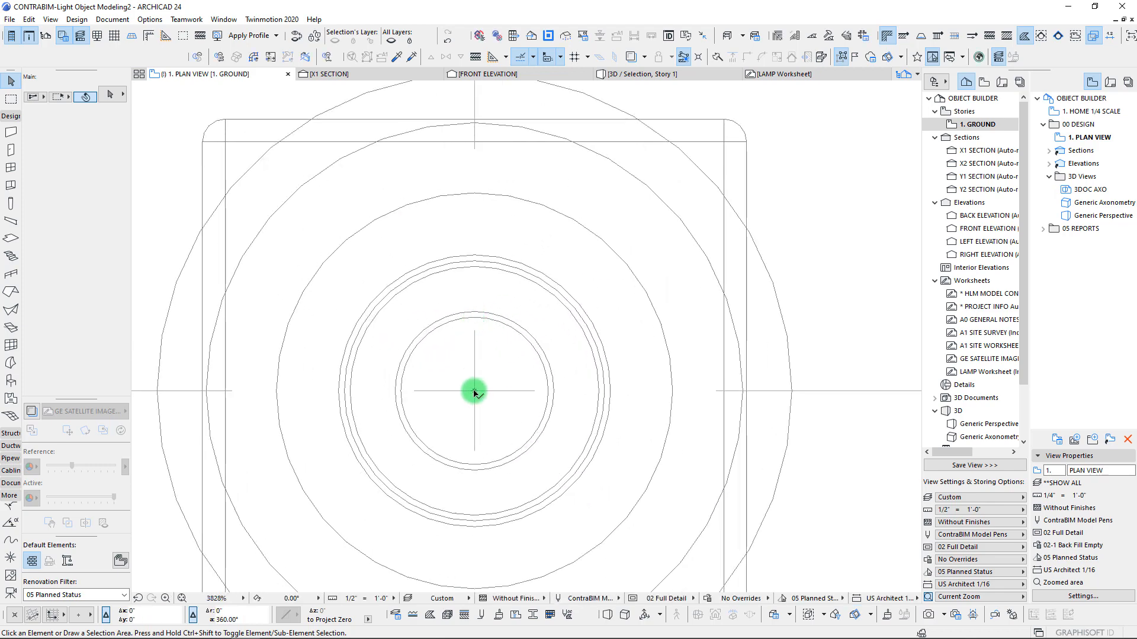
left_click(477, 259)
left_click(477, 259)
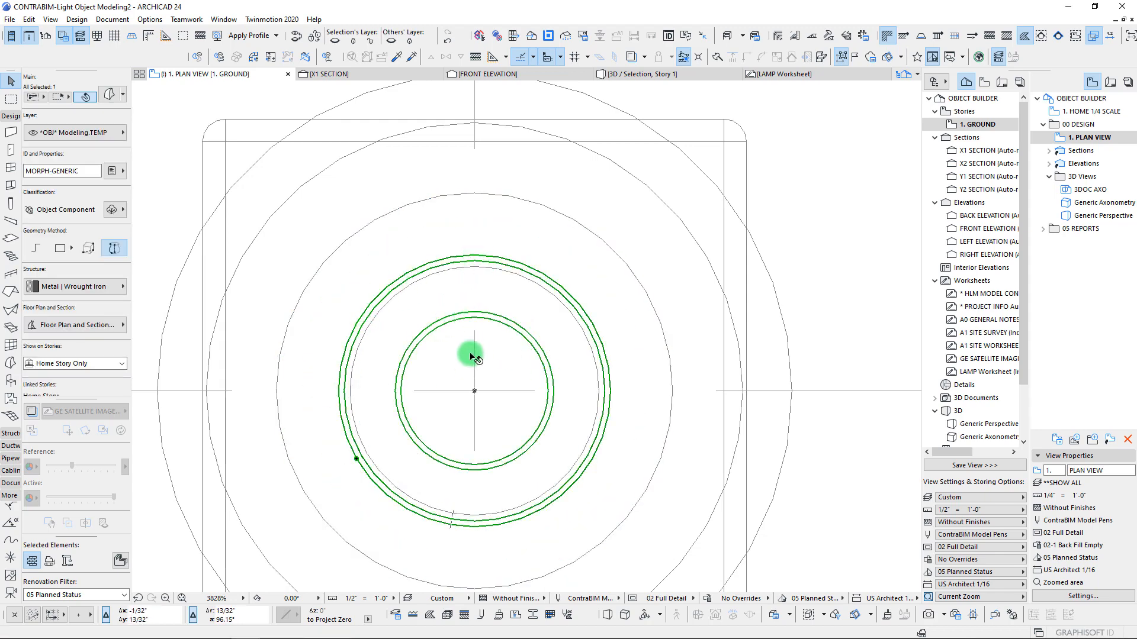
scroll(472, 357, "down", 3)
key("Escape")
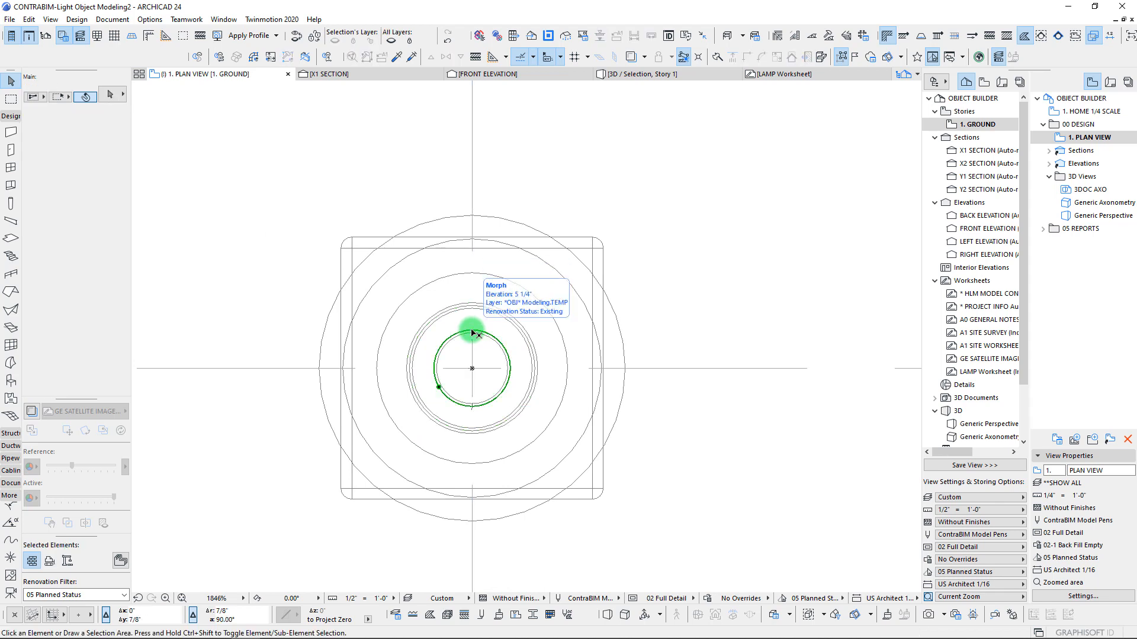
scroll(71, 347, "down", 5)
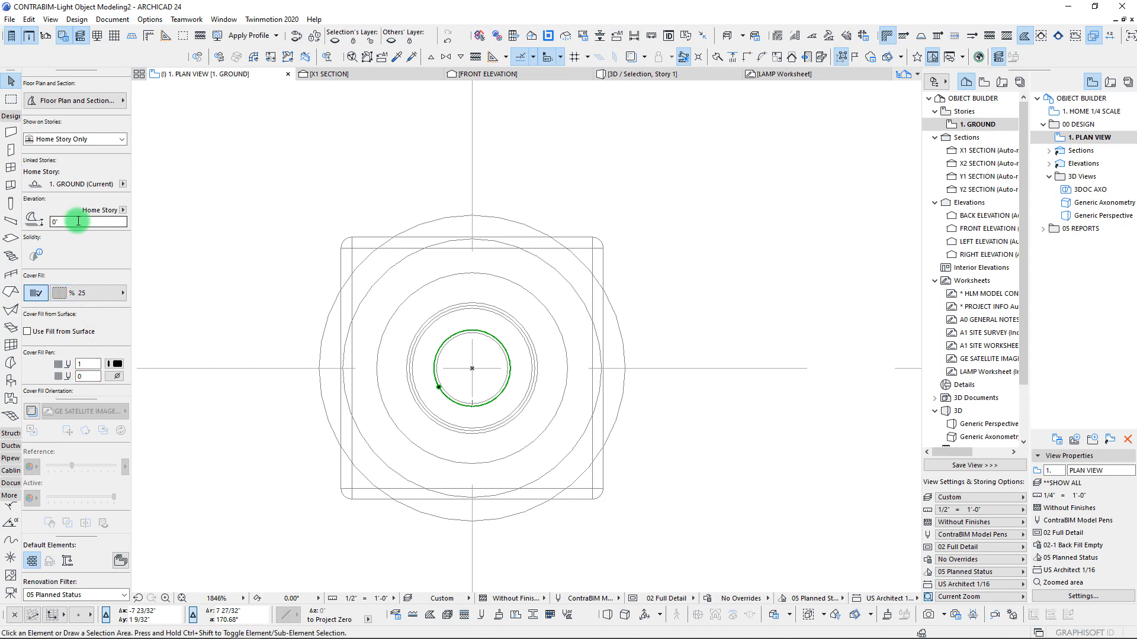
key("Escape")
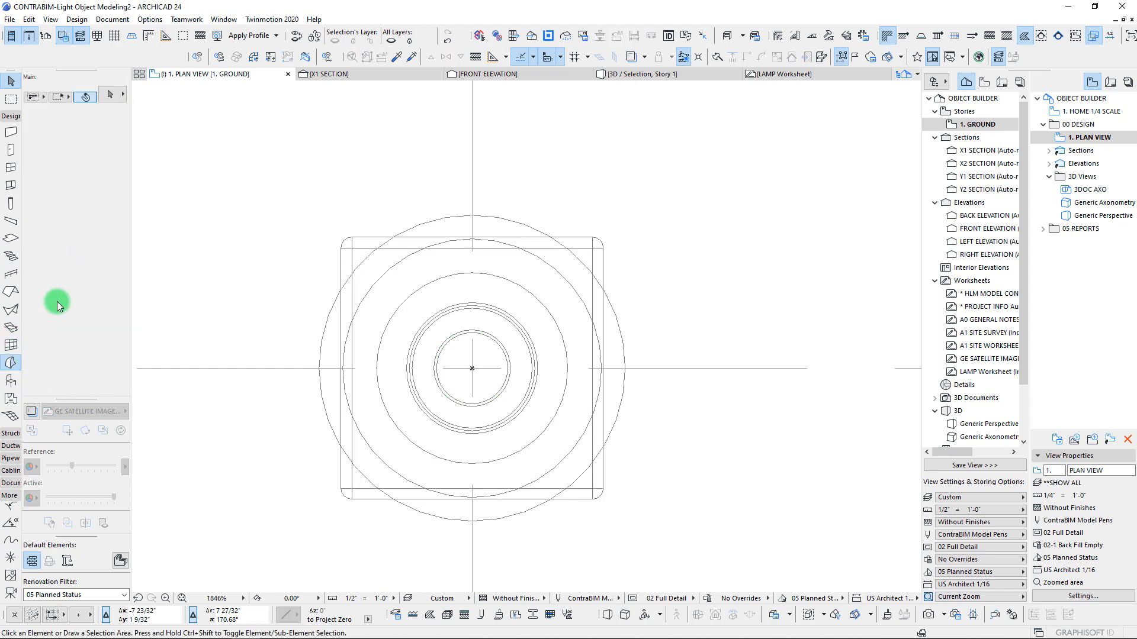
Set the Morph tool's default elevation to 5" relative to the home story
scroll(74, 285, "down", 9)
scroll(75, 217, "down", 1)
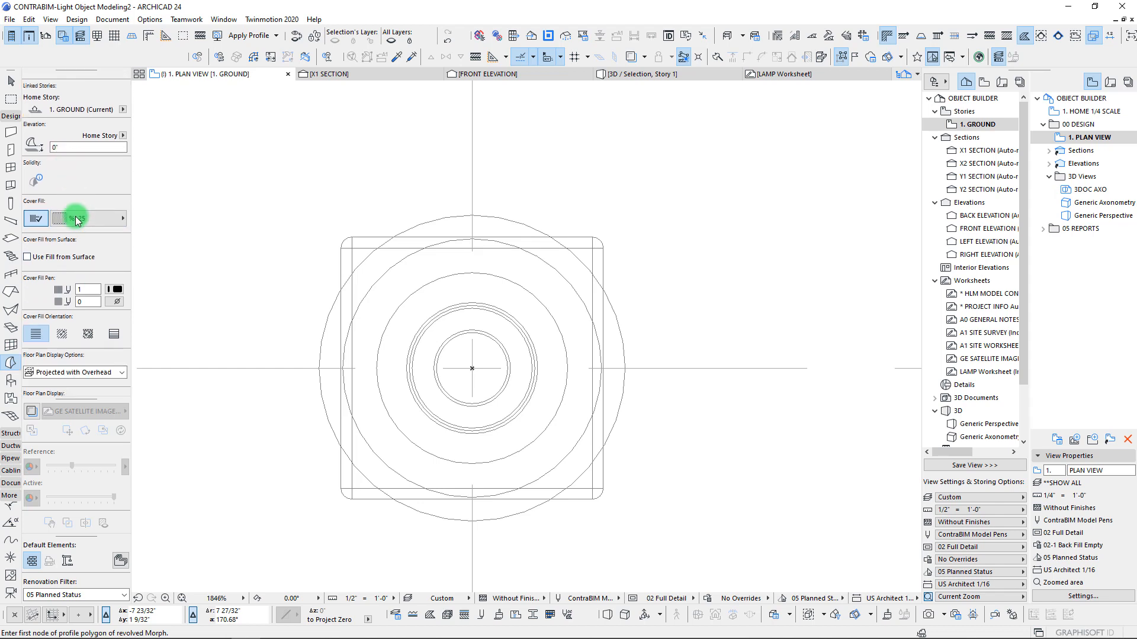
scroll(68, 230, "down", 5)
scroll(73, 253, "up", 7)
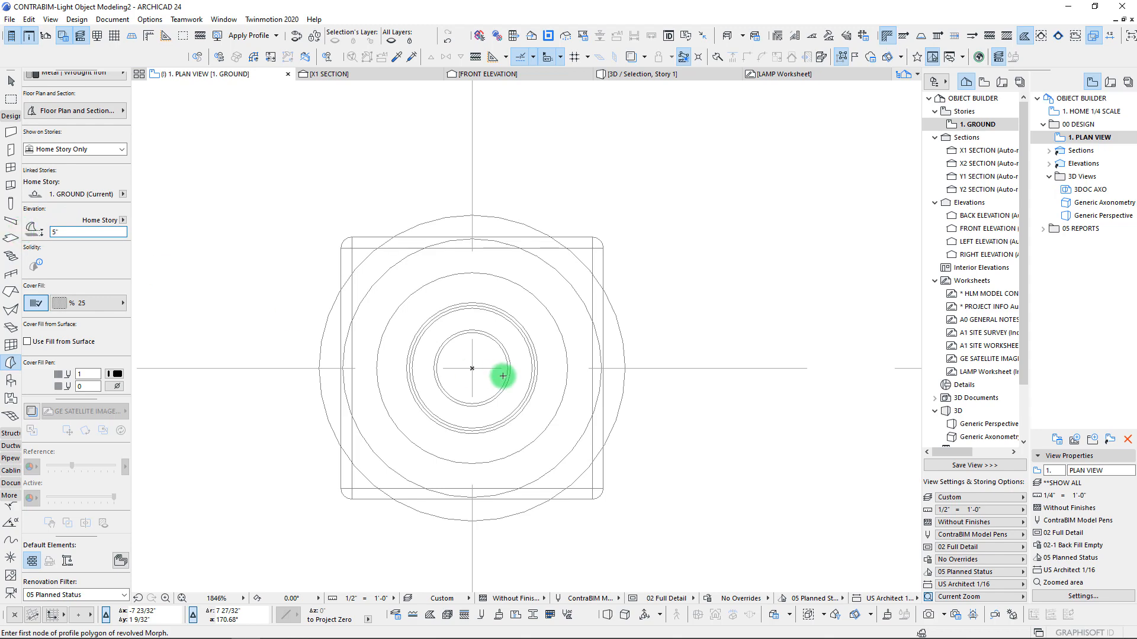
Draw a box Morph bar 5/8" wide and about 1 31/32" long from inside the cap towards the ring, extruded 1/4"
scroll(474, 352, "up", 3)
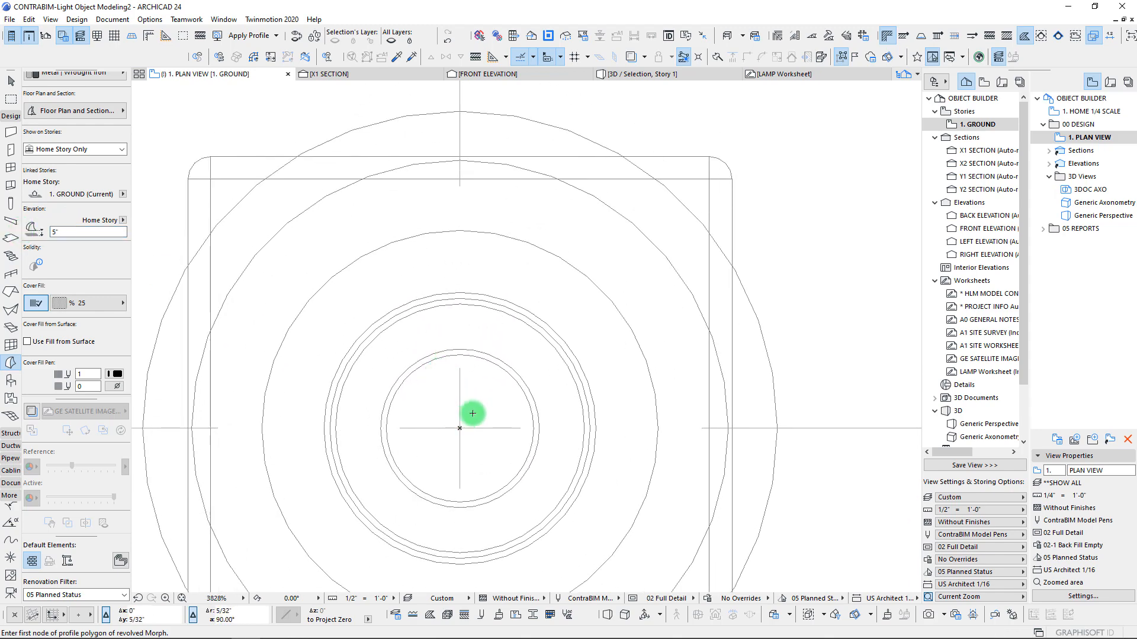
left_click(436, 374)
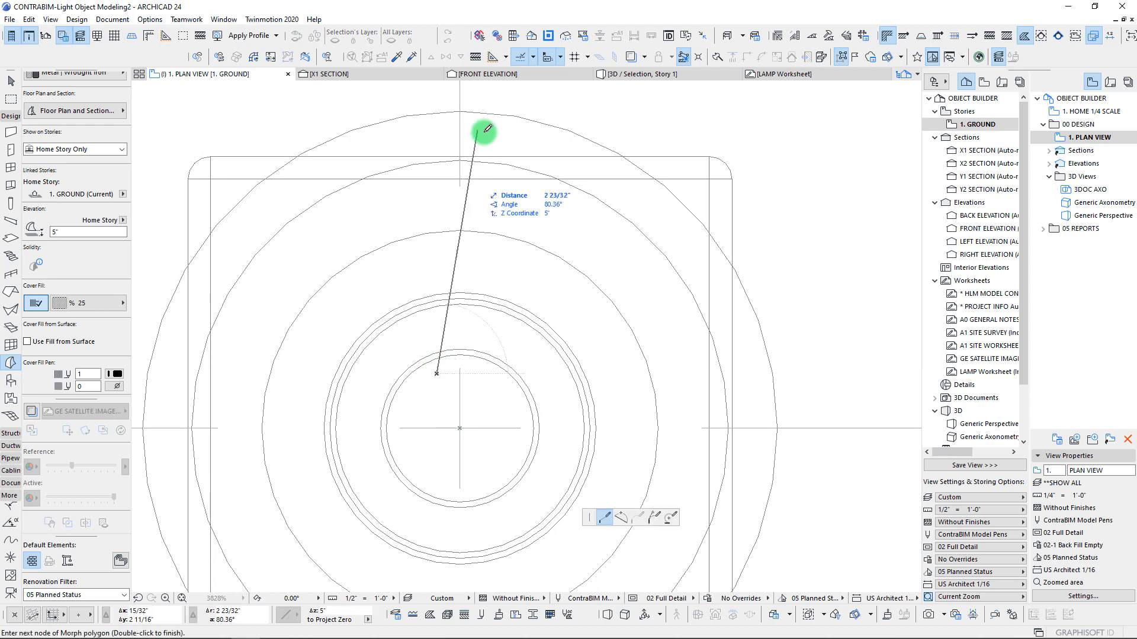
scroll(85, 194, "up", 3)
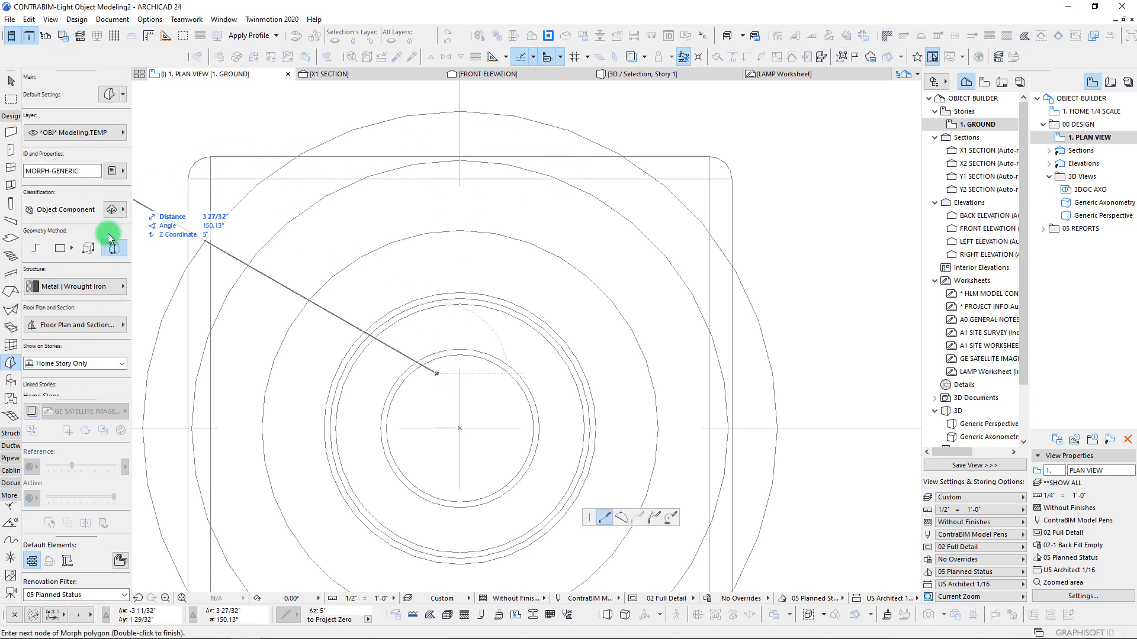
left_click(88, 248)
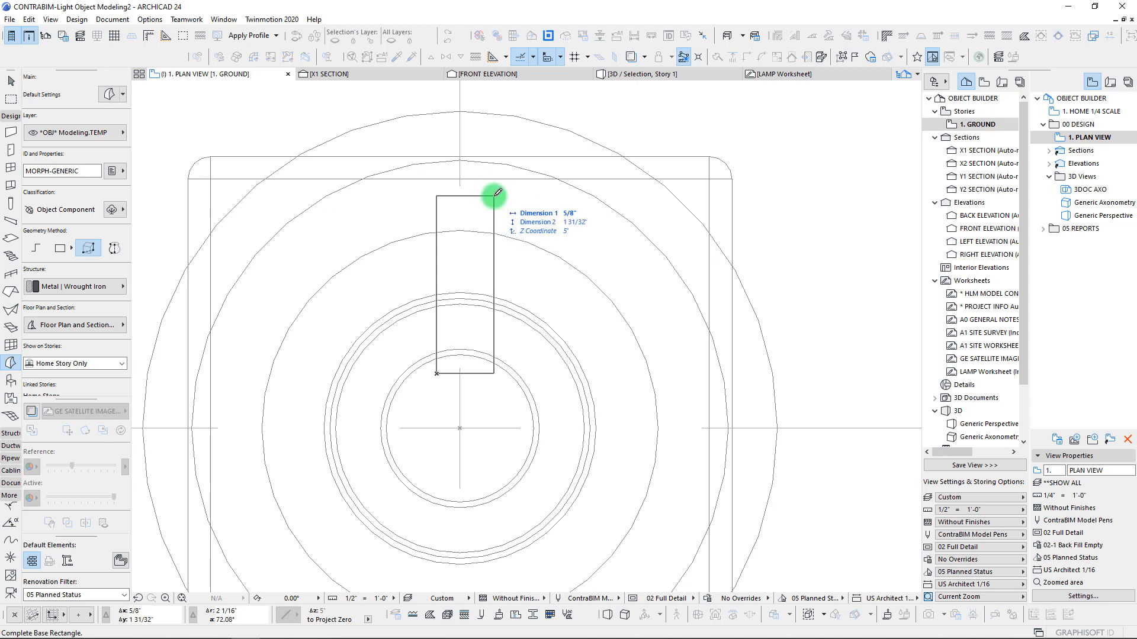
key("x")
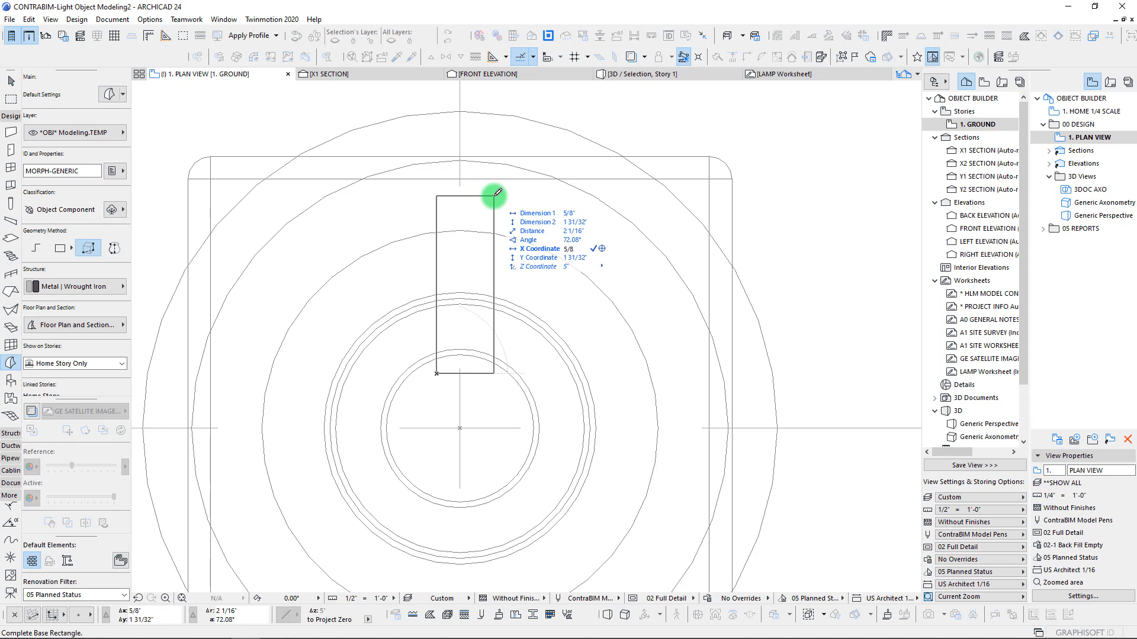
left_click(497, 192)
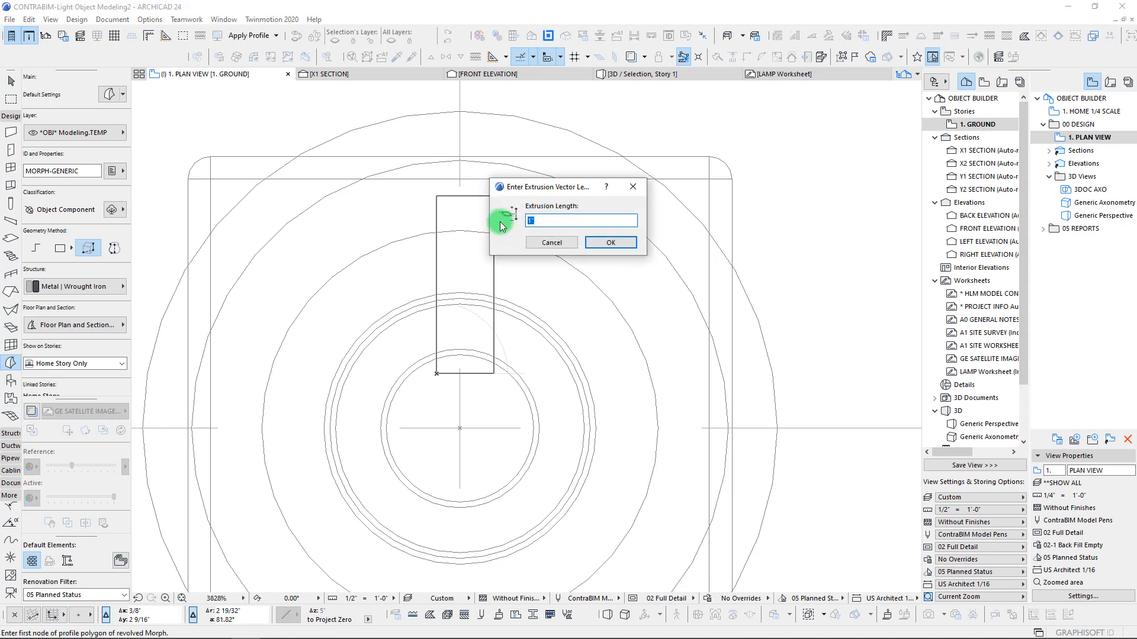
type("1/4")
key("Return")
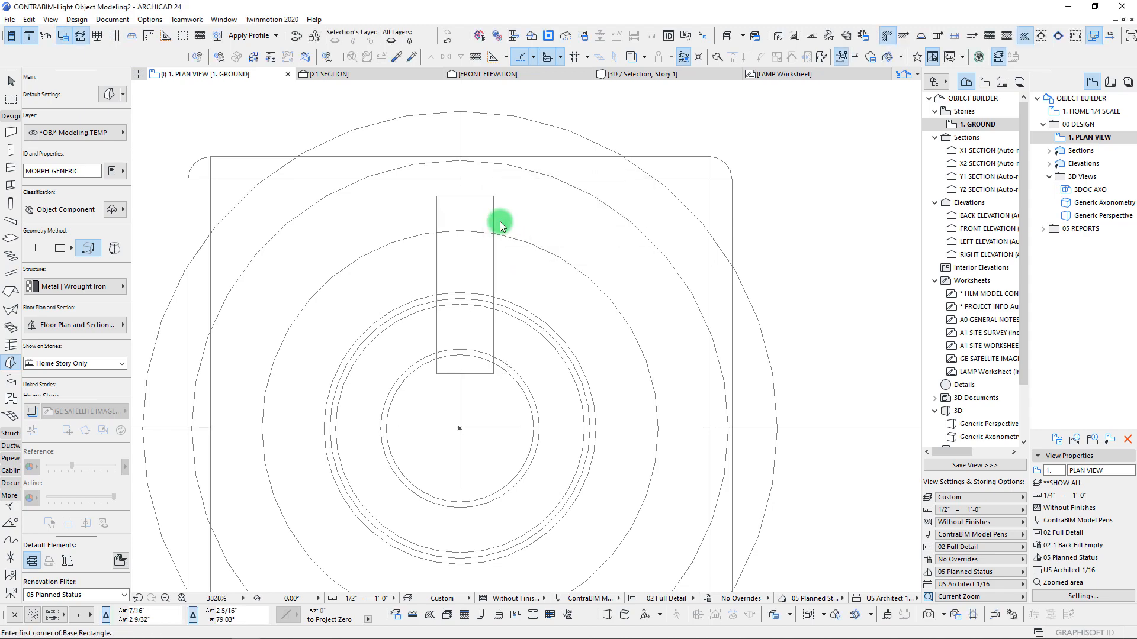
Move the bar so its outer end's midpoint meets the grooved ring's inner edge on the vertical centreline
left_click(437, 213, "shift")
left_click(460, 166)
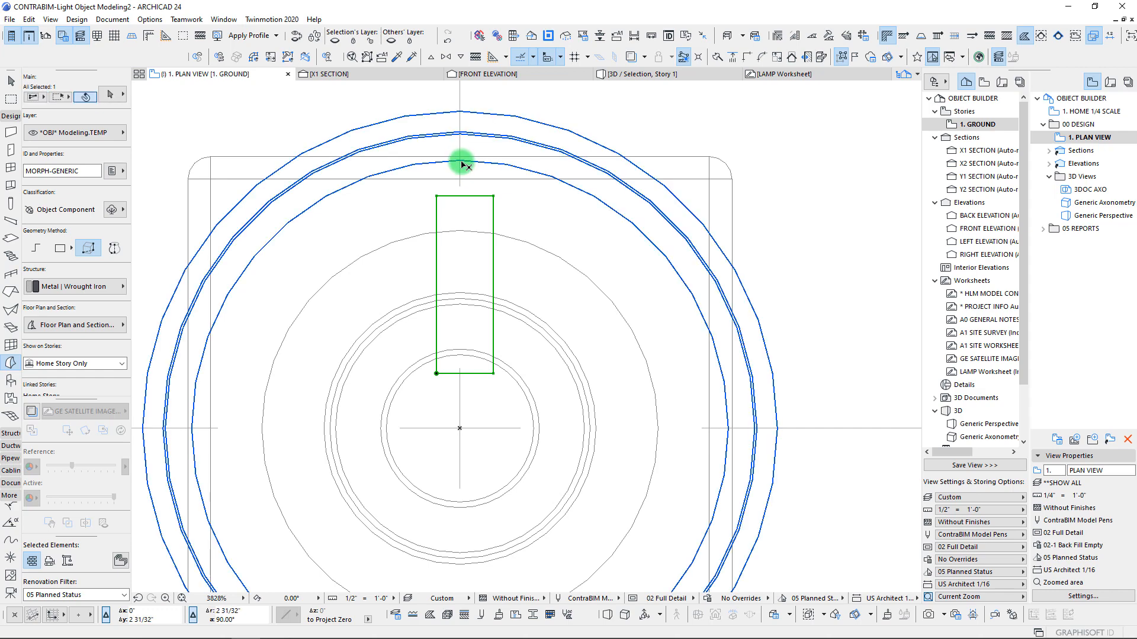
left_click(465, 196)
left_click_drag(464, 196, 459, 160)
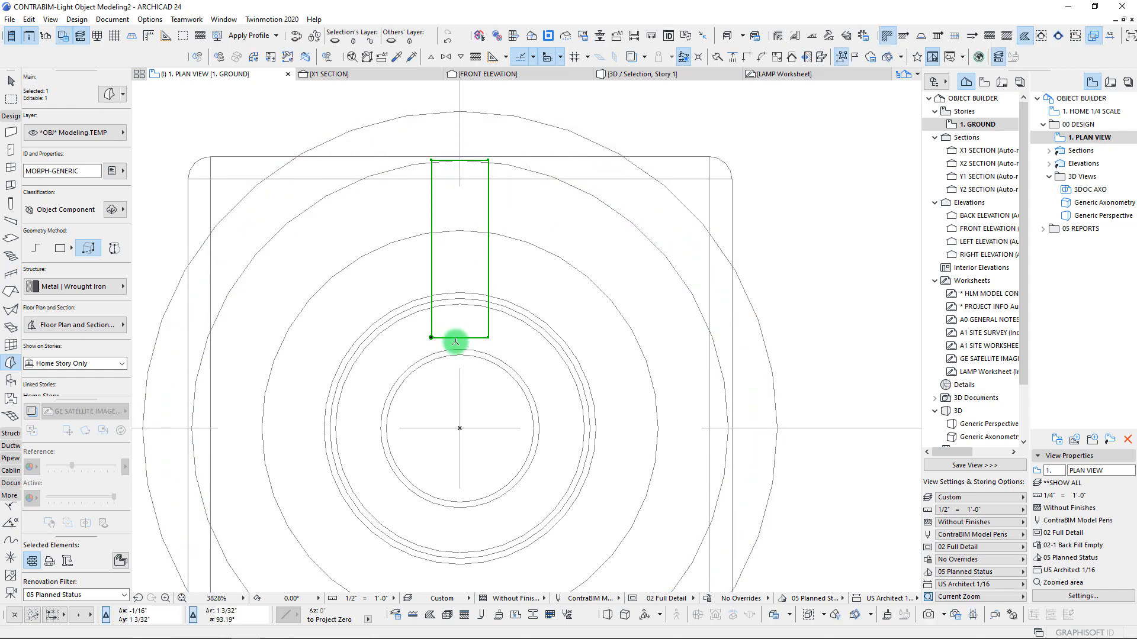
Place a marquee around the bar and the lamp's central part and show the enclosed area in 3D
scroll(408, 283, "down", 3)
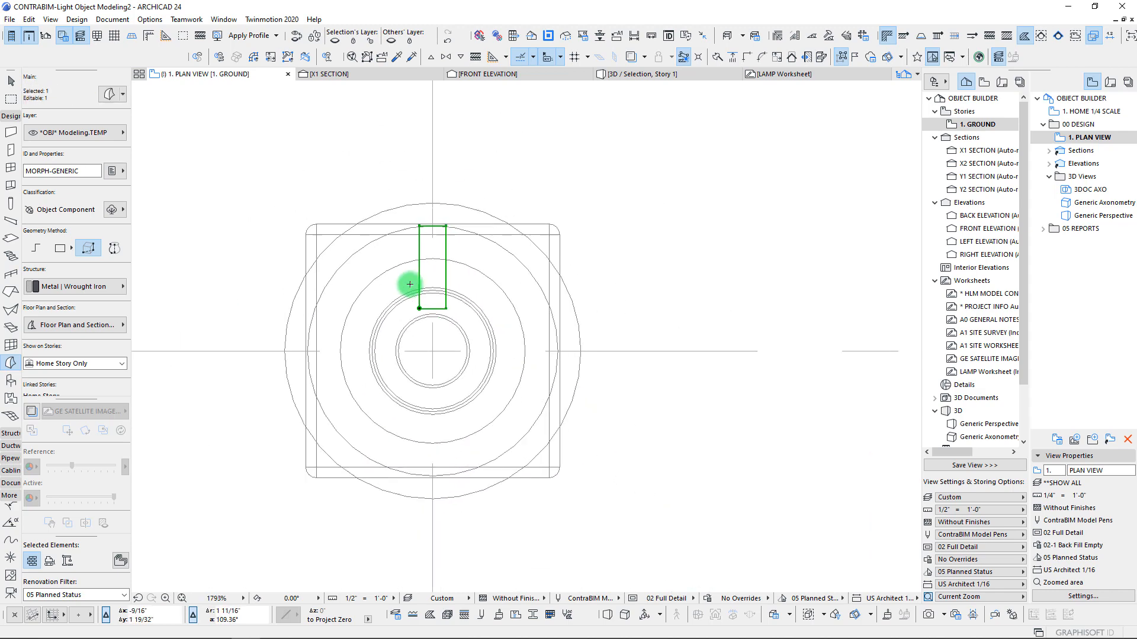
scroll(410, 284, "down", 1)
left_click(236, 173)
left_click(10, 98)
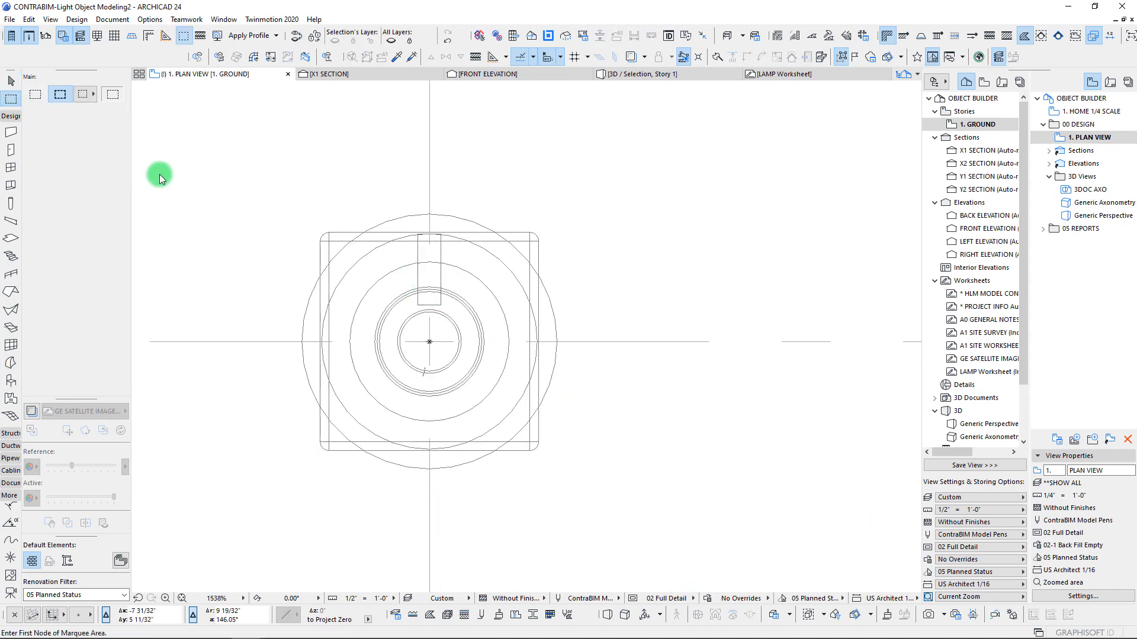
left_click(365, 187)
left_click(515, 406)
key("F5")
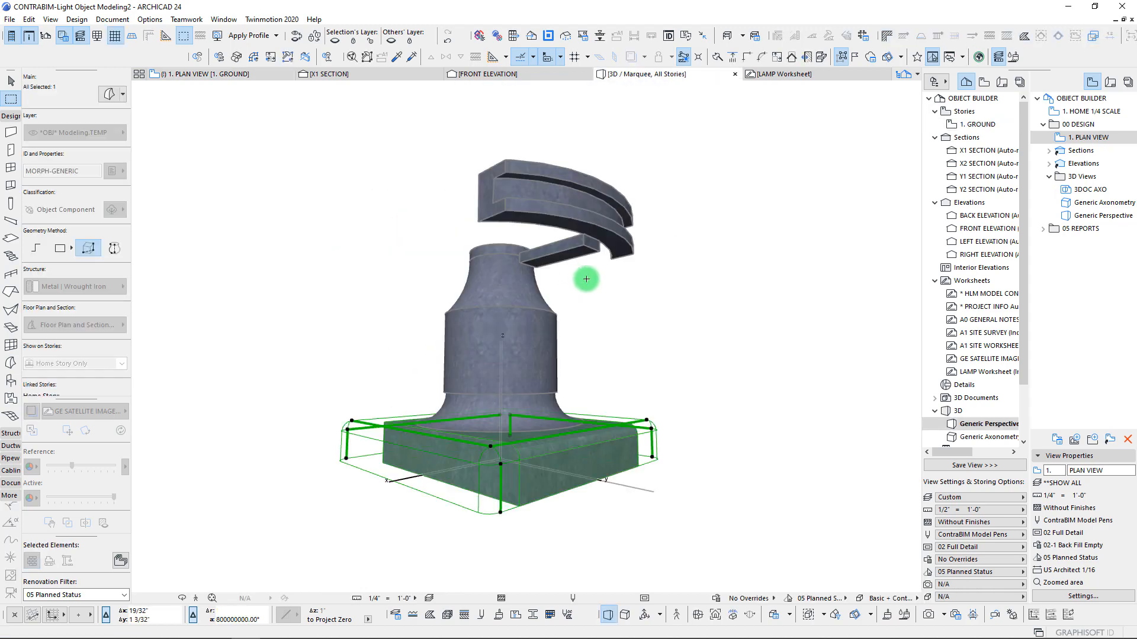
Raise the bar vertically until its top is level with the cap's top
scroll(589, 358, "up", 10)
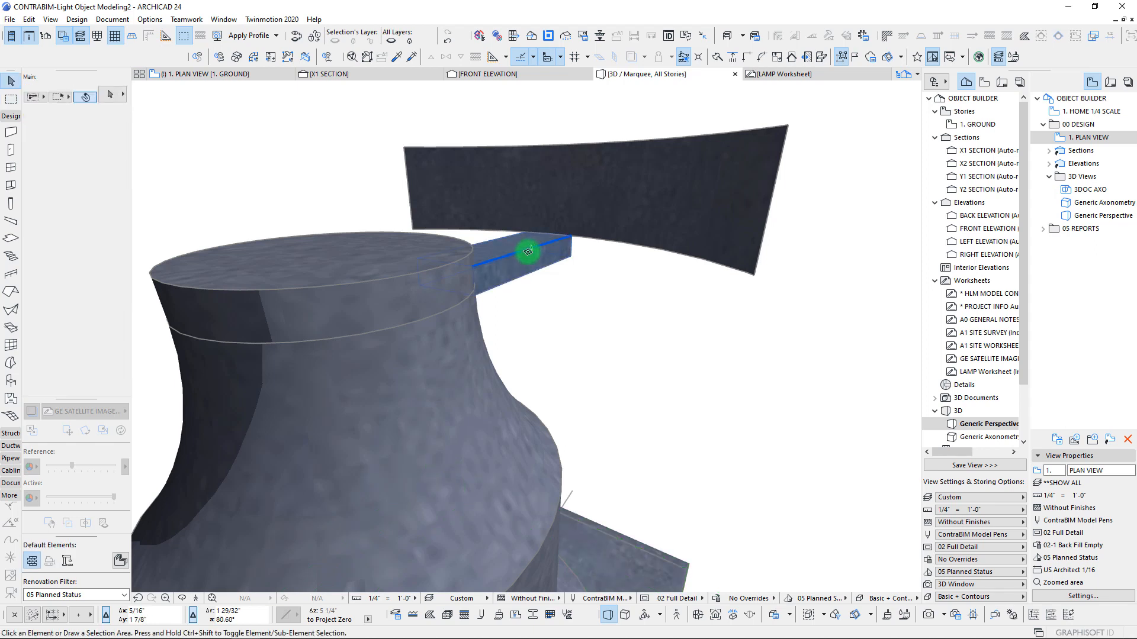
left_click(482, 275)
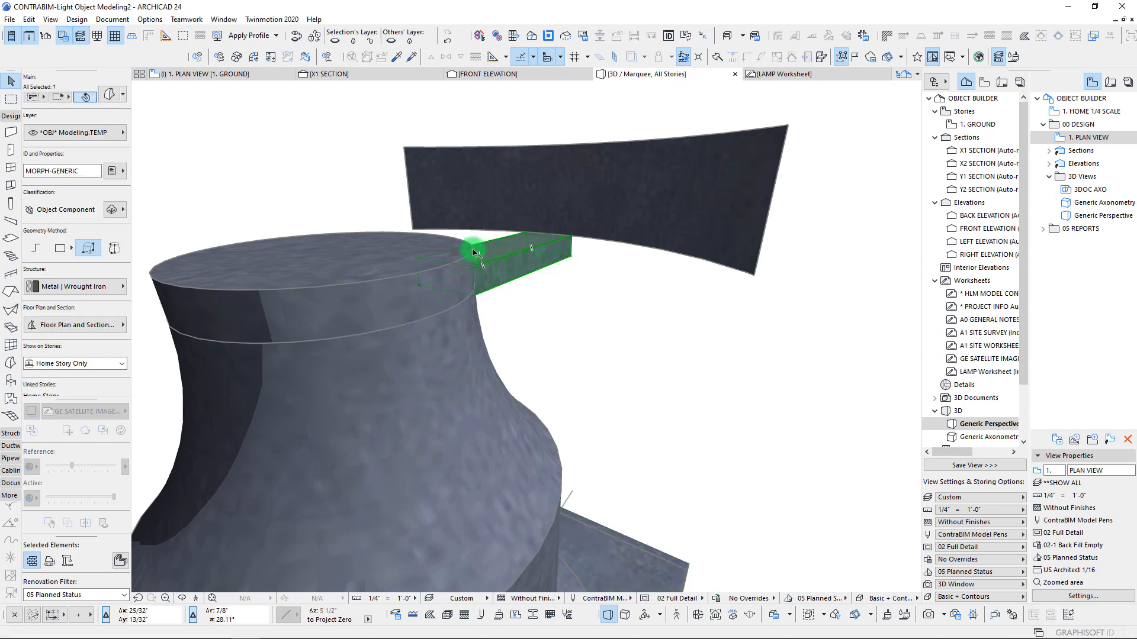
left_click(473, 251)
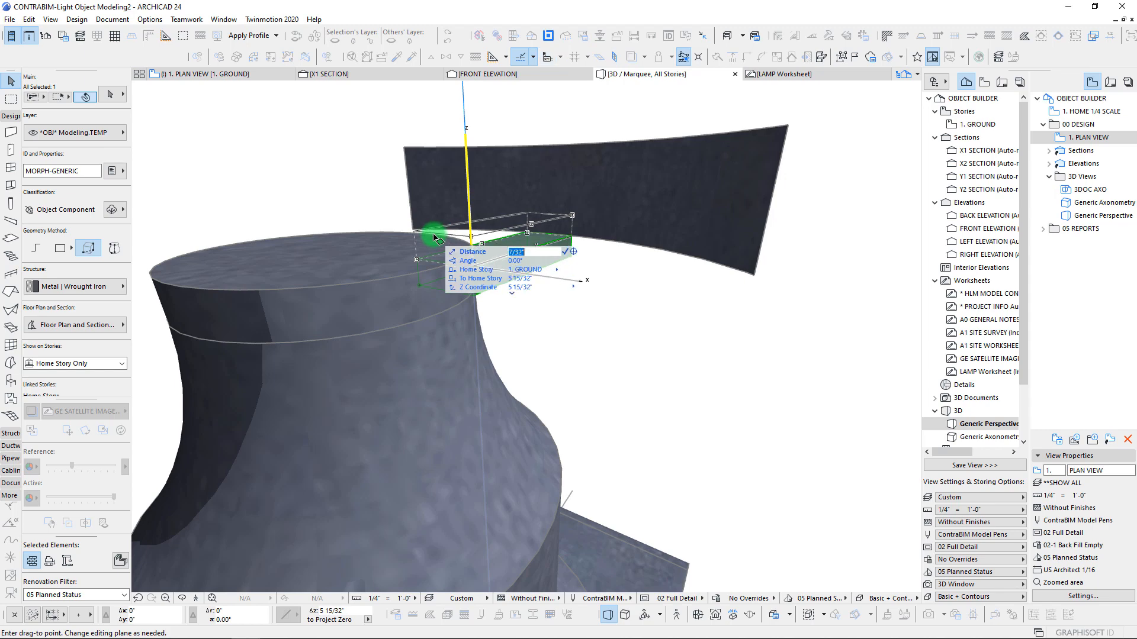
key("Return")
middle_click_drag(434, 237, 477, 253, "shift")
scroll(472, 251, "up", 5)
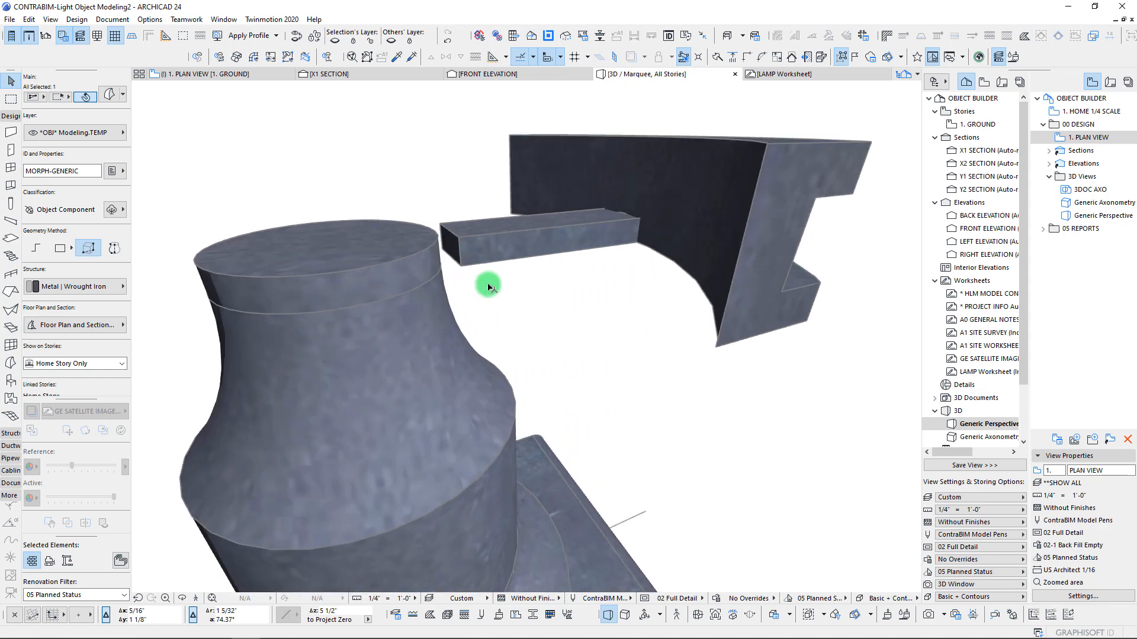
scroll(446, 249, "down", 3)
left_click(486, 259)
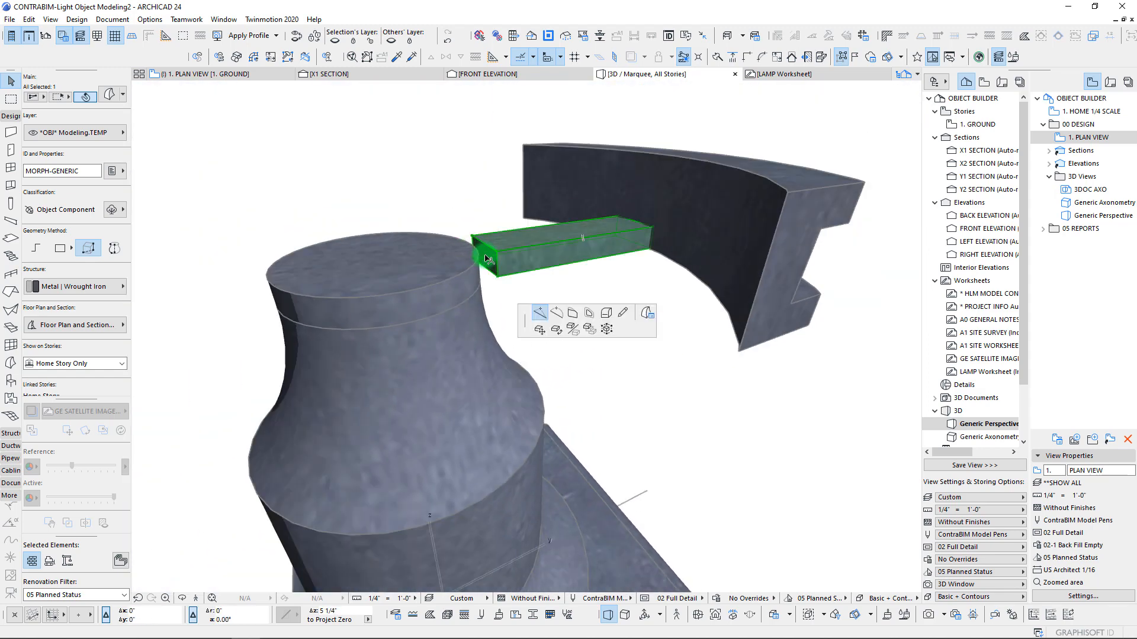
left_click(668, 533)
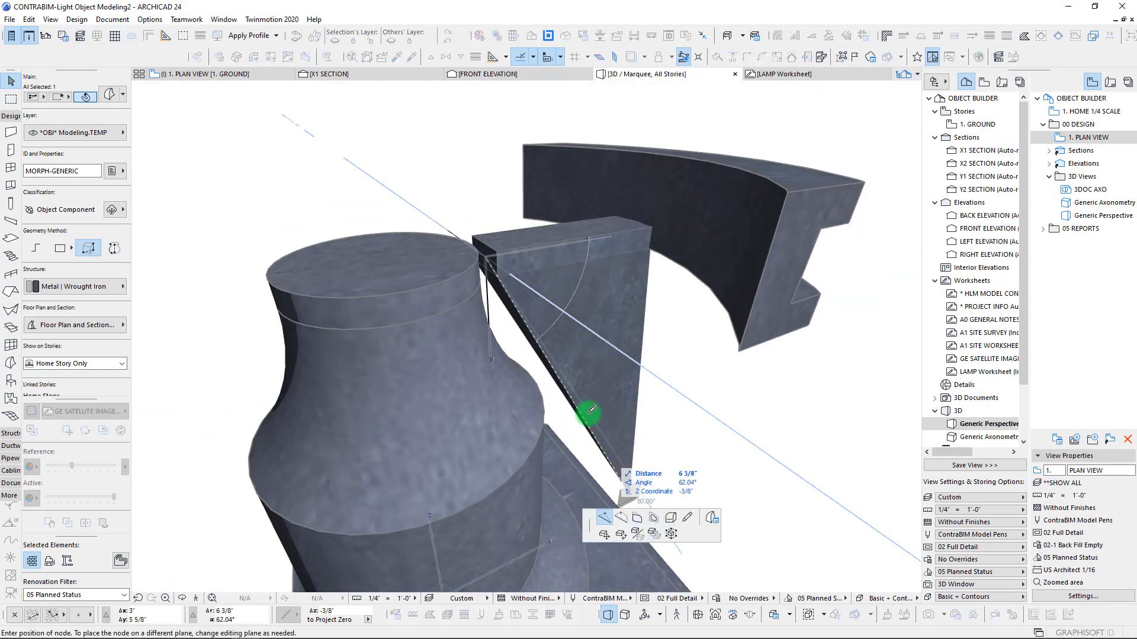
scroll(479, 251, "up", 5)
scroll(482, 246, "down", 3)
key("Escape")
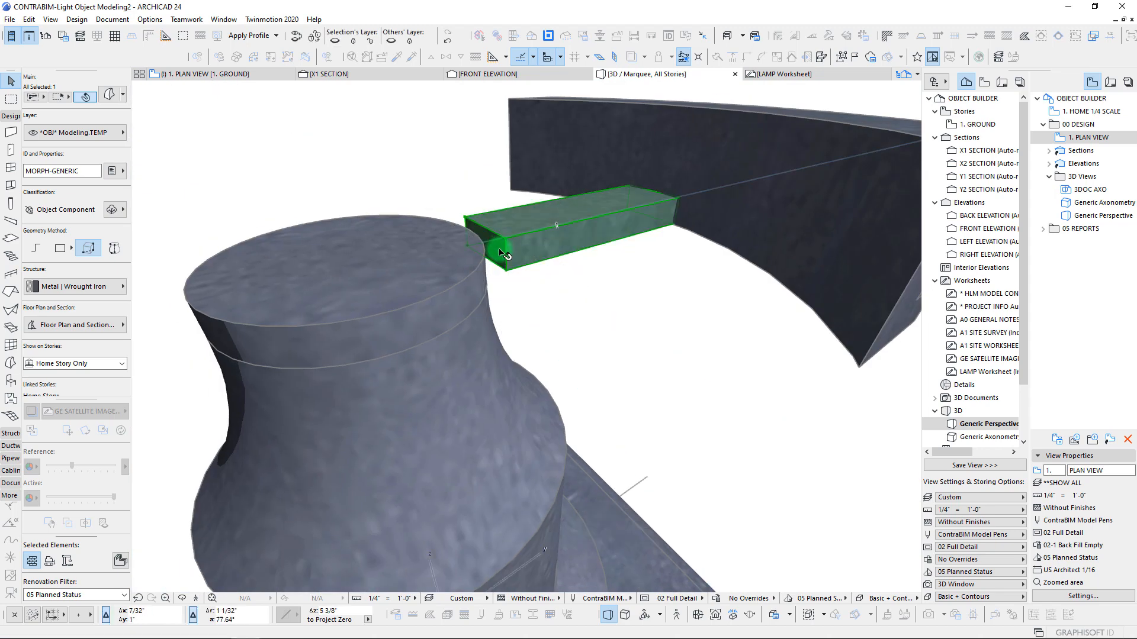
Push the bar's inner end face inward so the bar runs into the round cap, and check it from above
left_click(500, 252)
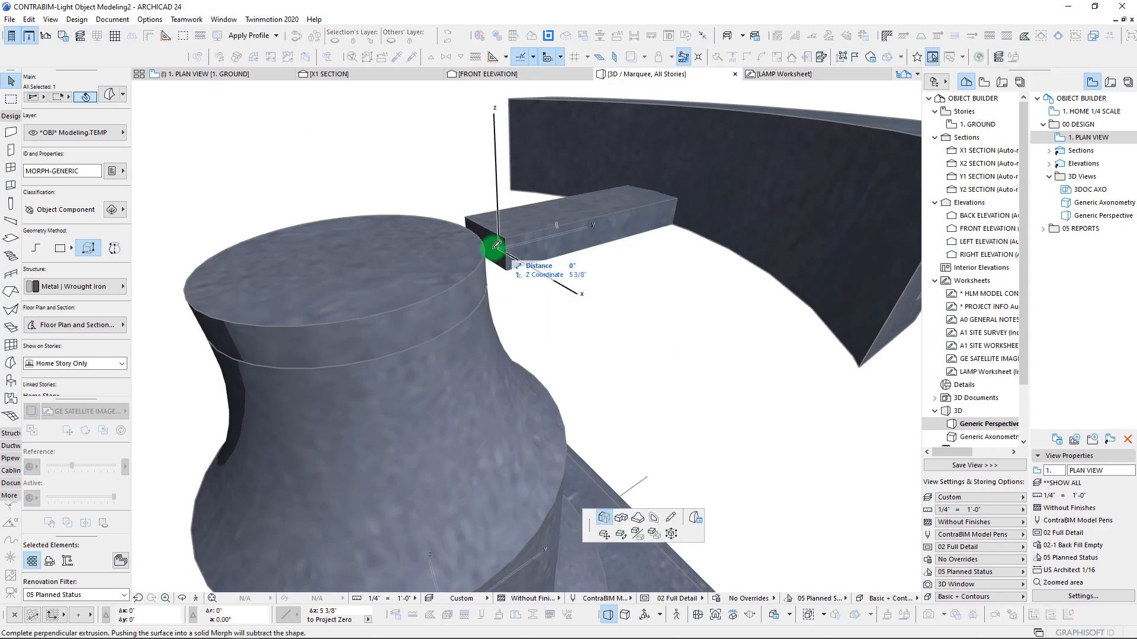
left_click(447, 254)
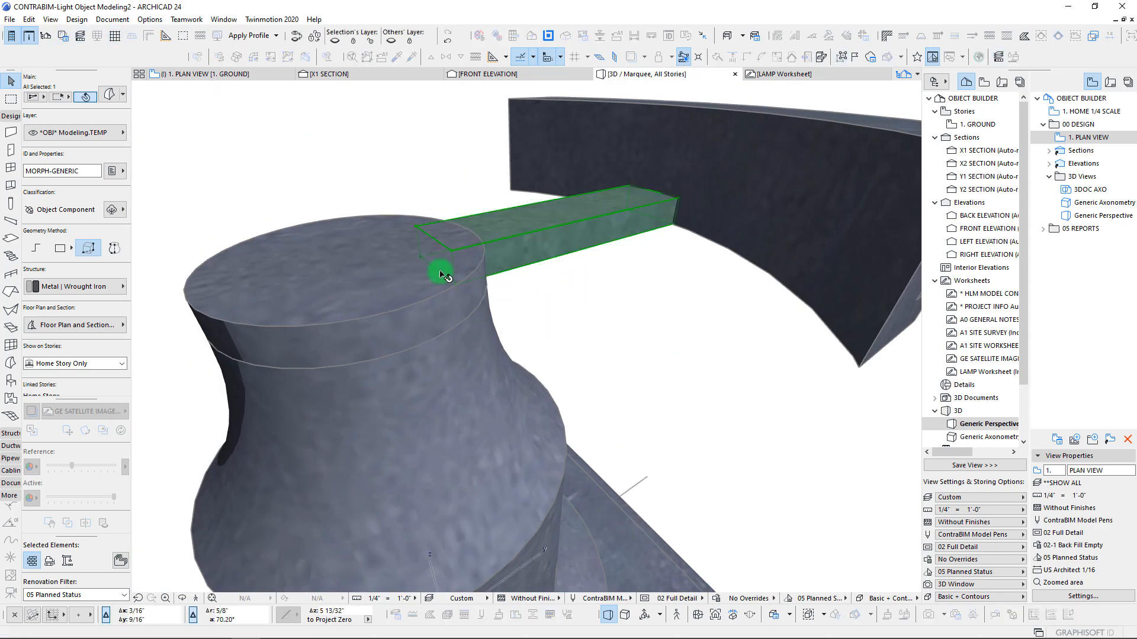
middle_click_drag(294, 267, 518, 385, "shift")
scroll(570, 404, "down", 4)
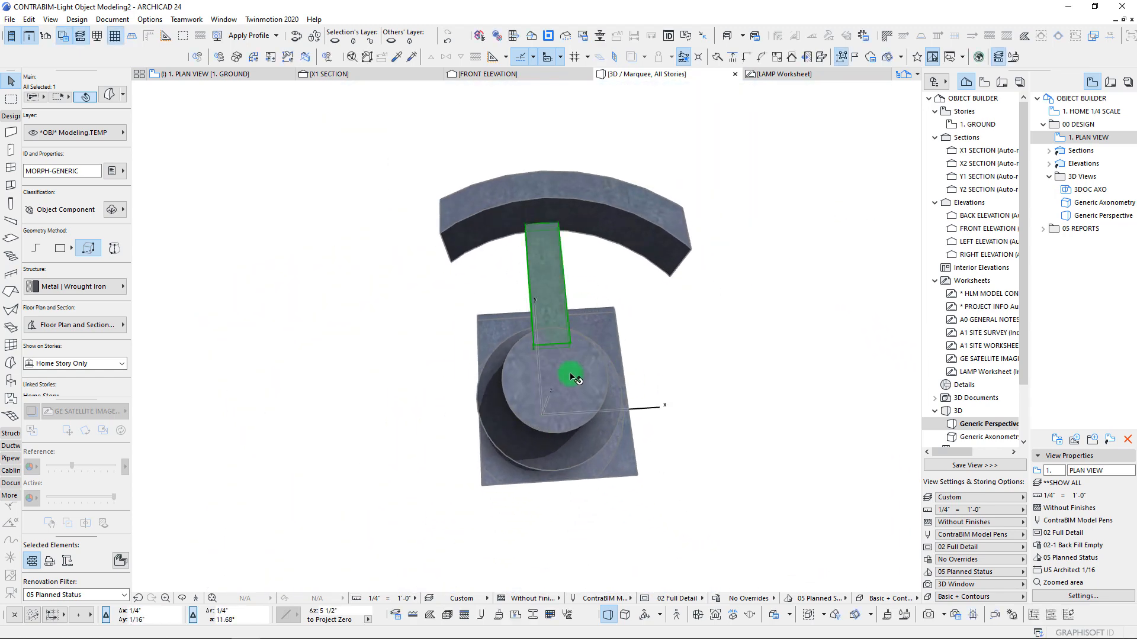
In plan, multiply the bar by rotation around the stem's centre, distributed over a full circle to make three evenly spaced bars
key("F2")
left_click(426, 294)
scroll(429, 303, "up", 3)
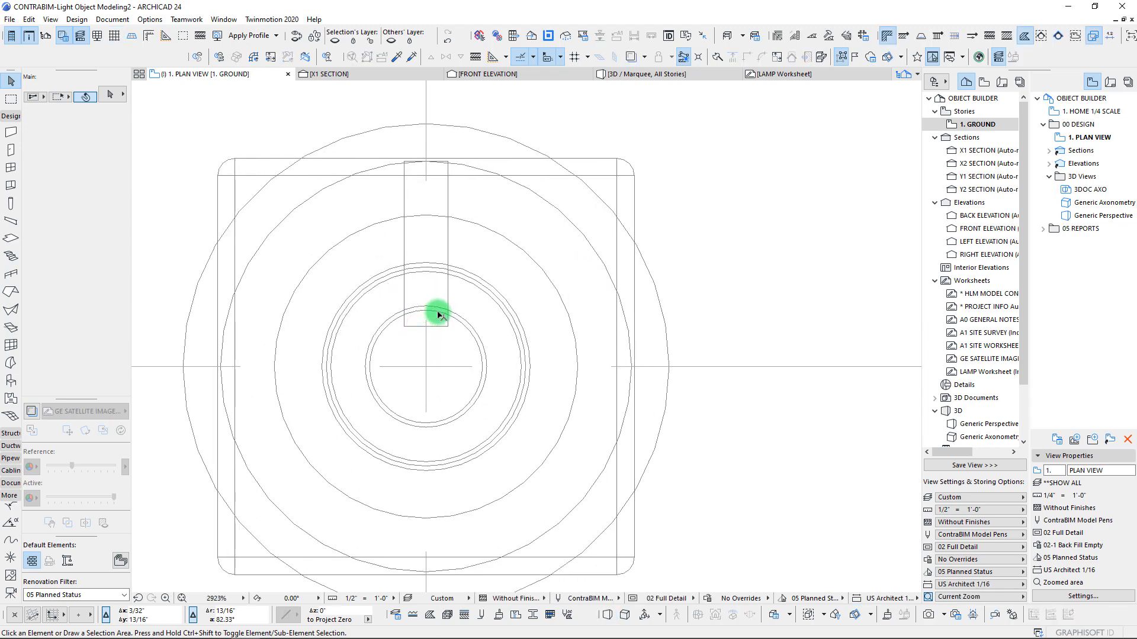
scroll(435, 305, "down", 1)
left_click(448, 299)
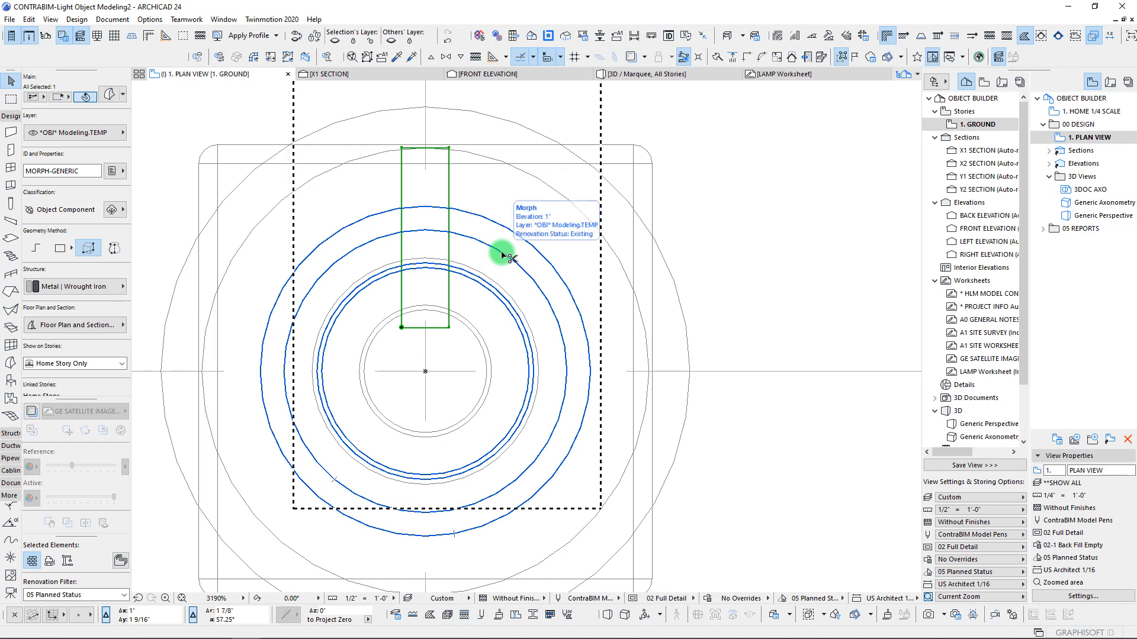
key("ctrl+u")
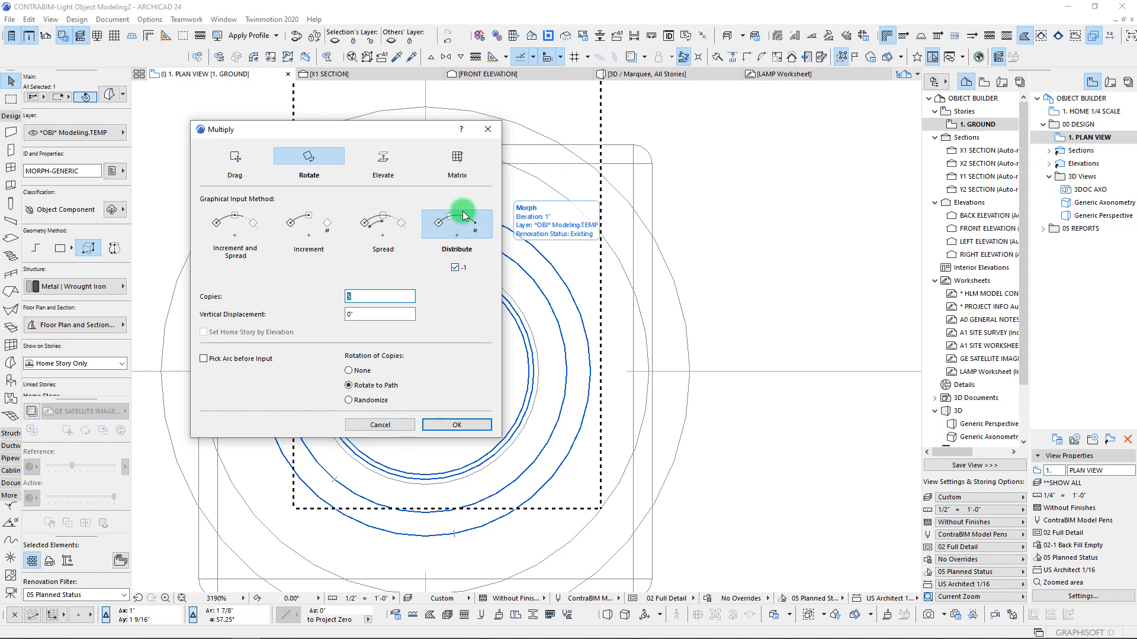
double_click(367, 298)
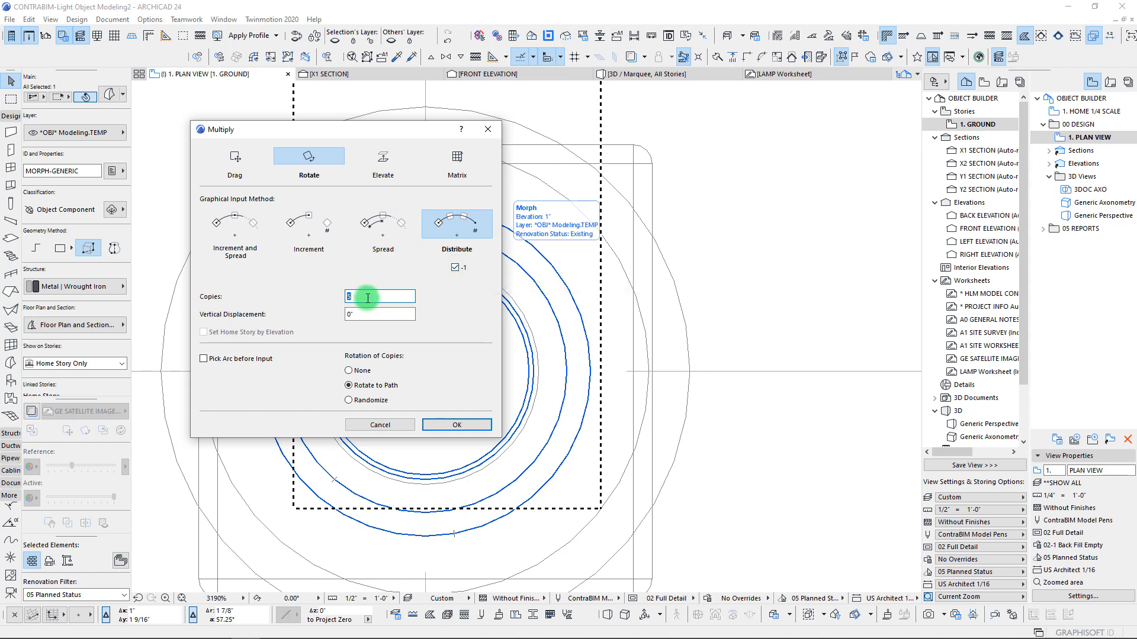
left_click(456, 425)
left_click(426, 371)
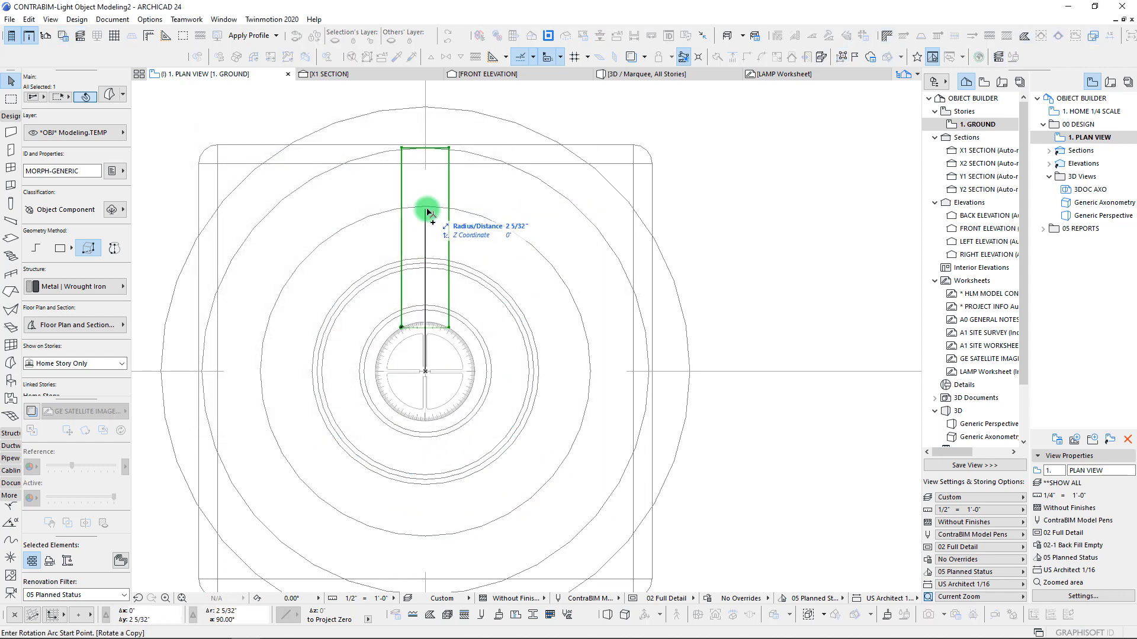
left_click(425, 179)
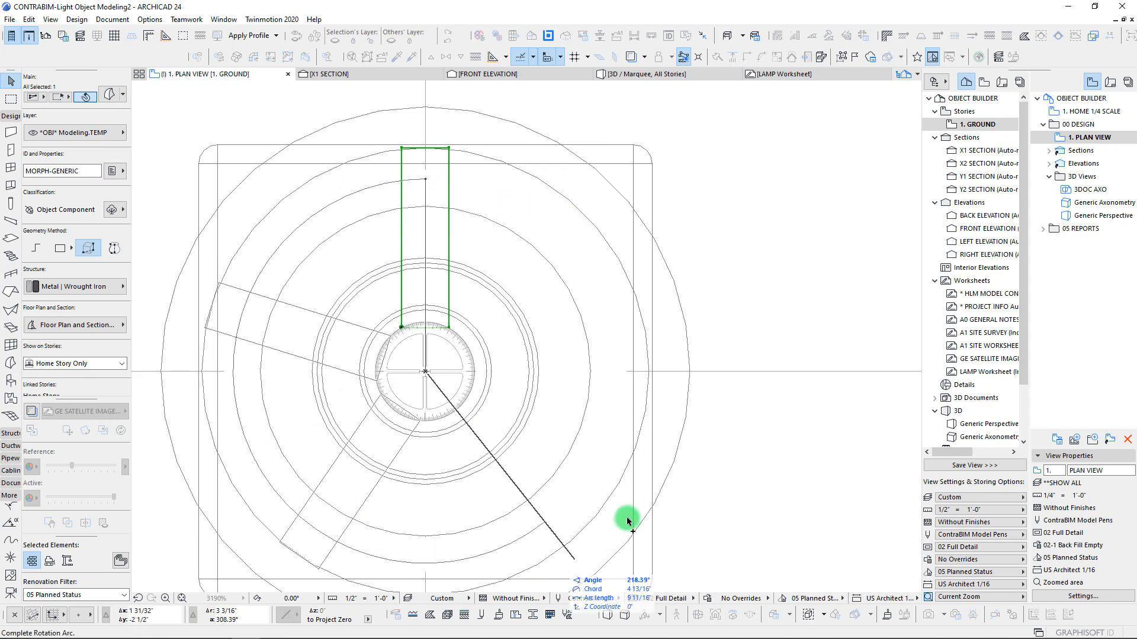
left_click(426, 222)
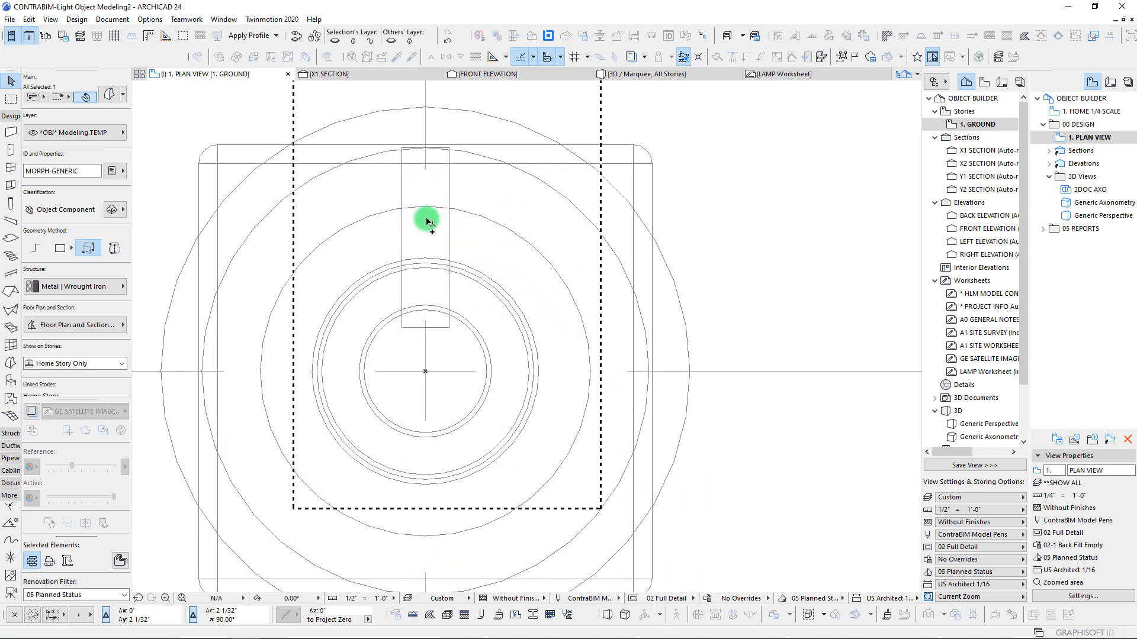
Merge the three radial bars and the round cap into one Morph with a Boolean union
left_click(451, 312, "shift")
right_click(452, 312)
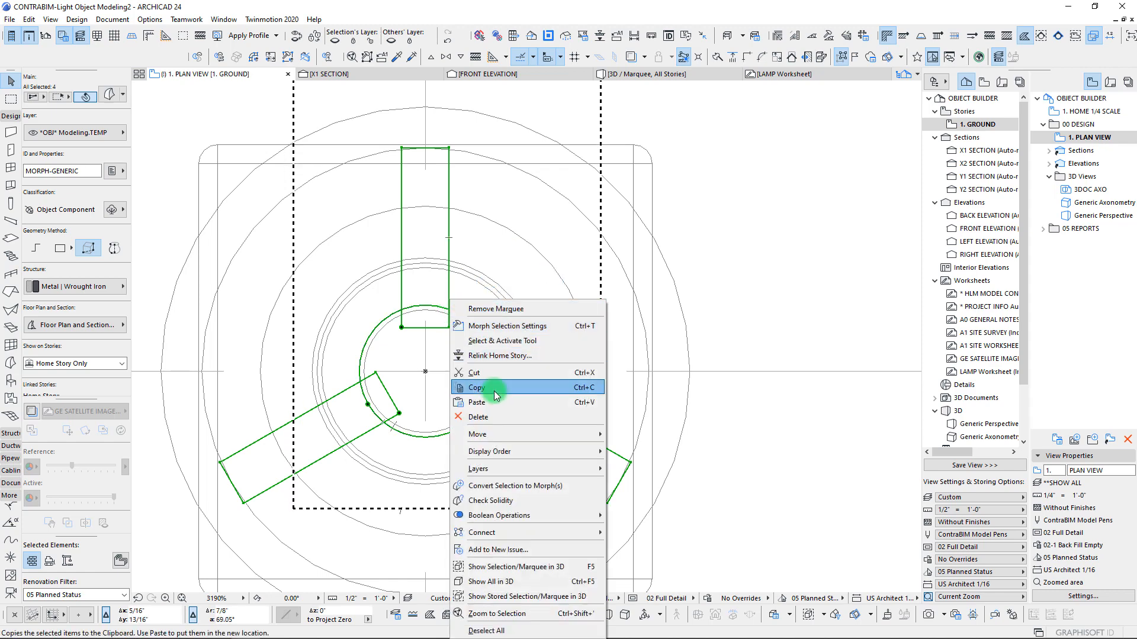
mouse_move(532, 515)
left_click(632, 515)
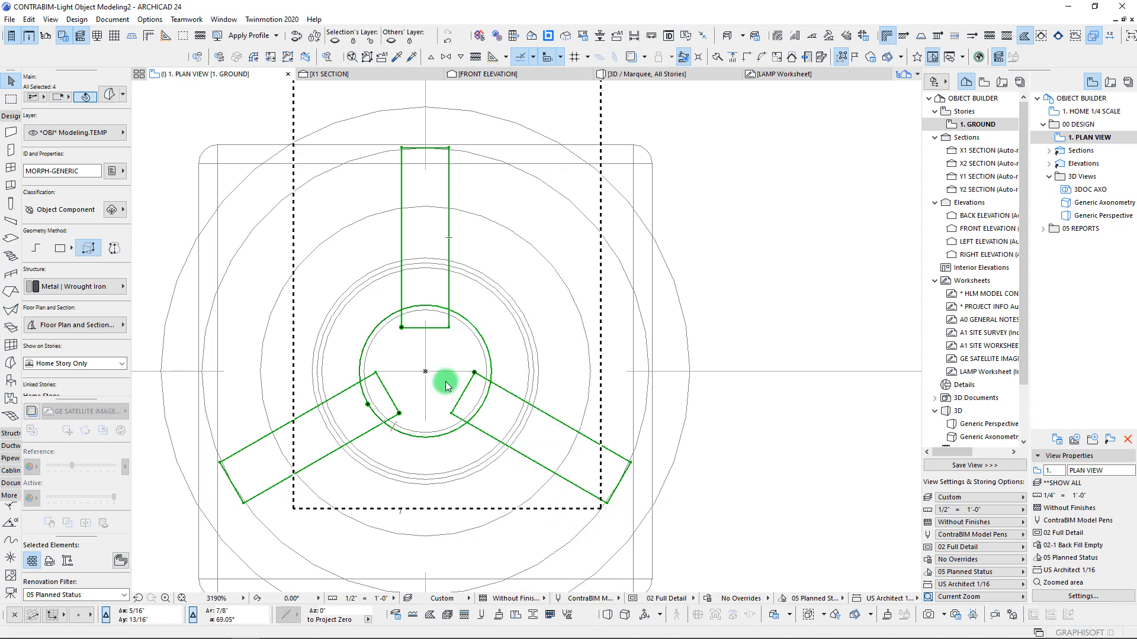
key("Escape")
left_click(477, 375)
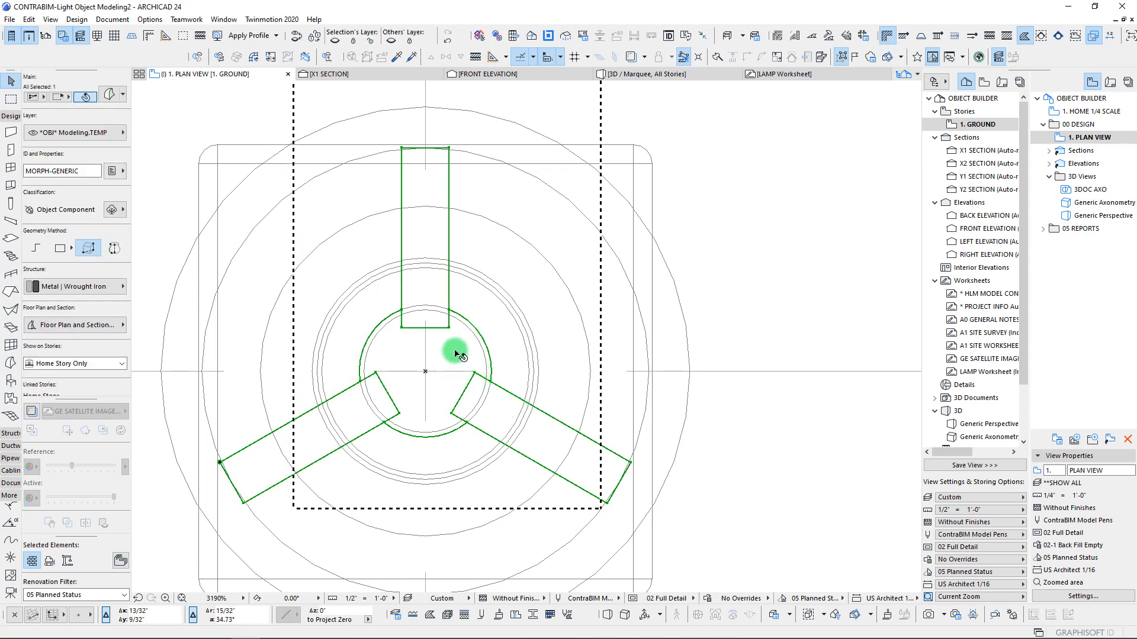
Replace the marquee with one enclosing the whole lamp plan and show its contents in 3D
scroll(465, 329, "down", 3)
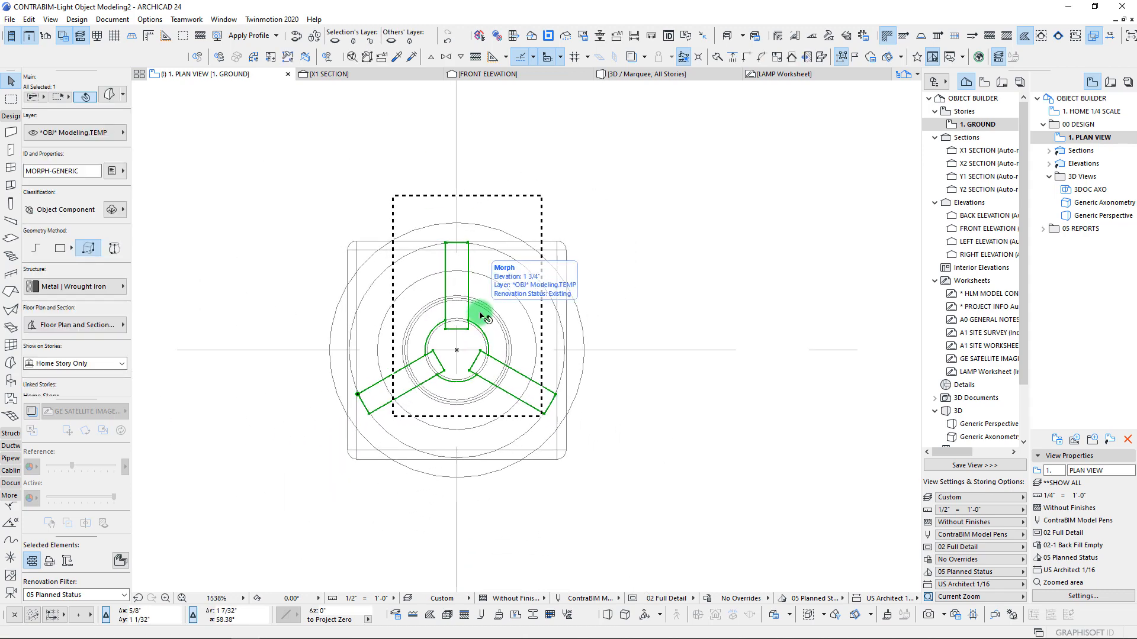
left_click(318, 203)
left_click(9, 104)
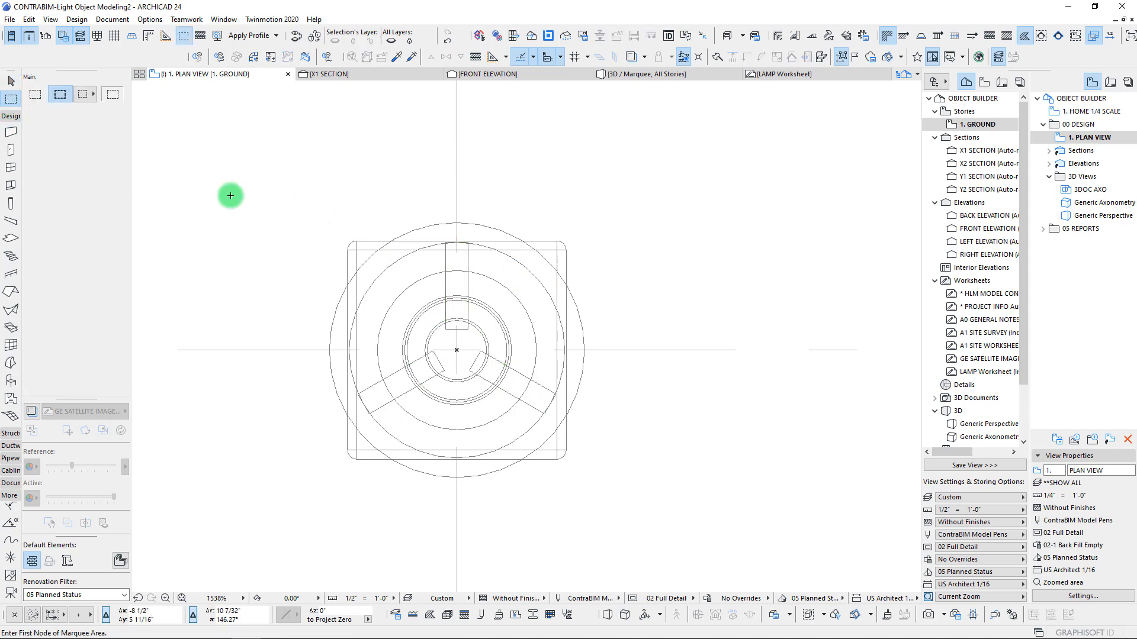
left_click(259, 153)
left_click(670, 534)
key("F5")
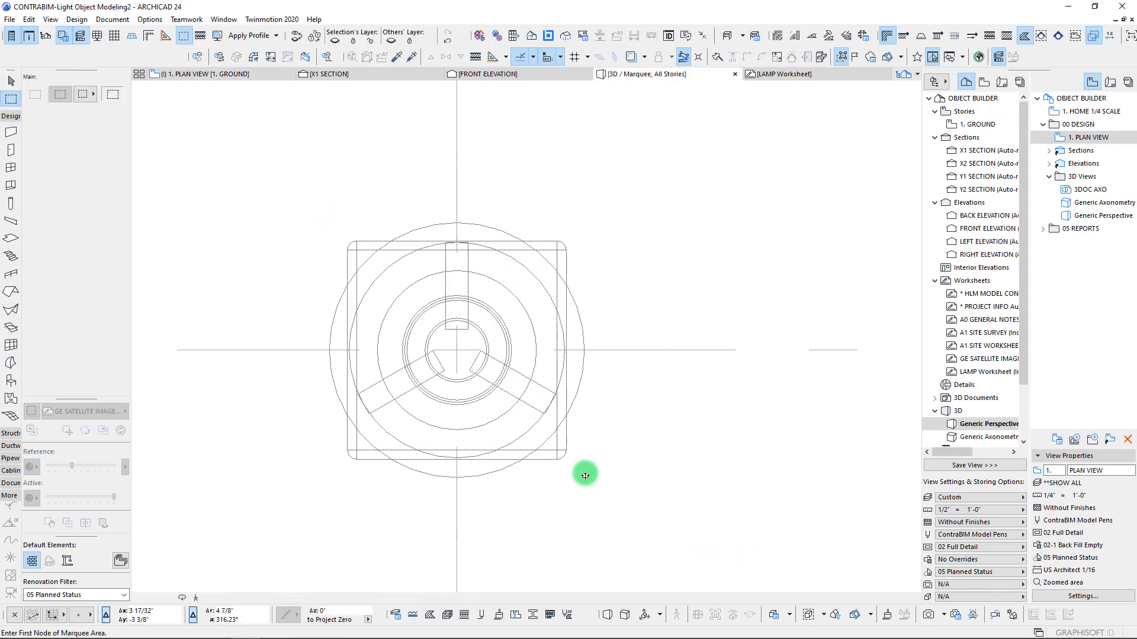
middle_click_drag(492, 355, 459, 350, "shift")
scroll(459, 351, "up", 4)
Review the reference photos in the lamp worksheet and select the linework of the dome and finial profile
key("F2")
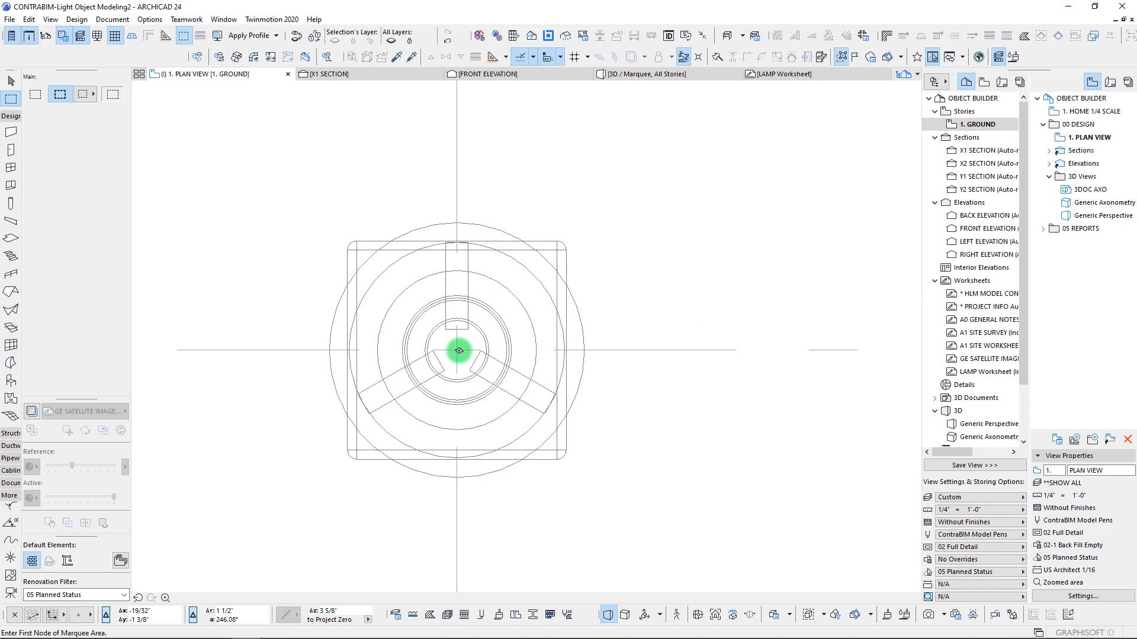
key("Escape")
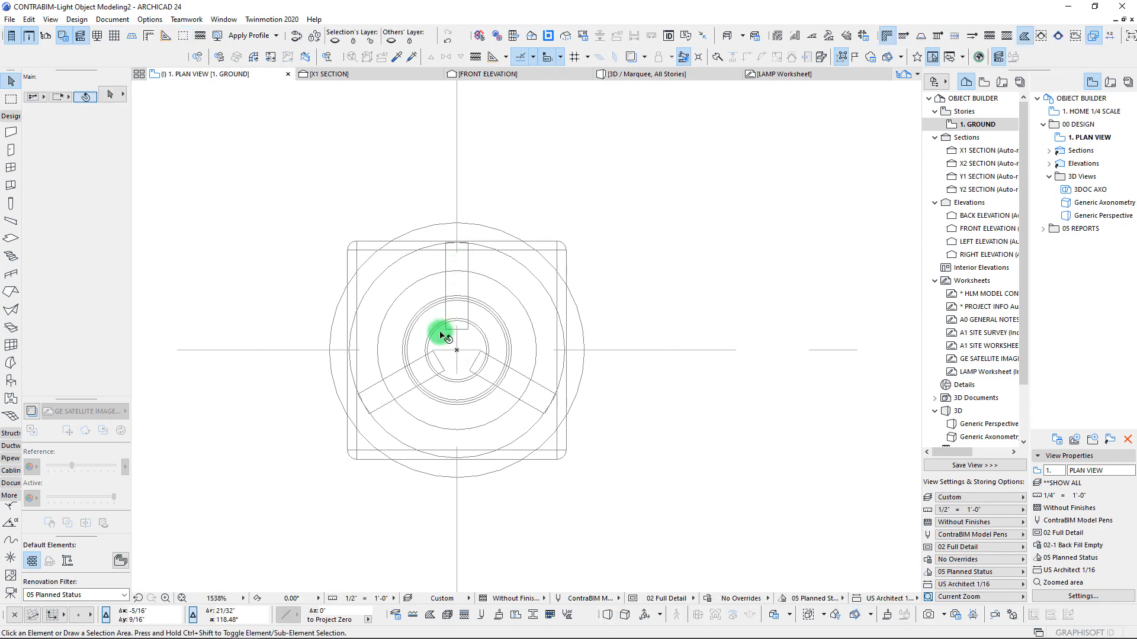
scroll(437, 331, "down", 5)
middle_click_drag(435, 340, 439, 370)
left_click(793, 72)
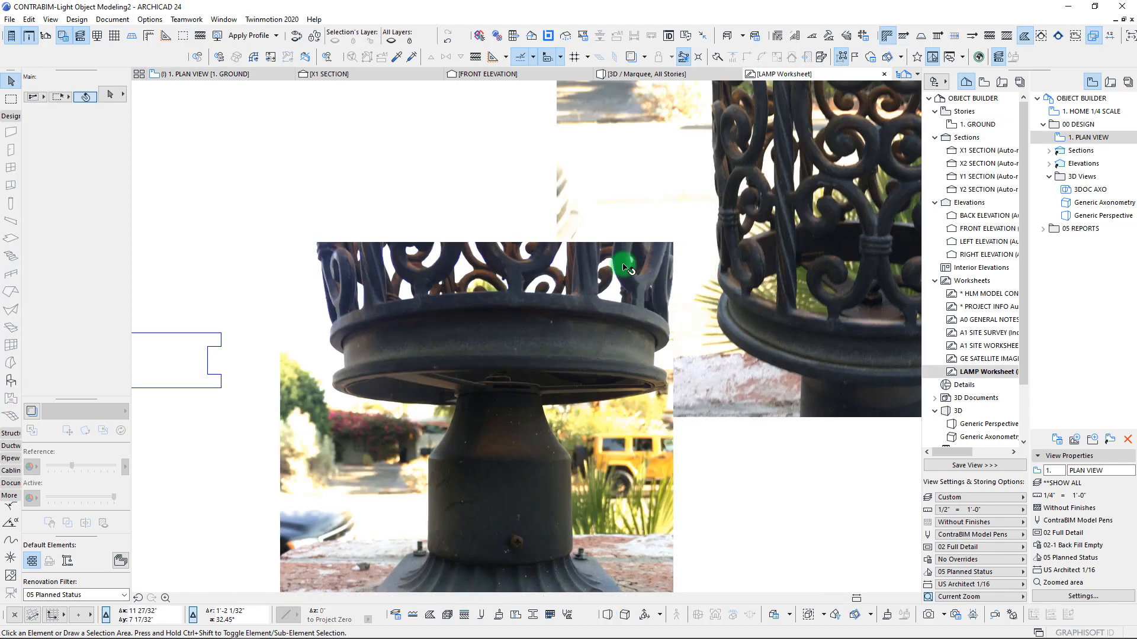
scroll(366, 368, "down", 5)
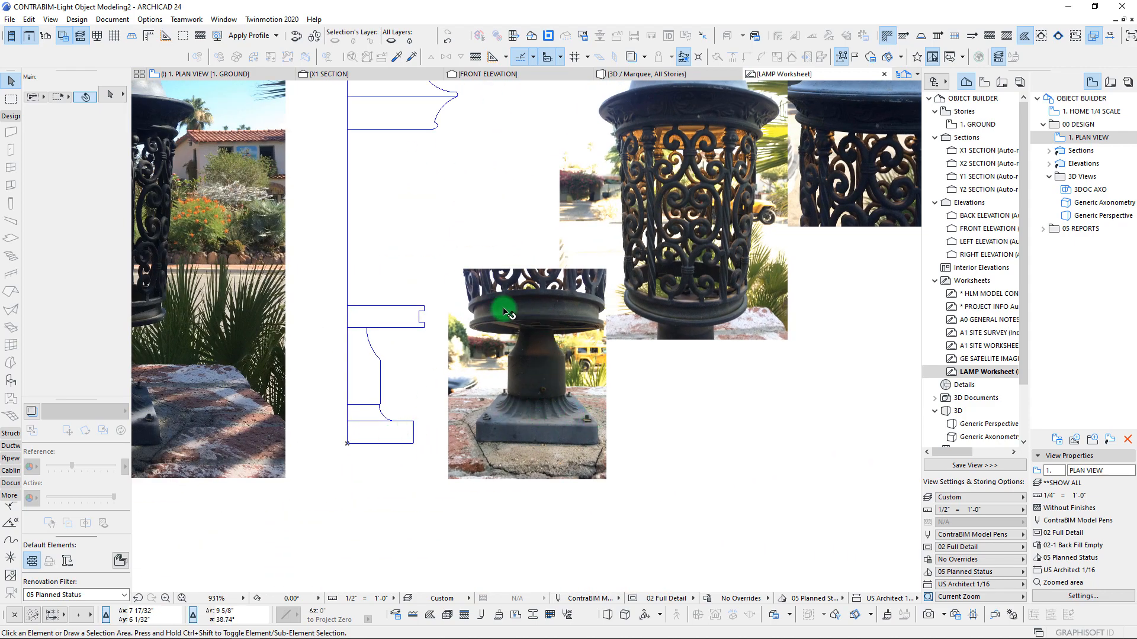
scroll(479, 299, "down", 4)
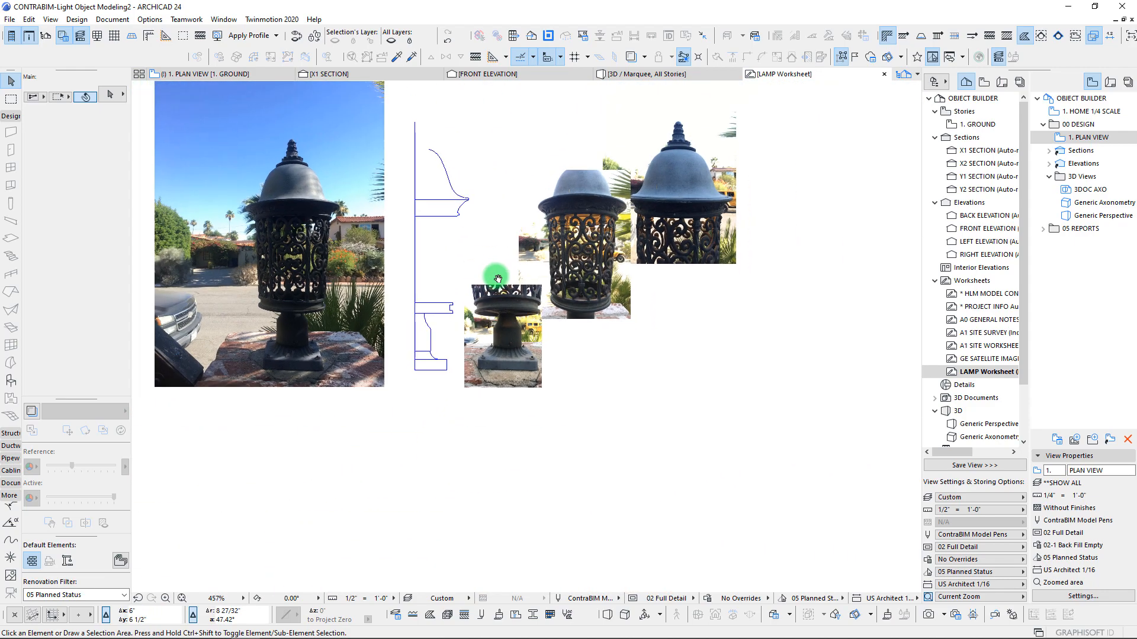
mouse_move(465, 193)
left_mouse_down()
mouse_move(477, 232)
mouse_move(551, 320)
left_mouse_up()
left_click(552, 320)
scroll(508, 318, "up", 4)
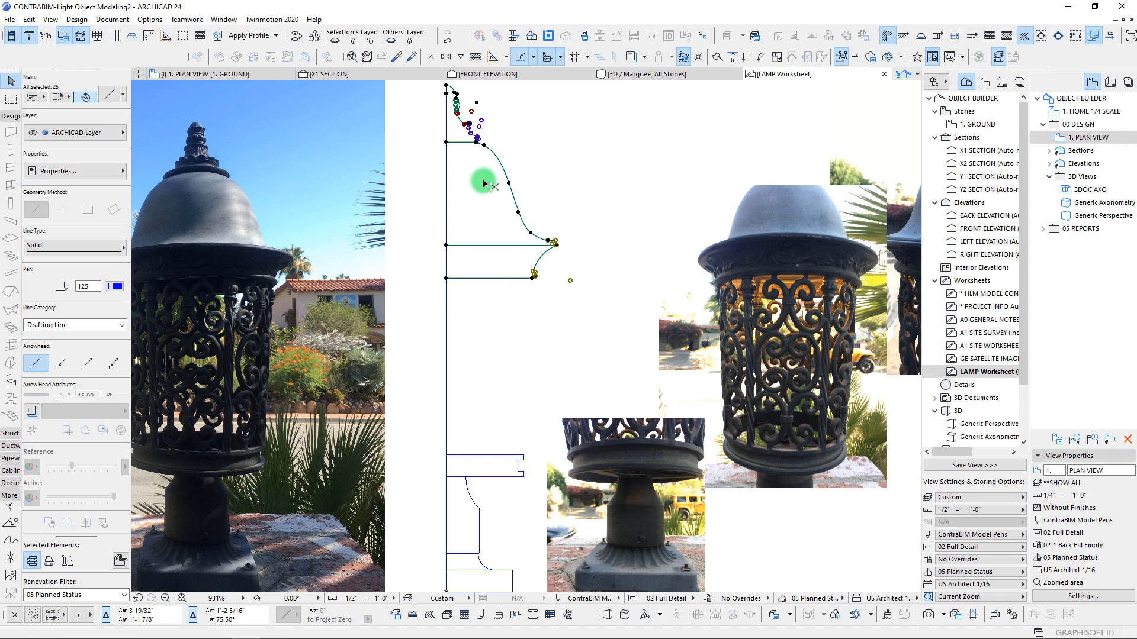
scroll(469, 206, "down", 4)
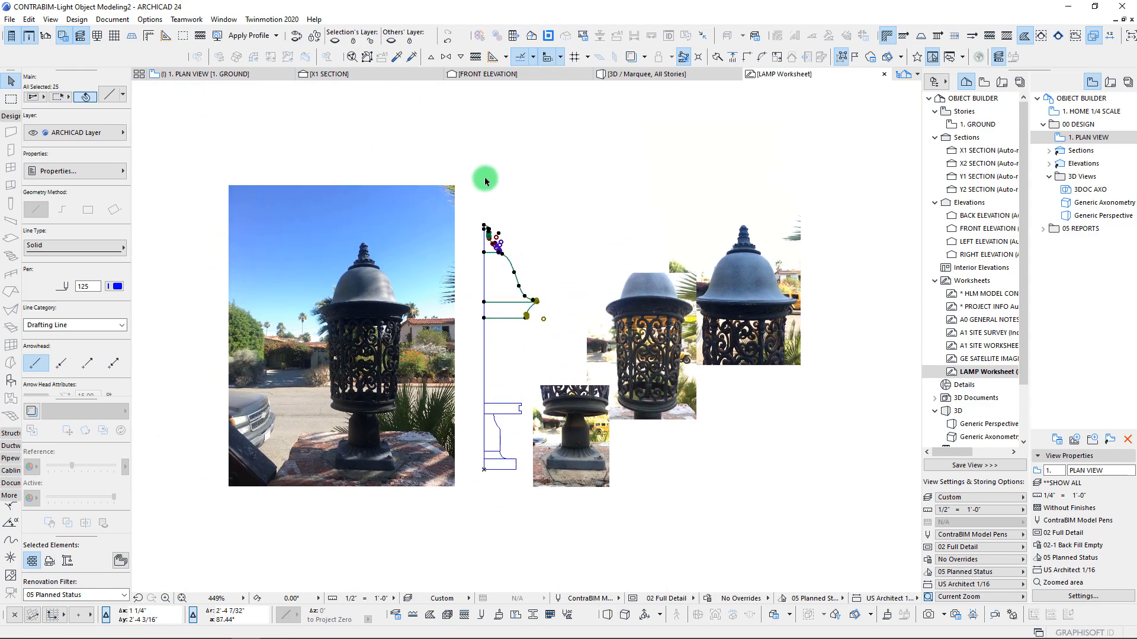
mouse_move(616, 77)
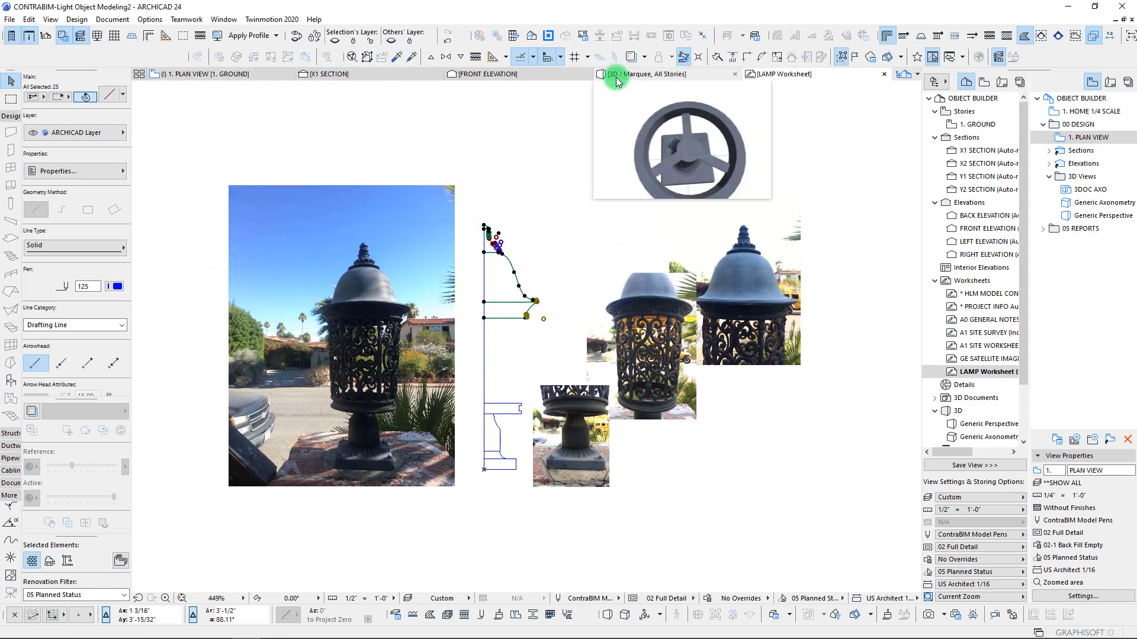
mouse_move(496, 80)
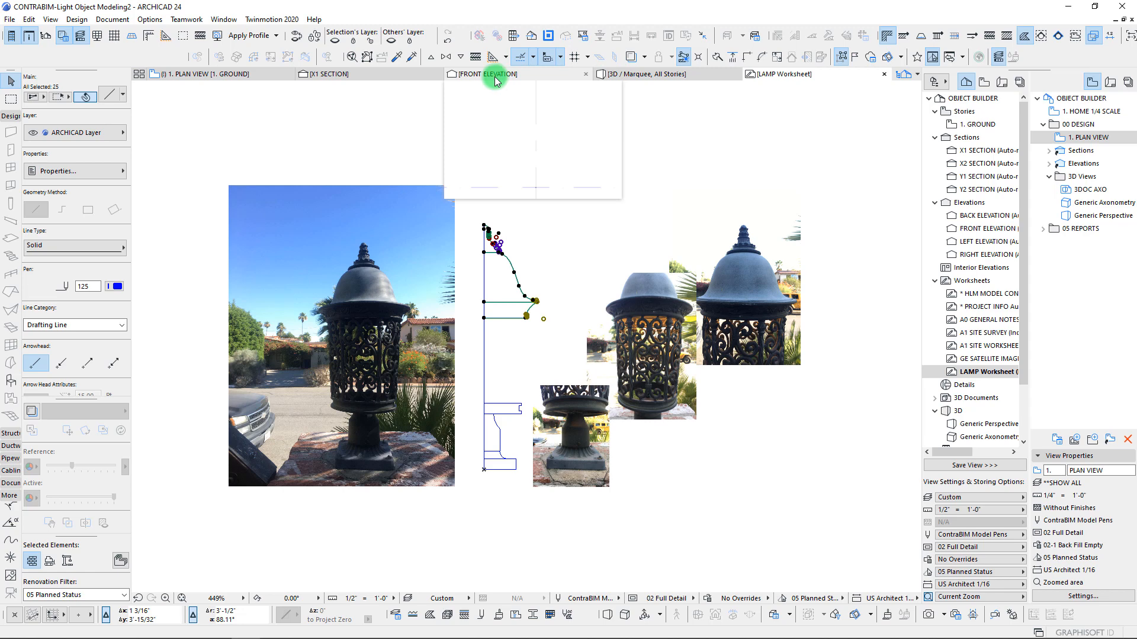
Examine the dome and finial profile in the X1 section, including its rim curves and horizontal dividing lines
left_click(386, 72)
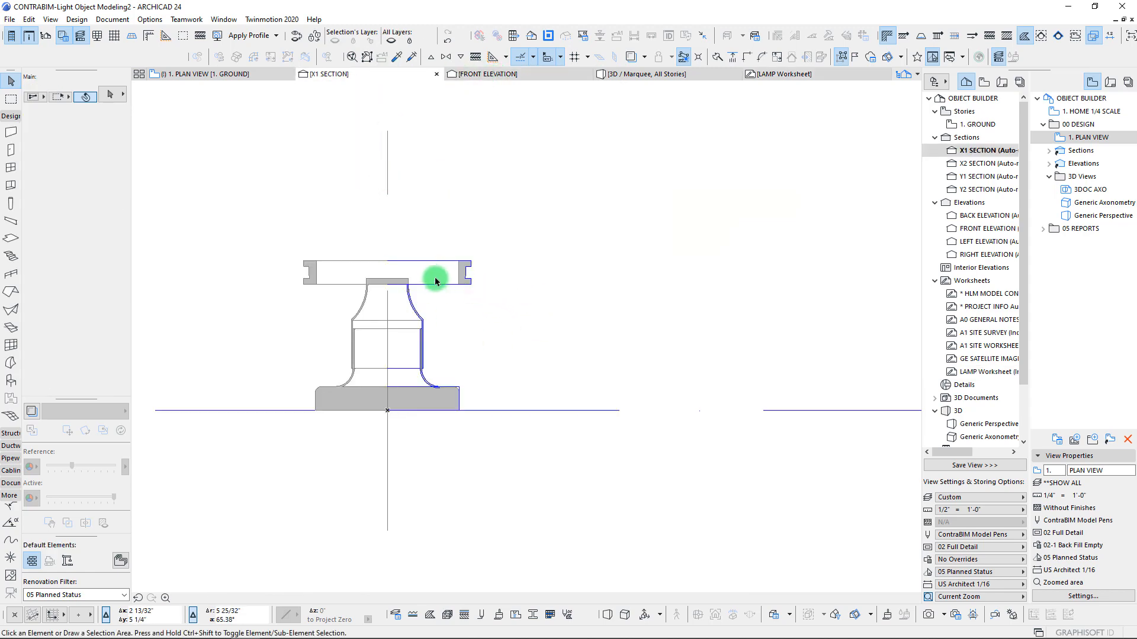
scroll(467, 224, "down", 3)
middle_click_drag(470, 213, 477, 369)
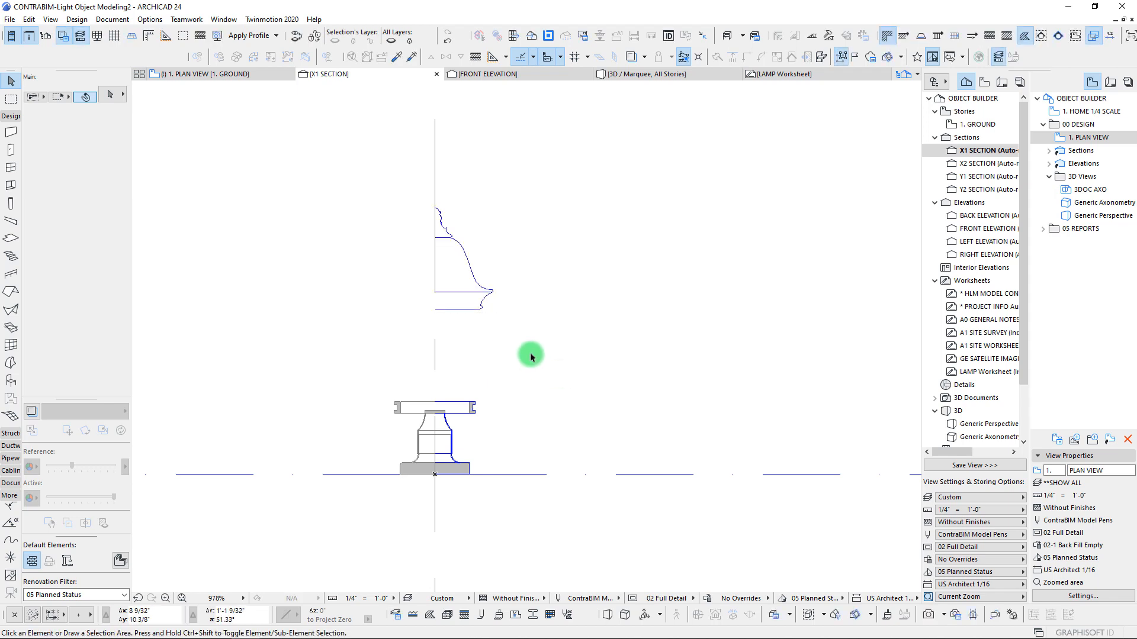
scroll(475, 296, "up", 3)
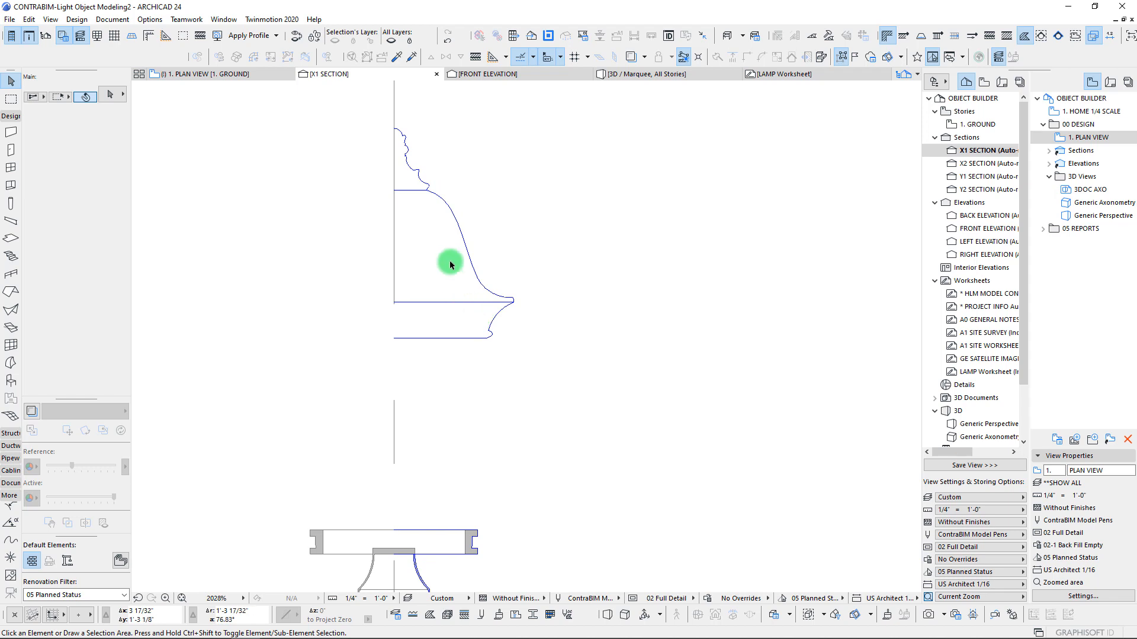
scroll(481, 297, "up", 3)
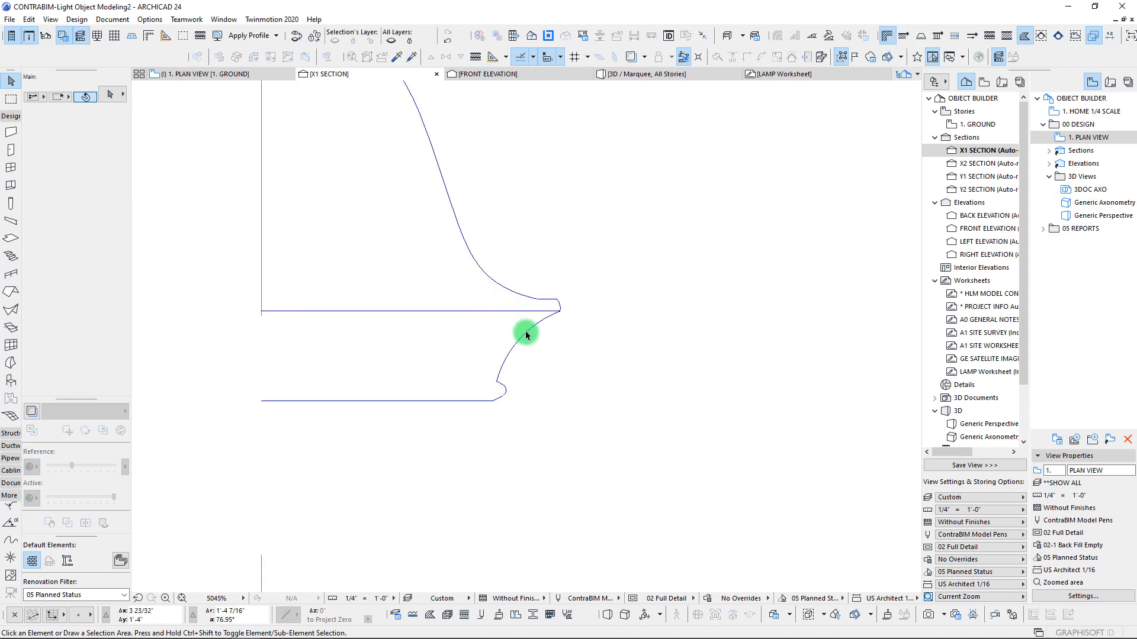
left_click(518, 341)
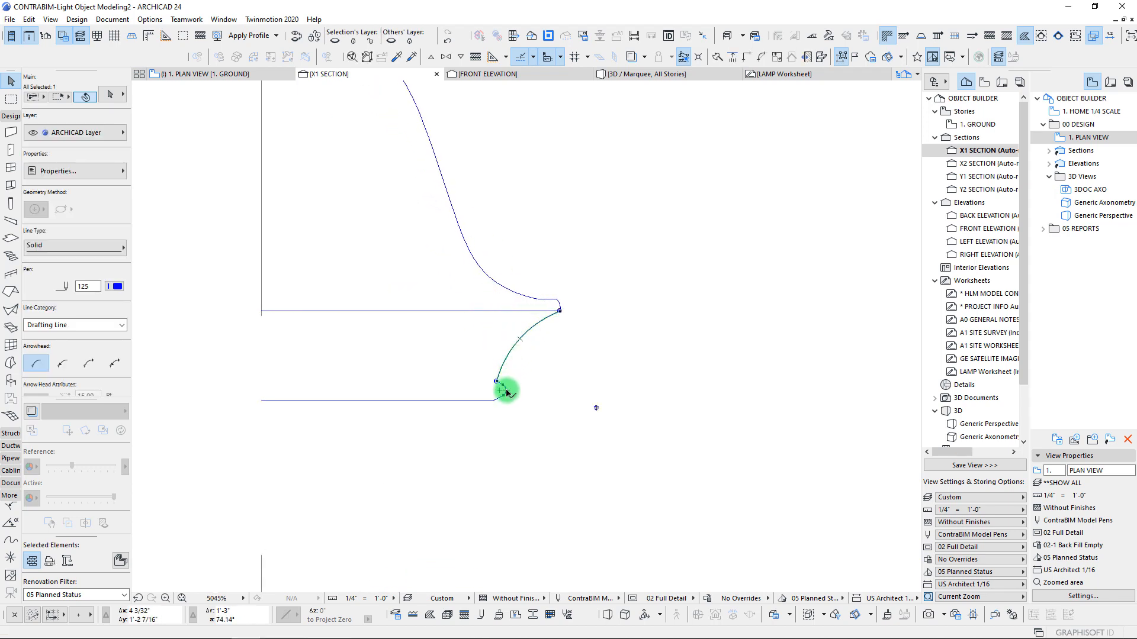
scroll(485, 386, "up", 3)
key("Escape")
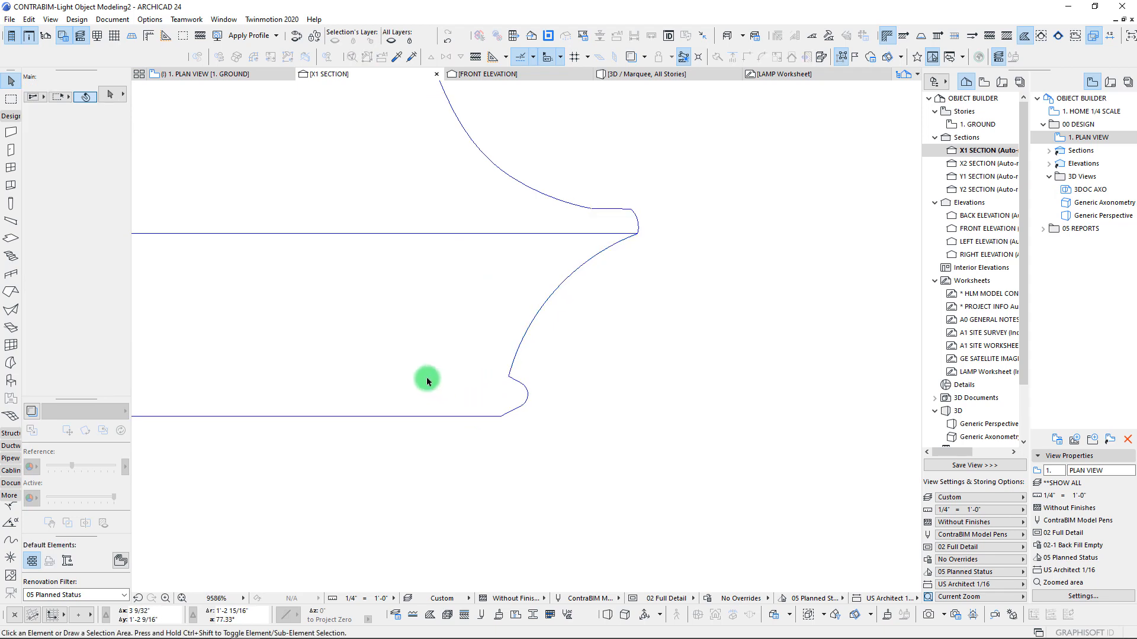
scroll(427, 381, "down", 4)
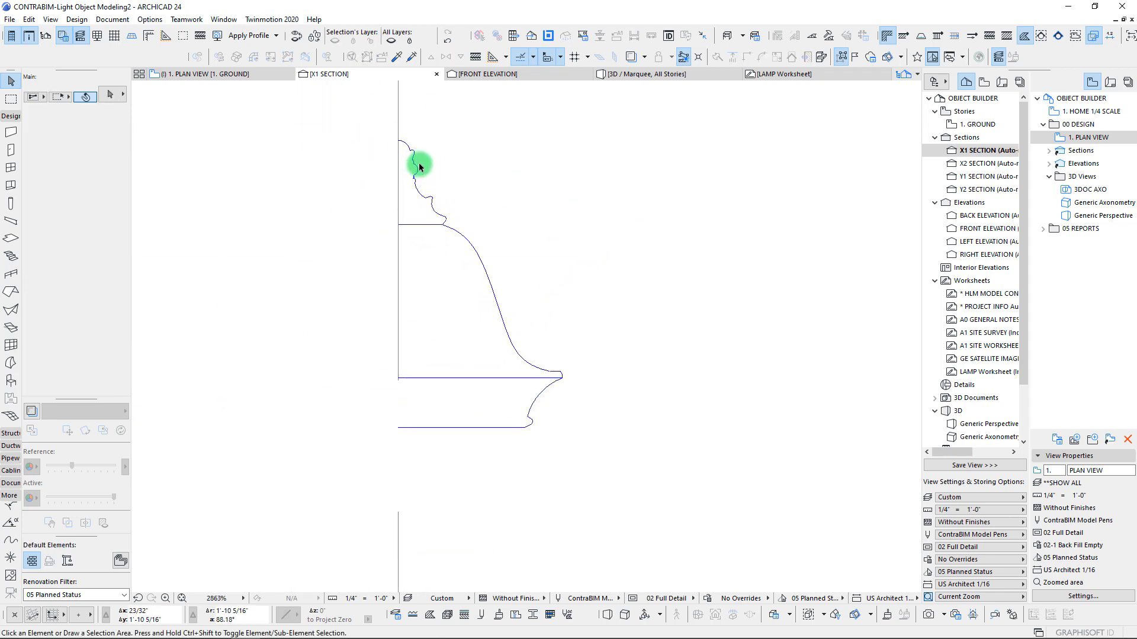
scroll(420, 167, "up", 2)
left_click(414, 257)
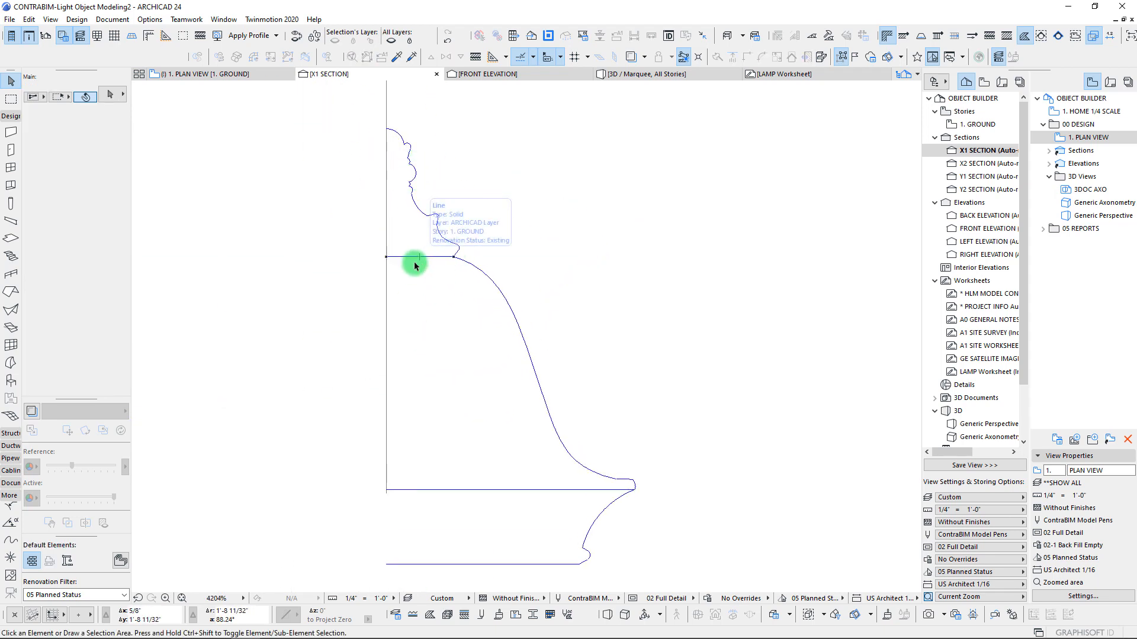
scroll(450, 313, "down", 2)
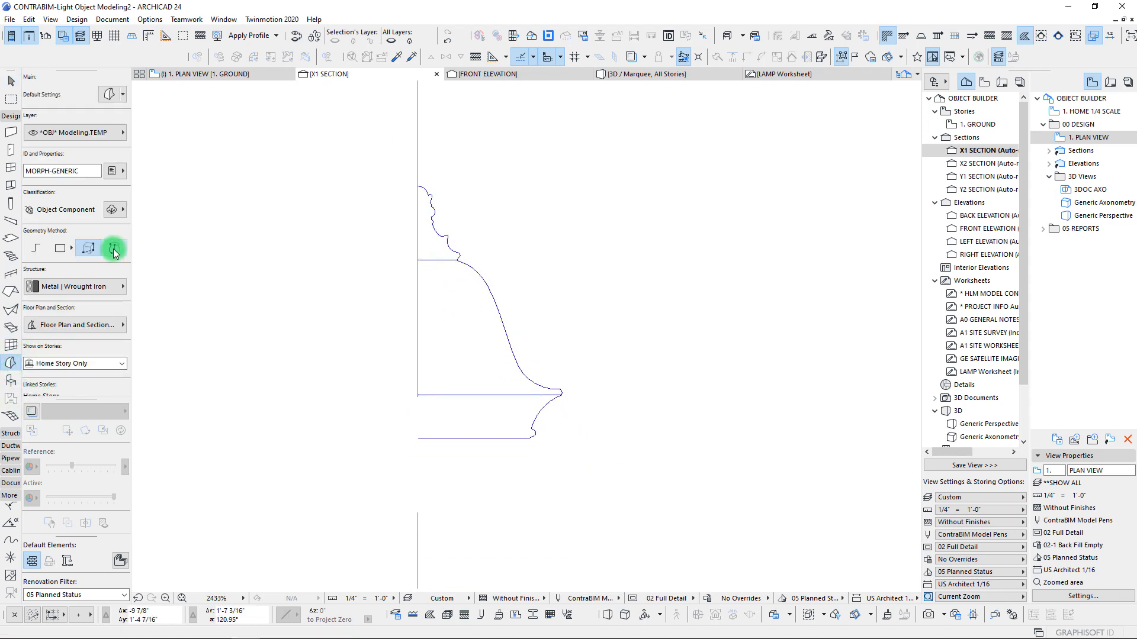
Set the Morph geometry method to Revolved for the dome profile in the section
scroll(429, 375, "down", 2)
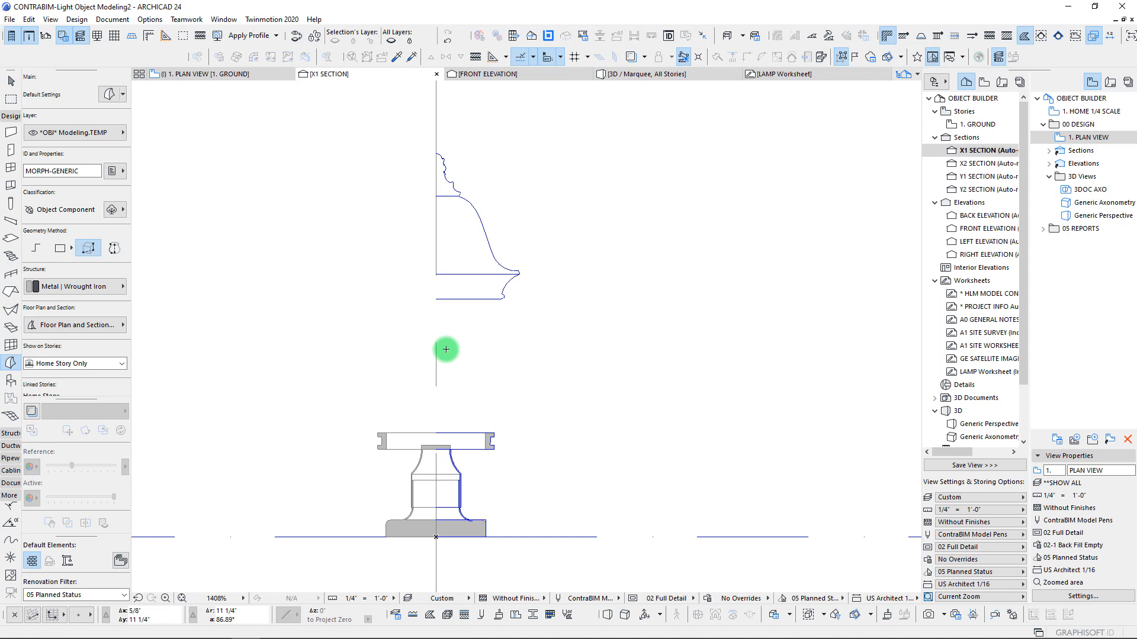
left_click(113, 248)
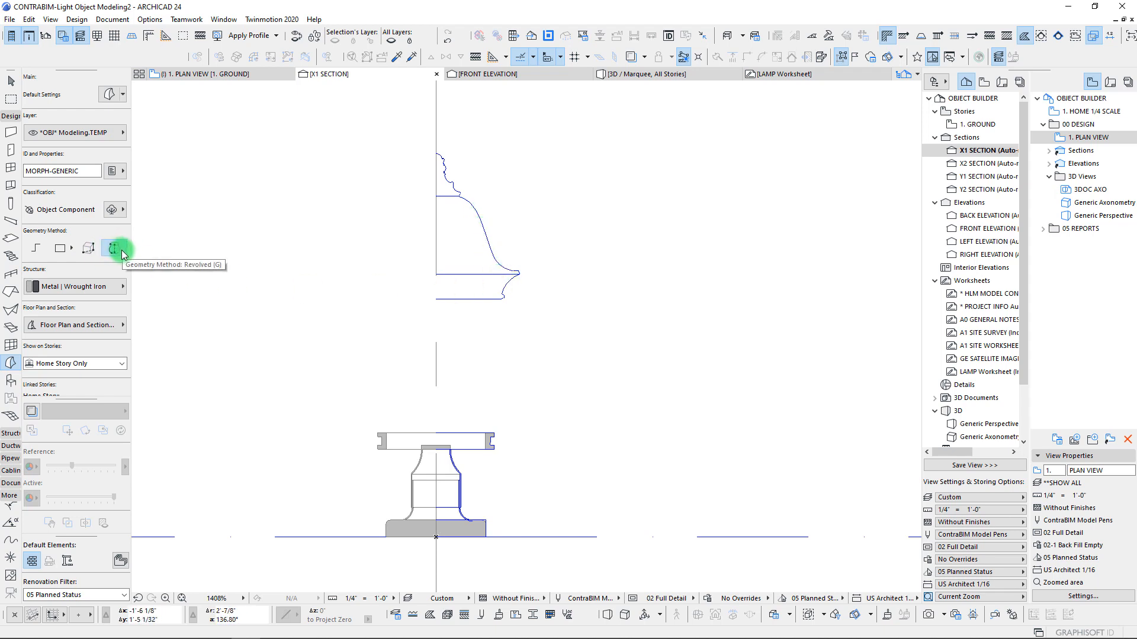
scroll(490, 302, "up", 5)
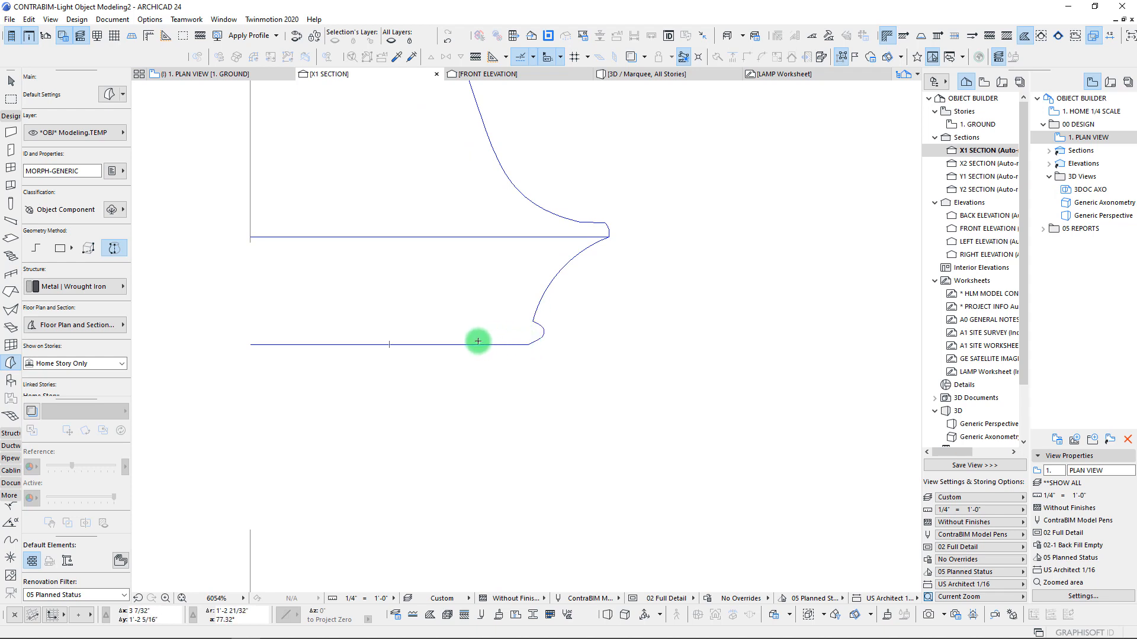
Measure the wall thickness of the ring above the base and compare it with the dome's lower rim
scroll(477, 341, "down", 4)
middle_click_drag(493, 382, 501, 239)
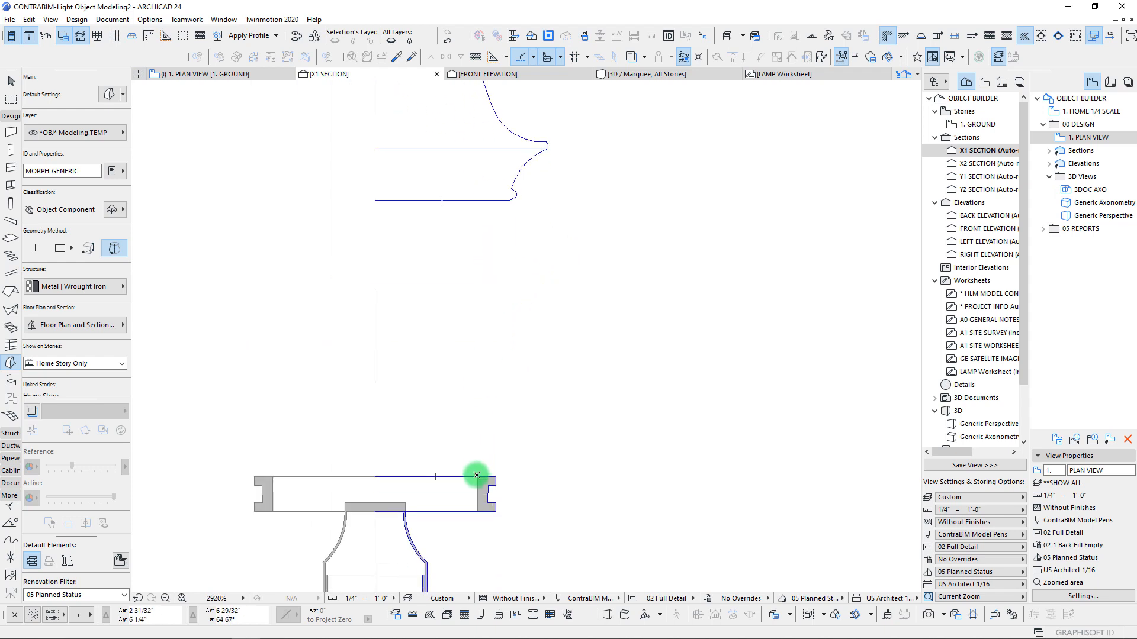
key("m")
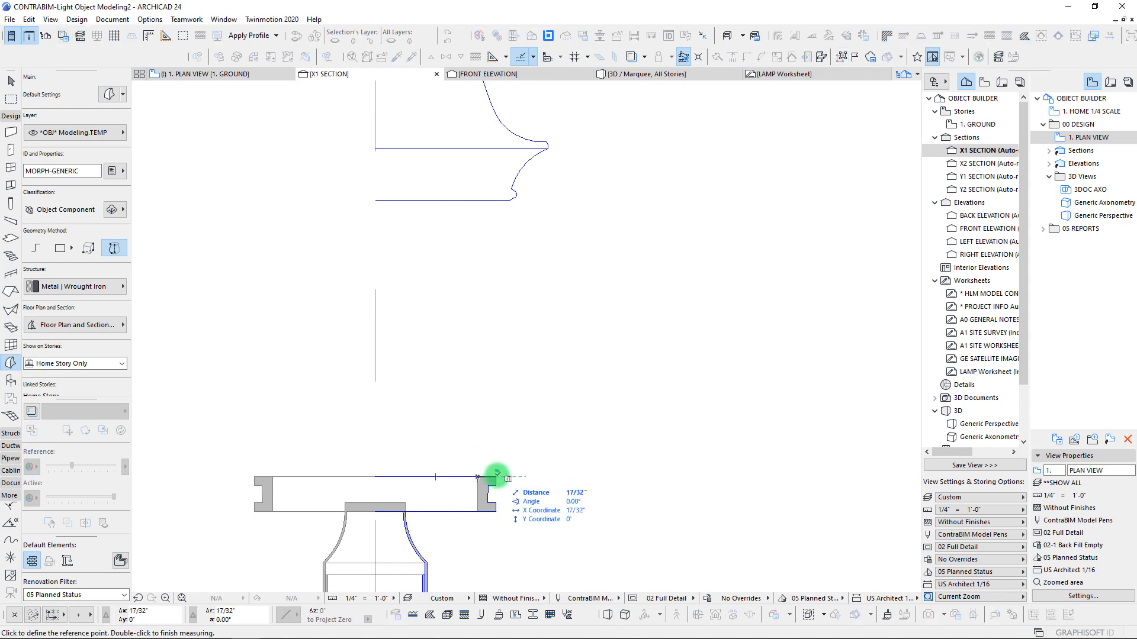
key("Escape")
scroll(507, 196, "up", 6)
middle_click_drag(510, 220, 509, 317)
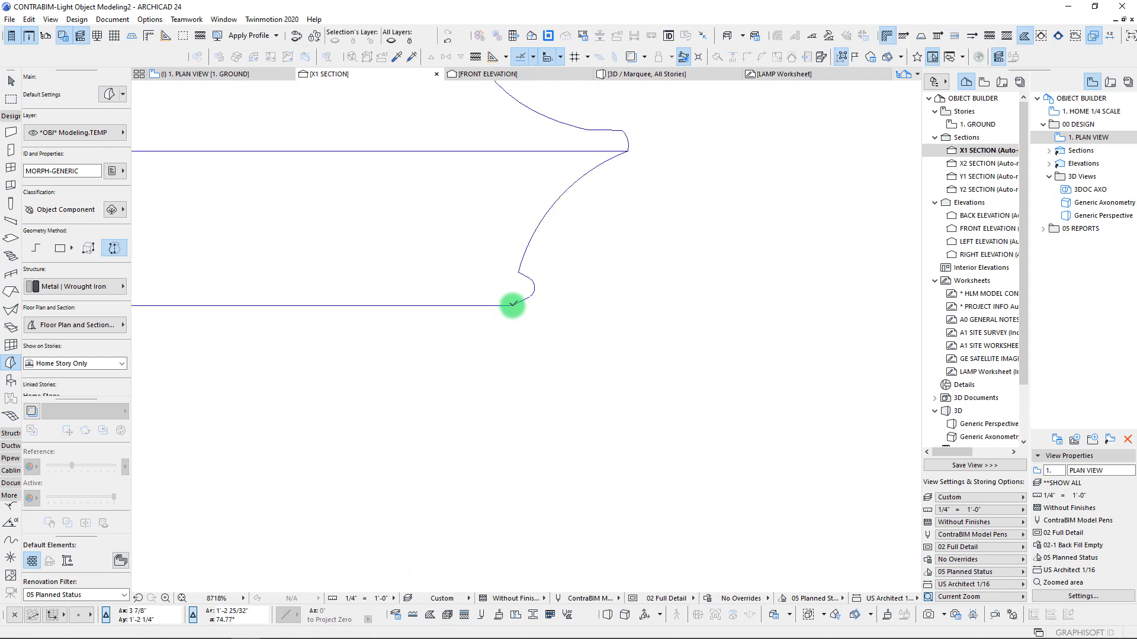
scroll(464, 264, "down", 4)
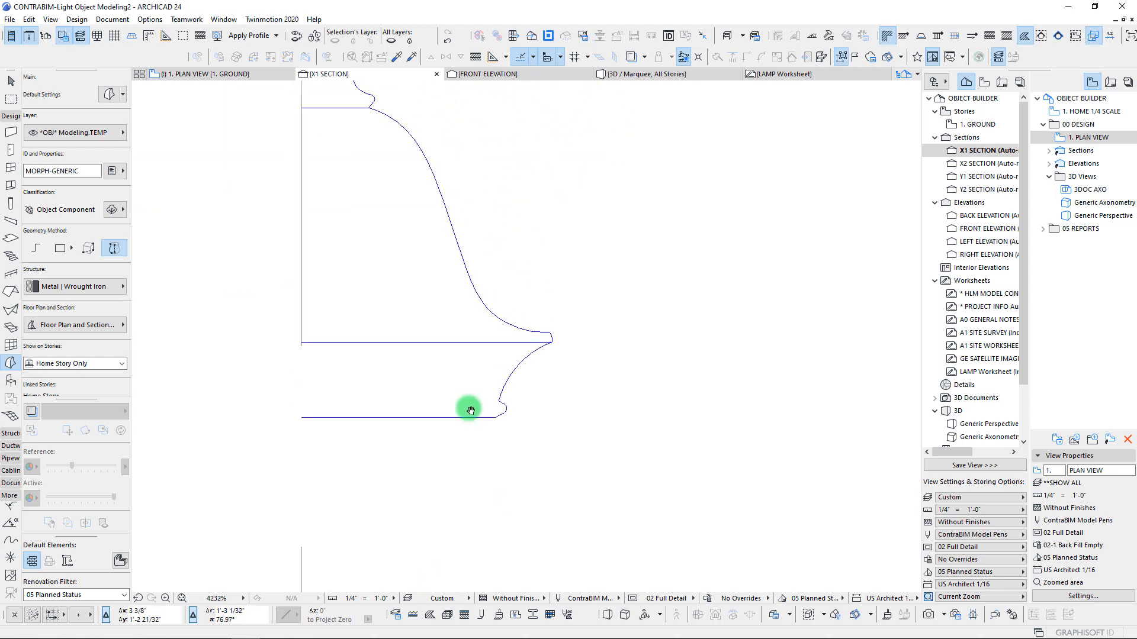
Pick up the dome's bottom line settings for a polyline and measure the wall inset from the lower rim corner
key("Escape")
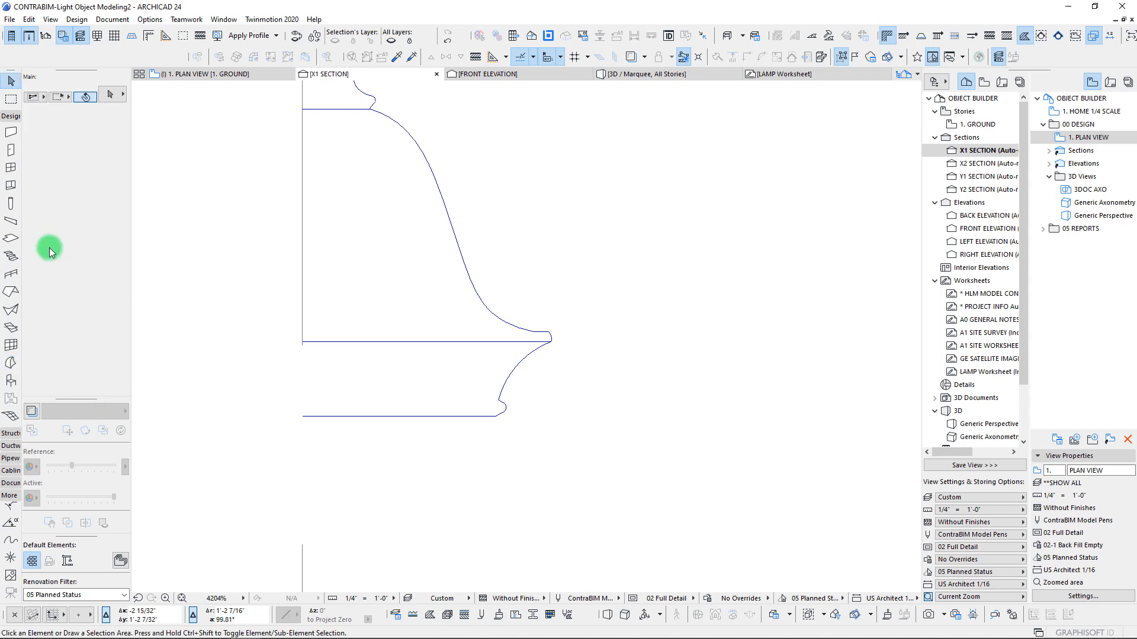
left_click(366, 417, "alt")
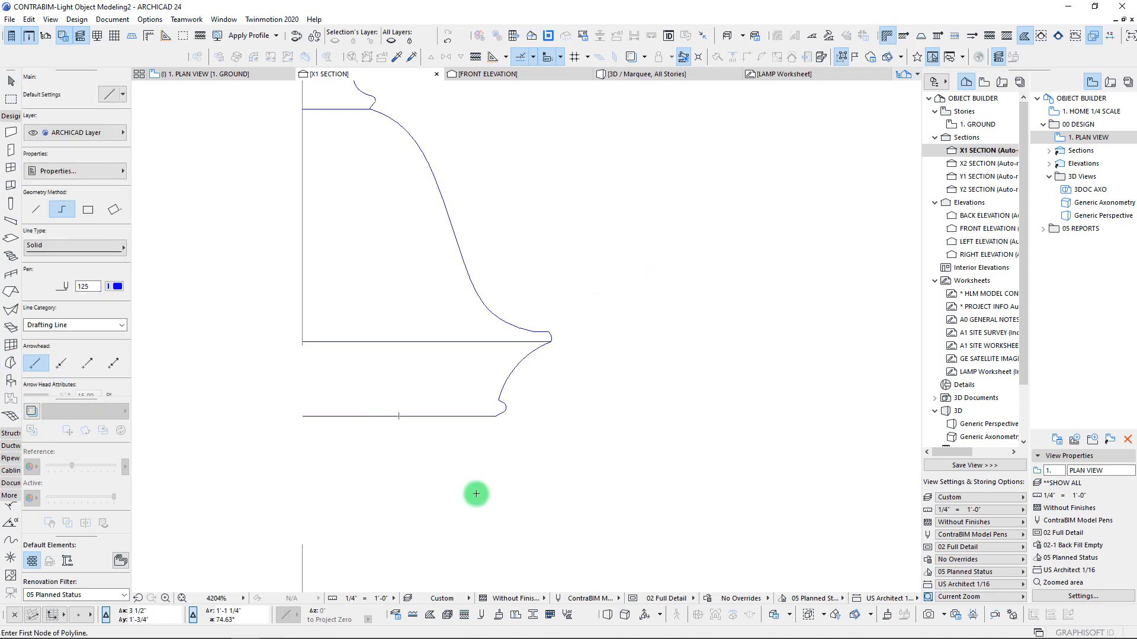
scroll(474, 415, "up", 5)
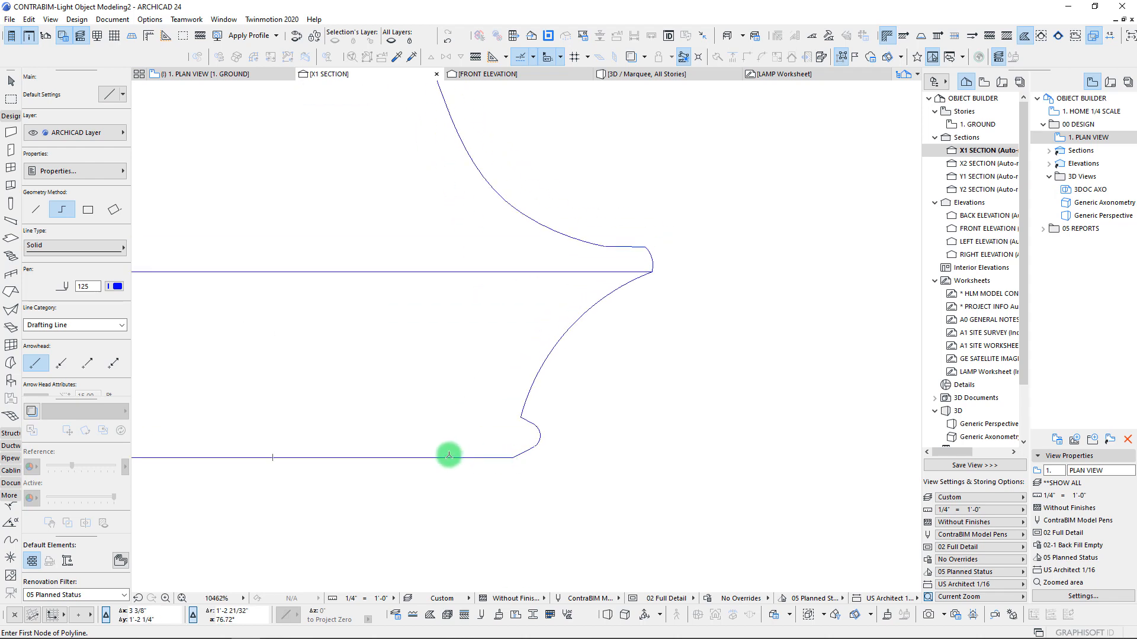
key("m")
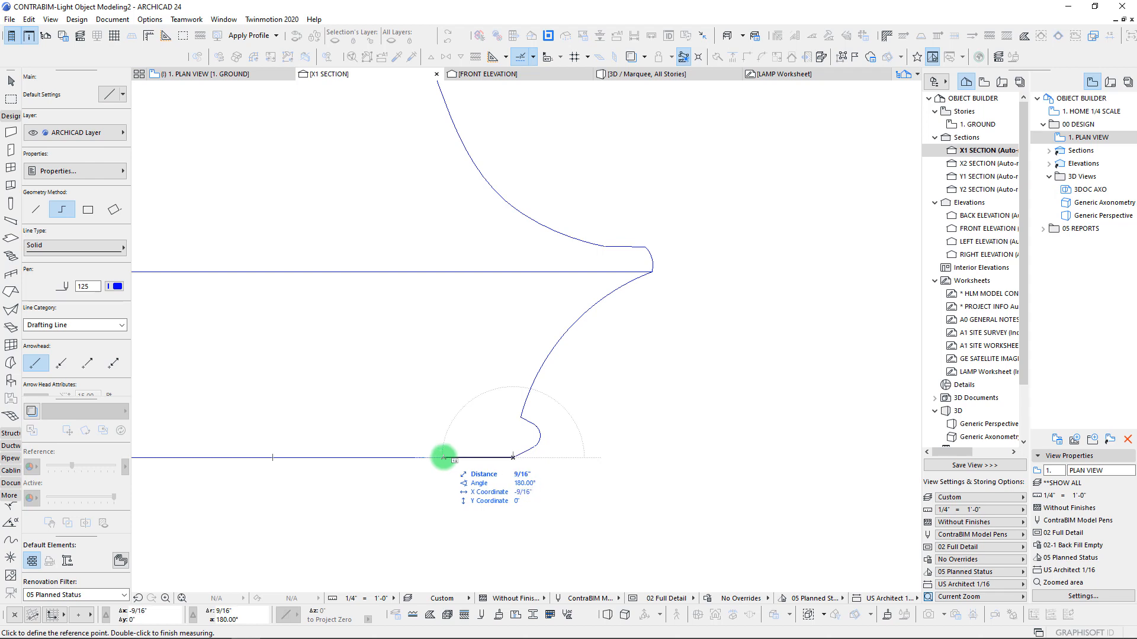
key("Escape")
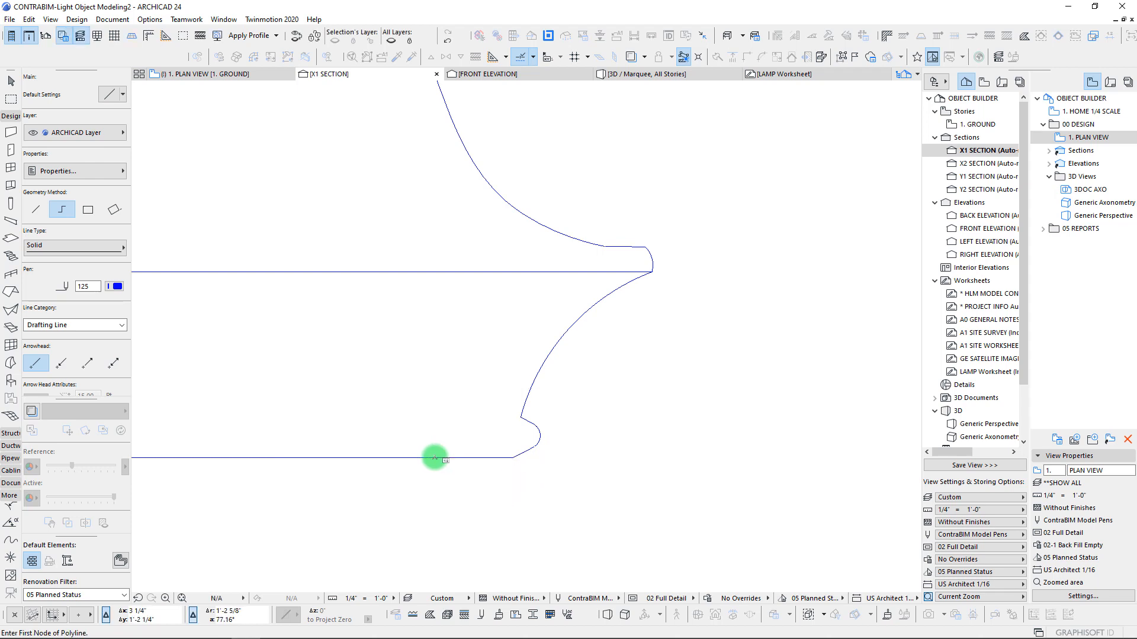
Start the inner wall polyline upward from the bottom line, slant it out to the lower dividing line, and turn back inward above the starting point
left_click(434, 458)
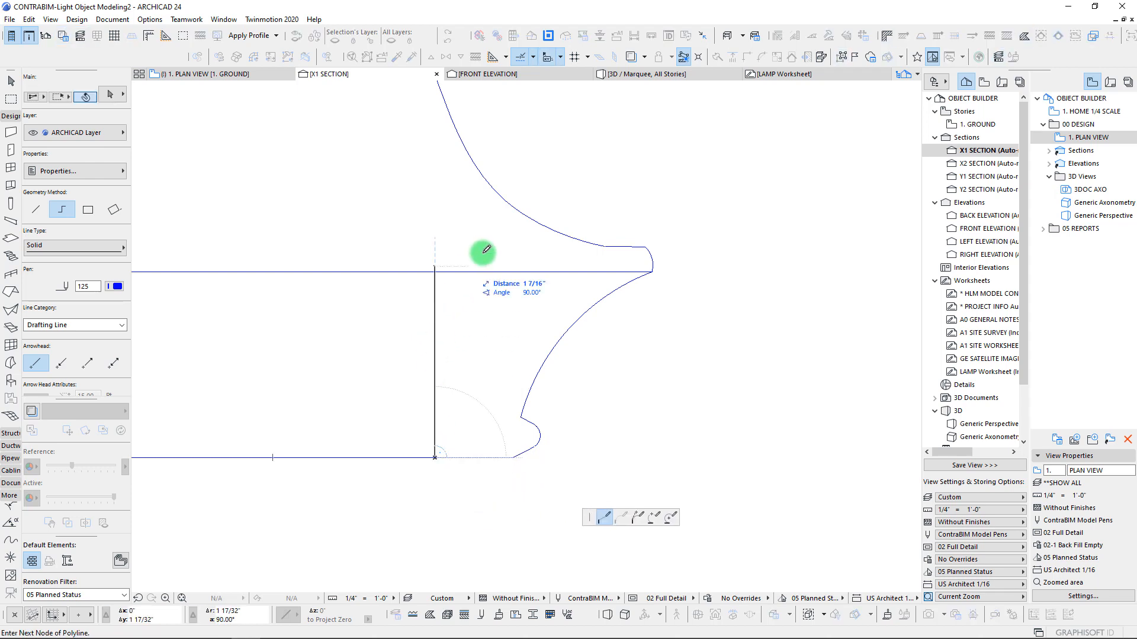
left_click(435, 411)
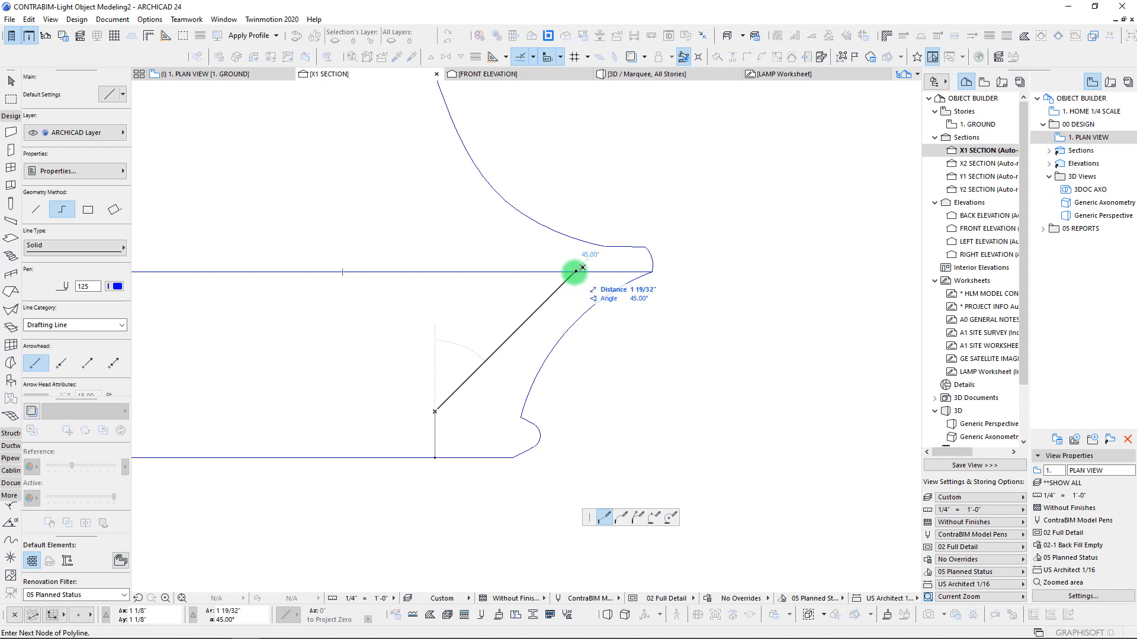
left_click(539, 271)
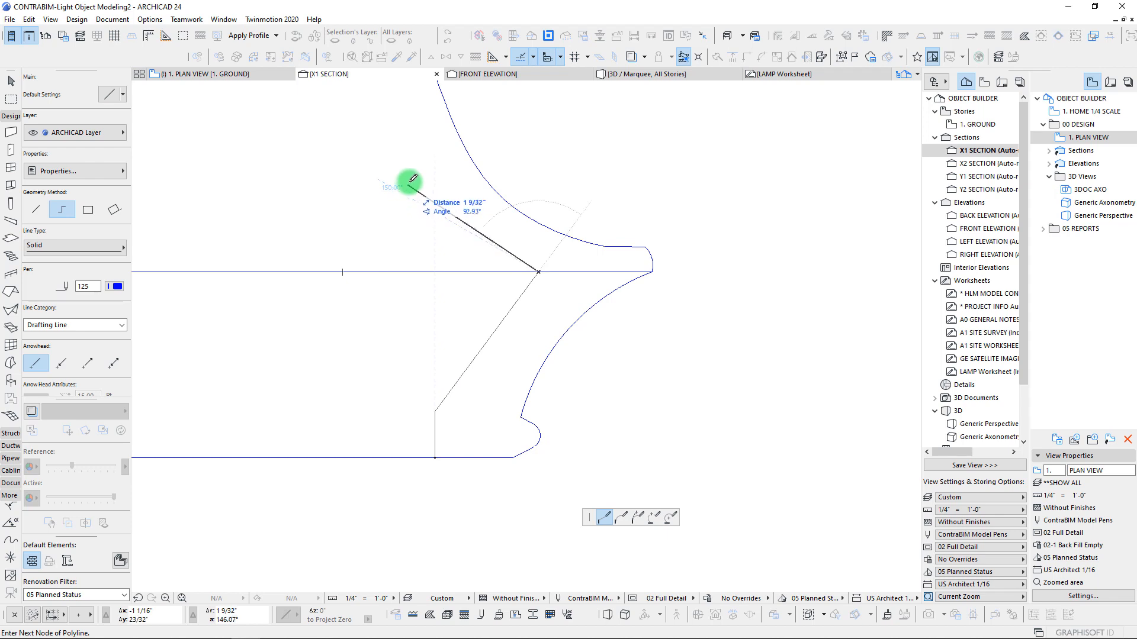
scroll(419, 190, "down", 2)
scroll(497, 312, "up", 1)
left_click(504, 322)
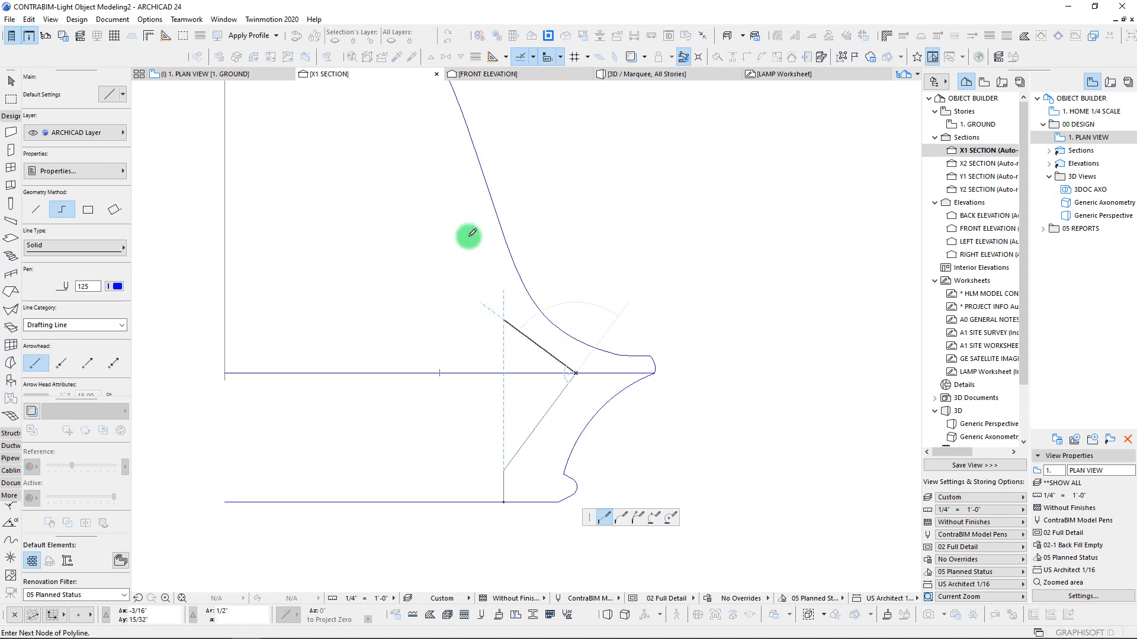
Continue the inner wall polyline with segments of about 3 1/16", 1 1/4" and 1 5/32", ending it vertically at the upper dividing line
scroll(468, 237, "down", 3)
scroll(476, 244, "up", 1)
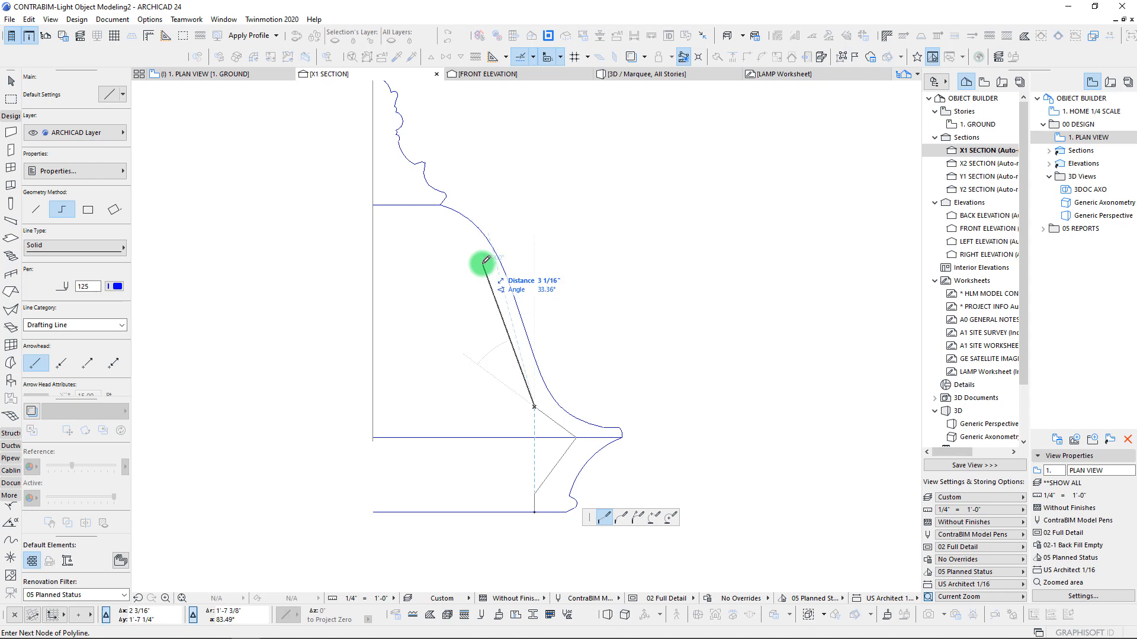
left_click(485, 261)
scroll(467, 237, "up", 2)
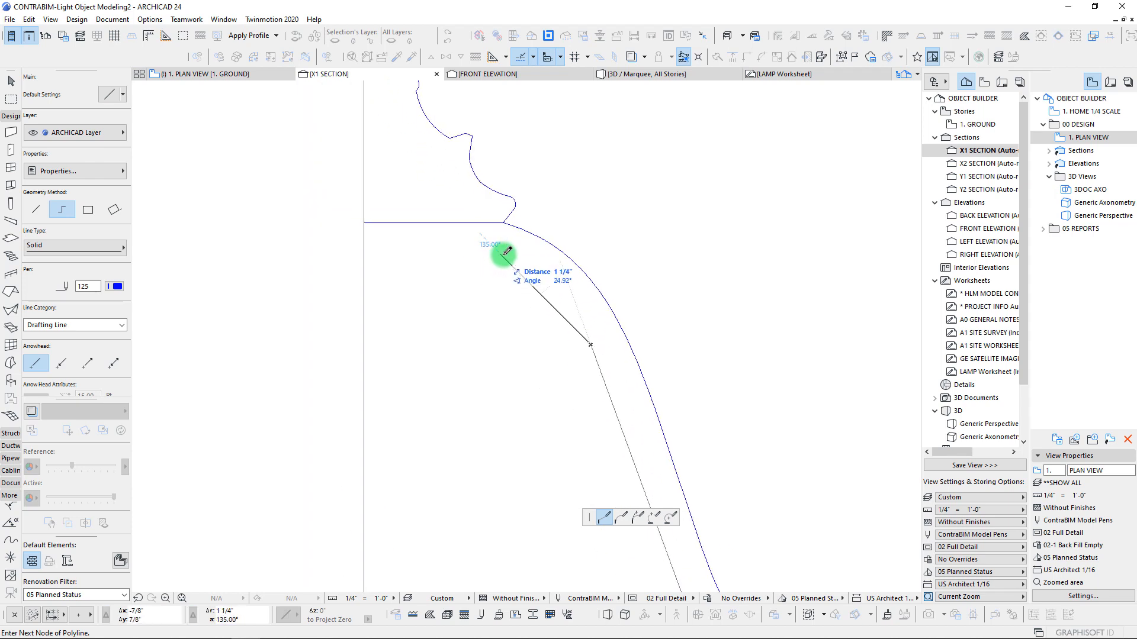
left_click(504, 258)
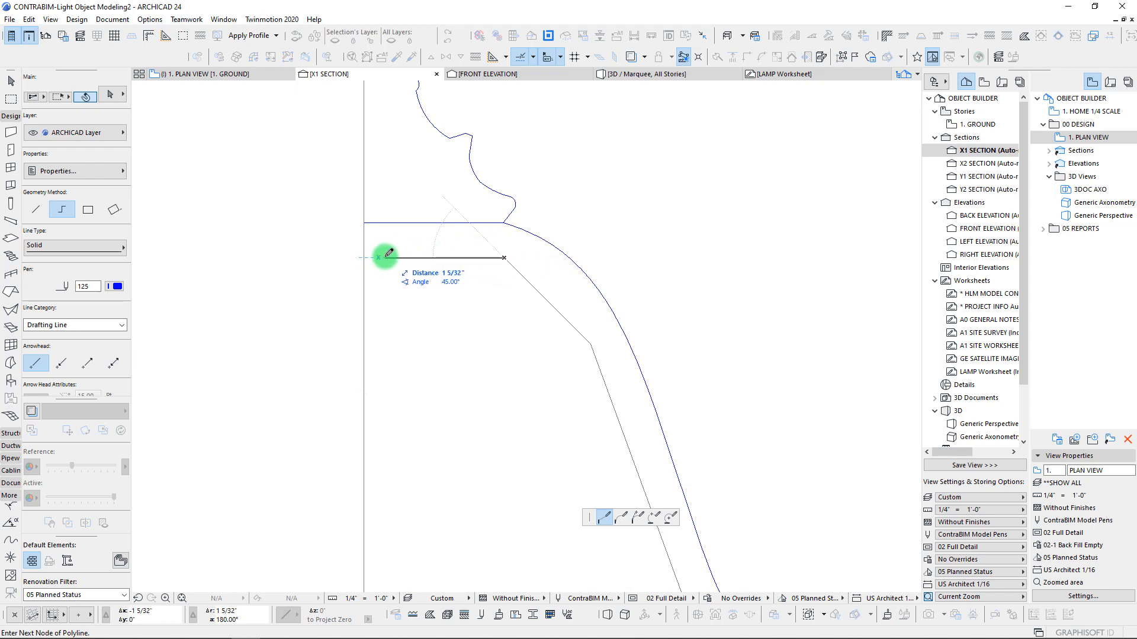
left_click(383, 257)
left_click(384, 223)
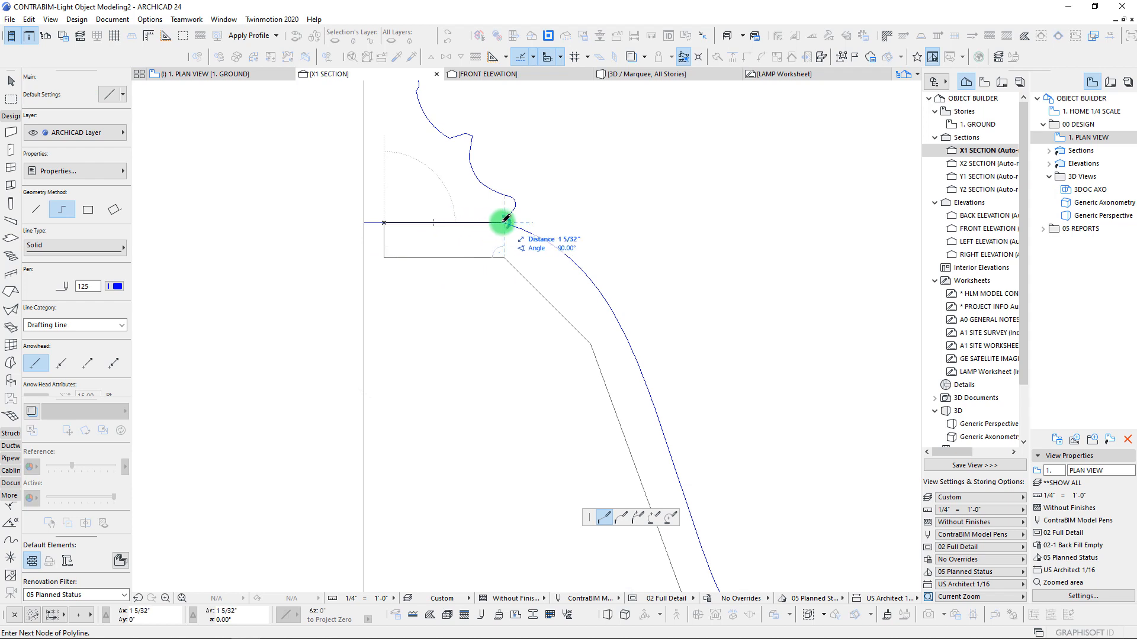
double_click(383, 223)
Offset the six connected inner wall lines above the short bottom vertical outward by about 5/32"
scroll(446, 272, "down", 4)
middle_click_drag(462, 292, 461, 201)
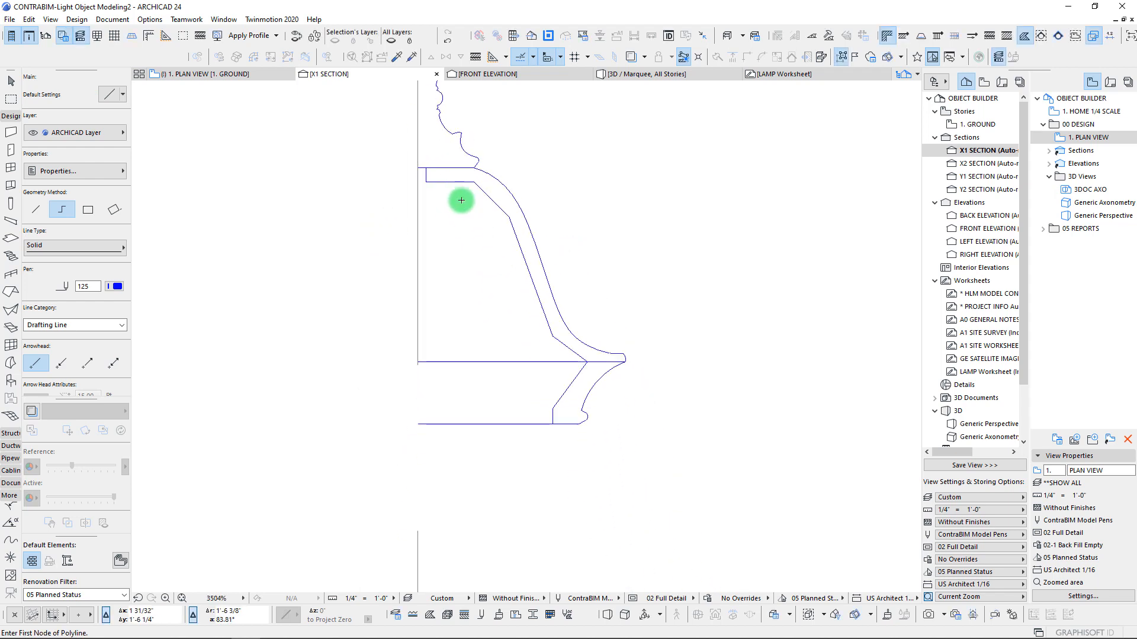
scroll(575, 354, "up", 3)
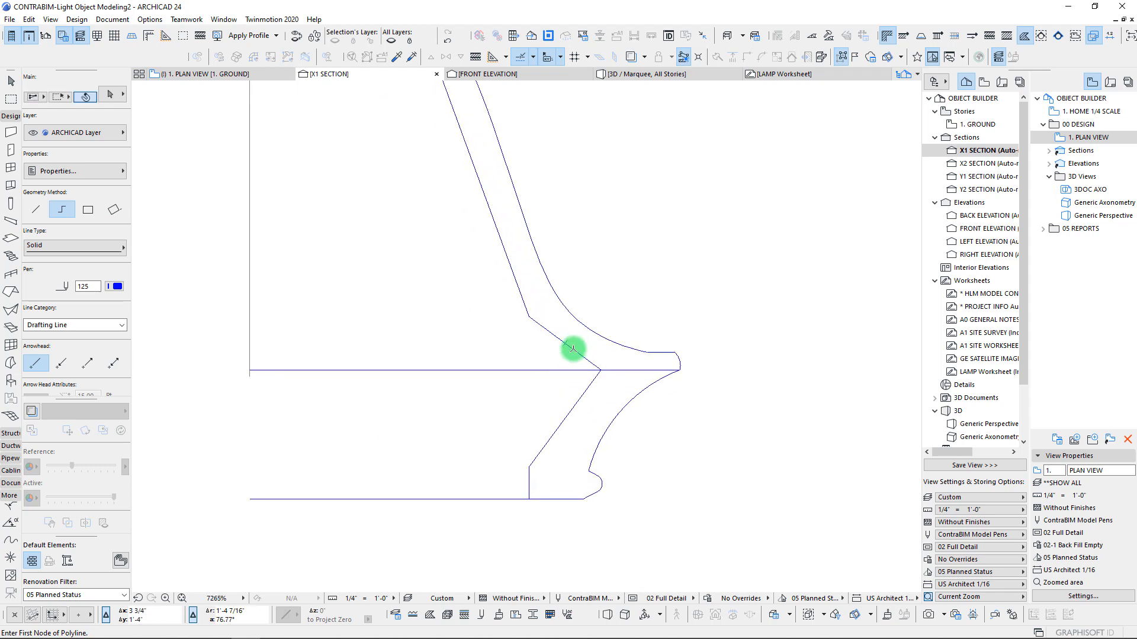
scroll(573, 349, "down", 3)
left_click(527, 266, "shift")
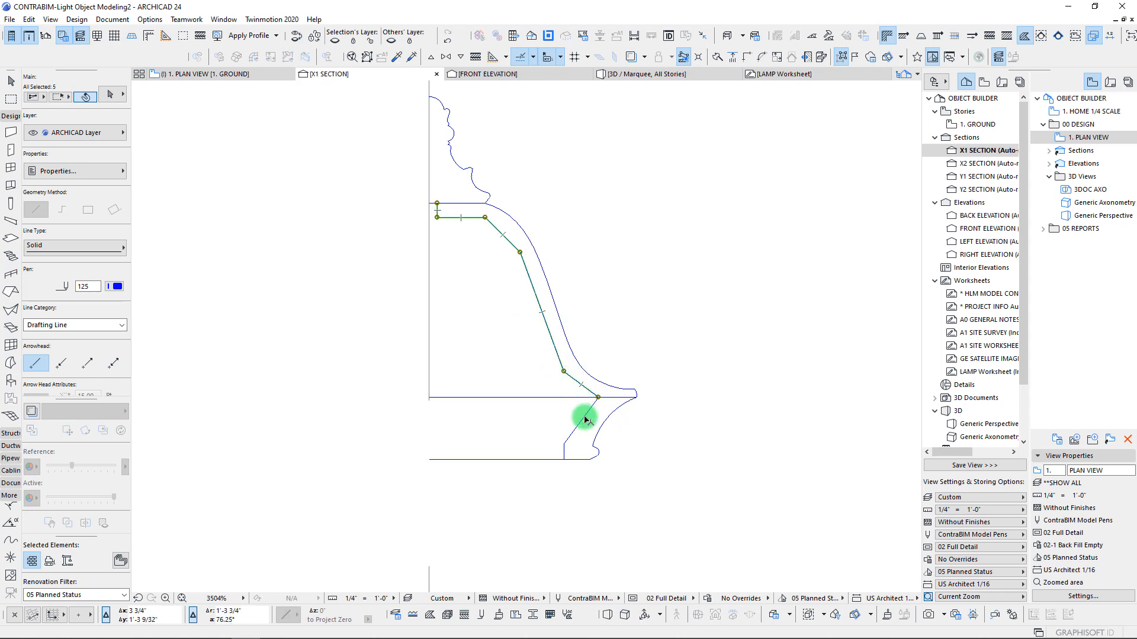
scroll(599, 395, "up", 3)
left_click(598, 392)
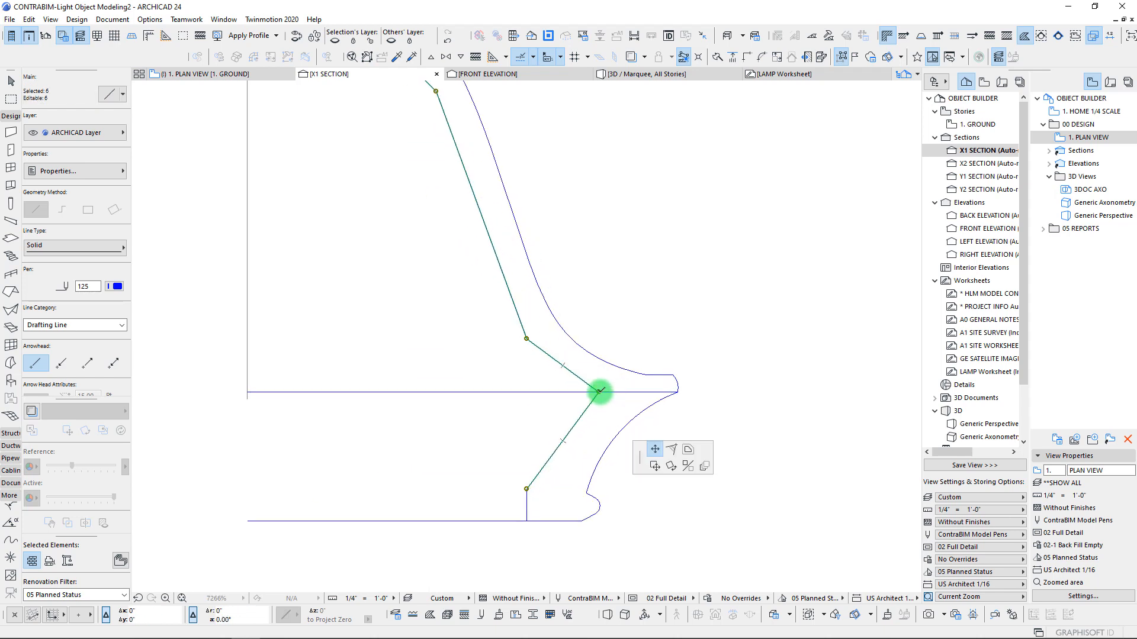
left_click(637, 517)
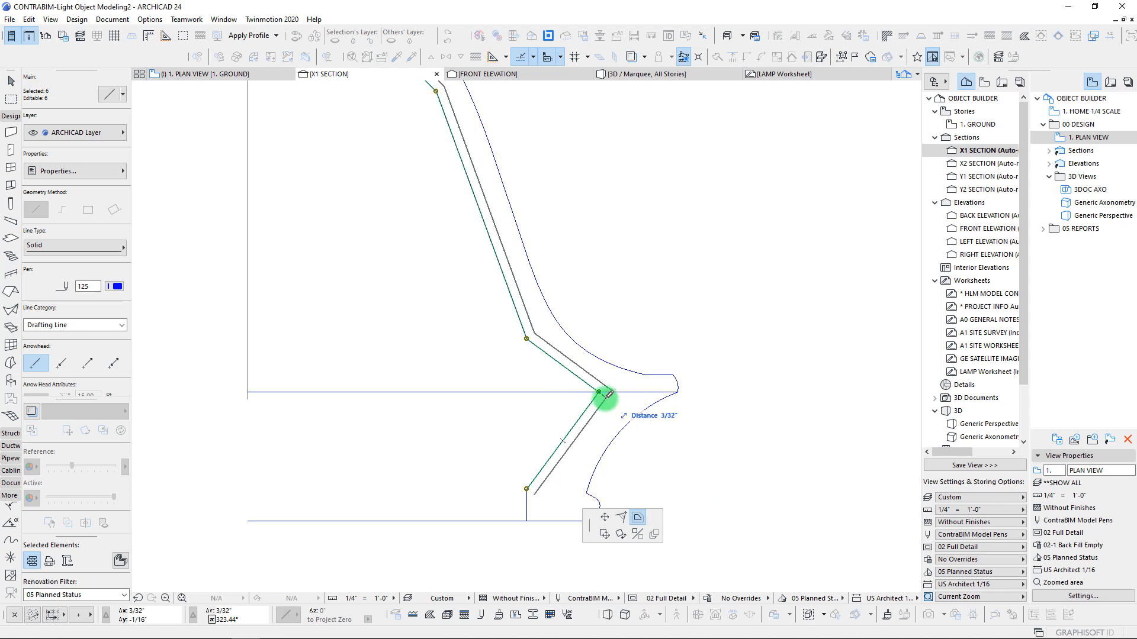
scroll(612, 394, "down", 3)
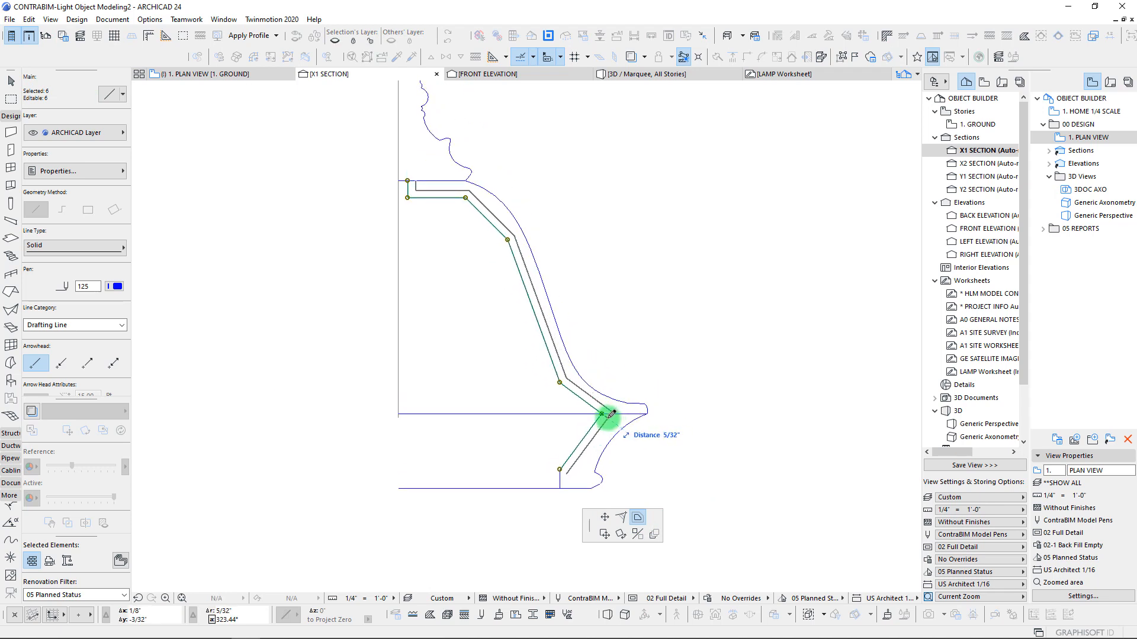
left_click(610, 413)
Shorten the lower slanted line to the height of the bottom vertical's upper end and connect them with a horizontal line of about 3/16"
scroll(589, 446, "up", 3)
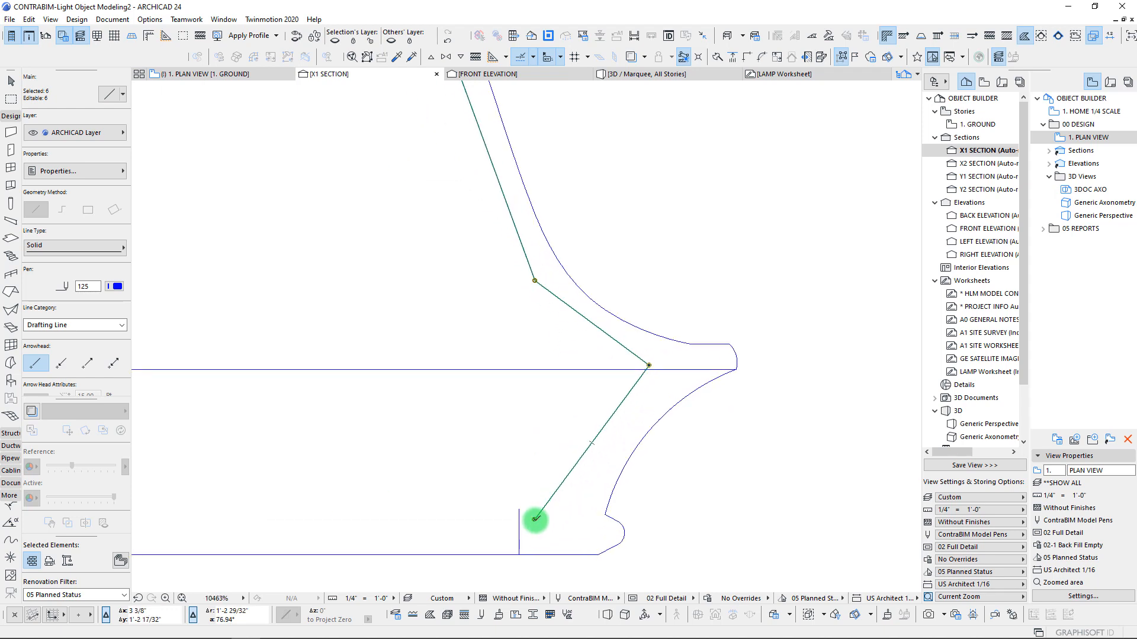
left_click(534, 520)
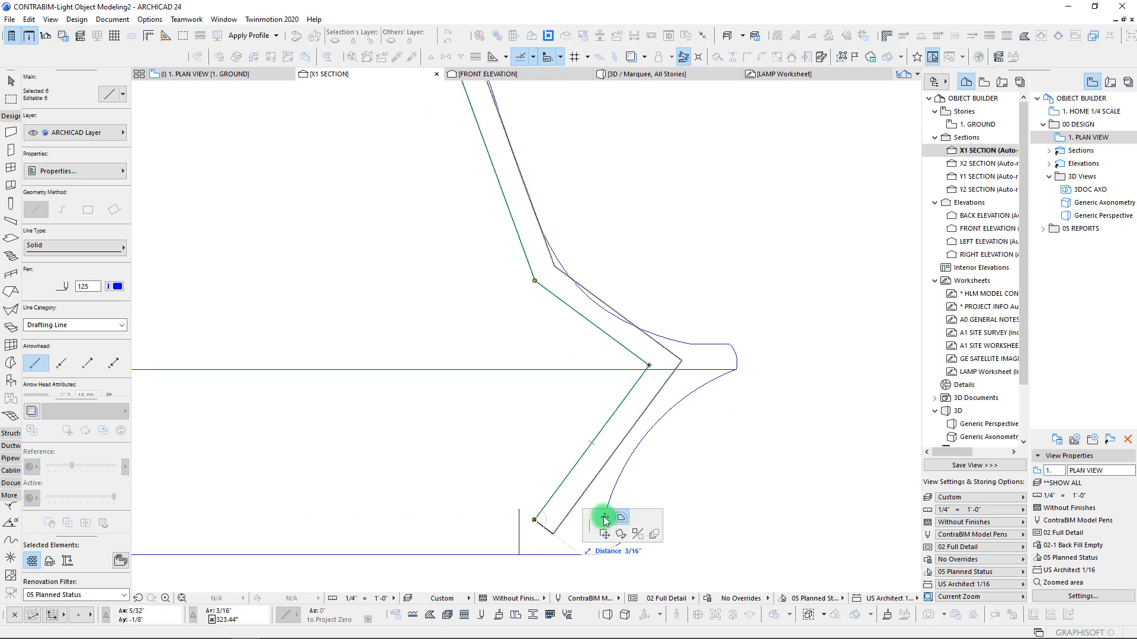
left_click(604, 519)
left_click(542, 509)
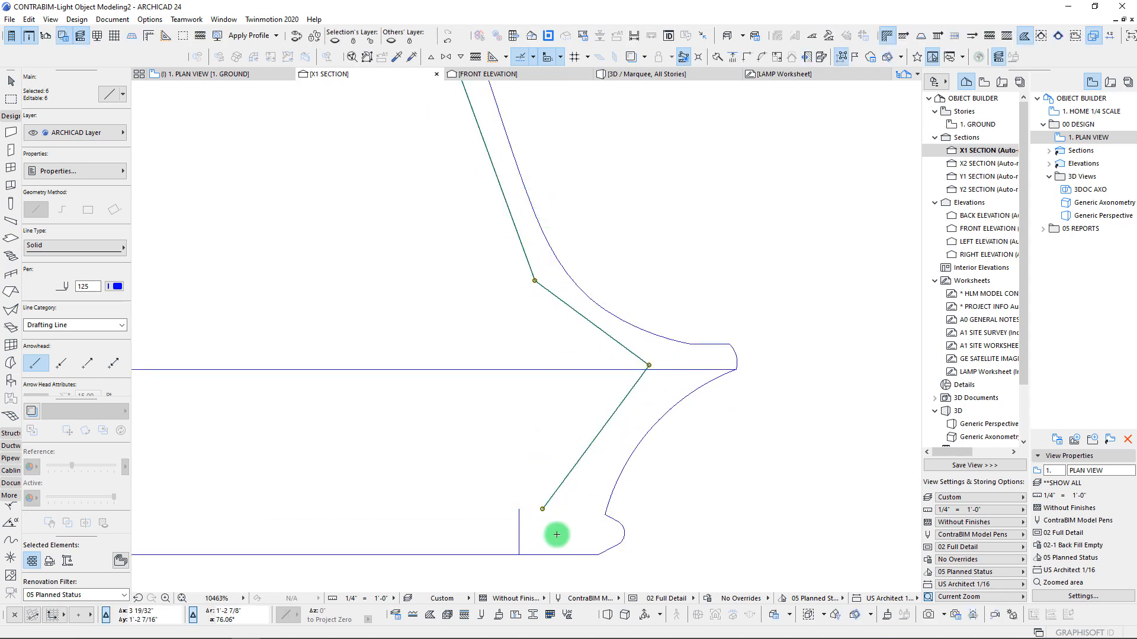
key("Escape")
left_click(518, 509)
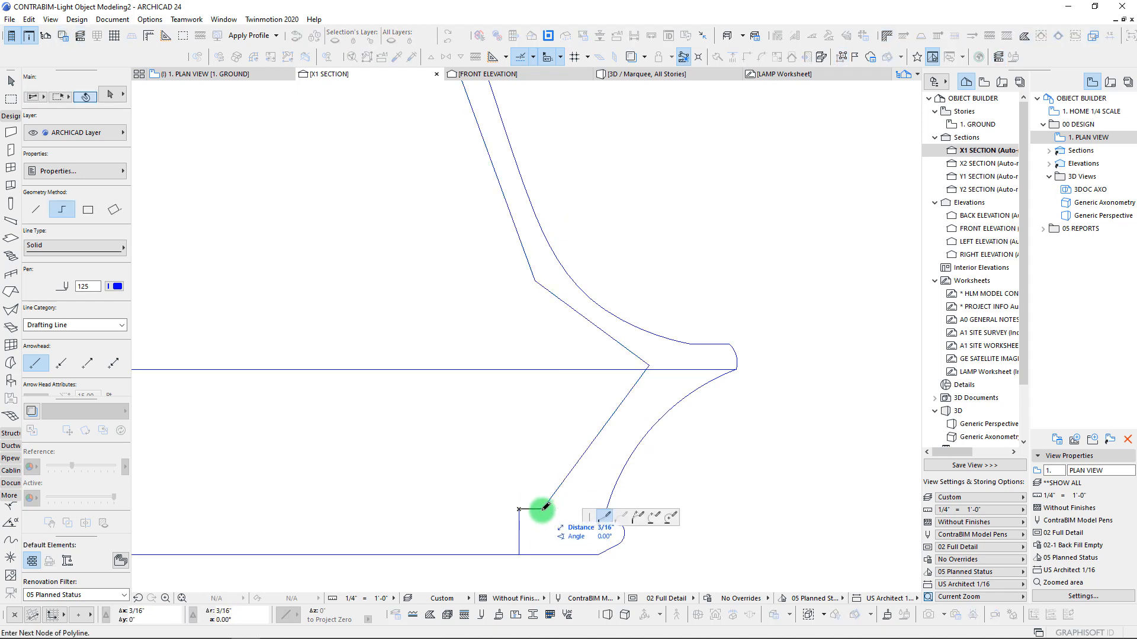
double_click(543, 508)
Extend the short horizontal line to the slanted inner wall line and trim the slanted line's overshoot at their corner
scroll(541, 512, "up", 8)
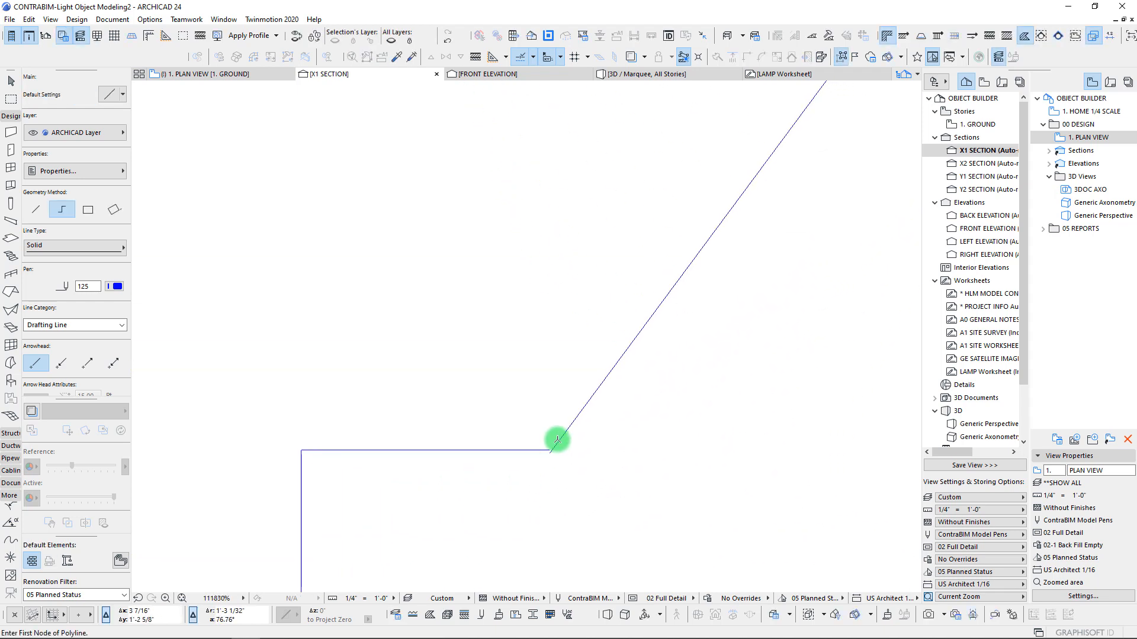
scroll(551, 450, "up", 6)
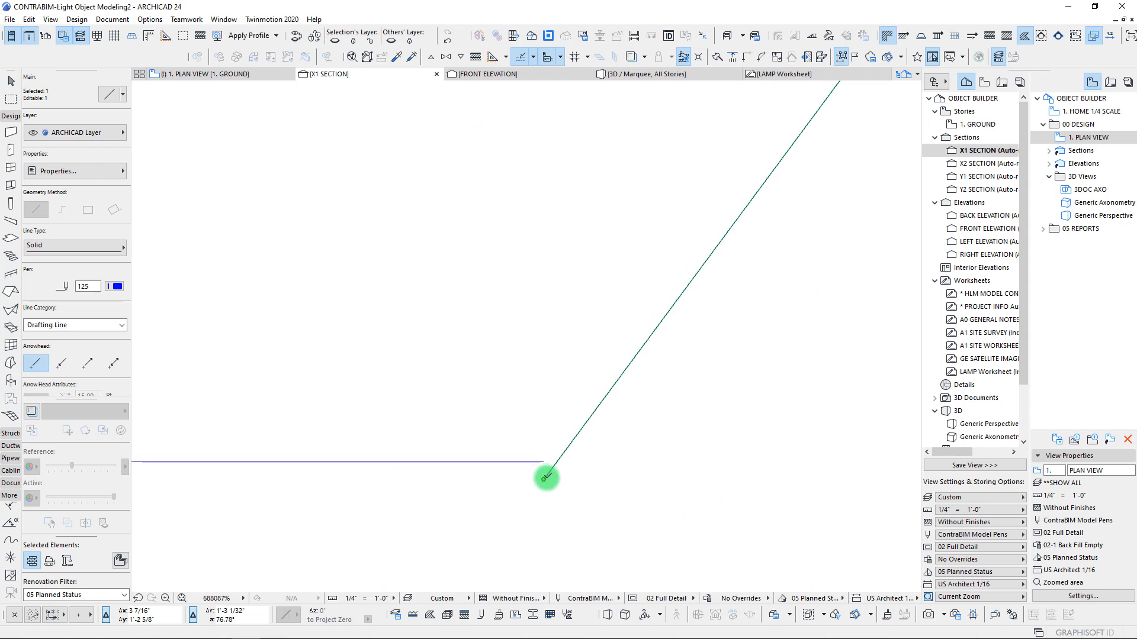
left_click(543, 462, "shift")
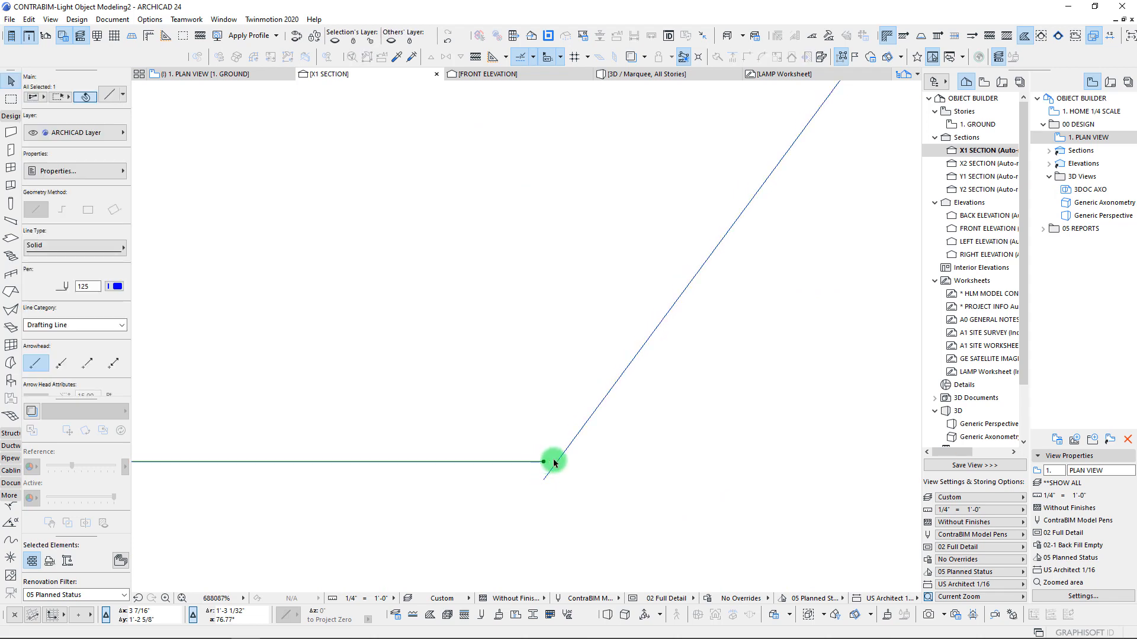
left_click(550, 472)
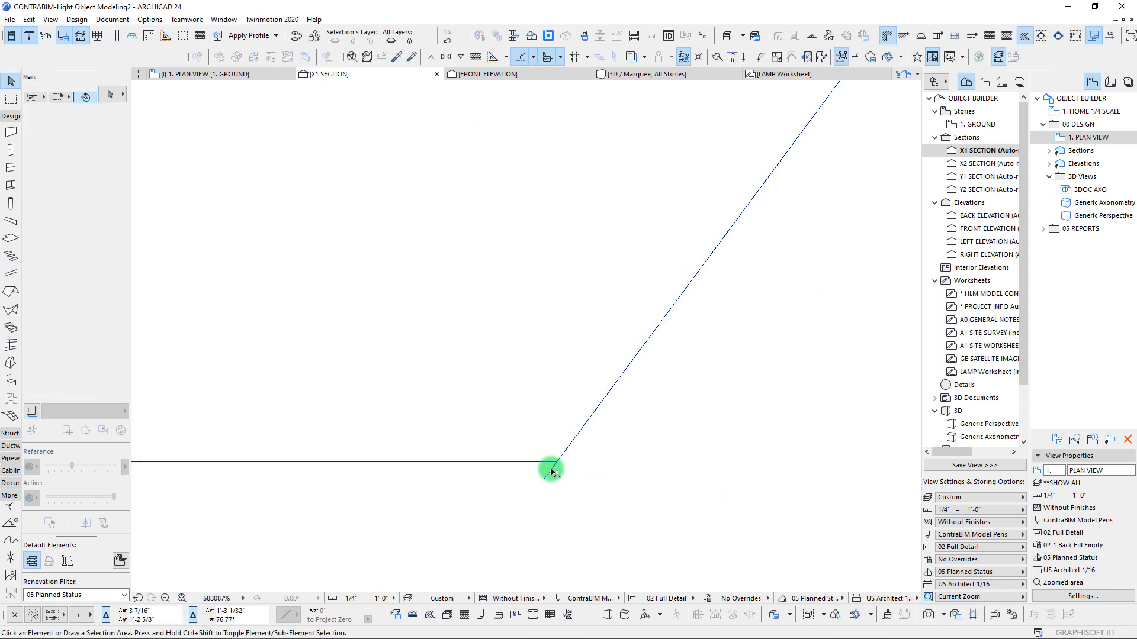
scroll(505, 450, "down", 20)
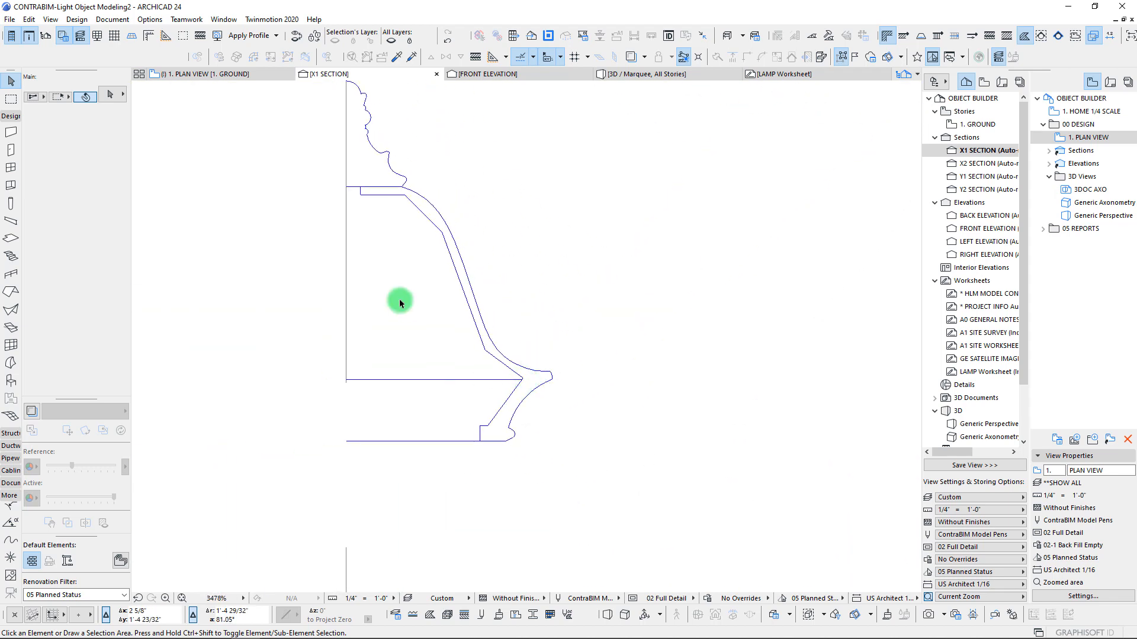
middle_click_drag(400, 303, 413, 332)
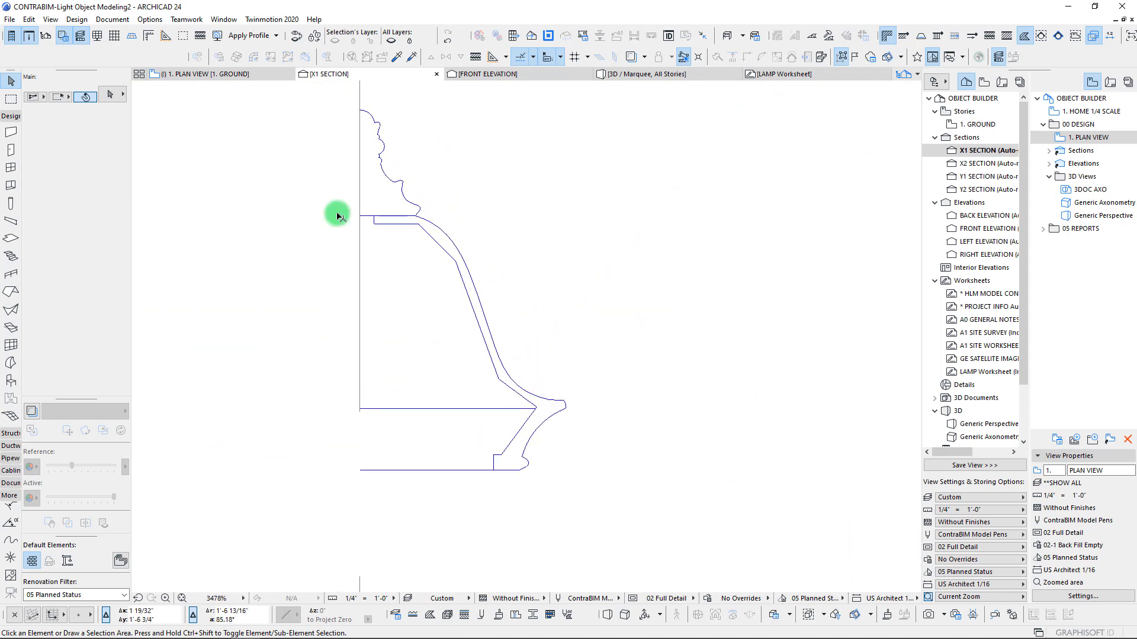
left_click(11, 364)
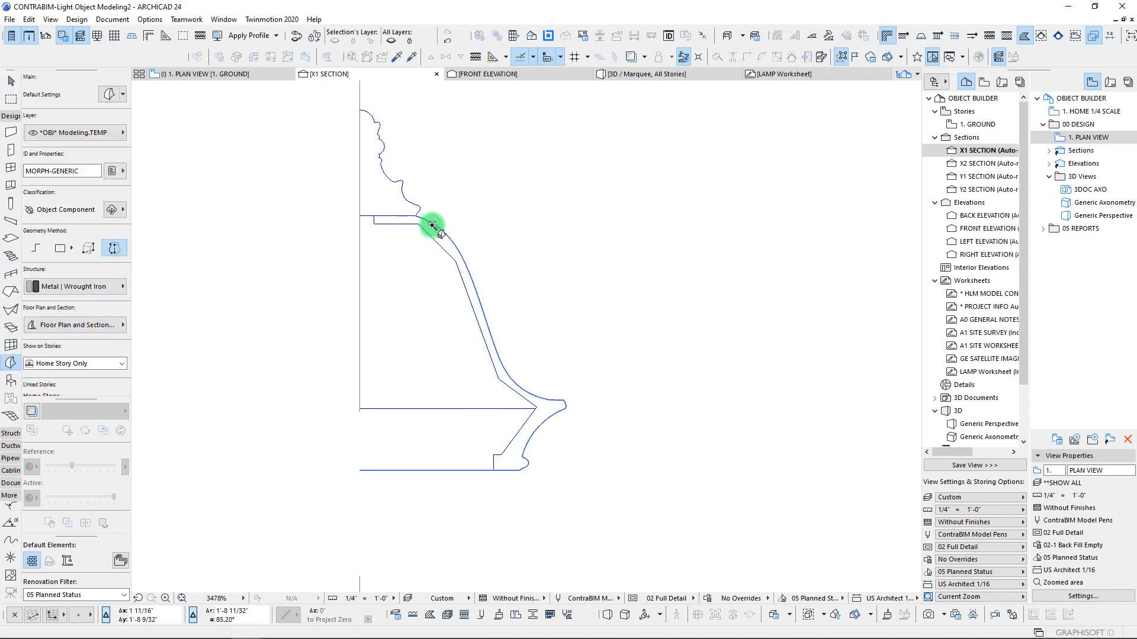
scroll(430, 226, "up", 6)
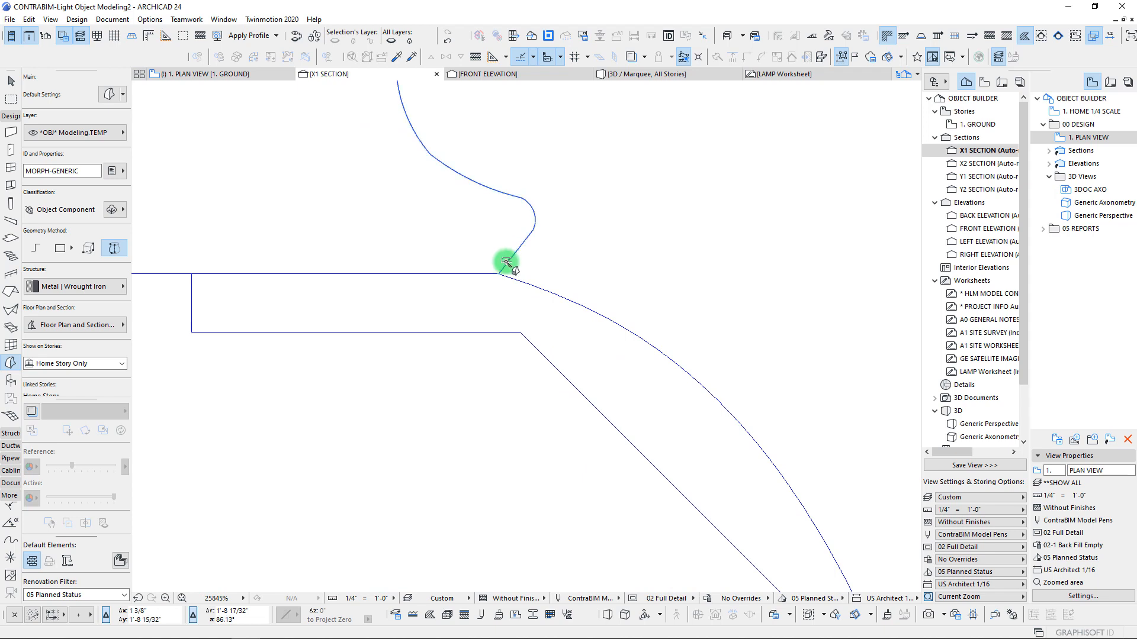
scroll(506, 261, "up", 8)
left_click(463, 323)
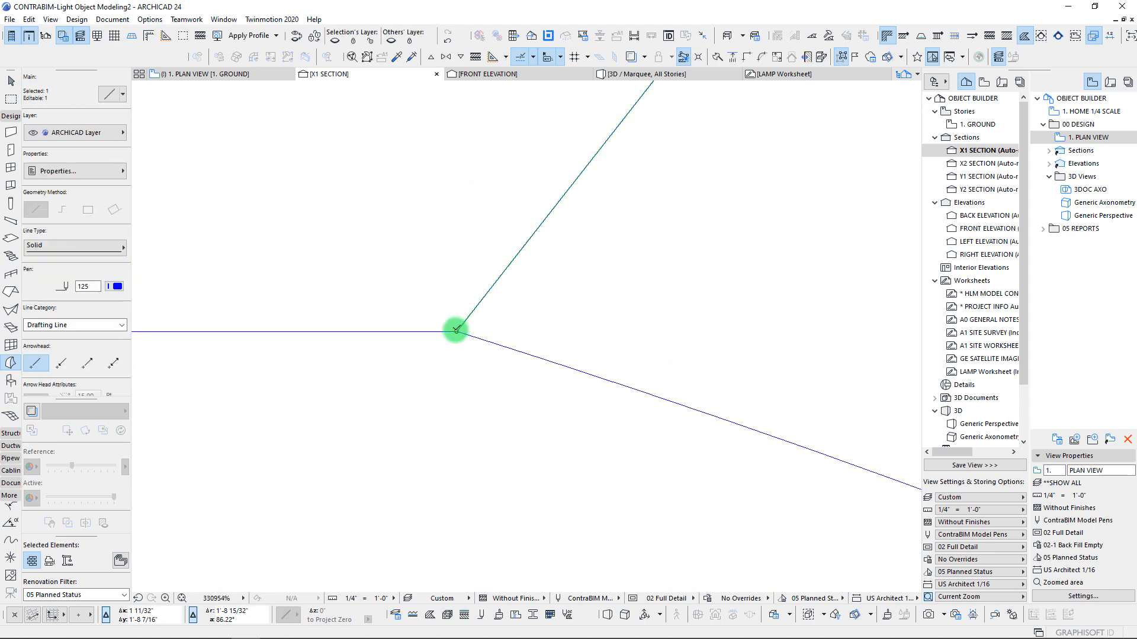
left_click(456, 330)
scroll(457, 297, "down", 6)
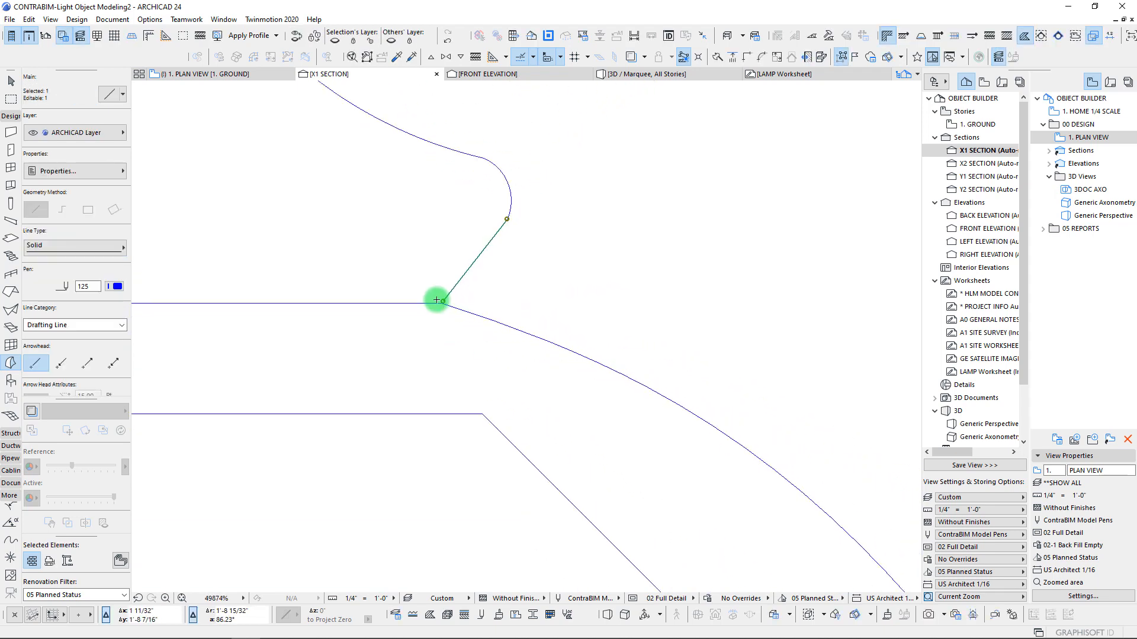
scroll(436, 300, "down", 6)
key("Escape")
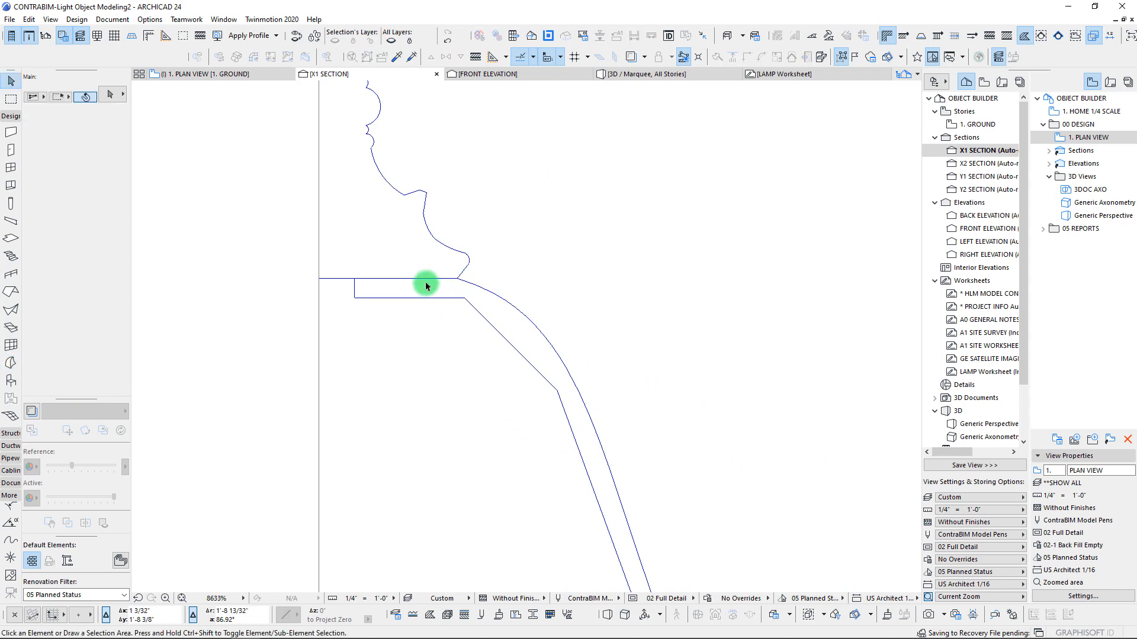
Revolve the closed hollow dome wall profile around the vertical centre axis into a wrought iron Morph
scroll(379, 292, "down", 3)
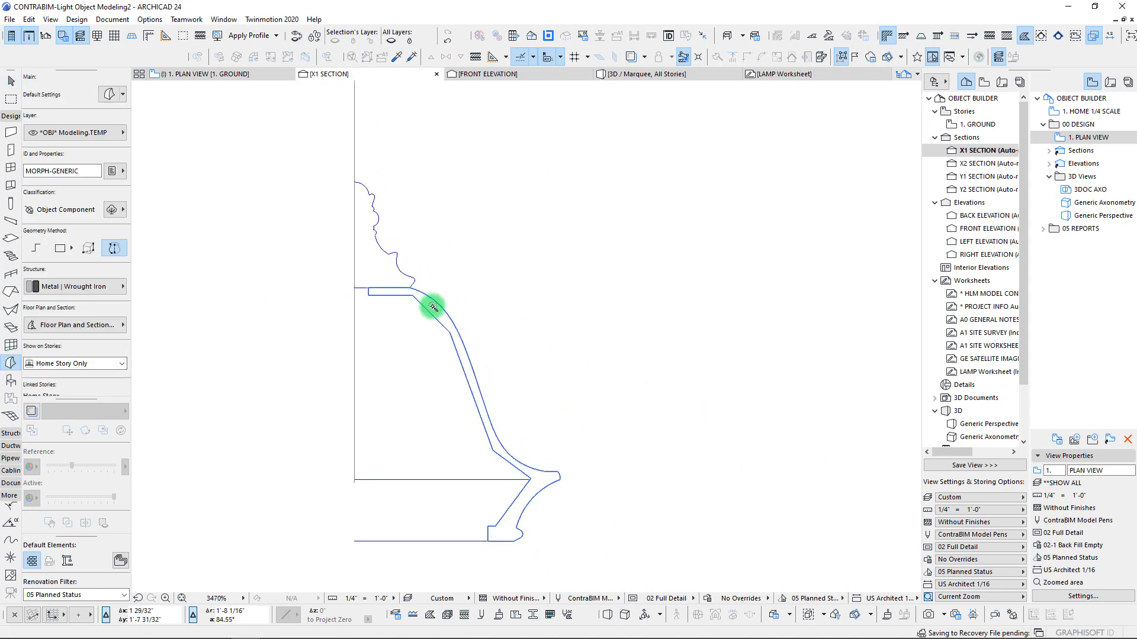
left_click(432, 300)
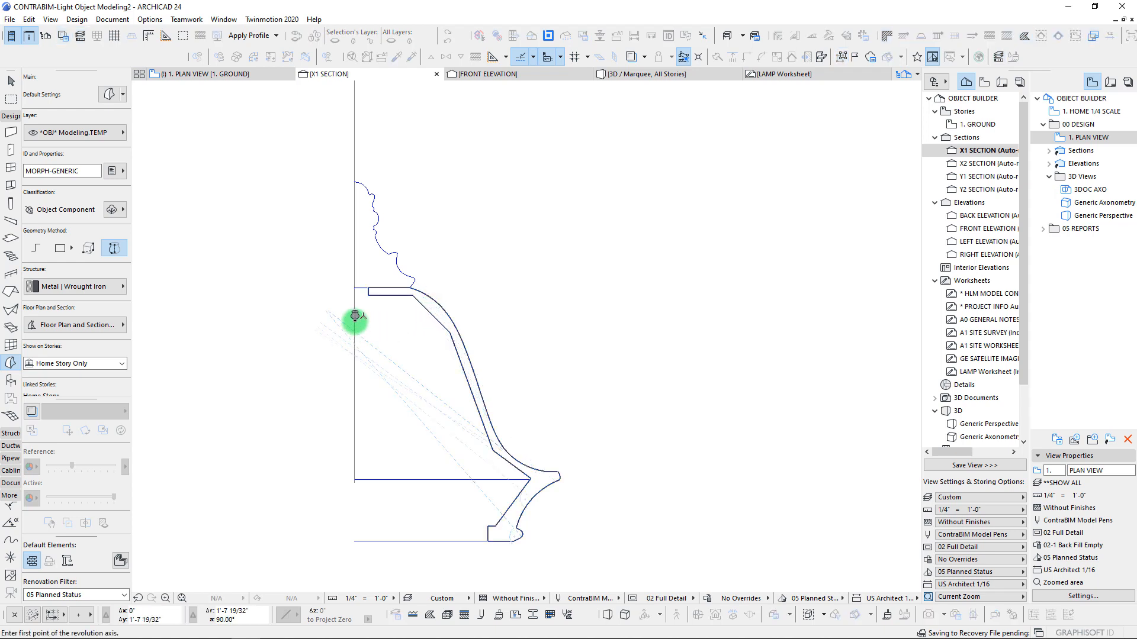
left_click(354, 321)
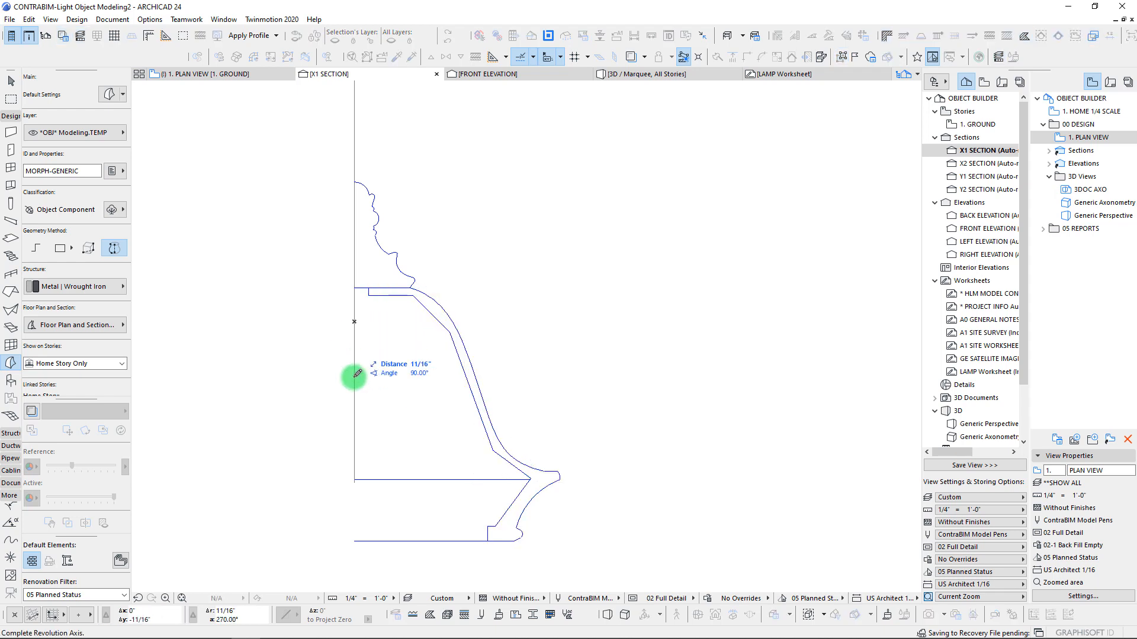
left_click(354, 431)
left_click(626, 324)
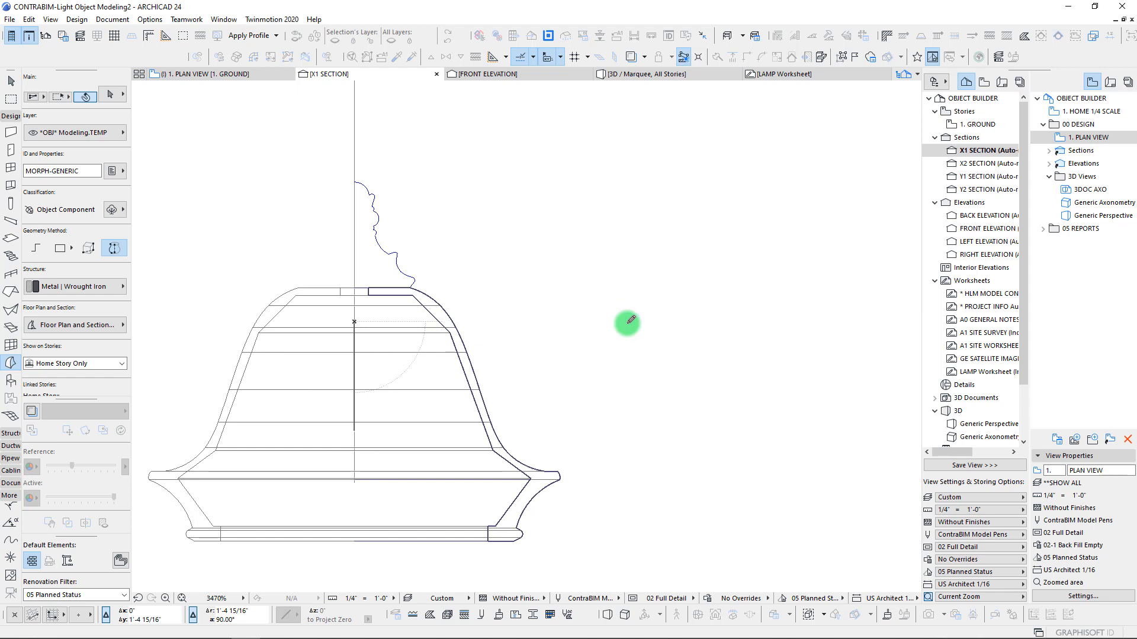
scroll(420, 320, "down", 8)
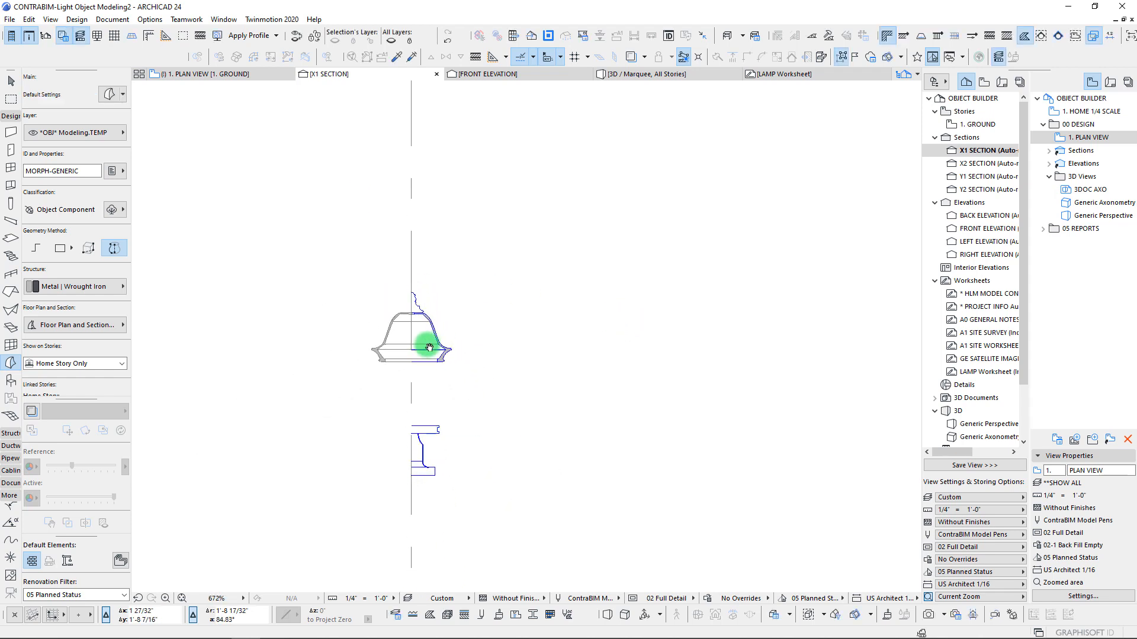
scroll(414, 351, "up", 7)
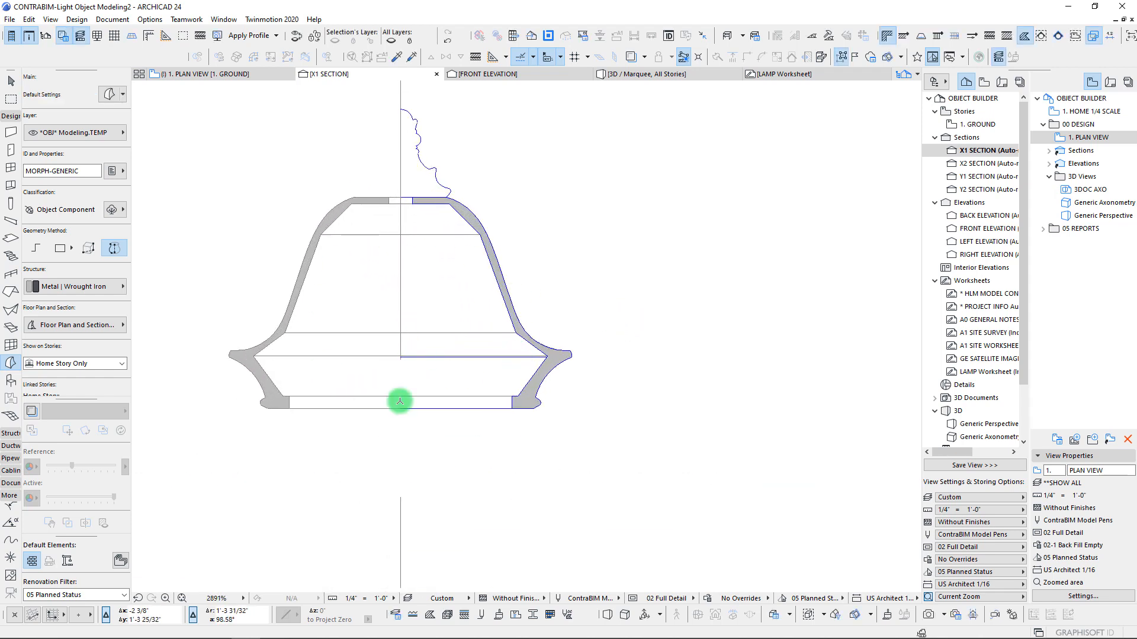
middle_click_drag(399, 206, 403, 239)
middle_click_drag(437, 347, 439, 359)
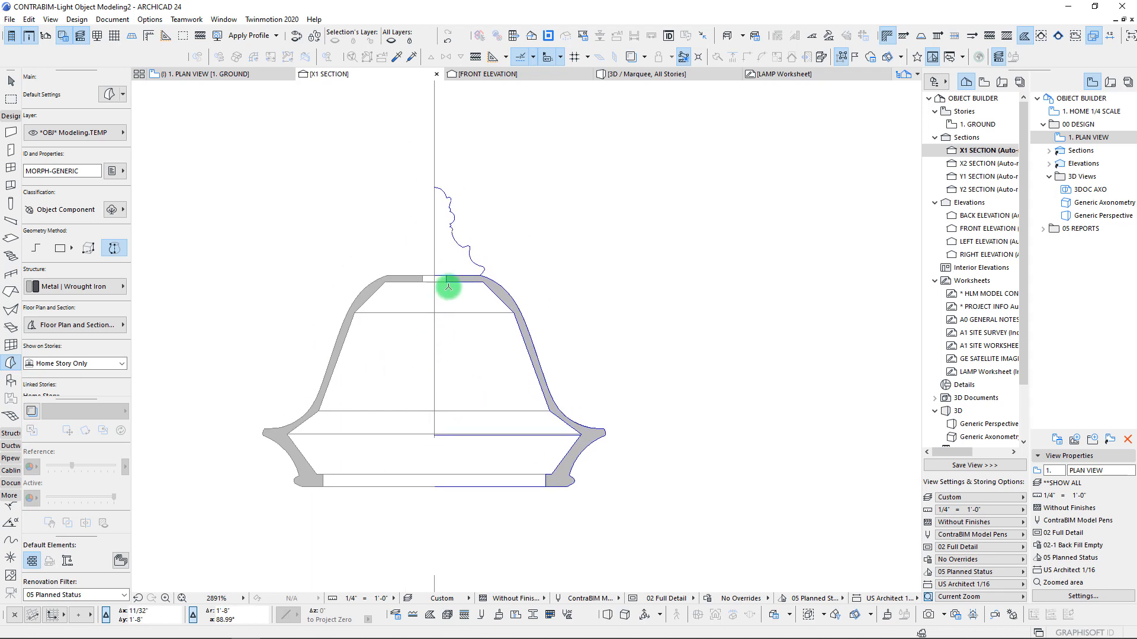
key("Escape")
Stretch the lower end of the finial's slanted bottom line onto the dome's upper corner, closing the small gap
scroll(474, 270, "up", 11)
scroll(533, 320, "up", 10)
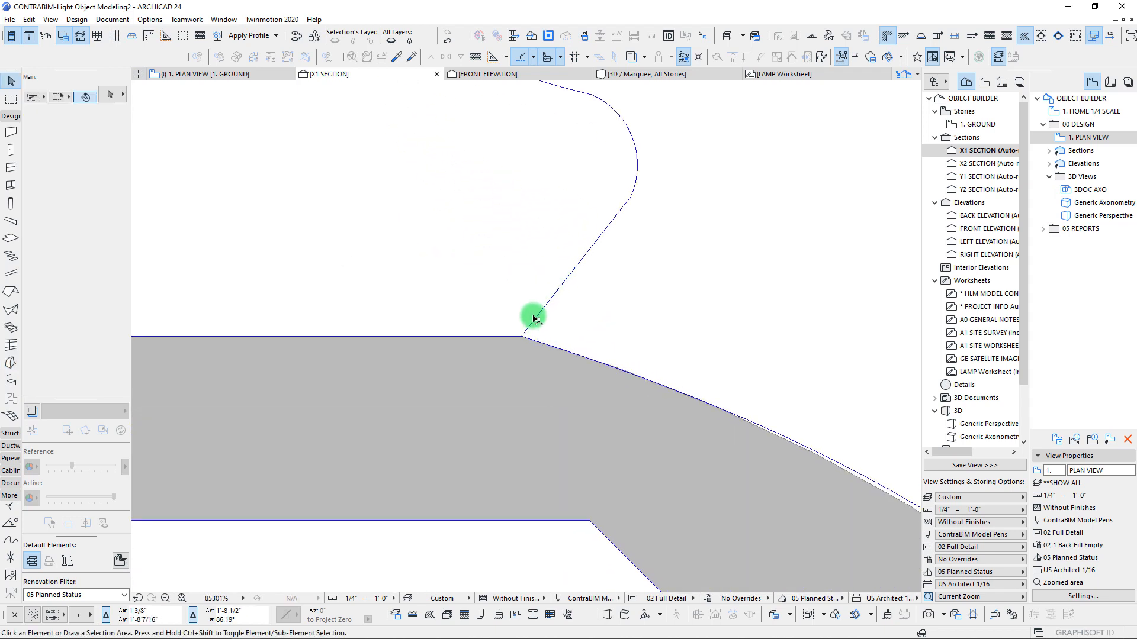
left_click(501, 369)
left_click(500, 369)
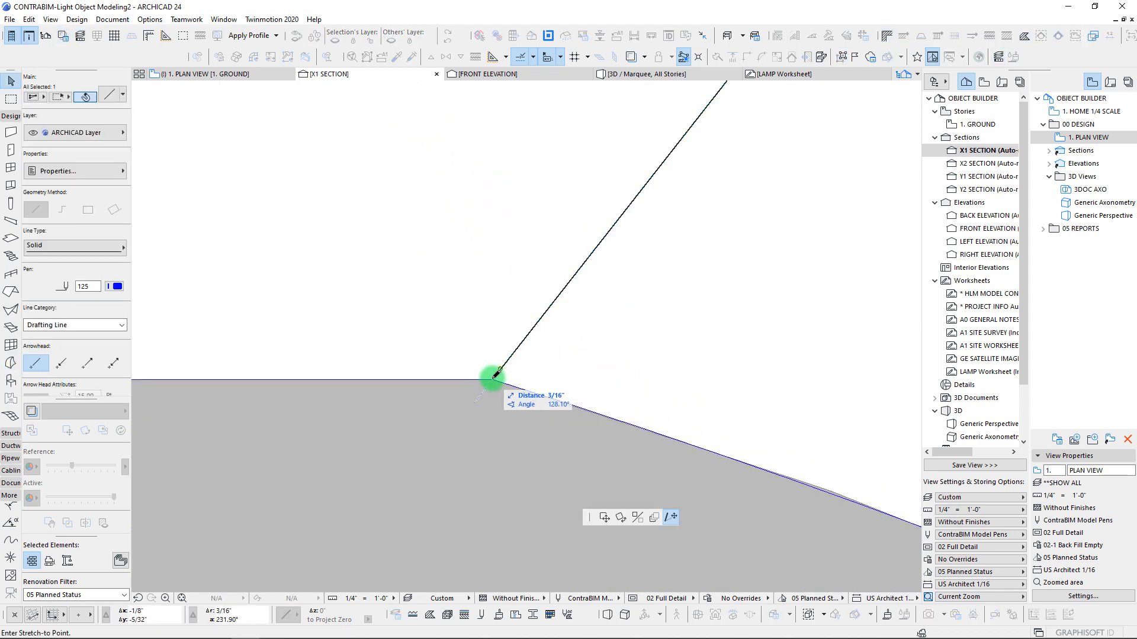
left_click(495, 380)
scroll(458, 321, "down", 16)
middle_click_drag(345, 252, 544, 355)
key("Escape")
Pick up the settings of the horizontal line under the finial for drawing a new polyline
scroll(468, 264, "down", 1)
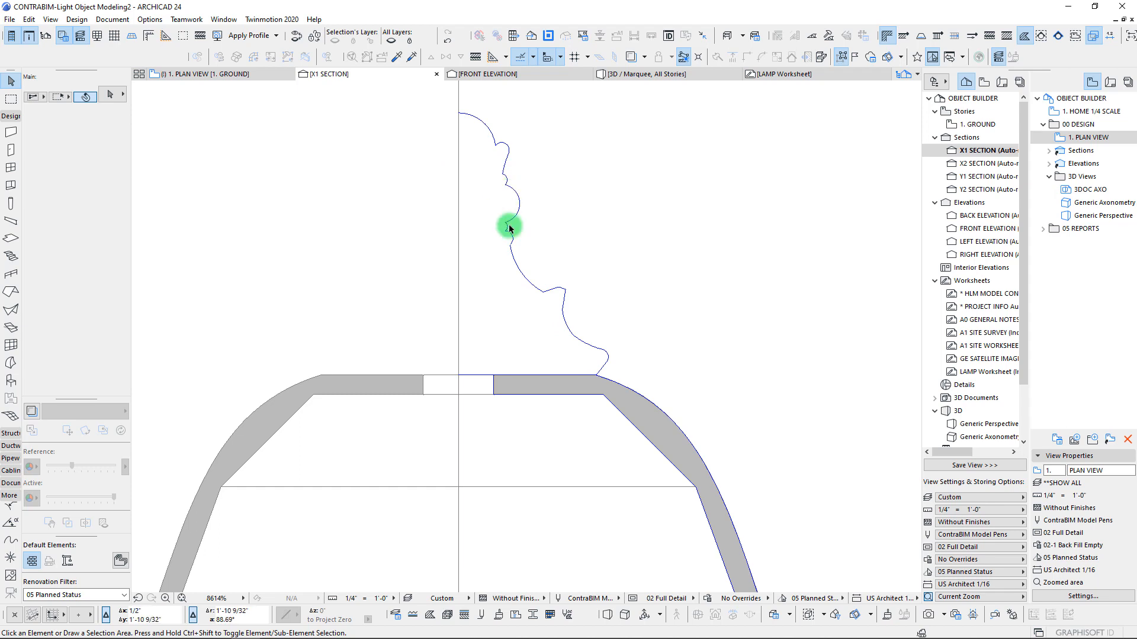
left_click(476, 376, "alt")
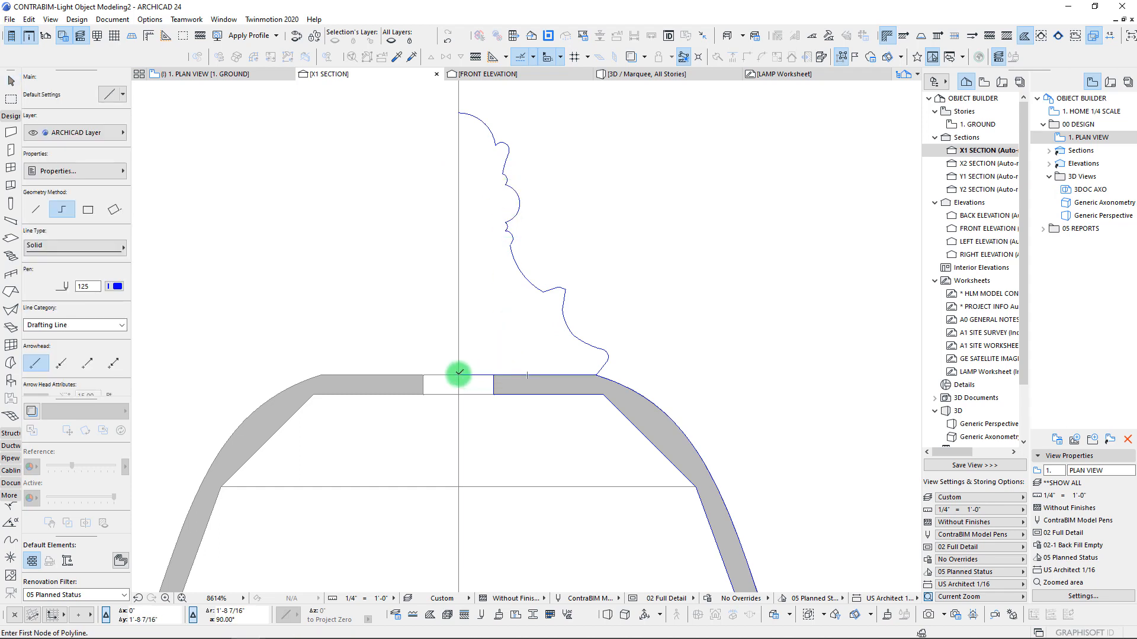
Close the finial profile with a vertical line along the centre axis and revolve it around that axis into a solid morph
left_click(459, 375)
double_click(460, 111)
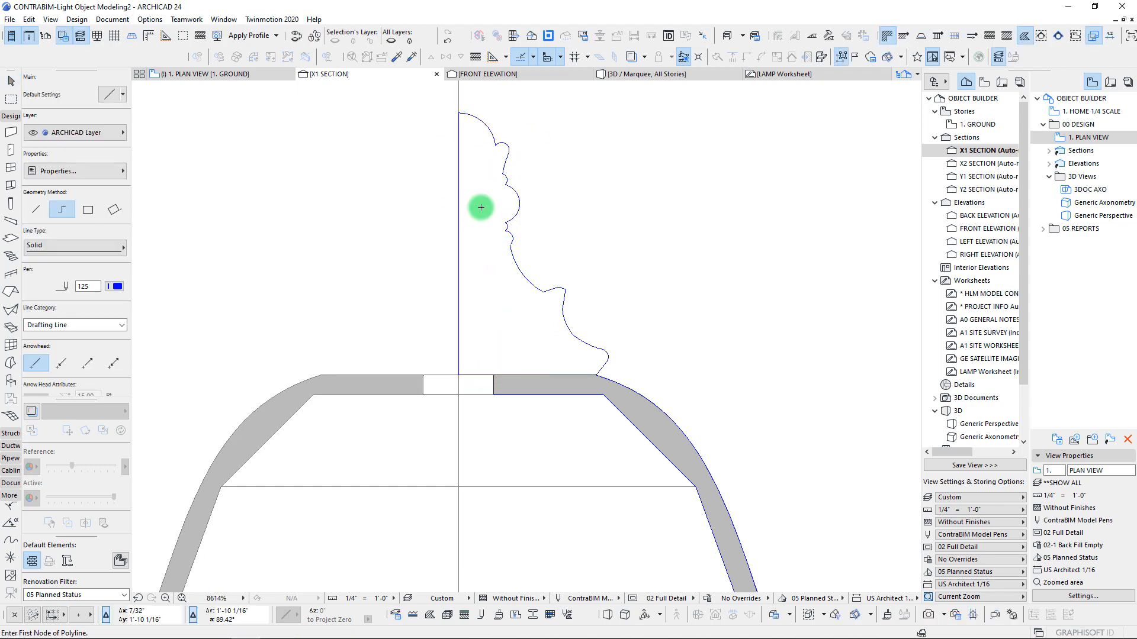
left_click(13, 363)
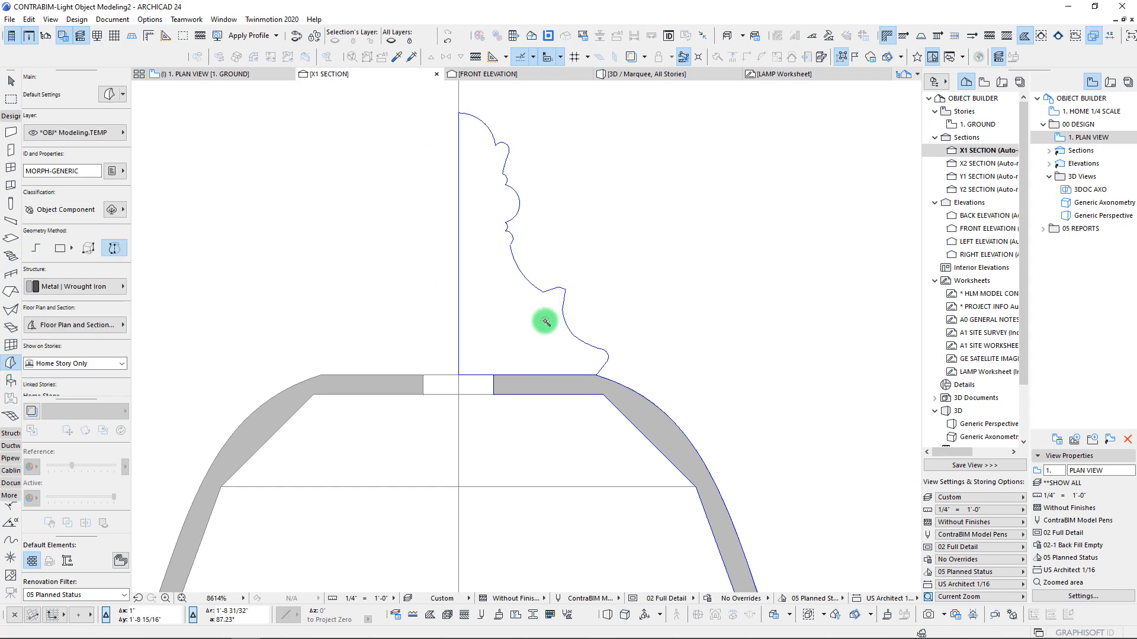
left_click(467, 268)
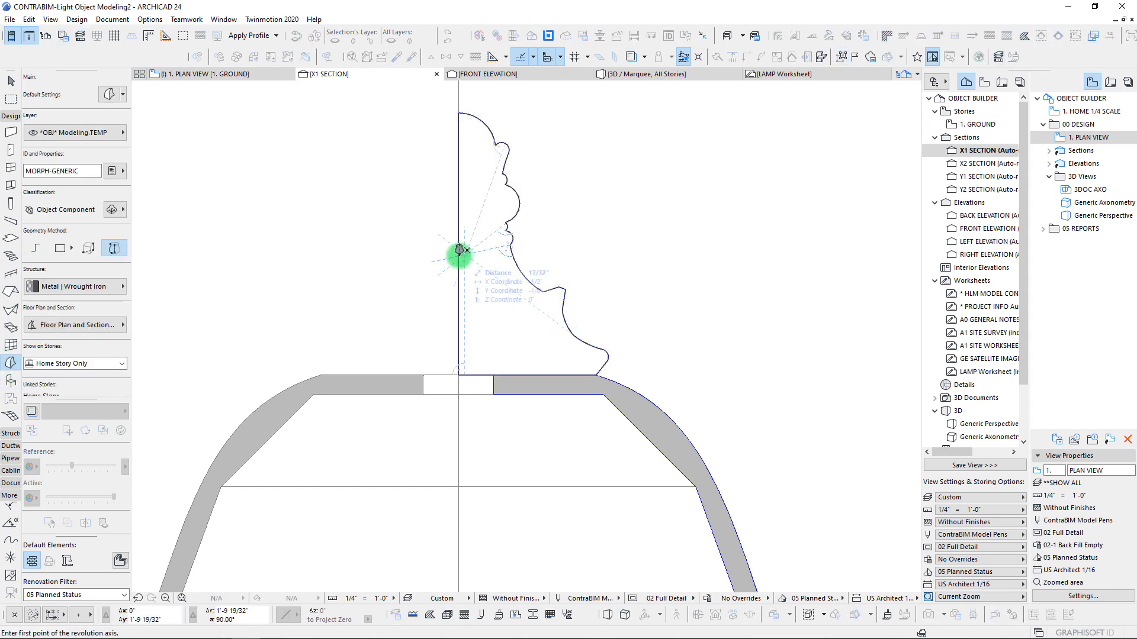
left_click(458, 253)
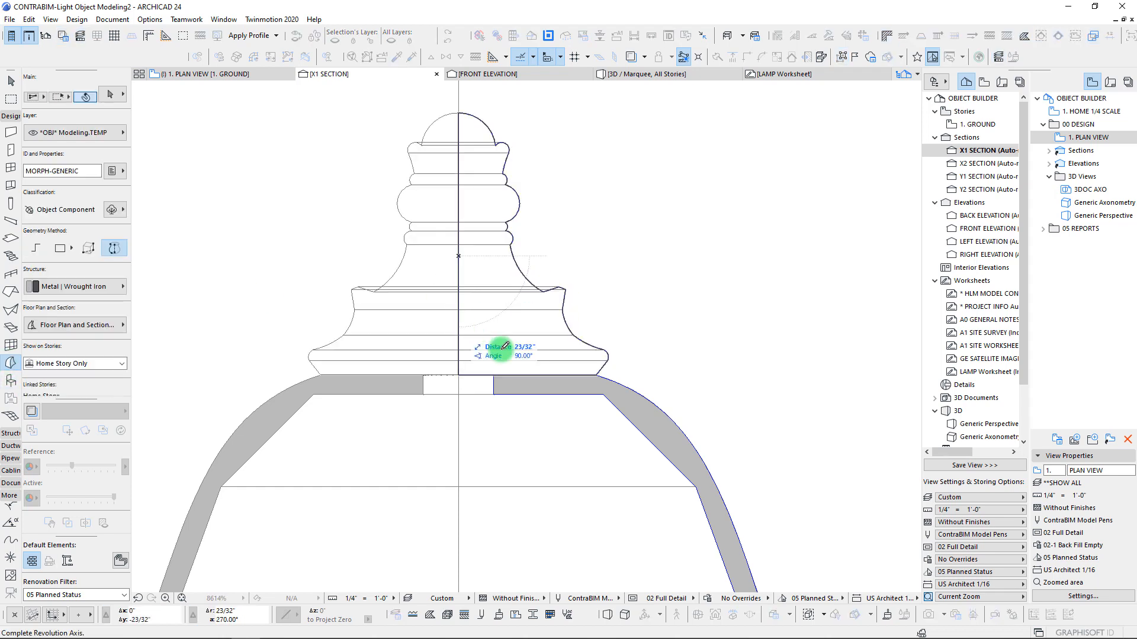
left_click(529, 367)
left_click(624, 321)
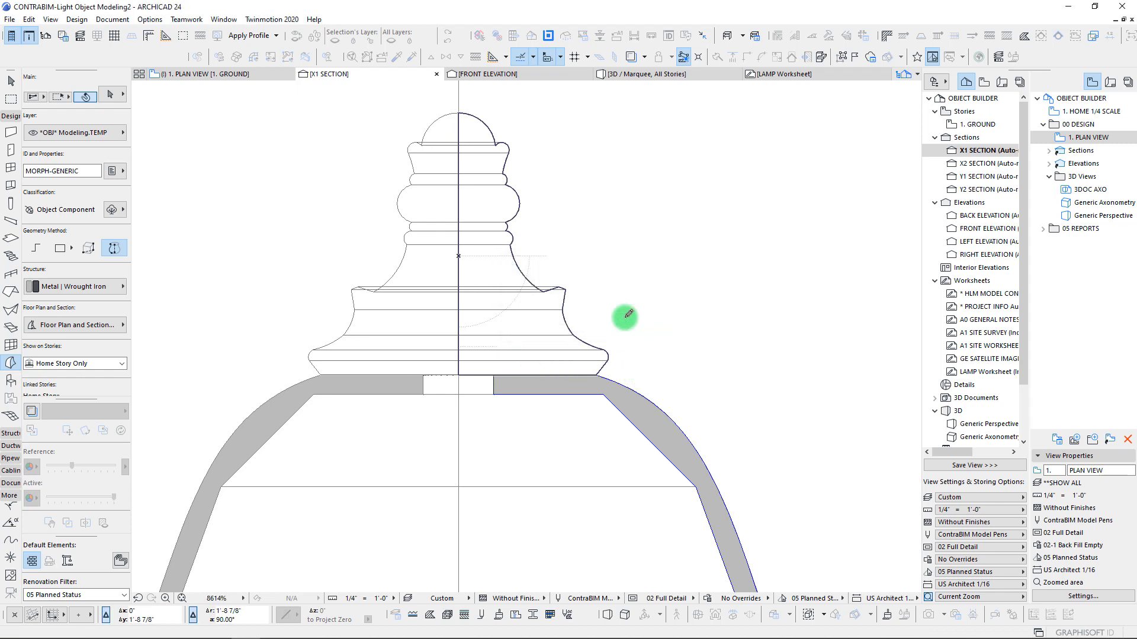
scroll(617, 314, "down", 8)
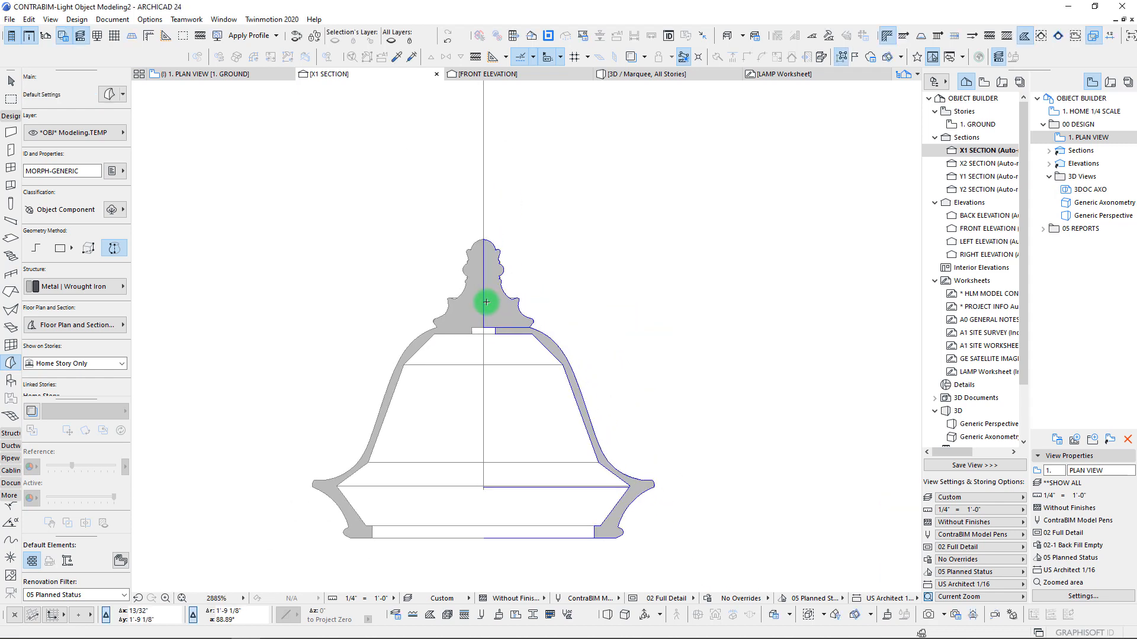
scroll(500, 221, "up", 5)
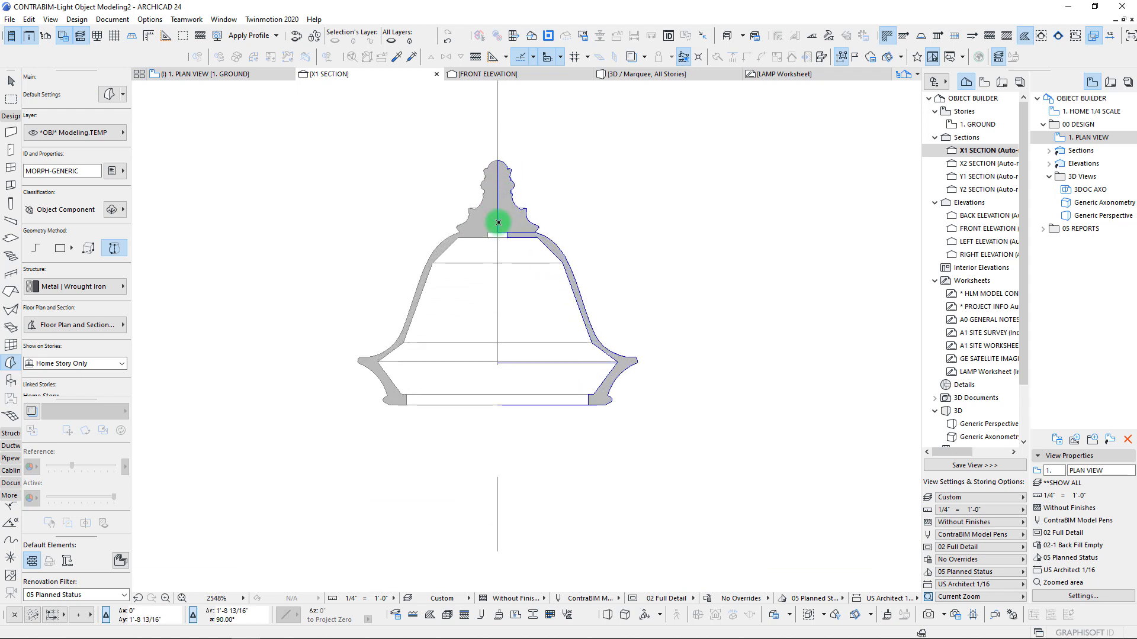
Enclose the whole lamp section in a marquee and delete all the drafting lines and arcs inside it
scroll(502, 277, "down", 6)
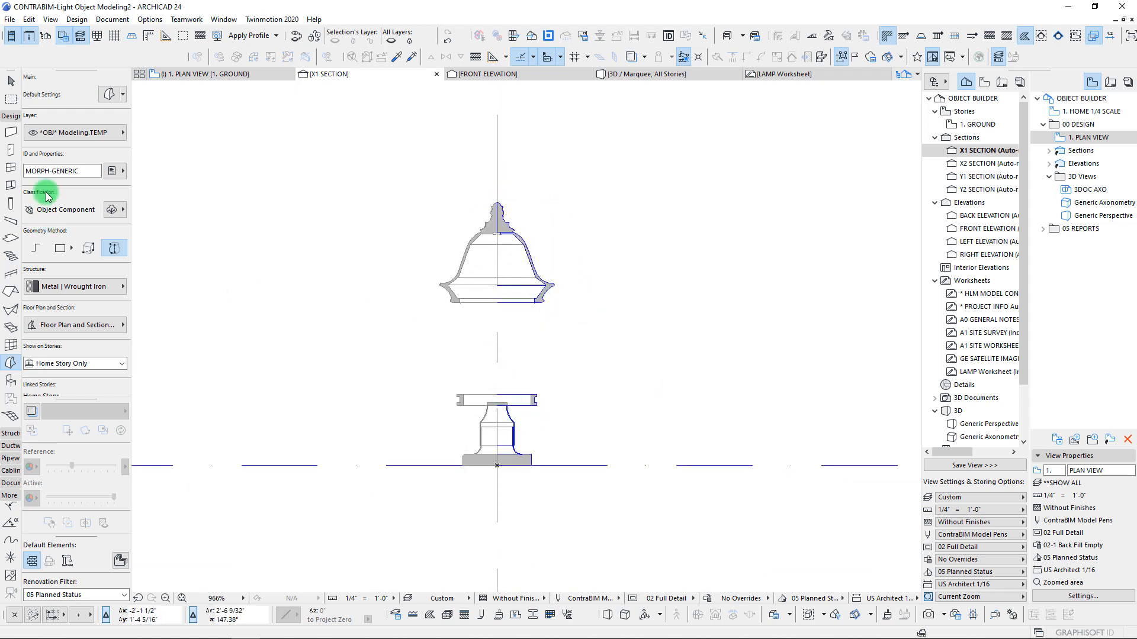
left_click(10, 99)
left_click(363, 161)
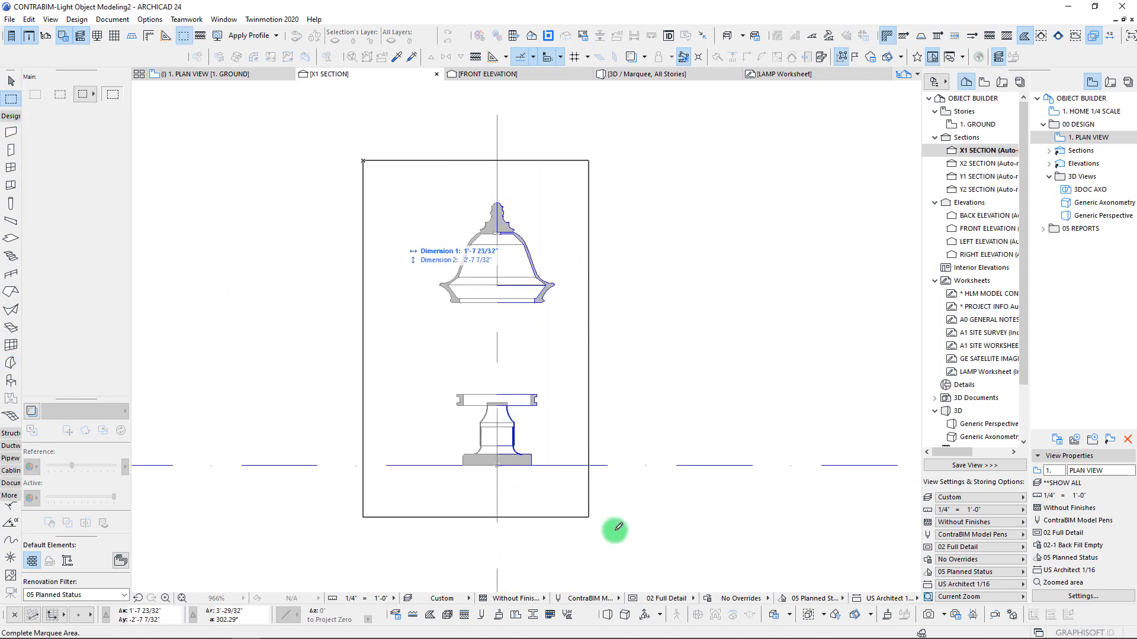
left_click(620, 533)
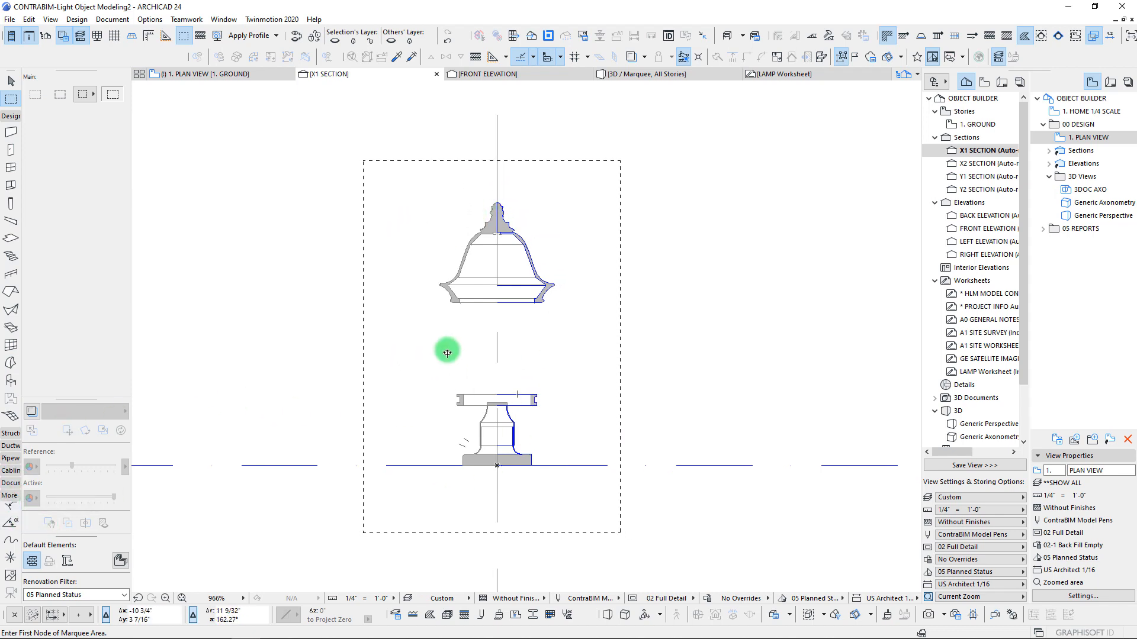
left_click(11, 483)
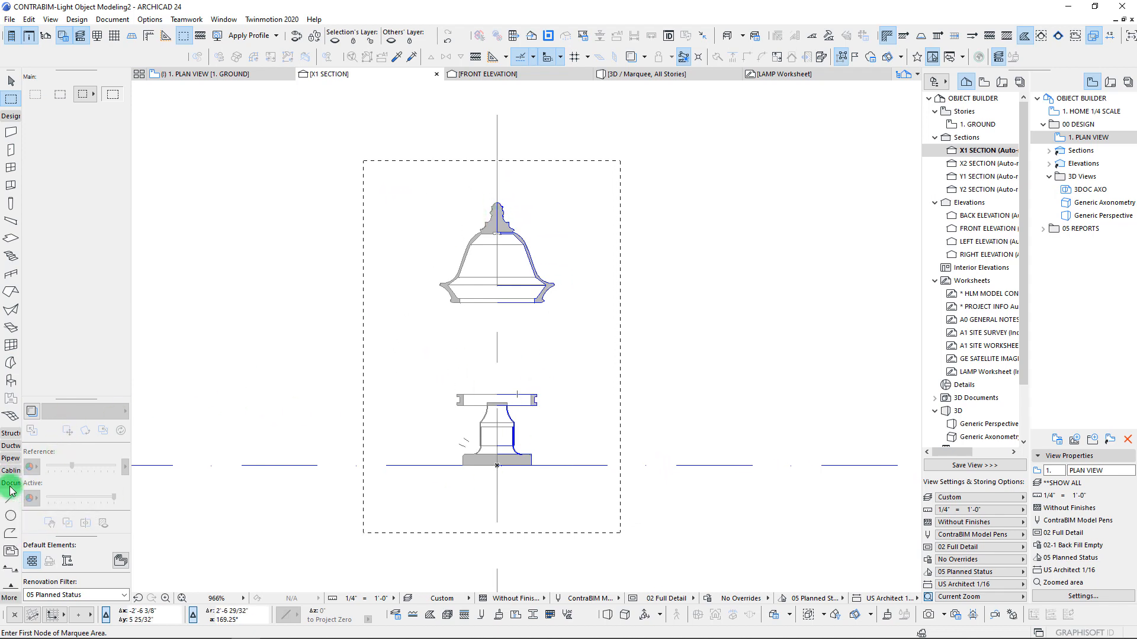
left_click(11, 500)
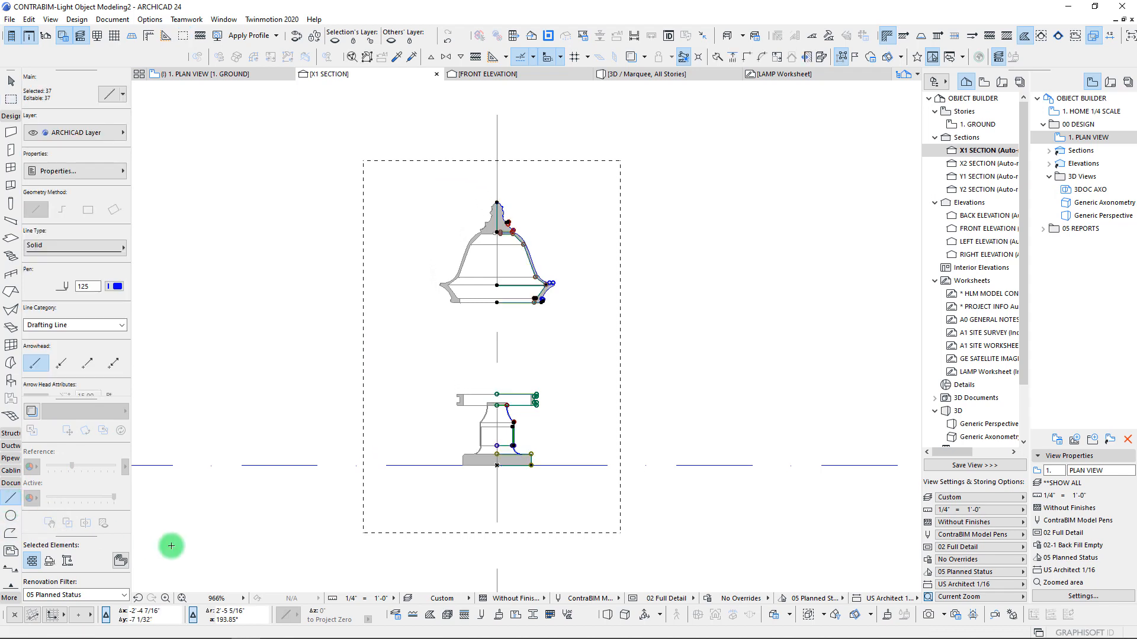
key("Escape")
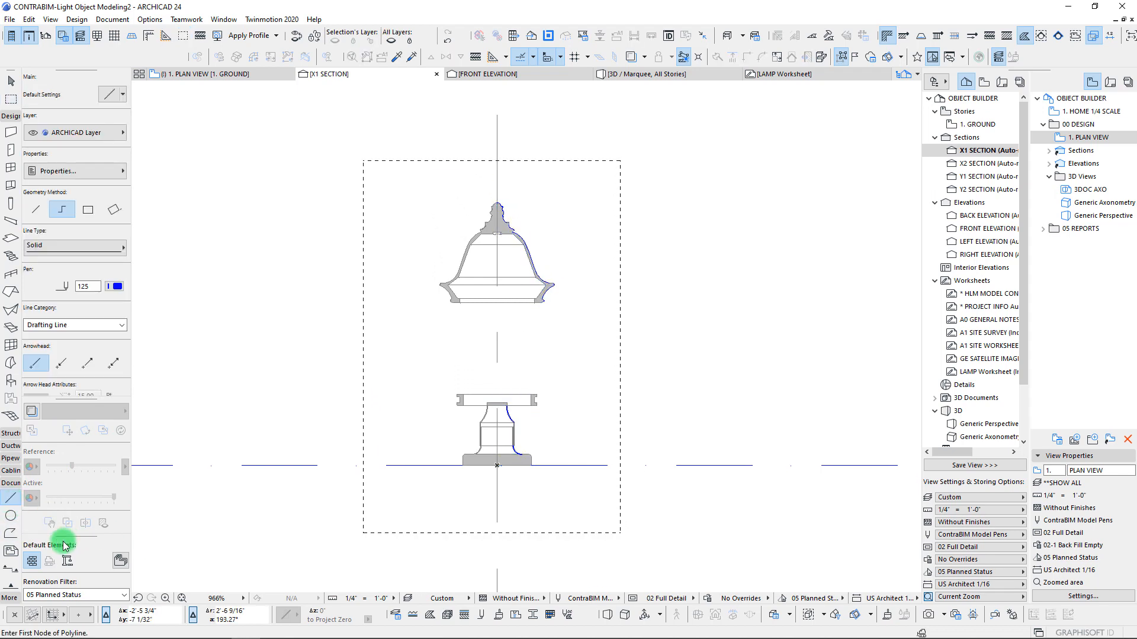
double_click(13, 518)
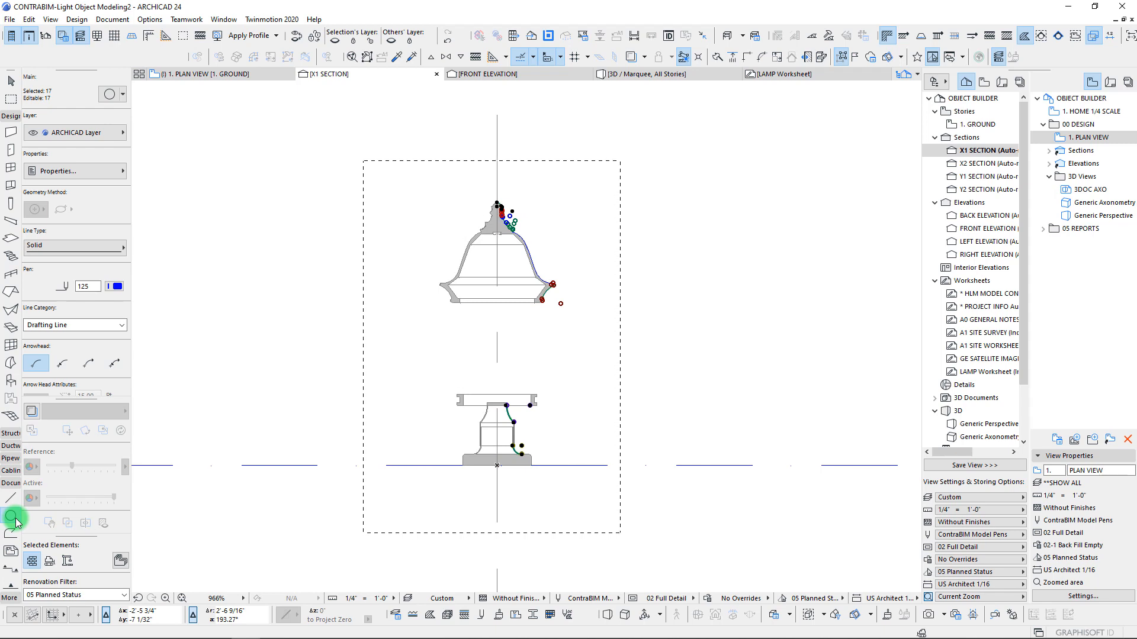
key("Escape")
Delete the leftover spline along the outer edge of the dome
scroll(510, 239, "up", 2)
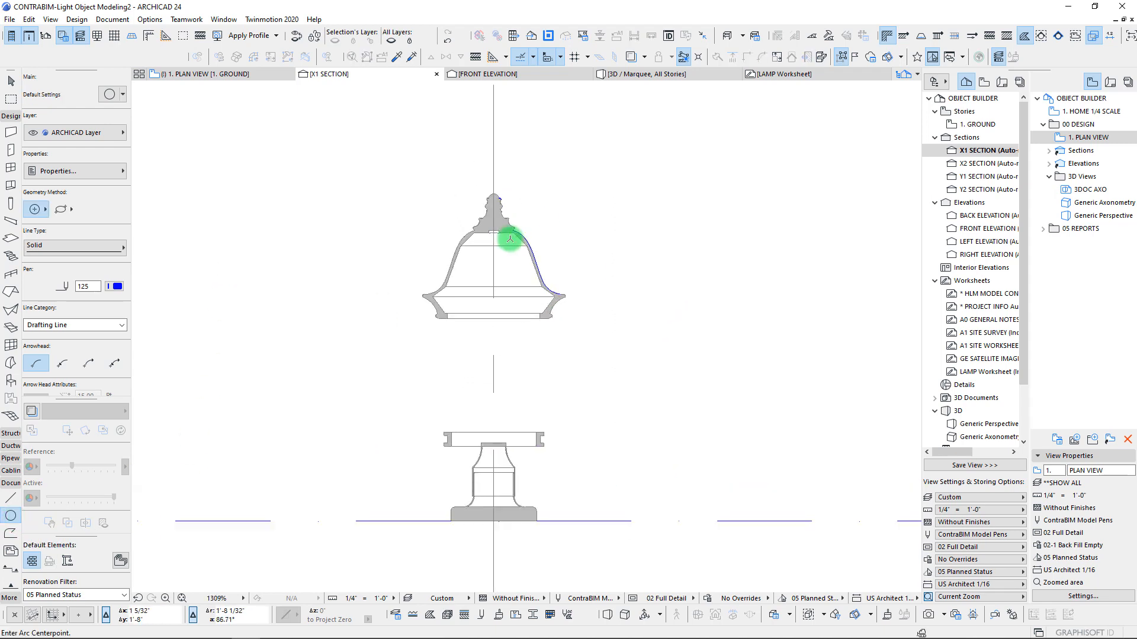
scroll(553, 256, "up", 5)
scroll(553, 237, "down", 5)
scroll(553, 272, "up", 8)
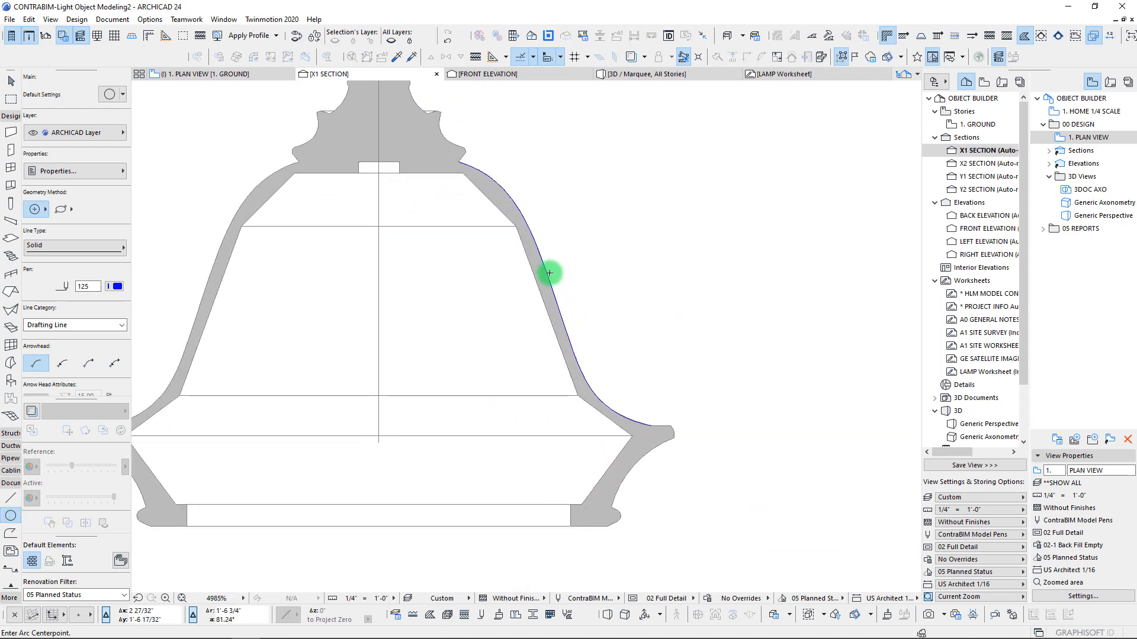
key("Escape")
left_click(548, 277)
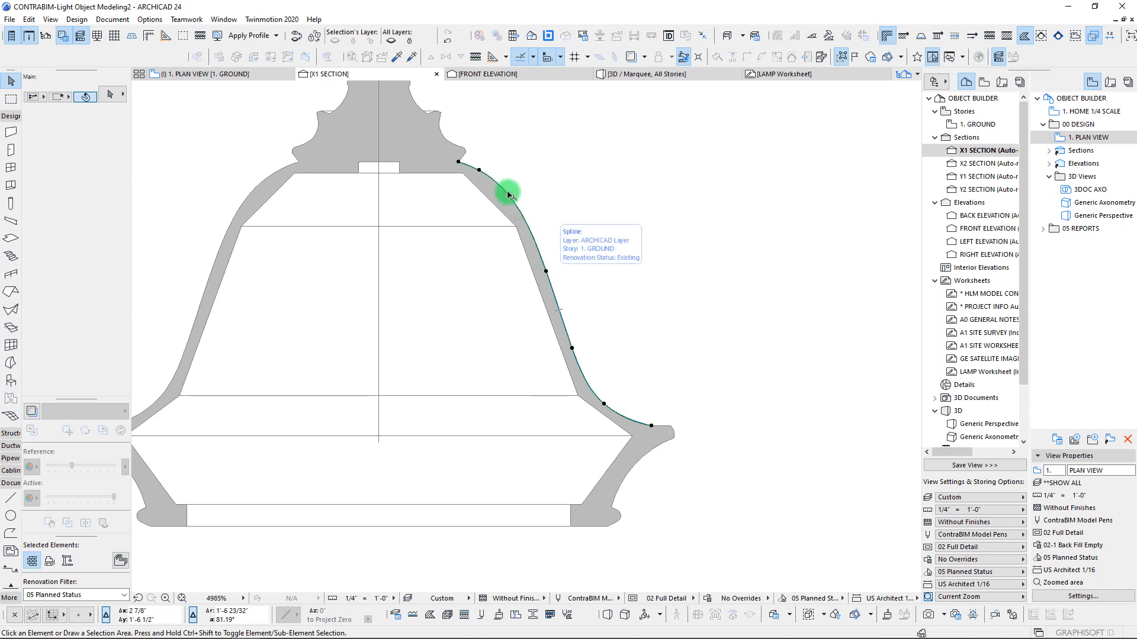
left_click(657, 275)
scroll(659, 276, "down", 9)
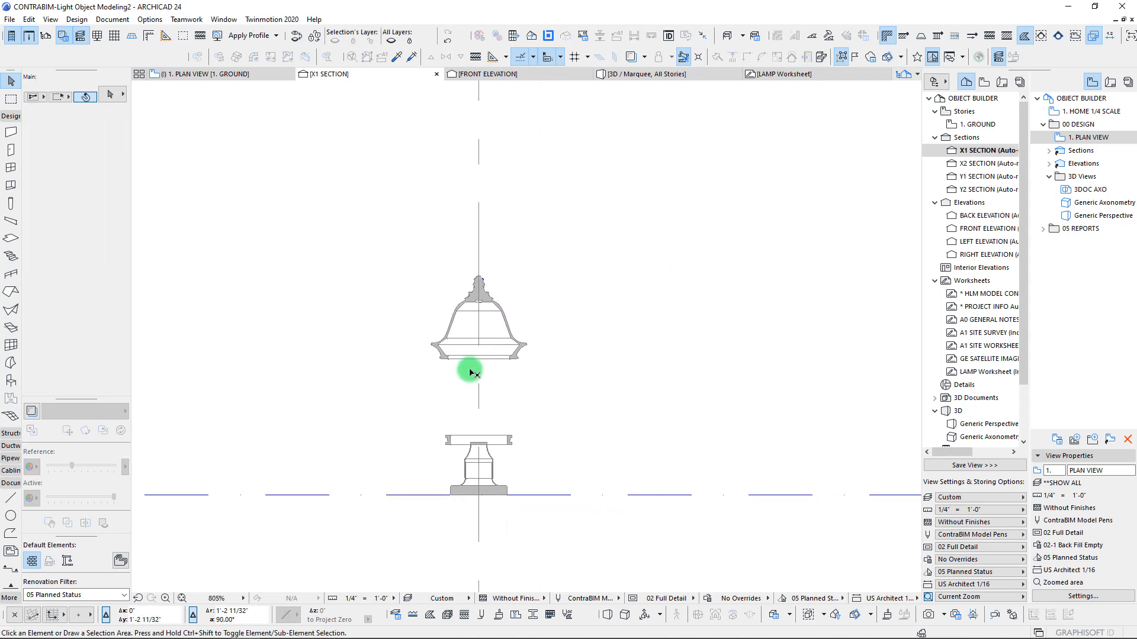
Preview the section with true line weights and delete the leftover arc on the finial's upper bead
left_click(475, 56)
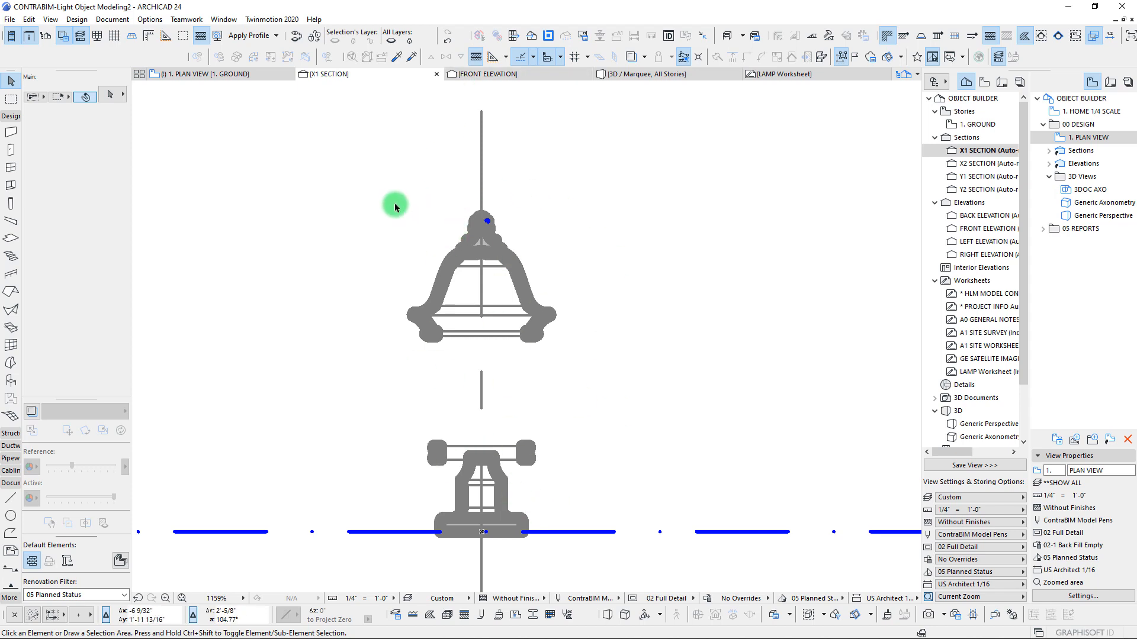
left_click(475, 56)
scroll(481, 218, "up", 10)
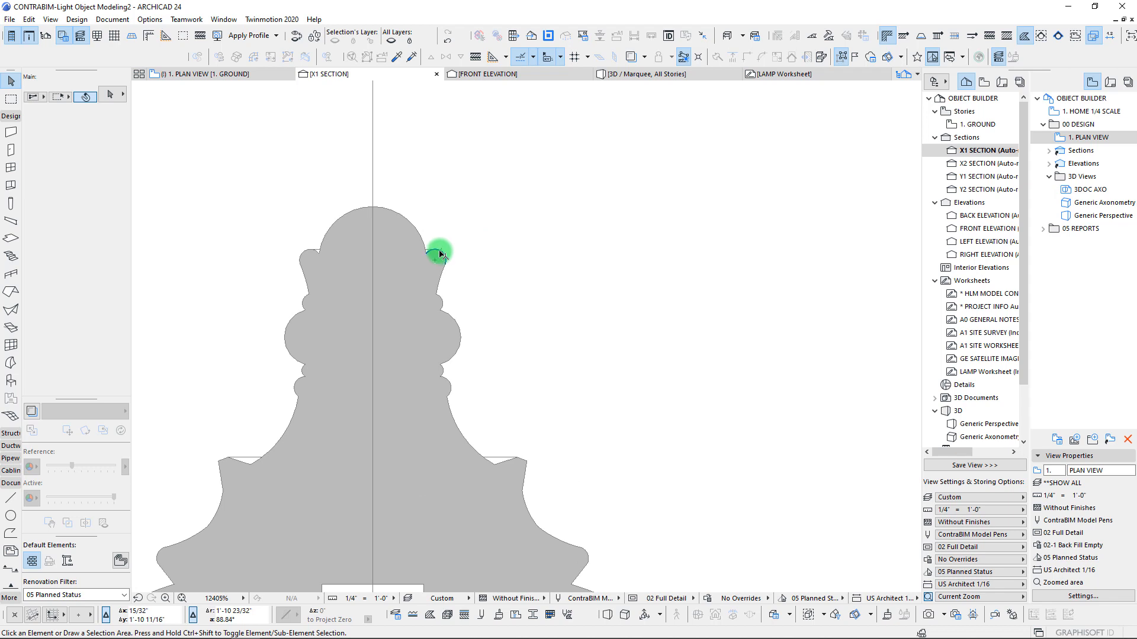
left_click(451, 259)
scroll(451, 259, "down", 10)
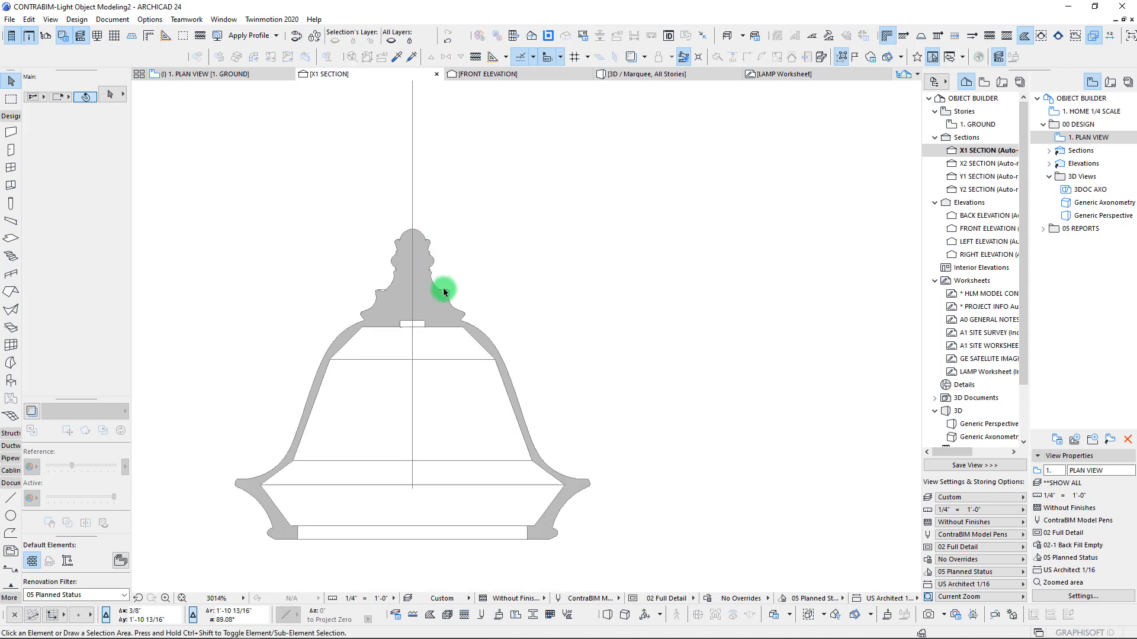
Change the cut line pen of all the lamp morphs to a darker, thinner gray and display true line weights in the section
left_click_drag(284, 112, 554, 555)
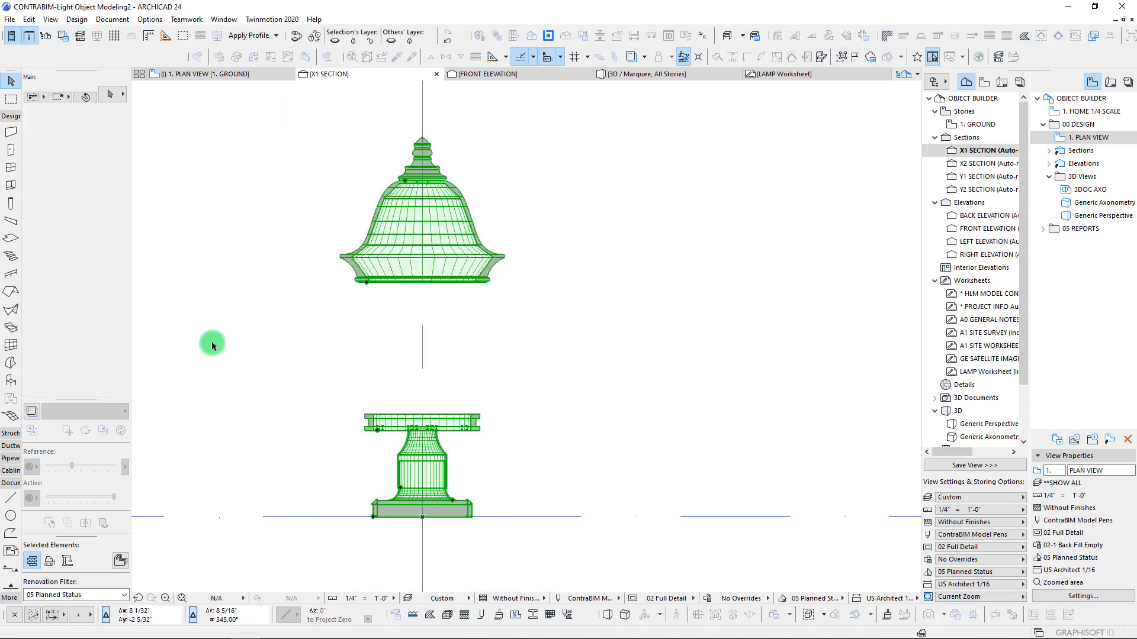
left_click(89, 325)
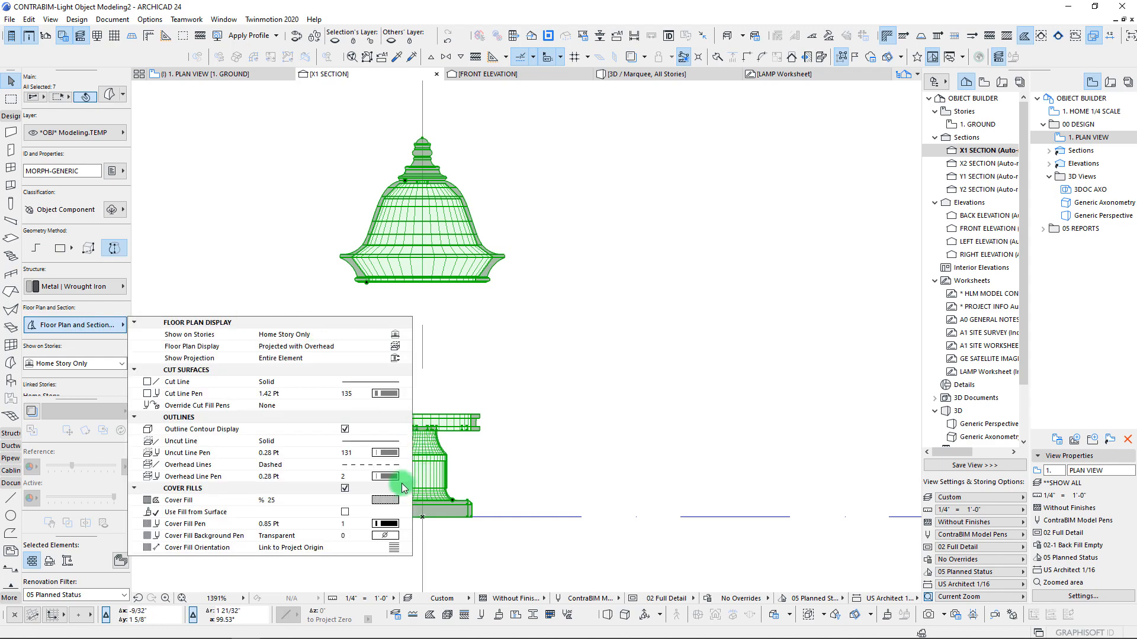
left_click(402, 396)
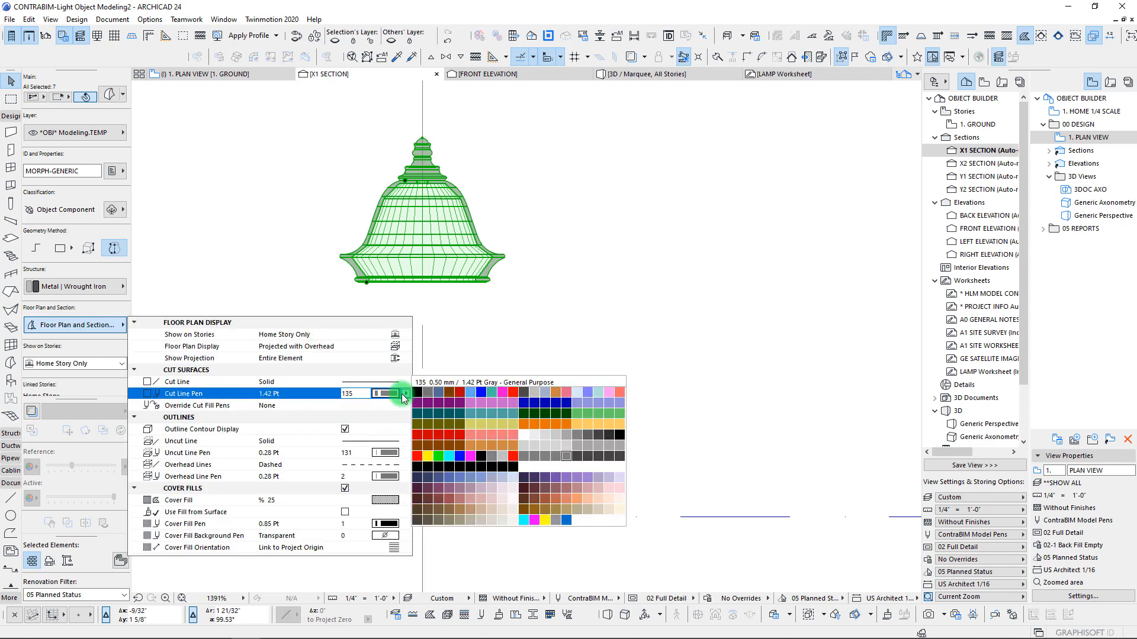
left_click(588, 458)
left_click(535, 374)
key("Escape")
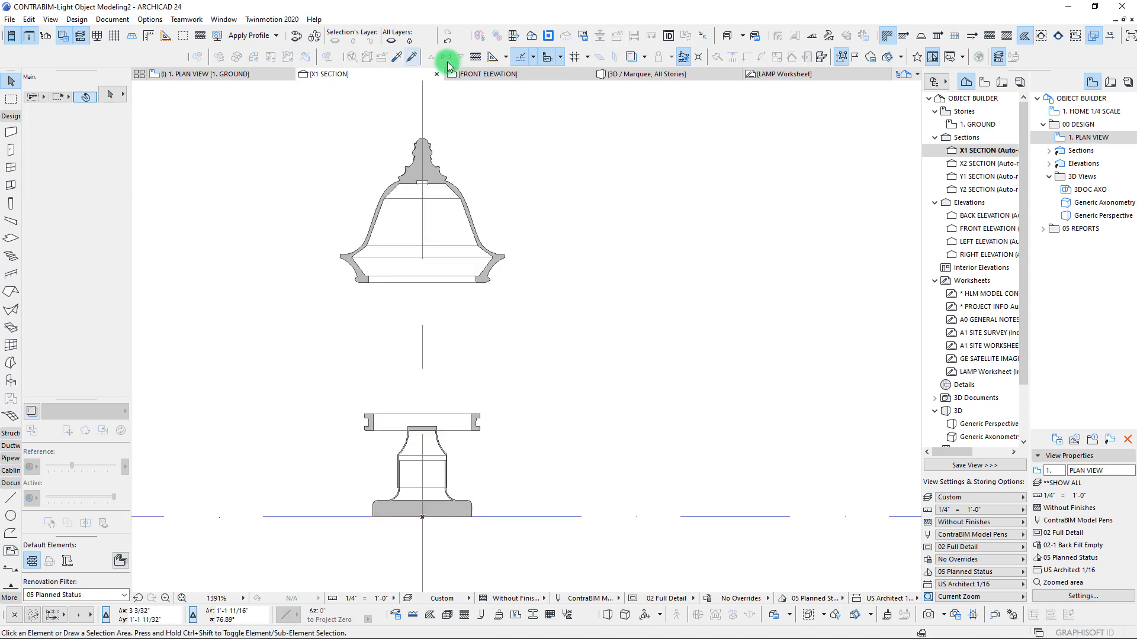
left_click(475, 58)
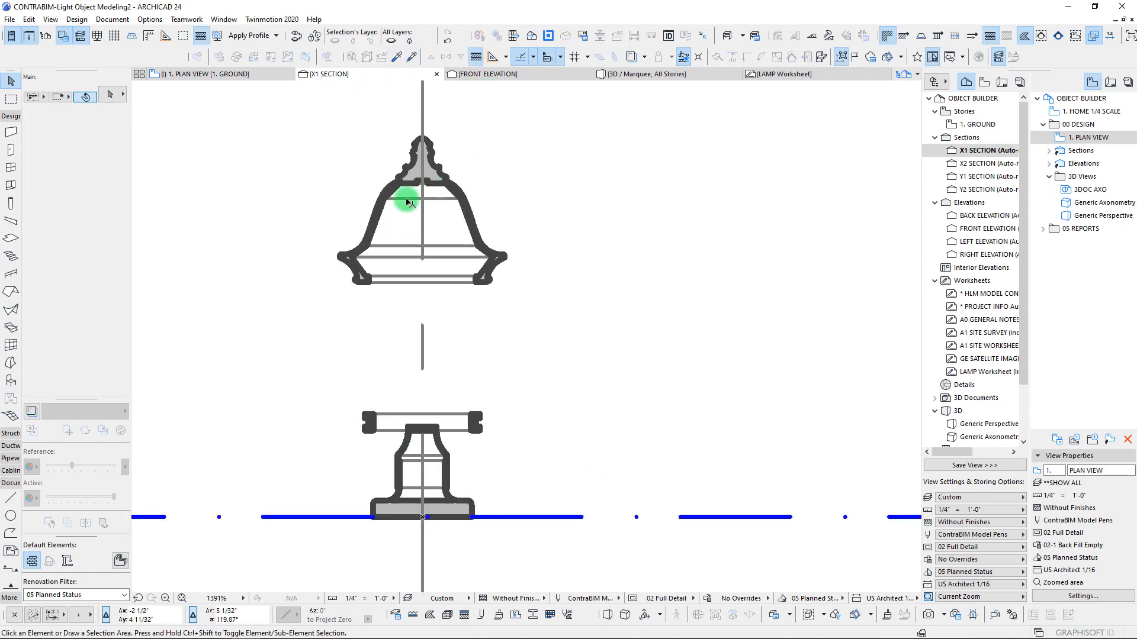
scroll(429, 349, "down", 2)
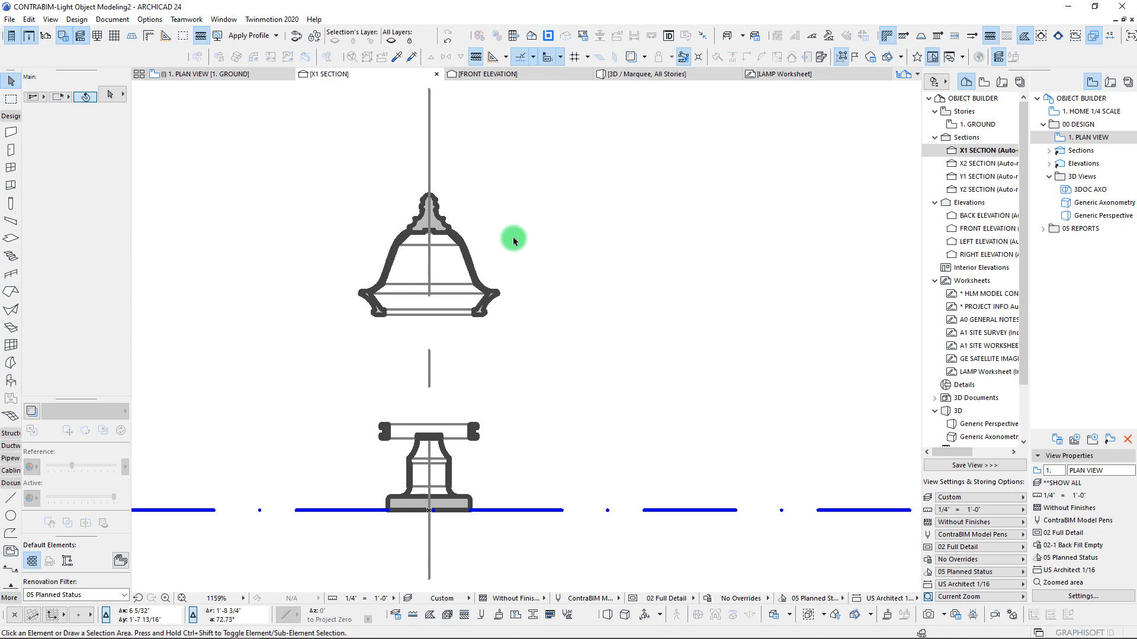
Show the lamp in the 3D view with a 3D style without contour lines and inspect the dome and finial
left_click(638, 76)
middle_click_drag(505, 288, 401, 215, "shift")
scroll(505, 289, "down", 5)
right_click(401, 215)
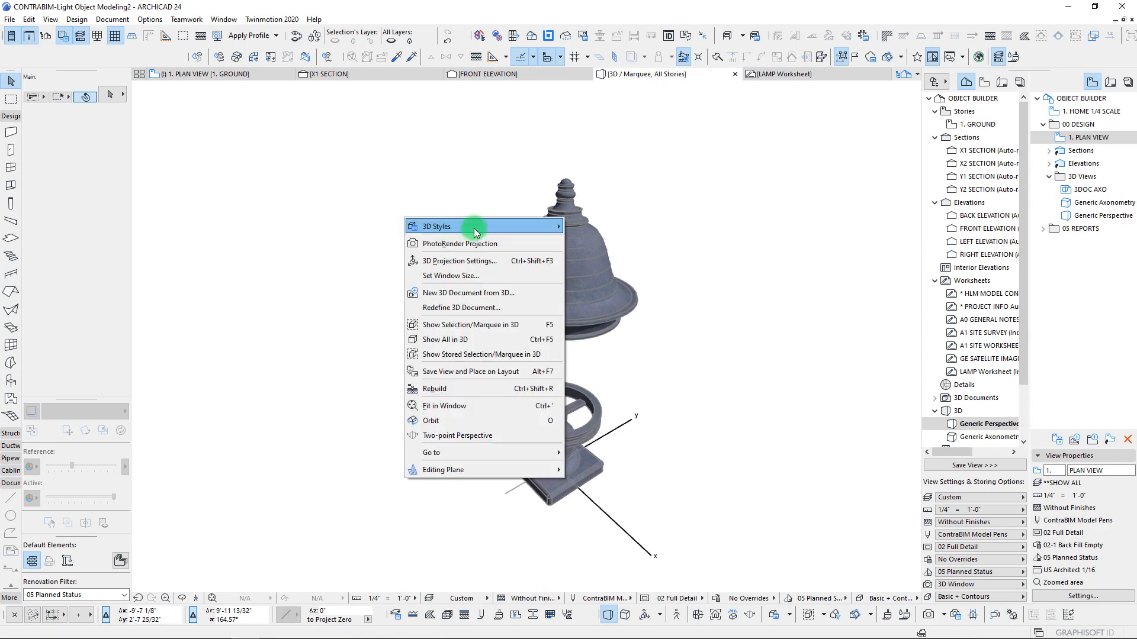
mouse_move(438, 226)
left_click(613, 335)
scroll(583, 253, "up", 4)
middle_click_drag(588, 253, 513, 224, "shift")
scroll(441, 265, "up", 5)
scroll(440, 266, "down", 4)
scroll(513, 226, "up", 3)
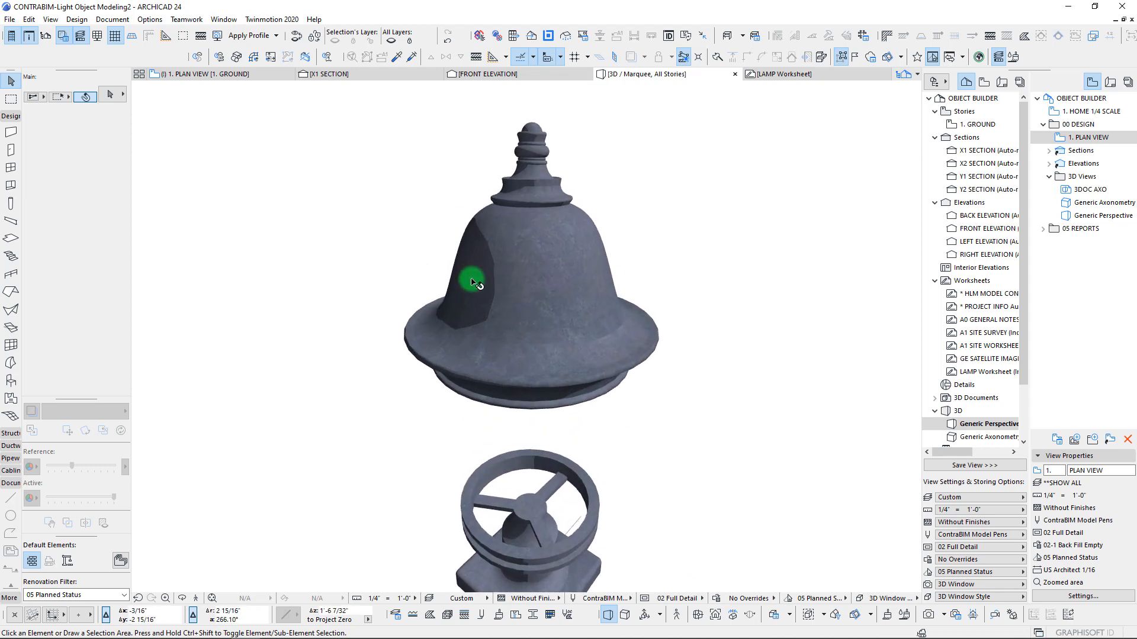
middle_click_drag(471, 279, 471, 279, "shift")
Turn off true line weights in the ground floor plan, and open the LAMP worksheet with nothing selected
key("F2")
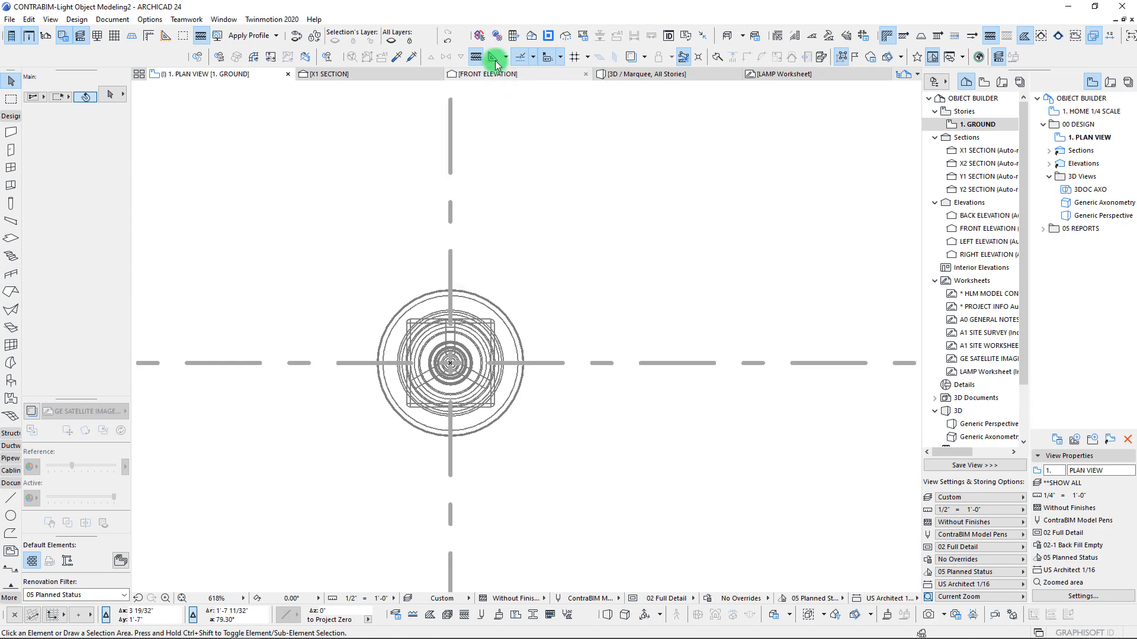
left_click(476, 56)
left_click(802, 76)
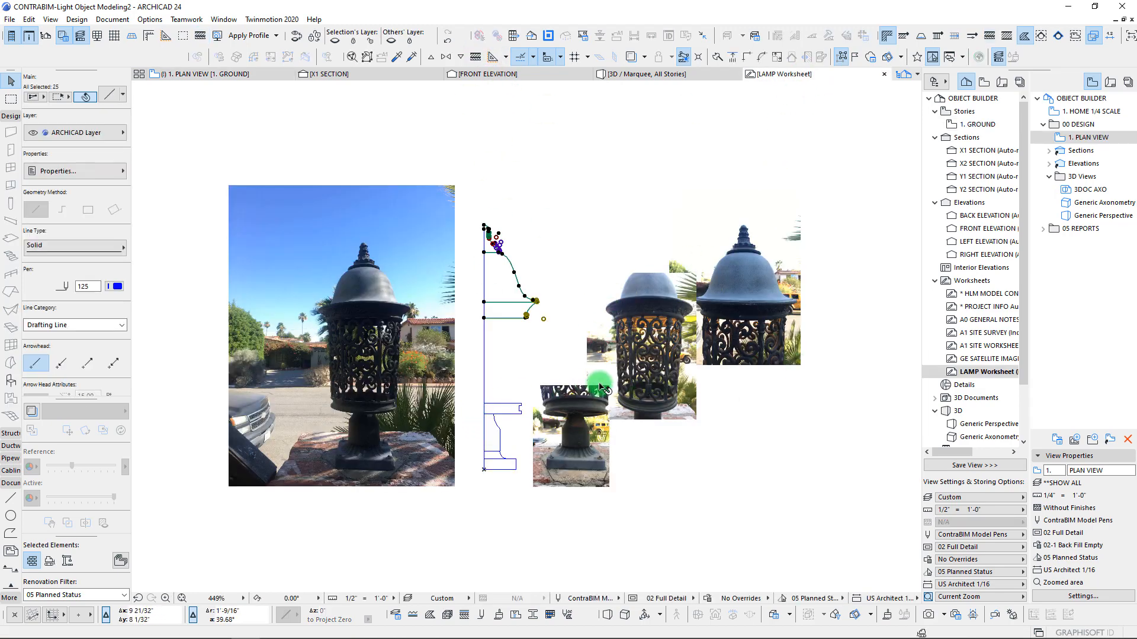
key("Escape")
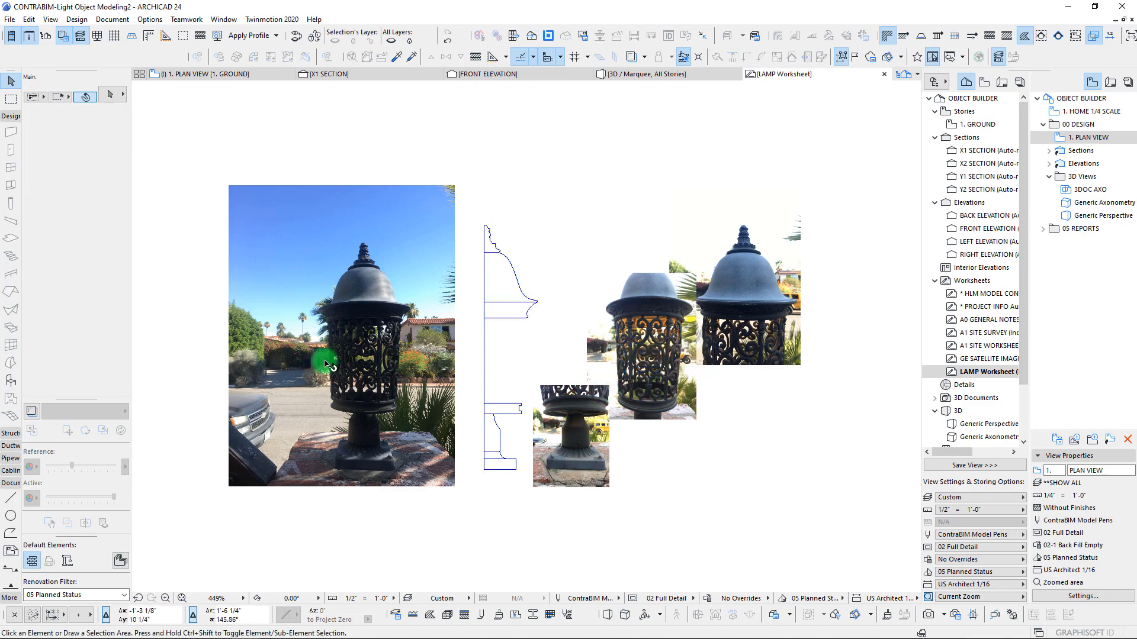
Examine the scrollwork cage between the dome and the base in the worksheet's reference photos
scroll(411, 355, "up", 5)
middle_click_drag(412, 355, 266, 321)
middle_click_drag(662, 381, 395, 375)
scroll(598, 348, "up", 3)
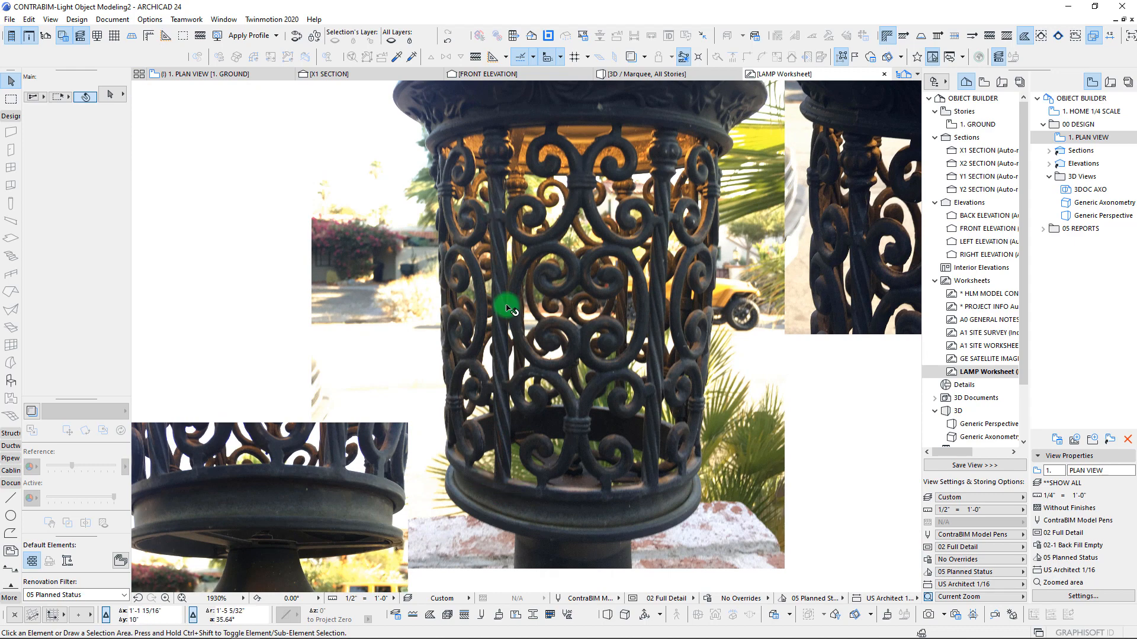
scroll(507, 308, "down", 3)
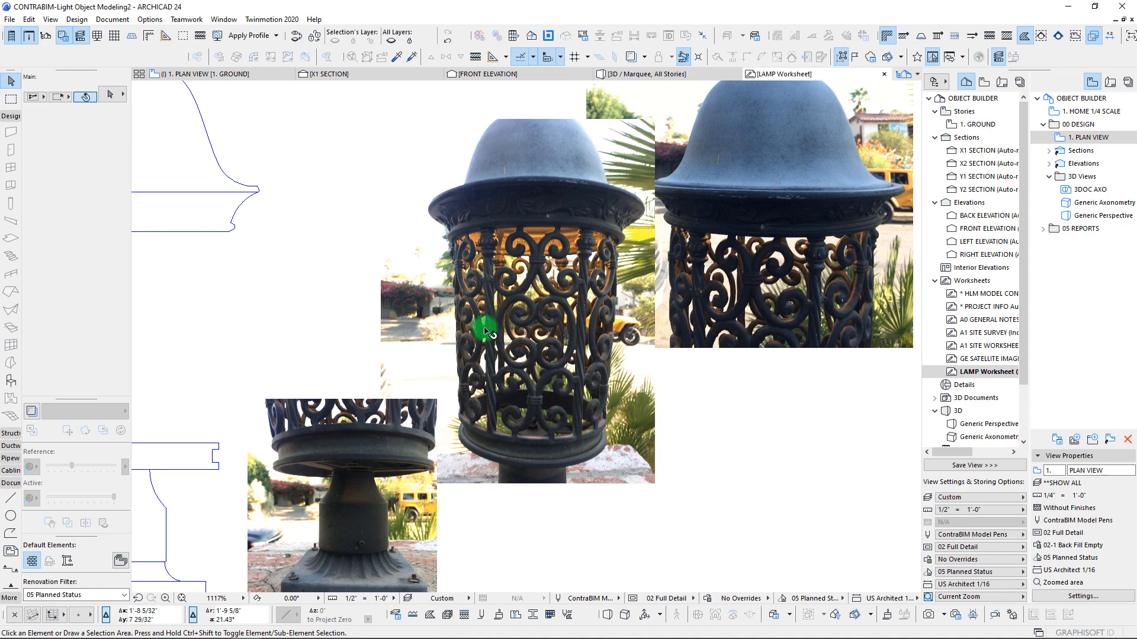
middle_click_drag(498, 262, 496, 265)
scroll(523, 373, "down", 5)
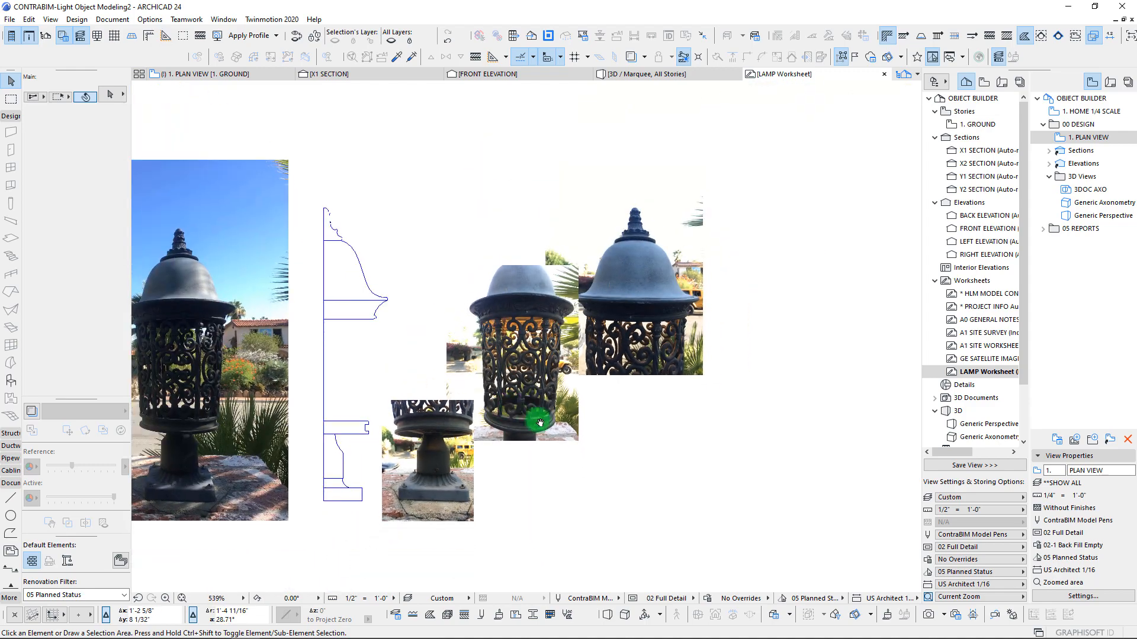
Inspect the twisted vertical bars of the scrollwork cage in the worksheet's reference photos
scroll(675, 414, "up", 6)
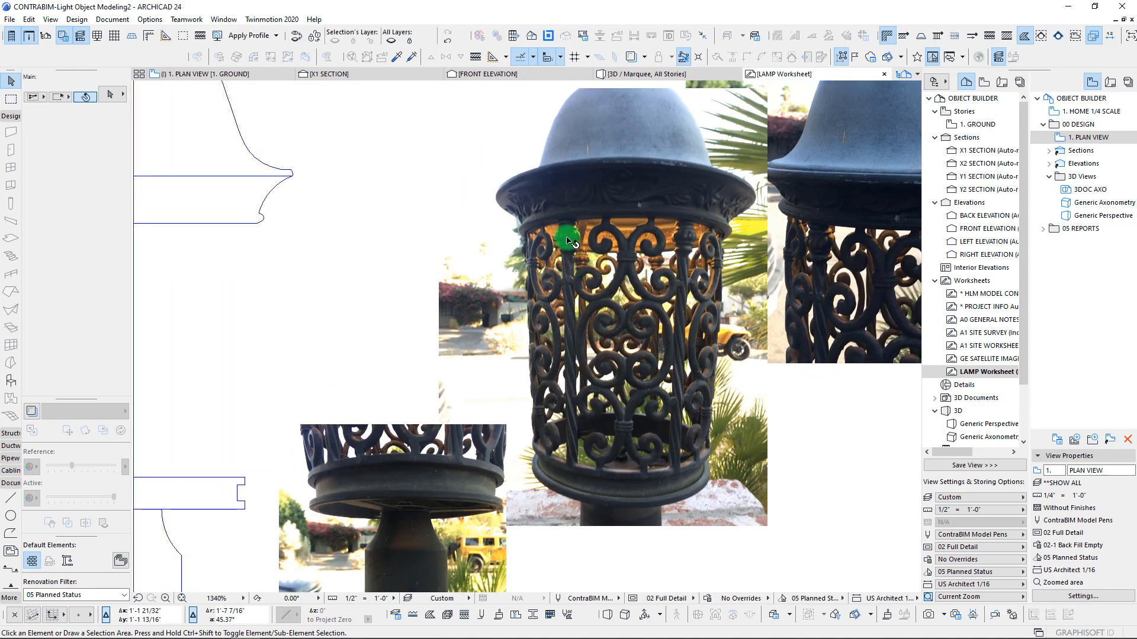
scroll(597, 538, "down", 6)
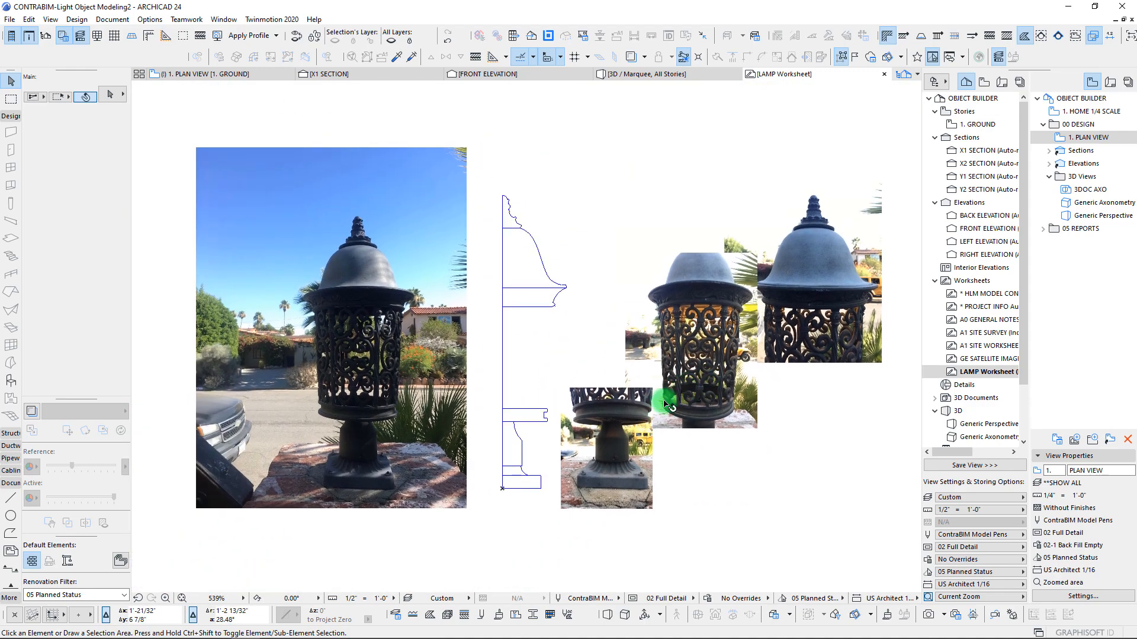
scroll(719, 385, "up", 7)
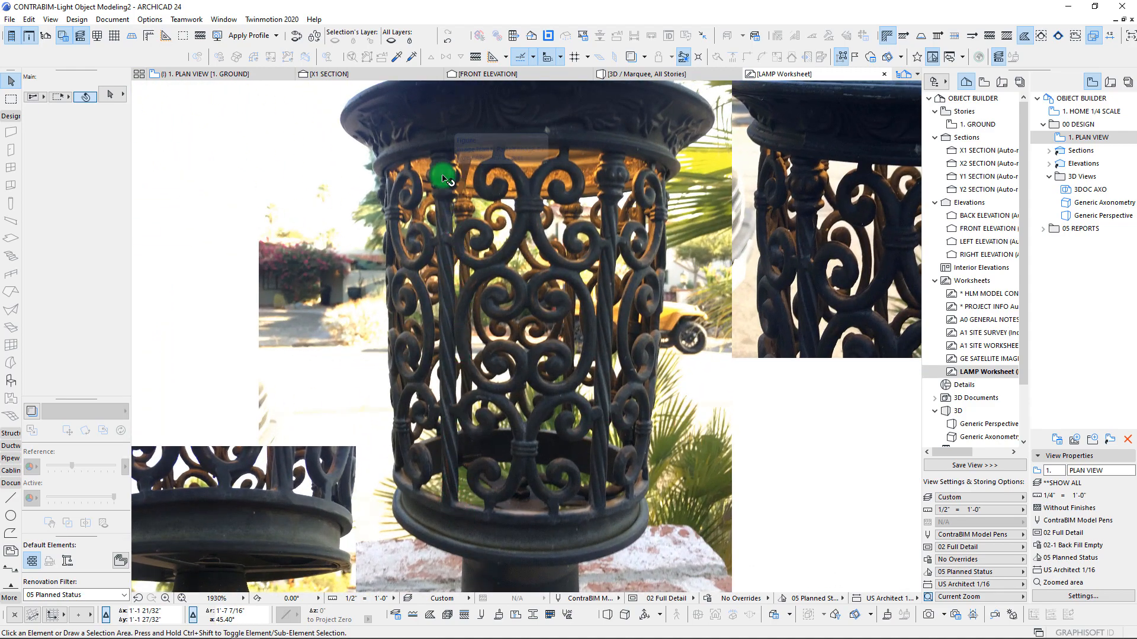
scroll(486, 511, "down", 8)
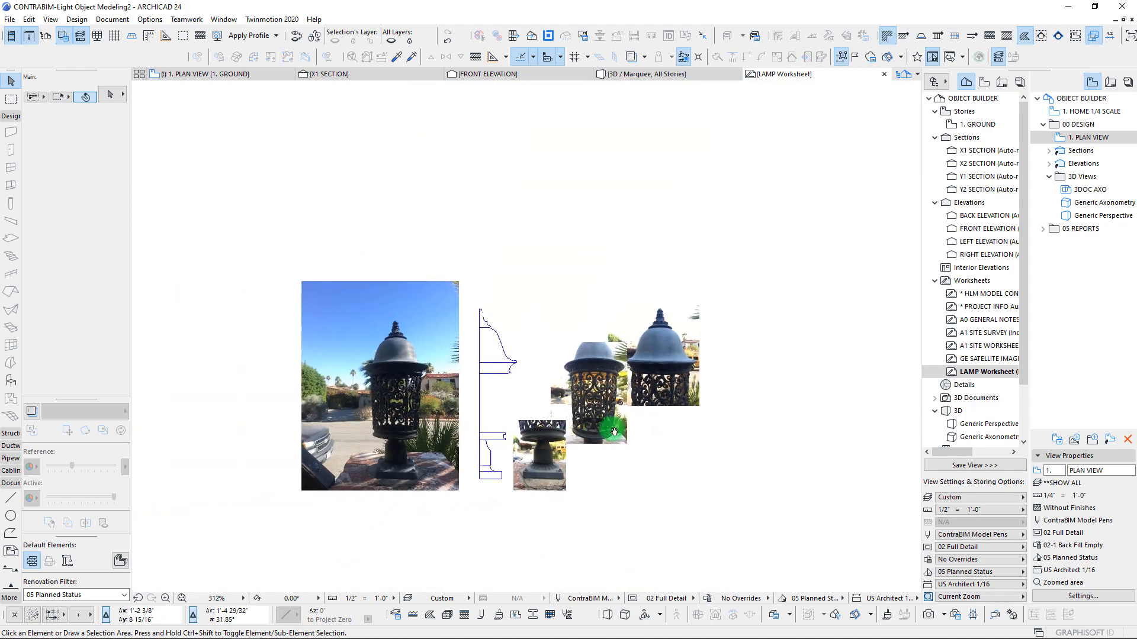
Return to the ground floor plan and open the Object tool's default settings at the Basic Shapes 24 library folder
left_click(214, 75)
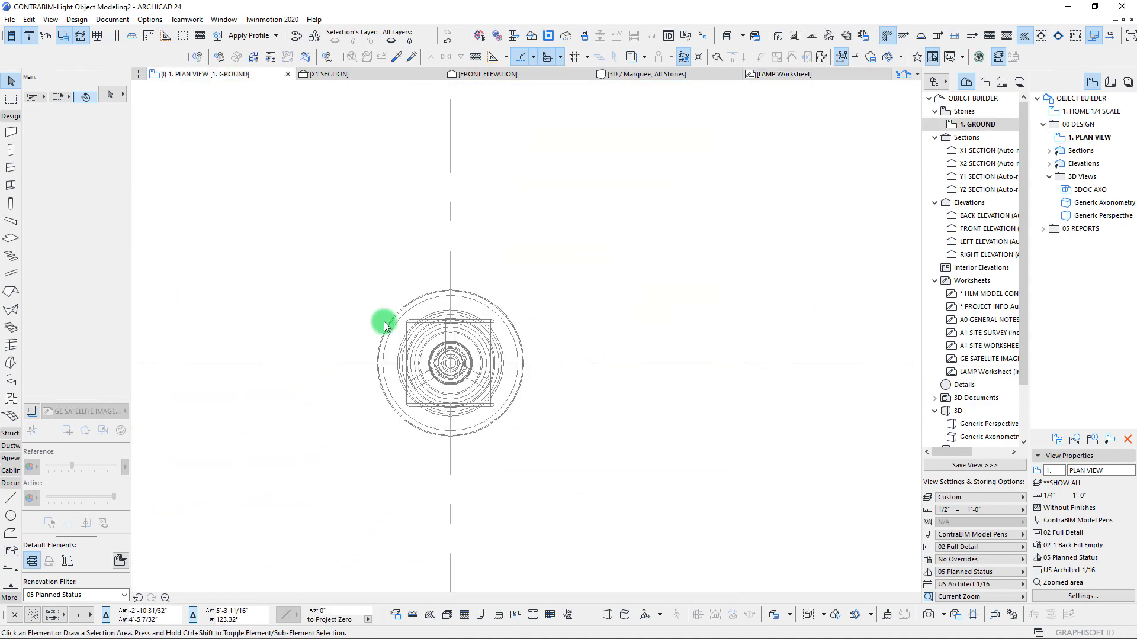
middle_click_drag(330, 325, 367, 326)
scroll(395, 303, "down", 2)
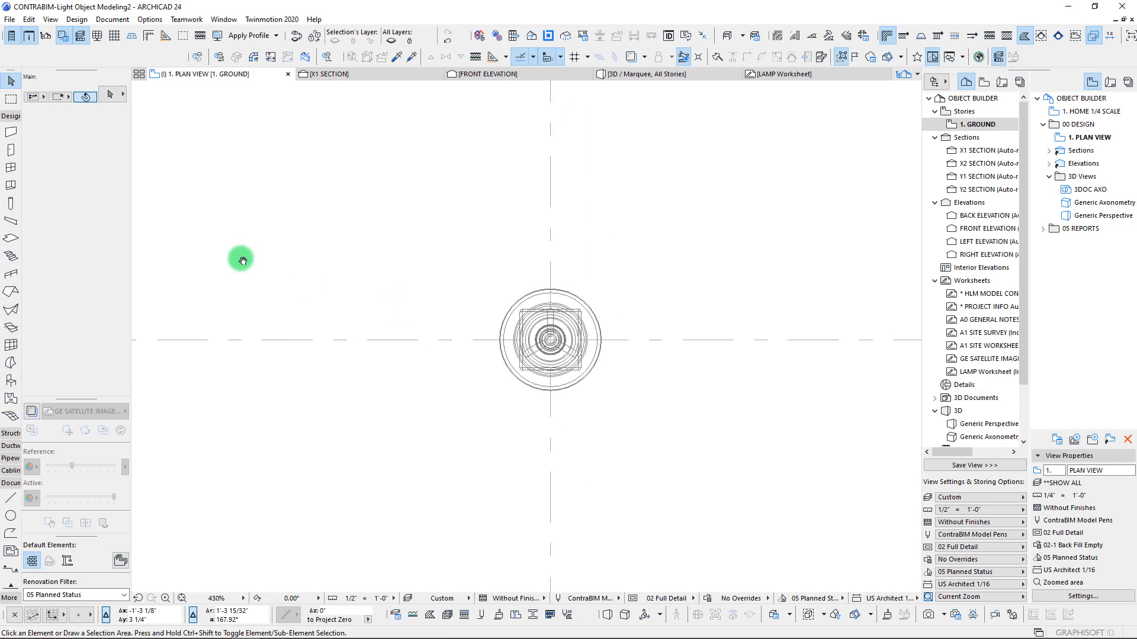
left_click(11, 381)
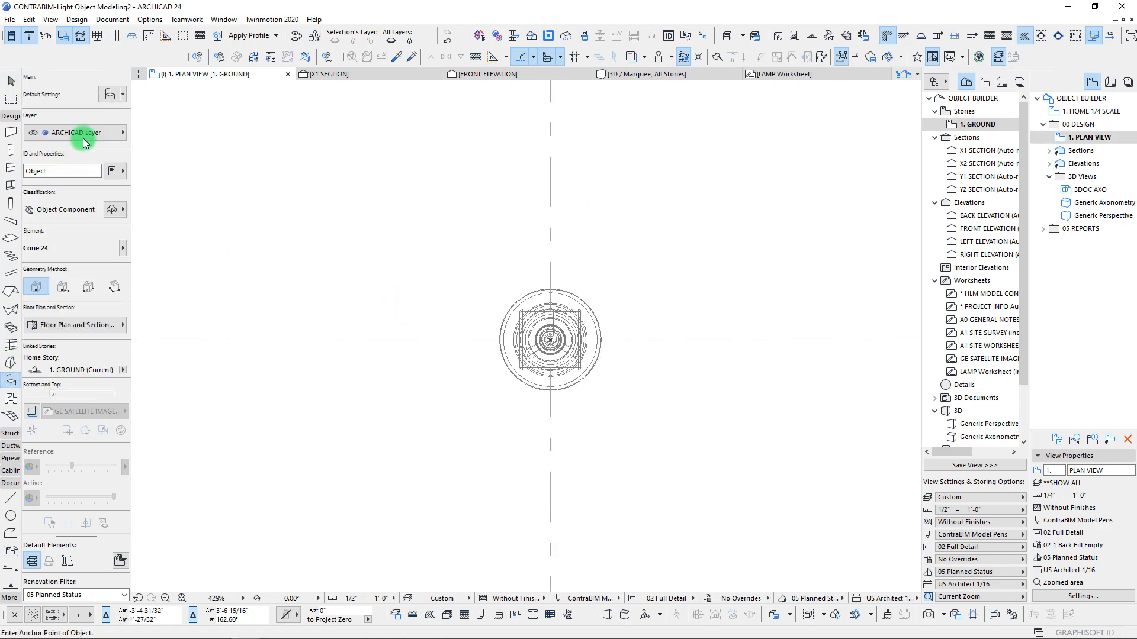
key("ctrl+t")
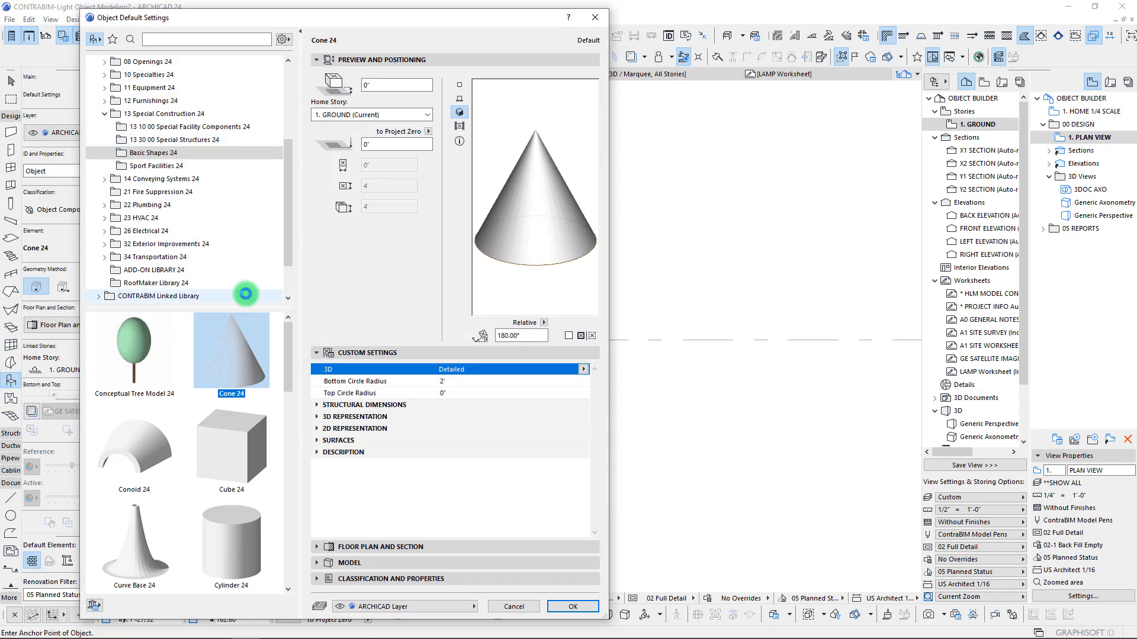
left_click_drag(210, 27, 225, 34)
left_click_drag(305, 208, 304, 172)
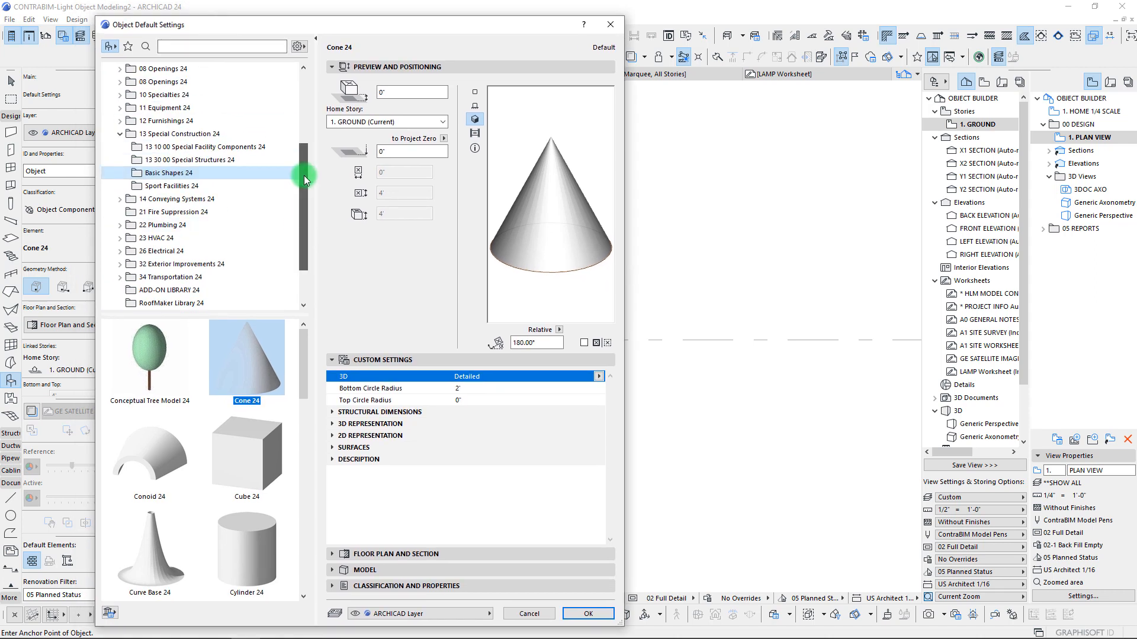
left_click(173, 239)
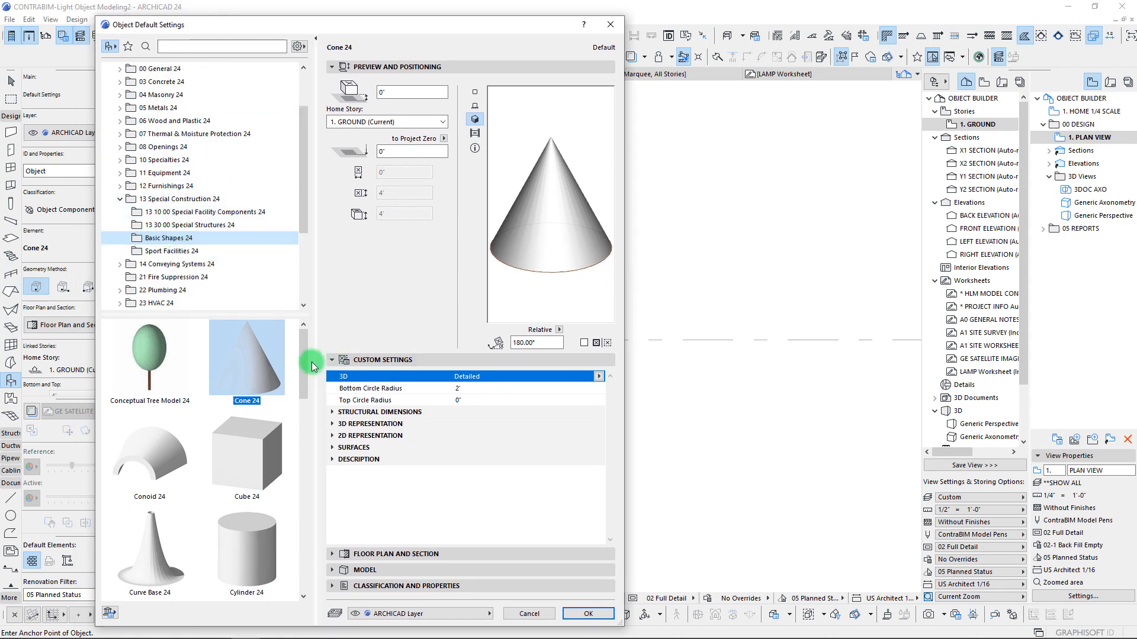
Browse the Basic Shapes 24 objects and choose Spiral 24 as the object to place
mouse_move(304, 352)
left_mouse_down()
mouse_move(304, 406)
mouse_move(311, 341)
left_mouse_up()
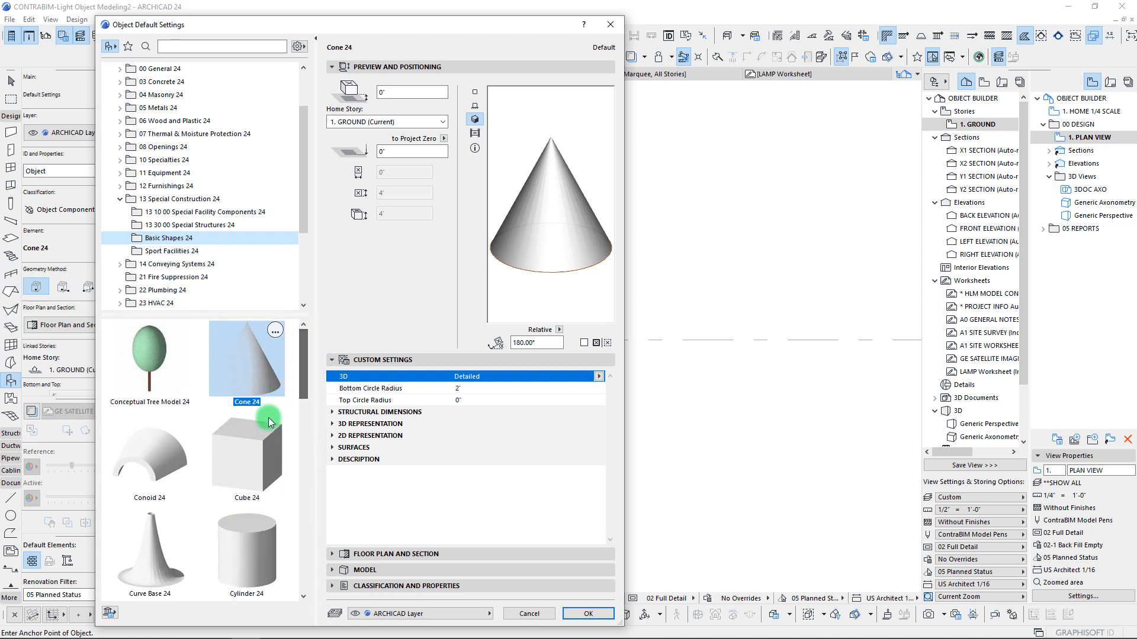
scroll(233, 428, "down", 1)
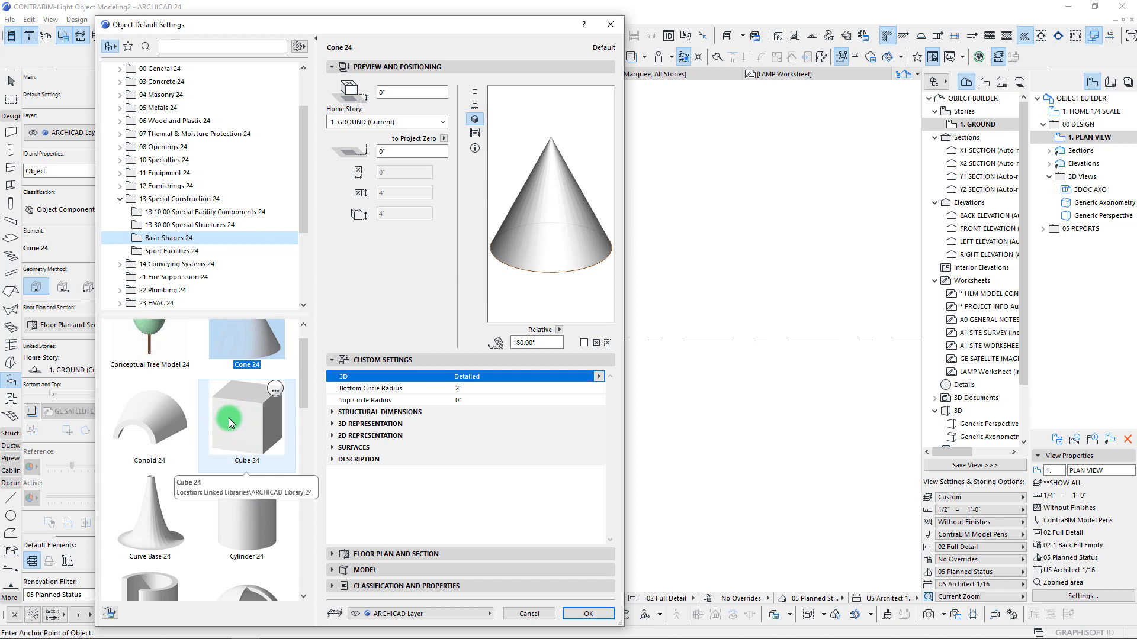
scroll(246, 438, "down", 1)
scroll(130, 402, "down", 1)
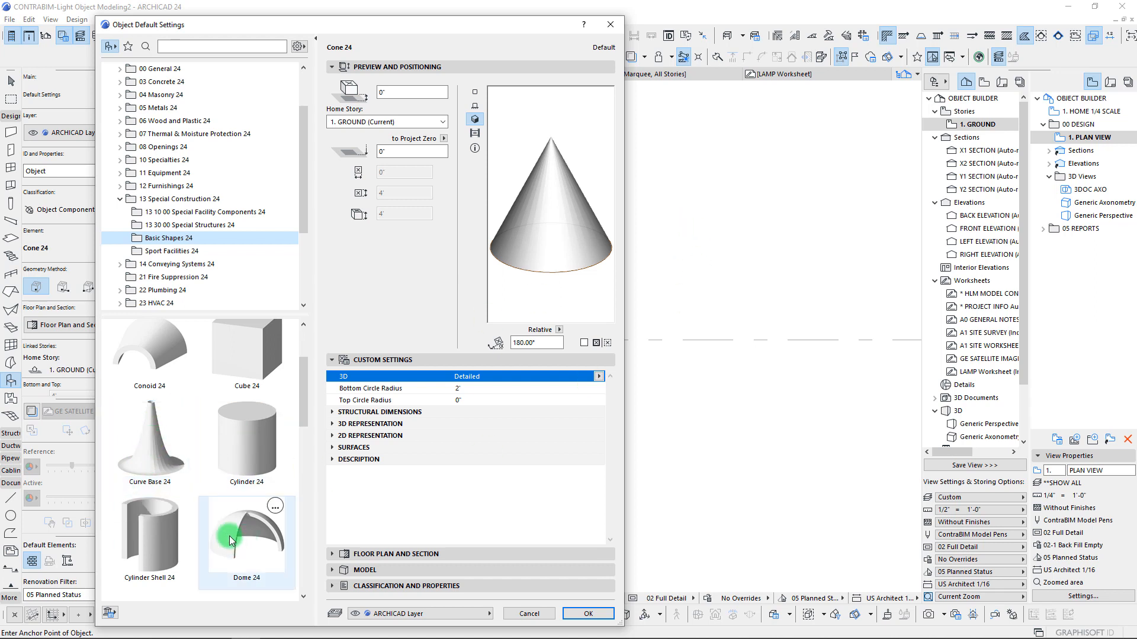
scroll(172, 425, "down", 2)
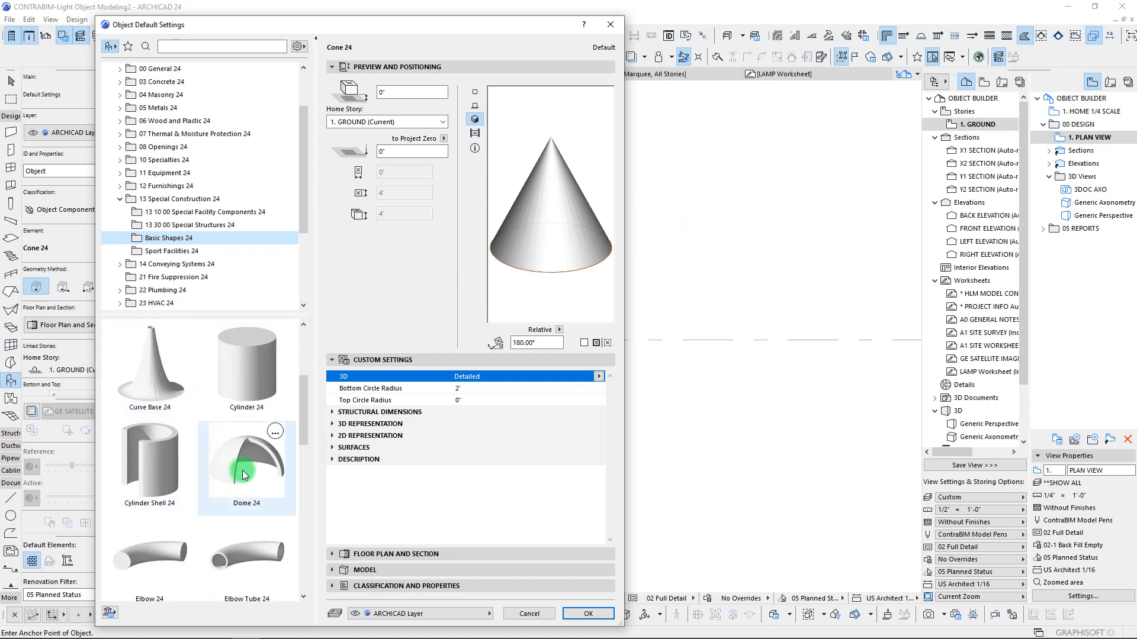
scroll(140, 428, "down", 1)
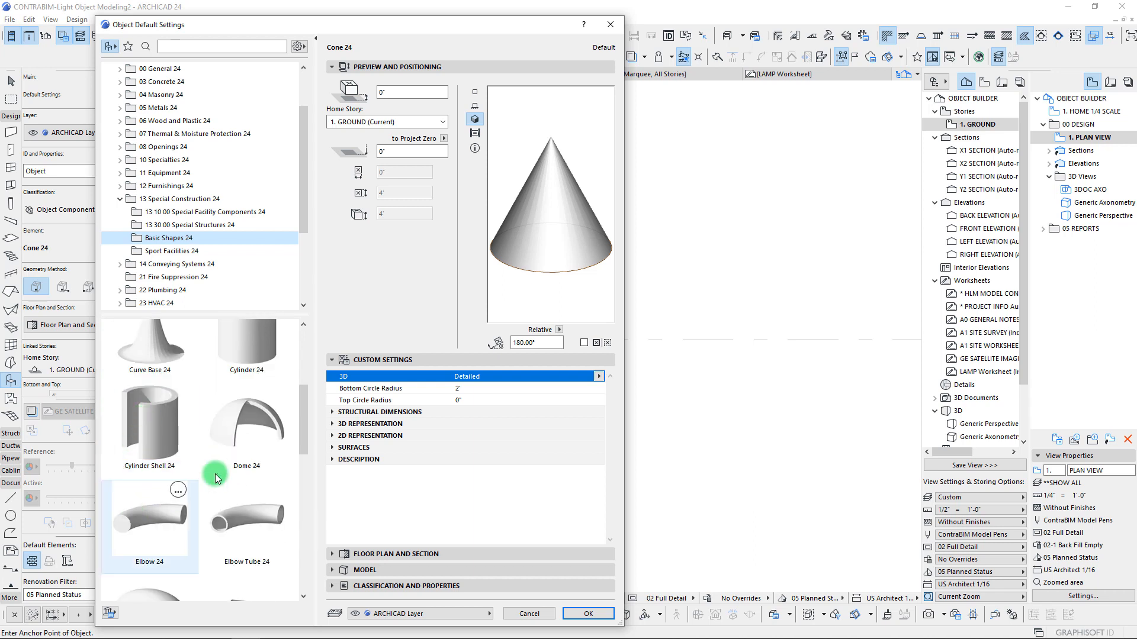
scroll(215, 473, "down", 3)
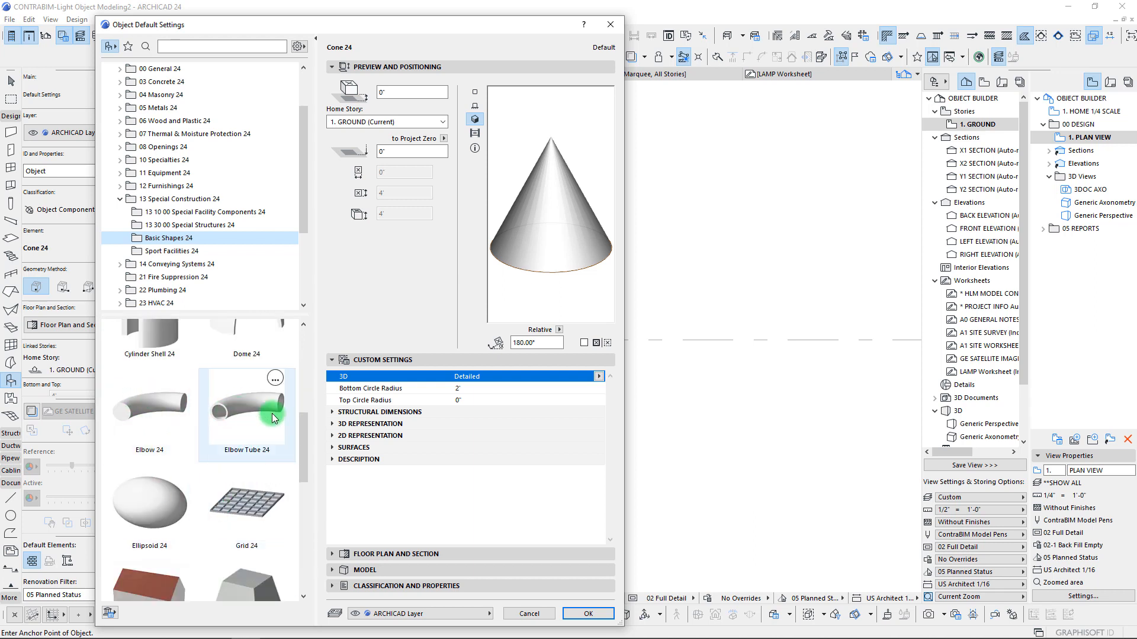
scroll(243, 417, "down", 4)
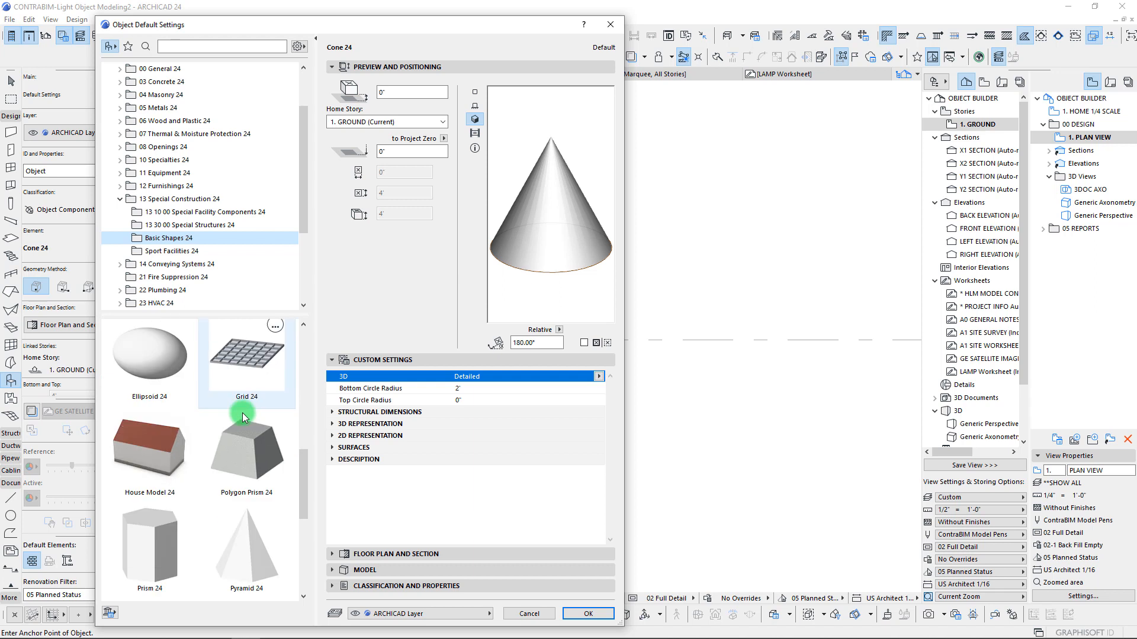
scroll(243, 414, "down", 5)
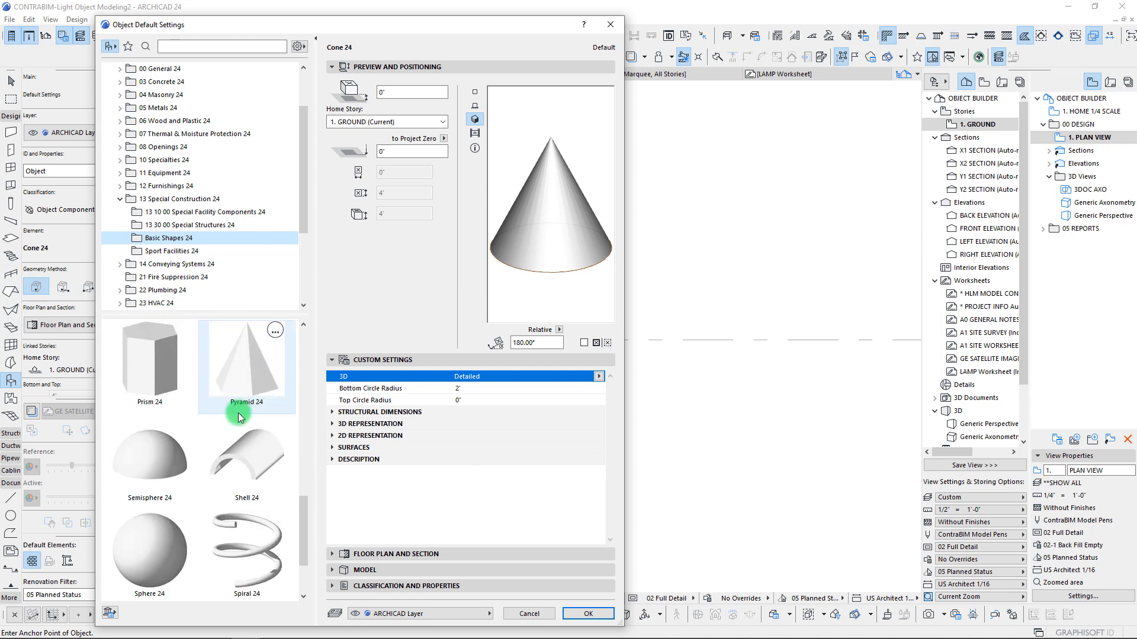
scroll(243, 416, "down", 3)
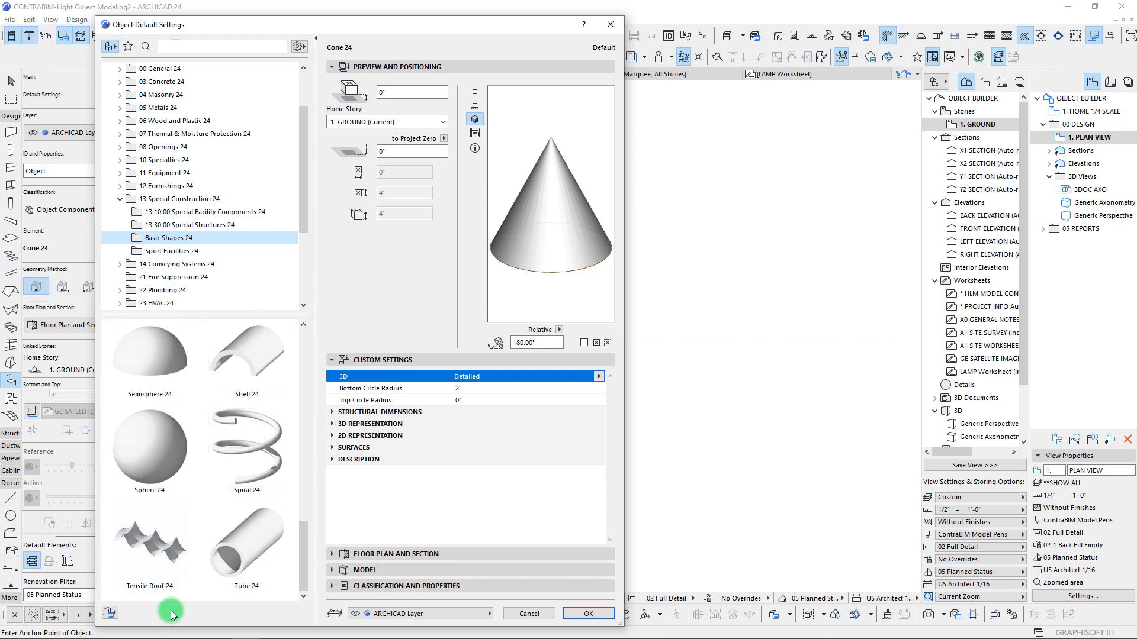
left_click(254, 453)
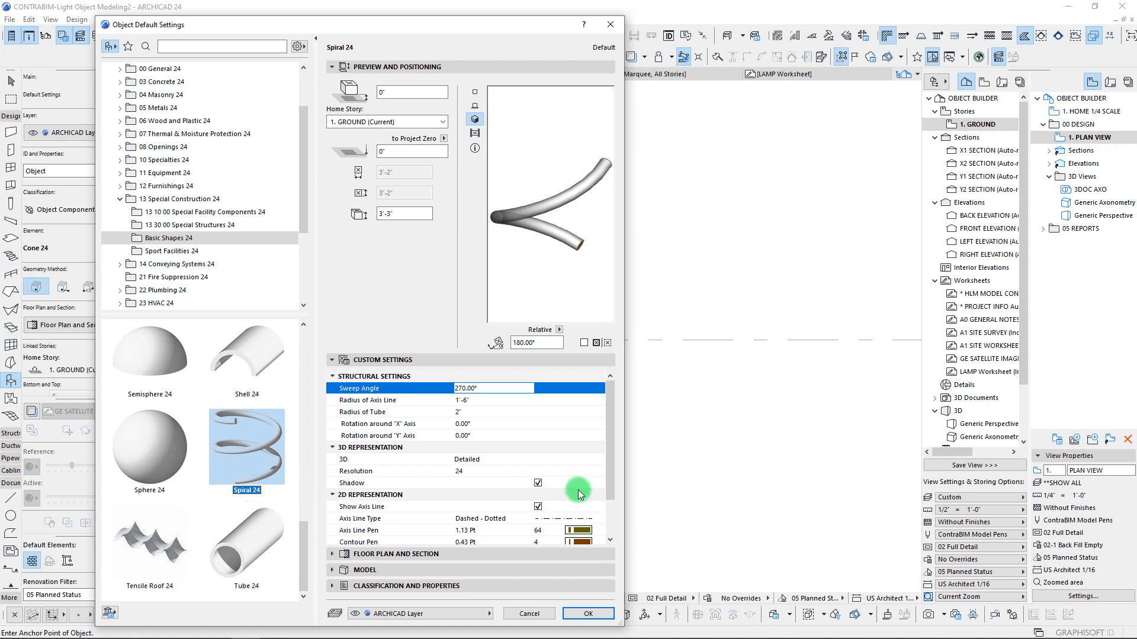
Set the spiral's surface to 05 10 00 | Metal | Iron 23
left_click_drag(611, 464, 601, 533)
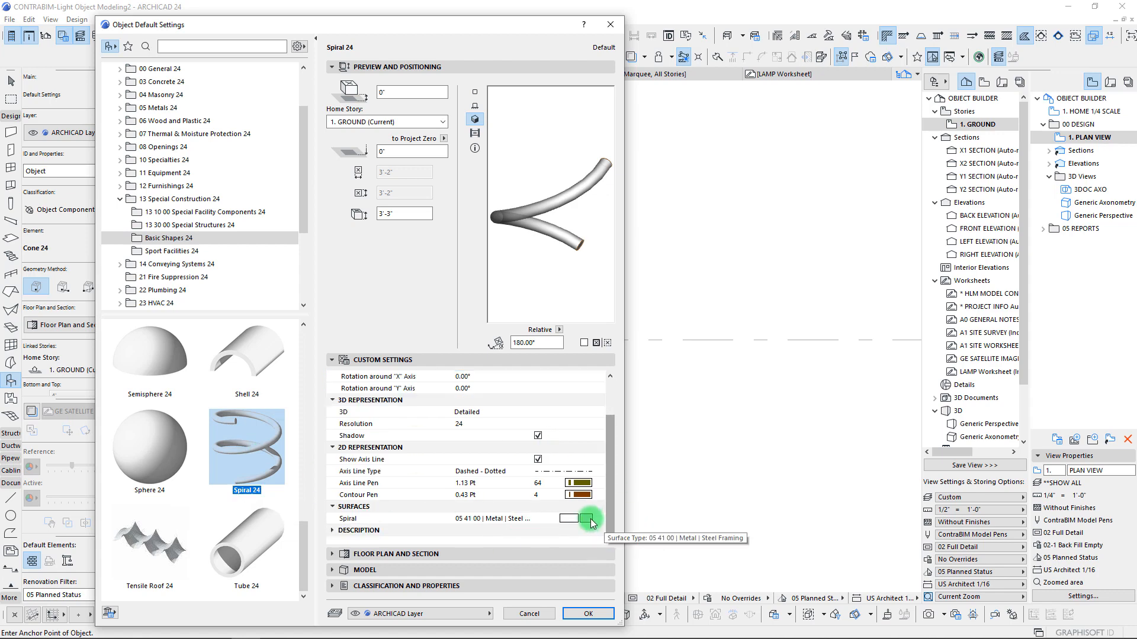
left_click(591, 519)
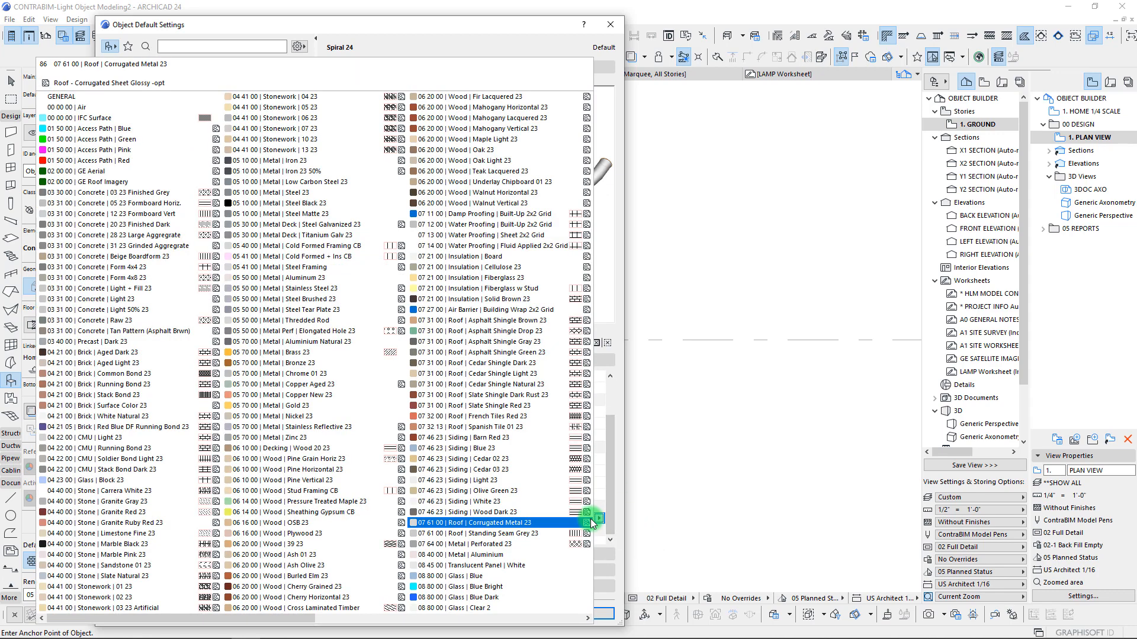
left_click(264, 166)
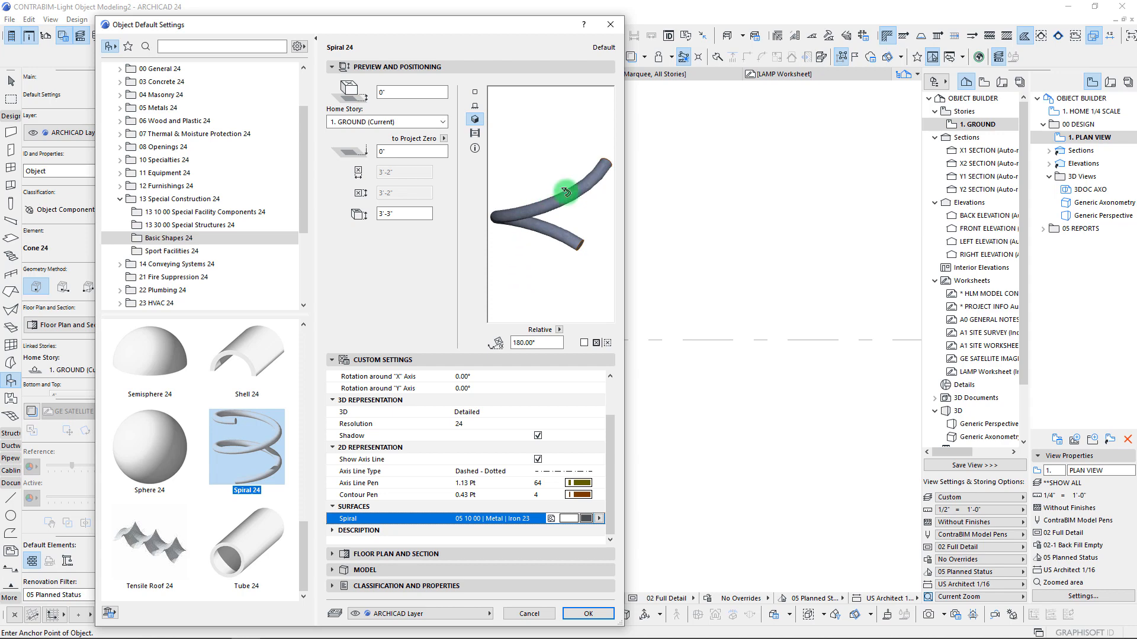
left_click_drag(450, 26, 577, 49)
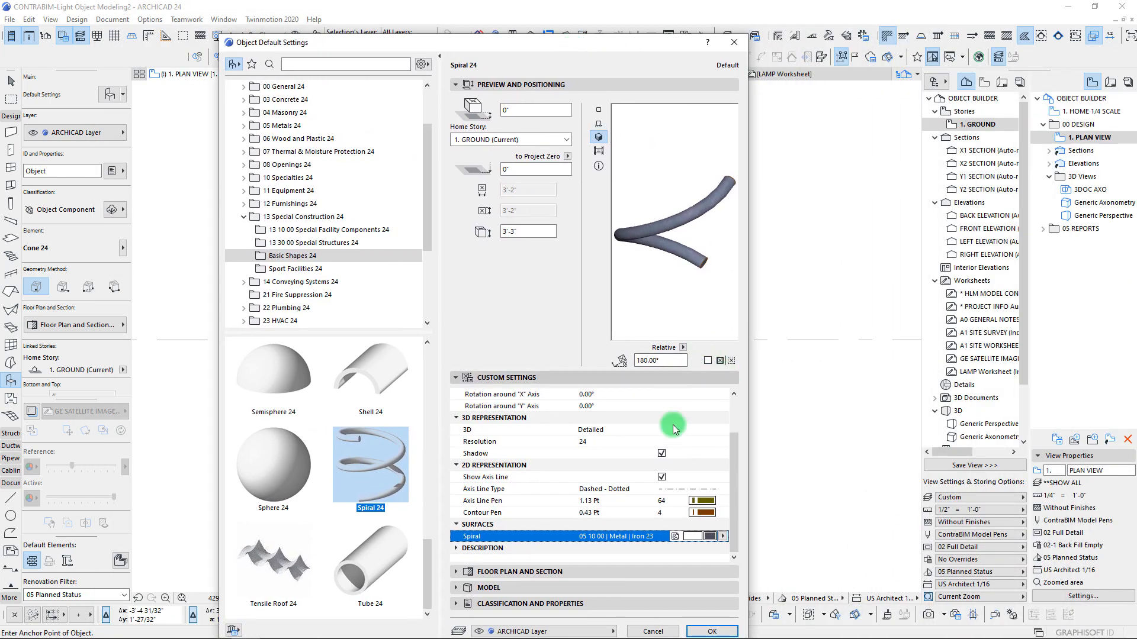
Set the spiral's sweep angle to 360° in its structural settings
left_click_drag(731, 453, 609, 405)
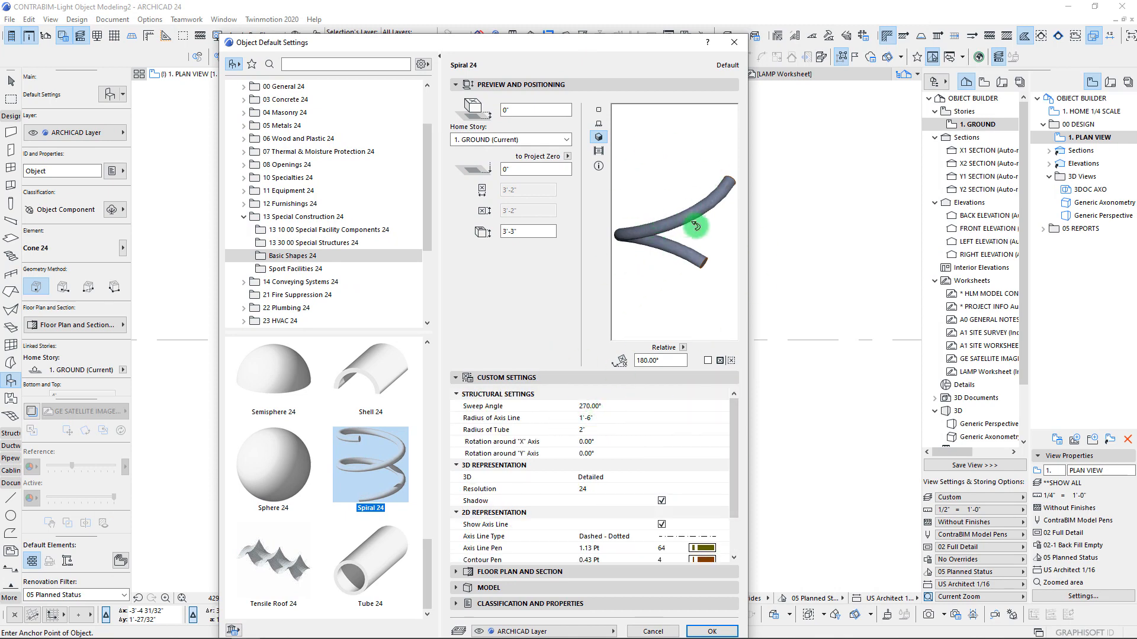
left_click(592, 417)
left_click(570, 407)
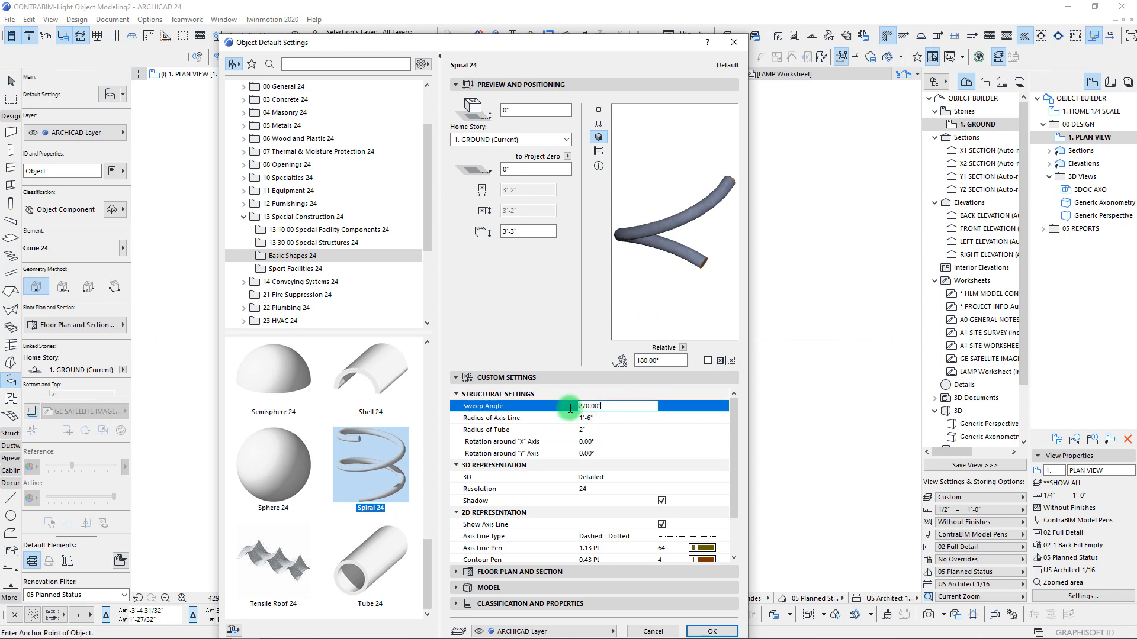
type("360")
left_click_drag(715, 174, 632, 226)
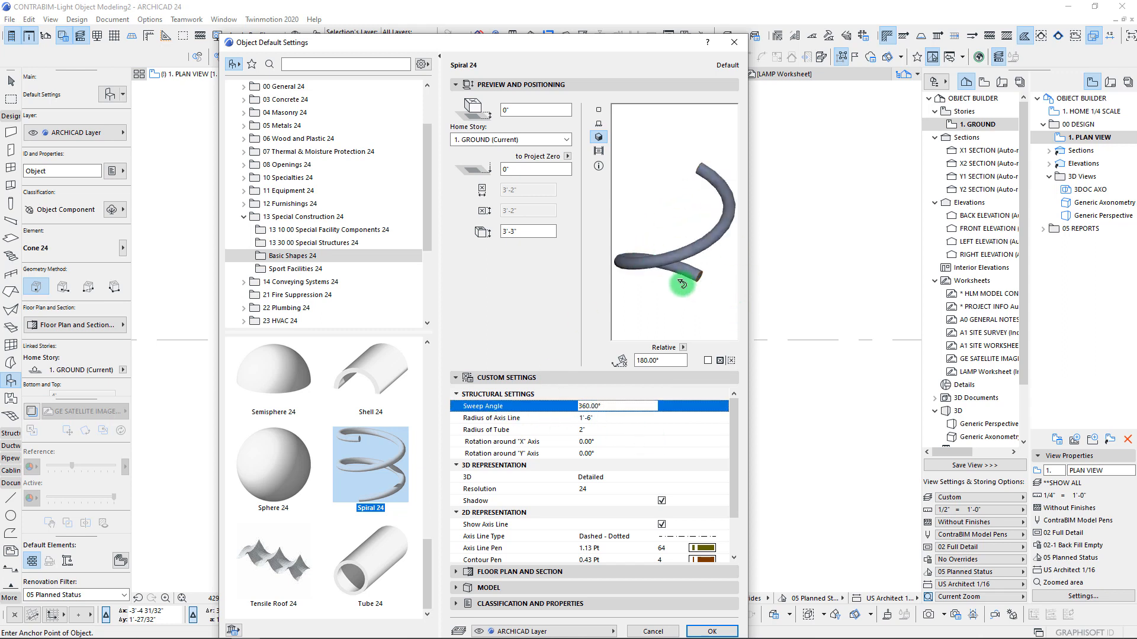
Set both the spiral's axis line radius and its tube radius to 1/4"
left_click(609, 427)
left_click(608, 420)
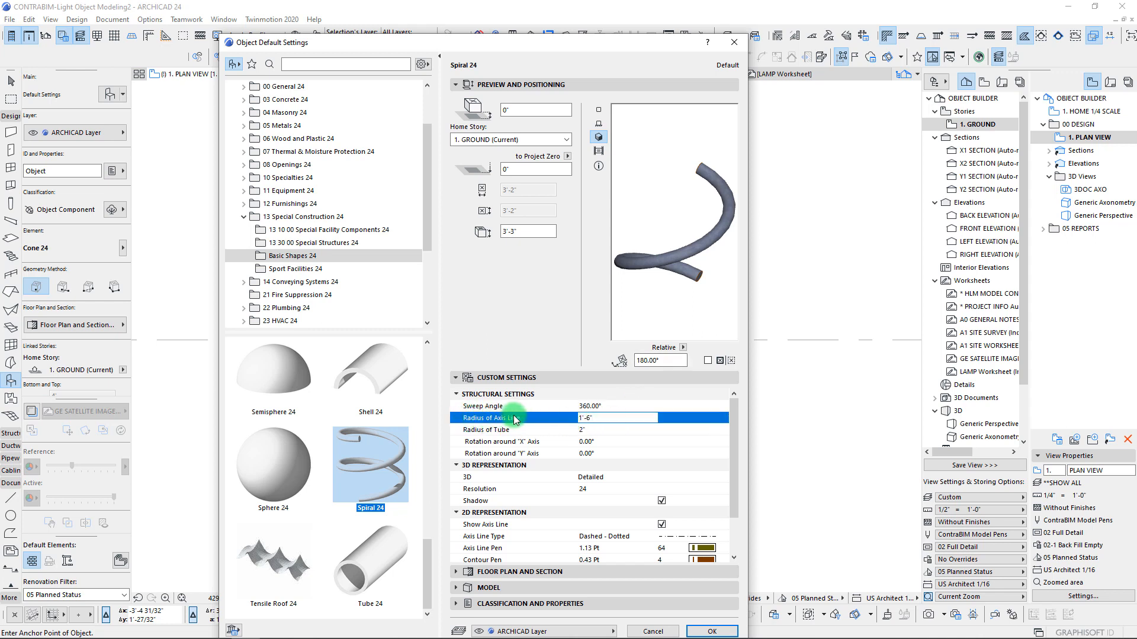
left_click(605, 420)
type("1/4")
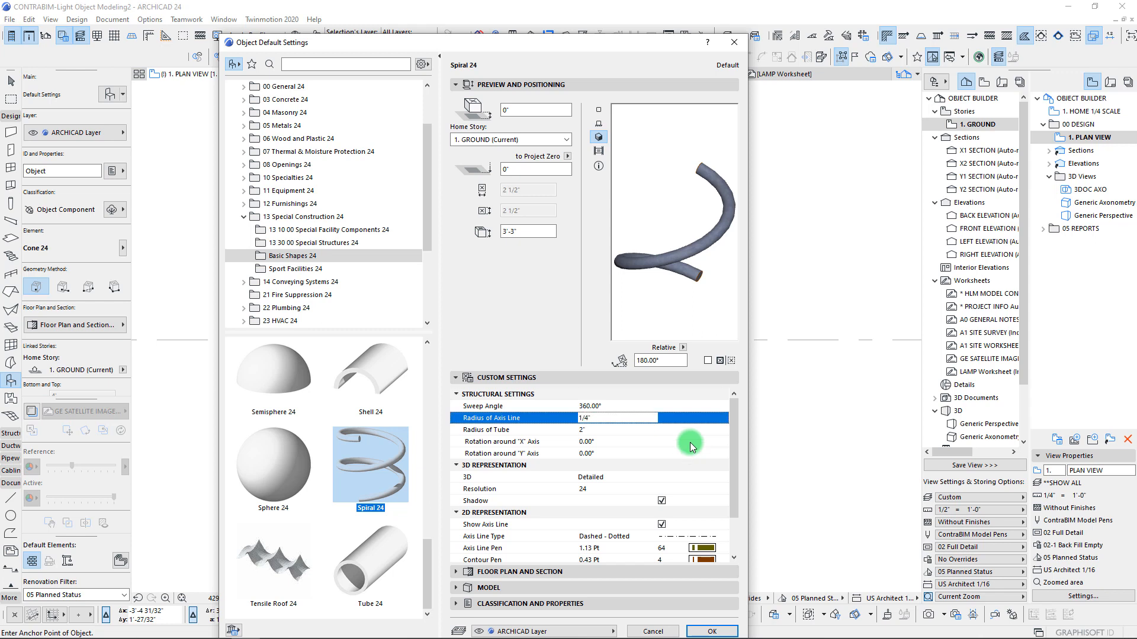
left_click(606, 431)
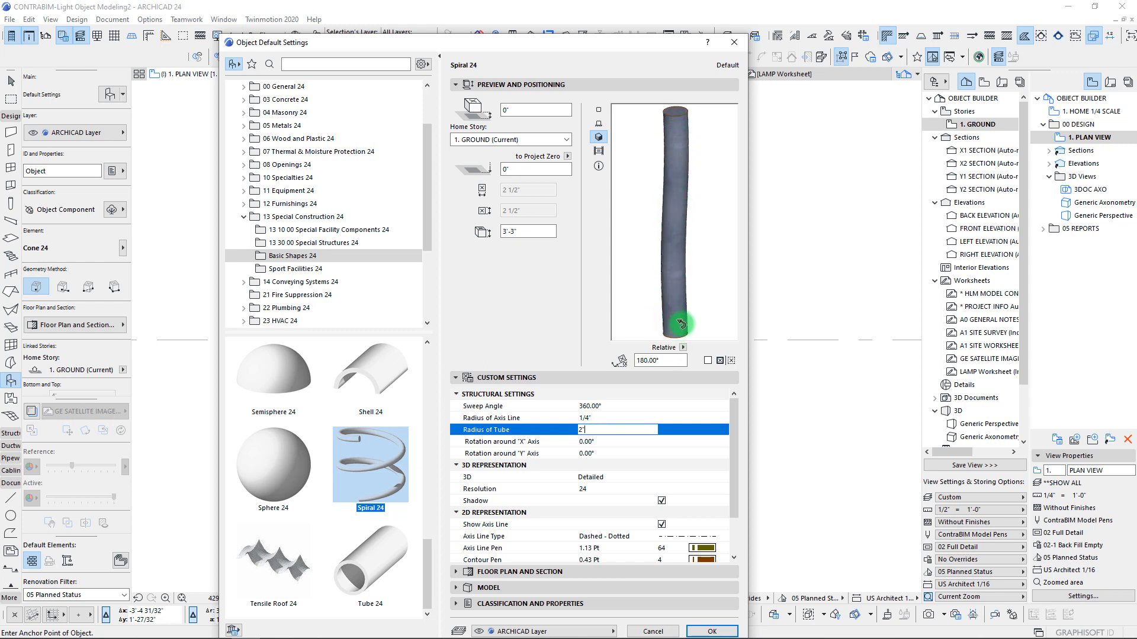
double_click(593, 434)
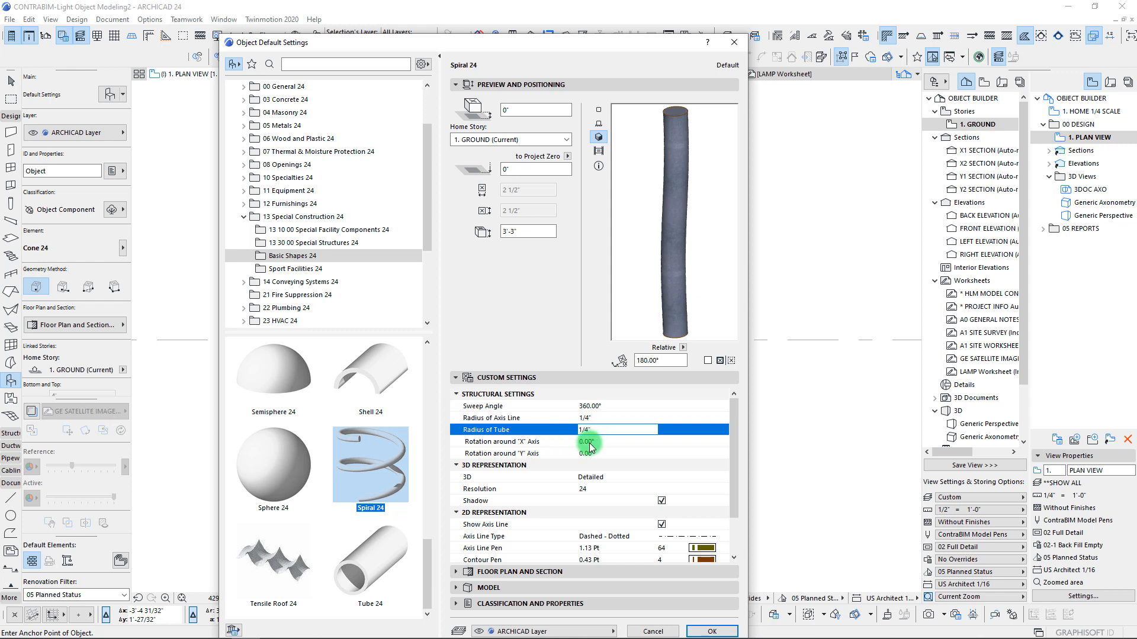
key("Tab")
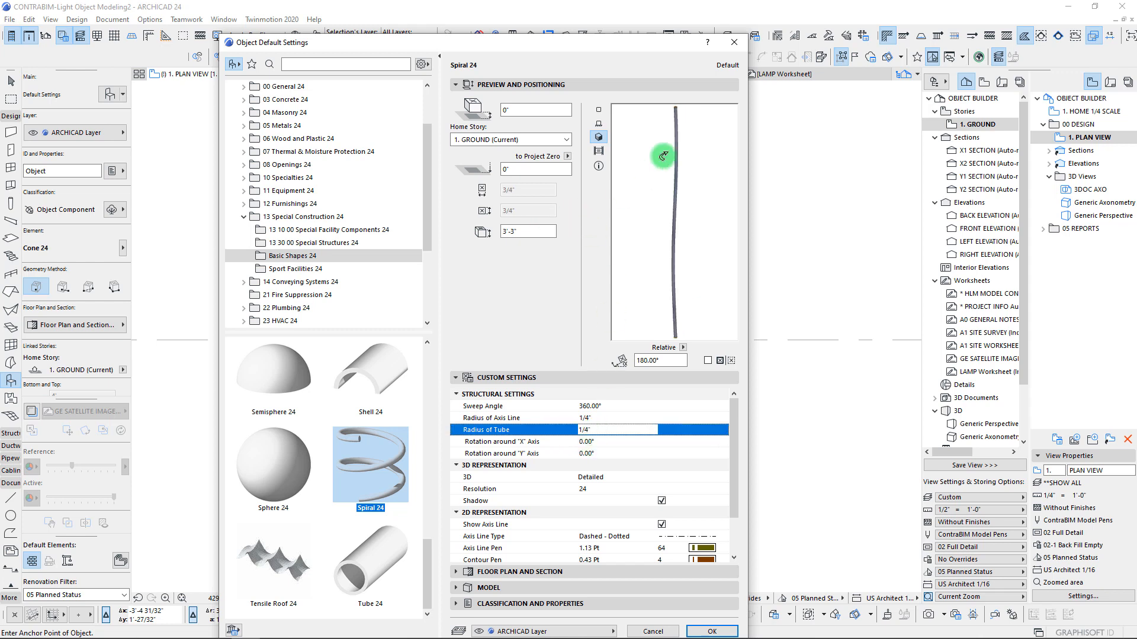
Set the spiral's overall height to 7 1/2"
left_click_drag(634, 39, 665, 35)
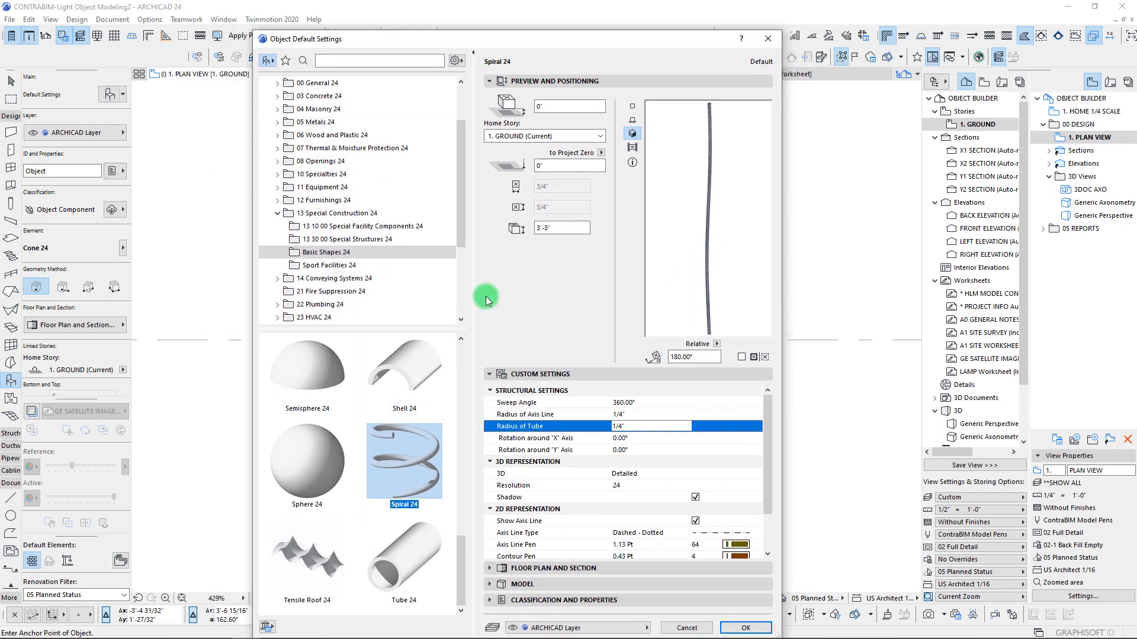
left_click(558, 228)
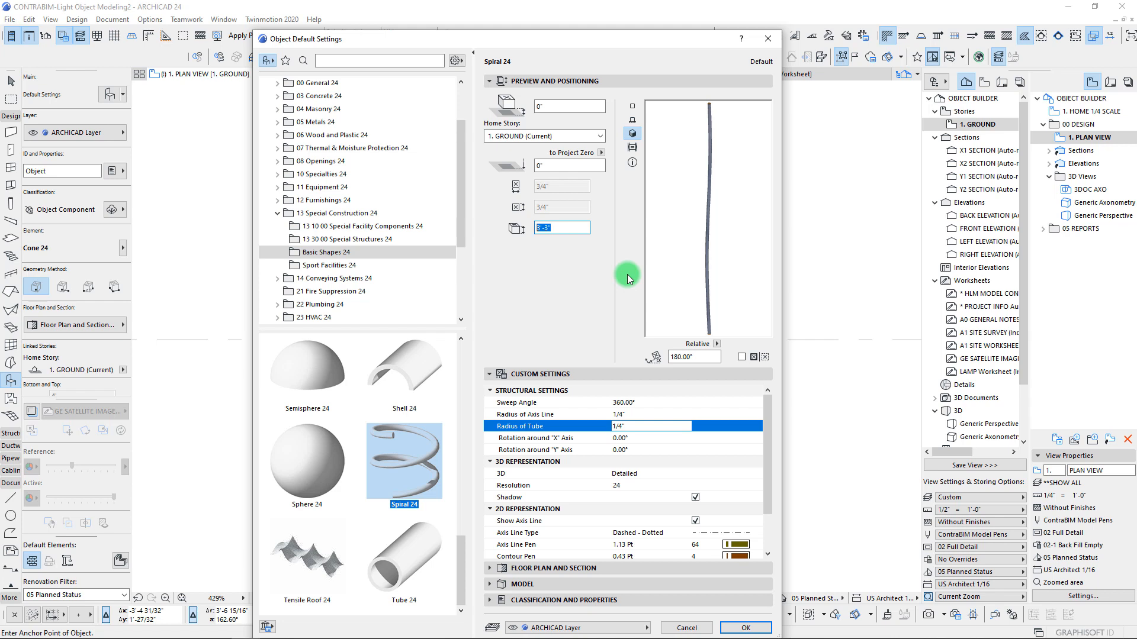
type("7.5")
key("Return")
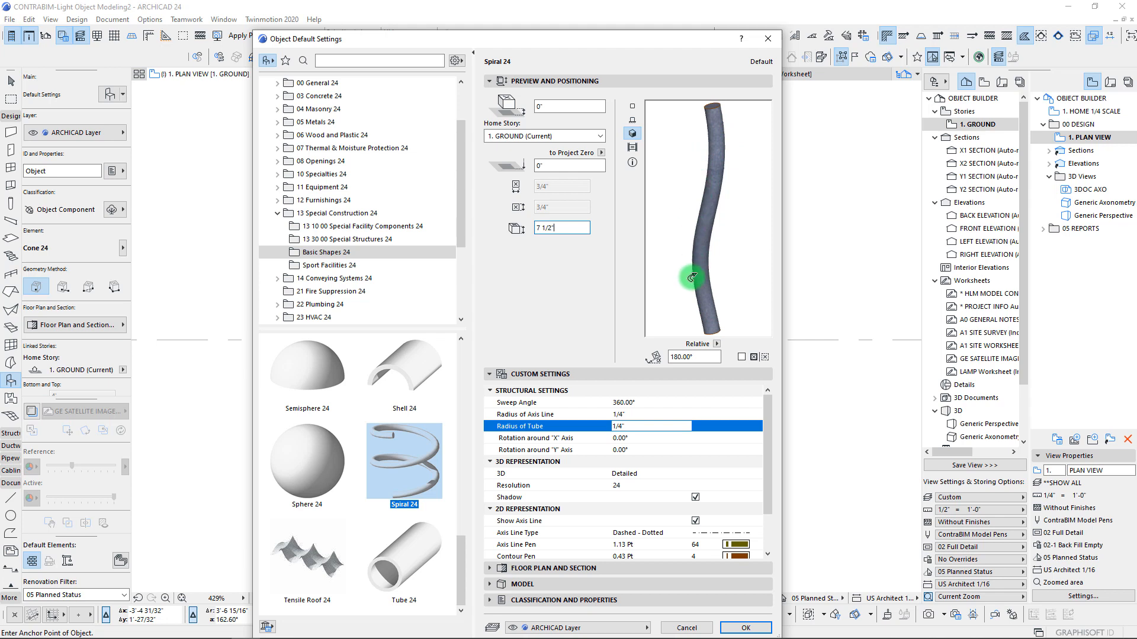
Reduce both the spiral's axis line radius and its tube radius to 1/8"
left_click(634, 415)
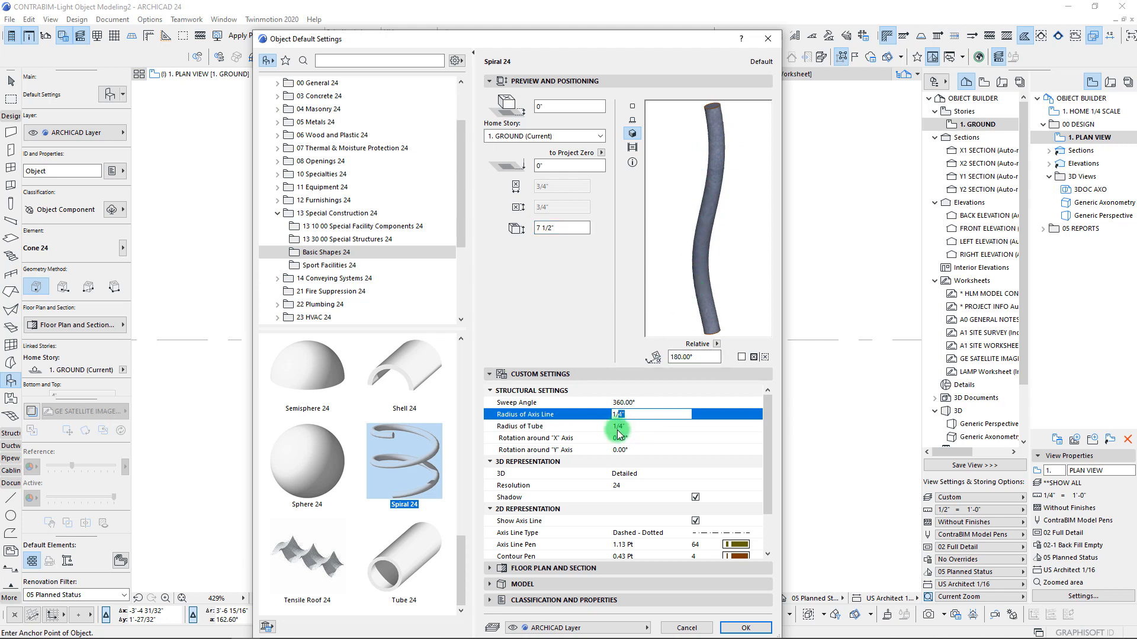
left_click(629, 427)
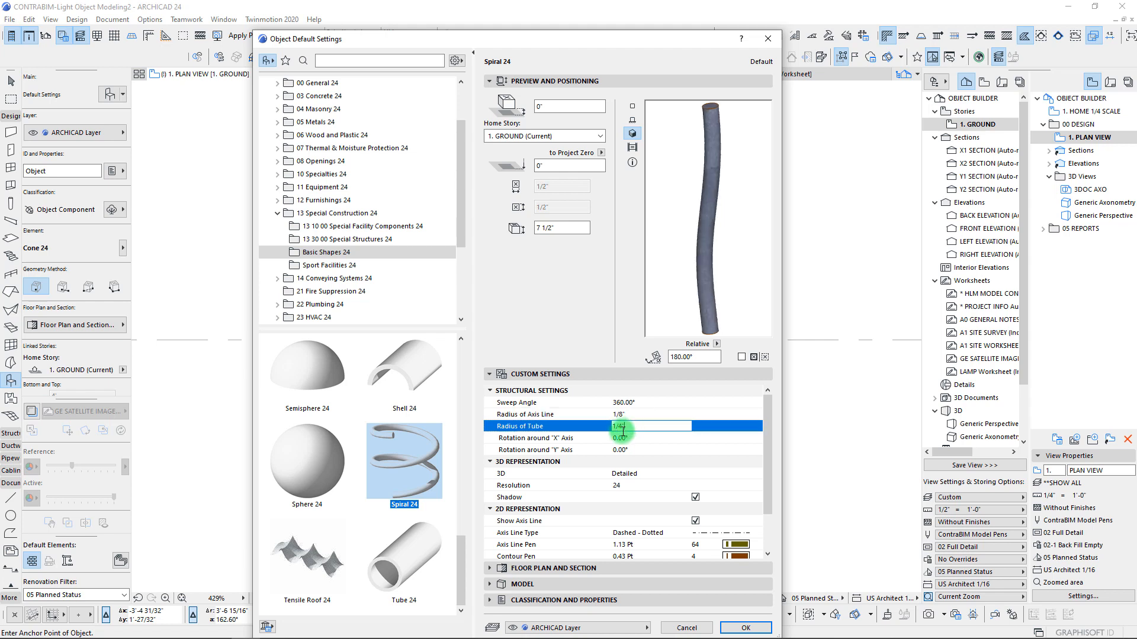
type("1/8")
key("Return")
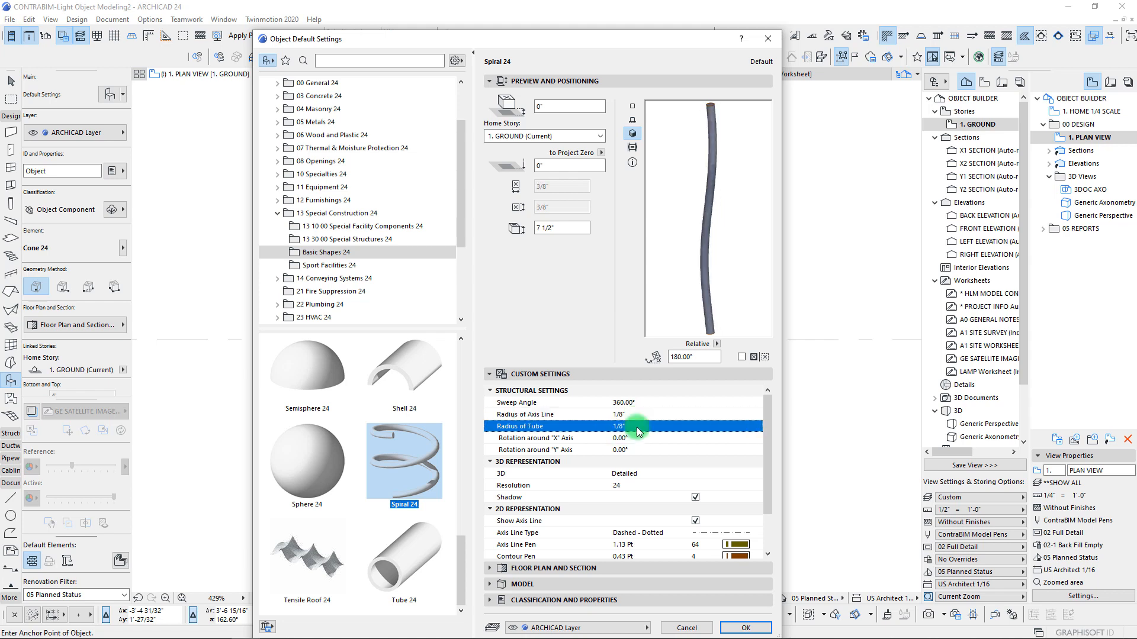
Set the spiral's 2D contour pen to 136 and accept the object settings
left_click_drag(667, 42, 579, 27)
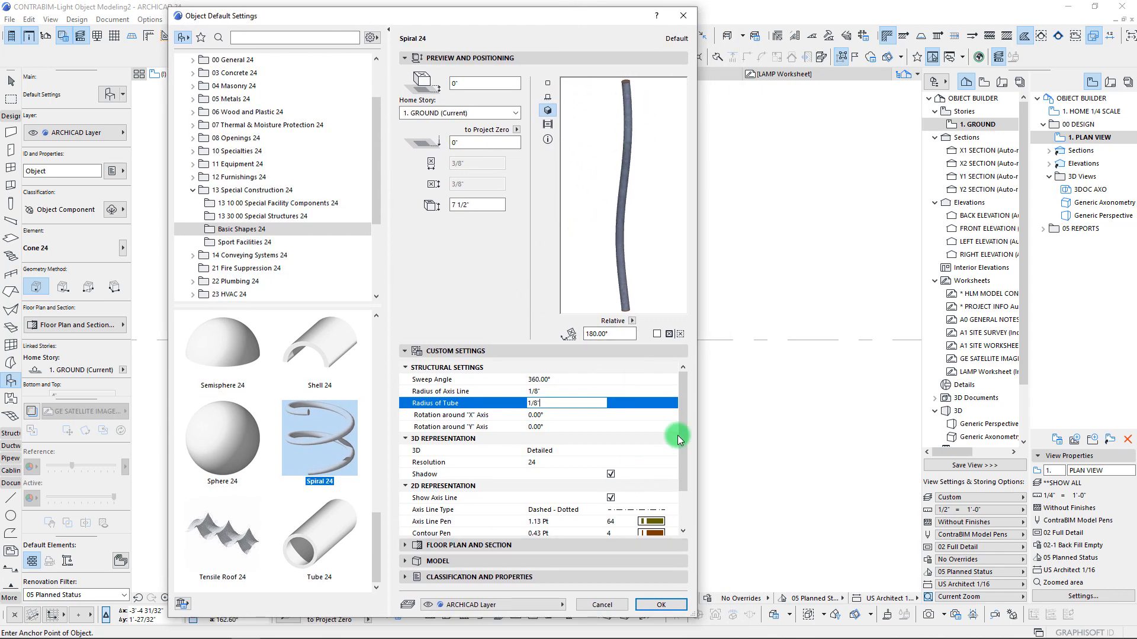
left_click_drag(681, 435, 671, 470)
left_click(662, 486)
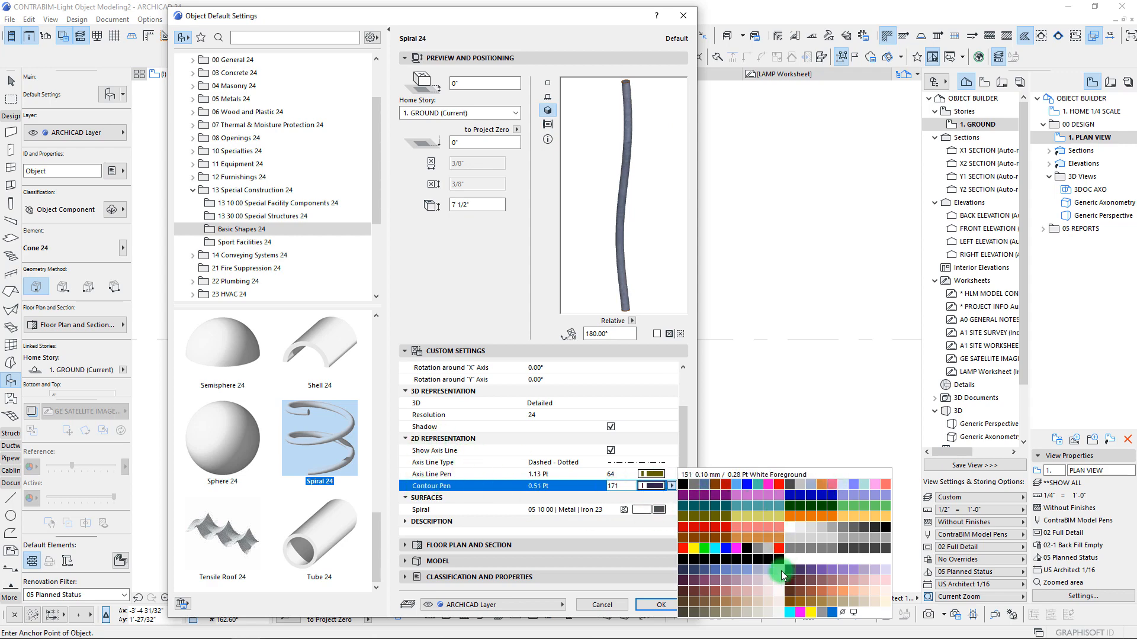
left_click(850, 550)
left_click(672, 474)
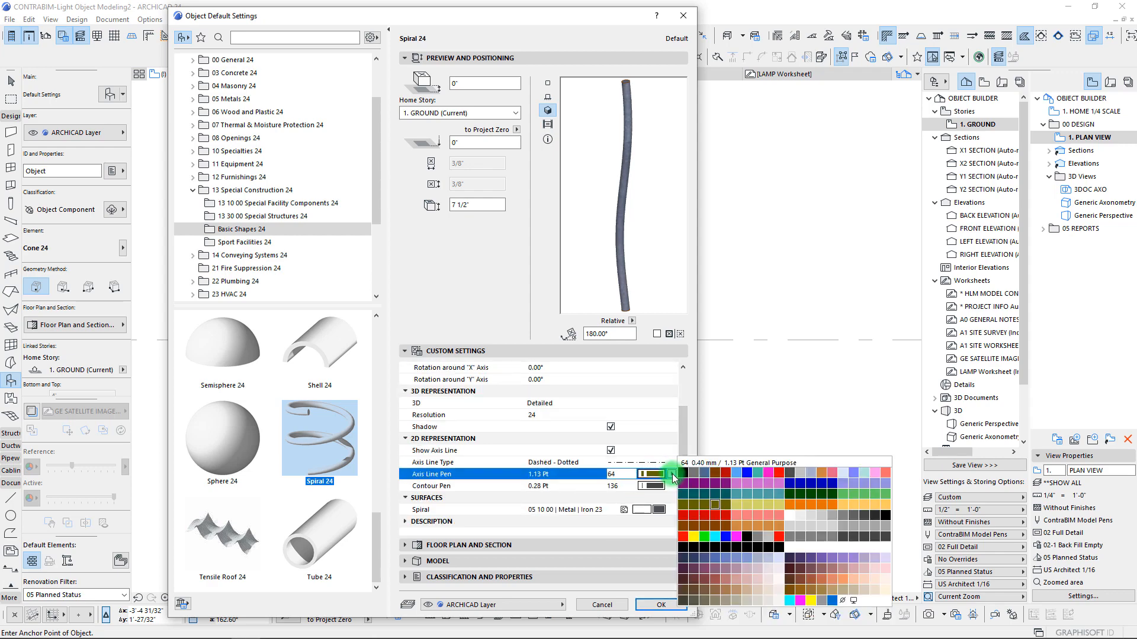
left_click(673, 475)
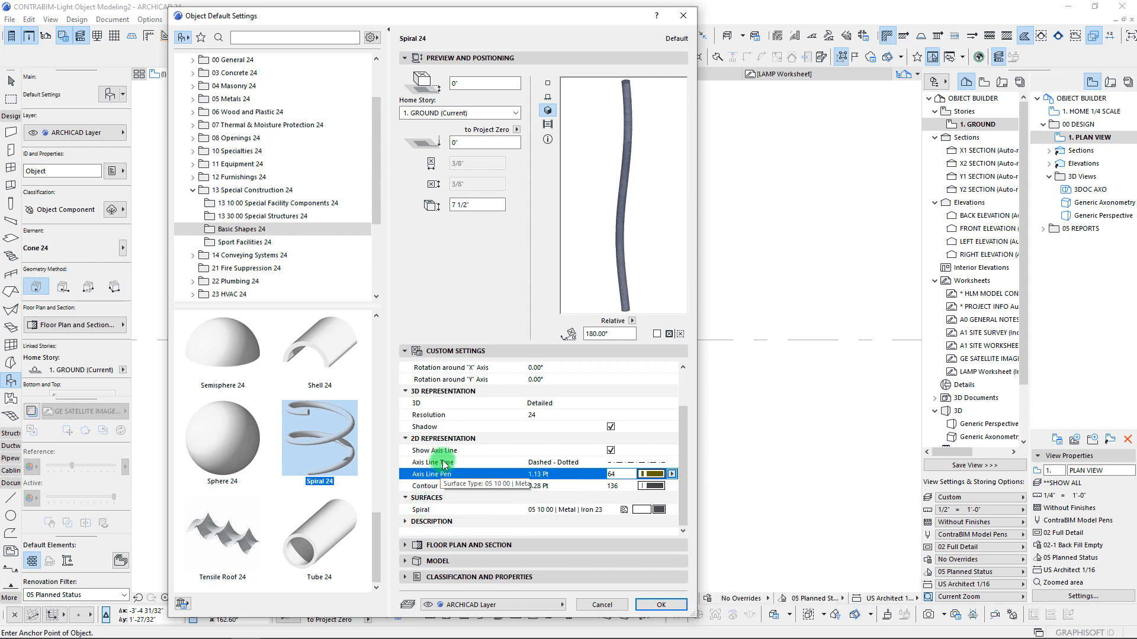
left_click(672, 608)
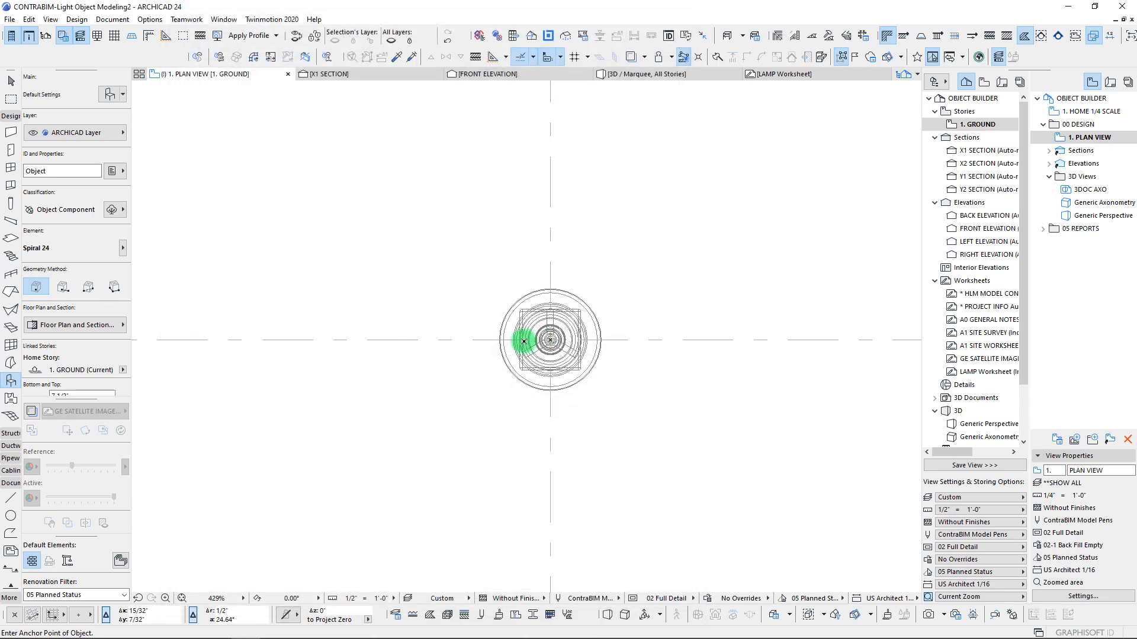
Place the spiral in the plan about 1'-2" to the left of the lamp's centre and check its shape in 3D
scroll(407, 331, "up", 10)
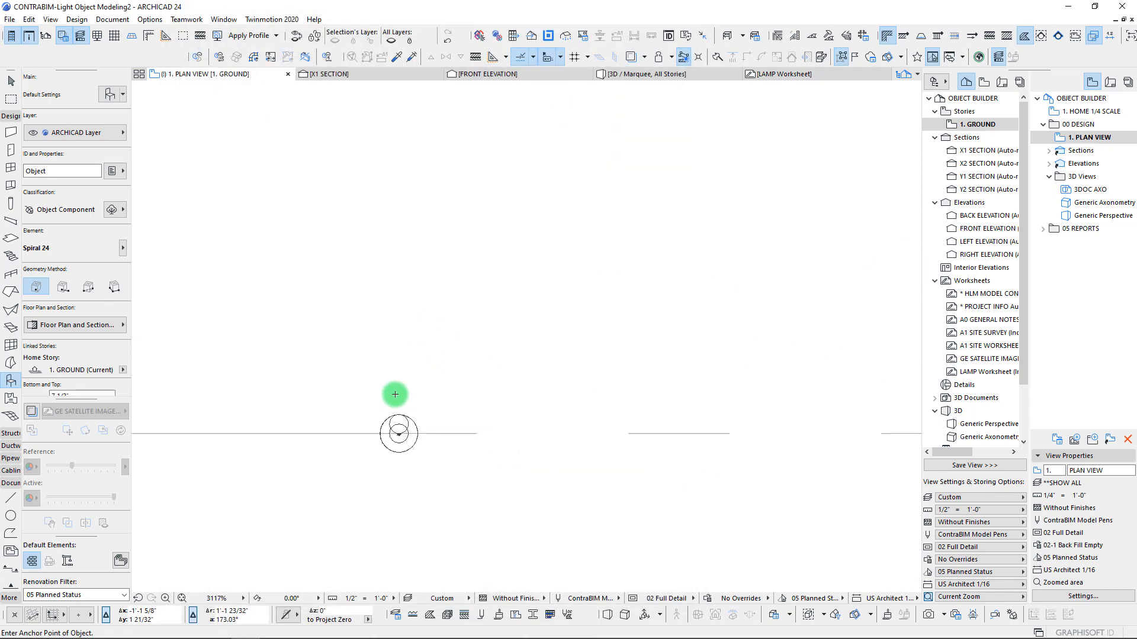
scroll(406, 323, "up", 5)
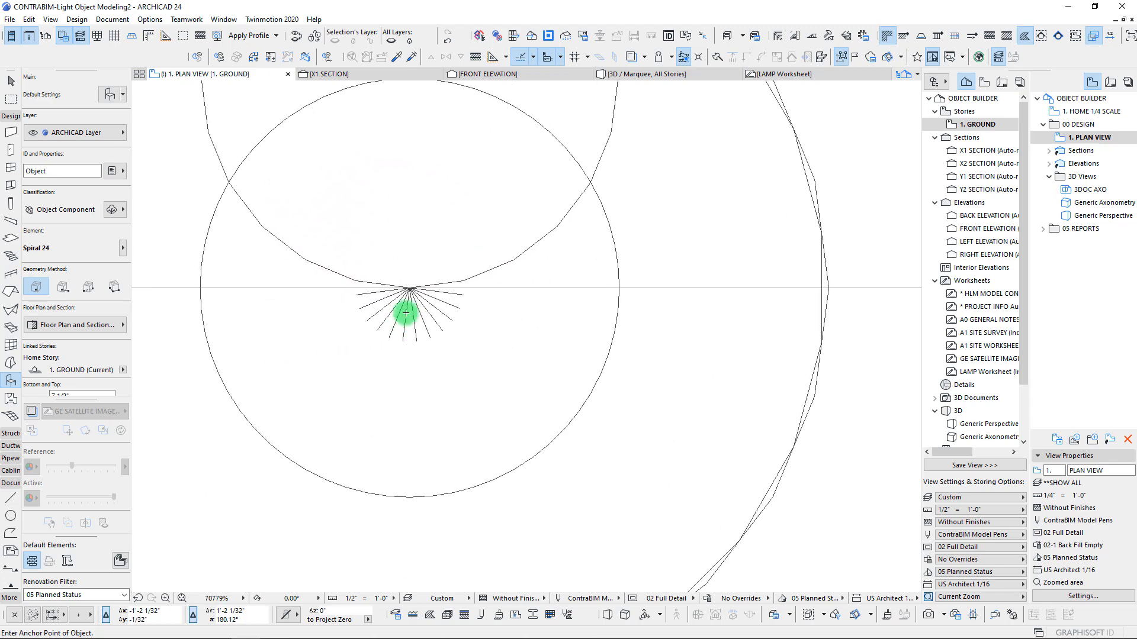
scroll(407, 314, "down", 3)
left_click(408, 308)
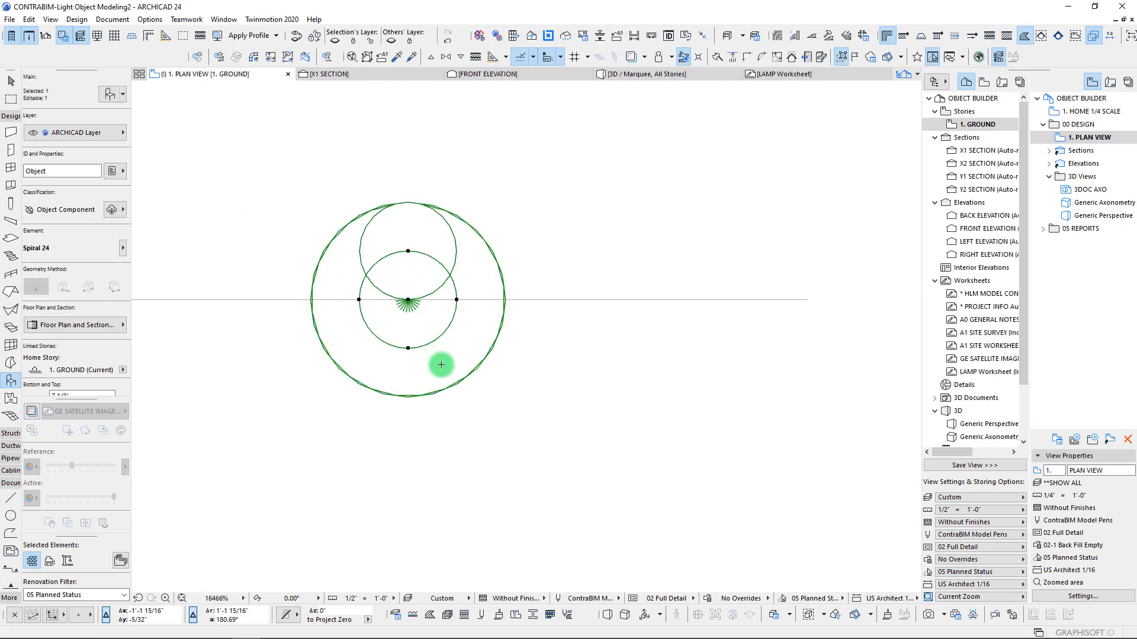
key("F3")
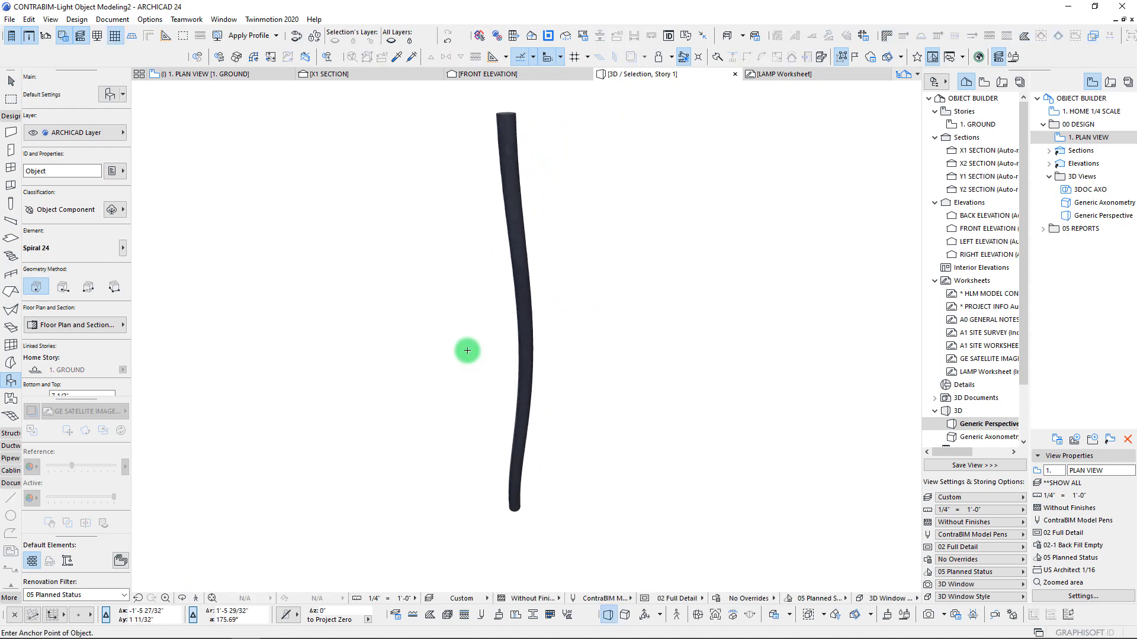
middle_click_drag(467, 351, 541, 228, "shift")
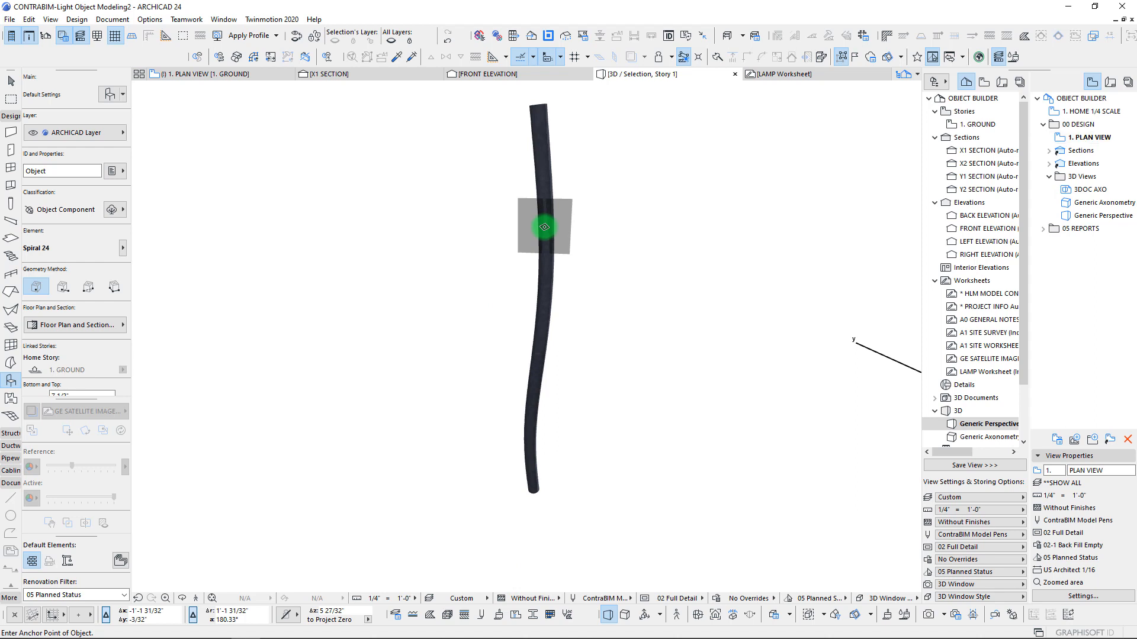
key("F2")
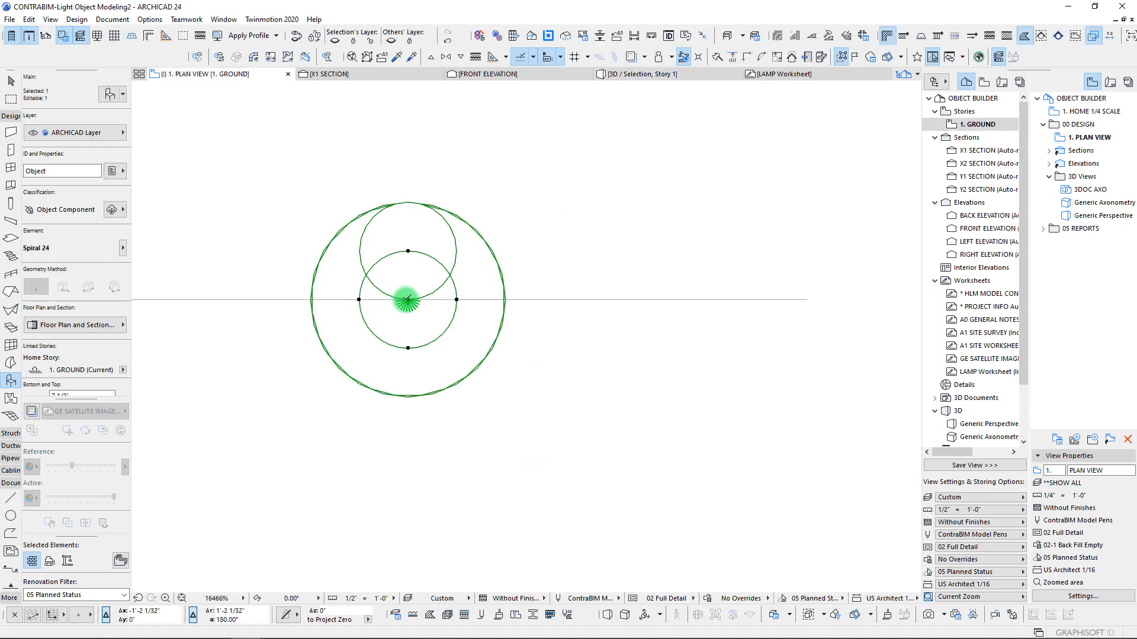
Multiply the spiral by rotation, distributing 2 copies around a full circle about its own centre and rotating them to the path
key("ctrl+u")
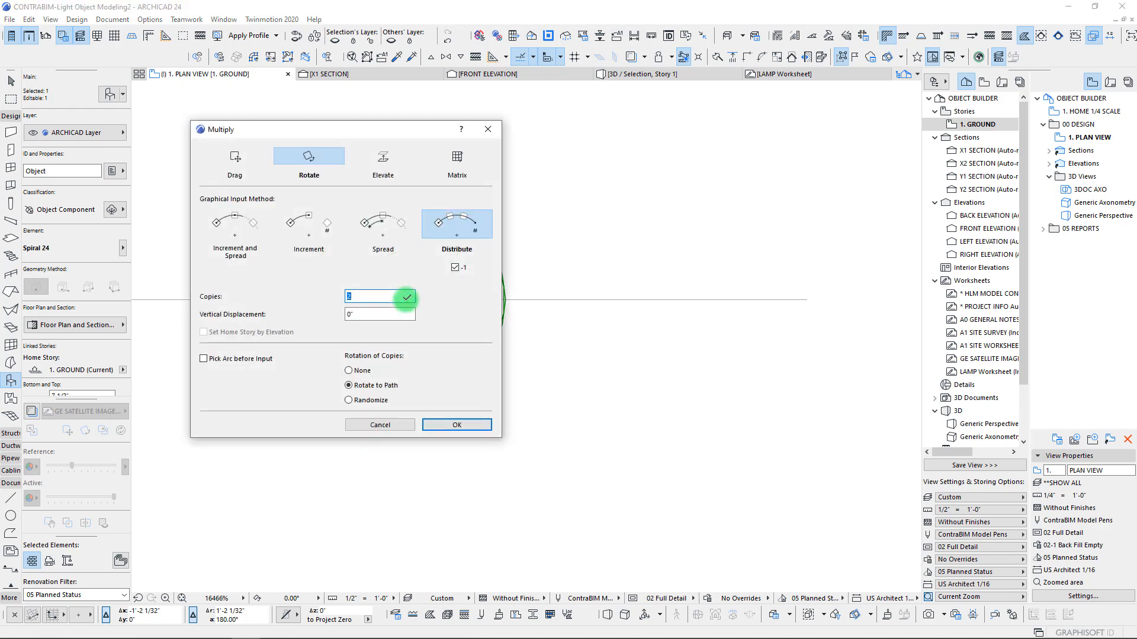
left_click_drag(373, 127, 706, 146)
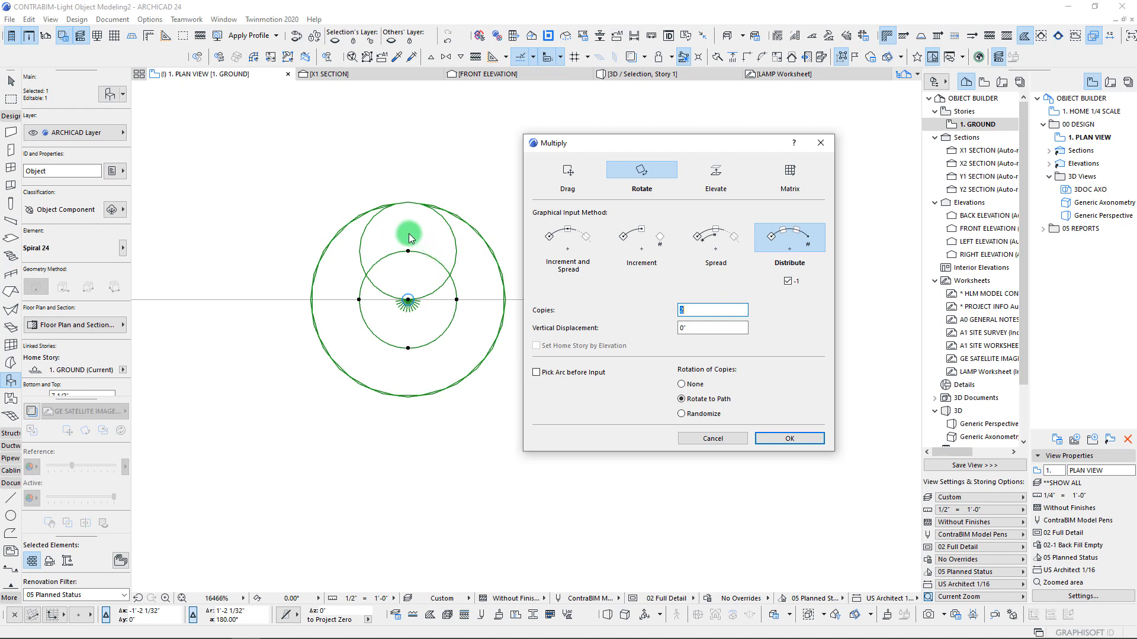
left_click(787, 280)
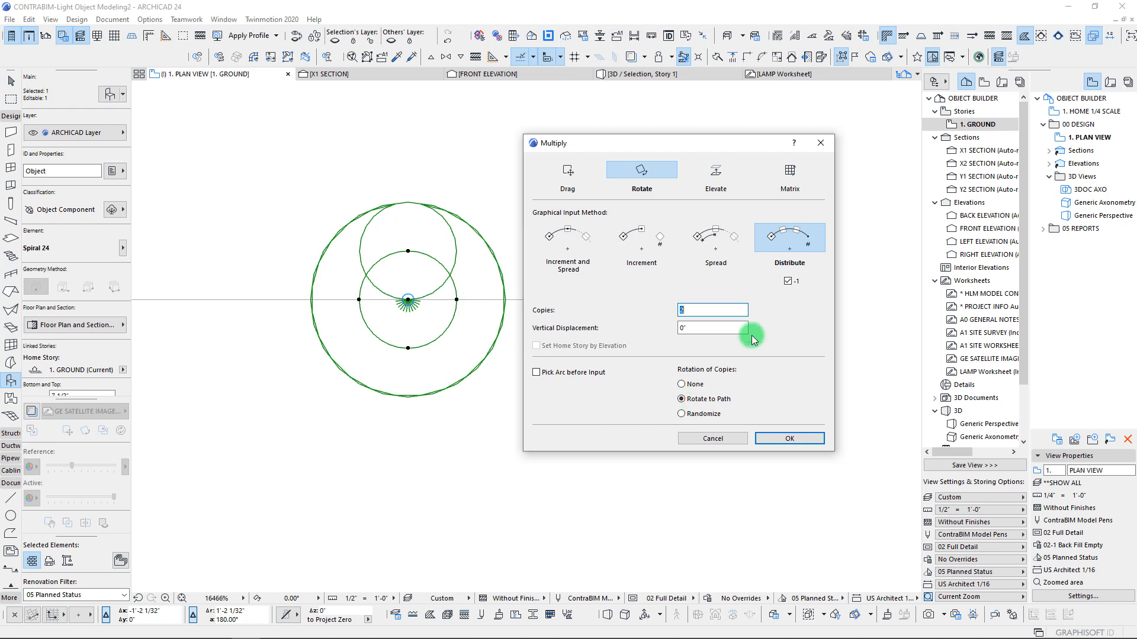
left_click(787, 441)
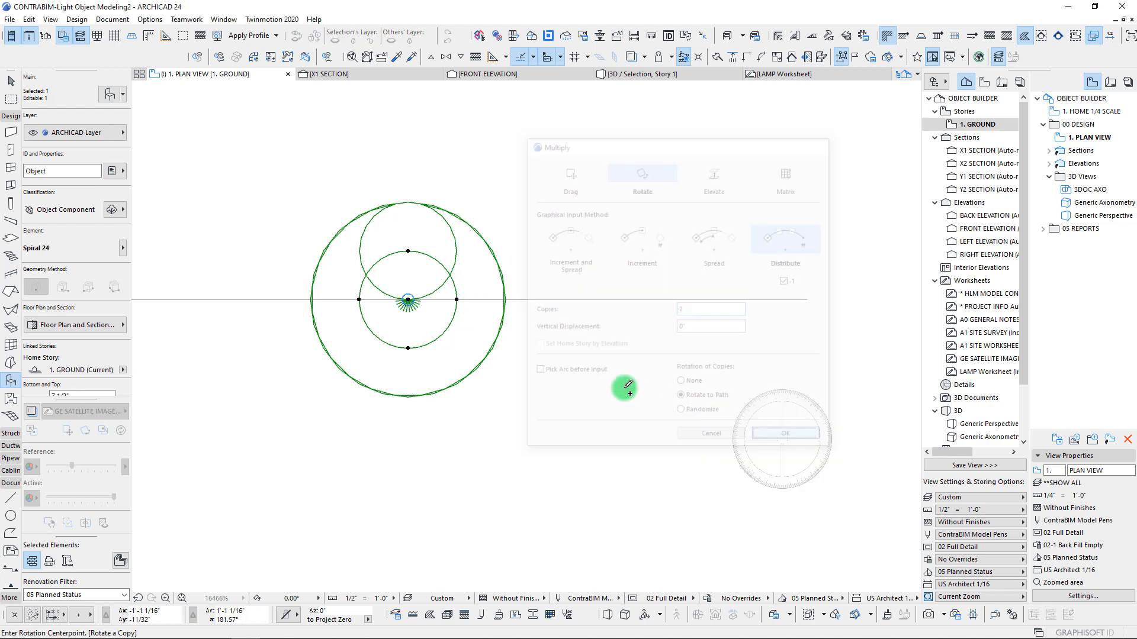
left_click(408, 299)
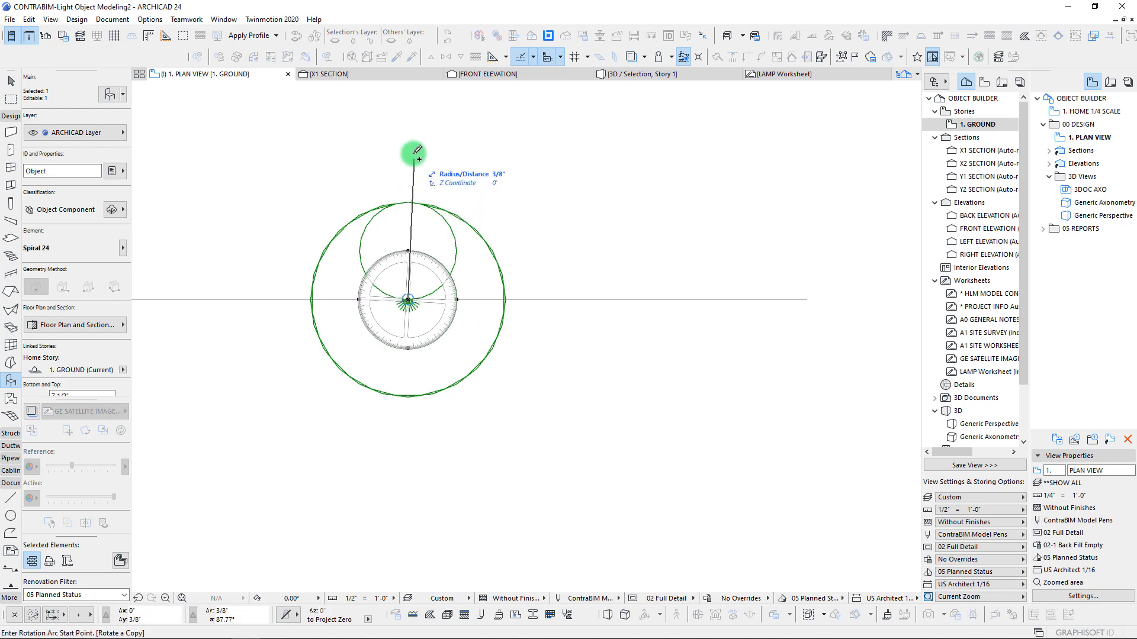
left_click(409, 137)
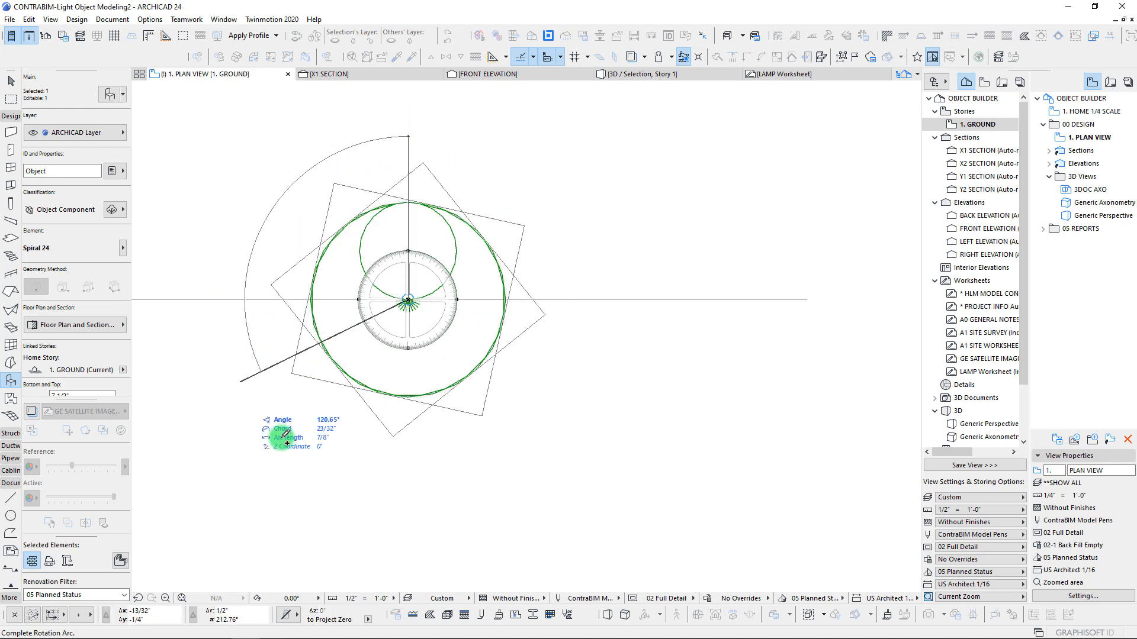
left_click(412, 140)
scroll(457, 301, "down", 3)
key("Escape")
key("Escape")
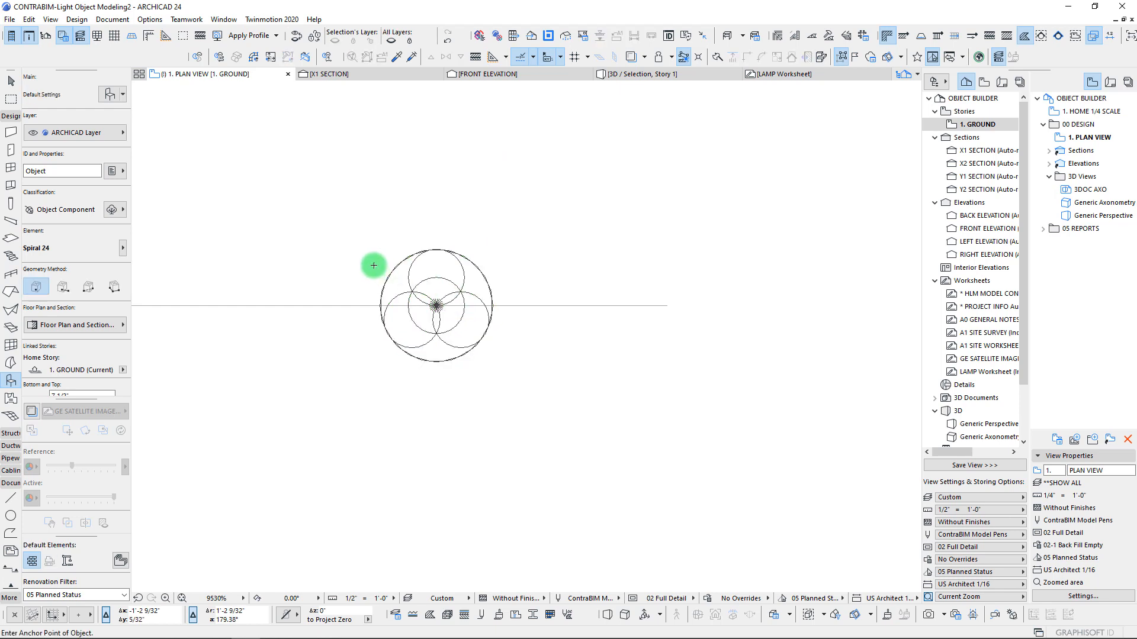
Select all three spirals in the plan and examine the twisted bar from its ends and sides in 3D
left_click(325, 203)
left_click(543, 441)
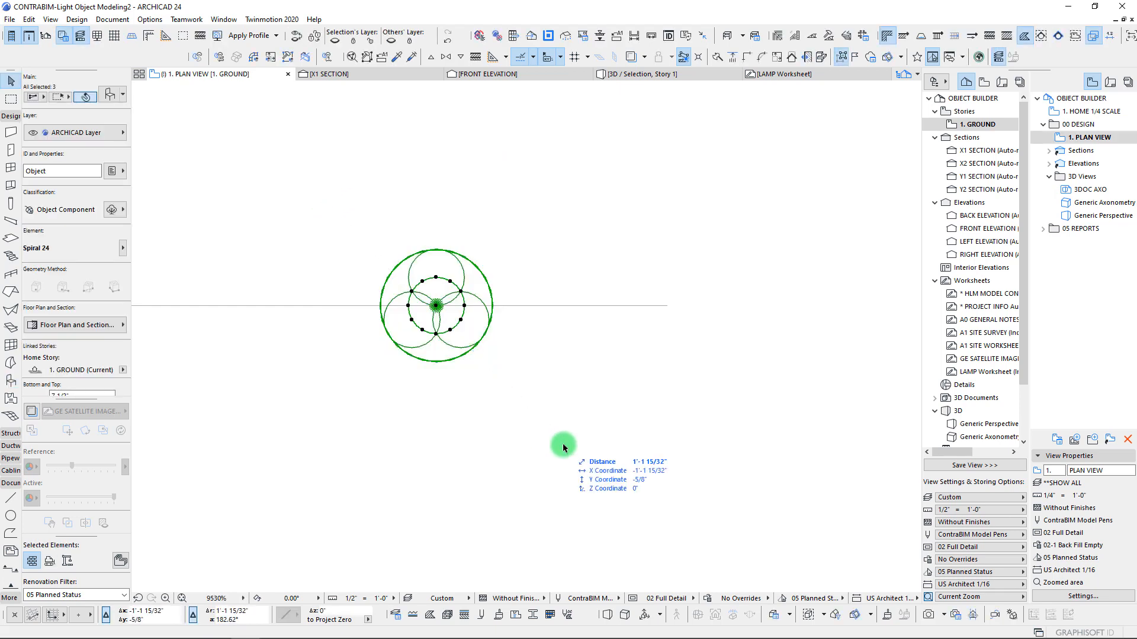
key("F5")
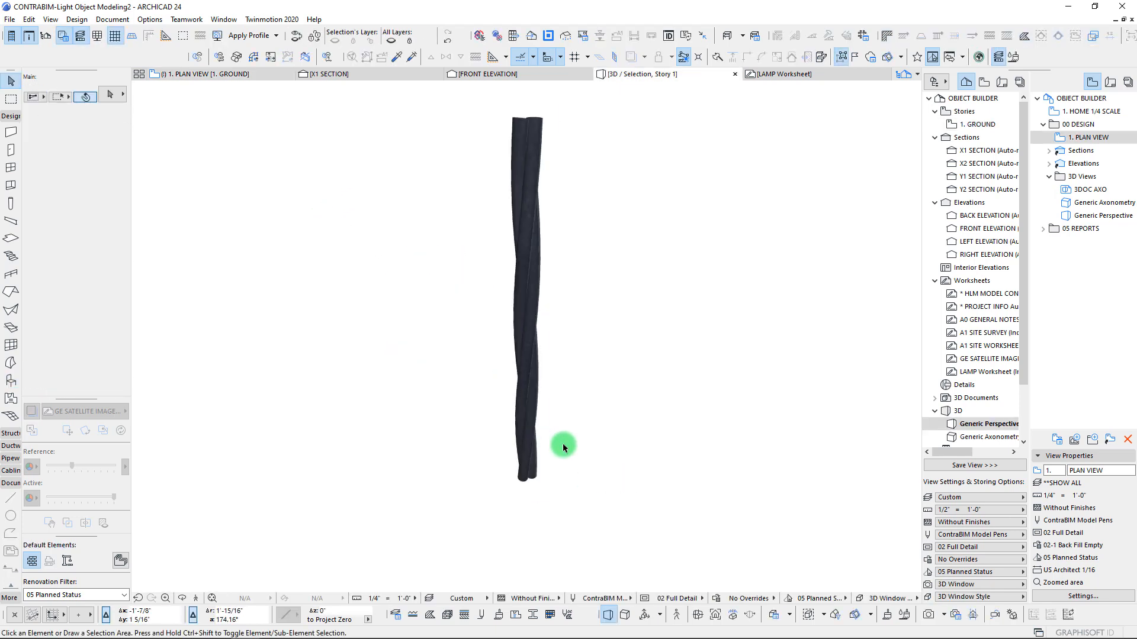
scroll(538, 402, "up", 10)
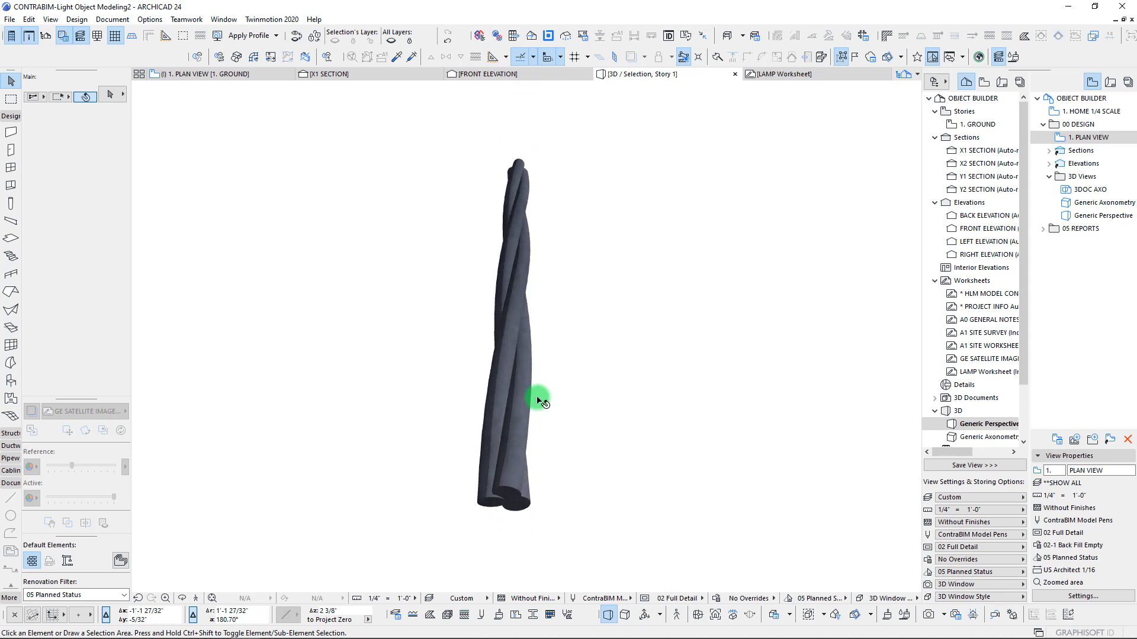
scroll(537, 402, "down", 10)
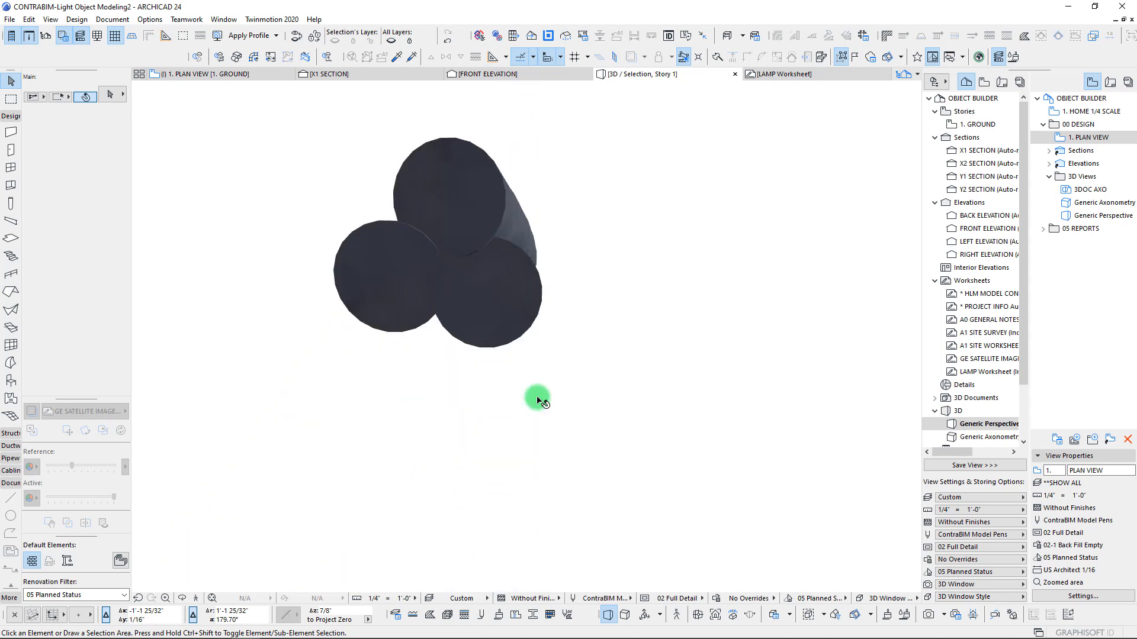
middle_click_drag(538, 401, 538, 401, "shift")
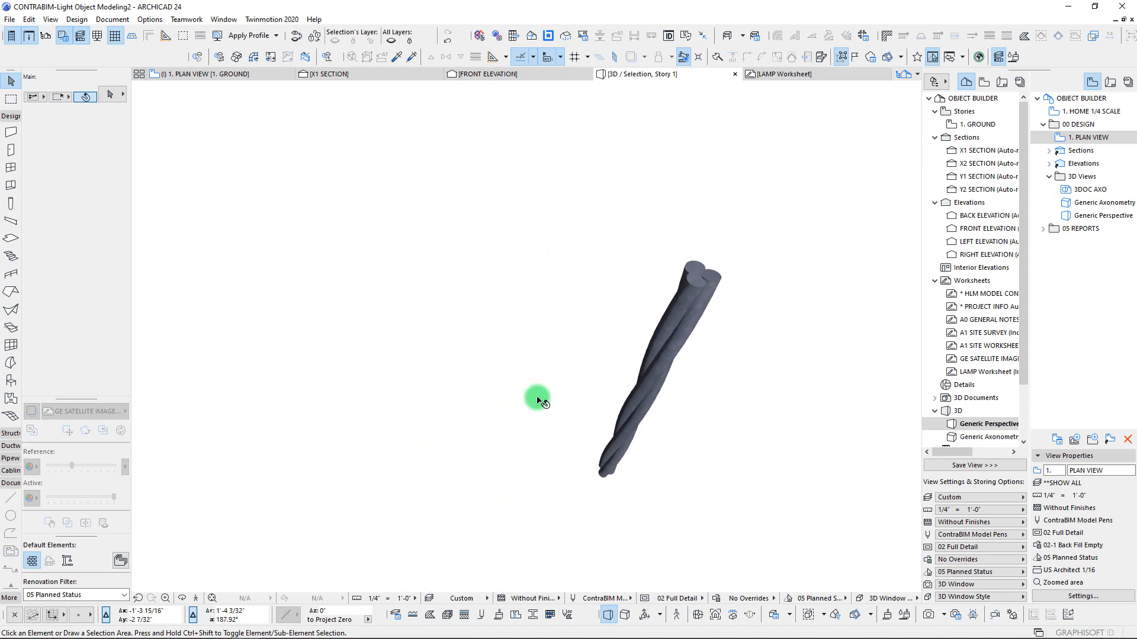
Select the three spirals in the X1 section and change their cut fill pen to 131
left_click(329, 74)
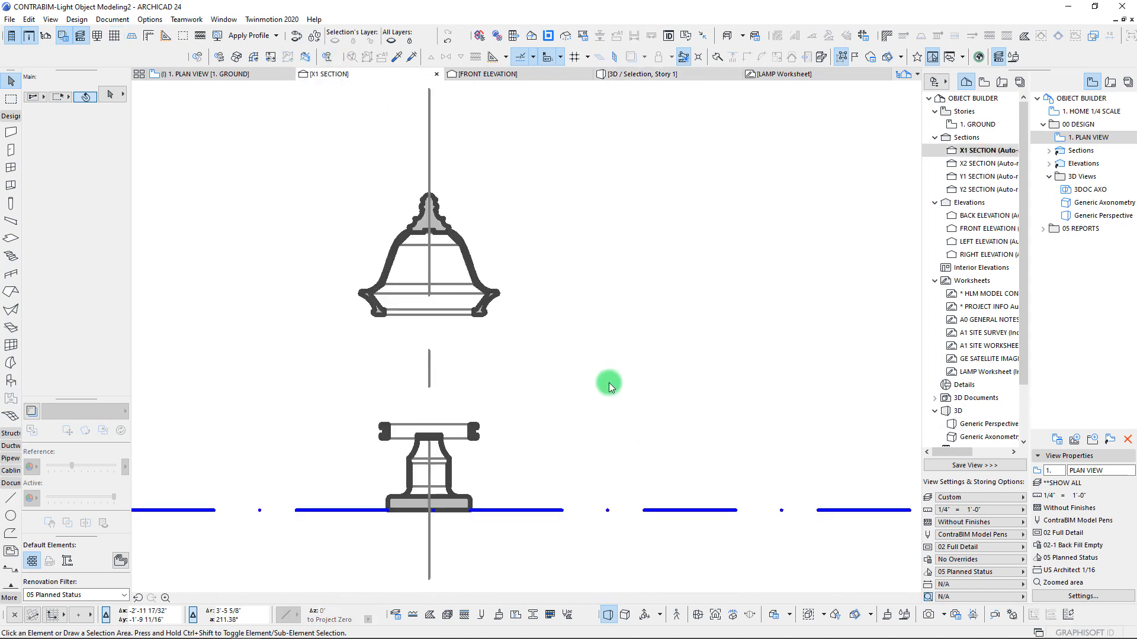
scroll(237, 489, "up", 8)
middle_click_drag(246, 481, 343, 426)
scroll(345, 402, "down", 3)
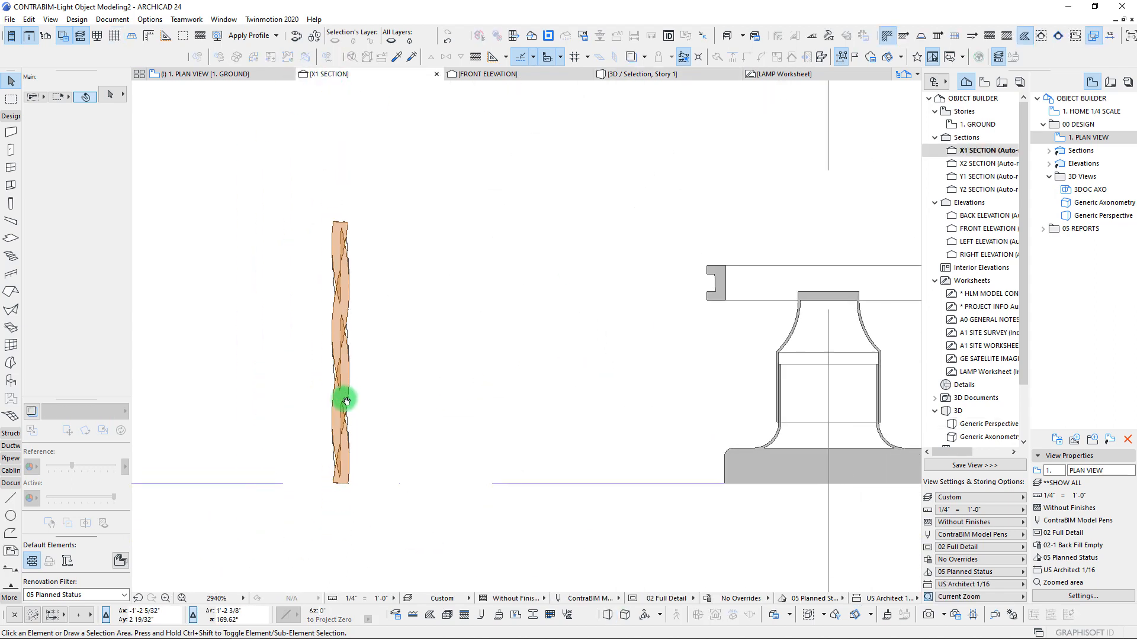
left_click_drag(303, 195, 417, 459)
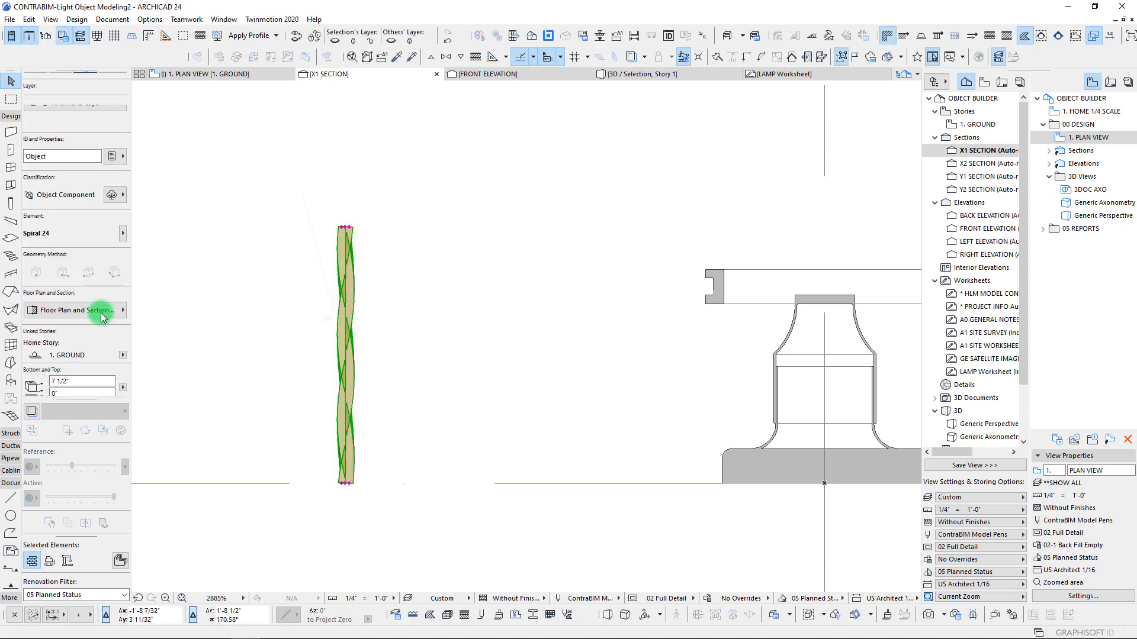
scroll(98, 305, "down", 6)
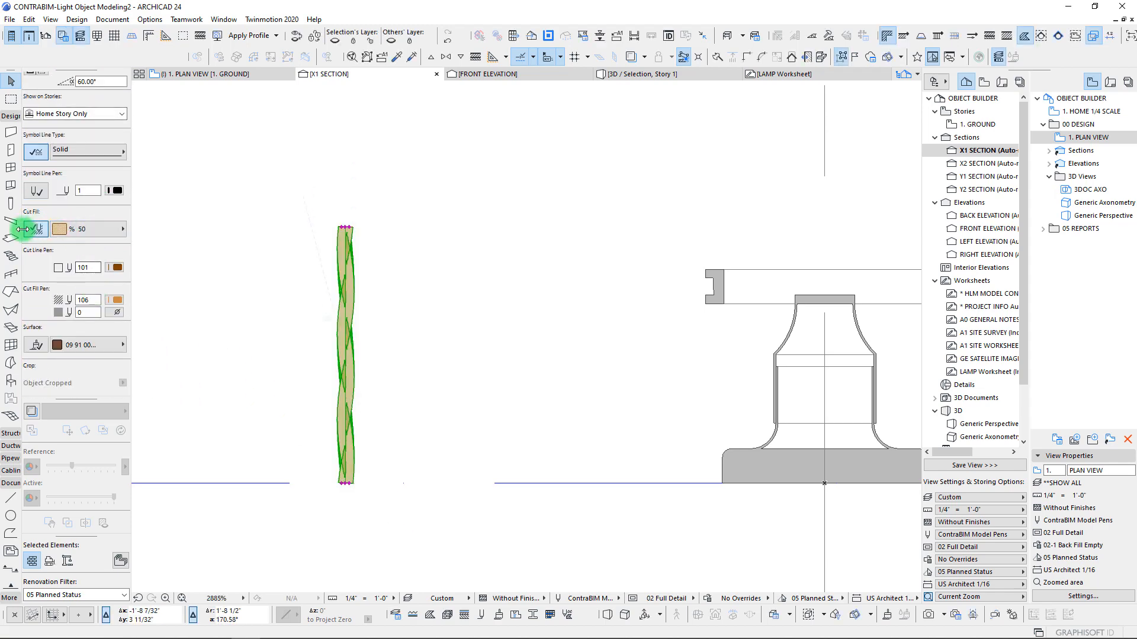
left_click(91, 231)
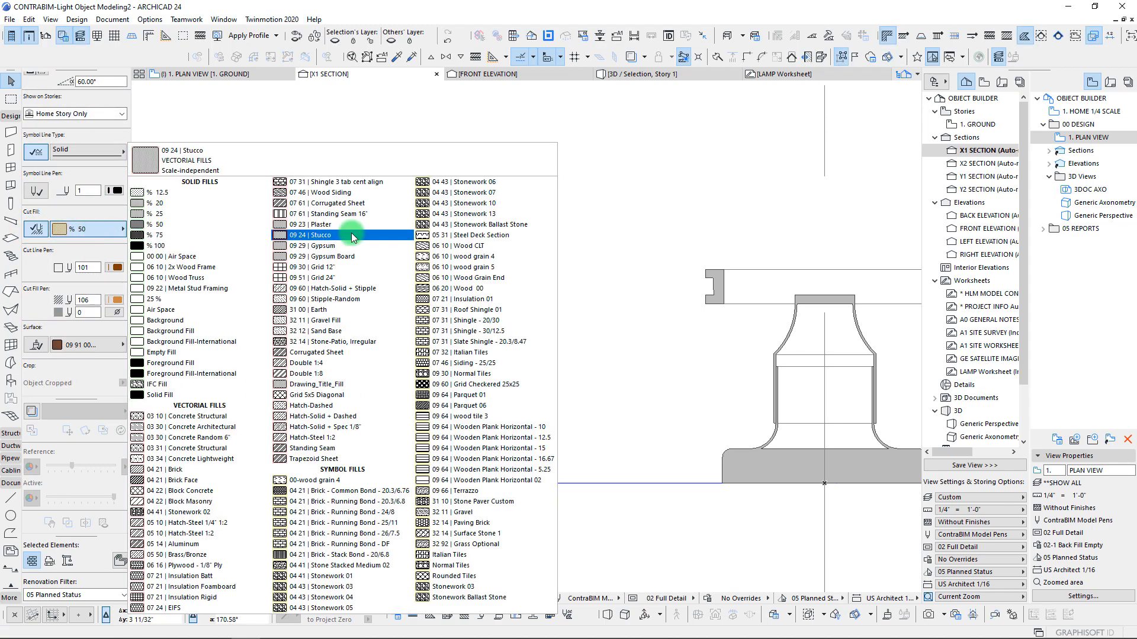
left_click(117, 300)
left_click(239, 363)
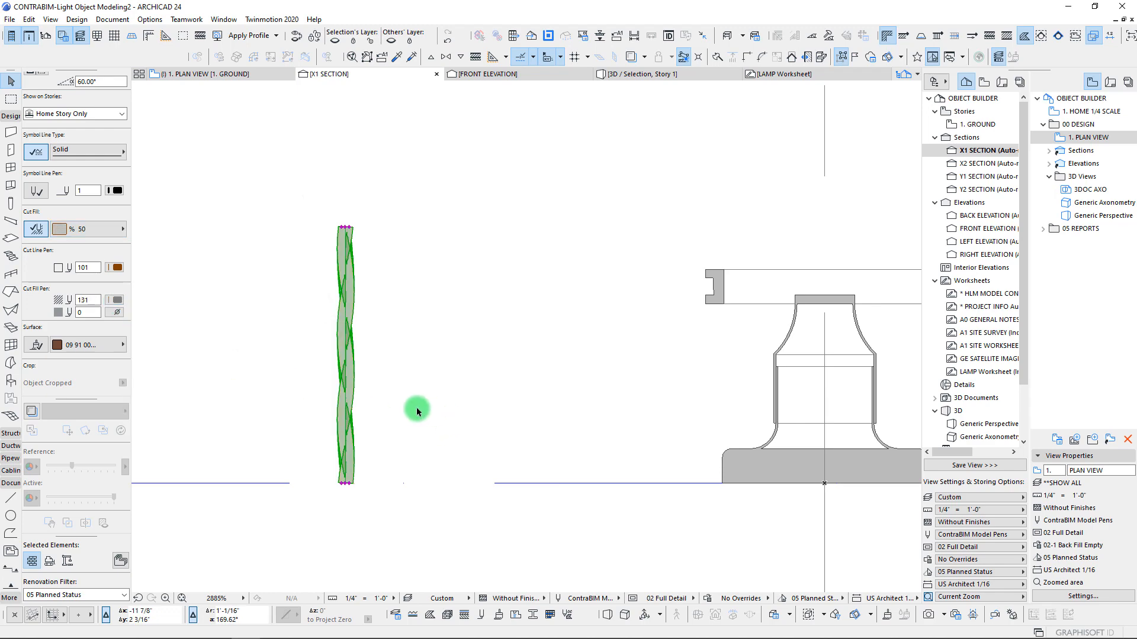
Set the selected spirals' surface override to 05 10 00 | Metal | Iron 23 and deselect them
left_click(99, 347)
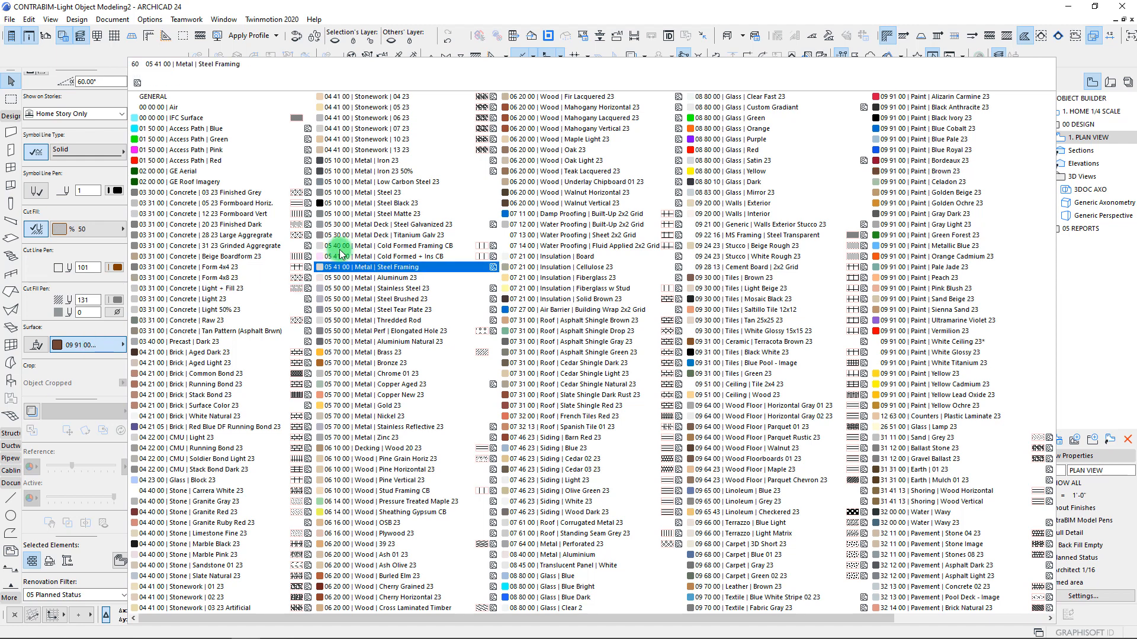
left_click(351, 161)
key("Escape")
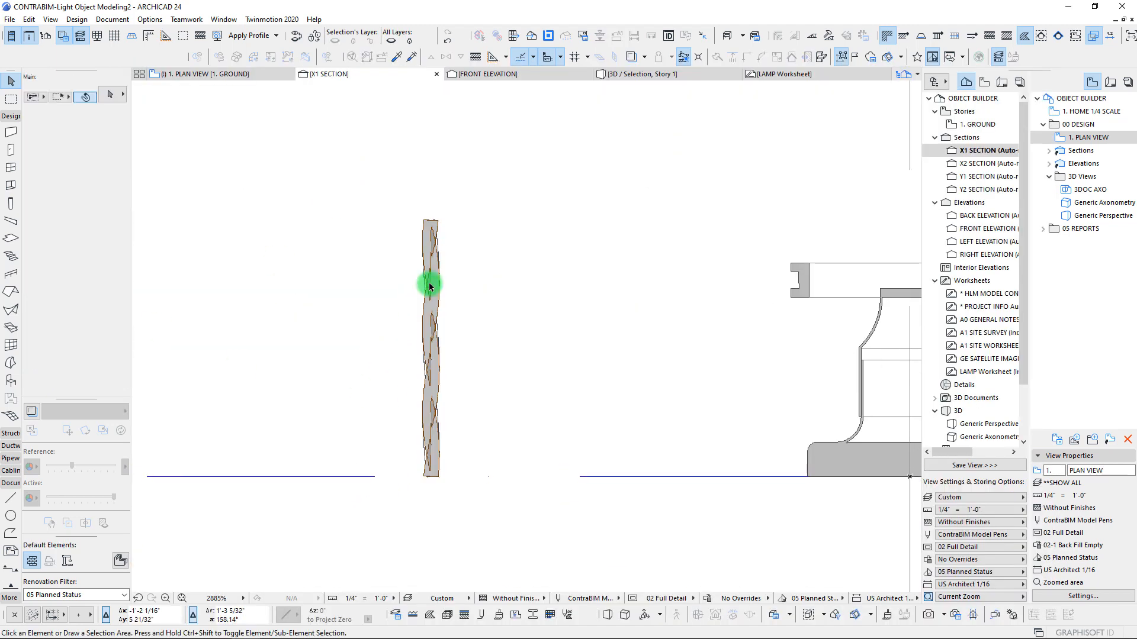
Select the three spirals in the X1 section and change their cut line pen to a gray one
scroll(426, 314, "up", 5)
scroll(411, 304, "down", 5)
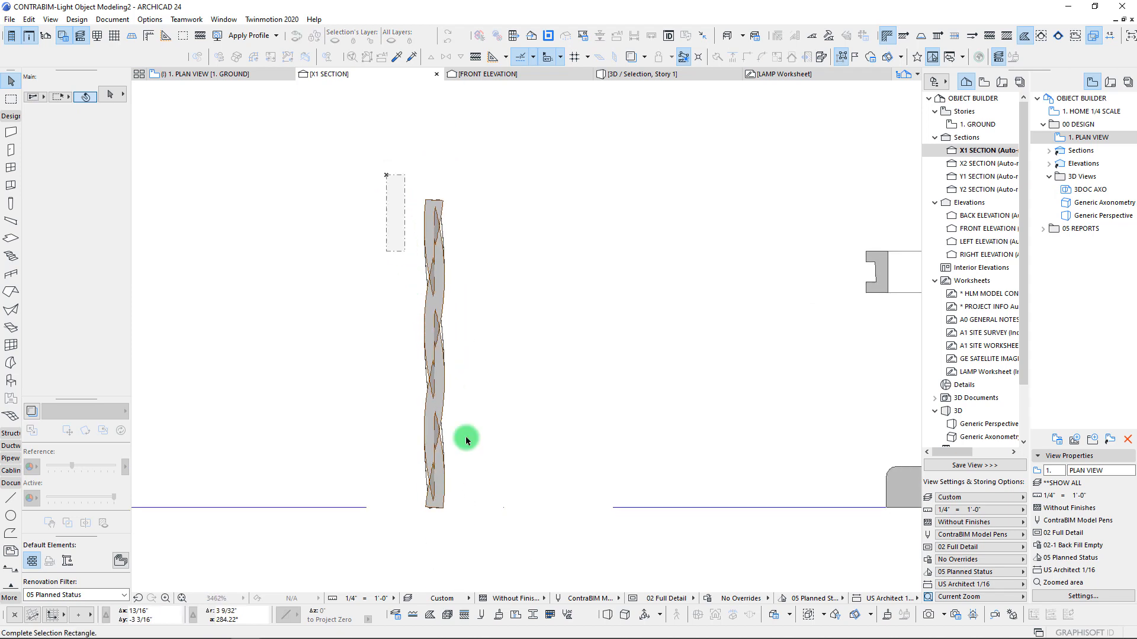
left_click_drag(510, 562, 335, 473)
scroll(79, 310, "down", 7)
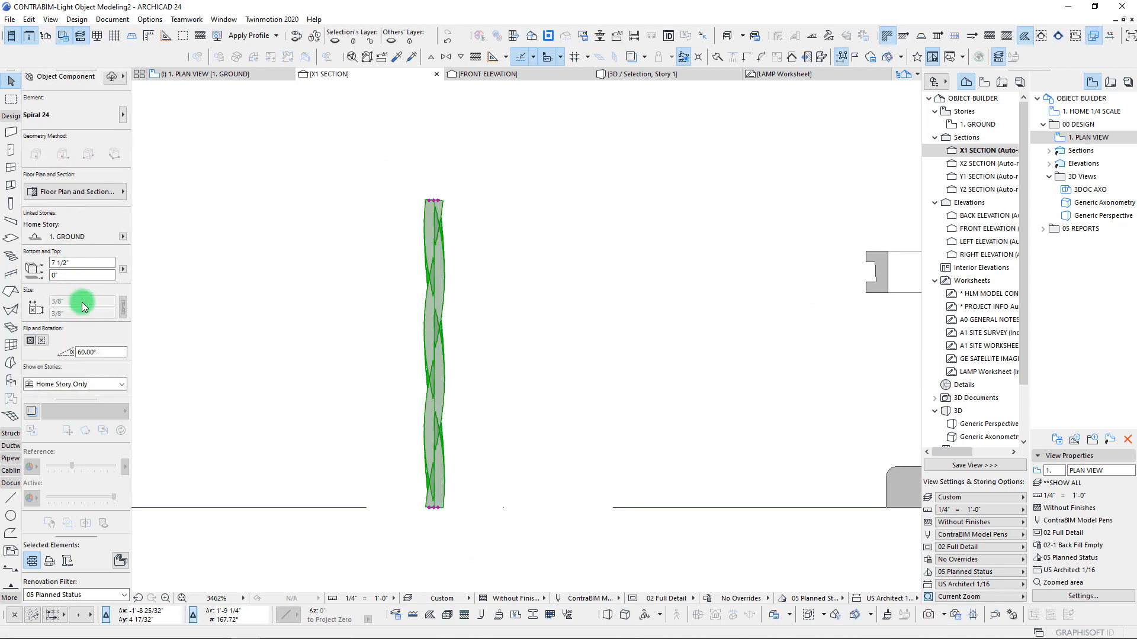
left_click(114, 359)
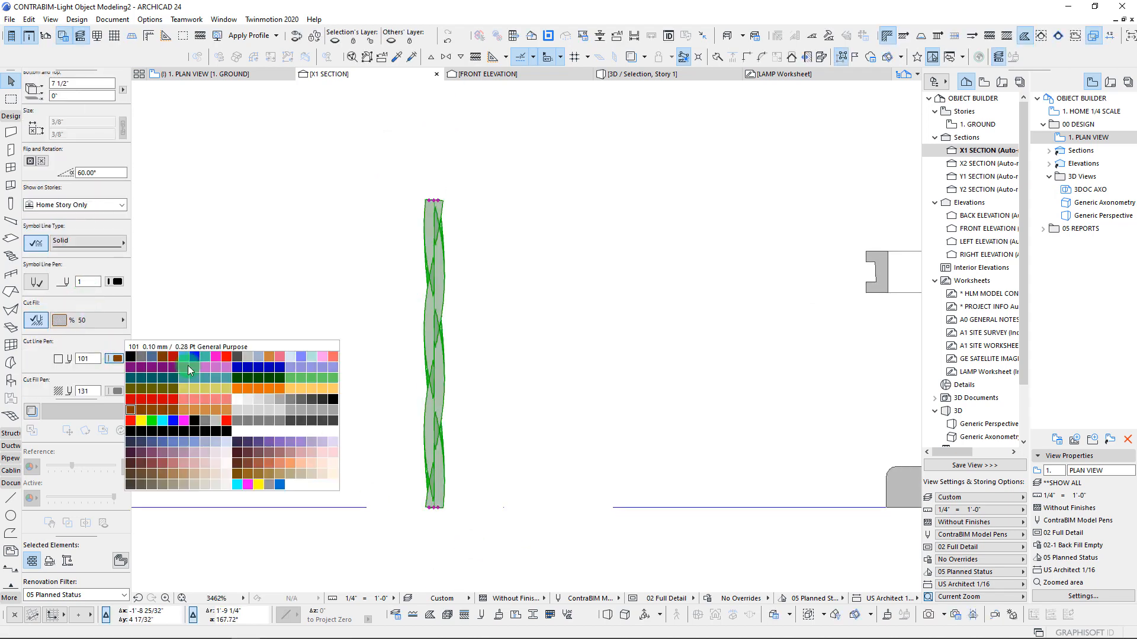
left_click(238, 423)
left_click(411, 352)
scroll(410, 357, "down", 2)
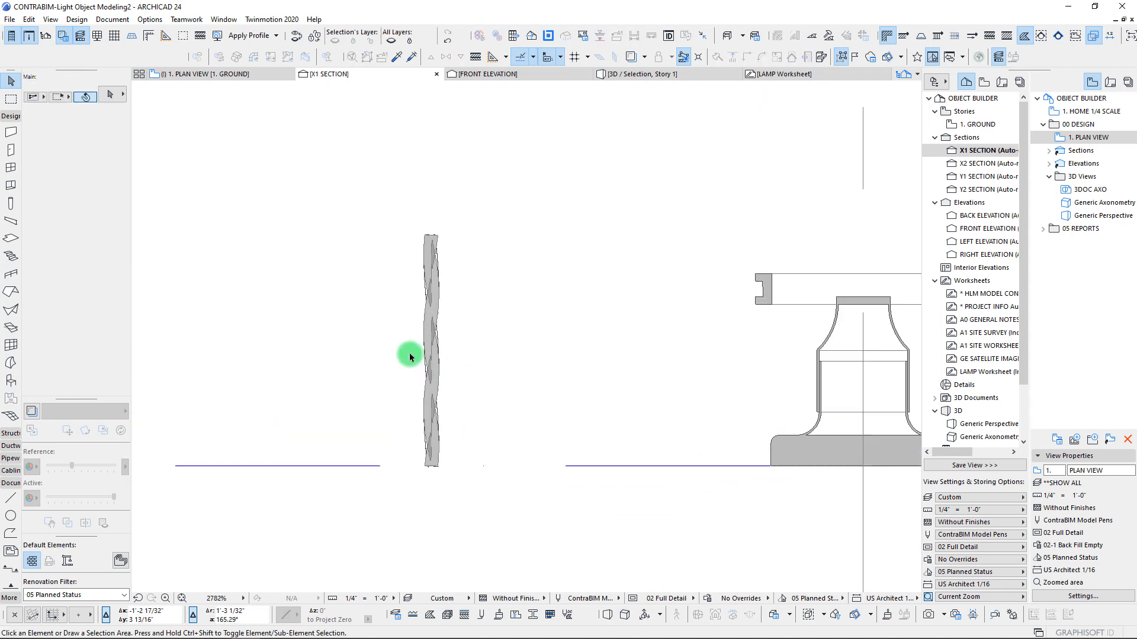
Measure the twisted bar's width at its widest point in the X1 section
scroll(409, 357, "up", 3)
key("m")
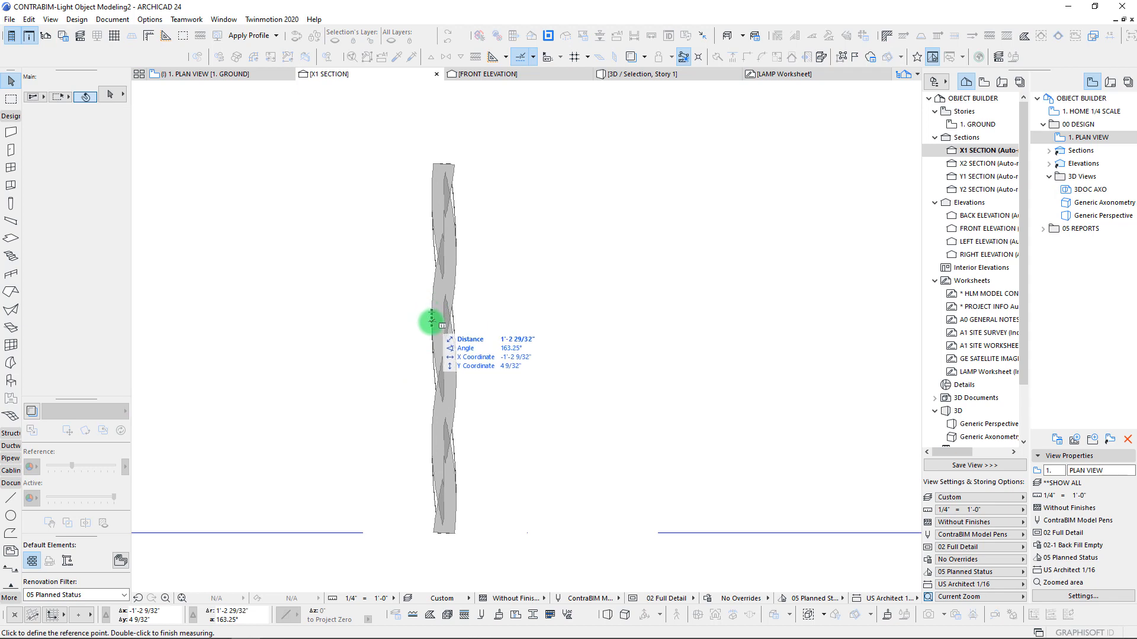
left_click(432, 321)
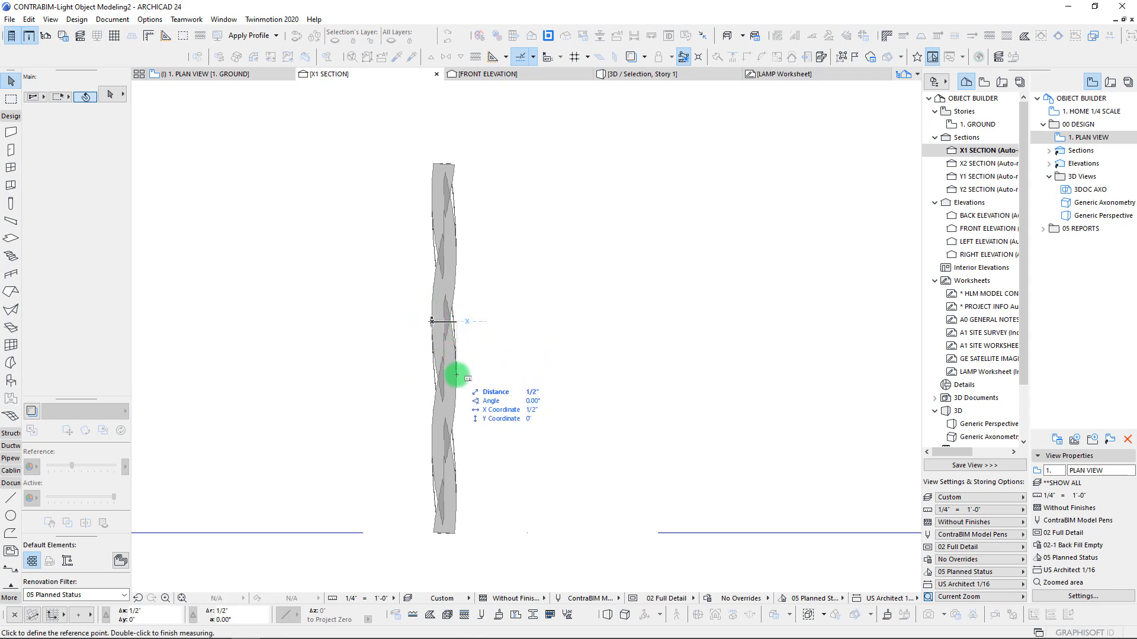
key("Escape")
scroll(465, 305, "down", 7)
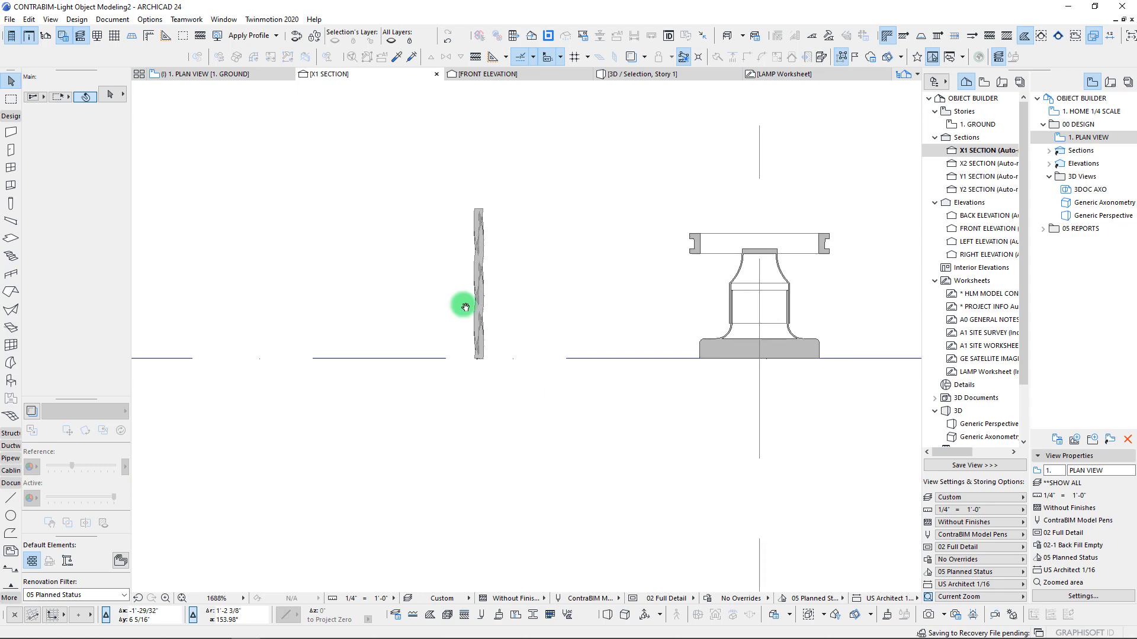
Measure the thickness of a twisted vertical cage bar in the lamp worksheet's reference photo
left_click(790, 76)
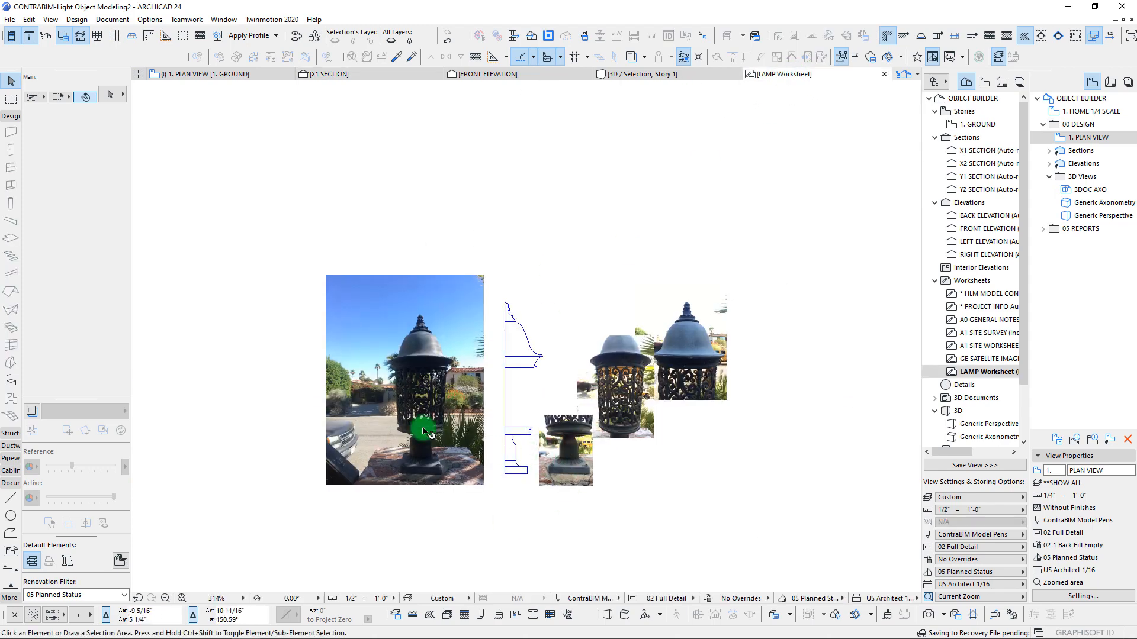
scroll(425, 431, "up", 10)
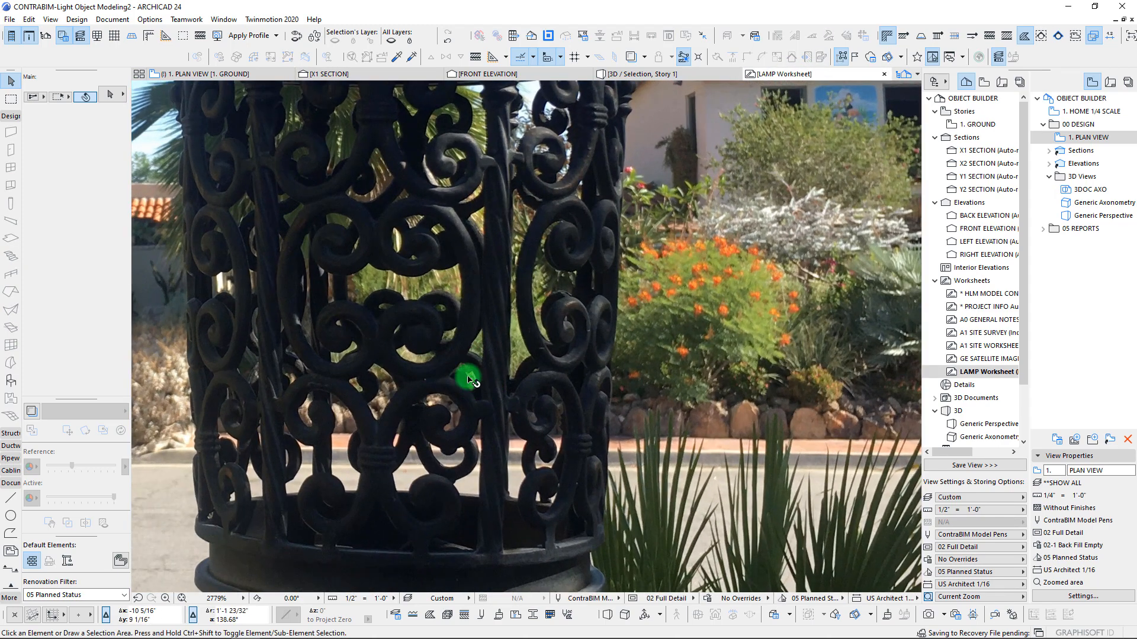
key("m")
left_click(482, 327)
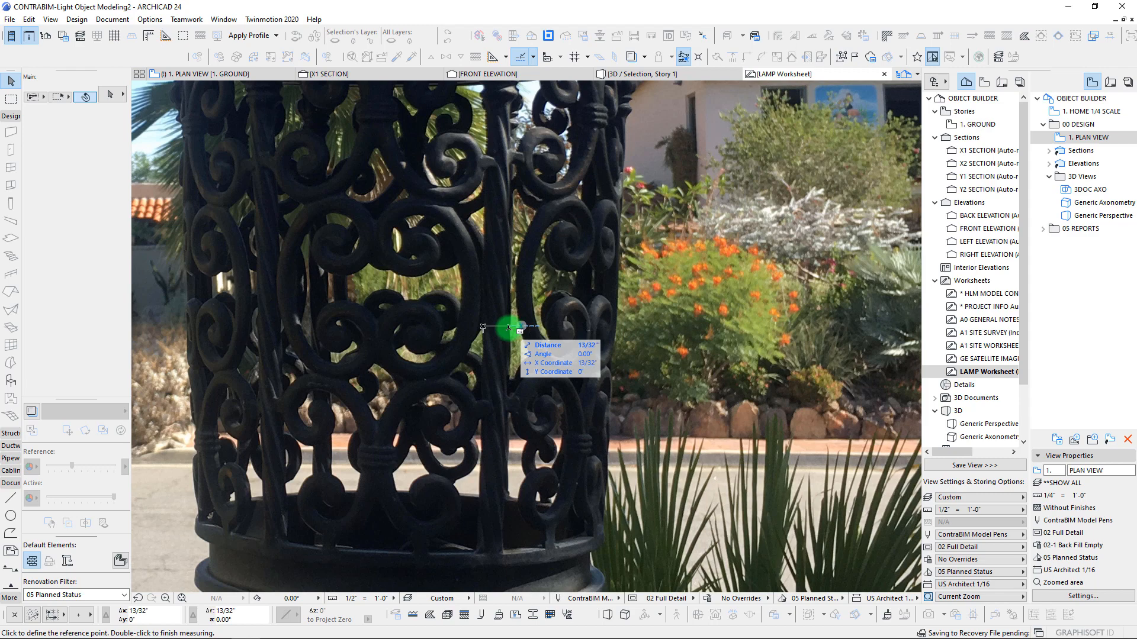
scroll(511, 328, "down", 5)
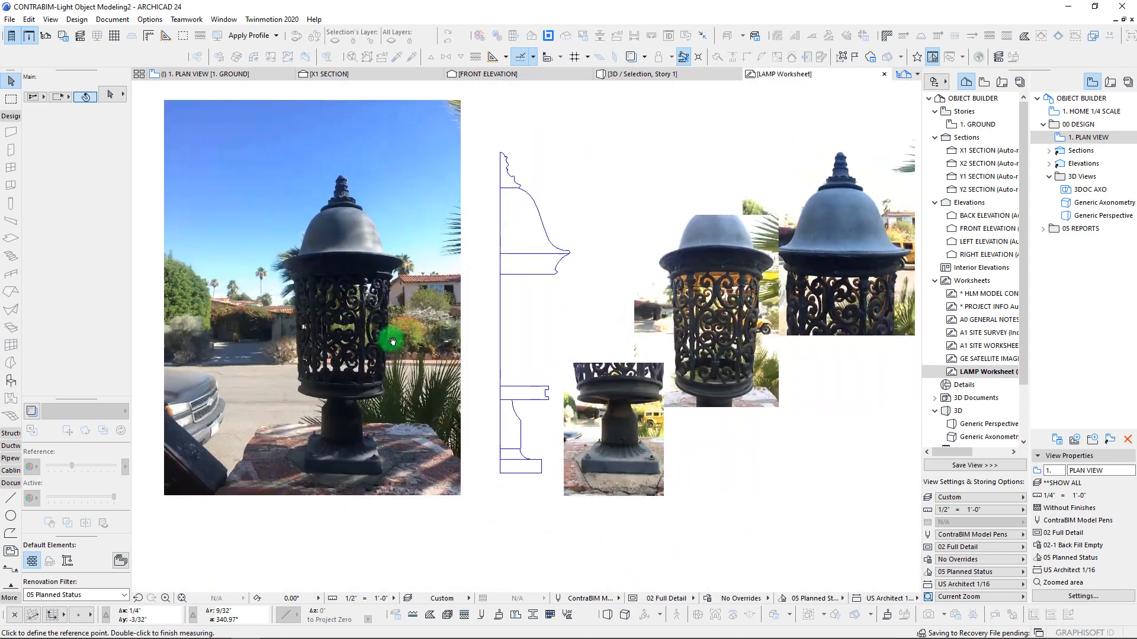
key("Escape")
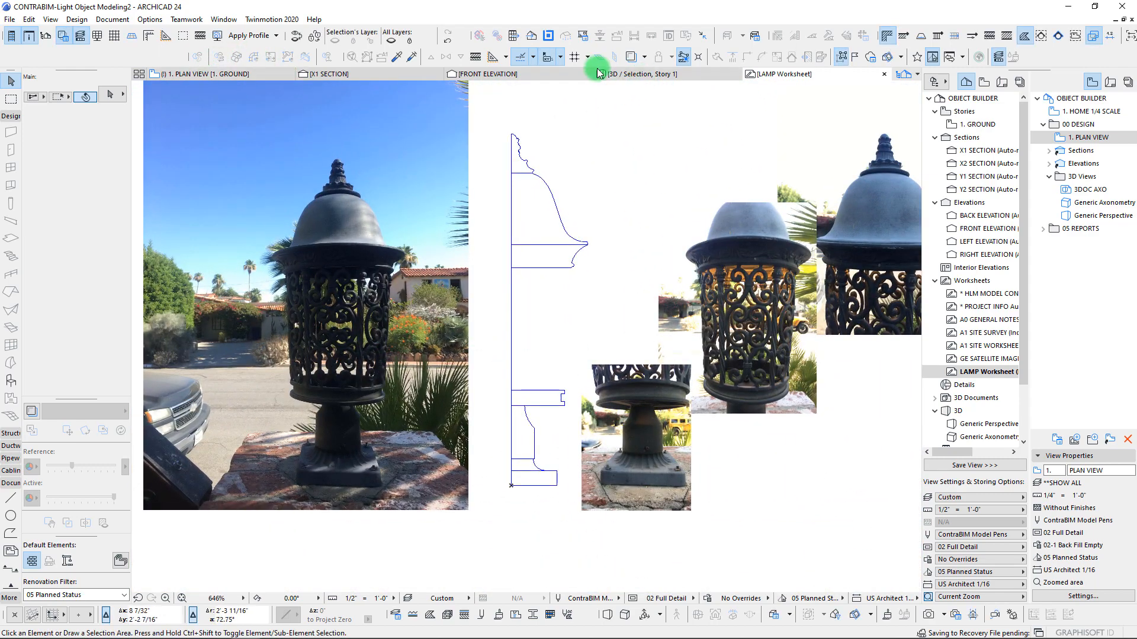
Return to the 3D view and select the three spirals of the twisted bar
left_click(626, 72)
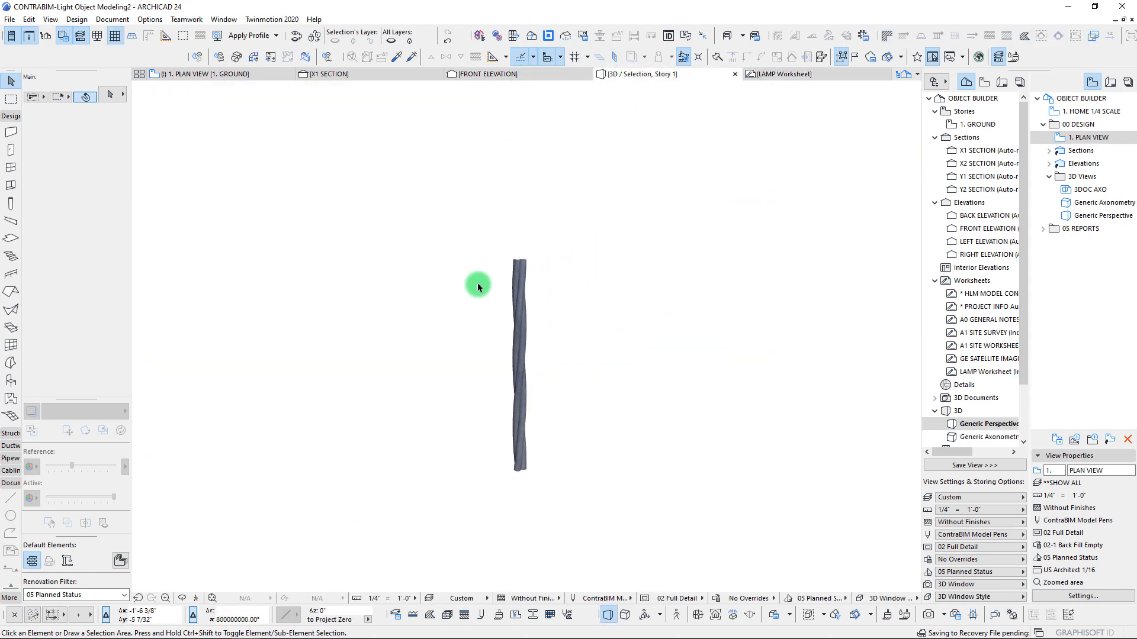
left_click_drag(455, 204, 632, 537)
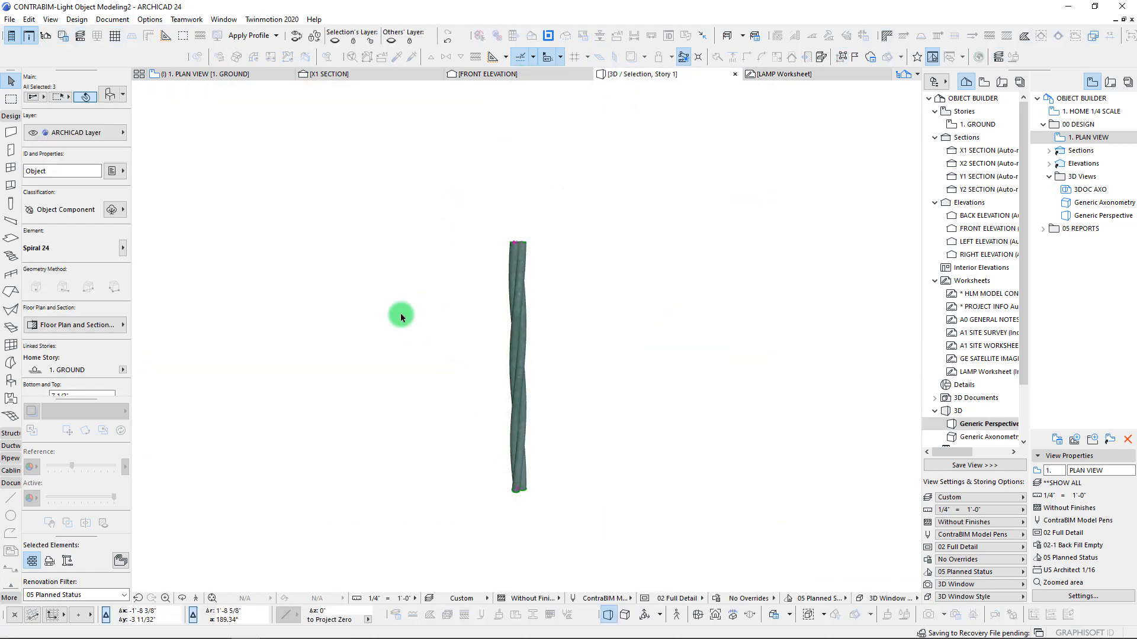
scroll(475, 222, "up", 4)
middle_click_drag(485, 224, 365, 201, "shift")
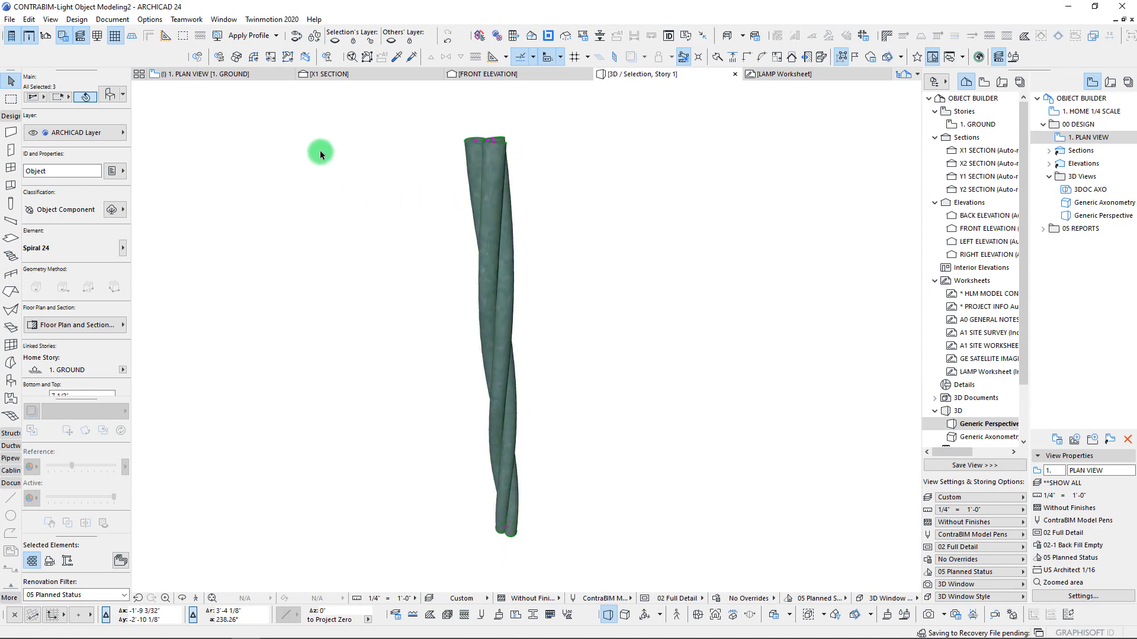
Set the Sweep Angle of the three selected spirals to 720° and check the twist
left_click(115, 97)
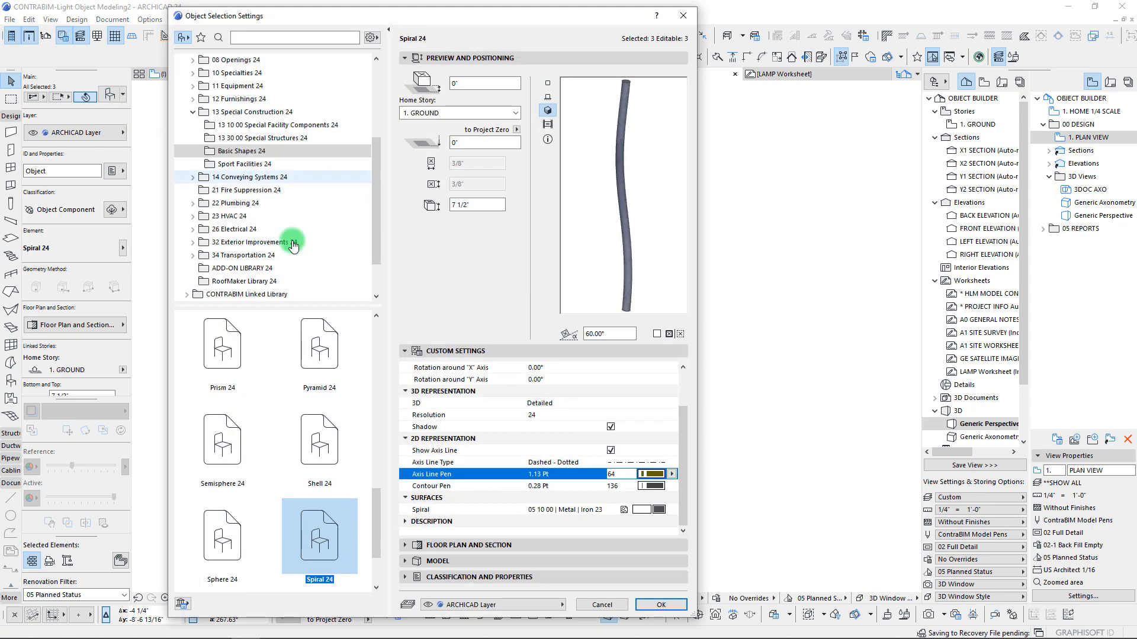
scroll(569, 380, "up", 3)
left_click(521, 380)
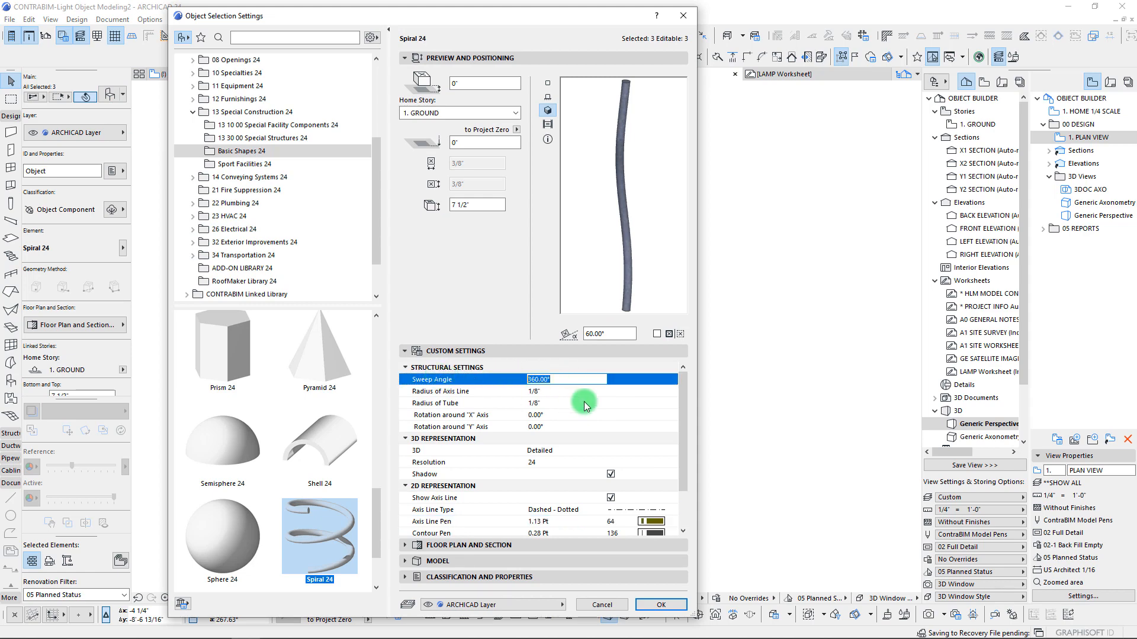
type("720")
key("Return")
left_click(661, 604)
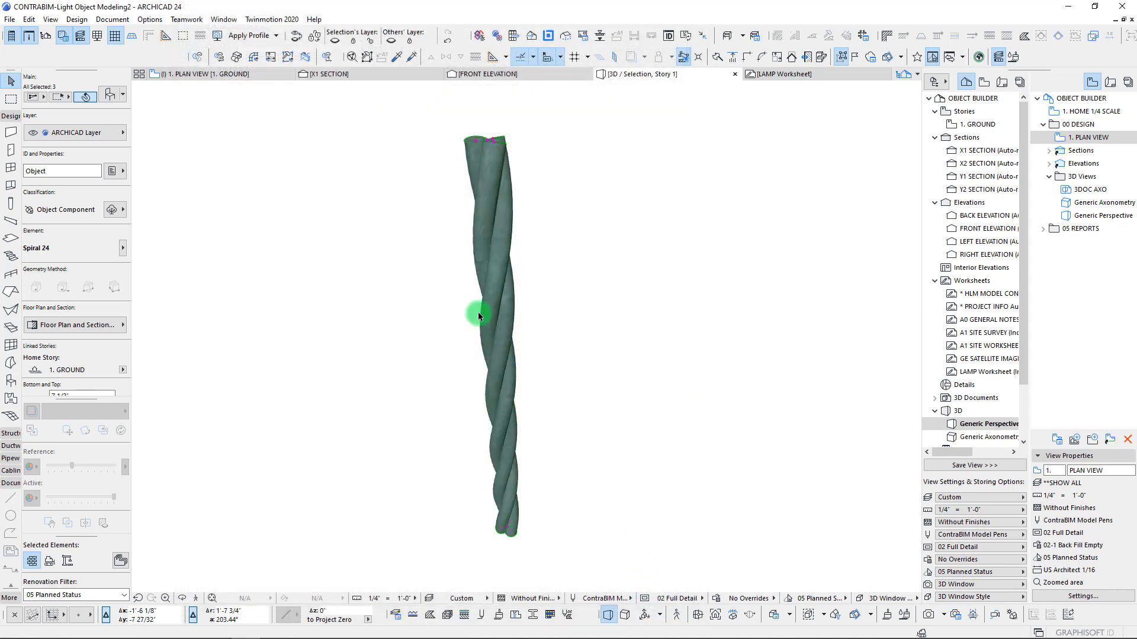
mouse_move(478, 316)
middle_mouse_down("shift")
mouse_move(505, 379)
mouse_move(629, 238)
mouse_move(577, 390)
mouse_move(530, 330)
mouse_move(521, 289)
middle_mouse_up("shift")
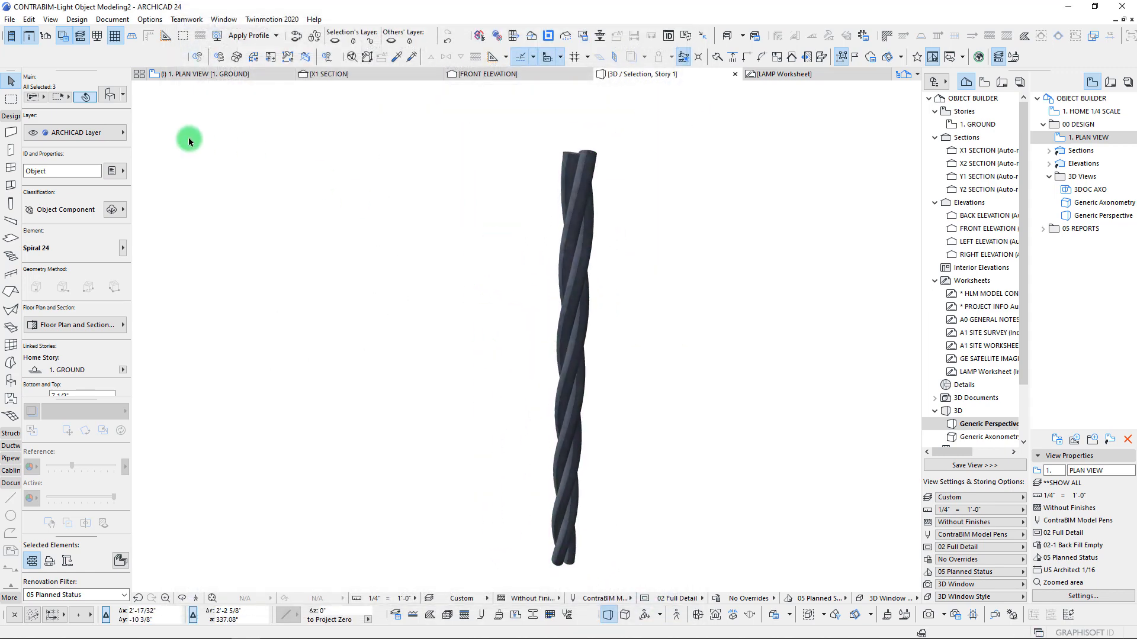
Try a Sweep Angle of 2000° on the selected spirals and examine the tighter twist up close and from afar
key("ctrl+t")
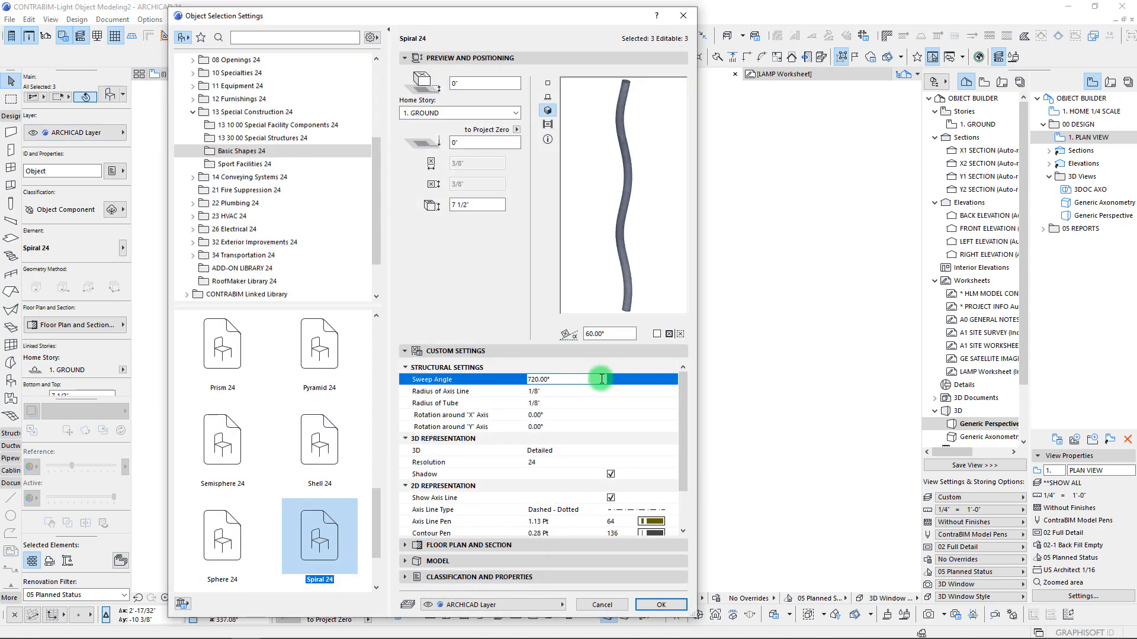
left_click(550, 379)
type("200")
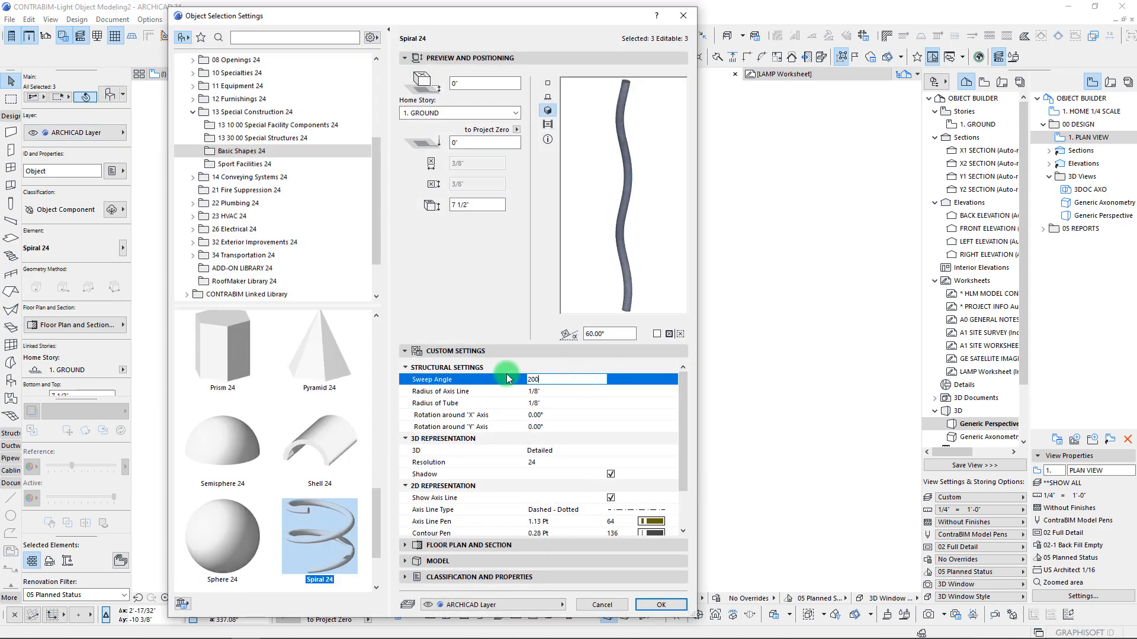
key("Return")
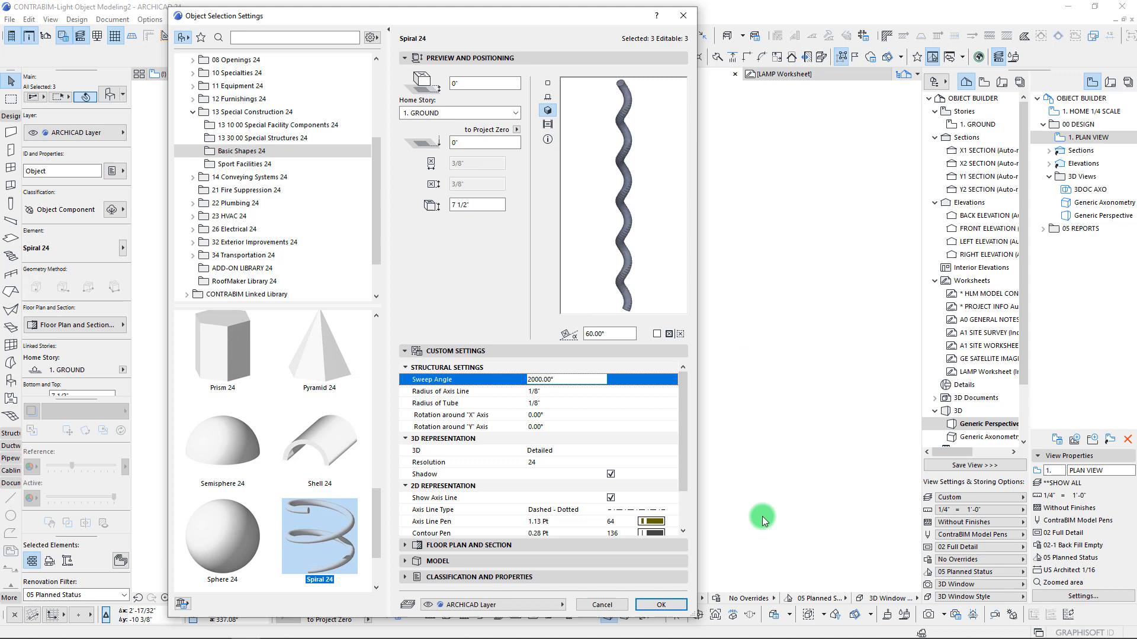
left_click(659, 605)
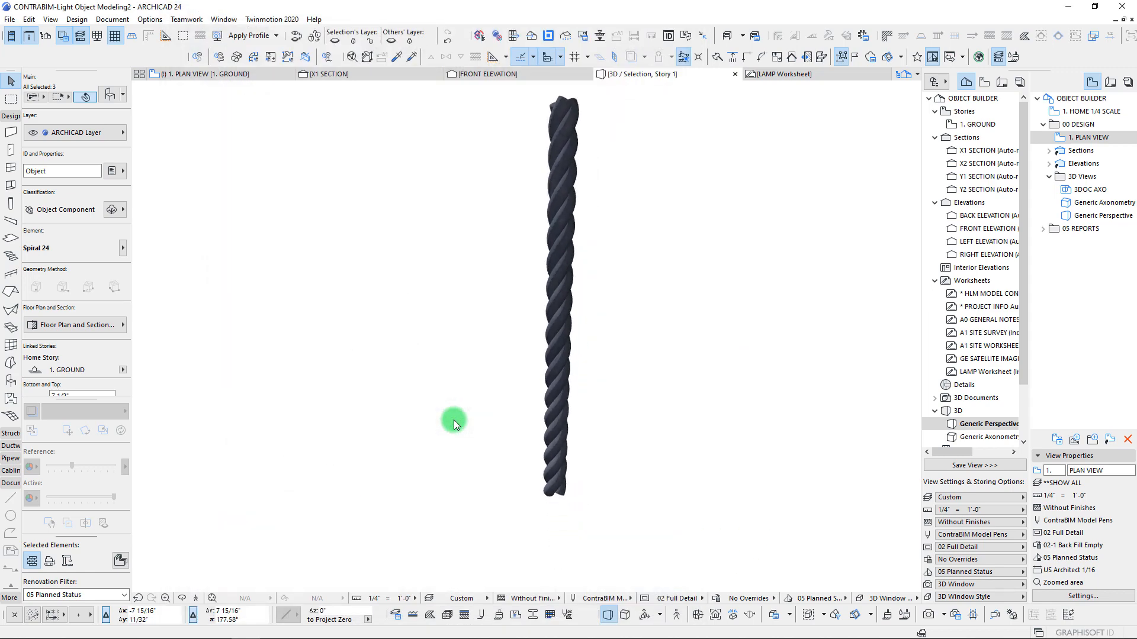
scroll(611, 404, "up", 3)
mouse_move(612, 404)
middle_mouse_down("shift")
mouse_move(510, 379)
mouse_move(416, 302)
mouse_move(431, 338)
mouse_move(492, 392)
middle_mouse_up("shift")
scroll(528, 359, "down", 4)
scroll(528, 360, "up", 5)
scroll(482, 390, "down", 6)
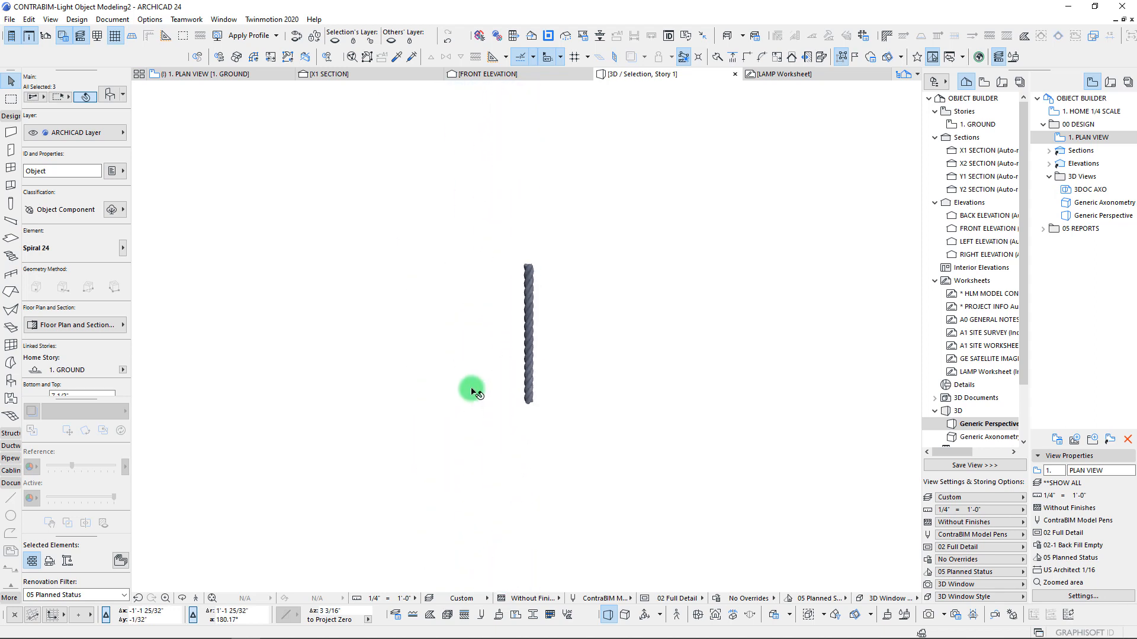
scroll(454, 381, "up", 5)
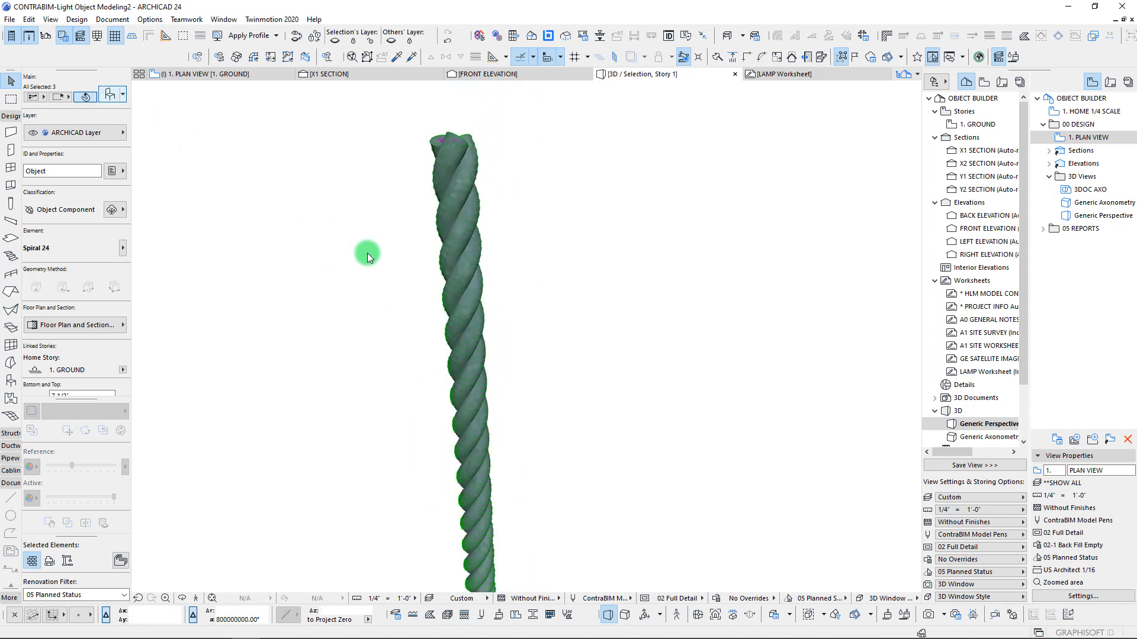
Try a Sweep Angle of 4000° on the selected spirals and inspect the rope-like bar
key("ctrl+t")
left_click(583, 379)
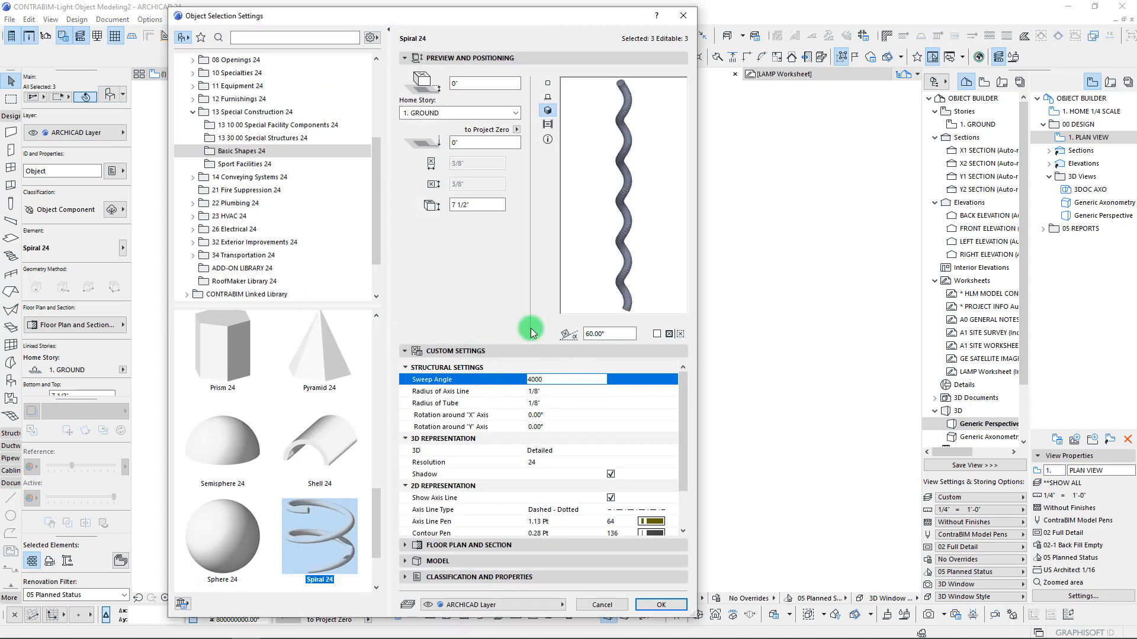
left_click(661, 605)
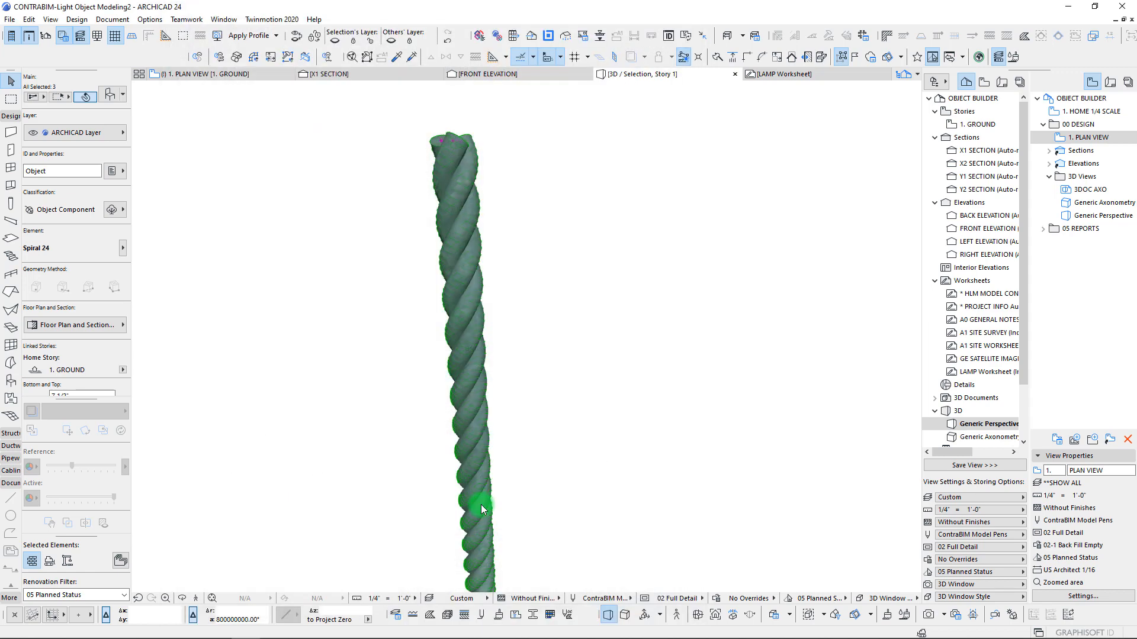
scroll(441, 429, "up", 4)
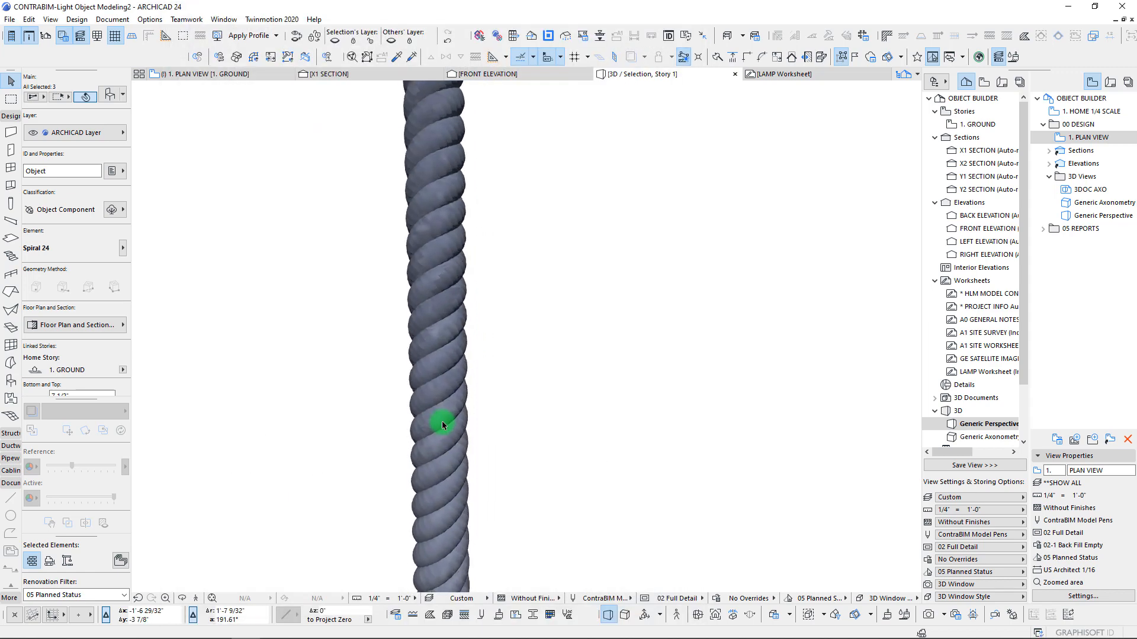
scroll(441, 421, "down", 4)
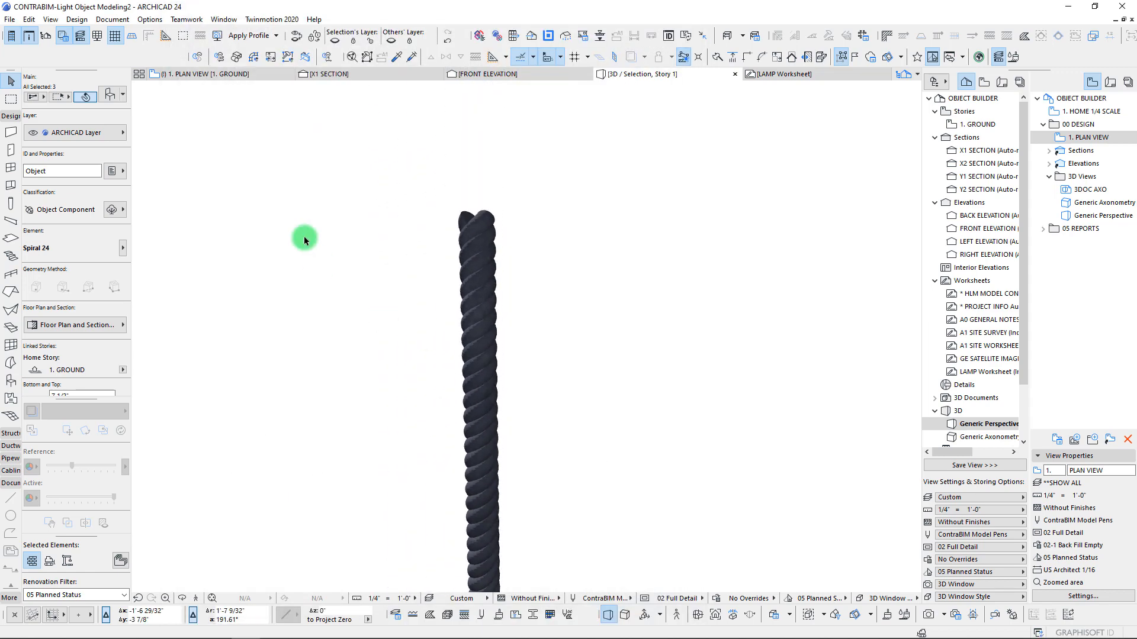
Set the selected spirals' Sweep Angle to 900°
key("ctrl+t")
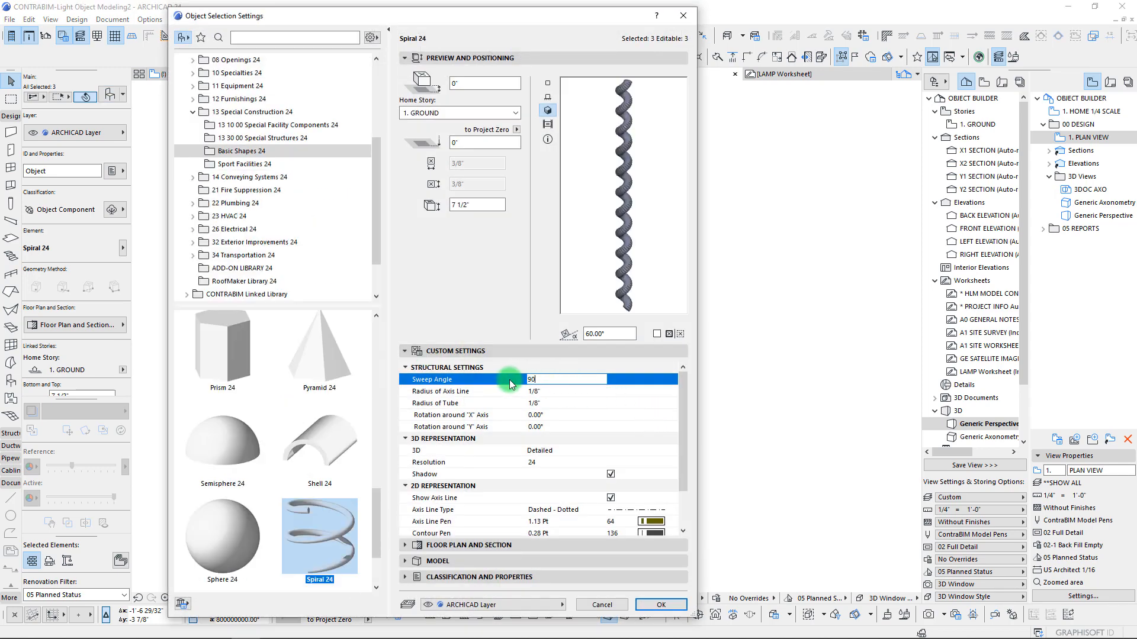
key("Return")
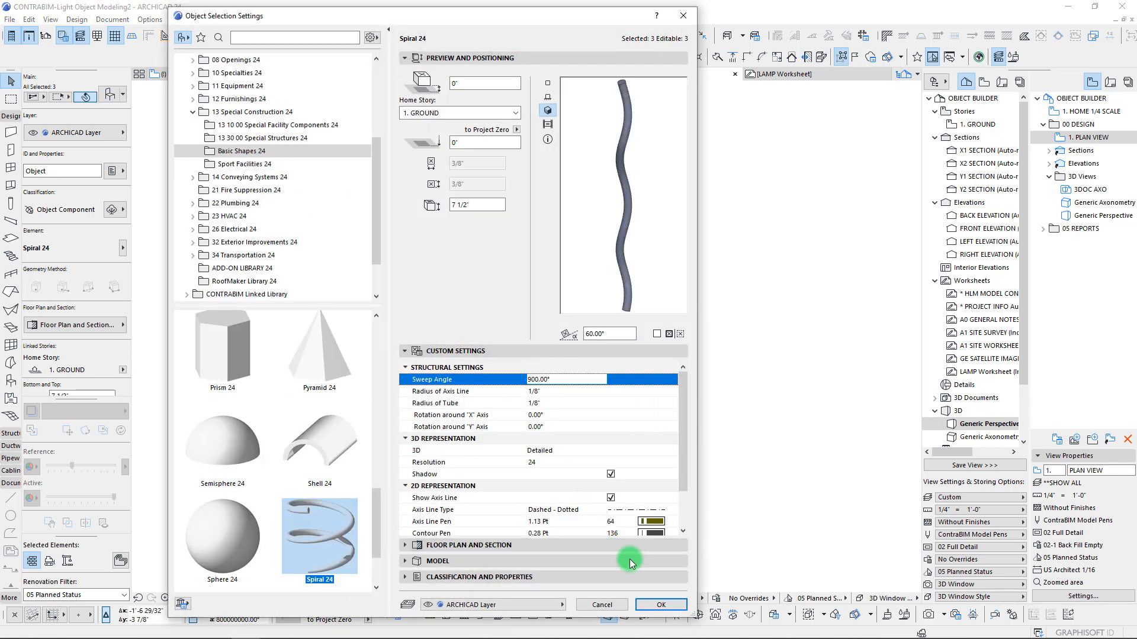
left_click(661, 604)
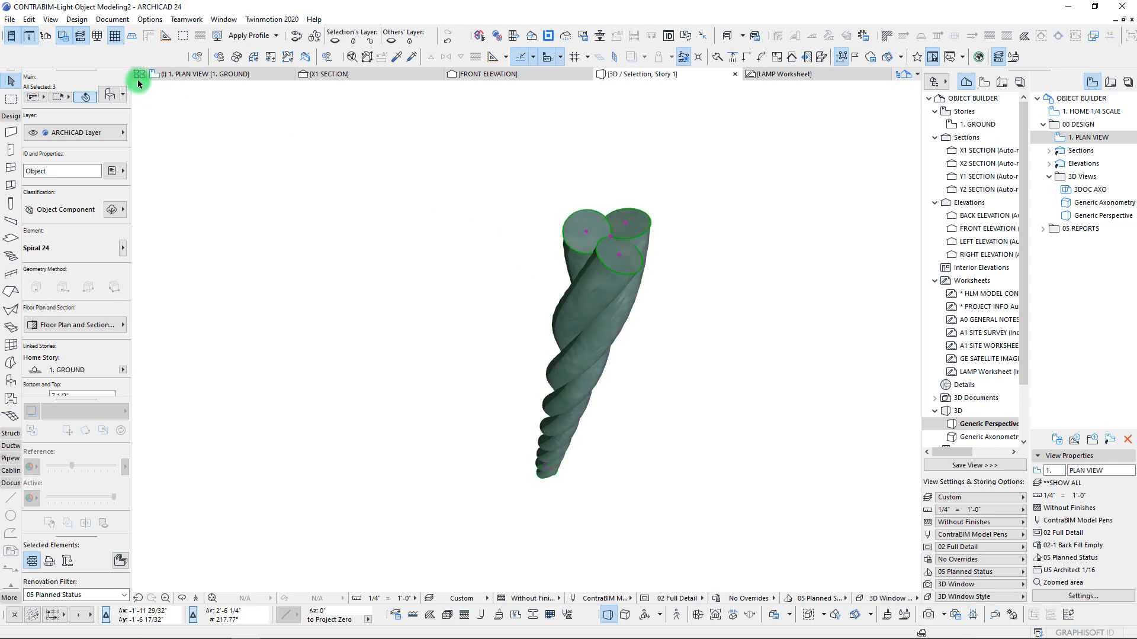
Try 1/16" for both the Radius of Axis Line and Radius of Tube of the three selected spirals and inspect the bar
key("ctrl+t")
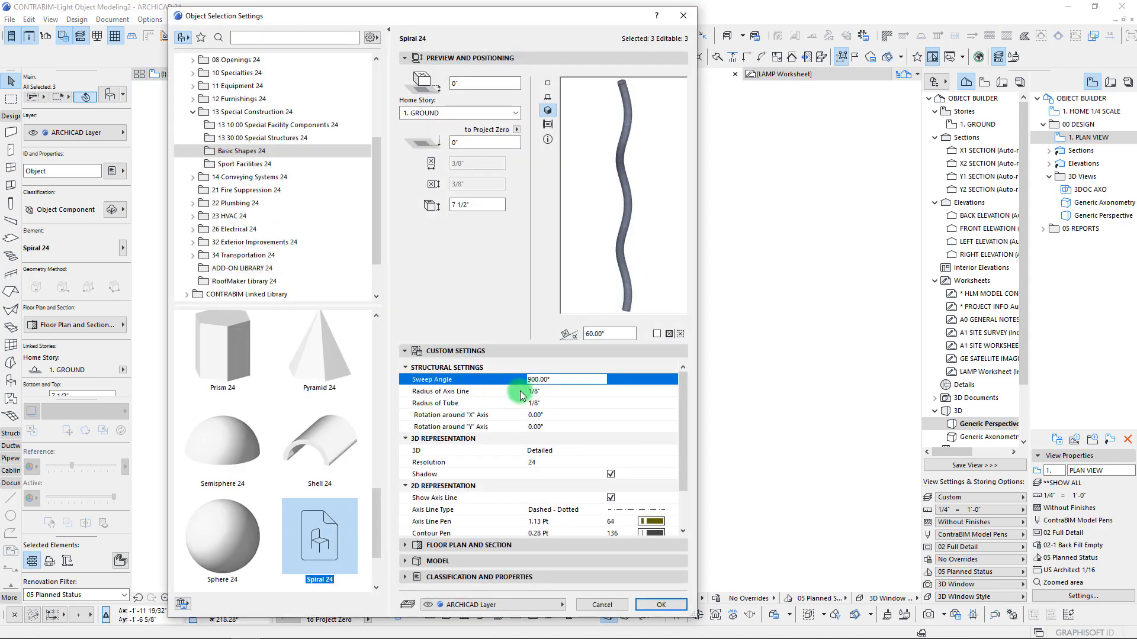
left_click(542, 391)
left_click(552, 392)
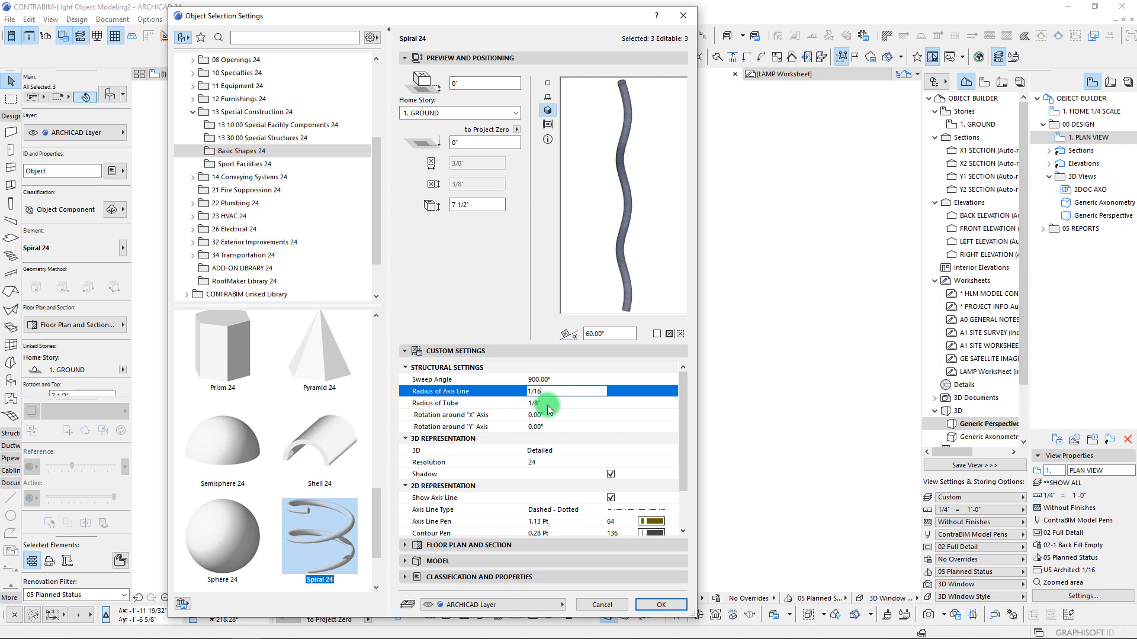
left_click(541, 403)
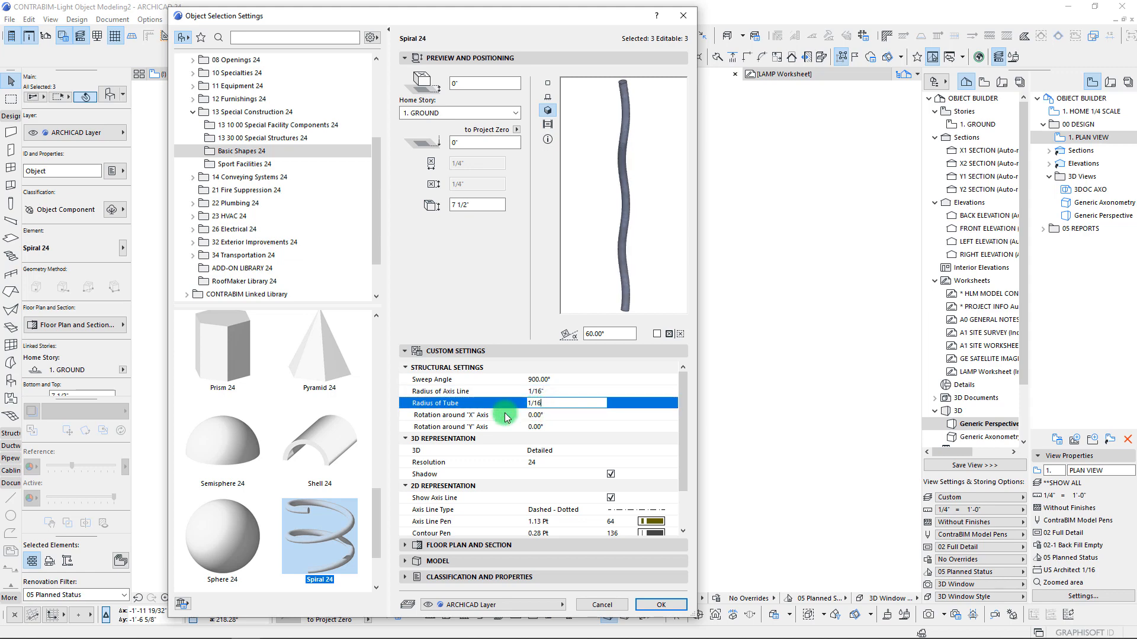
type("1/16")
key("Return")
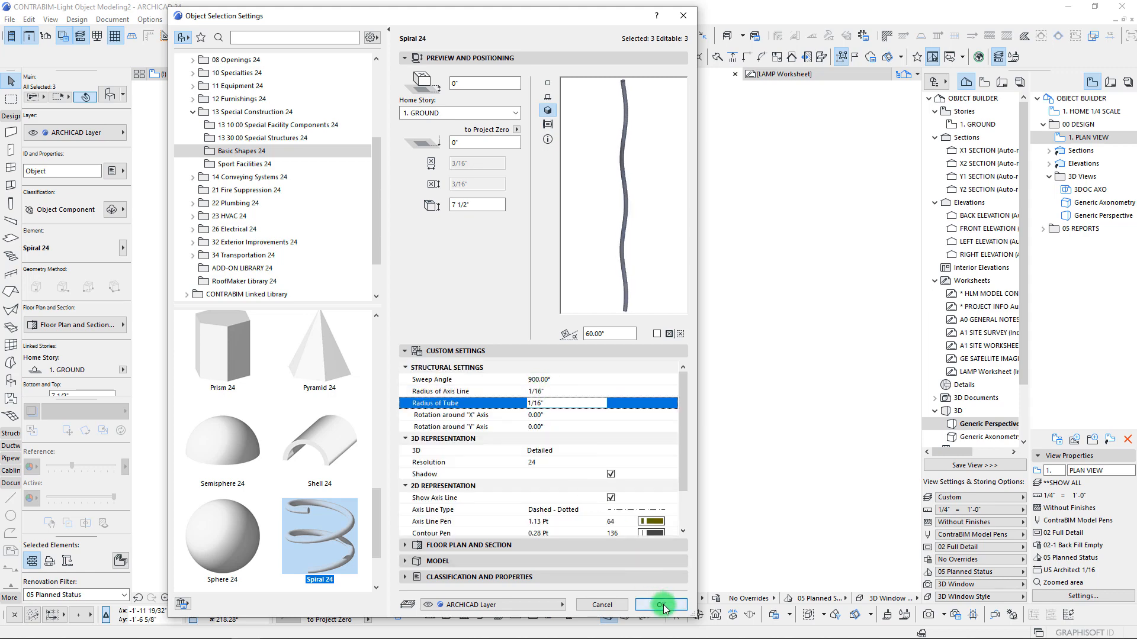
left_click(661, 604)
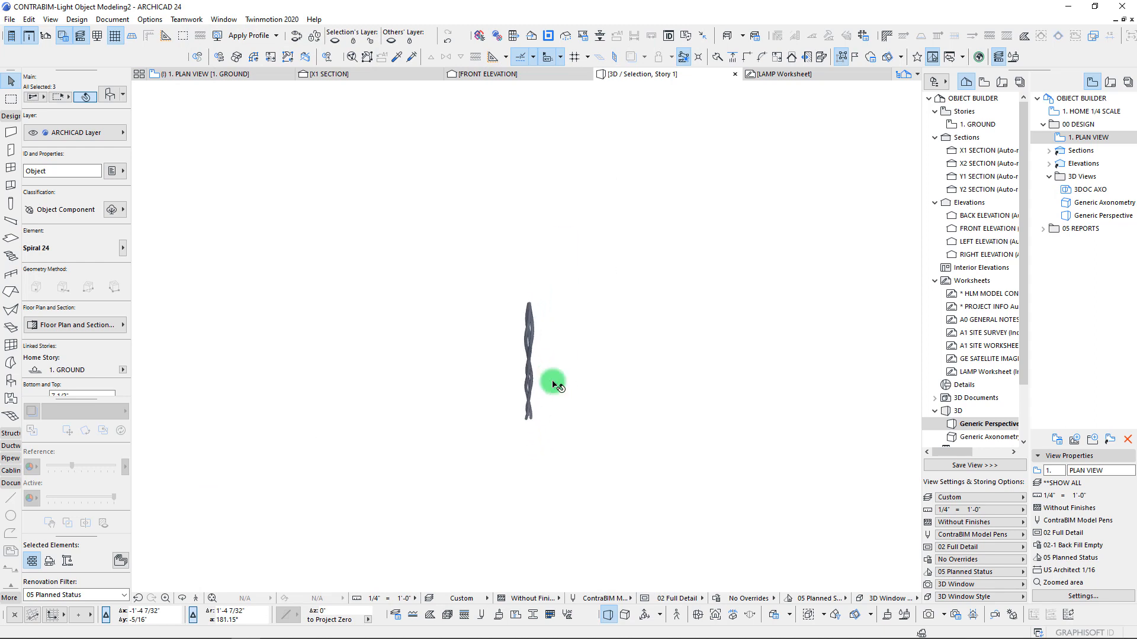
scroll(549, 382, "up", 5)
scroll(410, 325, "up", 2)
mouse_move(513, 366)
middle_mouse_down()
mouse_move(328, 280)
mouse_move(405, 320)
middle_mouse_up()
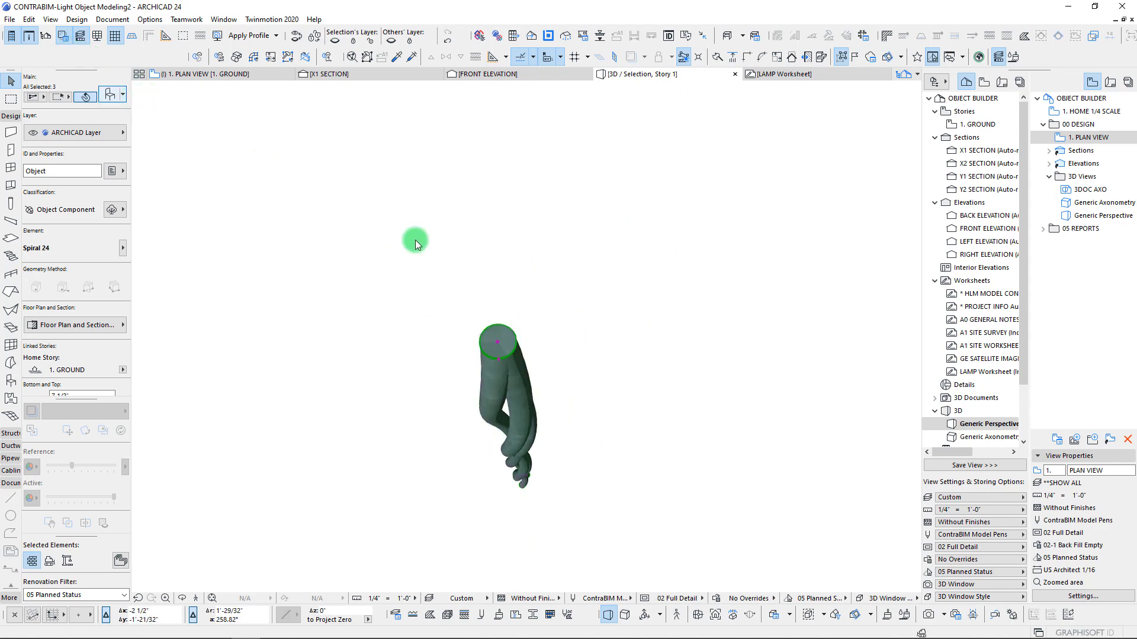
Set both the Radius of Axis Line and Radius of Tube of the selected spirals to 3/32" and check the bar in 3D
key("ctrl+t")
left_click(545, 394)
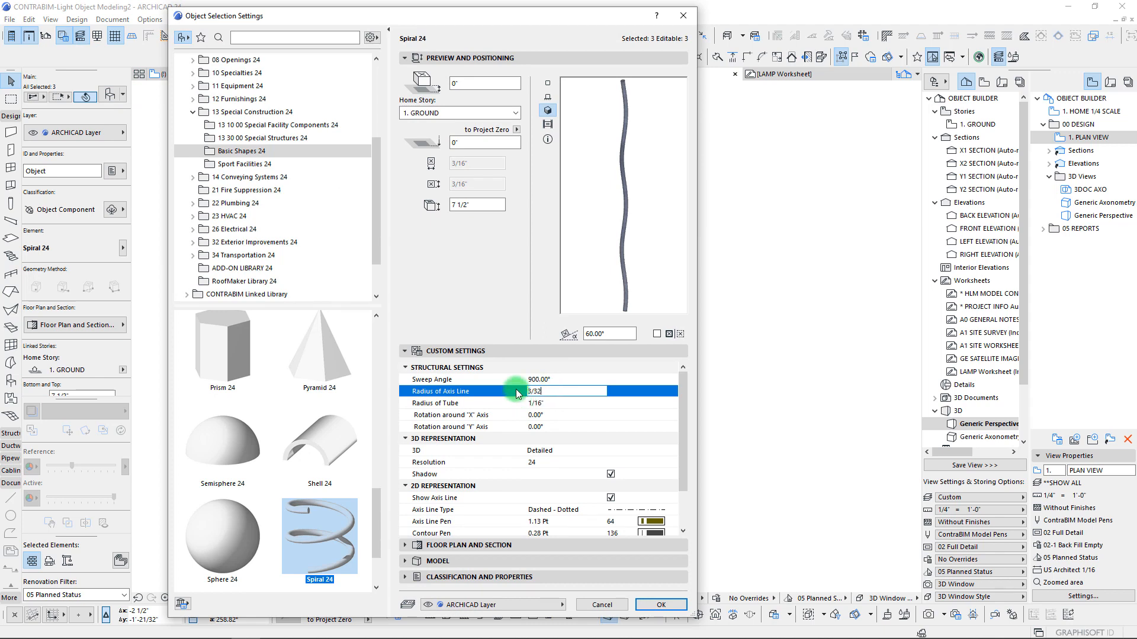
type("3/32\"")
left_click(509, 403)
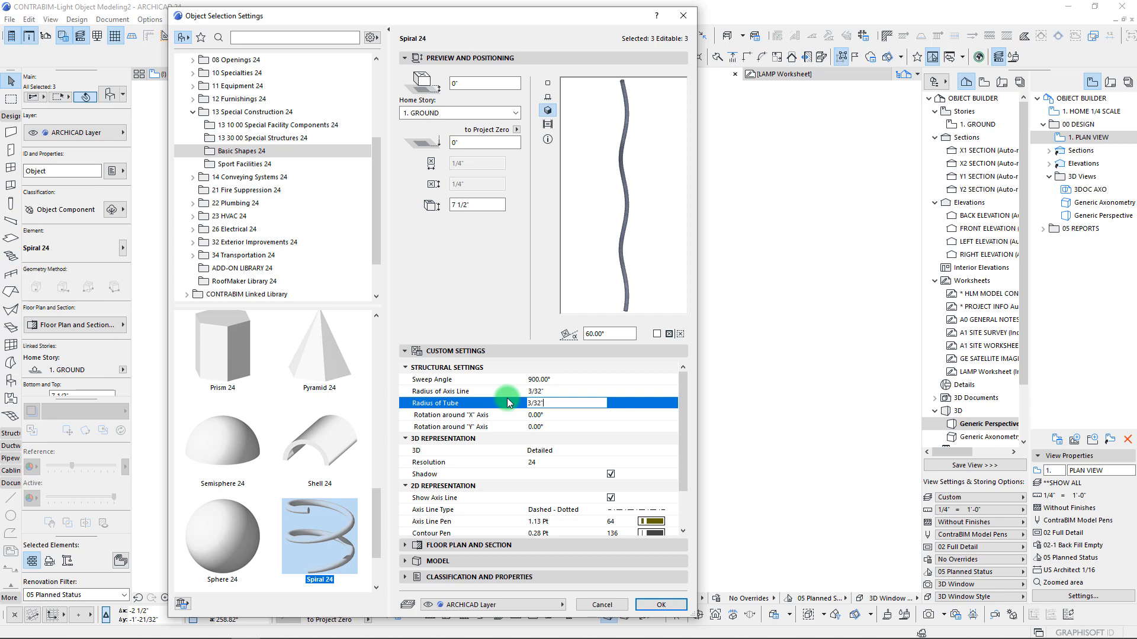
left_click(601, 178)
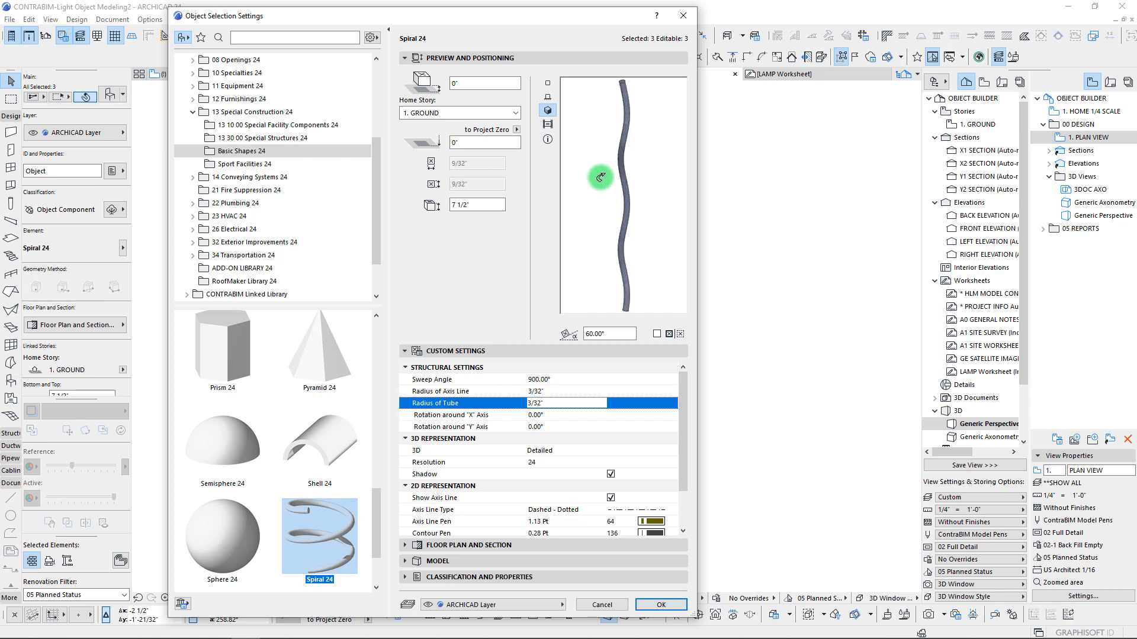
left_click(551, 390)
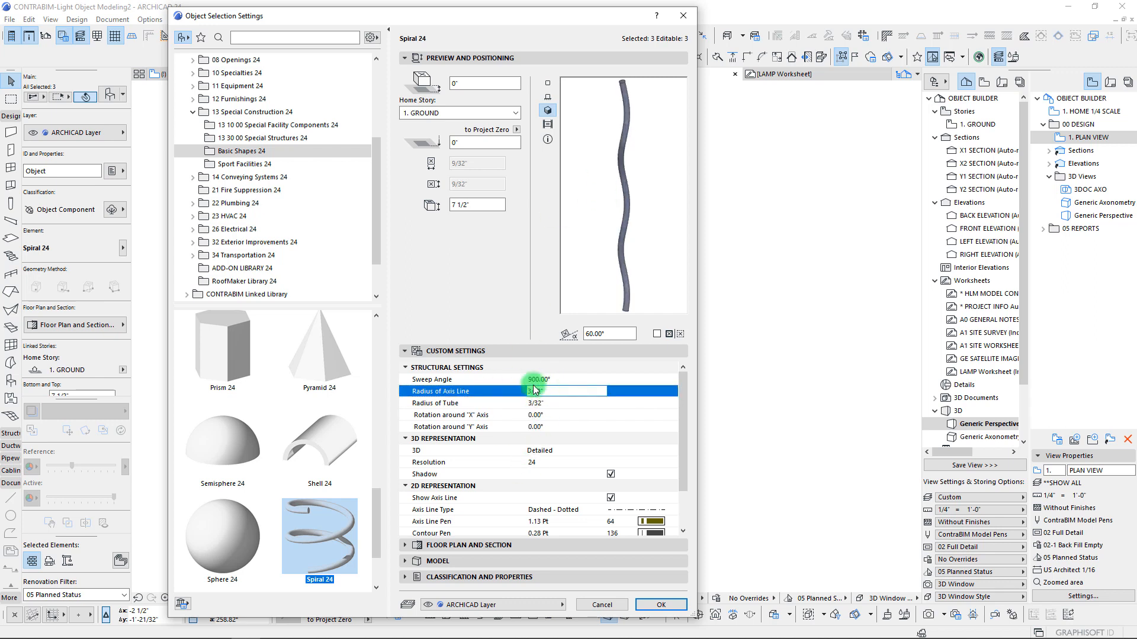
left_click(661, 604)
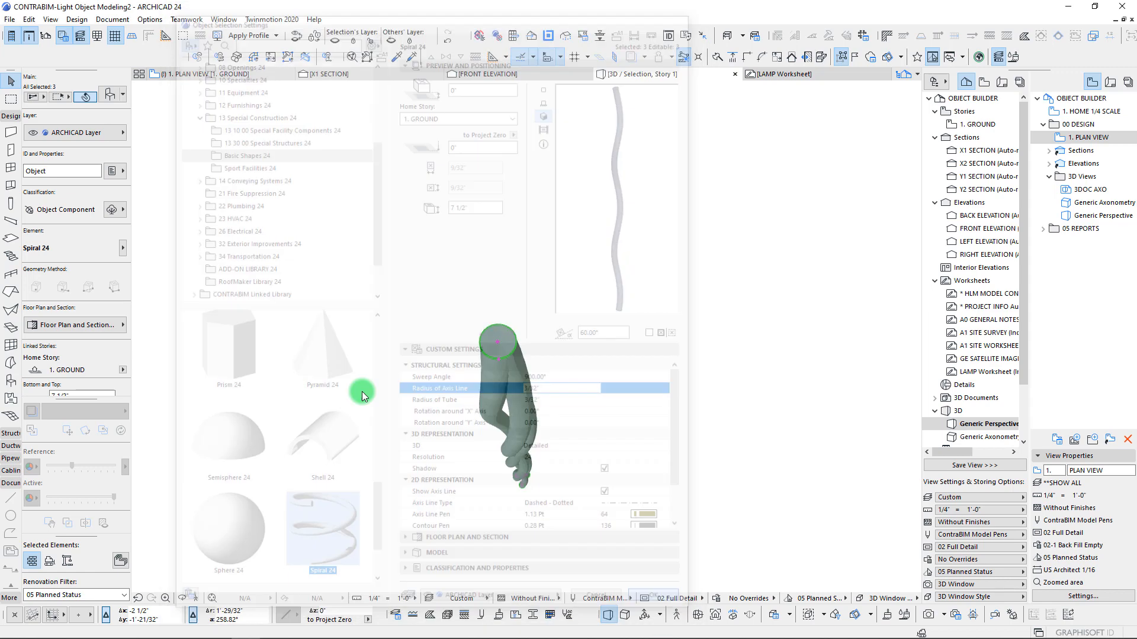
scroll(482, 405, "up", 7)
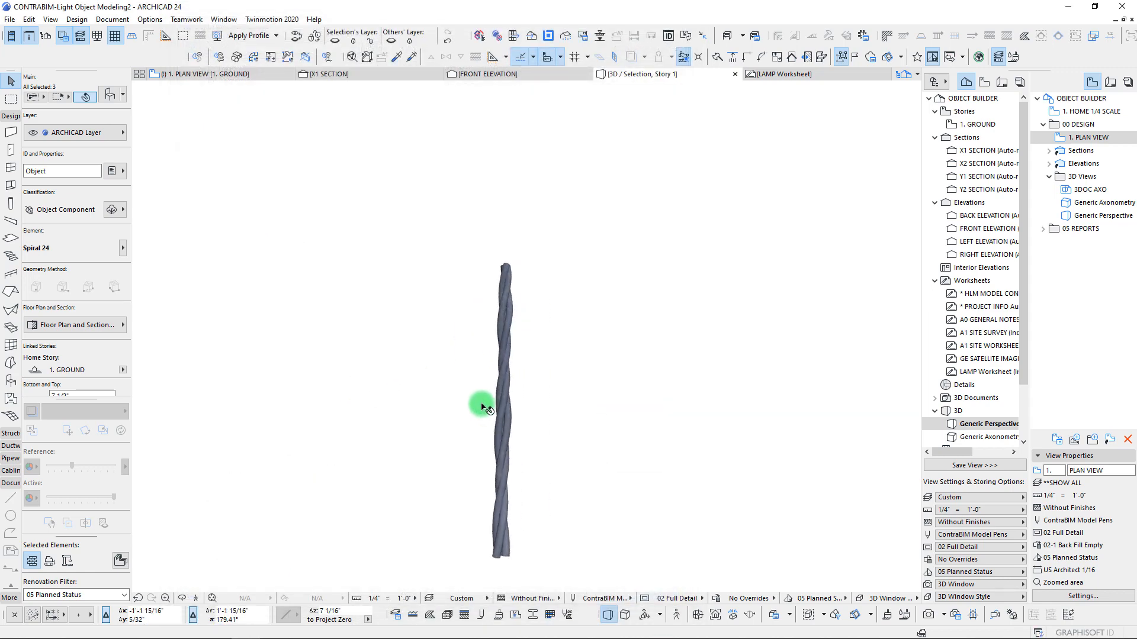
scroll(410, 354, "down", 6)
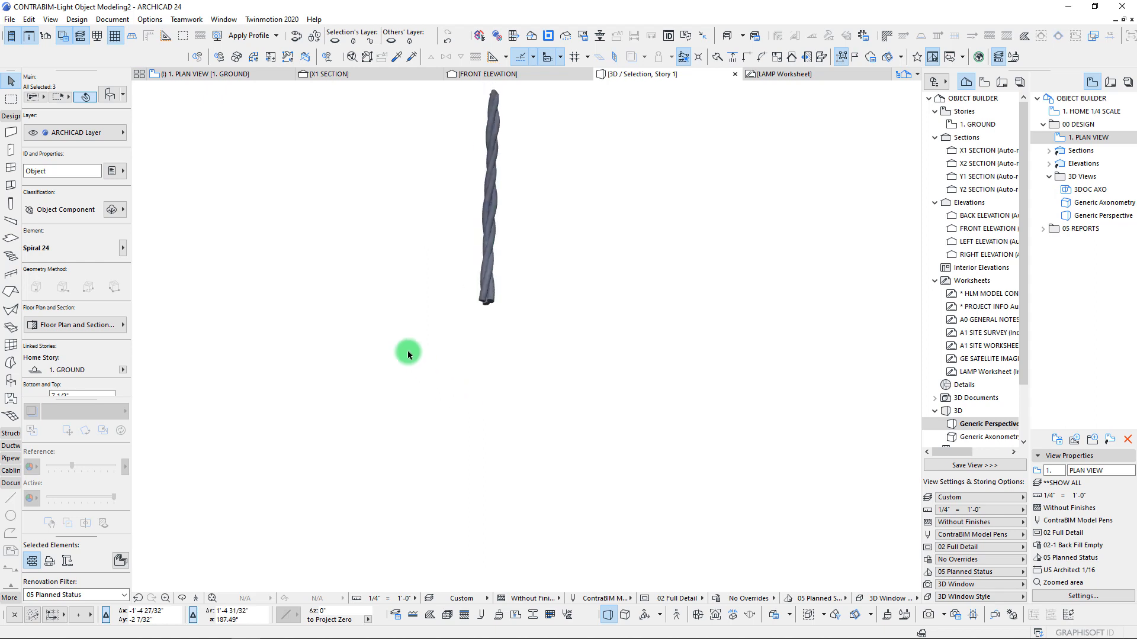
scroll(410, 354, "up", 6)
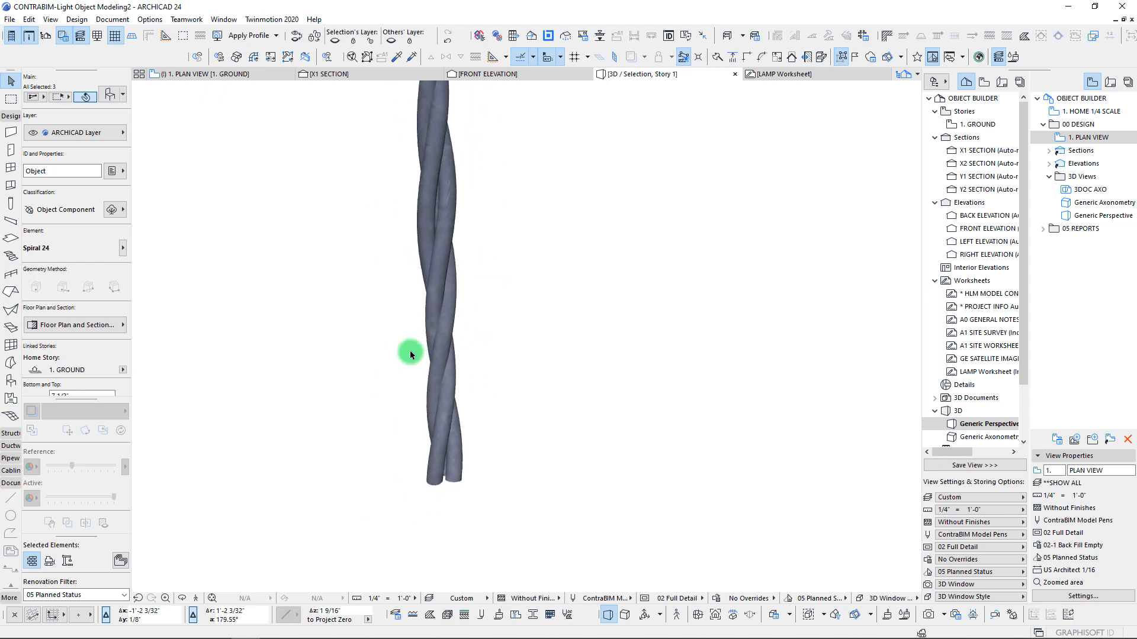
Delete the two lower spirals of the twisted bar in the floor plan, keeping only the upper one
key("F2")
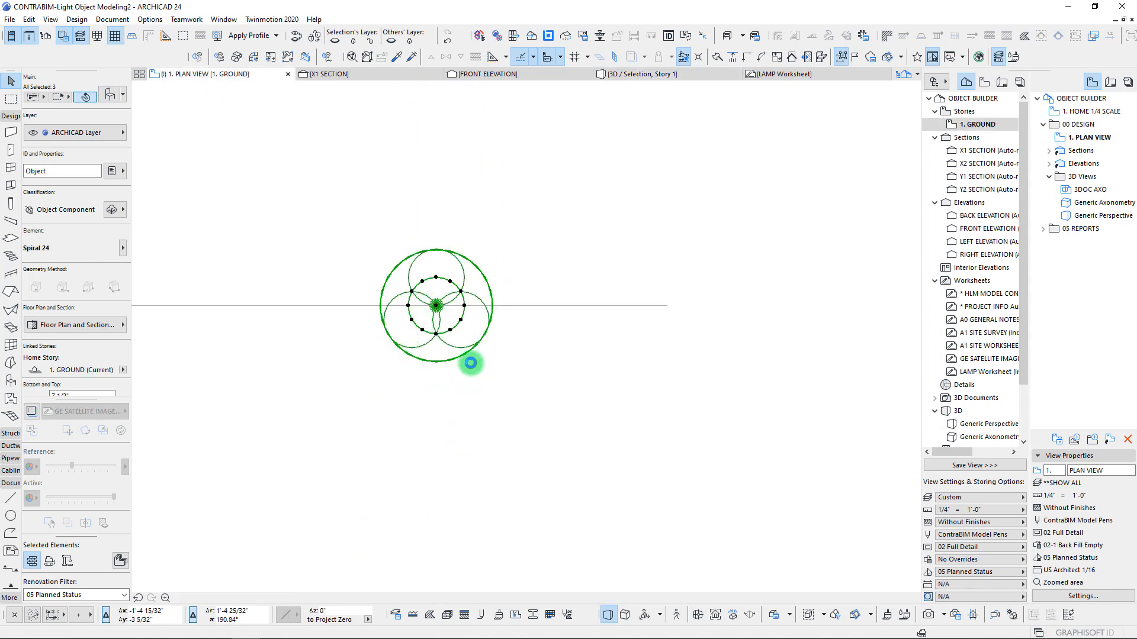
left_click(434, 313)
left_click(432, 312)
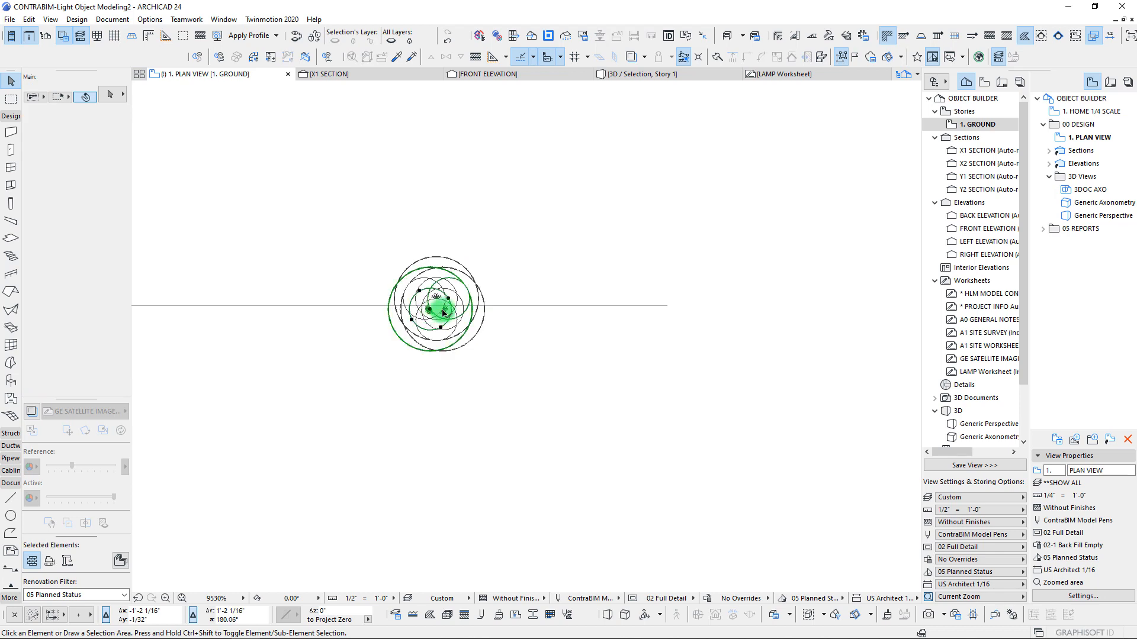
left_click(456, 314, "shift")
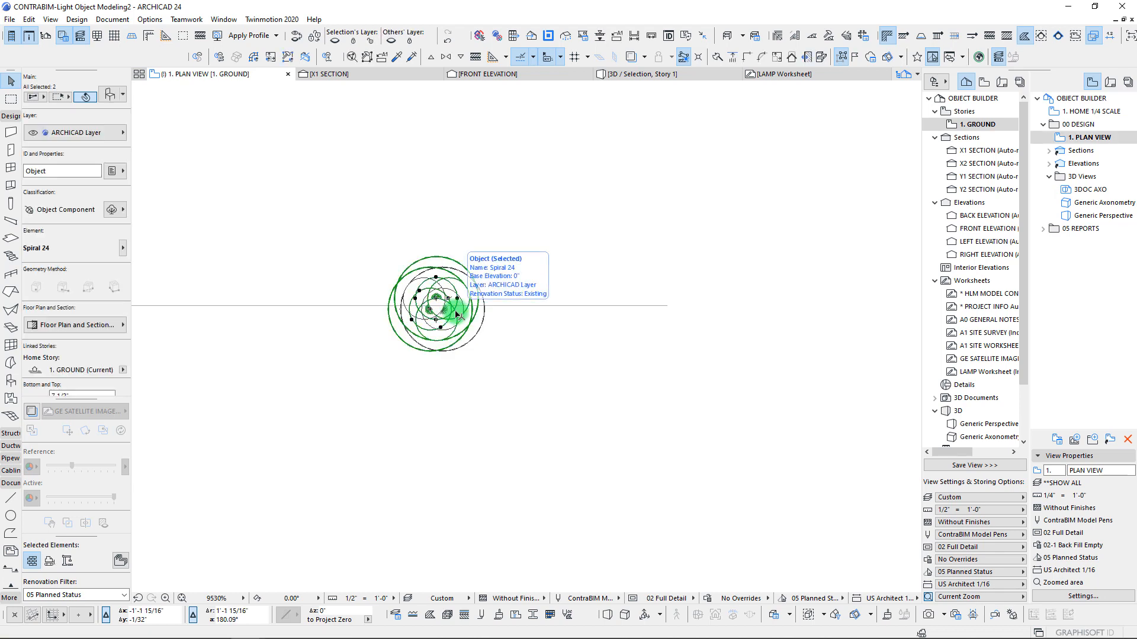
left_click(453, 315)
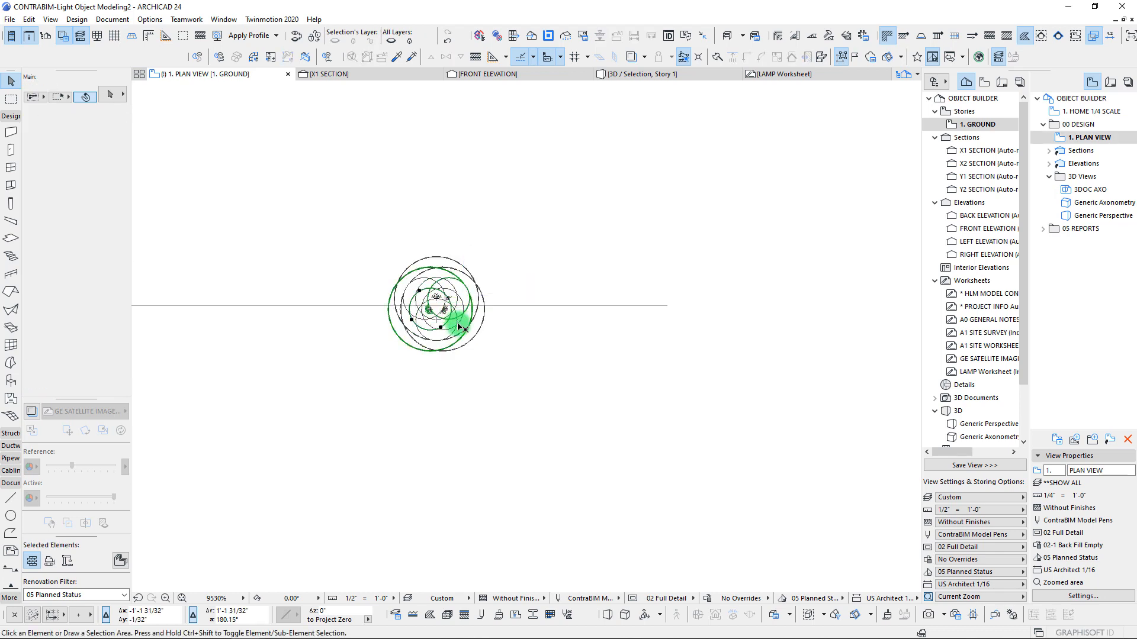
left_click(456, 320)
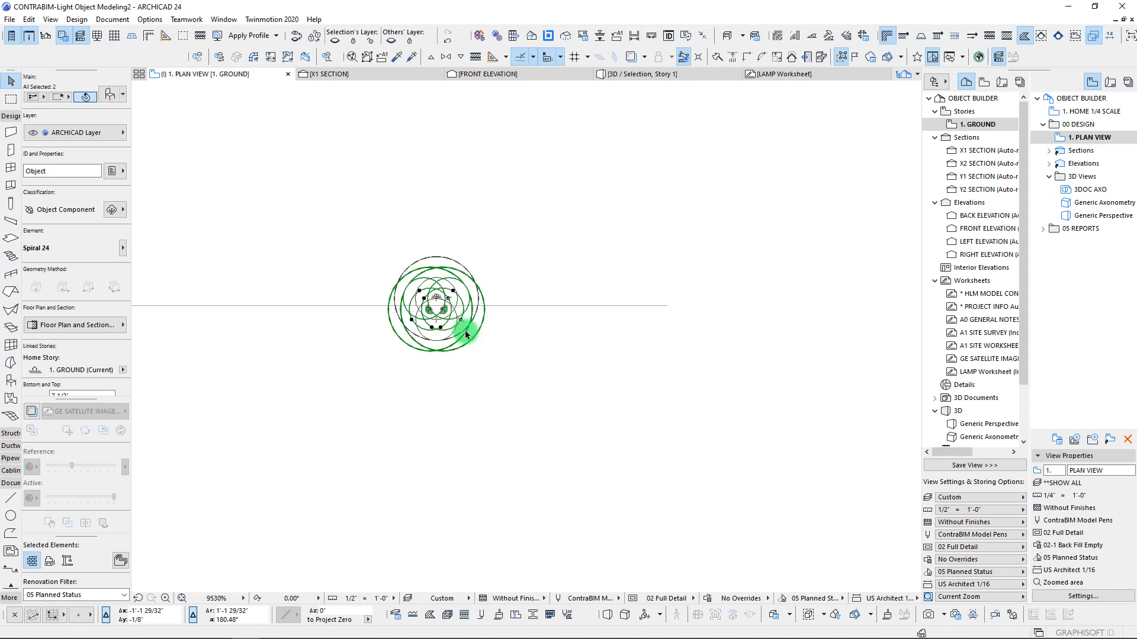
key("Escape")
scroll(458, 326, "up", 4)
Move the remaining spiral straight down so its centre sits on the horizontal line in plan
left_click(464, 336)
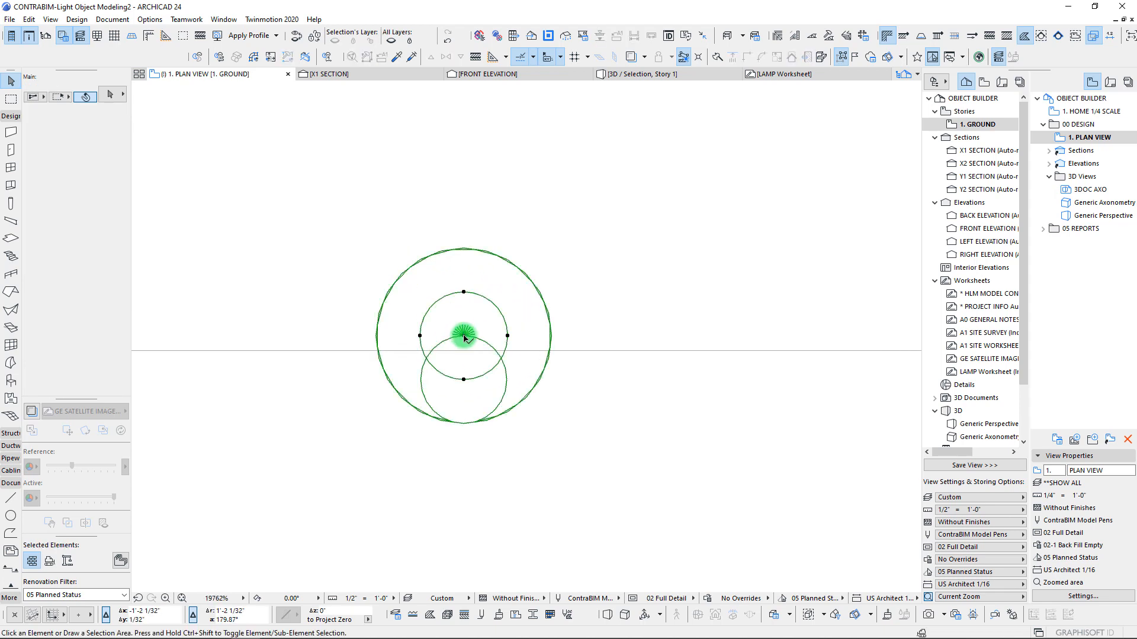
key("ctrl+d")
left_click(464, 335)
left_click(465, 351)
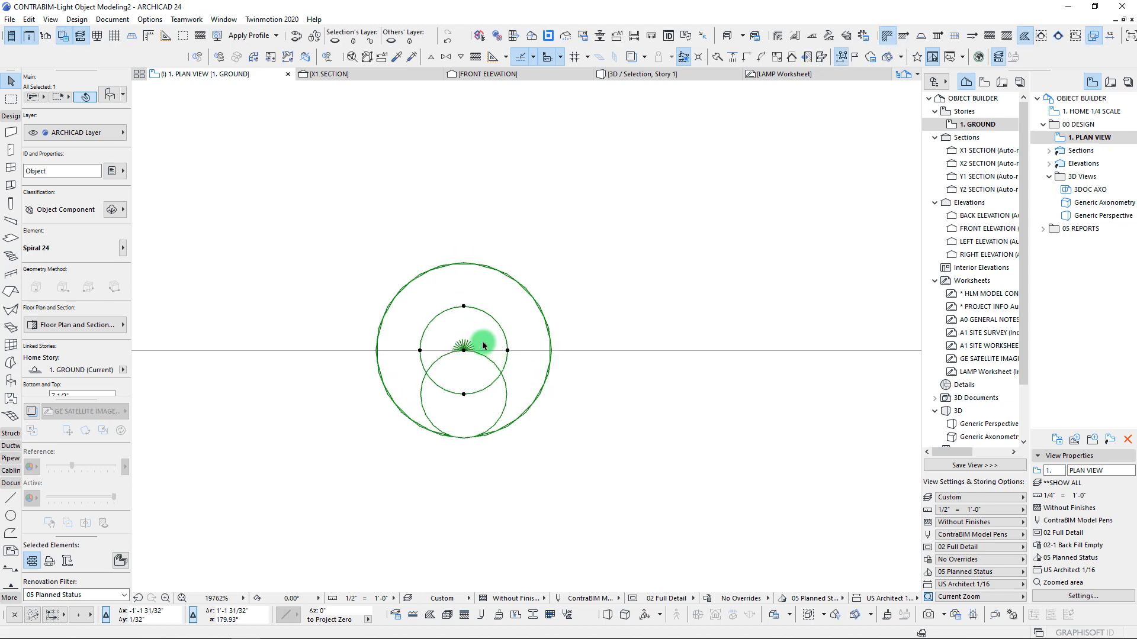
Multiply the spiral by rotation about its own centre, distributing 2 copies evenly around a full circle
key("ctrl+u")
left_click(789, 426)
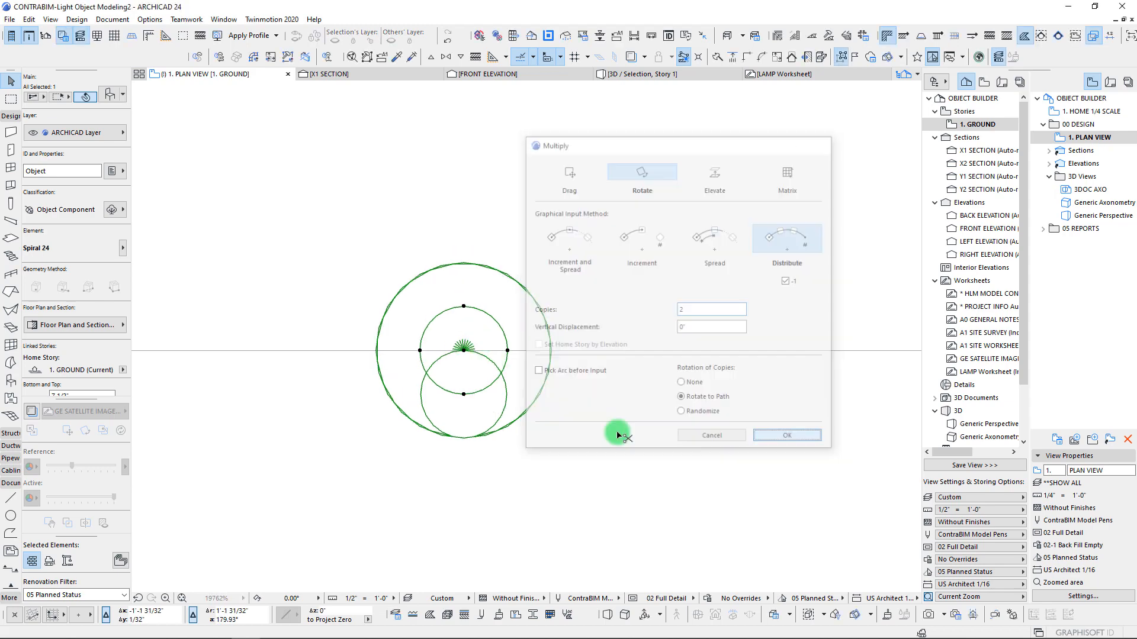
left_click(464, 350)
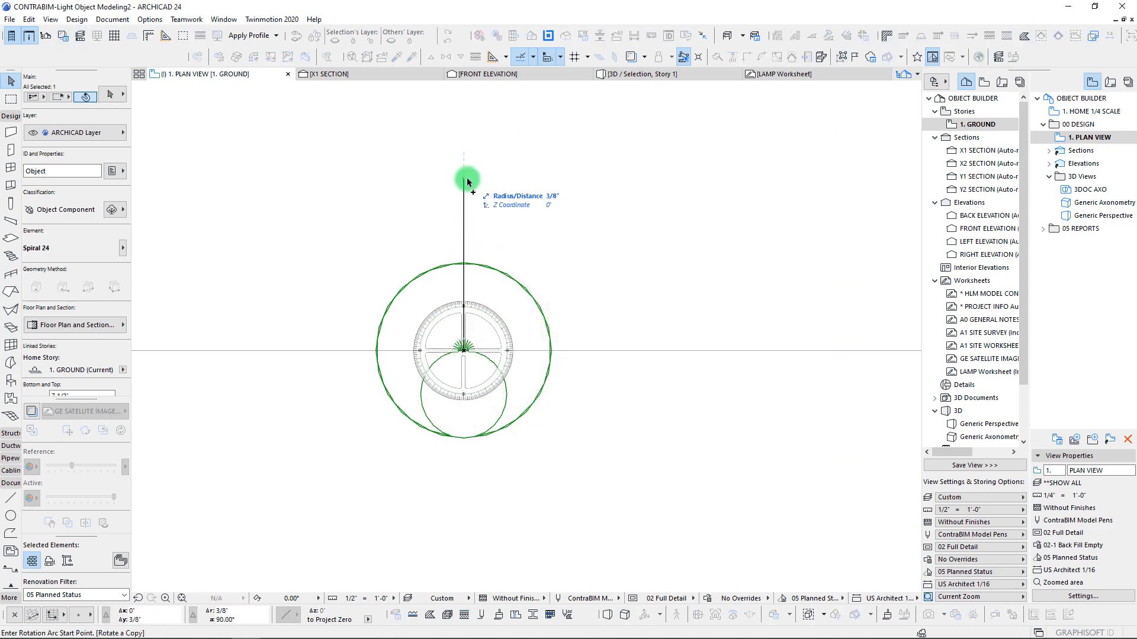
left_click(463, 179)
left_click(464, 176)
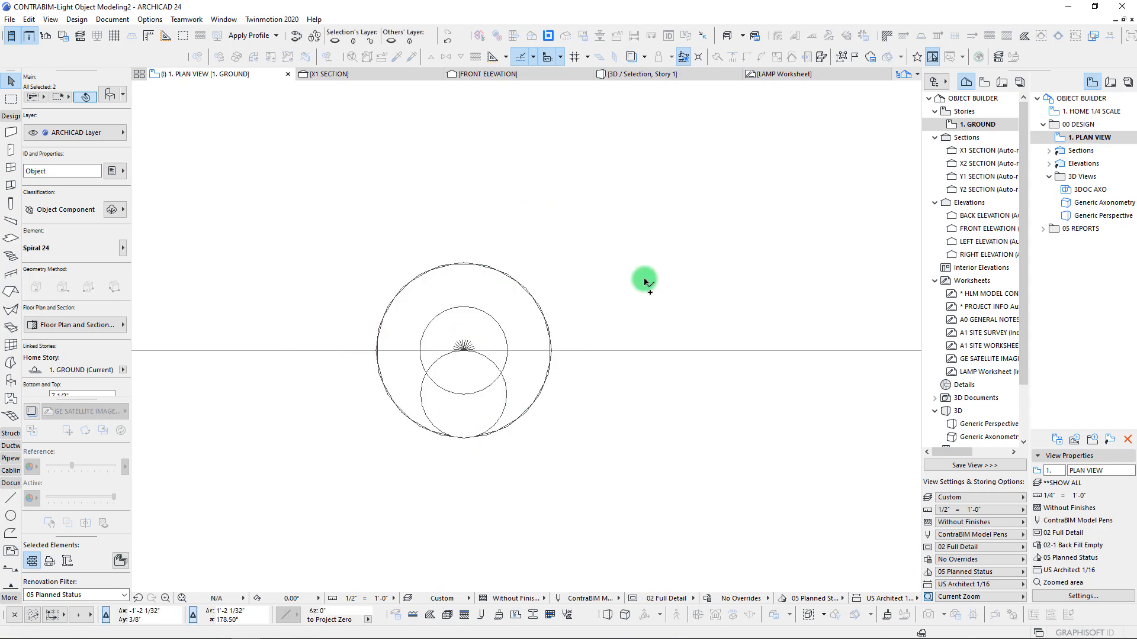
scroll(586, 321, "down", 3)
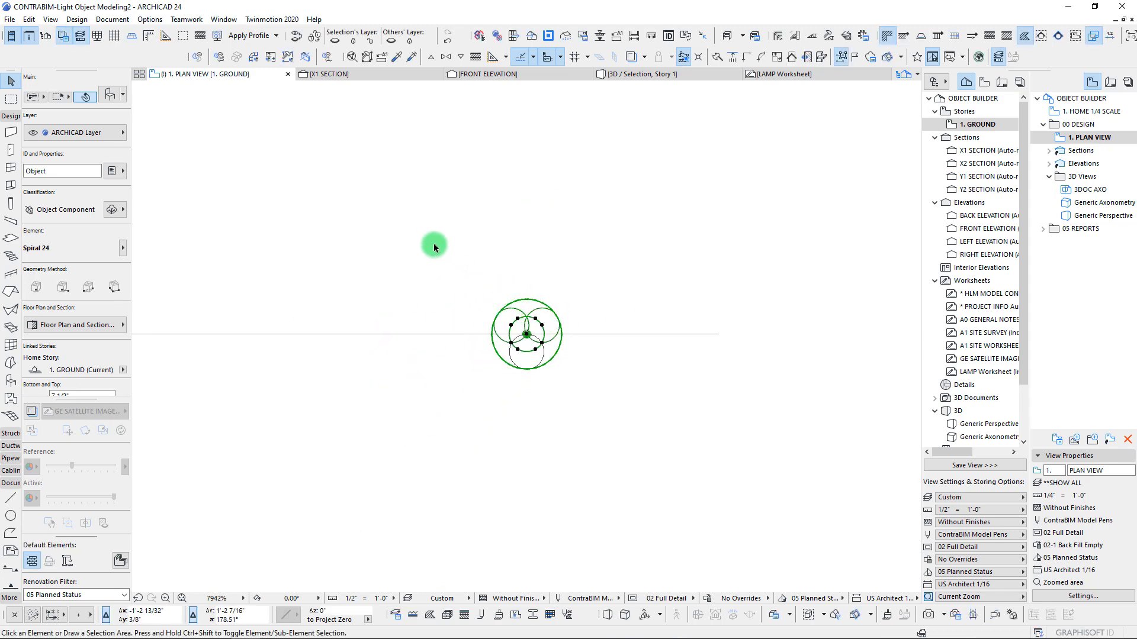
Show only the three concentric spirals in 3D and examine the twisted bar up close and from afar
left_click_drag(424, 238, 610, 410)
key("F5")
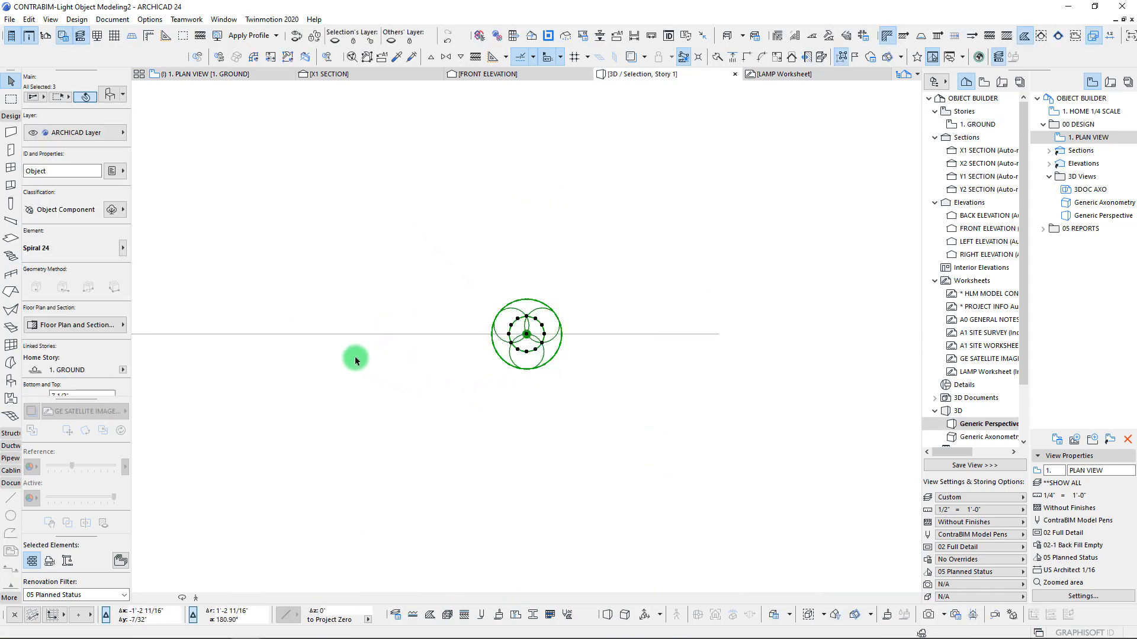
middle_click_drag(439, 374, 499, 397)
scroll(500, 398, "down", 5)
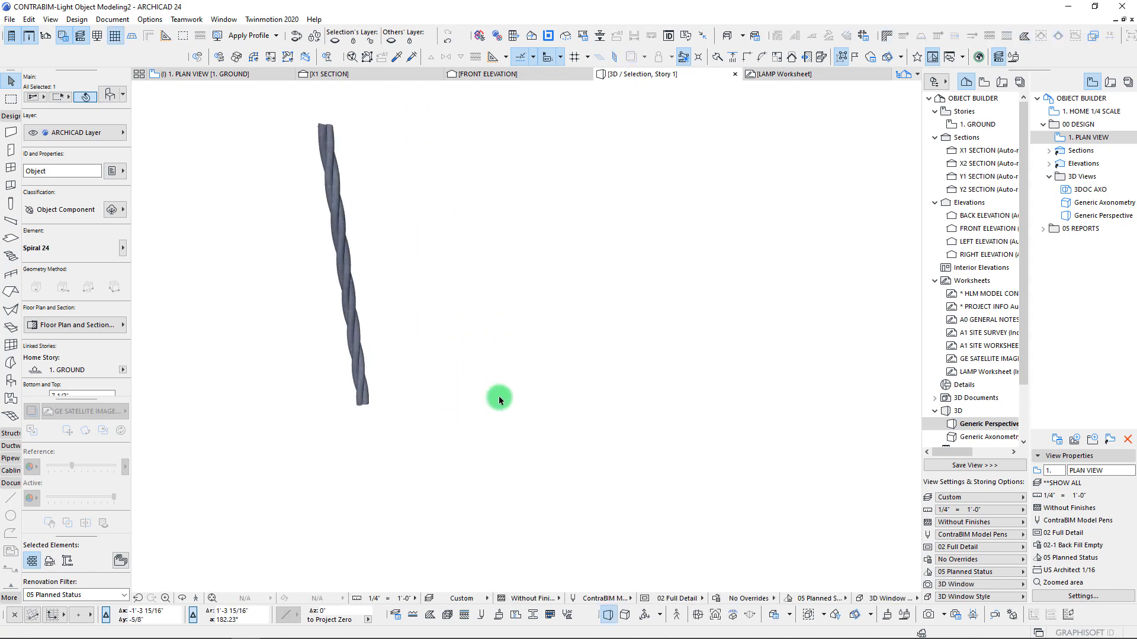
middle_click_drag(415, 357, 518, 398)
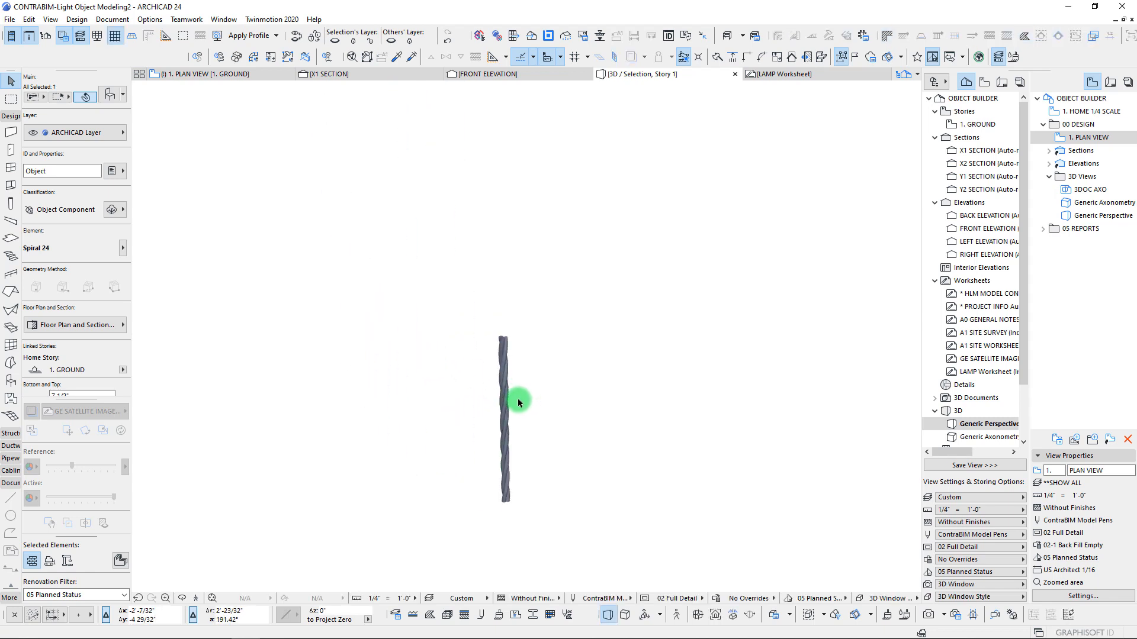
scroll(482, 386, "up", 5)
scroll(482, 383, "down", 5)
scroll(480, 382, "up", 4)
scroll(480, 381, "down", 5)
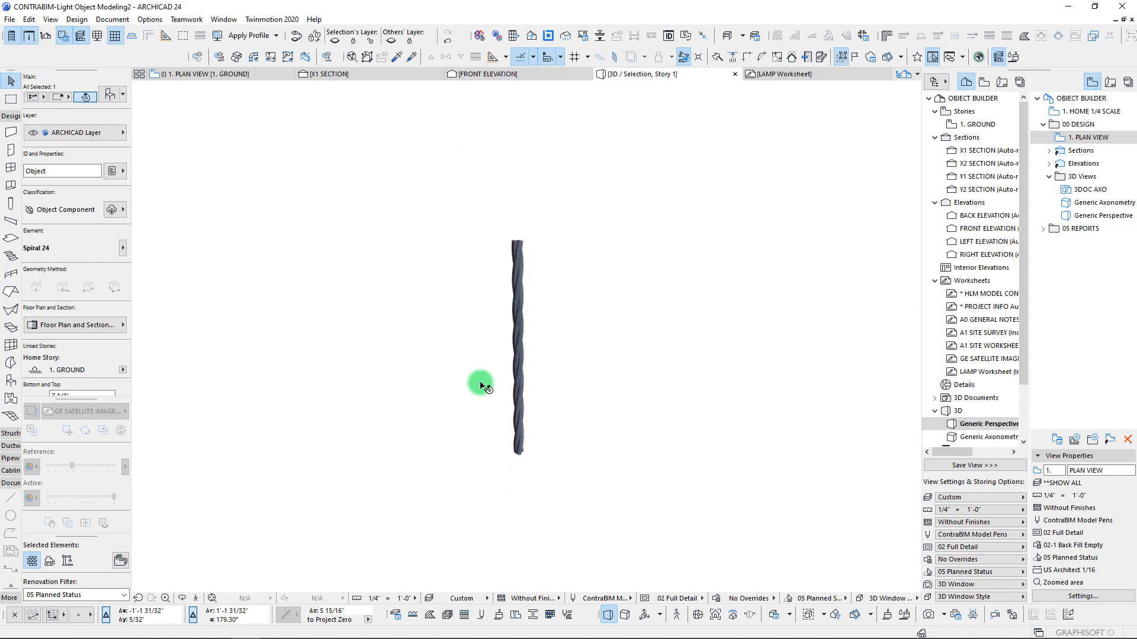
scroll(480, 382, "up", 5)
Clear the selection in the floor plan and open the X1 section to view the twisted bar
key("F2")
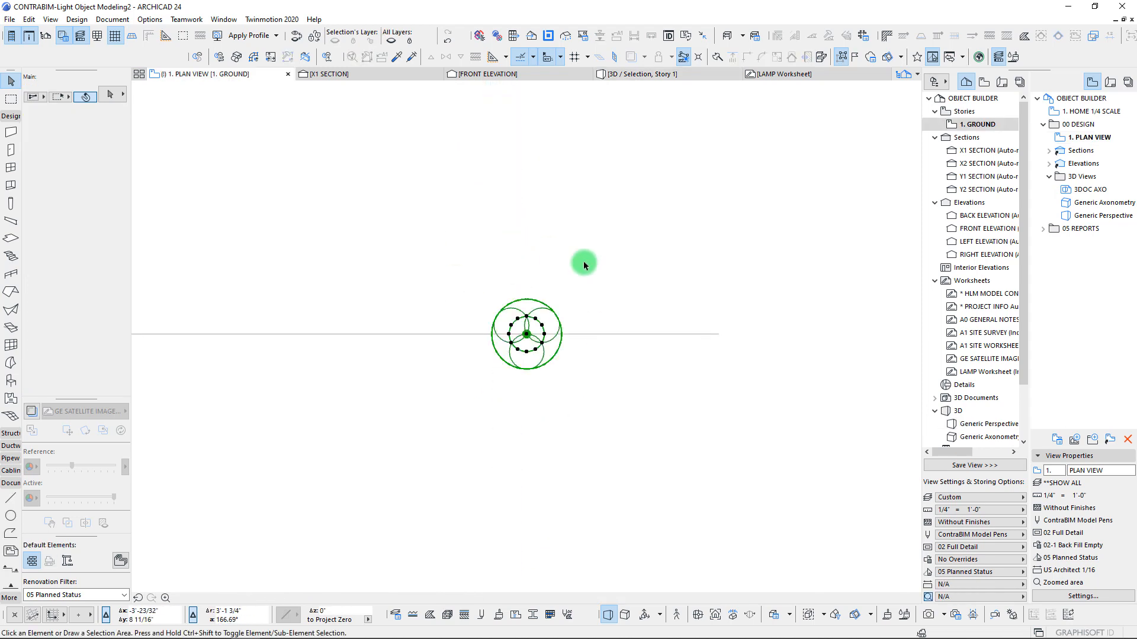
key("Escape")
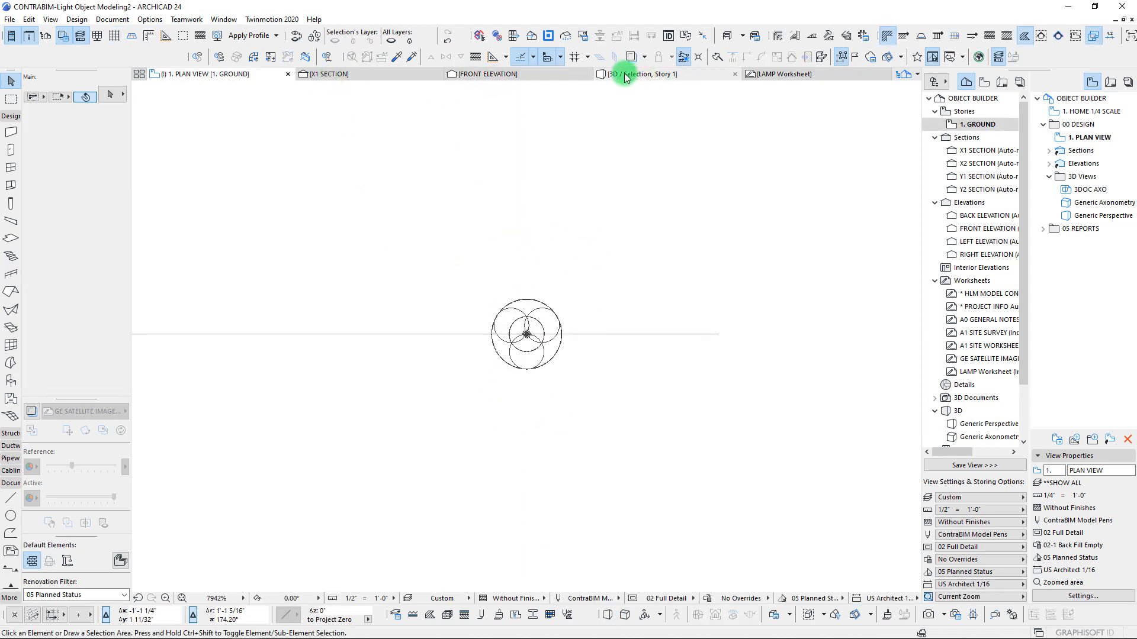
left_click(339, 75)
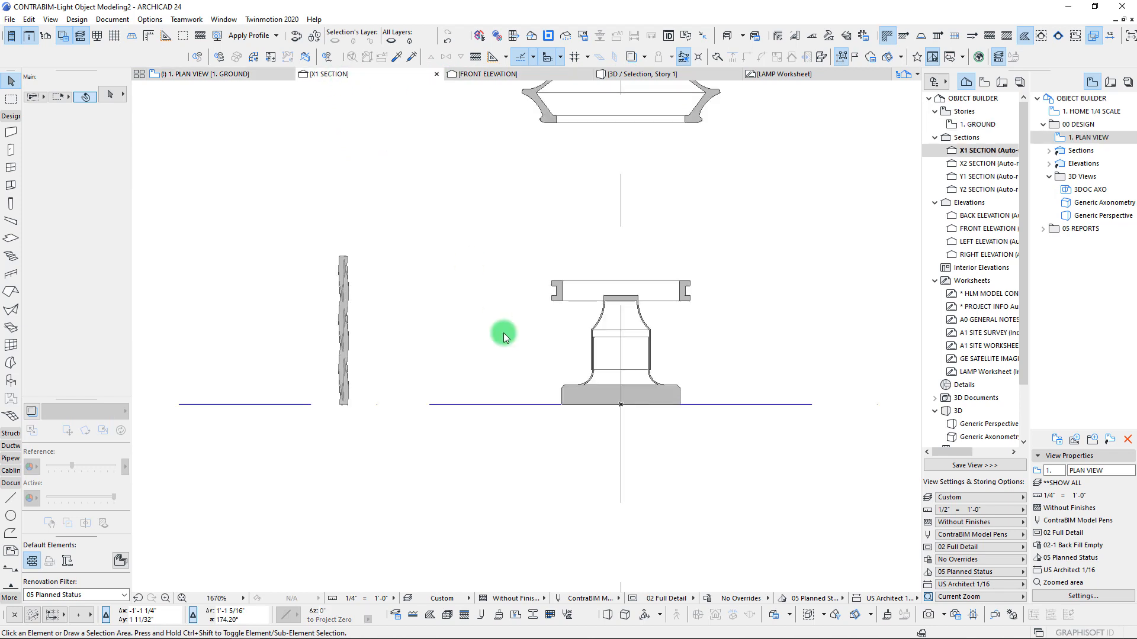
scroll(338, 310, "up", 3)
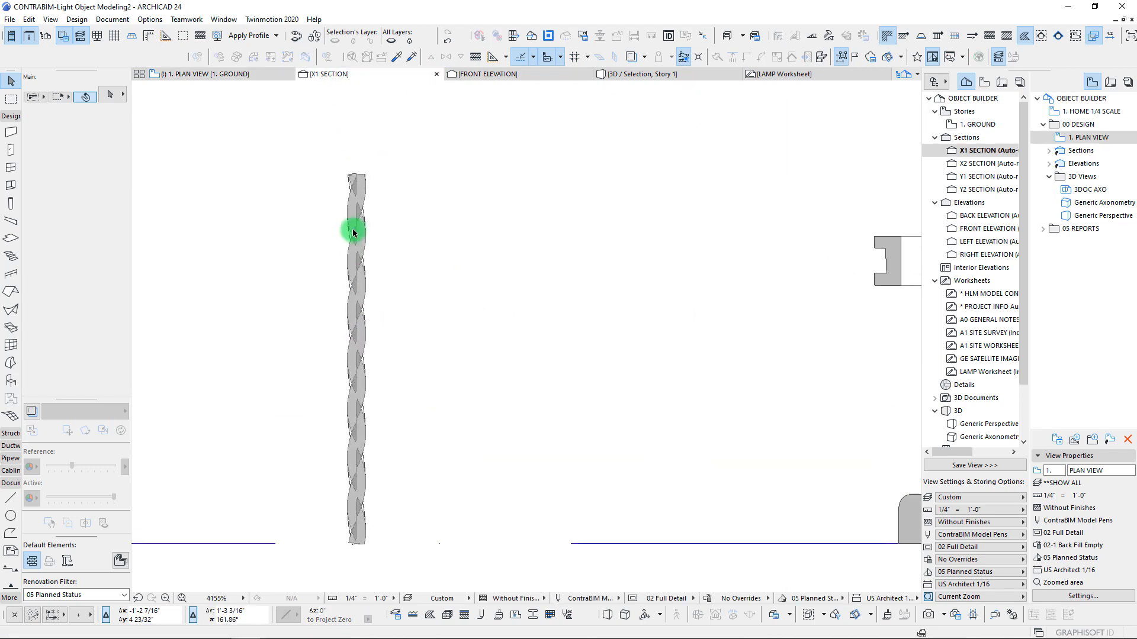
scroll(359, 496, "down", 4)
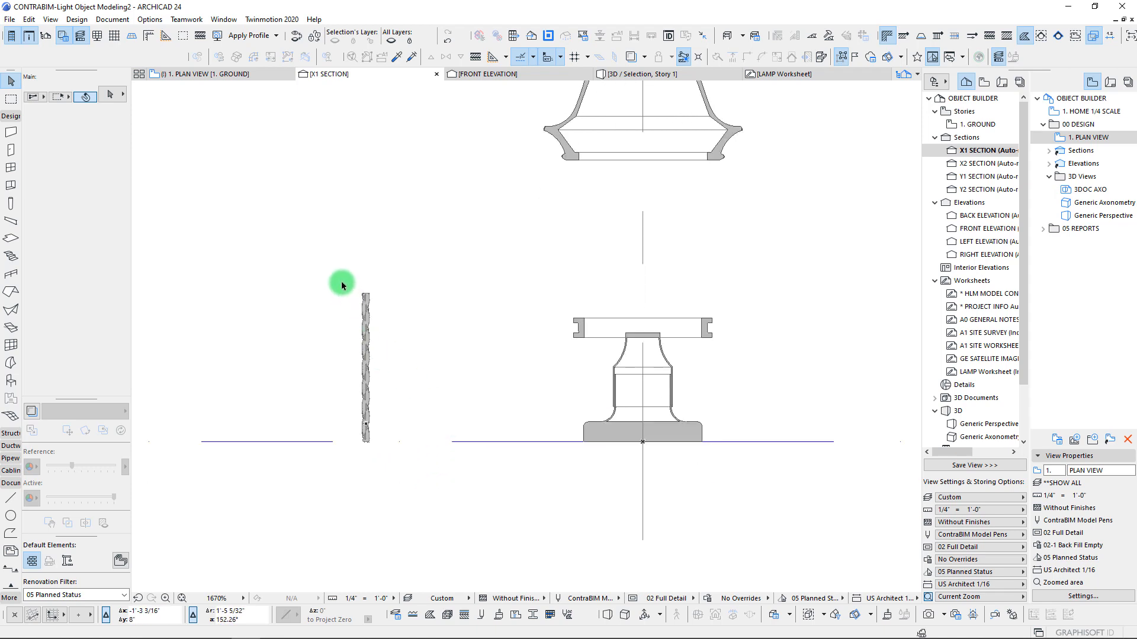
Select the three spirals of the twisted bar and place a copy along the ground line, between the bar and the lamp base
left_click_drag(342, 286, 398, 472)
scroll(358, 441, "up", 3)
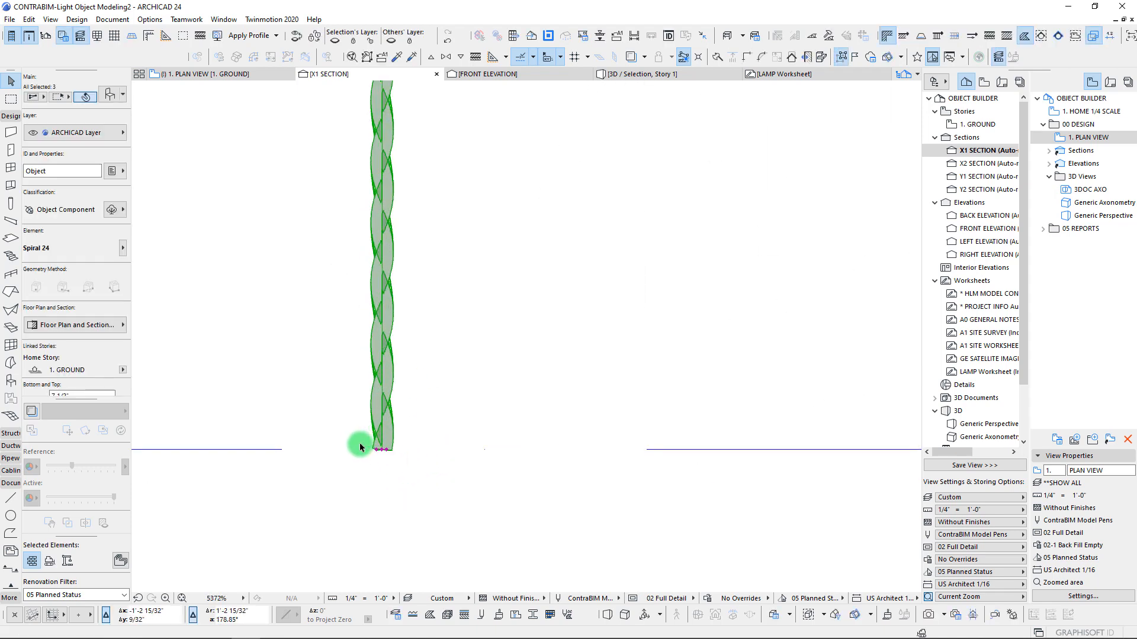
scroll(360, 444, "up", 2)
key("ctrl+d")
left_click(397, 454)
scroll(358, 501, "down", 2)
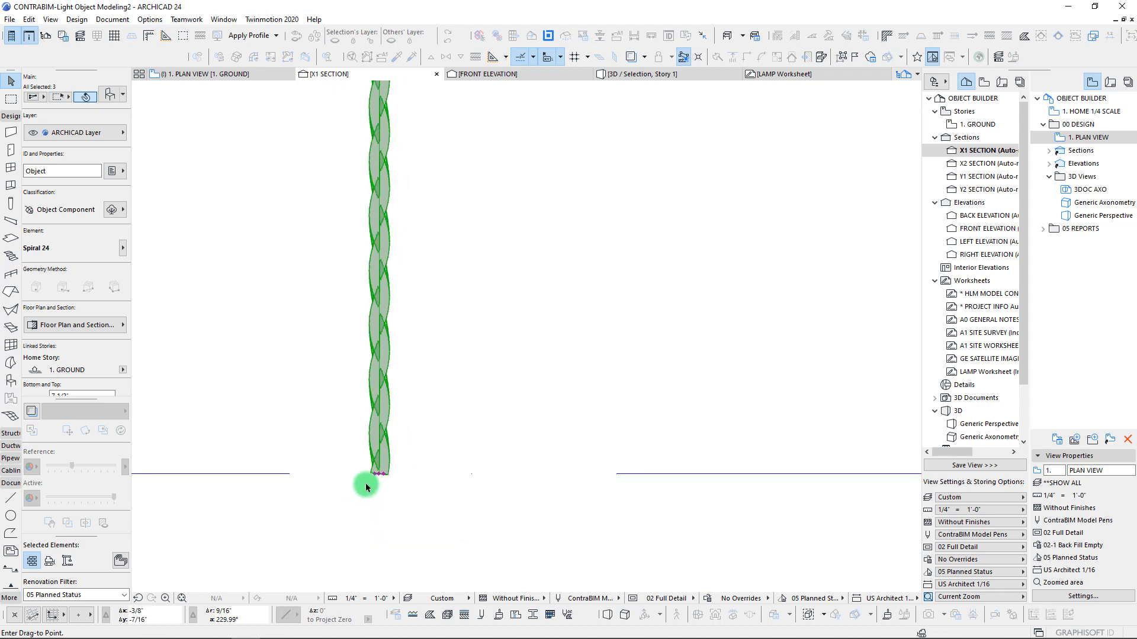
scroll(366, 487, "down", 2)
scroll(446, 482, "down", 2)
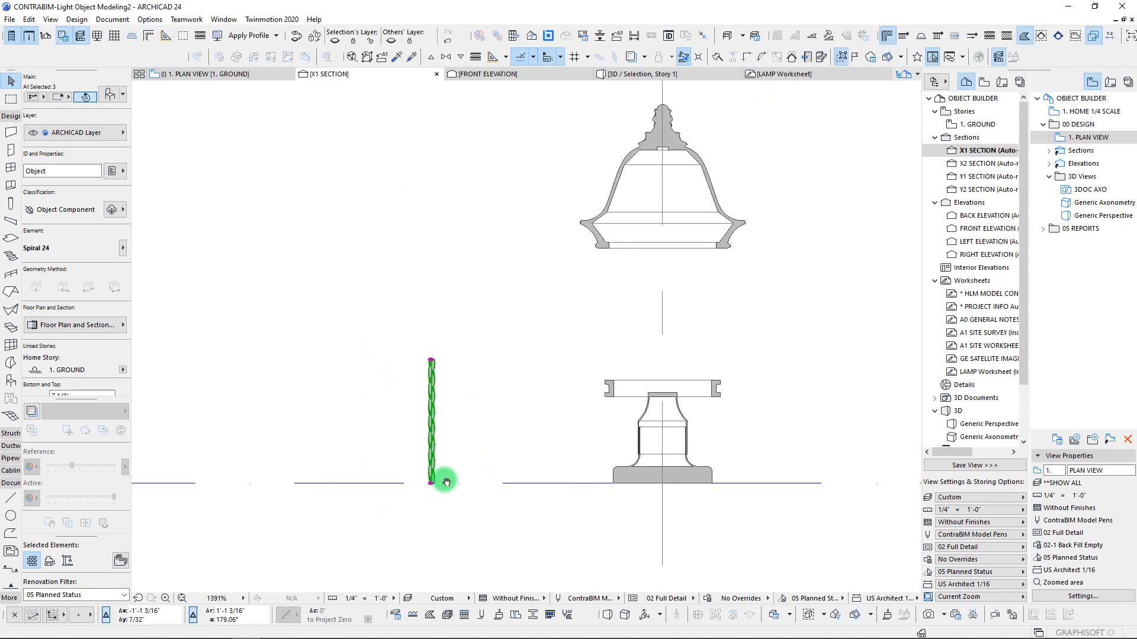
scroll(432, 482, "up", 3)
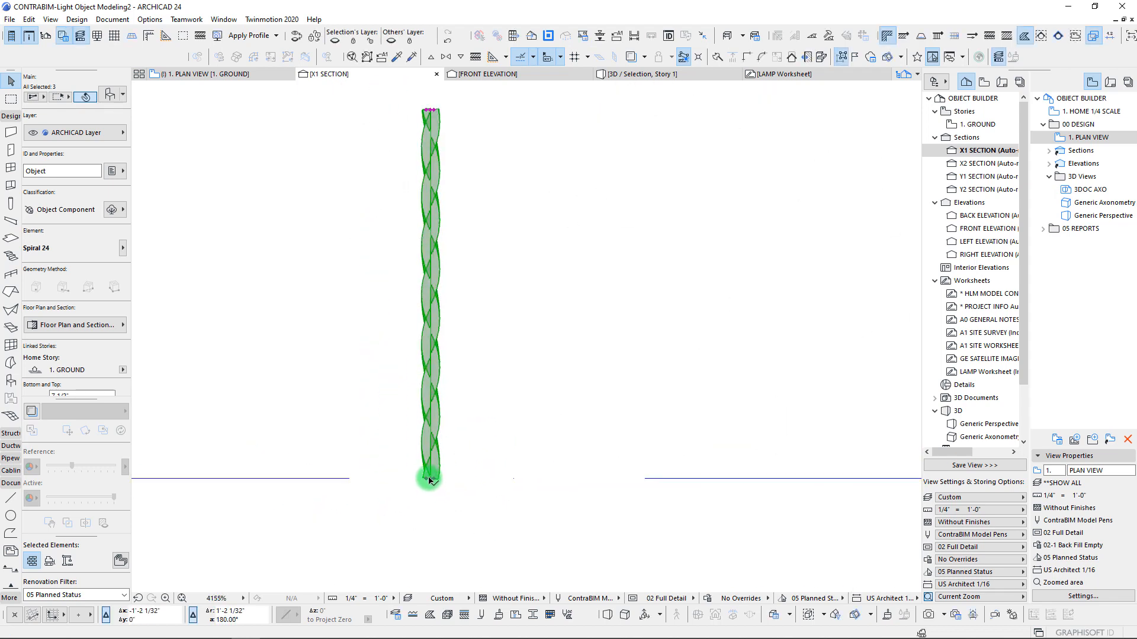
left_click(638, 485)
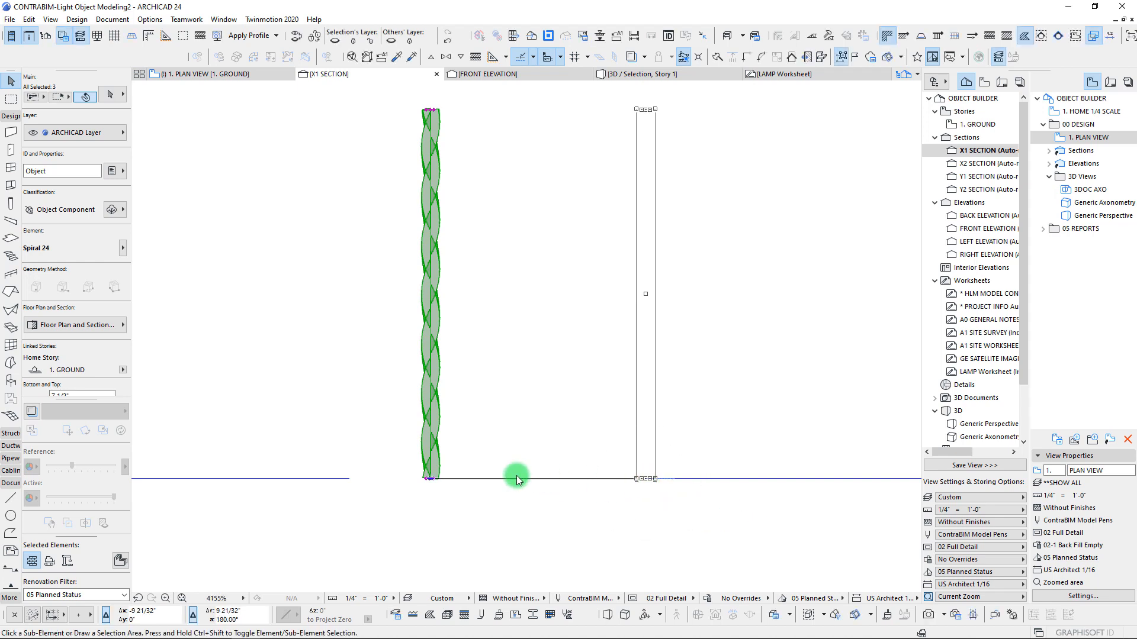
Convert the copied twisted bar to morphs, confirming the conversion, and delete the resulting morphs
scroll(488, 323, "down", 1)
scroll(487, 324, "down", 1)
right_click(518, 345)
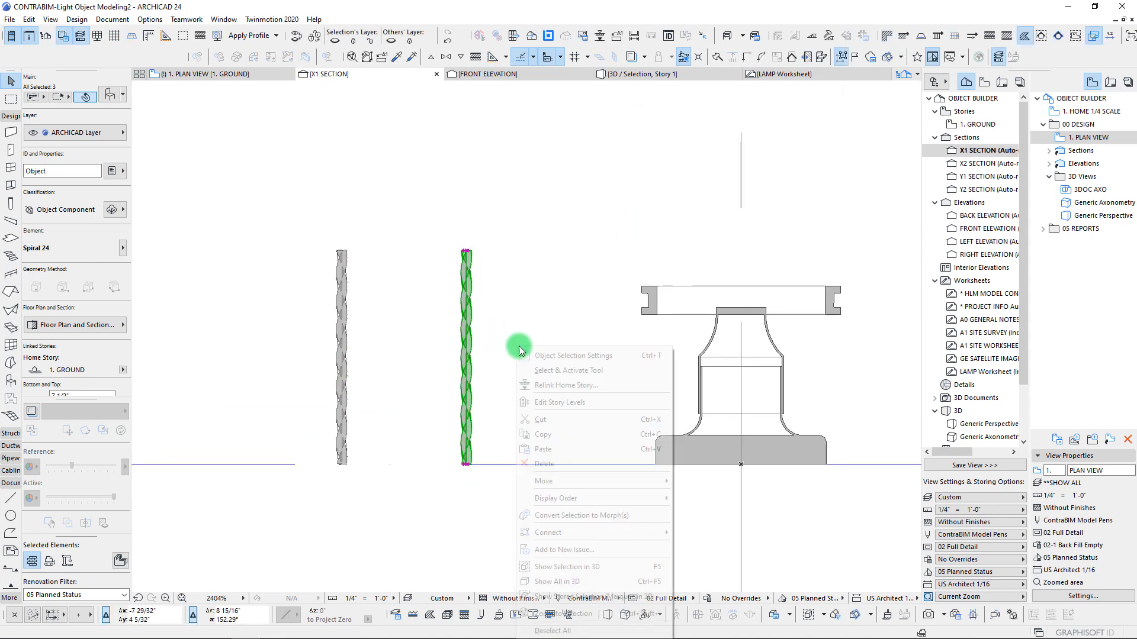
left_click(595, 516)
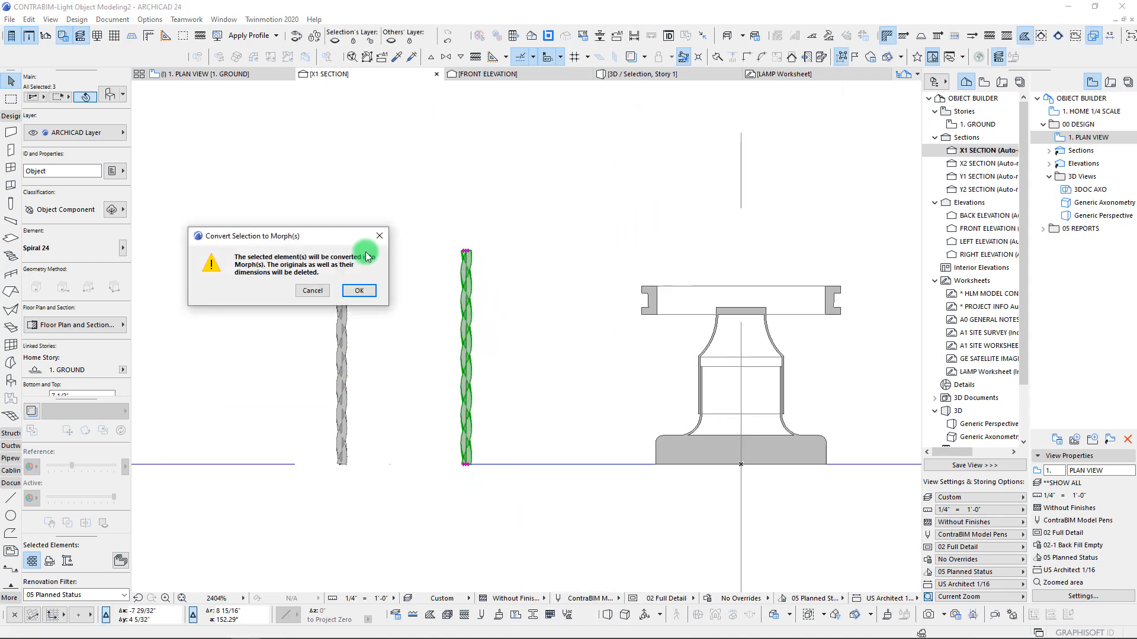
left_click(358, 290)
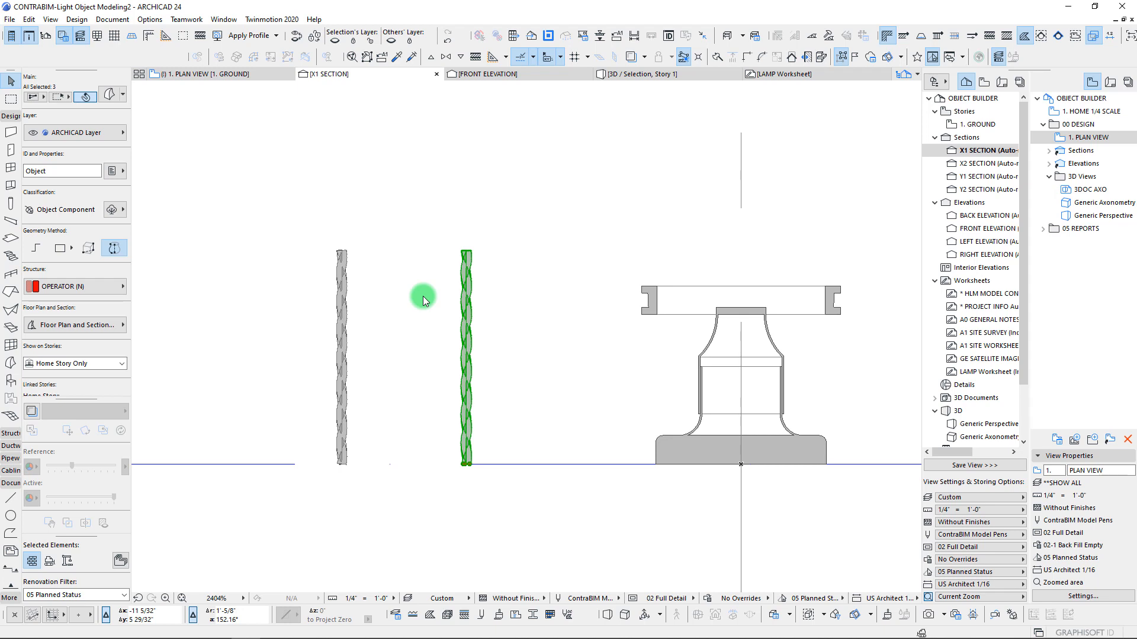
key("Delete")
Select the original three spirals in the section and show only them in 3D, viewed from above
left_click_drag(279, 203, 449, 517)
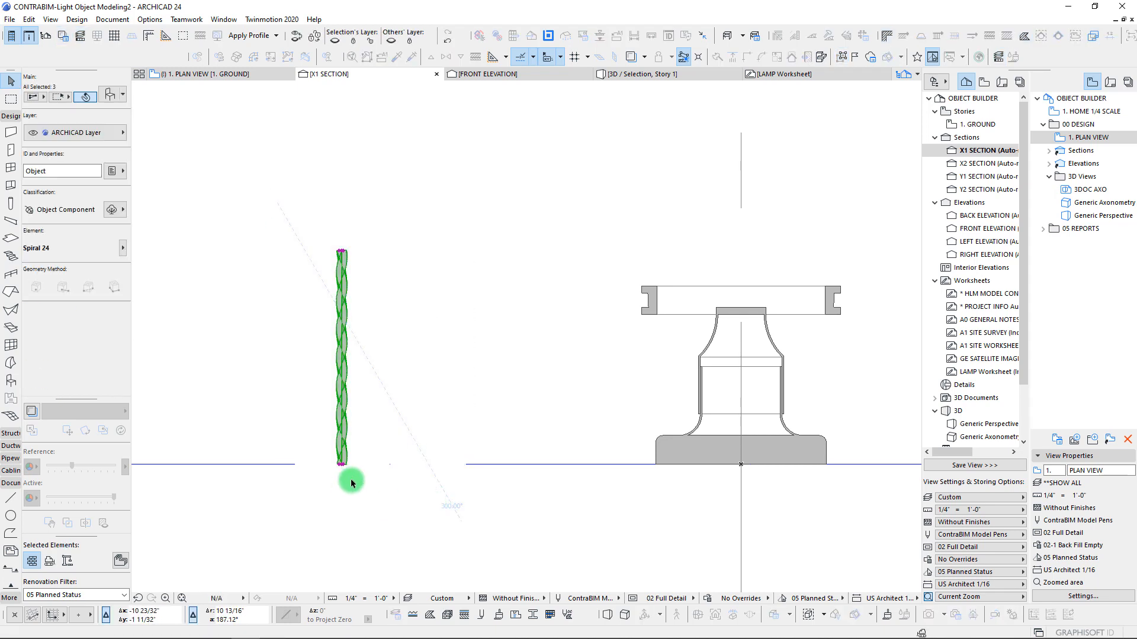
key("F5")
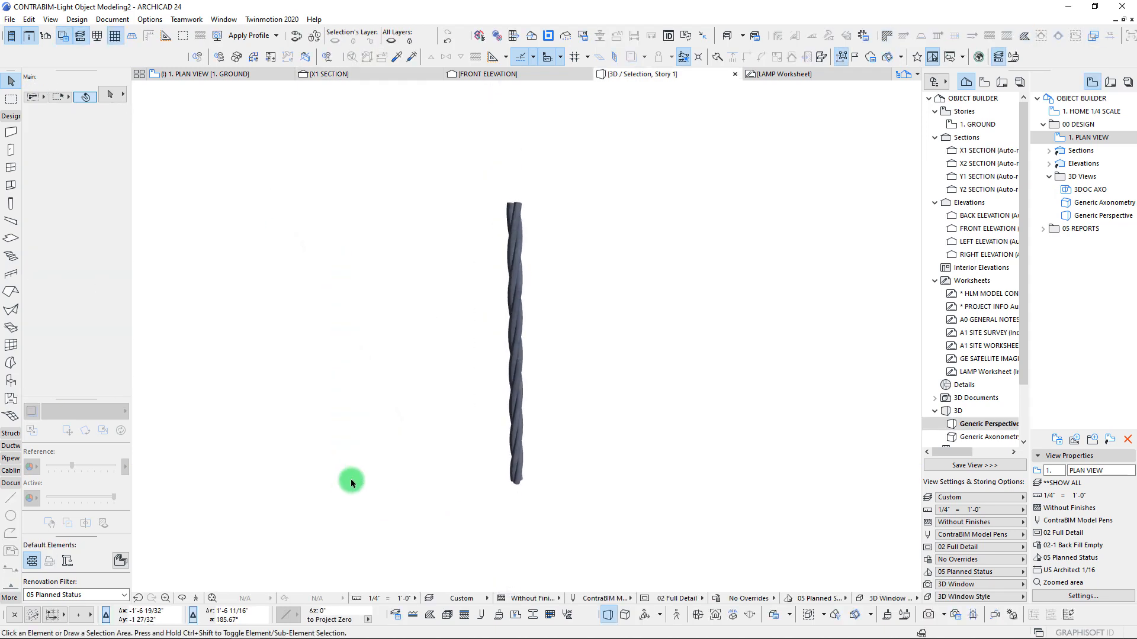
middle_click_drag(351, 480, 372, 413, "shift")
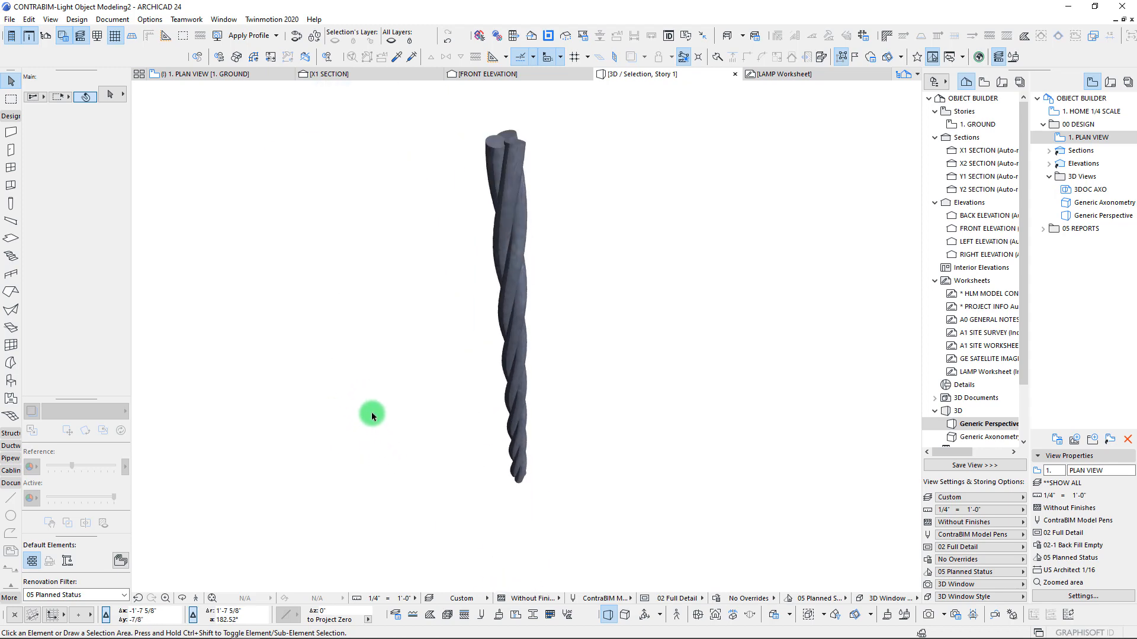
right_click(391, 324)
mouse_move(472, 337)
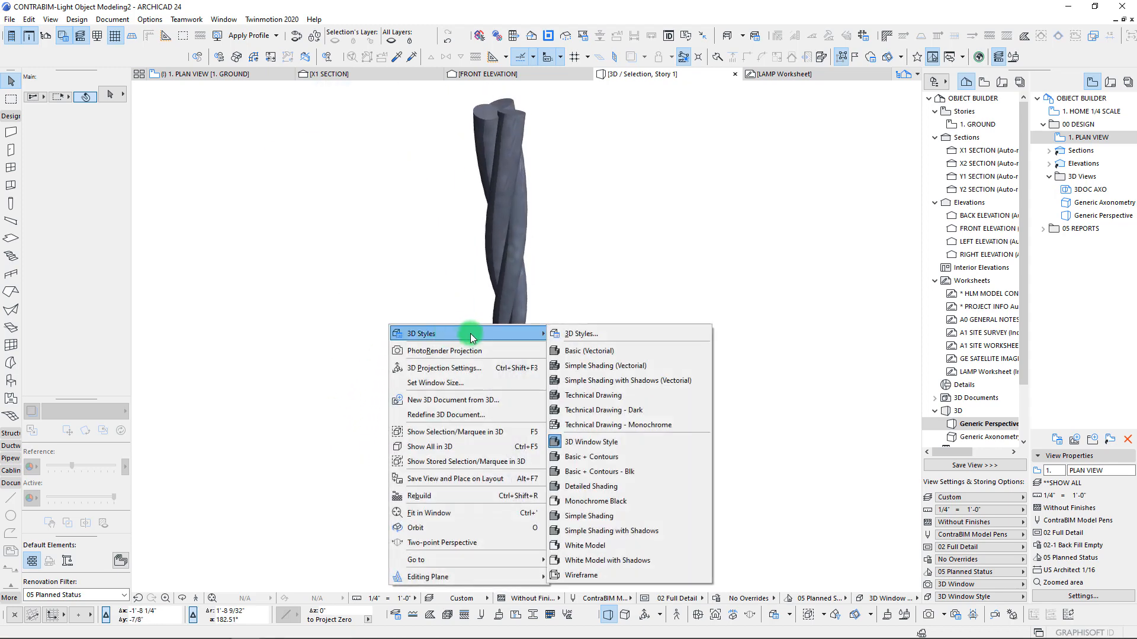
left_click(395, 300)
Open the PolyCount tool, expand its story and selection settings, and limit the count to the selection only
left_click(221, 21)
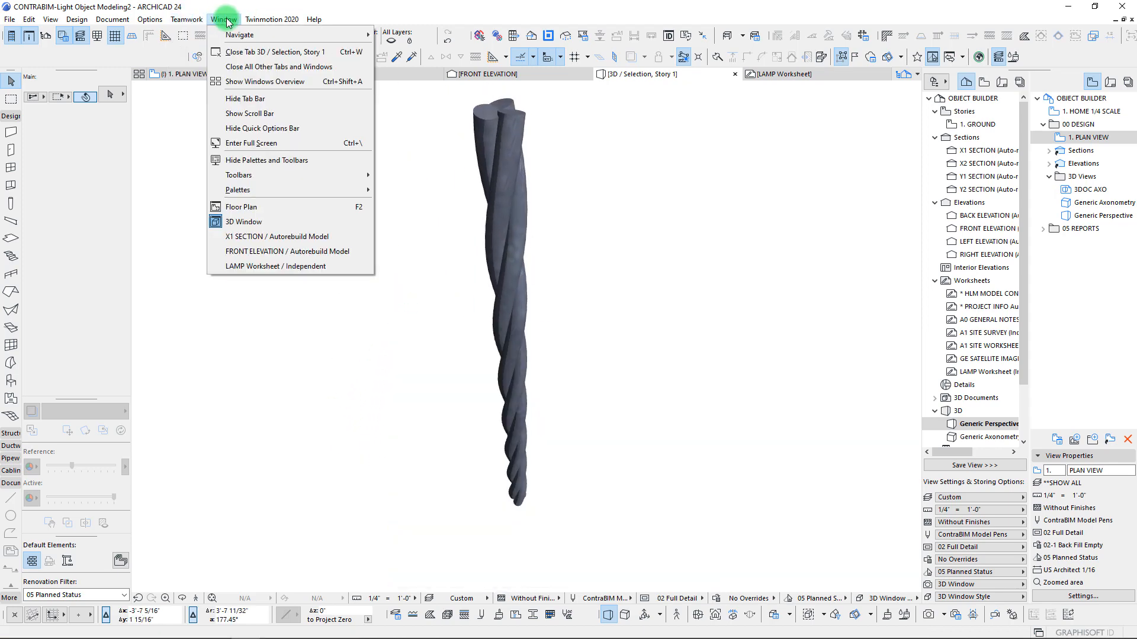
mouse_move(326, 189)
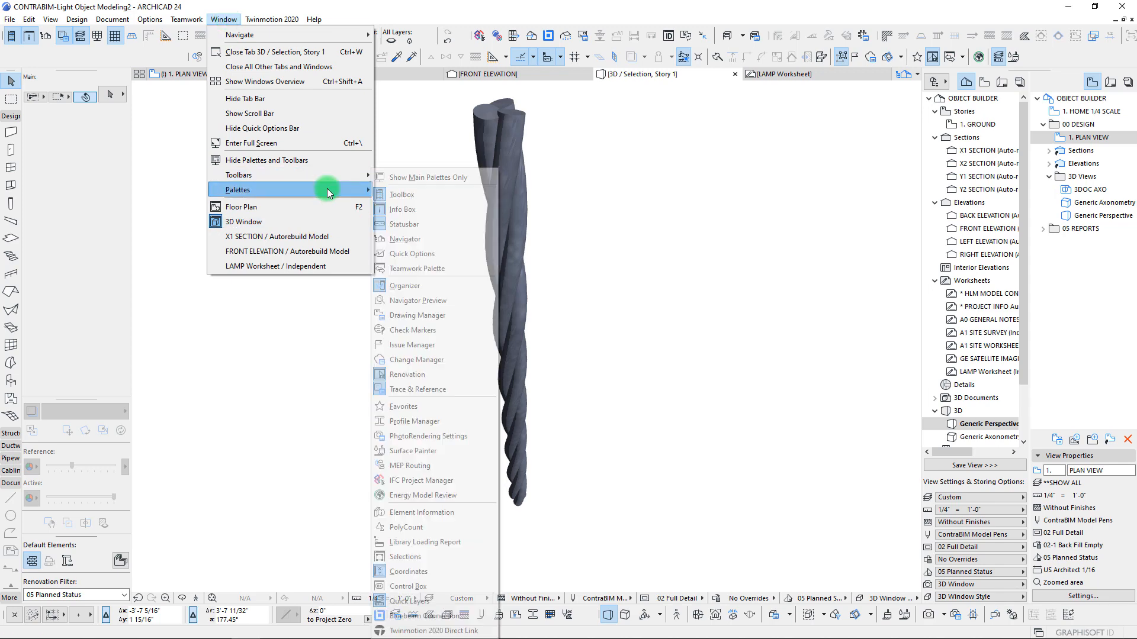
left_click(408, 526)
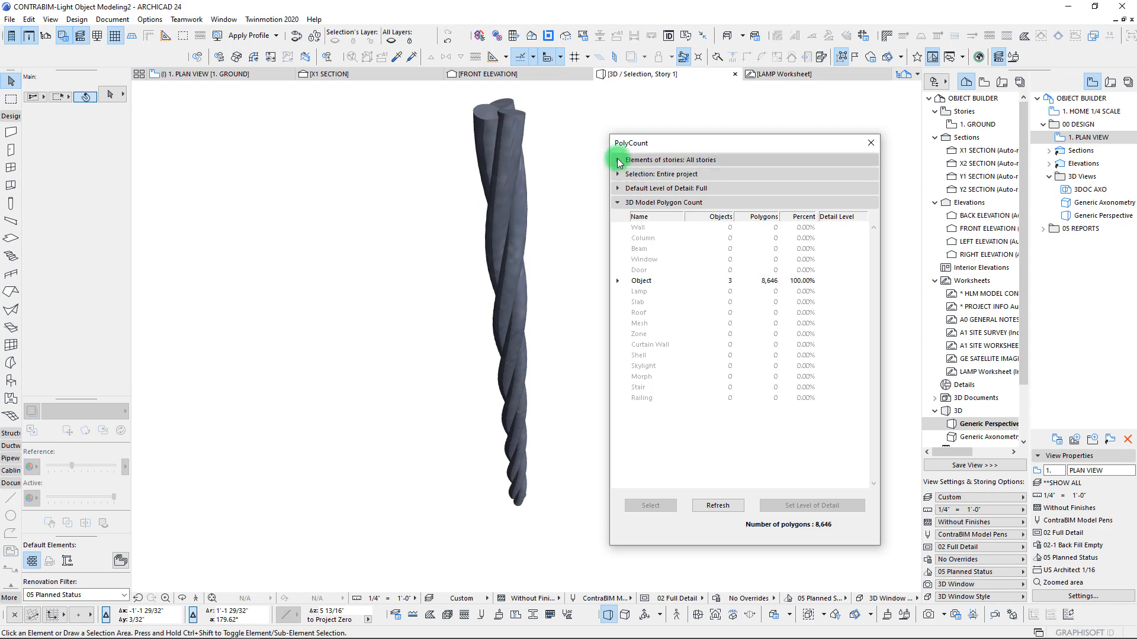
left_click(618, 160)
left_click(618, 201)
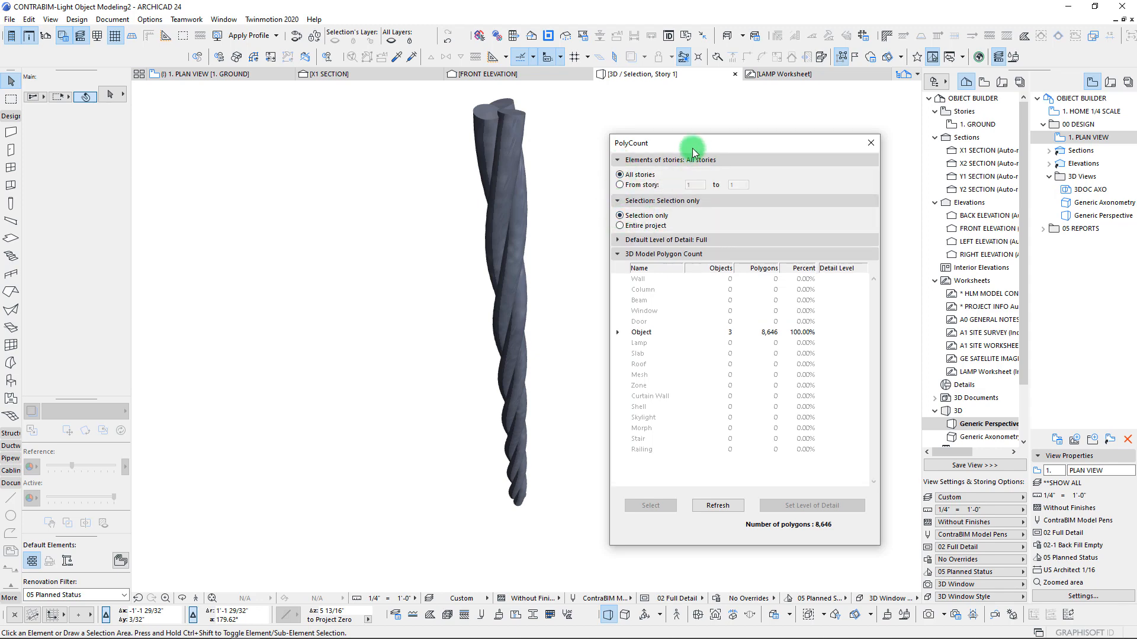
left_click_drag(694, 151, 725, 143)
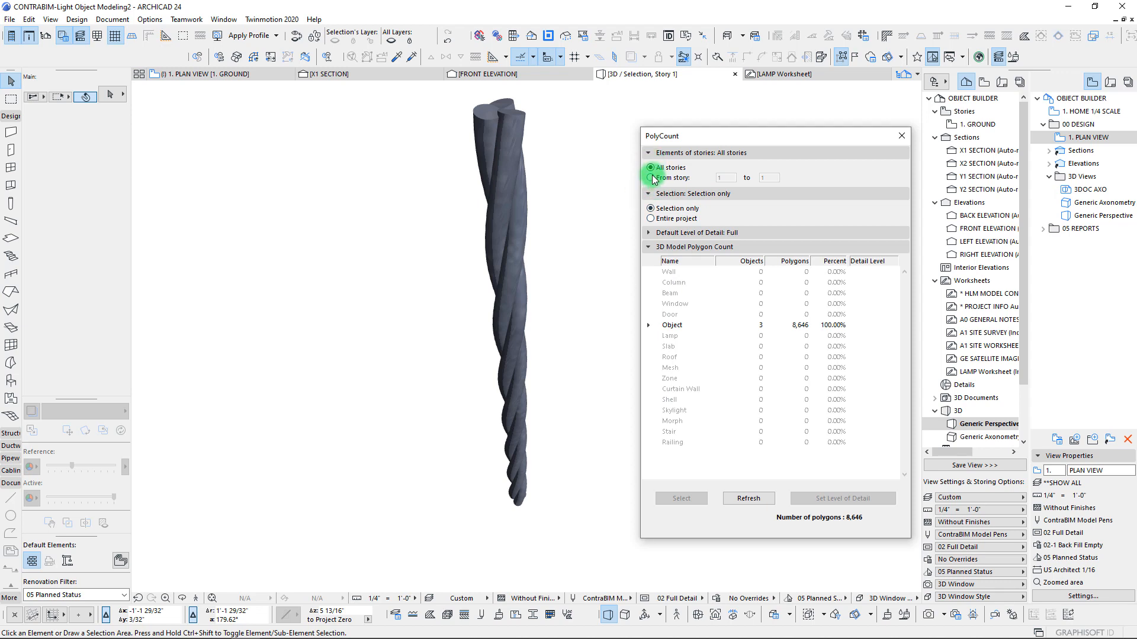
Select the whole twisted bar in 3D, refresh the polygon count, and expand the Object entry to check Spiral 24.gsm
scroll(498, 267, "down", 3)
left_click(402, 187)
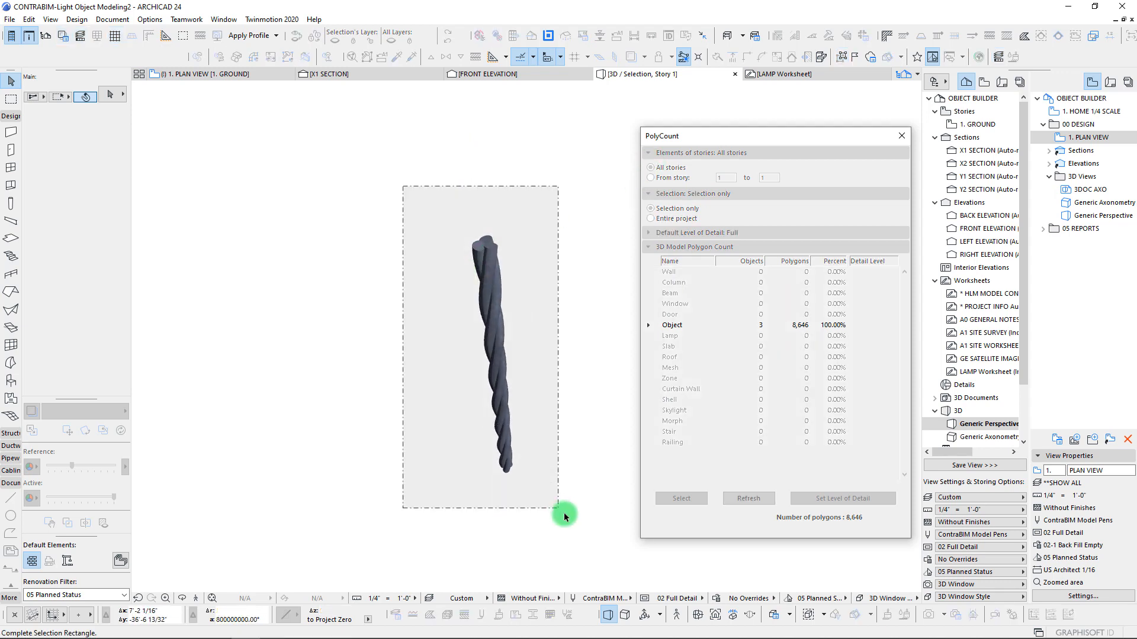
left_click(564, 512)
left_click(752, 499)
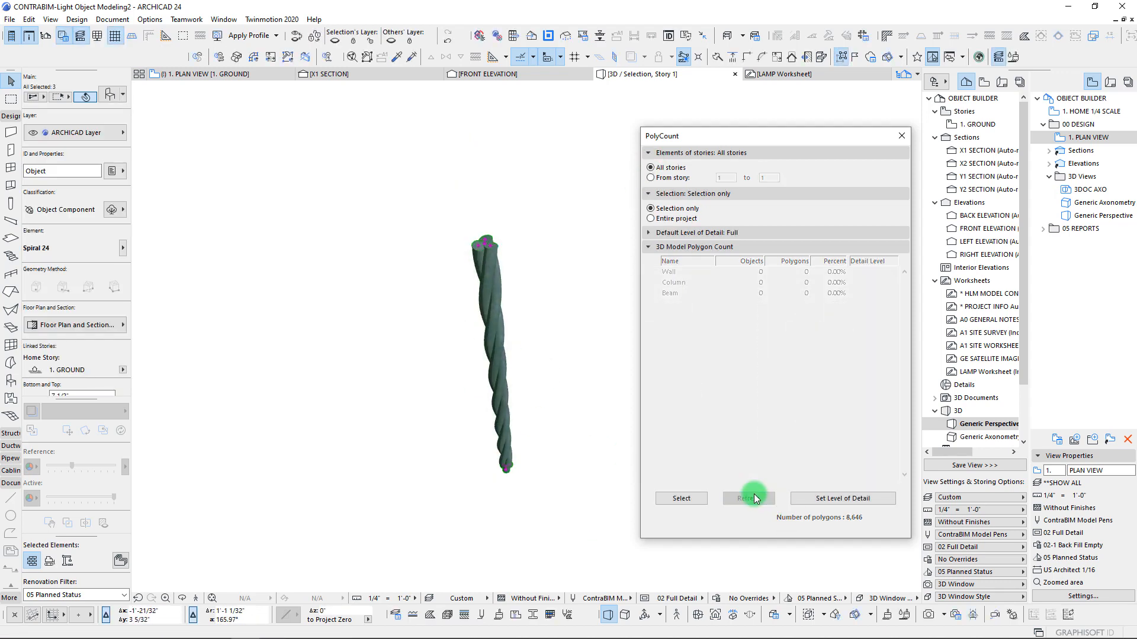
middle_click_drag(494, 322, 479, 332)
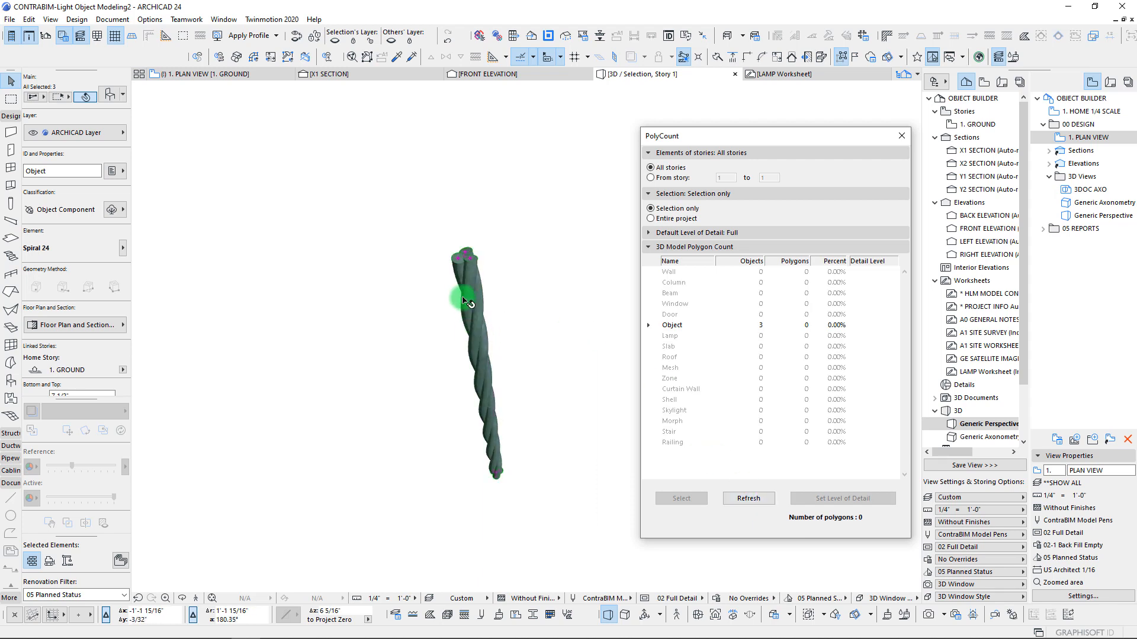
left_click(652, 325)
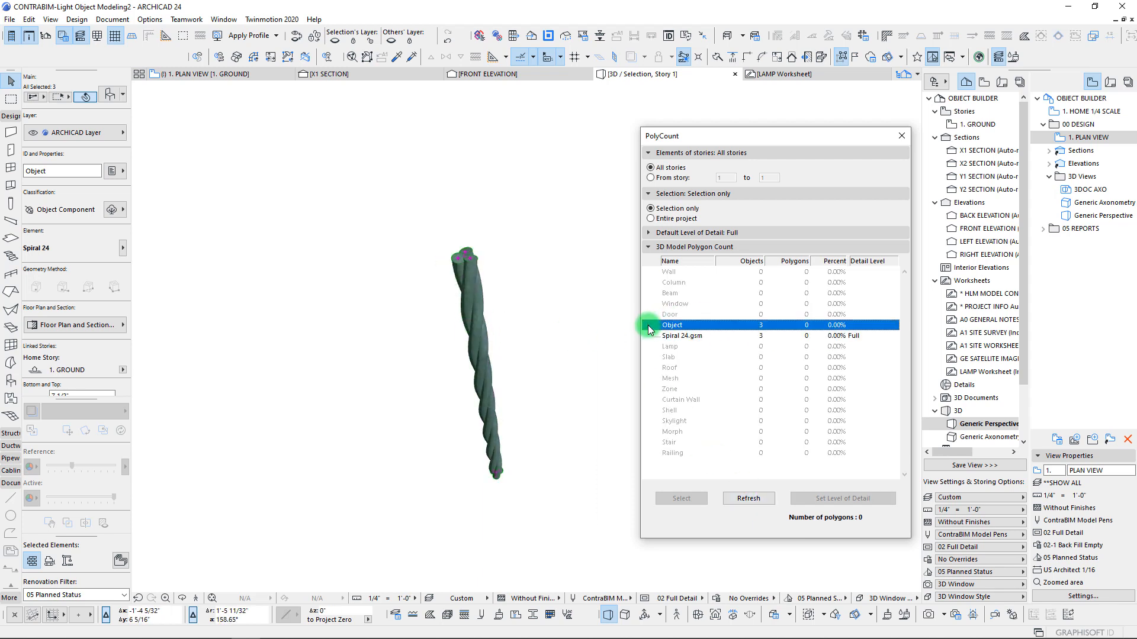
left_click(681, 336)
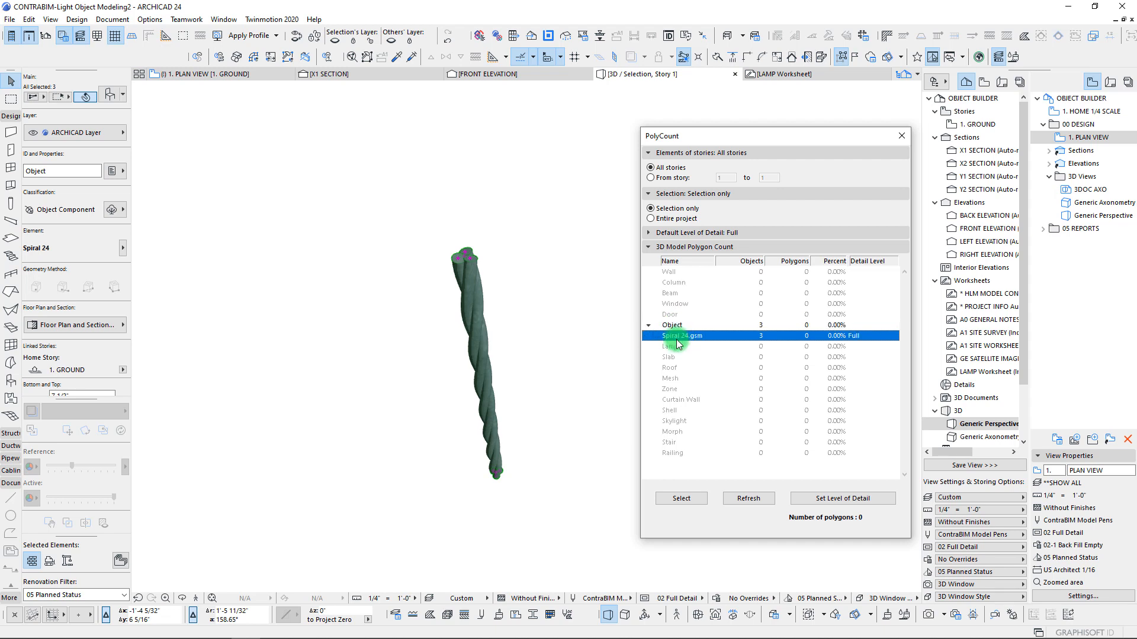
Expand the default level of detail settings, switch the polygon count to the entire project, and refresh it
left_click(652, 234)
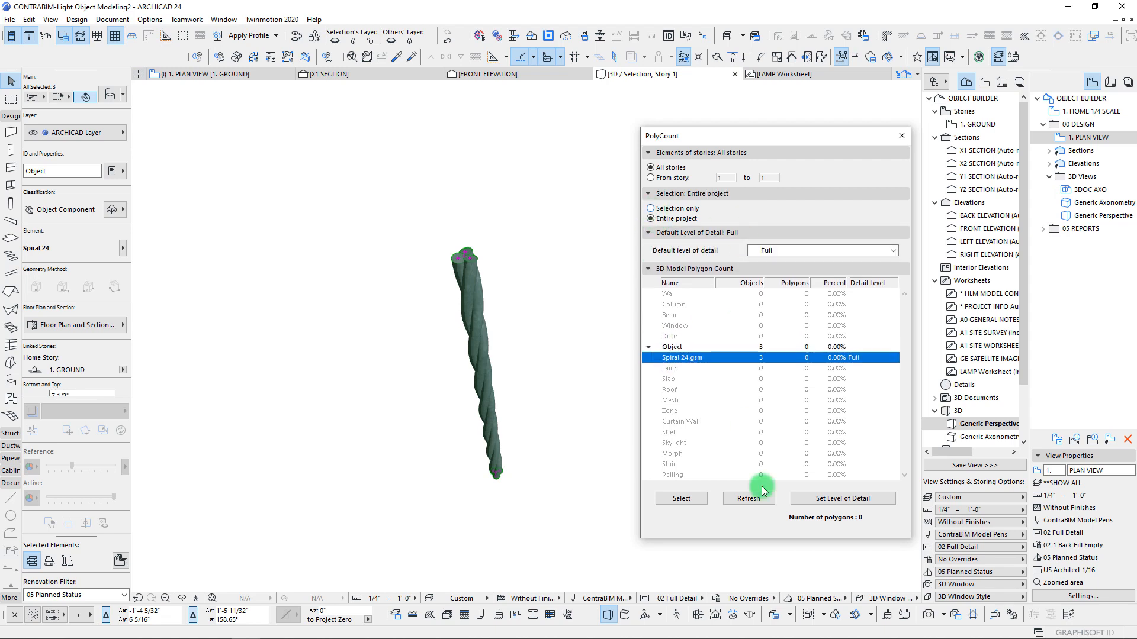
left_click(748, 498)
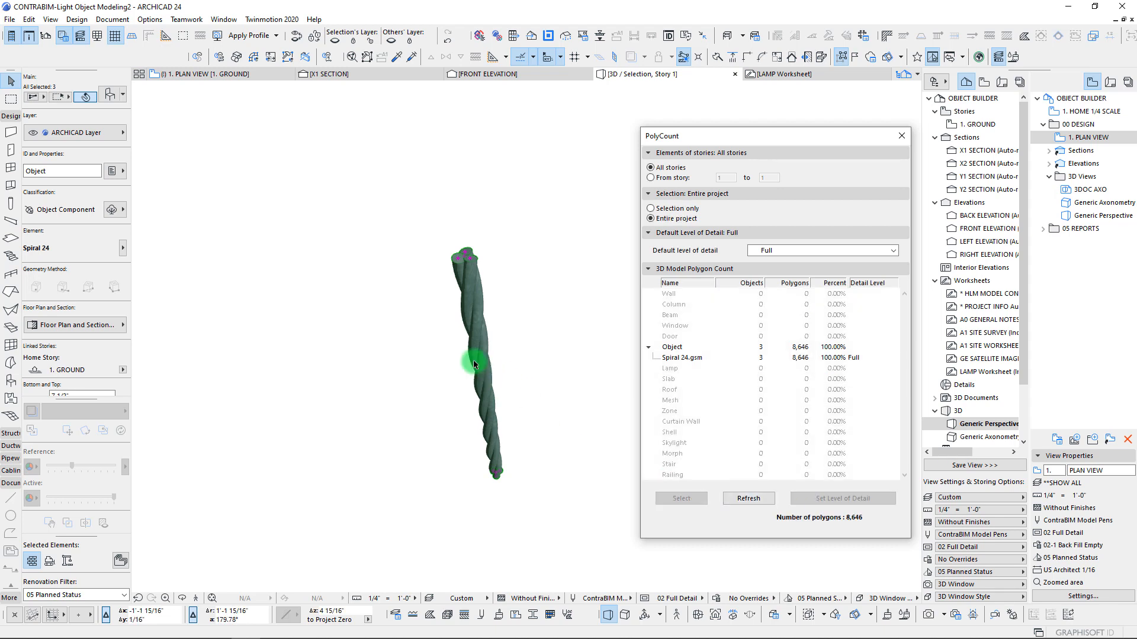
left_click(509, 363)
left_click(762, 358)
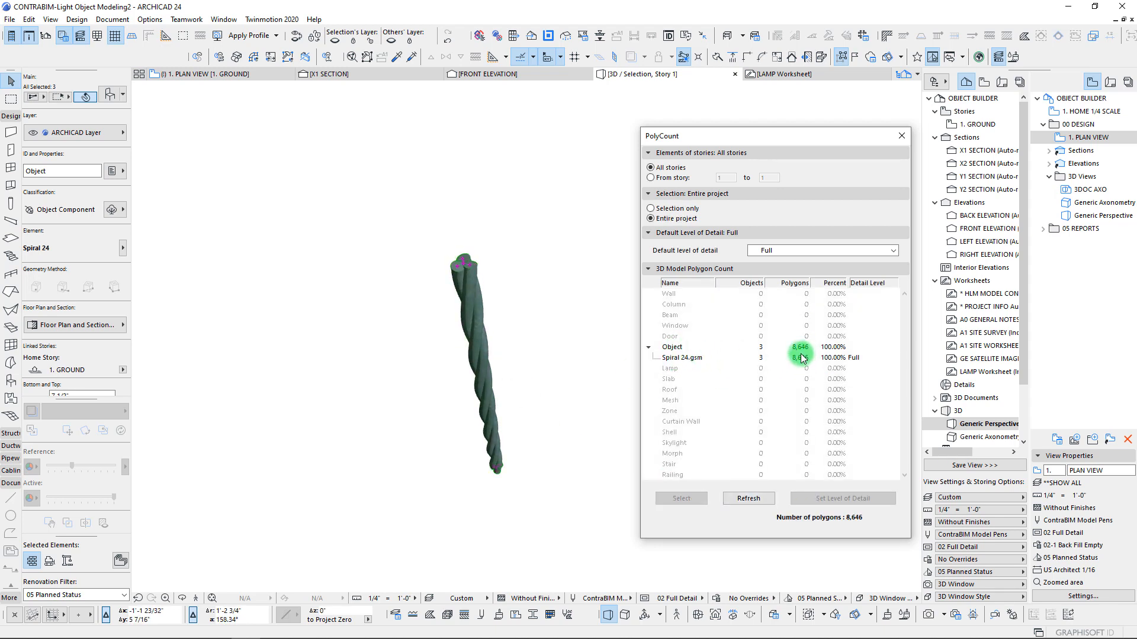
Recount the polygons for the selection only and again for the entire project, comparing them with the twisted bar
middle_click_drag(518, 351, 500, 265, "shift")
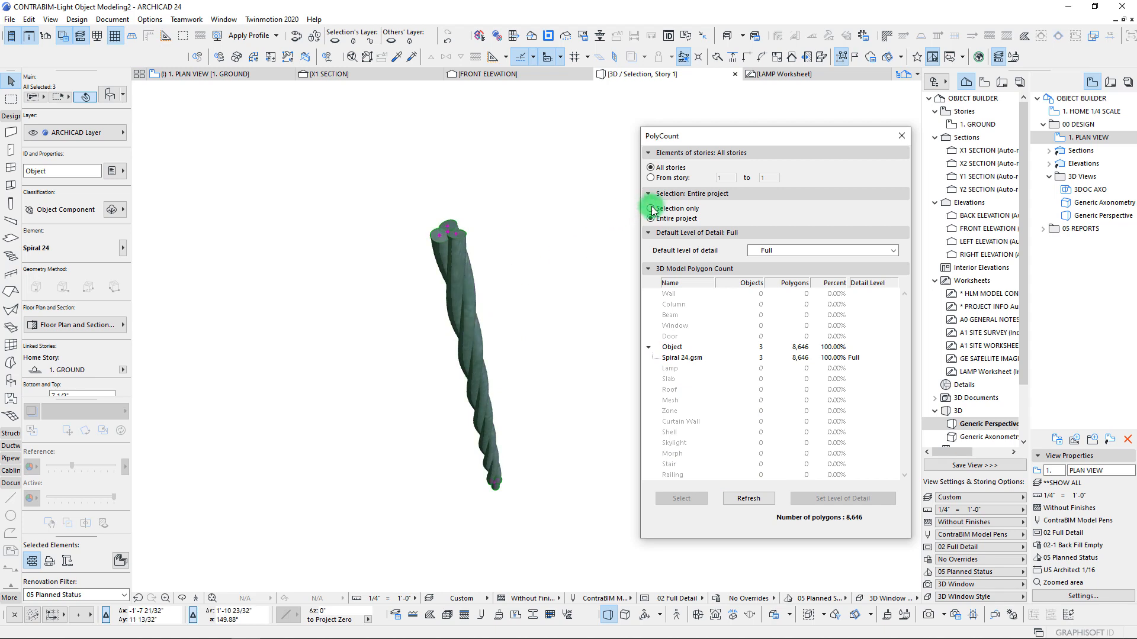
left_click(749, 499)
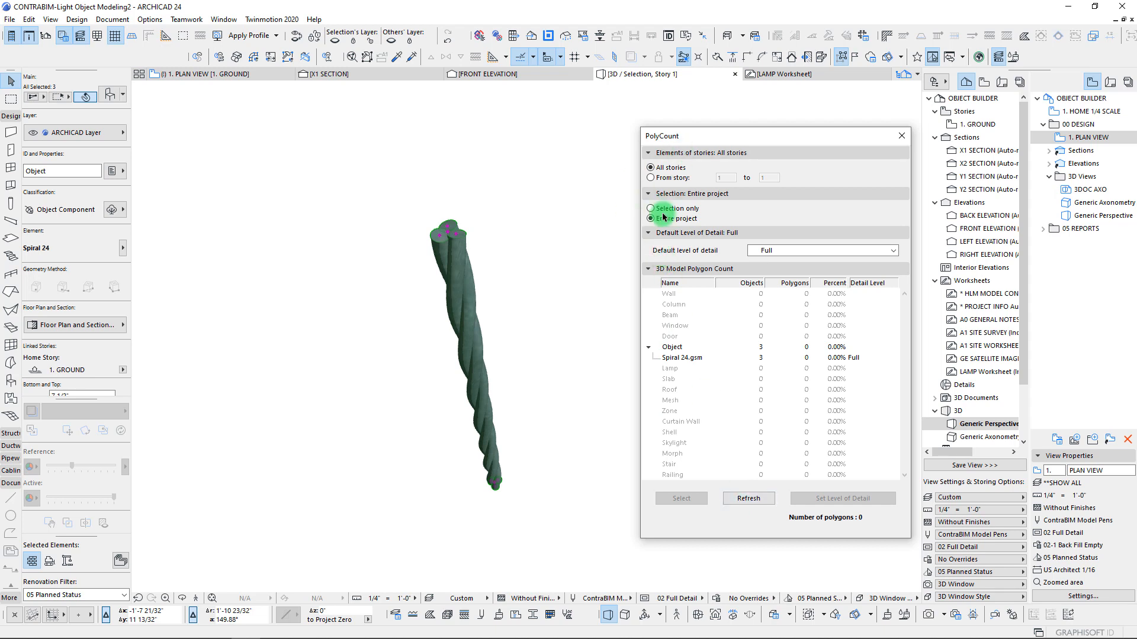
left_click(739, 499)
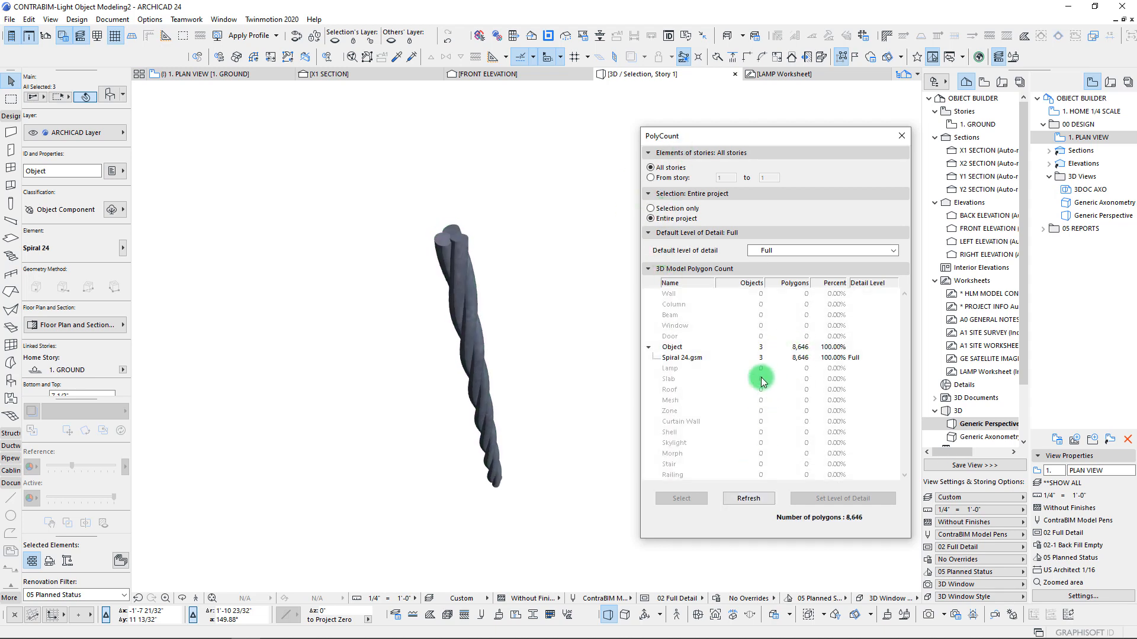
middle_click_drag(445, 382, 436, 389)
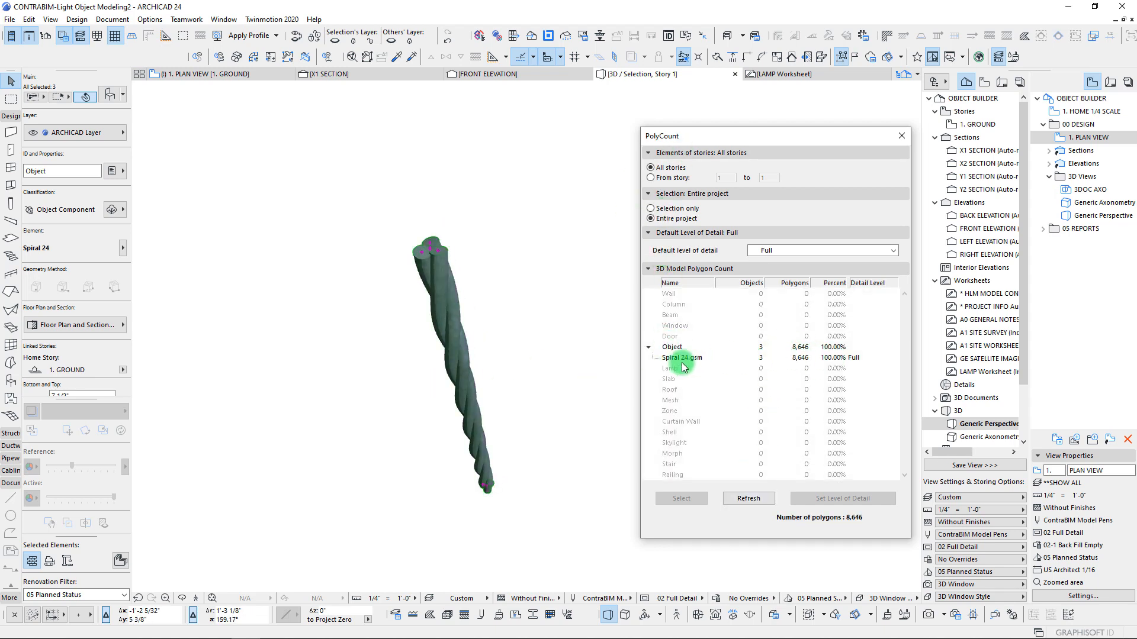
scroll(829, 358, "up", 1)
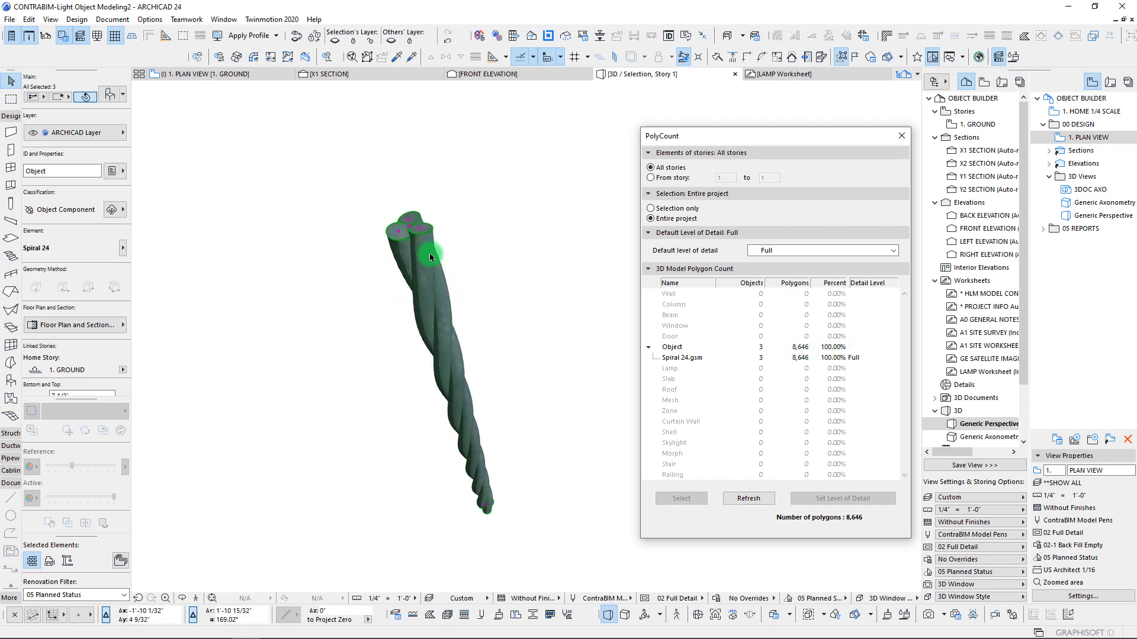
Delete one strand of the twisted bar and recount the polygons, then restore the strand and recount
key("Escape")
left_click(421, 242)
key("Delete")
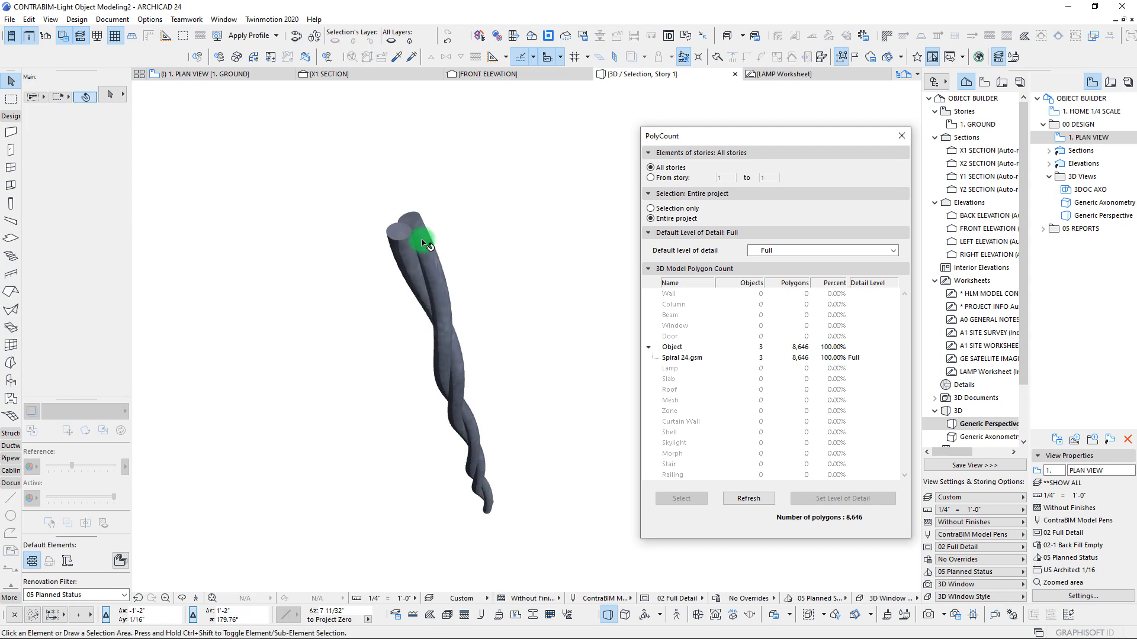
left_click(762, 500)
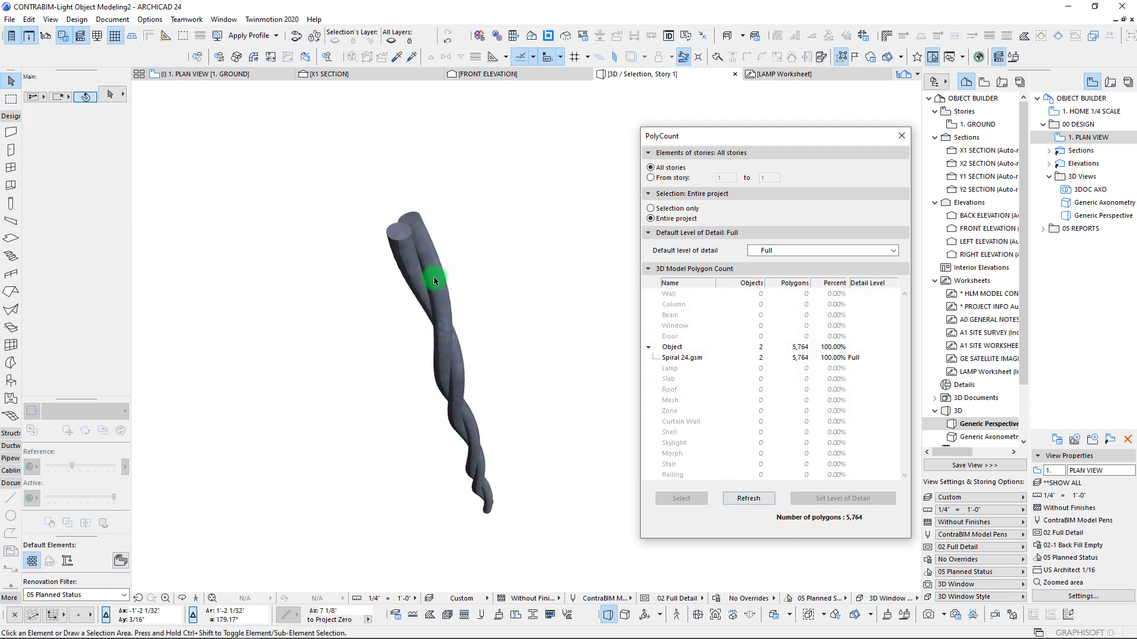
key("ctrl+z")
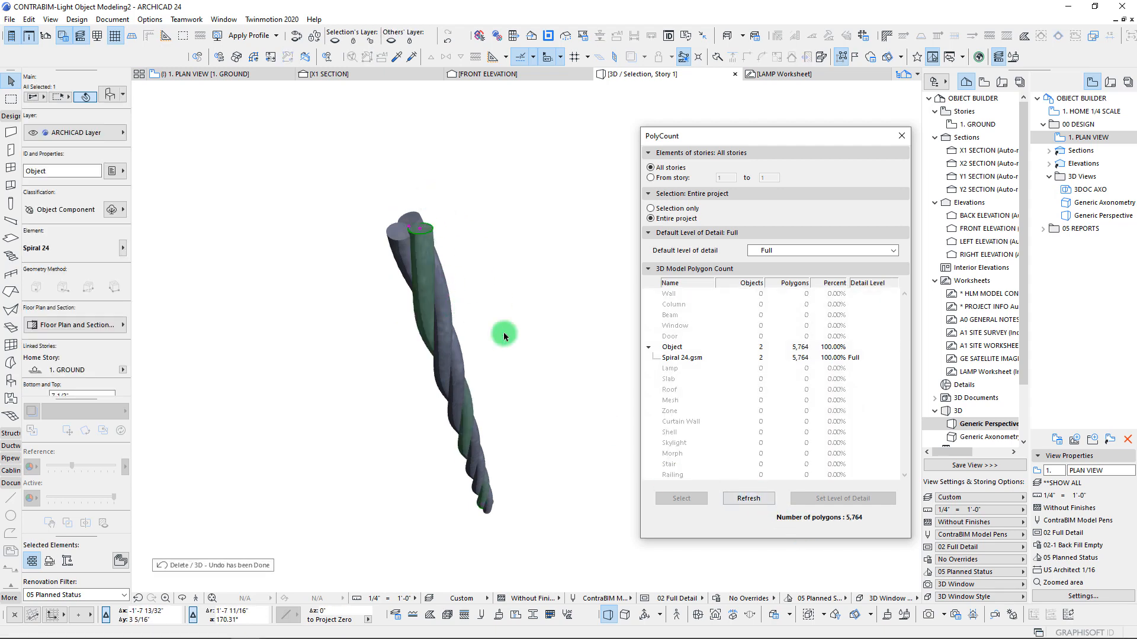
key("Delete")
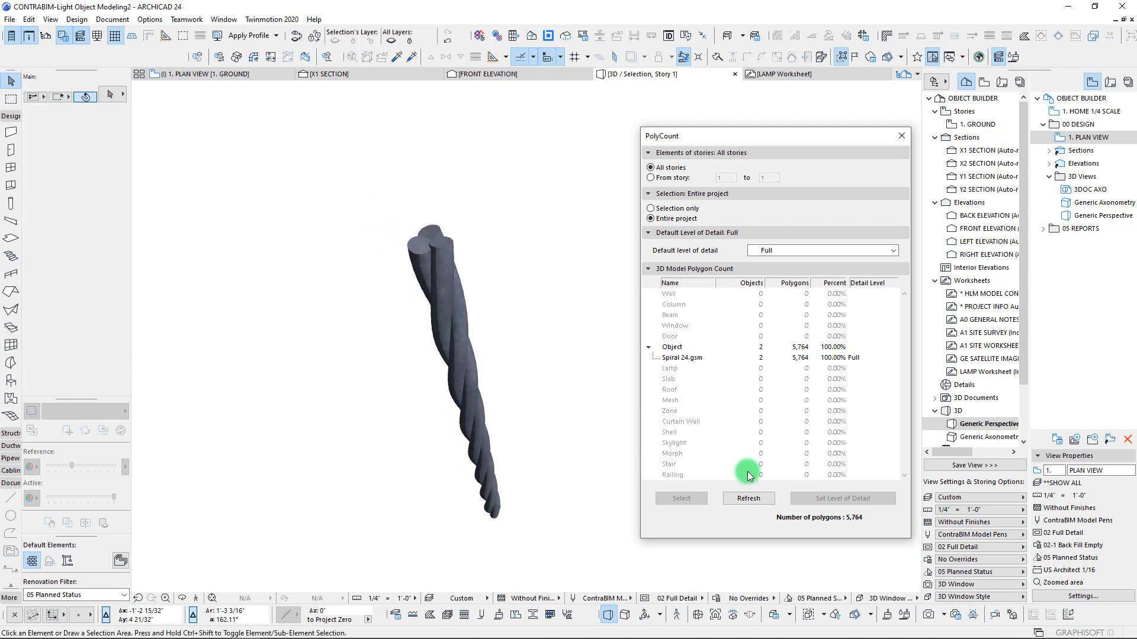
left_click(762, 501)
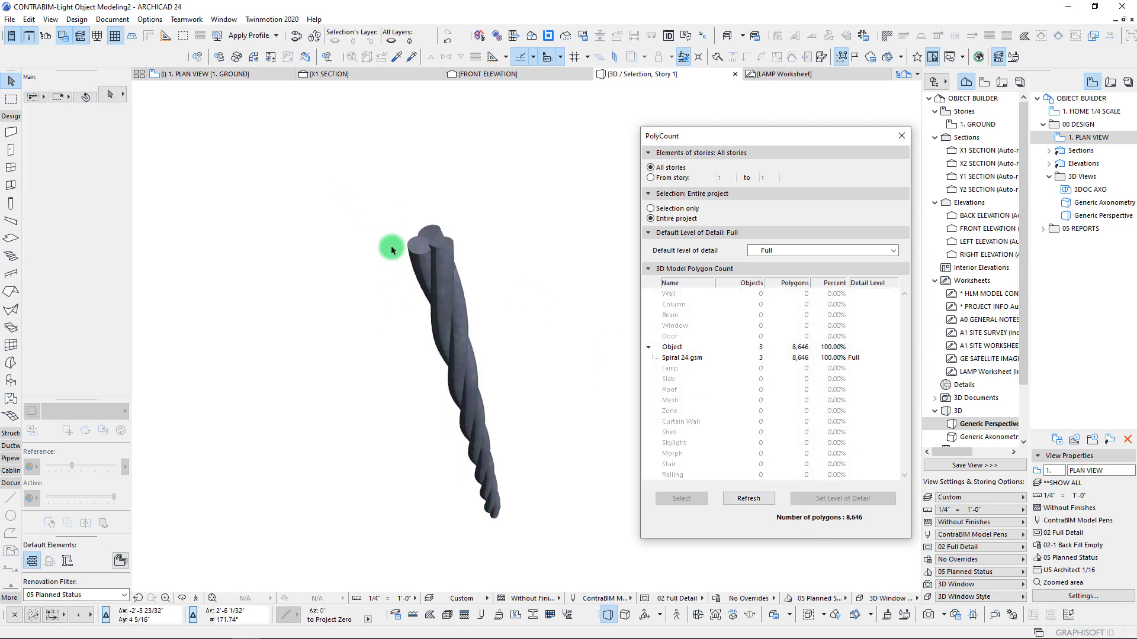
Select all three strands of the twisted bar, set their resolution to 12, and refresh the polygon count
left_click_drag(344, 174, 552, 563)
left_click(550, 561)
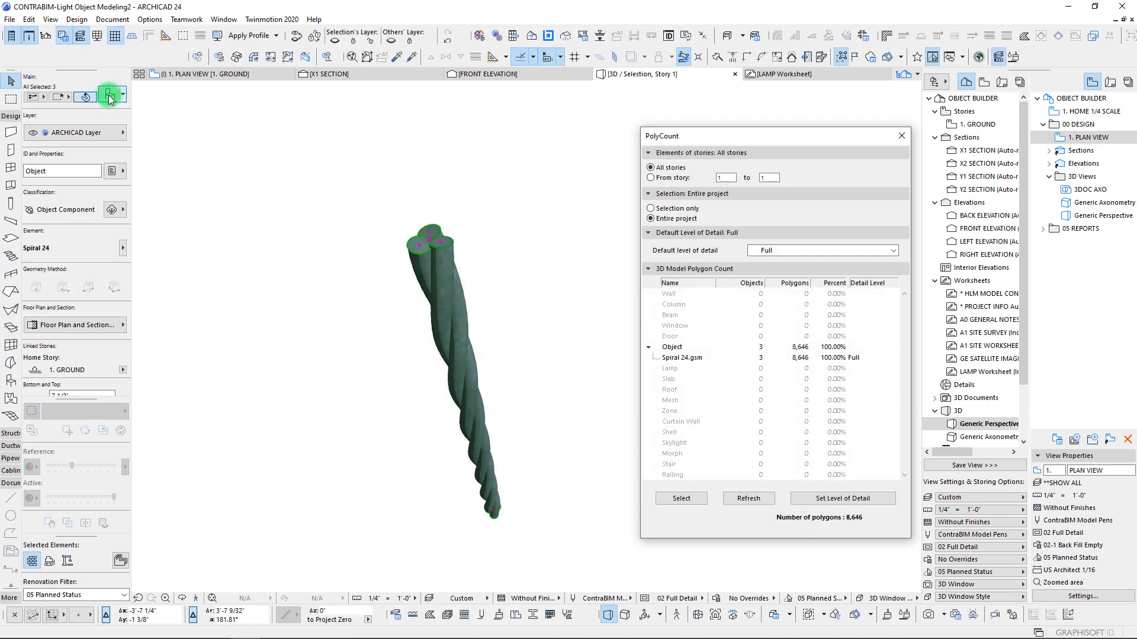
key("ctrl+t")
left_click(521, 388)
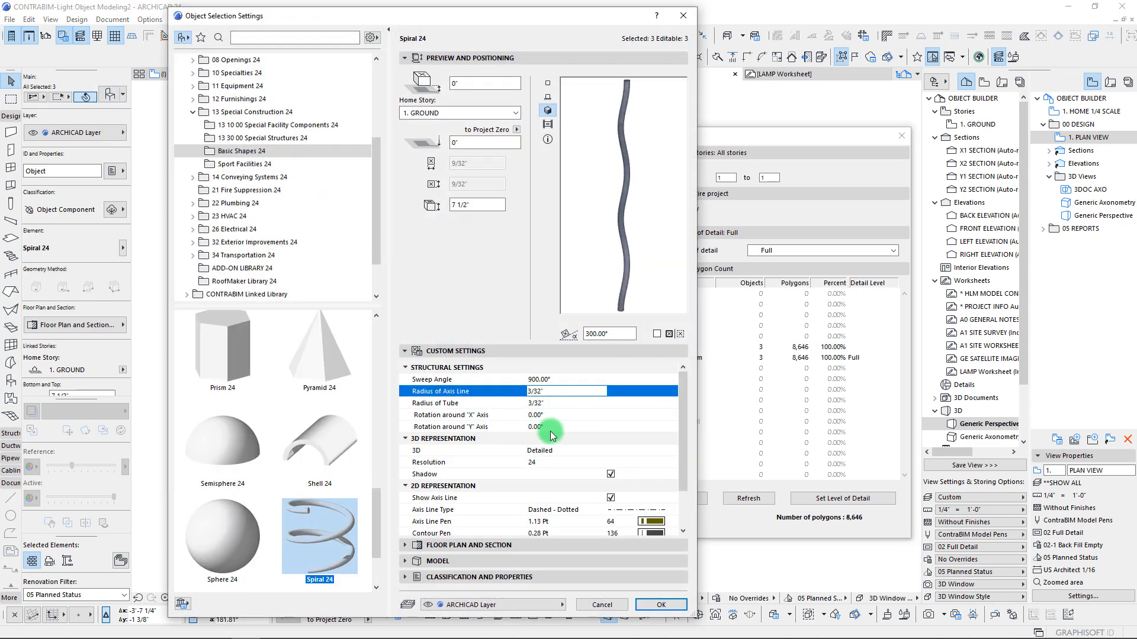
left_click(543, 463)
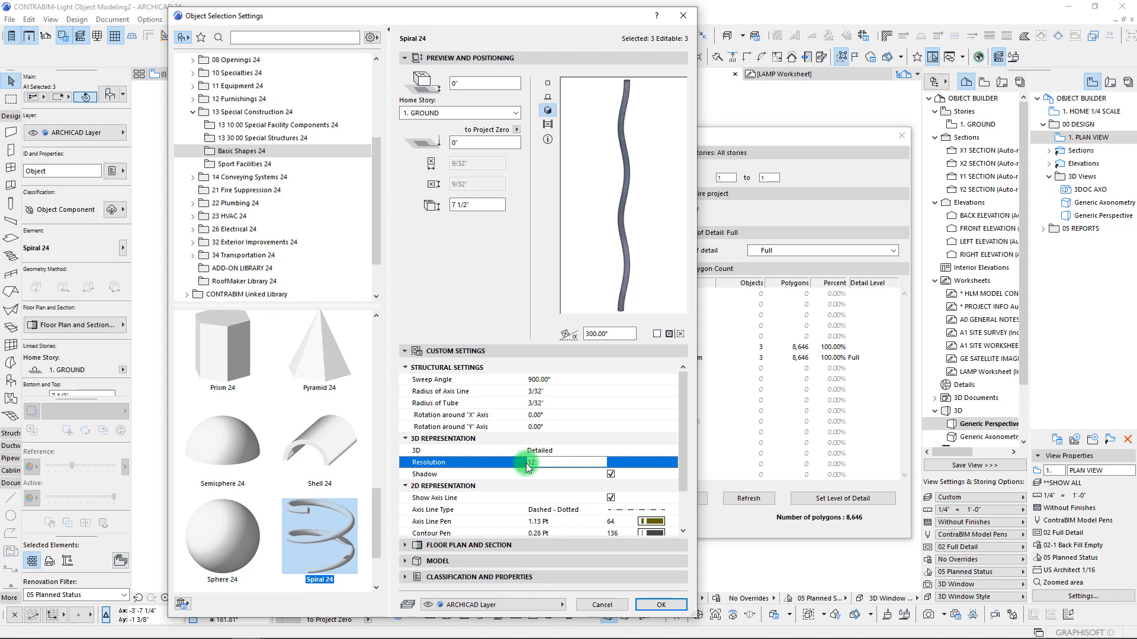
left_click(661, 605)
scroll(481, 442, "down", 5)
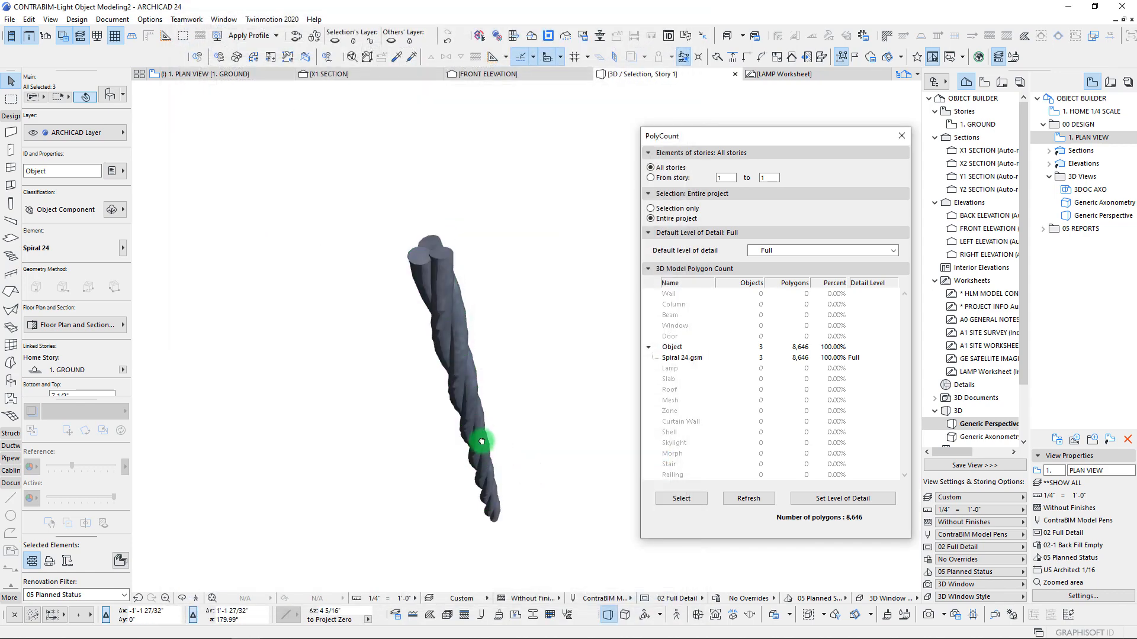
left_click(753, 500)
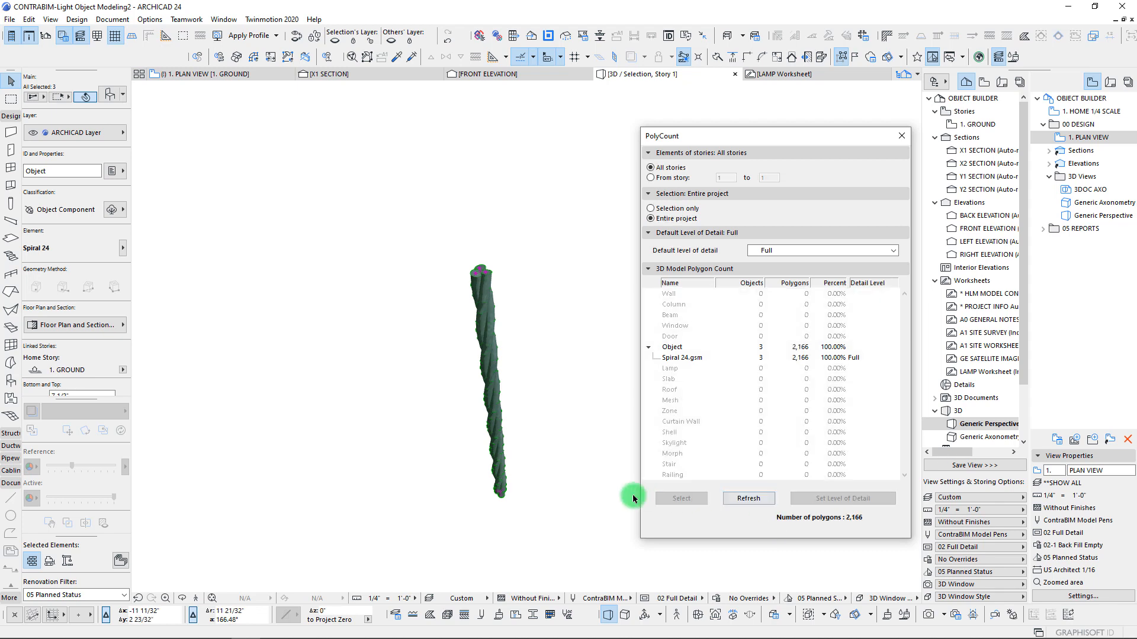
Inspect the strands' facets up close, set a resolution between 12 and 24 for all three, and refresh the polygon count
scroll(431, 379, "up", 8)
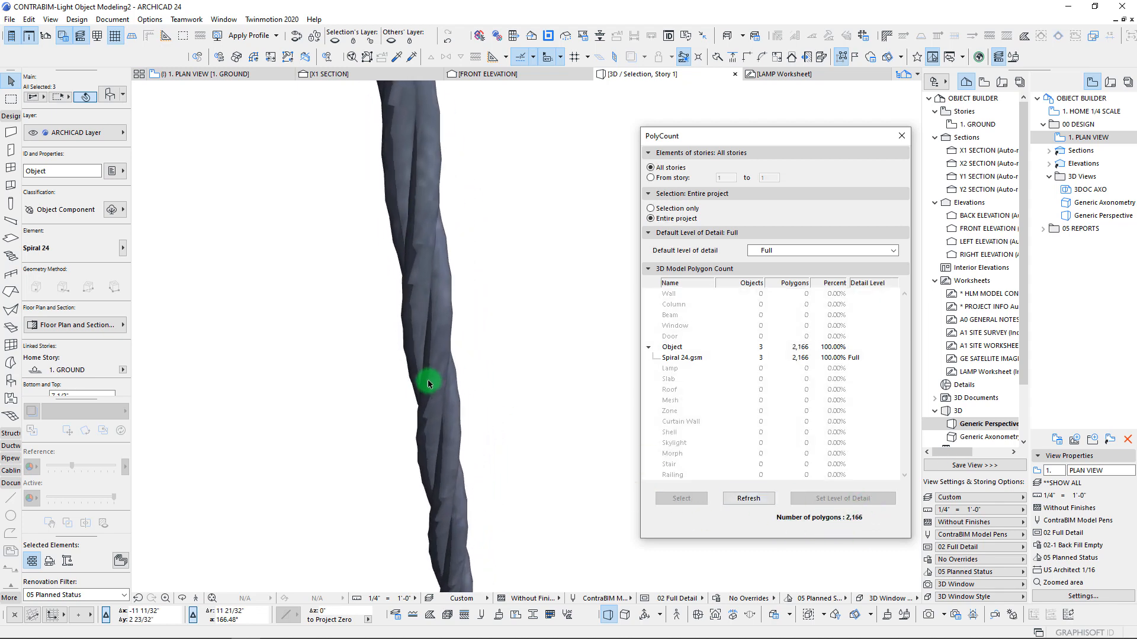
scroll(487, 425, "up", 5)
scroll(291, 301, "down", 3)
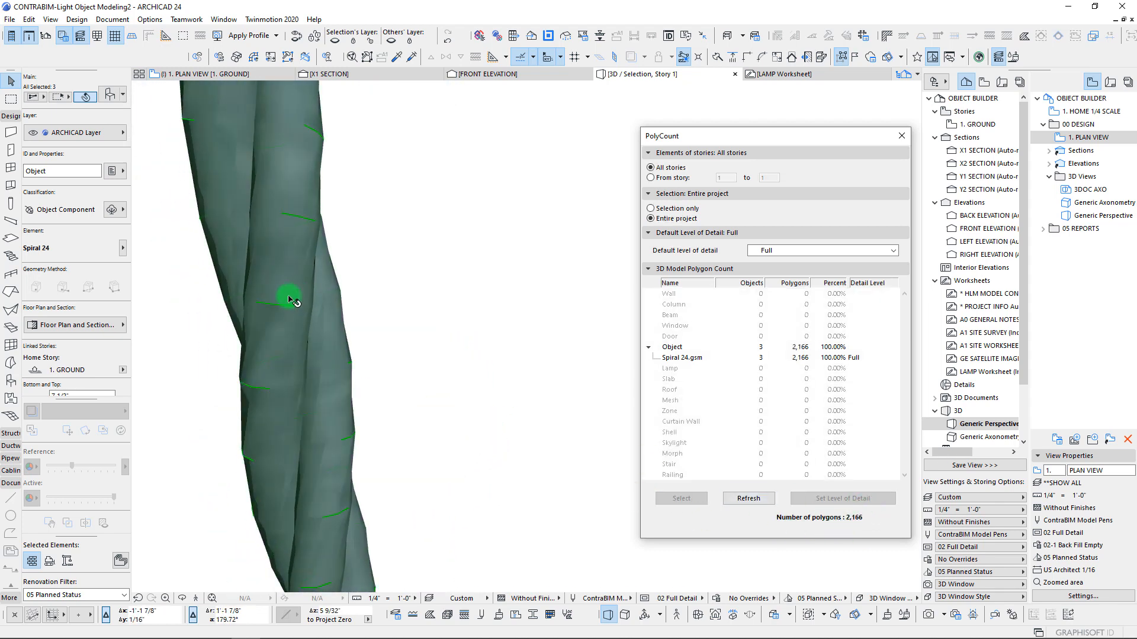
scroll(334, 329, "down", 5)
middle_click_drag(429, 363, 462, 400, "shift")
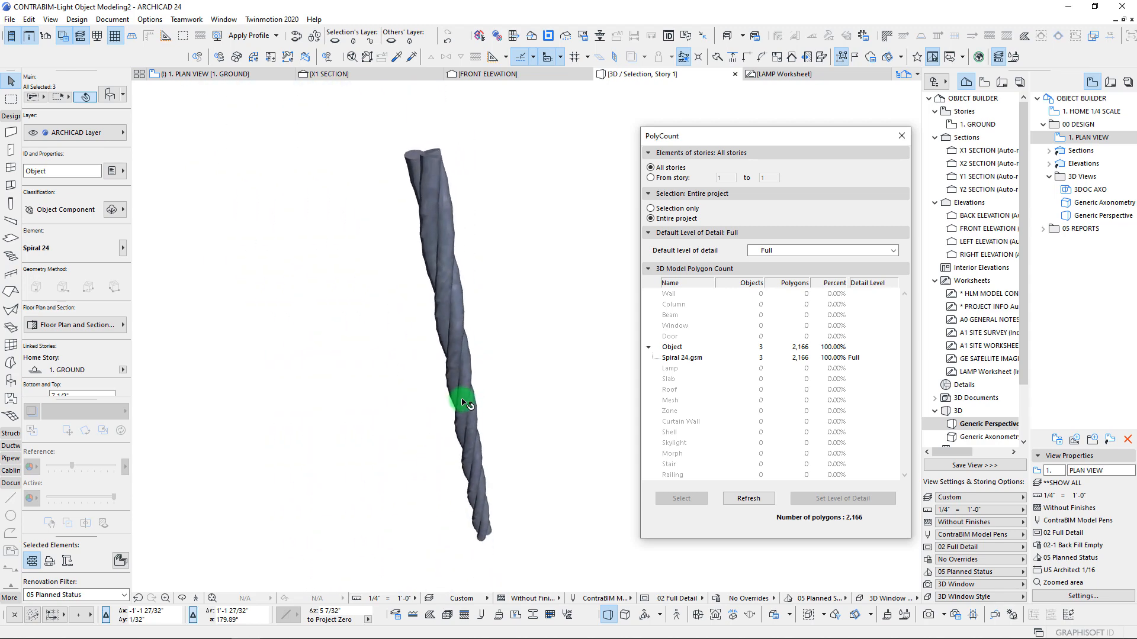
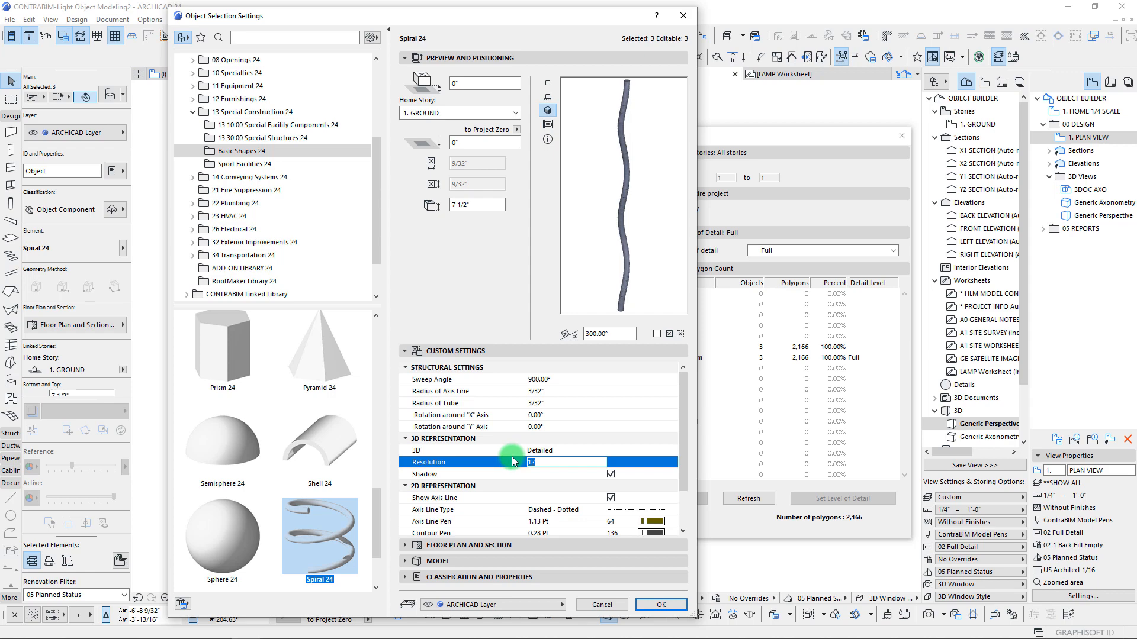
left_click(661, 605)
middle_click_drag(434, 327, 485, 309, "shift")
scroll(451, 347, "up", 5)
scroll(484, 310, "down", 2)
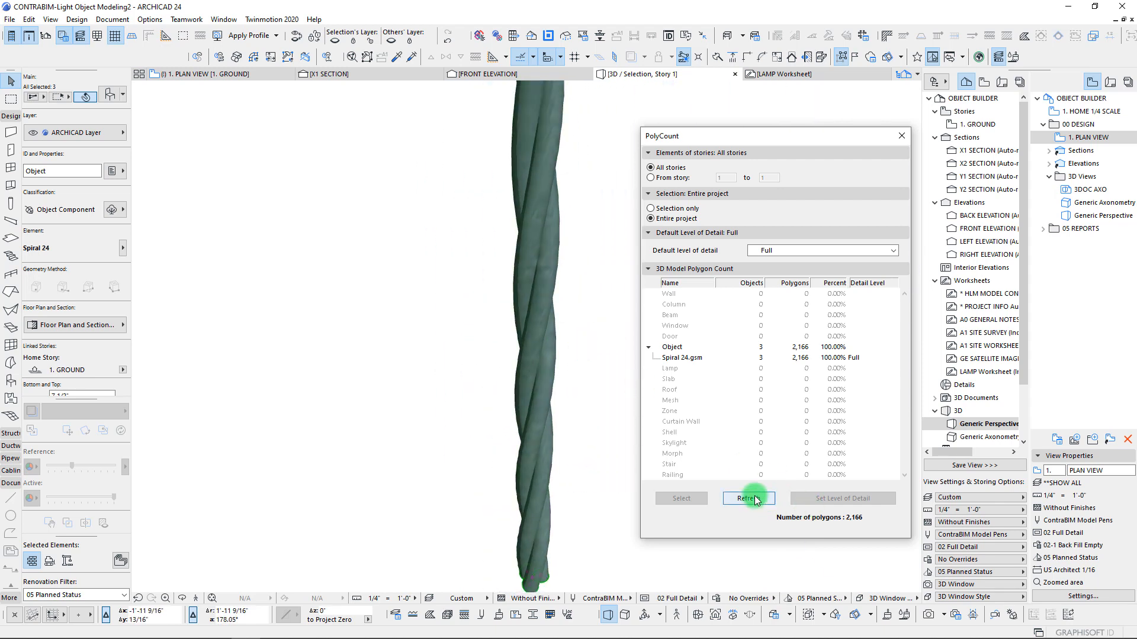
left_click(755, 501)
Review the twisted bar's ends in 3D, switch to the ground floor plan, and select the three strands with the PolyCount window moved aside
scroll(524, 333, "down", 5)
scroll(497, 195, "up", 1)
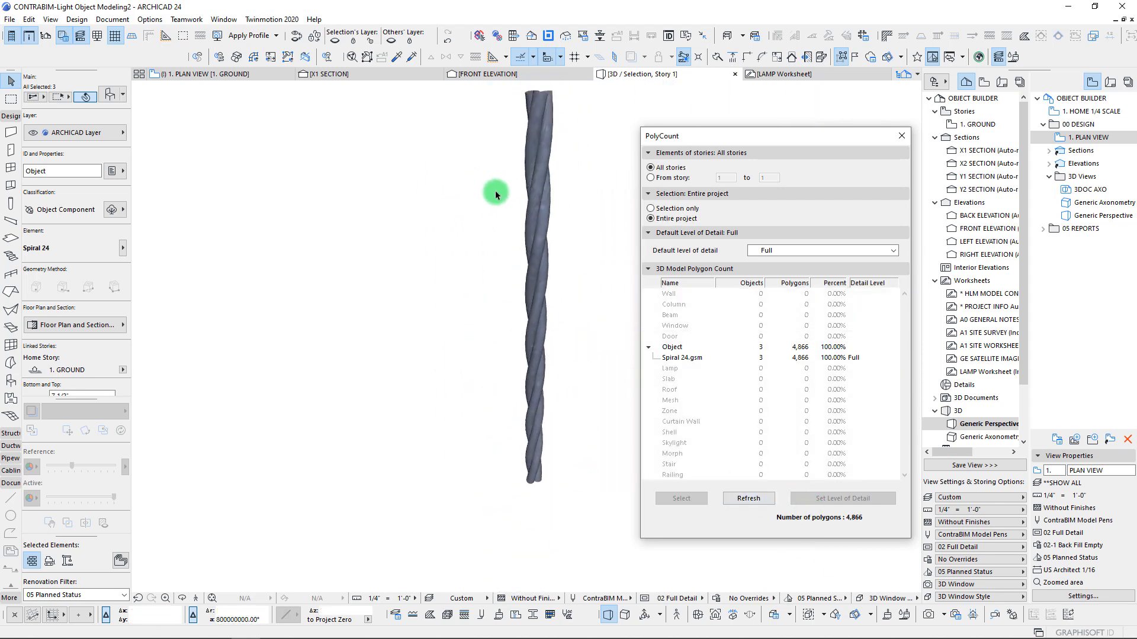
middle_click_drag(496, 194, 399, 318, "shift")
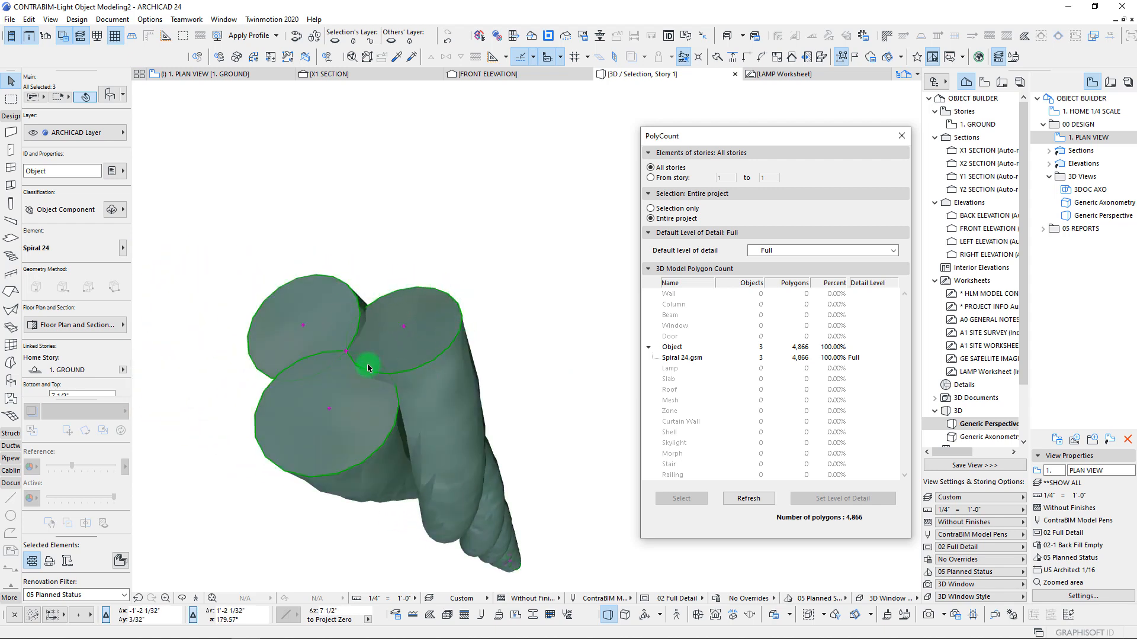
middle_click_drag(349, 399, 549, 395, "shift")
left_click(570, 414)
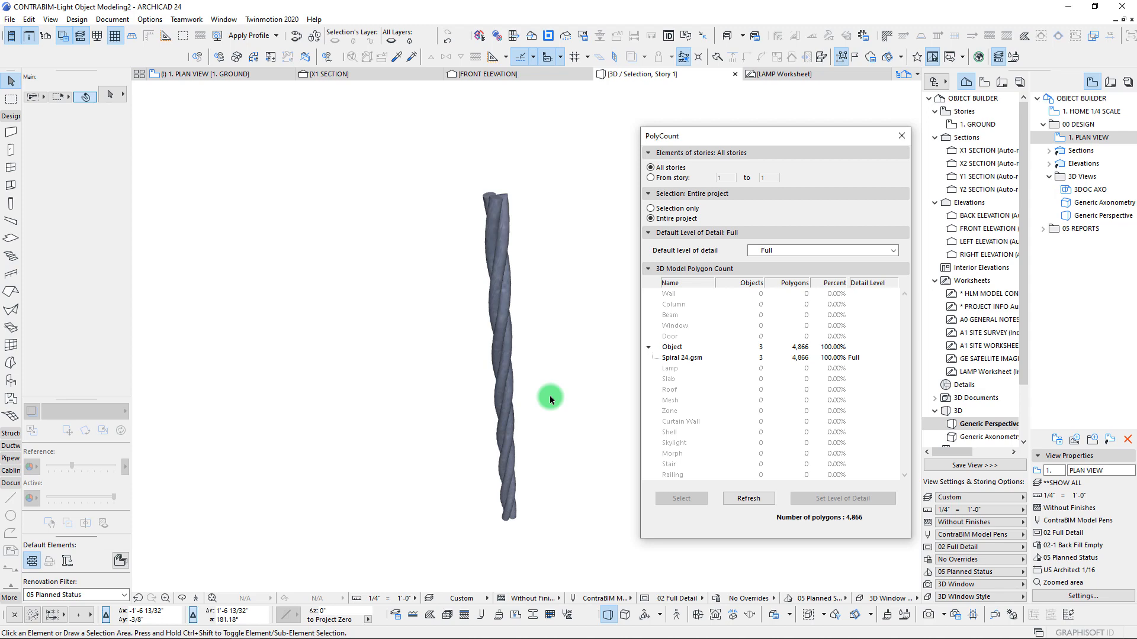
key("F2")
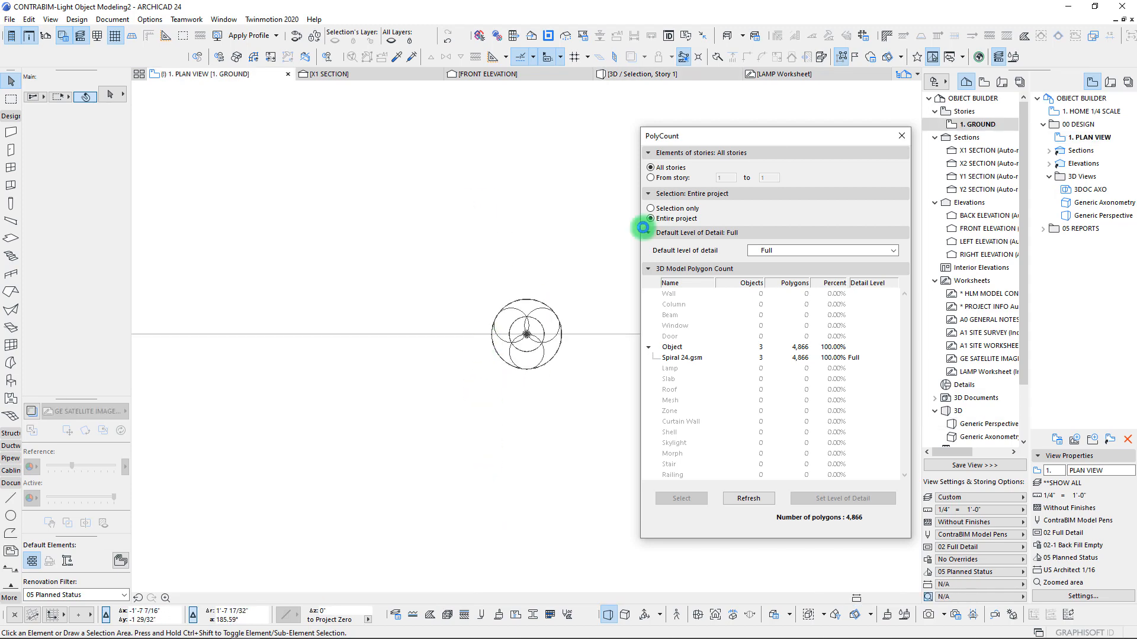
left_click_drag(773, 134, 247, 149)
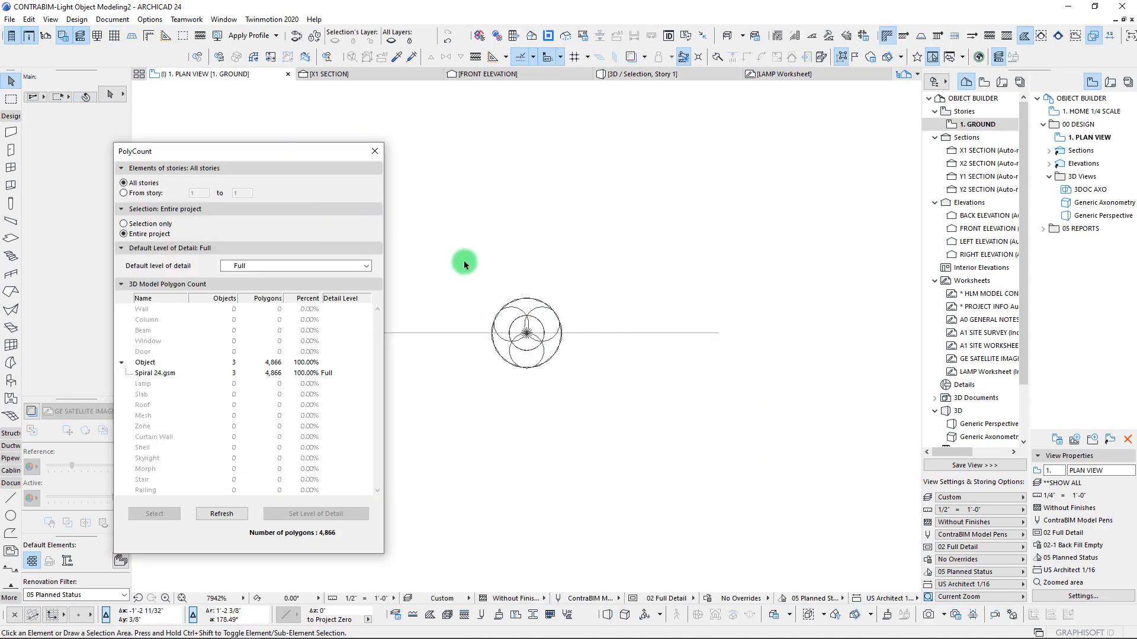
left_click_drag(464, 264, 583, 398)
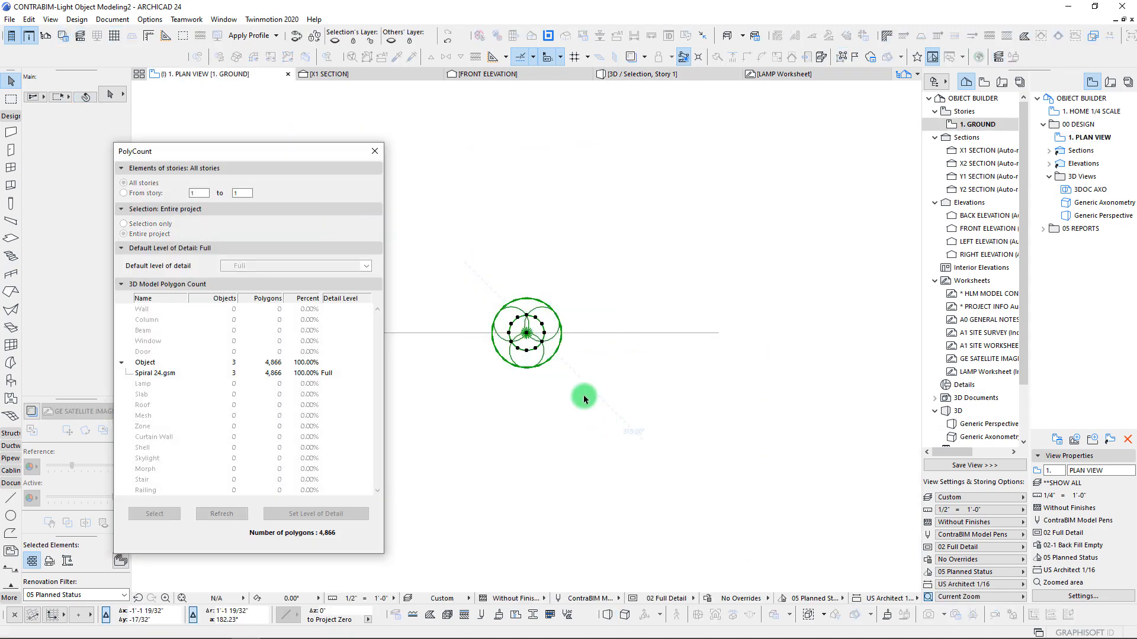
right_click(518, 248)
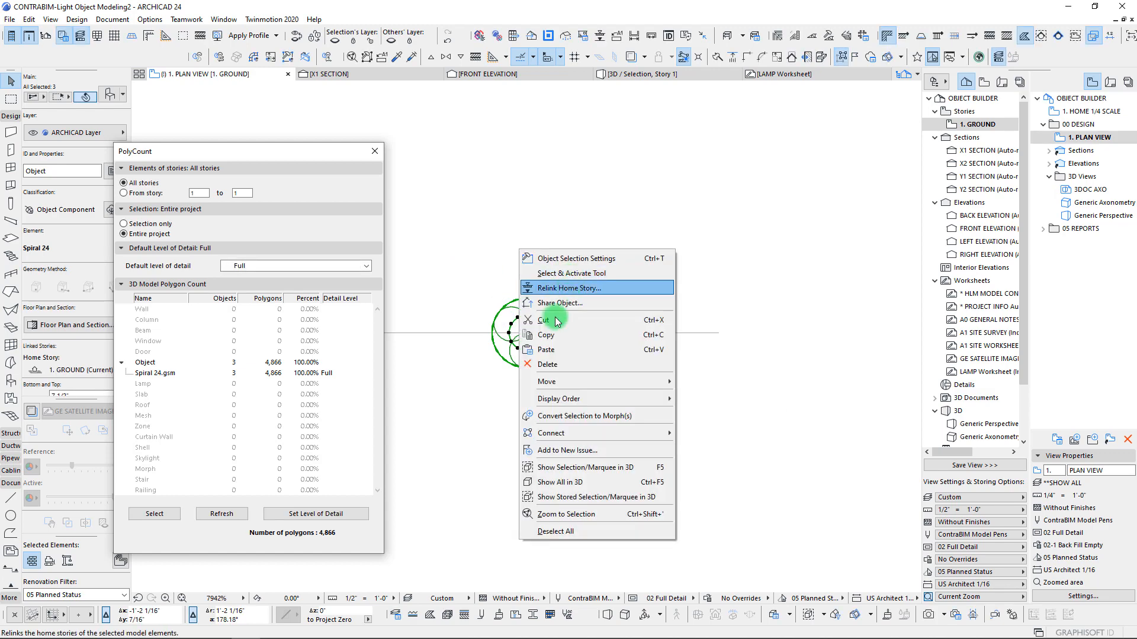
left_click(592, 415)
left_click(312, 291)
Copy the twisted bar along the horizontal line to the right of the original, convert the copy to morphs, and close PolyCount
left_click(514, 324)
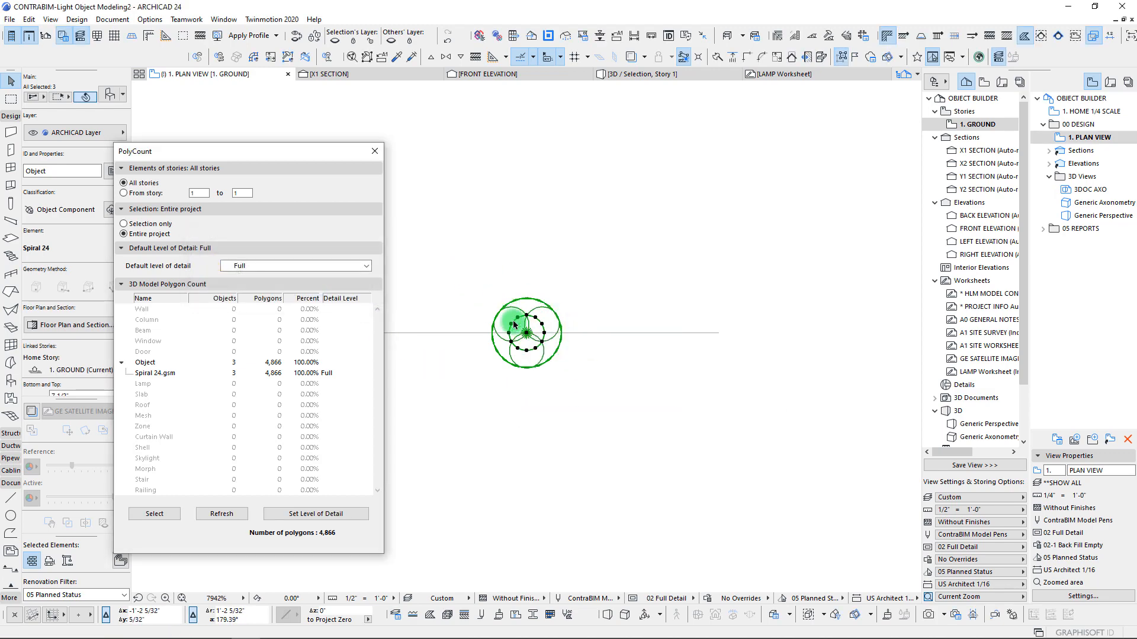
left_click_drag(526, 333, 720, 333, "ctrl")
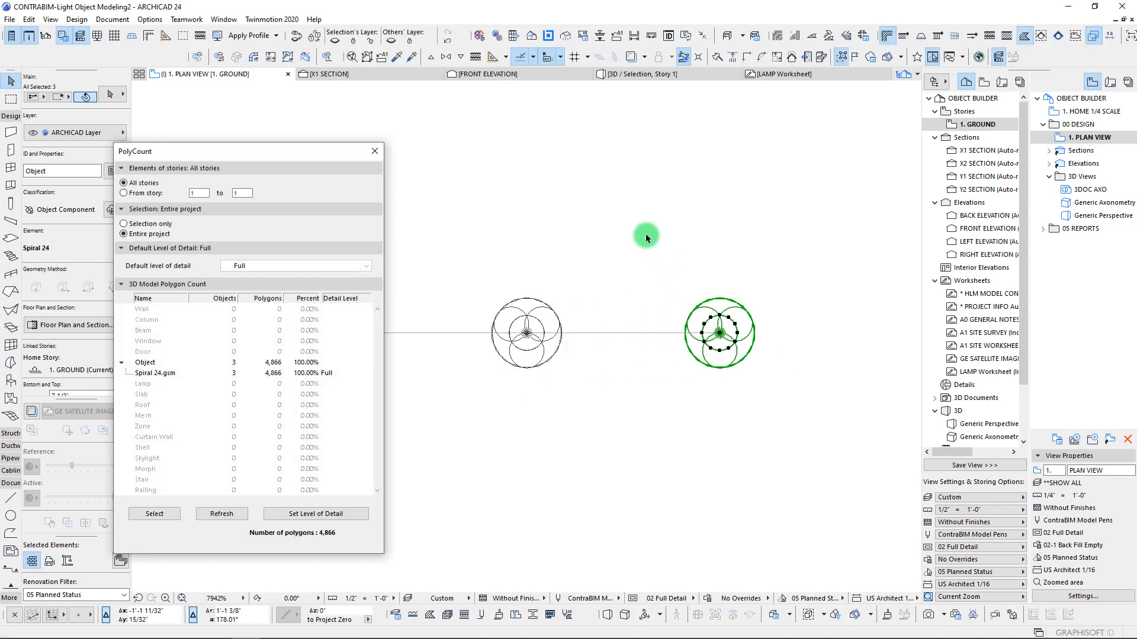
right_click(637, 213)
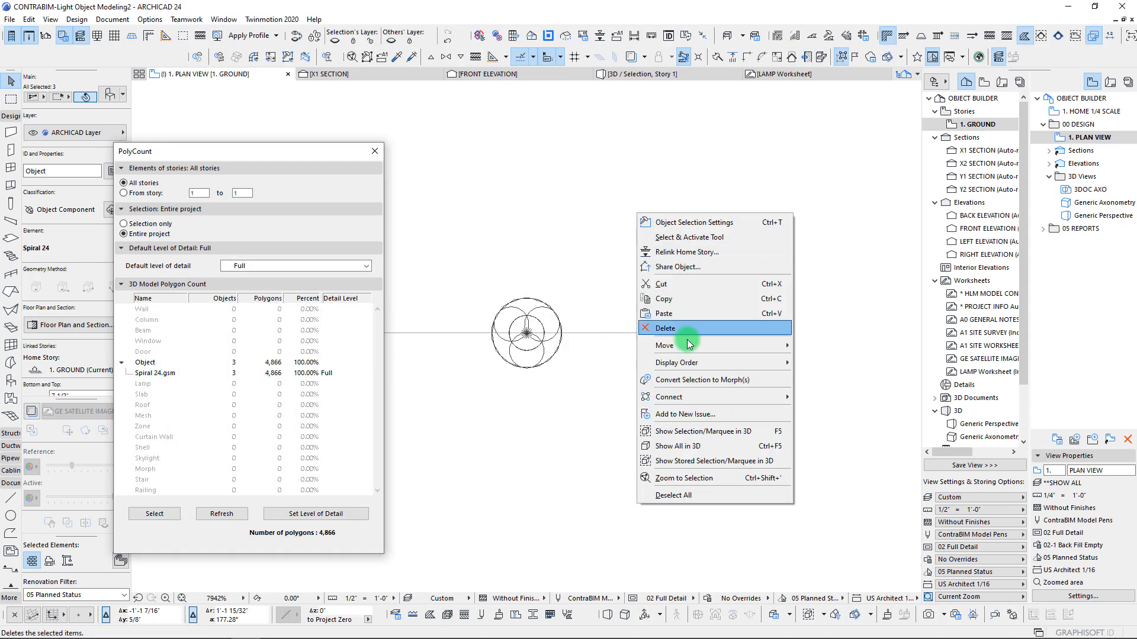
left_click(691, 382)
left_click(359, 293)
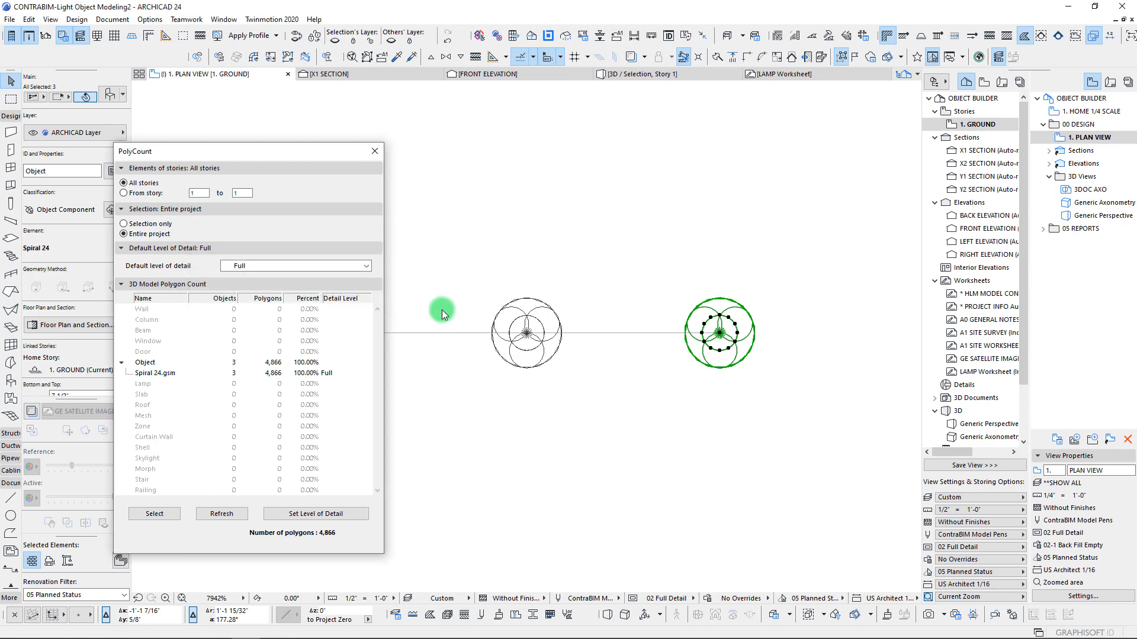
left_click(375, 151)
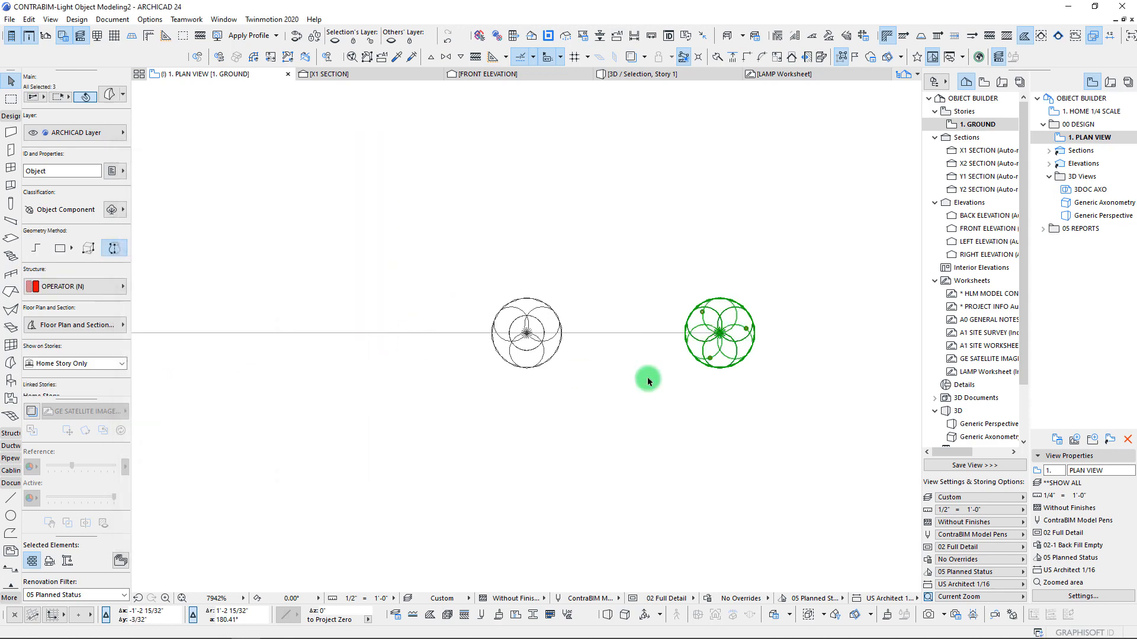
Select the three morphs of the copied bar in plan and merge them into one with a Boolean union
scroll(651, 373, "up", 3)
left_click(435, 338)
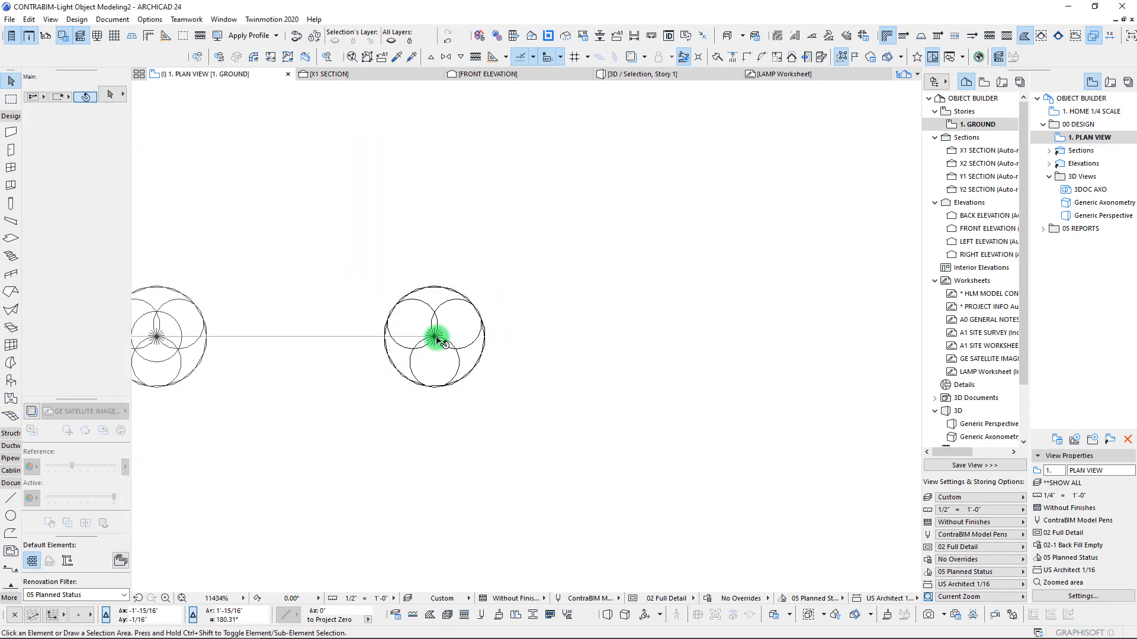
left_click_drag(323, 228, 506, 407)
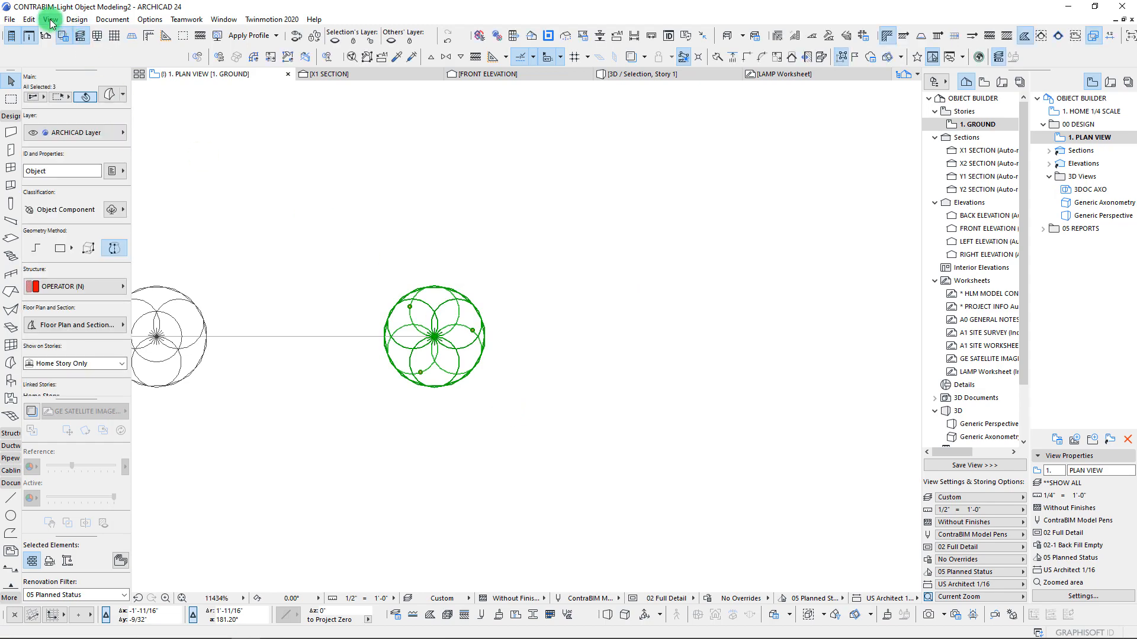
left_click(77, 20)
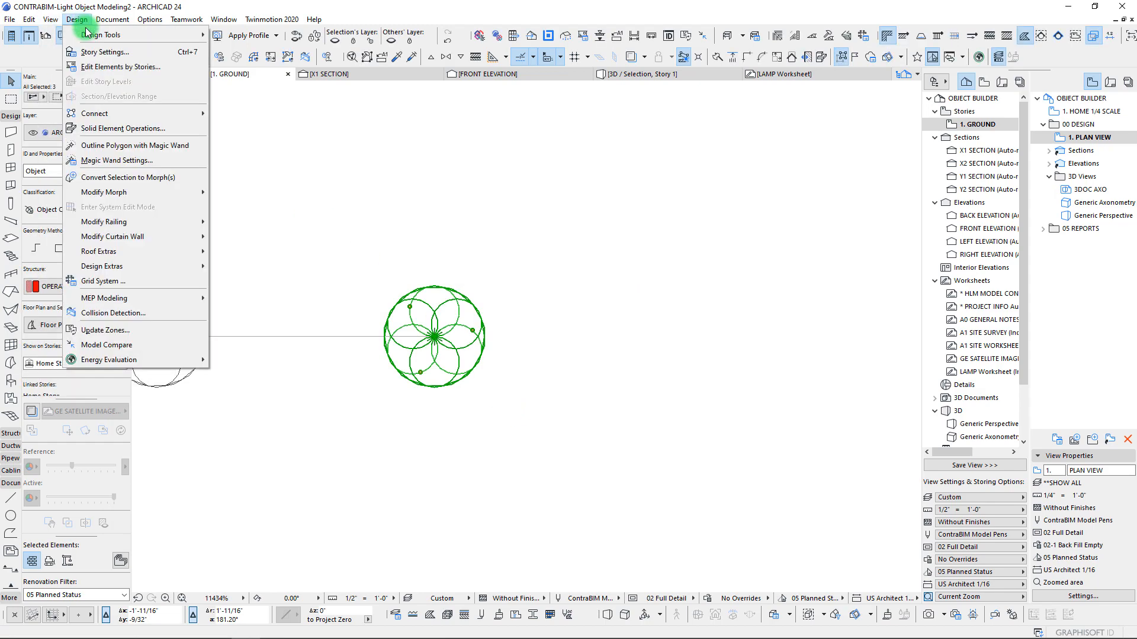
left_click(343, 206)
right_click(370, 208)
mouse_move(398, 390)
left_click(550, 389)
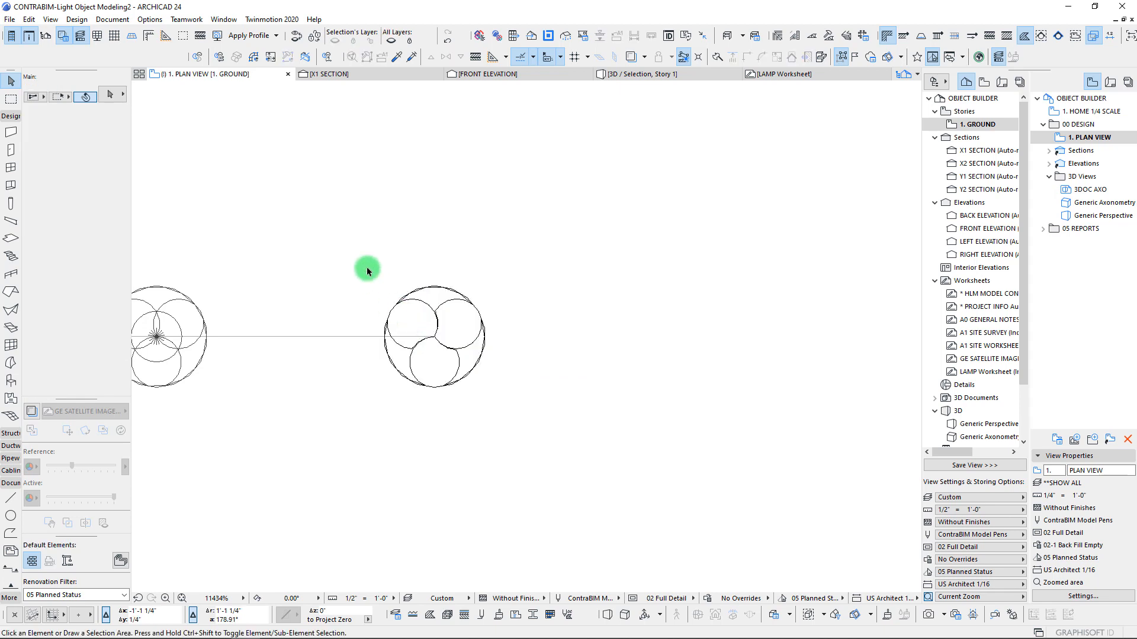
Select the merged morph copy in plan to check that it is a single element, and clear the selection
left_click_drag(367, 267, 483, 421)
left_click_drag(342, 240, 526, 443)
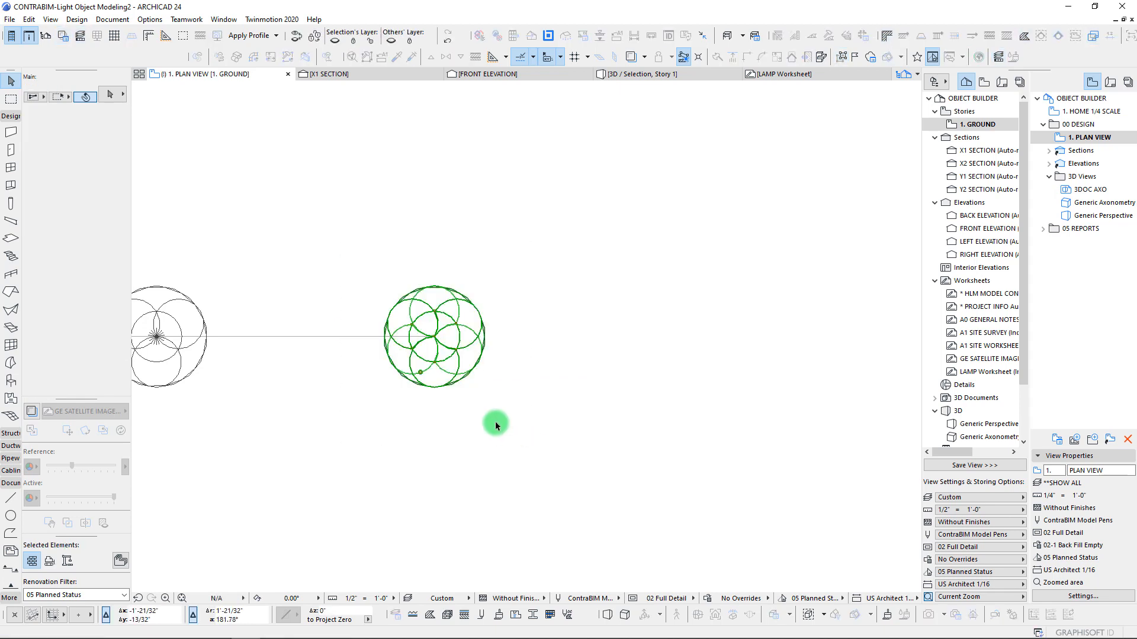
key("Escape")
scroll(417, 353, "down", 3)
scroll(409, 356, "down", 3)
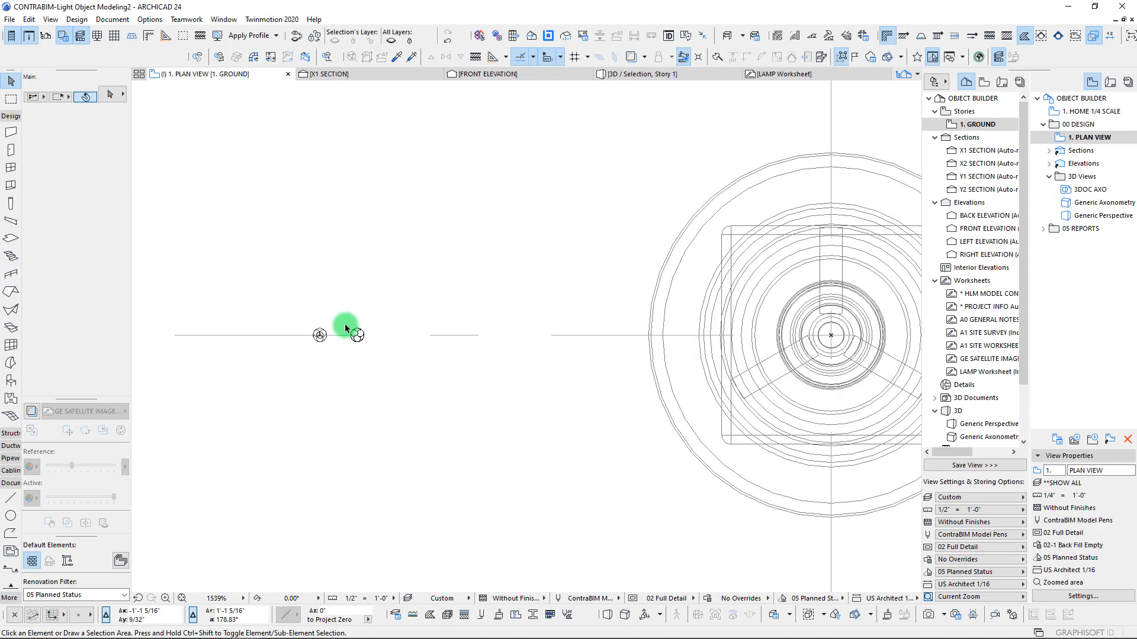
left_click_drag(341, 308, 389, 378)
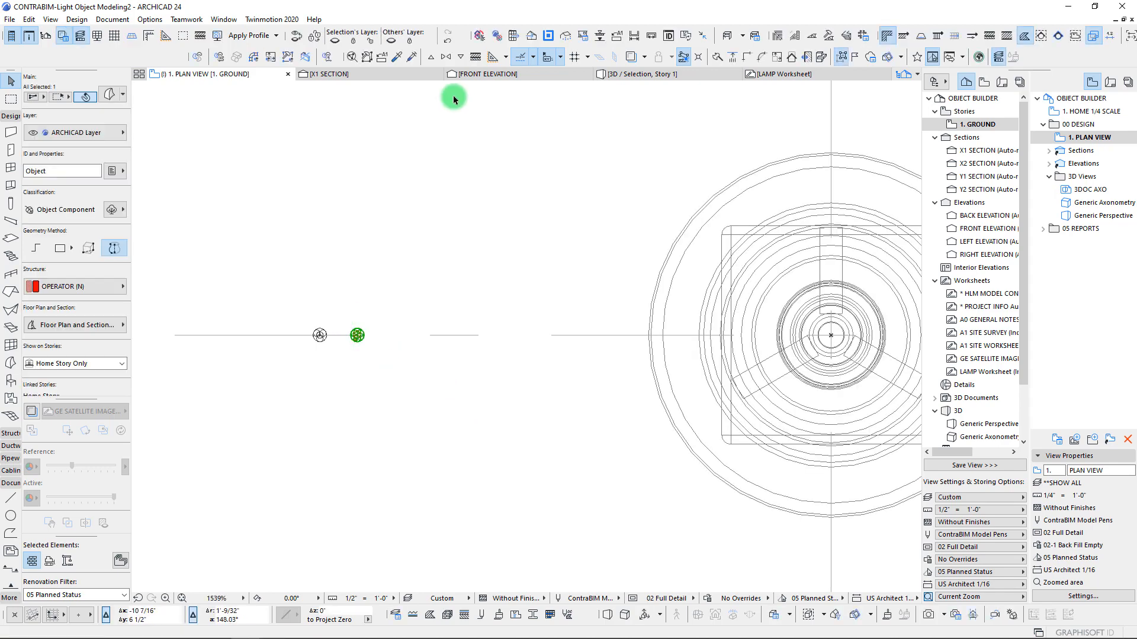
key("Escape")
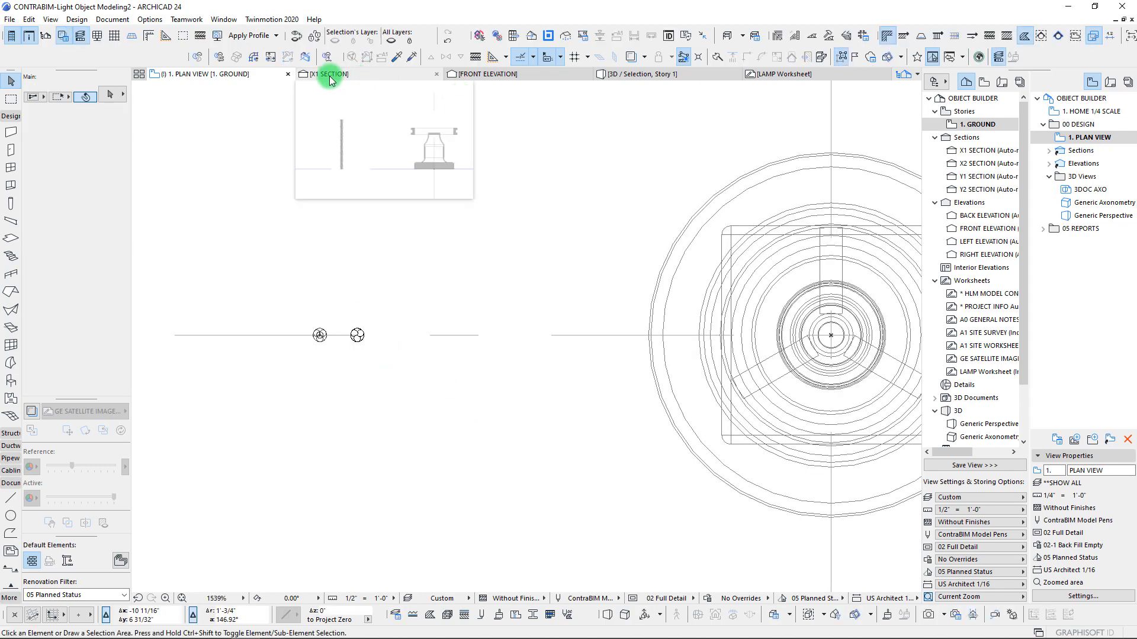
In the X1 section, move the merged twisted bar from its bottom centre onto the top edge of the lower ring
left_click(330, 76)
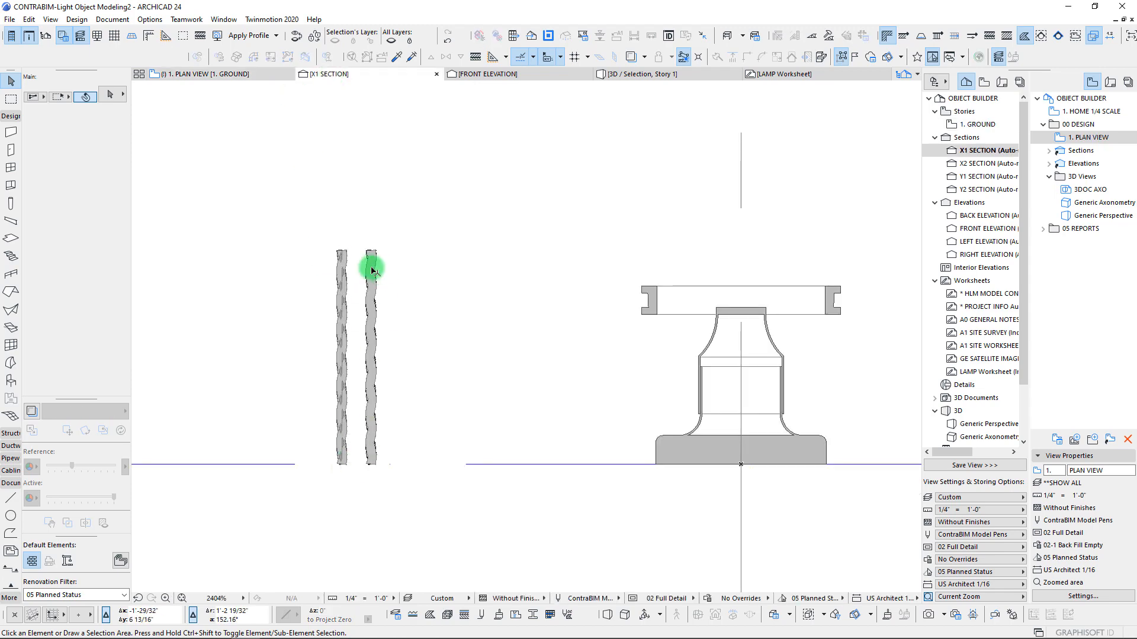
left_click(372, 463)
scroll(372, 462, "up", 10)
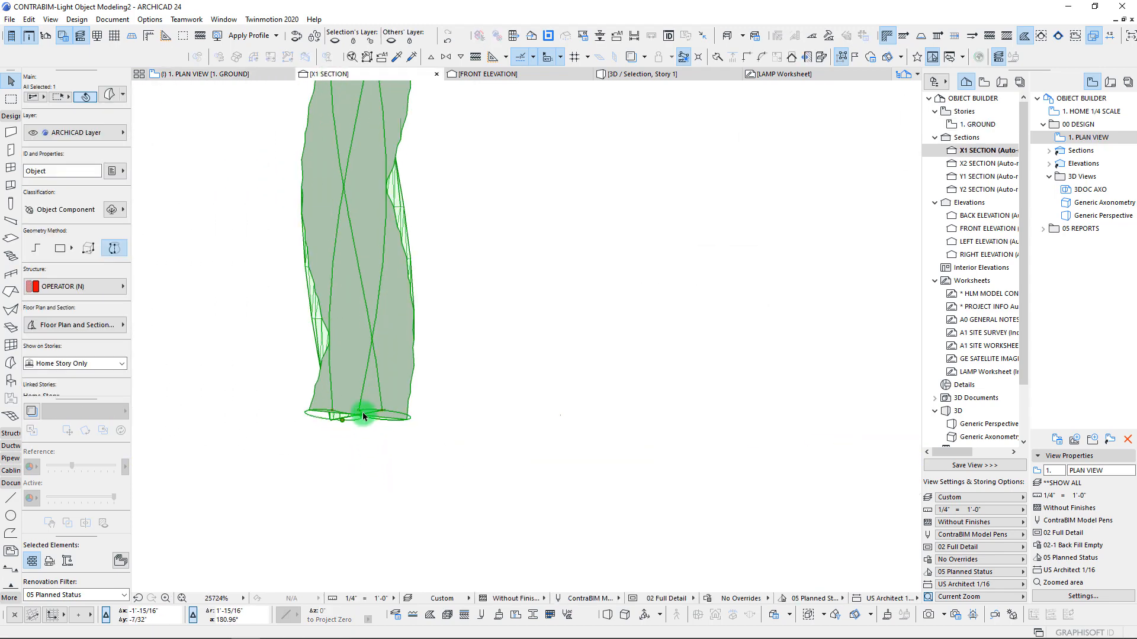
left_click(358, 413)
scroll(330, 436, "down", 10)
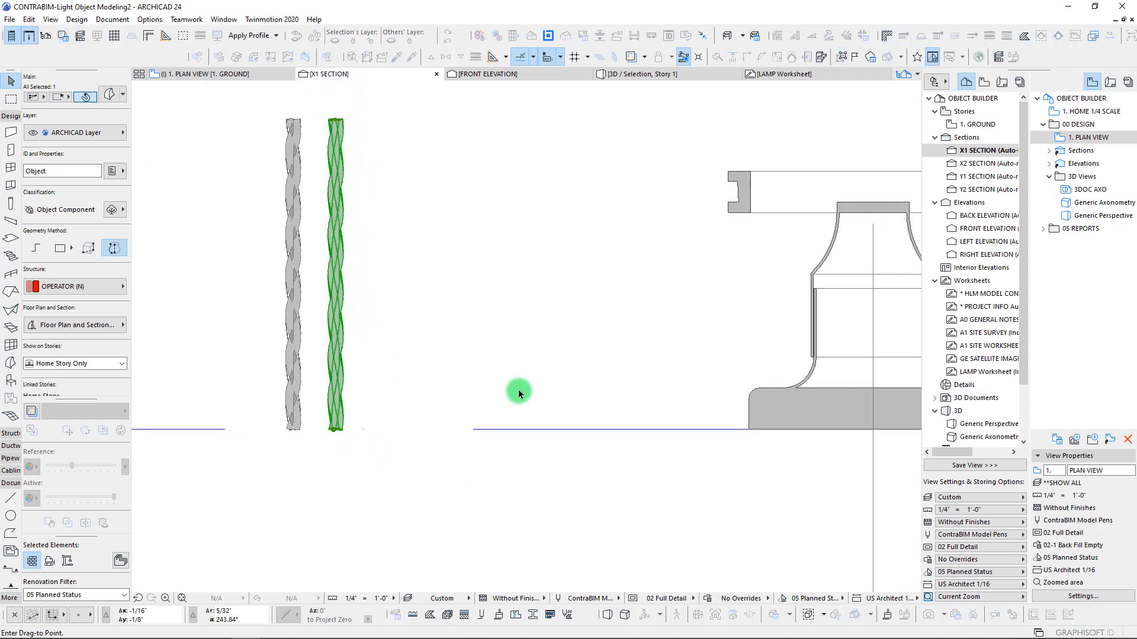
scroll(464, 413, "up", 6)
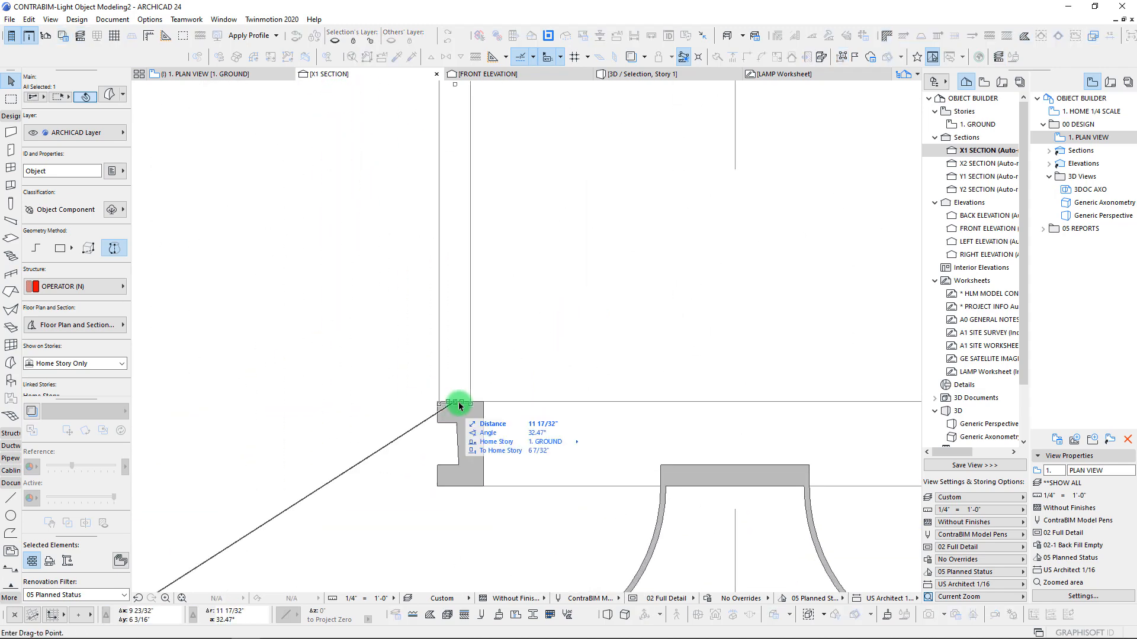
left_click(463, 404)
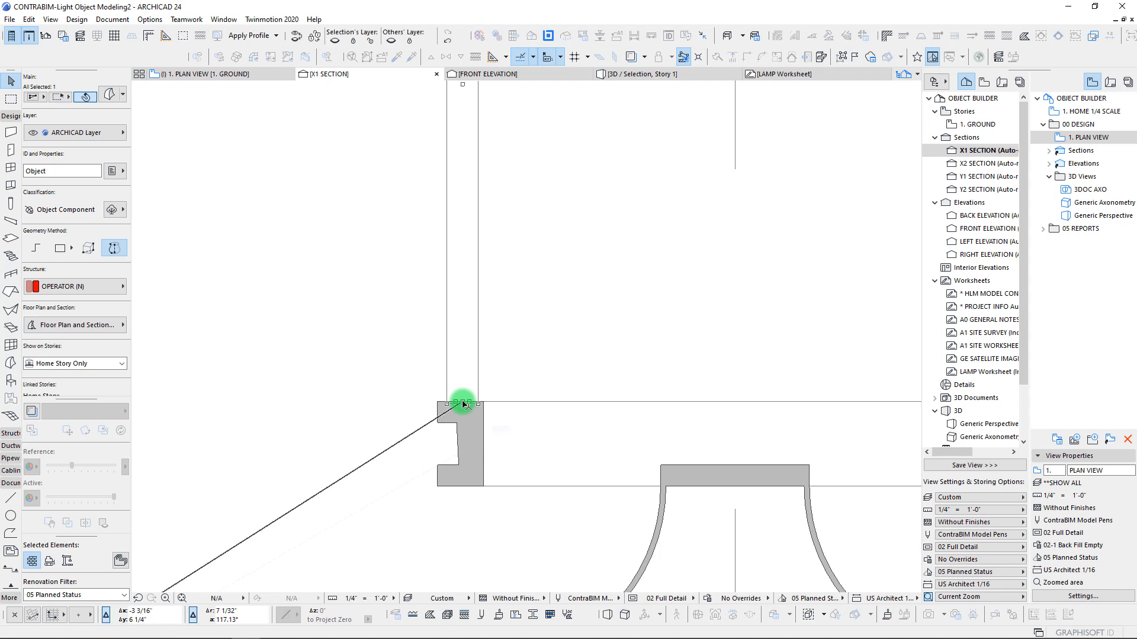
scroll(469, 423, "down", 5)
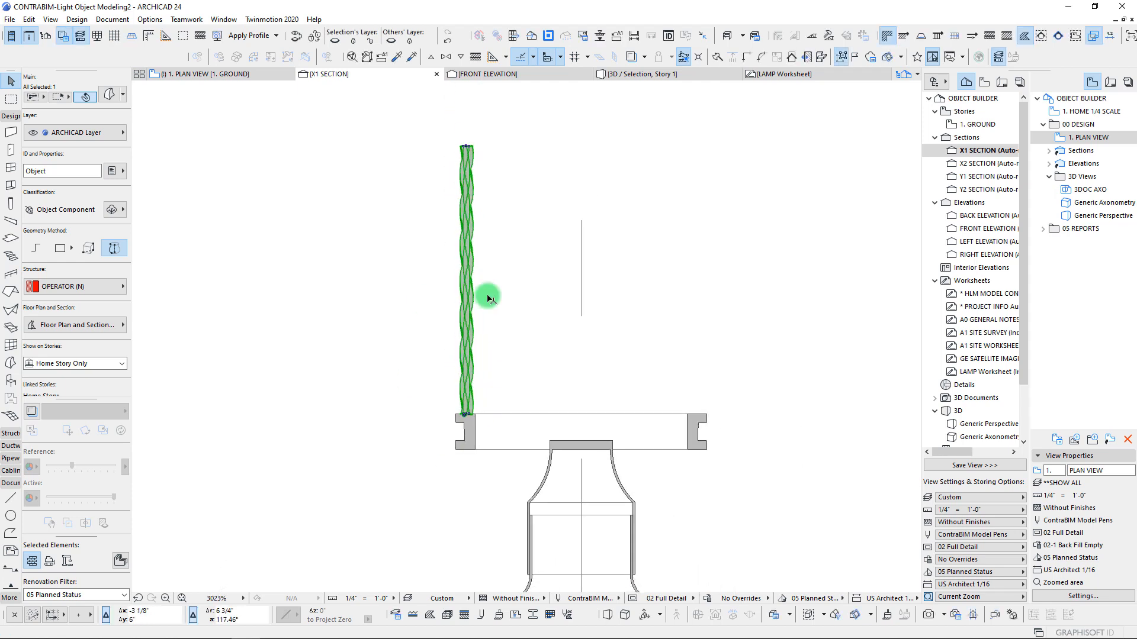
Examine the gap between the top of the twisted bar and the dome's lower rim in the section
middle_click_drag(485, 237, 451, 336)
scroll(434, 224, "up", 5)
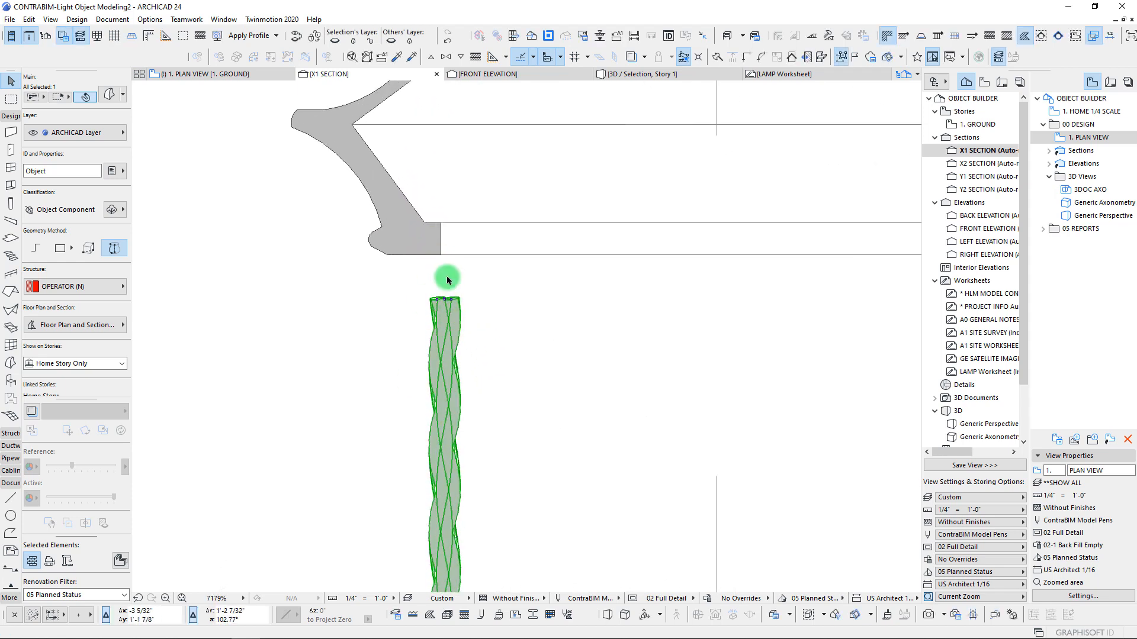
scroll(435, 318, "down", 6)
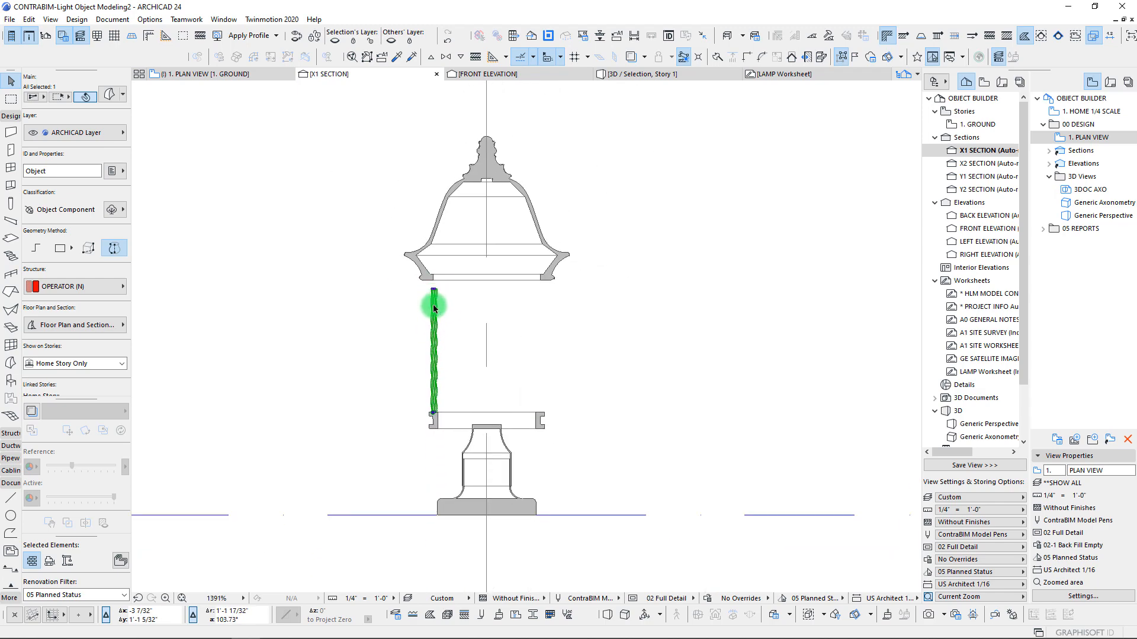
scroll(433, 305, "up", 4)
scroll(429, 288, "down", 2)
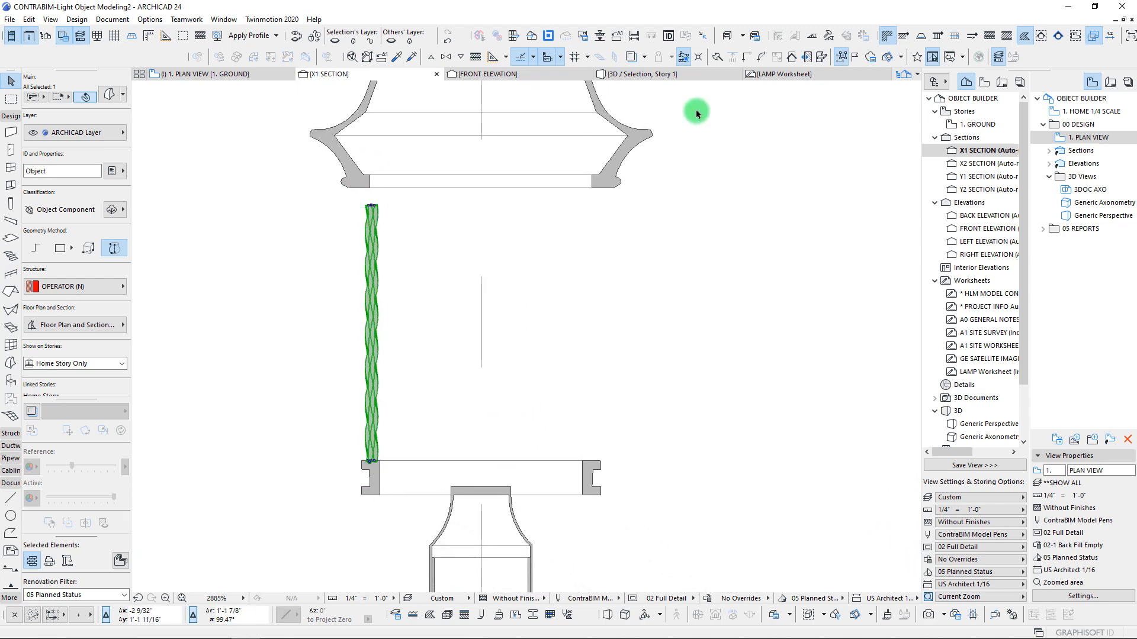
In the LAMP Worksheet, inspect the capital on top of the cage bar in the photo and measure up the cage's height
left_click(790, 75)
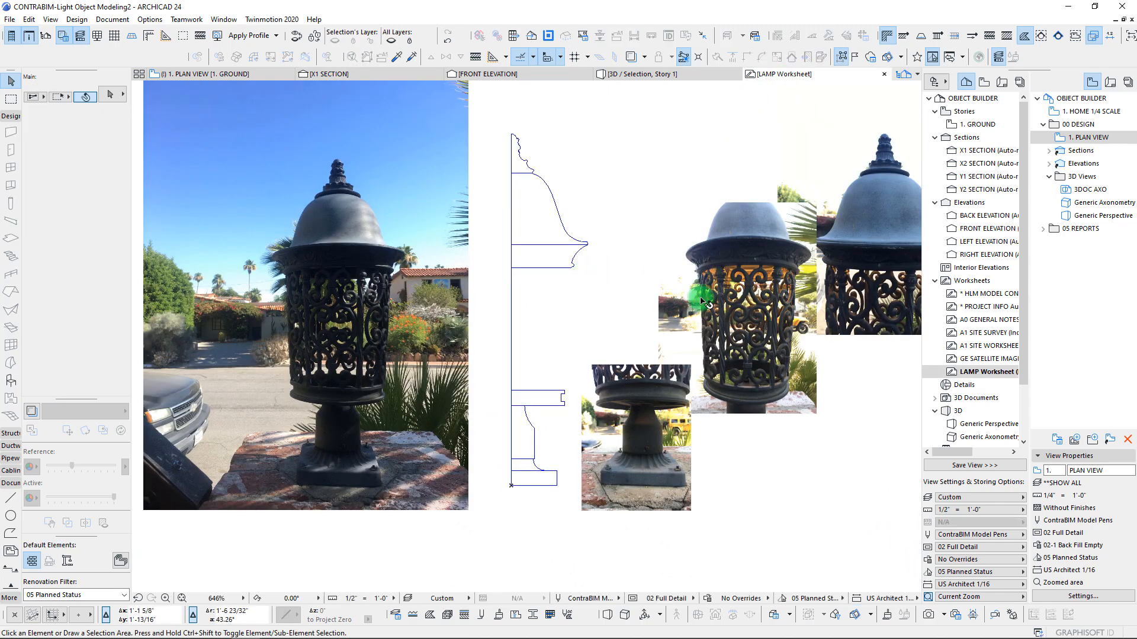
scroll(744, 280, "up", 14)
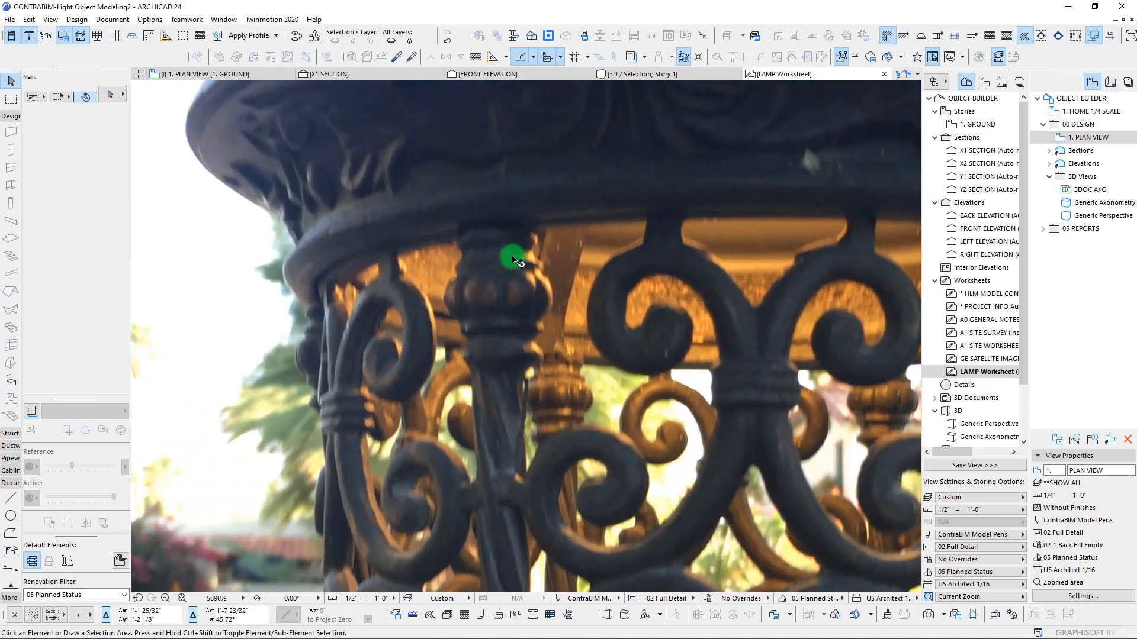
scroll(459, 267, "down", 10)
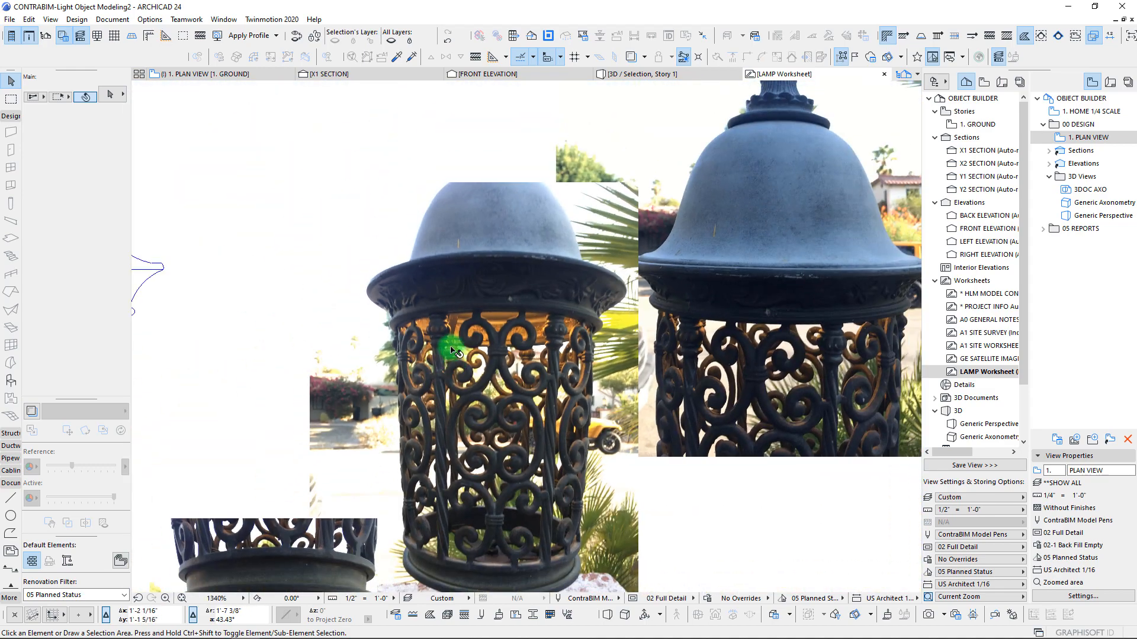
middle_click_drag(451, 347, 441, 261)
key("m")
left_click(487, 476)
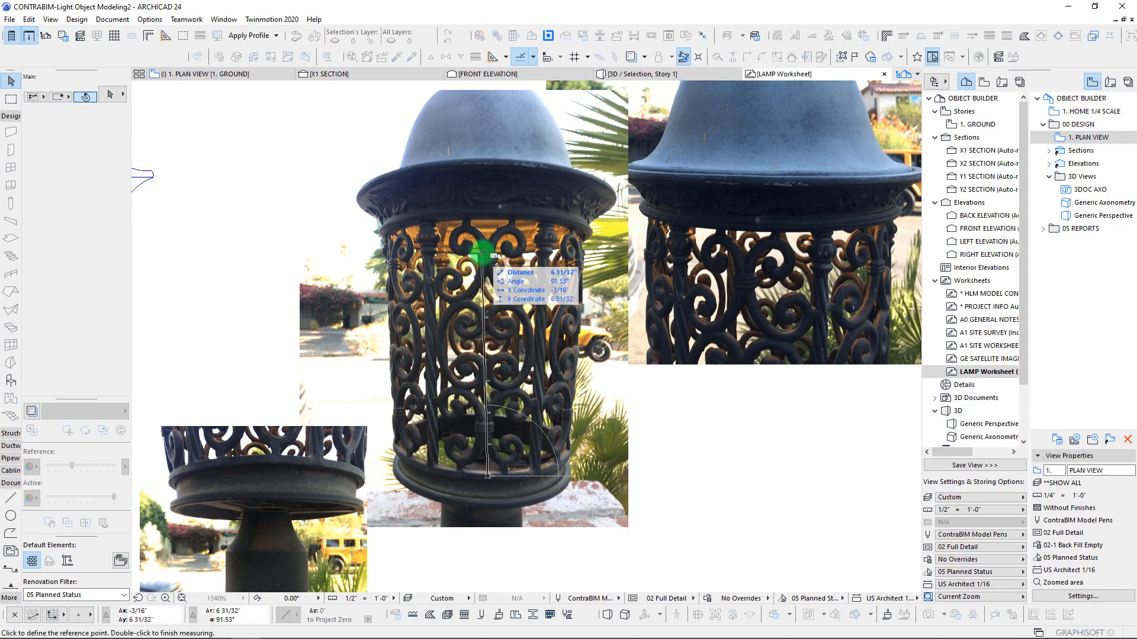
key("Escape")
Trace half of the bar capital's profile over the photo as a closed polyline about 1" tall, starting at the top of its centreline
scroll(421, 229, "up", 11)
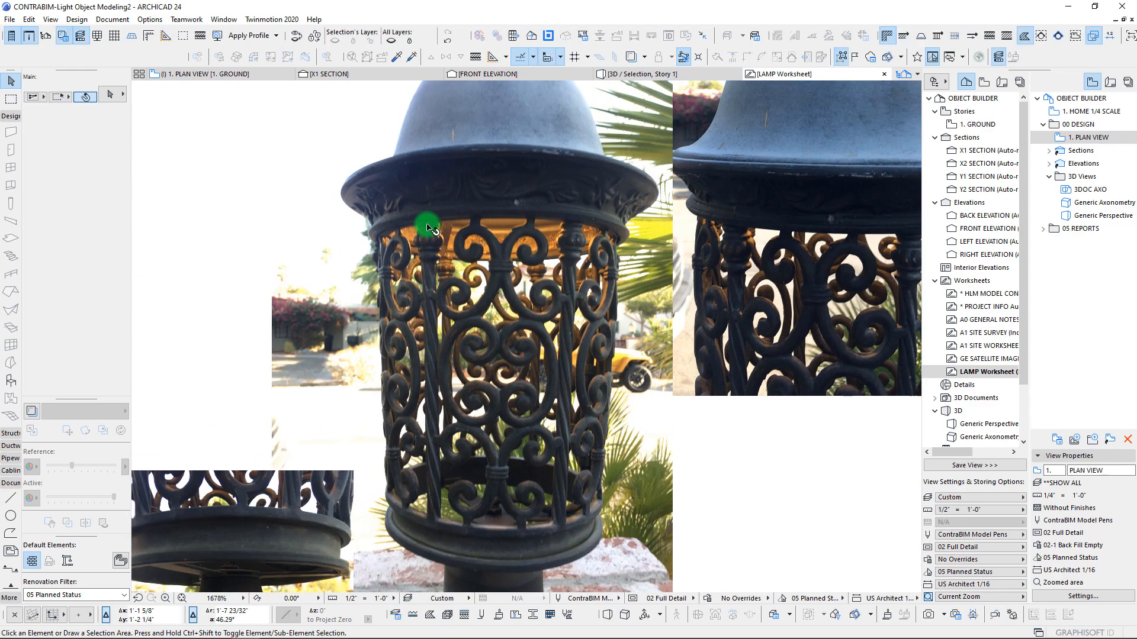
left_click(7, 502)
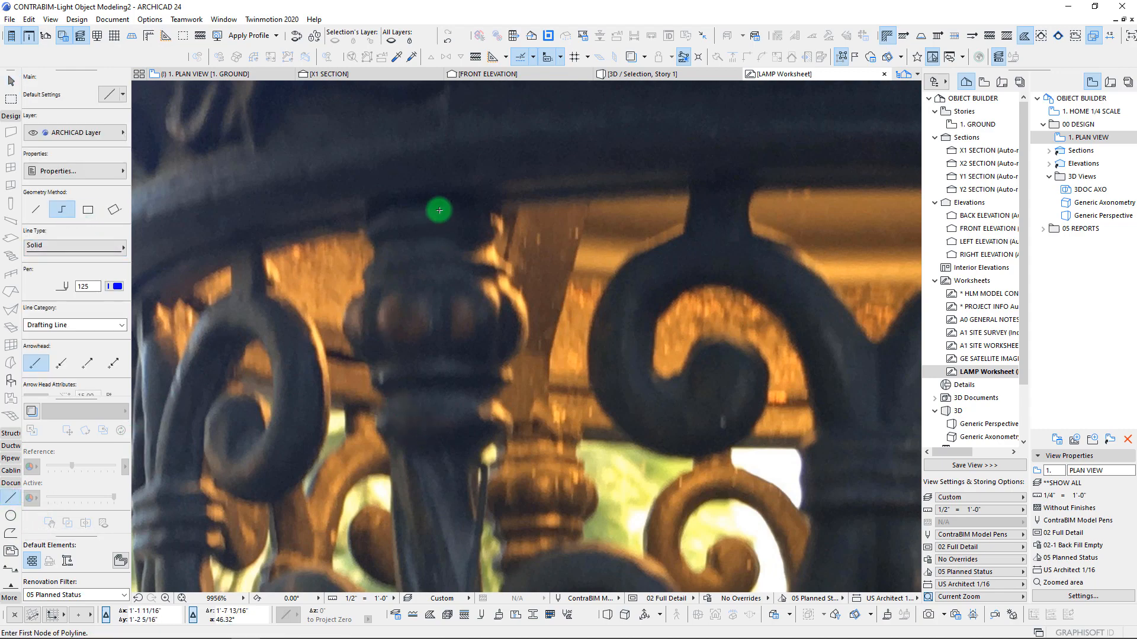
left_click(437, 209)
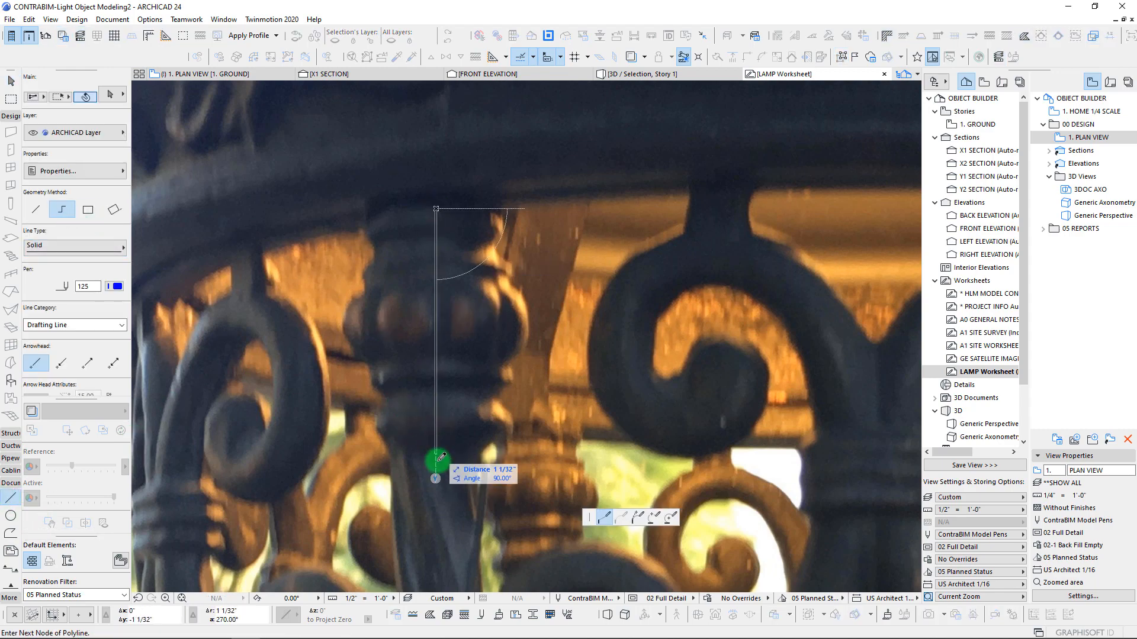
scroll(436, 274, "down", 5)
middle_click_drag(465, 467, 375, 358)
scroll(408, 278, "up", 5)
left_click(403, 322)
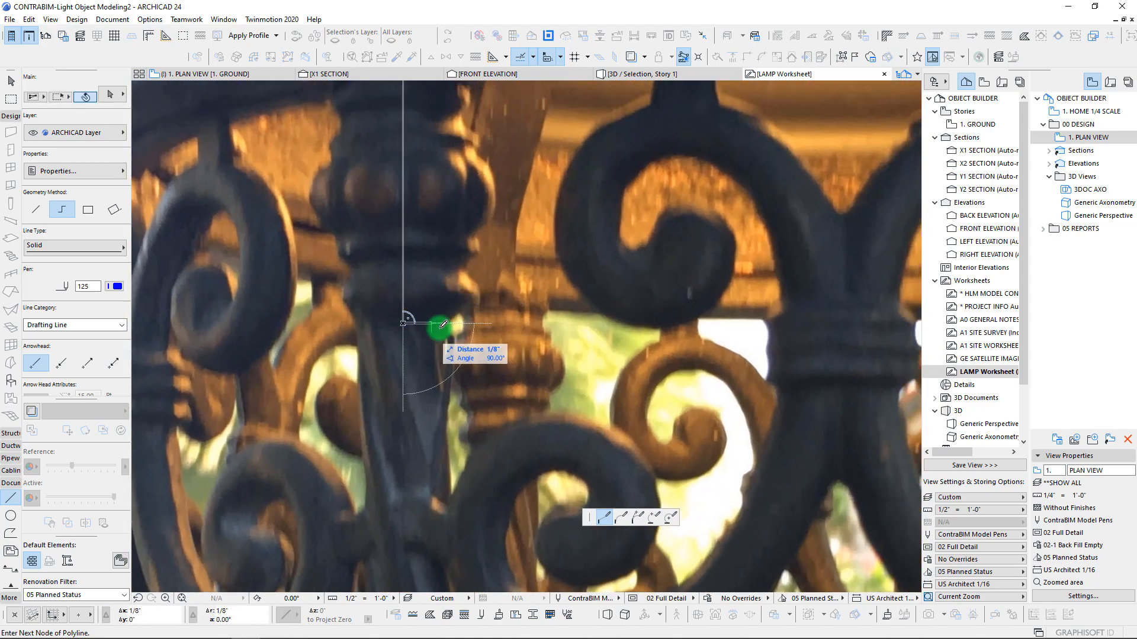
left_click(453, 323)
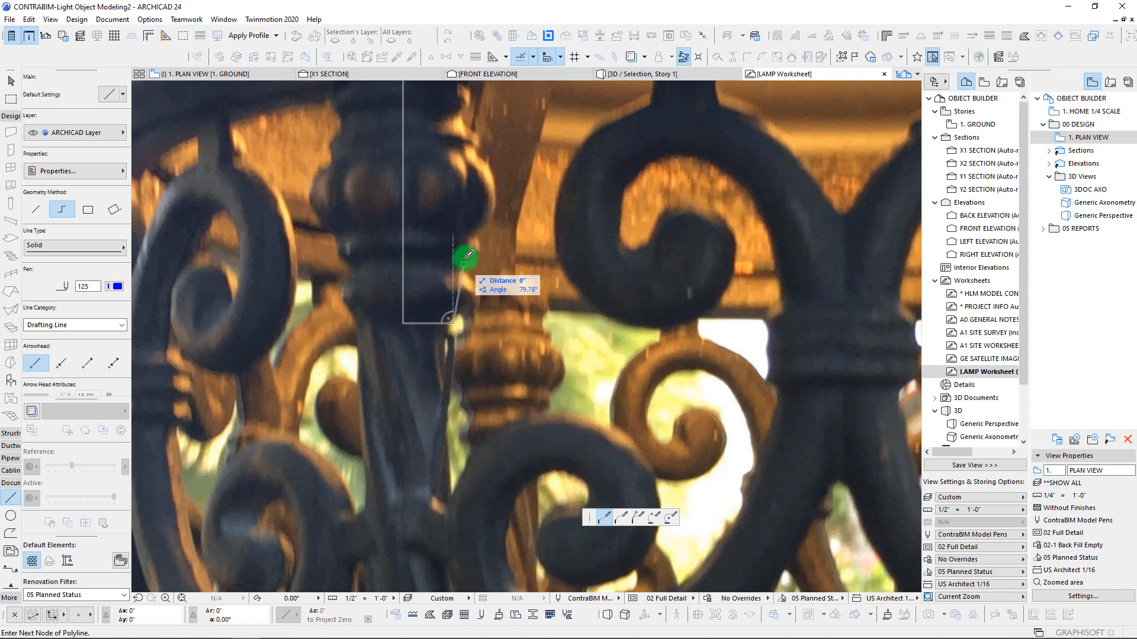
left_click(472, 235)
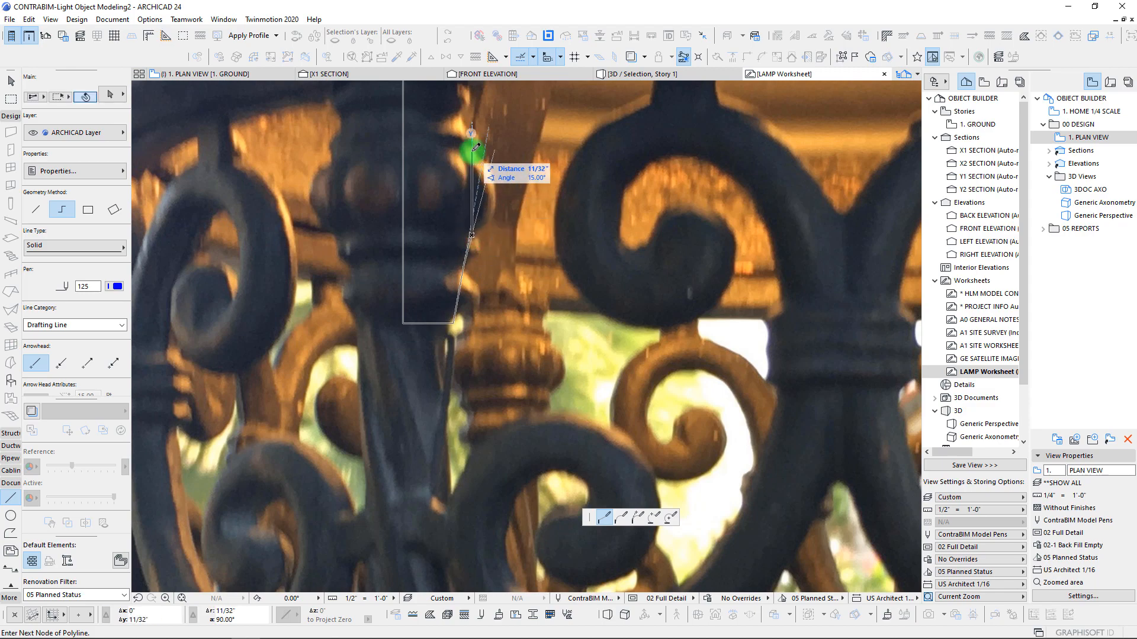
scroll(471, 143, "up", 4)
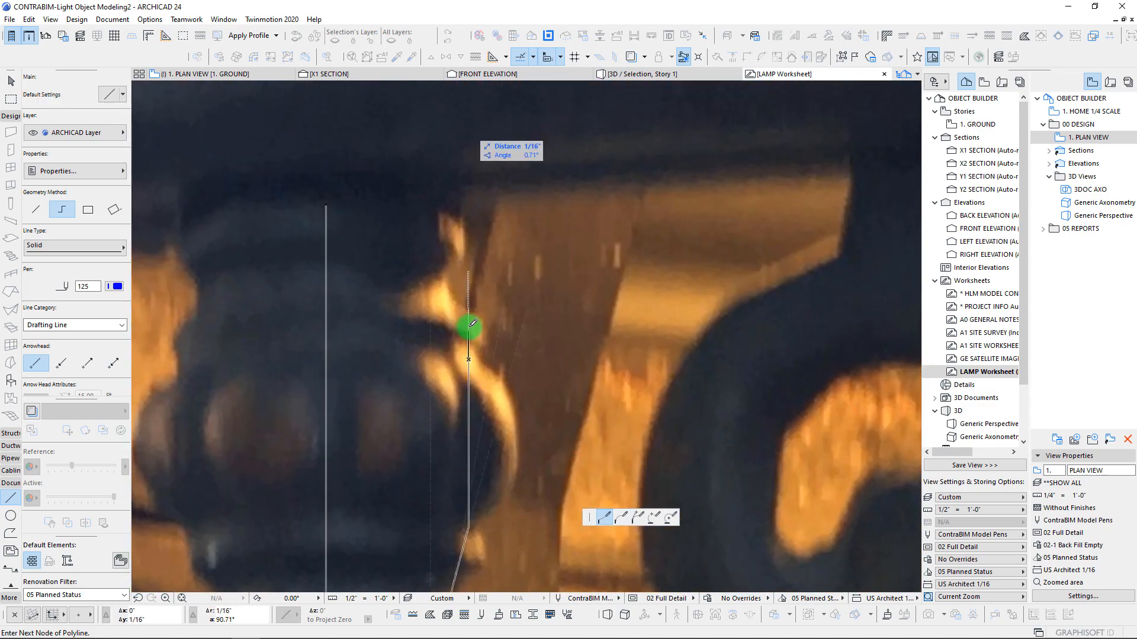
left_click(438, 274)
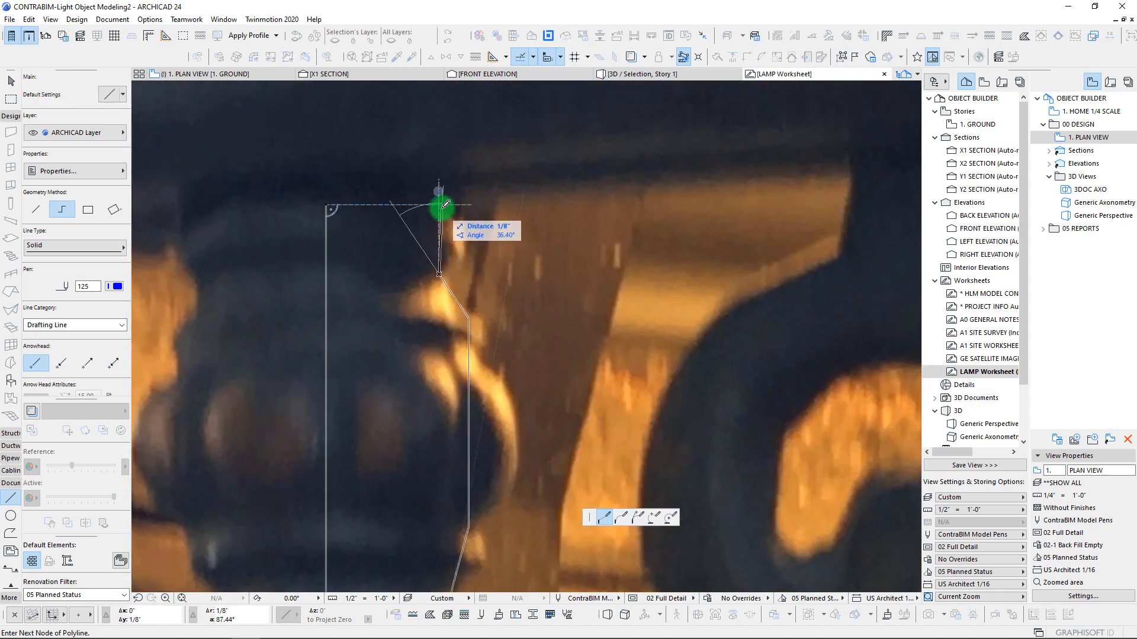
left_click(328, 202)
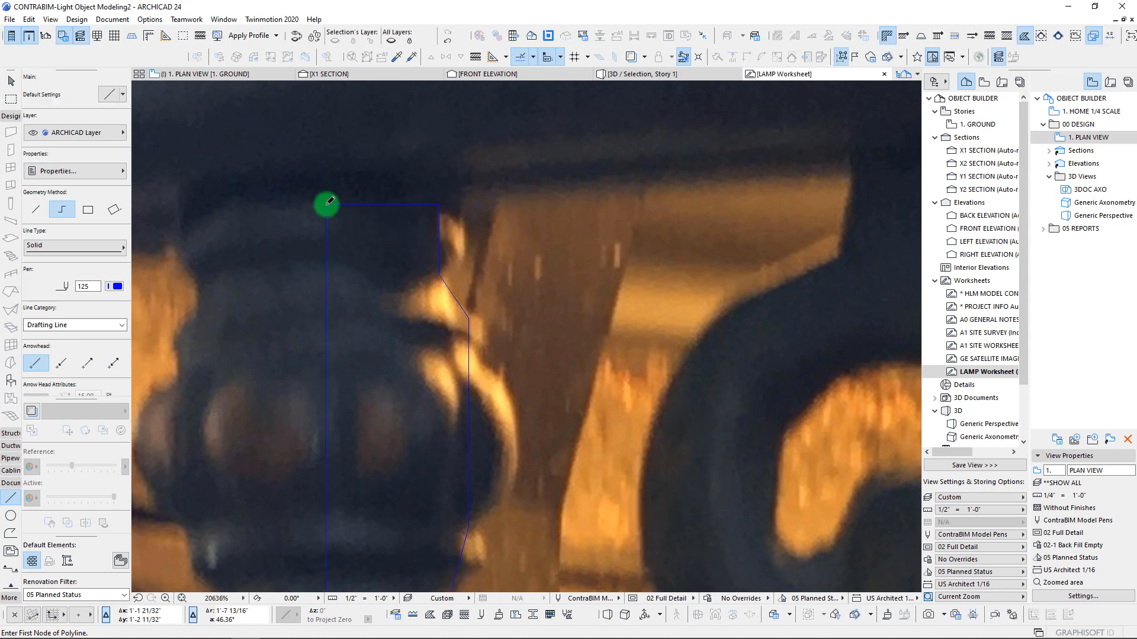
Curve the short vertical edge at the top of the capital profile outward with an arc radius of about 1/16"
scroll(331, 225, "down", 3)
left_click(412, 241)
left_click(410, 242)
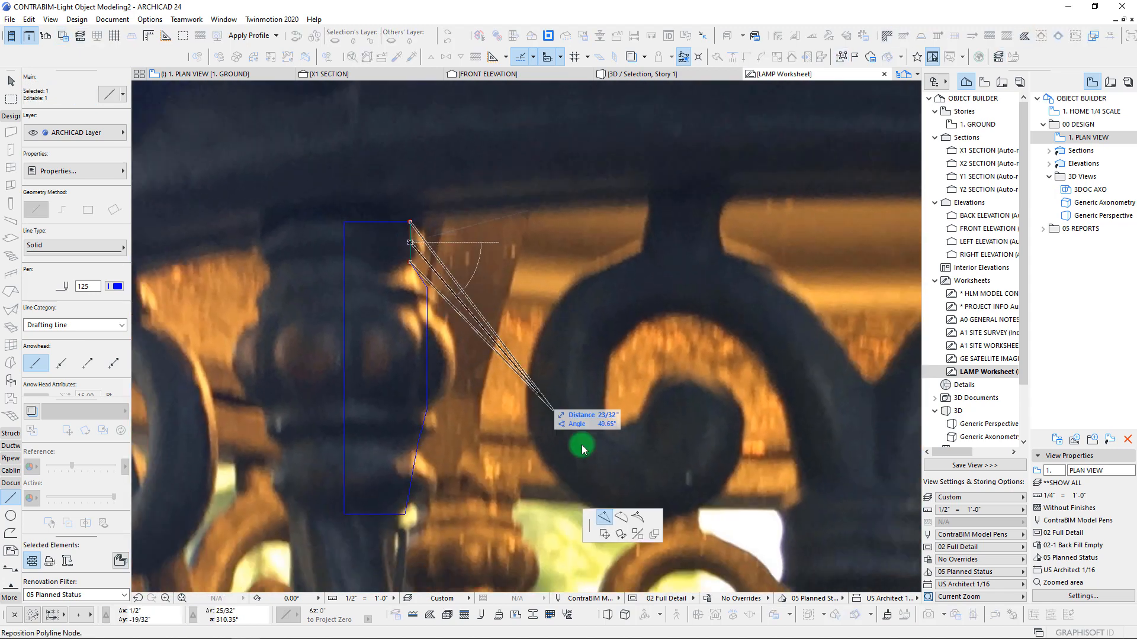
left_click(620, 517)
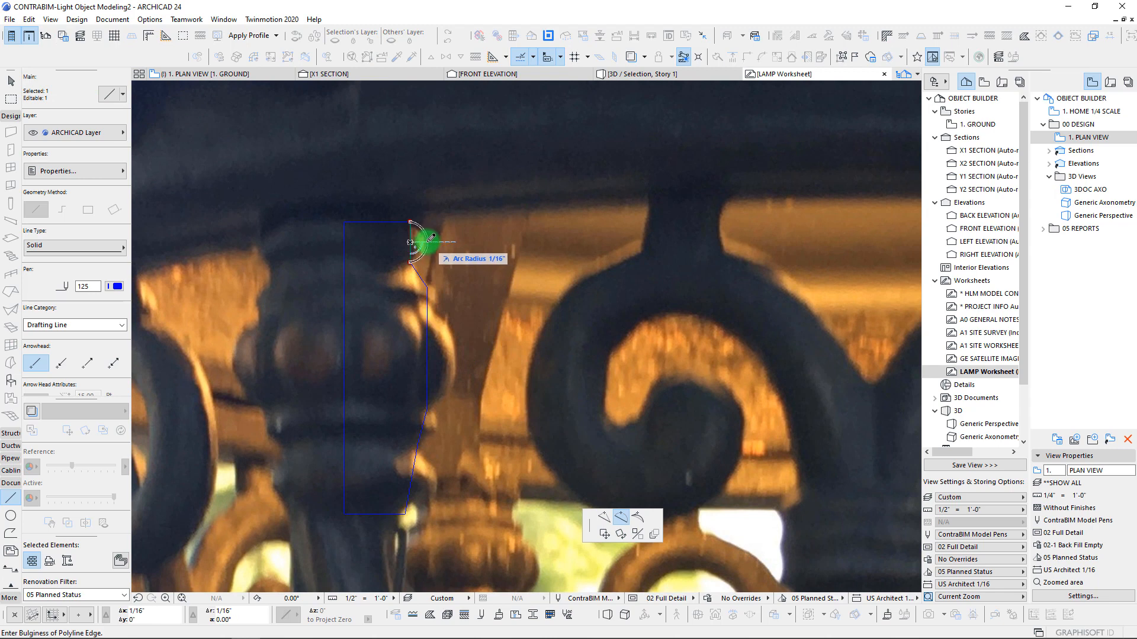
left_click(427, 239)
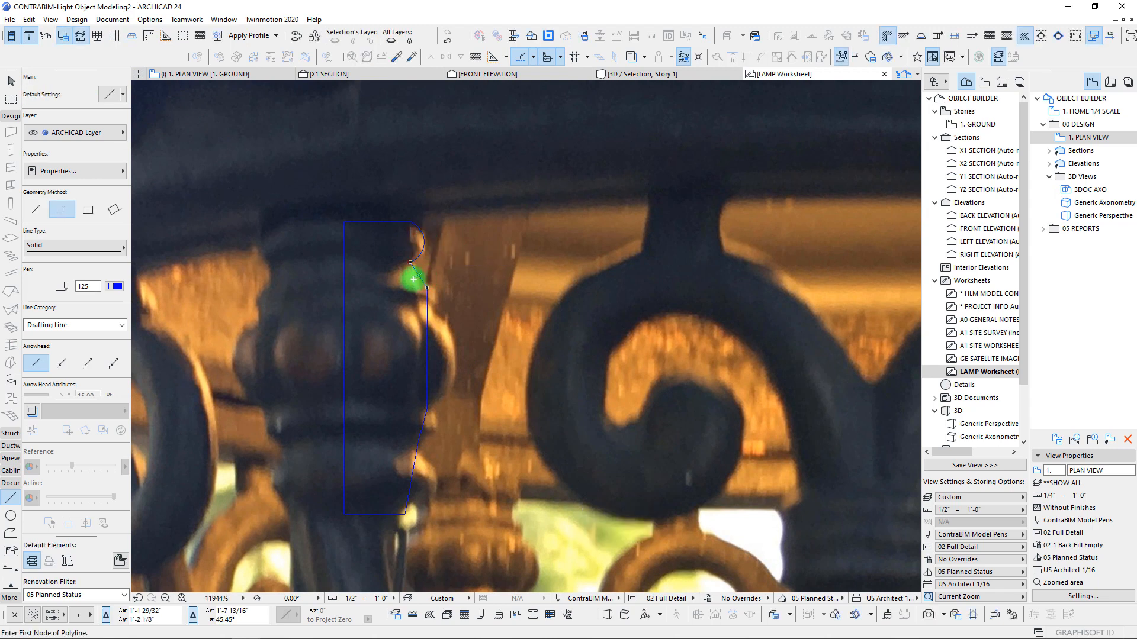
Curve the slanted edge below the top bead inward by setting its tangent, forming the capital's concave neck
left_click(418, 276, "shift")
left_click(418, 276)
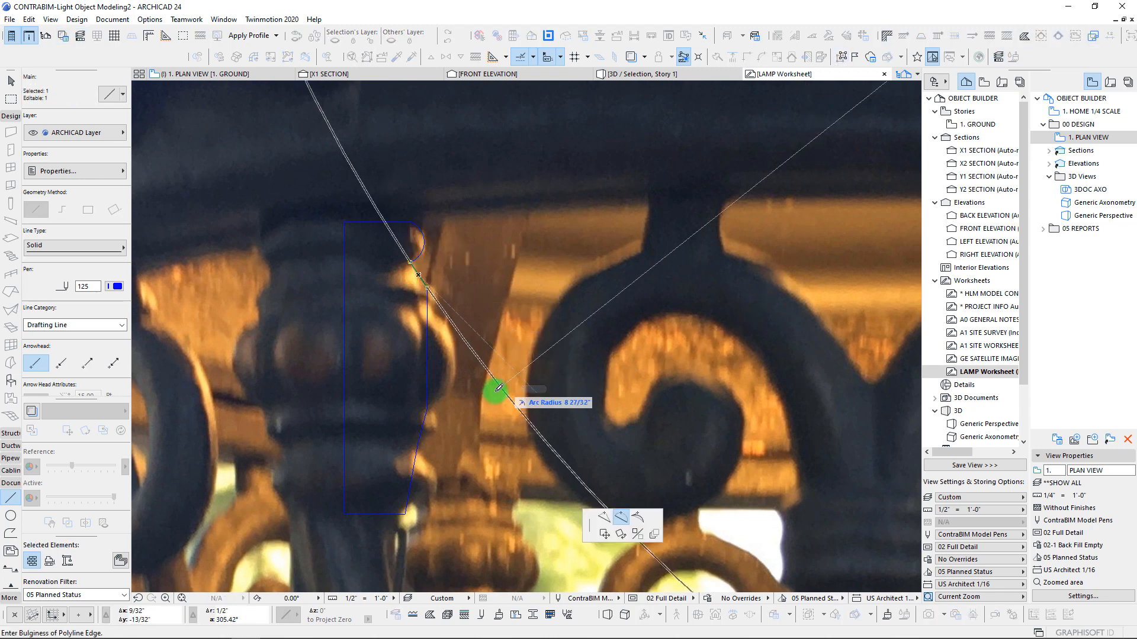
left_click(638, 517)
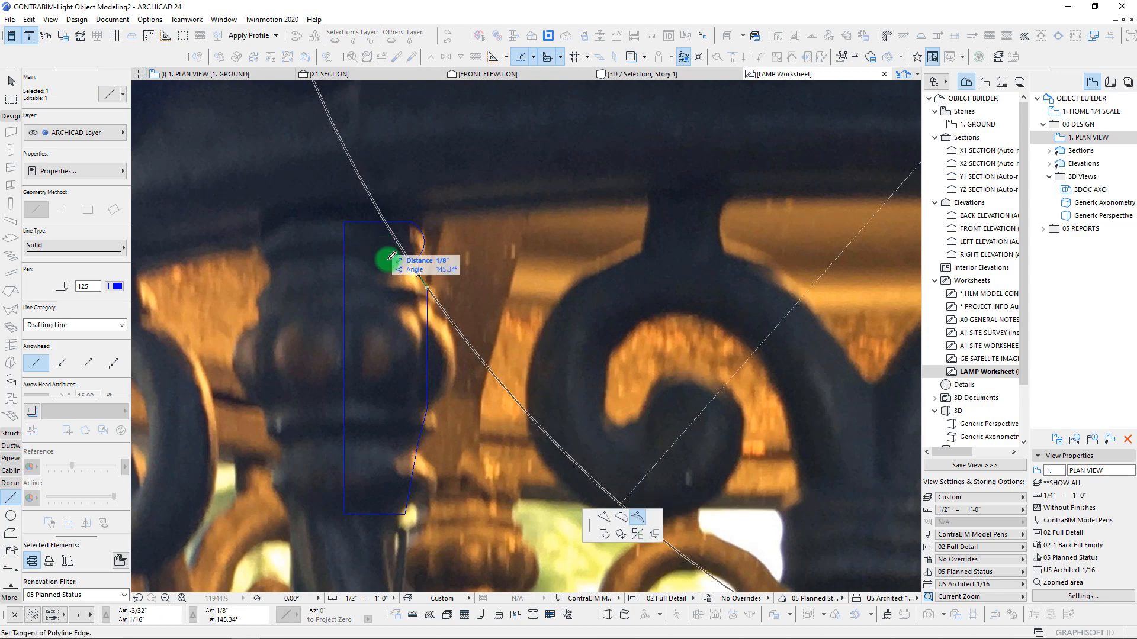
scroll(422, 283, "up", 2)
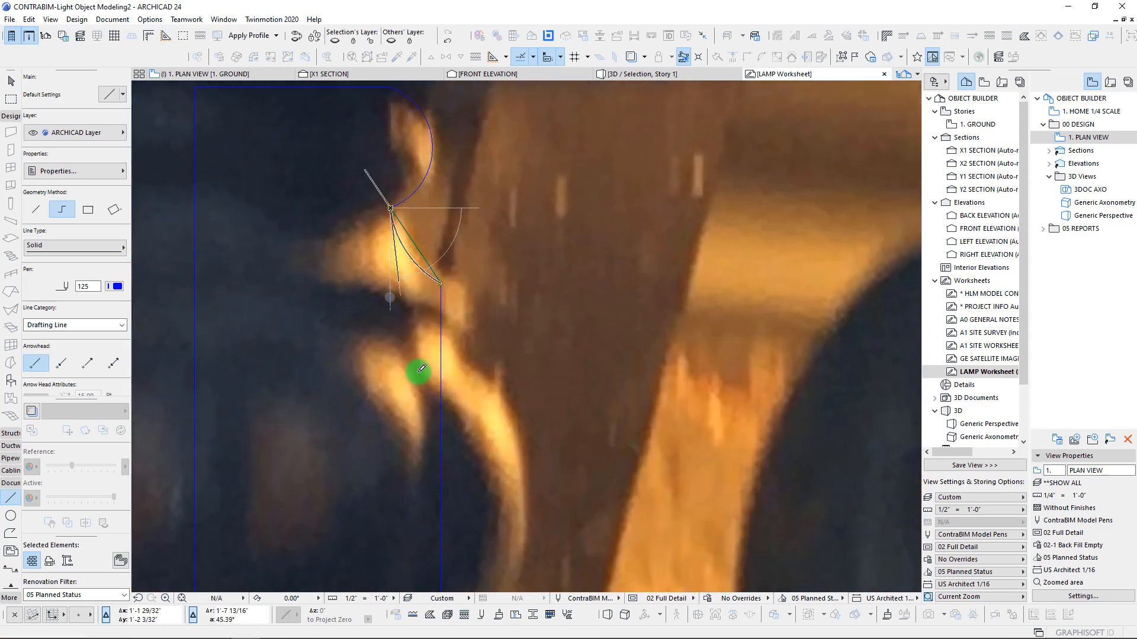
scroll(425, 390, "down", 2)
scroll(413, 271, "down", 1)
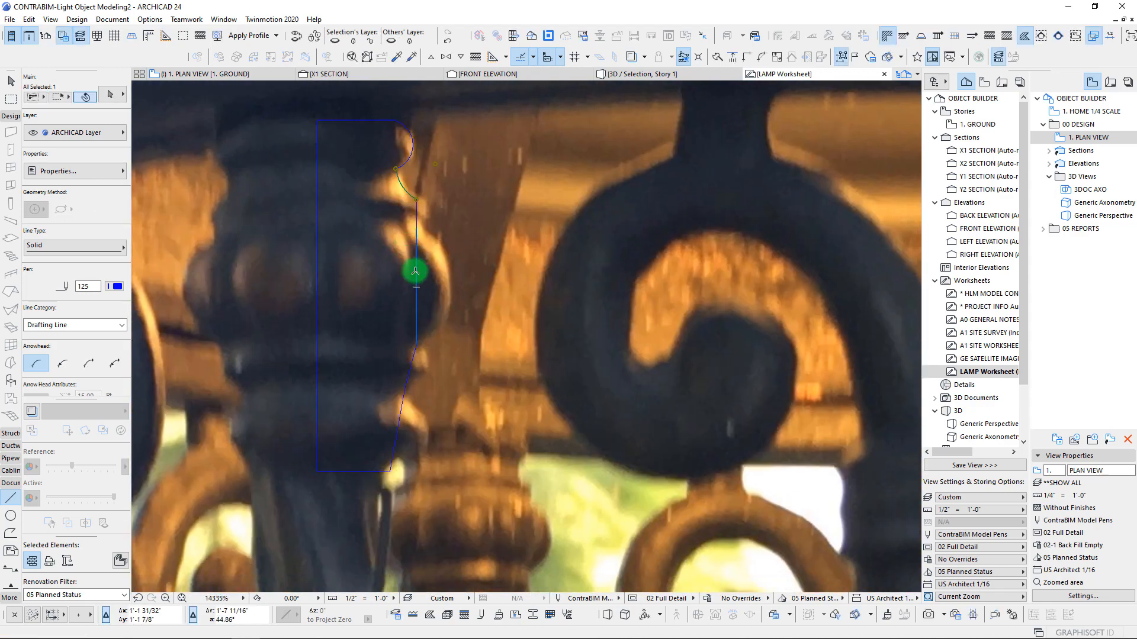
Curve the long vertical edge of the capital profile outward by its tangent to follow the round bulge in the photo
left_click(417, 274)
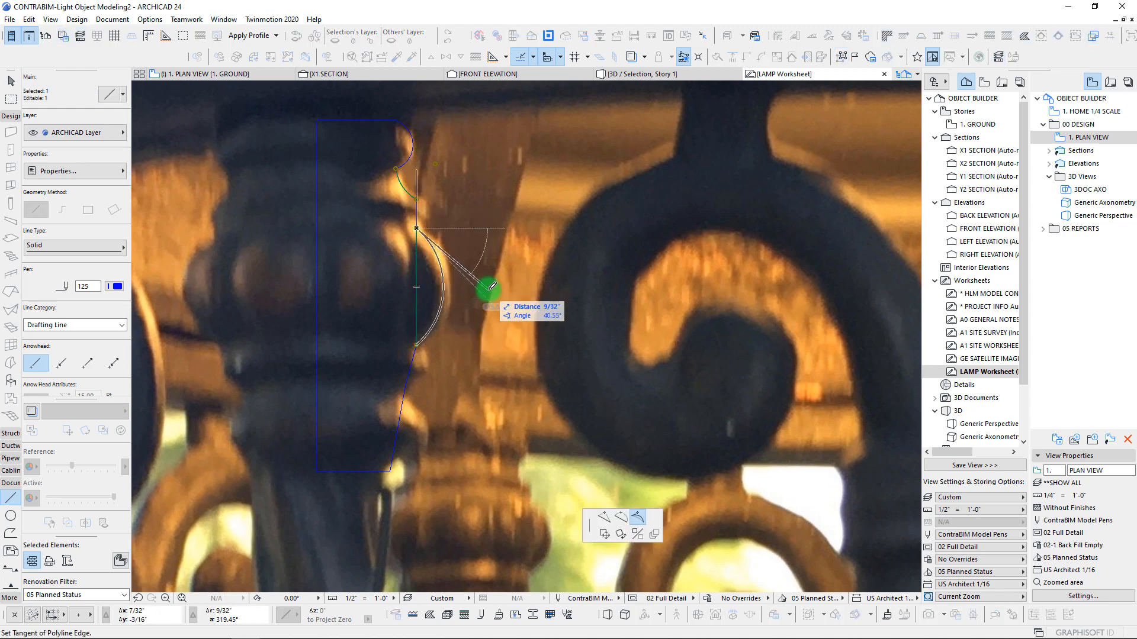
left_click(513, 287)
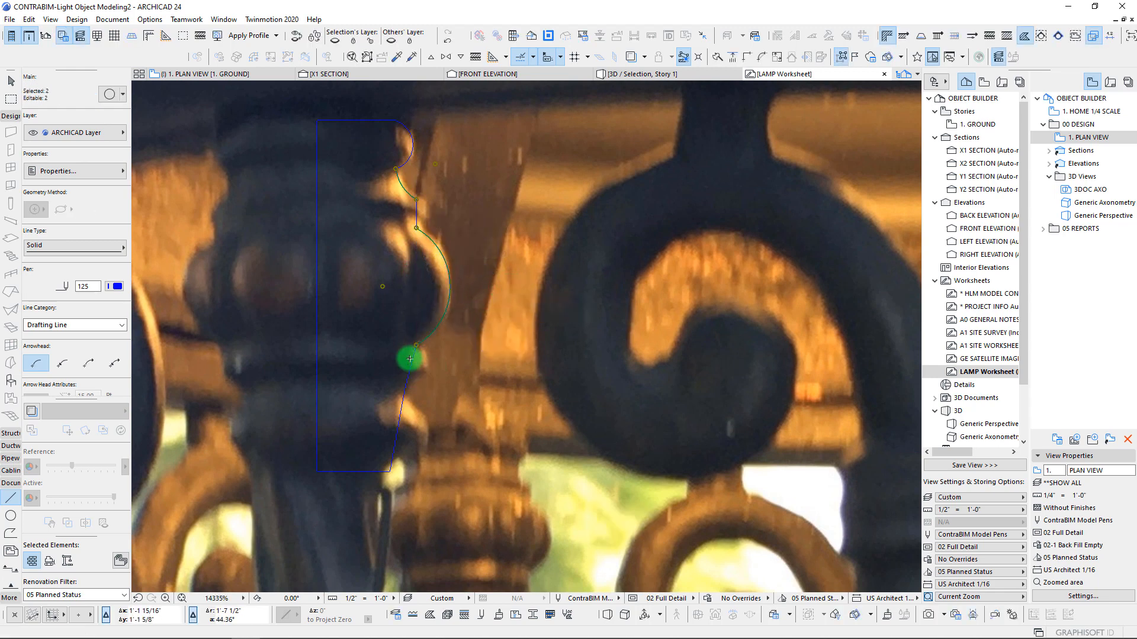
key("Escape")
key("Escape")
Curve the short edge directly below the bulge outward by its tangent to form a small bead
left_click(411, 363)
left_click(413, 366)
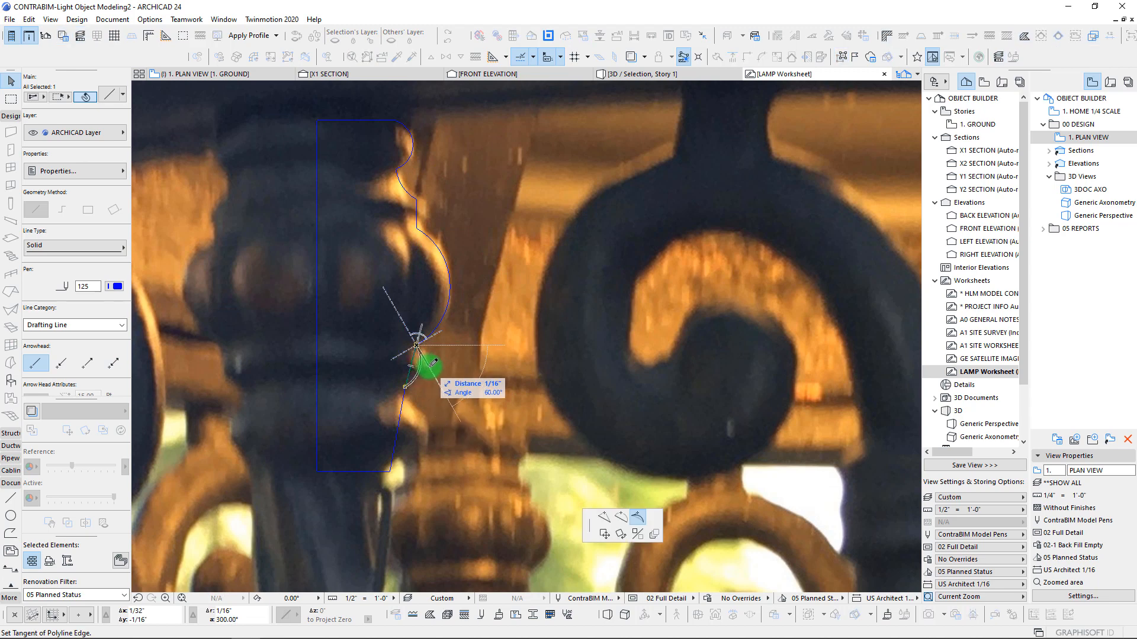
left_click(426, 366)
key("Escape")
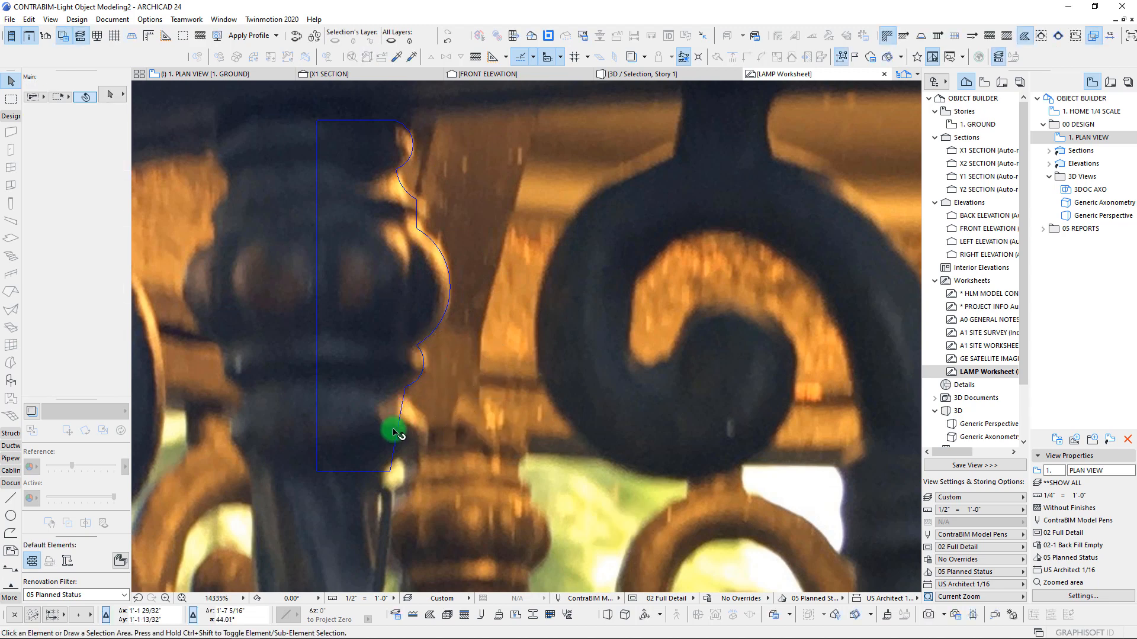
left_click(397, 433)
left_click(400, 436)
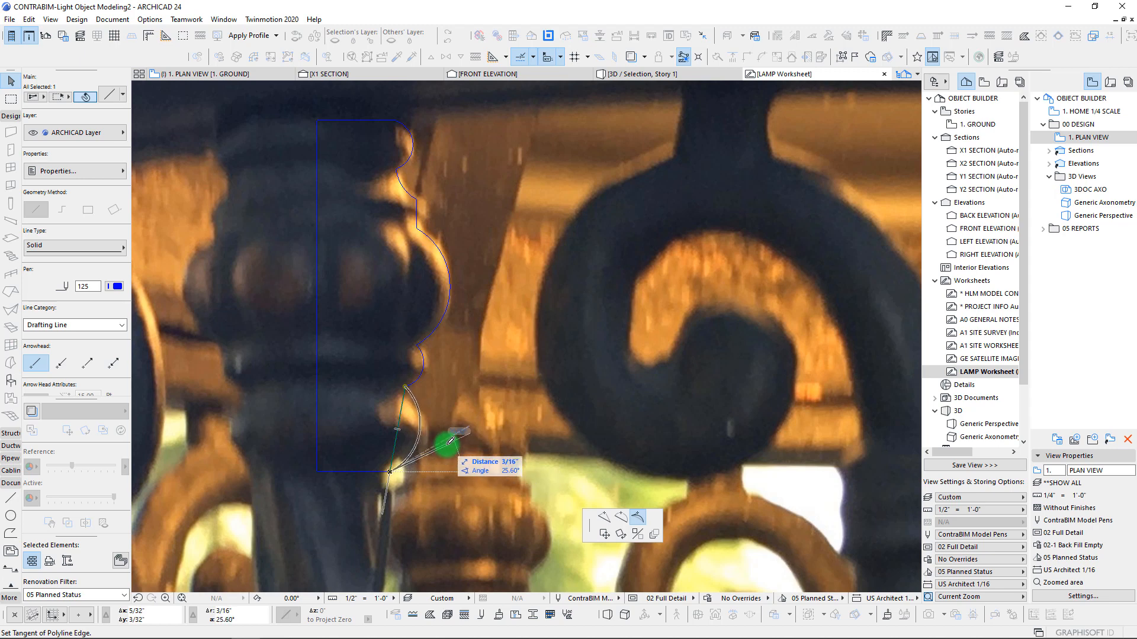
key("Escape")
Insert a node on the capital profile's lowest slanted edge, about 1/32" below the end of the small bead
left_click(402, 406)
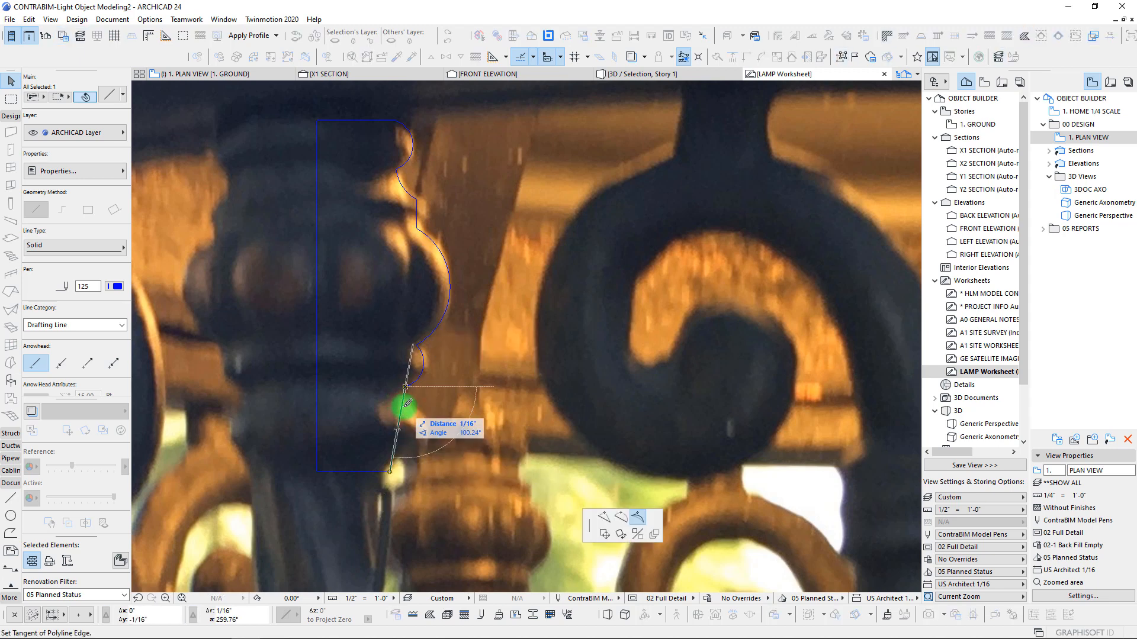
left_click(604, 518)
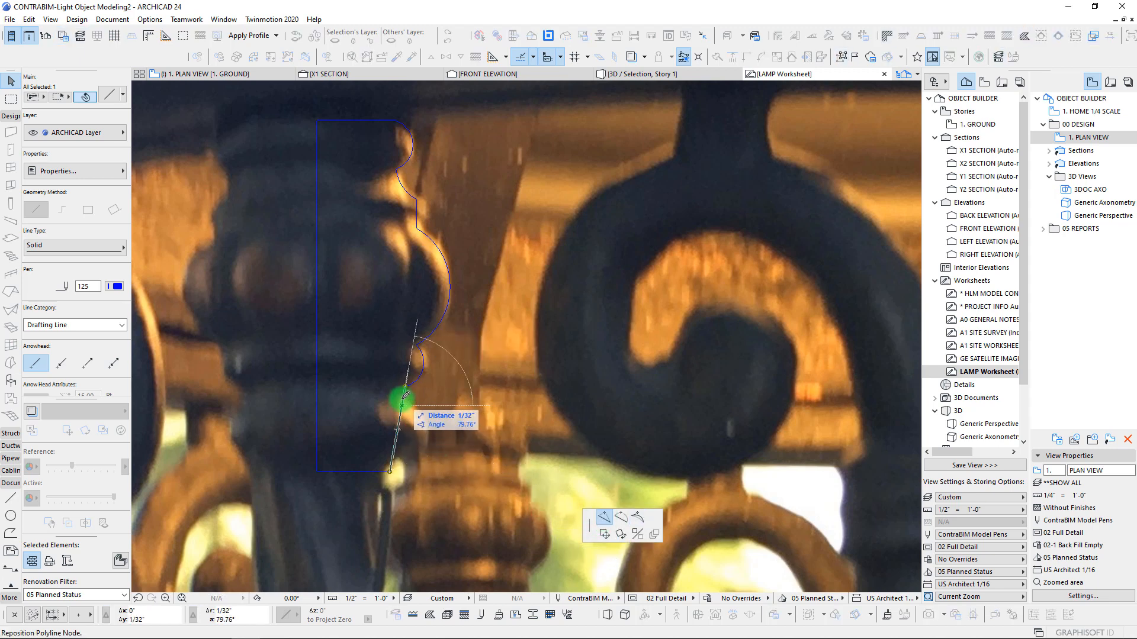
left_click(403, 399)
Try to curve the slanted edge below the new node outward by setting its tangent
left_click(396, 439)
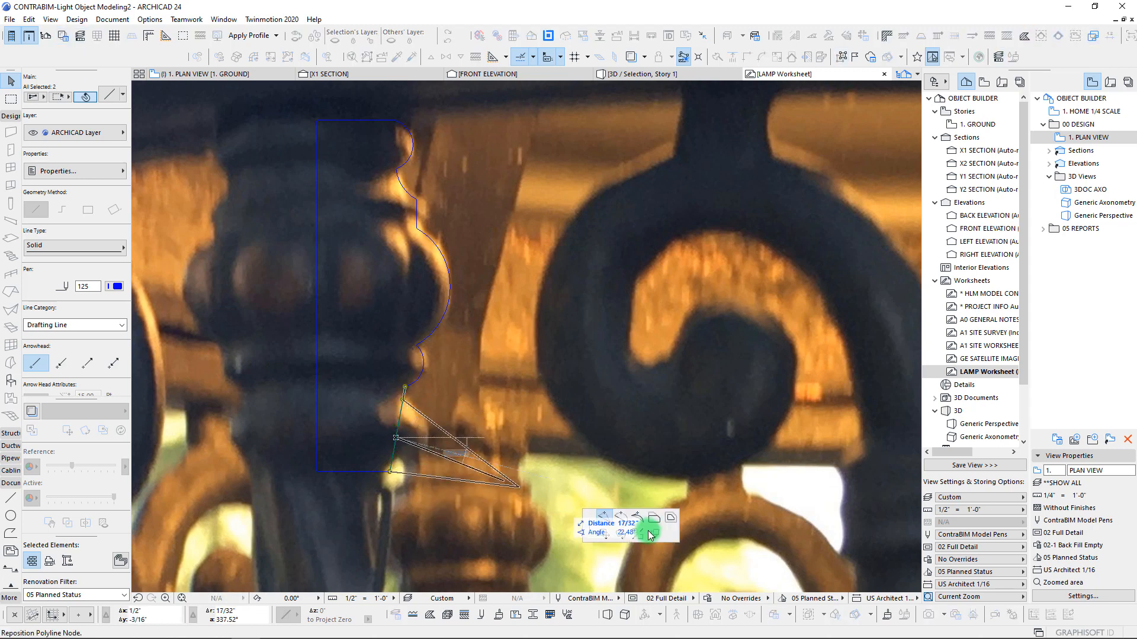
left_click(636, 518)
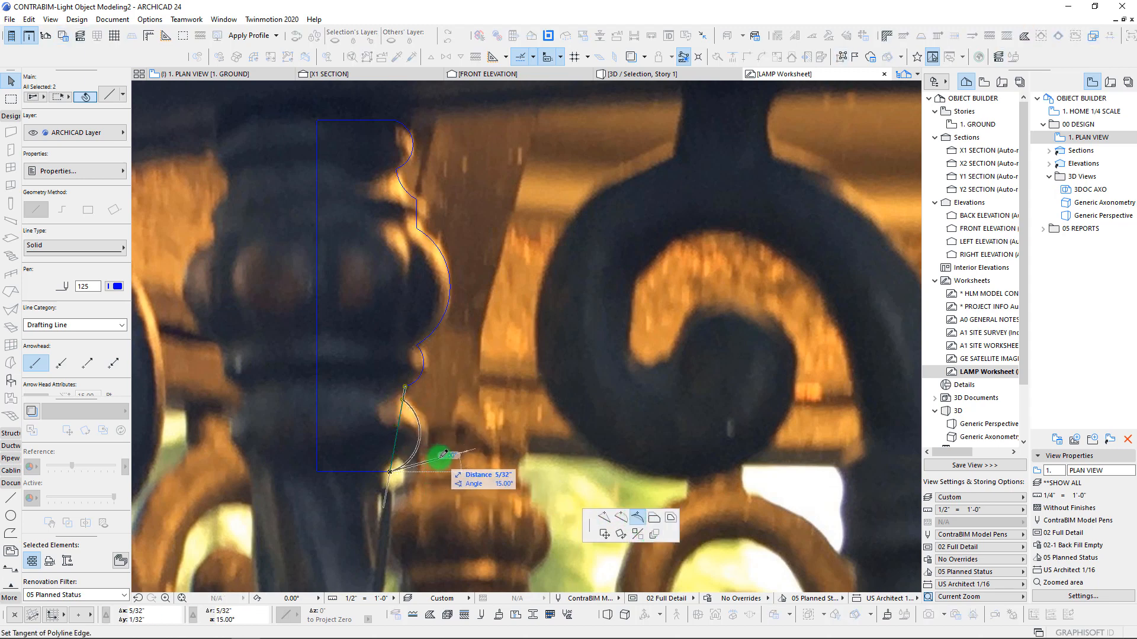
left_click(443, 454)
scroll(375, 388, "down", 3)
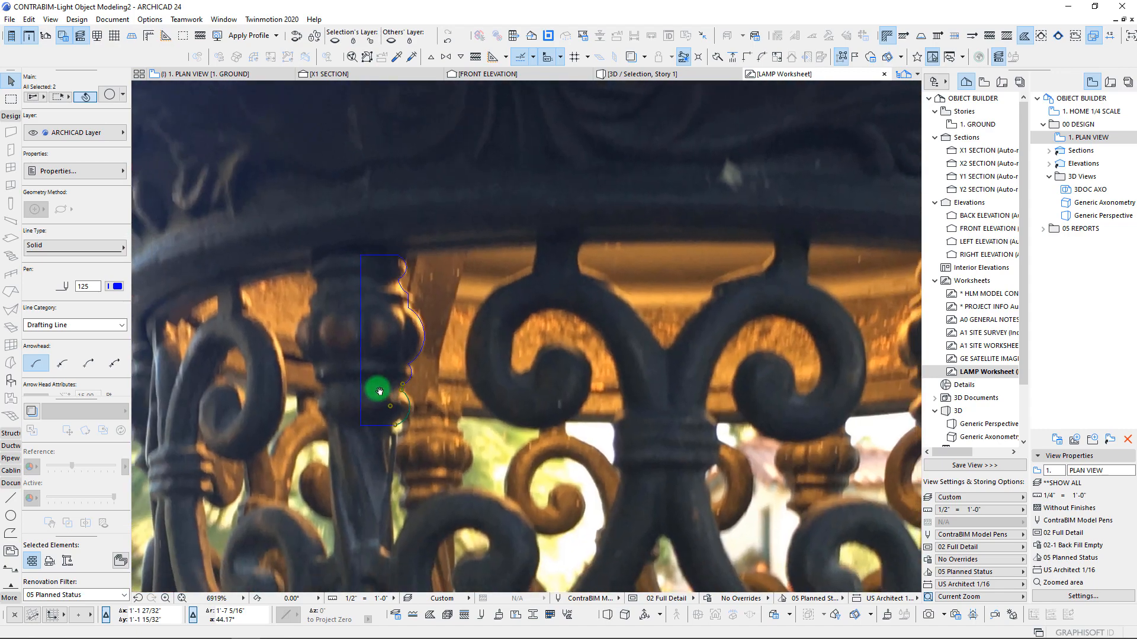
key("Escape")
Undo the last tangent curve on the lowest edge, abandoning a second tangent adjustment
scroll(379, 412, "up", 3)
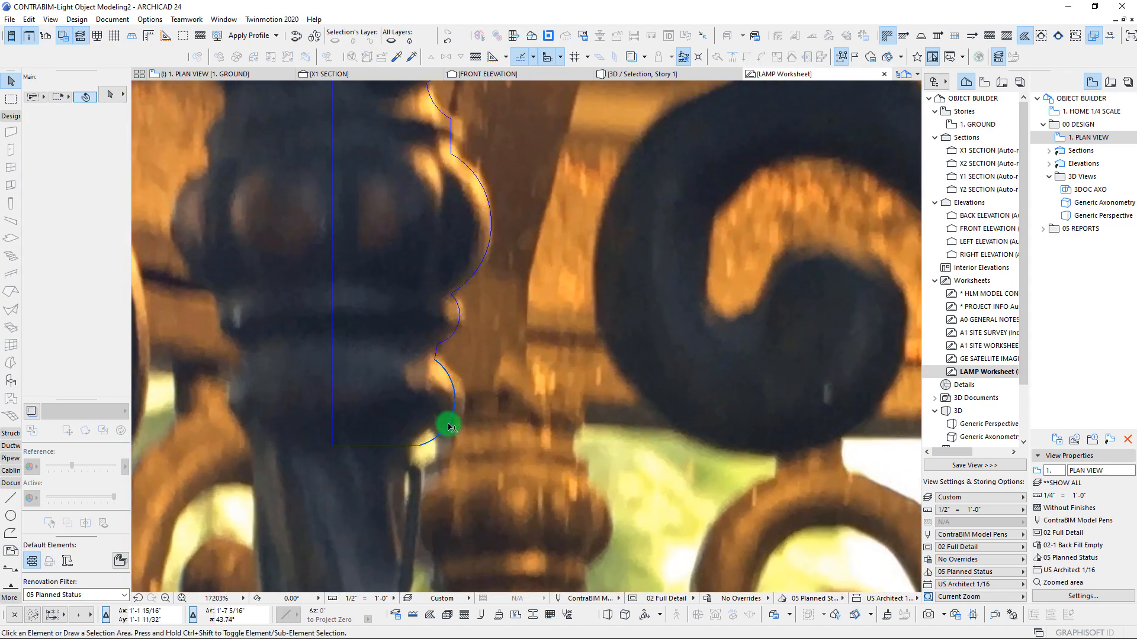
left_click(449, 426)
left_click(432, 439)
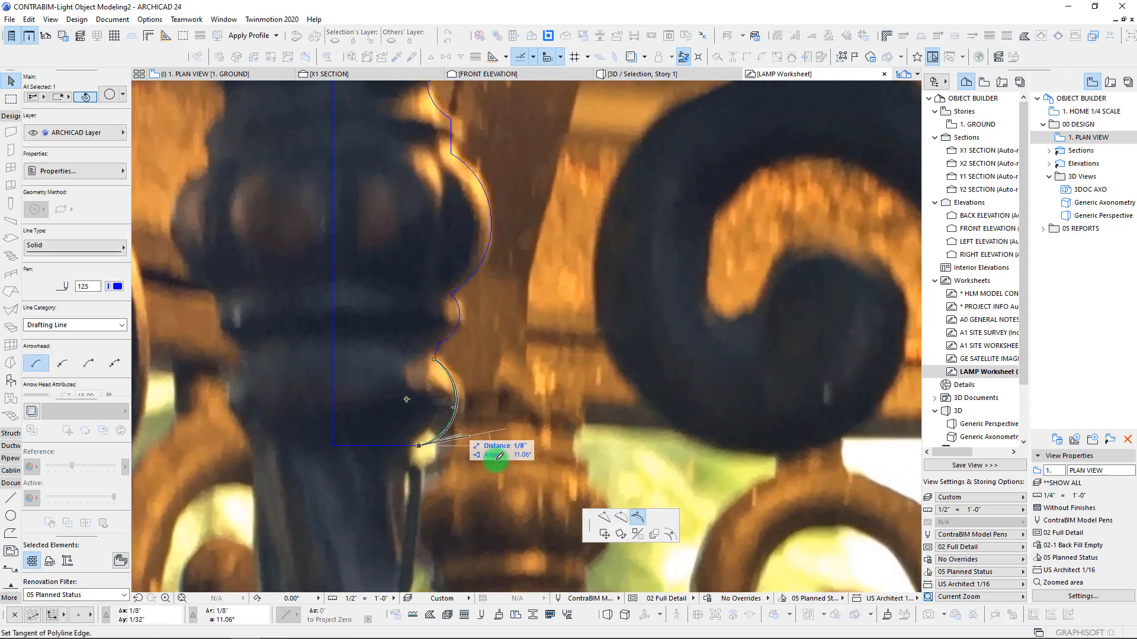
key("Escape")
key("ctrl+z")
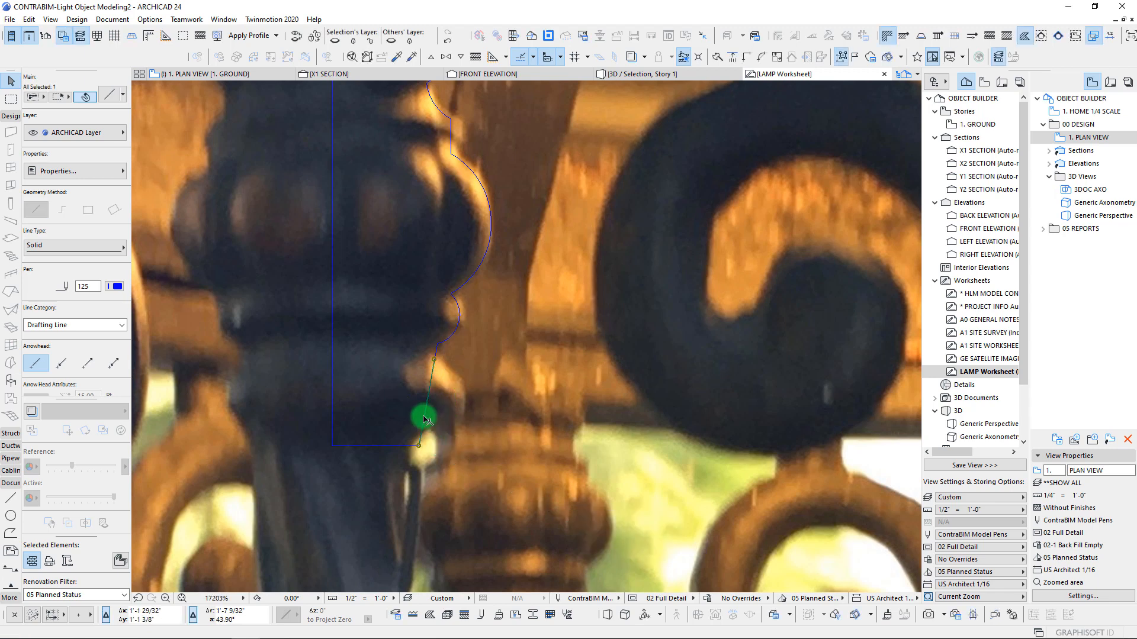
Add a node about 1/32" outward near the bottom of the lowest edge and curve the segment above it outward by its tangent
left_click(423, 420)
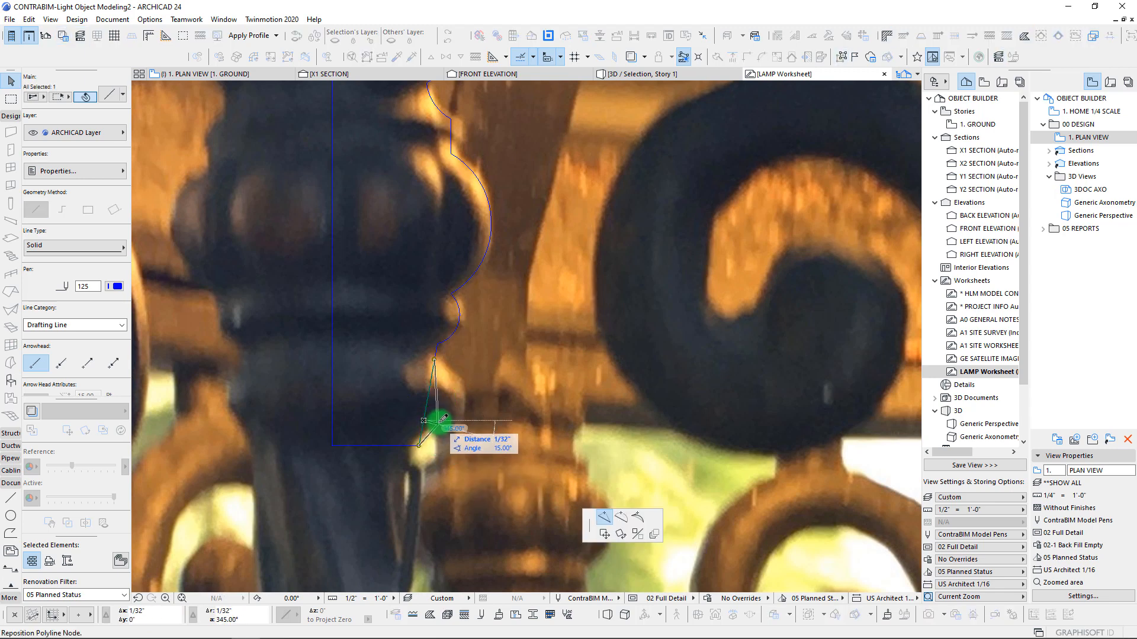
left_click(445, 423)
left_click(440, 396)
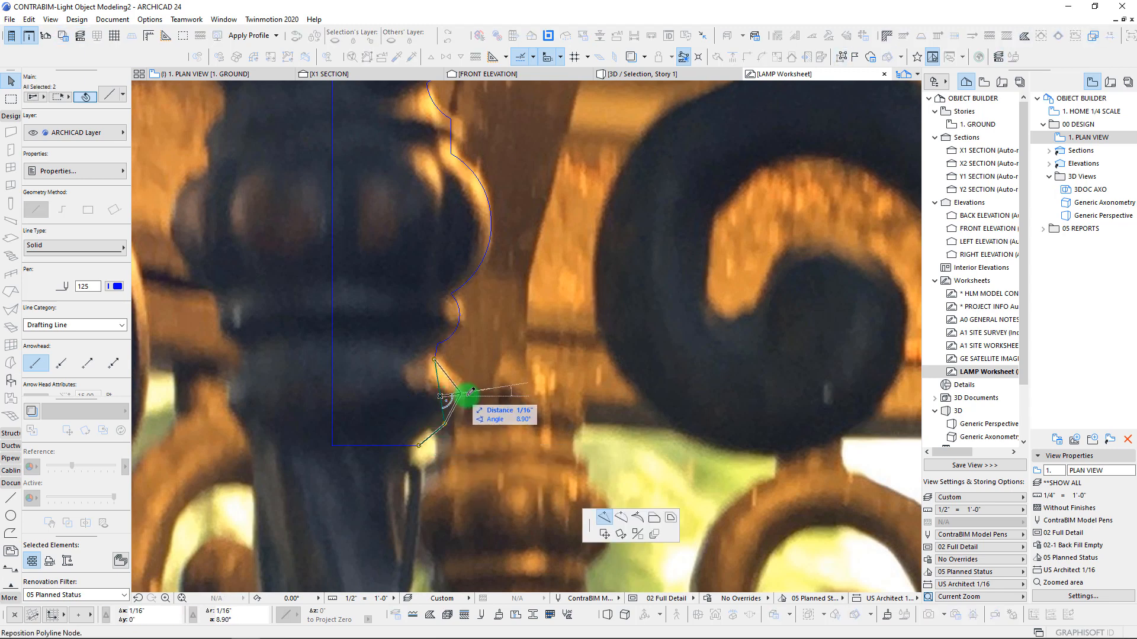
left_click(636, 518)
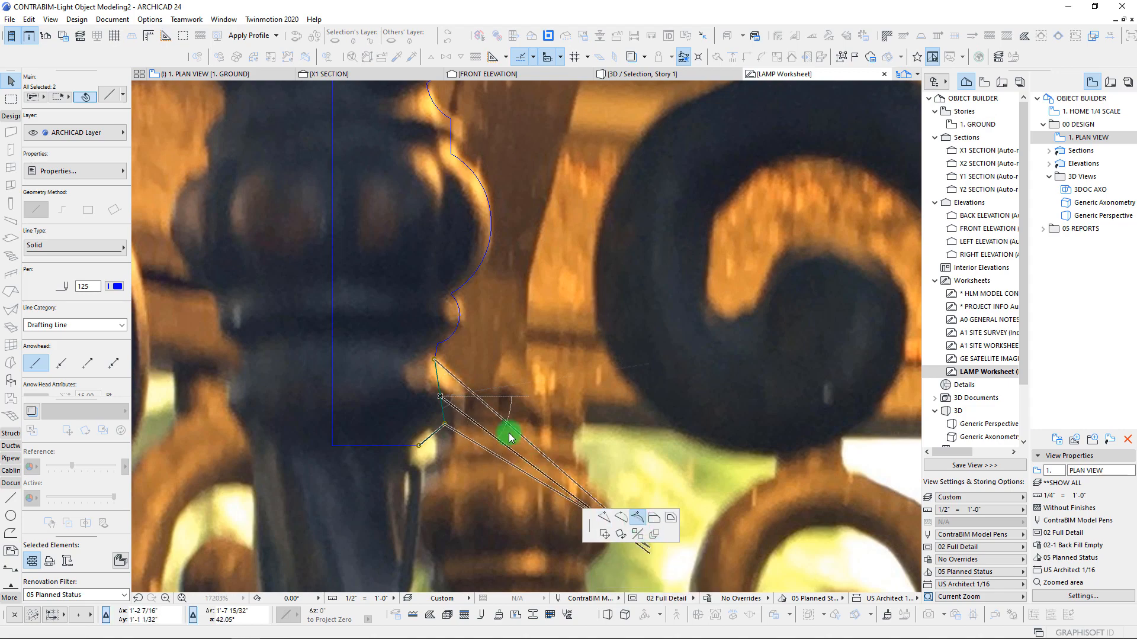
left_click(489, 396)
Cut the complete capital profile from the lamp worksheet and paste it at the center of the current view in the X1 section
scroll(367, 350, "down", 3)
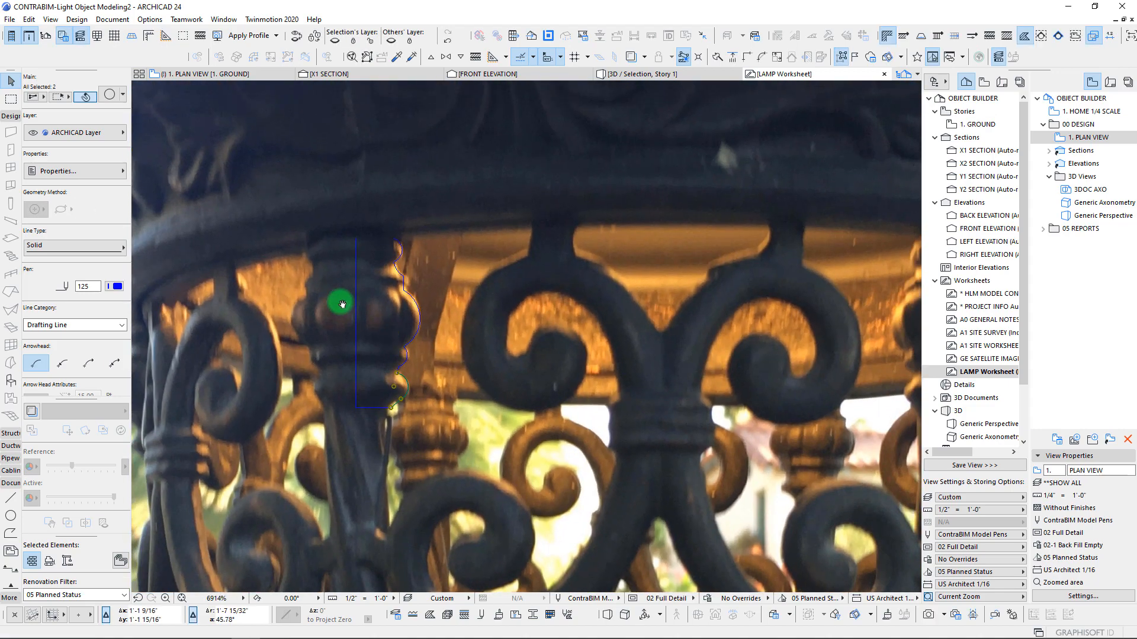
key("Escape")
left_click_drag(331, 231, 460, 450)
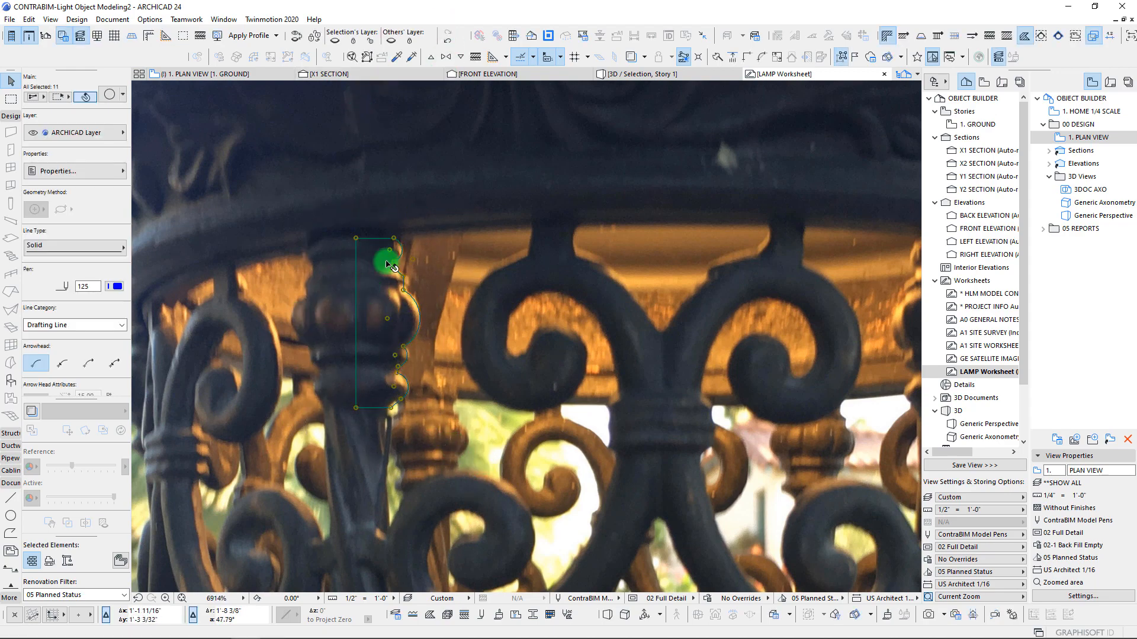
key("Escape")
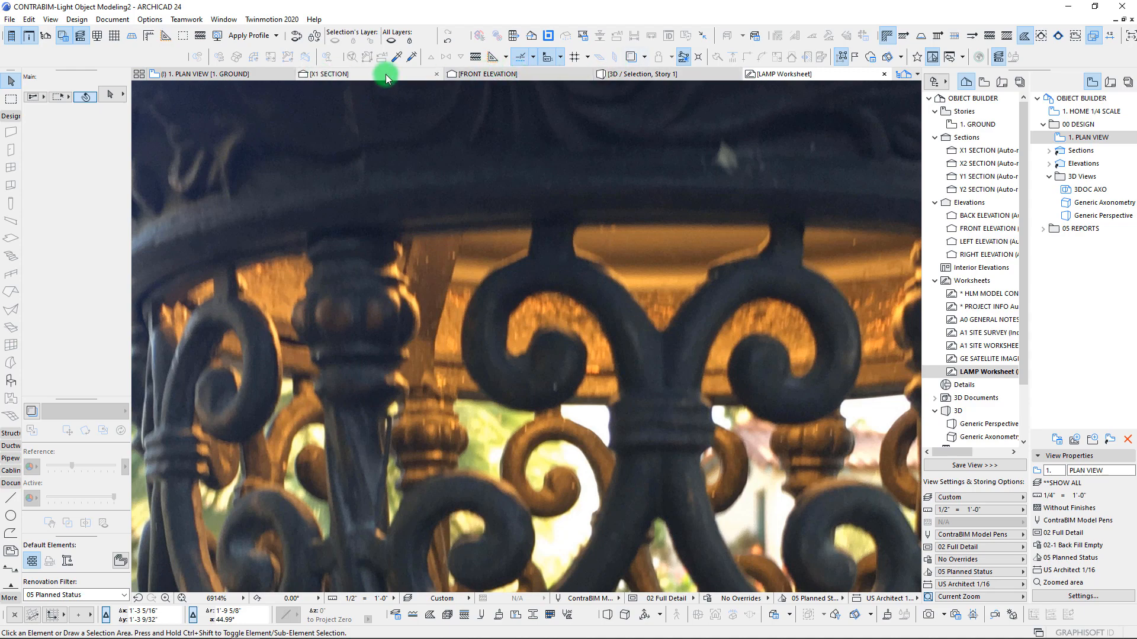
mouse_move(327, 77)
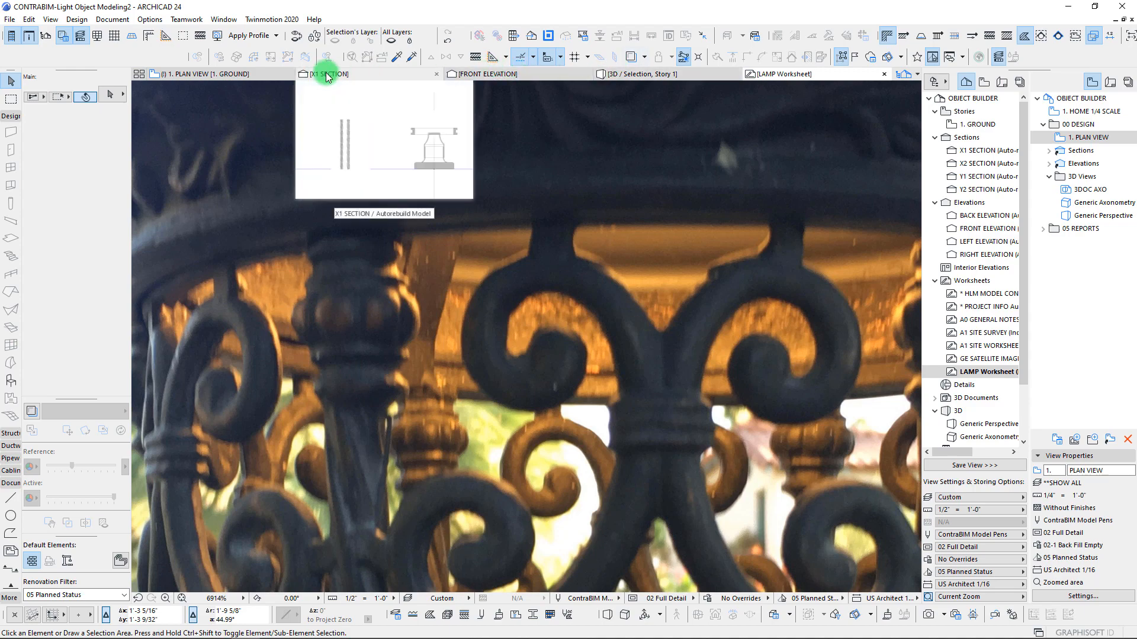
left_click(326, 77)
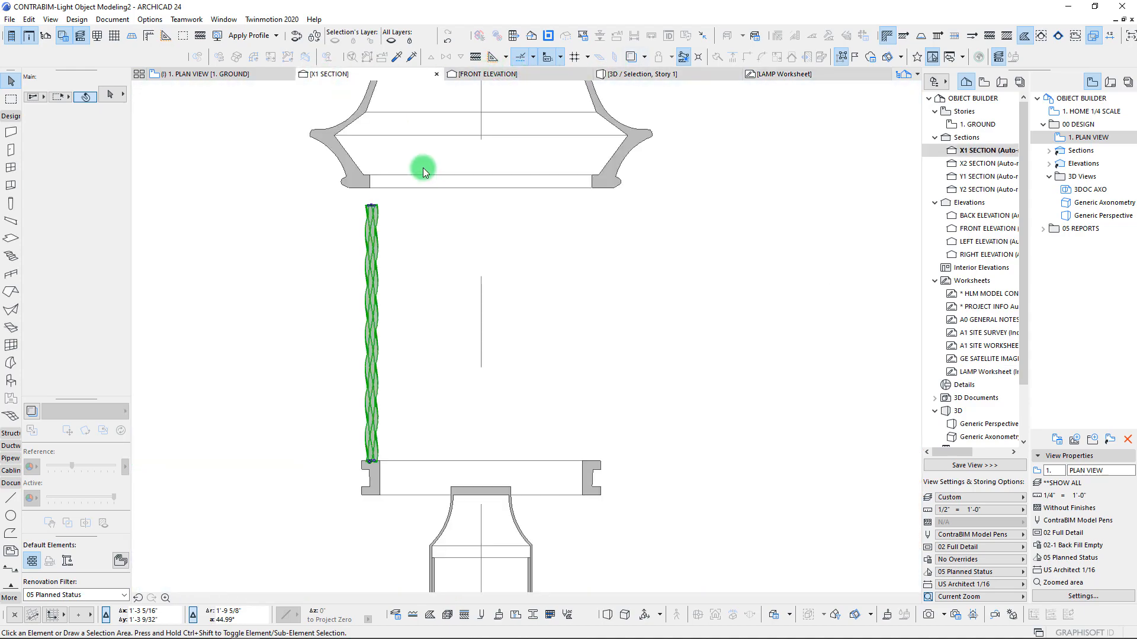
left_click(371, 205)
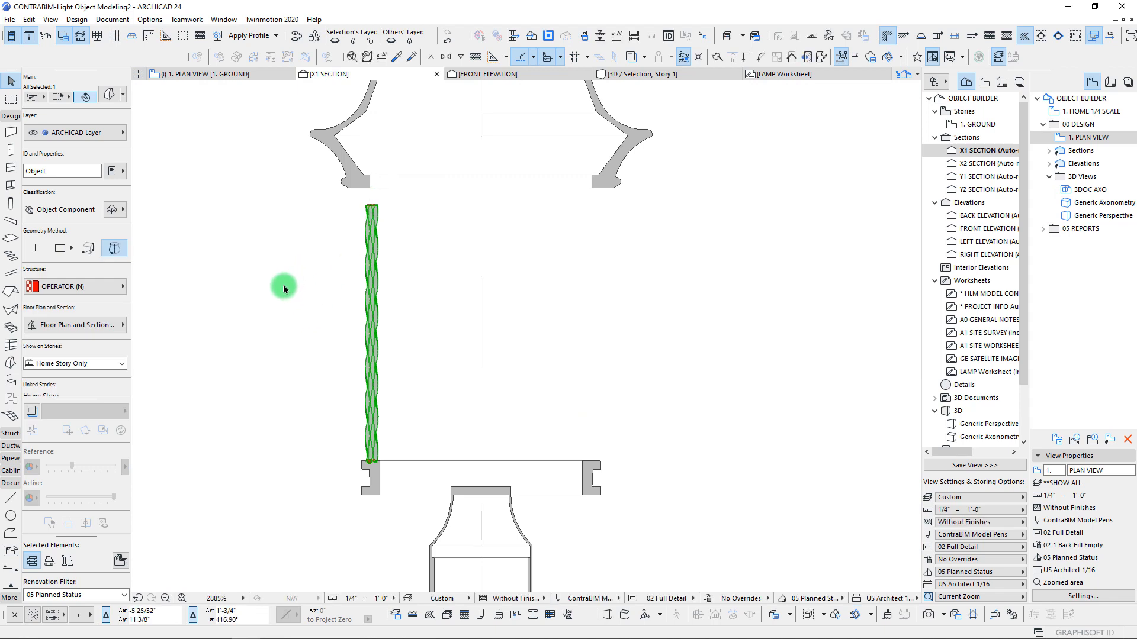
key("ctrl+v")
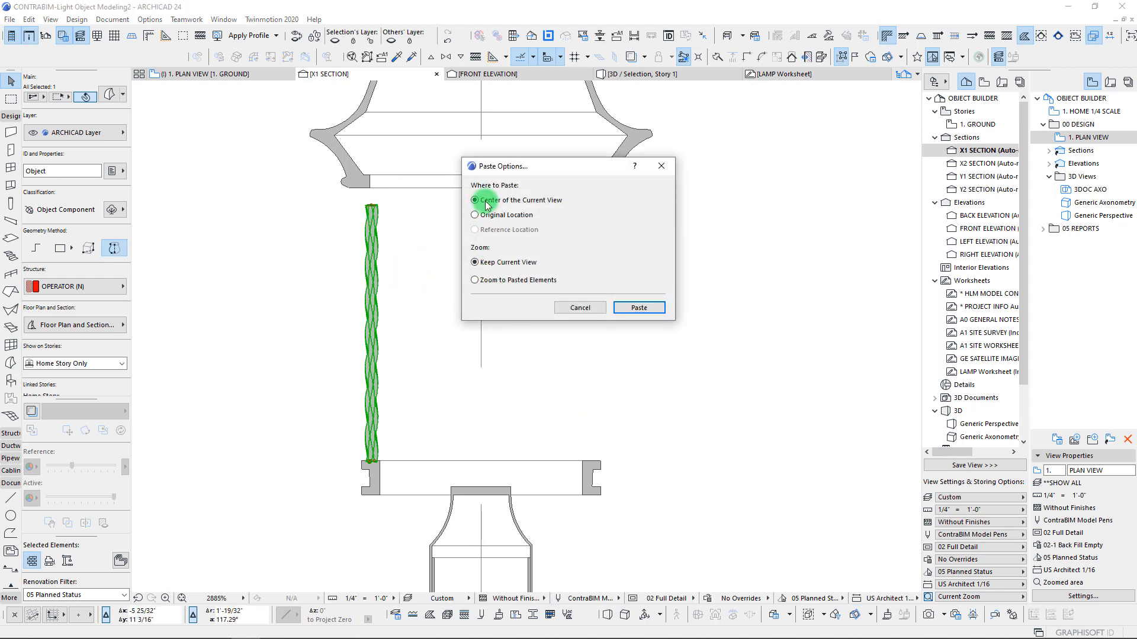
left_click(639, 308)
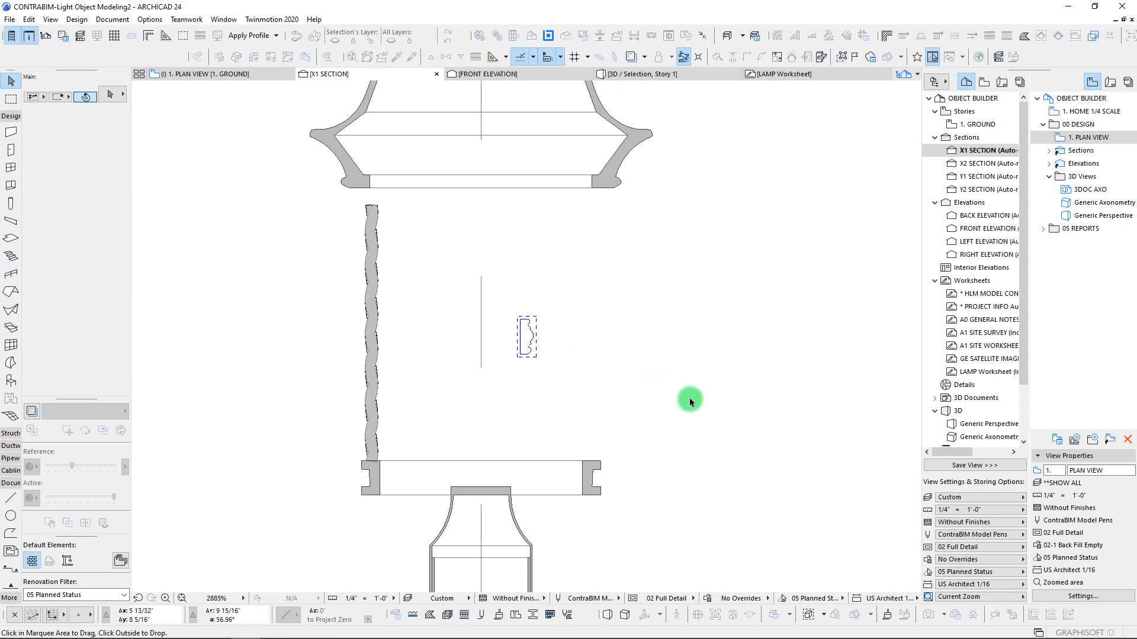
Move the pasted profile so its bottom corner on the straight edge sits just inside the top of the twisted bar
left_click_drag(499, 292, 561, 382)
left_click(561, 382)
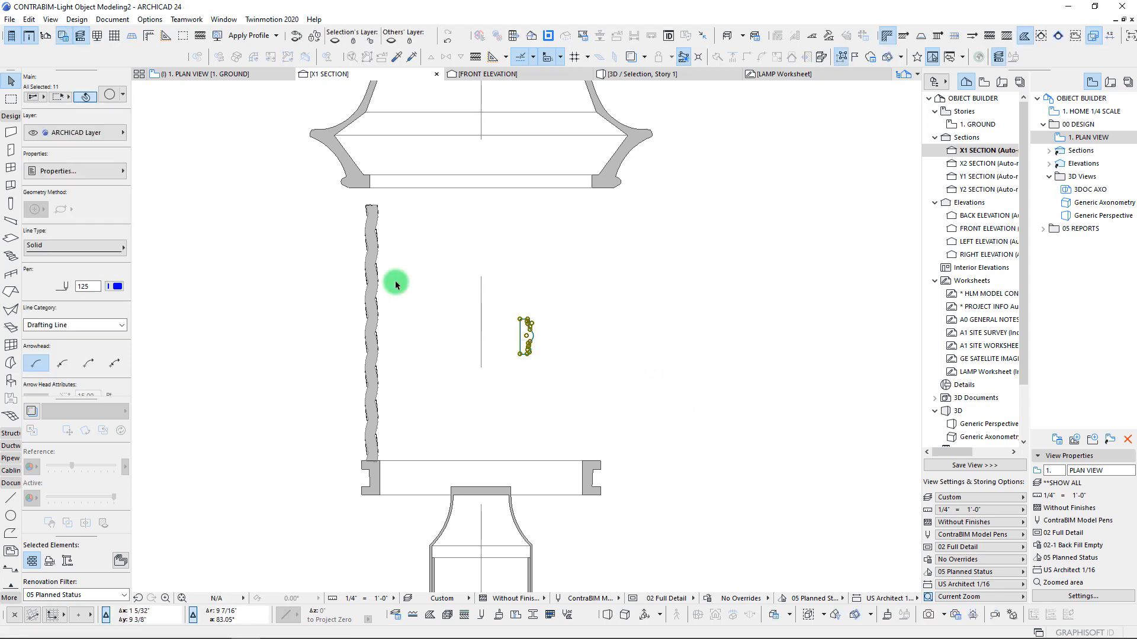
scroll(368, 197, "up", 4)
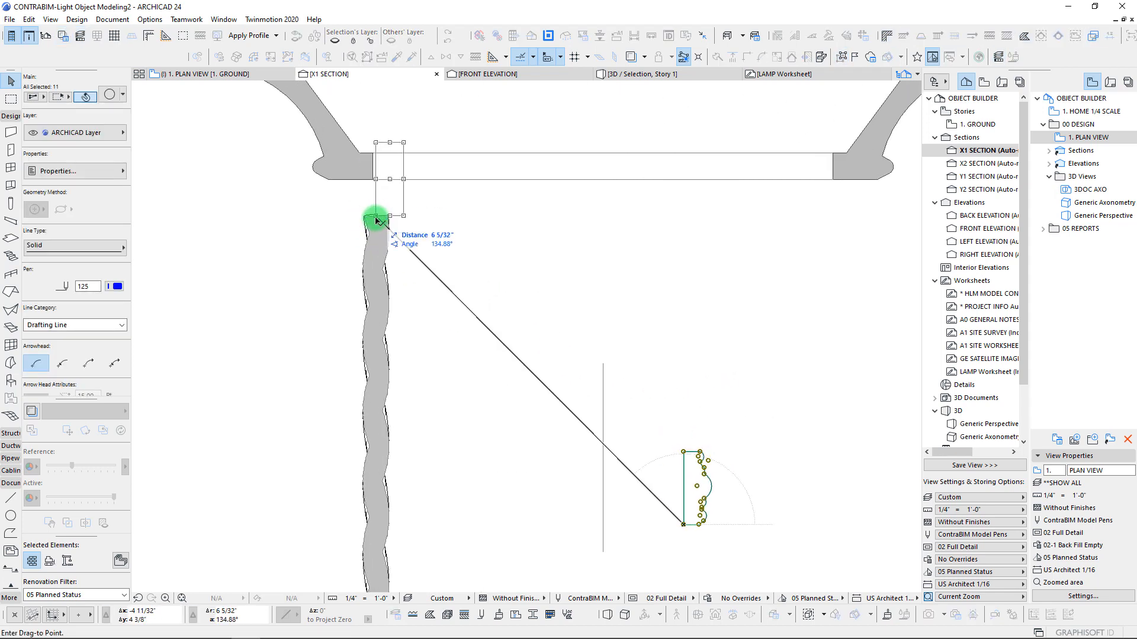
left_click(377, 228)
scroll(380, 187, "up", 4)
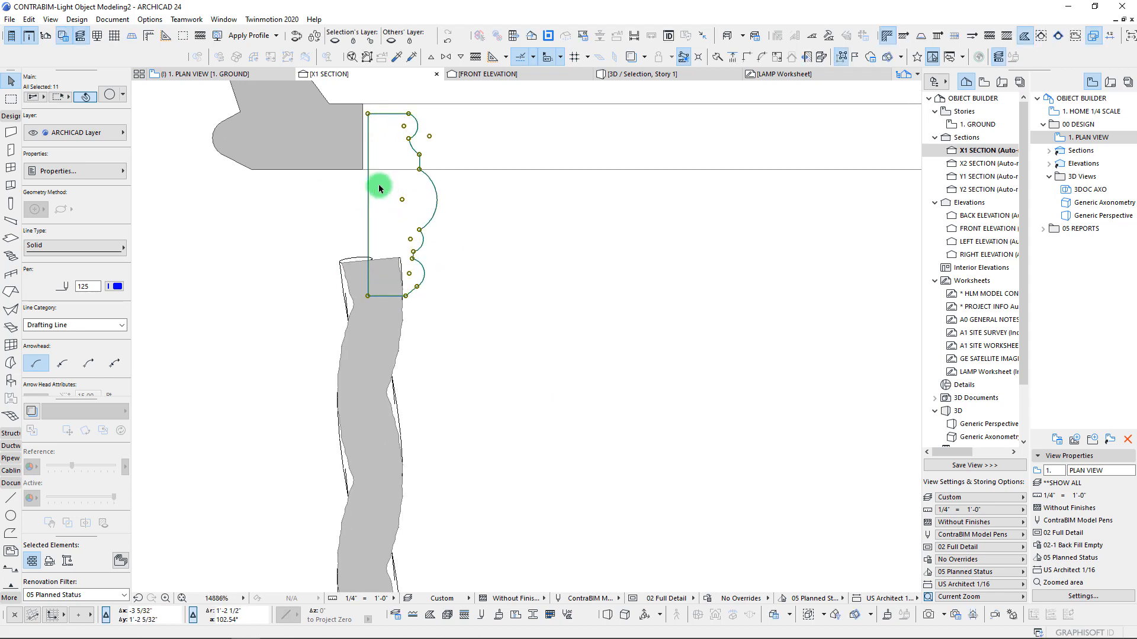
Move the capital profile straight down about 5/32" so it overlaps the top of the twisted bar further
key("ctrl+d")
left_click(368, 113)
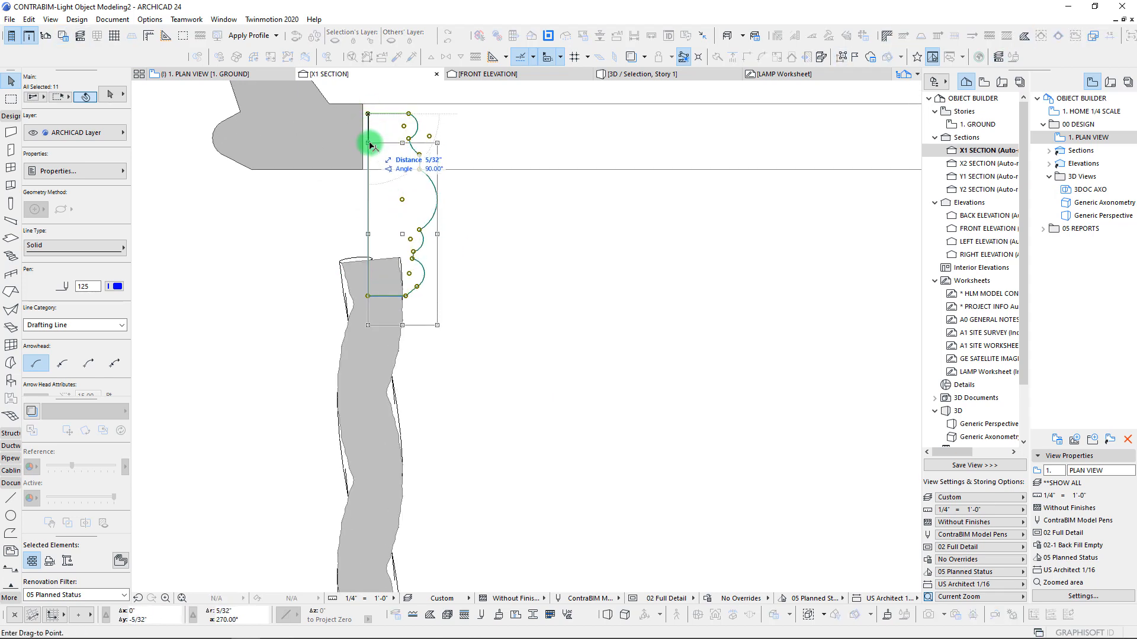
left_click(372, 146)
scroll(385, 248, "down", 4)
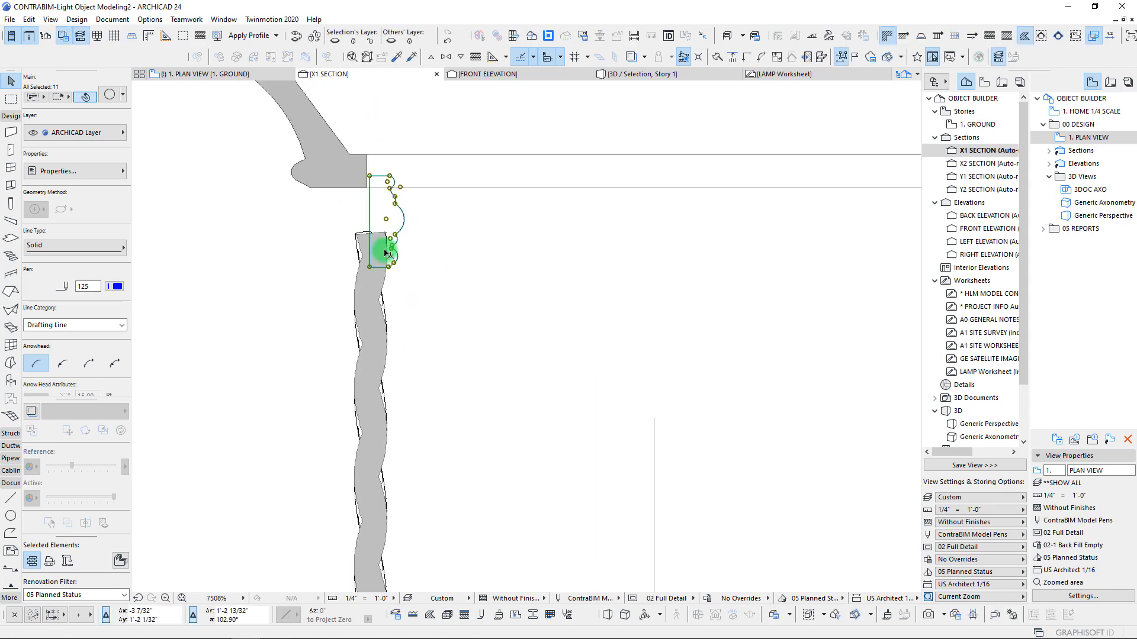
scroll(388, 142, "down", 4)
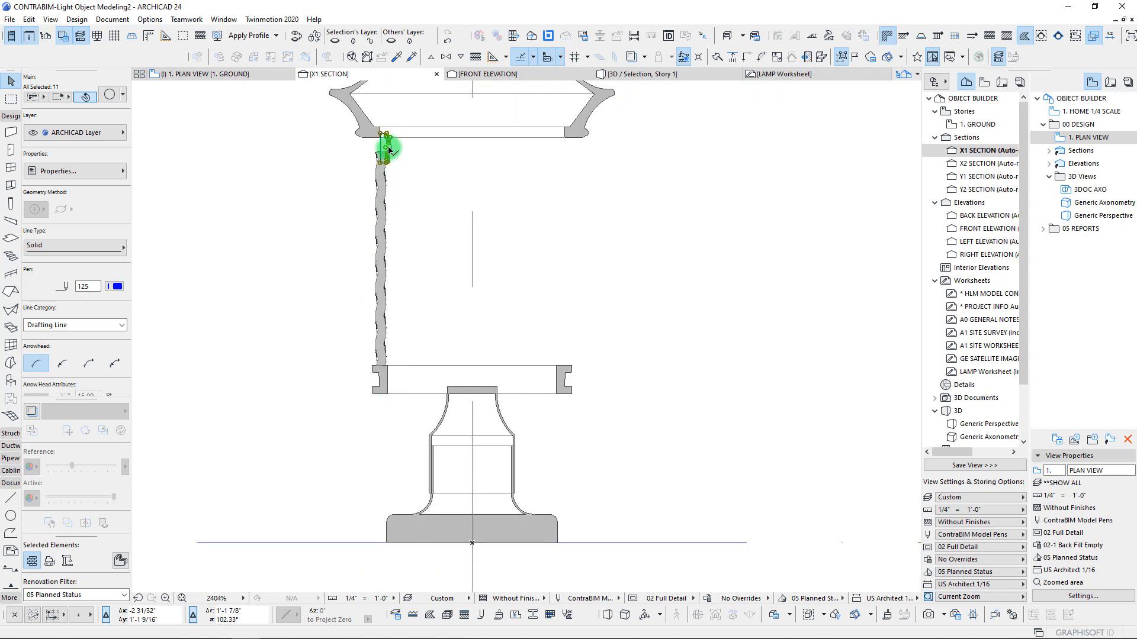
scroll(388, 150, "up", 8)
scroll(336, 172, "down", 9)
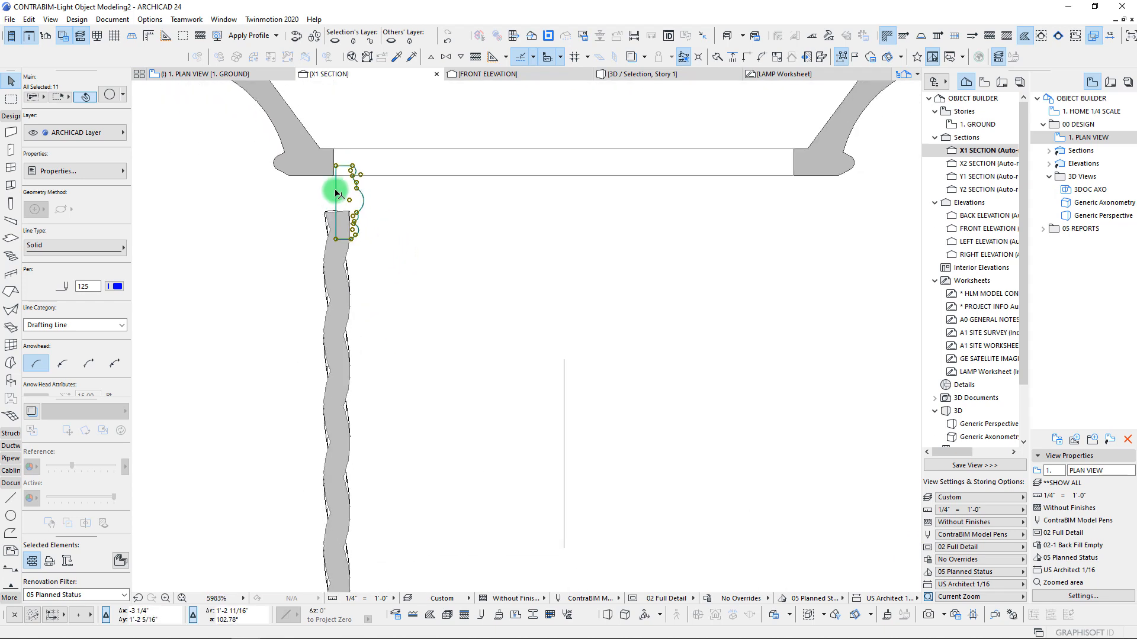
scroll(339, 172, "up", 8)
Move the whole capital profile horizontally to align its straight vertical edge with the center of the twisted bar's base
left_click(432, 296)
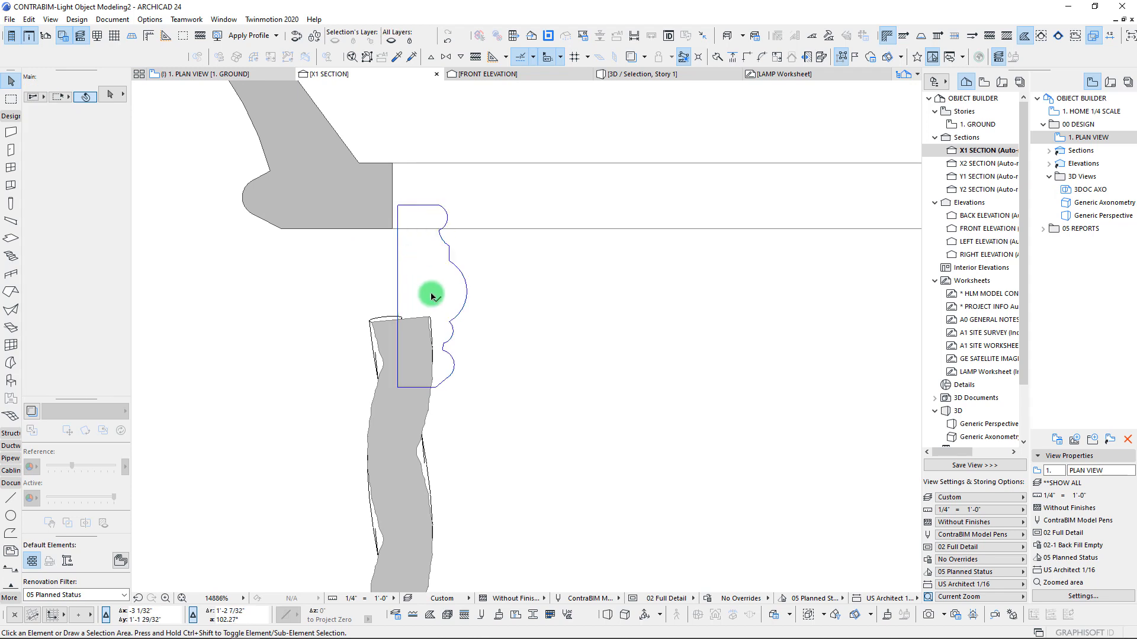
left_click(404, 241)
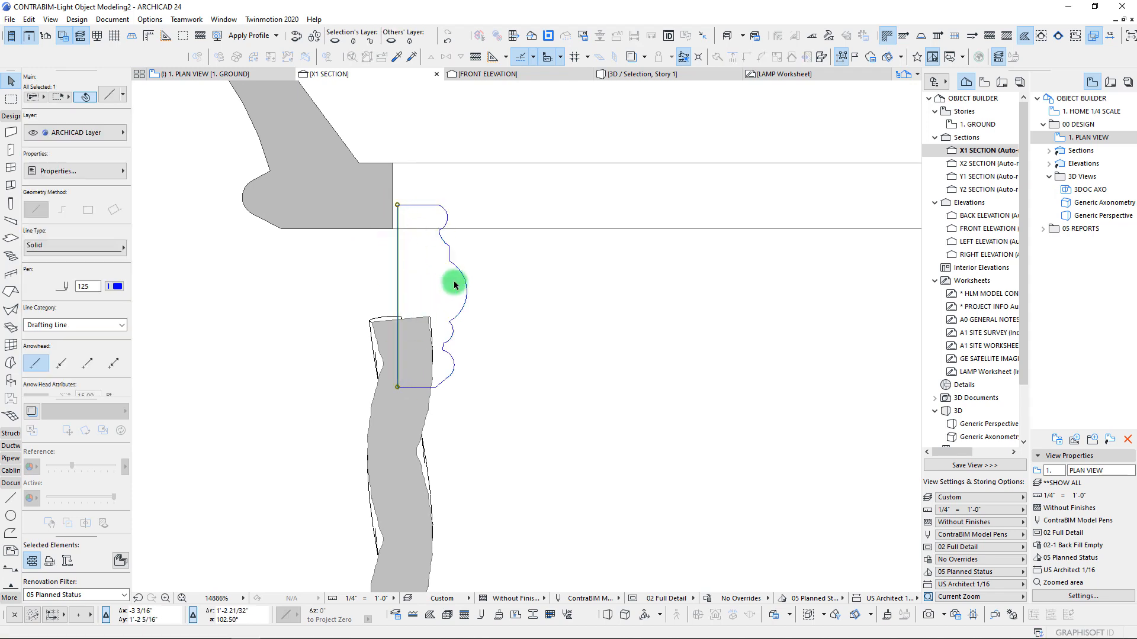
left_click_drag(547, 425, 390, 212)
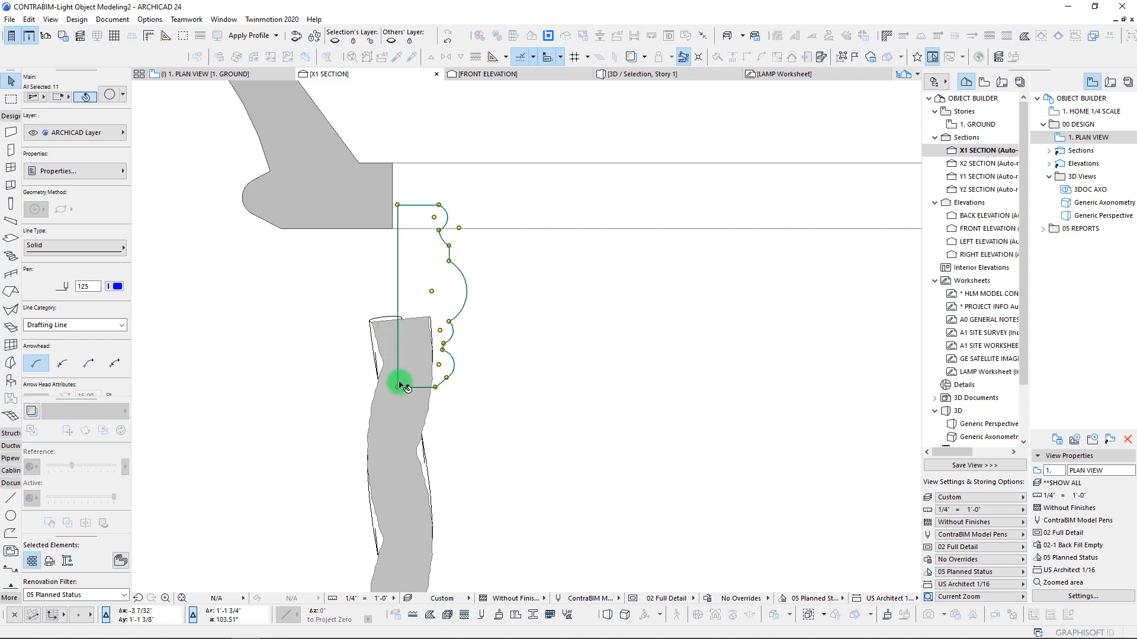
scroll(398, 389, "down", 2)
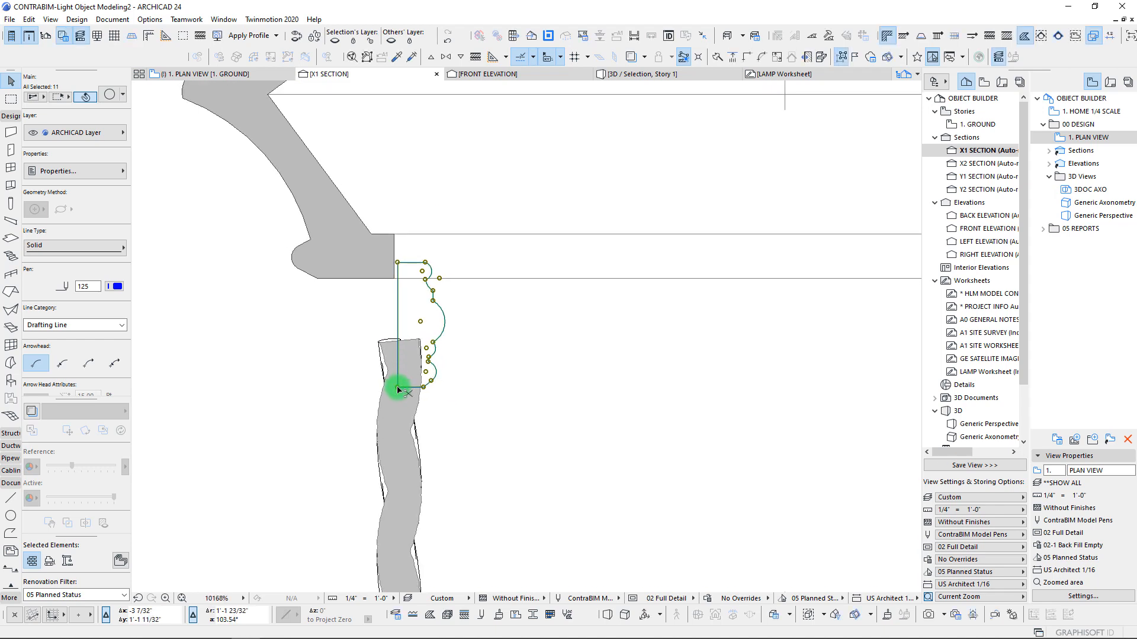
left_click(398, 388)
key("Escape")
key("ctrl+d")
left_click(397, 387)
scroll(404, 390, "down", 5)
middle_click_drag(405, 396, 416, 201)
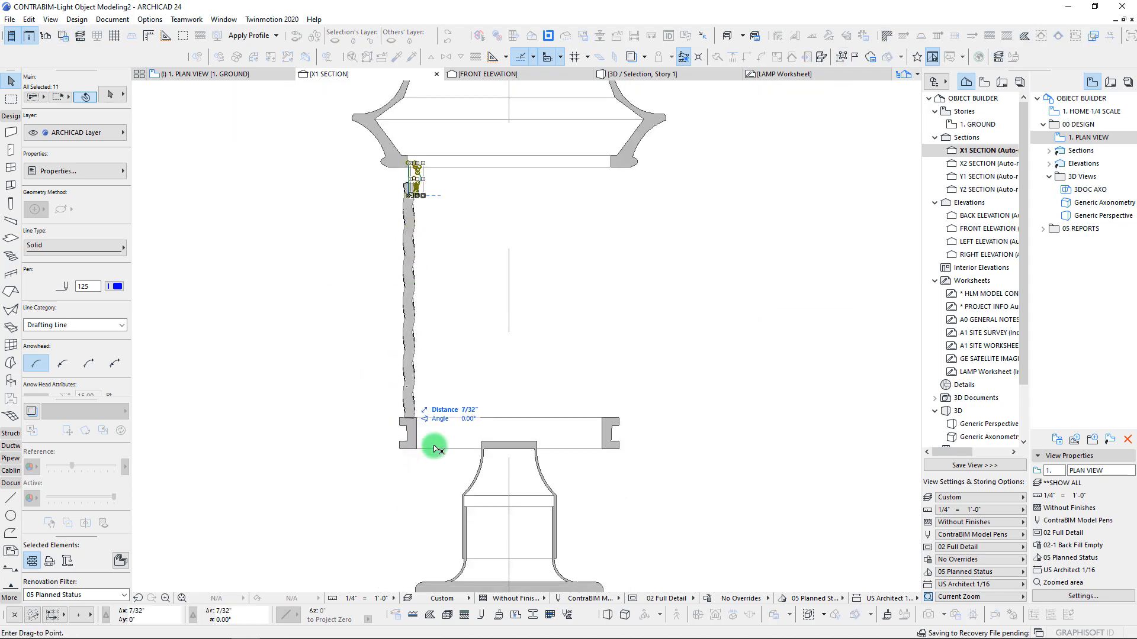
scroll(408, 423, "up", 5)
scroll(422, 427, "up", 2)
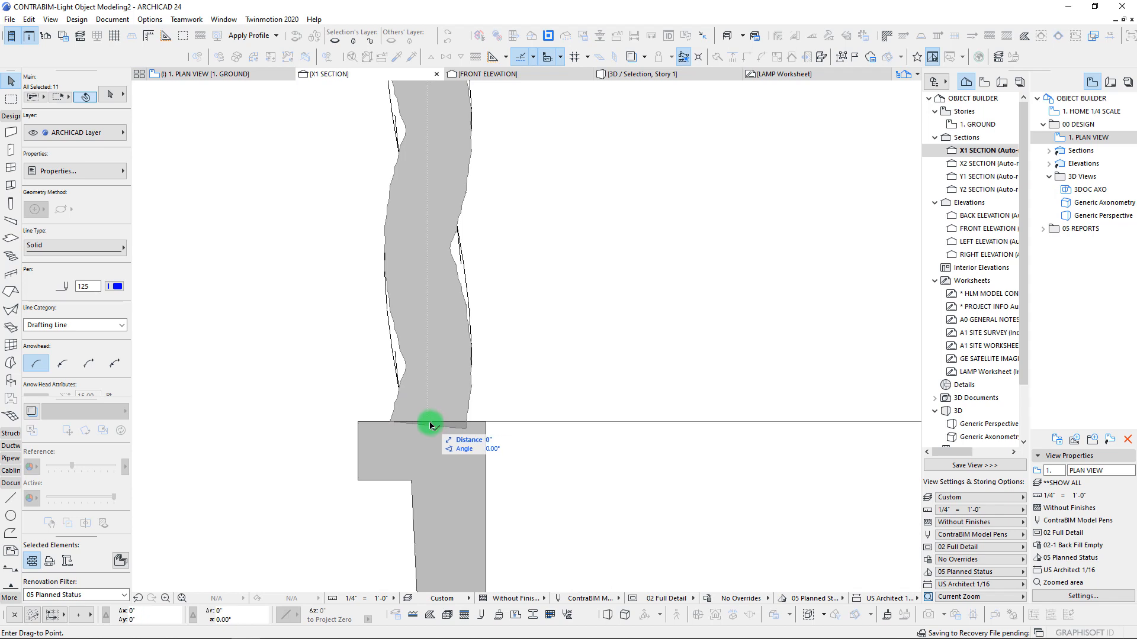
left_click(430, 425)
scroll(441, 264, "down", 5)
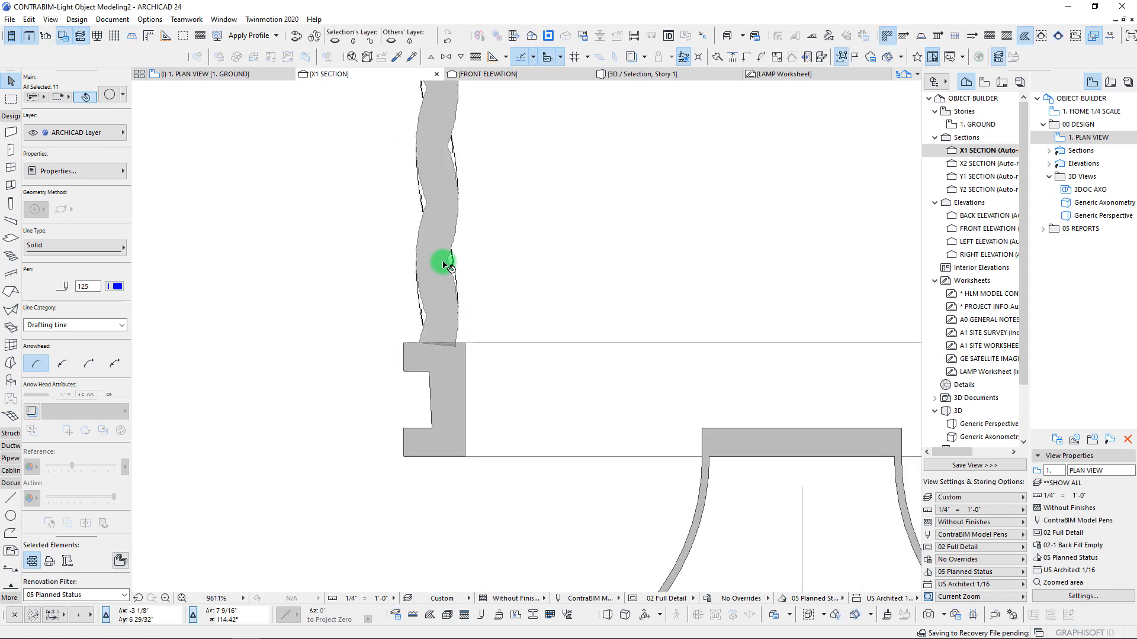
scroll(416, 279, "up", 5)
middle_click_drag(416, 279, 385, 354)
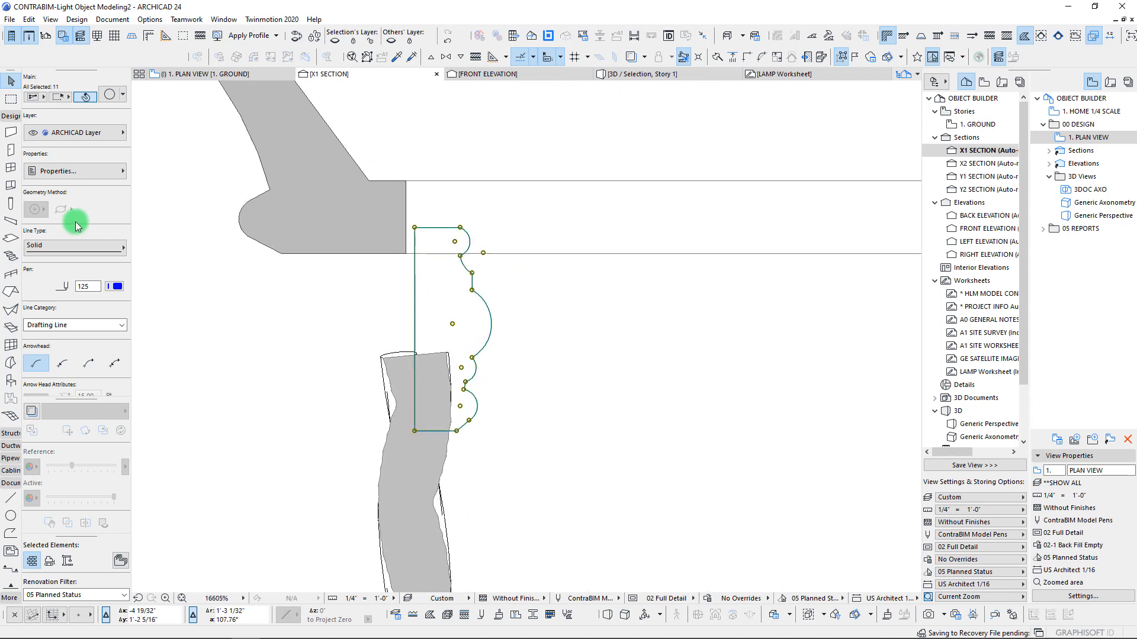
Revolve the capital profile a full turn about its straight vertical edge to form a solid Metal | Wrought Iron morph
key("Escape")
left_click(11, 364)
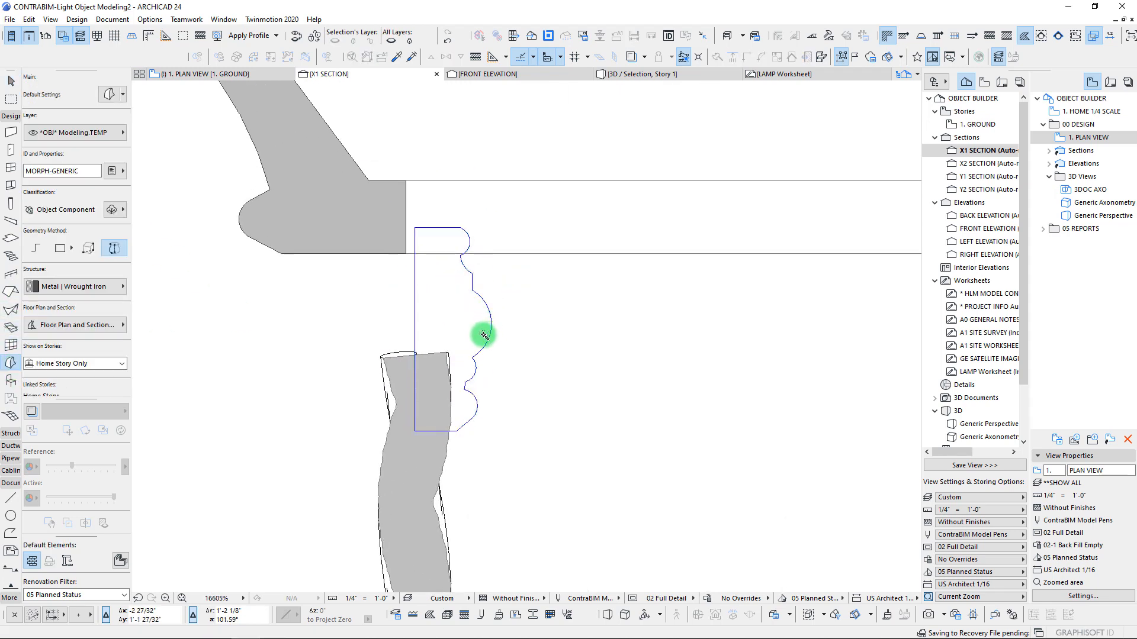
scroll(331, 189, "down", 3)
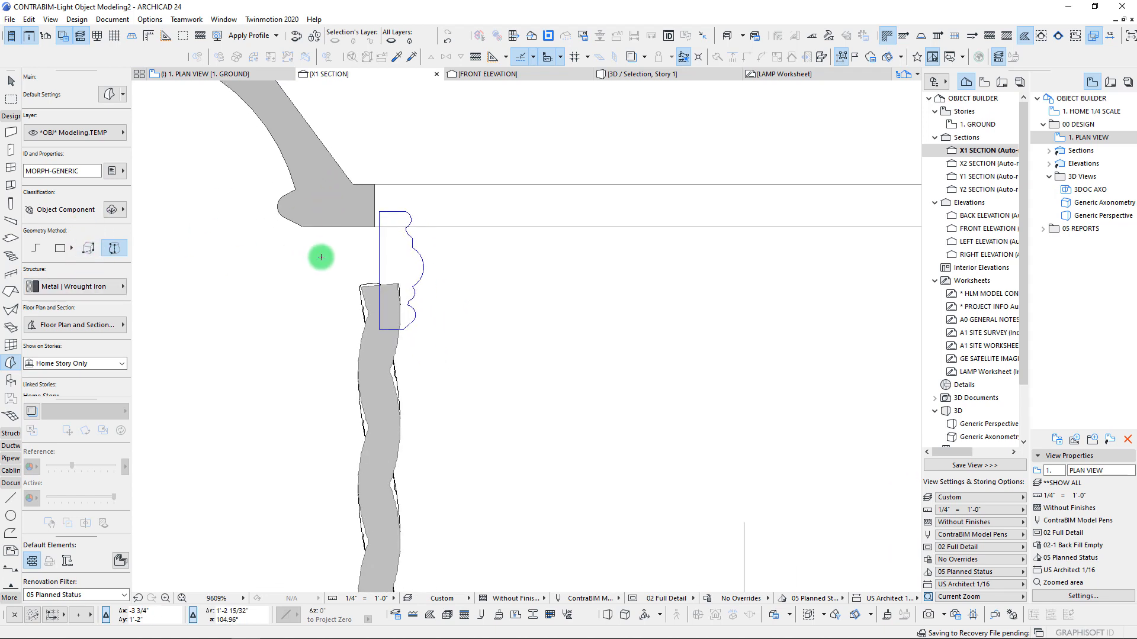
left_click(381, 256)
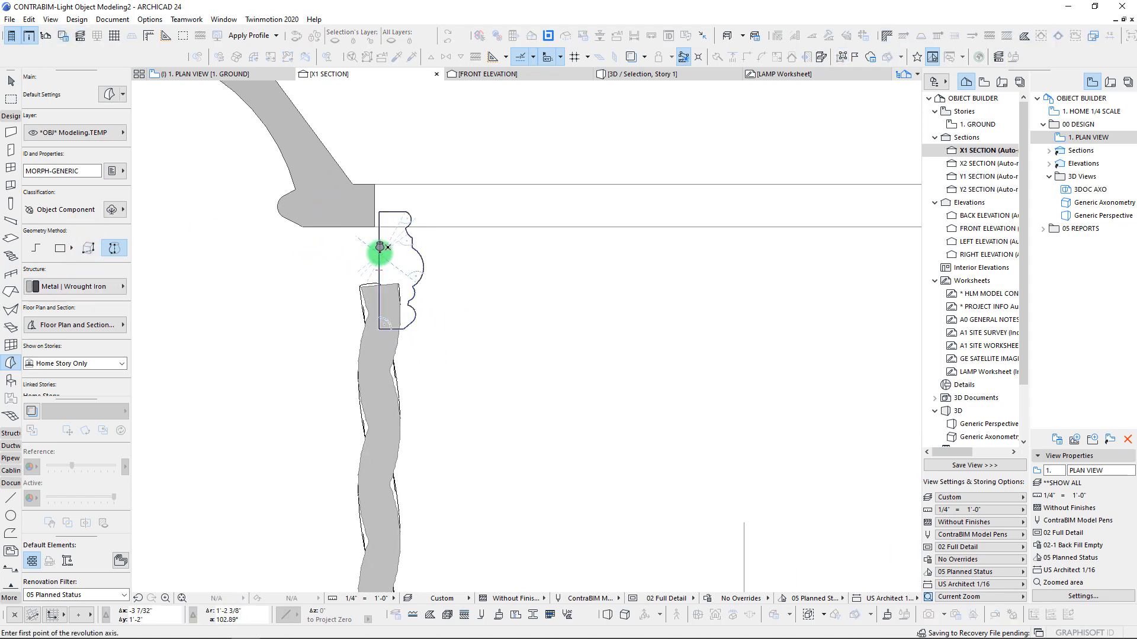
left_click(379, 254)
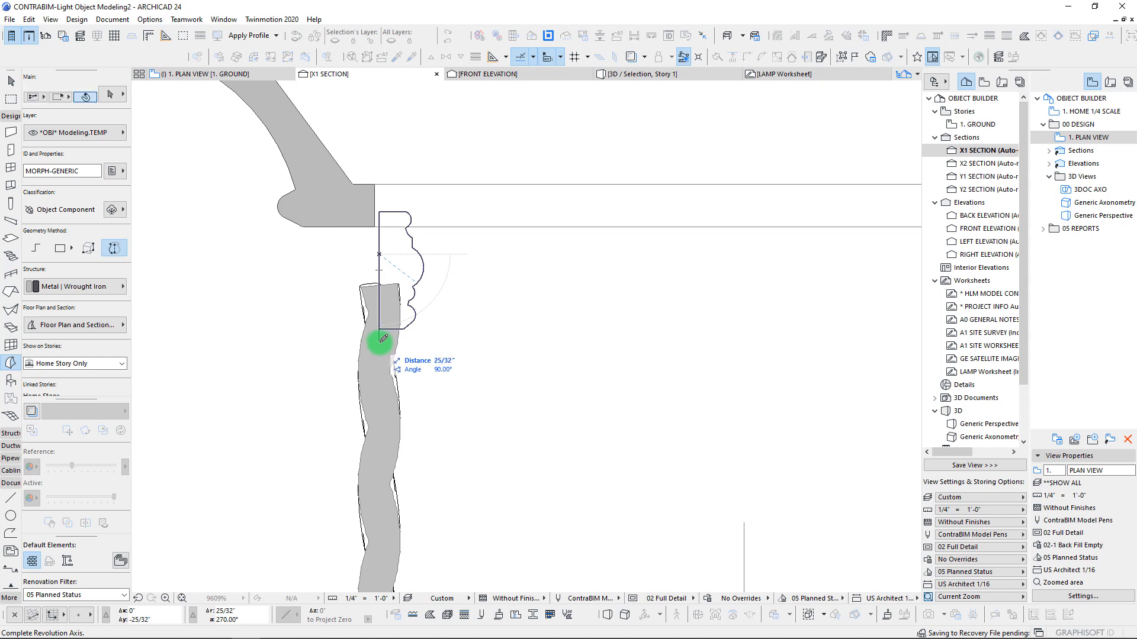
left_click(377, 249)
left_click(380, 234)
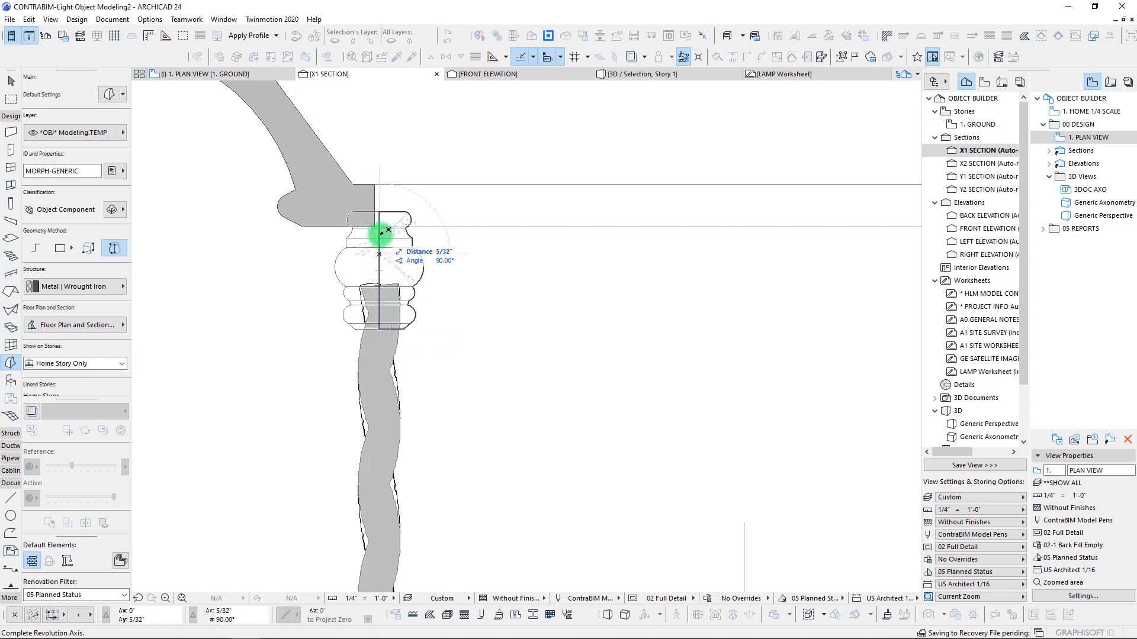
left_click(631, 320)
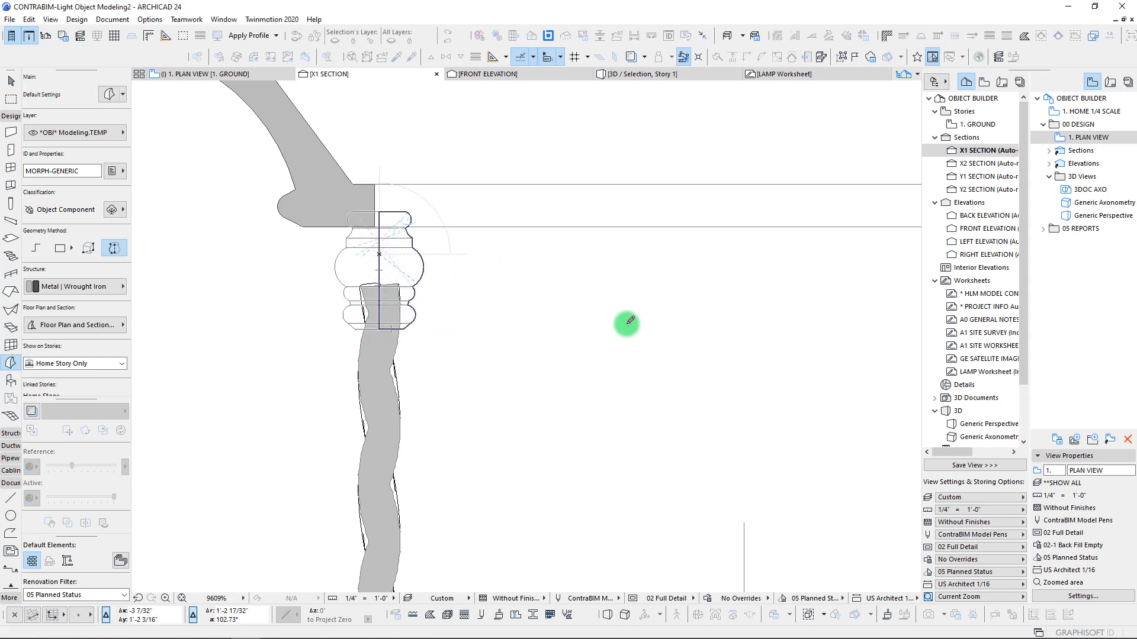
scroll(375, 330, "down", 4)
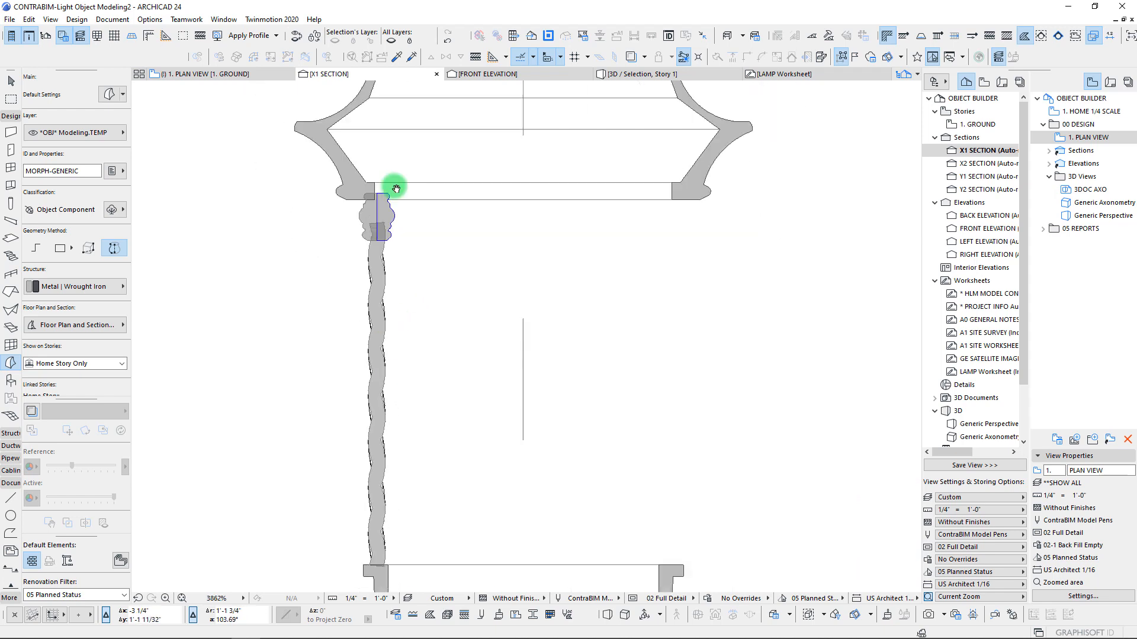
scroll(412, 295, "up", 1)
key("Escape")
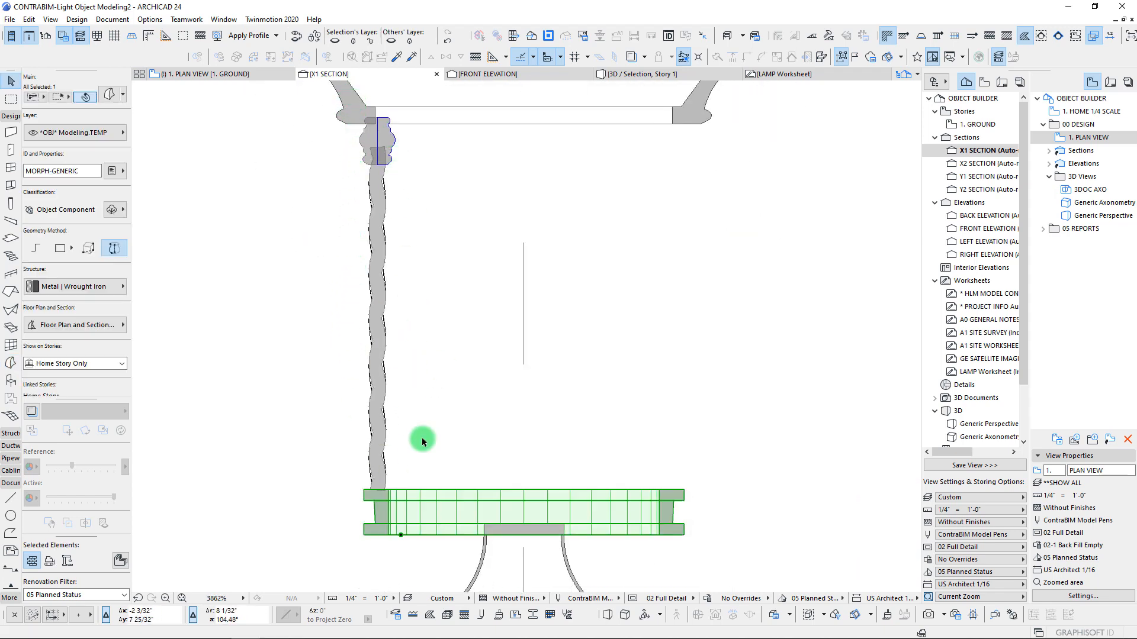
key("Escape")
Isolate the revolved capital and the twisted bar in the 3D window and orbit to inspect them from above
scroll(368, 129, "up", 5)
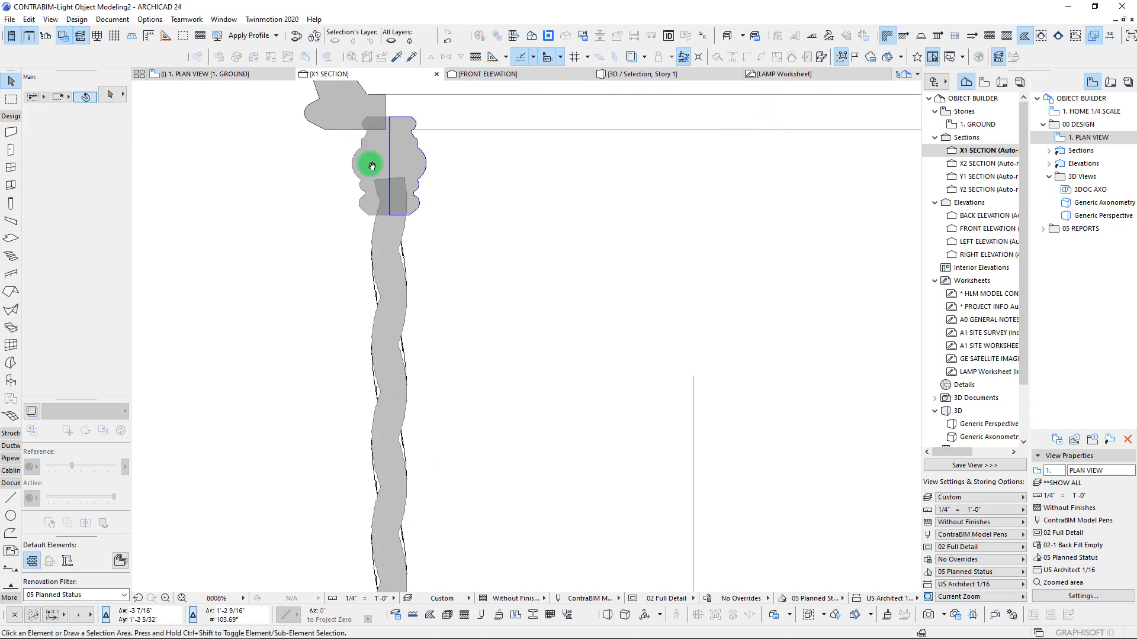
left_click(386, 238)
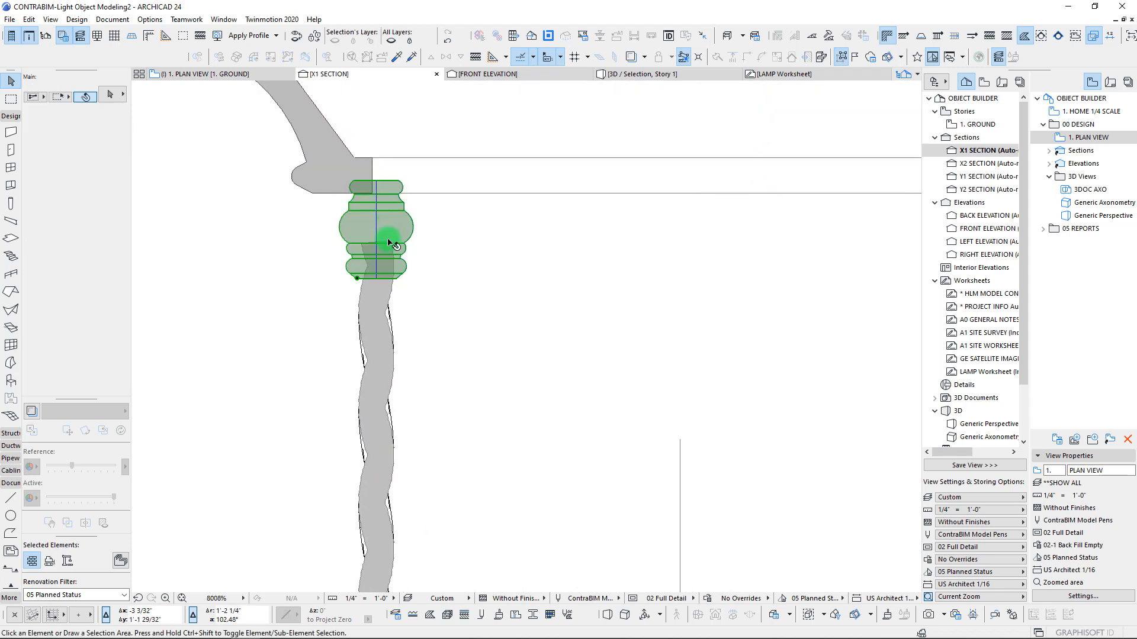
left_click(382, 324, "shift")
key("F5")
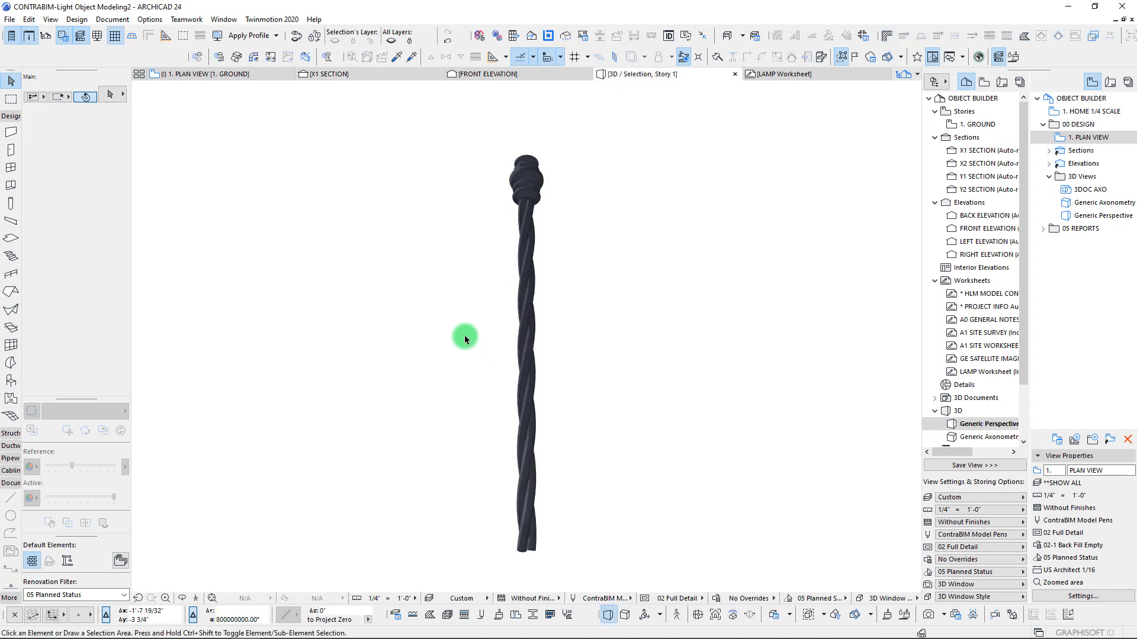
middle_click_drag(465, 335, 458, 329, "shift")
middle_click(459, 332)
middle_click(458, 333)
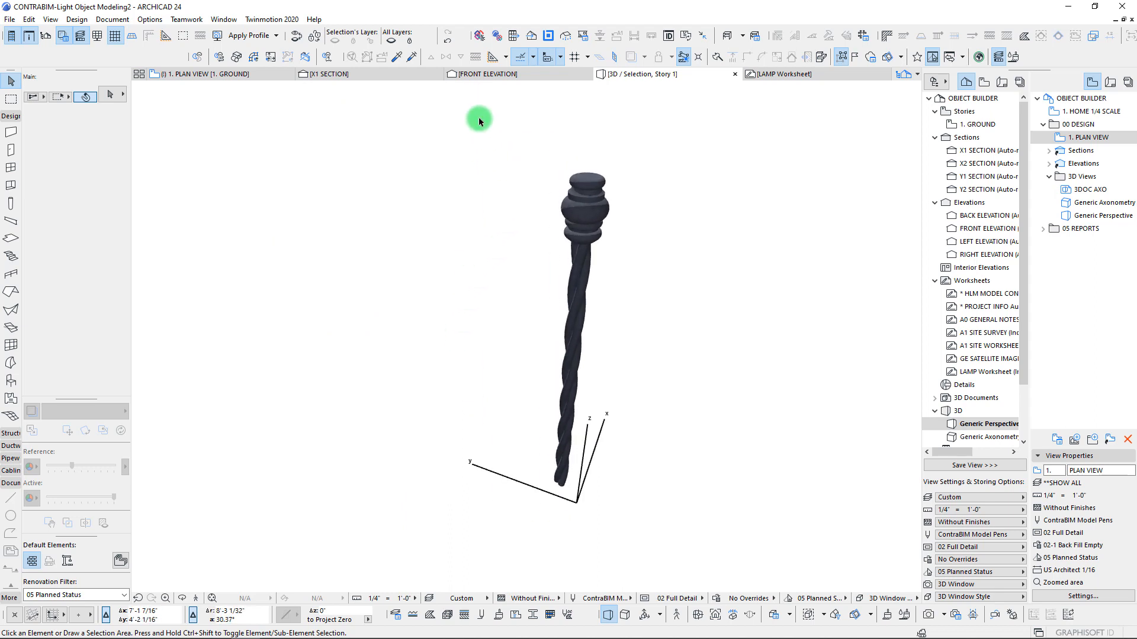
Merge the capital and the twisted bar into a single morph with a Boolean Union
left_click_drag(478, 117, 686, 550)
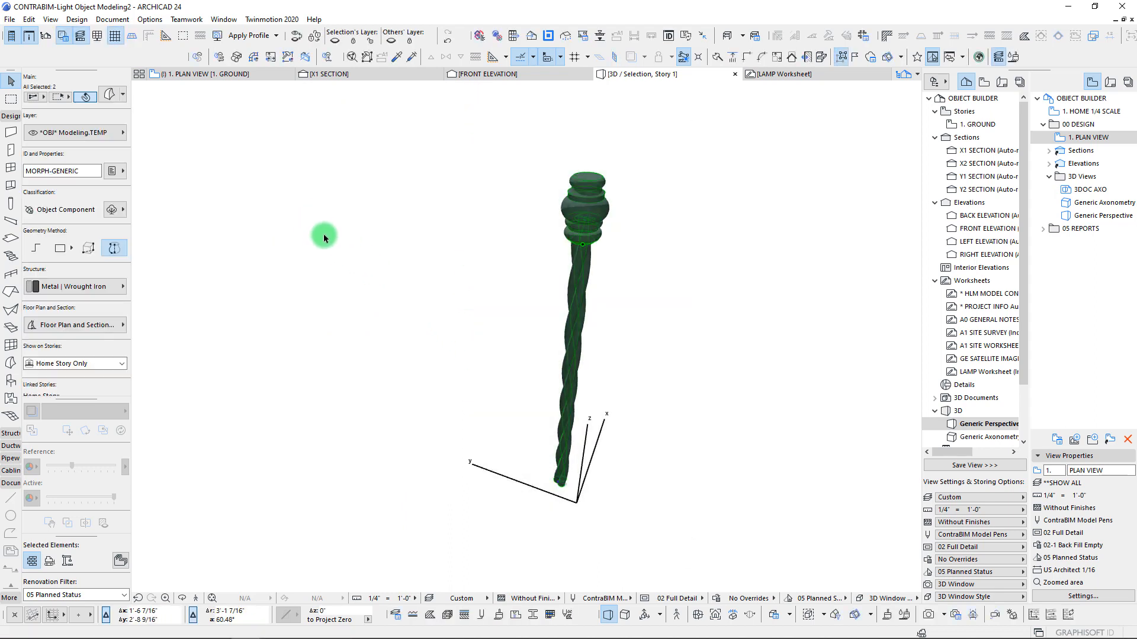
right_click(325, 238)
mouse_move(414, 373)
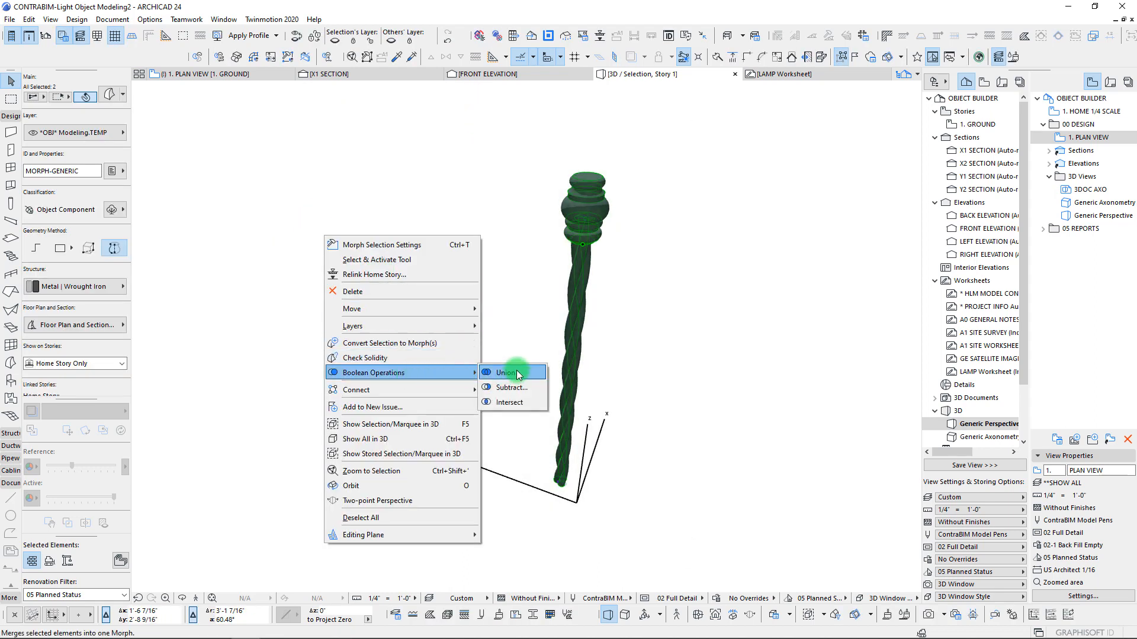
Merge the selected turned cap and twisted post morphs into one element with a Boolean Union
left_click(518, 374)
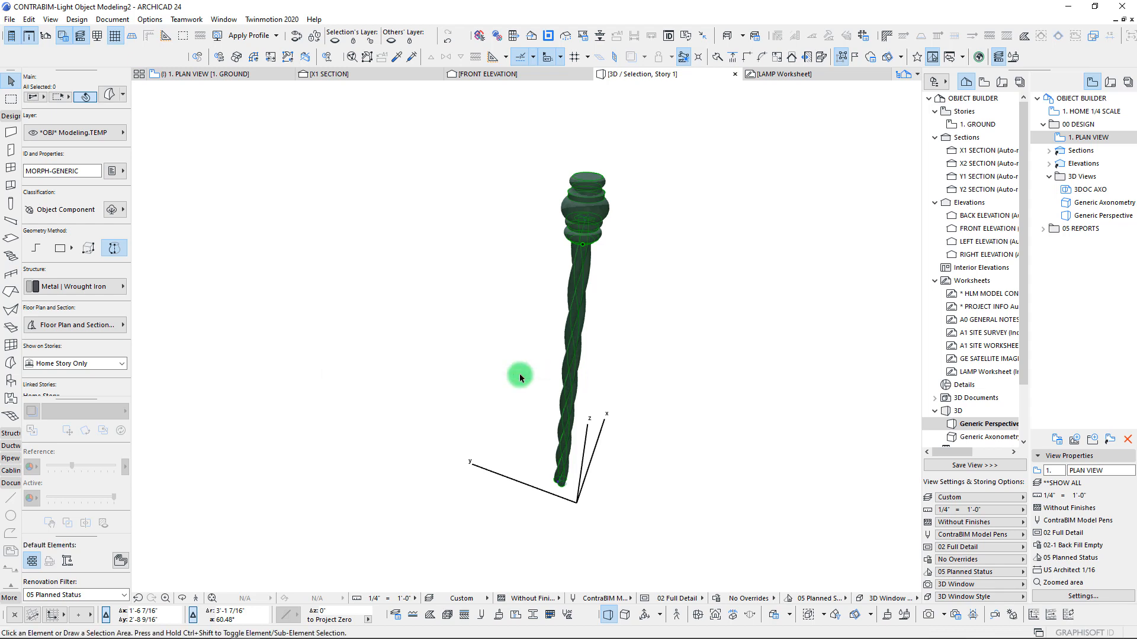
middle_click_drag(528, 359, 503, 284, "shift")
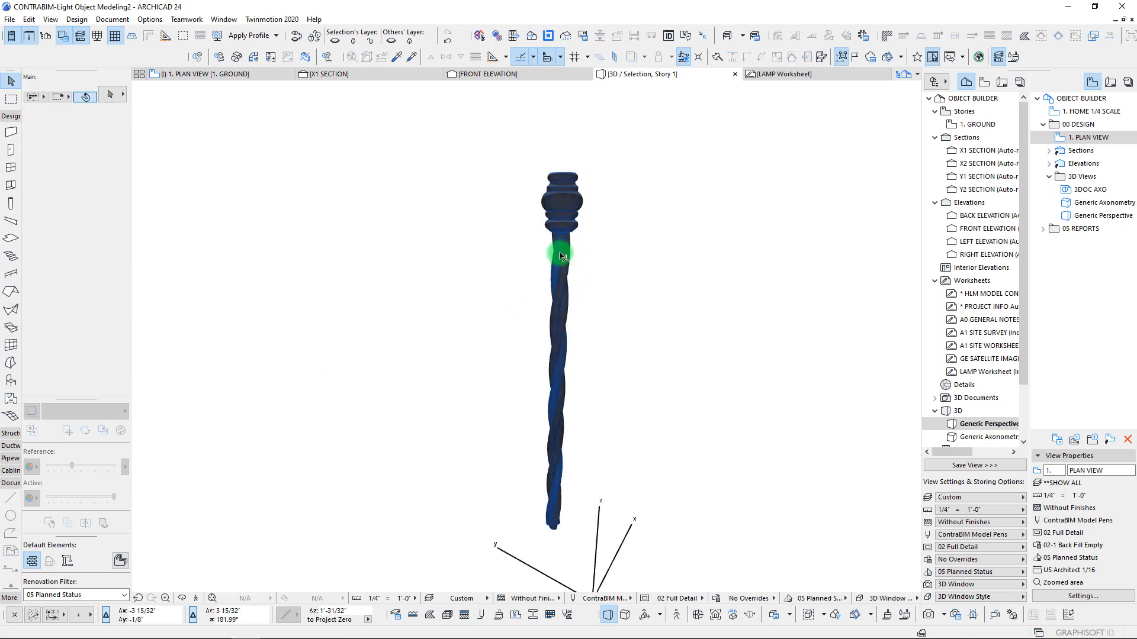
left_click(562, 228)
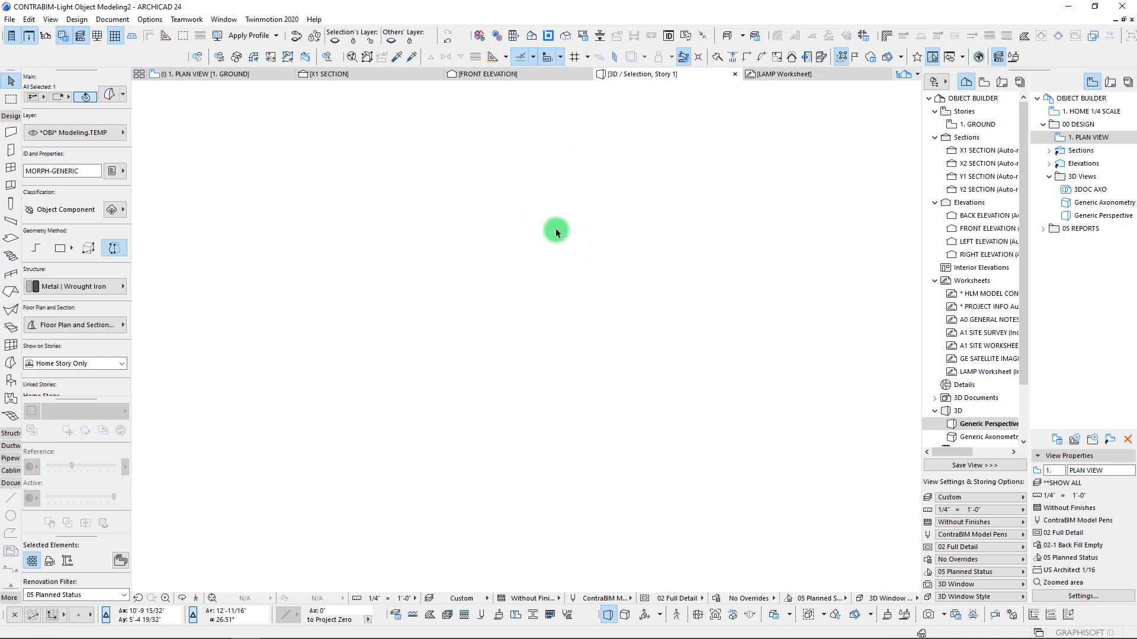
Set the merged post morph's edge type to soft, applying the change to its custom faces and edges too
middle_click_drag(485, 252, 461, 227)
middle_click_drag(774, 484, 538, 219)
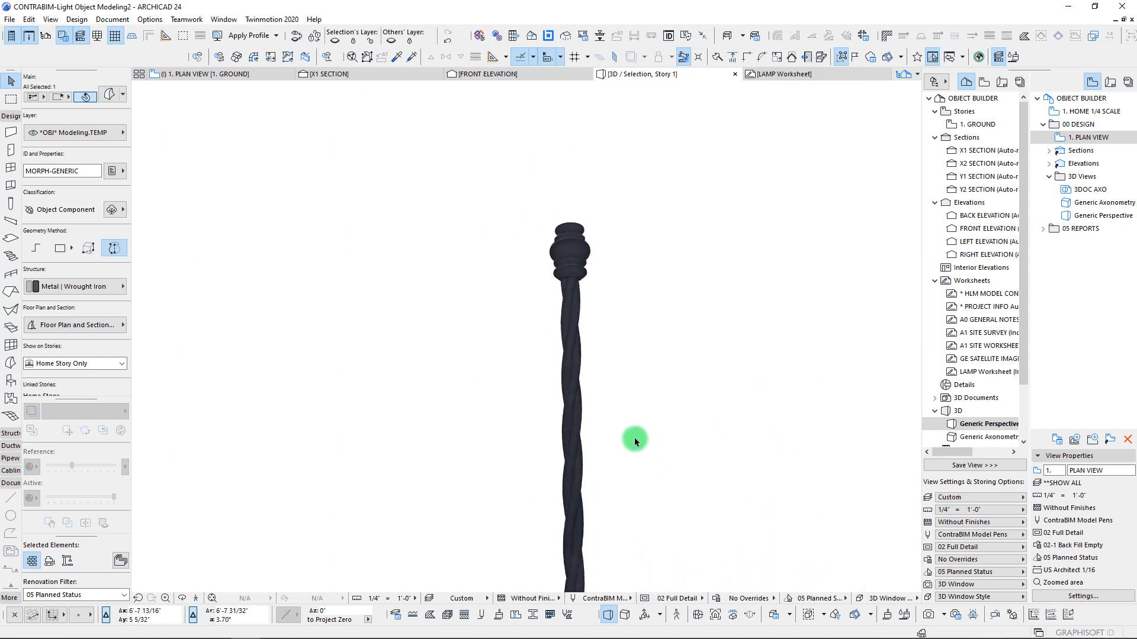
scroll(526, 371, "down", 2)
scroll(555, 411, "up", 5)
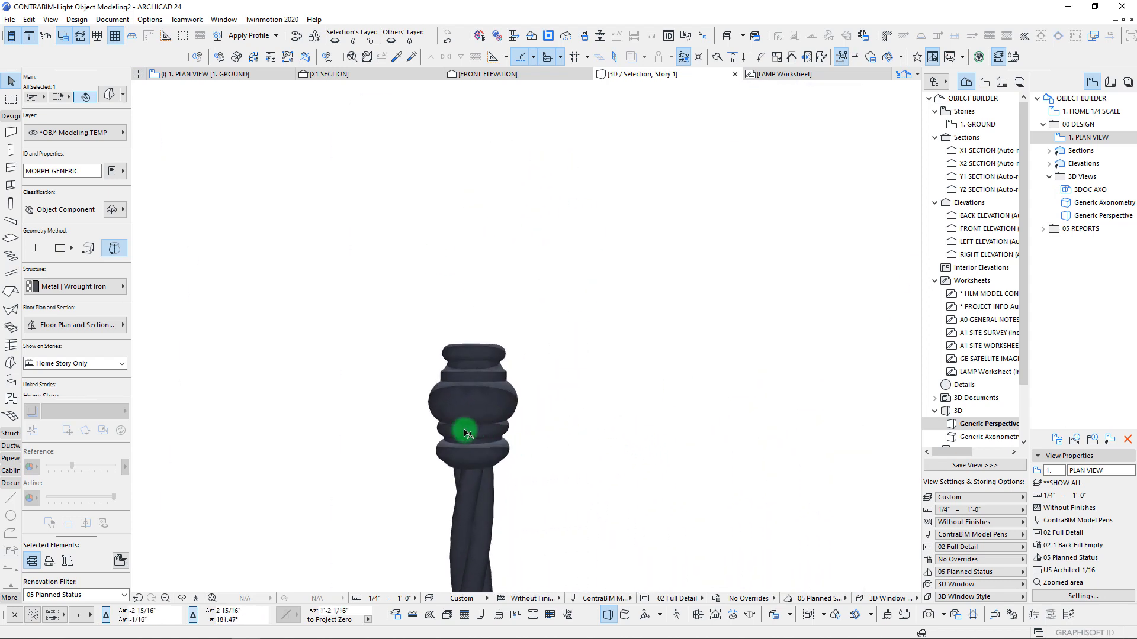
scroll(486, 453, "up", 1)
middle_click_drag(487, 453, 469, 438)
scroll(484, 454, "down", 6)
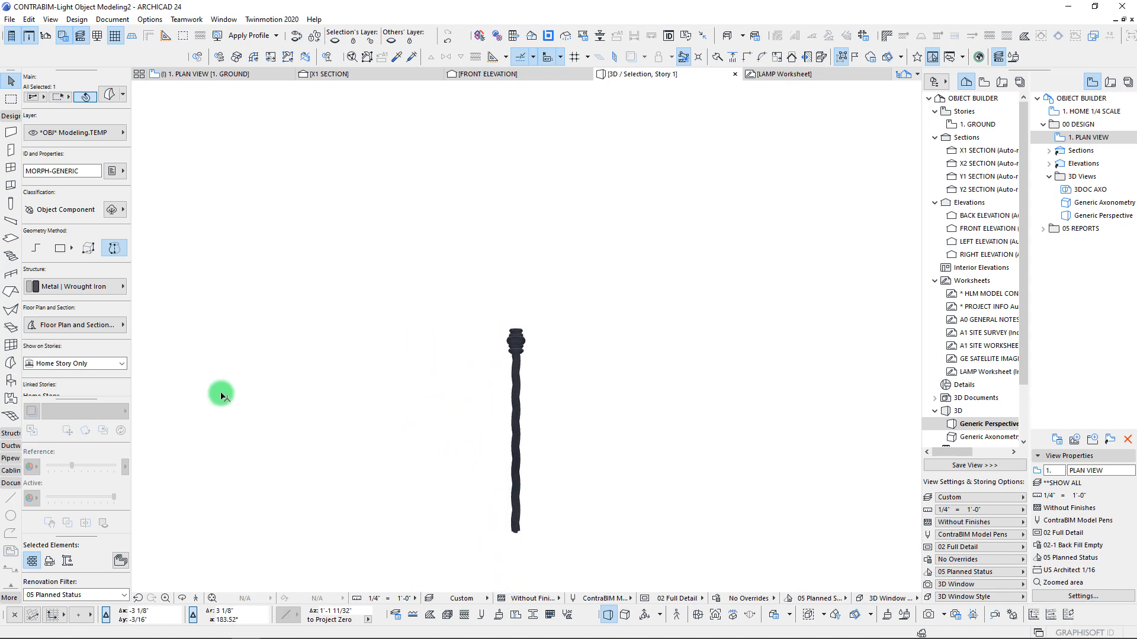
scroll(70, 262, "down", 10)
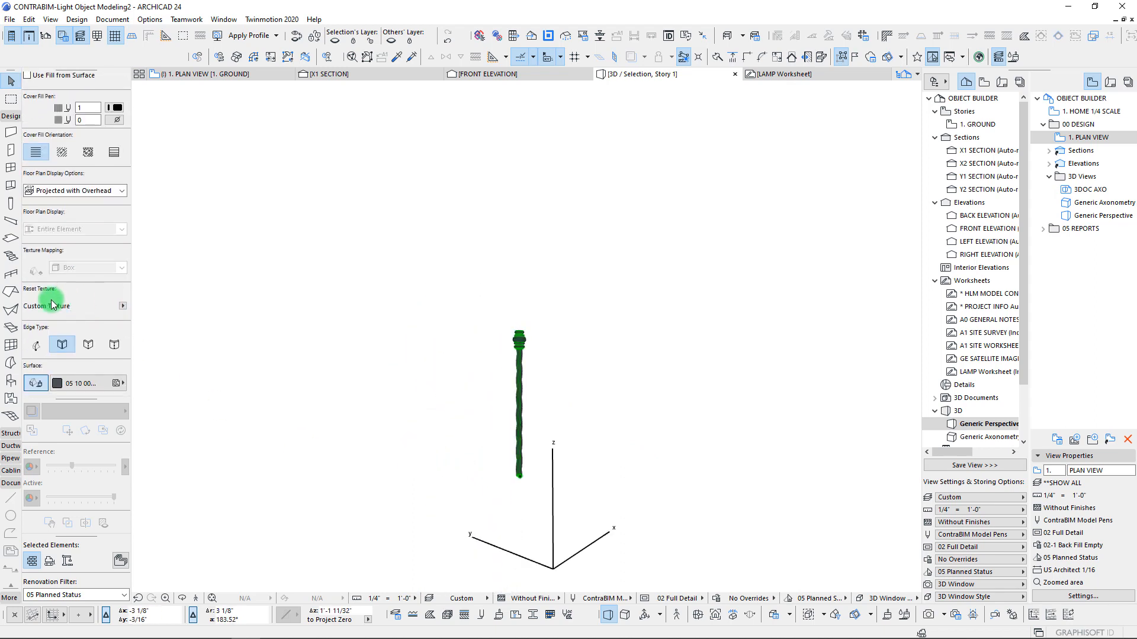
left_click(111, 345)
left_click(639, 272)
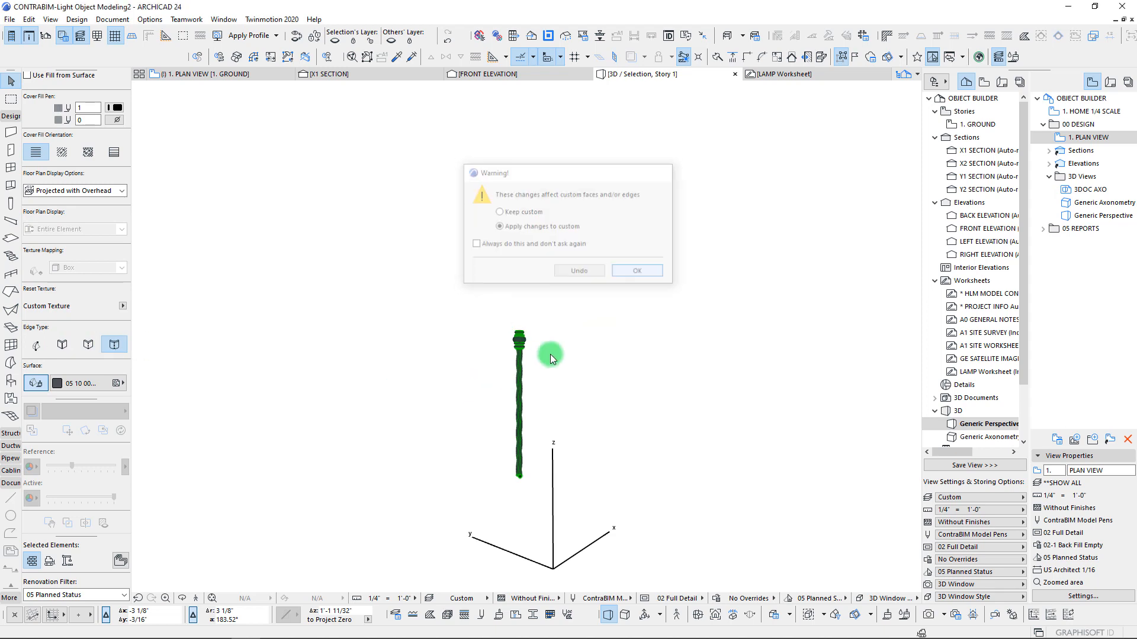
left_click(506, 327)
scroll(511, 342, "up", 8)
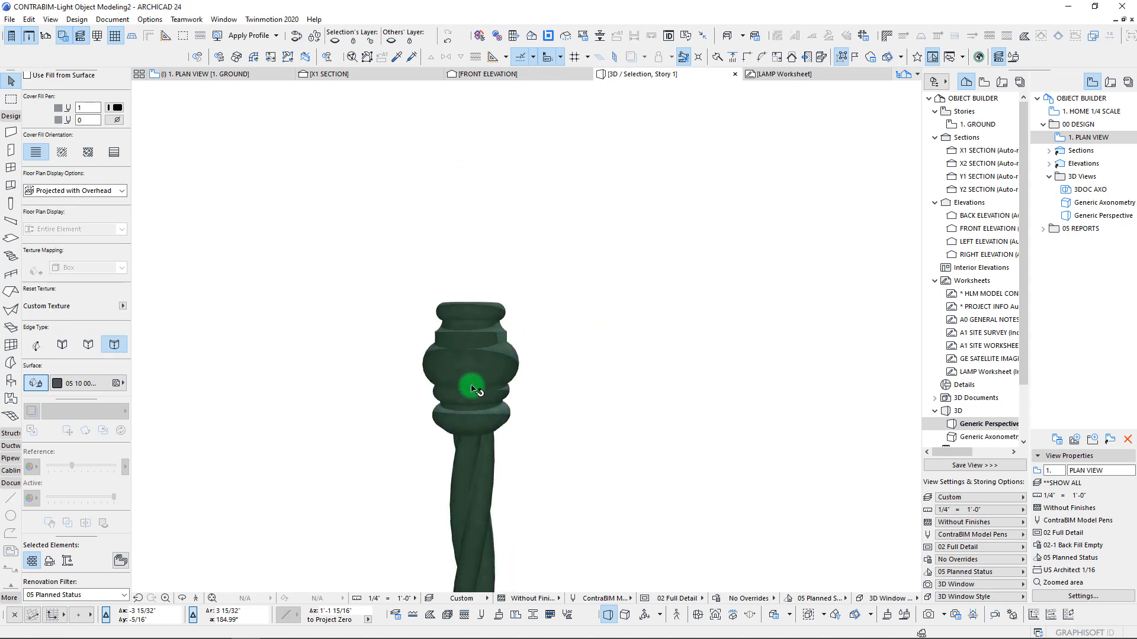
left_click(521, 363)
scroll(522, 362, "up", 5)
scroll(409, 394, "down", 5)
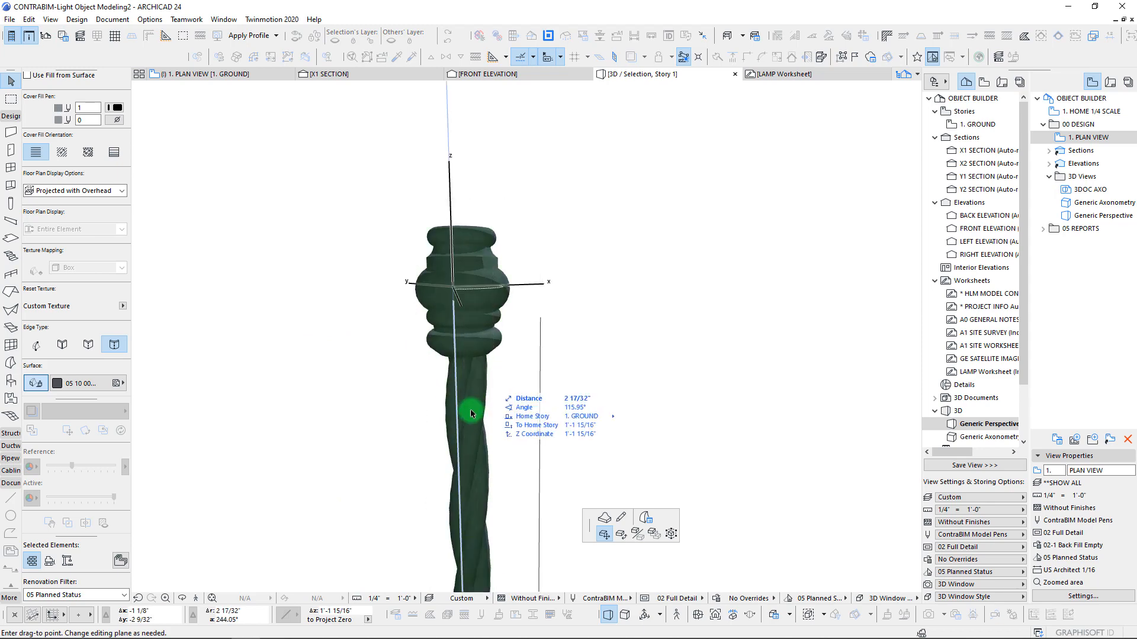
key("Escape")
key("Escape")
Open the X1 section and delete the leftover half-profile outline drawn over the post's cap
key("F2")
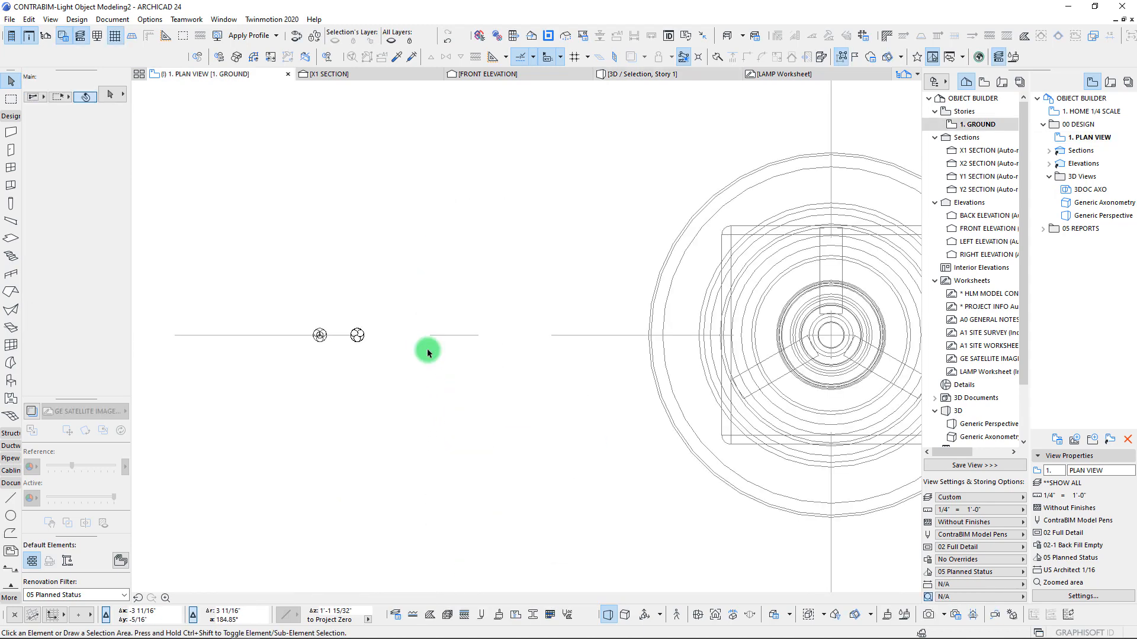
left_click(372, 75)
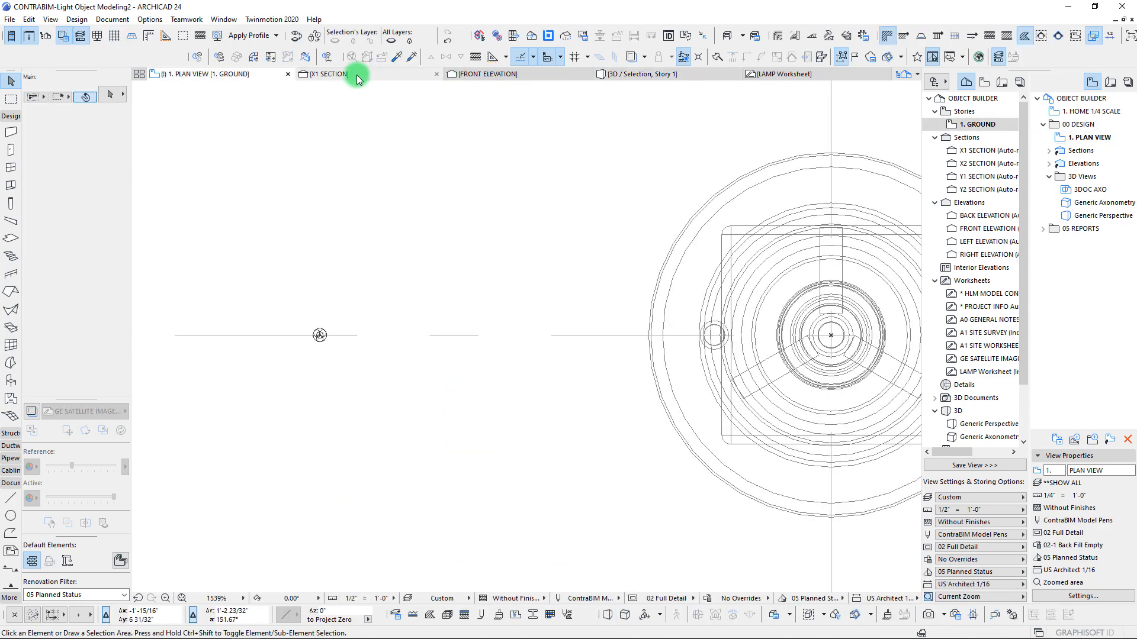
left_click(375, 191)
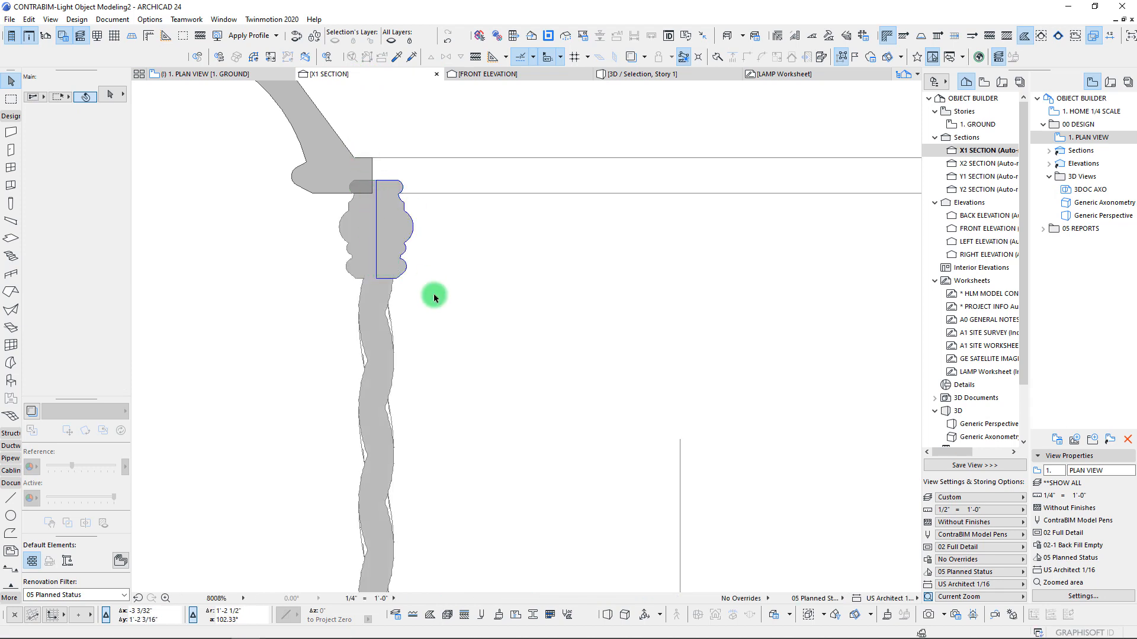
left_click_drag(434, 297, 468, 316)
key("Delete")
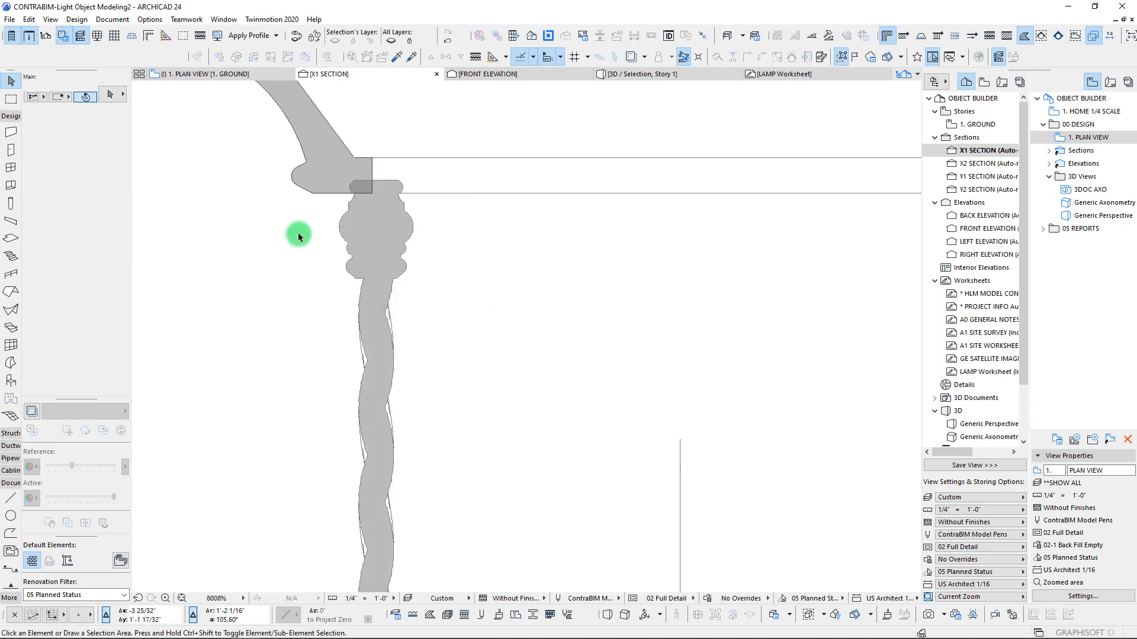
Try to rotate the twisted post about the centre of its base, with its vertical axis as the start line
left_click(393, 244)
scroll(407, 390, "down", 3)
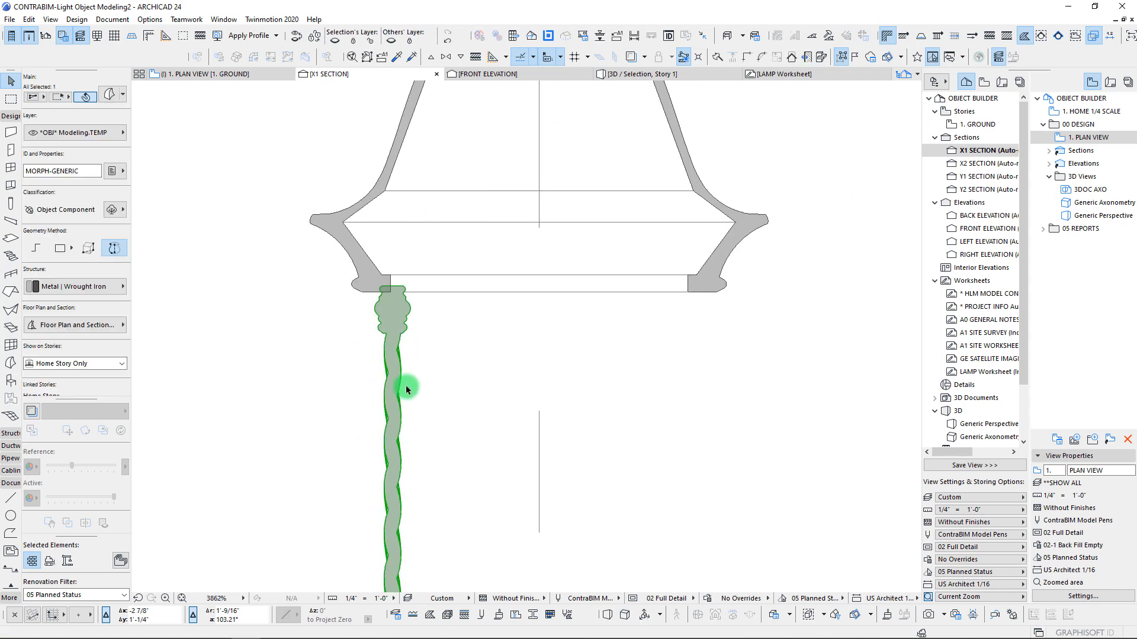
scroll(406, 388, "down", 4)
middle_click_drag(406, 388, 467, 297)
scroll(461, 425, "up", 4)
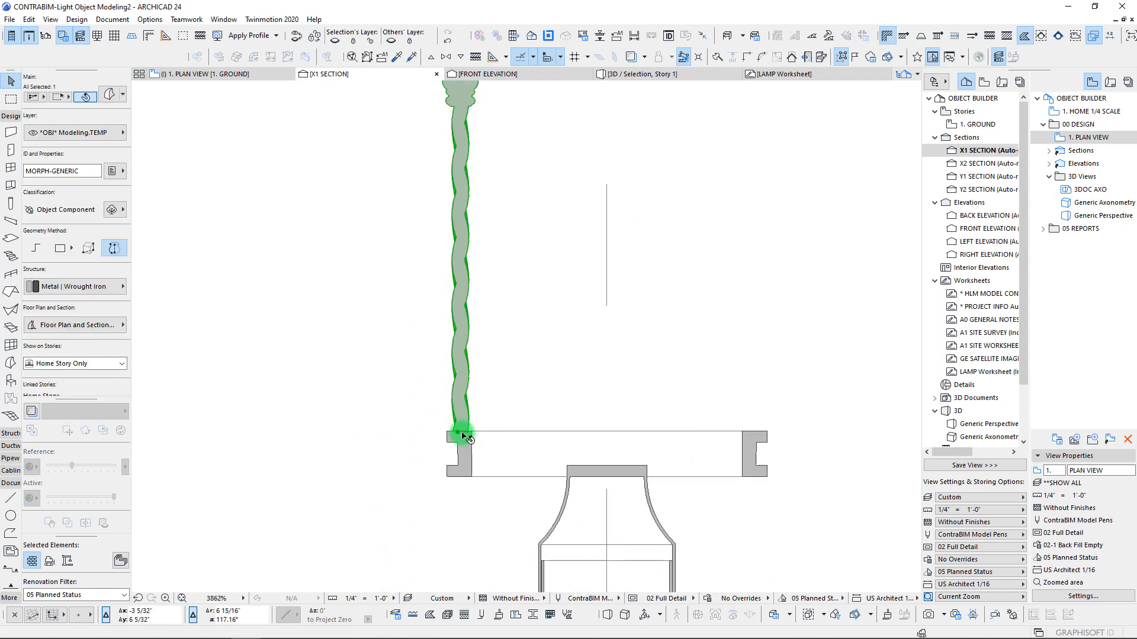
scroll(459, 432, "up", 5)
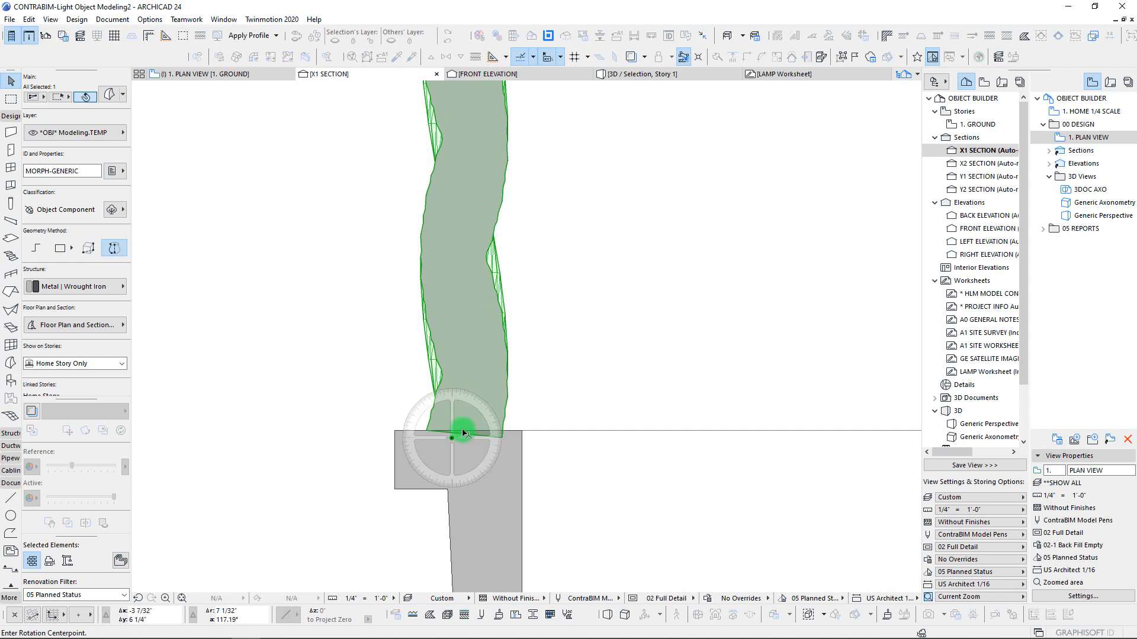
left_click(467, 431)
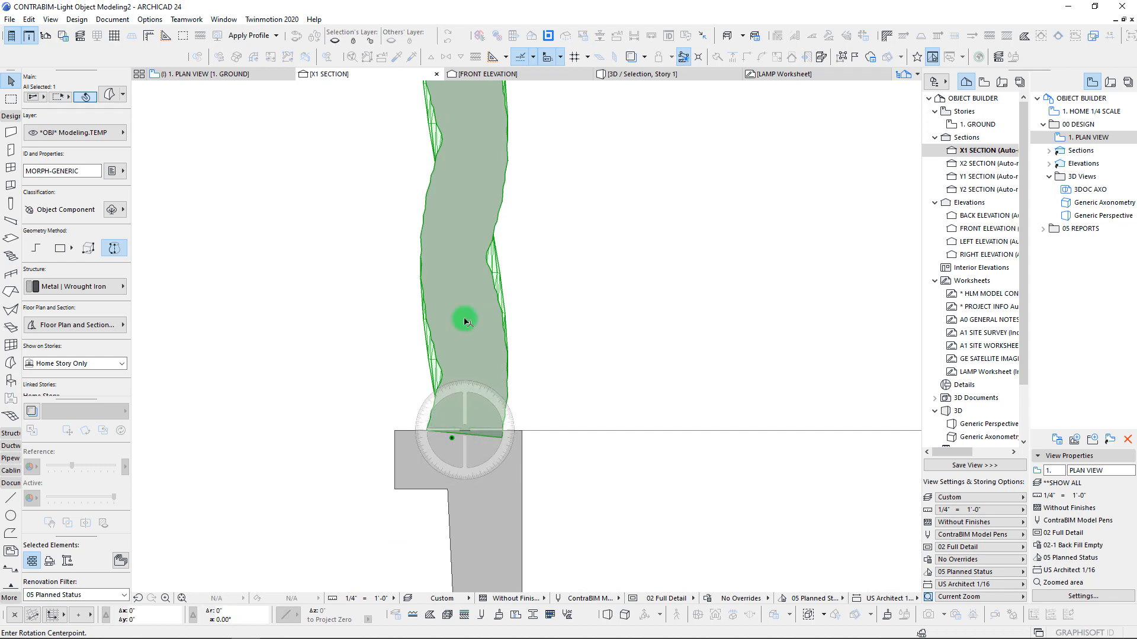
scroll(464, 175, "down", 3)
middle_click_drag(483, 128, 496, 280)
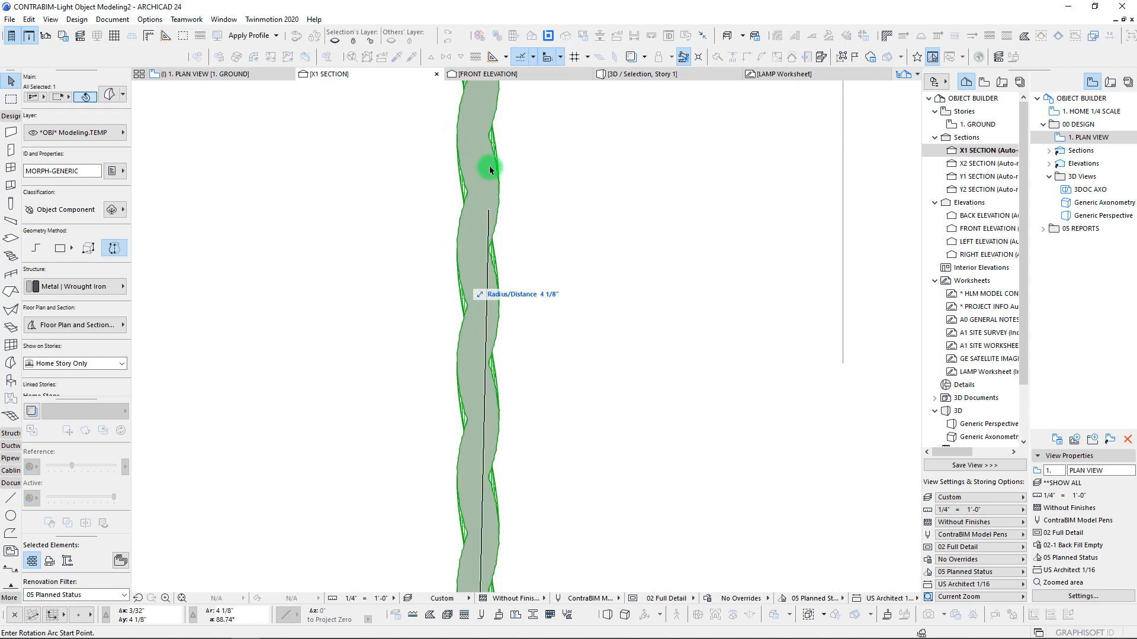
scroll(499, 201, "down", 4)
middle_click_drag(492, 104, 500, 331)
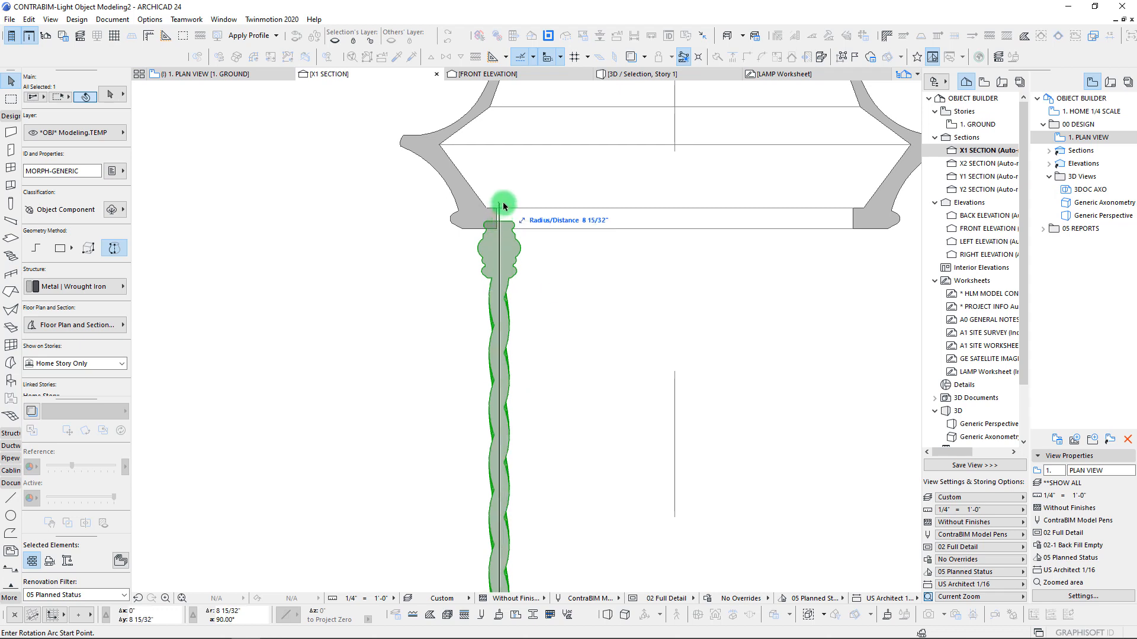
left_click(503, 205)
scroll(477, 218, "up", 3)
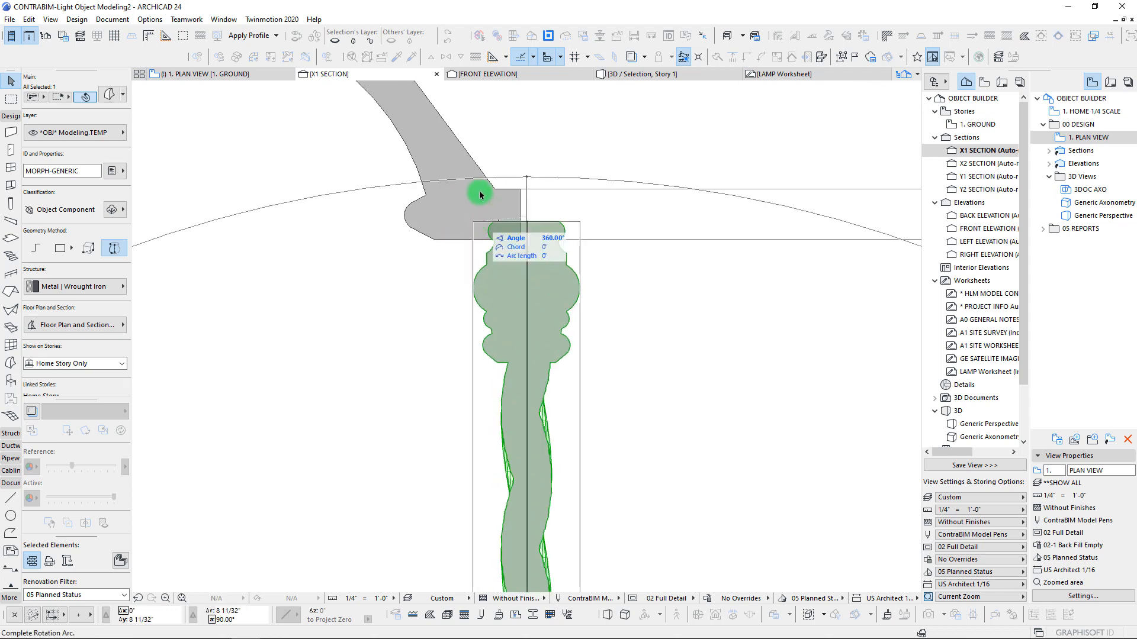
left_click(526, 190)
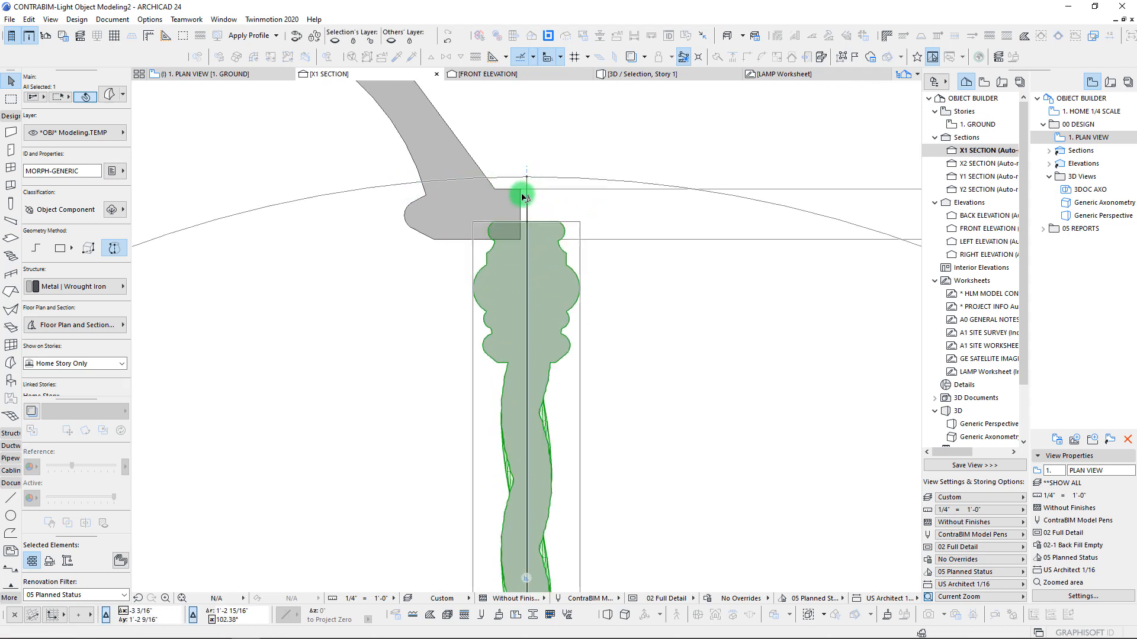
Rotate the post about 3° outward around the centre of its base so it leans toward the canopy's outer rim
scroll(531, 264, "down", 5)
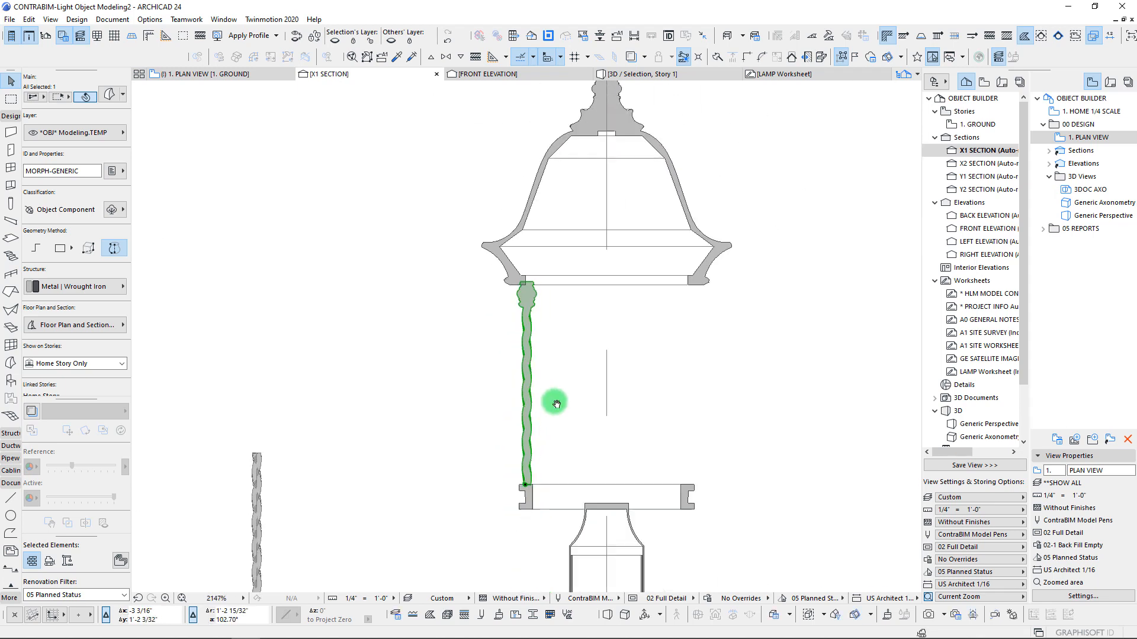
scroll(524, 393, "up", 5)
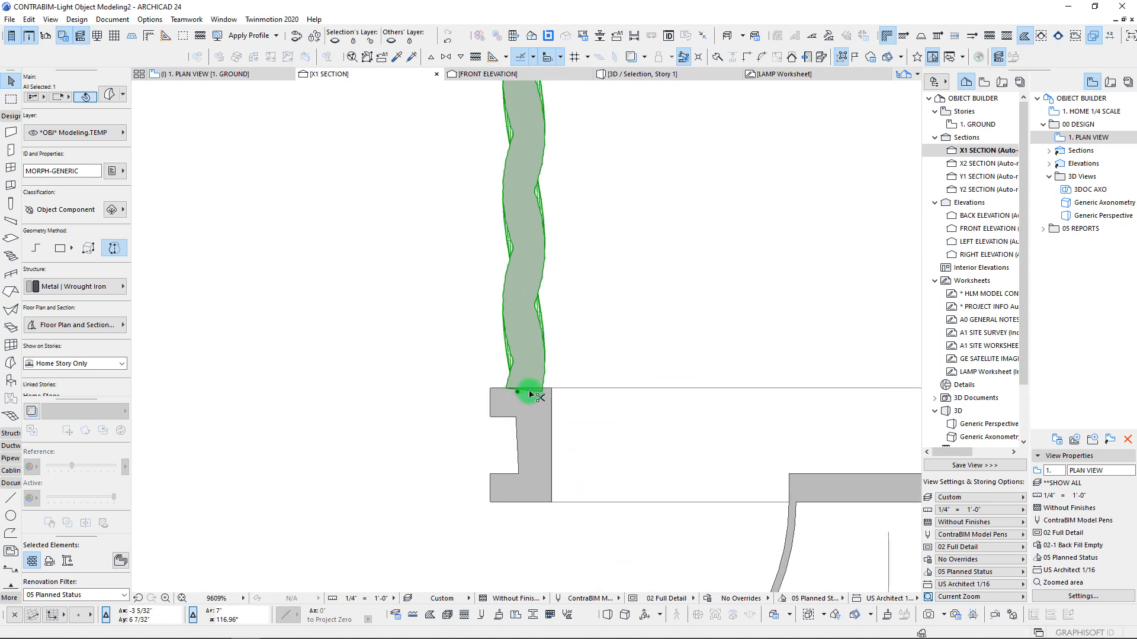
key("ctrl+e")
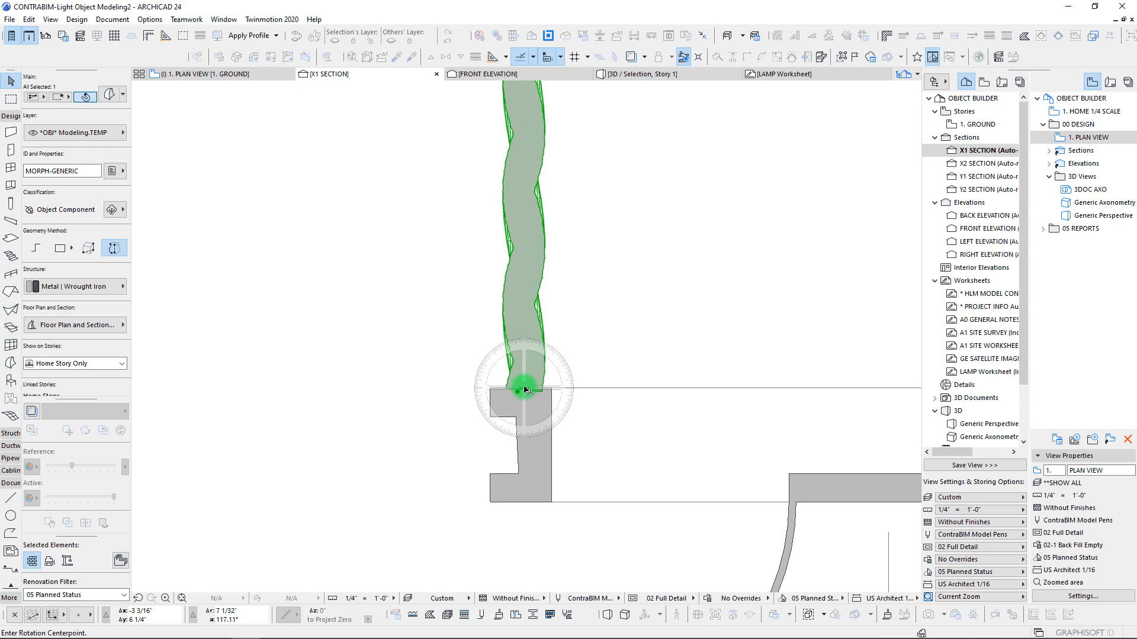
left_click(525, 389)
middle_click_drag(548, 114, 528, 375)
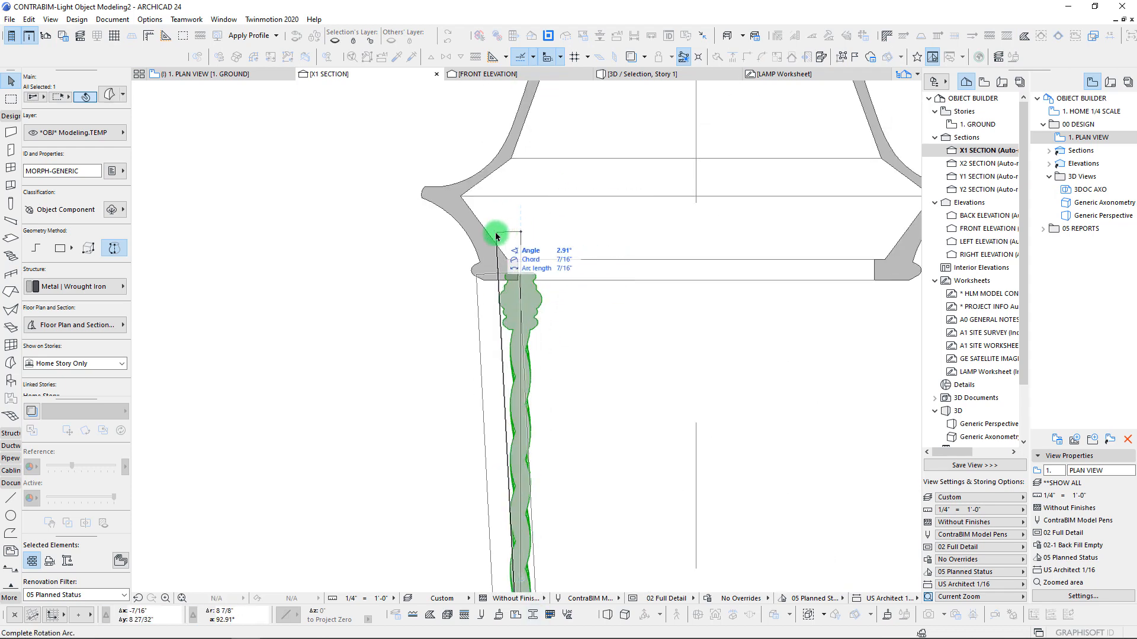
scroll(519, 296, "up", 8)
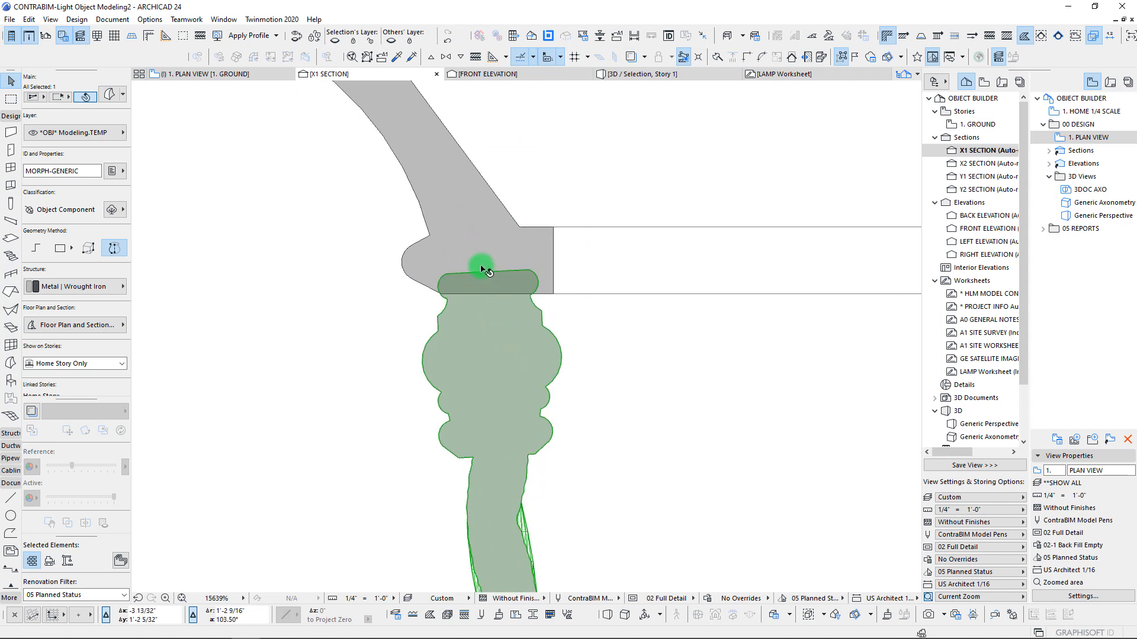
Move the leaning post down by about 1/16" so its cap overlaps the canopy's underside less, and check its base at the lower ring
left_click(434, 290)
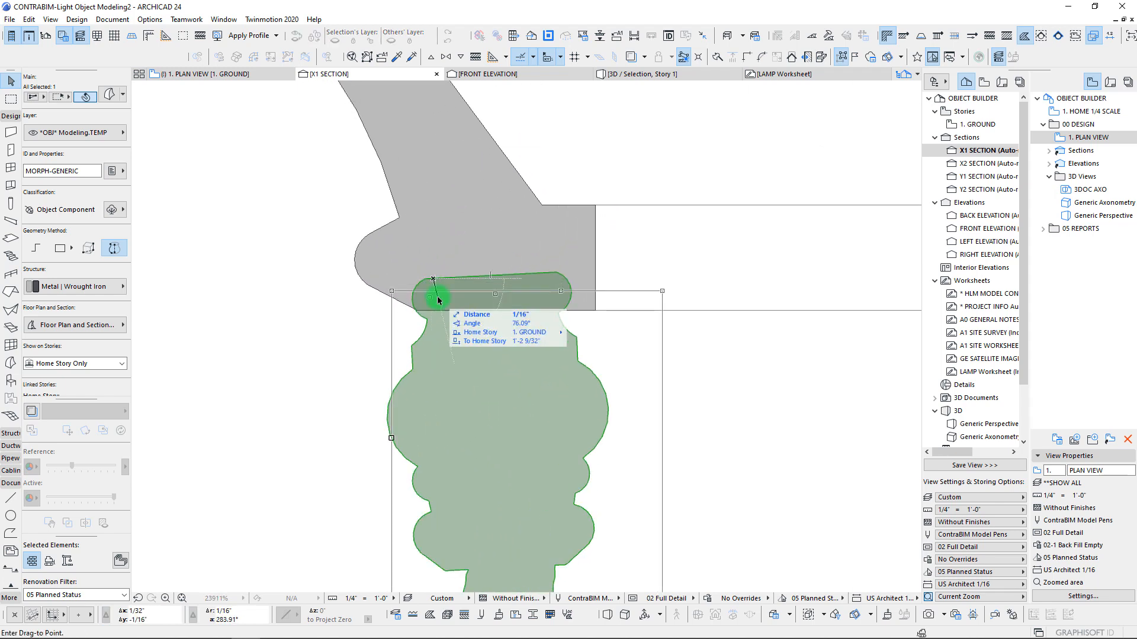
left_click(445, 327)
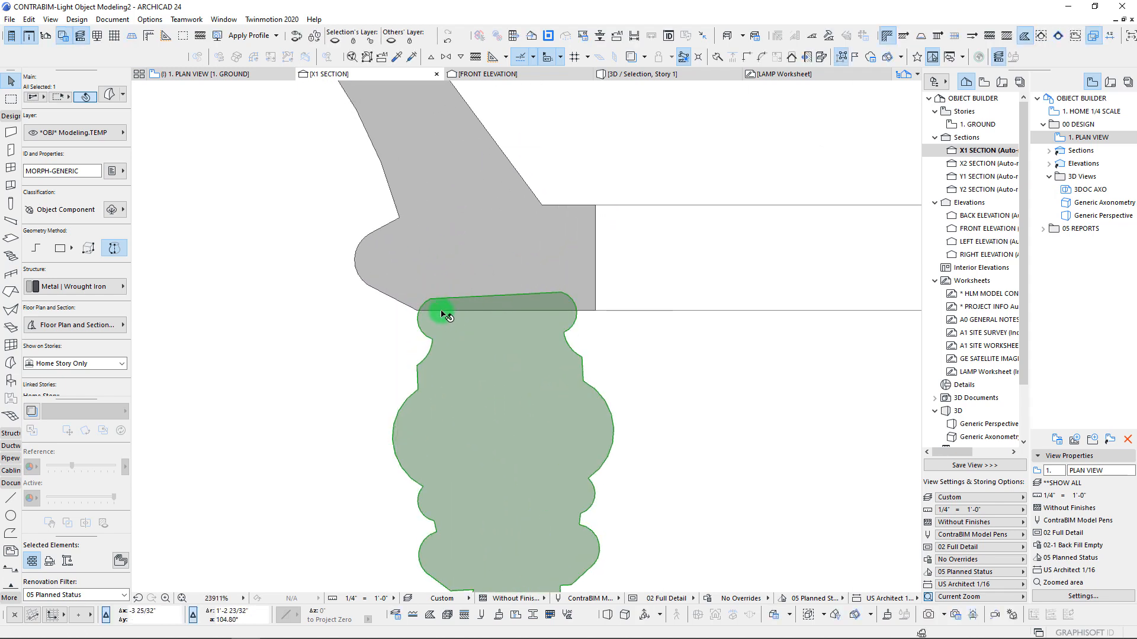
scroll(453, 349, "down", 8)
middle_click_drag(500, 521, 496, 160)
scroll(474, 363, "up", 2)
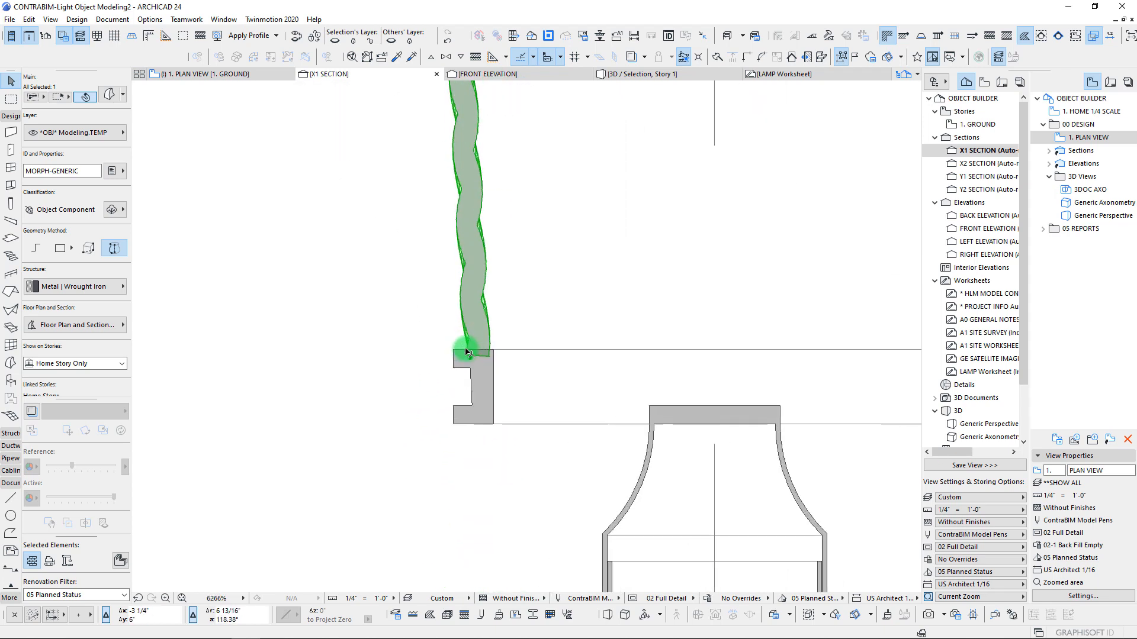
scroll(467, 353, "up", 6)
scroll(444, 332, "down", 7)
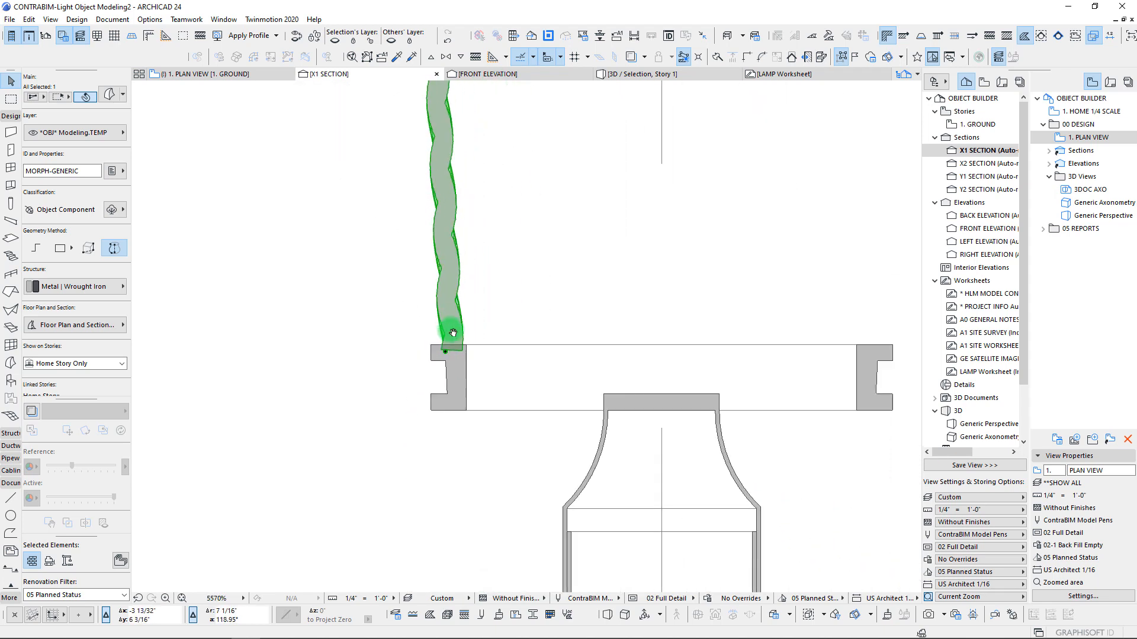
scroll(454, 308, "down", 2)
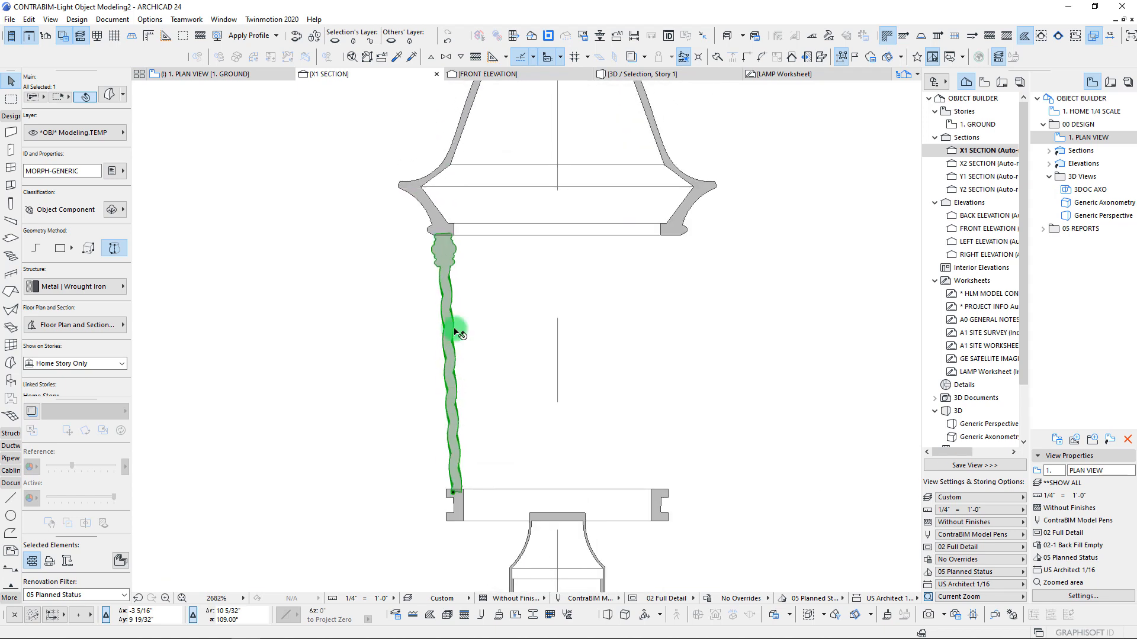
Rotate the leaning post about the cap's outer corner at the canopy, shifting its base slightly outward on the lower ring
scroll(438, 240, "up", 8)
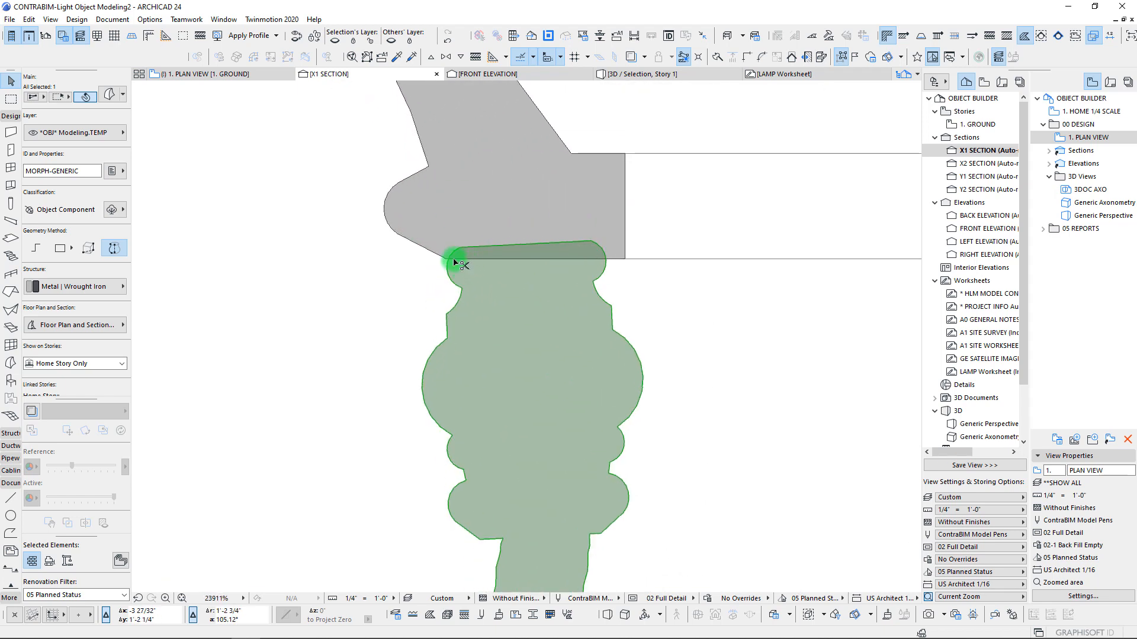
left_click(457, 261)
scroll(475, 450, "down", 5)
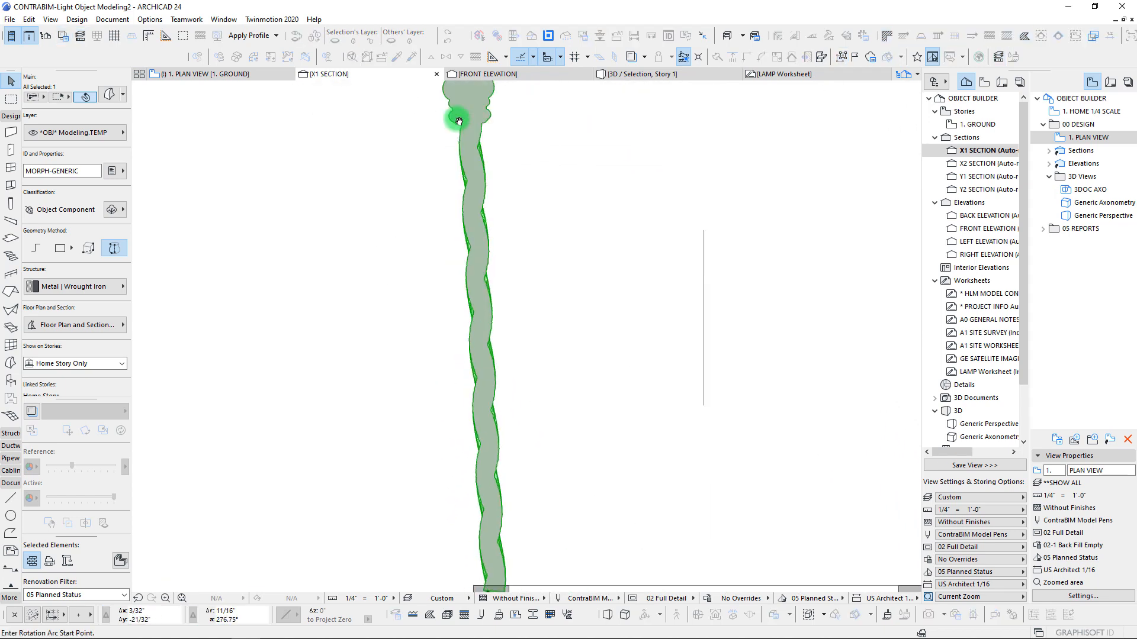
scroll(483, 542, "up", 4)
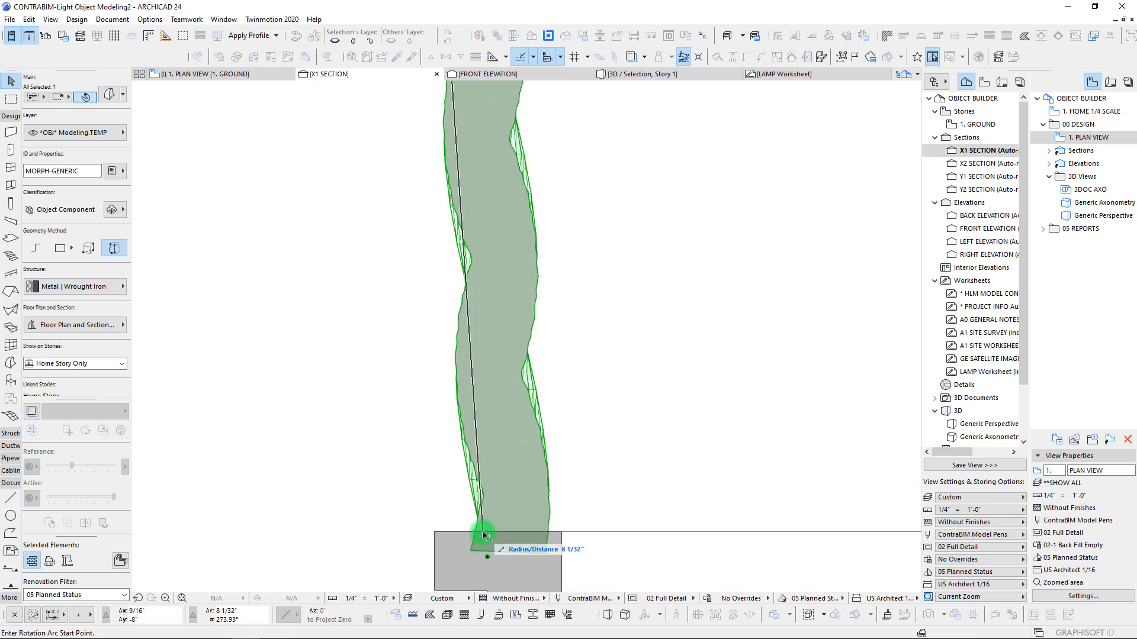
left_click(484, 536)
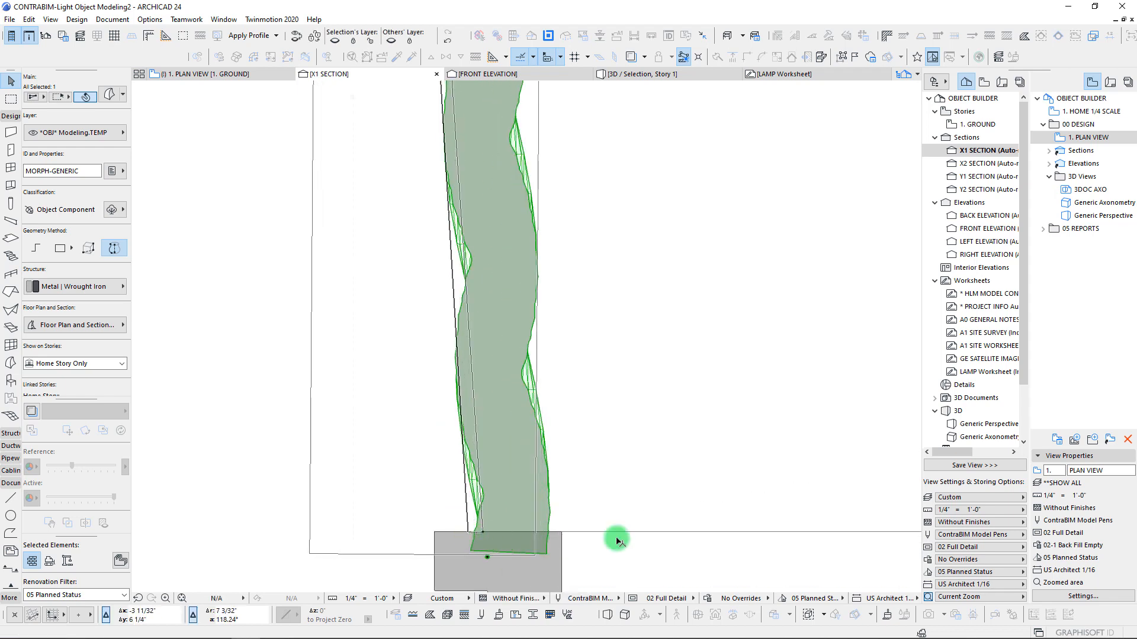
left_click(632, 513)
scroll(533, 450, "down", 5)
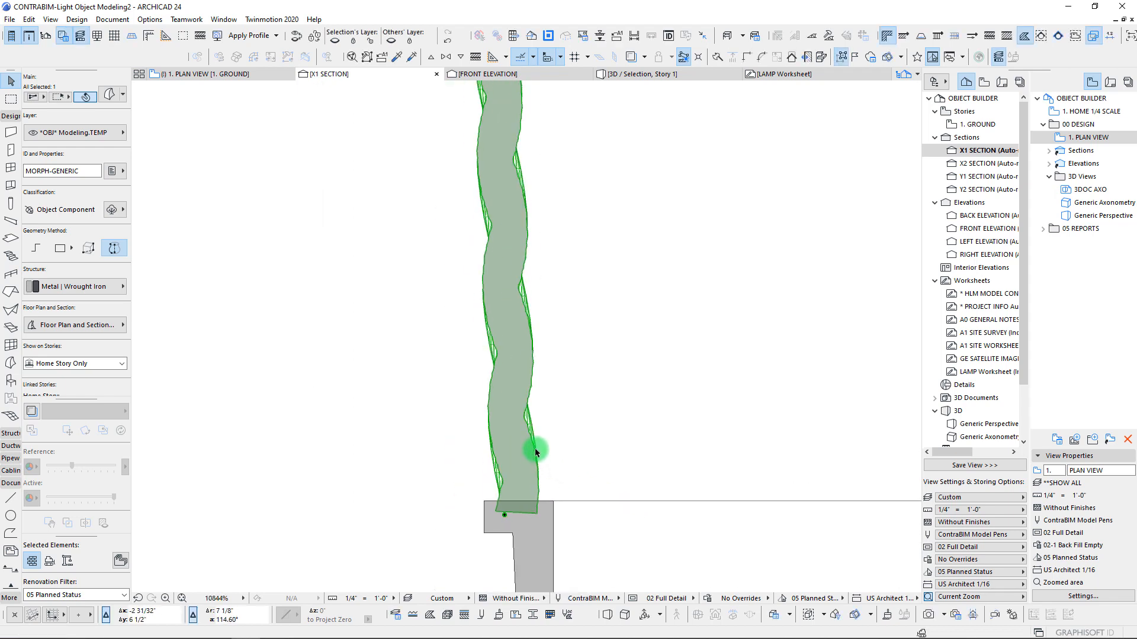
middle_click_drag(542, 380, 520, 553)
scroll(490, 314, "up", 6)
left_click(555, 381)
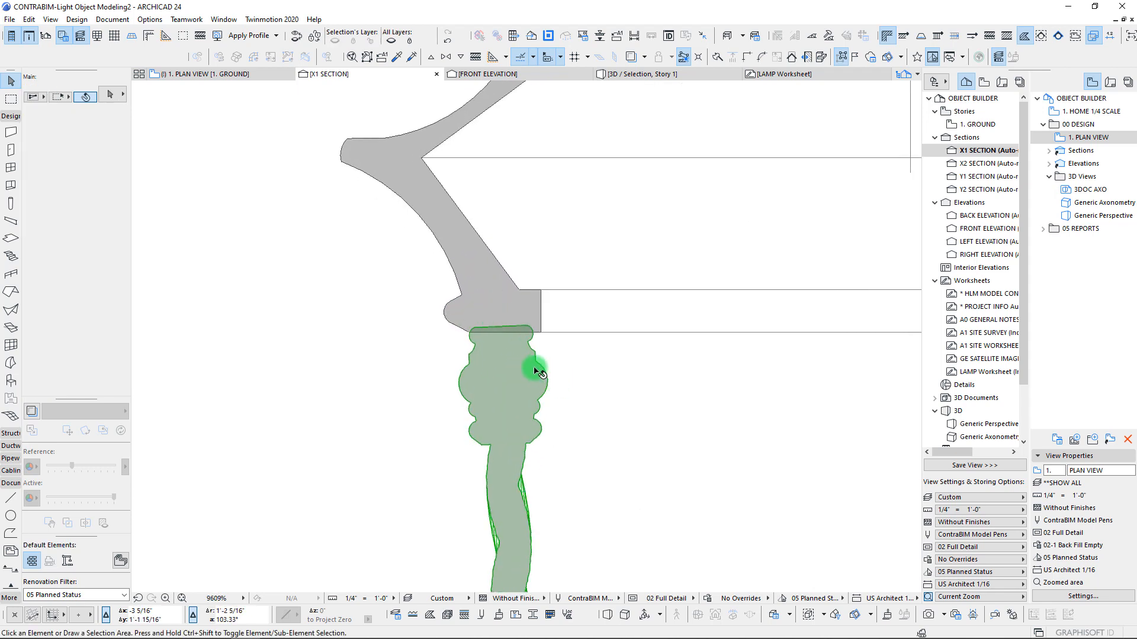
Show all elements in 3D, move the three leftover spiral post objects to the **Archive**.HIDE layer, and hide that layer
left_click(665, 76)
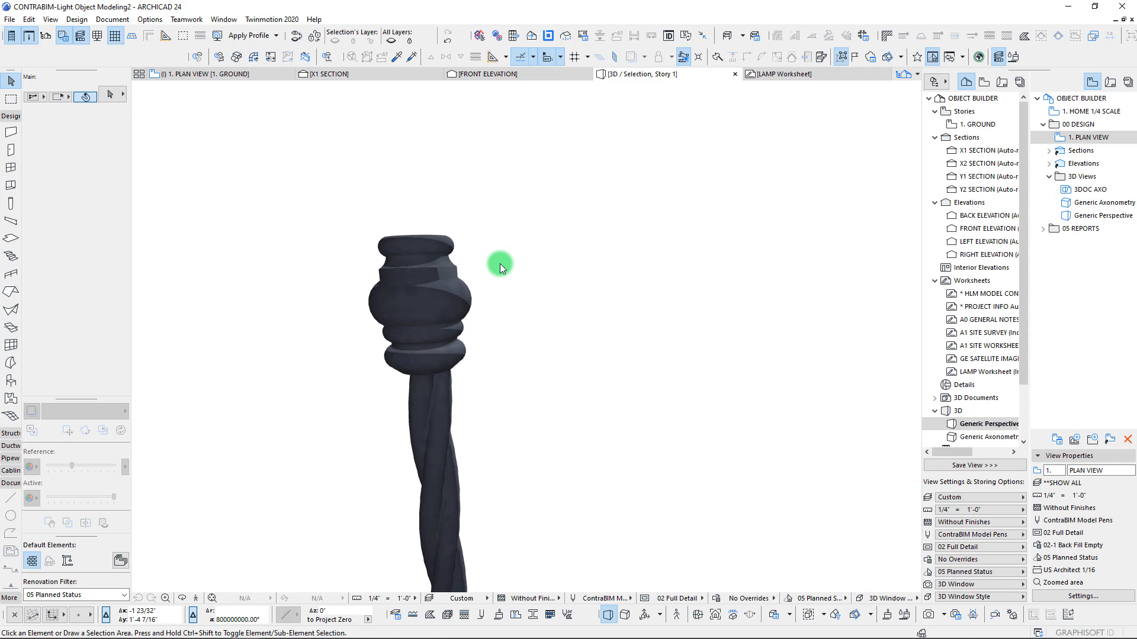
key("ctrl+F5")
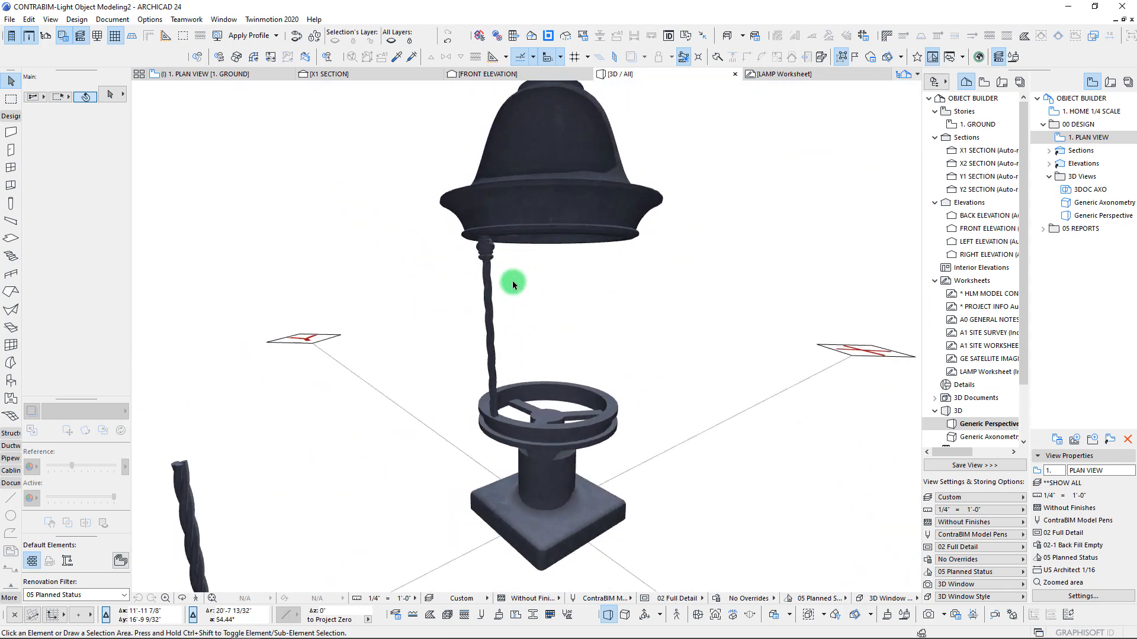
left_click(397, 299)
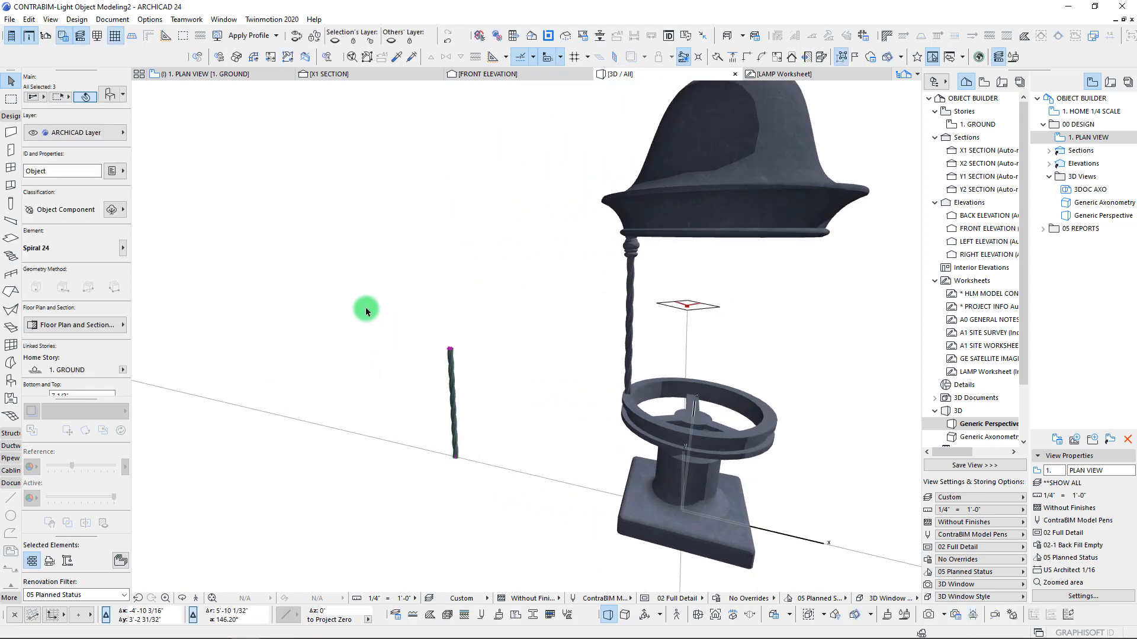
left_click(101, 133)
left_click(223, 56)
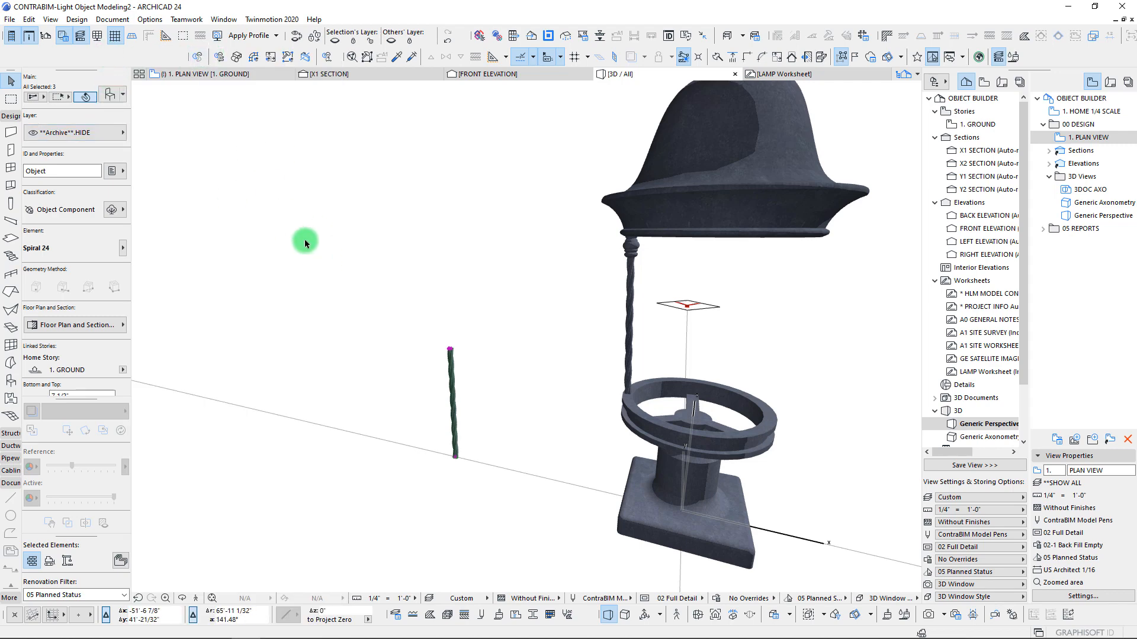
right_click(304, 240)
left_click(467, 361)
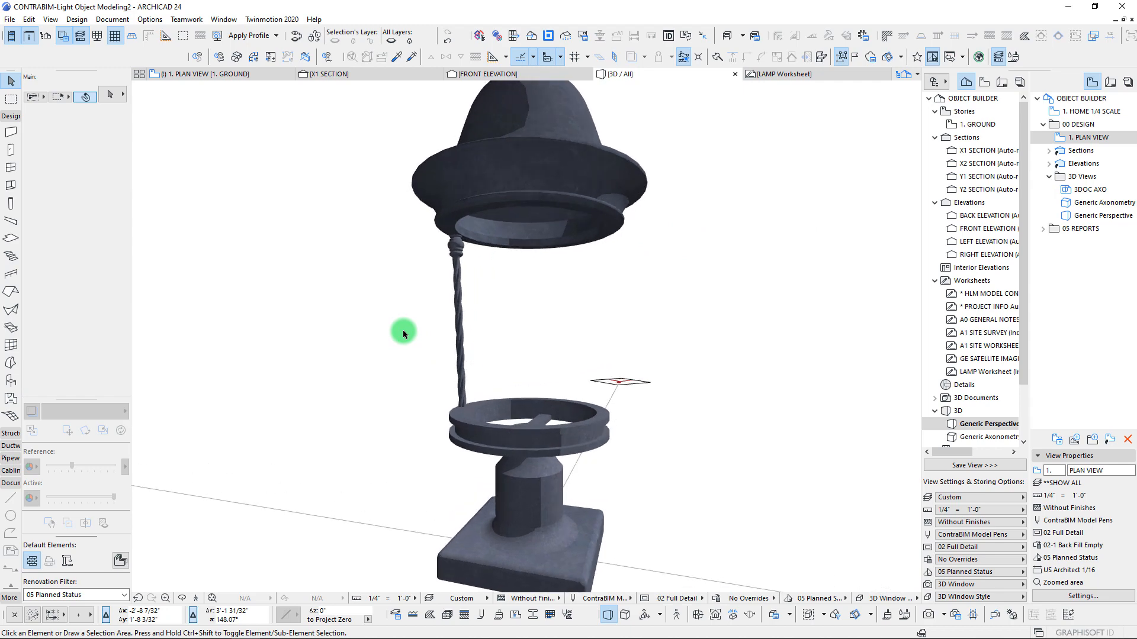
In the ground plan, select the twisted post and set Multiply to Rotate and Distribute, with 5 copies rotated to path
key("F2")
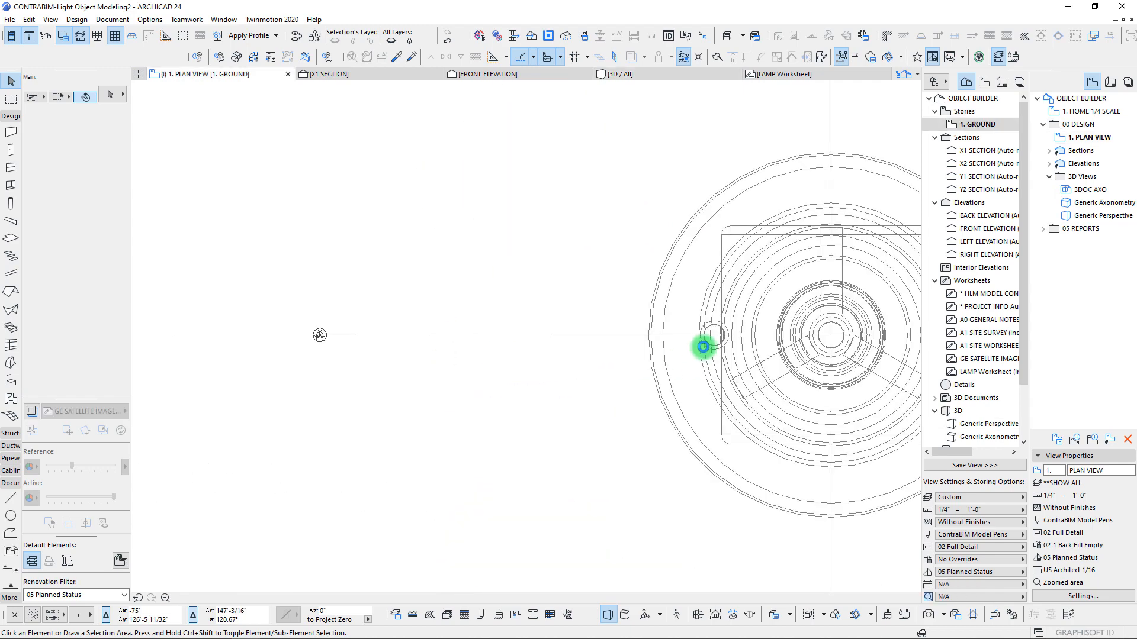
scroll(740, 348, "up", 5)
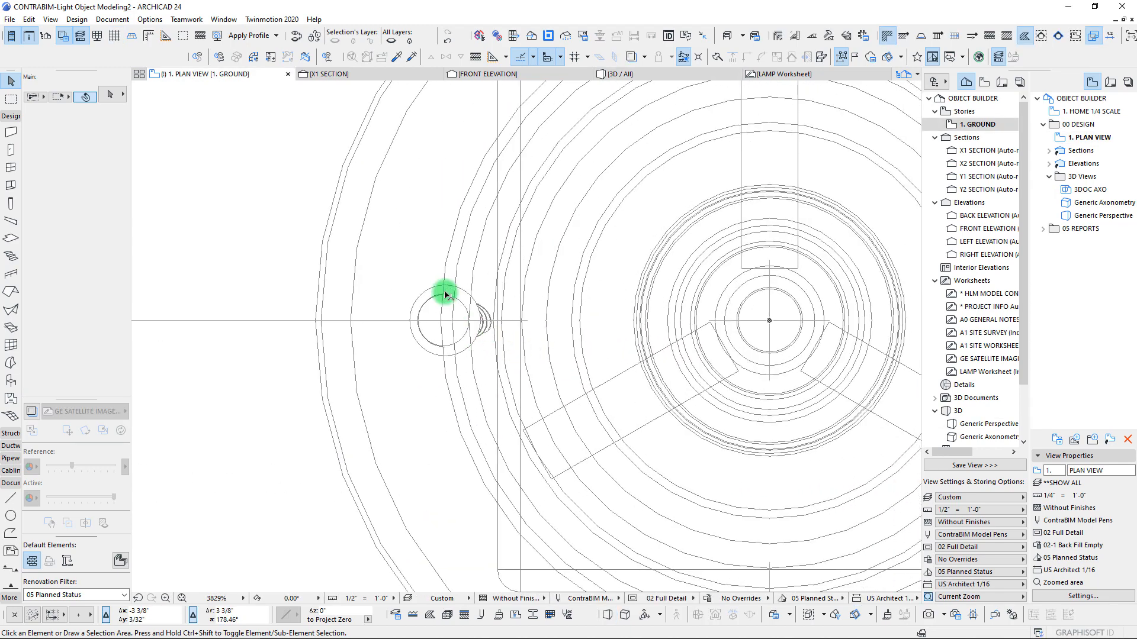
left_click(441, 332)
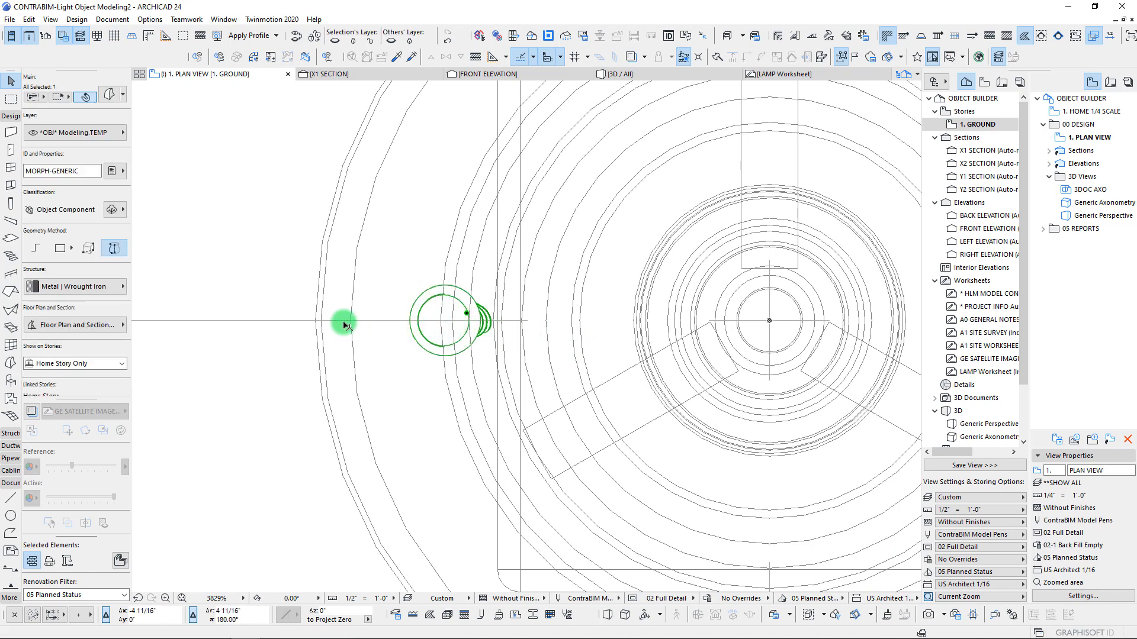
scroll(344, 324, "down", 6)
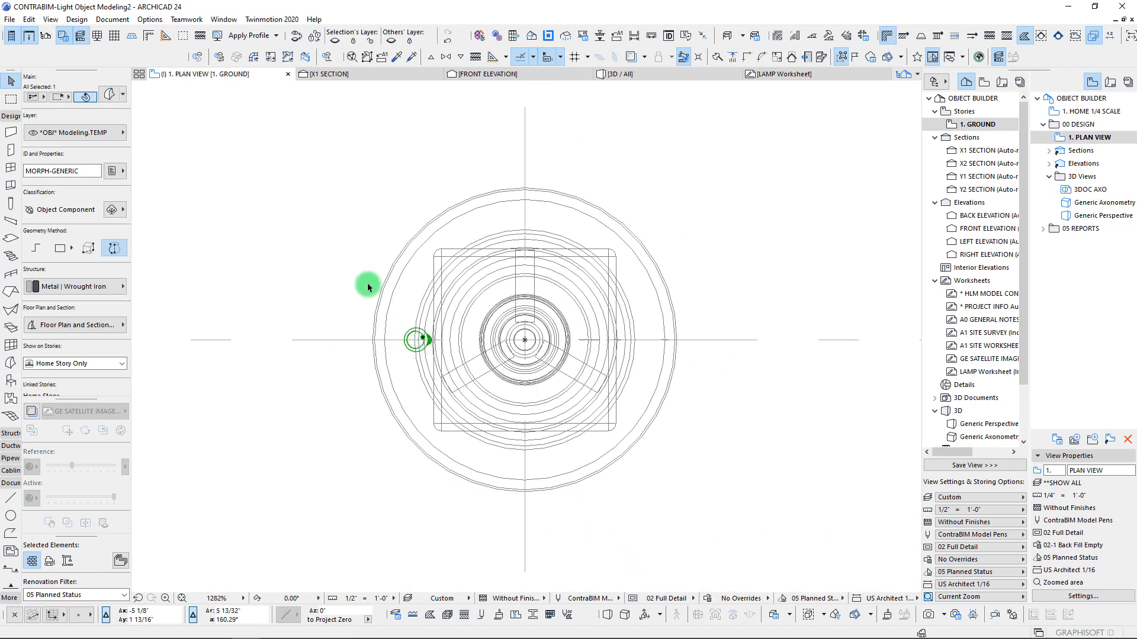
key("ctrl+u")
left_click_drag(619, 144, 608, 168)
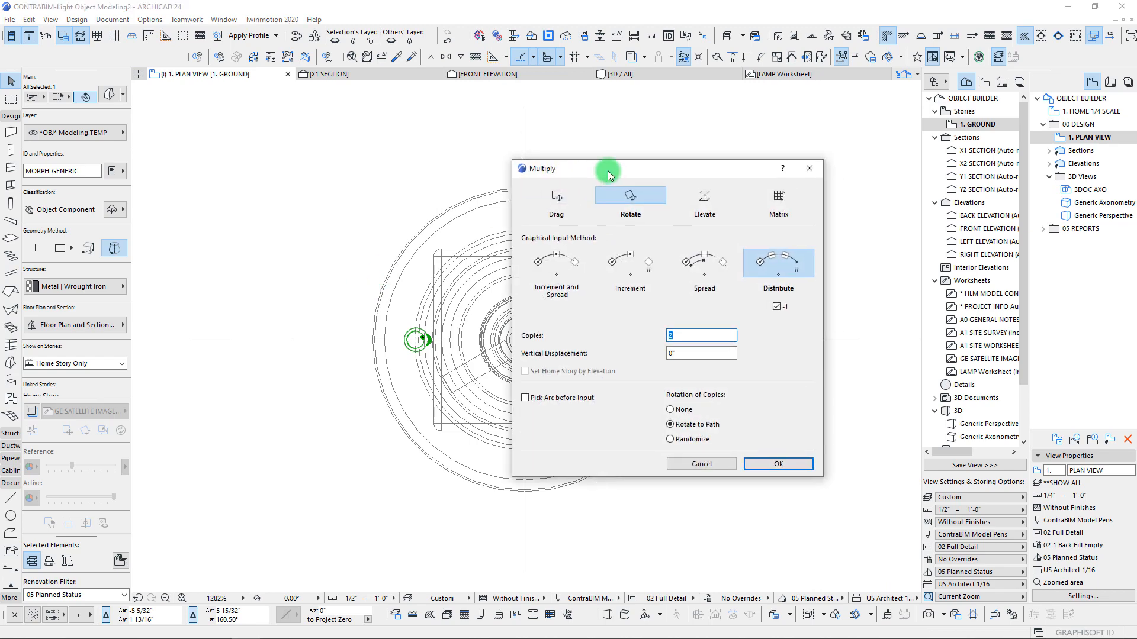
left_click(782, 302)
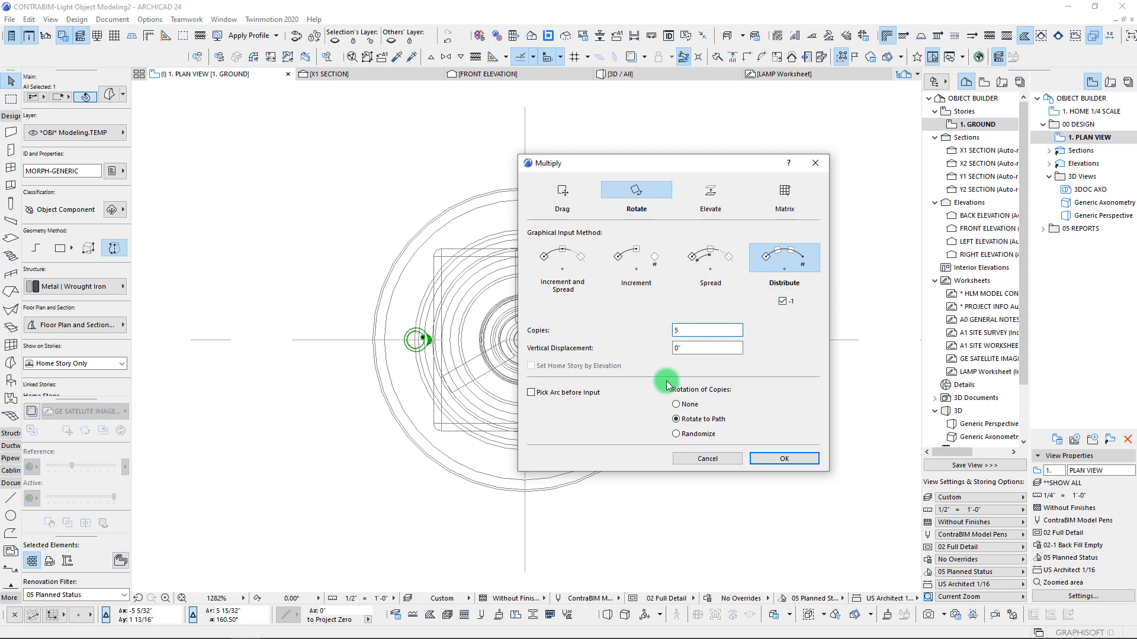
left_click(778, 459)
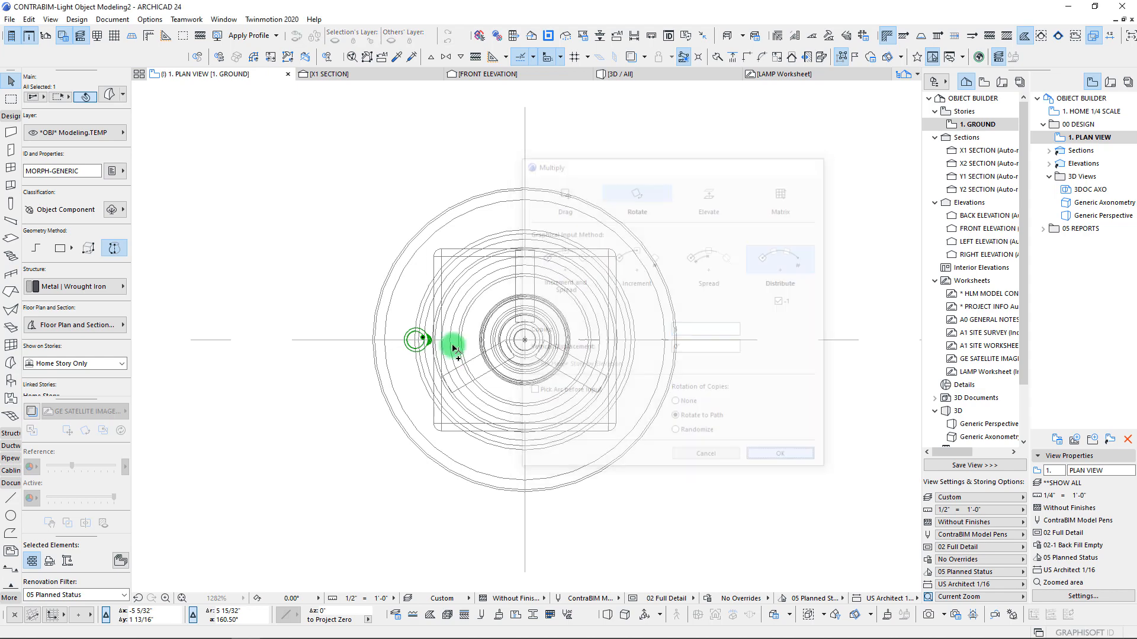
Distribute the post copies in a full circle around the lamp's centre, starting and ending on the horizontal axis
left_click(524, 340)
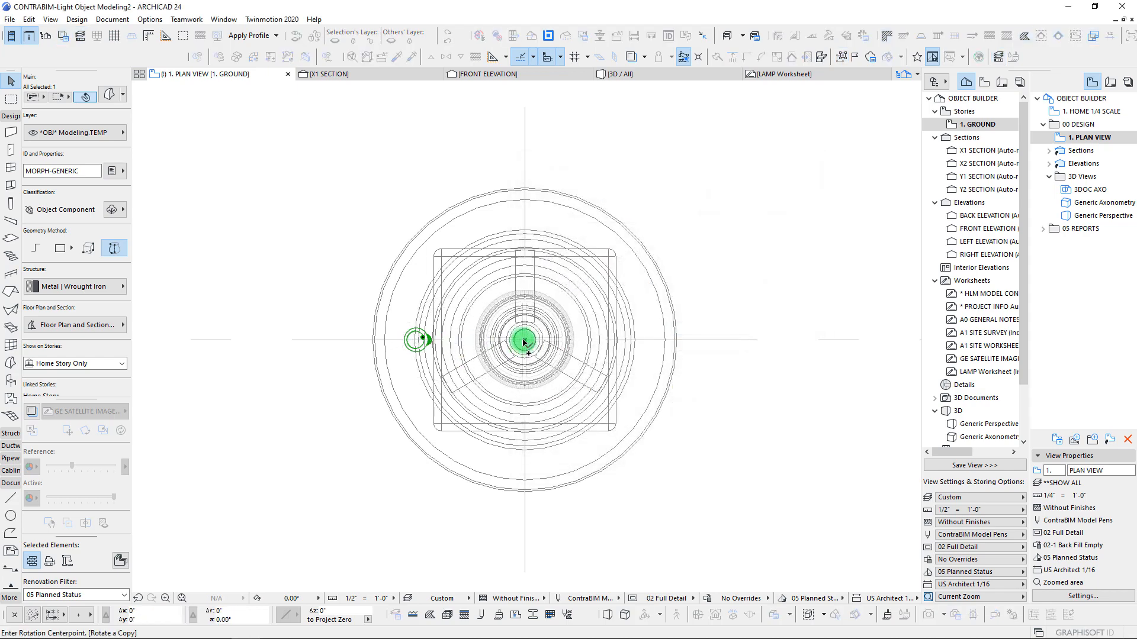
left_click(320, 340)
left_click(321, 340)
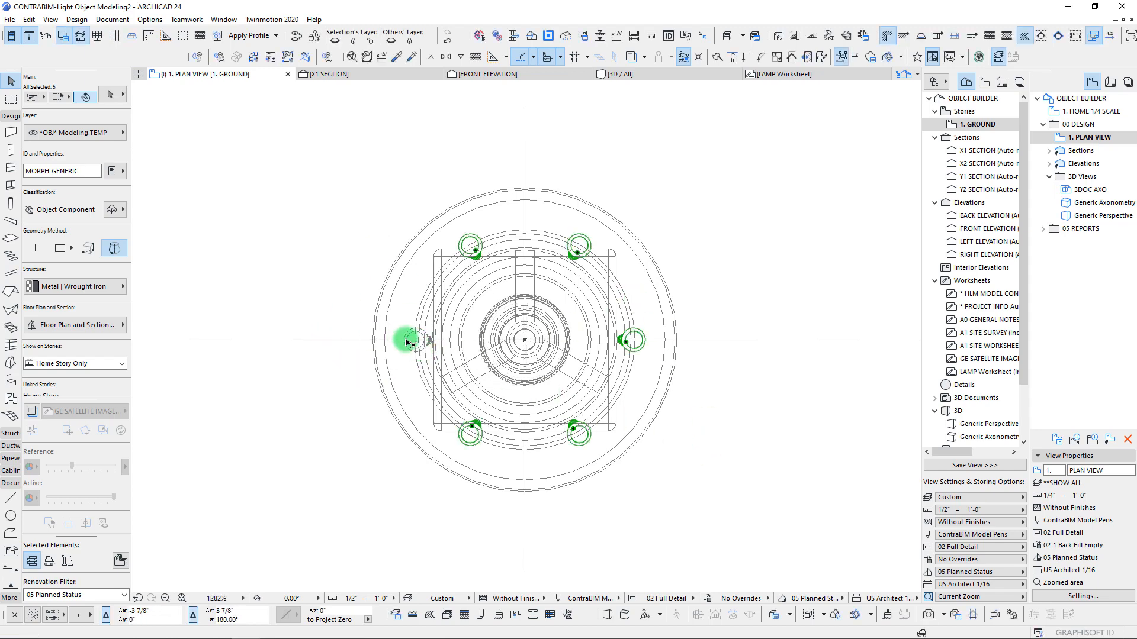
left_click(404, 212)
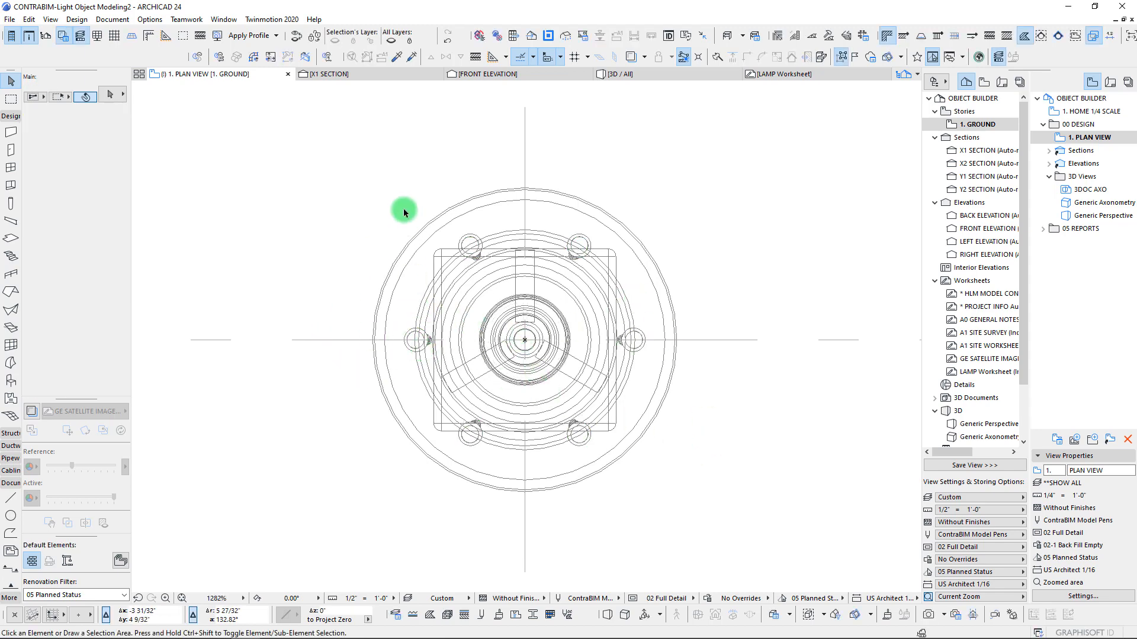
Inspect the ring of twisted posts between the canopy and the lower ring in 3D
left_click(660, 76)
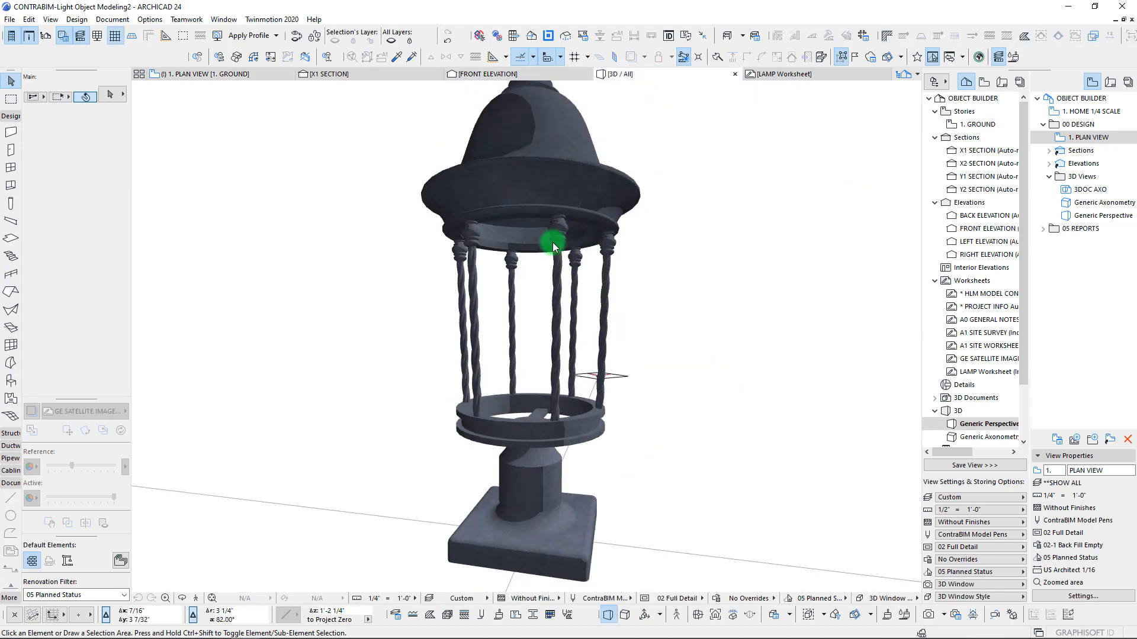
scroll(553, 242, "up", 5)
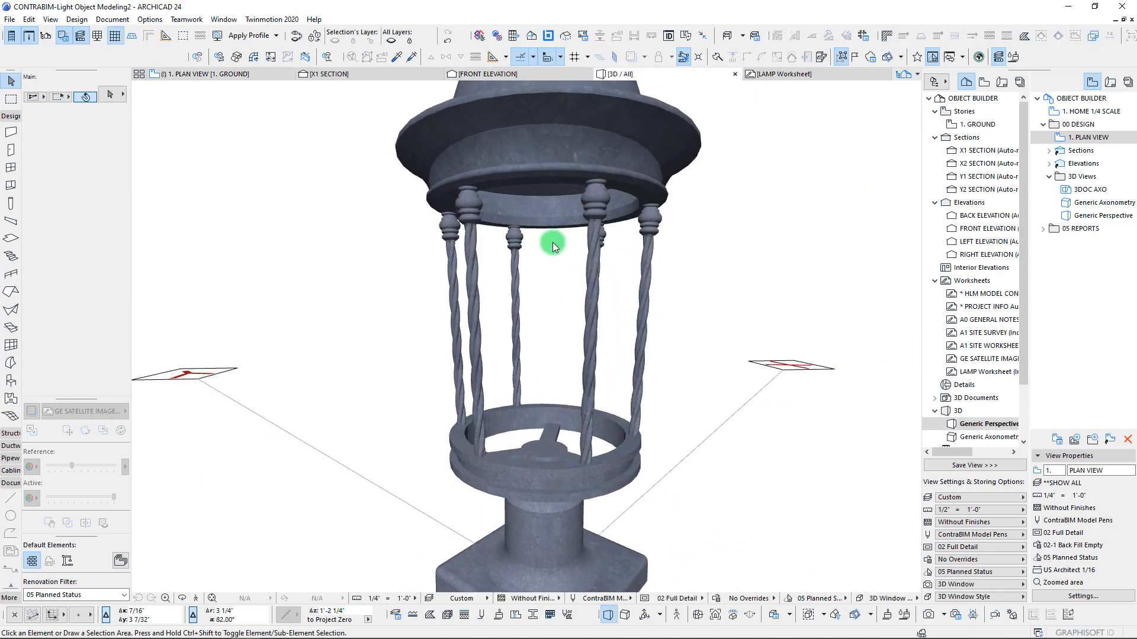
scroll(552, 243, "up", 5)
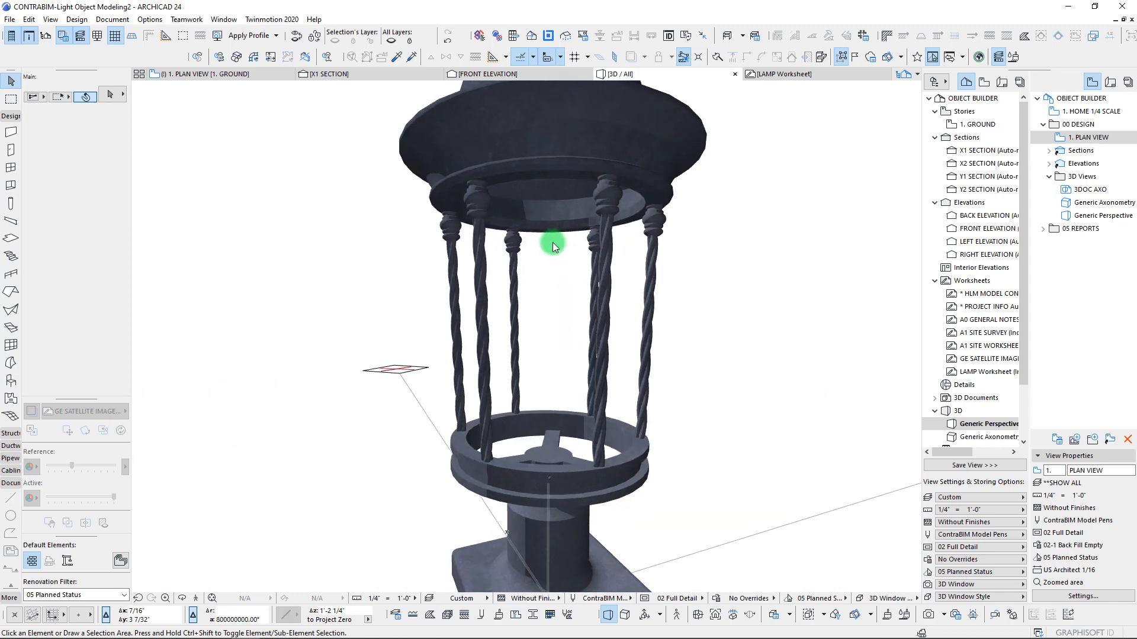
middle_click_drag(552, 242, 637, 284, "shift")
scroll(636, 284, "up", 2)
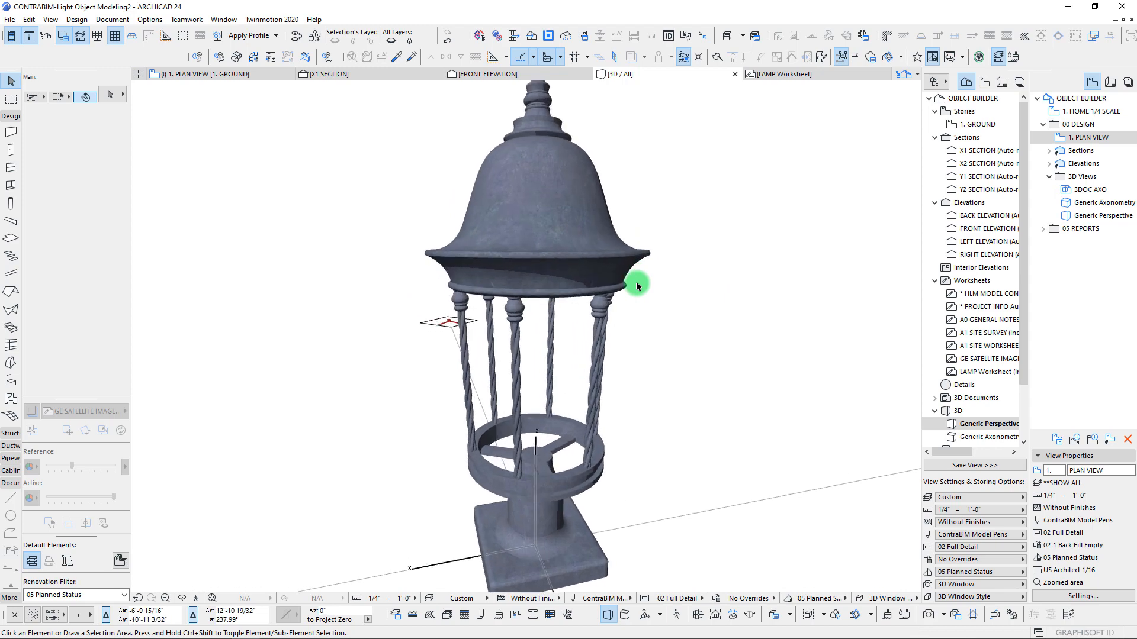
Open the LAMP worksheet and examine the scrollwork between the posts in the full lamp photo
key("F2")
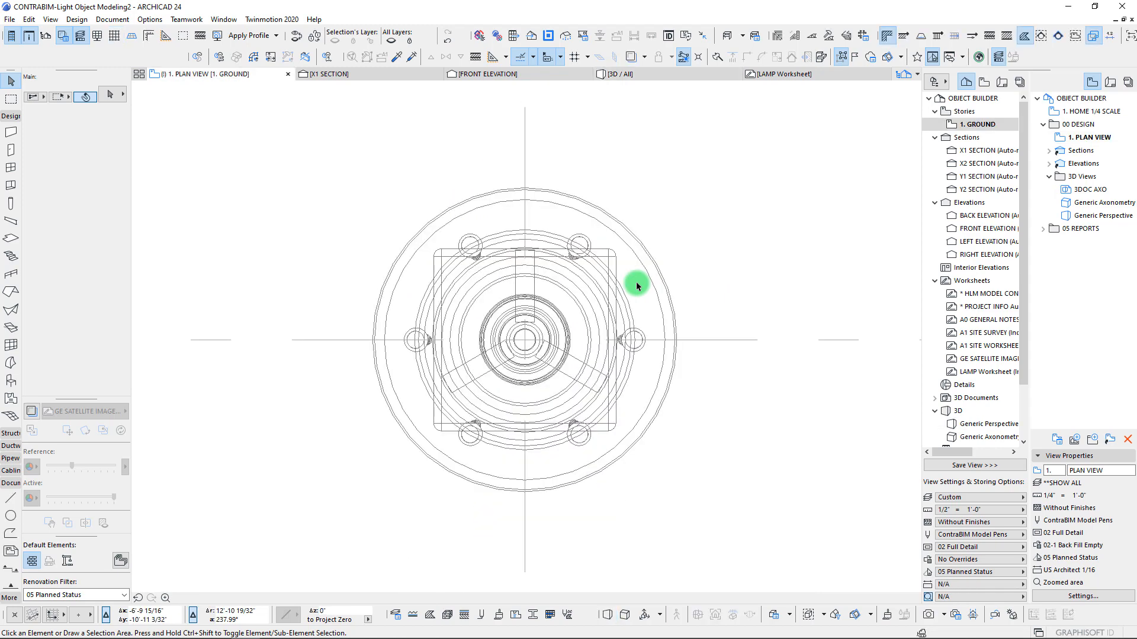
left_click(763, 76)
scroll(456, 432, "down", 2)
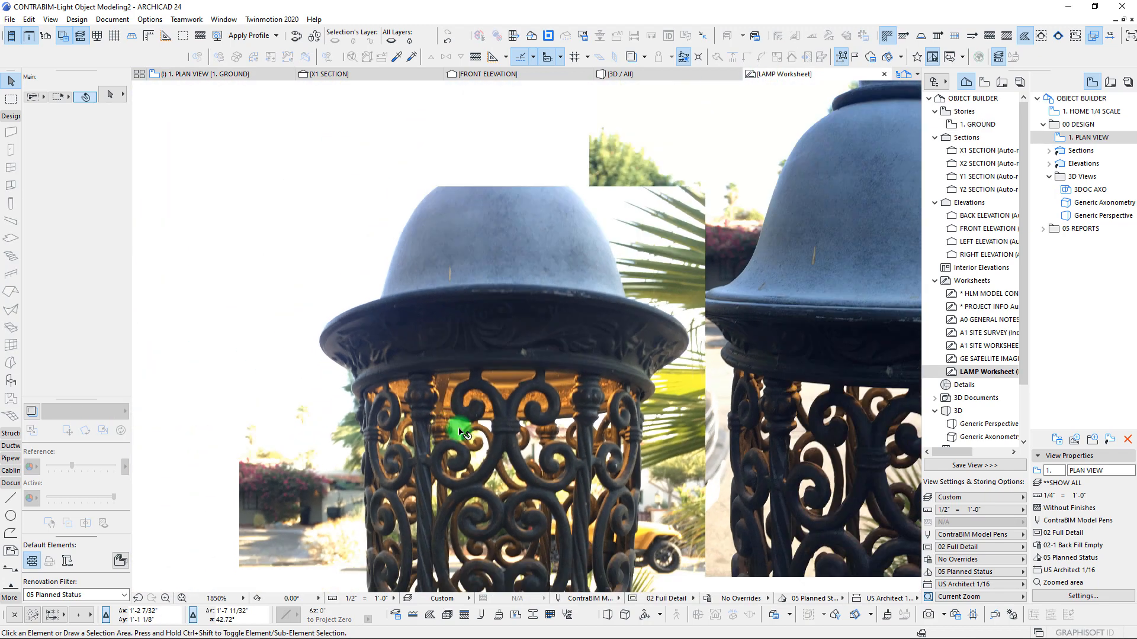
scroll(459, 432, "down", 3)
middle_click_drag(480, 449, 479, 300)
scroll(494, 368, "up", 2)
left_click(491, 385)
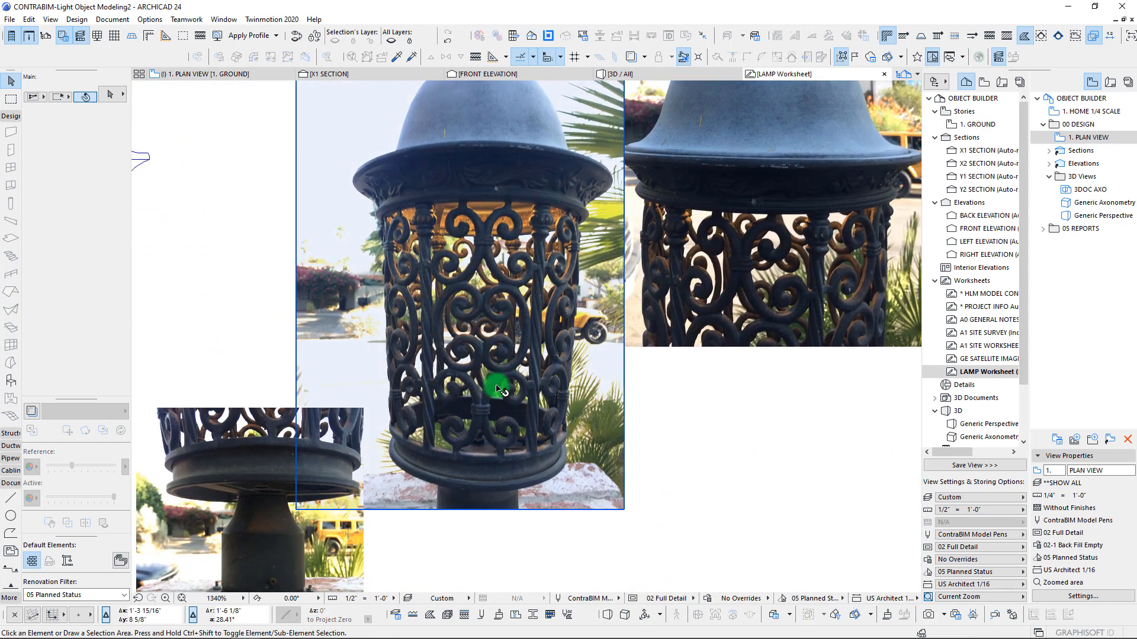
key("Escape")
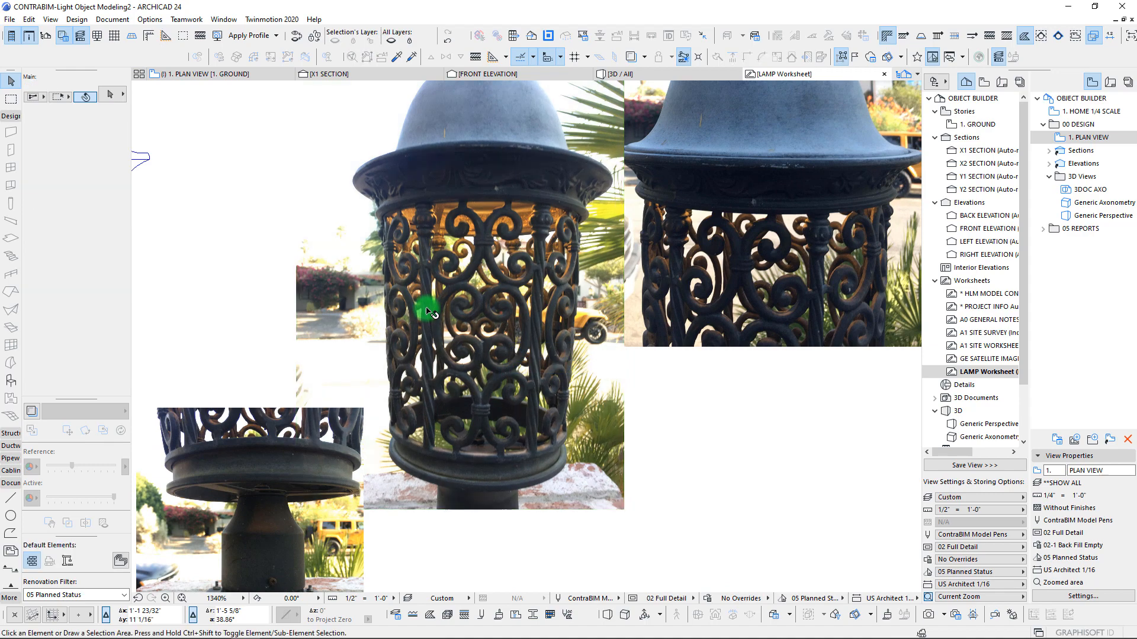
scroll(589, 306, "down", 3)
scroll(552, 307, "up", 3)
scroll(552, 307, "up", 1)
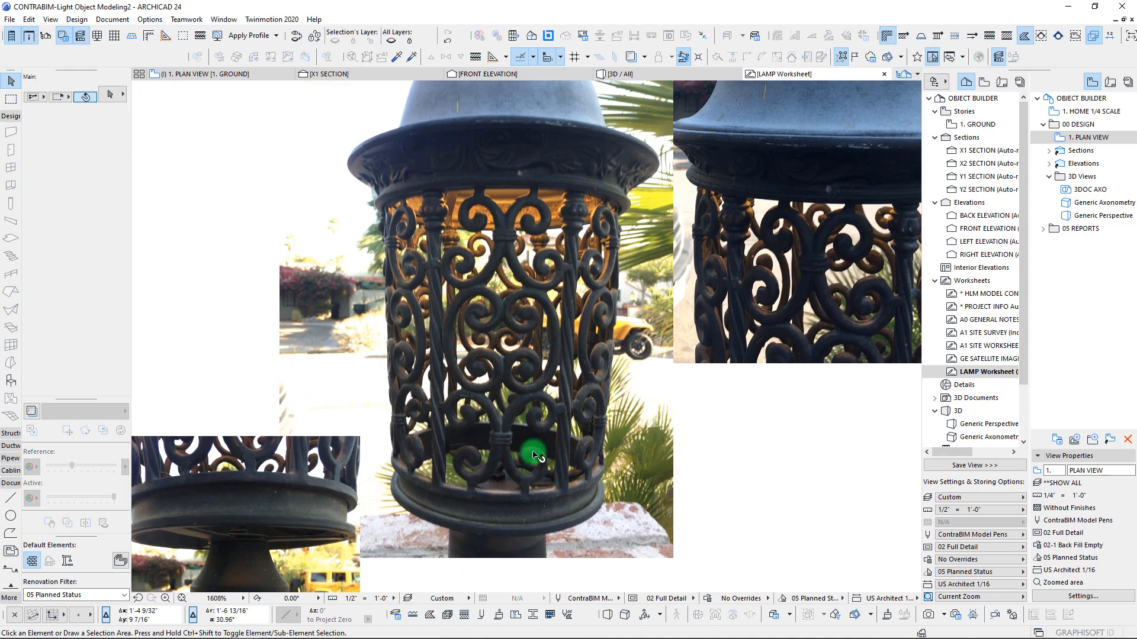
Draw a vertical line 8" long up the middle of the scrollwork panel in the full lamp photo
left_click(517, 489)
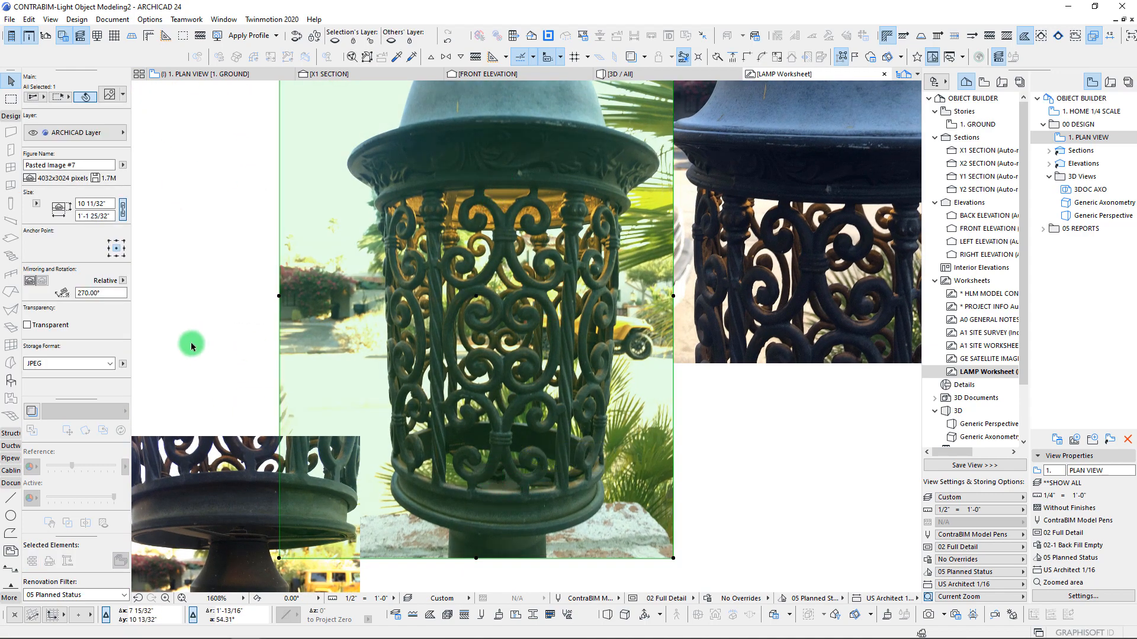
left_click(10, 497)
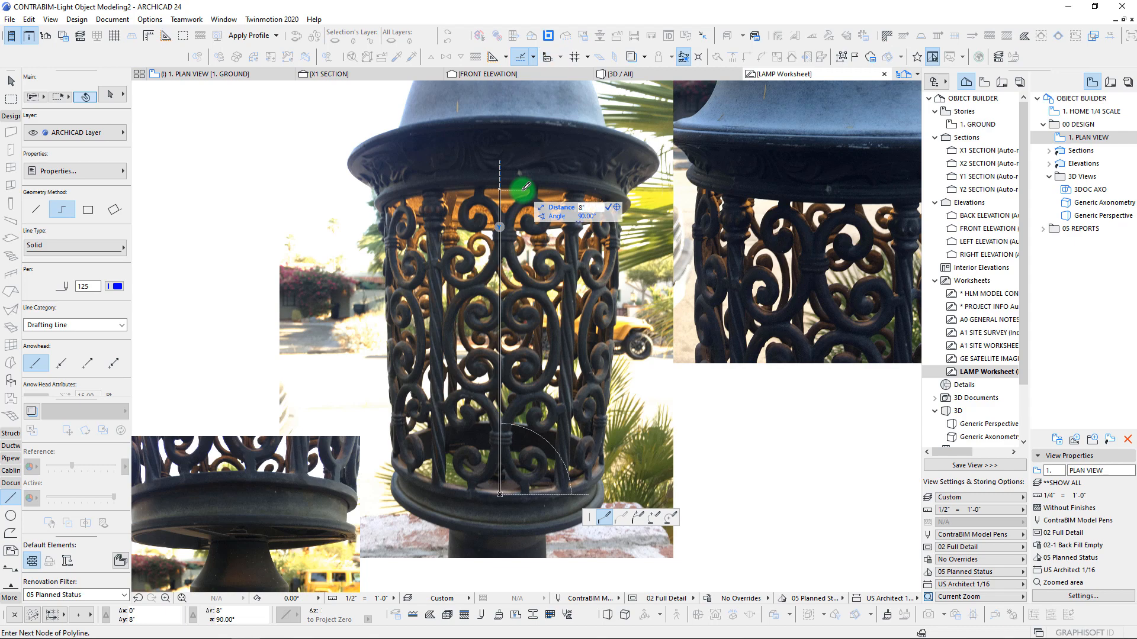
key("Return")
left_click(500, 189)
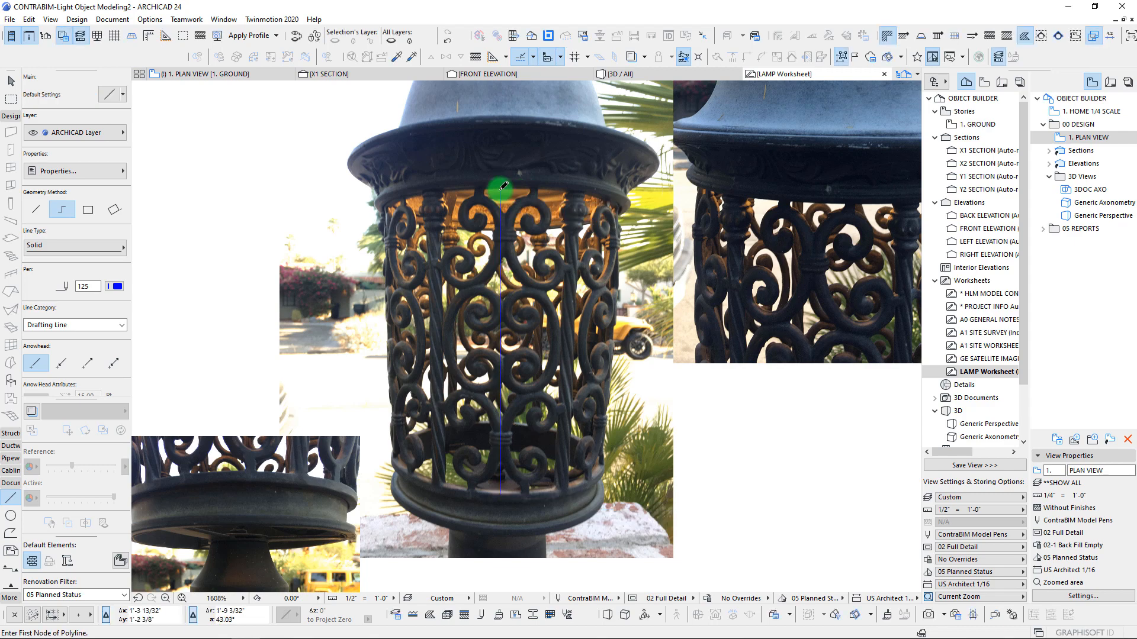
Move the lamp photo sideways so the middle of the upper scrolls lines up with the vertical line
left_click(523, 211, "shift")
scroll(515, 213, "up", 5)
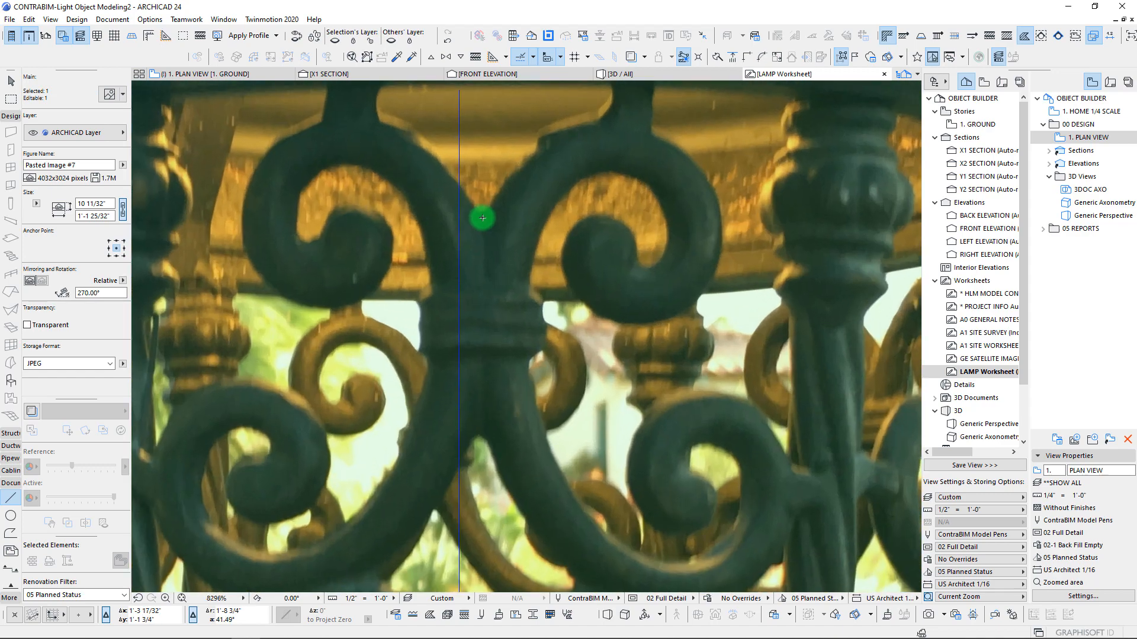
left_click_drag(482, 215, 460, 217)
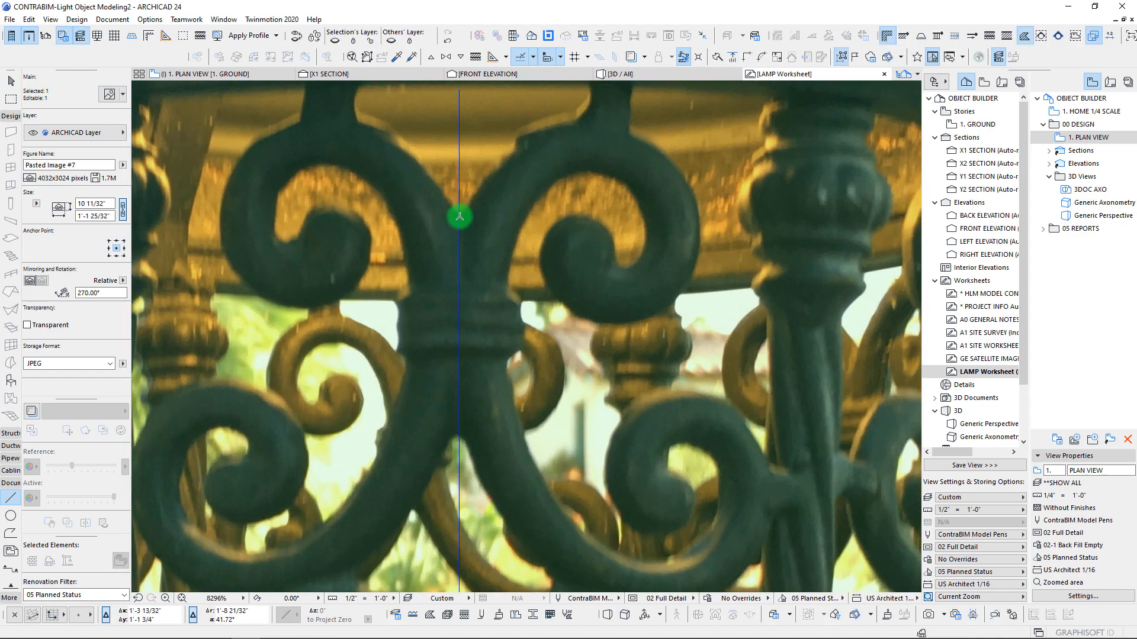
Rotate the full lamp photo about 0.7° around the upper scroll junction so the lower scrolls centre on the vertical line
key("ctrl+e")
left_click(459, 216)
scroll(458, 393, "down", 6)
middle_click_drag(480, 369, 483, 157)
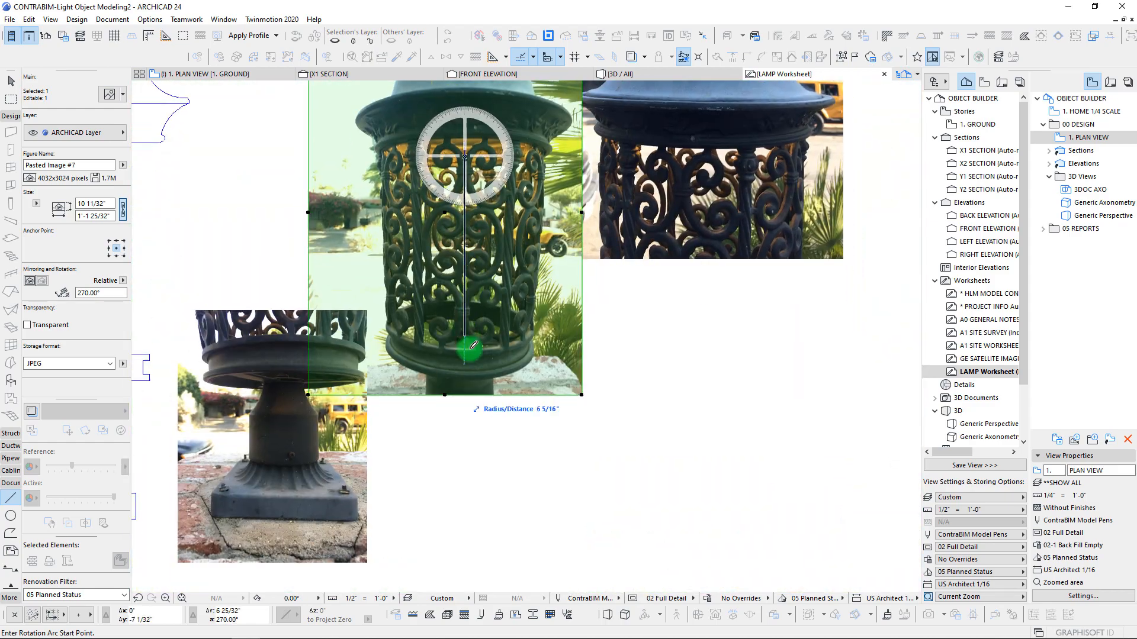
scroll(473, 346, "up", 6)
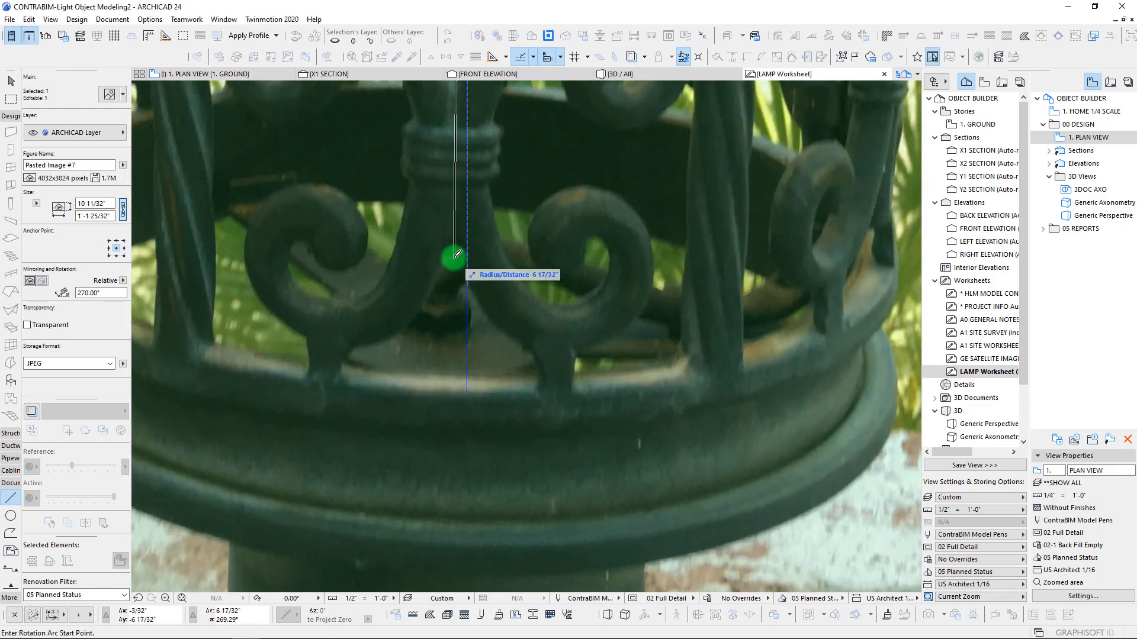
left_click(454, 258)
left_click(467, 257)
scroll(465, 312, "down", 4)
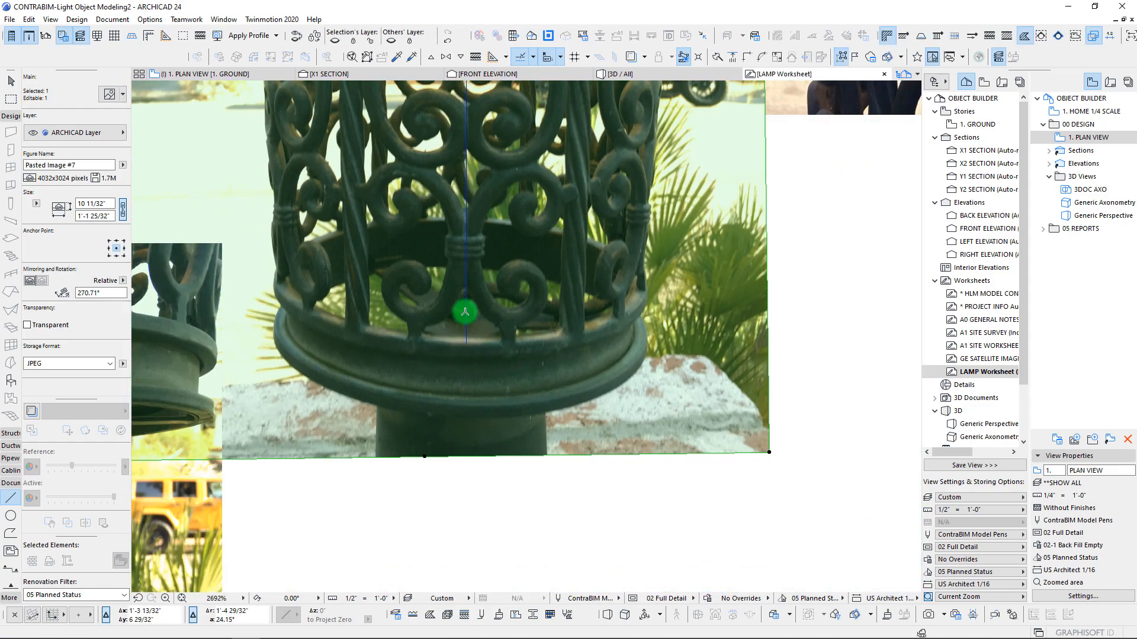
scroll(465, 312, "down", 4)
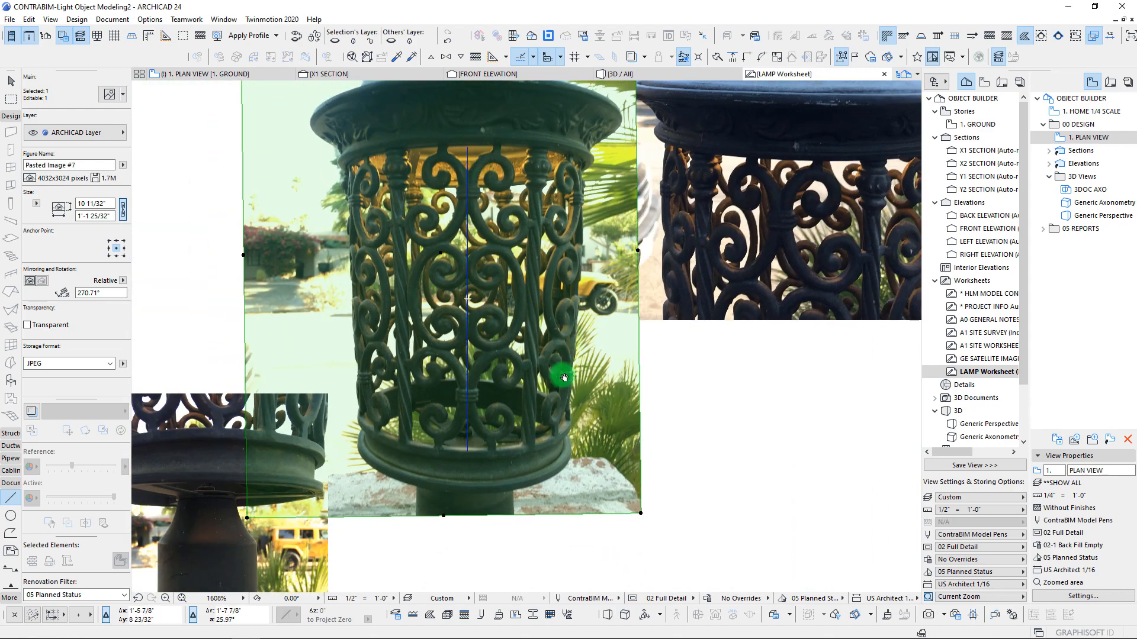
middle_click_drag(564, 377, 564, 416)
key("Escape")
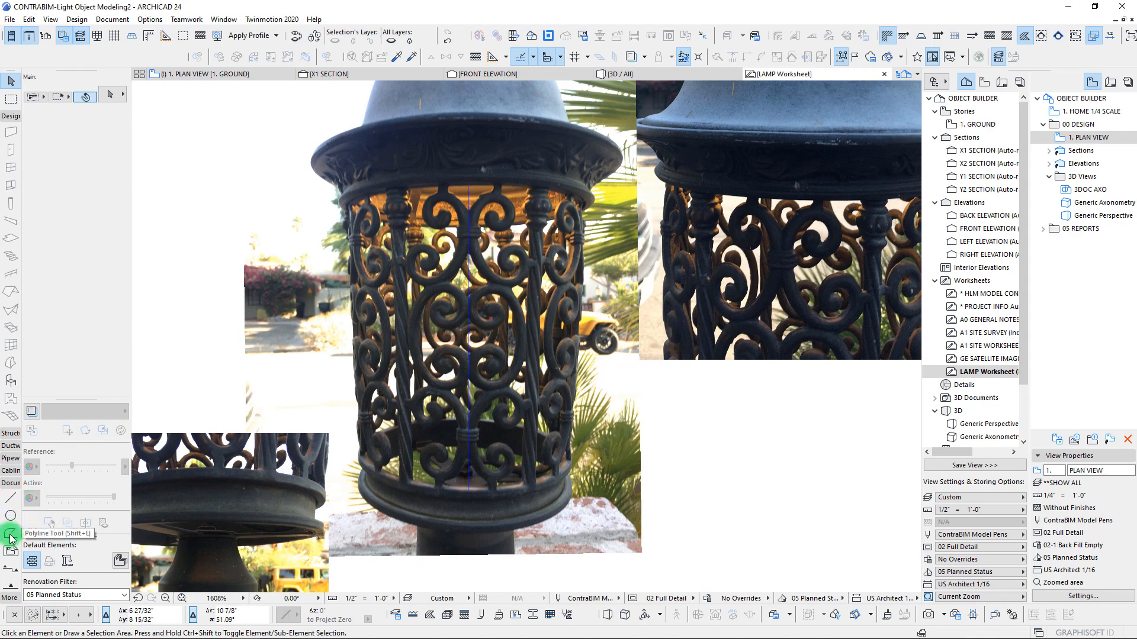
Start a natural spline at the centre of the bottom scroll right of the vertical line, tracing its curl around toward the collar
scroll(12, 538, "down", 3)
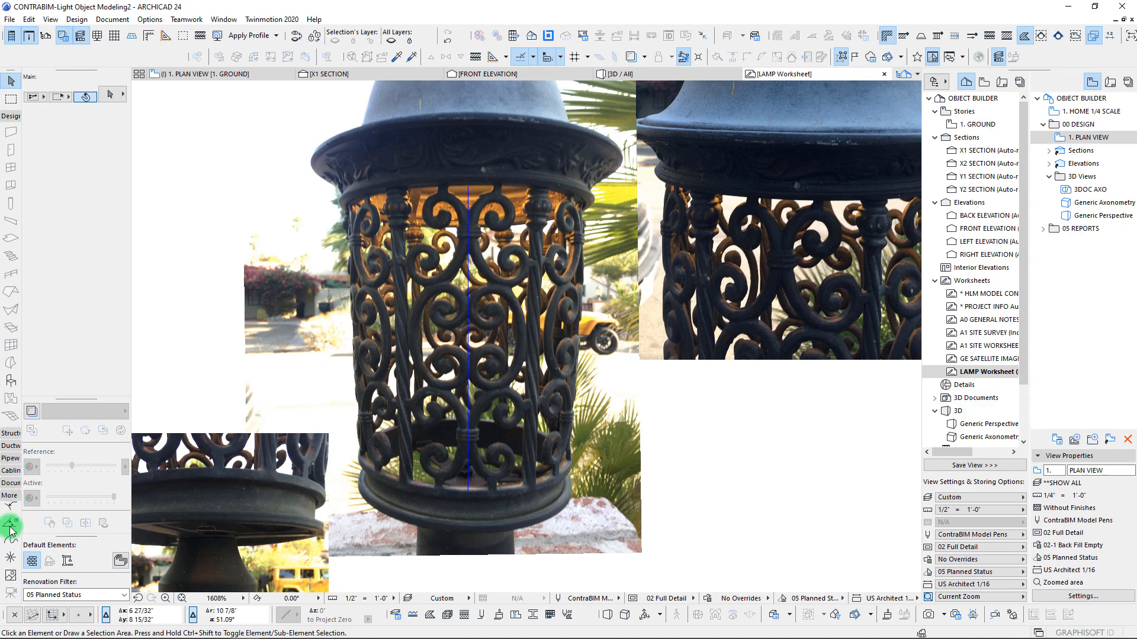
left_click(10, 542)
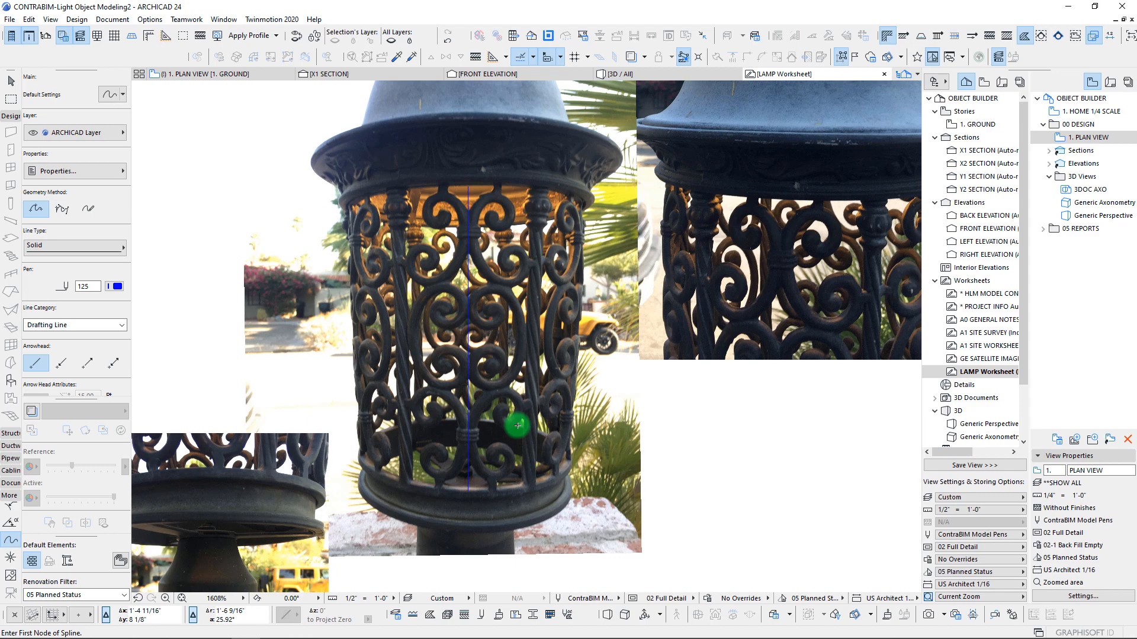
scroll(565, 349, "up", 5)
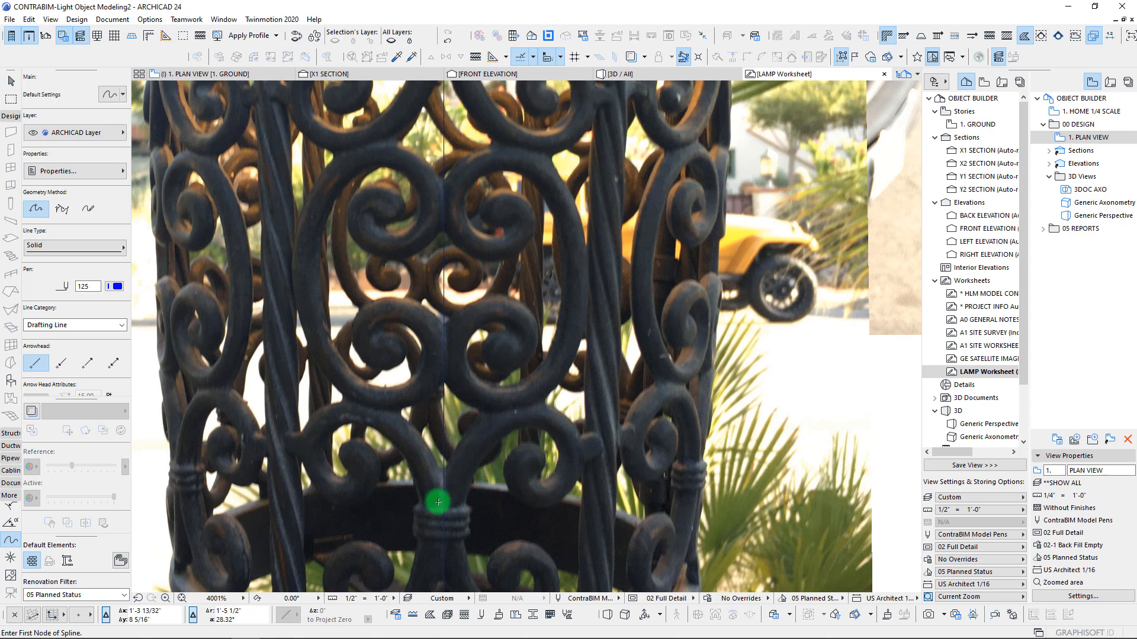
scroll(438, 502, "down", 2)
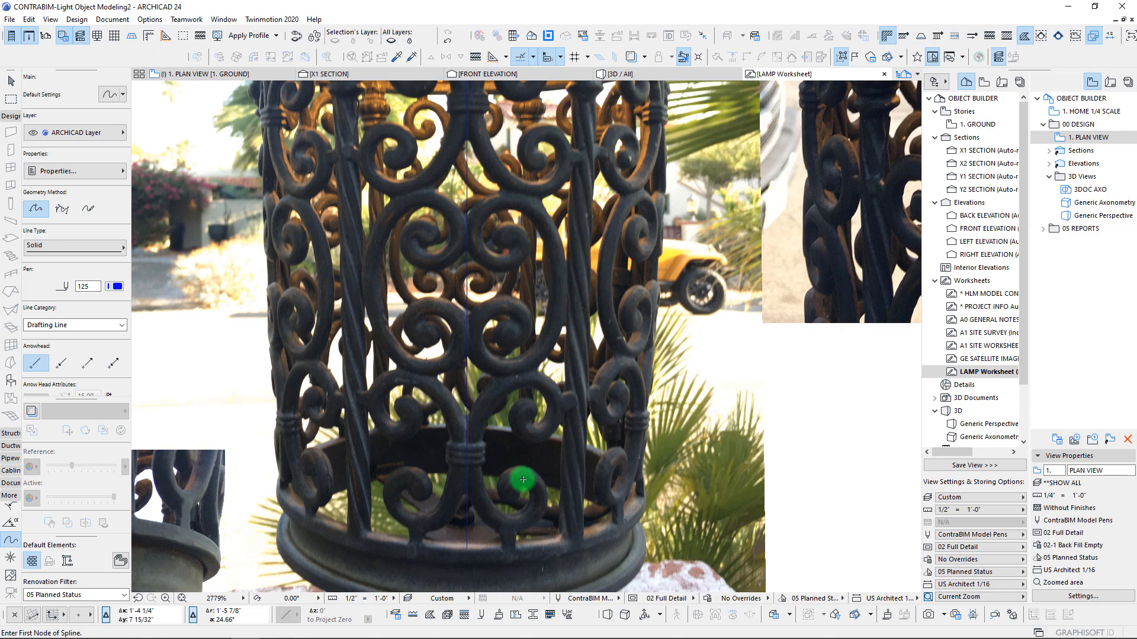
scroll(523, 479, "down", 3)
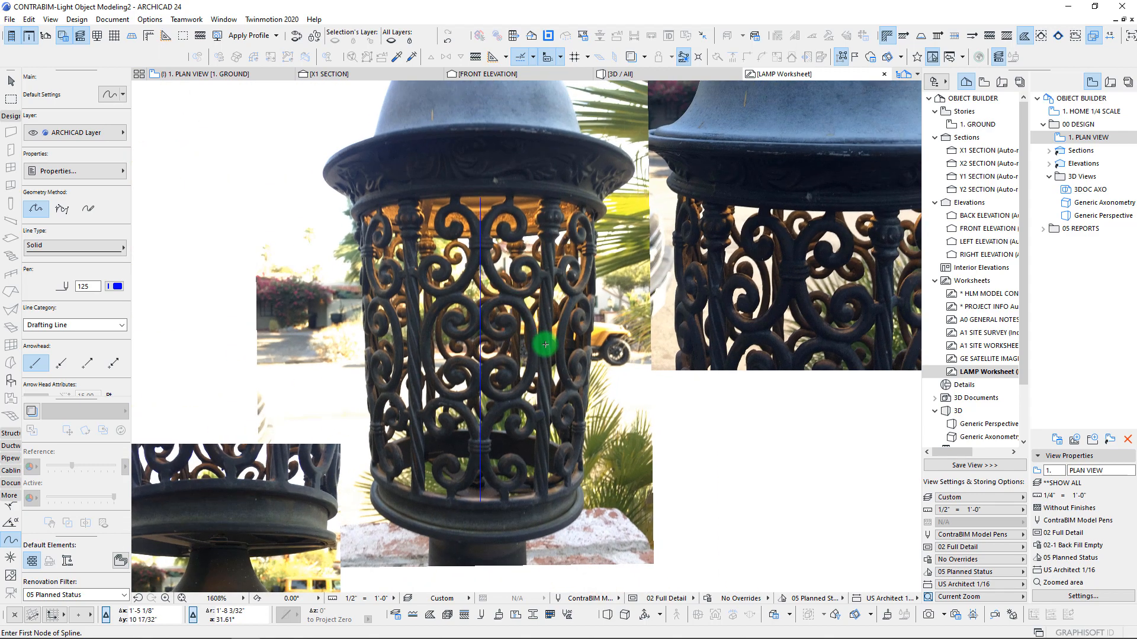
scroll(513, 439, "up", 4)
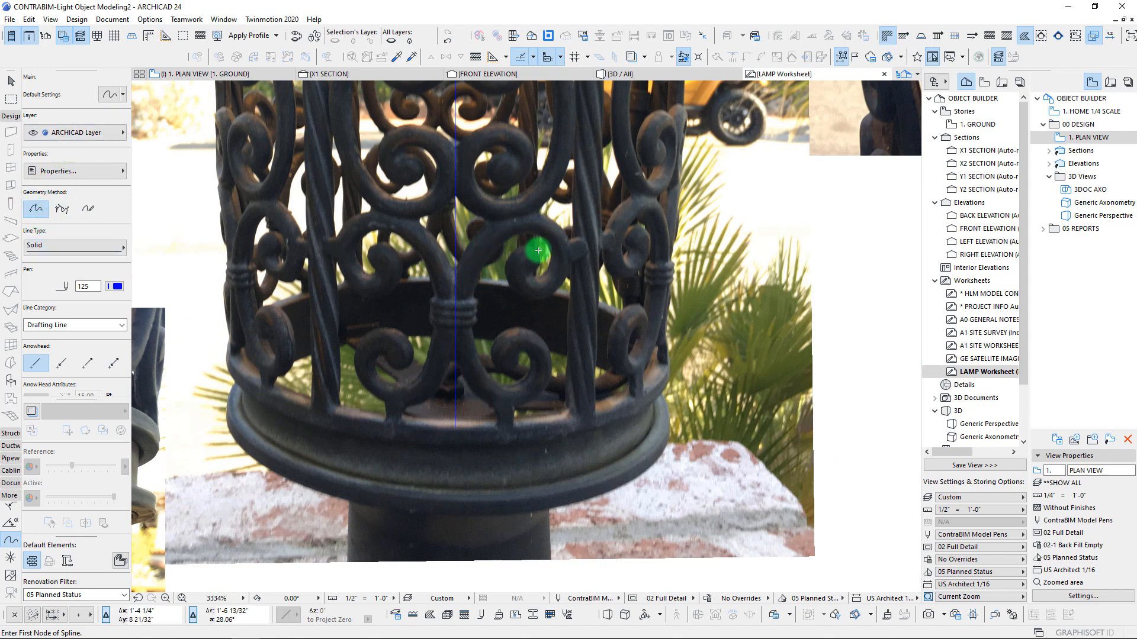
scroll(532, 381, "up", 5)
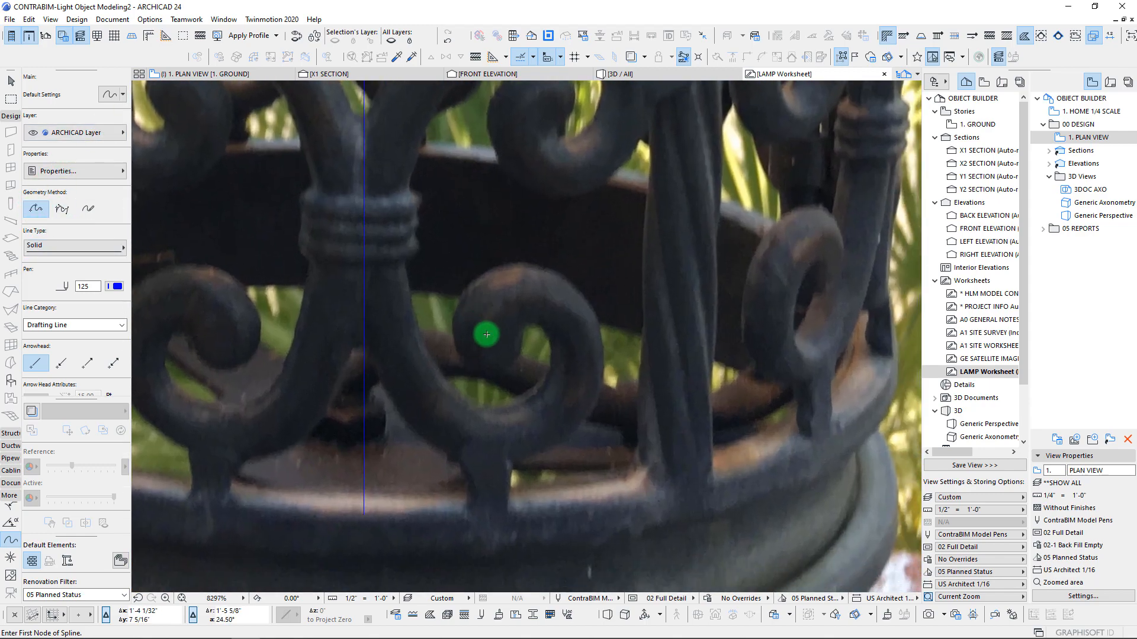
left_click(490, 334)
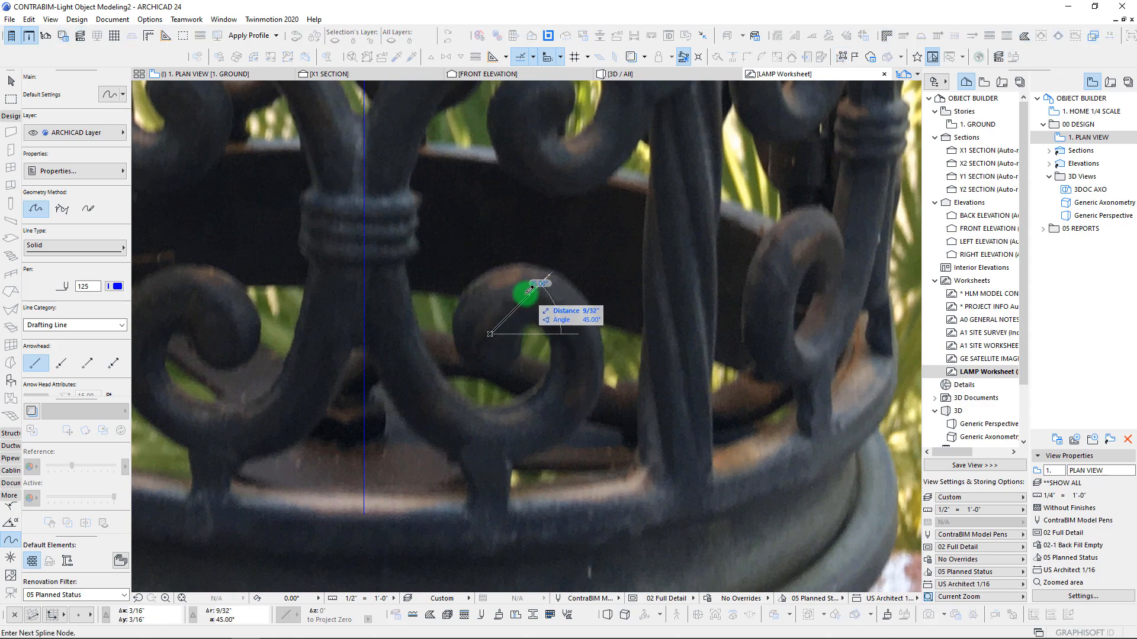
left_click(526, 293)
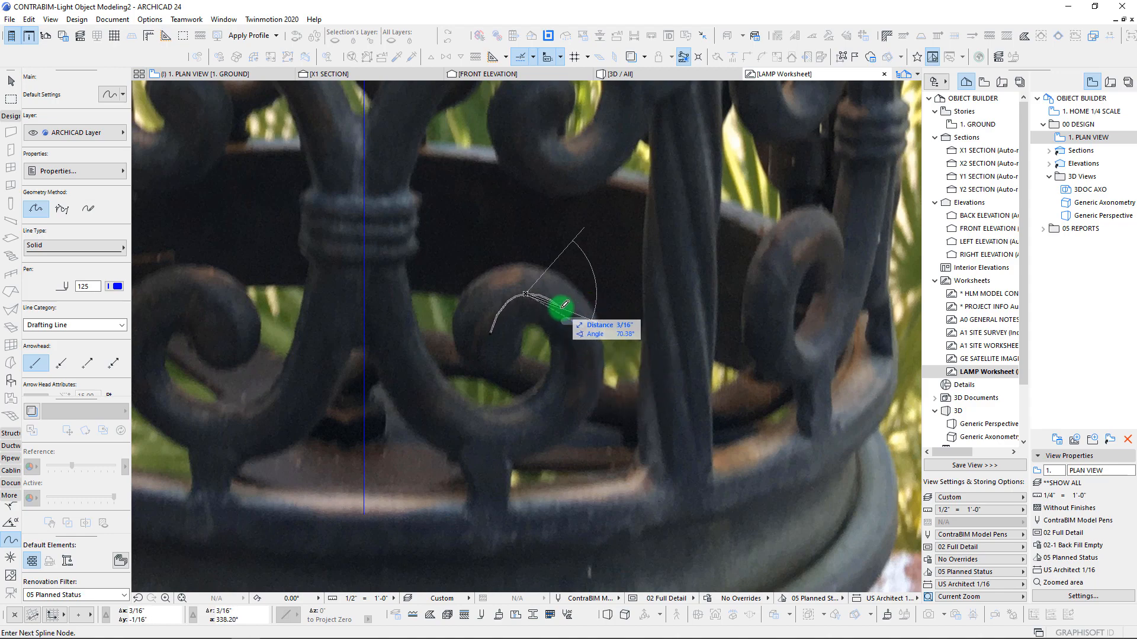
left_click(581, 348)
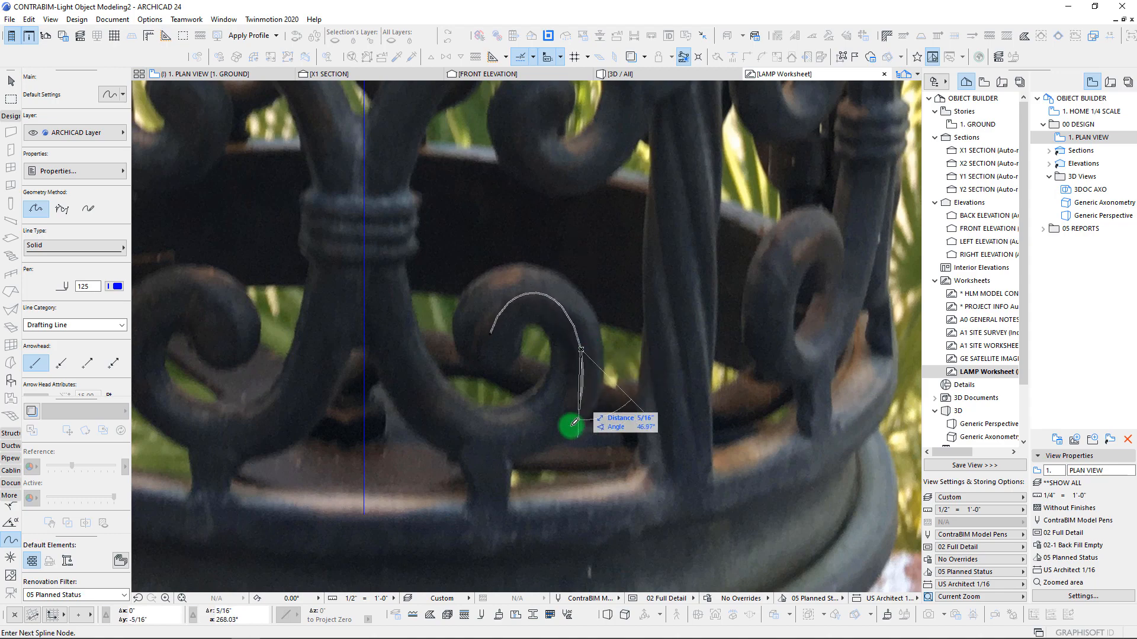
left_click(495, 436)
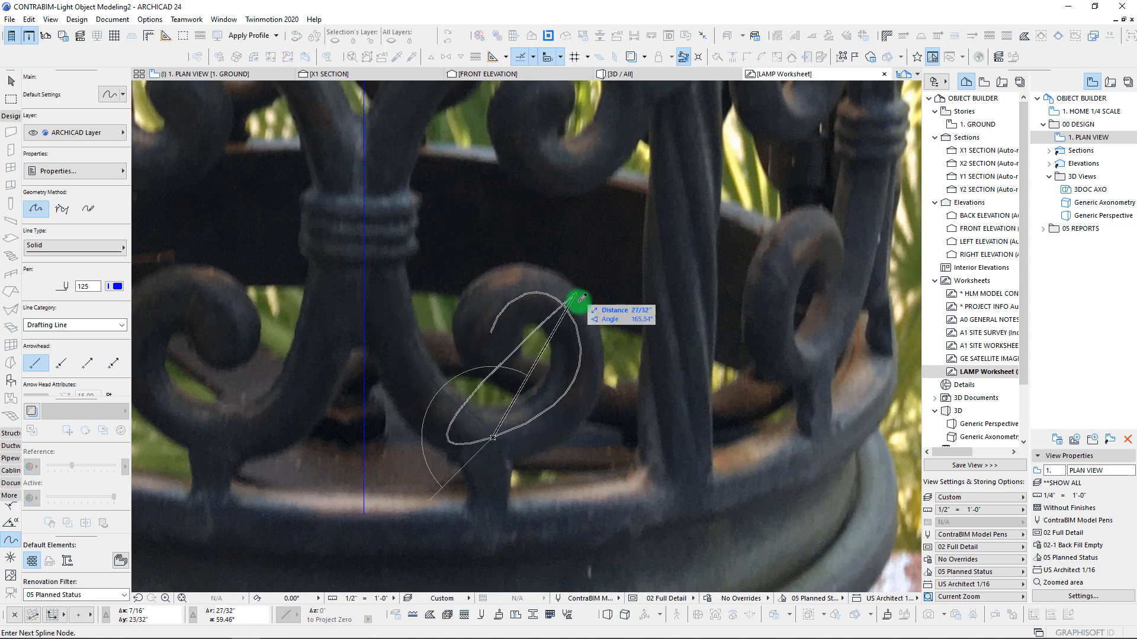
left_click(385, 295)
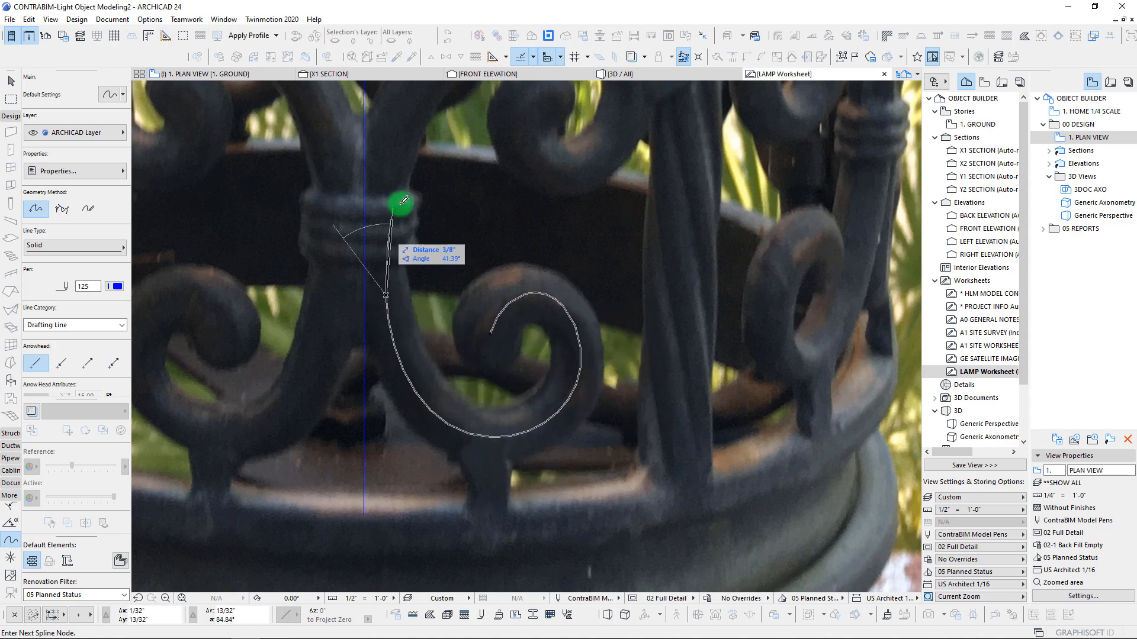
Continue the spline up past the collar and around the scroll above it, ending inside that curl
middle_click_drag(409, 162, 396, 401)
left_click(400, 324)
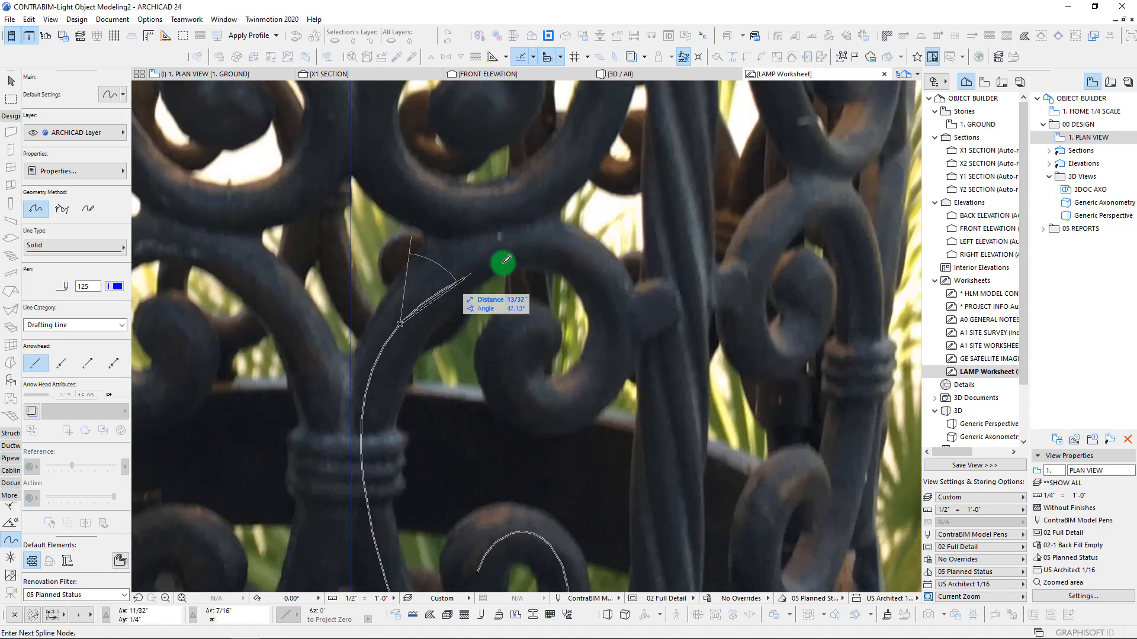
left_click(616, 318)
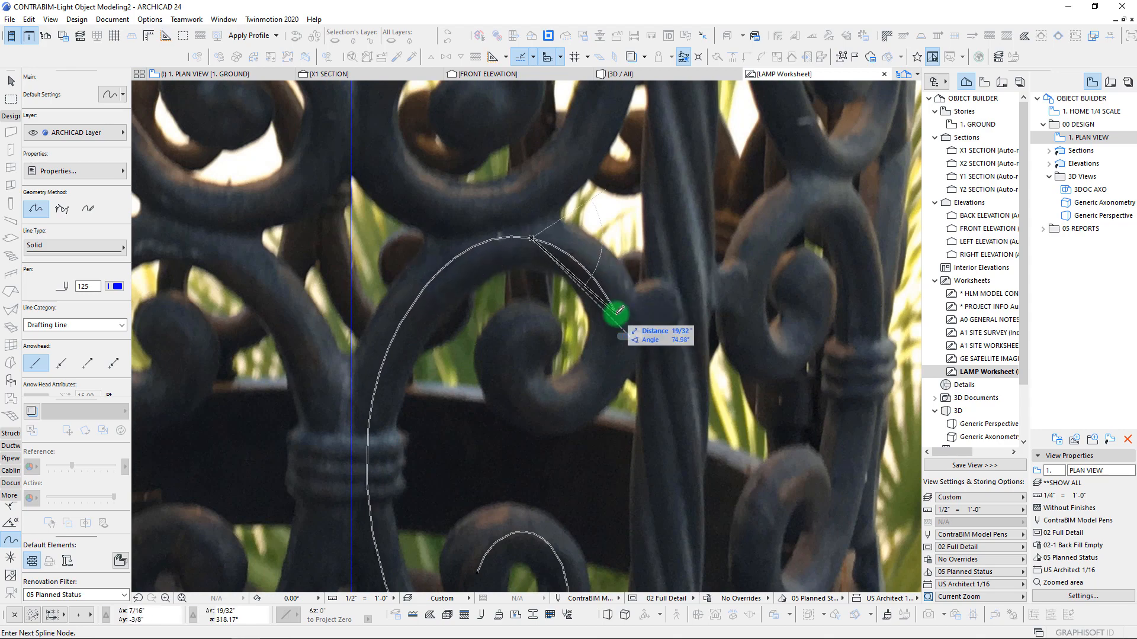
left_click(578, 404)
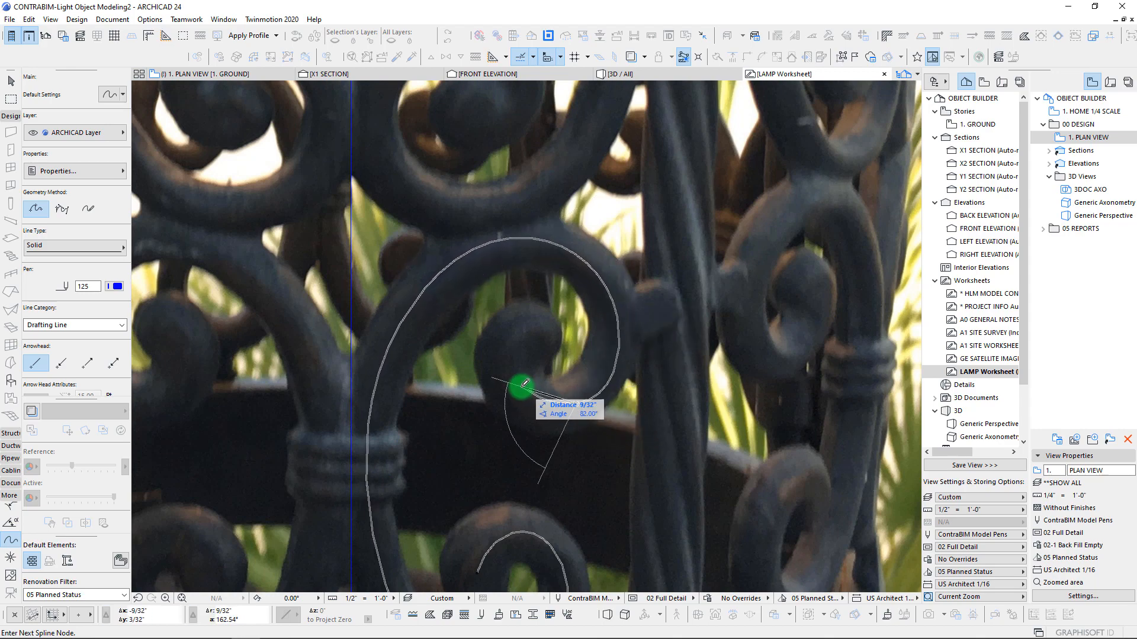
left_click(511, 382)
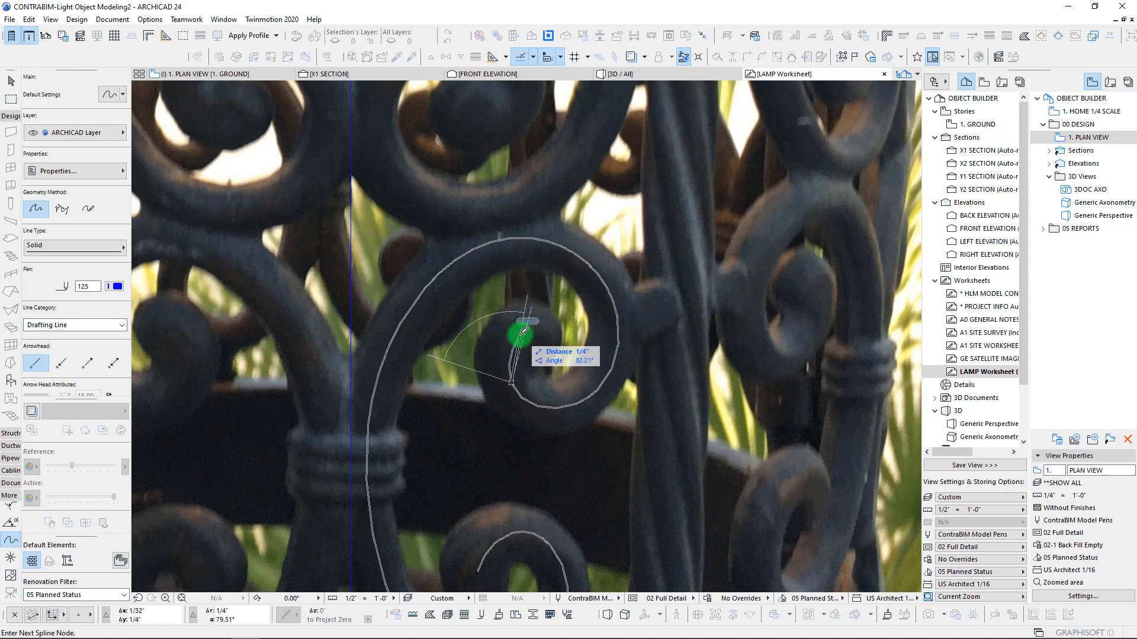
double_click(522, 333)
scroll(541, 368, "down", 3)
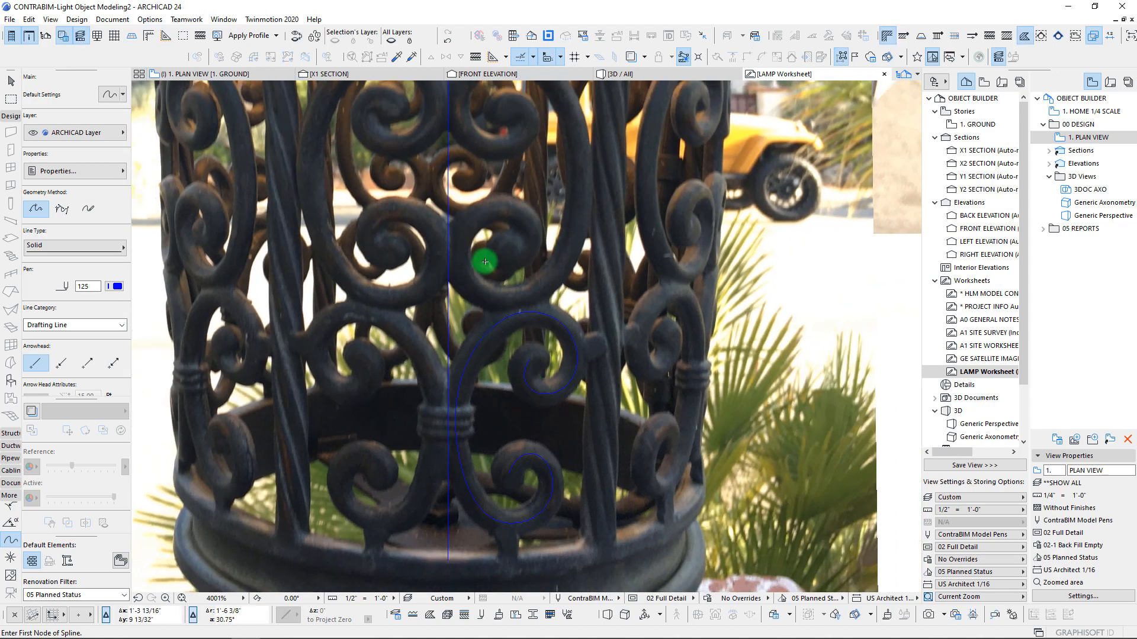
Start a second spline at the centre of the next curl up, tracing around it to the underside of the large C-scroll
scroll(484, 261, "up", 4)
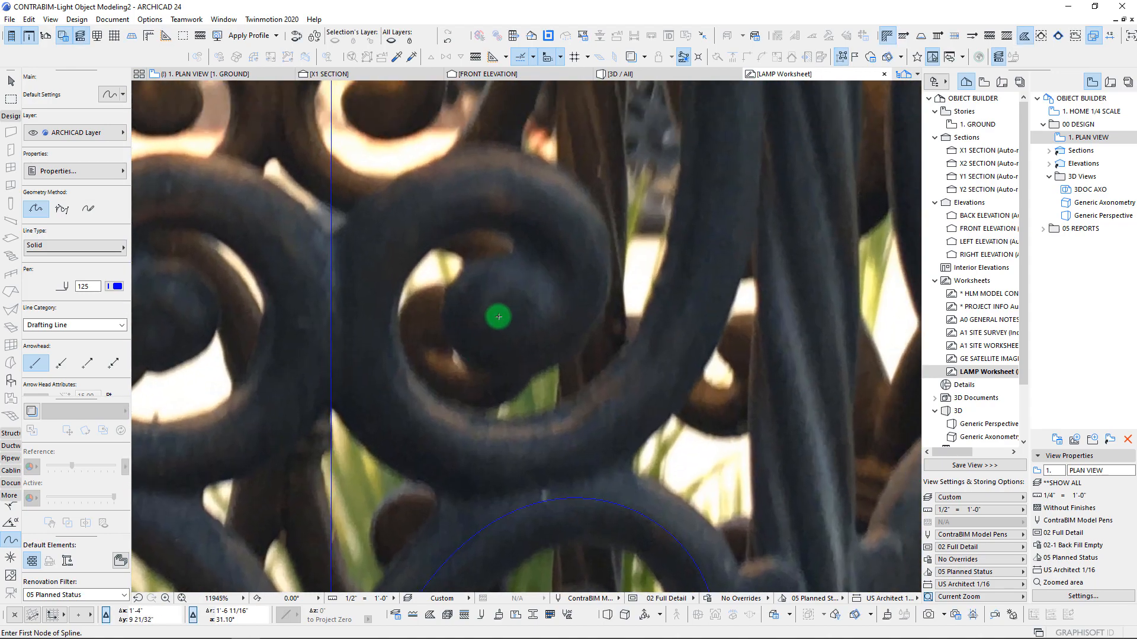
left_click(508, 324)
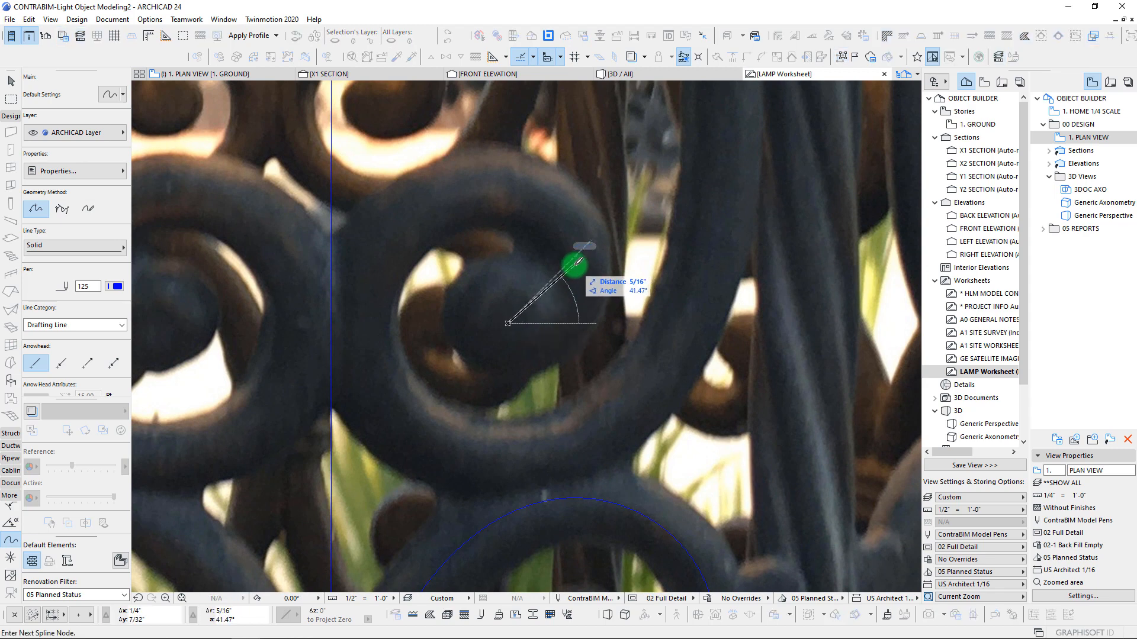
left_click(575, 265)
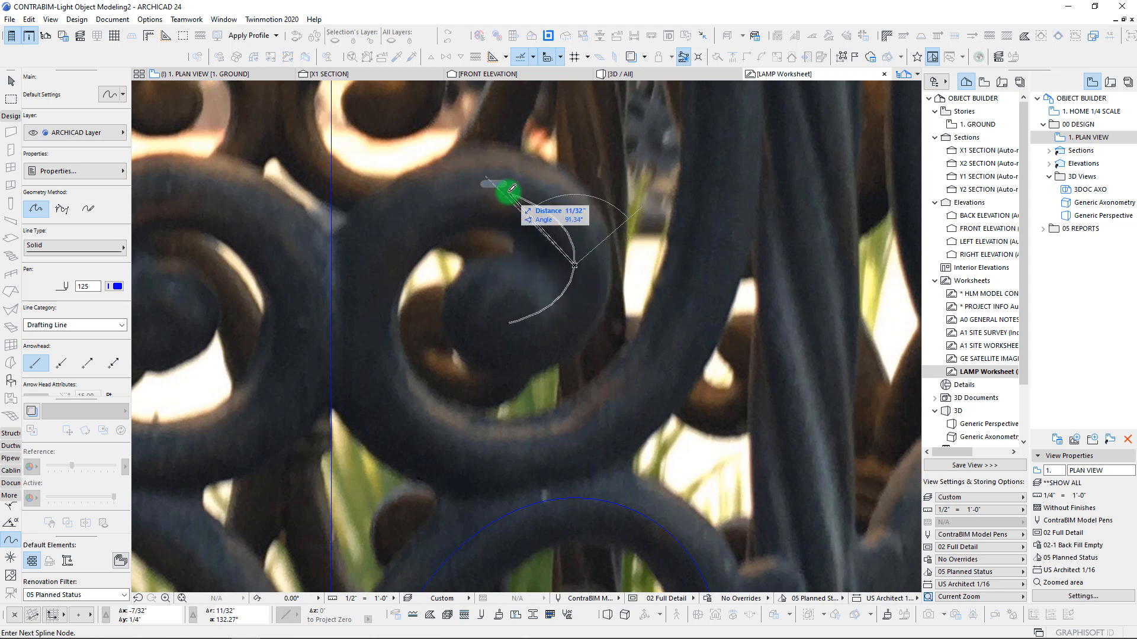
left_click(507, 189)
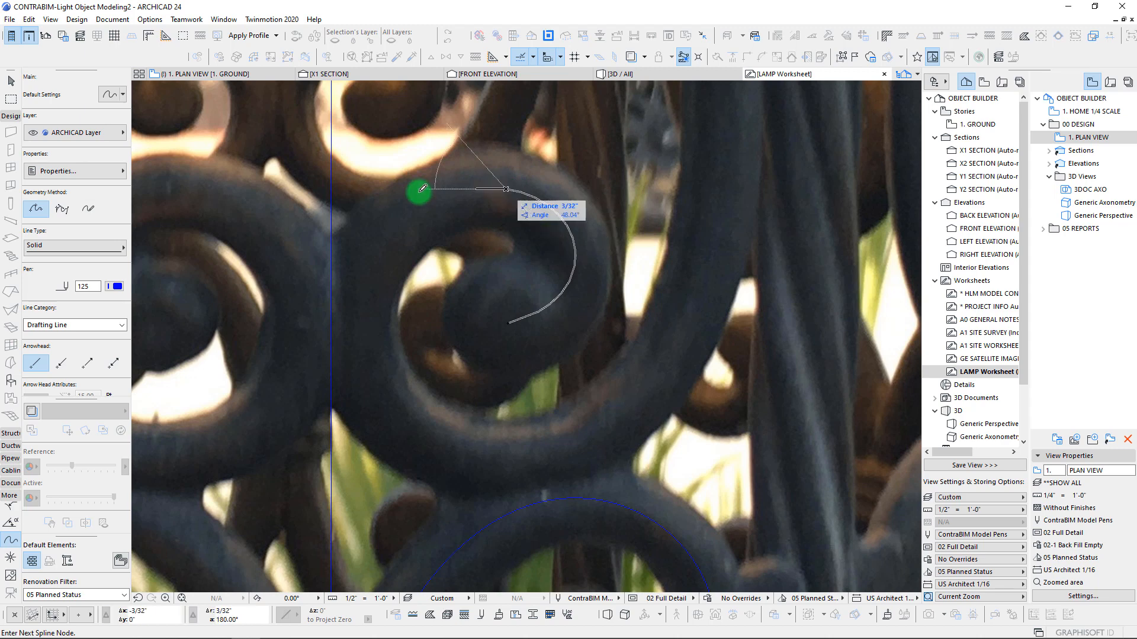
left_click(362, 310)
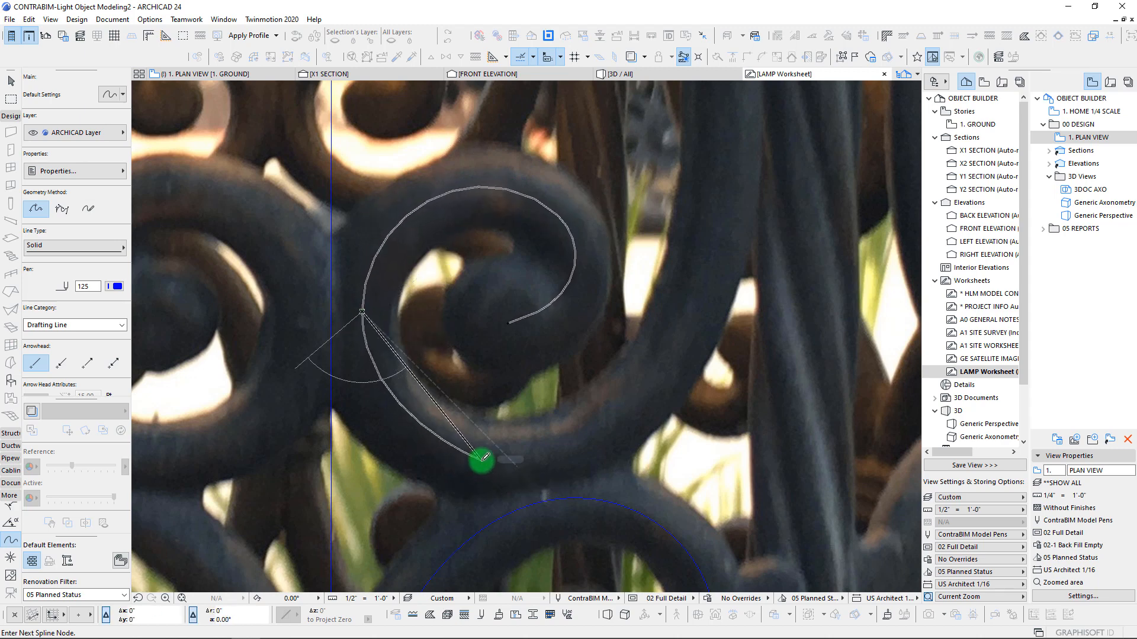
left_click(482, 460)
Continue the second spline up the C-scroll's outer side, end it inside the upper curl, and select the finished spline
scroll(713, 246, "down", 2)
middle_click_drag(713, 246, 673, 373)
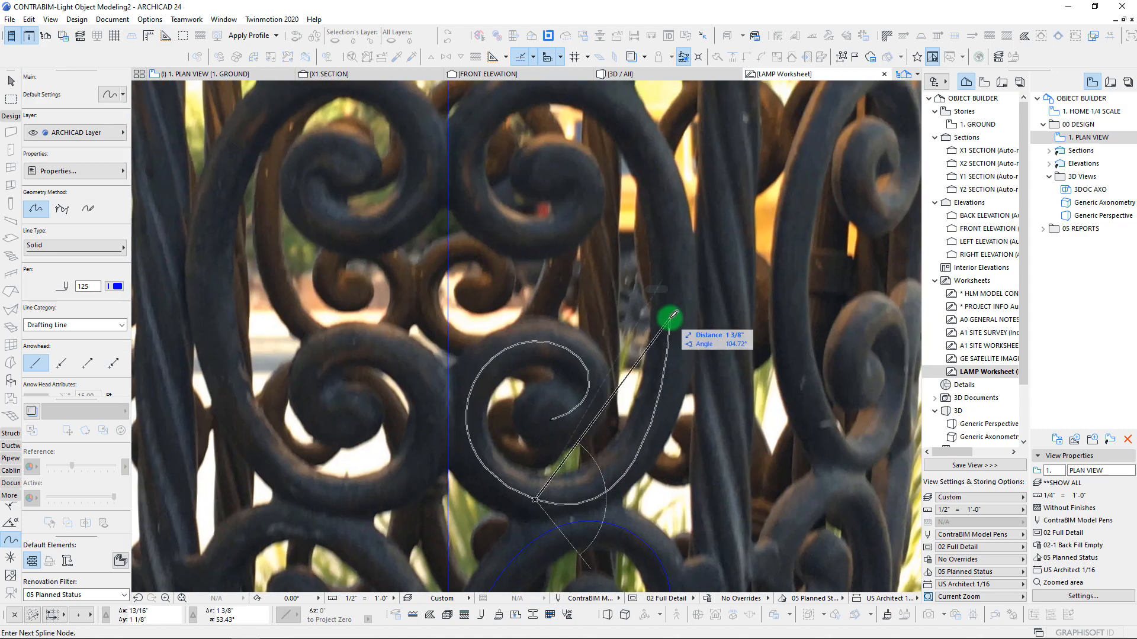
left_click(670, 387)
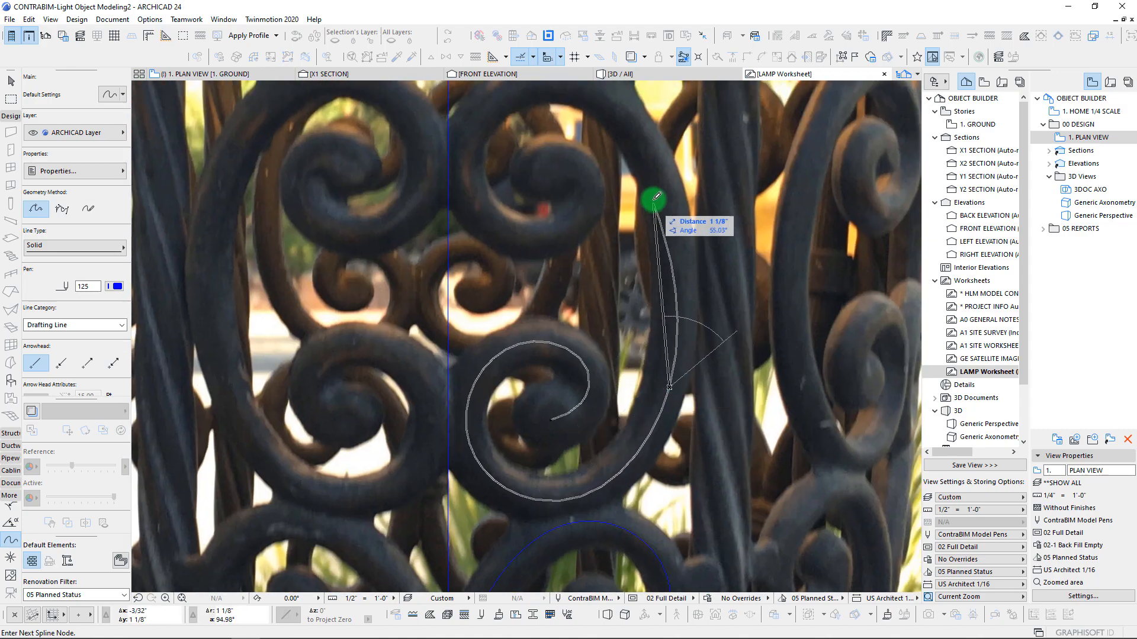
left_click(645, 140)
middle_click_drag(645, 139, 622, 297)
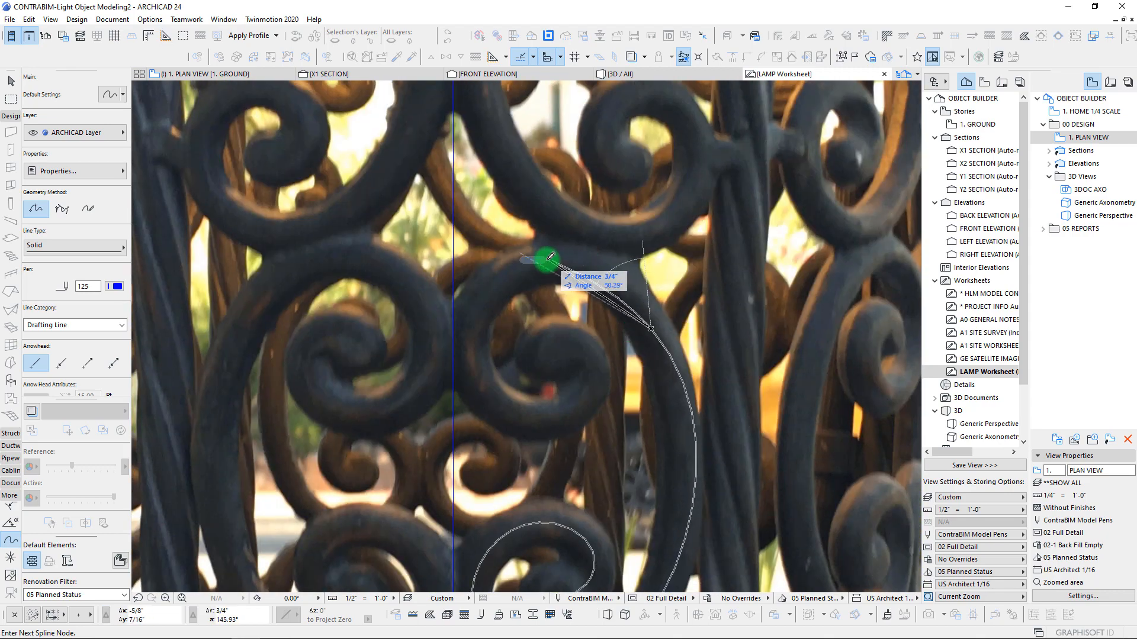
left_click(473, 332)
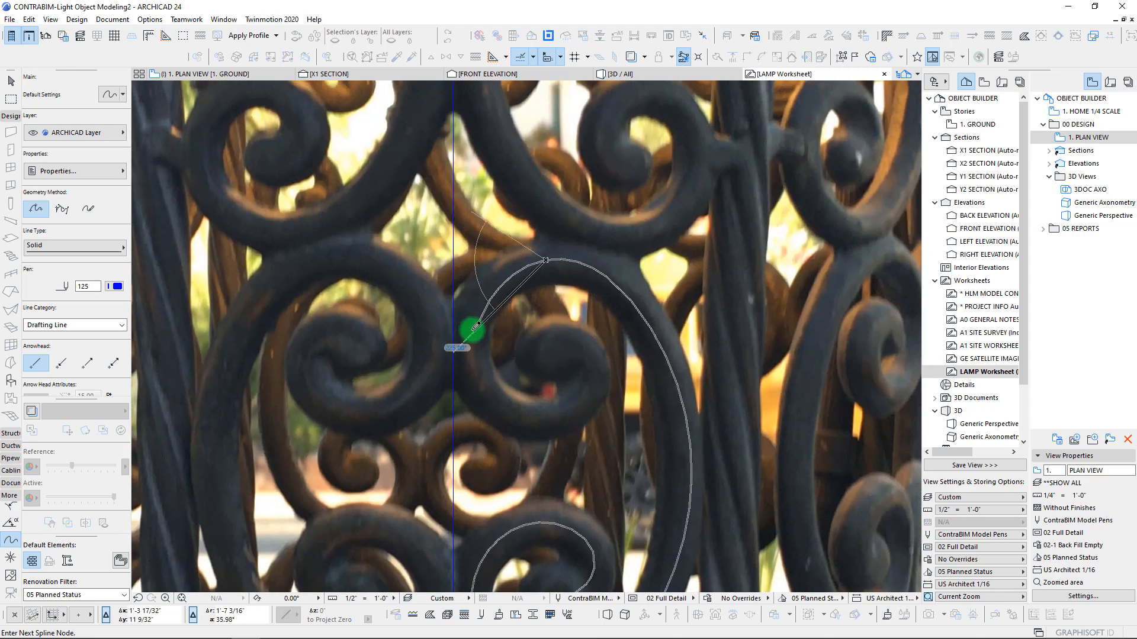
left_click(517, 417)
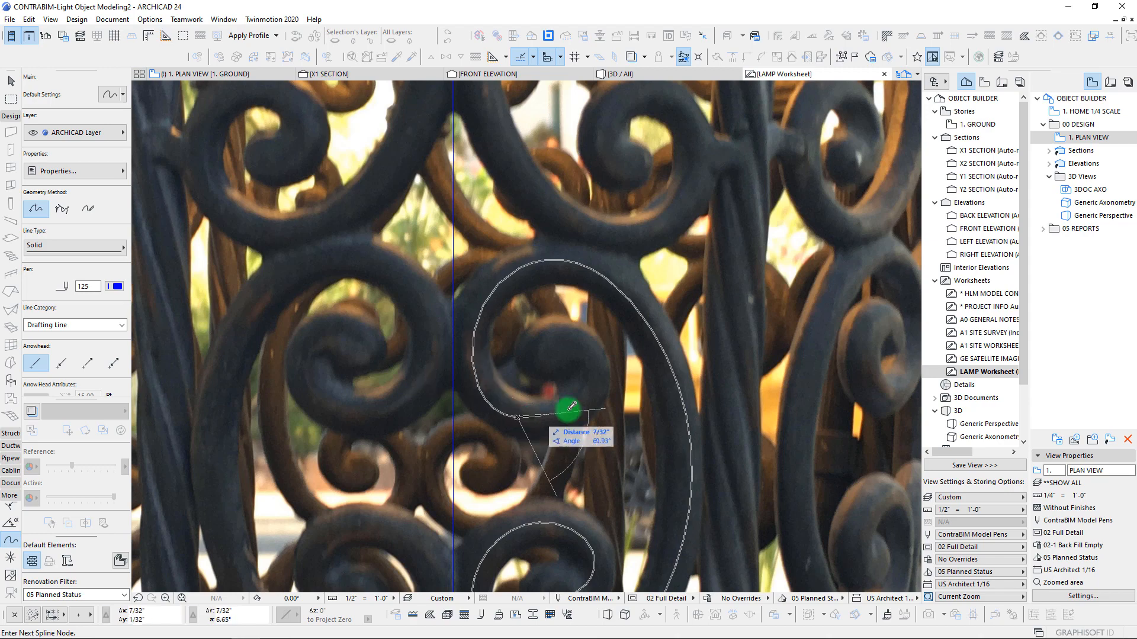
left_click(591, 385)
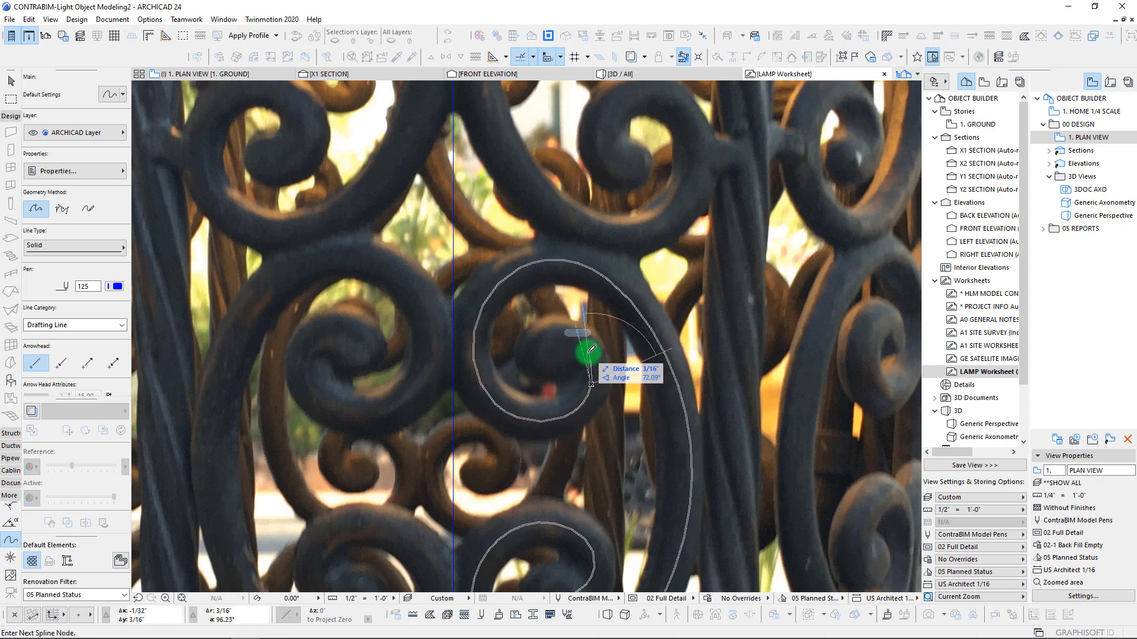
double_click(552, 344)
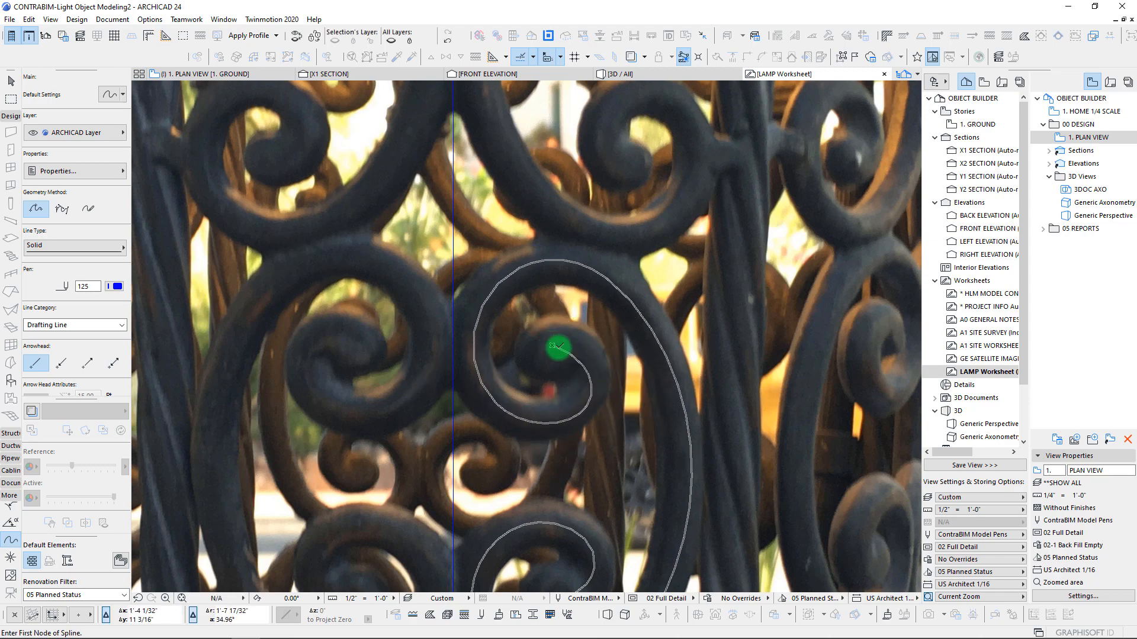
left_click(590, 393, "shift")
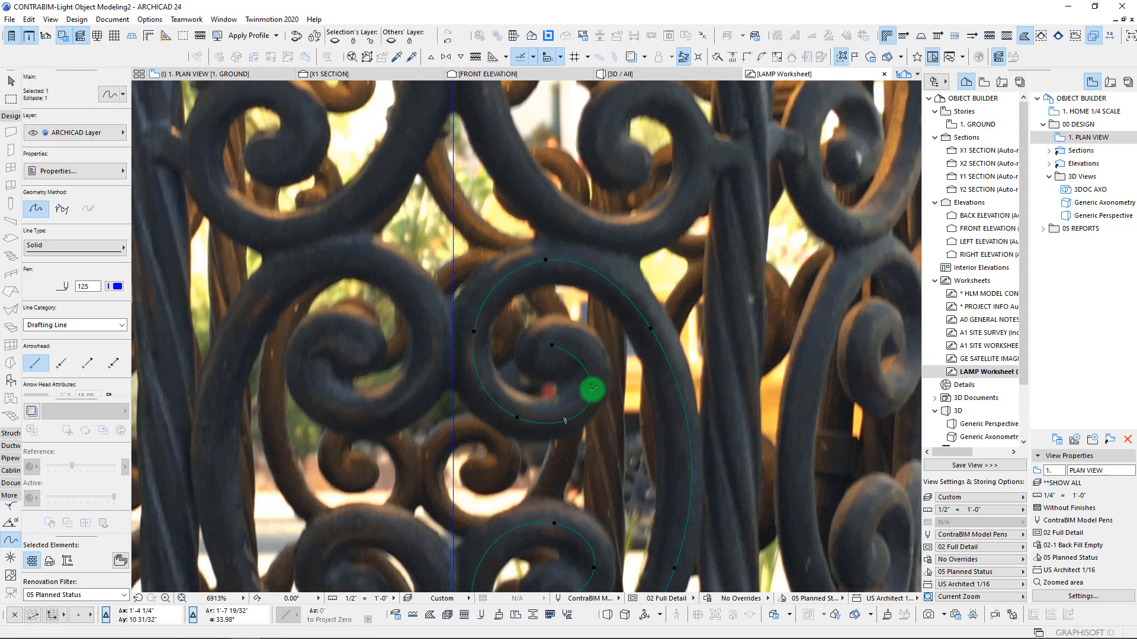
Refine the second spline's upper curl by moving its inner node slightly inward and shifting its end node at the scroll centre, and deselect it
left_click(591, 385)
left_click(604, 517)
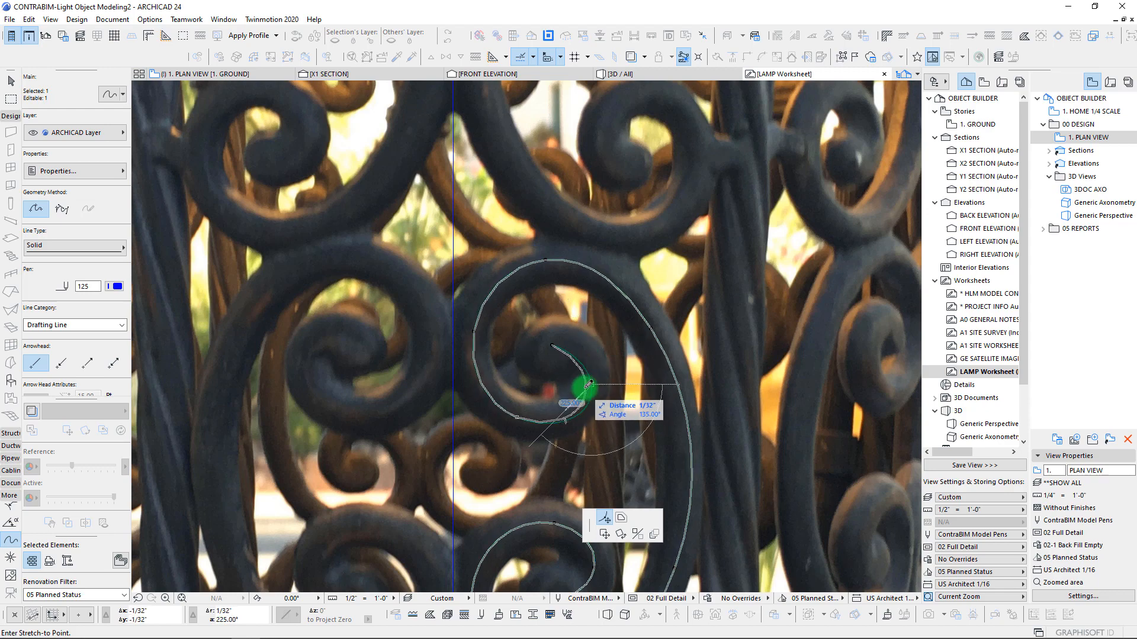
left_click(589, 384)
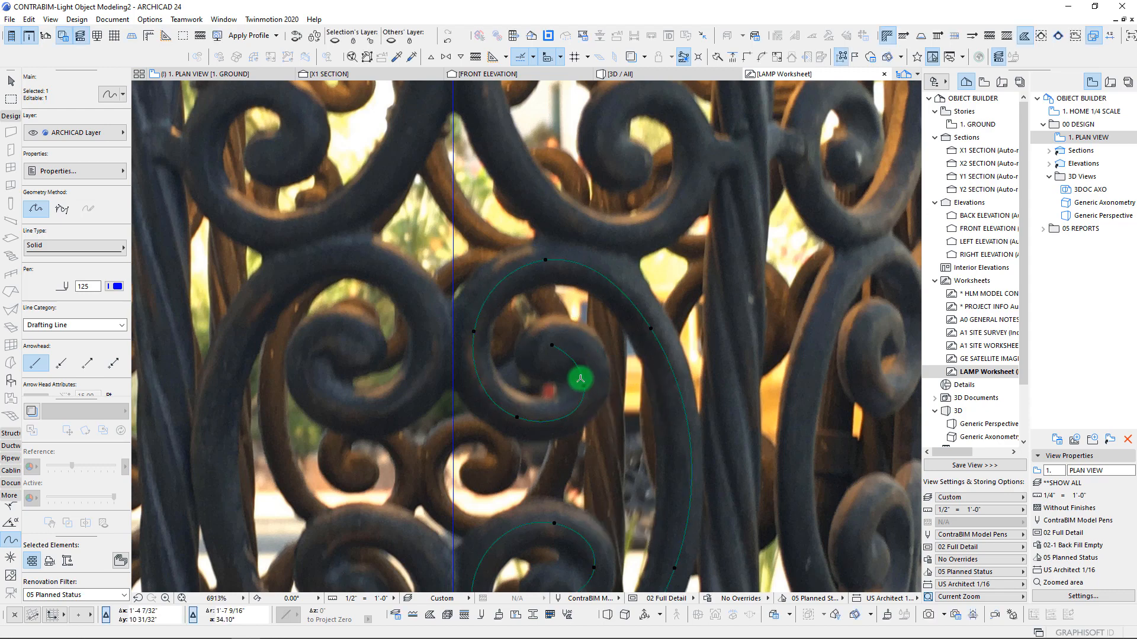
left_click(554, 345)
left_click(561, 344)
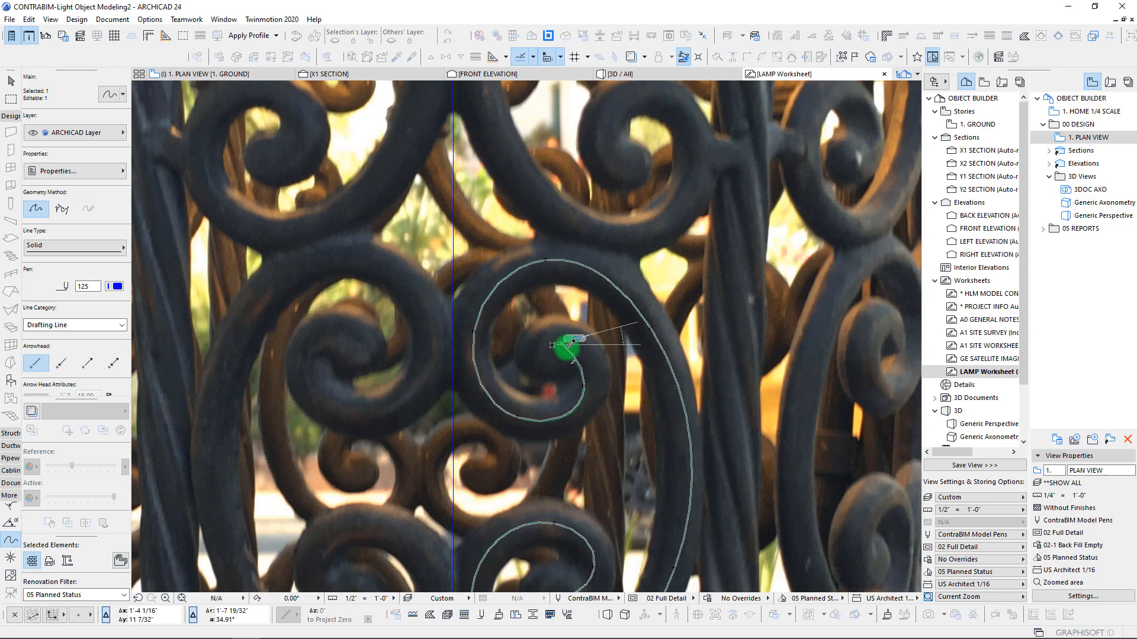
scroll(547, 386, "down", 3)
key("Escape")
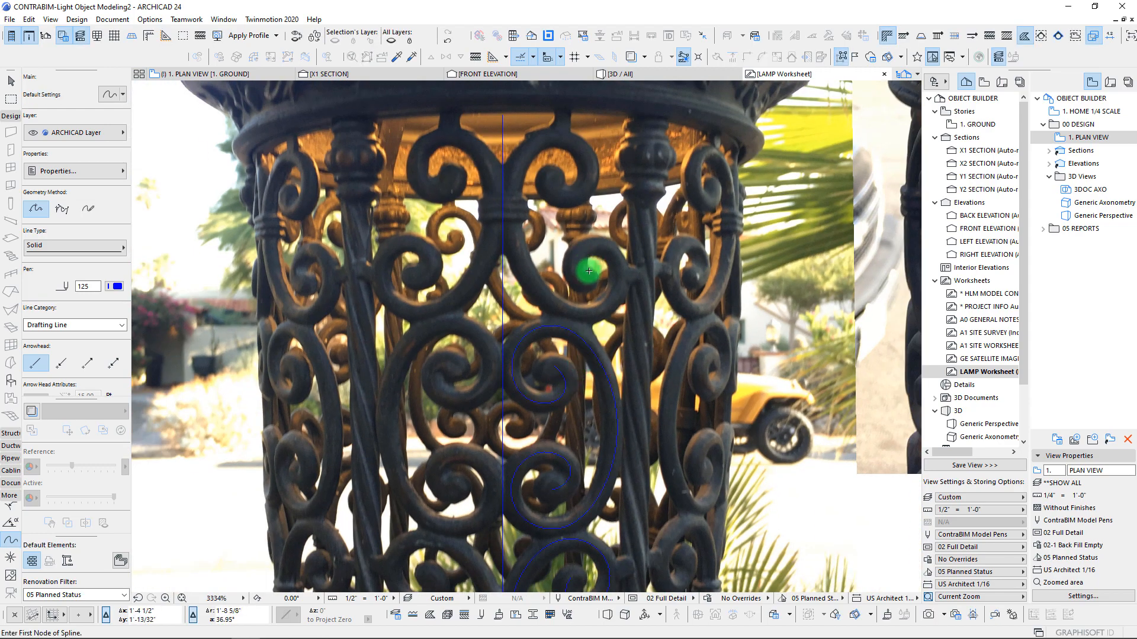
Start a third spline at the centre of the next scroll above, tracing around its curl and along the underside toward the vertical line
scroll(589, 263, "up", 4)
left_click(576, 296)
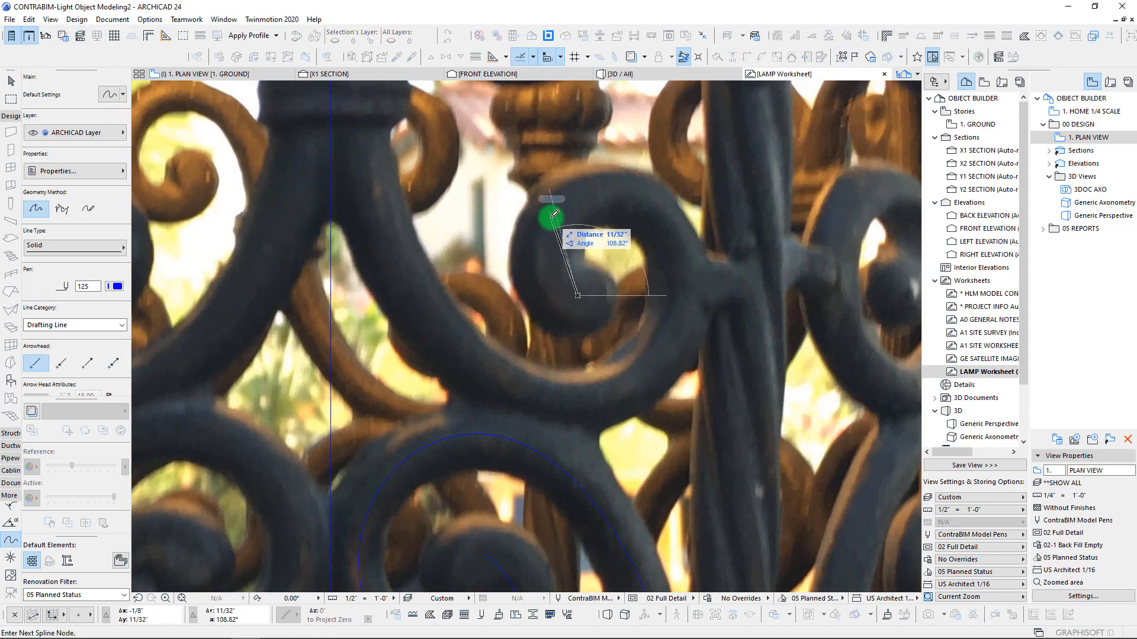
left_click(551, 217)
left_click(642, 197)
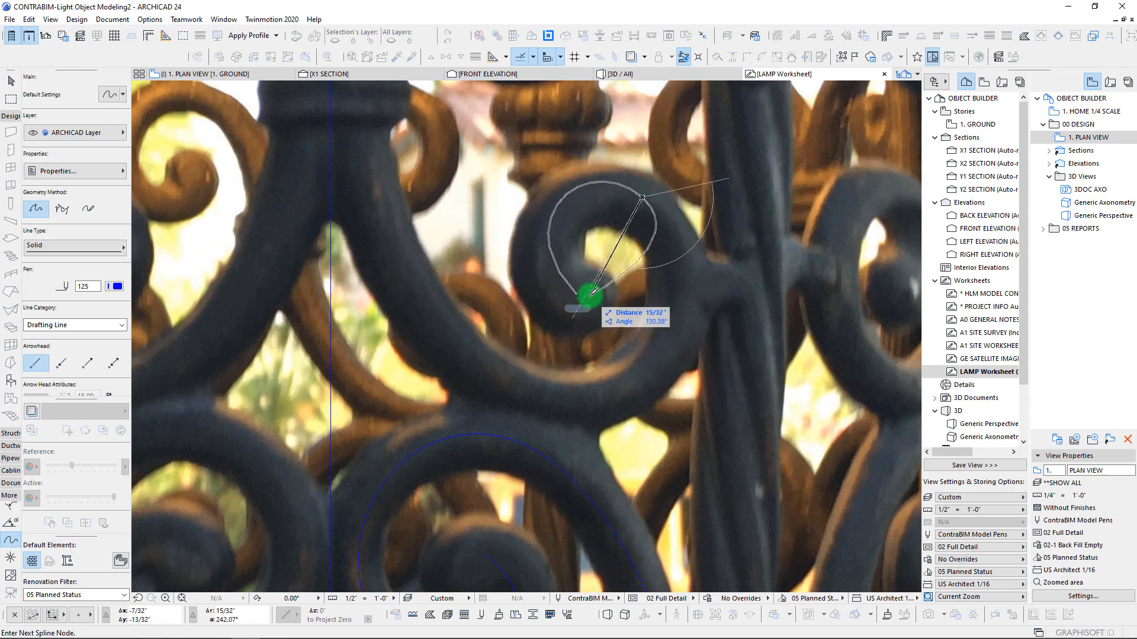
left_click(650, 376)
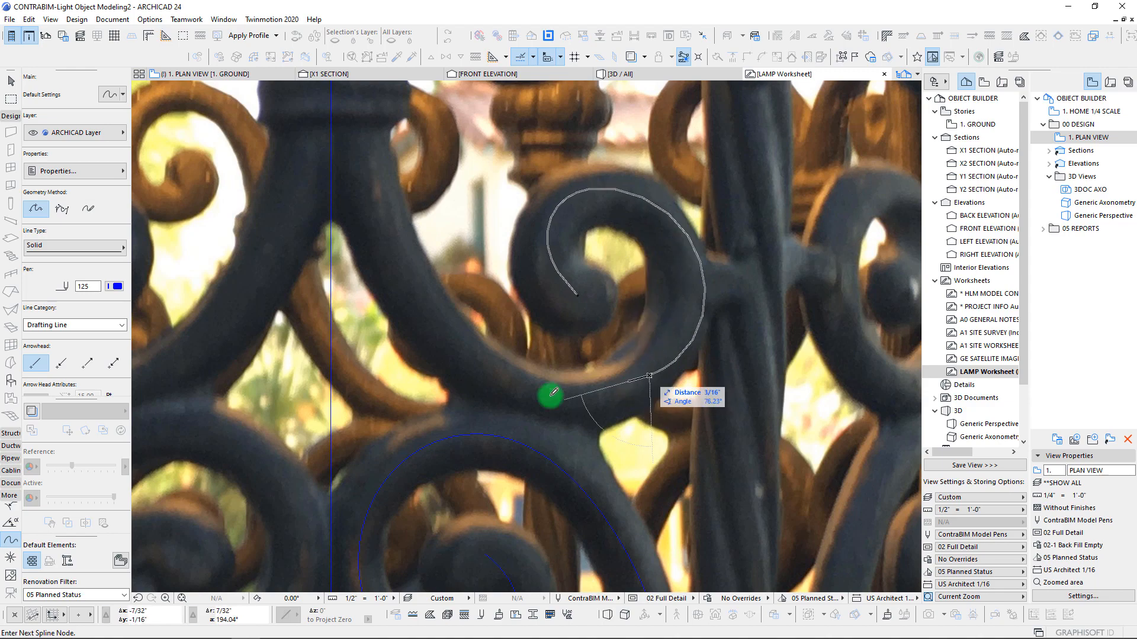
left_click(425, 314)
Continue the third spline up past the collar and around the topmost scroll, ending it inside that curl
scroll(397, 356, "down", 3)
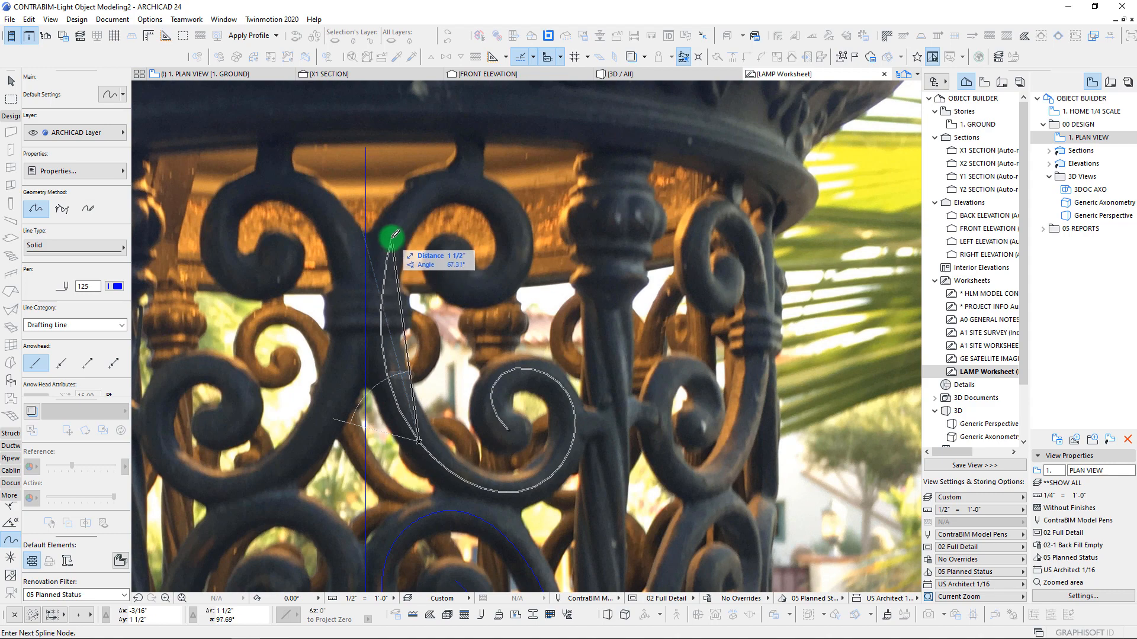
left_click(393, 234)
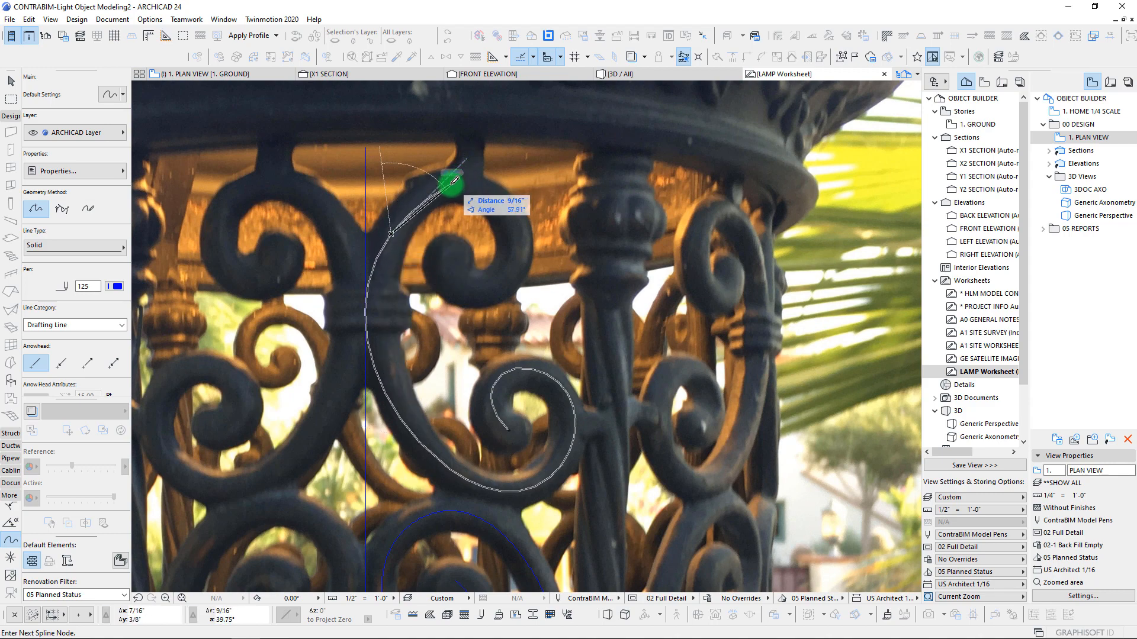
left_click(516, 251)
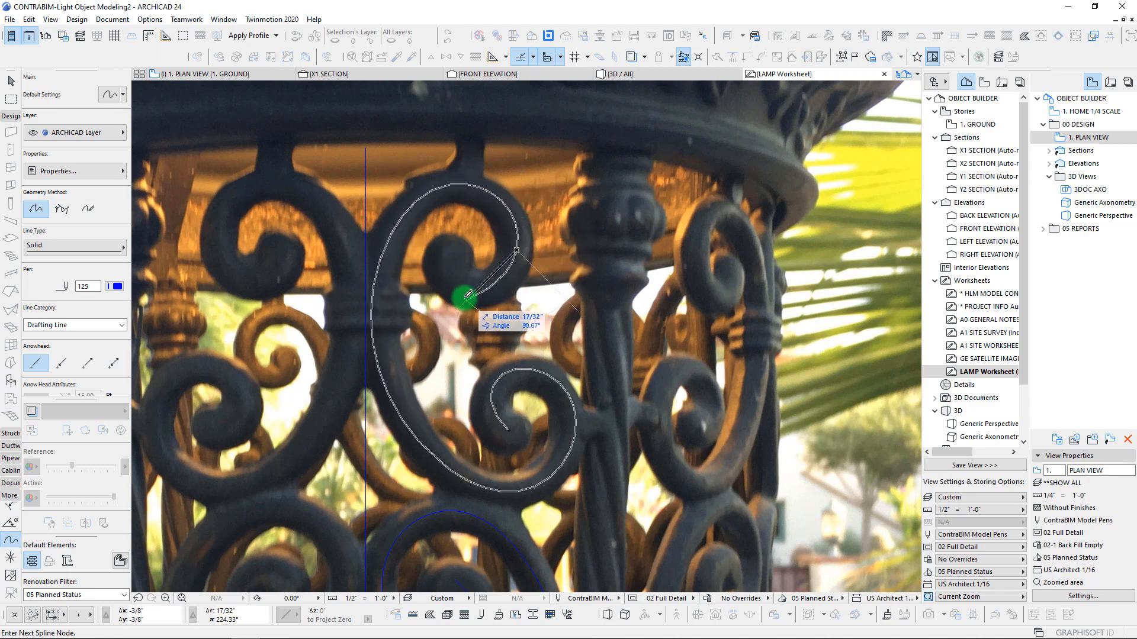
left_click(465, 288)
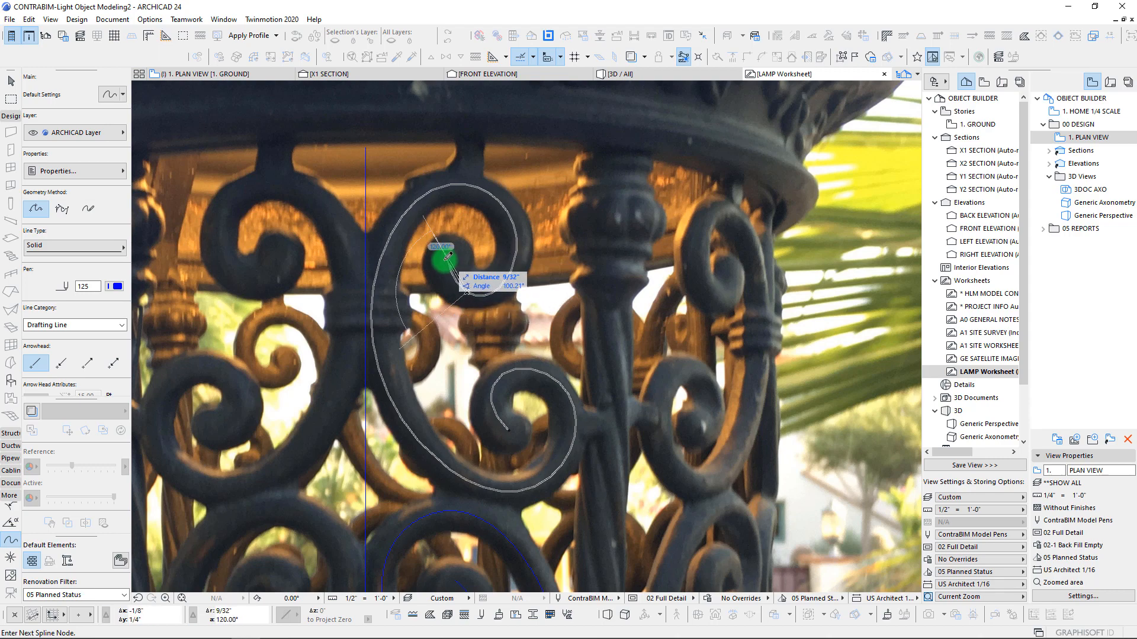
double_click(447, 257)
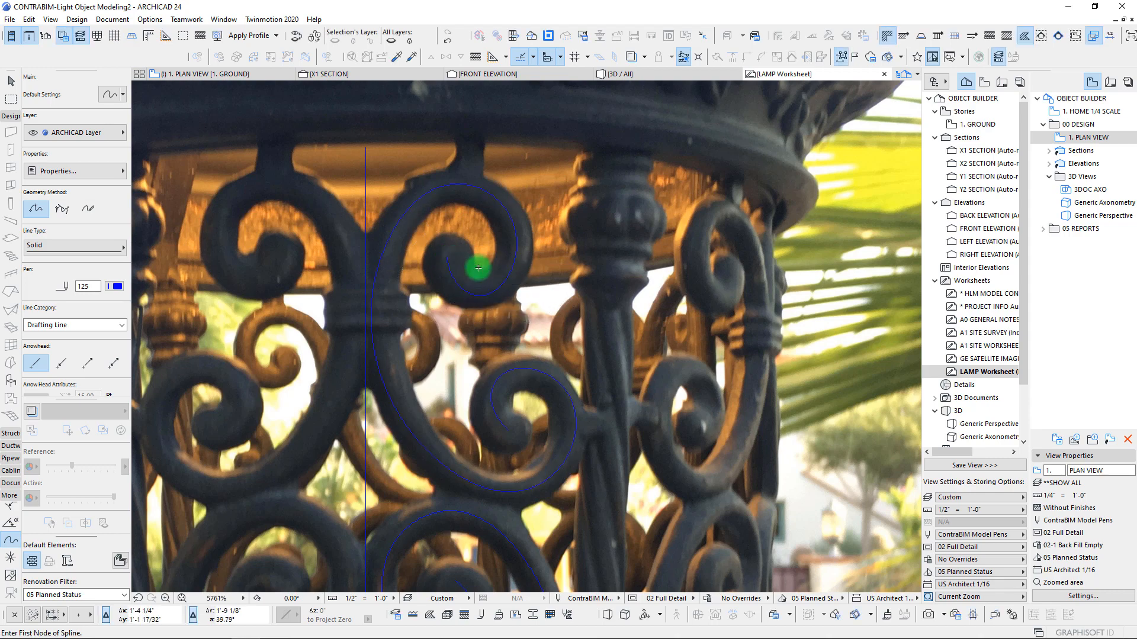
Select the three traced splines together with the vertical reference line for copying
scroll(558, 292, "down", 5)
middle_click_drag(514, 195, 455, 244)
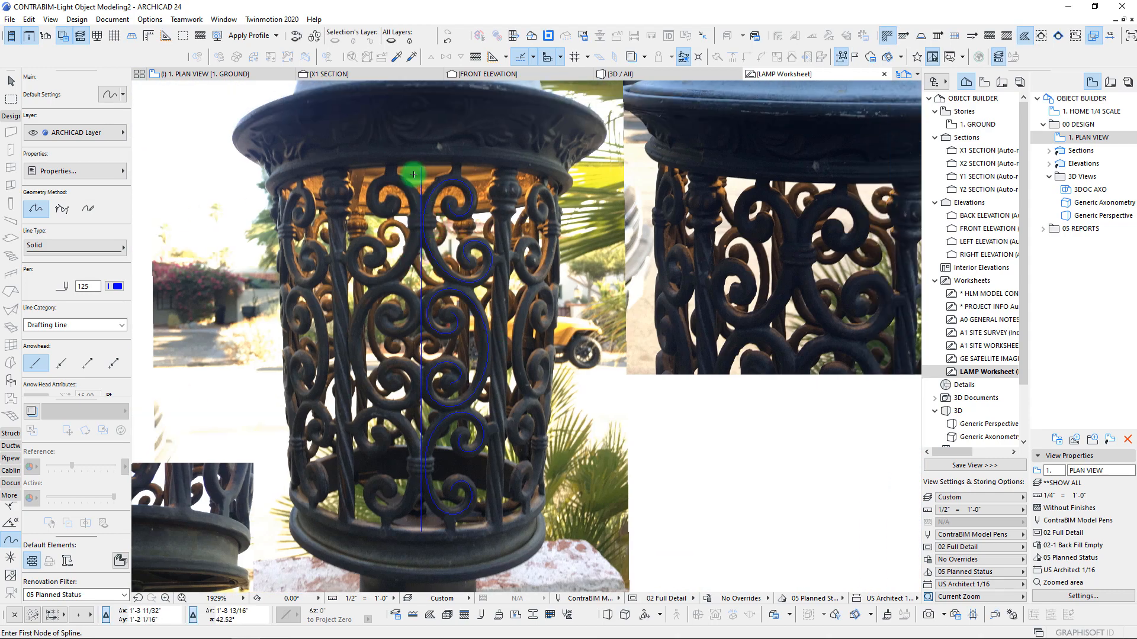
left_click_drag(403, 172, 541, 553, "shift")
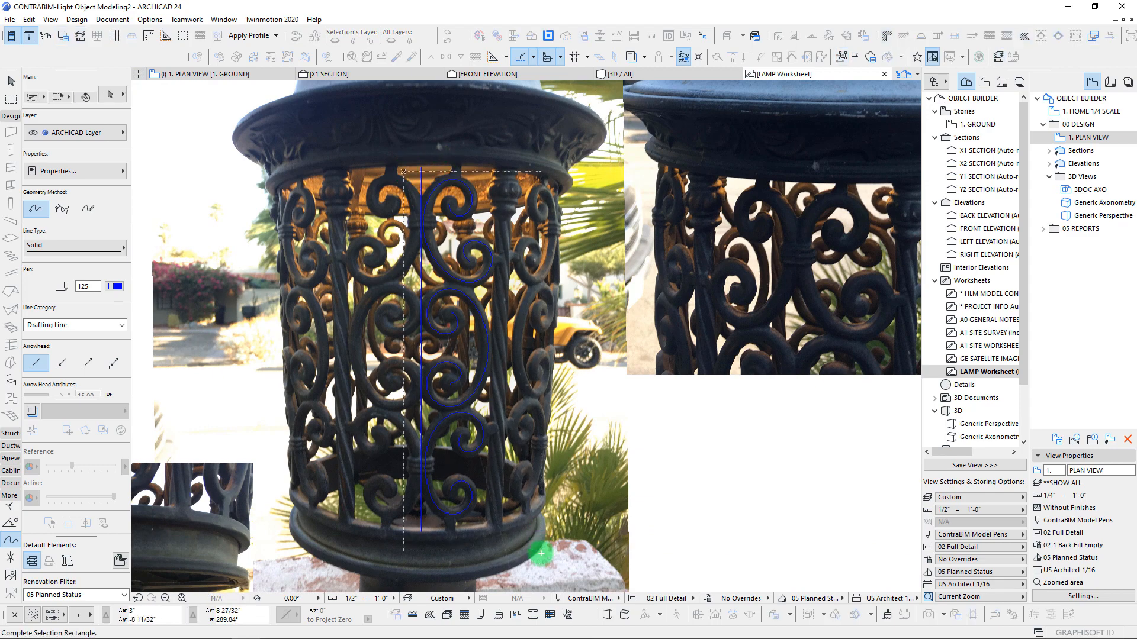
key("Escape")
left_click_drag(385, 144, 544, 501, "shift")
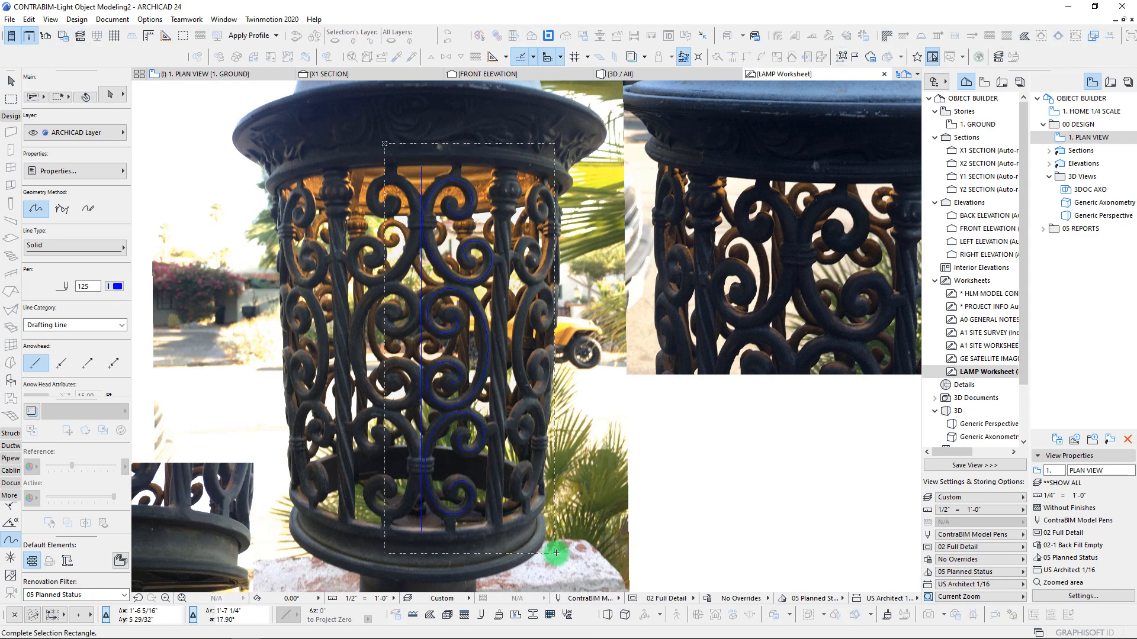
left_click_drag(556, 552, 552, 550, "shift")
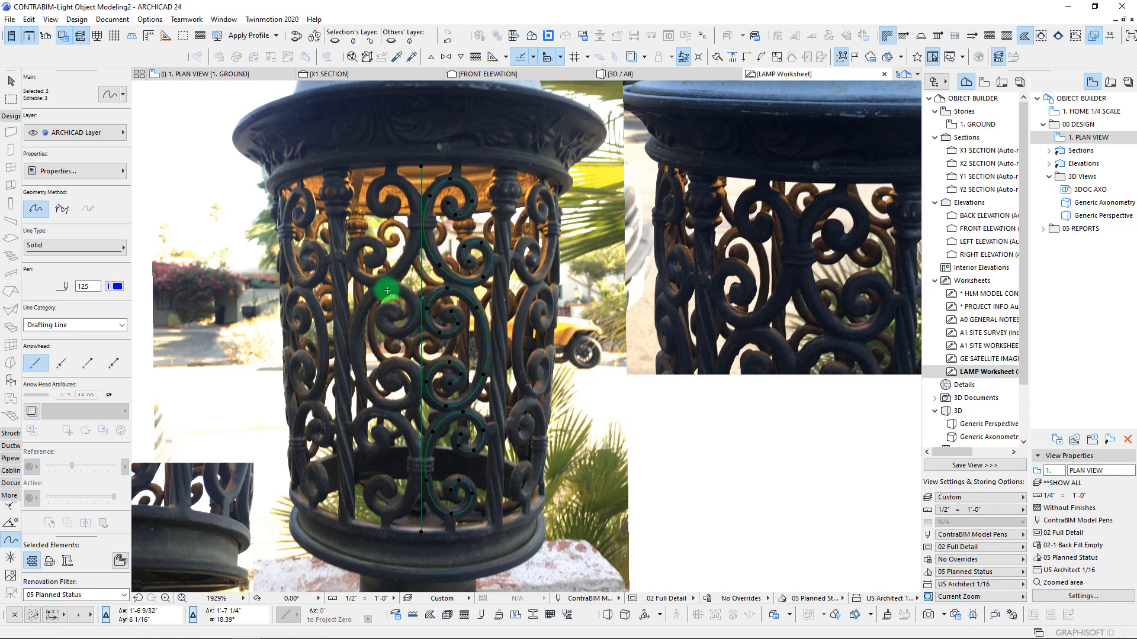
Paste the copied line and splines into the ground plan view, resting the line's lower end on the horizontal axis beside the lamp plan
left_click(200, 76)
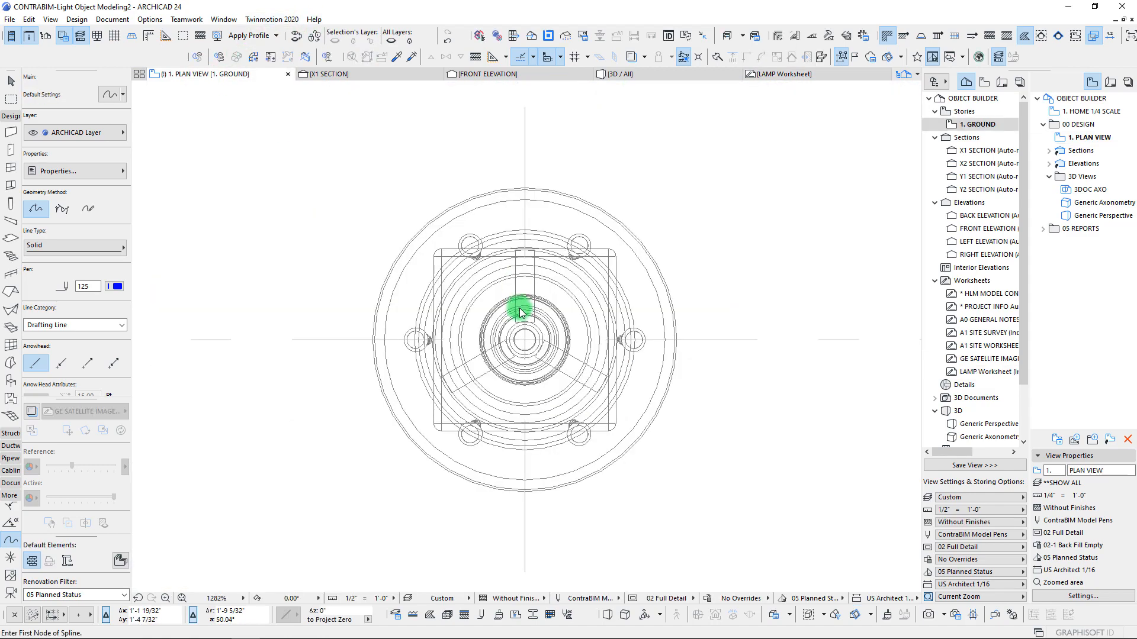
scroll(563, 345, "down", 5)
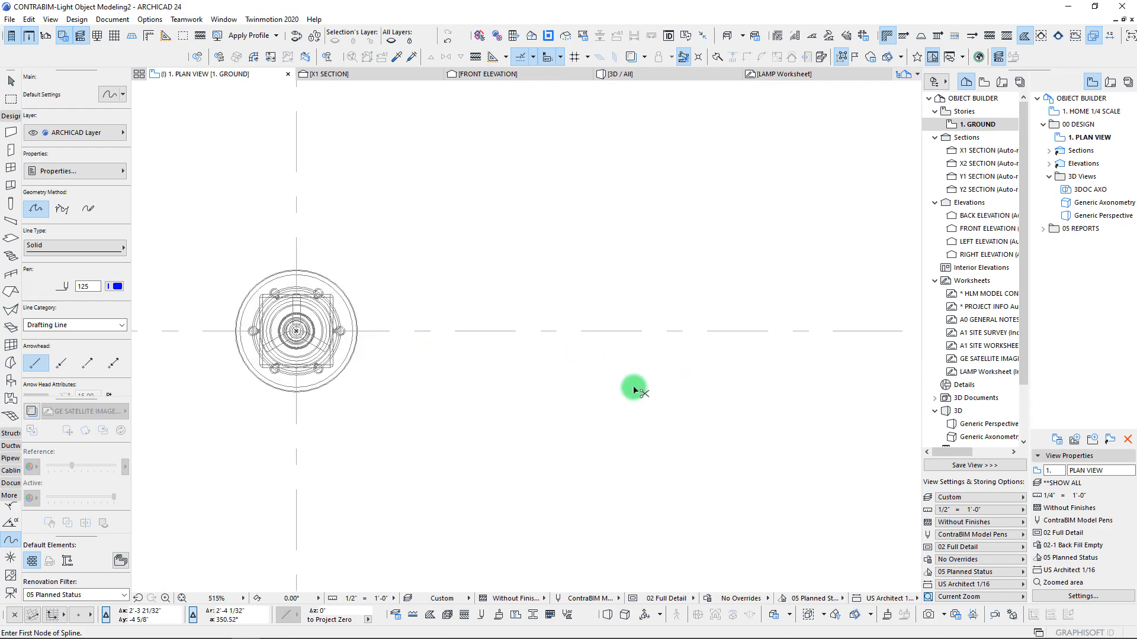
key("ctrl+v")
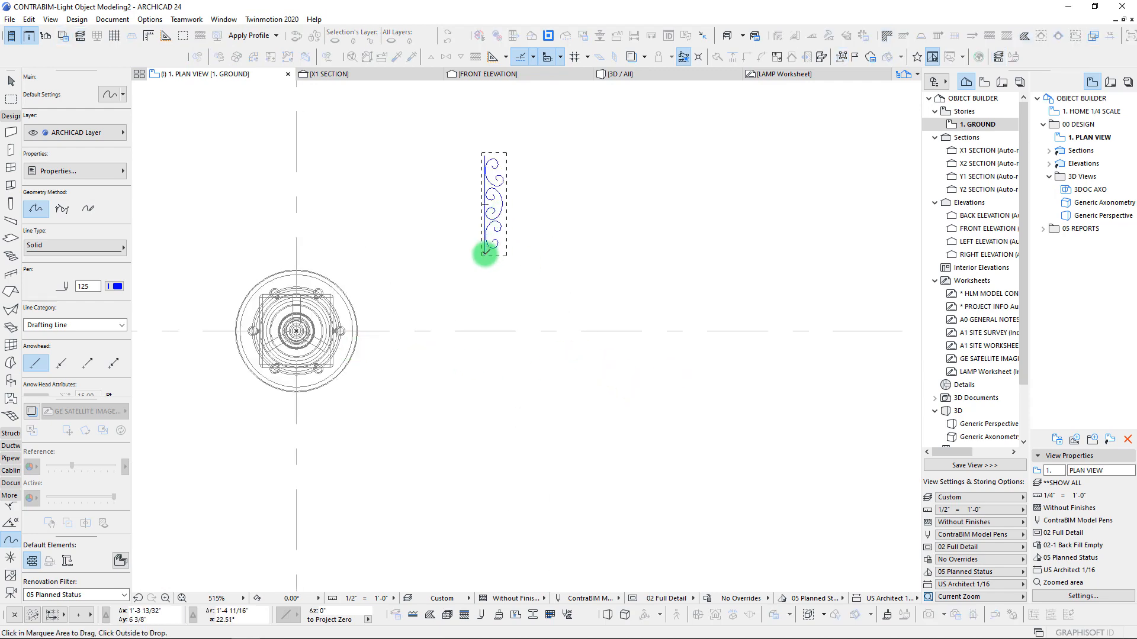
left_click_drag(484, 254, 507, 330)
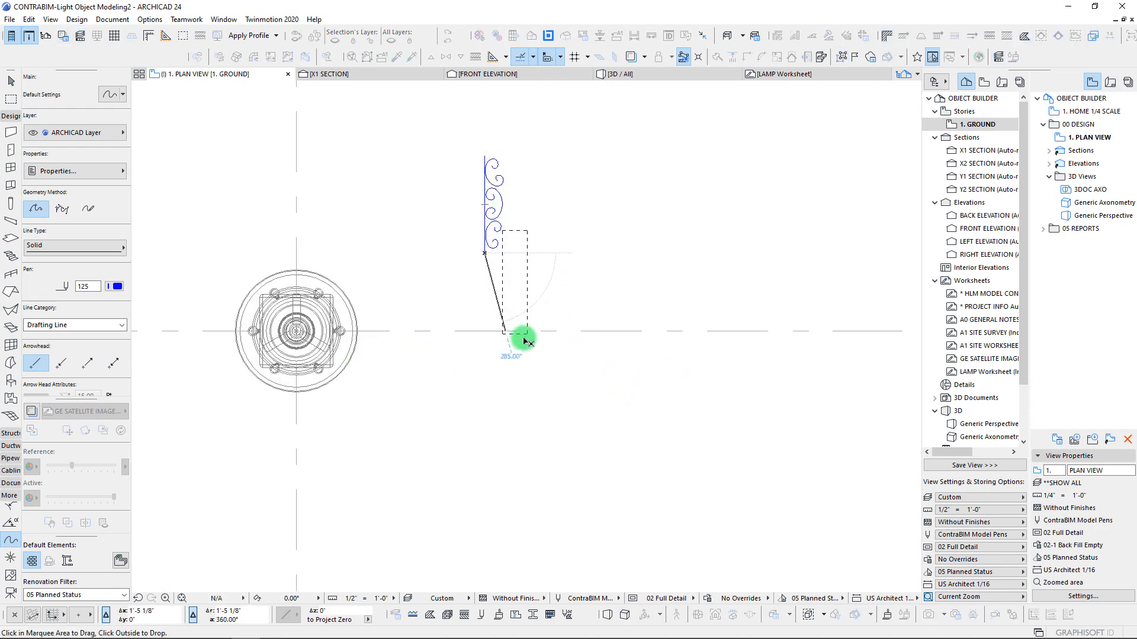
left_click(610, 398)
scroll(506, 263, "up", 5)
left_click(504, 272)
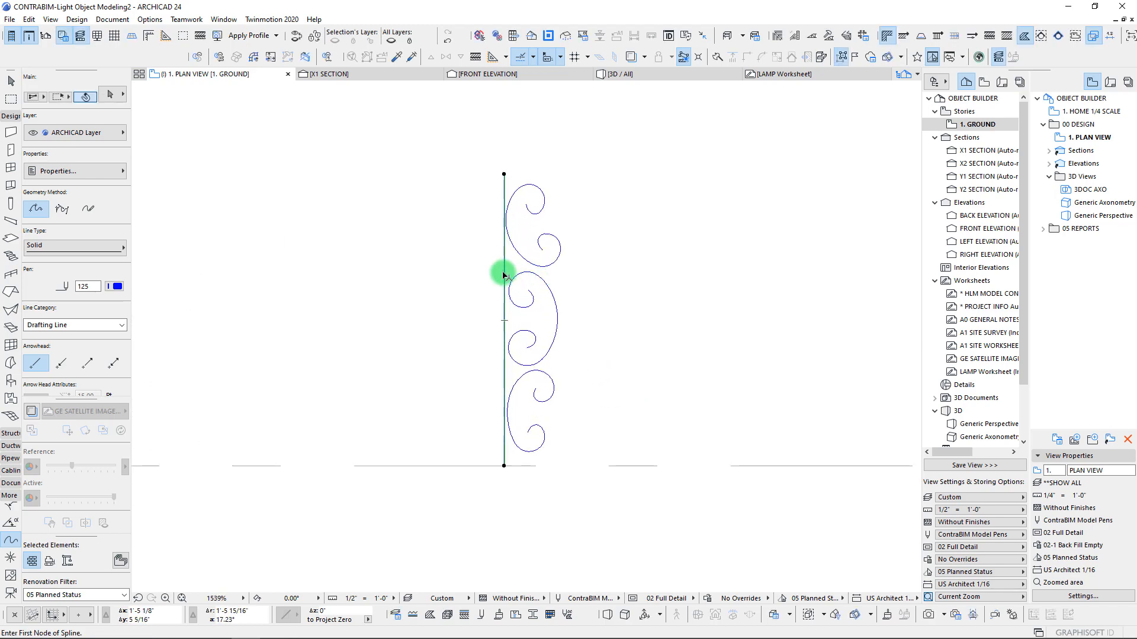
left_click(155, 293)
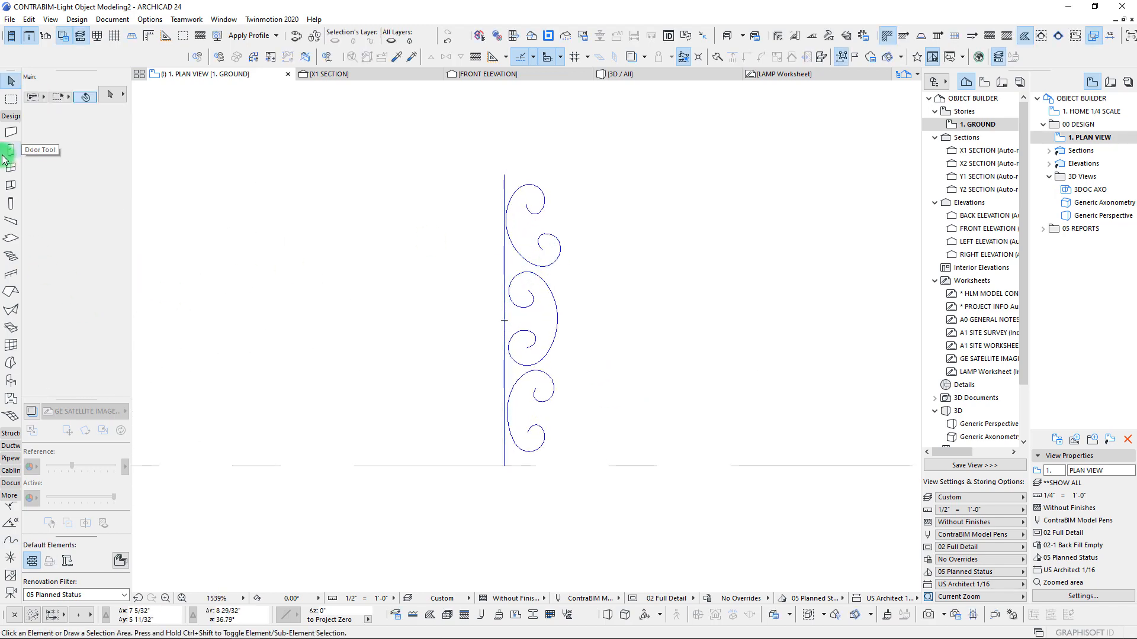
Activate the Wall tool with the CIRCLE SOLID profile and set the wall thickness to 1/8"
left_click(10, 135)
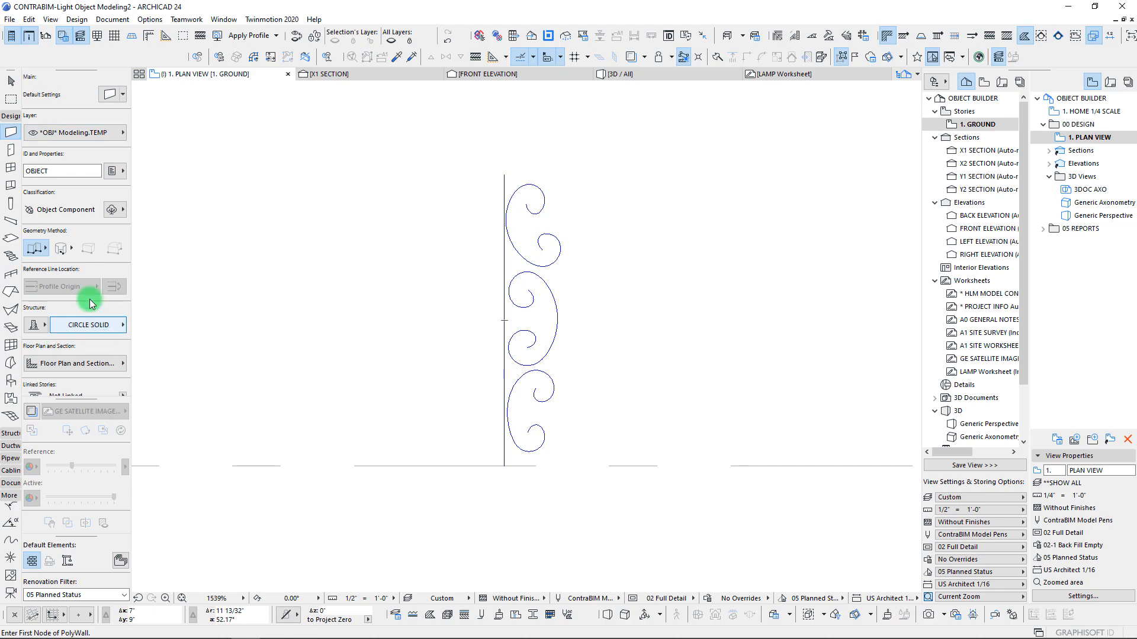
left_click(100, 329)
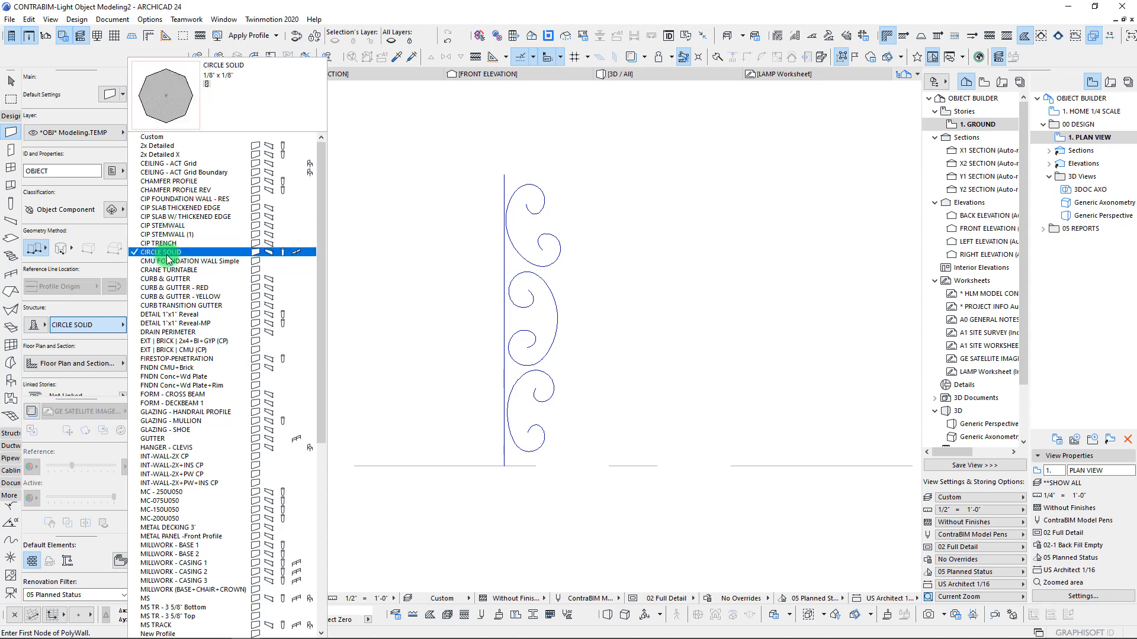
left_click(69, 308)
scroll(55, 342, "down", 5)
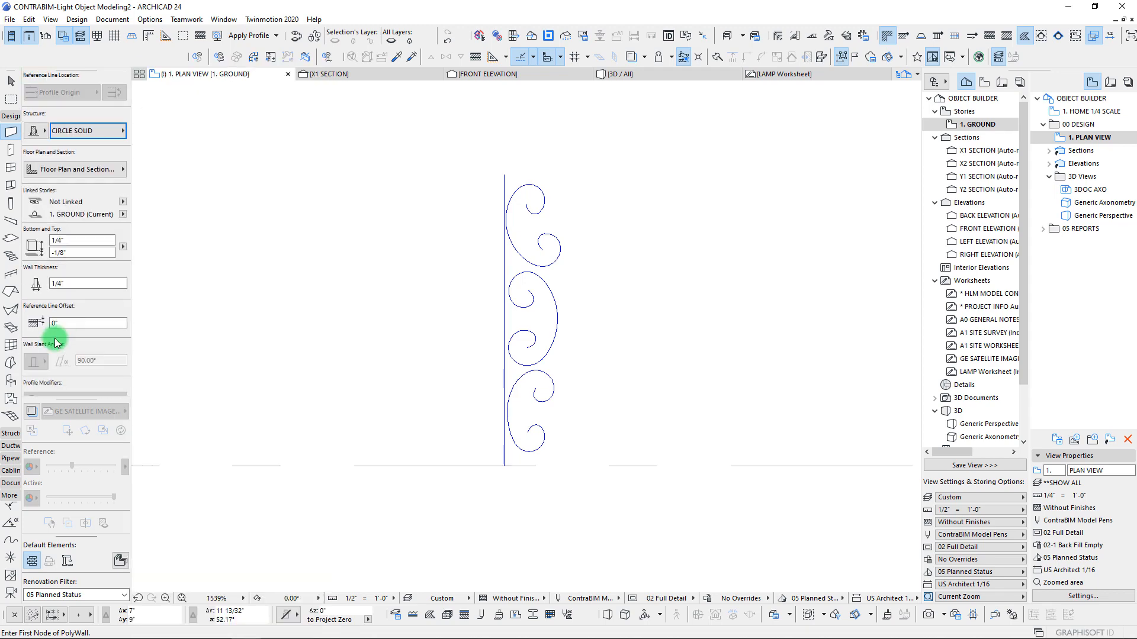
scroll(54, 342, "down", 2)
left_click(60, 210)
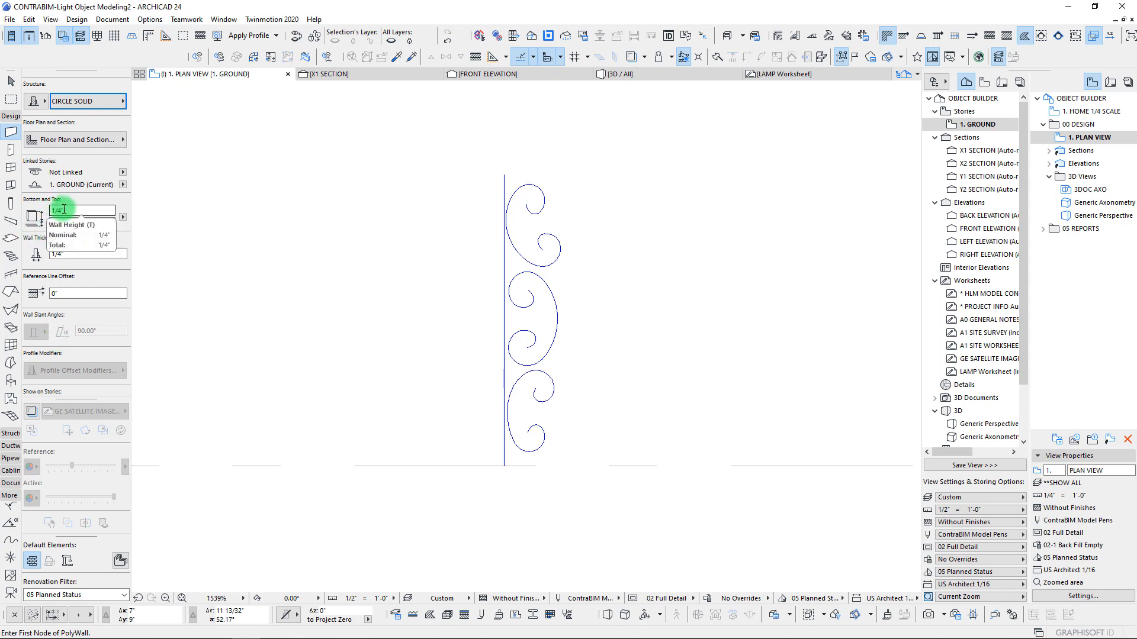
left_click(65, 256)
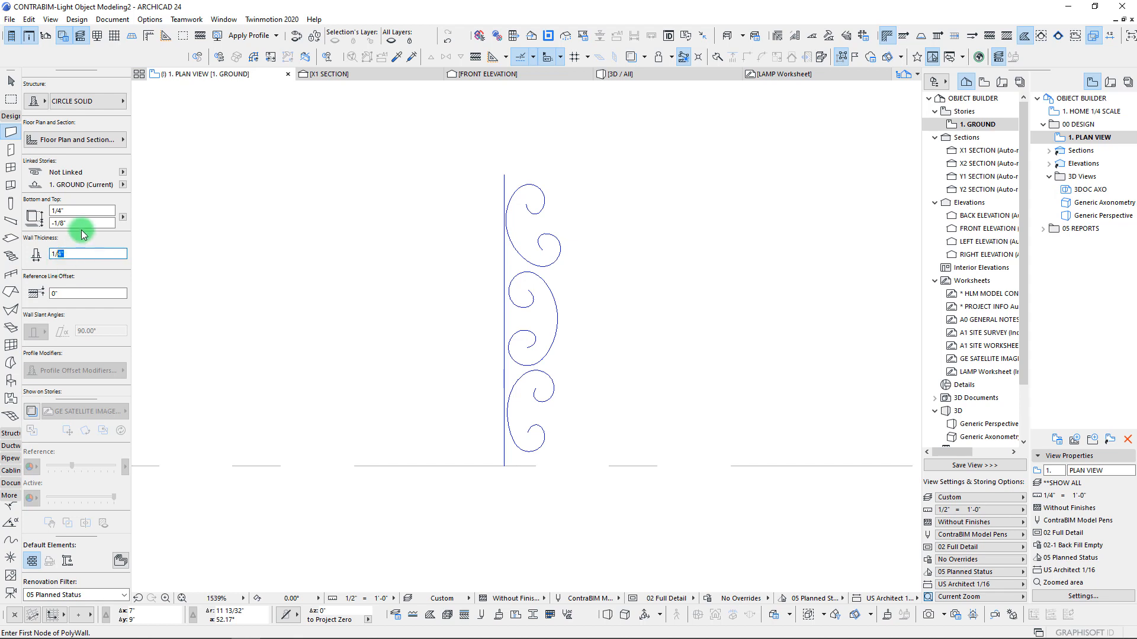
Set the wall height to 1/8" and its bottom offset to the home story to 0"
left_click_drag(70, 211, 56, 219)
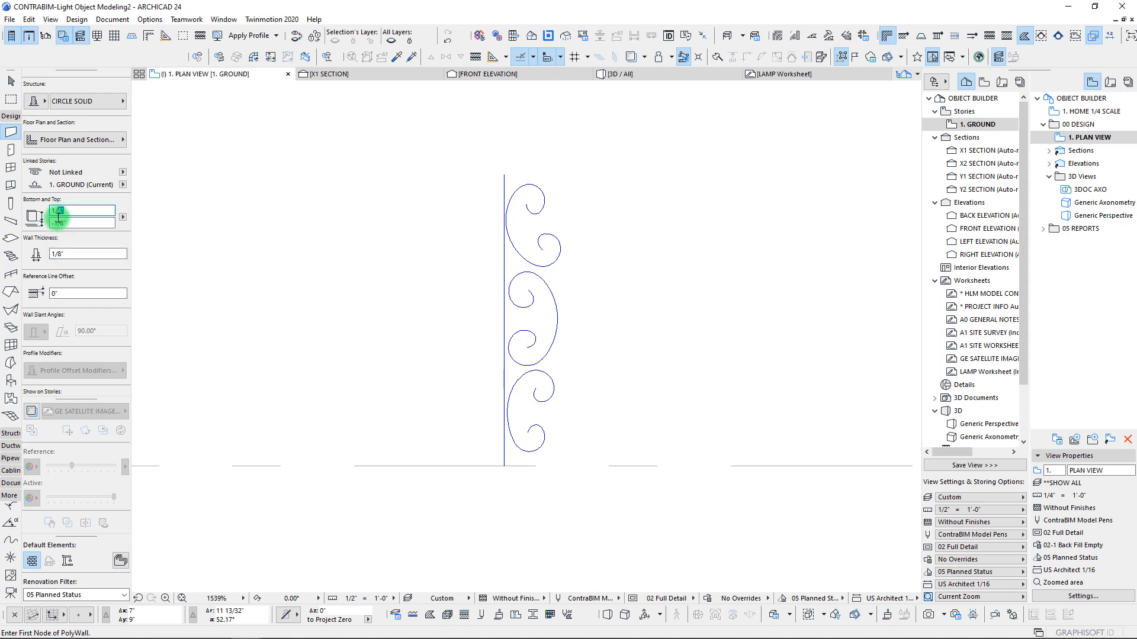
type("1/8")
key("Return")
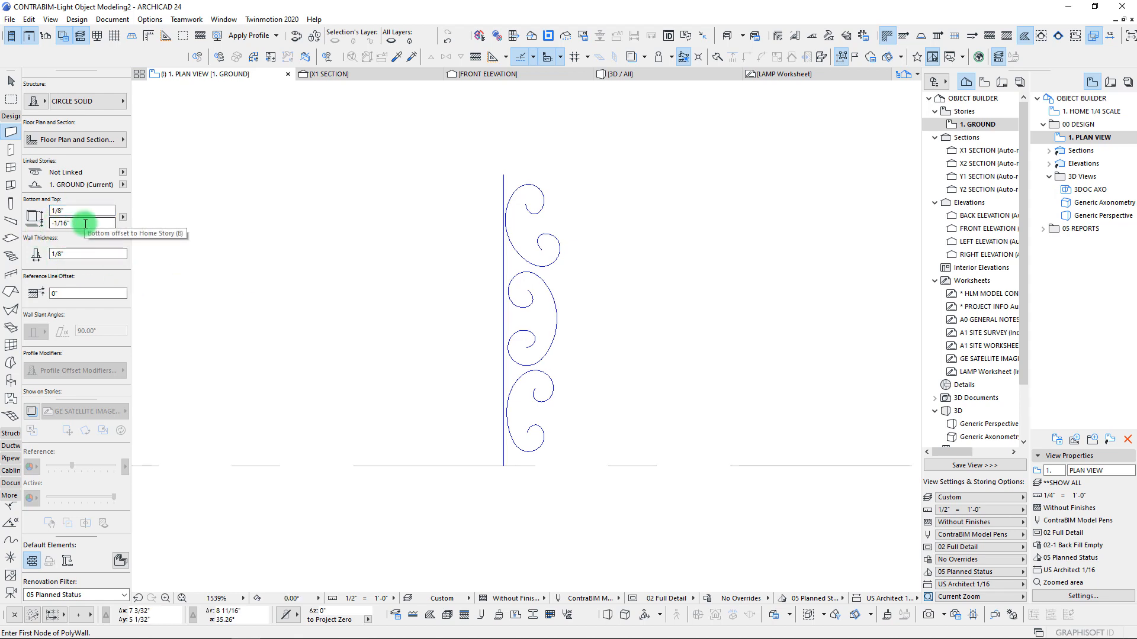
left_click_drag(85, 223, 26, 224)
type("0")
key("Return")
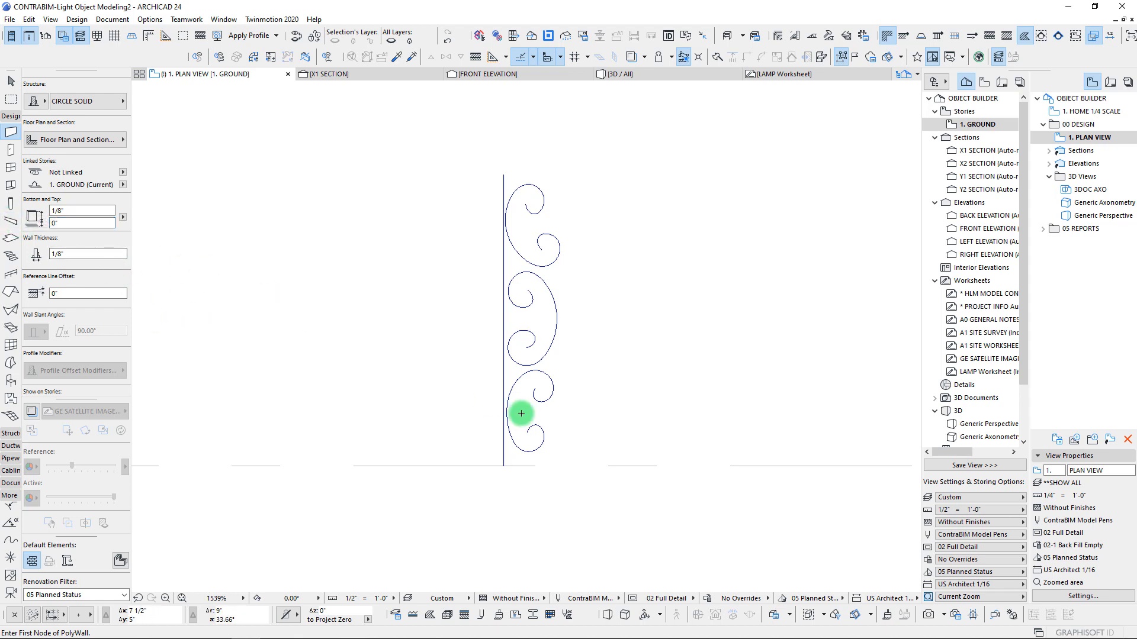
Generate profiled walls along the bottom, middle and top scroll splines with the Magic Wand
scroll(515, 474, "up", 3)
left_click(496, 462)
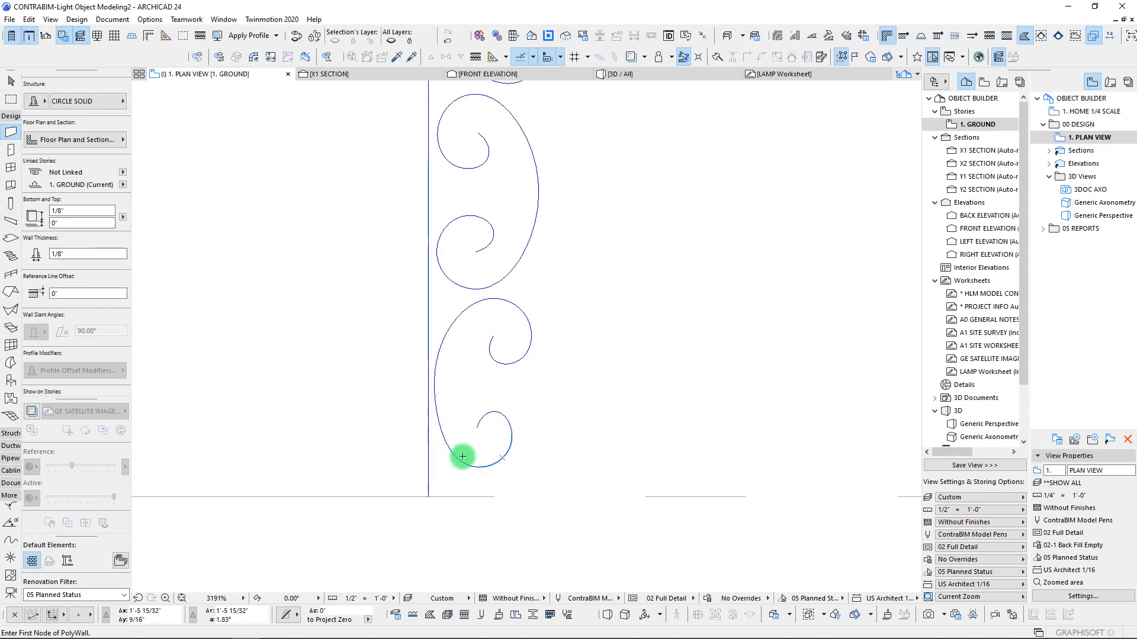
left_click(471, 463)
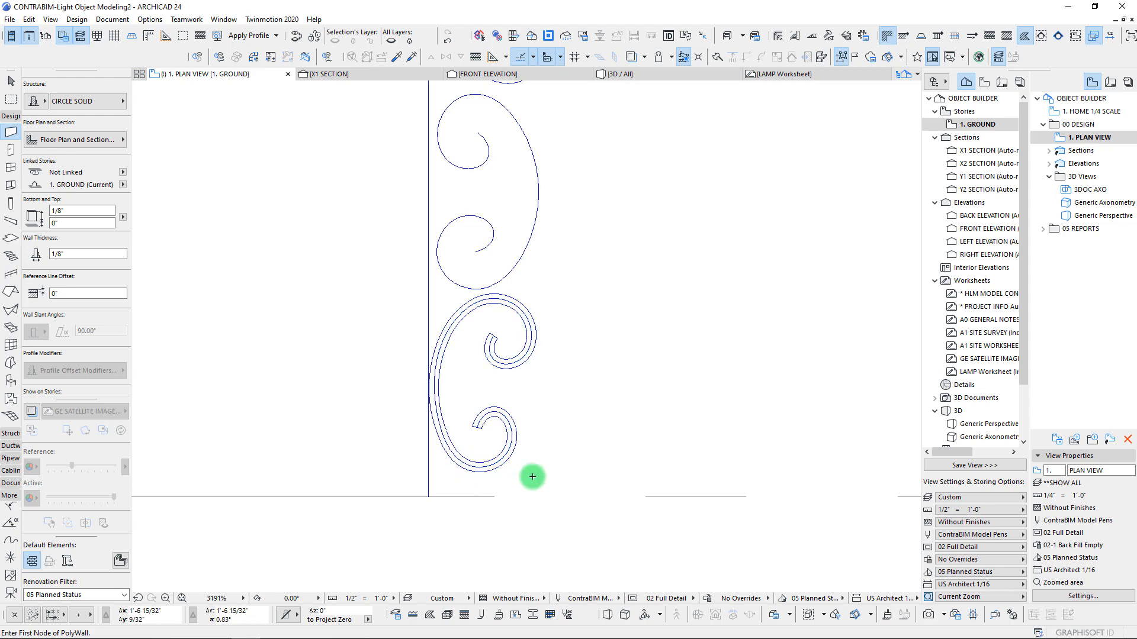
left_click(519, 259)
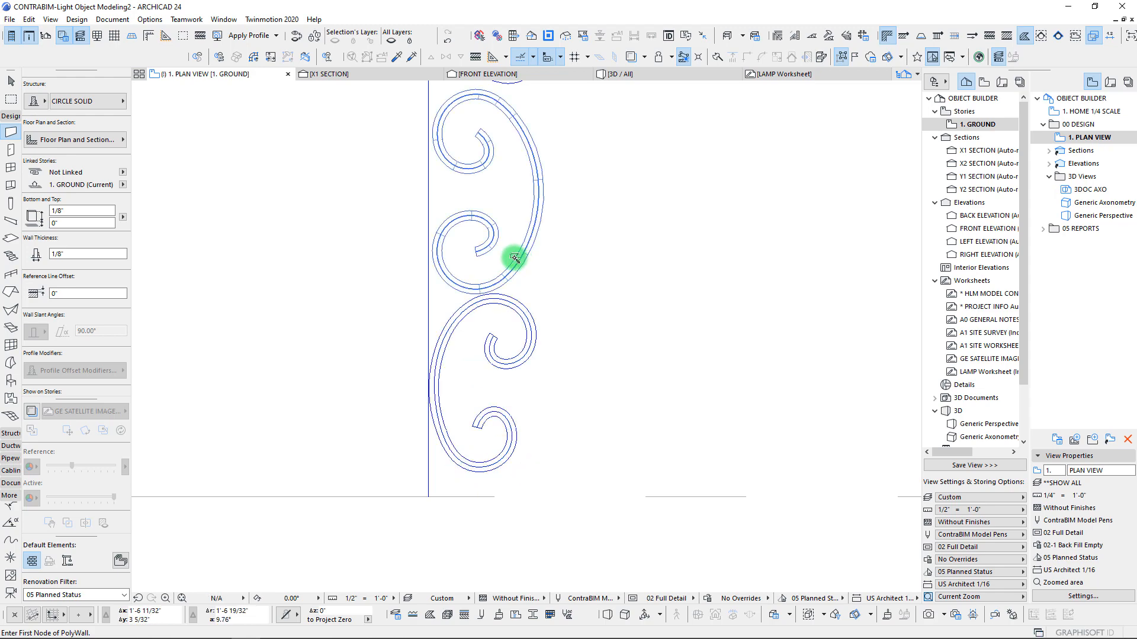
middle_click_drag(576, 184, 513, 488)
key("space")
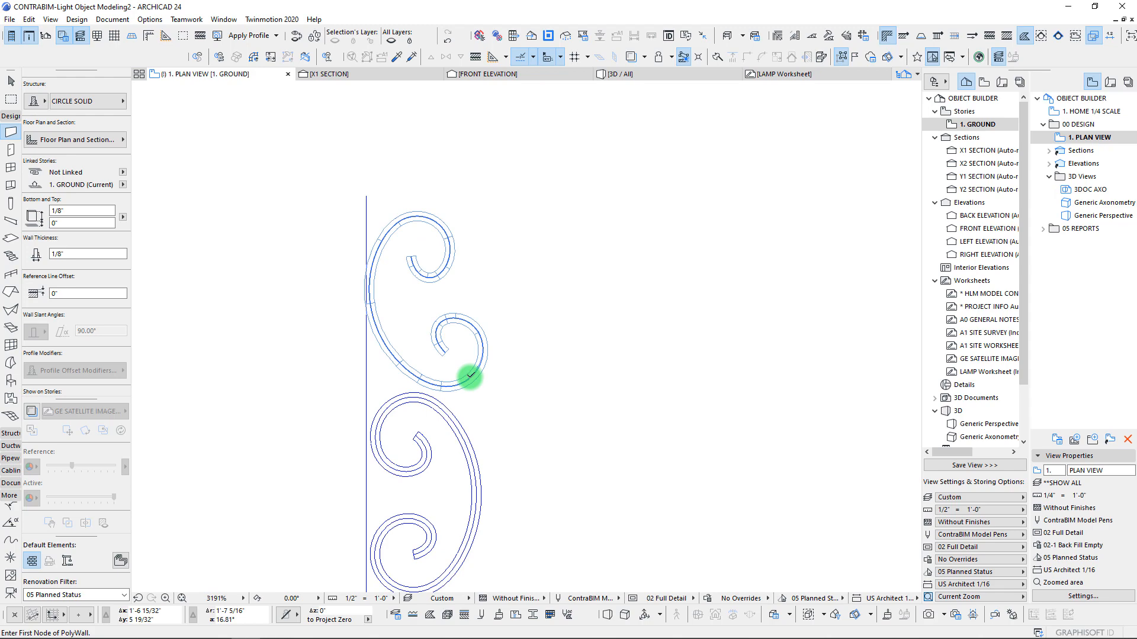
left_click(471, 376)
scroll(400, 223, "down", 3)
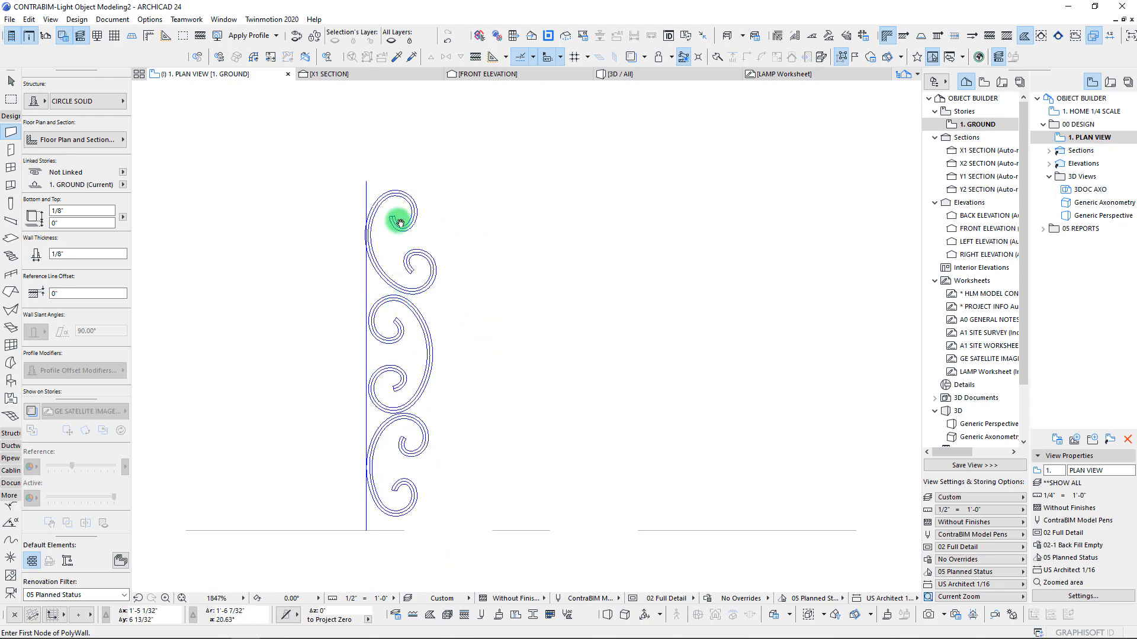
left_click(11, 99)
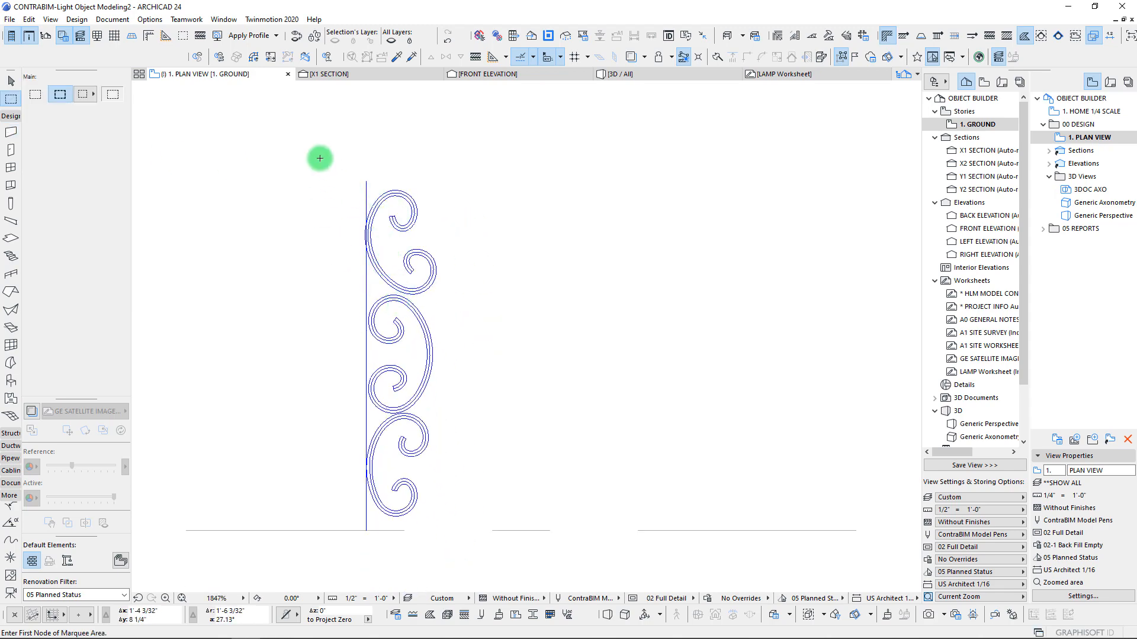
left_click(319, 159)
left_click(497, 552)
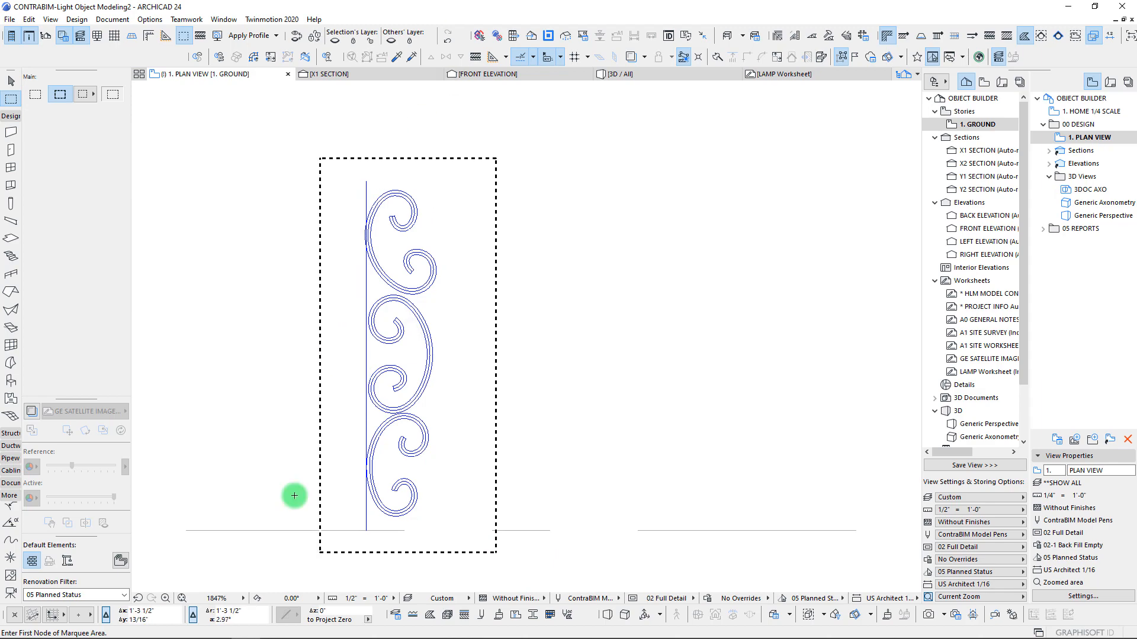
key("Escape")
key("Escape")
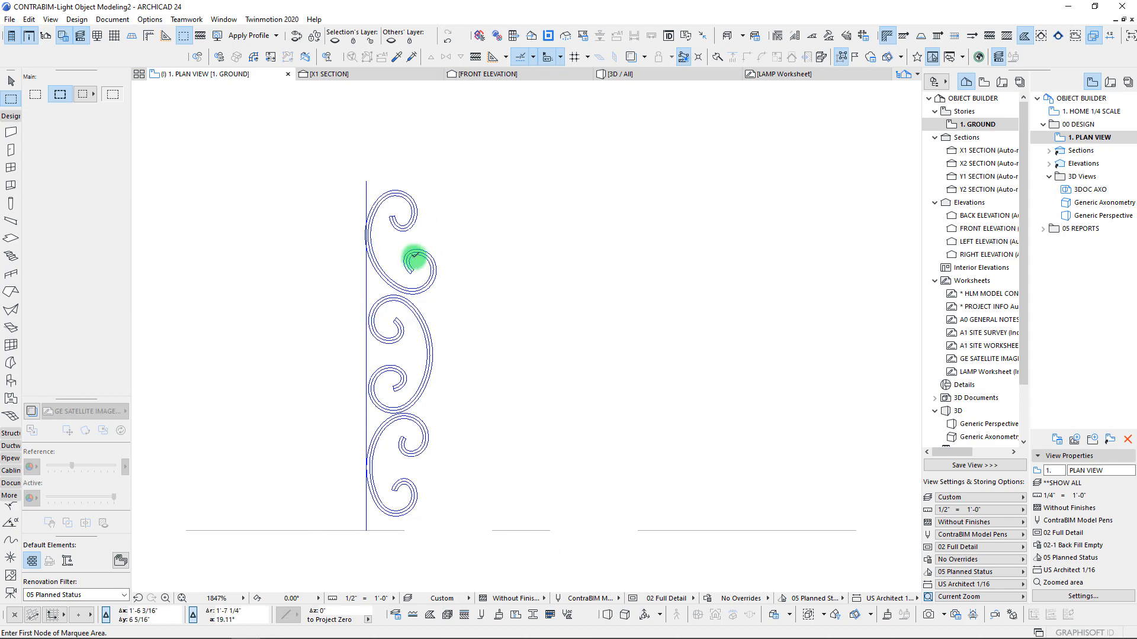
Show the LAMP Worksheet as a trace reference beneath the ground plan
scroll(401, 223, "up", 3)
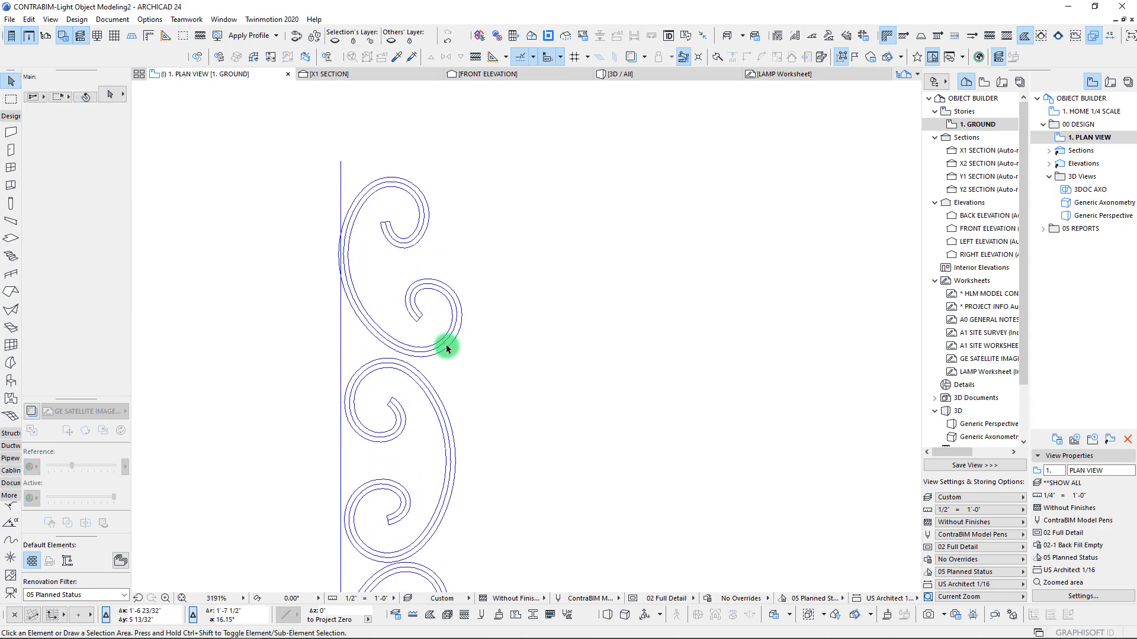
scroll(445, 346, "down", 2)
middle_click_drag(418, 356, 435, 318)
scroll(437, 277, "down", 4)
scroll(435, 348, "up", 3)
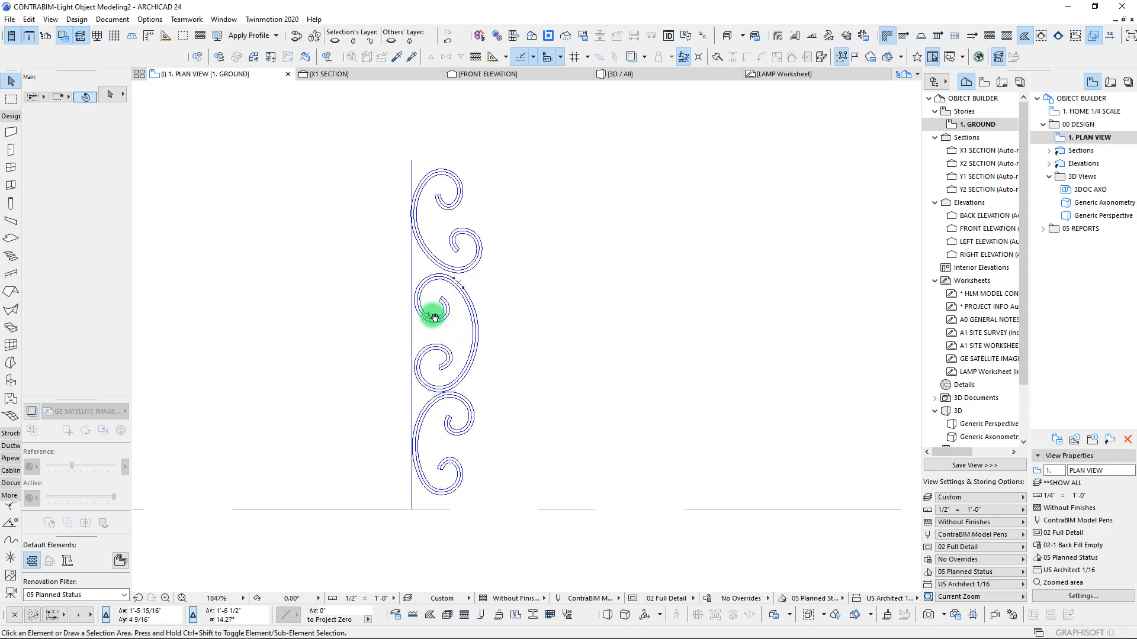
right_click(974, 371)
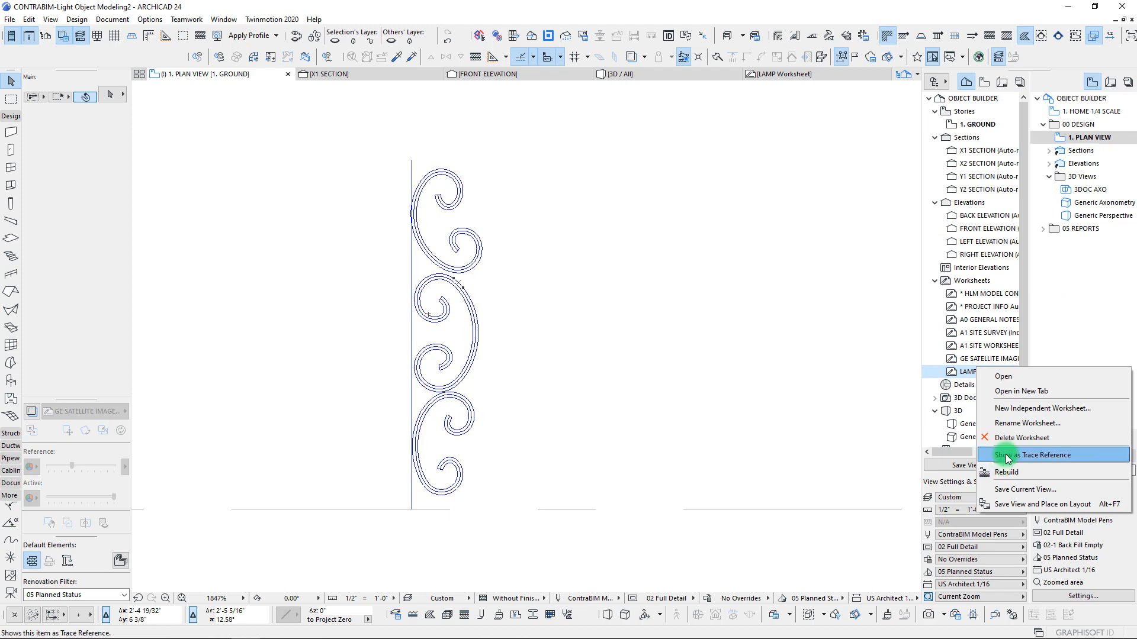
left_click(1030, 455)
scroll(415, 325, "down", 5)
middle_click_drag(441, 336, 442, 407)
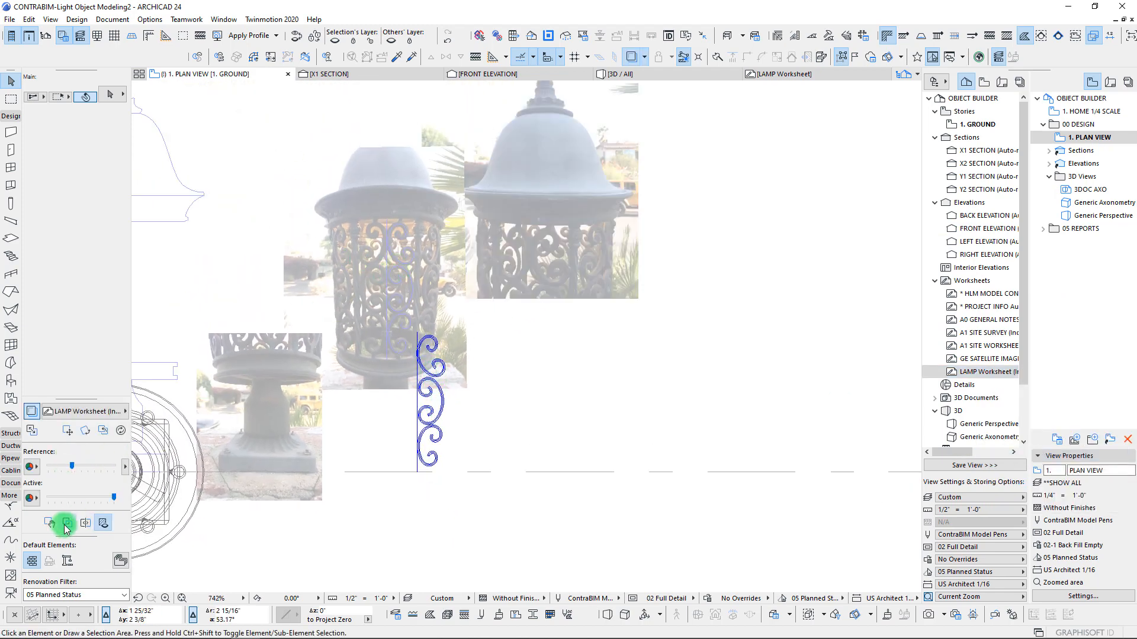
Move the vertical line and all three scroll walls onto the lamp photo, matching the line's top end to the traced line's top end
left_click_drag(386, 319, 495, 515)
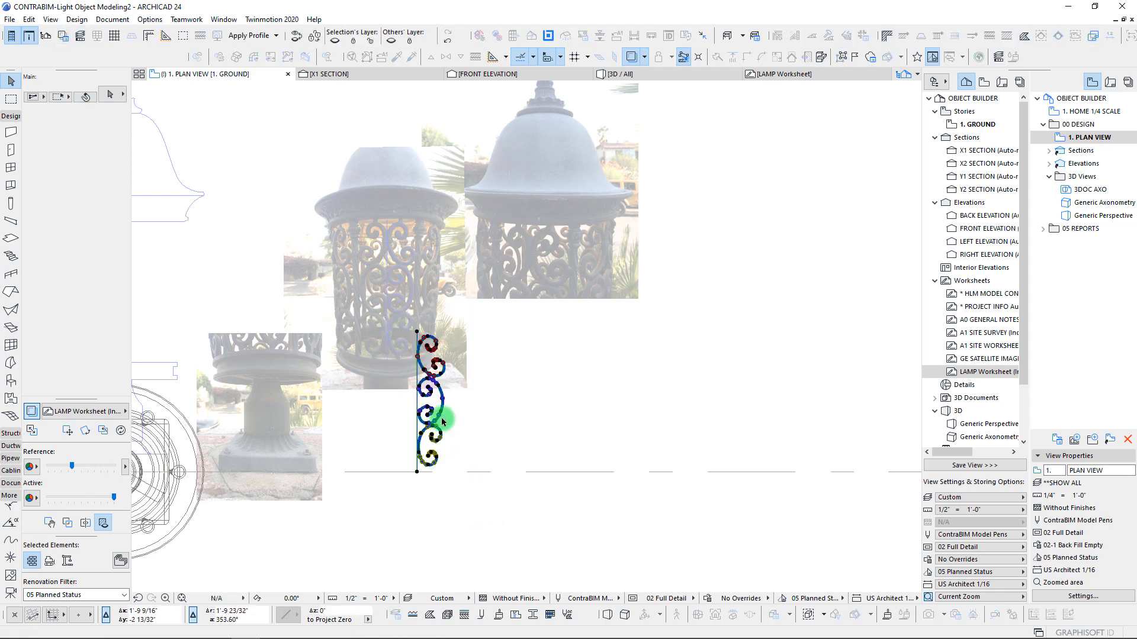
left_click(420, 330)
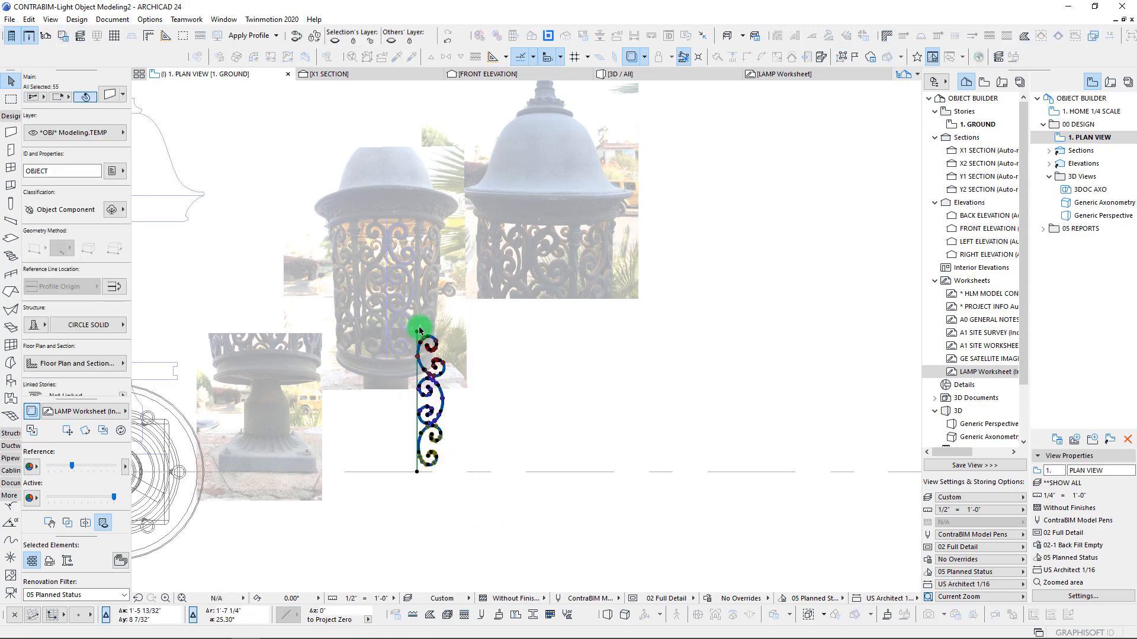
left_click_drag(388, 224, 388, 221)
left_click(388, 221)
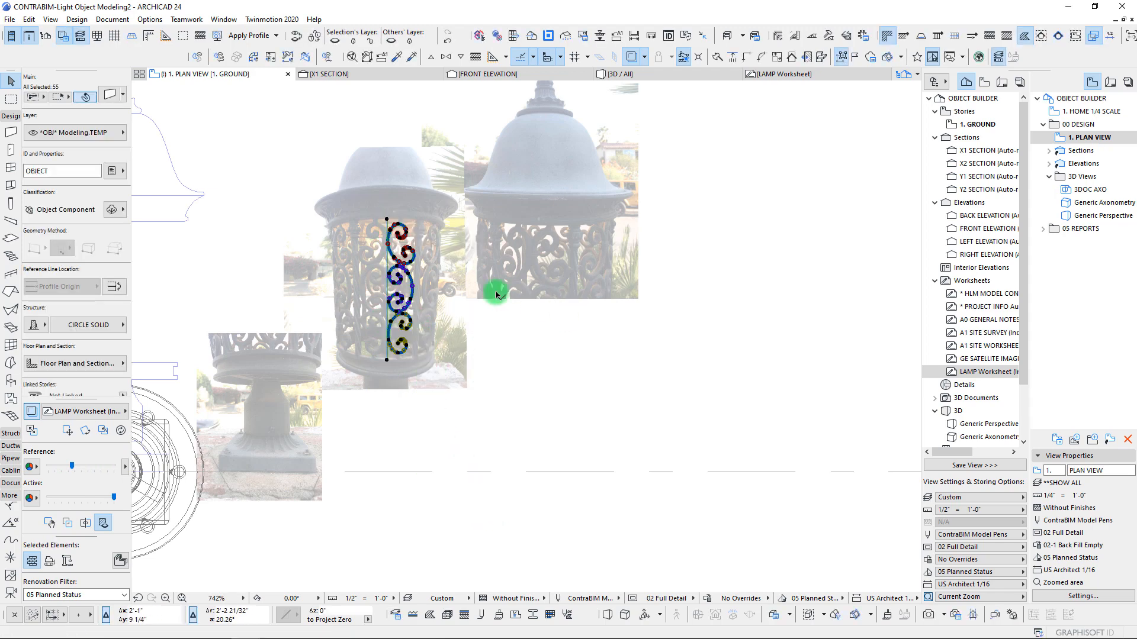
Set the selected scroll walls' height to 1/4", bottom offset to -1/16" and wall thickness to 1/4"
scroll(381, 228, "up", 8)
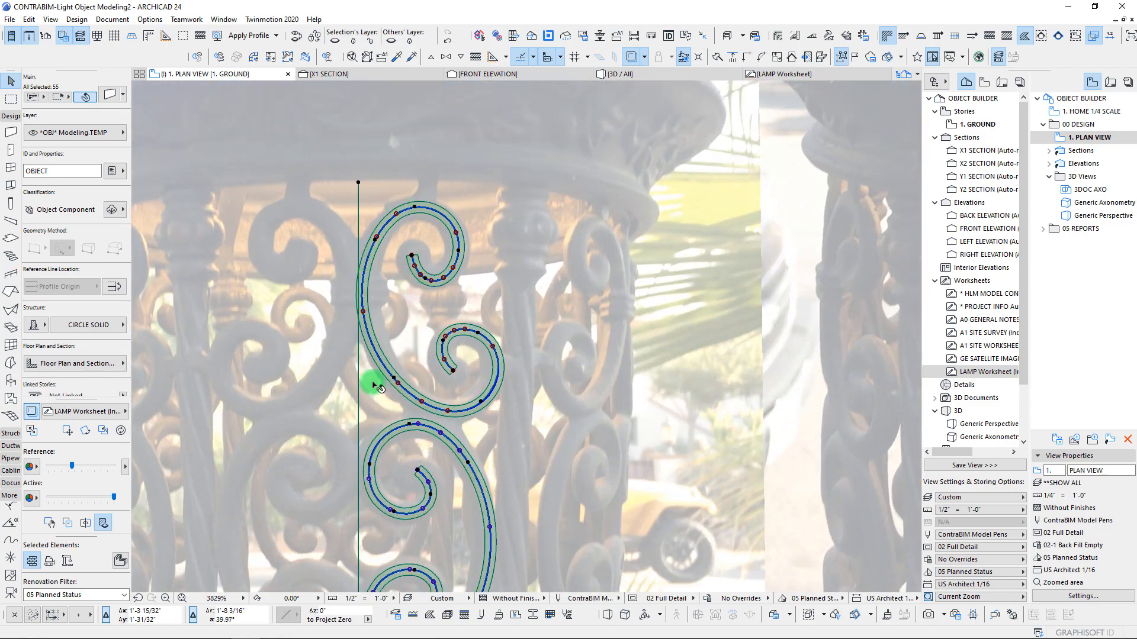
middle_click_drag(457, 465, 479, 125)
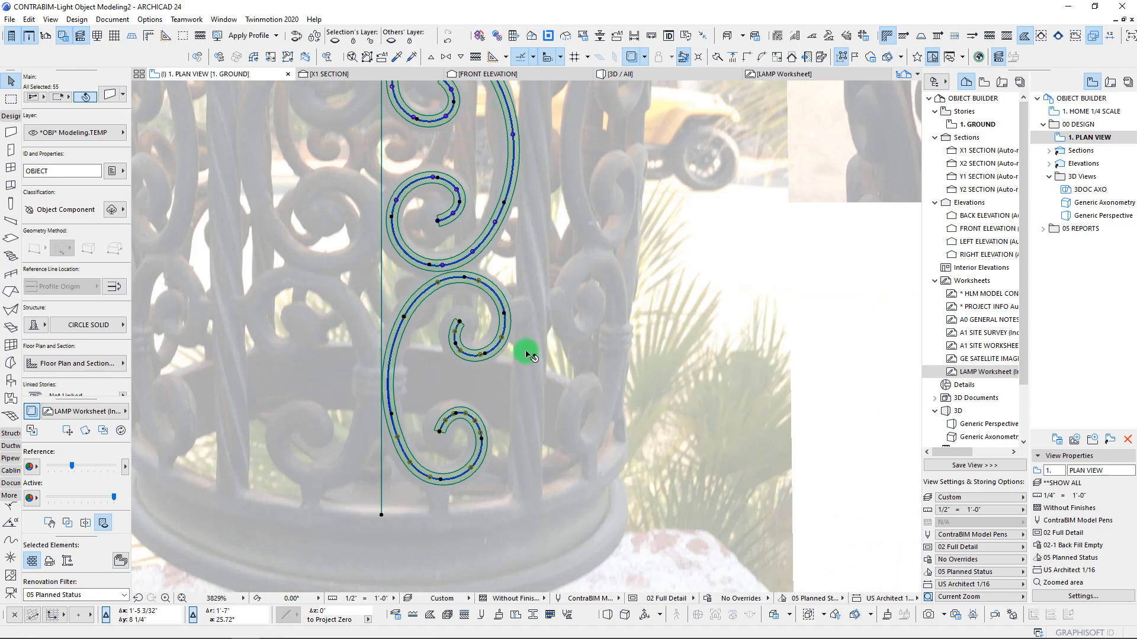
scroll(373, 388, "down", 5)
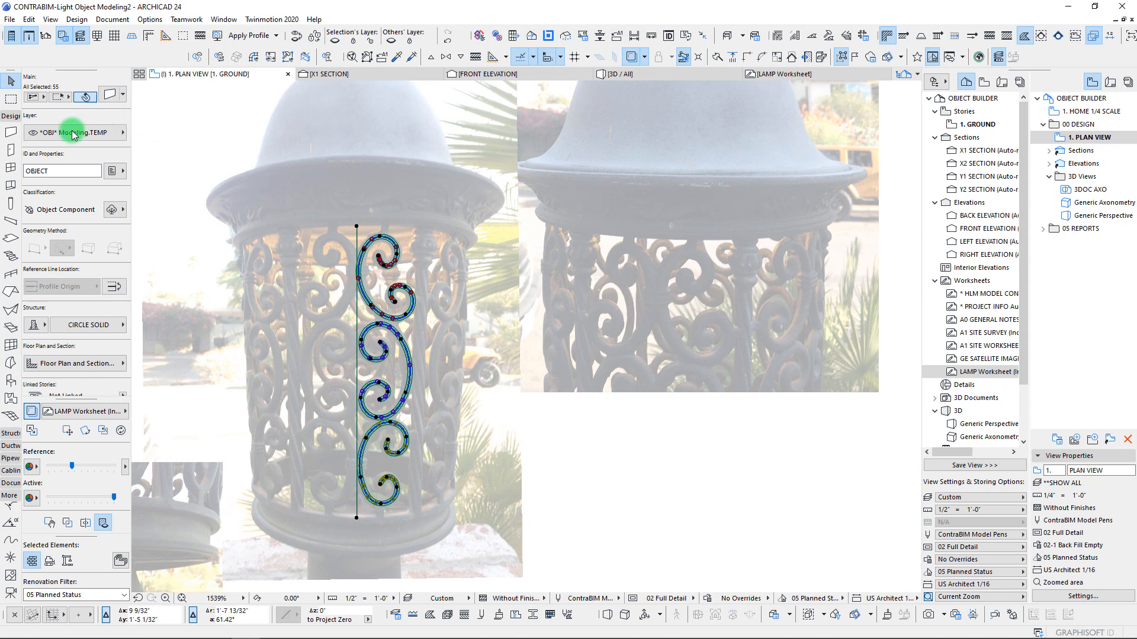
scroll(71, 248, "down", 1)
scroll(71, 249, "down", 5)
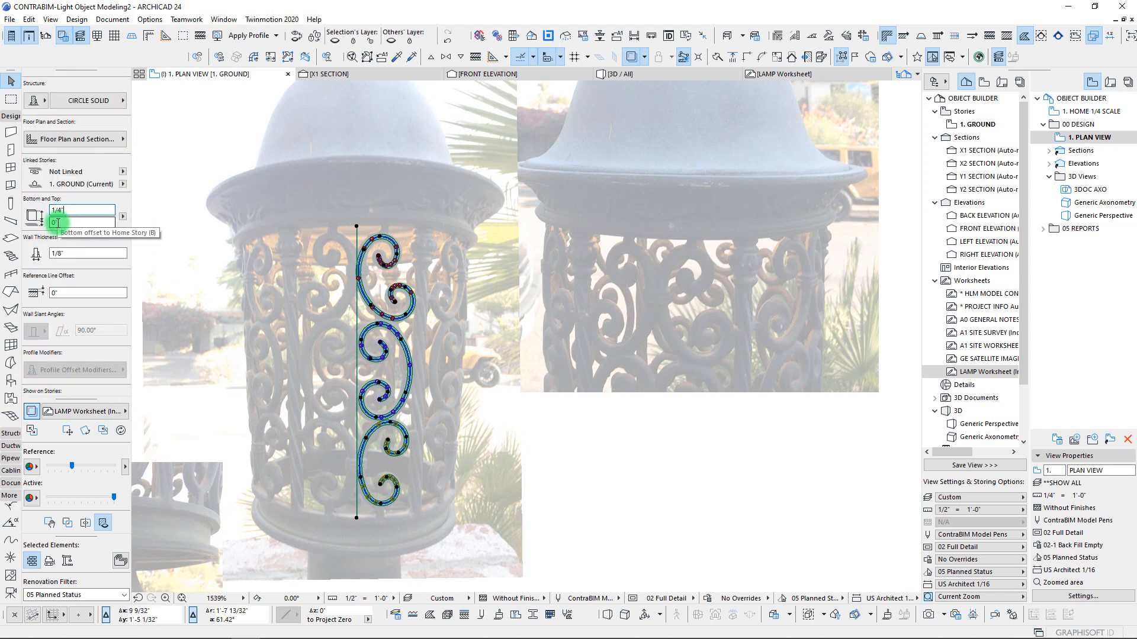
left_click(65, 256)
left_click(66, 208)
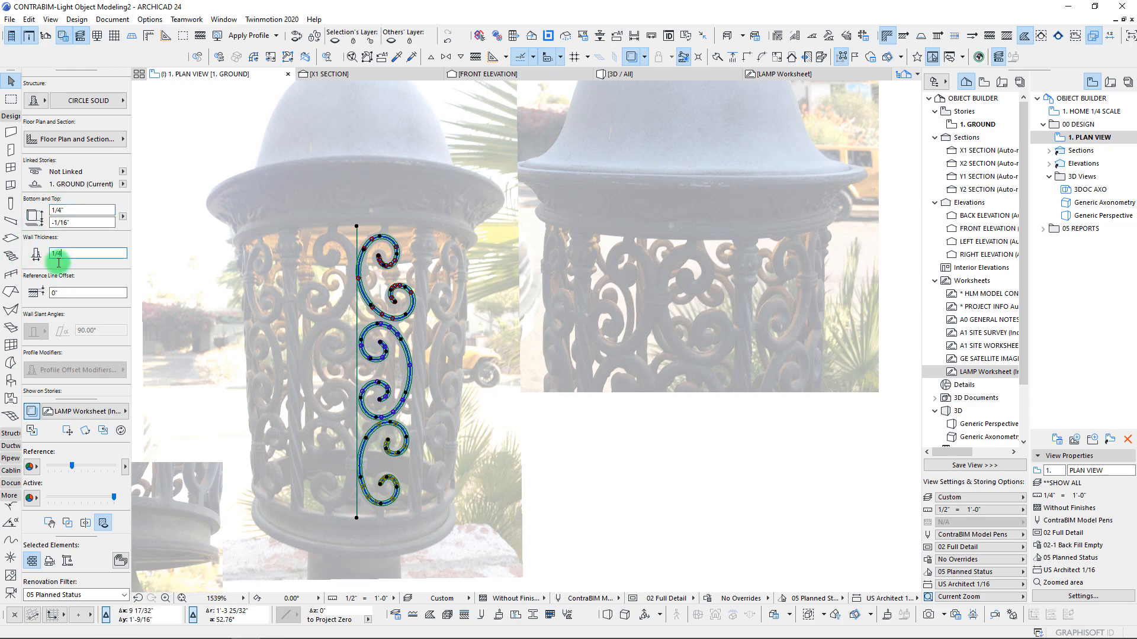
left_click(237, 288)
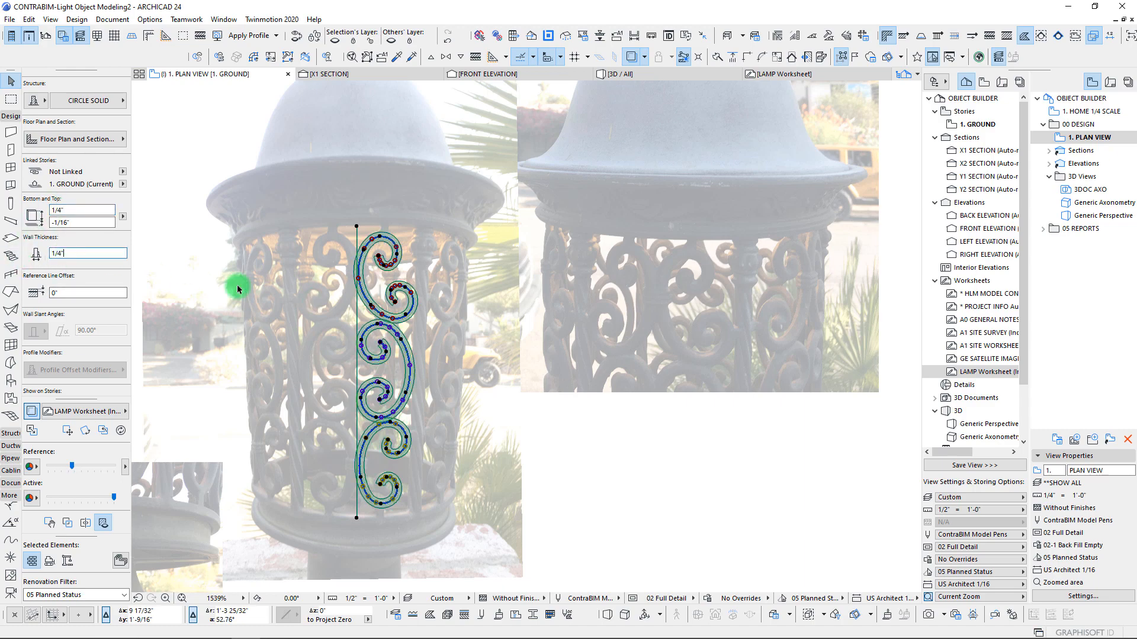
Select only the bottom scroll's walls and move them down about 1/16" to reduce their overlap with the middle scroll
scroll(388, 334, "up", 3)
scroll(369, 434, "up", 4)
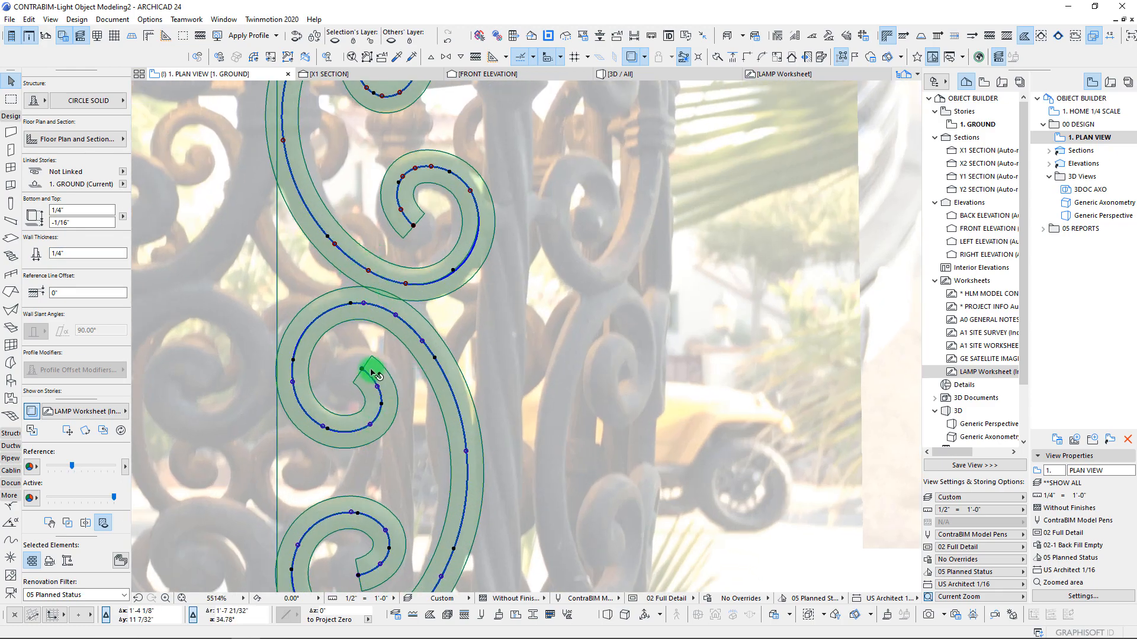
scroll(373, 373, "down", 4)
middle_click_drag(373, 366, 398, 288)
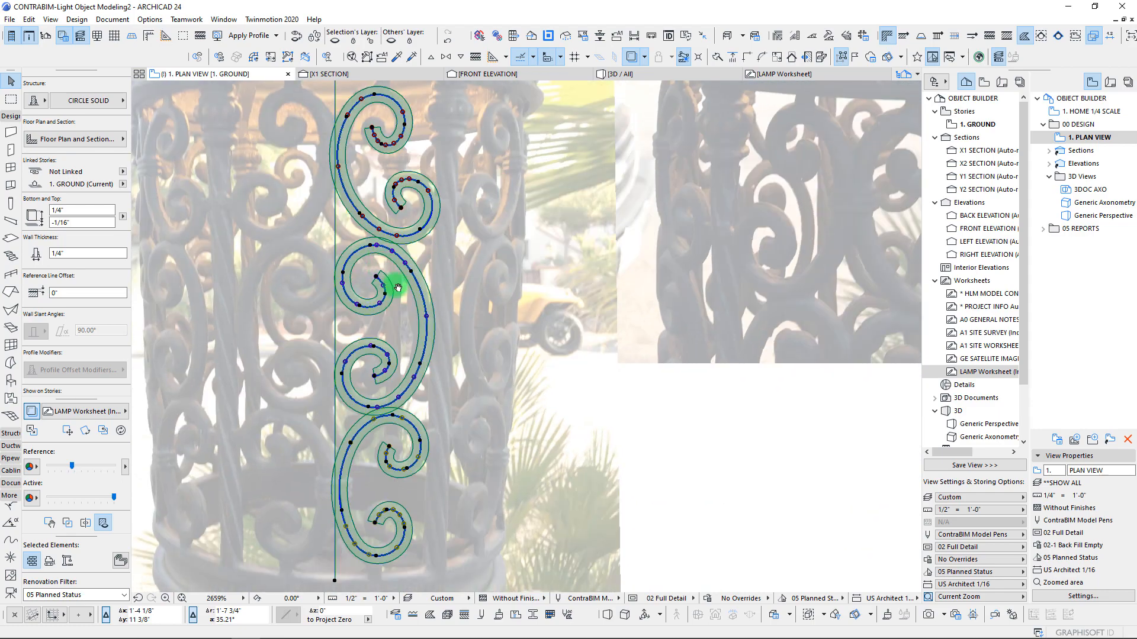
scroll(366, 474, "up", 2)
middle_click_drag(368, 466, 389, 332)
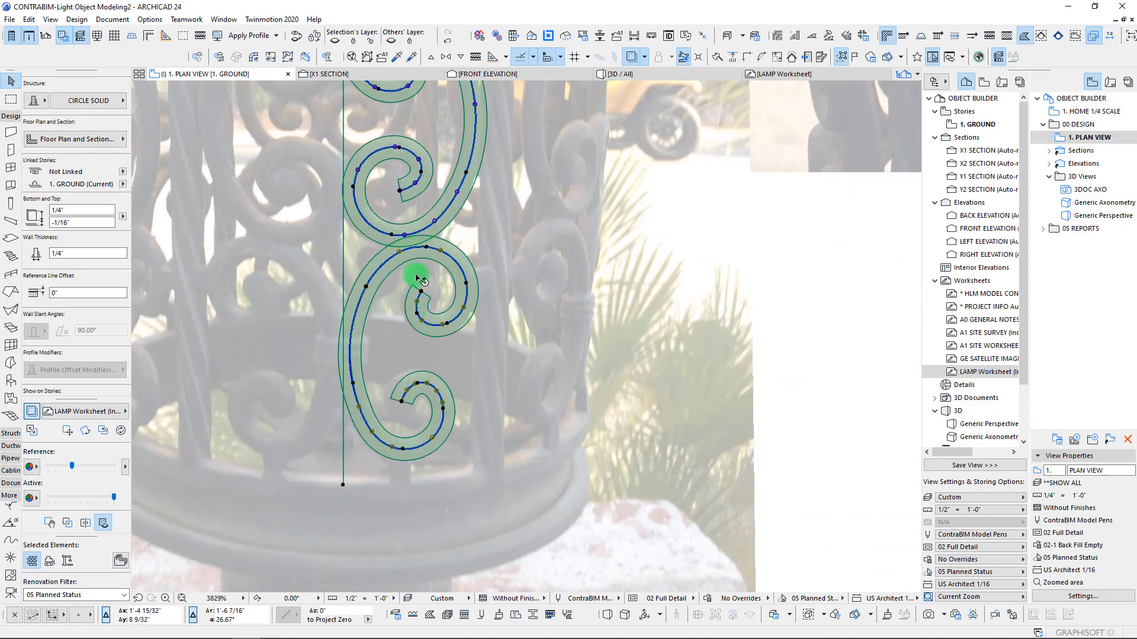
left_click(419, 363)
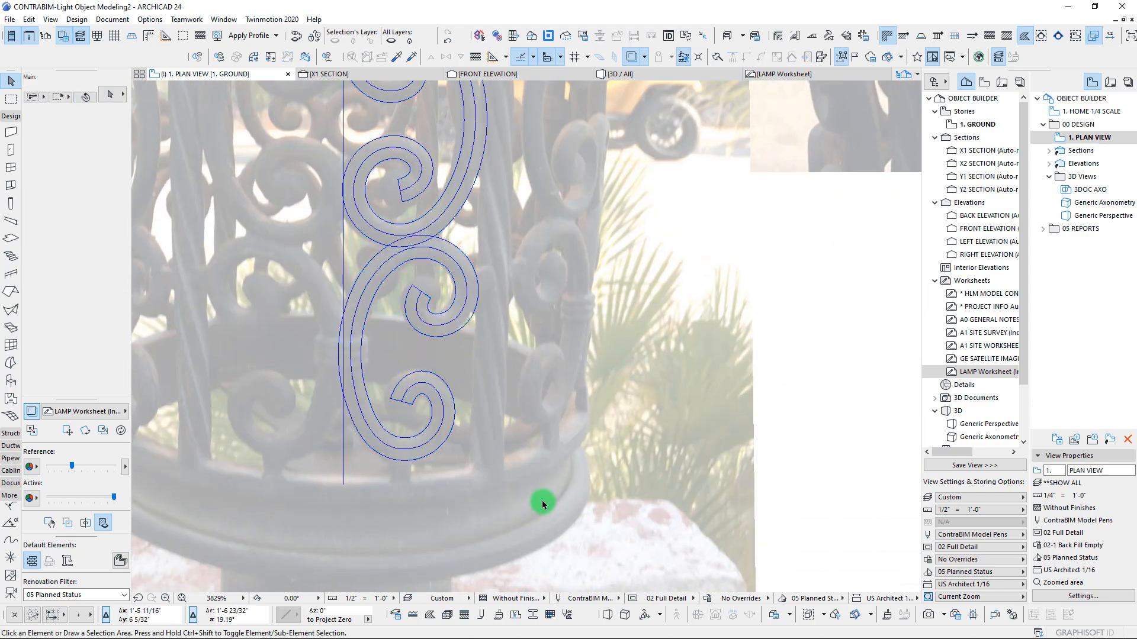
mouse_move(551, 505)
left_mouse_down()
mouse_move(297, 246)
mouse_move(305, 230)
left_mouse_up()
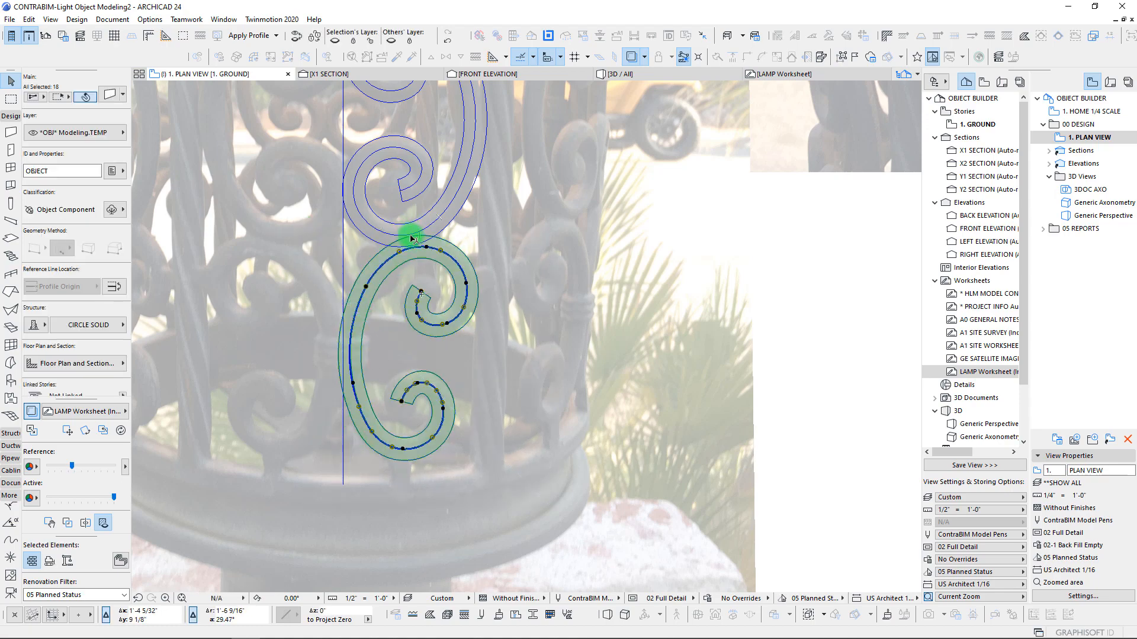
scroll(413, 239, "up", 2)
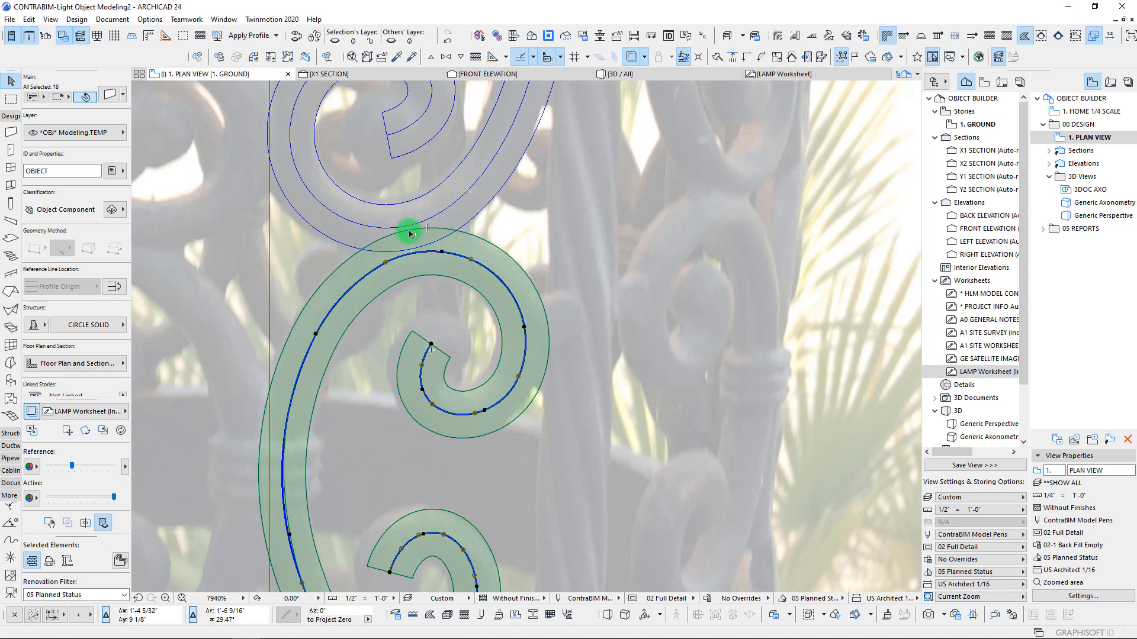
left_click(413, 230)
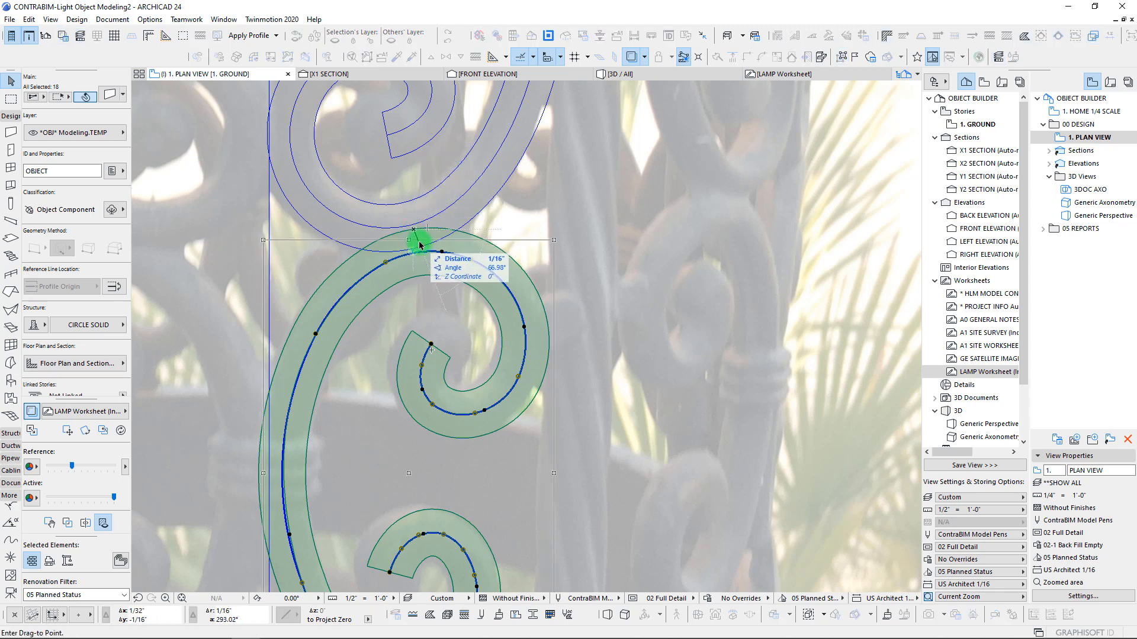
left_click(421, 242)
scroll(364, 275, "down", 1)
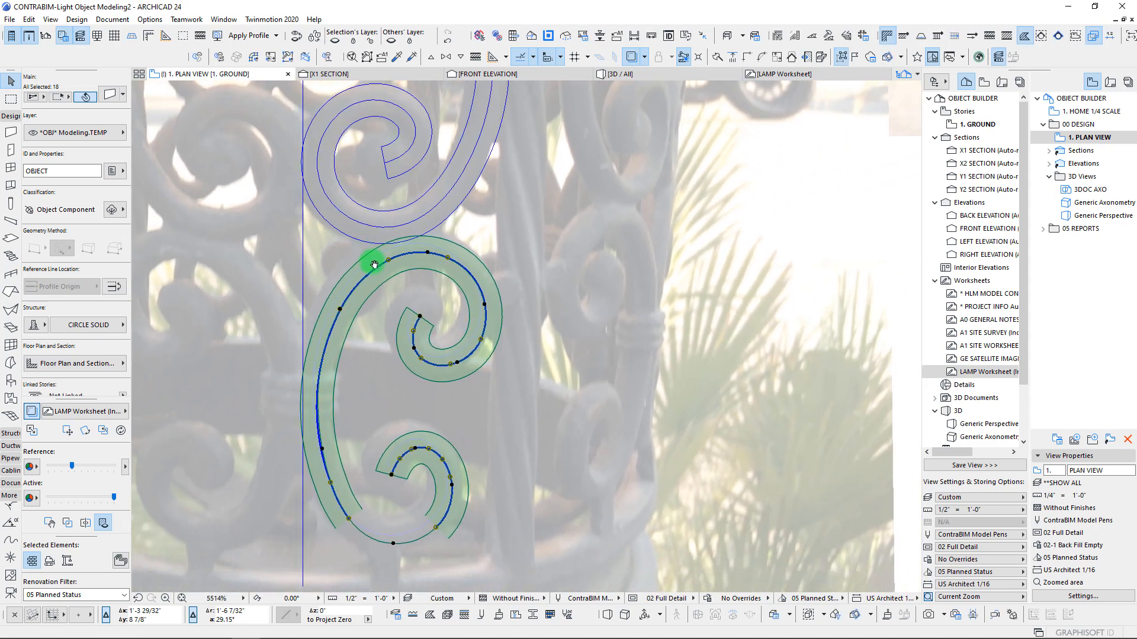
Try to rotate the bottom scroll slightly about its uppermost point until its outer edge meets the vertical line
left_click(414, 239)
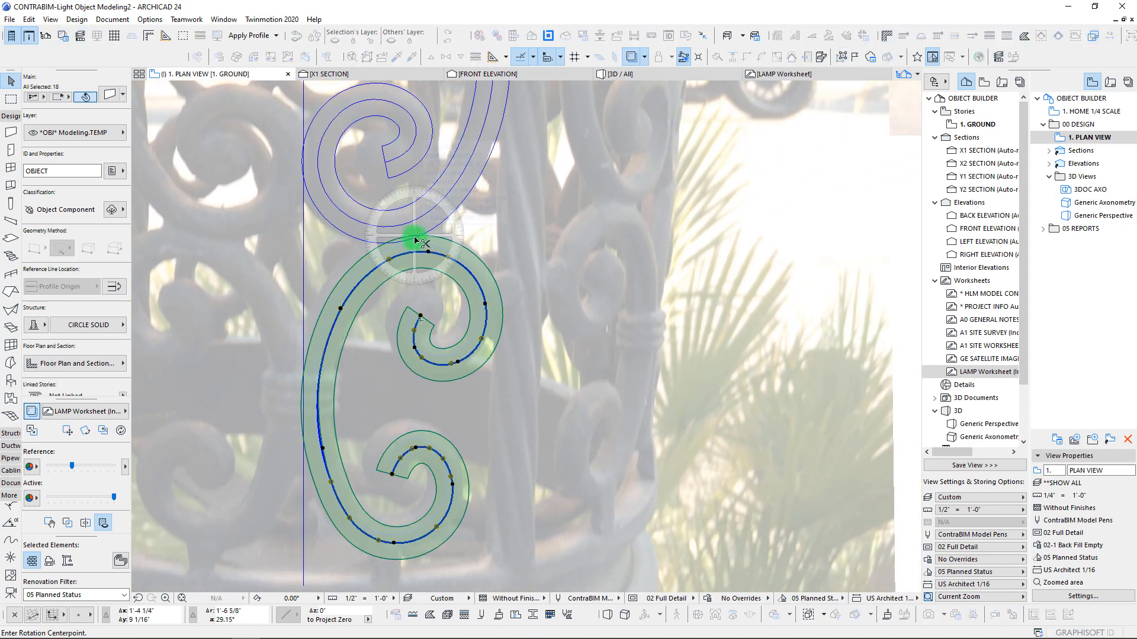
left_click(319, 492)
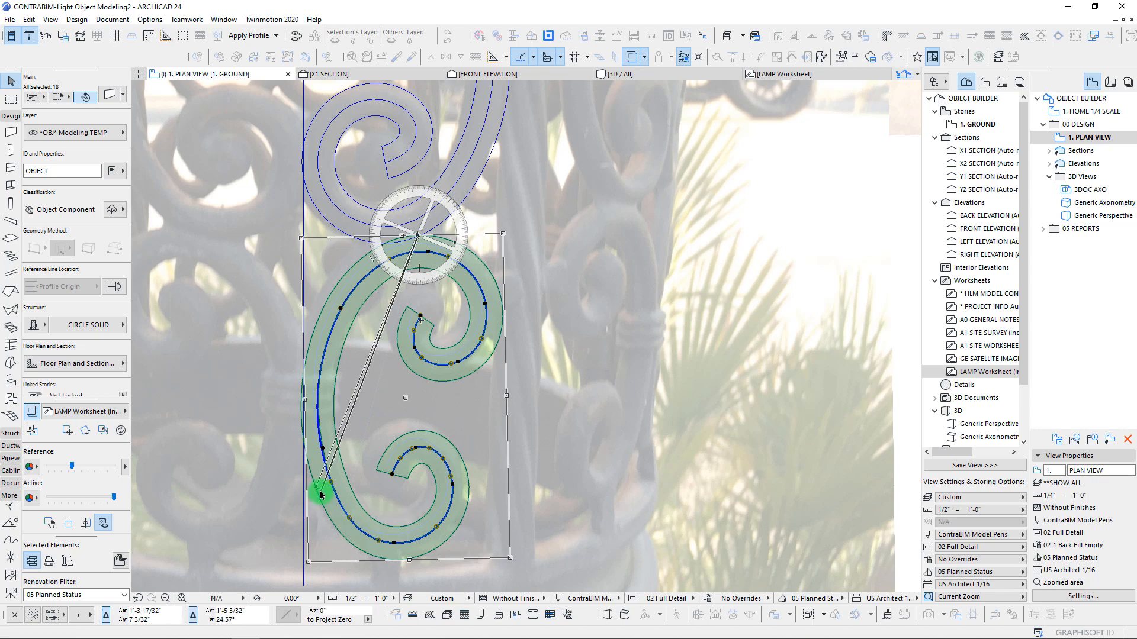
left_click(303, 392)
scroll(303, 402, "down", 2)
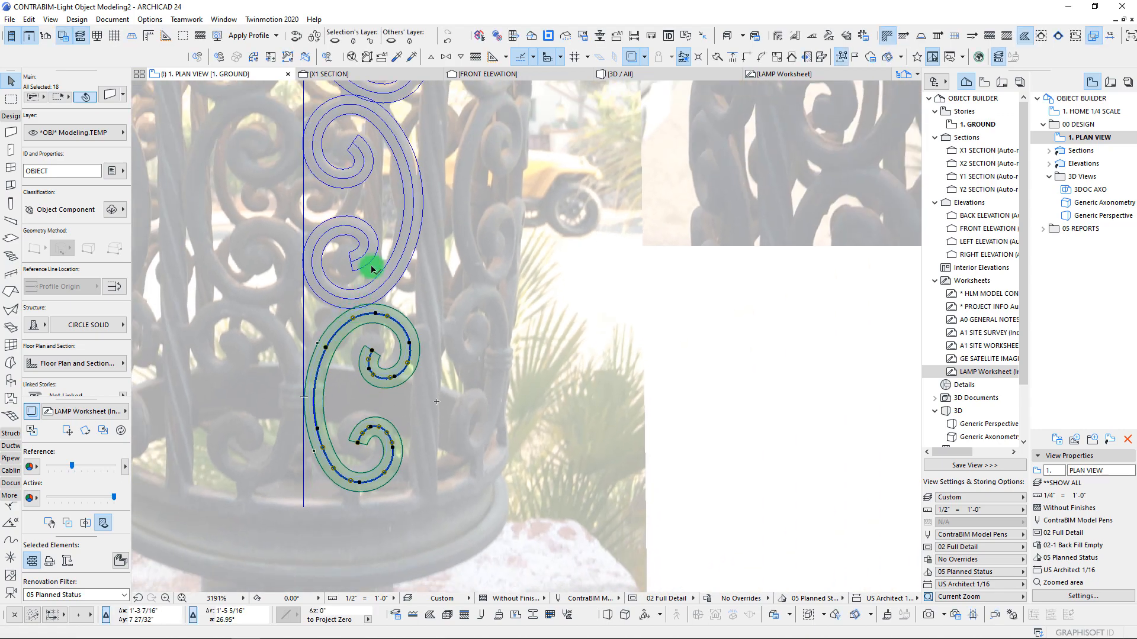
Undo the last rotation after selecting and deselecting the top scroll's walls
middle_click_drag(362, 153, 371, 416)
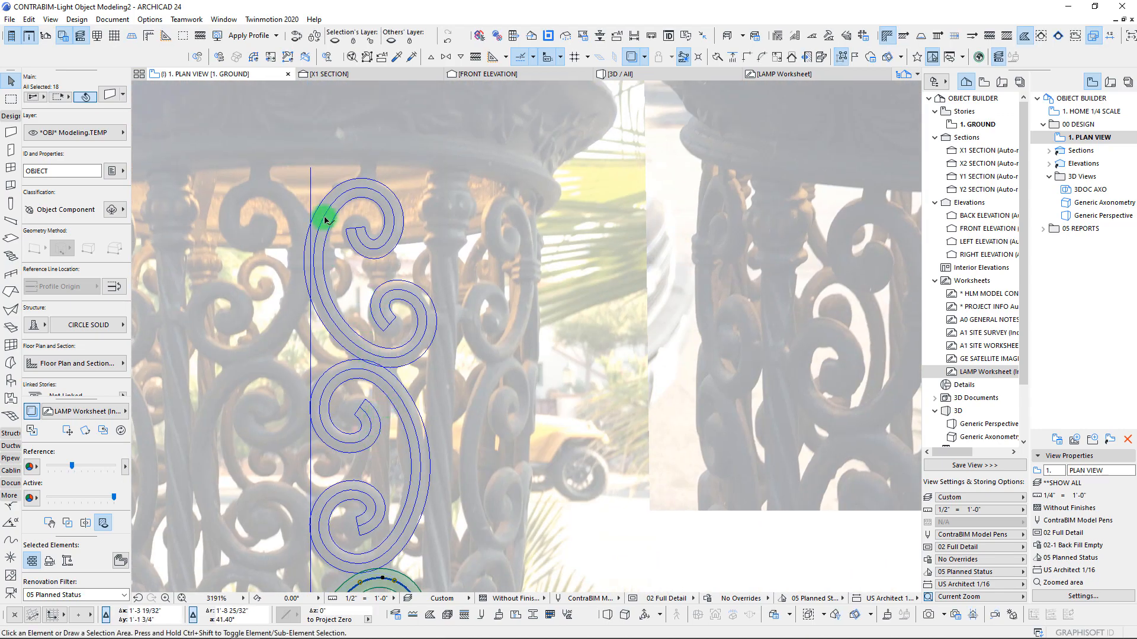
left_click(446, 370)
mouse_move(459, 375)
left_mouse_down()
mouse_move(404, 334)
mouse_move(283, 176)
left_mouse_up()
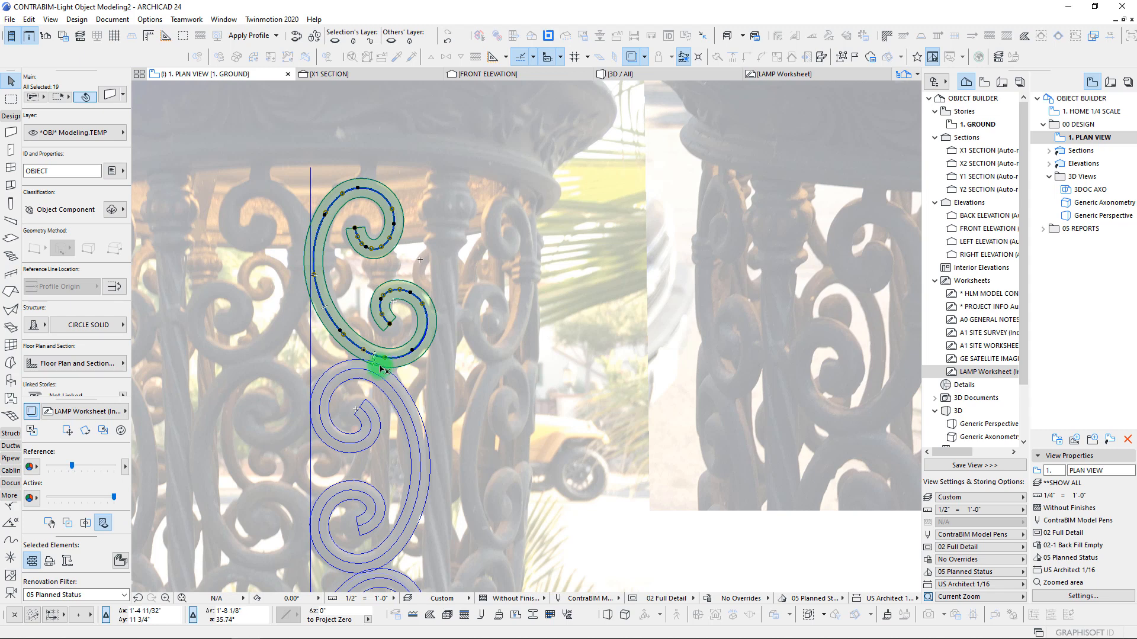
key("Escape")
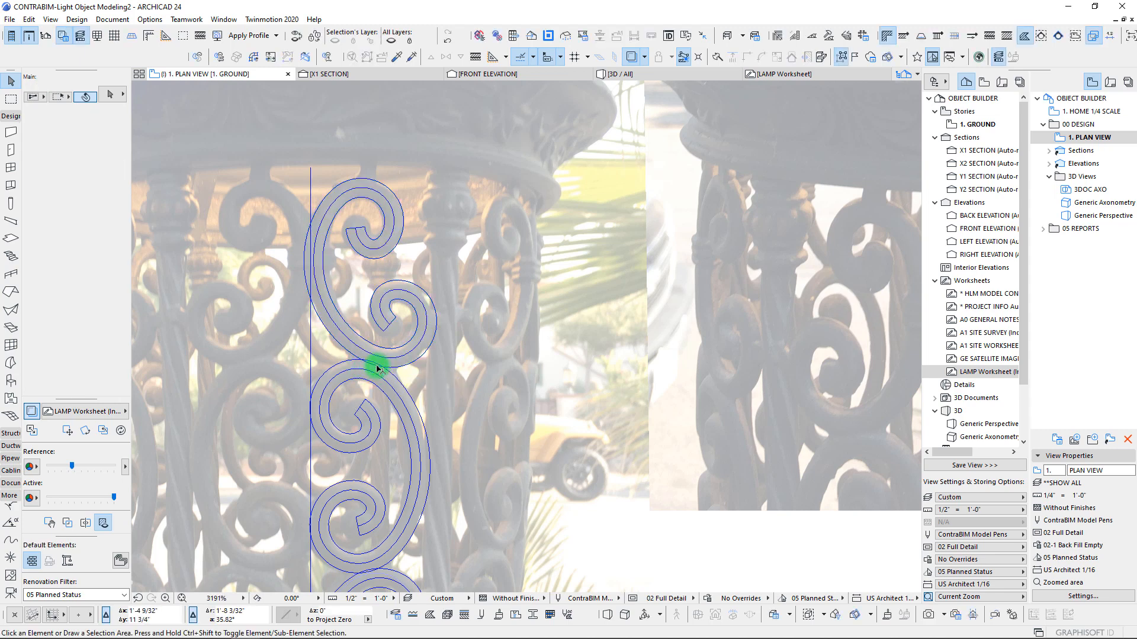
key("ctrl+z")
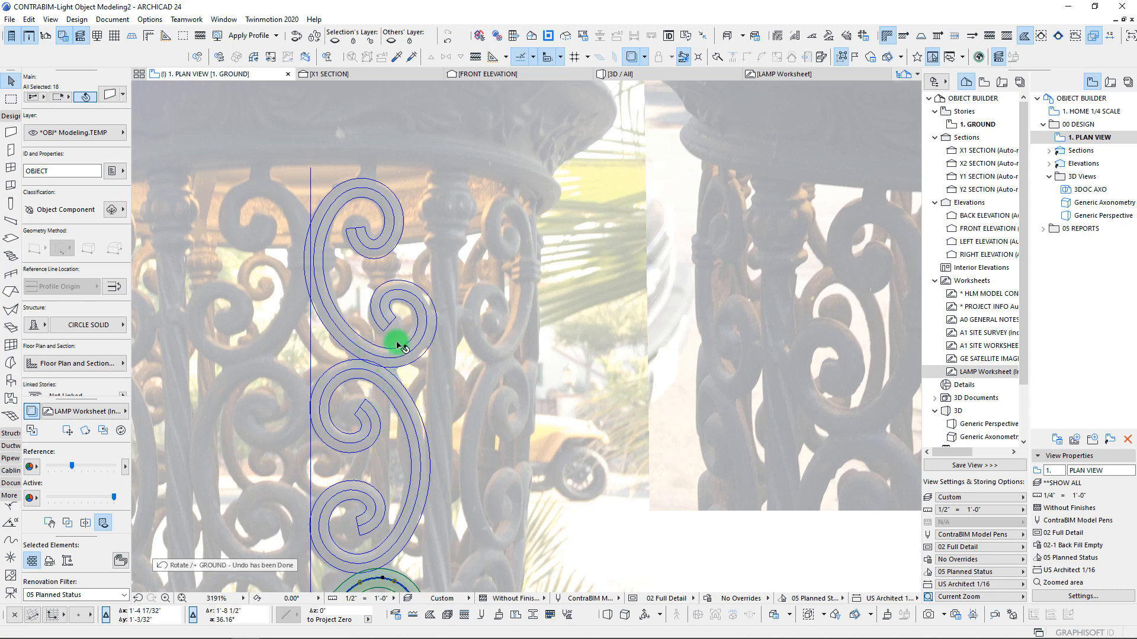
key("Escape")
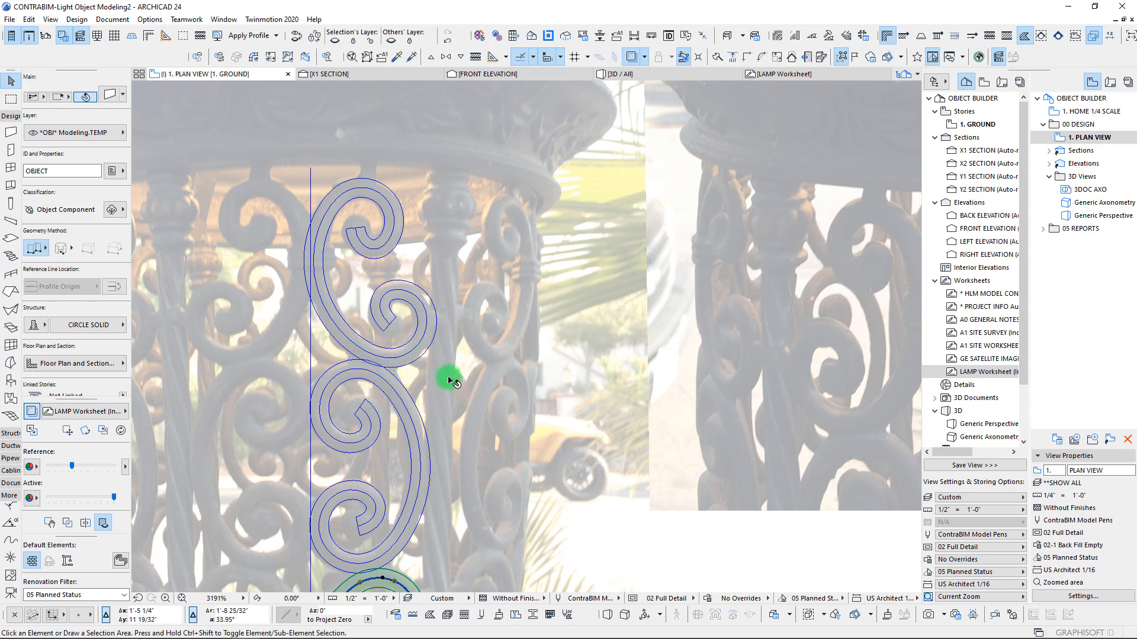
Select the top scroll's walls and rotate them slightly clockwise about the scroll's lowest point, moving the outer edge toward the vertical line
left_click(469, 383)
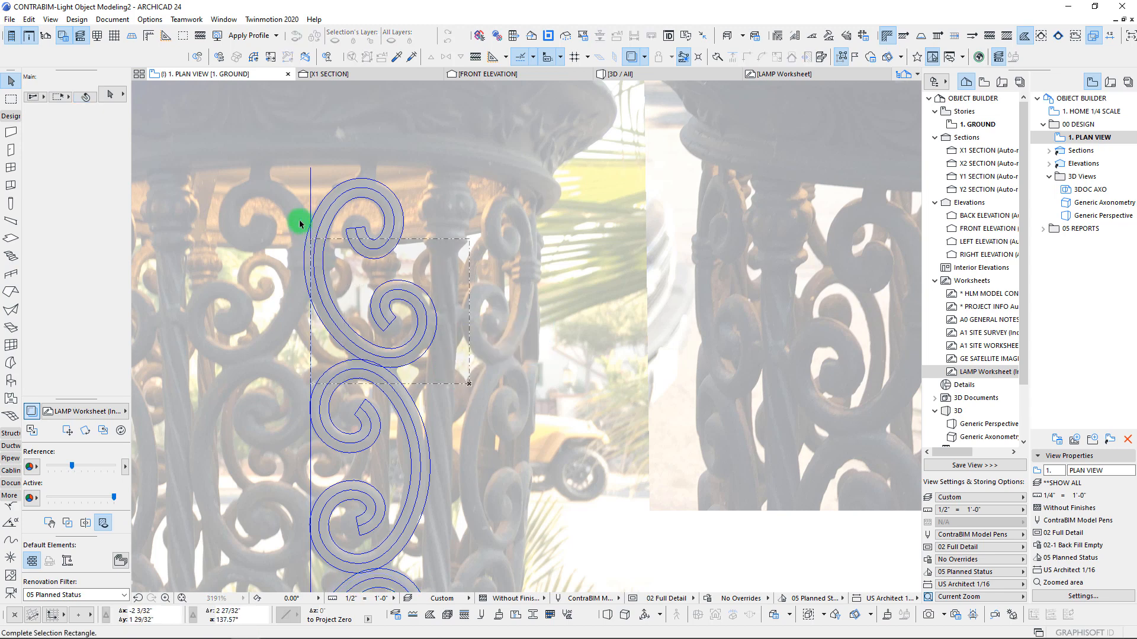
left_click(267, 172)
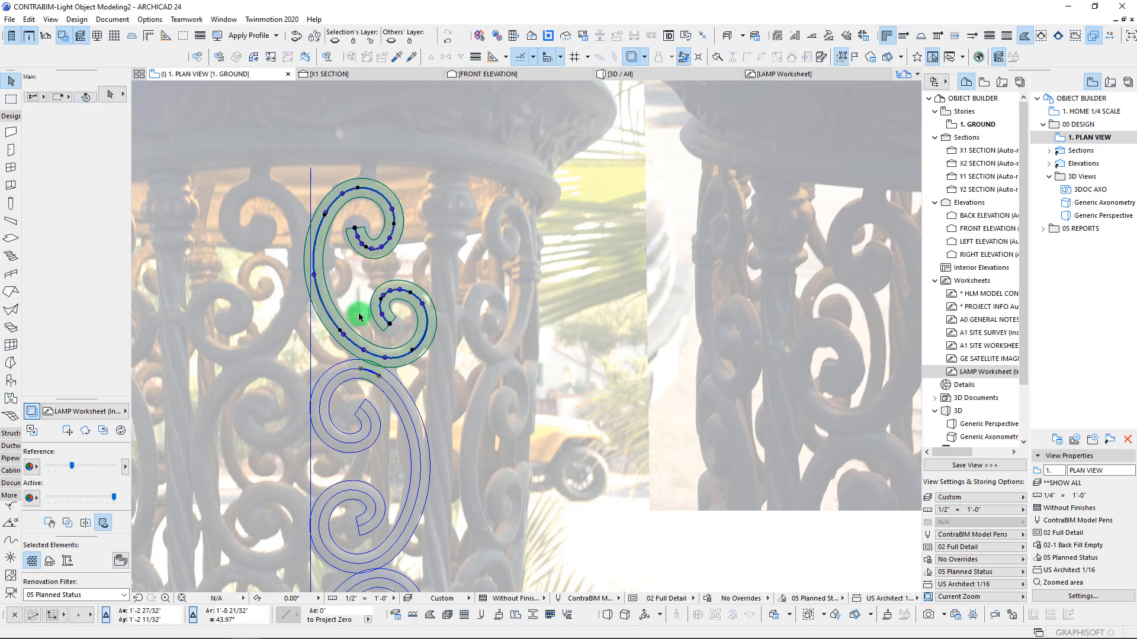
key("ctrl+e")
left_click(385, 358)
left_click(321, 229)
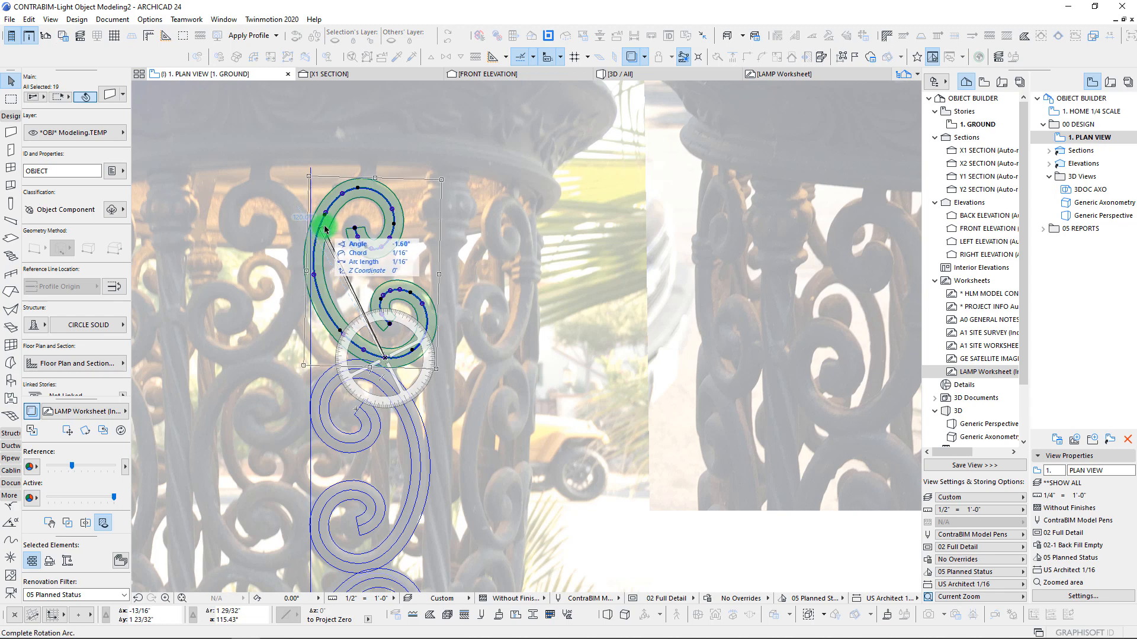
left_click(406, 254)
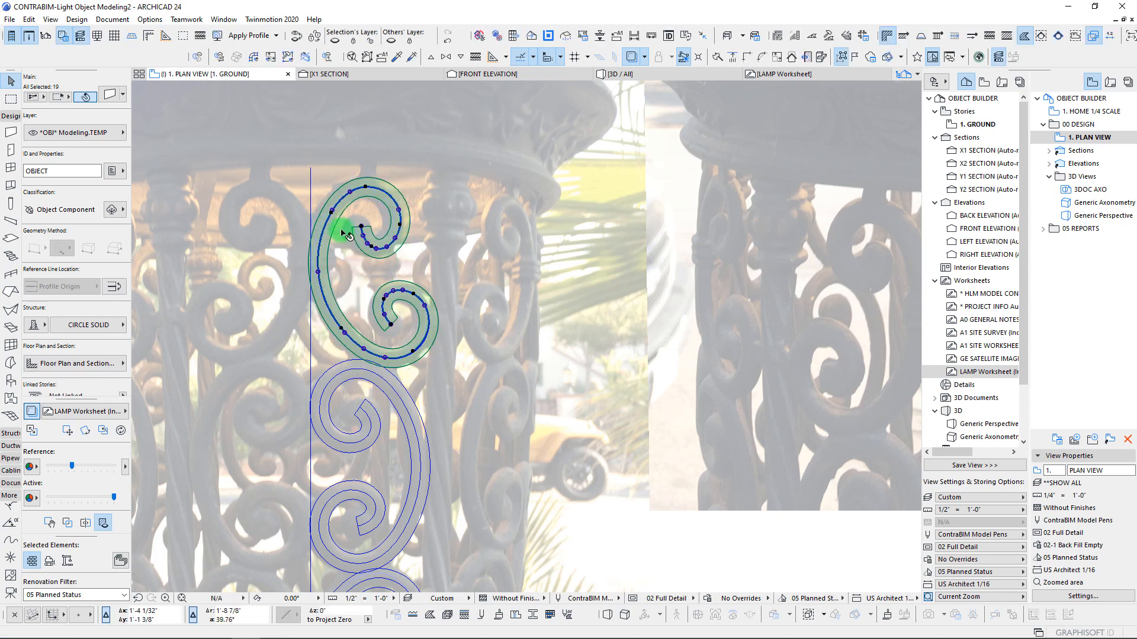
Adjust the top scroll's rotation by a tiny amount about its lowest point, checking its outer edge against the vertical line
key("ctrl+e")
left_click(384, 357)
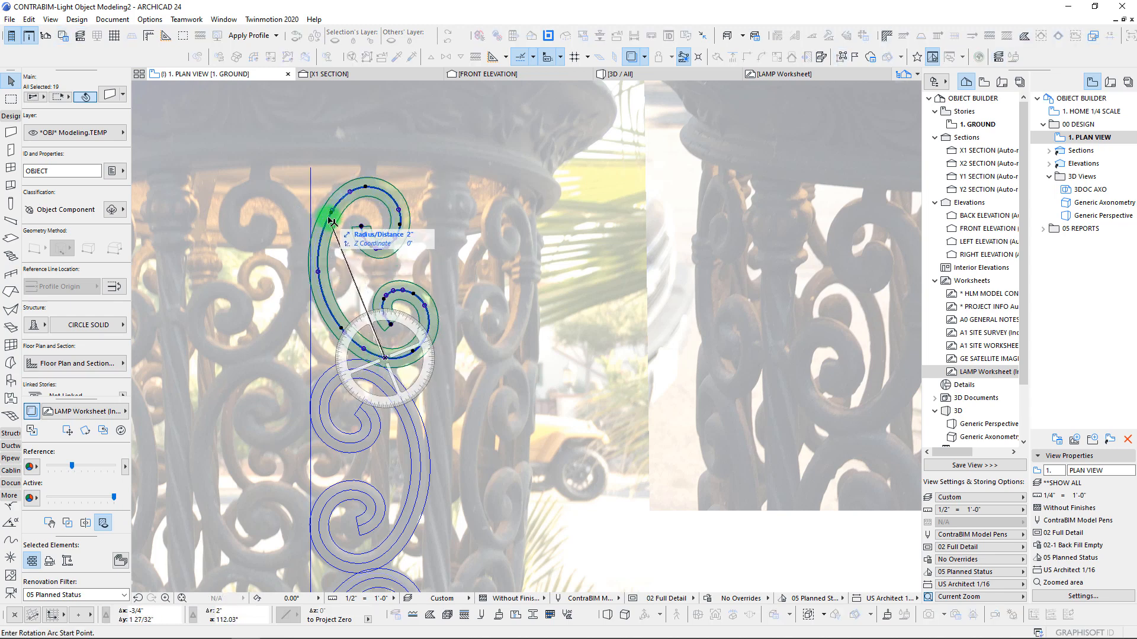
left_click(331, 221)
scroll(323, 223, "up", 3)
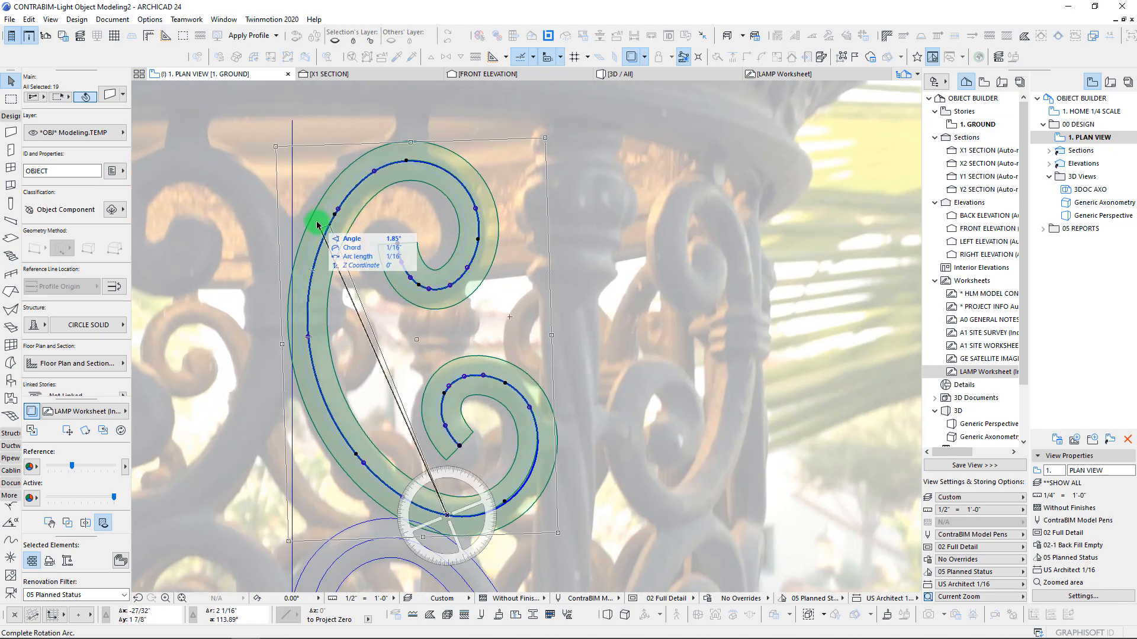
left_click(333, 227)
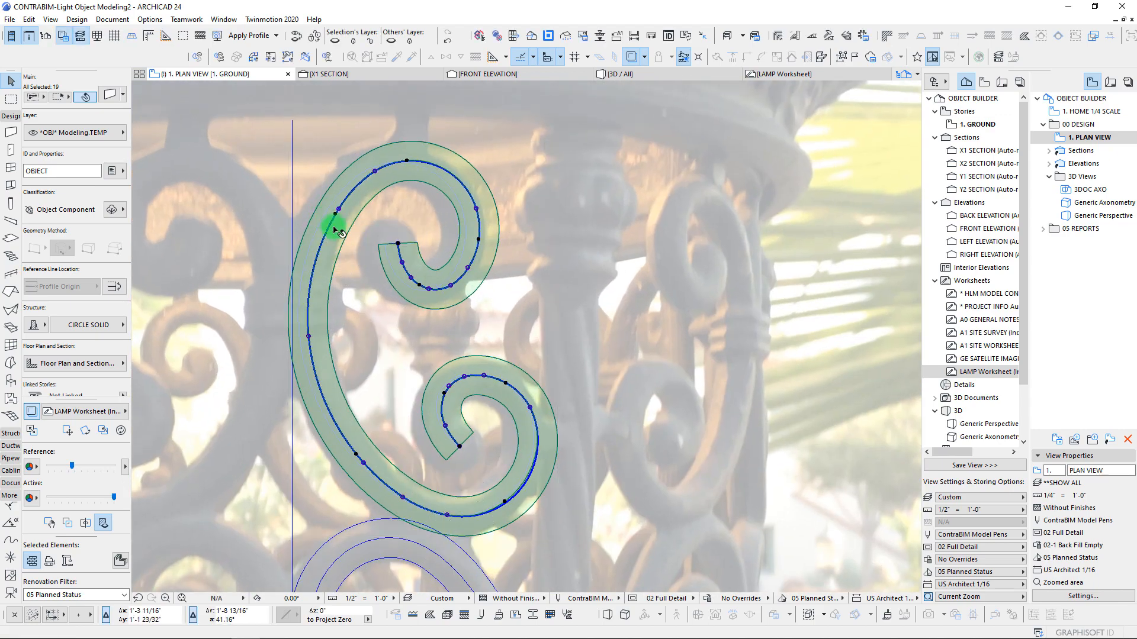
scroll(365, 332, "down", 3)
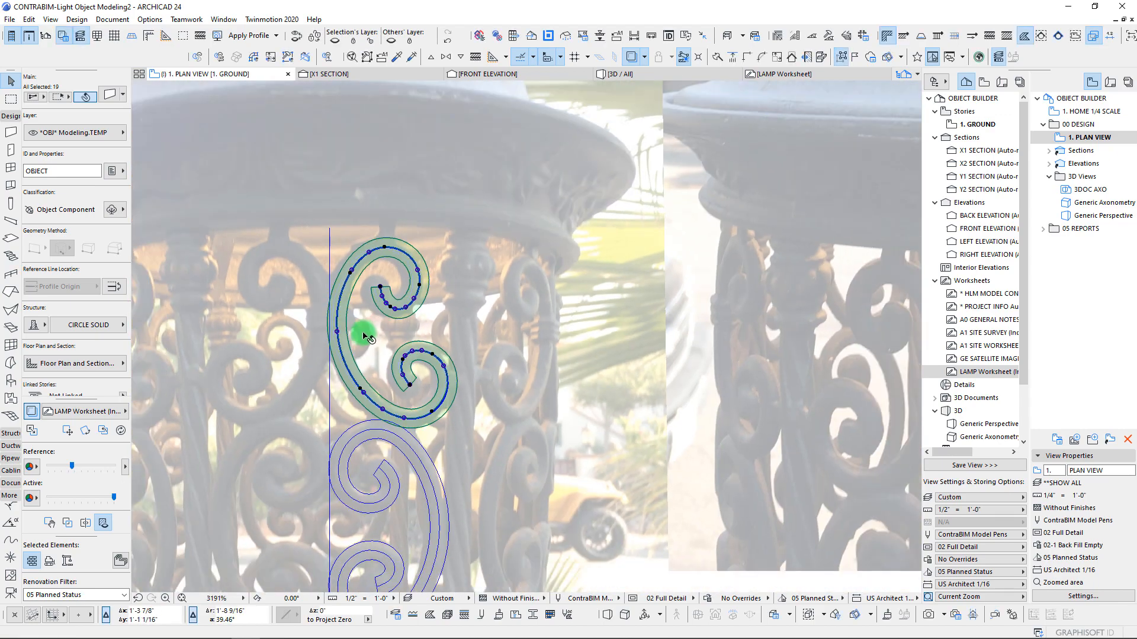
Fine-tune the top scroll's rotation about its bottom until its outer edge just touches the vertical line, and deselect it
key("ctrl+e")
left_click(403, 424)
scroll(329, 311, "up", 4)
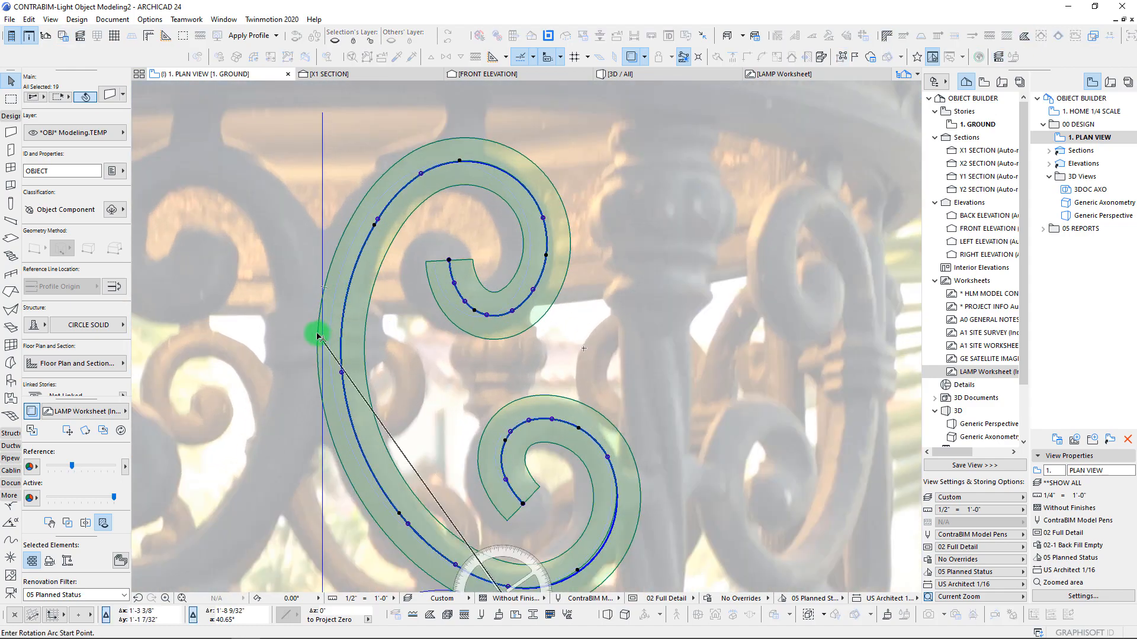
left_click(318, 335)
left_click(324, 332)
scroll(446, 354, "down", 3)
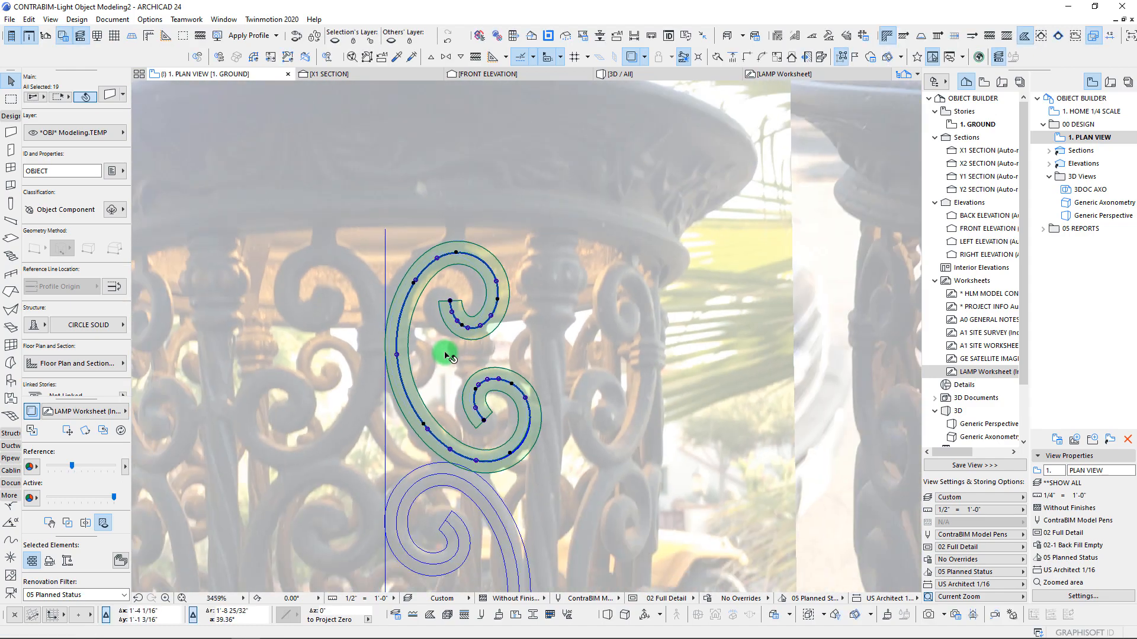
scroll(445, 353, "down", 2)
left_click(471, 278)
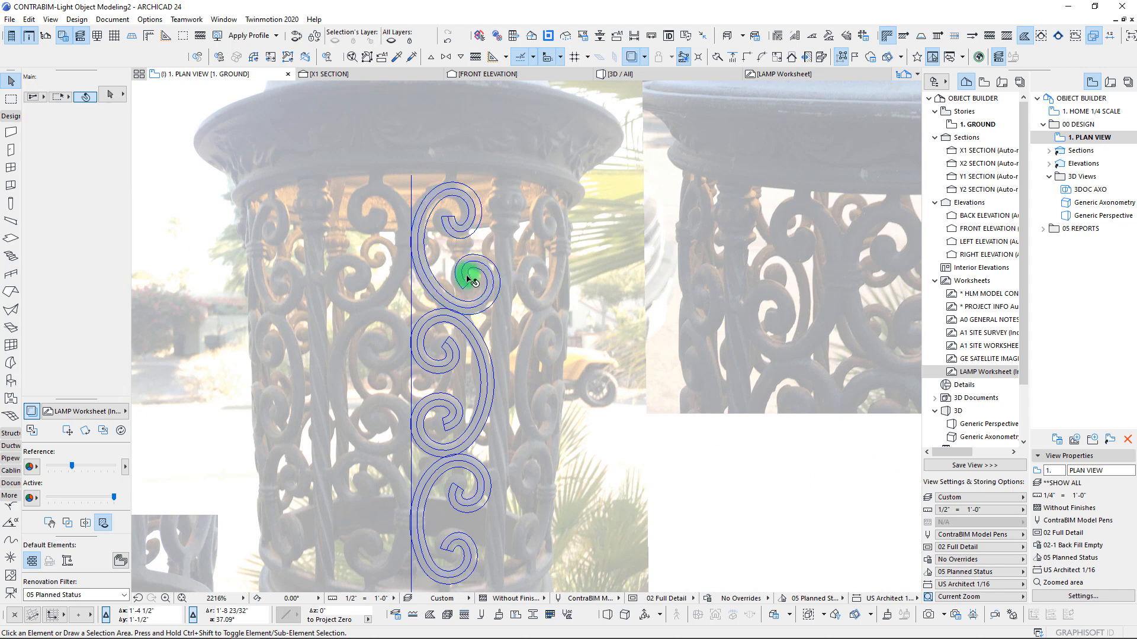
Select the three outer wall segments of the top scroll's lower curl and move their shared upper node inward about 1/32"
scroll(470, 278, "up", 3)
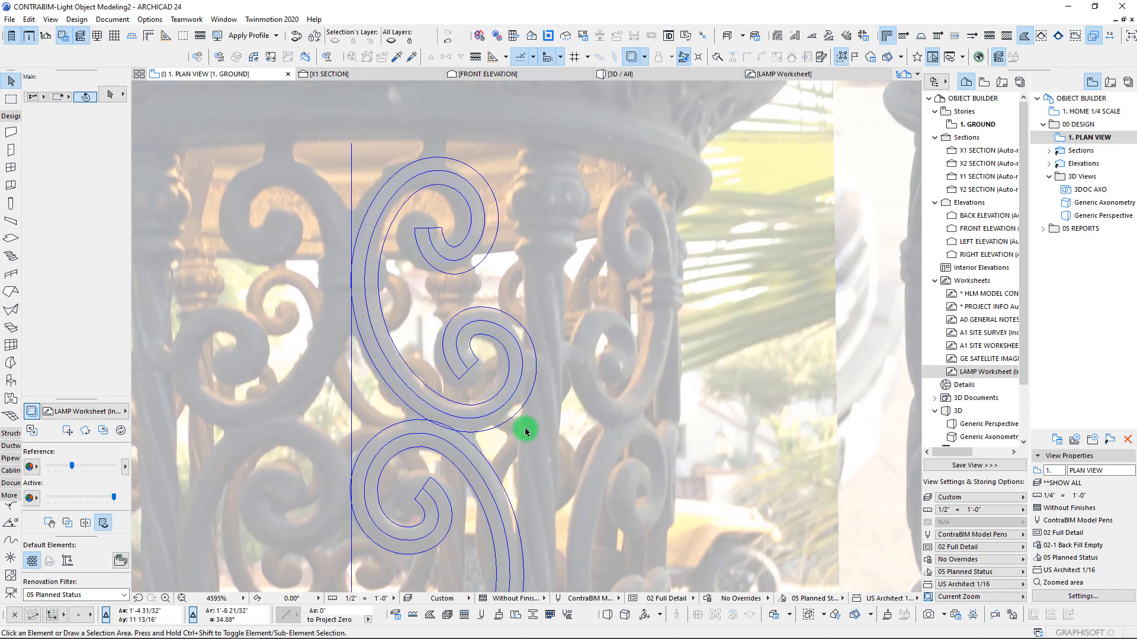
left_click(497, 329)
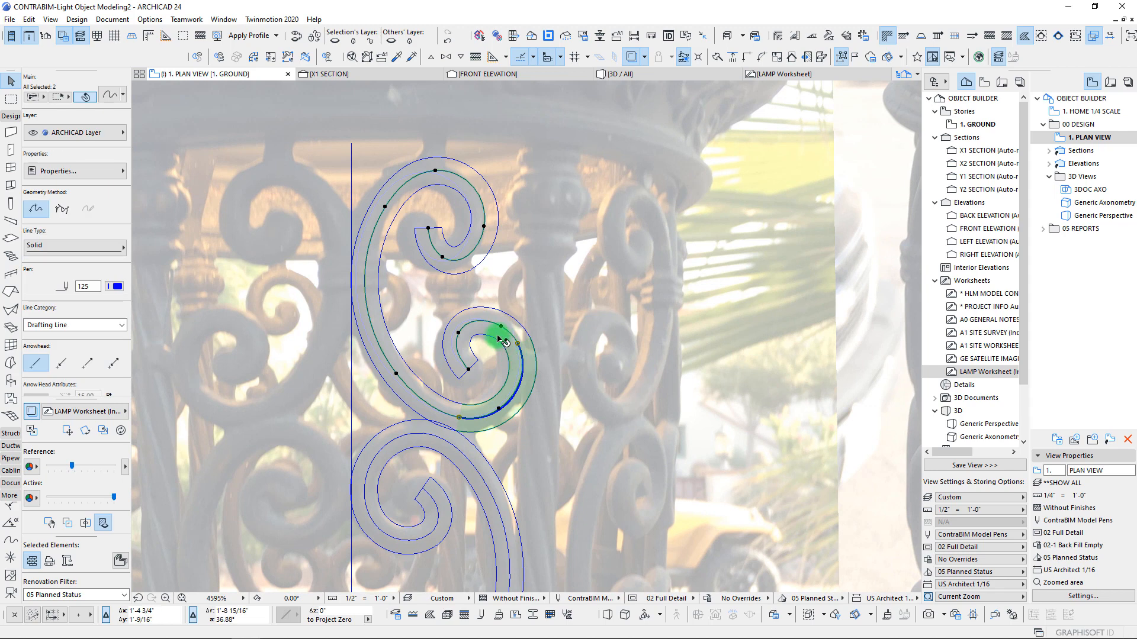
left_click(498, 340)
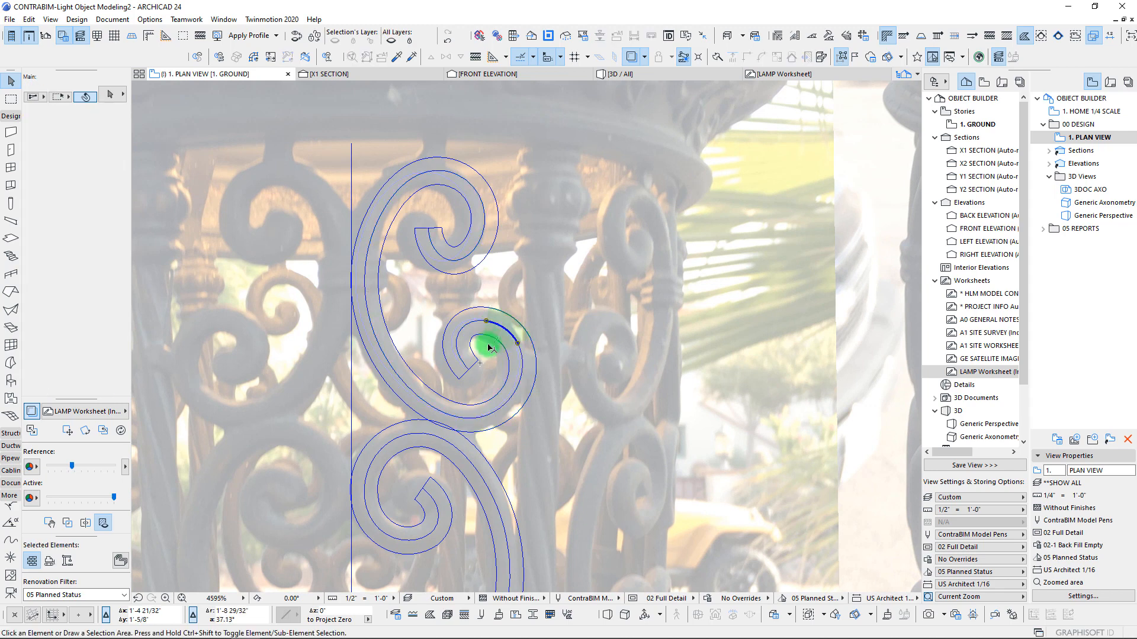
left_click(480, 339)
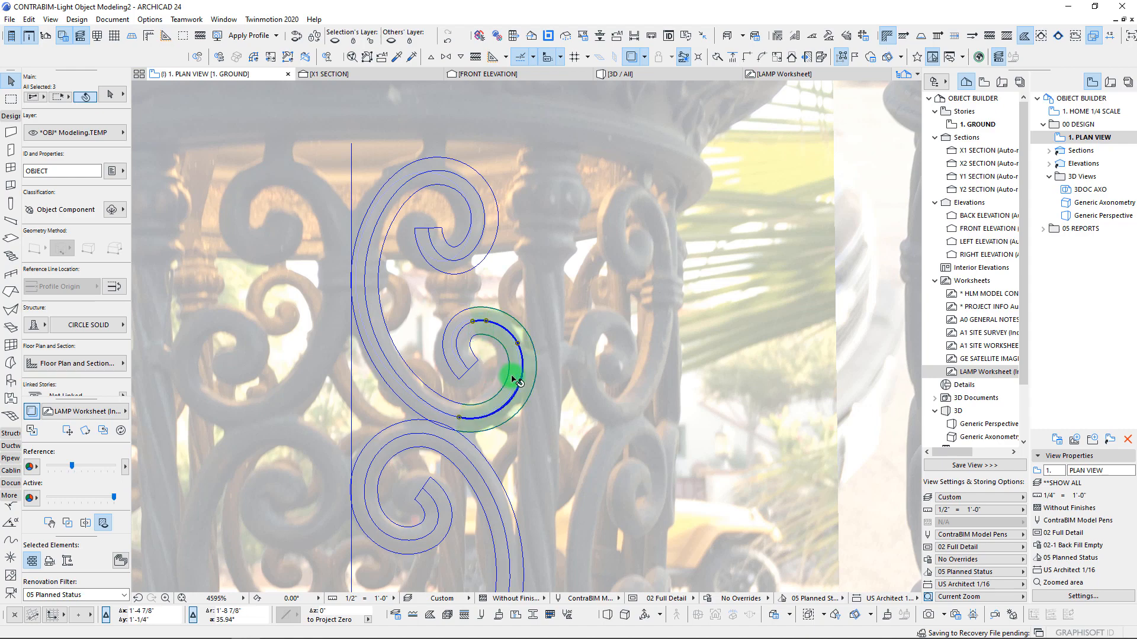
left_click(519, 347)
scroll(510, 343, "up", 3)
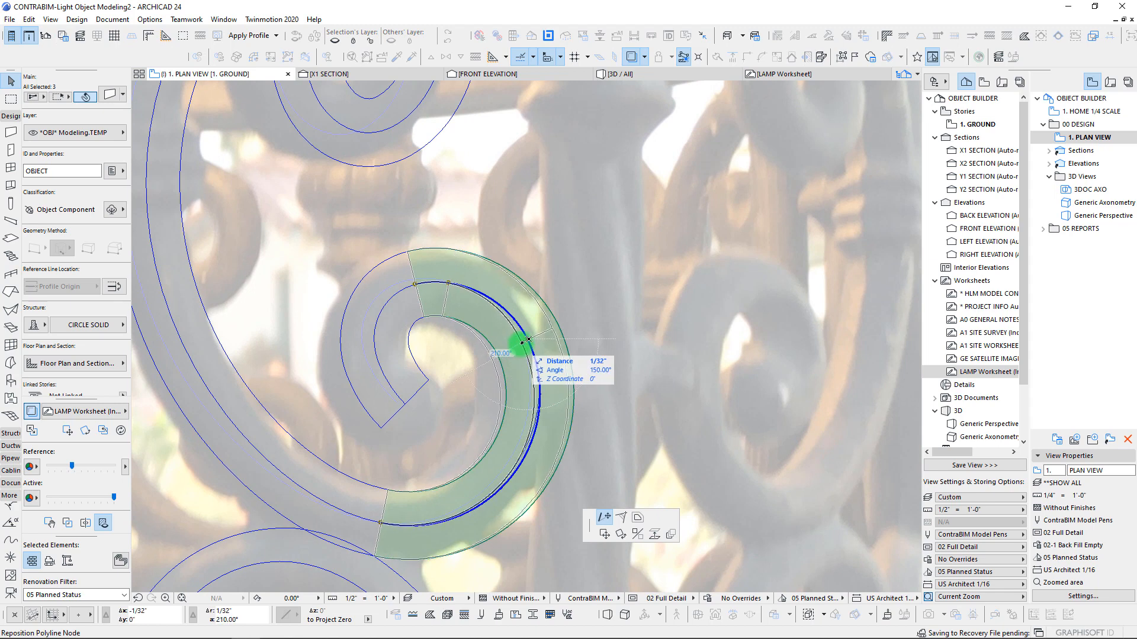
left_click(521, 342)
Curve the outer arc of the top scroll's lower curl to a radius of about 1/2", and deselect its walls
left_click(529, 448)
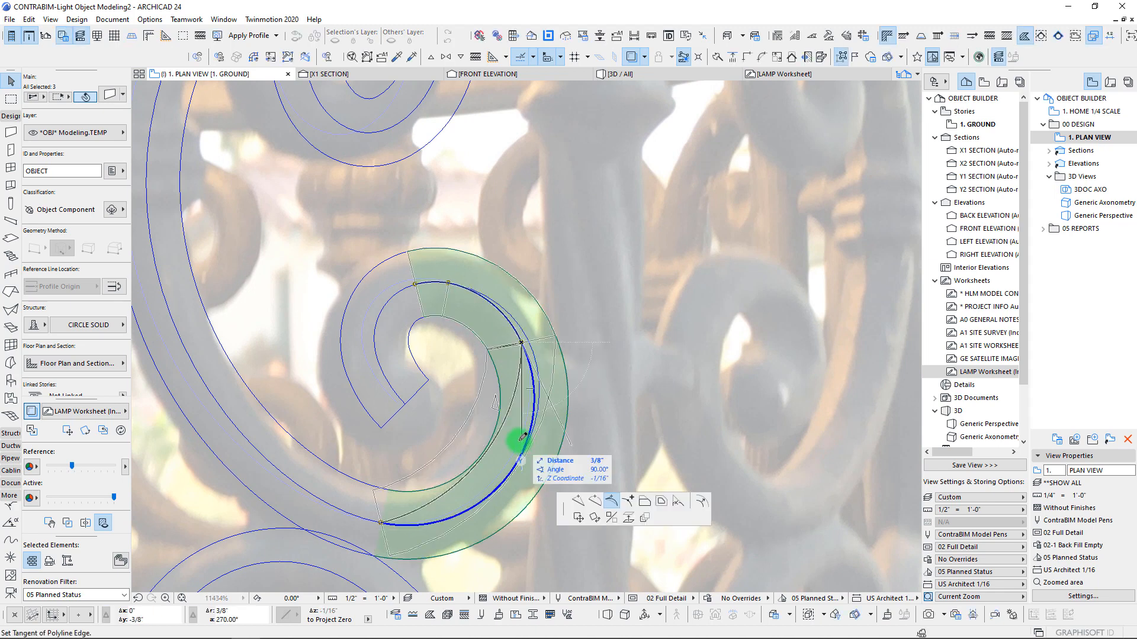
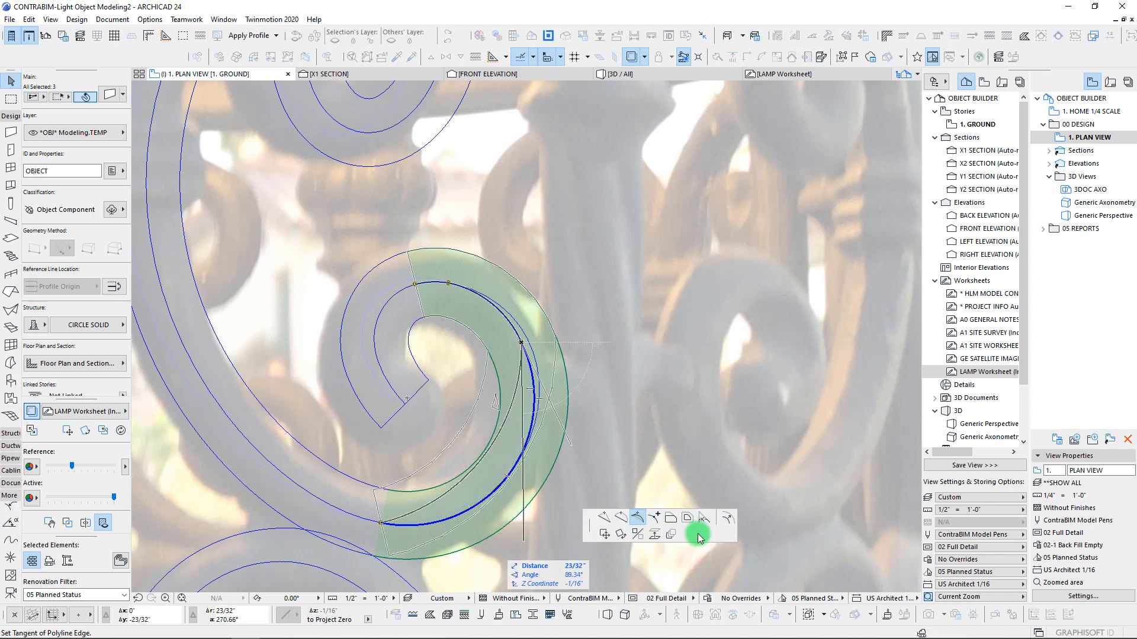
left_click(622, 519)
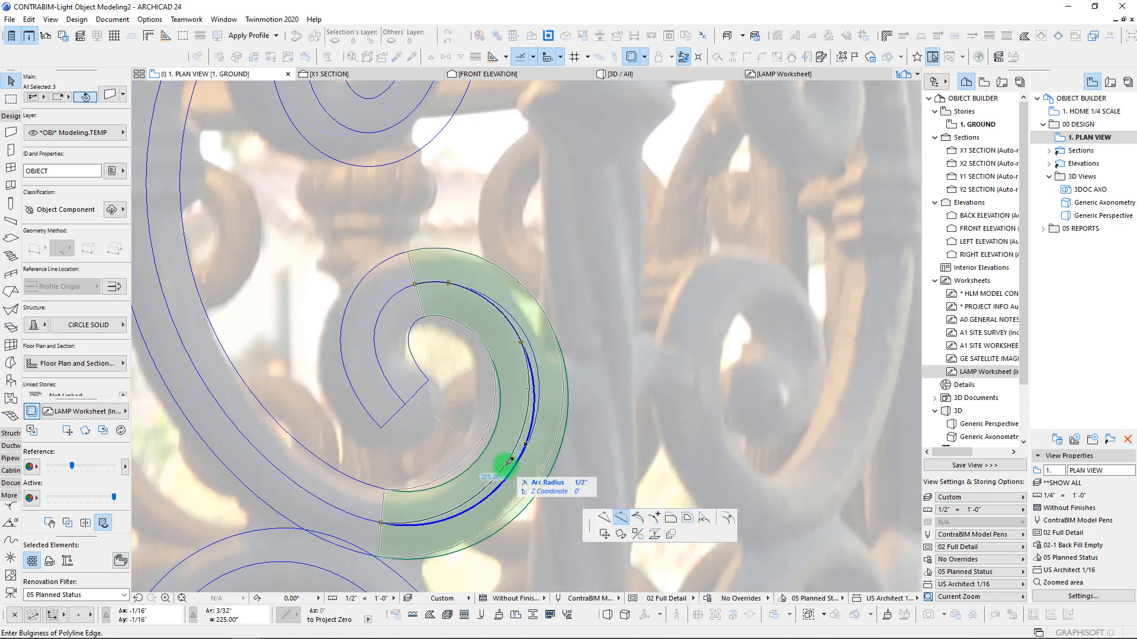
left_click(509, 461)
scroll(444, 436, "down", 6)
middle_click_drag(444, 436, 426, 266)
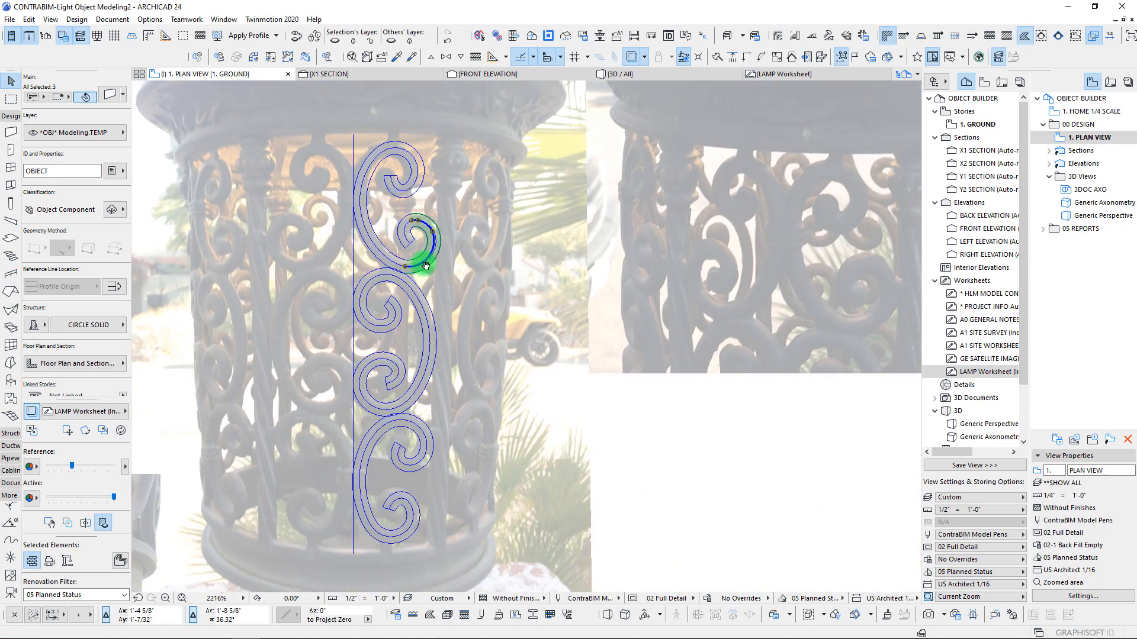
left_click(452, 241)
Select all three scrolls with the vertical line and show only that selection in 3D, orbited toward the broken end scroll
scroll(431, 214, "down", 2)
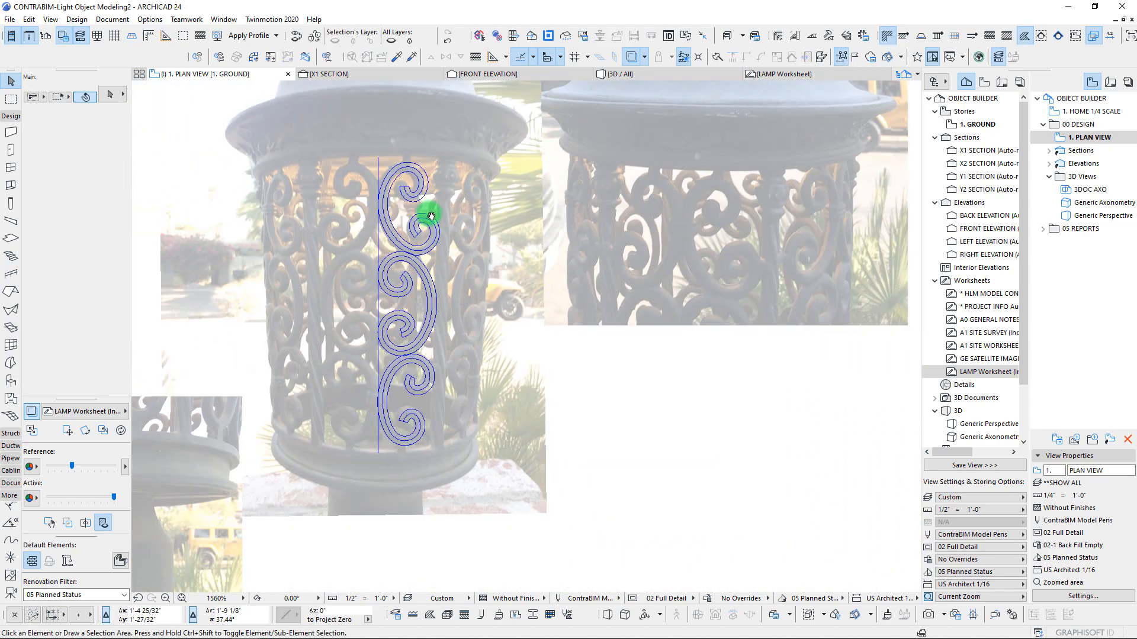
left_click_drag(324, 138, 499, 489)
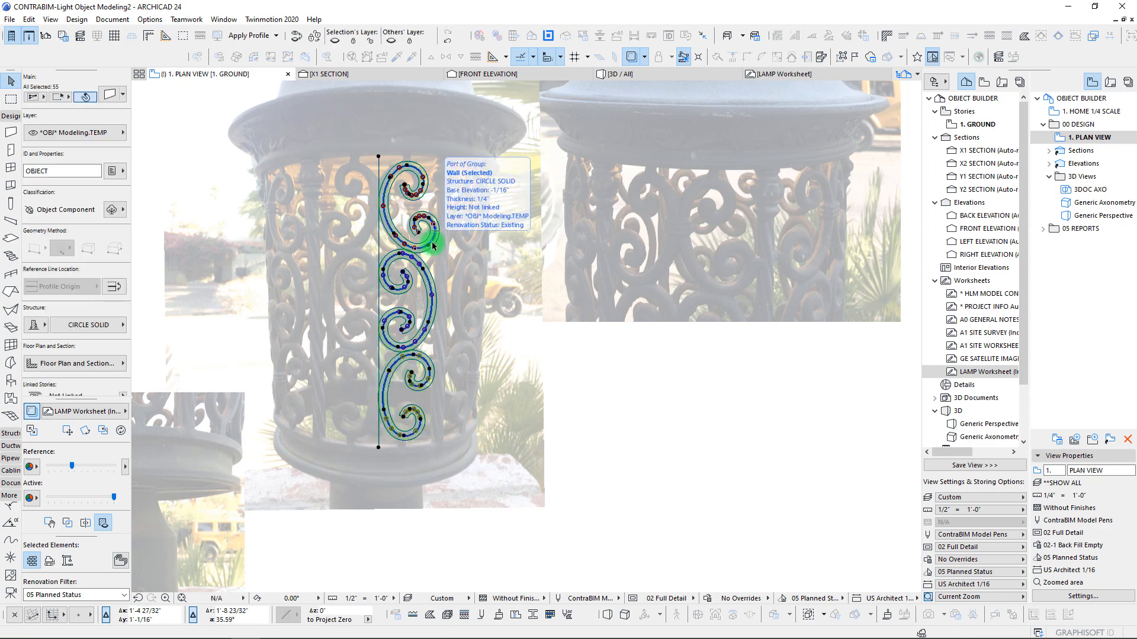
key("F5")
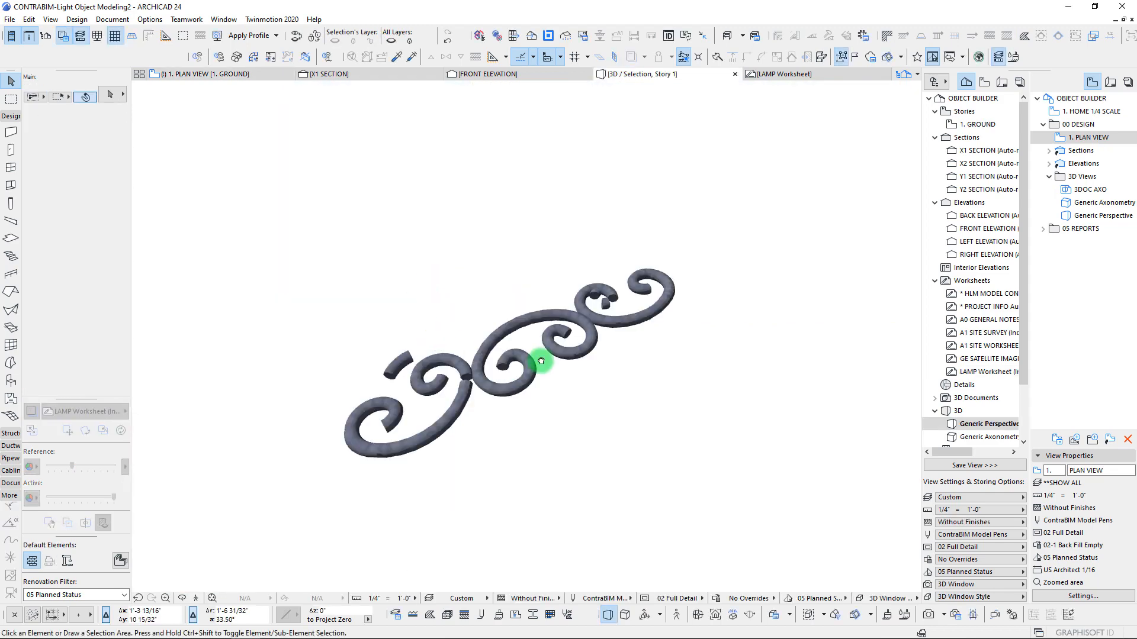
left_click_drag(540, 360, 511, 353)
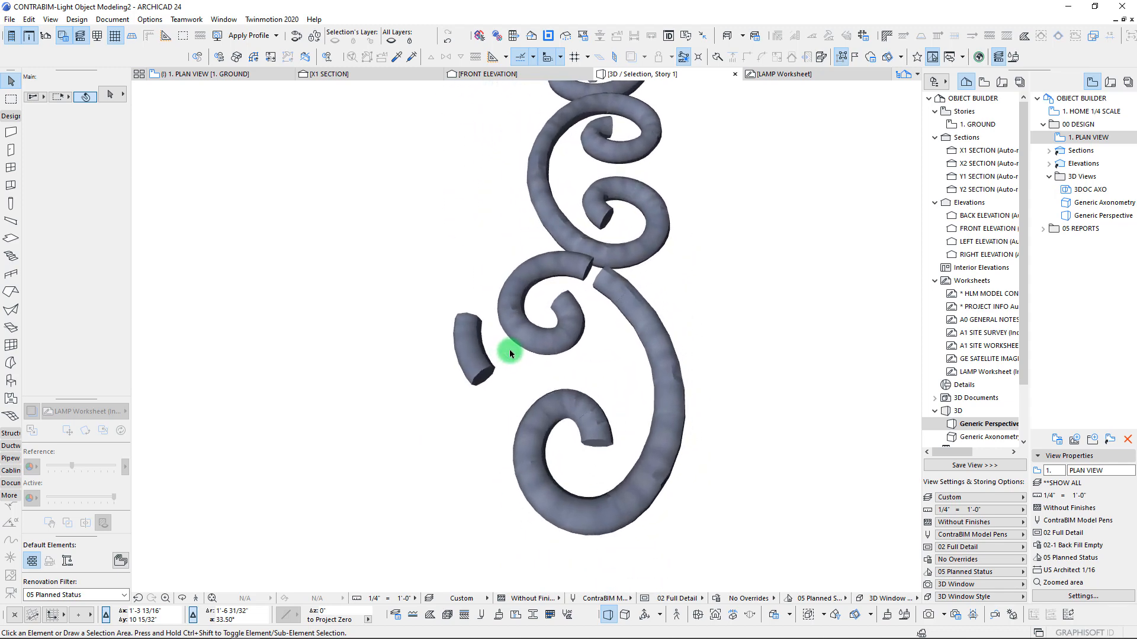
middle_click_drag(509, 353, 514, 316, "shift")
Select the detached wall piece and the curved wall beside the gap in the broken end scroll
left_click(436, 334)
scroll(490, 352, "down", 5)
scroll(514, 315, "up", 3)
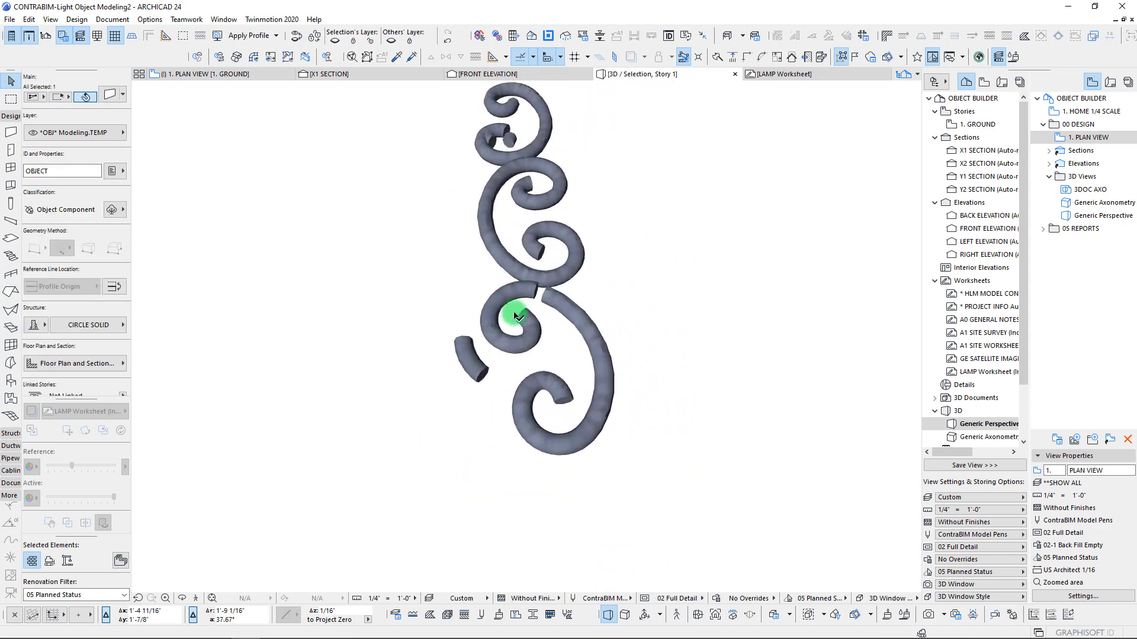
scroll(517, 317, "up", 5)
scroll(521, 261, "down", 5)
scroll(592, 248, "up", 7)
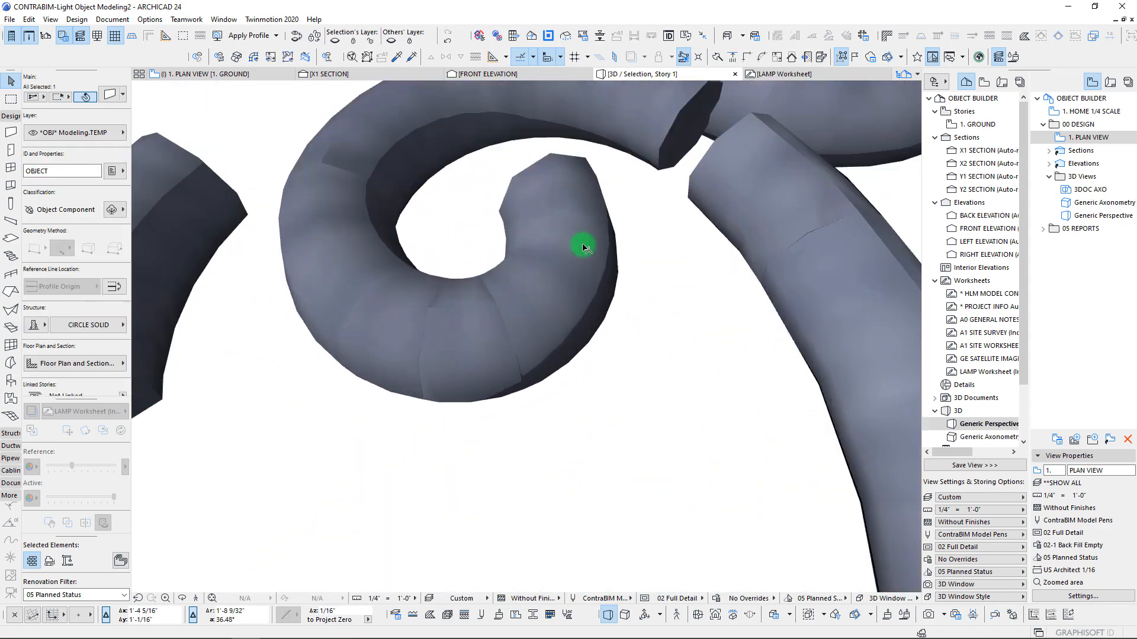
scroll(583, 247, "down", 6)
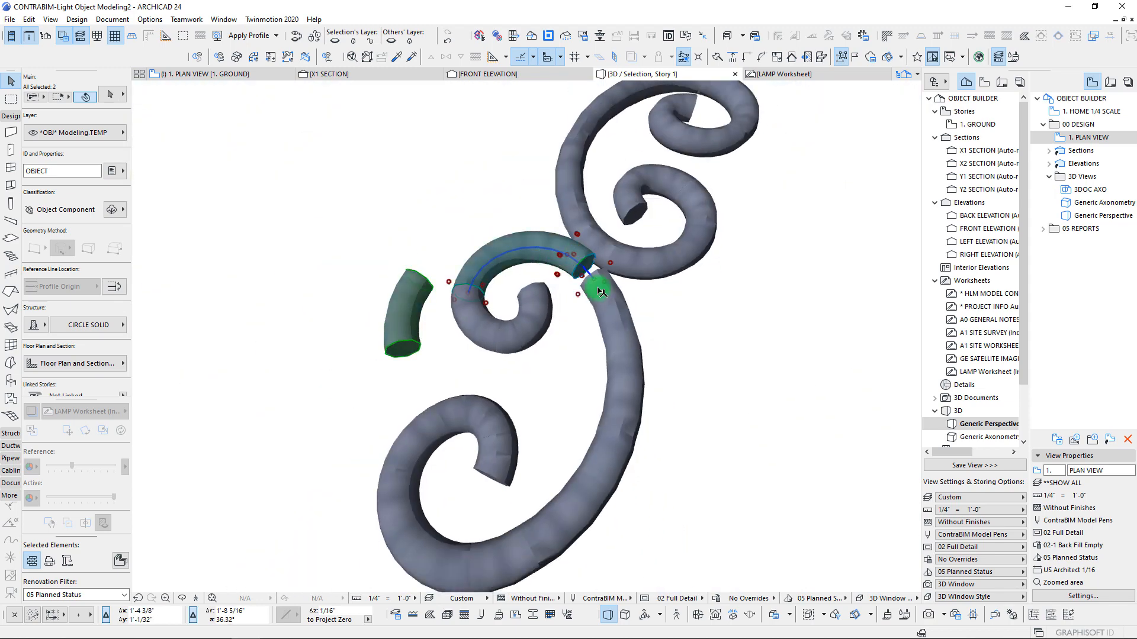
Move the node joining the selected curl wall and the gap segment about 1/16" back along the curl
scroll(589, 264, "down", 3)
scroll(576, 259, "up", 6)
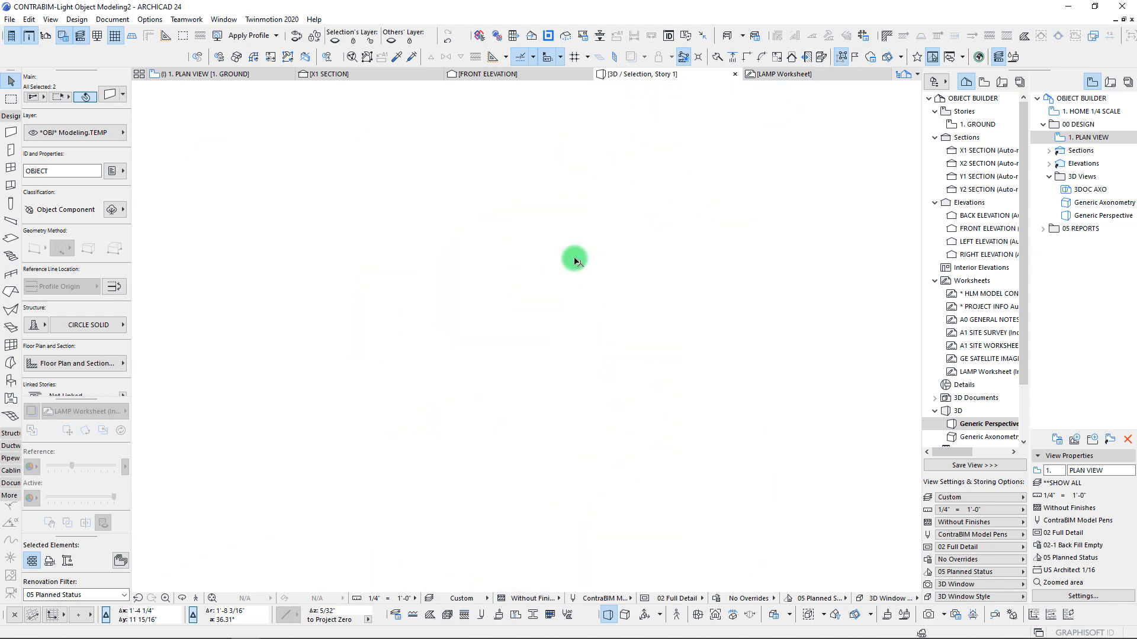
scroll(572, 251, "down", 6)
scroll(567, 303, "up", 4)
scroll(598, 266, "up", 5)
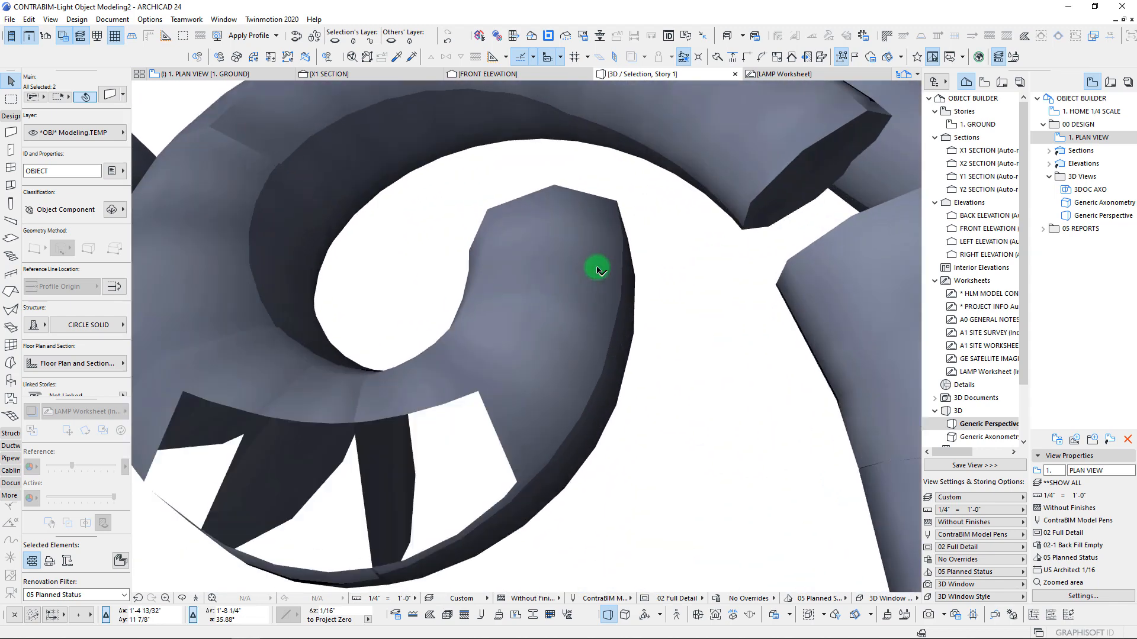
scroll(695, 218, "down", 5)
scroll(598, 269, "up", 4)
left_click(598, 299)
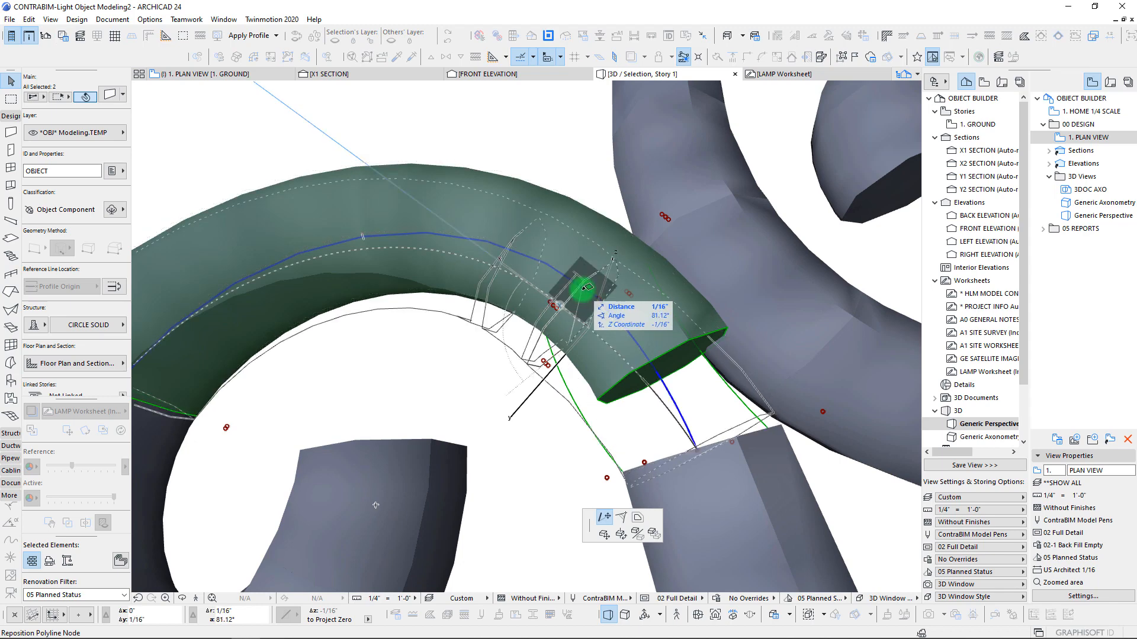
left_click(588, 290)
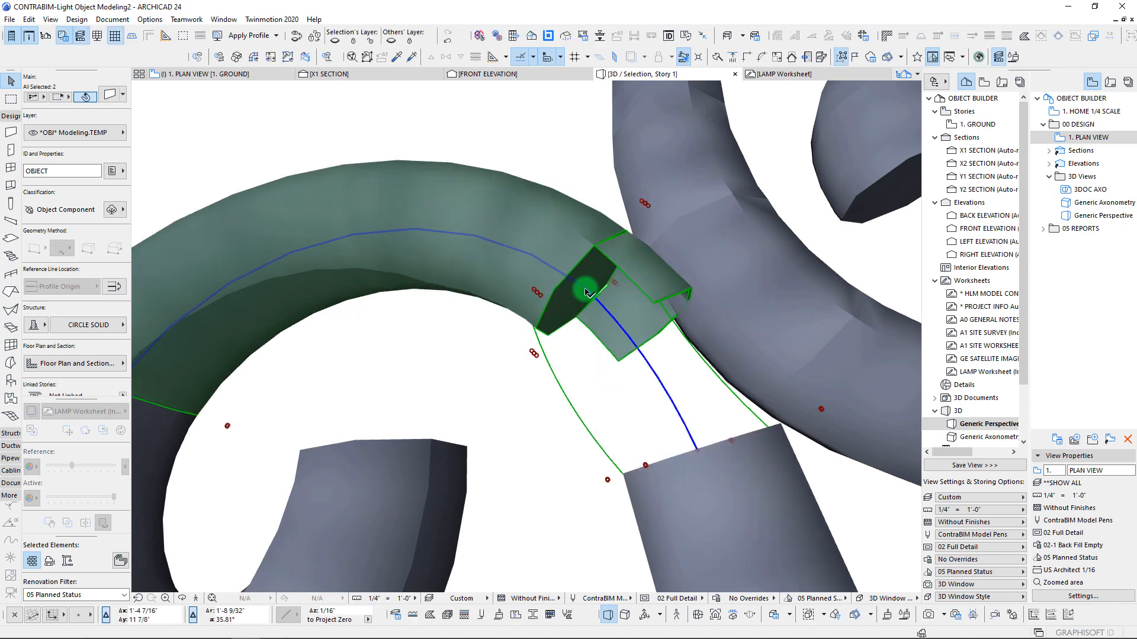
Nudge the same joining node twice more in small moves to try to close the gap between the curl and long arc
left_click(585, 290)
left_click(571, 279)
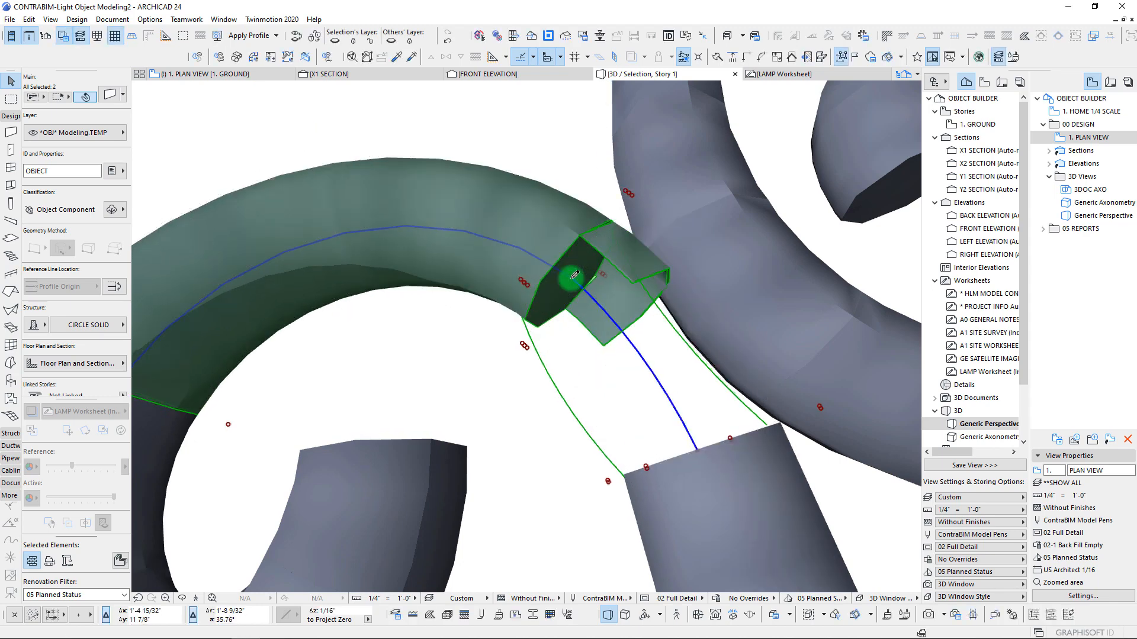
left_click(574, 275)
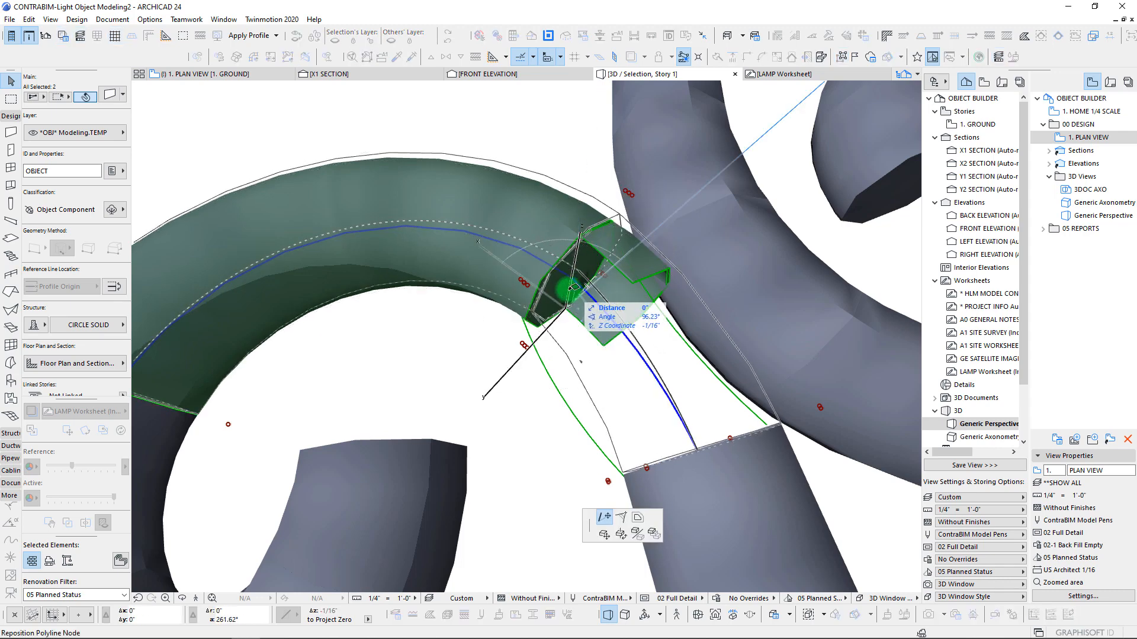
left_click(568, 292)
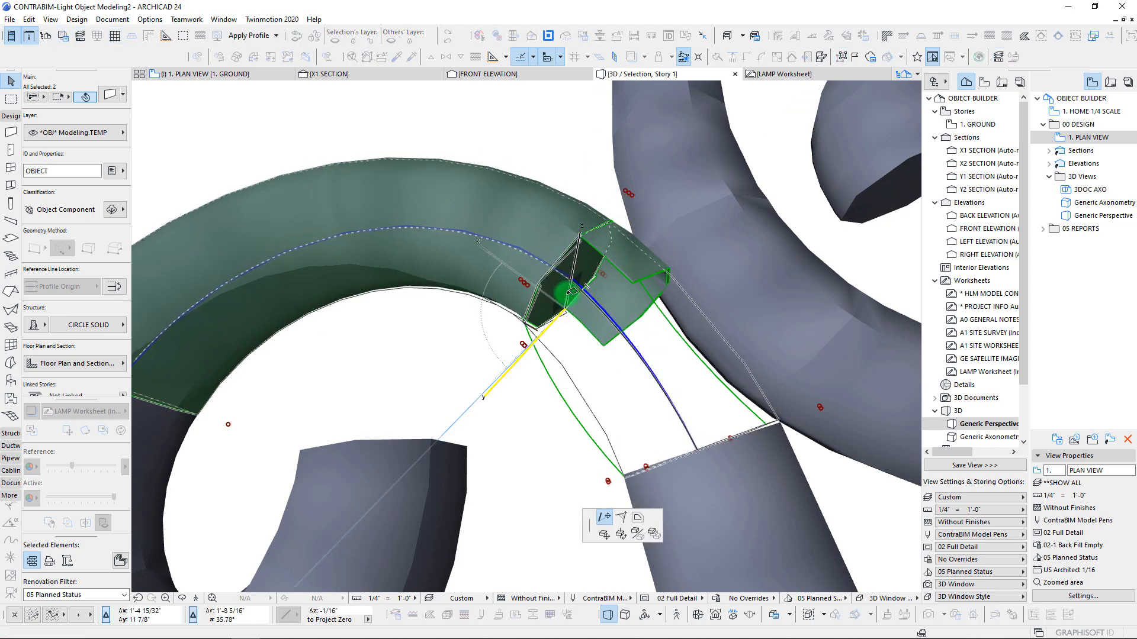
scroll(575, 293, "down", 5)
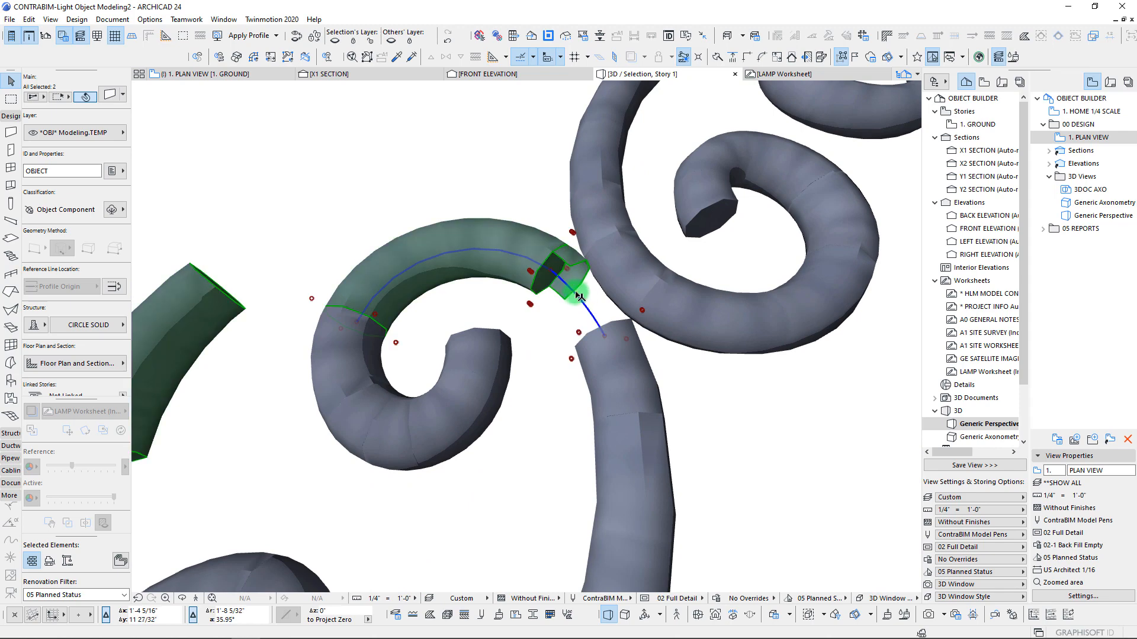
Select only the gap segment of the broken end scroll and shift its curl-side node slightly toward the long arc
left_click(575, 293)
left_click(556, 273)
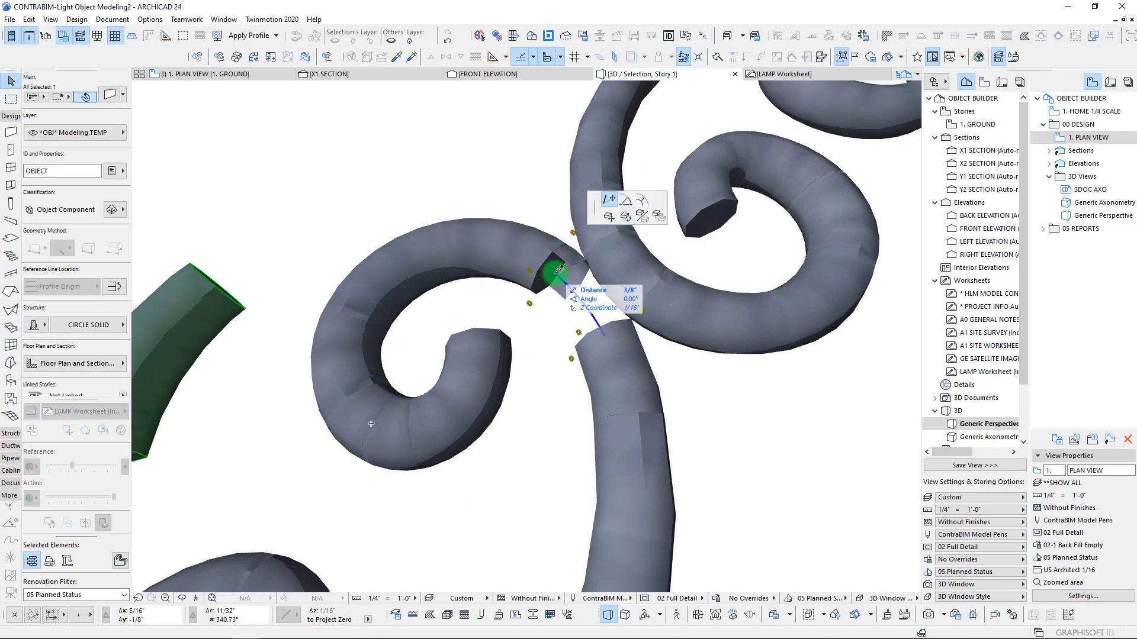
left_click(563, 279)
middle_click_drag(564, 282, 567, 284, "shift")
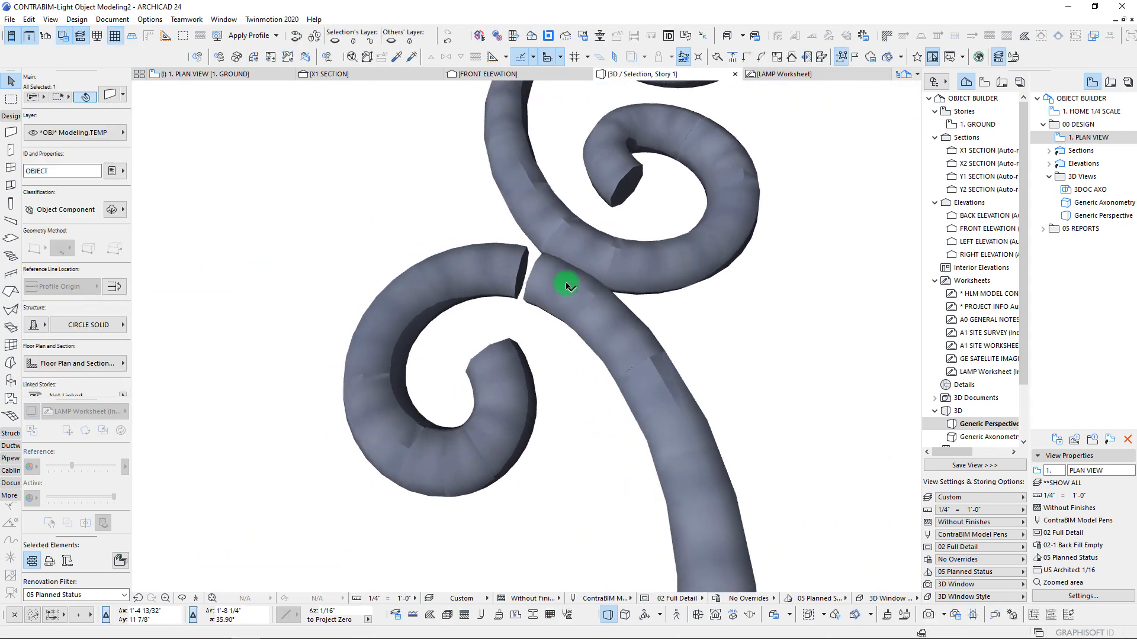
Move the gap segment's free end node onto the open end face of the curl
scroll(567, 284, "down", 5)
scroll(545, 367, "up", 8)
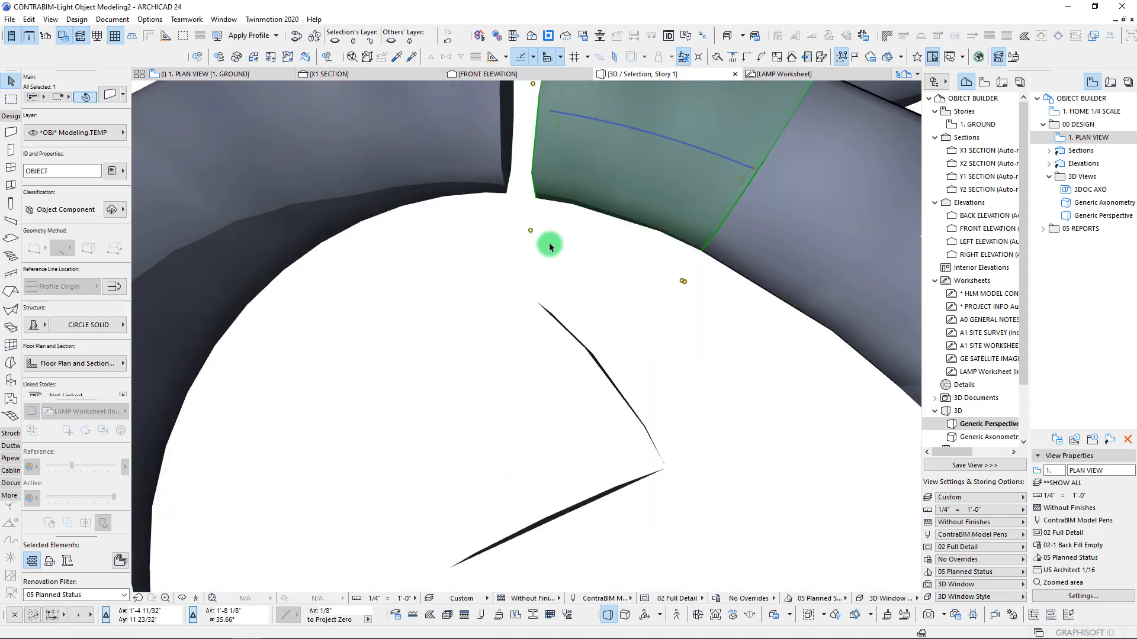
middle_click_drag(549, 245, 539, 202, "shift")
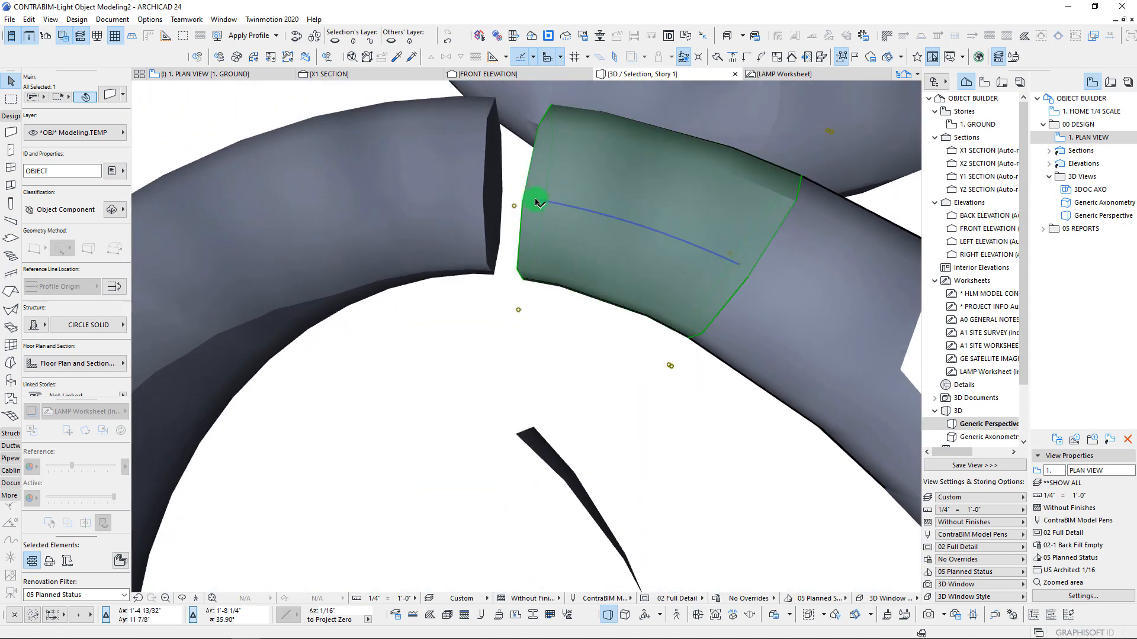
left_click(499, 190)
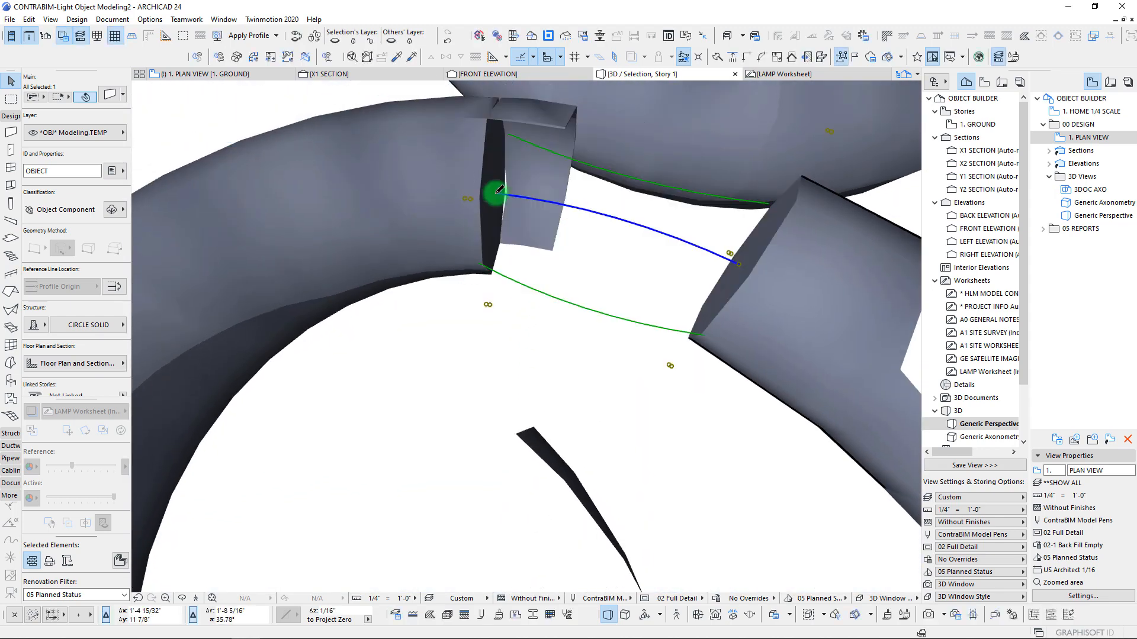
Adjust the gap segment's arc curvature so it bridges the curl and the long arc smoothly
left_click(567, 205)
scroll(595, 233, "down", 3)
middle_click_drag(595, 234, 433, 283, "shift")
left_click(440, 282)
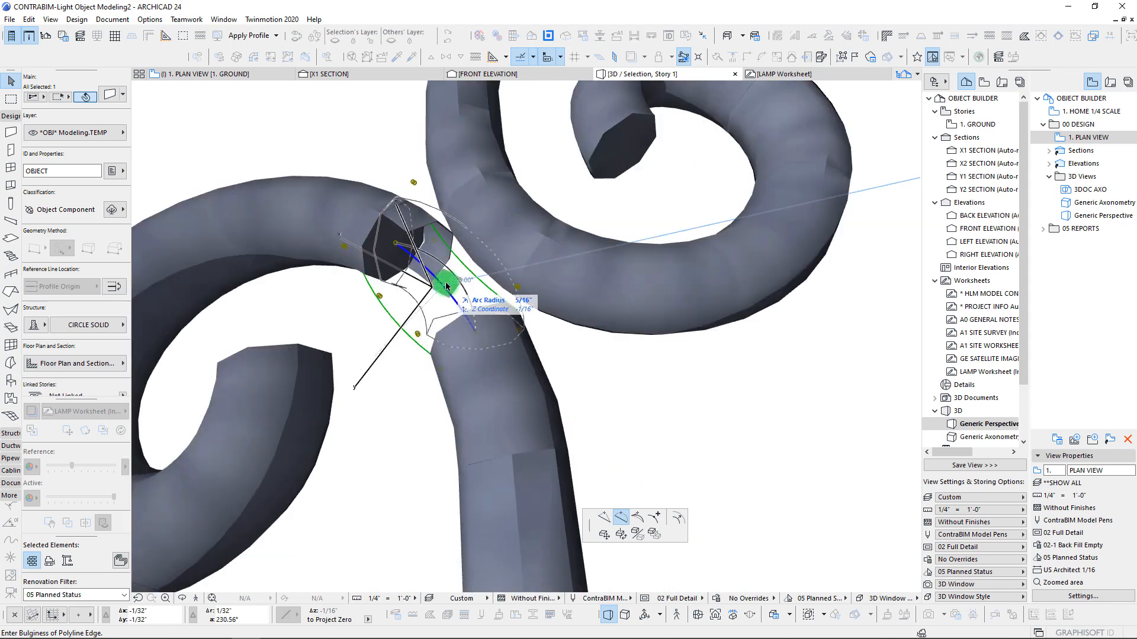
left_click(431, 296)
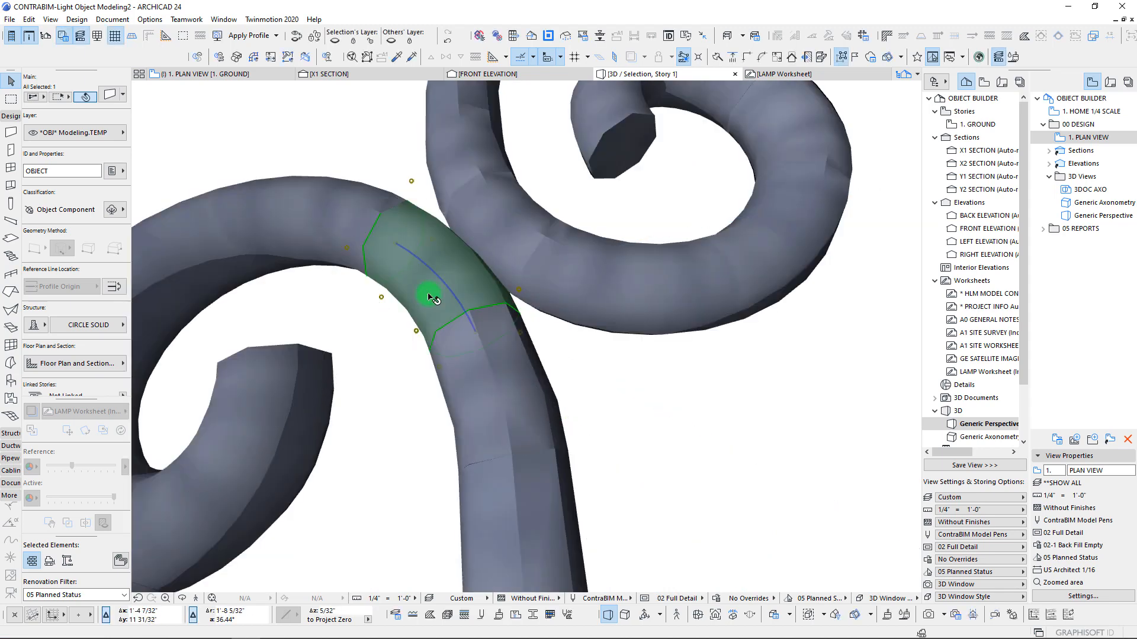
Examine the chain of three scrolls in 3D for remaining broken curl segments
scroll(428, 296, "down", 5)
middle_click_drag(428, 296, 484, 330, "shift")
scroll(484, 330, "down", 4)
scroll(474, 331, "up", 4)
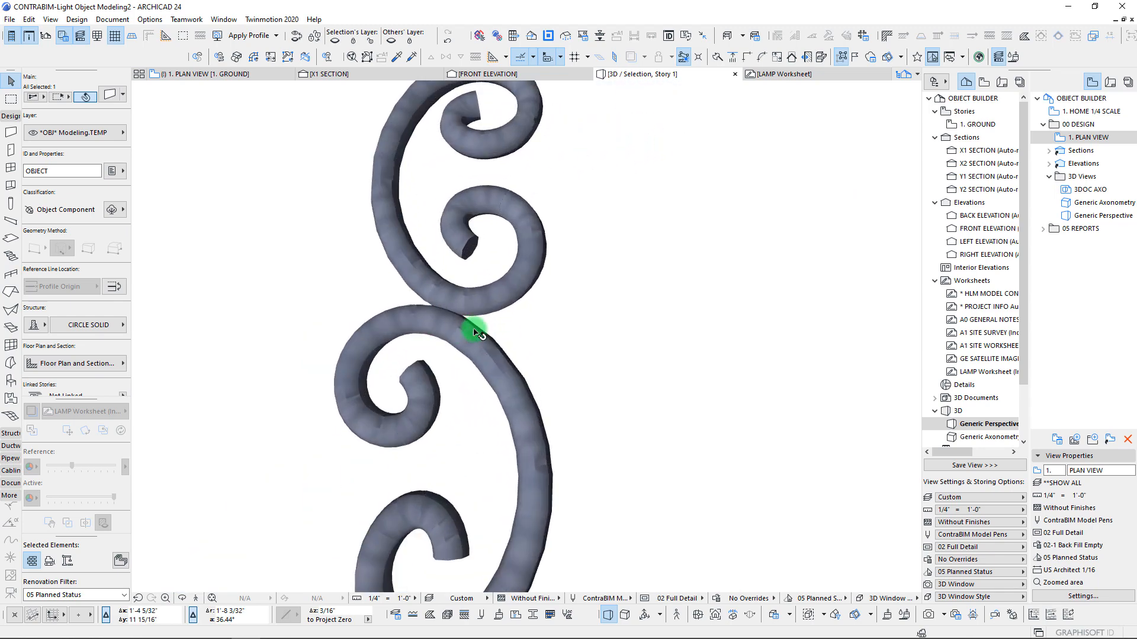
scroll(474, 332, "down", 4)
middle_click_drag(467, 232, 524, 328)
scroll(450, 347, "up", 5)
scroll(451, 359, "down", 1)
scroll(451, 359, "down", 6)
scroll(510, 299, "up", 5)
scroll(445, 332, "up", 3)
middle_click_drag(485, 267, 529, 336)
scroll(483, 336, "up", 4)
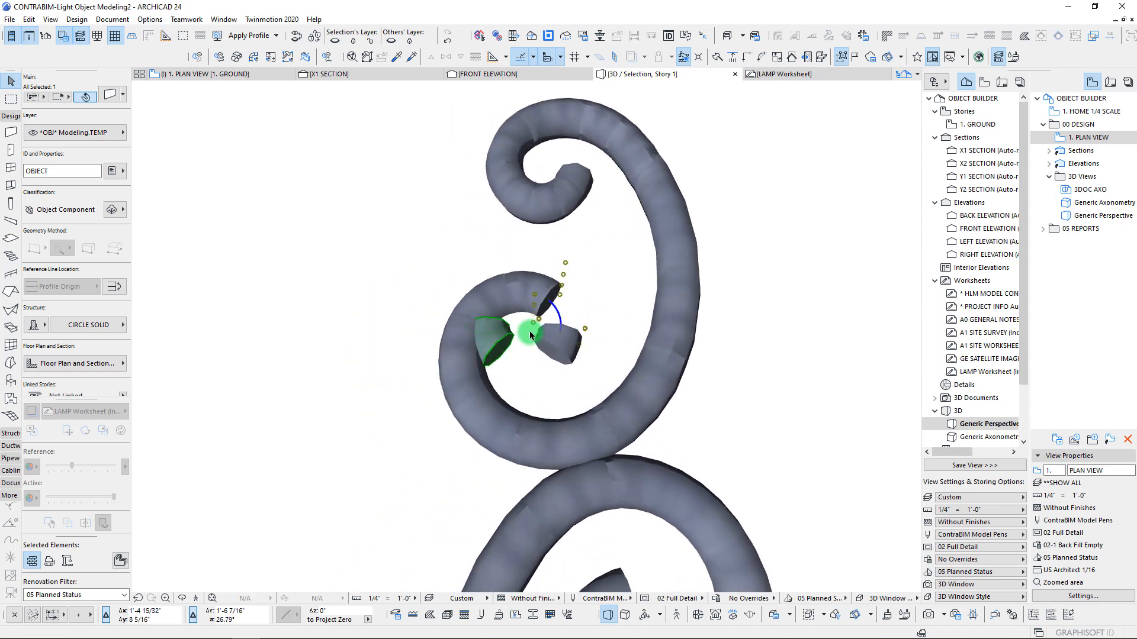
Try to move the node of the broken segment near the tip of the other end scroll's inner curl
left_click(560, 334)
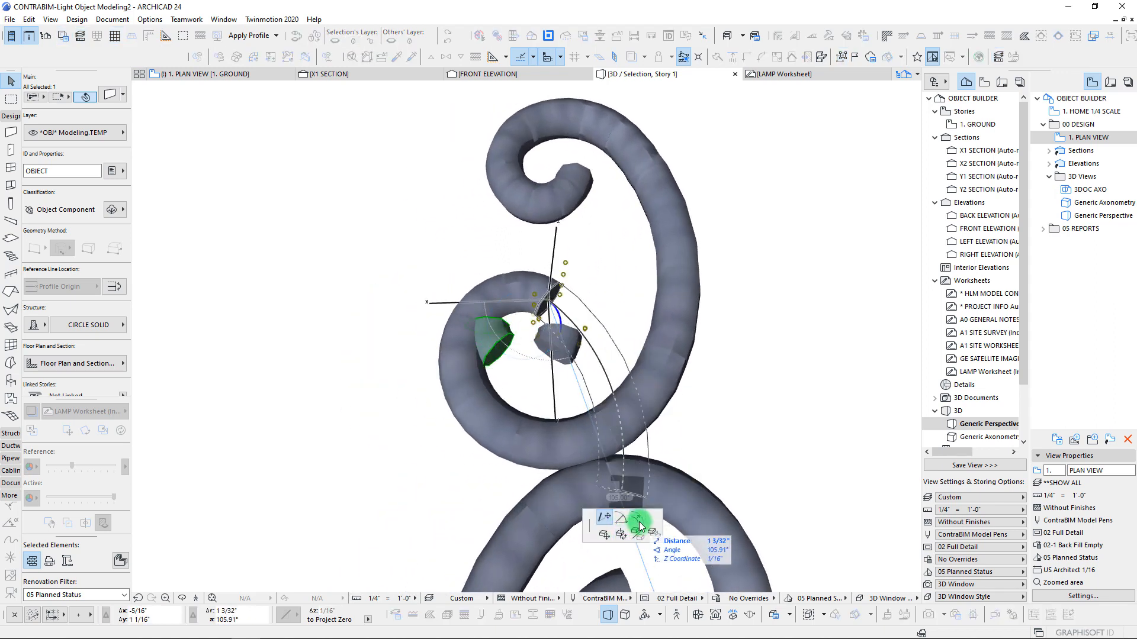
left_click(594, 322)
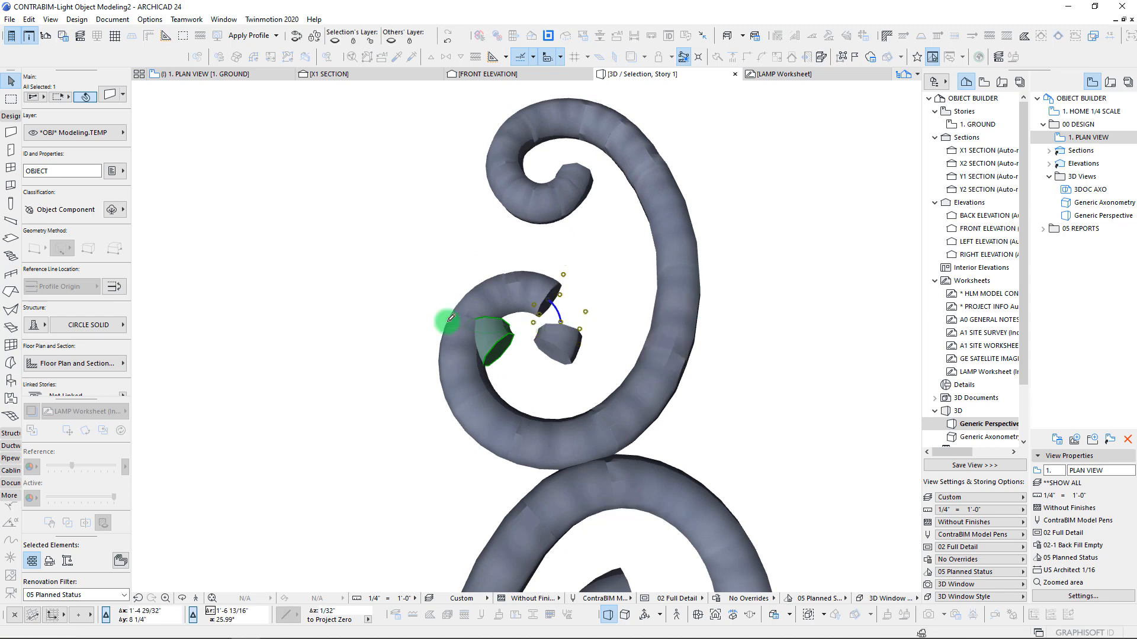
middle_click_drag(446, 322, 531, 418, "shift")
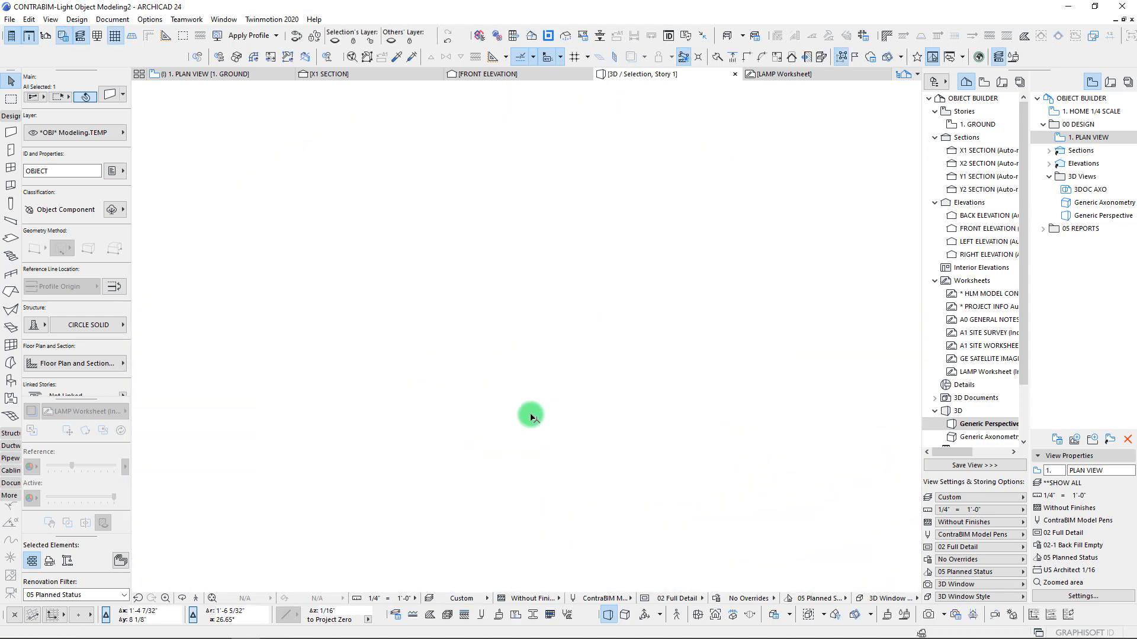
Stretch the broken tip segment's end node along its arc, rotating it about 60°
scroll(551, 388, "down", 5)
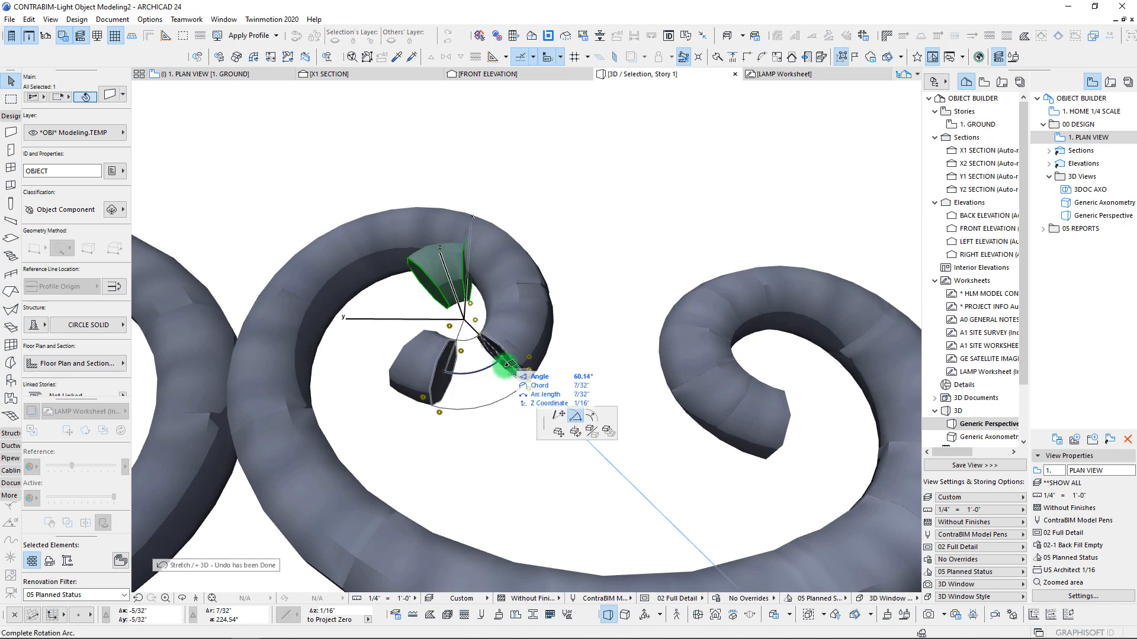
left_click(502, 363)
middle_click_drag(498, 367, 472, 359, "shift")
scroll(435, 298, "down", 5)
middle_click_drag(448, 249, 522, 243, "shift")
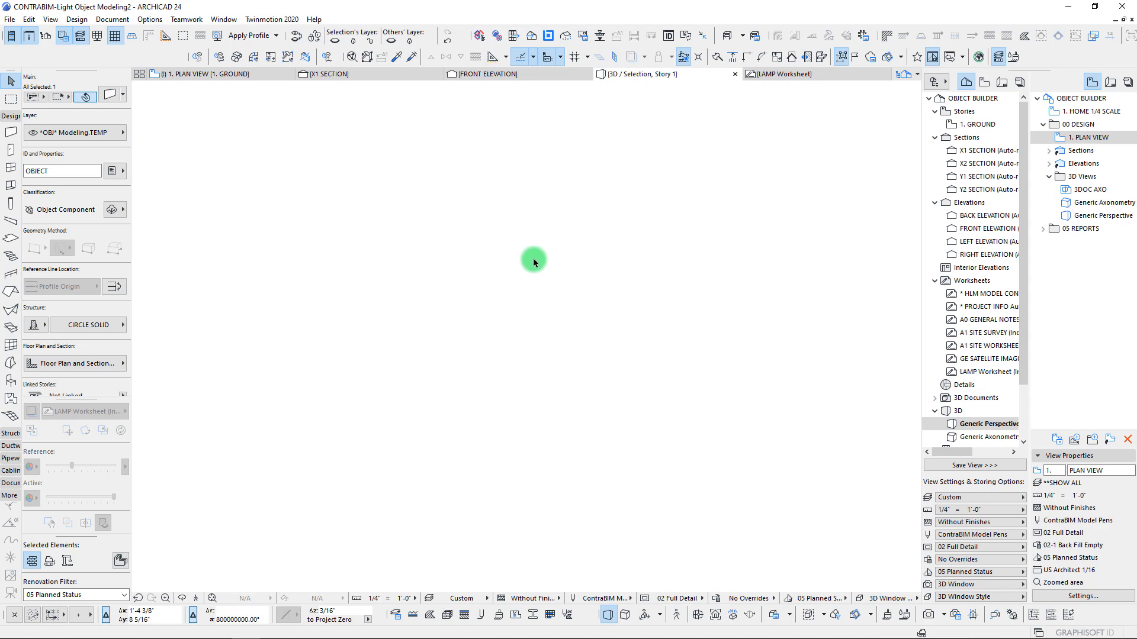
Select the curl segment beside the remaining gap and extend its end along the arc to meet the tip segment
middle_click(533, 259)
middle_click(533, 258)
scroll(386, 315, "up", 5)
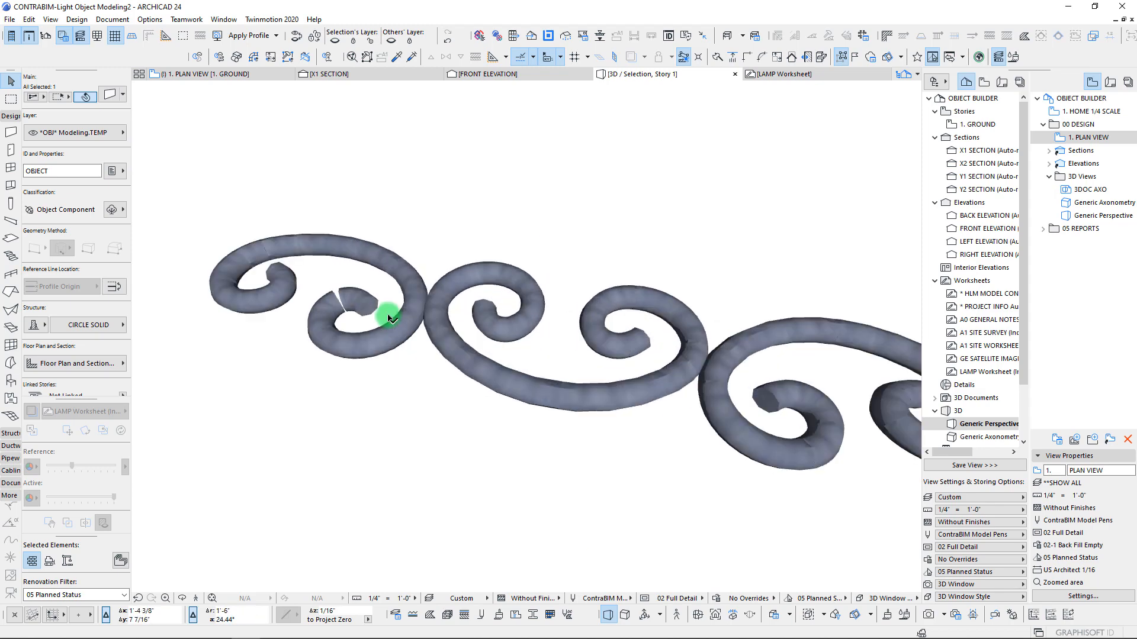
middle_click_drag(389, 320, 431, 364)
scroll(430, 364, "up", 5)
left_click(433, 355)
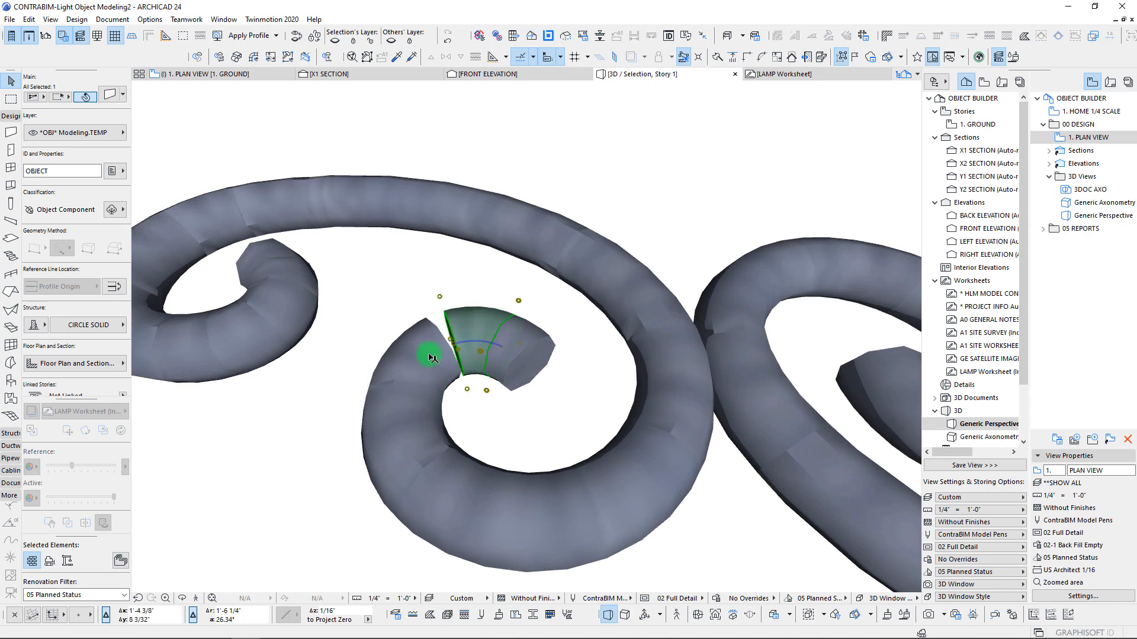
left_click(443, 350)
left_click(449, 350)
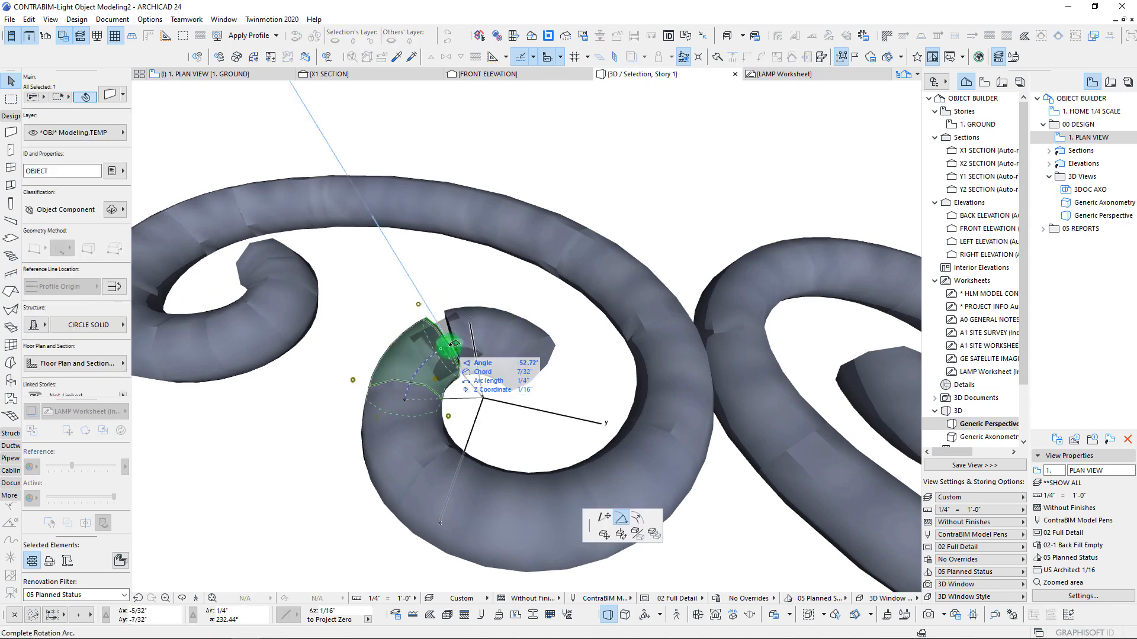
left_click(461, 348)
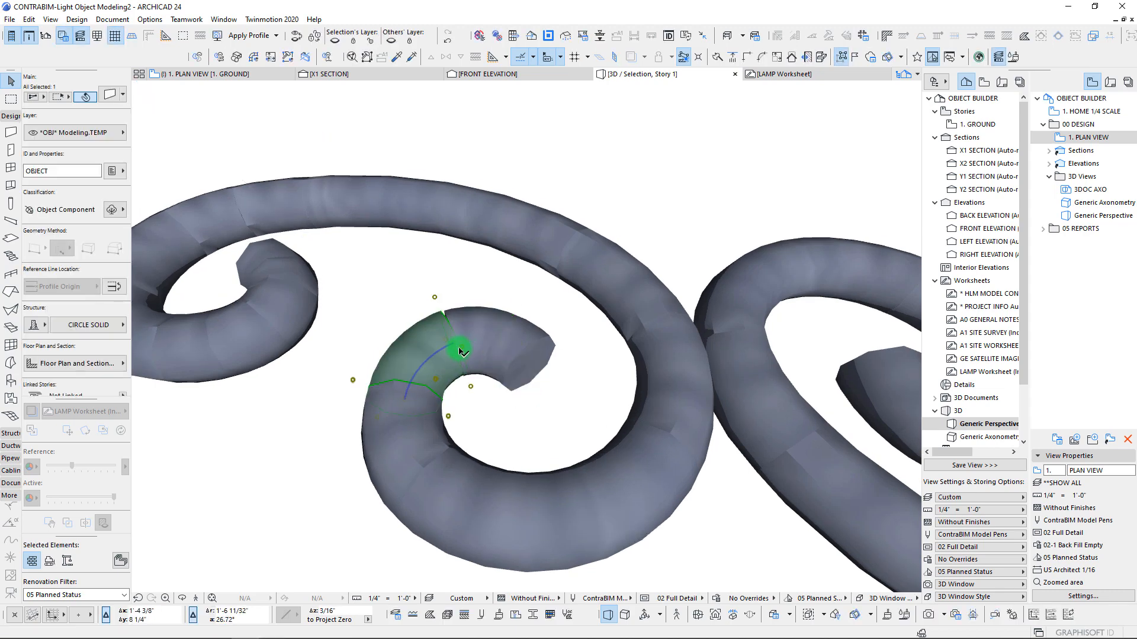
Adjust the curl segment's end node by free stretching at the seam with the tip segment
middle_click_drag(460, 349, 489, 400, "shift")
left_click(485, 392)
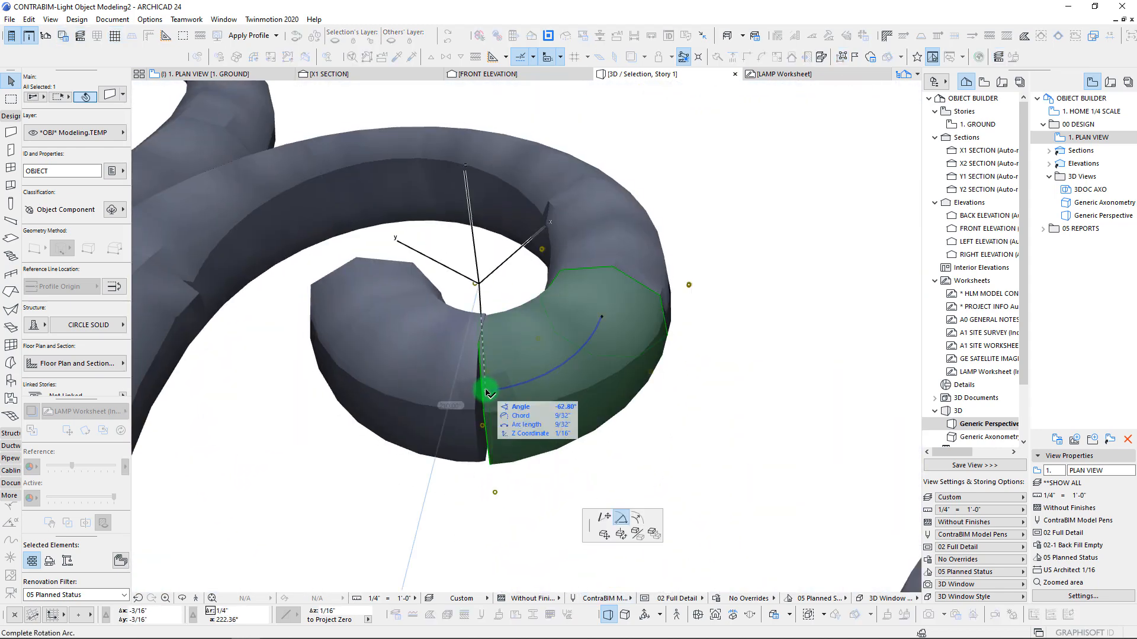
left_click(603, 520)
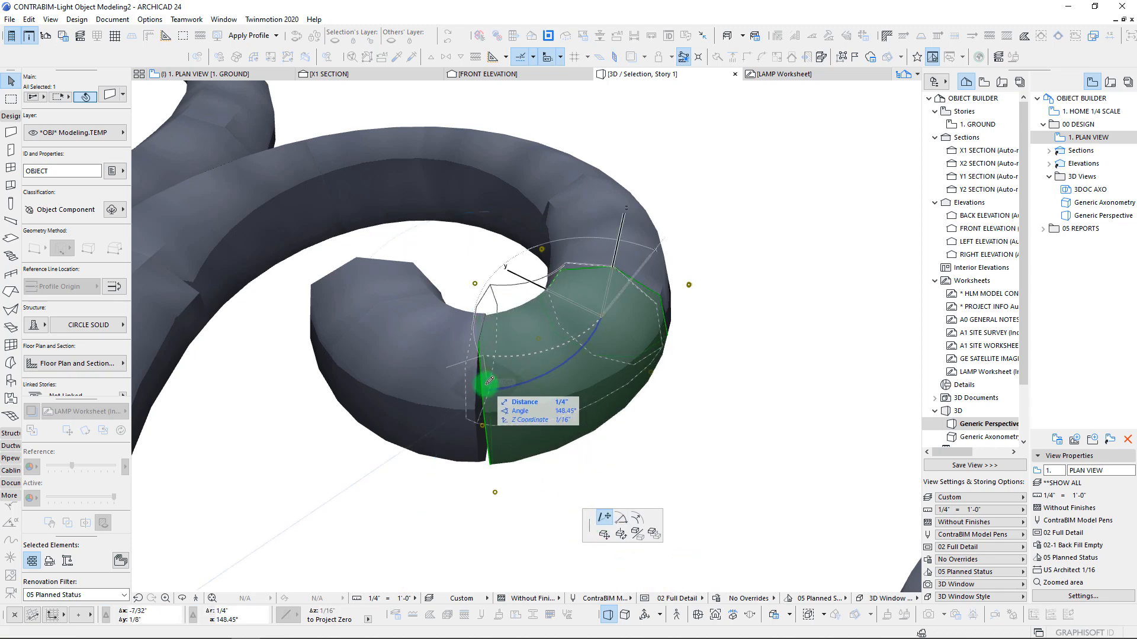
left_click(502, 393)
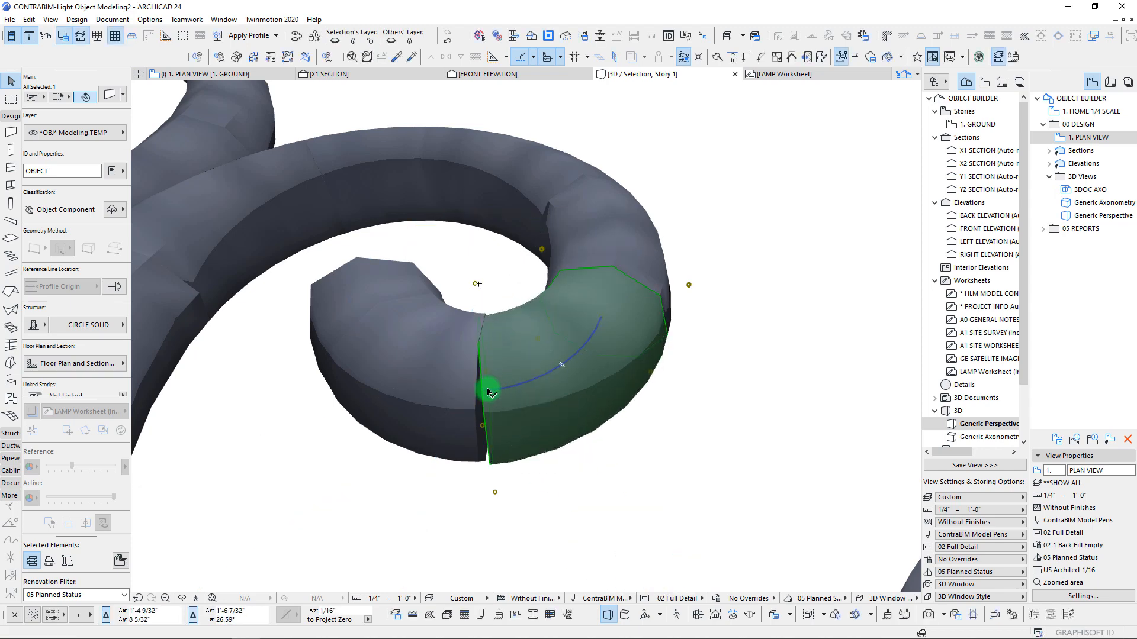
Pull the curl segment's end node away from the seam and move it back to the tip segment
left_click(487, 391)
left_click(518, 390)
left_click(536, 420)
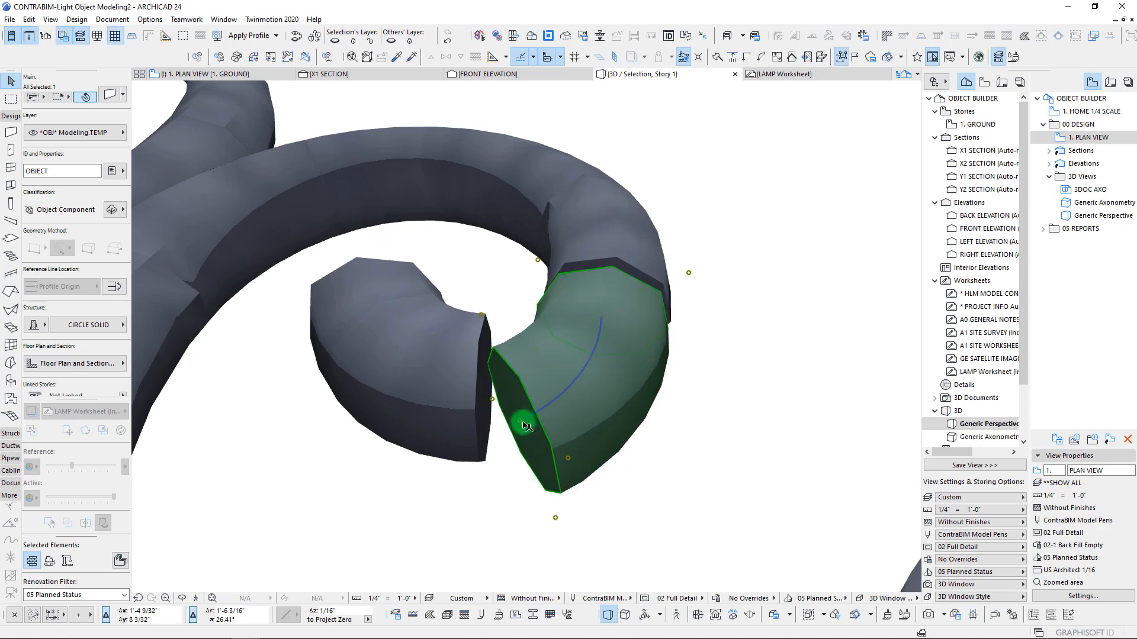
left_click(522, 418)
left_click(487, 389)
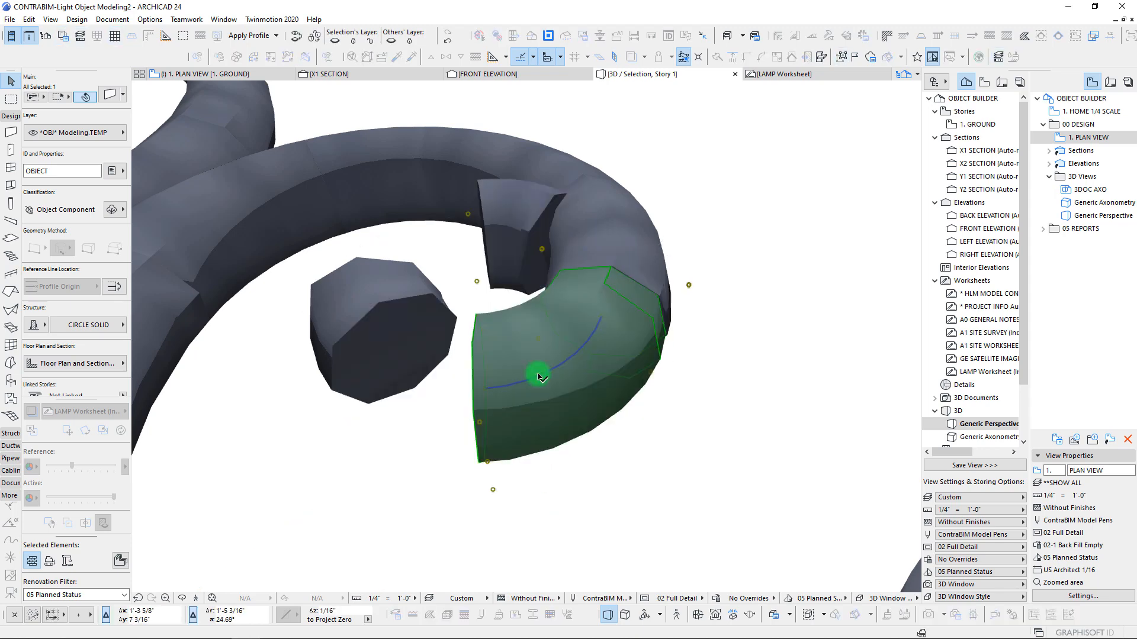
Try to correct the broken curl joint by adjusting the bulge of the curl segment's arc
scroll(455, 353, "down", 2)
left_click(527, 367)
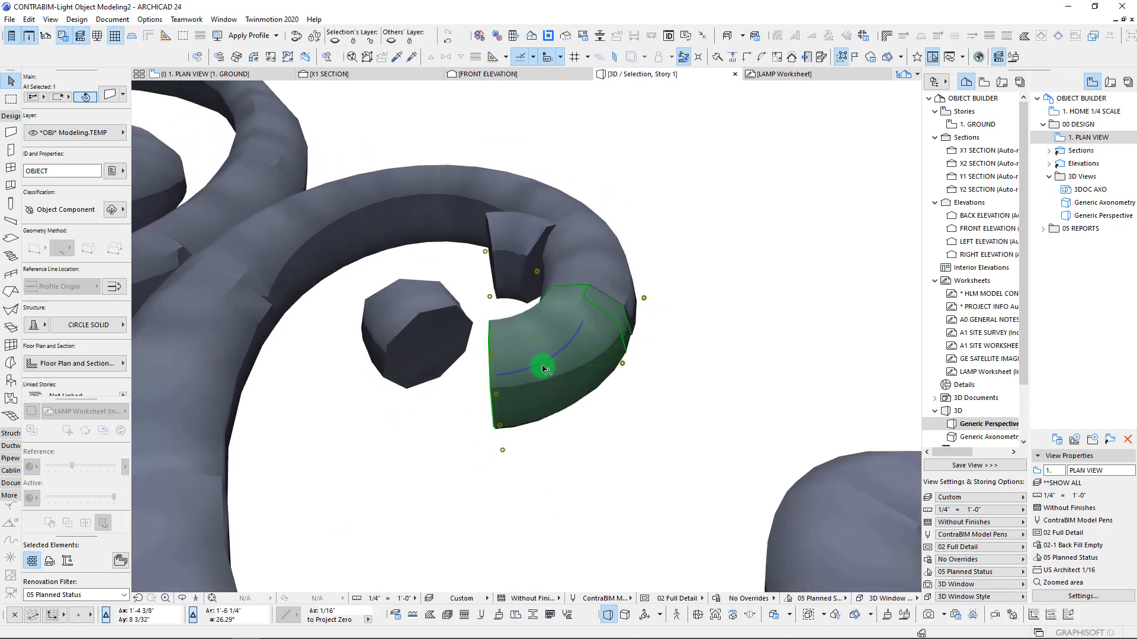
left_click(542, 368)
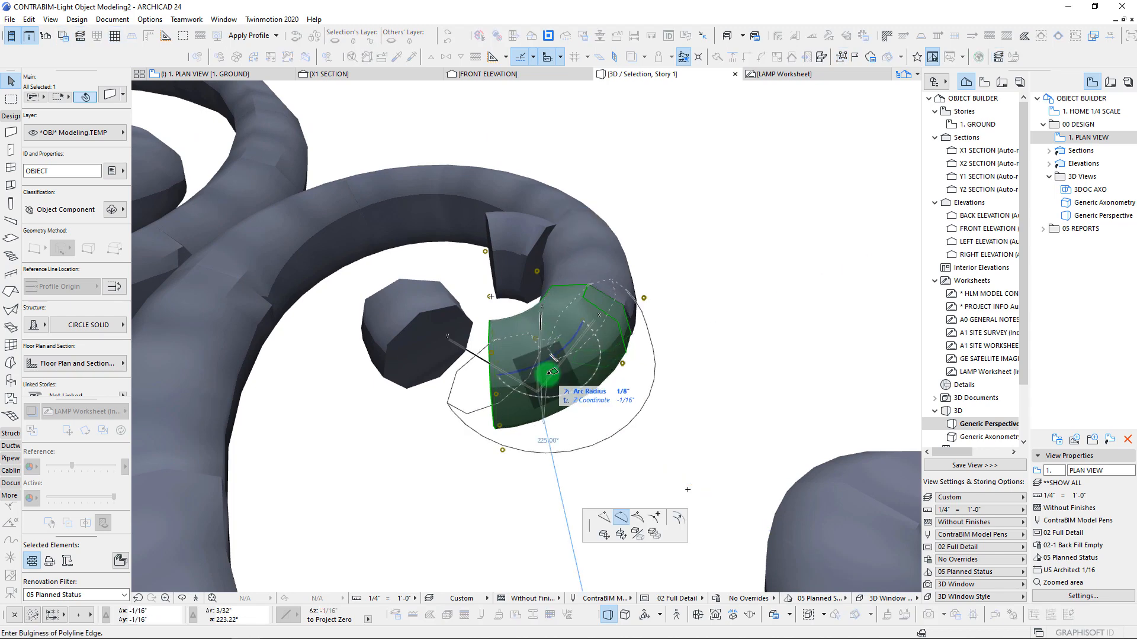
middle_click_drag(550, 441, 531, 374, "shift")
left_click(618, 369)
Shift the node of the segment between the tip and the open curl slightly toward the tip to fill the gap
scroll(546, 361, "up", 3)
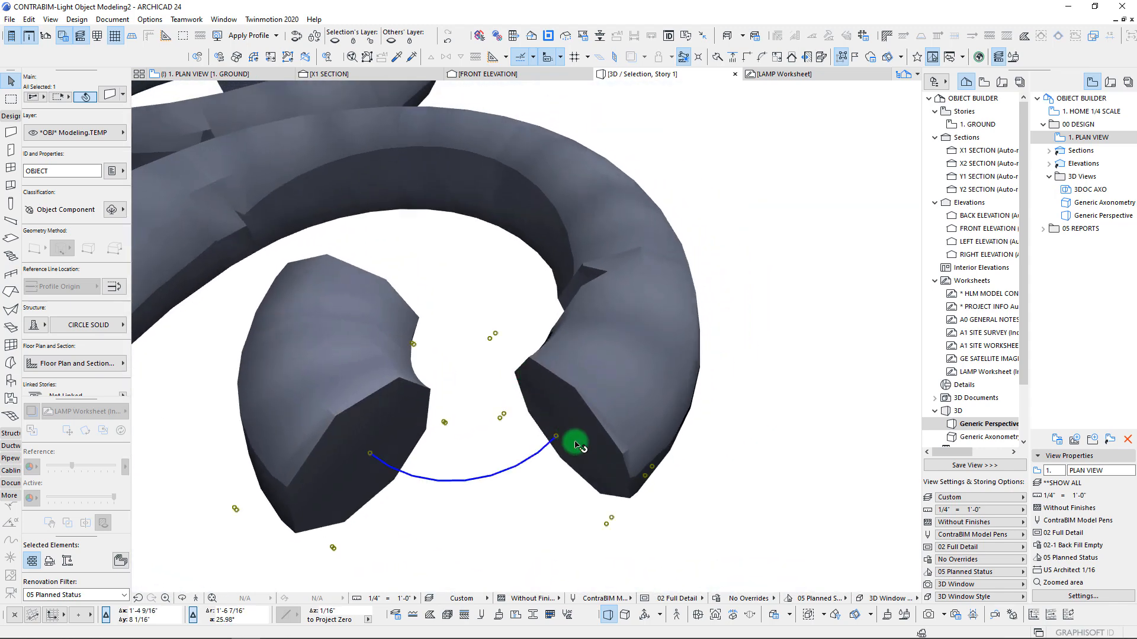
left_click(556, 437)
left_click(548, 444)
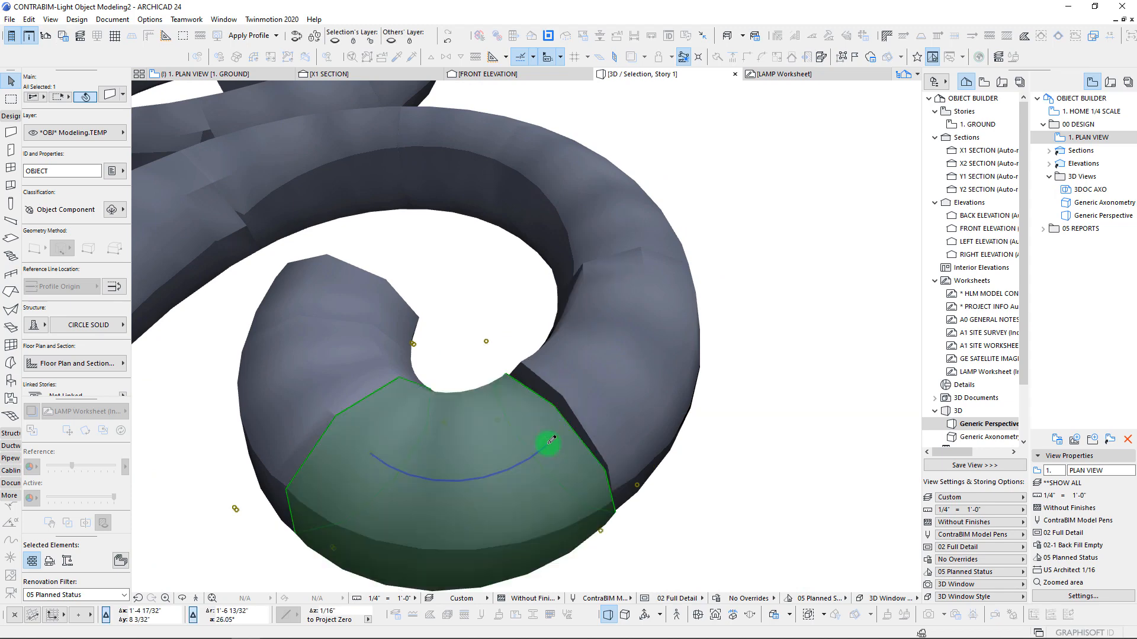
mouse_move(548, 445)
middle_mouse_down("shift")
mouse_move(548, 408)
mouse_move(536, 449)
middle_mouse_up("shift")
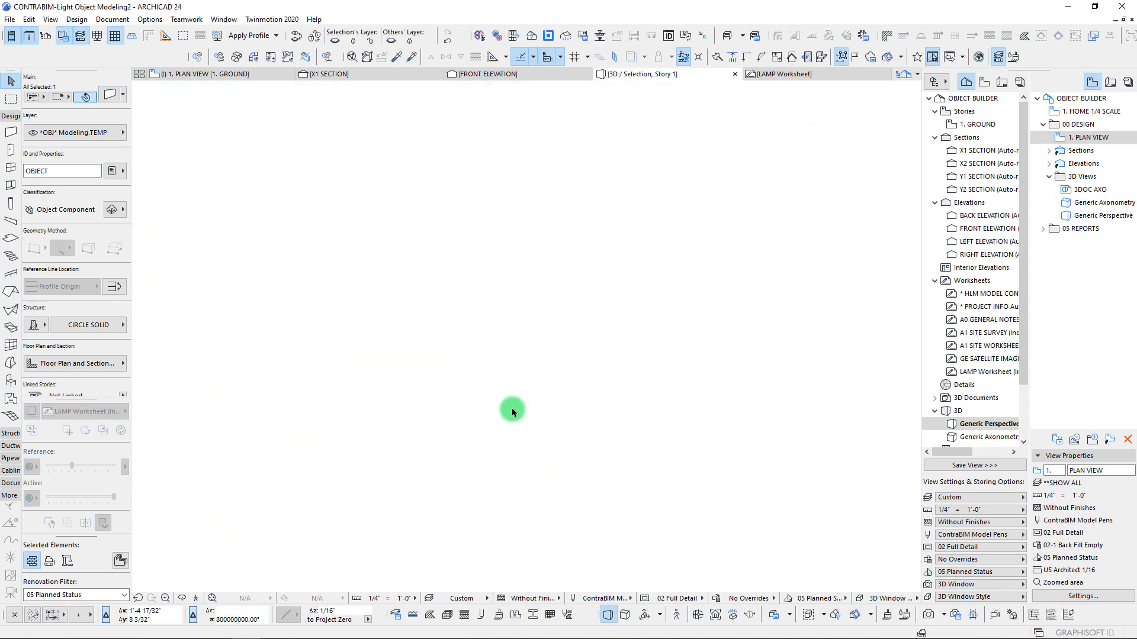
Switch to the ground floor plan and clear the selection of the scroll walls
key("F2")
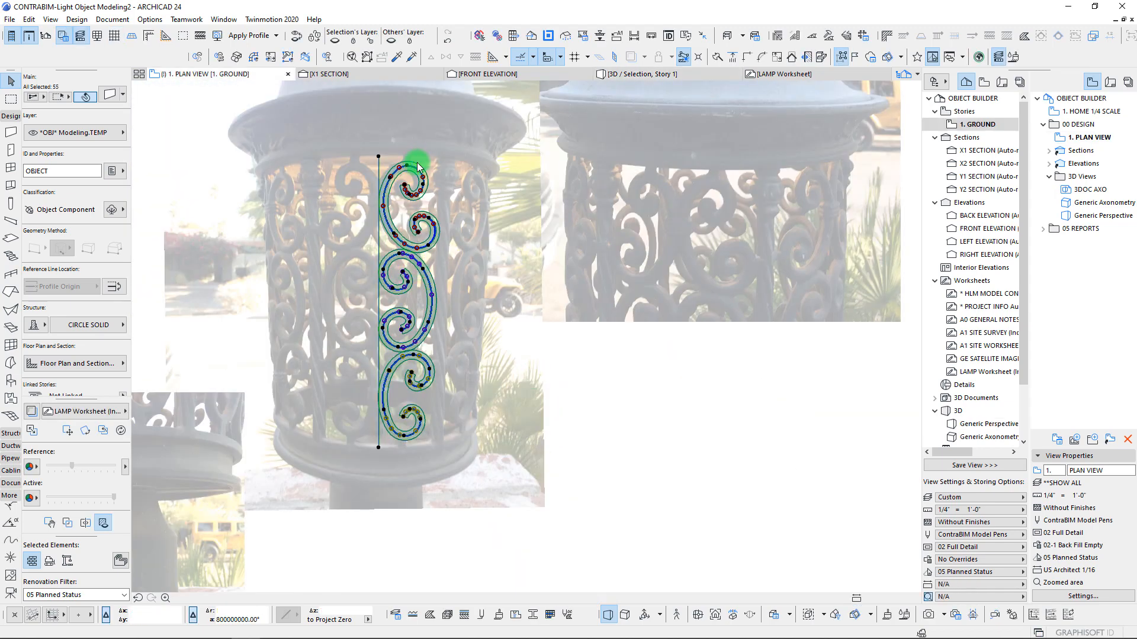
scroll(413, 236, "up", 6)
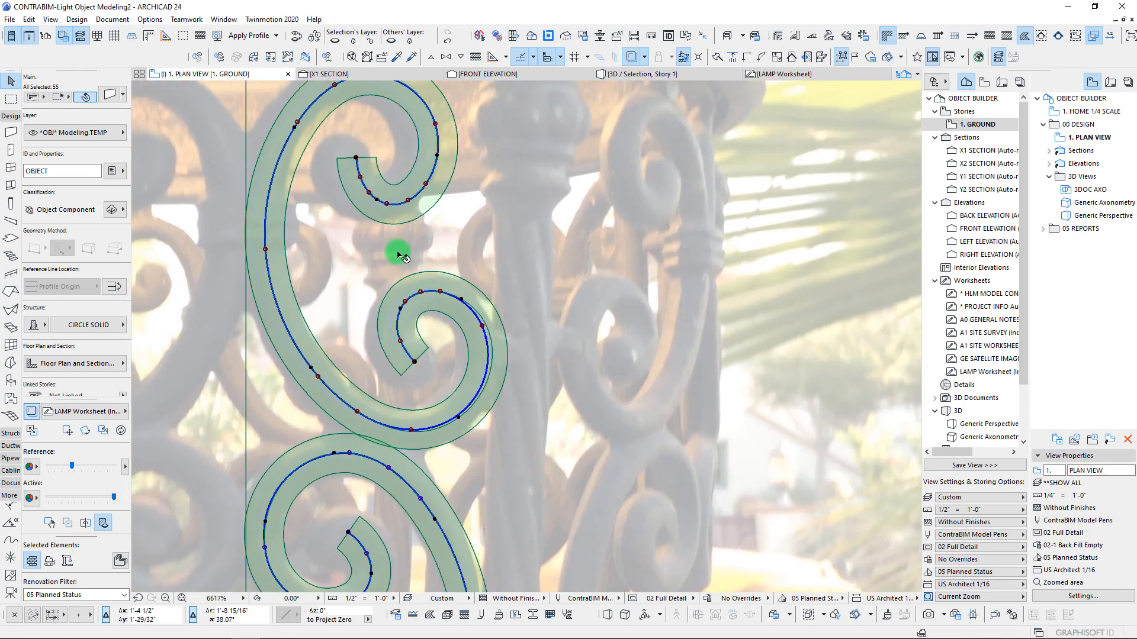
key("Escape")
scroll(427, 336, "down", 4)
middle_click_drag(427, 336, 419, 89)
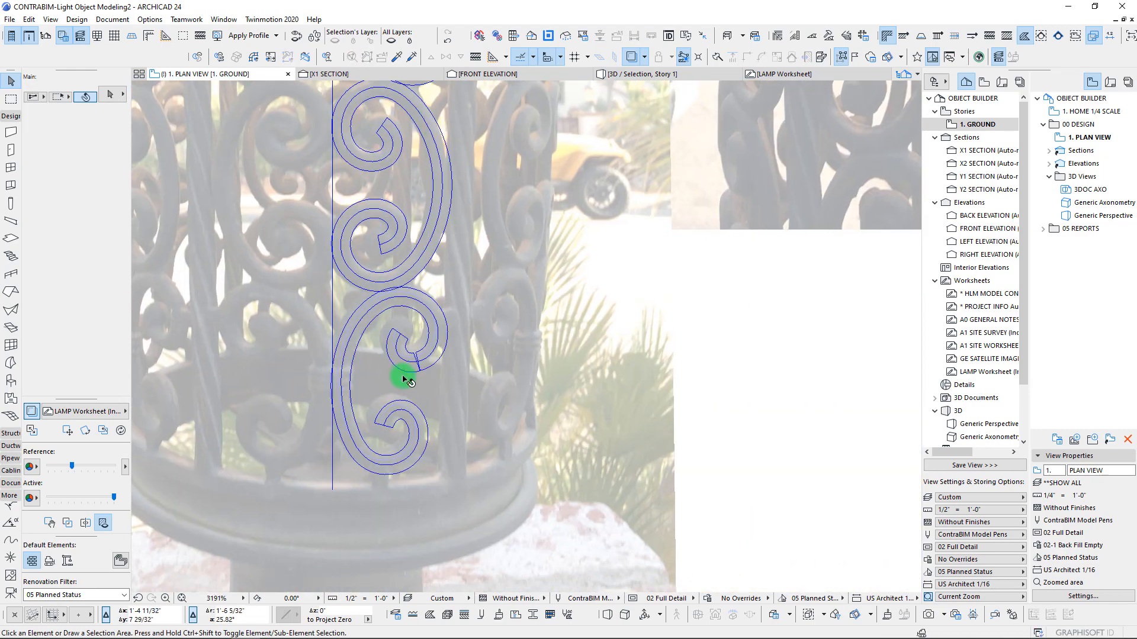
Try to match the bulge of the broken curl's wall segment to the traced spline at the seam
scroll(410, 333, "up", 6)
scroll(411, 331, "up", 3)
left_click(405, 358)
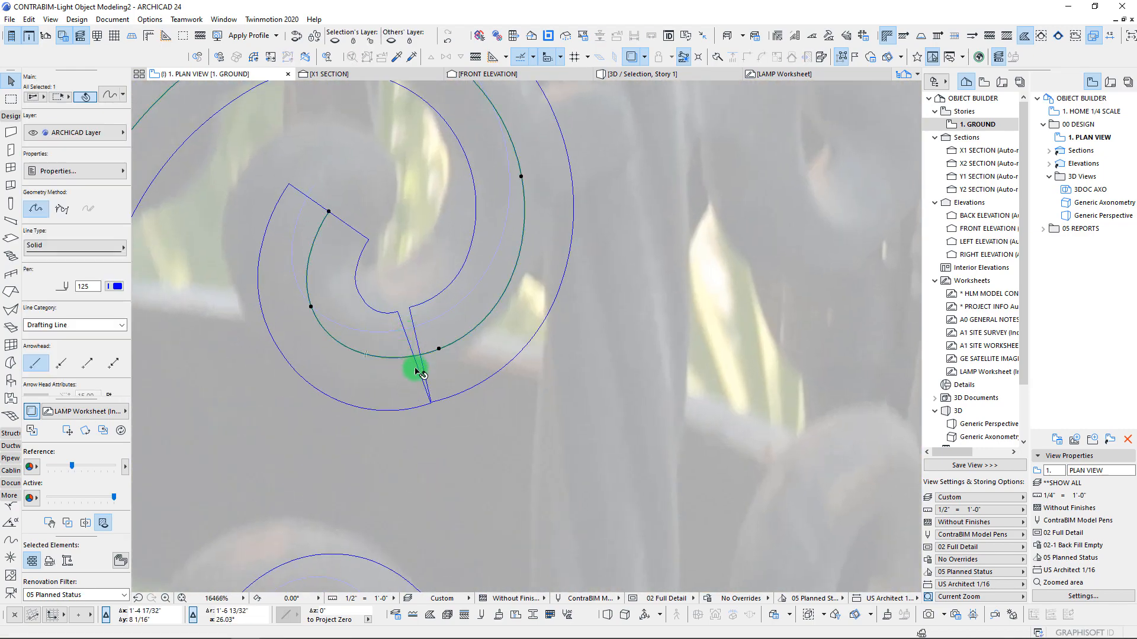
left_click(402, 321)
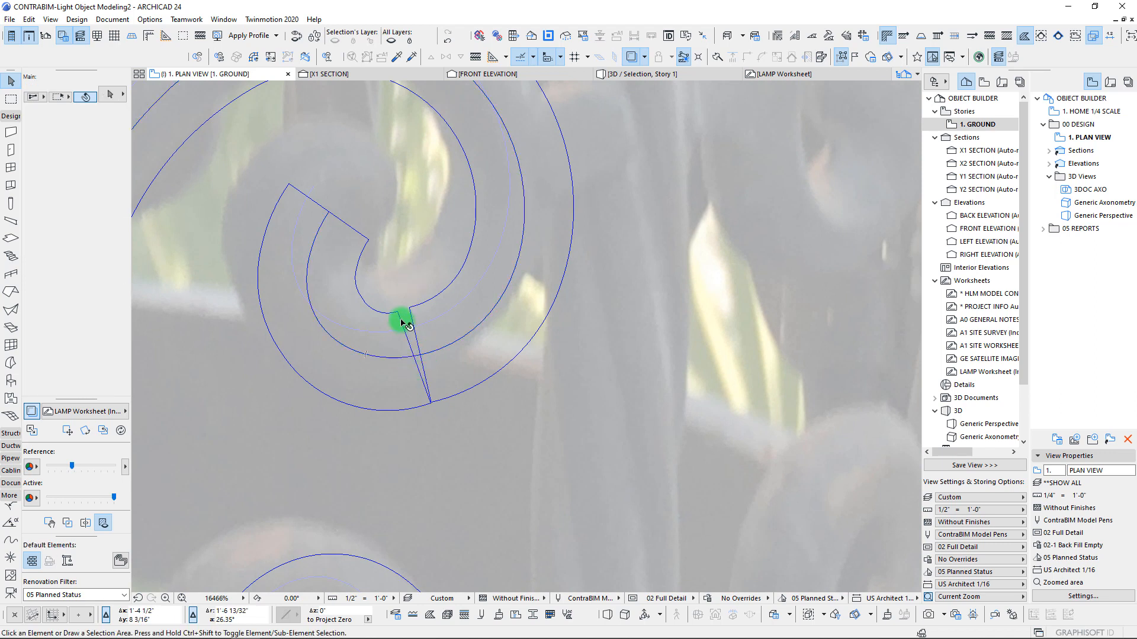
left_click(410, 365)
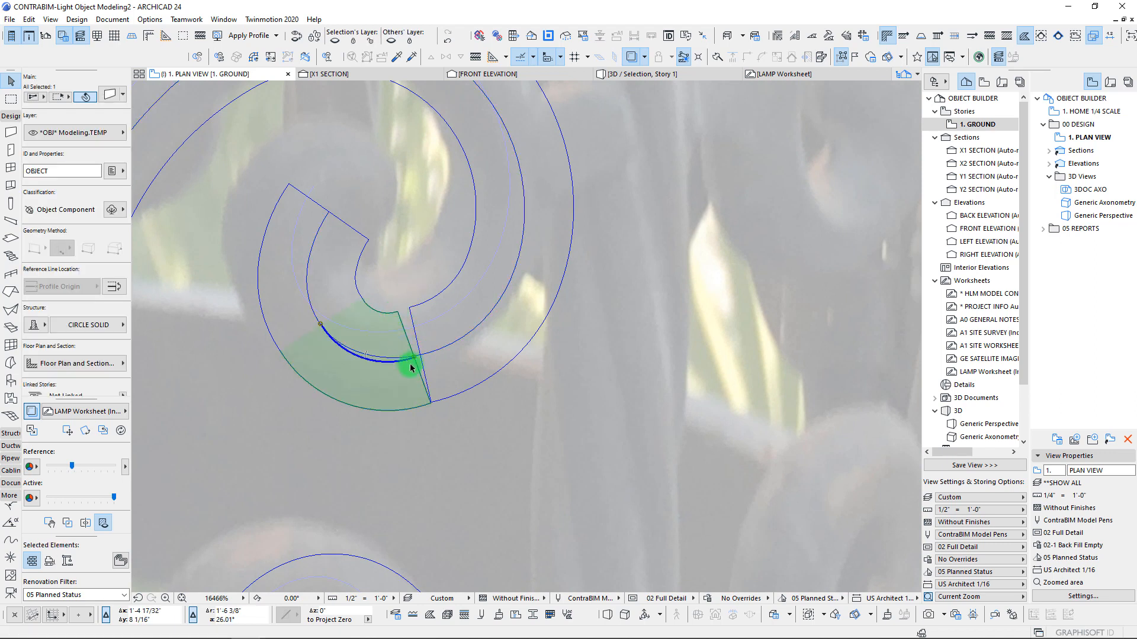
left_click(367, 360)
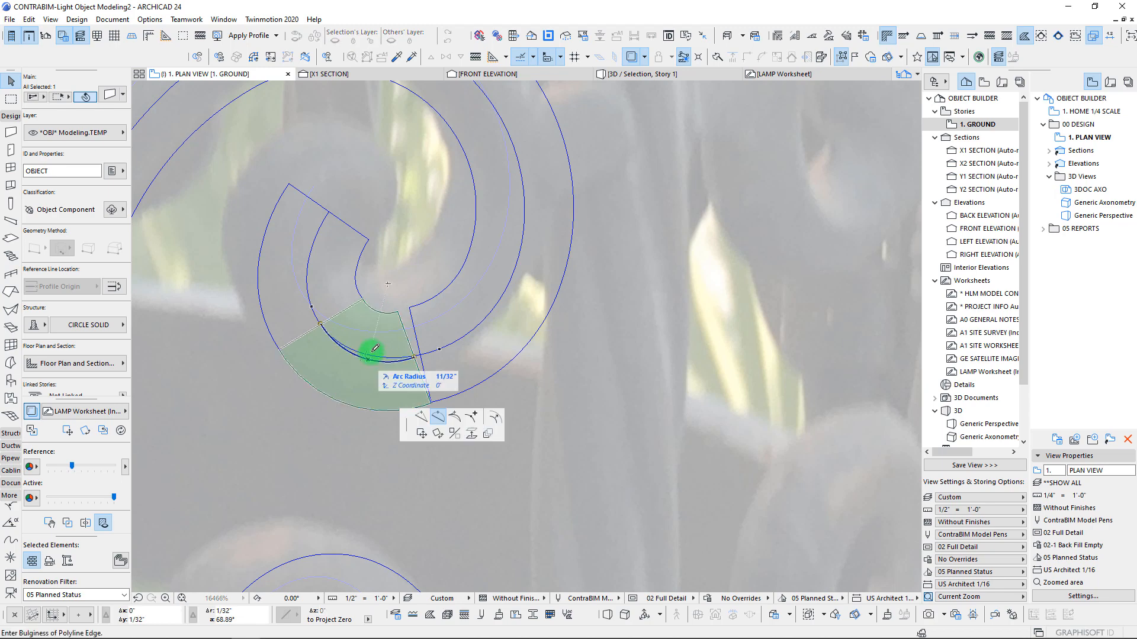
left_click(368, 355)
Try to close the curl's gap by moving the adjoining segment's end node onto the end of the tip-side segment
scroll(419, 361, "up", 2)
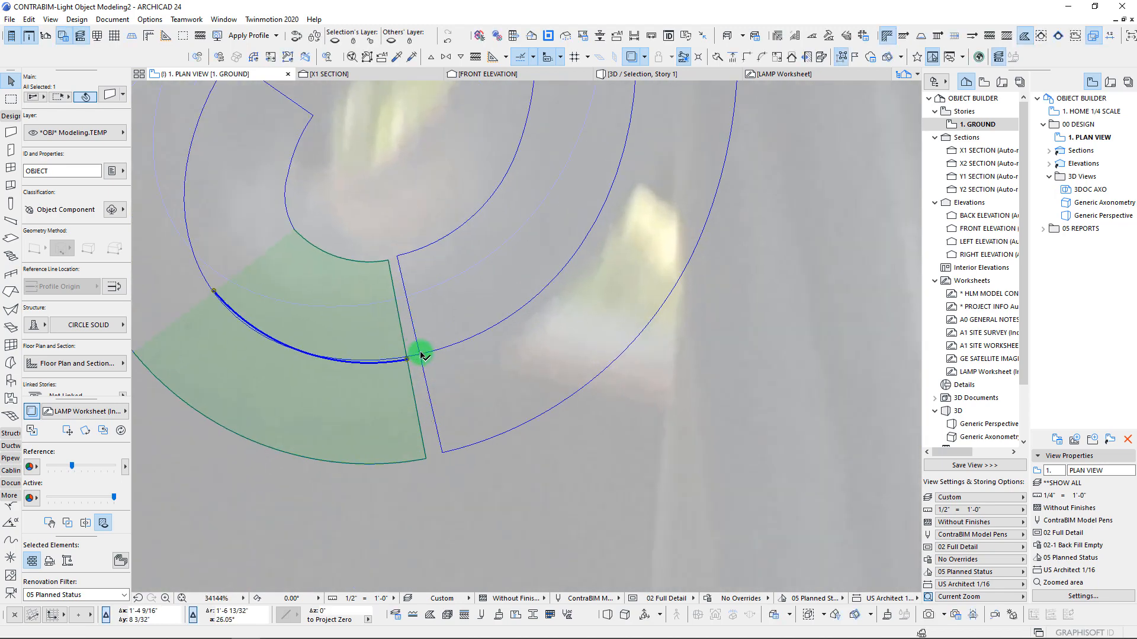
left_click(420, 358)
left_click(419, 355)
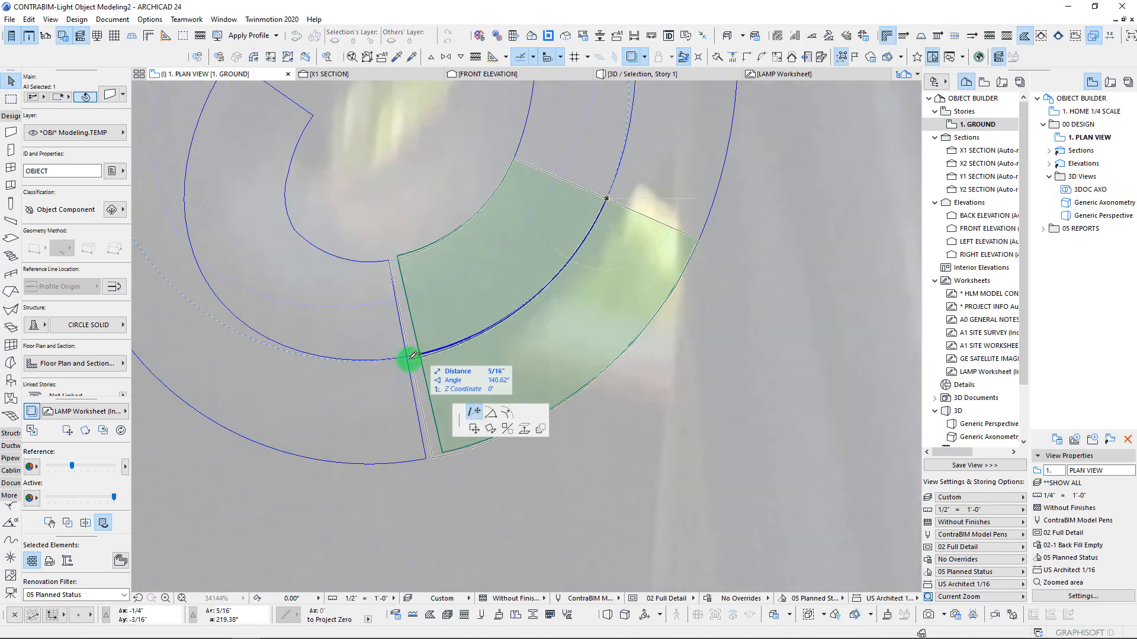
left_click(408, 358)
scroll(380, 343, "down", 5)
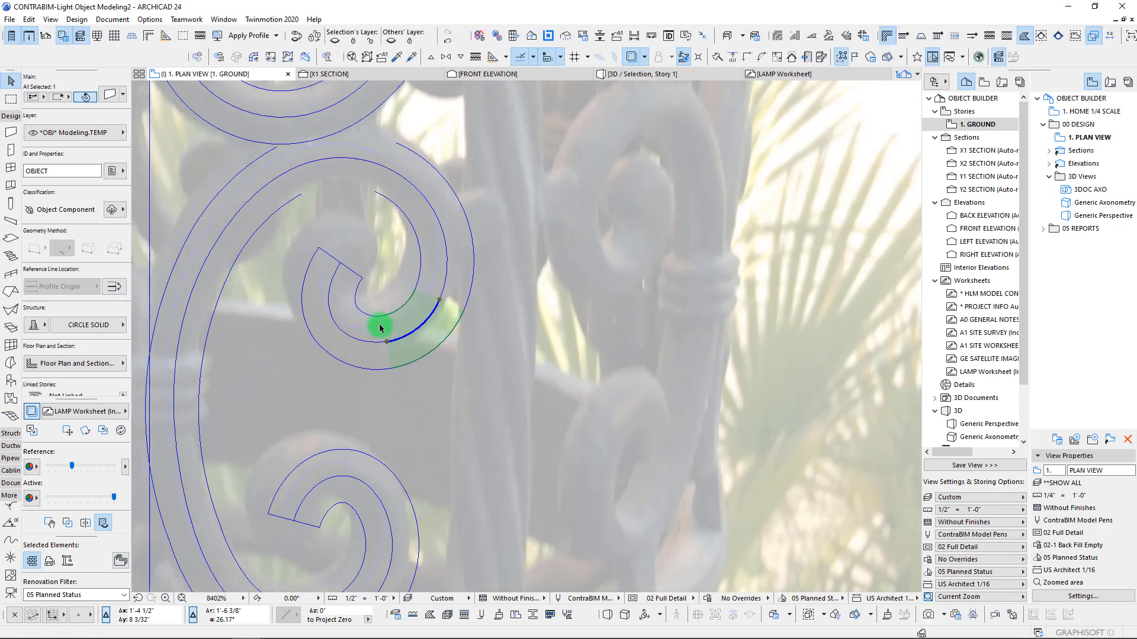
Try to shift the node shared by the two curl tip segments slightly outward from the spline
middle_click_drag(379, 324, 408, 335)
left_click(395, 340)
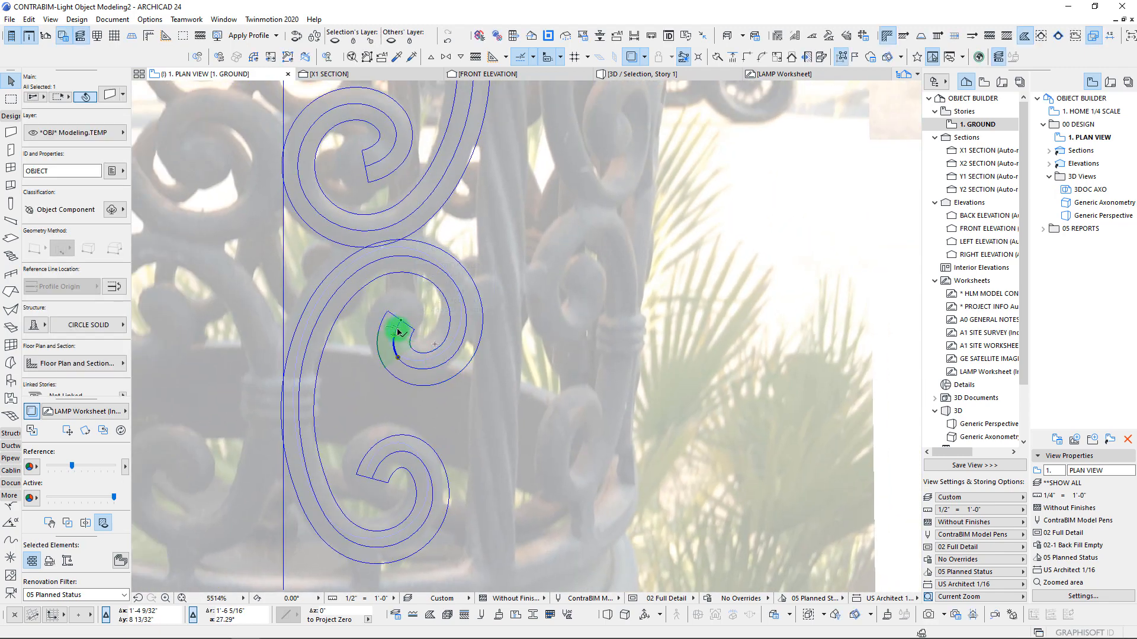
scroll(392, 330, "up", 3)
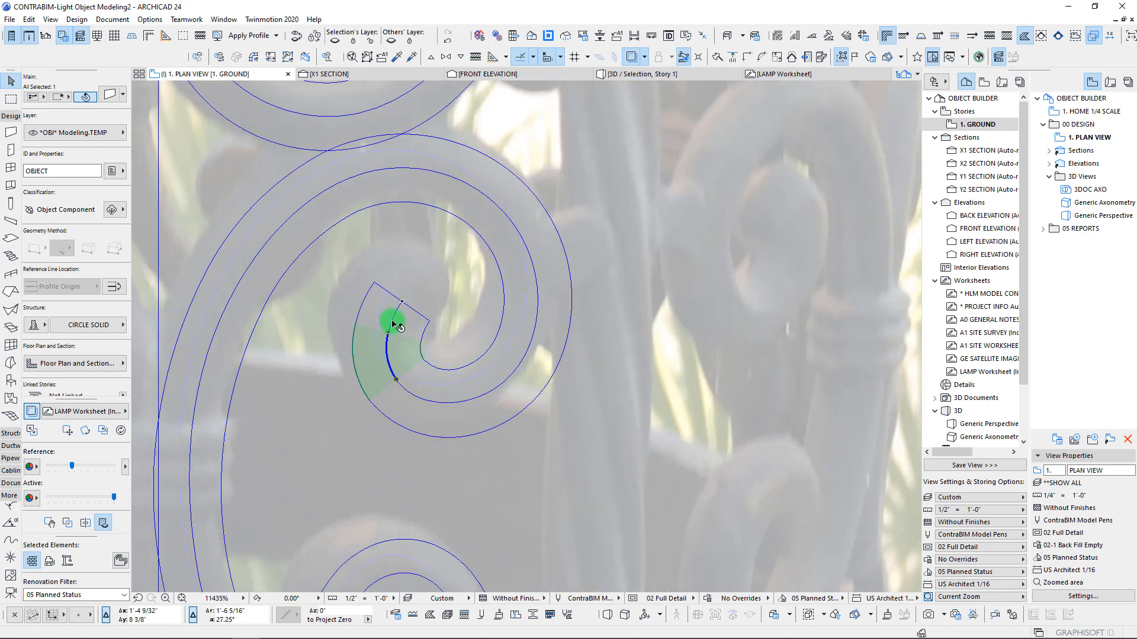
left_click(389, 336)
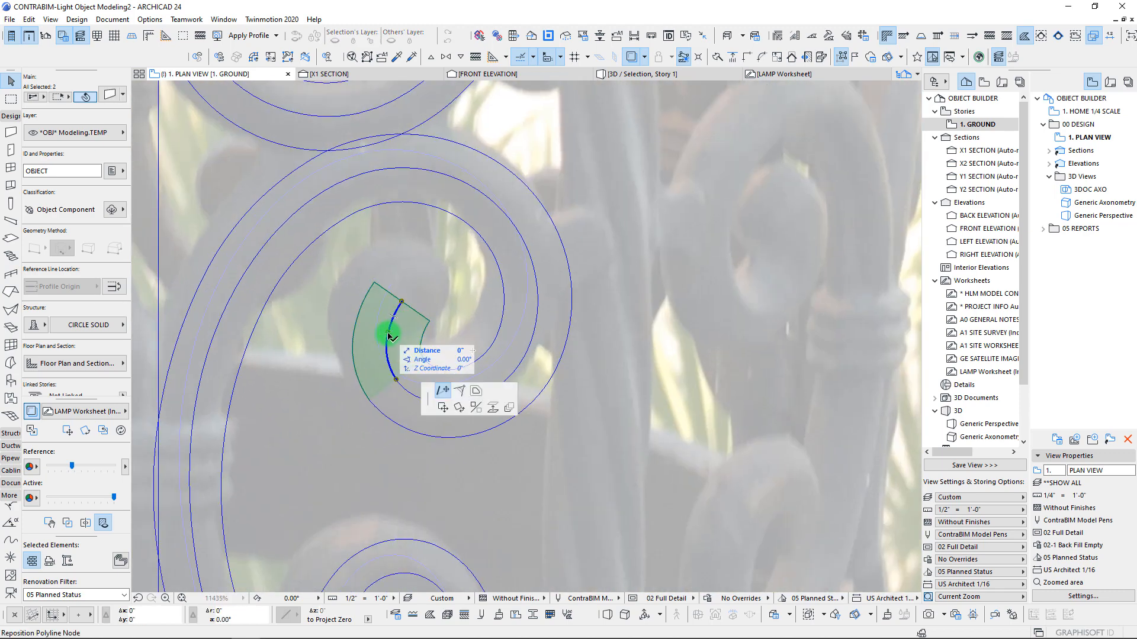
left_click(385, 332)
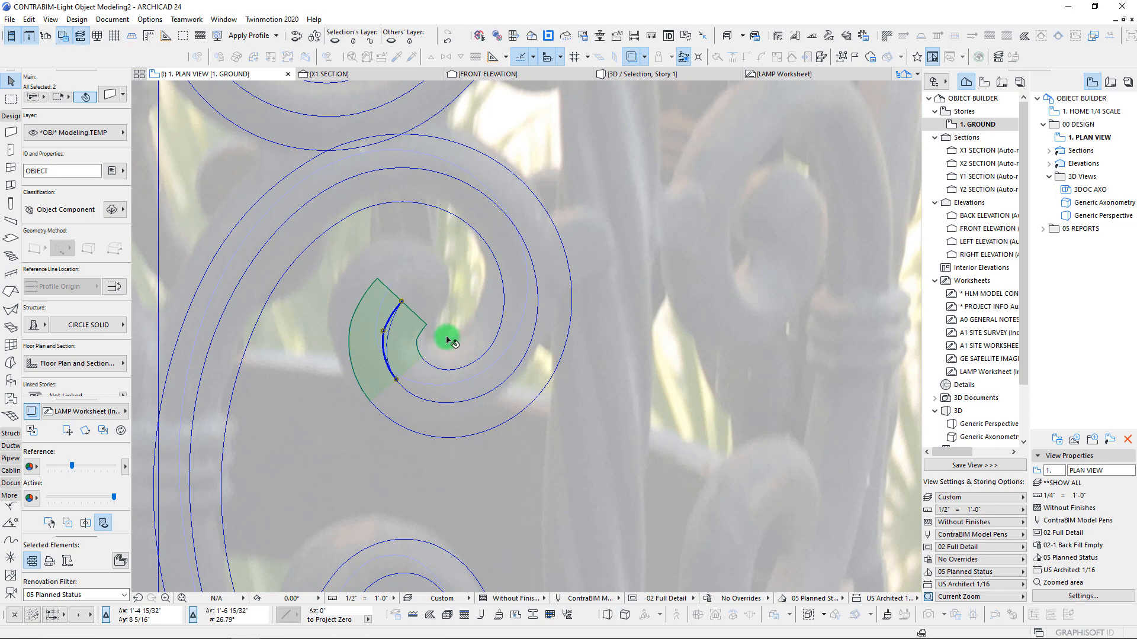
key("Escape")
Examine the reworked curl joint up close in the 3D view
scroll(434, 320, "down", 5)
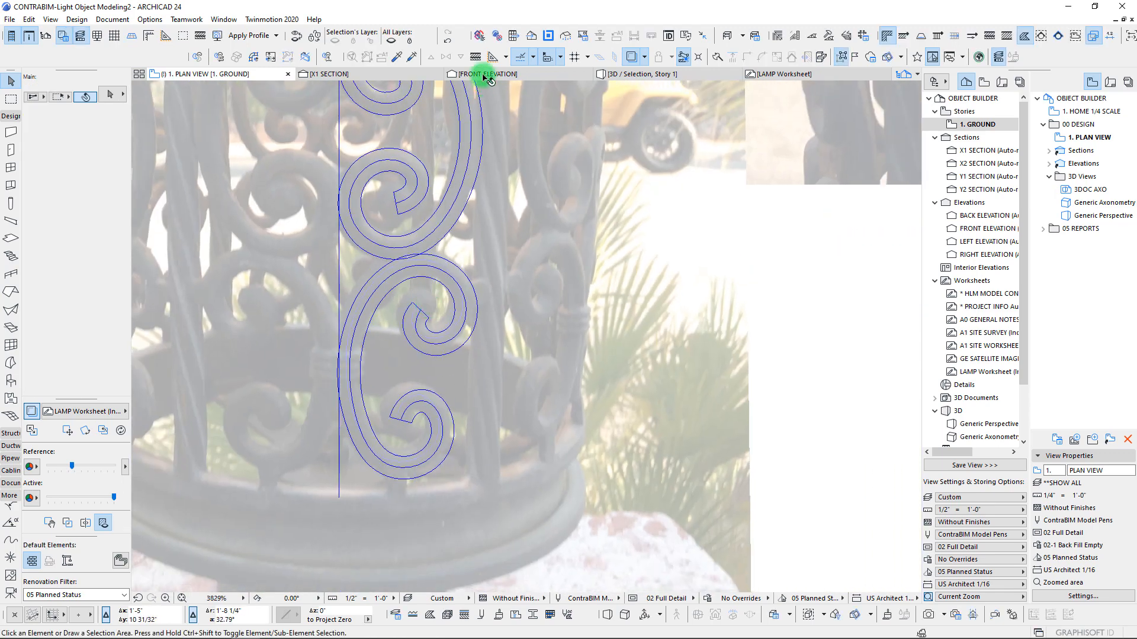
mouse_move(772, 77)
left_mouse_down()
mouse_move(670, 83)
mouse_move(499, 307)
left_mouse_up()
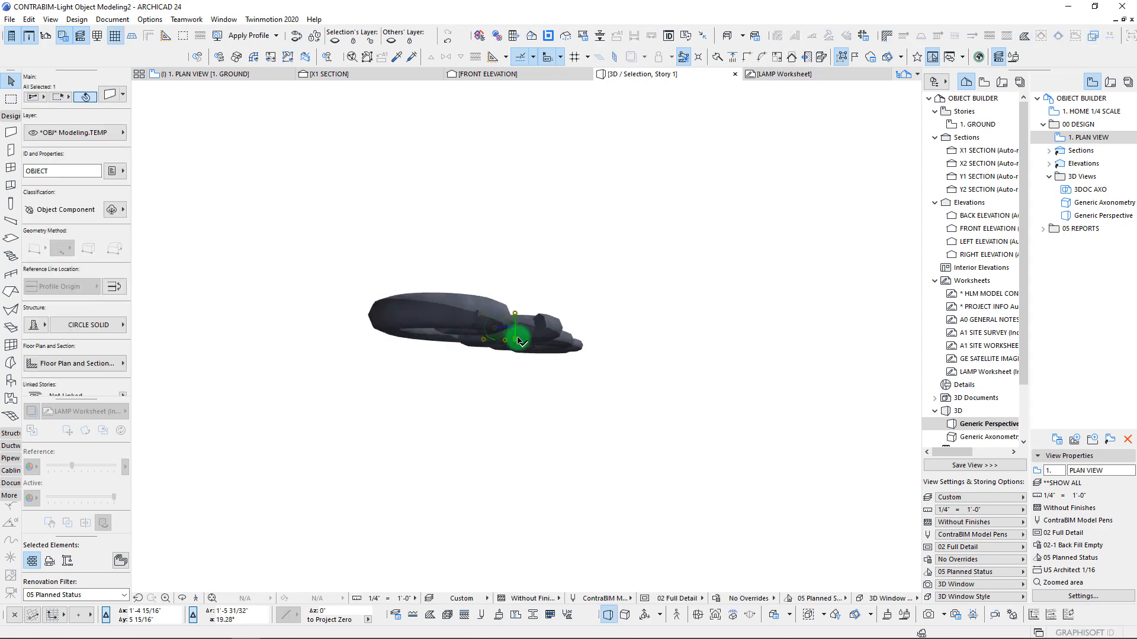
middle_click_drag(509, 339, 509, 393)
scroll(509, 392, "up", 5)
scroll(508, 392, "down", 5)
scroll(502, 360, "up", 5)
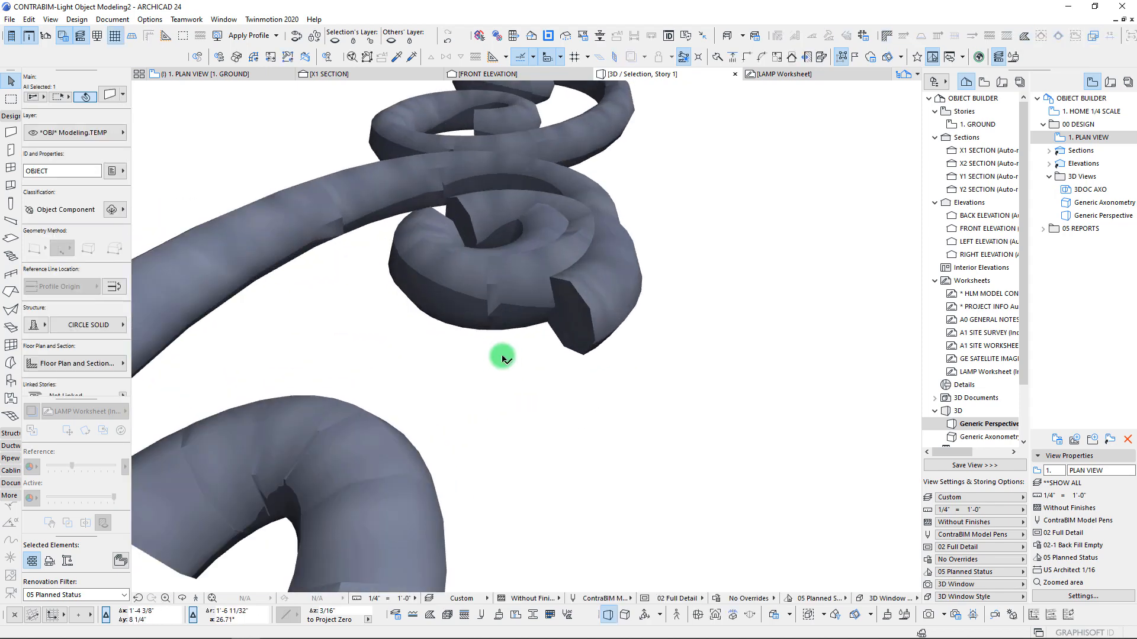
scroll(500, 344, "down", 3)
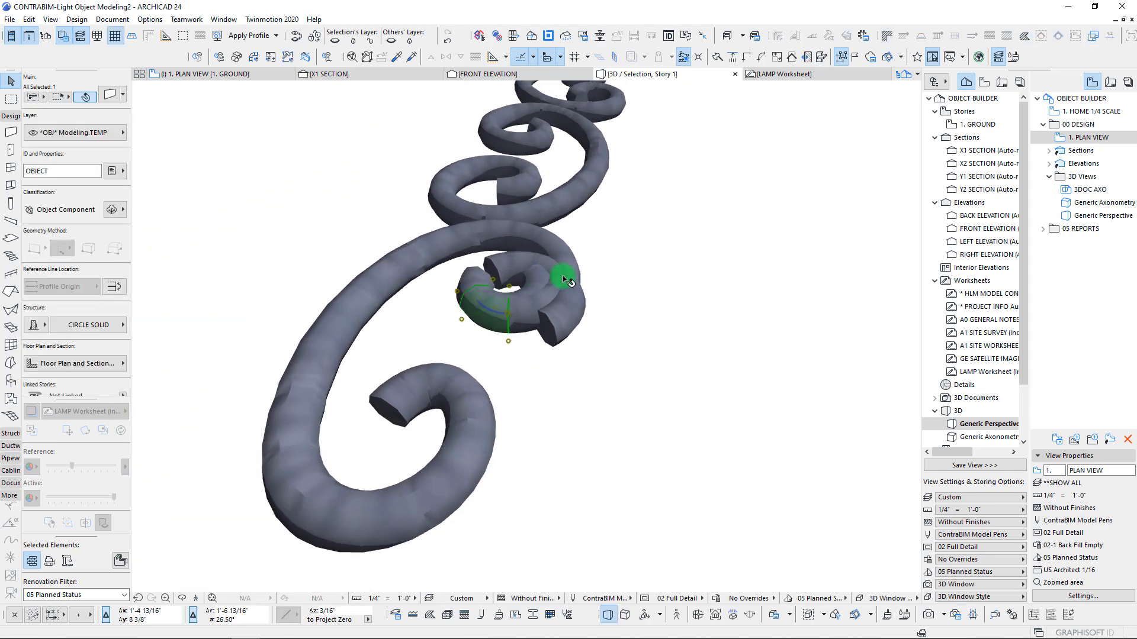
Return to the floor plan, undo the last curl edits and delete the wall segments from the curl's tip to the seam
key("F2")
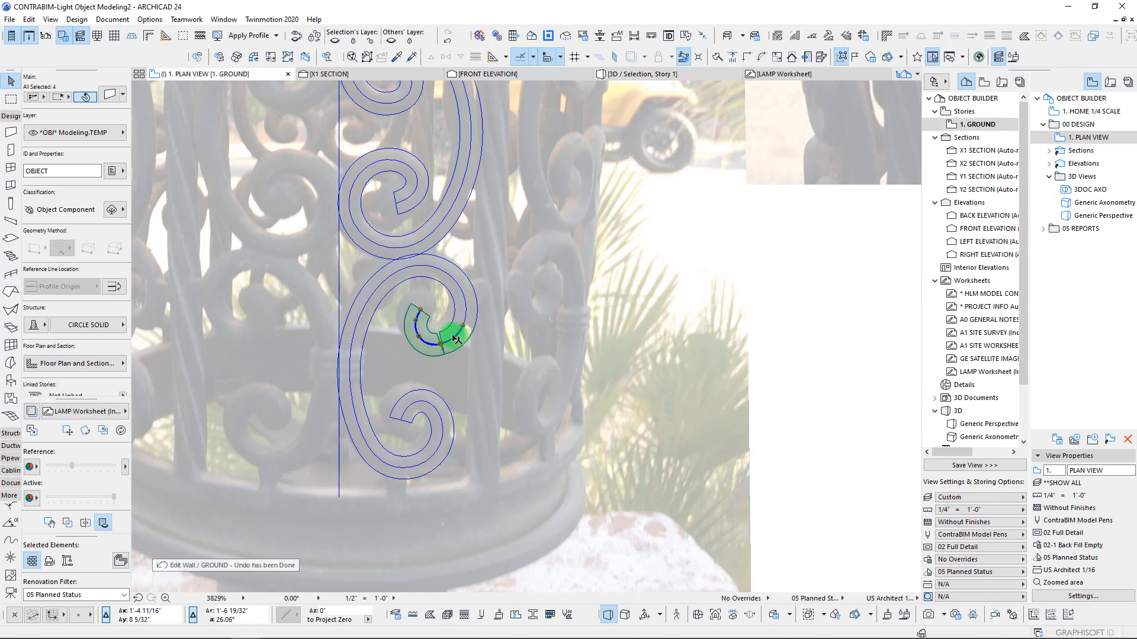
key("Escape")
scroll(424, 317, "up", 5)
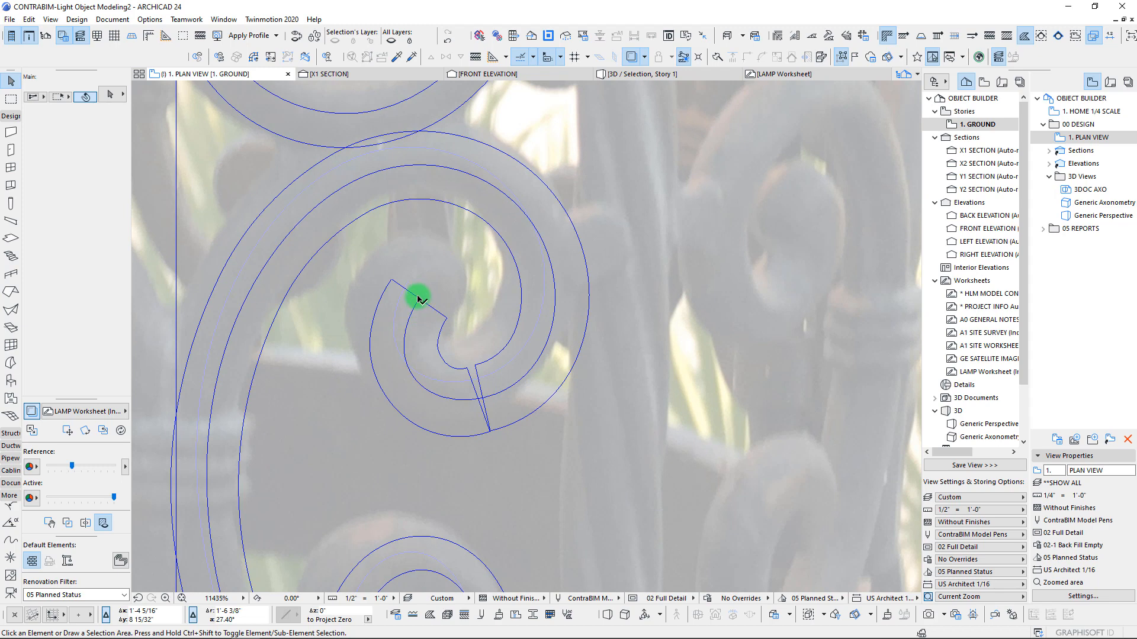
left_click(406, 358)
left_click(426, 395, "shift")
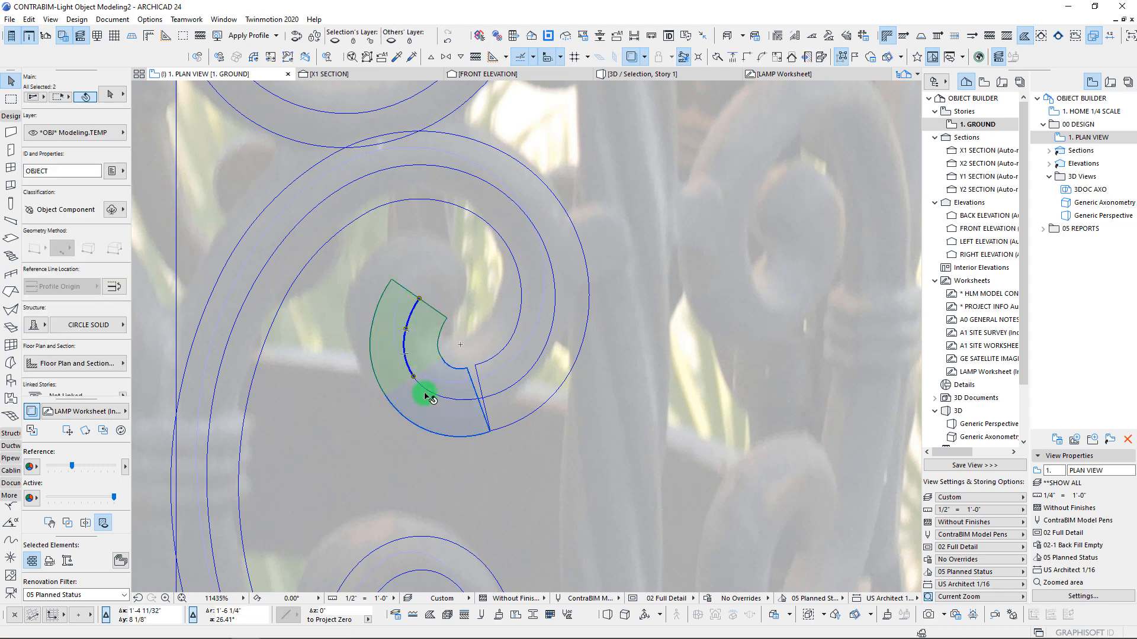
Extend the remaining curl segment along its arc to a sweep of about 192° toward the scroll tip
left_click(484, 400)
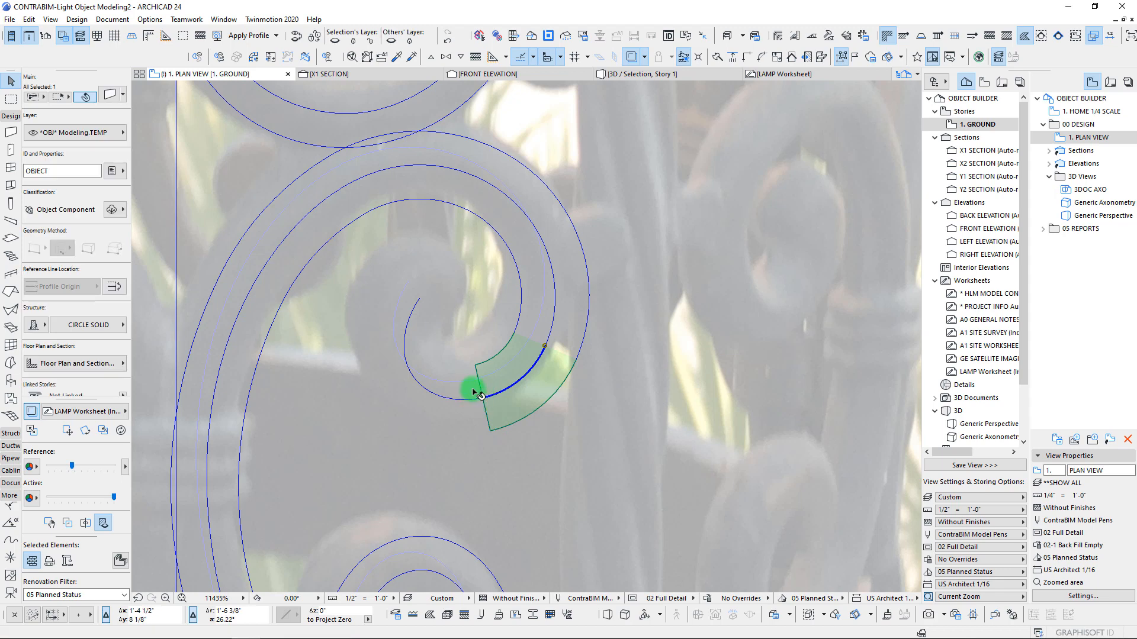
left_click(484, 399)
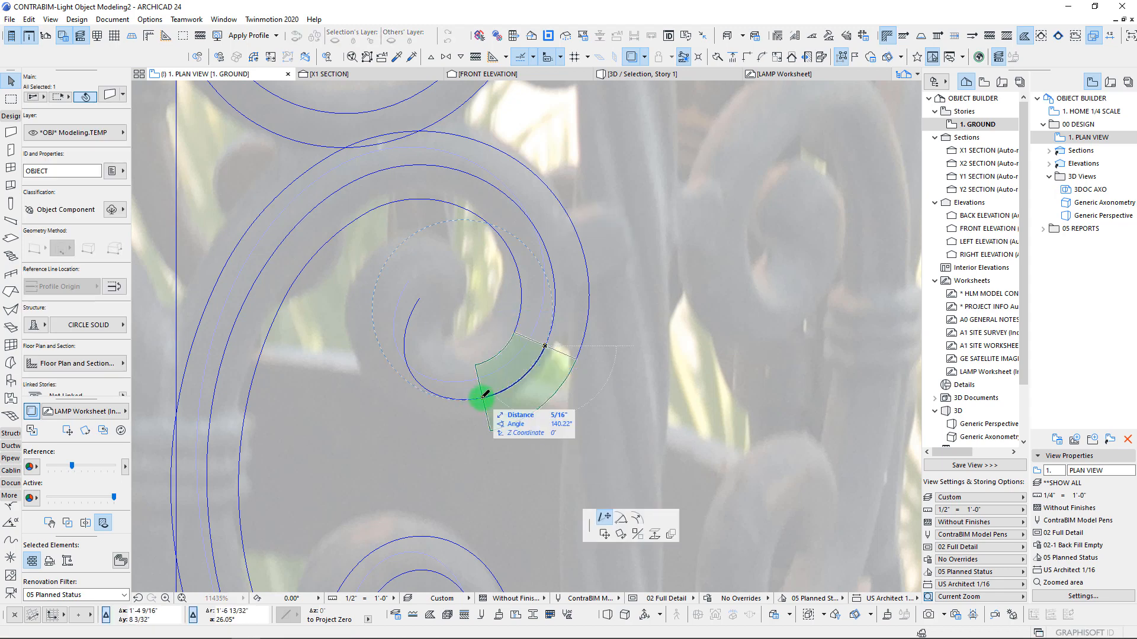
key("Escape")
left_click(483, 399)
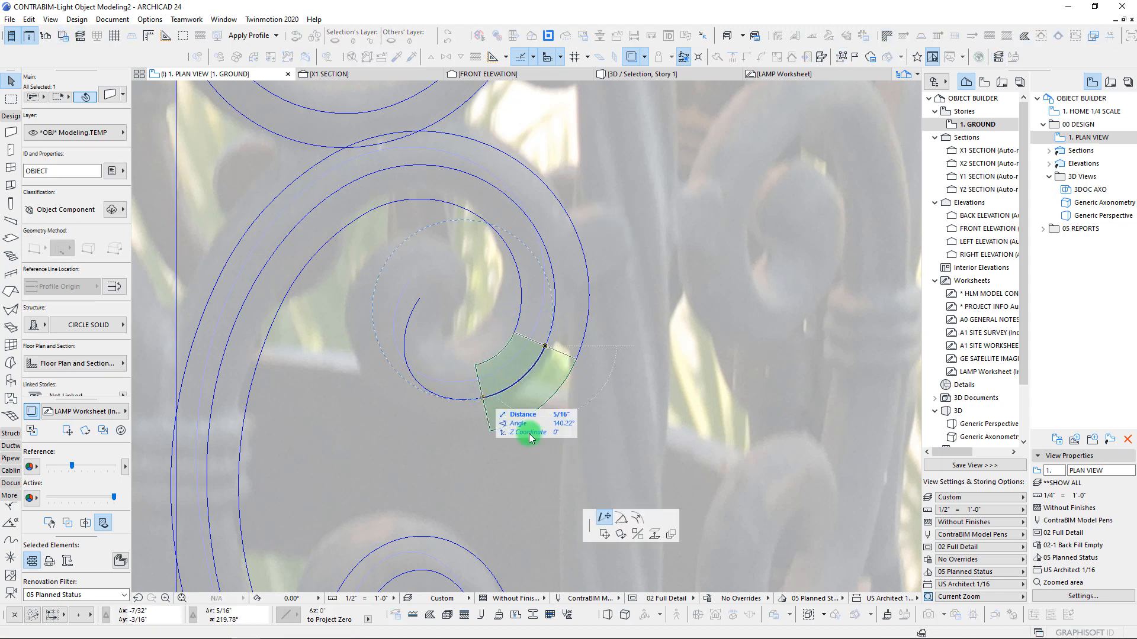
left_click(620, 520)
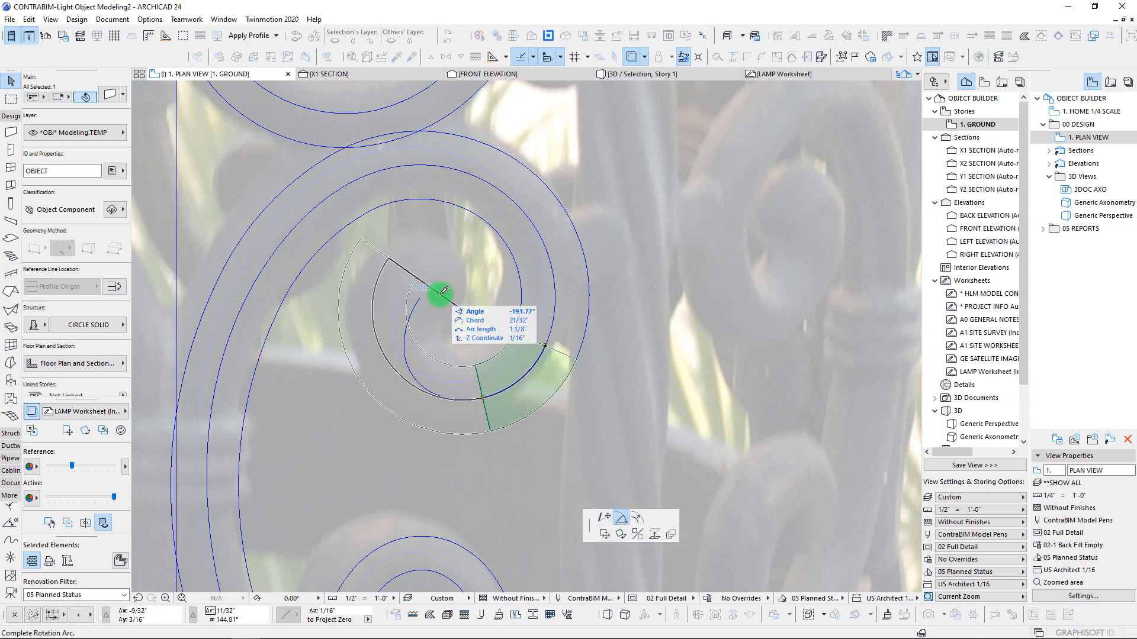
left_click(406, 272)
Reposition the extended arc segment's free end near the tip of the traced spline
left_click(602, 520)
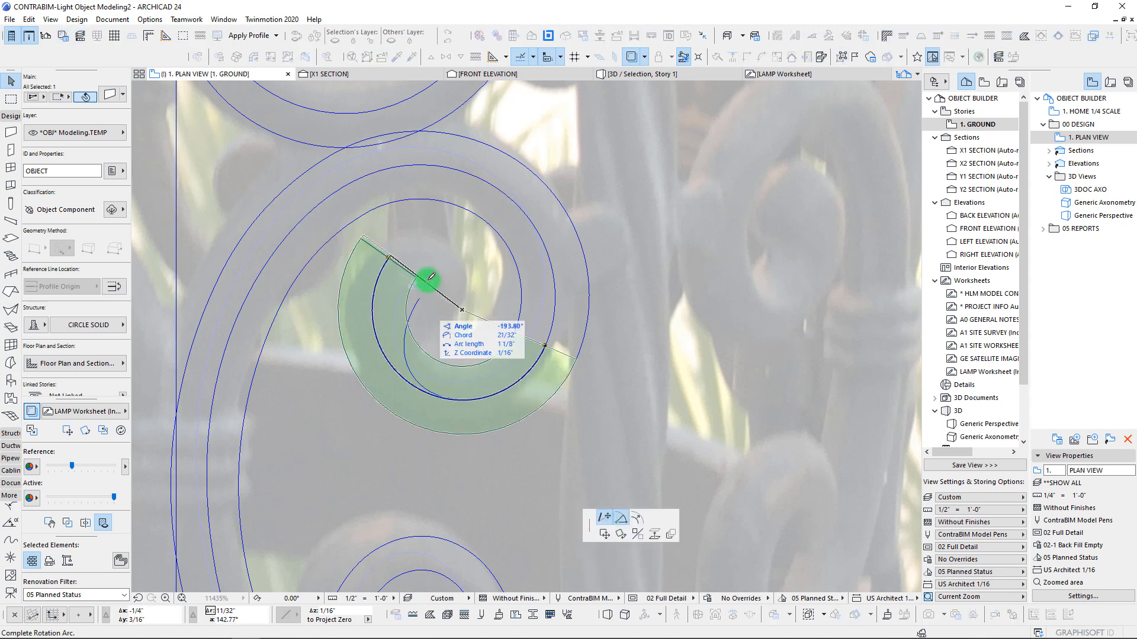
left_click(604, 519)
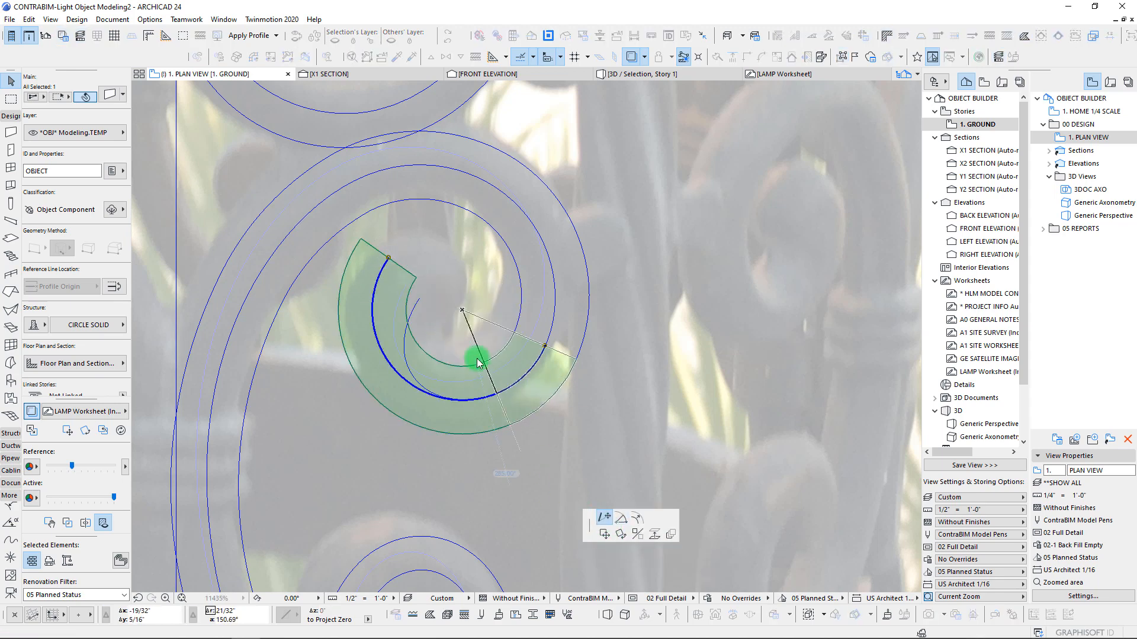
left_click(418, 274)
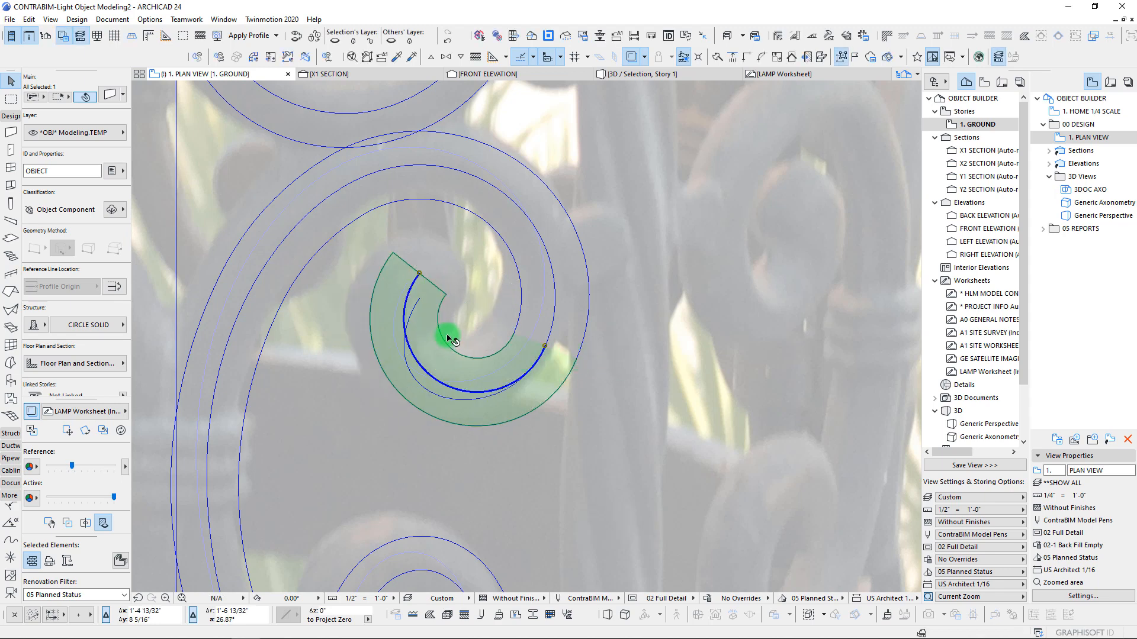
key("Escape")
Show the whole column of scroll walls in 3D and inspect the repaired curl from above
scroll(399, 343, "down", 6)
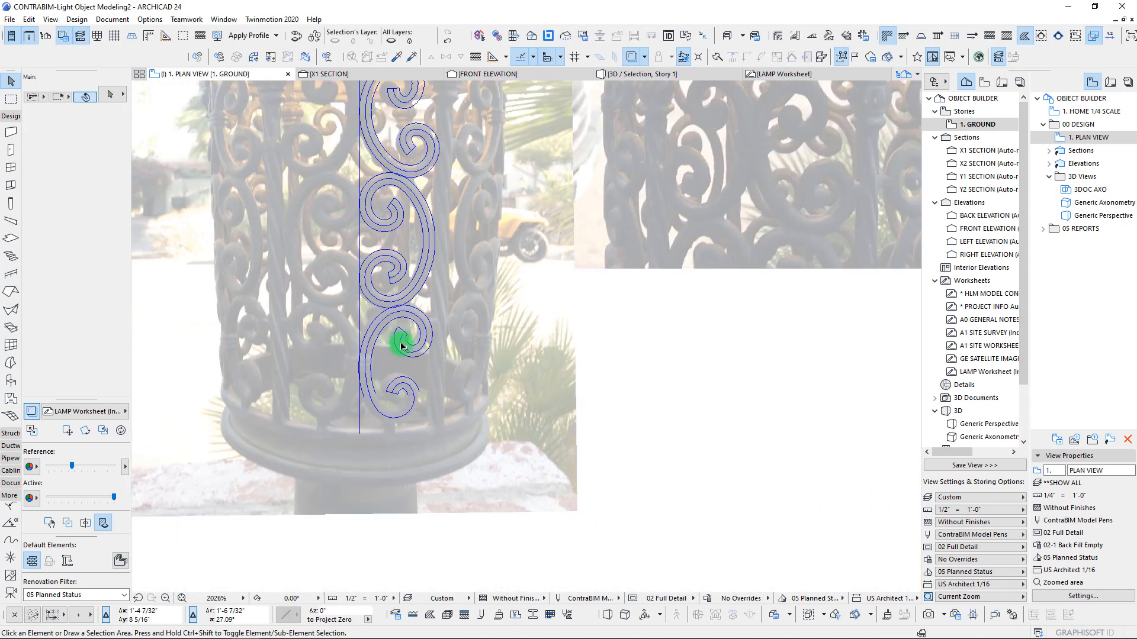
left_click(673, 75)
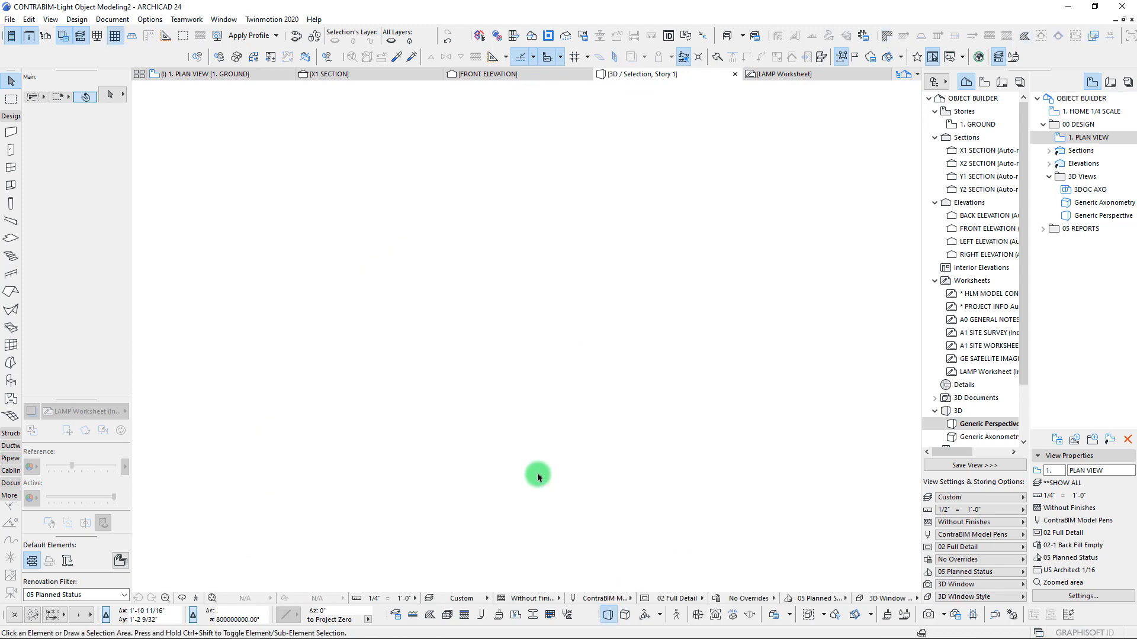
key("F2")
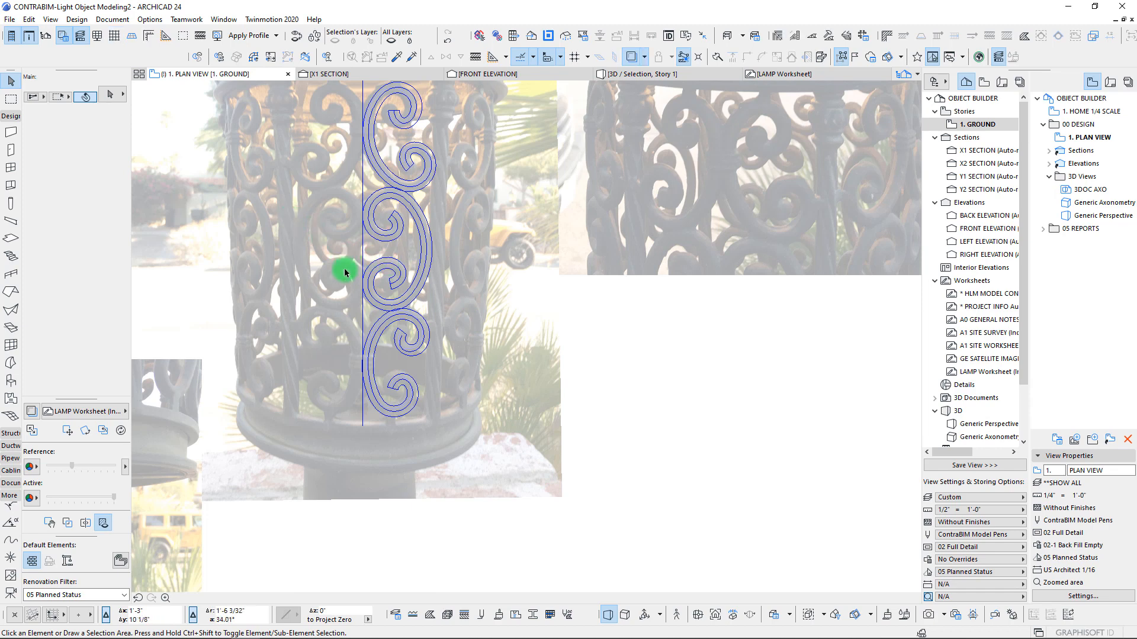
scroll(330, 257, "down", 3)
left_click_drag(314, 176, 490, 487)
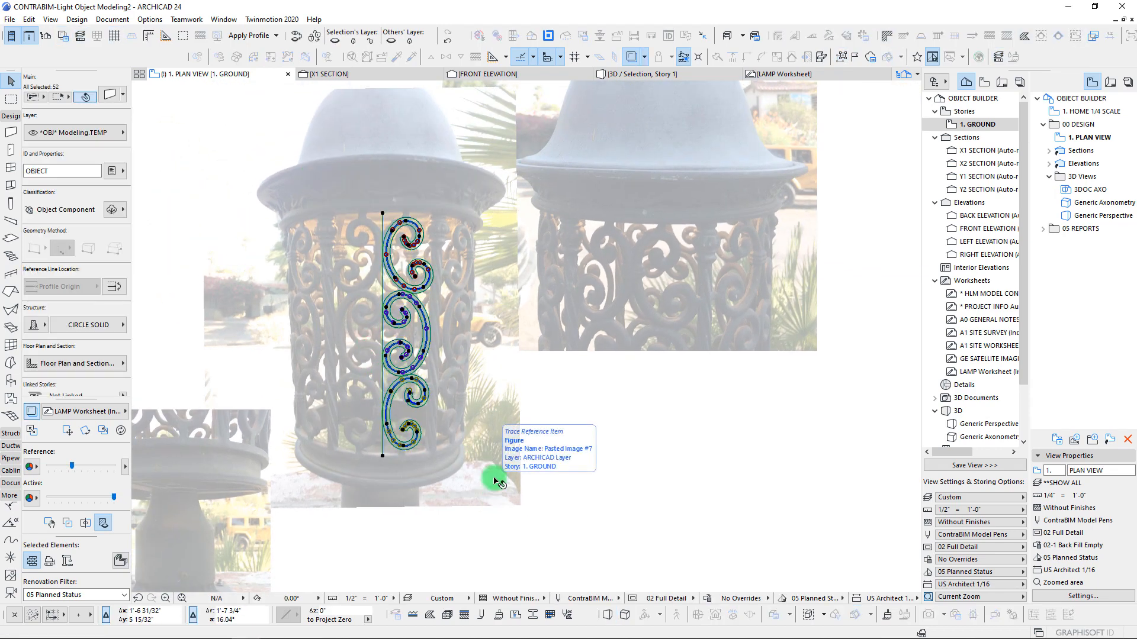
key("F5")
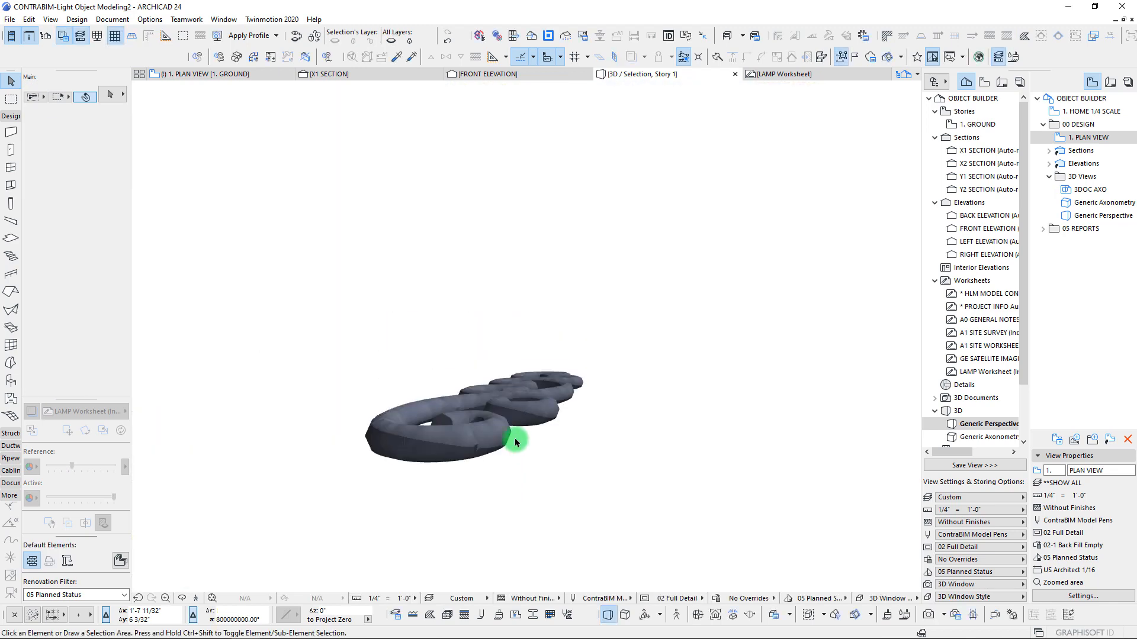
middle_click_drag(515, 443, 514, 441, "shift")
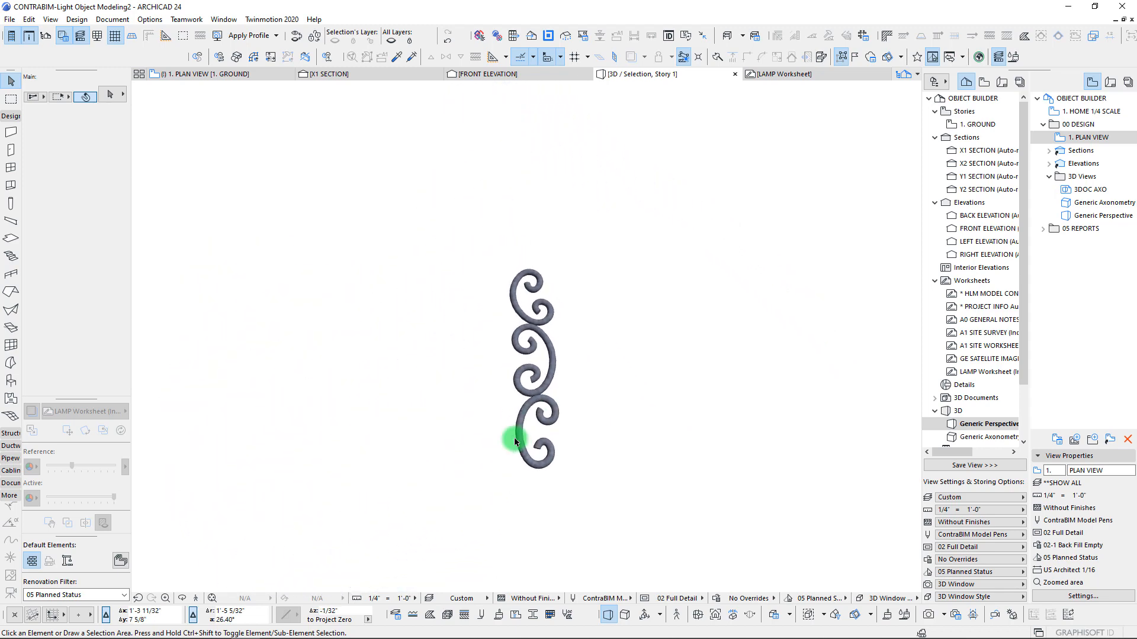
Return to the floor plan and clear the selection of the scroll column
key("F2")
left_click(409, 271)
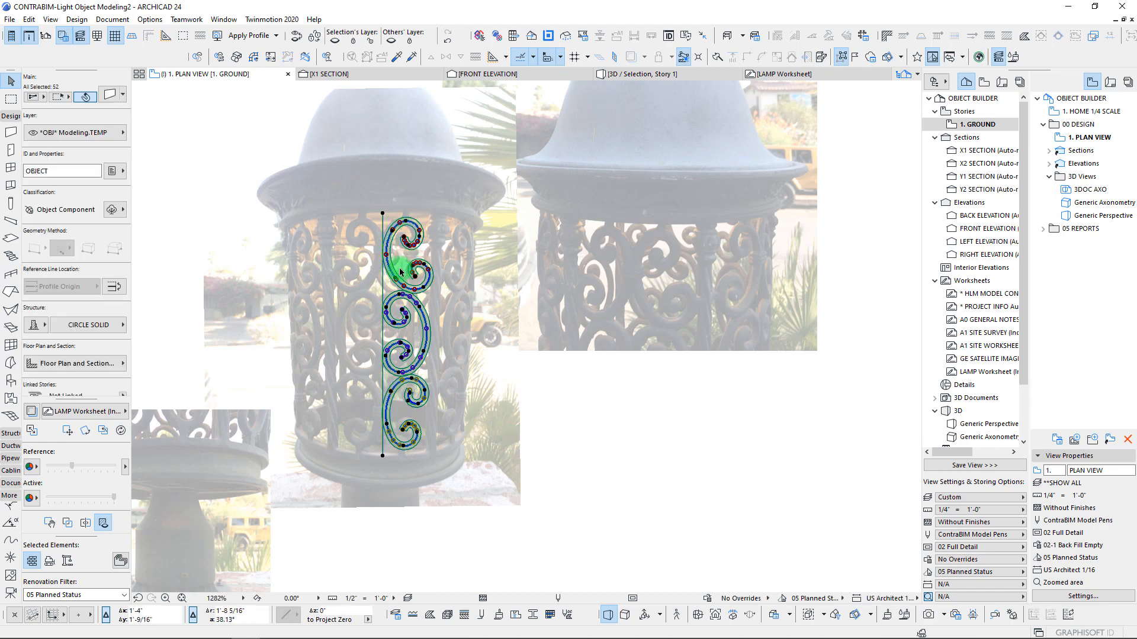
scroll(389, 273, "up", 4)
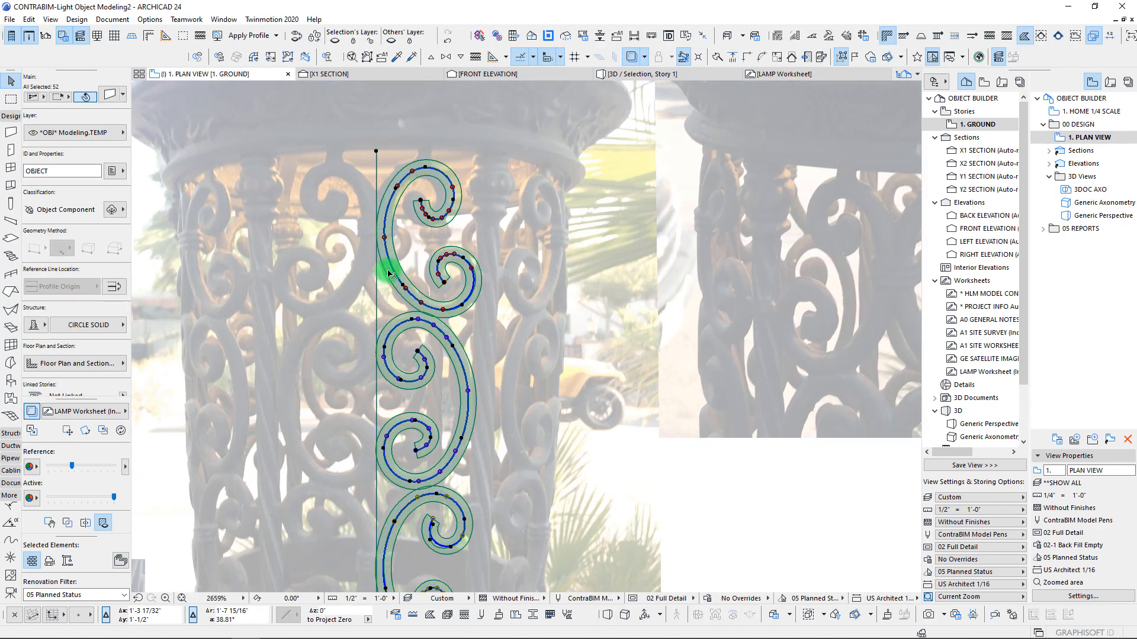
left_click(458, 258)
scroll(441, 298, "down", 4)
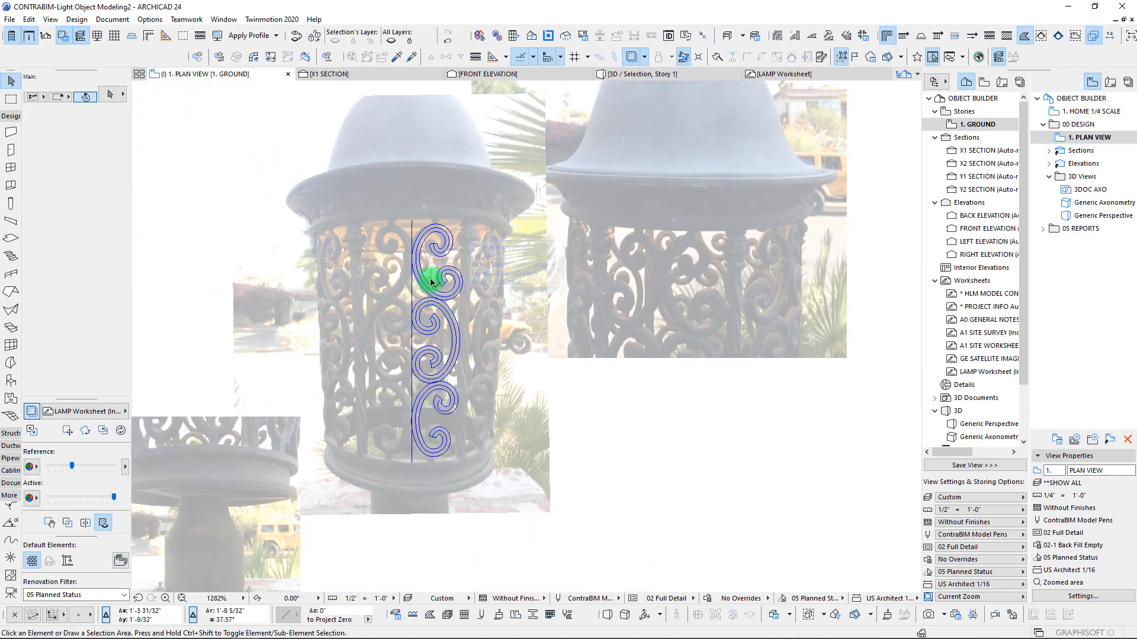
left_click_drag(390, 222, 512, 501)
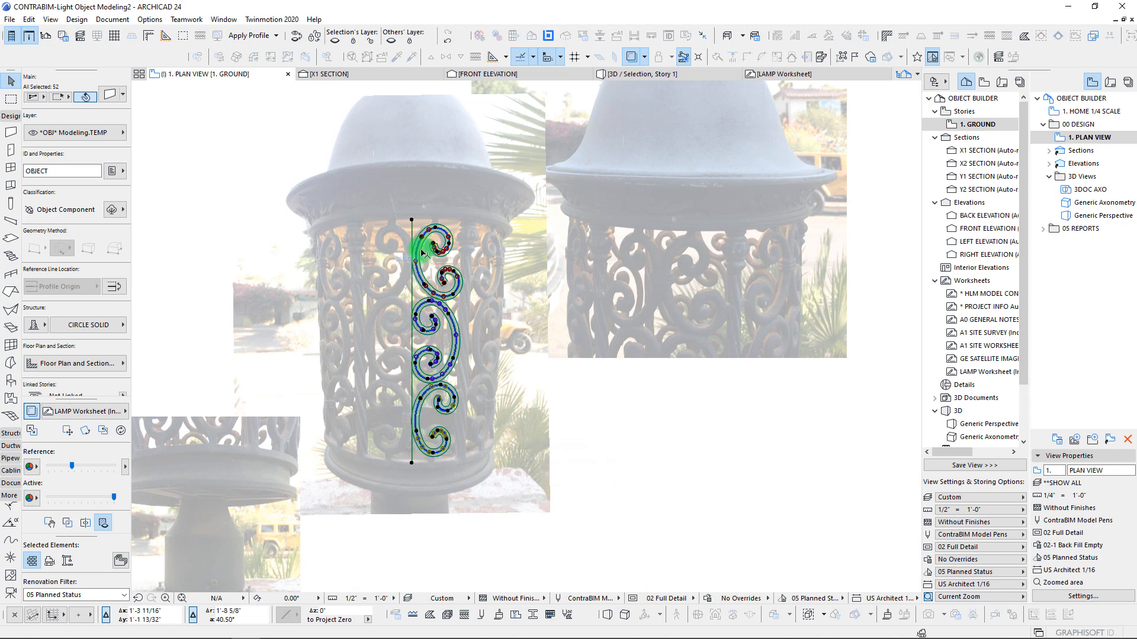
key("Escape")
left_click(13, 101)
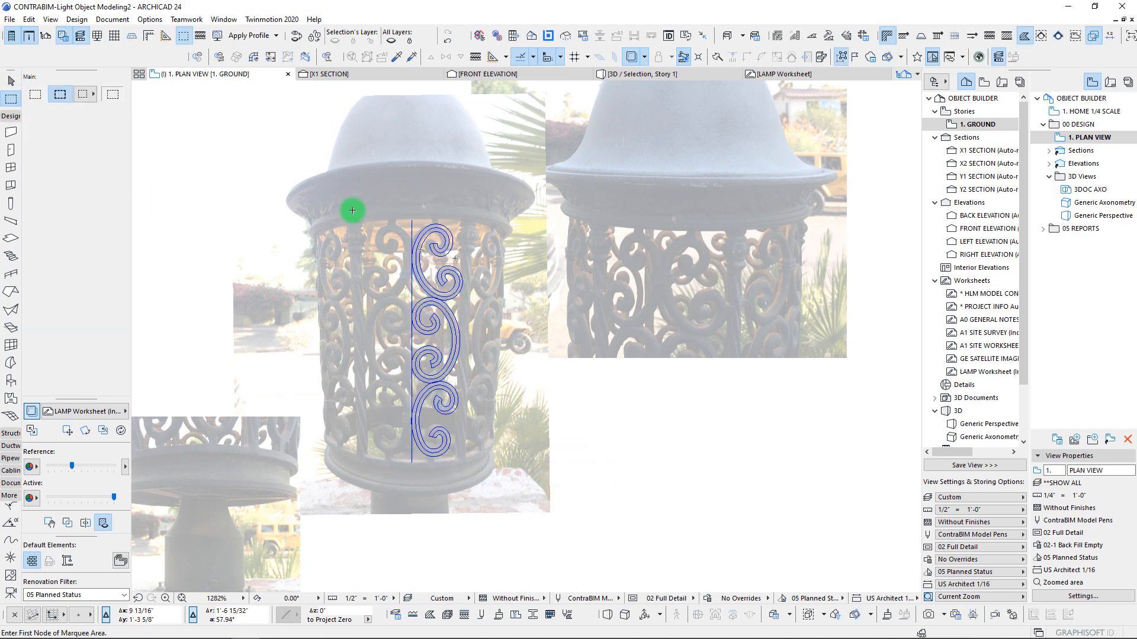
left_click(506, 486)
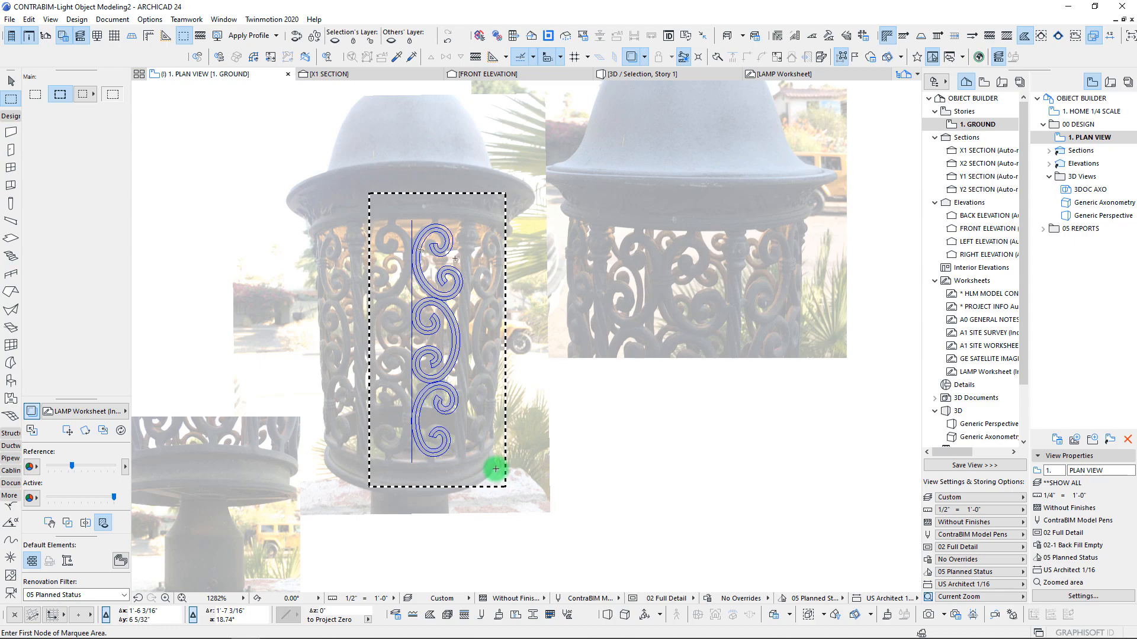
key("Escape")
Draw a vertical connector wall about 5/16" long up from the top curl's crest, with height and thickness set to 1/8"
scroll(435, 207, "up", 7)
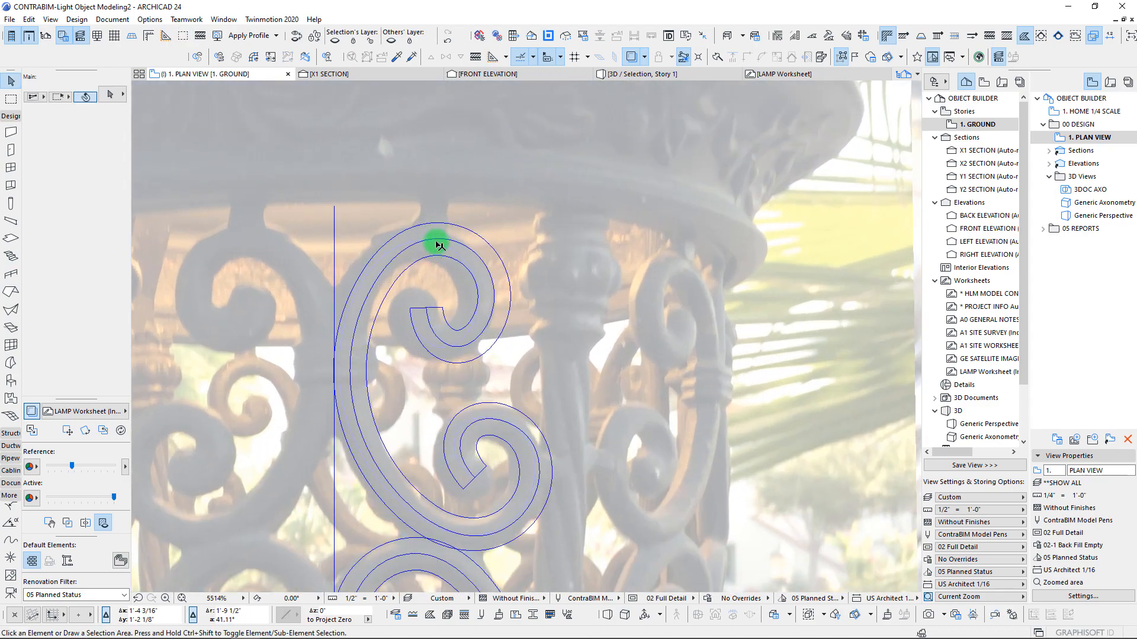
left_click(437, 240, "alt")
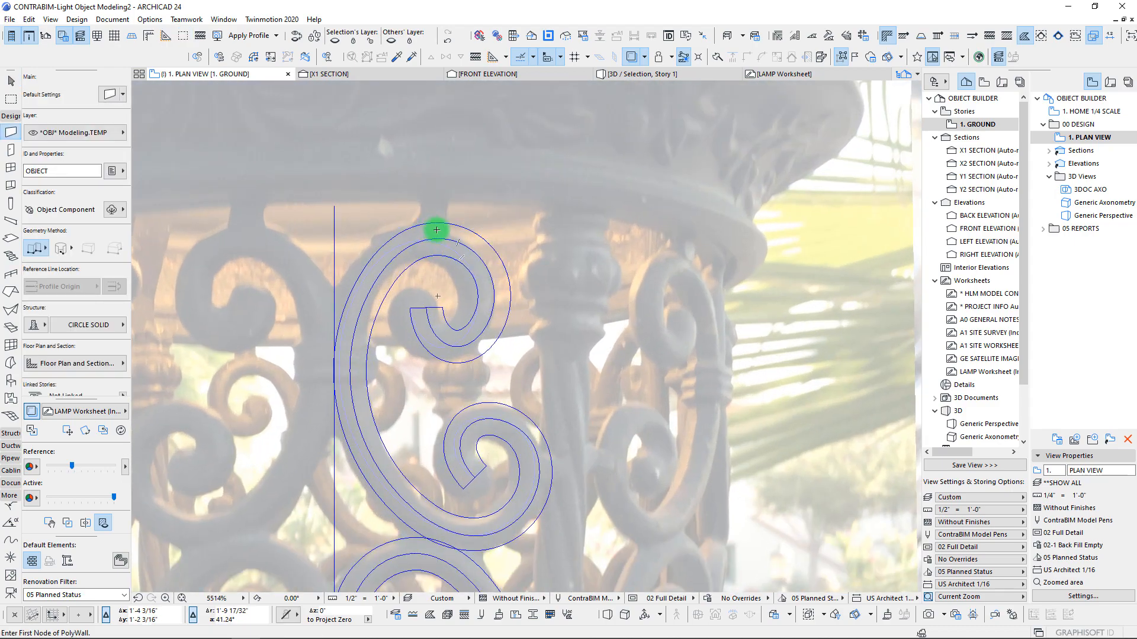
double_click(437, 197)
left_click(437, 197, "shift")
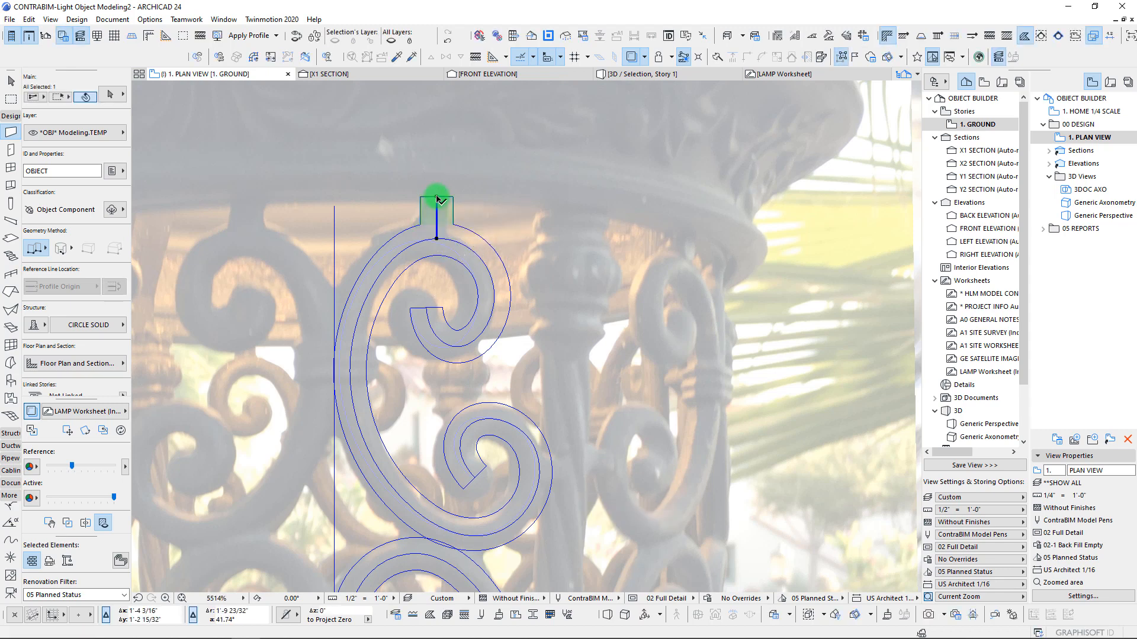
scroll(65, 312, "down", 5)
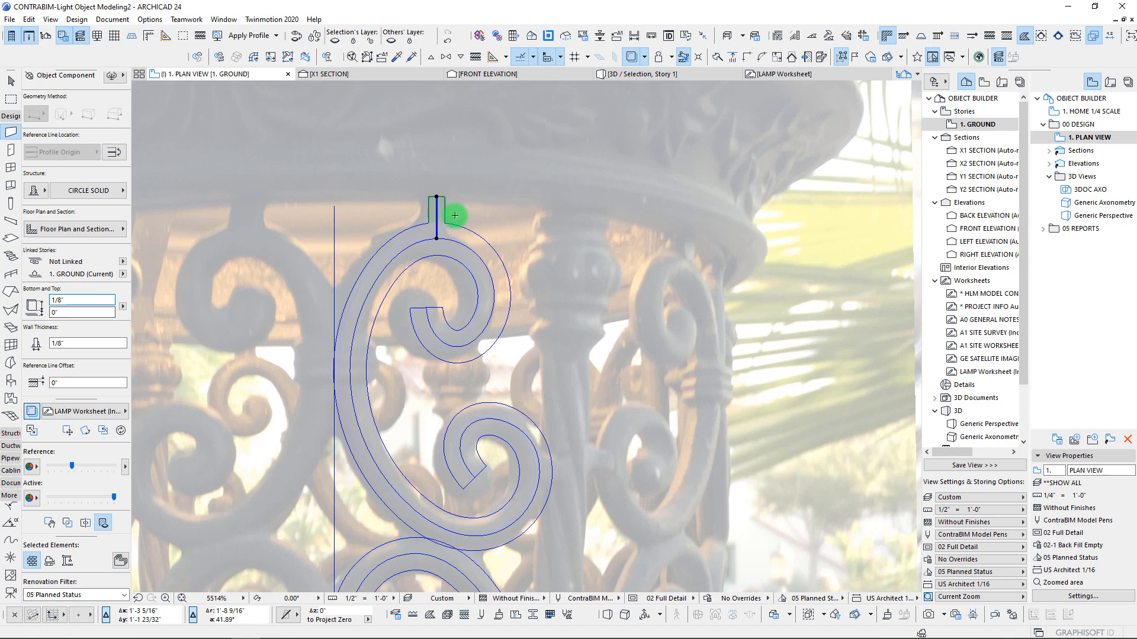
Copy the thin connector wall from the top curl down to the underside of the lowest curl
left_click(437, 235)
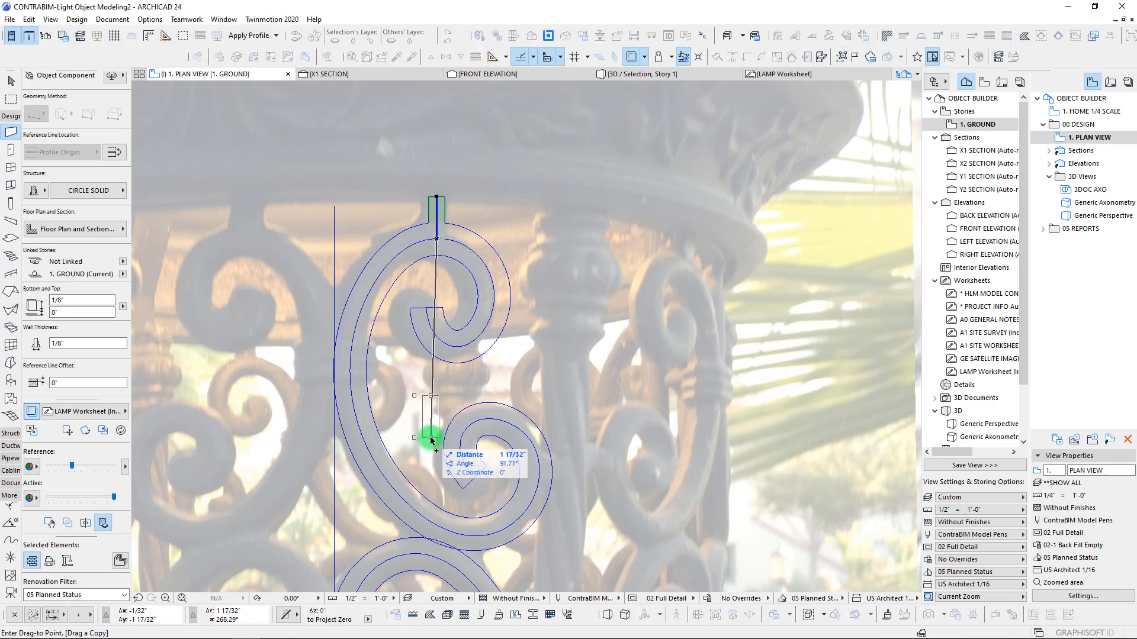
scroll(437, 147, "down", 5)
scroll(412, 449, "up", 5)
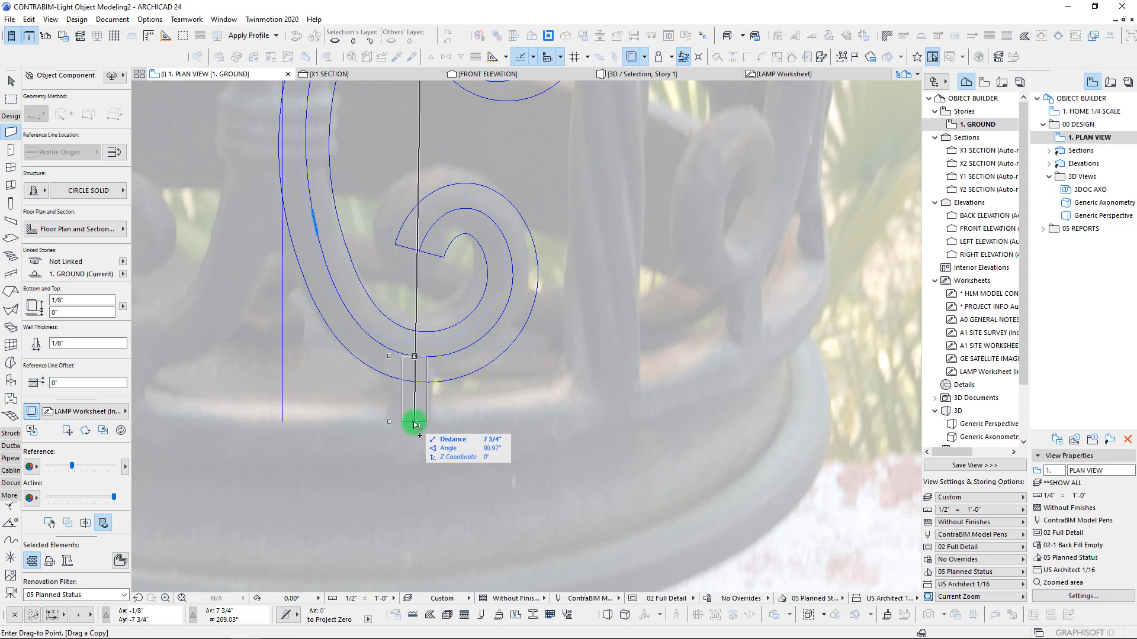
left_click(414, 423)
Stretch the lower connector wall's free end slightly further down into the lamp's base rim
left_click(415, 355)
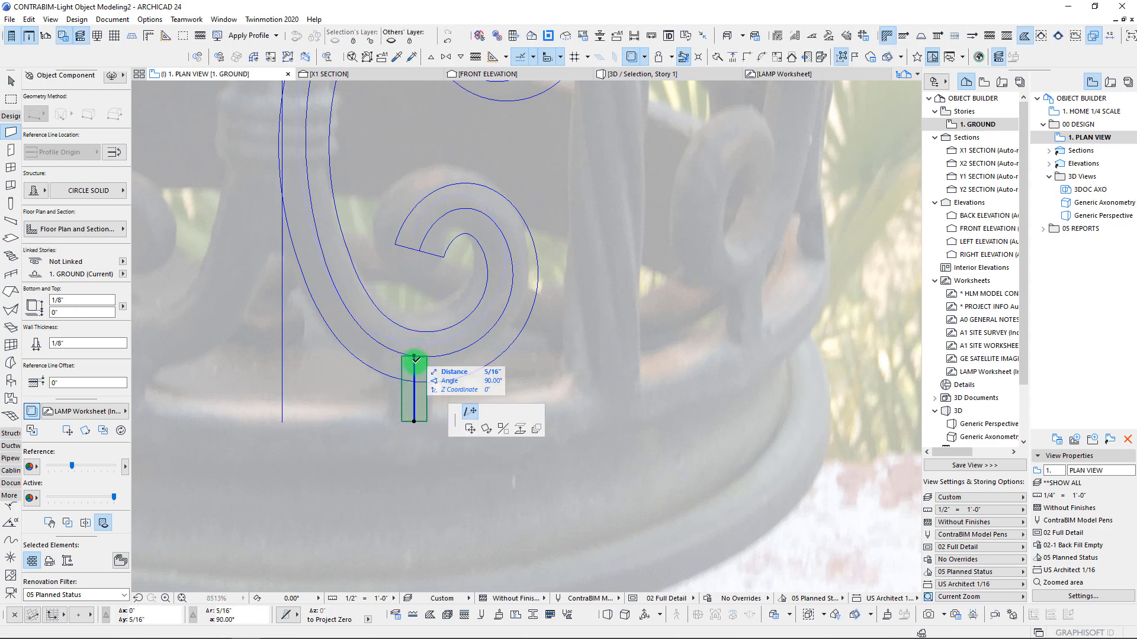
left_click(415, 358)
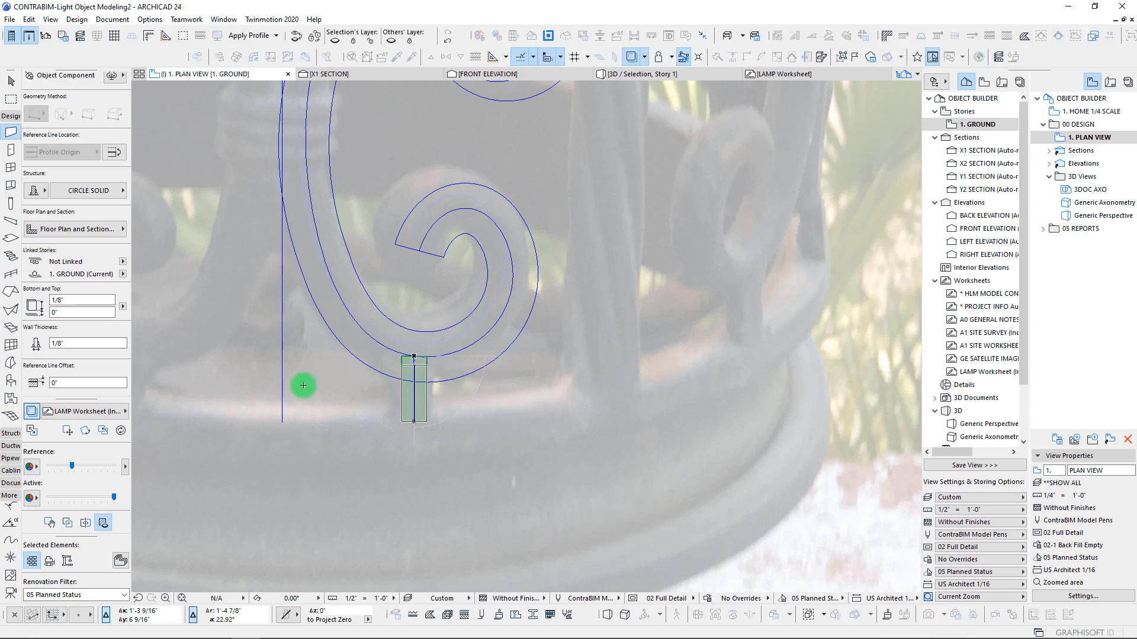
left_click(415, 421)
left_click(414, 422)
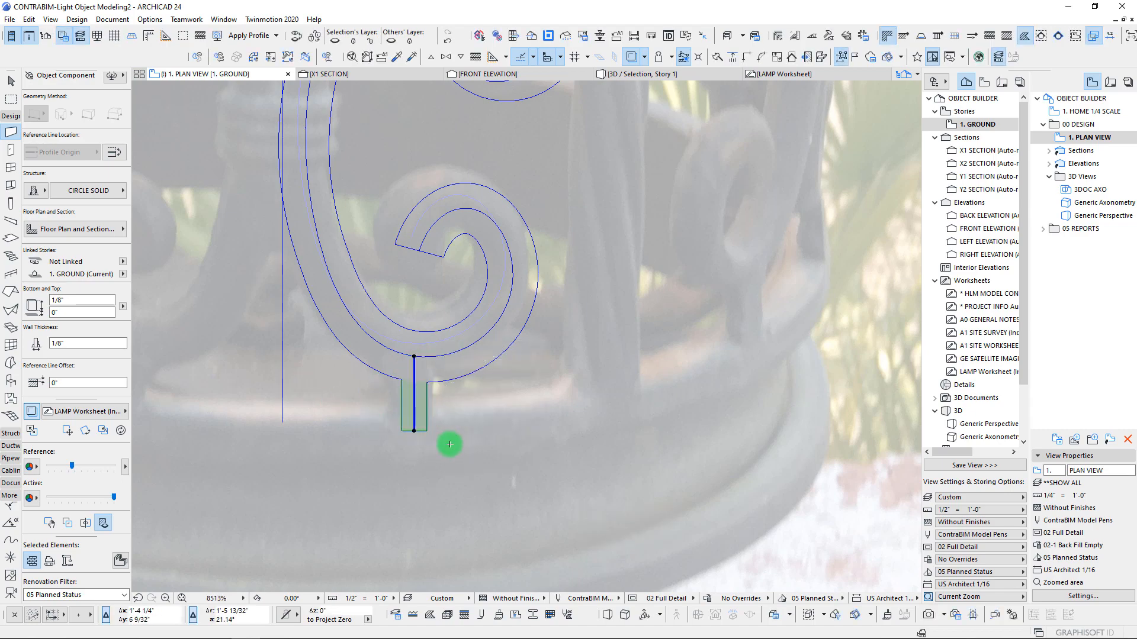
Enclose the scroll column and both connector walls in a marquee and inspect that area in 3D
scroll(448, 444, "down", 5)
scroll(426, 327, "down", 1)
scroll(415, 323, "up", 5)
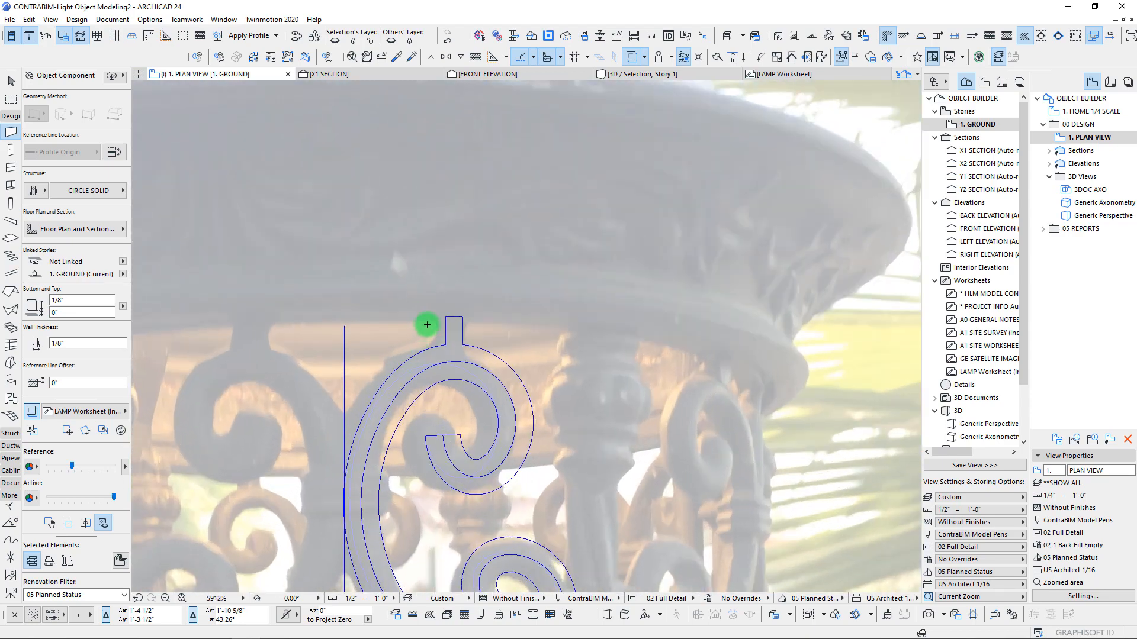
scroll(442, 316, "down", 5)
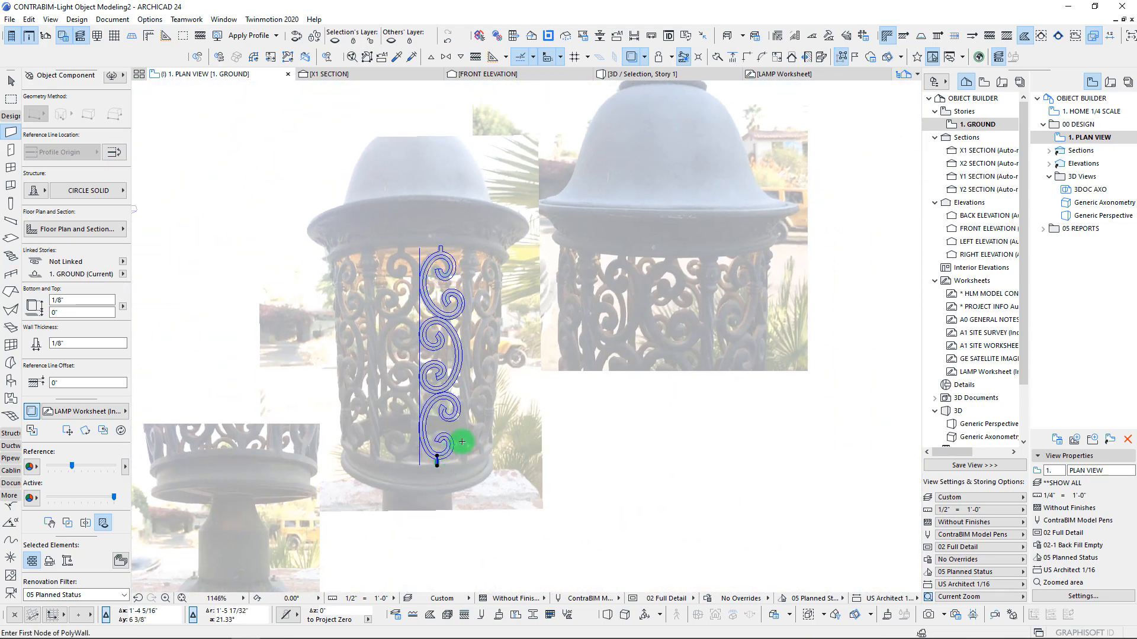
key("Escape")
scroll(415, 464, "up", 2)
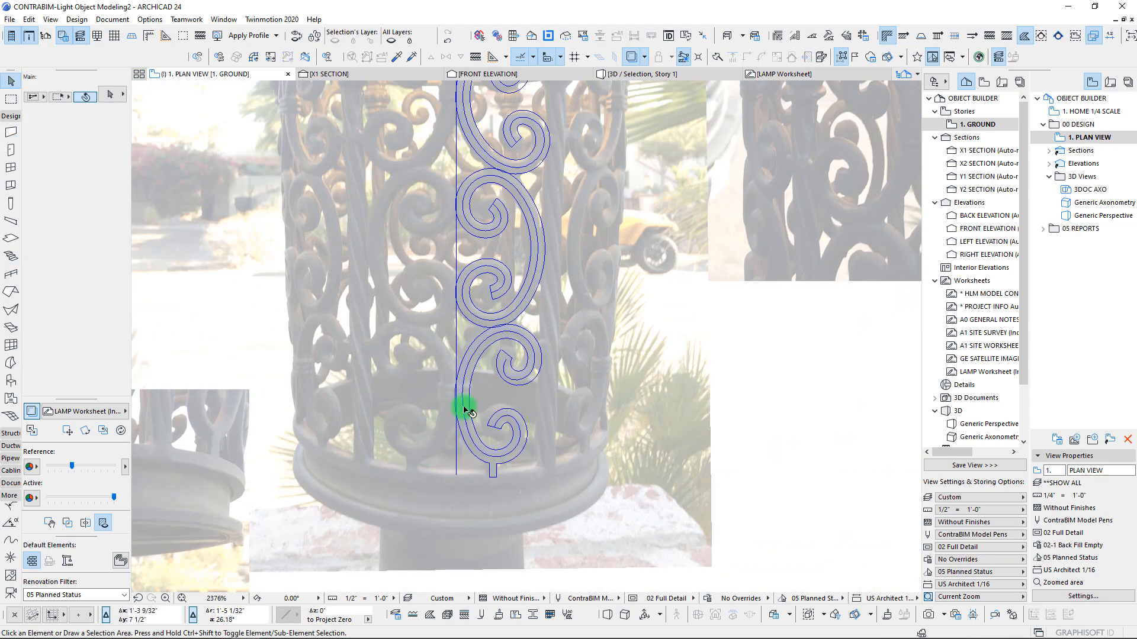
scroll(466, 410, "down", 2)
key("m")
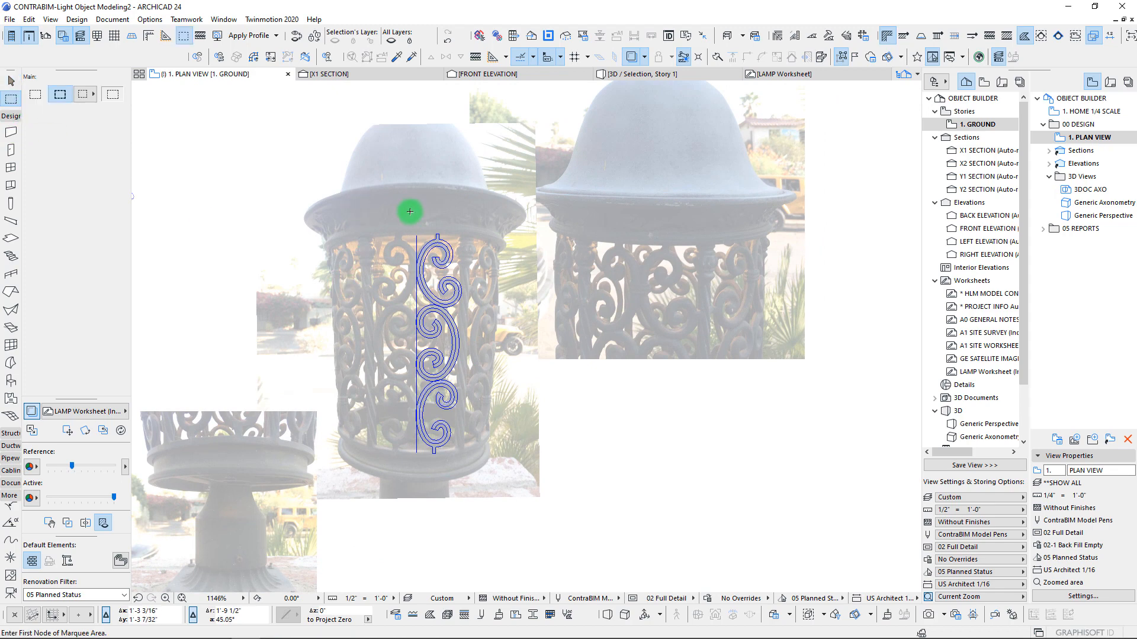
left_click_drag(410, 212, 489, 484)
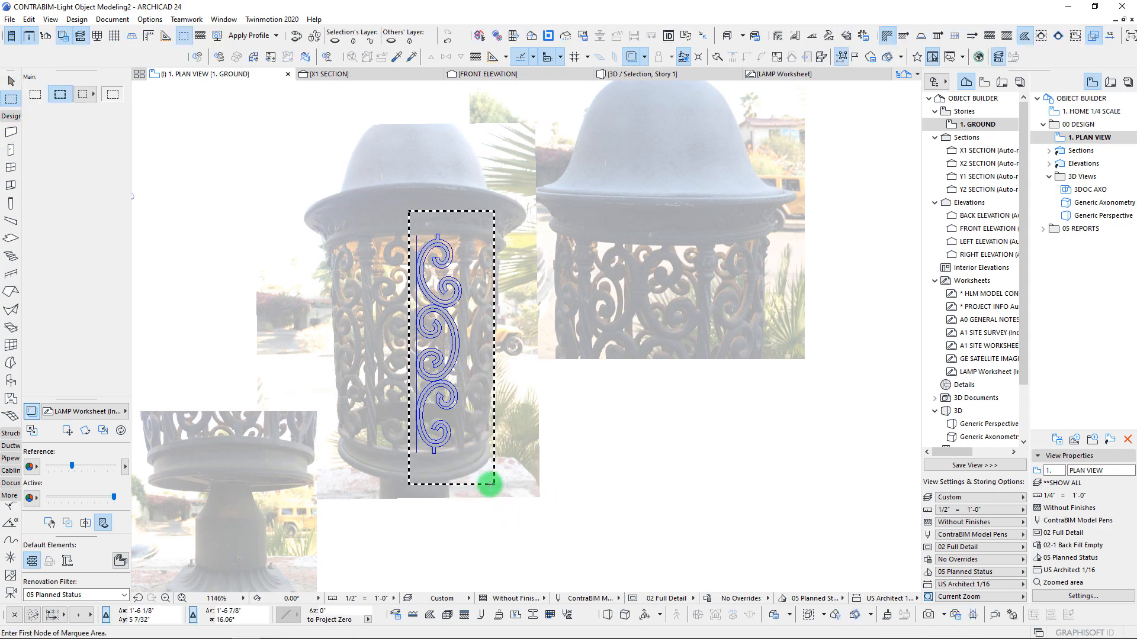
key("F5")
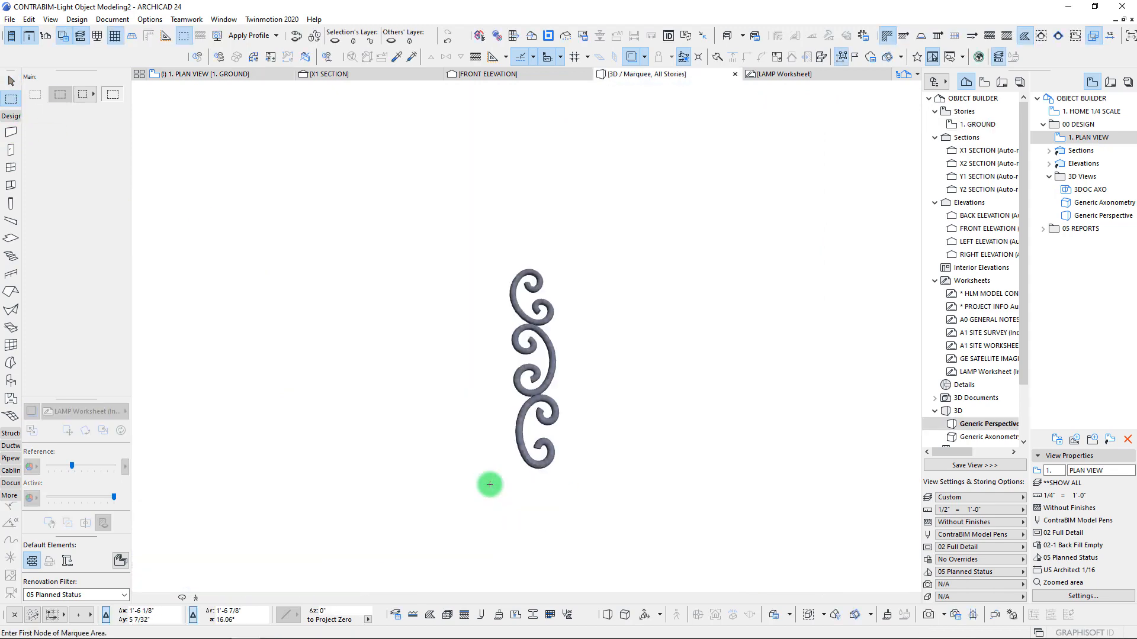
middle_click_drag(490, 484, 461, 368, "shift")
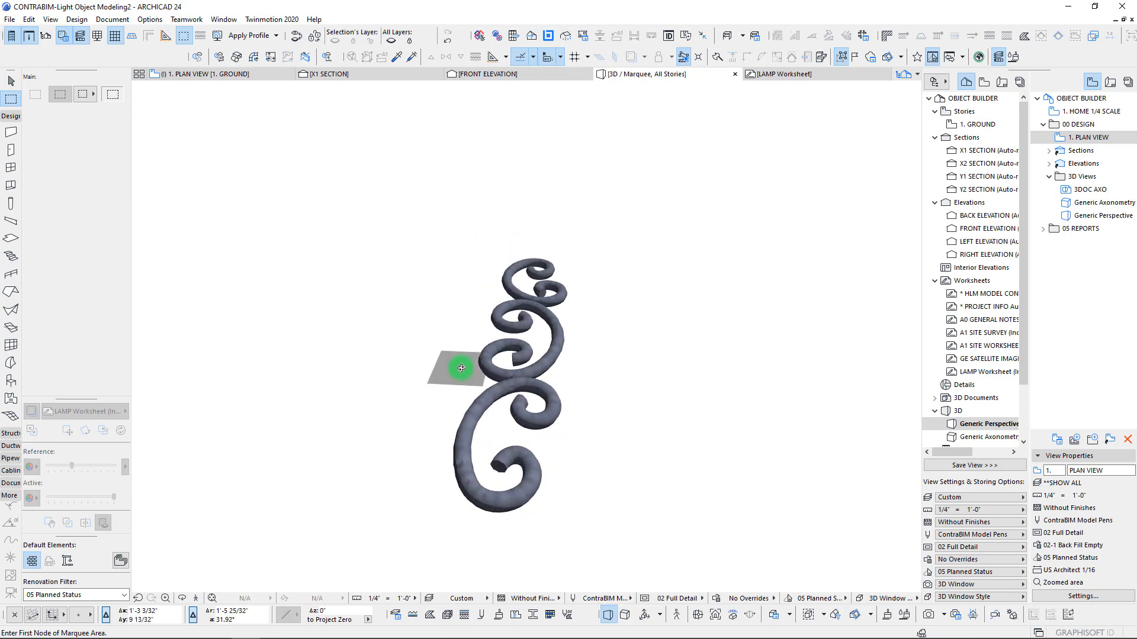
Go back to the floor plan, remove the marquee, select all the column's walls and inspect only them in 3D
key("F2")
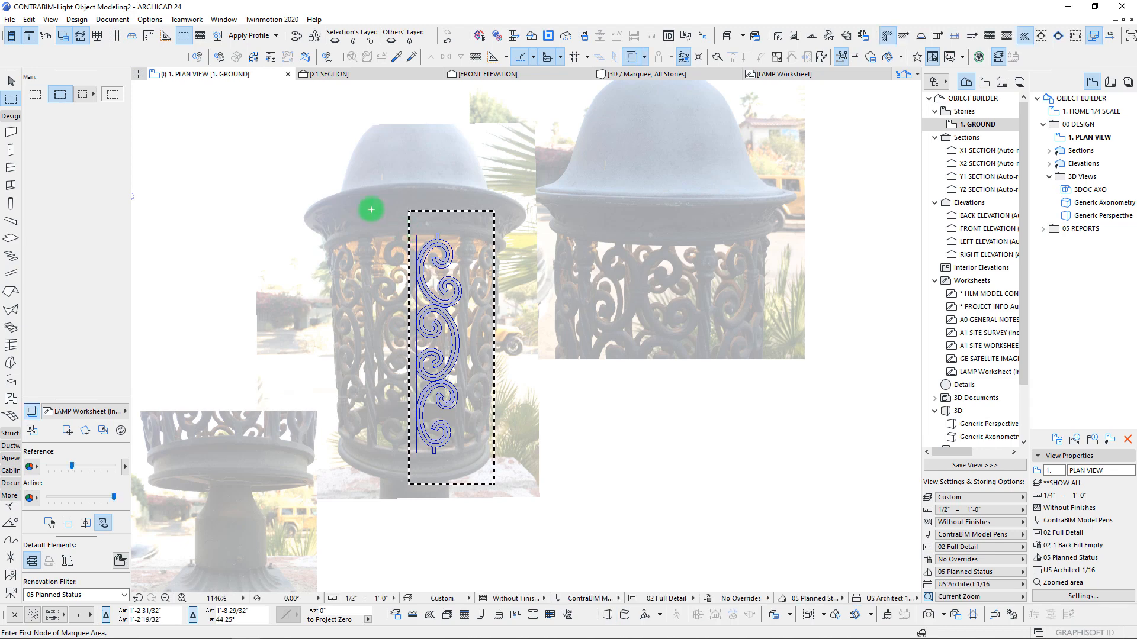
key("Escape")
key("Escape")
left_click(445, 368)
left_click(468, 438)
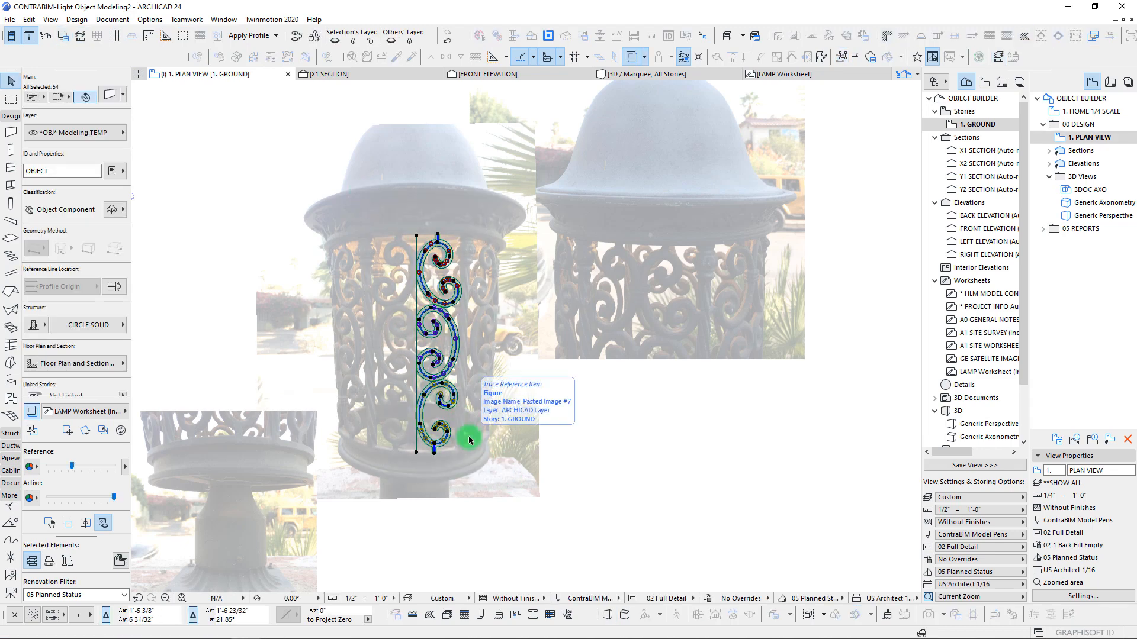
key("F5")
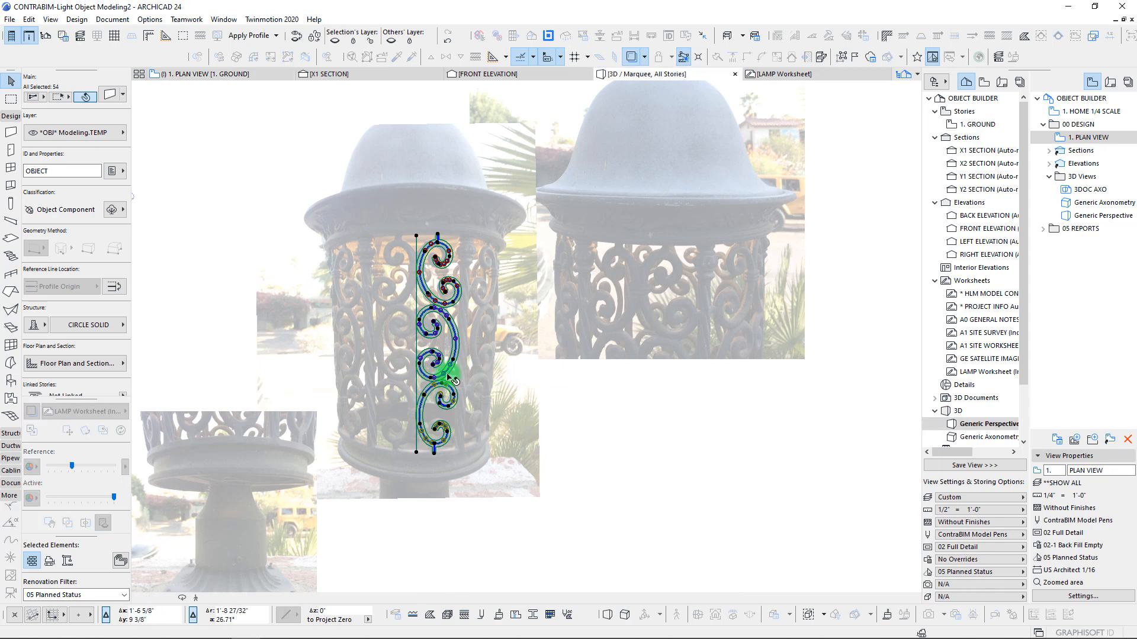
scroll(486, 389, "up", 8)
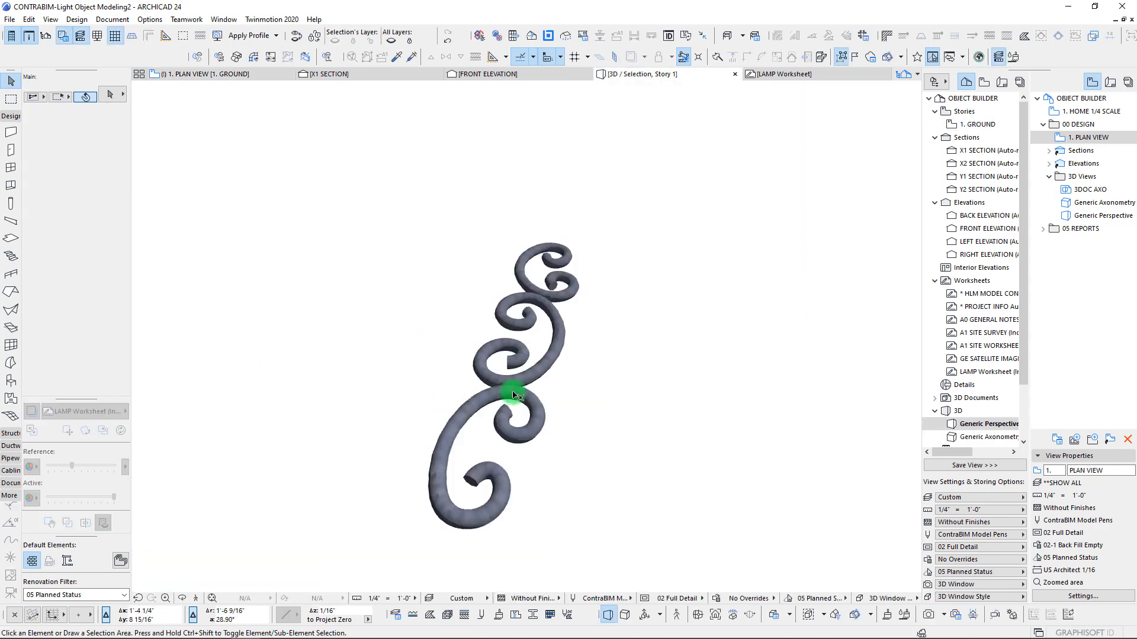
middle_click_drag(517, 394, 513, 394, "shift")
scroll(512, 393, "up", 8)
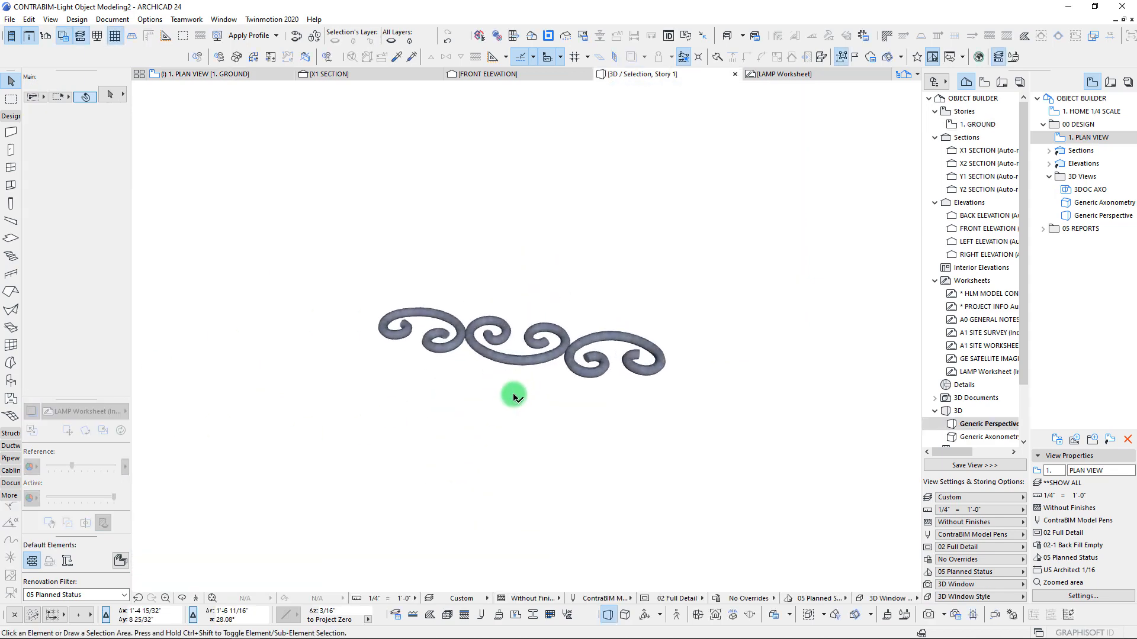
Return to the floor plan, clear the wall selection and turn off the photo trace reference
key("F2")
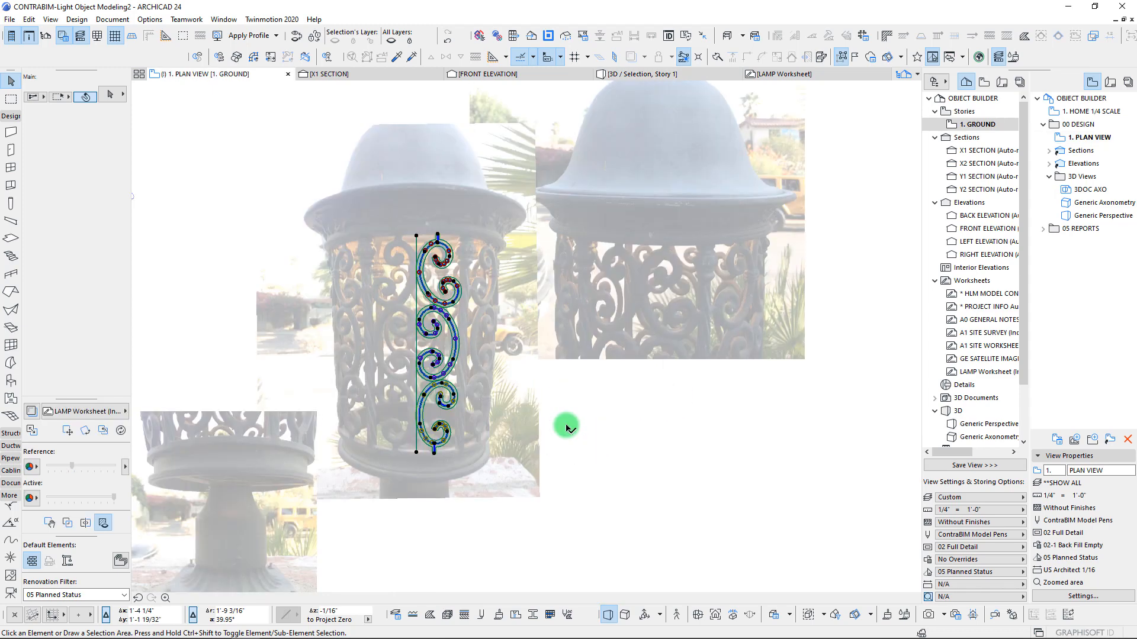
key("ctrl+a")
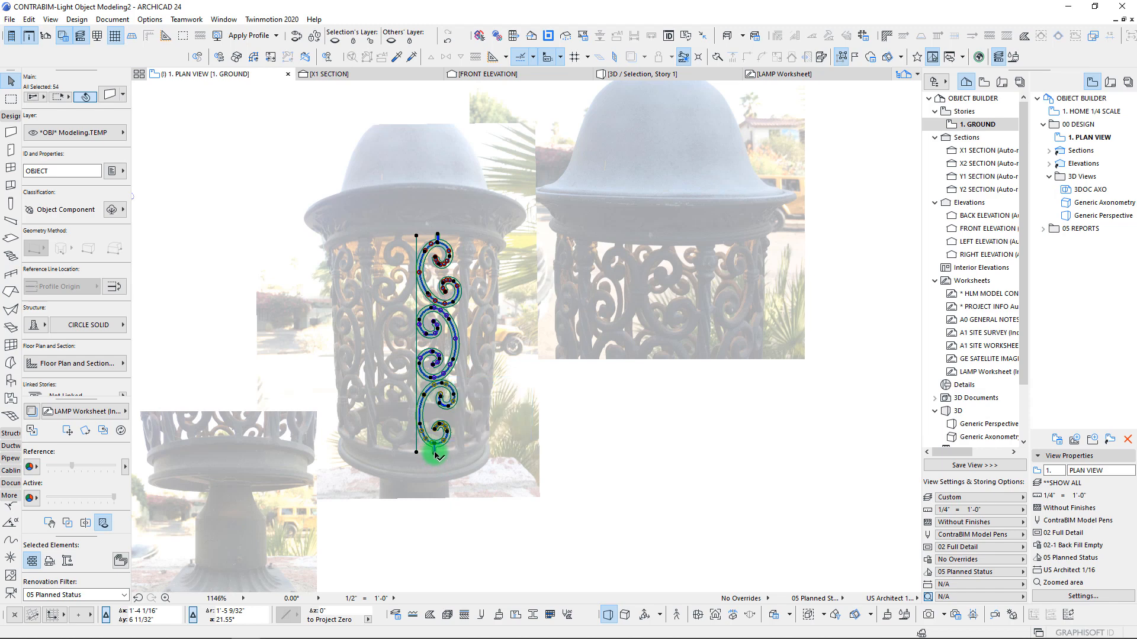
key("Escape")
left_click(31, 412)
scroll(397, 438, "up", 3)
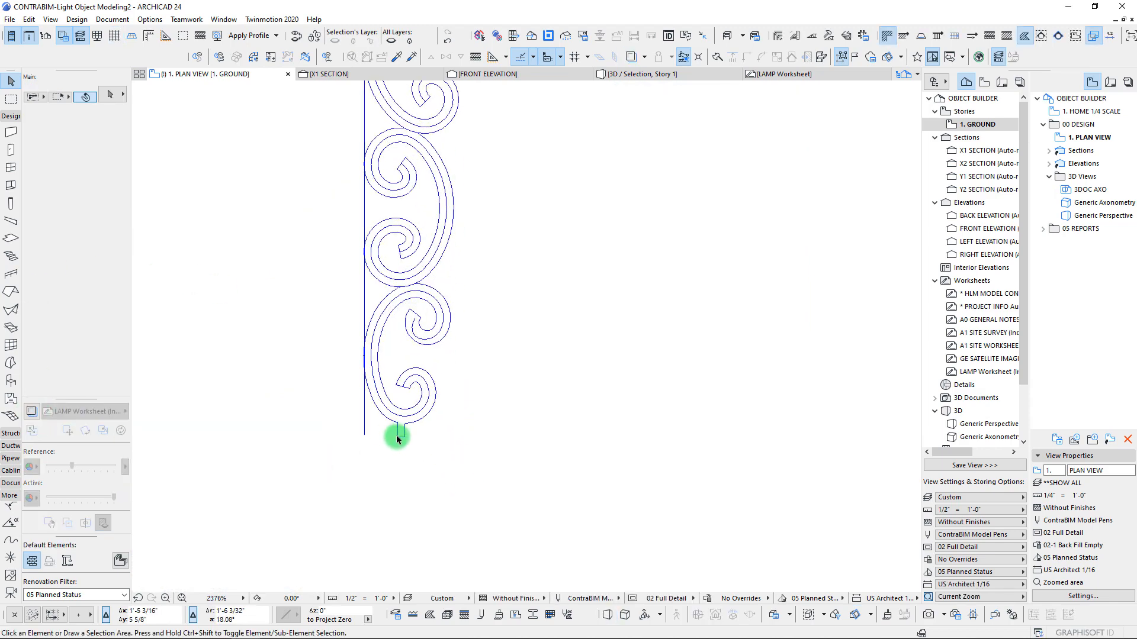
Select the bottom connector wall and check its height, thickness and reference line offset settings
left_click(403, 434)
scroll(373, 403, "up", 5)
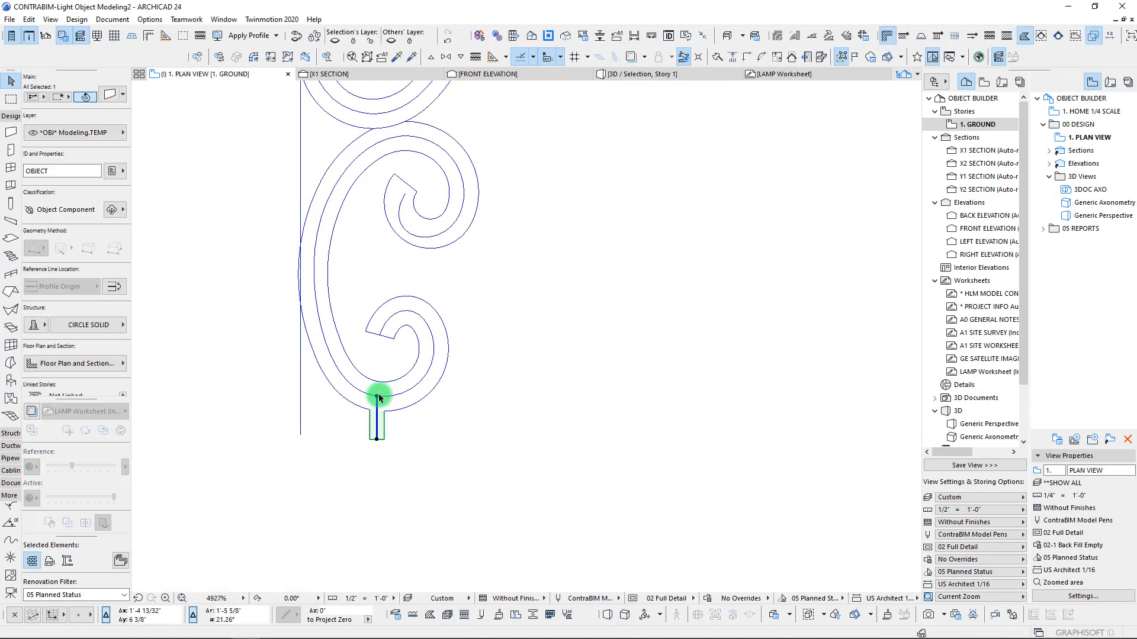
scroll(59, 299, "down", 3)
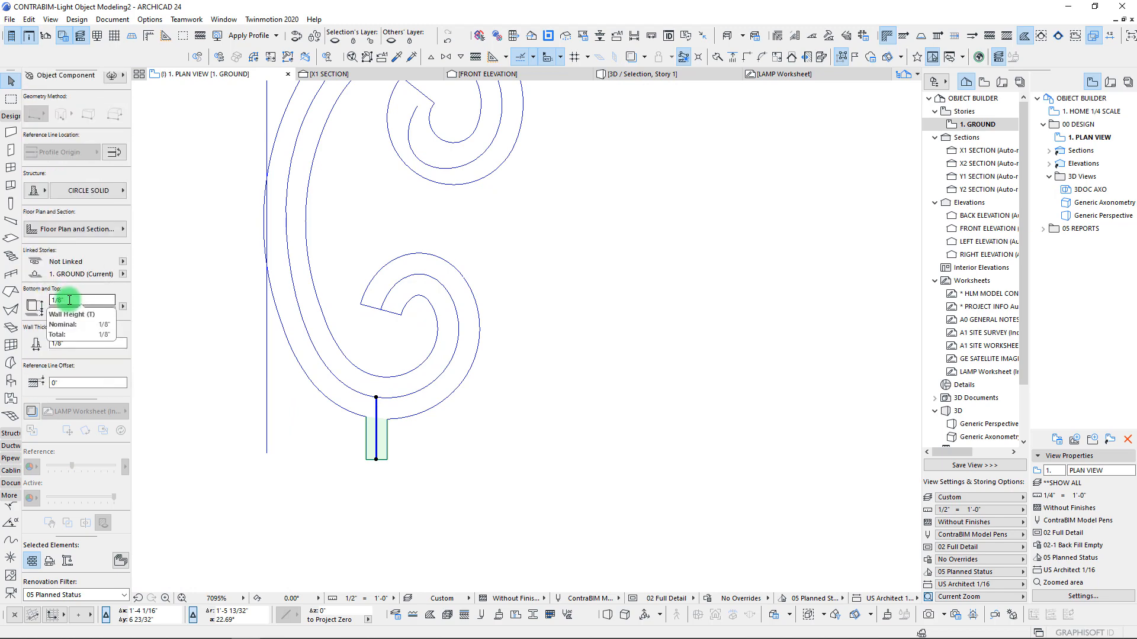
scroll(57, 284, "down", 1)
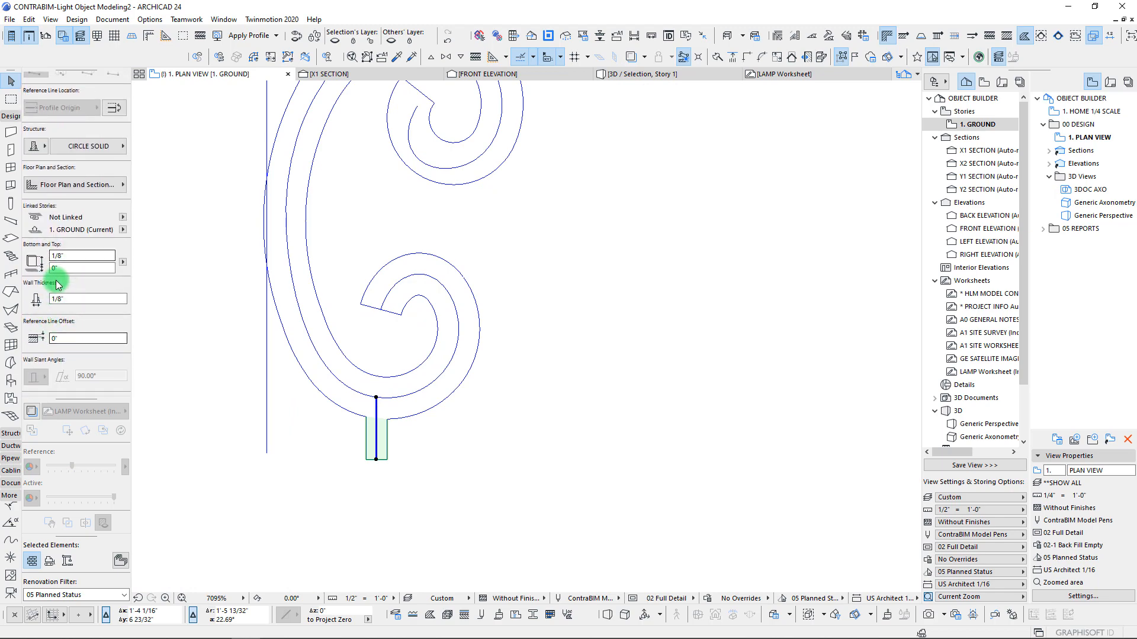
left_click(376, 400)
Select the whole scroll column together with both connector walls and the vertical guide wall beside it
scroll(409, 423, "down", 4)
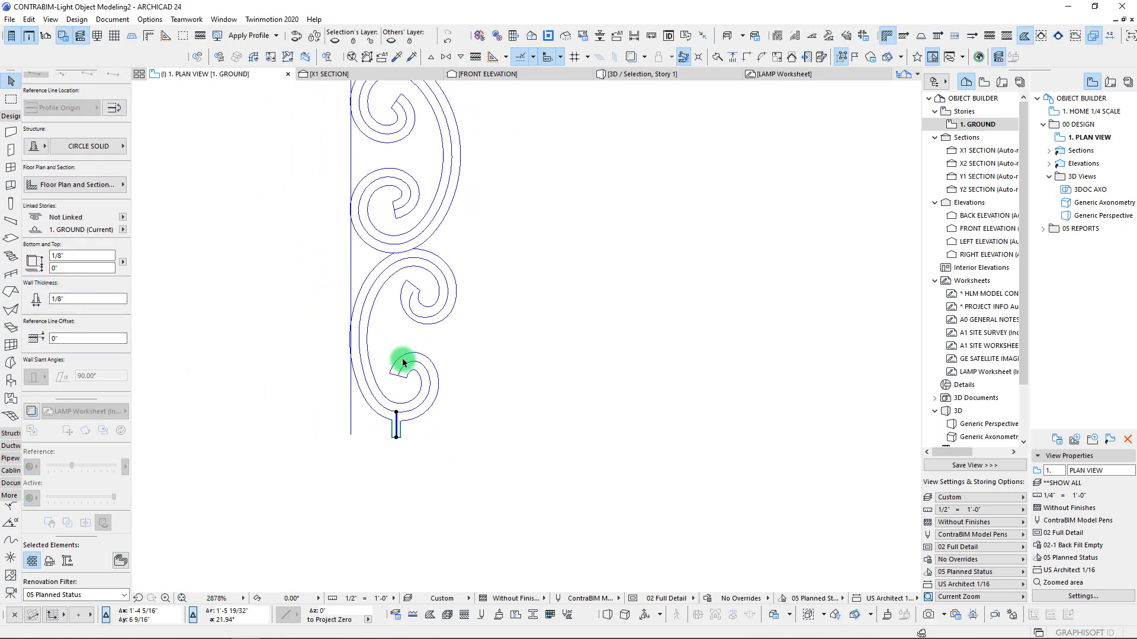
scroll(402, 362, "down", 4)
left_click_drag(329, 253, 457, 539)
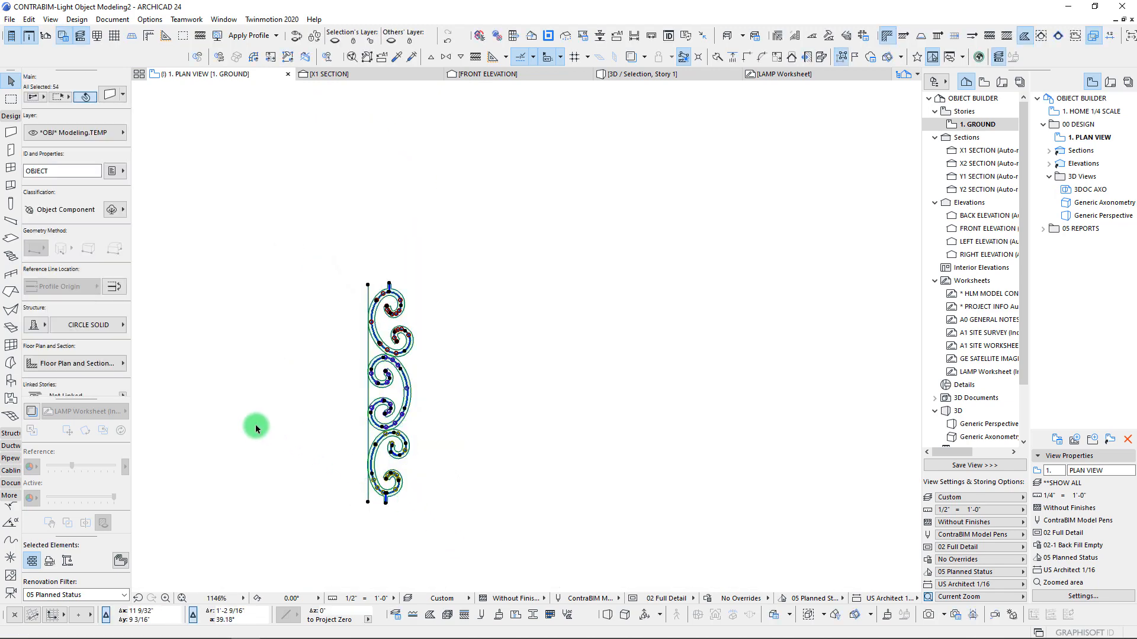
Inspect the selected scroll column and its connector walls in 3D from another angle, and return to the floor plan
key("F5")
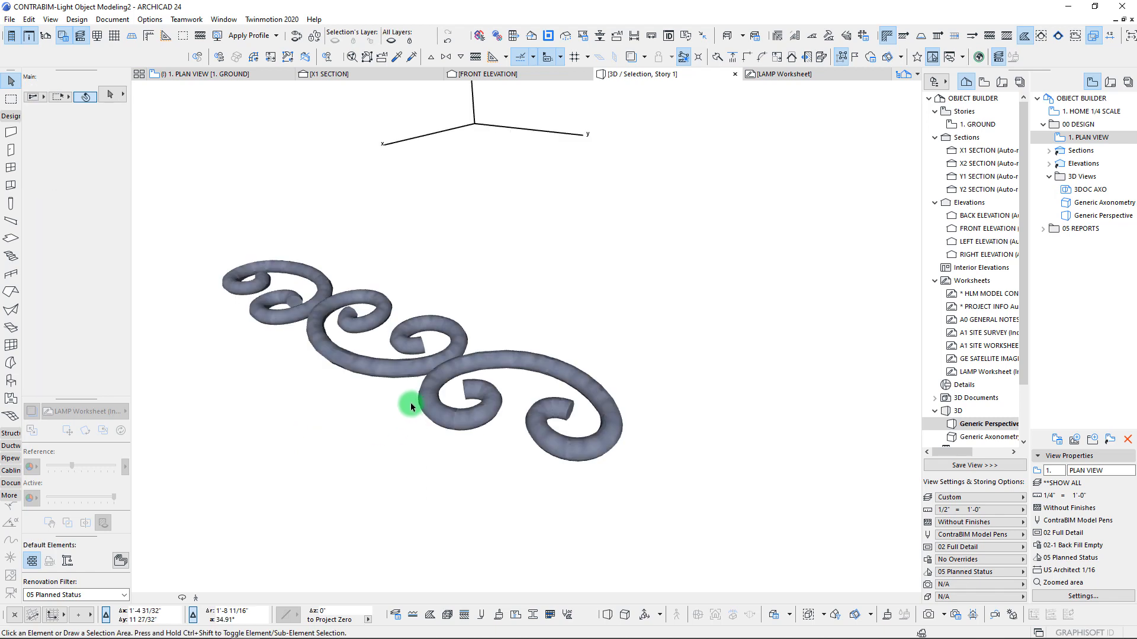
left_click_drag(476, 414, 497, 212)
left_click_drag(380, 276, 655, 436)
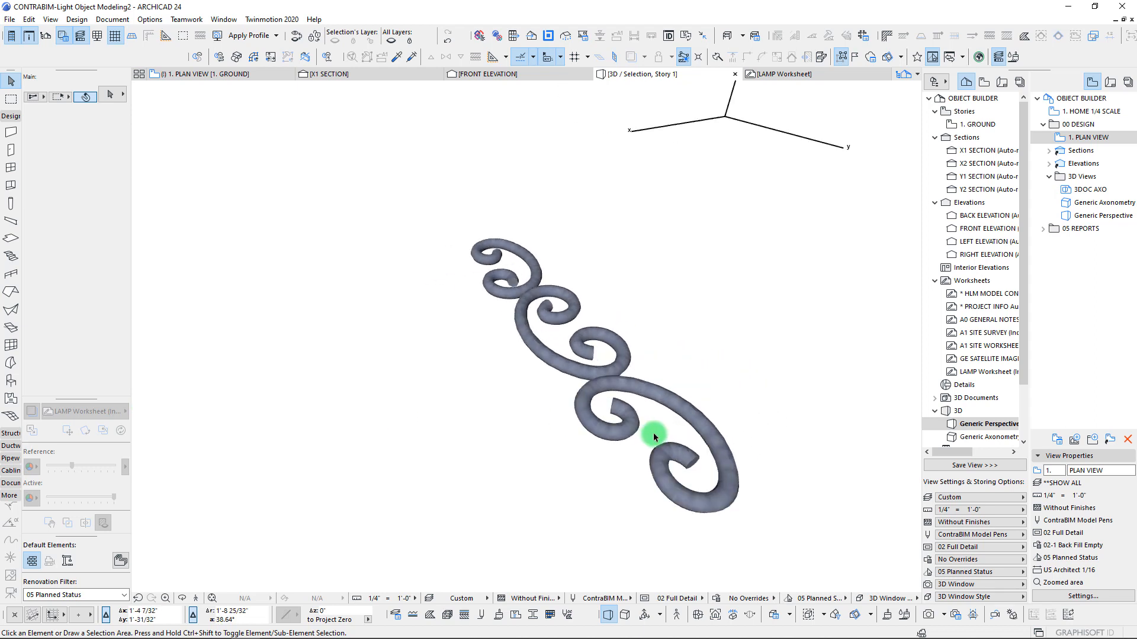
key("F2")
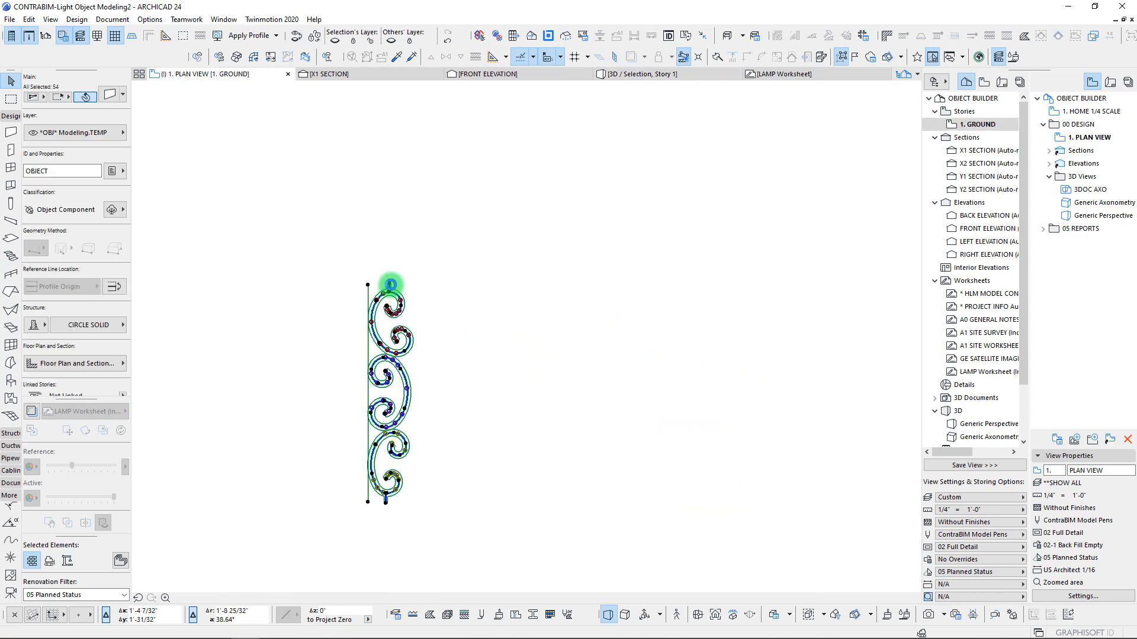
Isolate the two end connector walls in 3D, and set their height to 1/4", bottom offset to -1/16" and thickness to 1/4"
key("Escape")
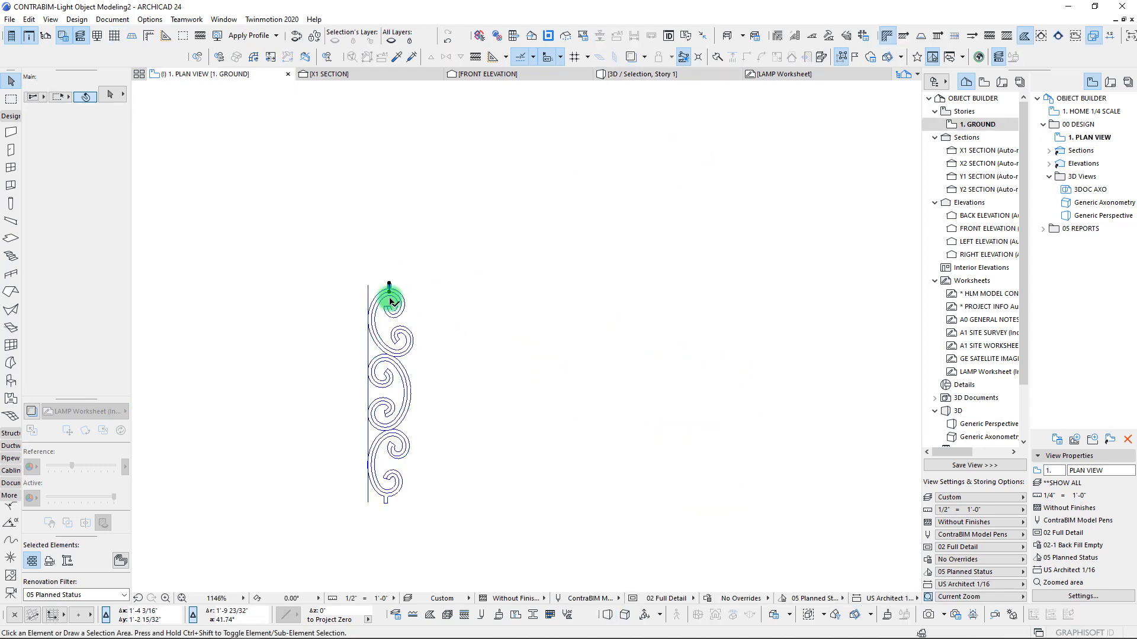
left_click(390, 302)
left_click(387, 508)
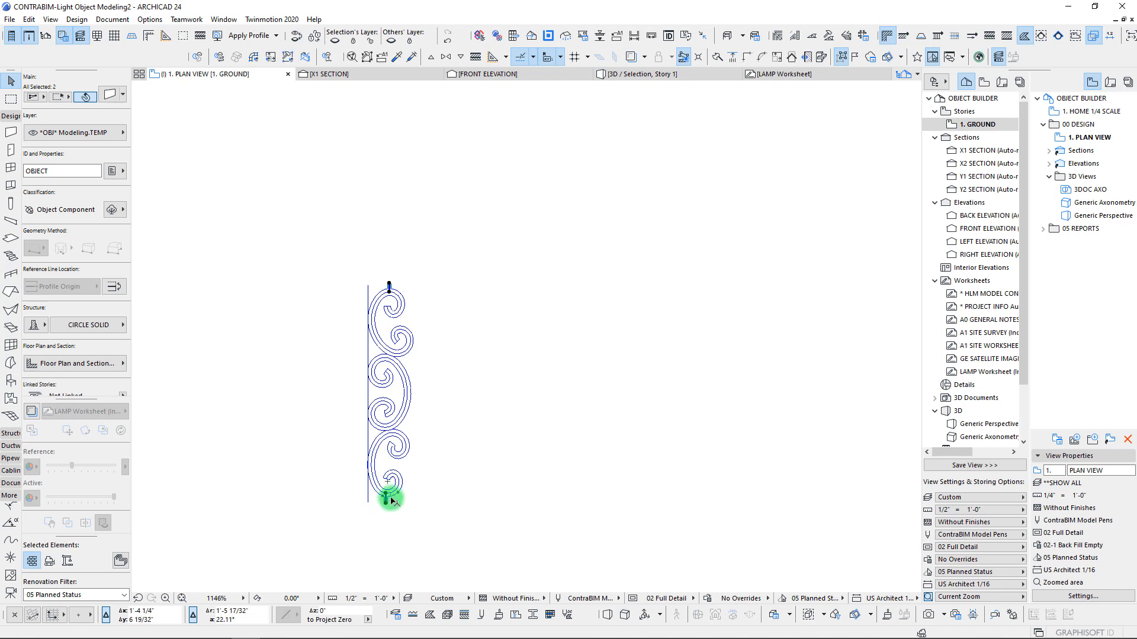
key("F5")
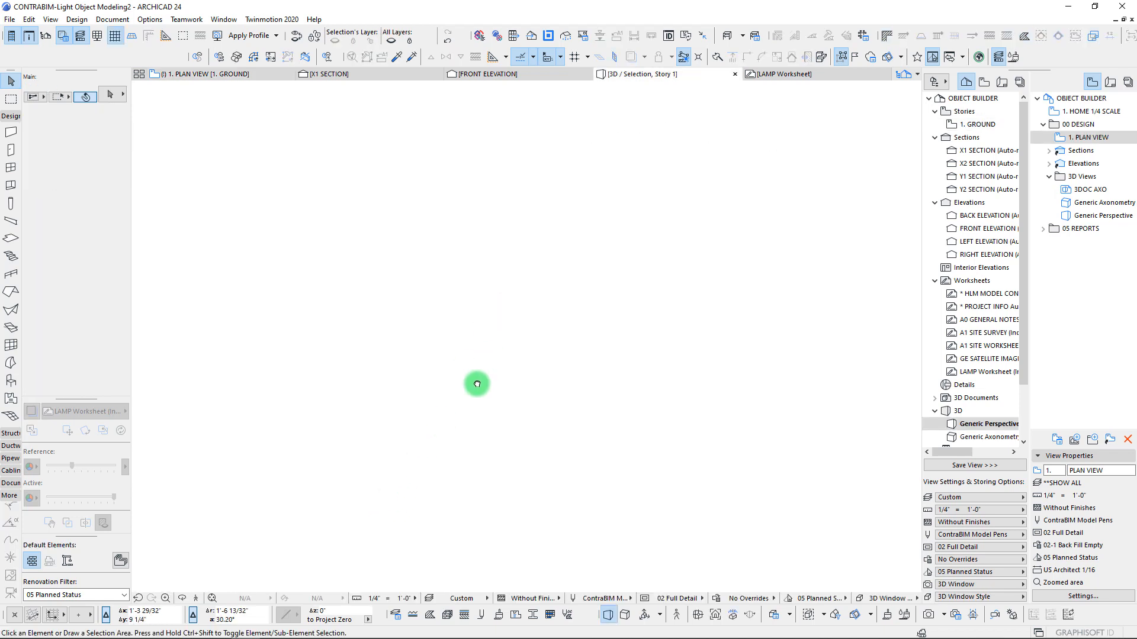
key("F2")
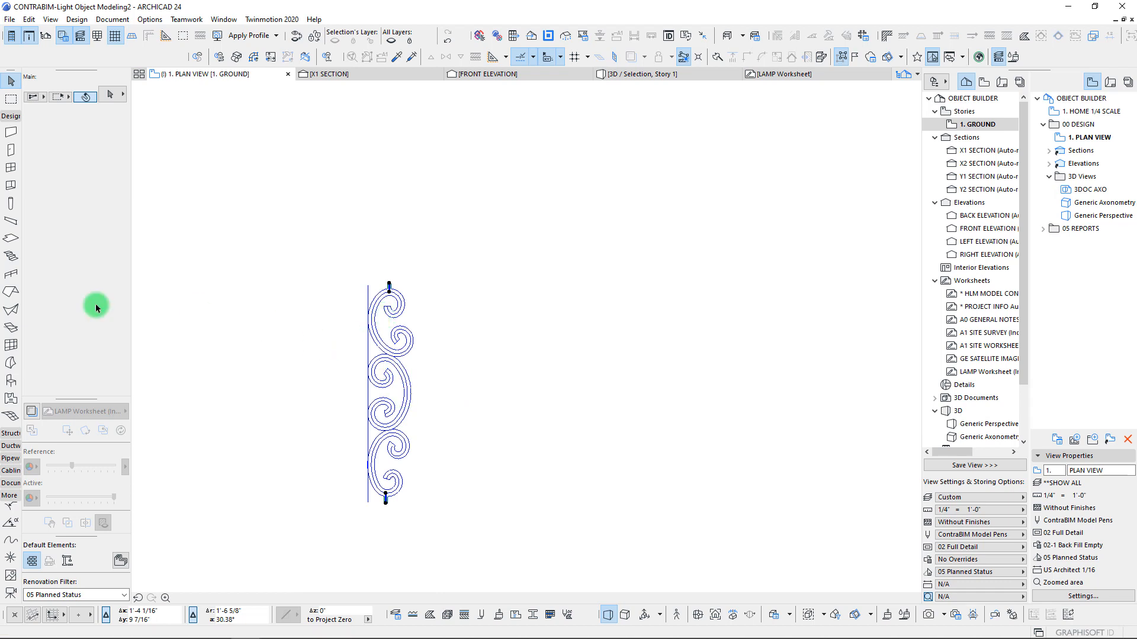
scroll(78, 305, "down", 5)
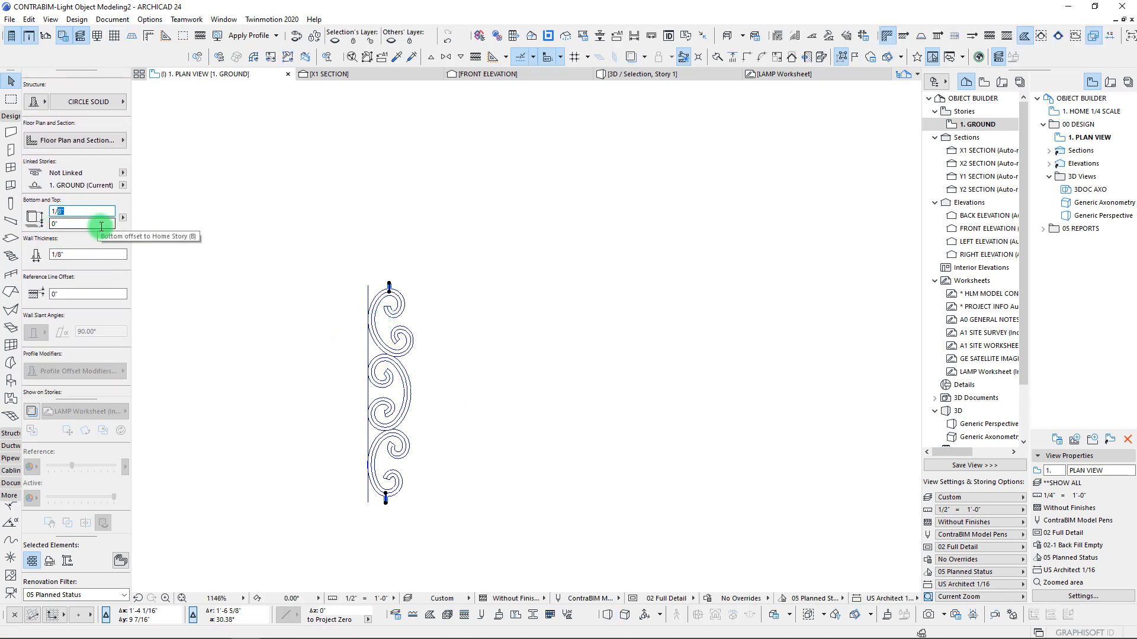
type("\"")
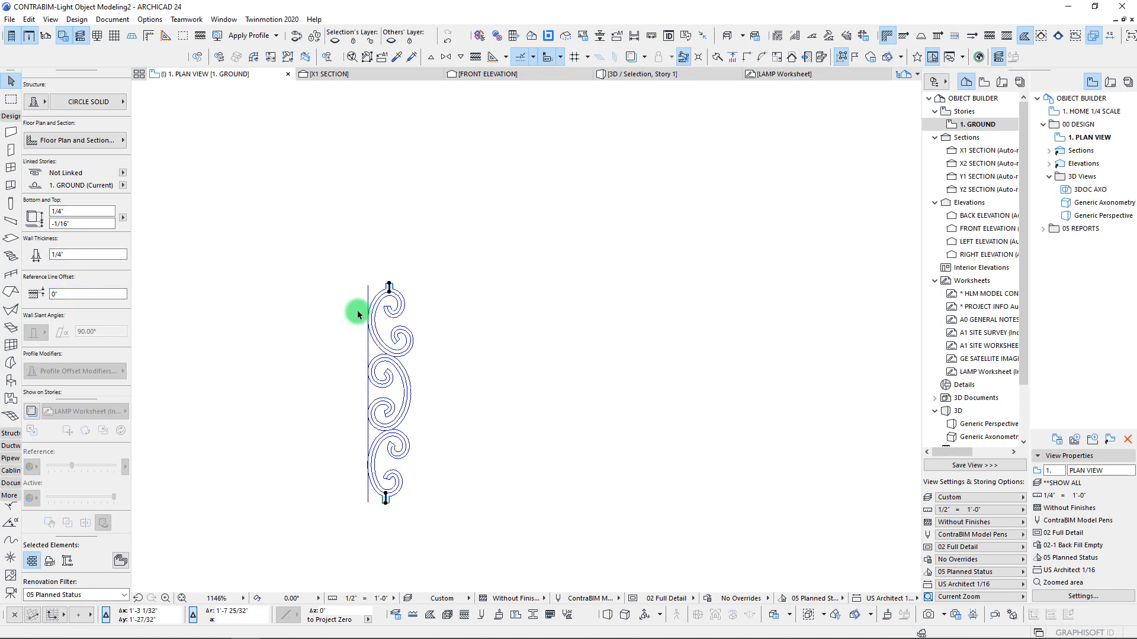
Select the whole column with its resized connectors, inspect it in 3D and return to the floor plan
left_click_drag(337, 246, 447, 515)
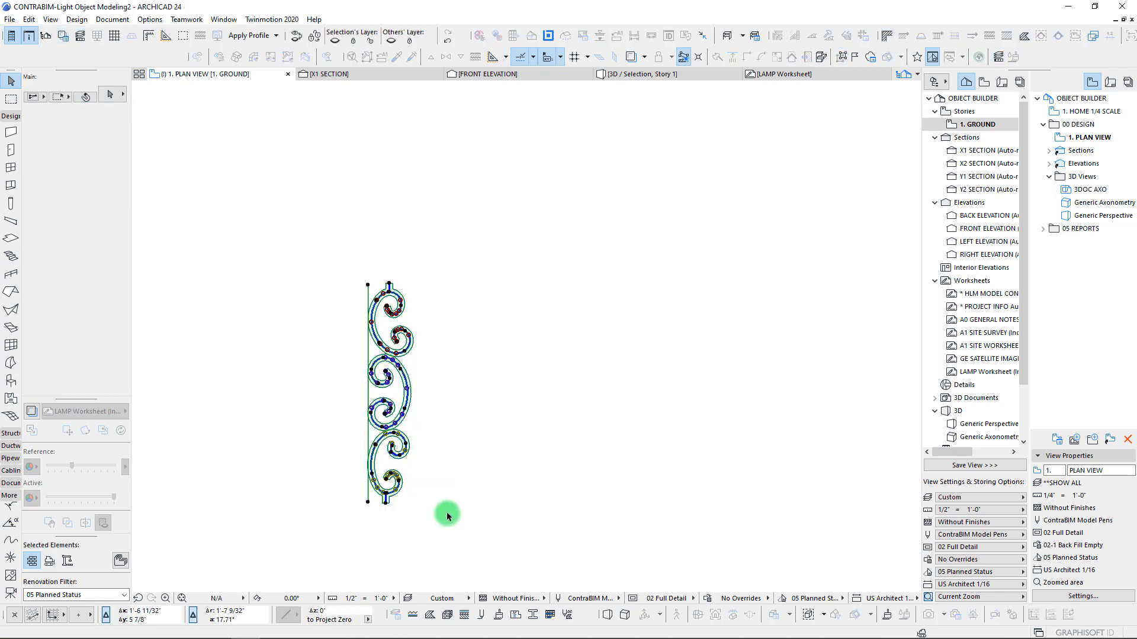
key("F5")
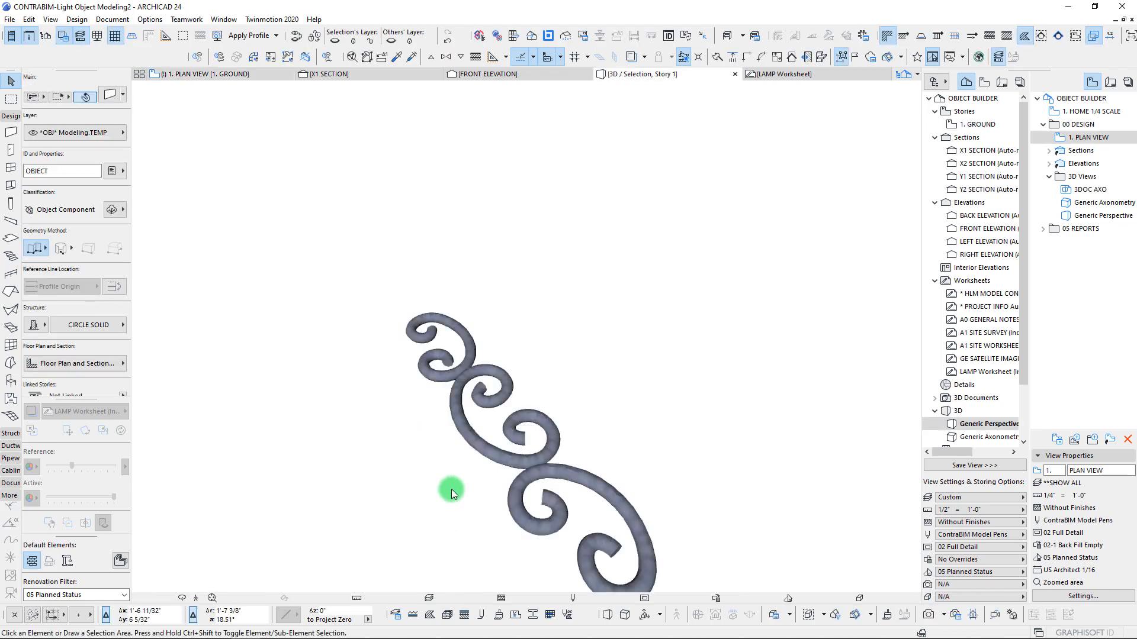
middle_click_drag(494, 407, 451, 360)
key("F2")
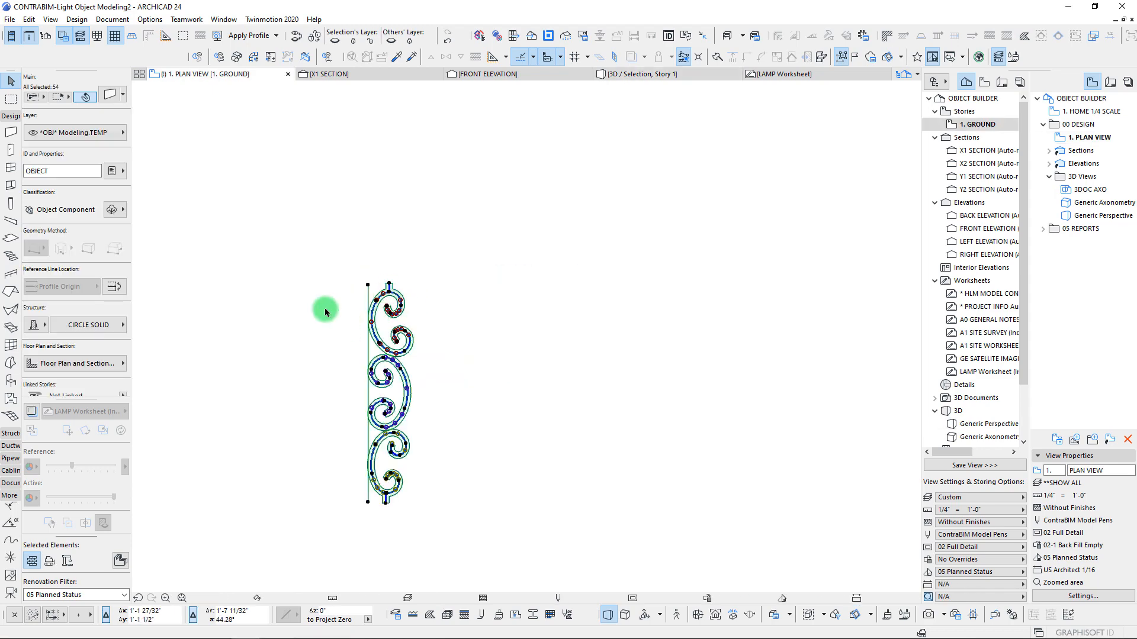
Clear the selection, select only the top connector wall and inspect it by itself in 3D
key("Escape")
scroll(388, 283, "up", 4)
scroll(389, 289, "up", 3)
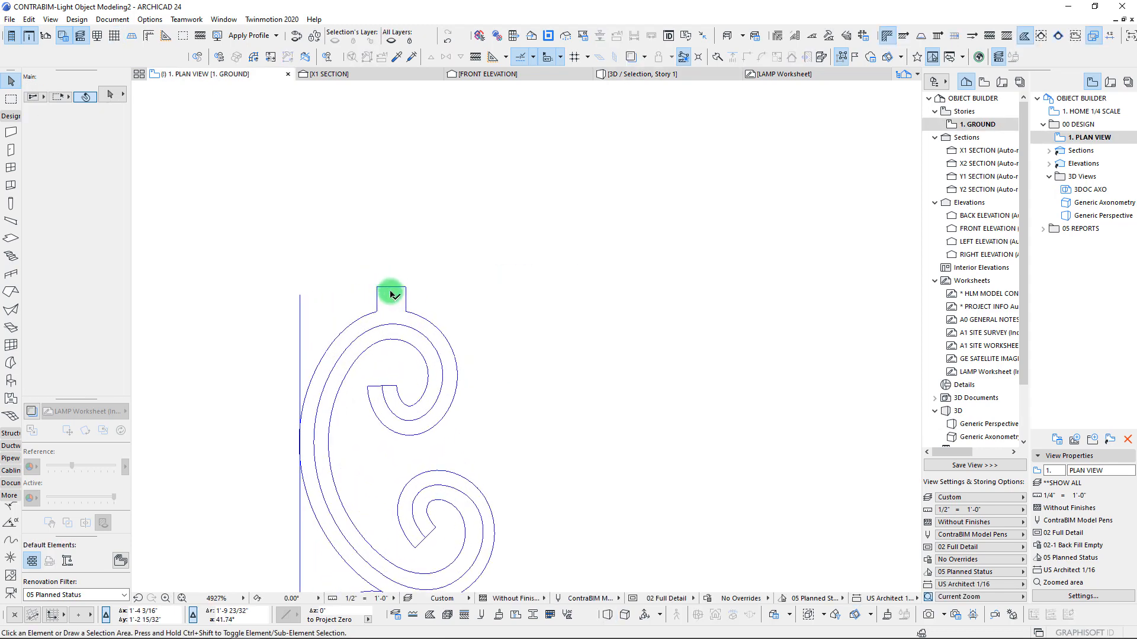
left_click(390, 290)
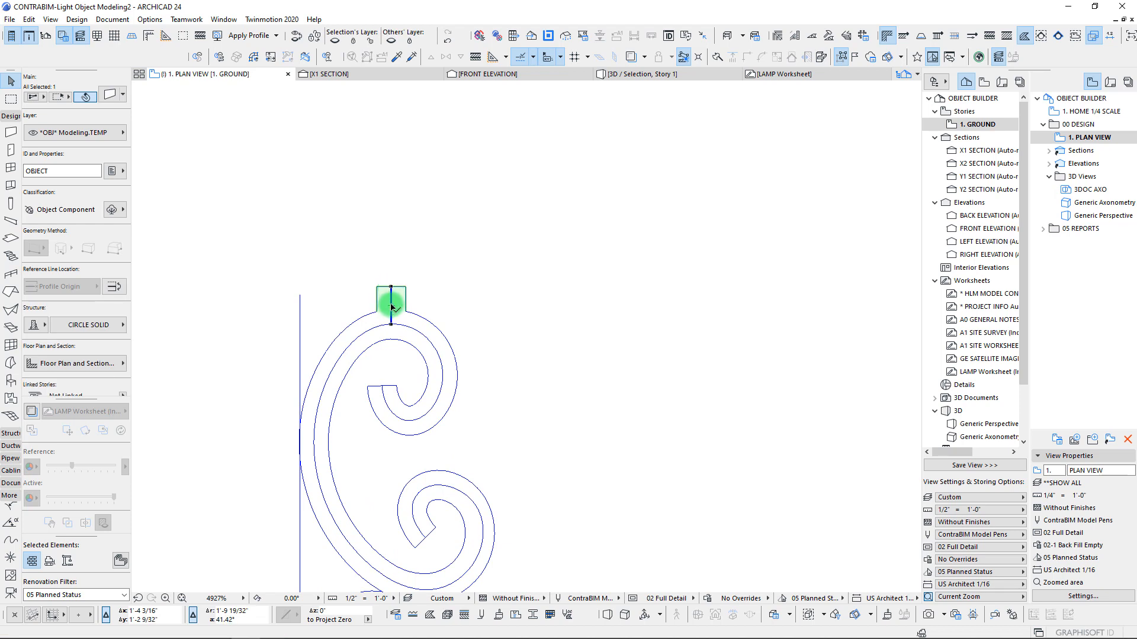
left_click_drag(391, 307, 391, 249)
key("F5")
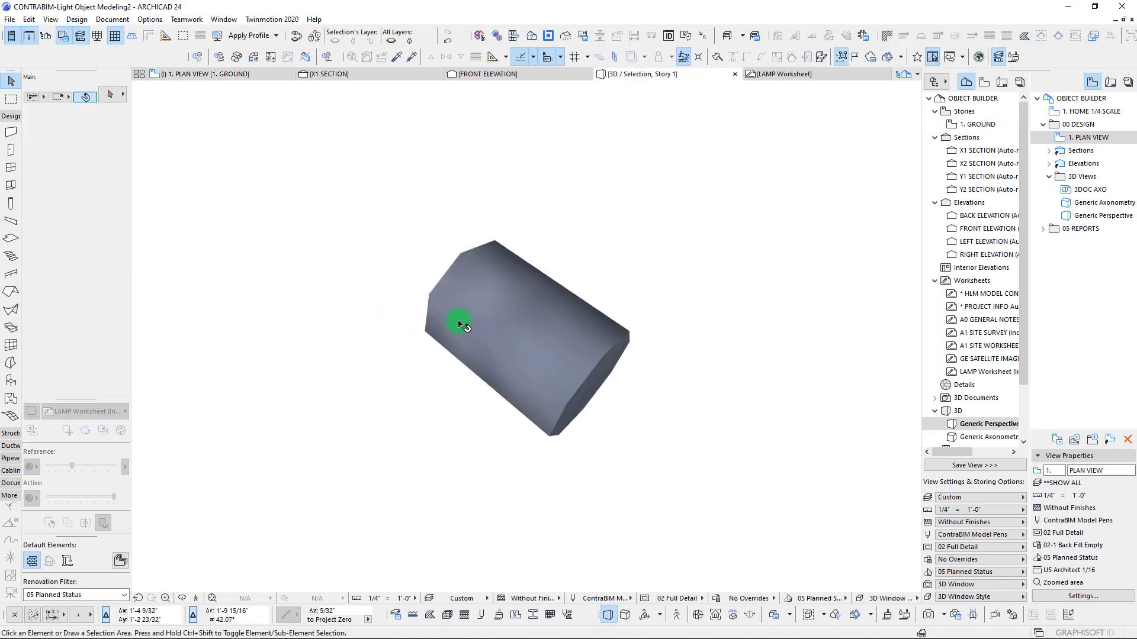
Show the whole model in 3D and try to move the short cylindrical wall against the end of the scroll
scroll(455, 327, "down", 5)
key("ctrl+F5")
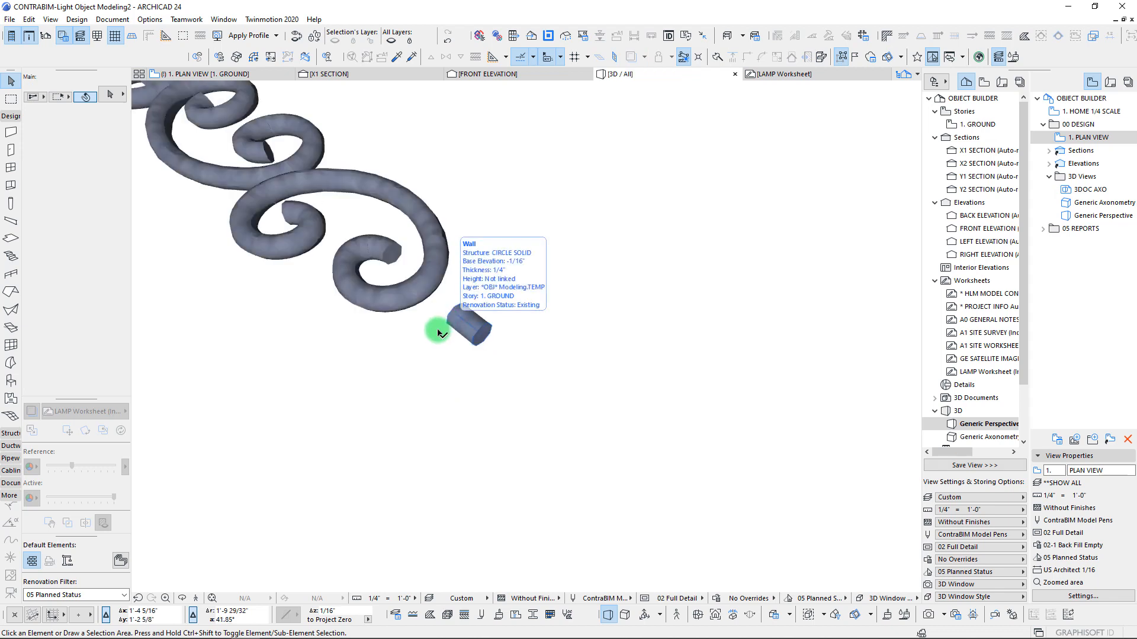
scroll(436, 331, "down", 5)
scroll(409, 342, "up", 3)
middle_click_drag(432, 330, 500, 365)
scroll(500, 366, "up", 4)
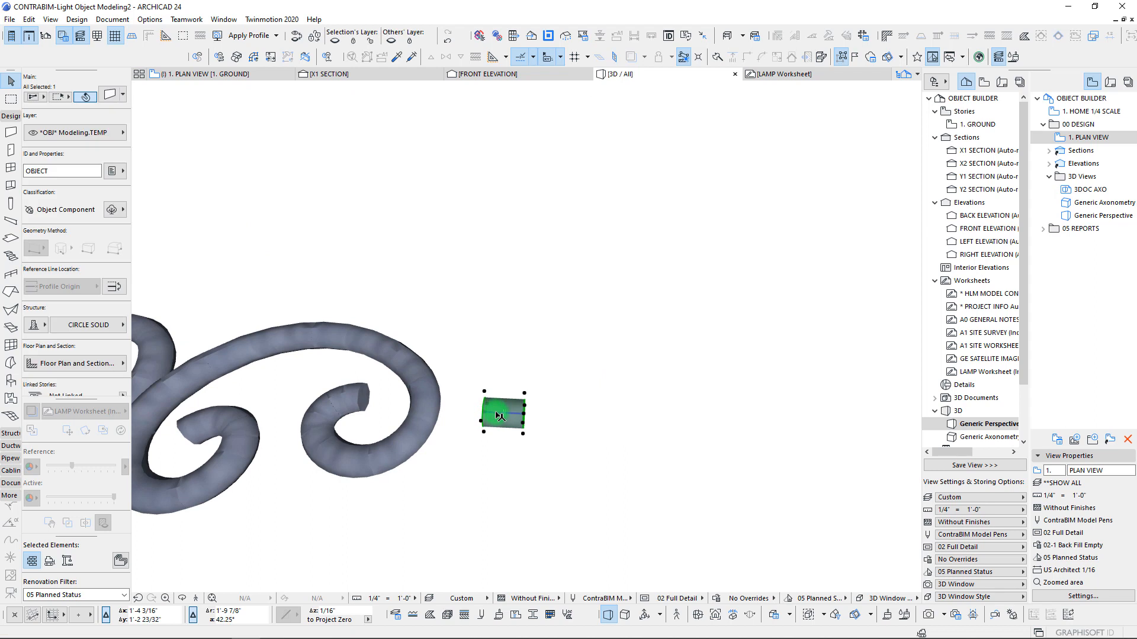
key("ctrl+d")
left_click(494, 415)
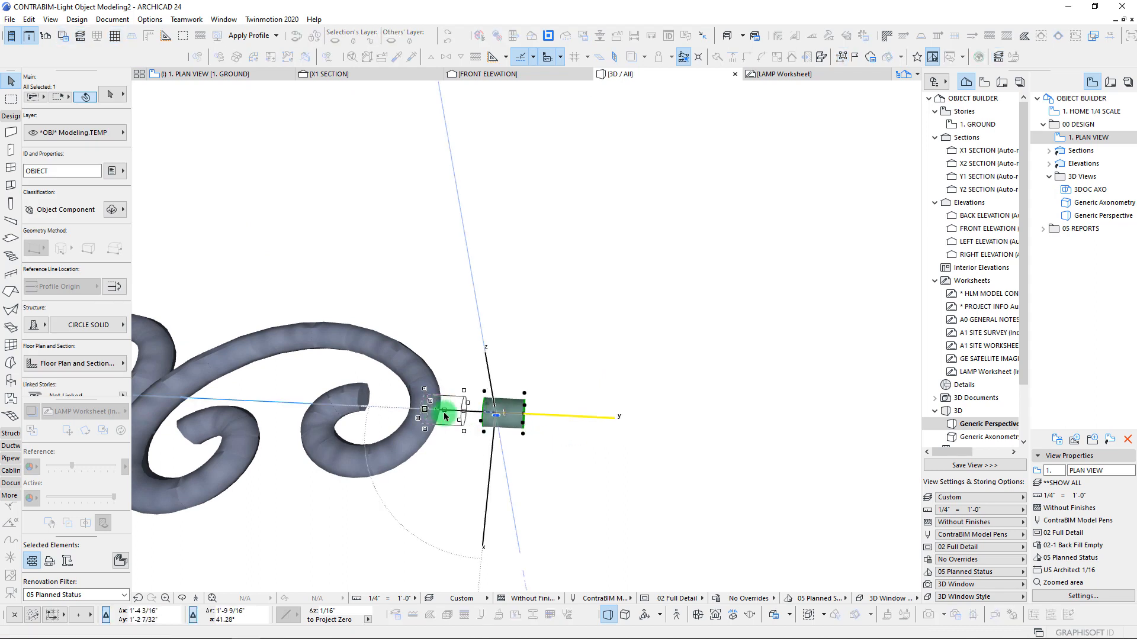
left_click(450, 415)
middle_click_drag(361, 394, 534, 413)
middle_click_drag(533, 413, 465, 356, "shift")
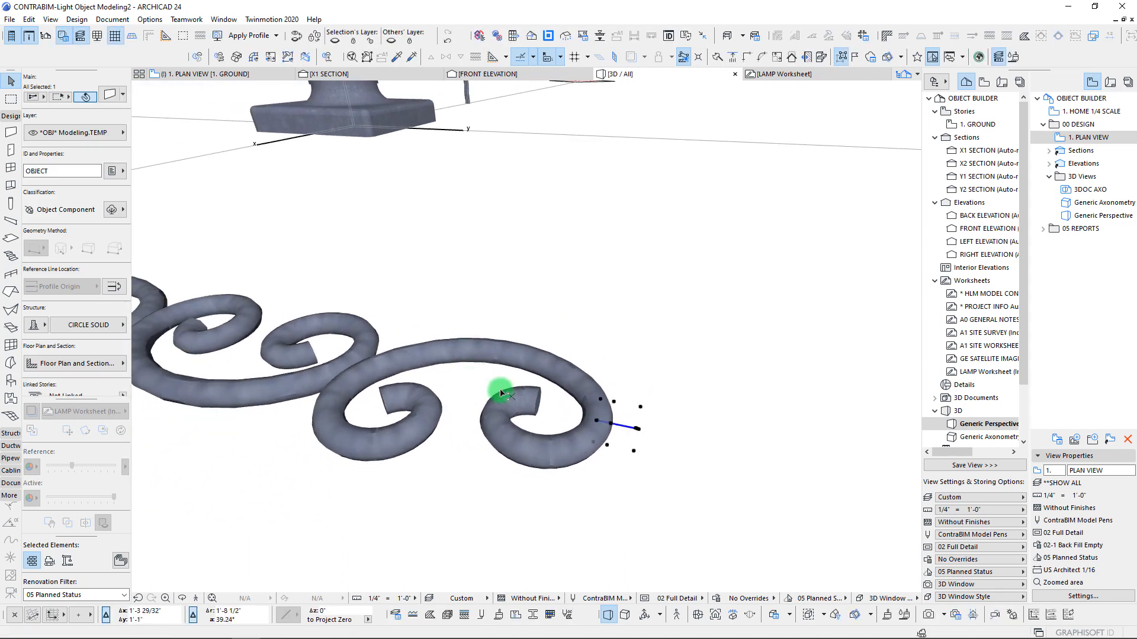
key("ctrl+z")
Delete the short cylindrical wall standing apart from the scroll column, working from the 3D view and the floor plan
scroll(568, 418, "down", 5)
middle_click_drag(569, 418, 497, 401, "shift")
scroll(557, 409, "up", 4)
left_click(502, 404)
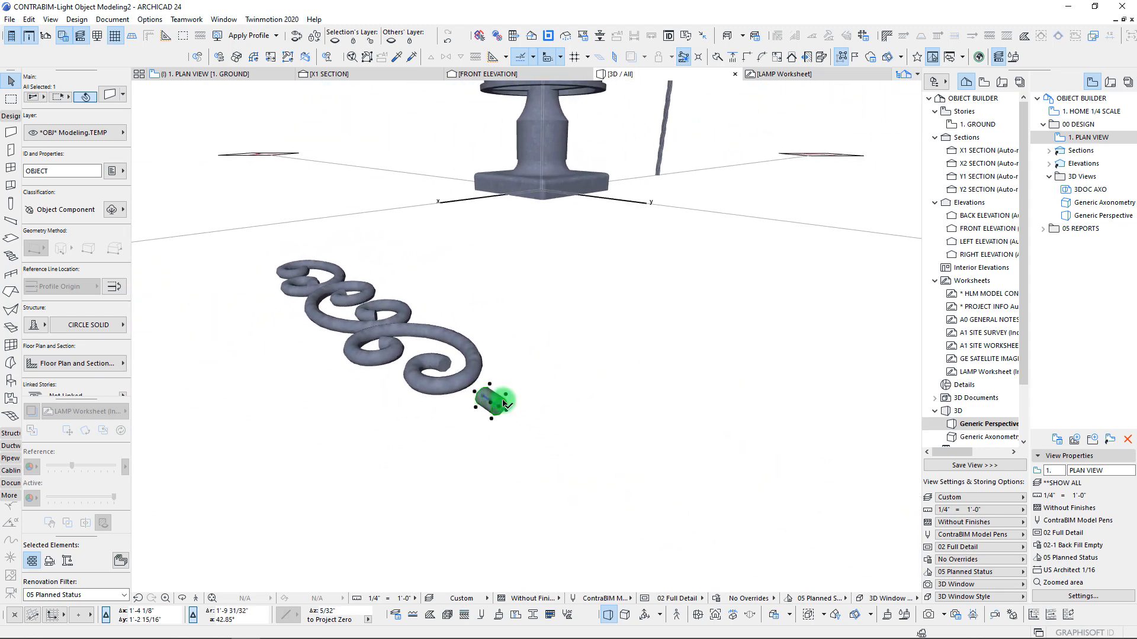
key("Delete")
key("F2")
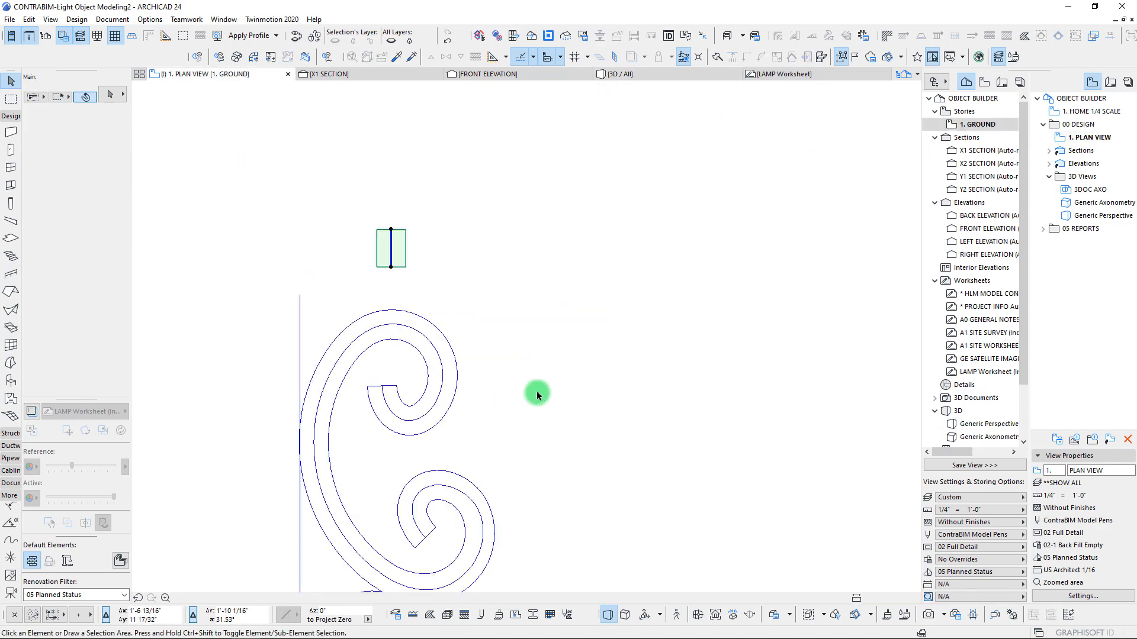
key("Delete")
Delete the short wall piece at the lower end of the scroll column in the floor plan
scroll(385, 339, "down", 5)
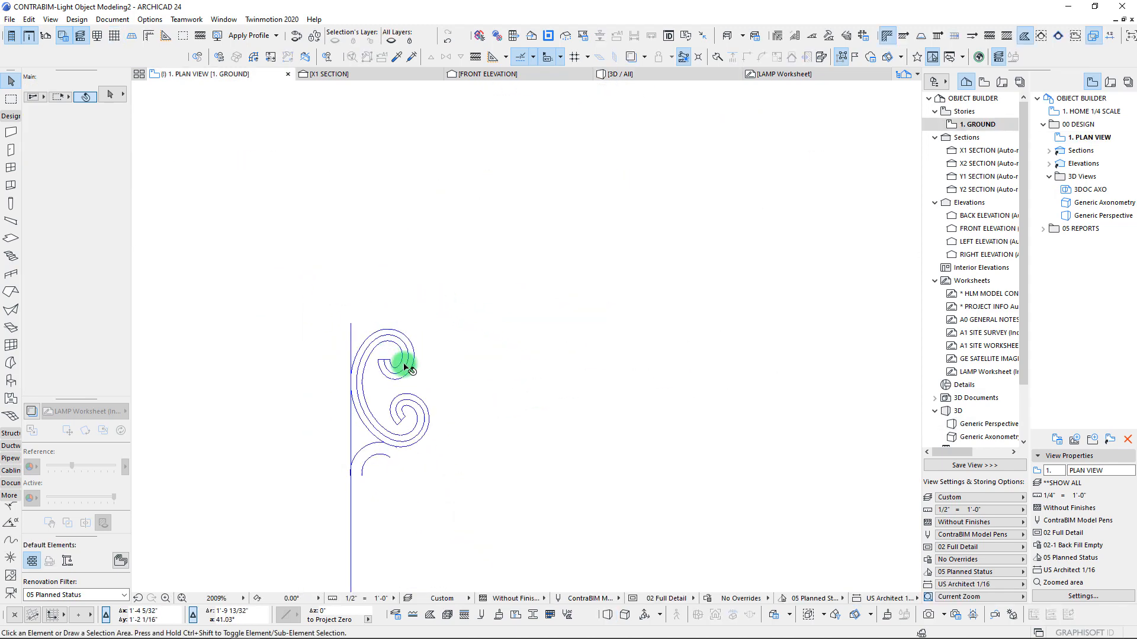
middle_click_drag(401, 361, 418, 320)
scroll(415, 476, "up", 4)
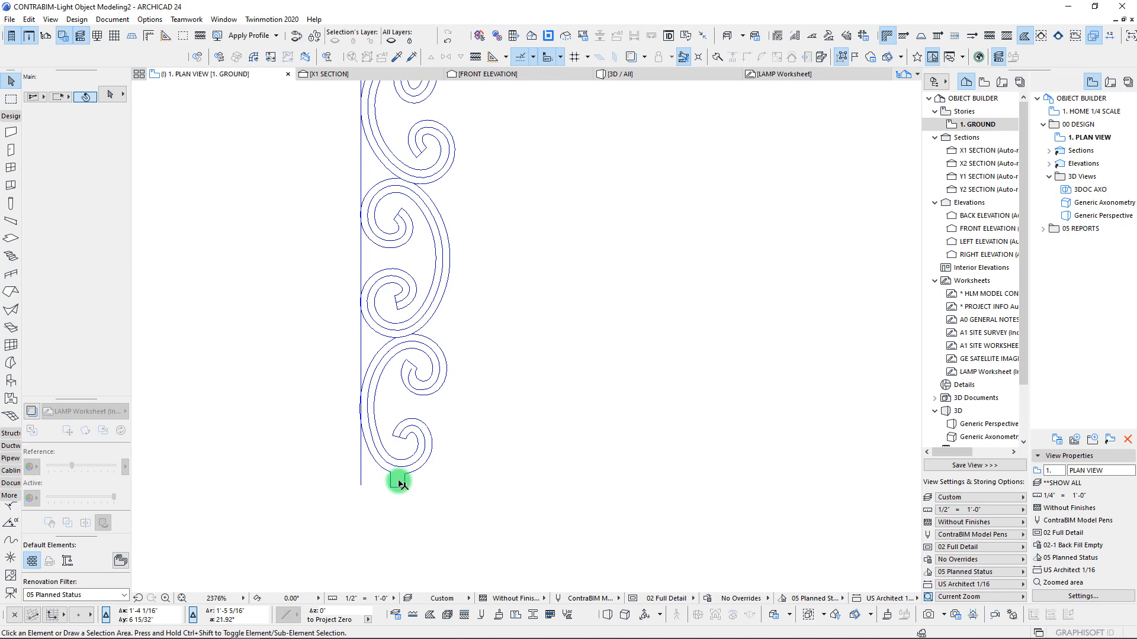
left_click(397, 475, "shift")
key("Delete")
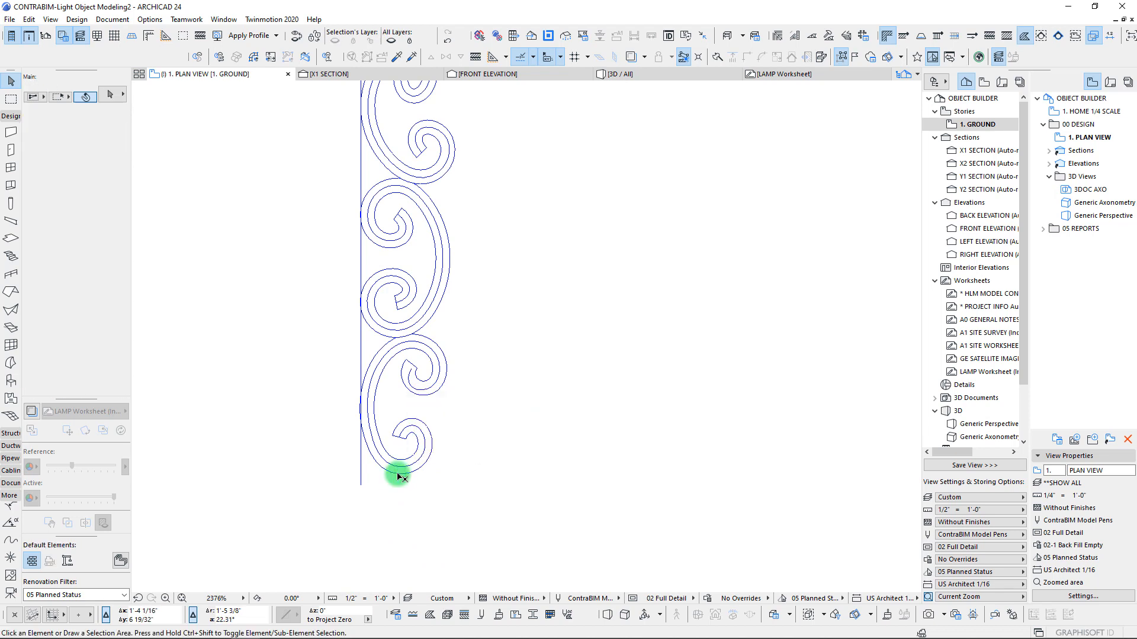
scroll(397, 476, "down", 4)
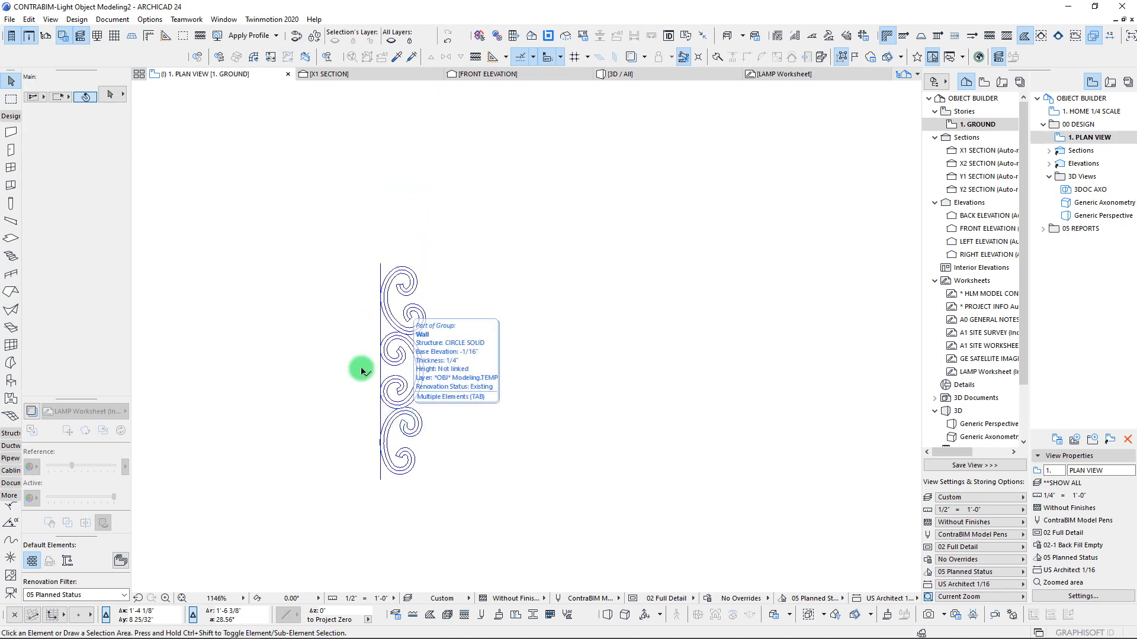
middle_click_drag(346, 330, 359, 279)
scroll(414, 443, "up", 5)
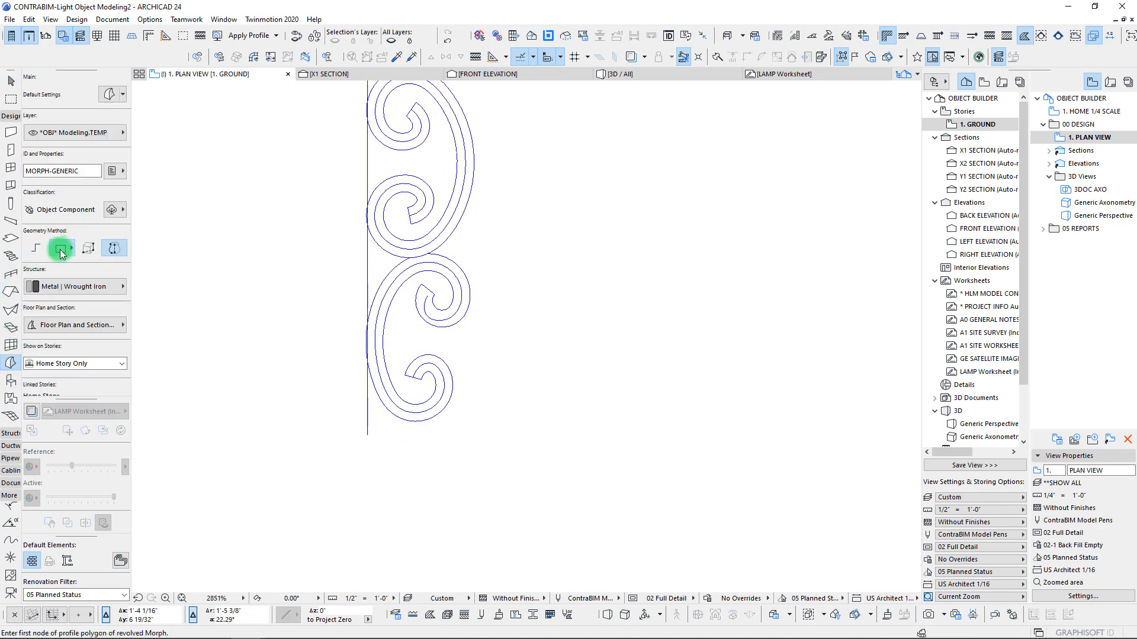
left_click(60, 251)
scroll(456, 339, "down", 4)
middle_click_drag(456, 340, 437, 446)
key("Escape")
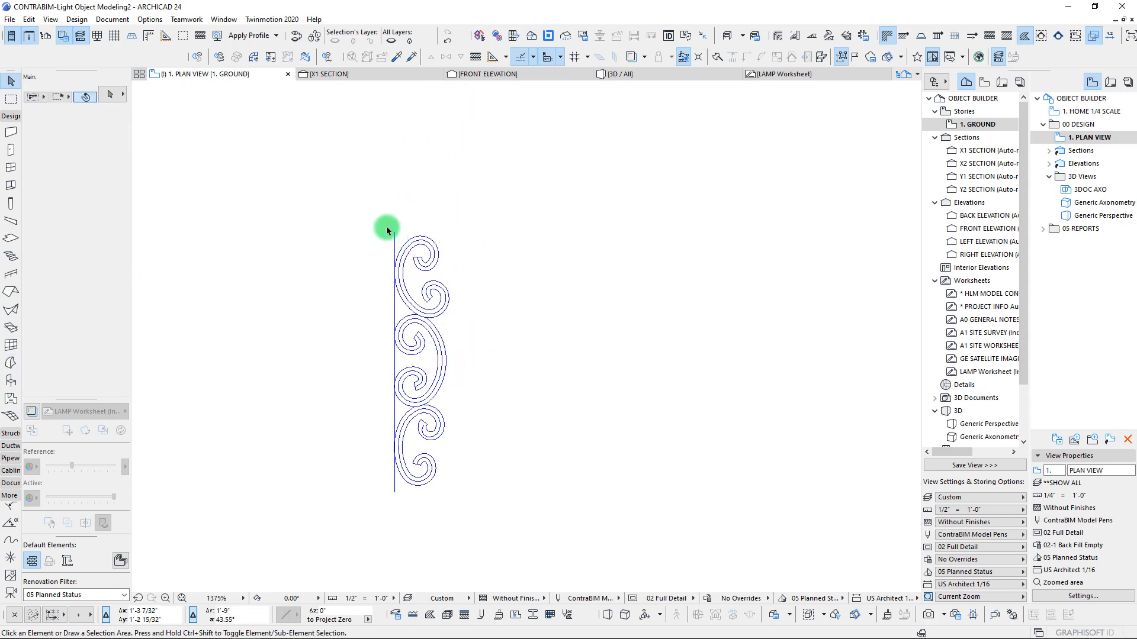
left_click_drag(366, 220, 477, 502)
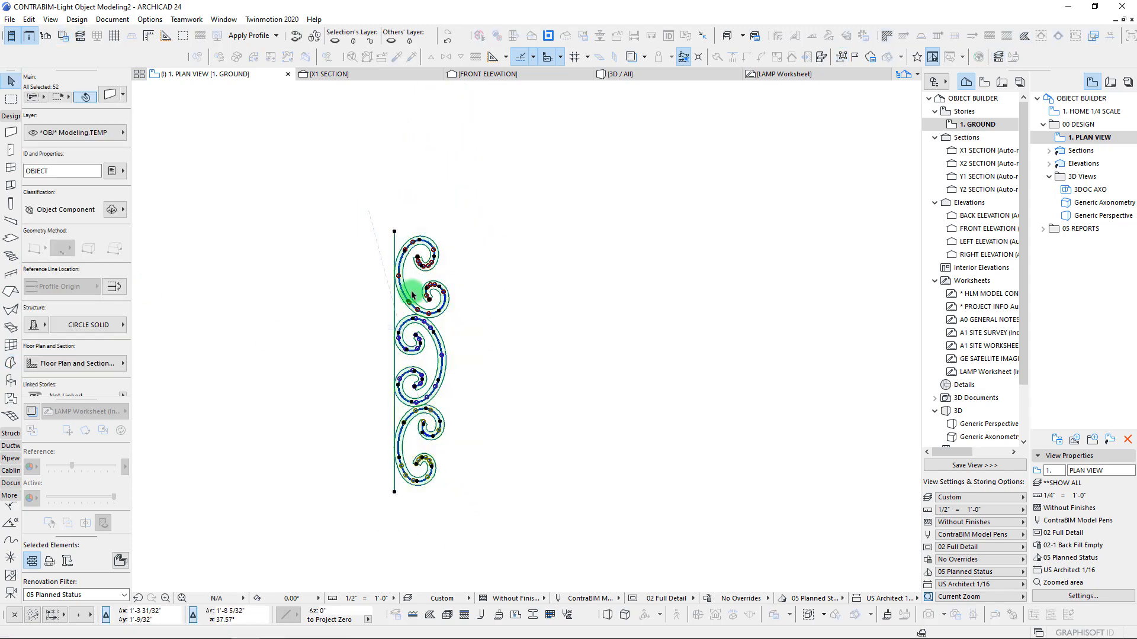
key("Escape")
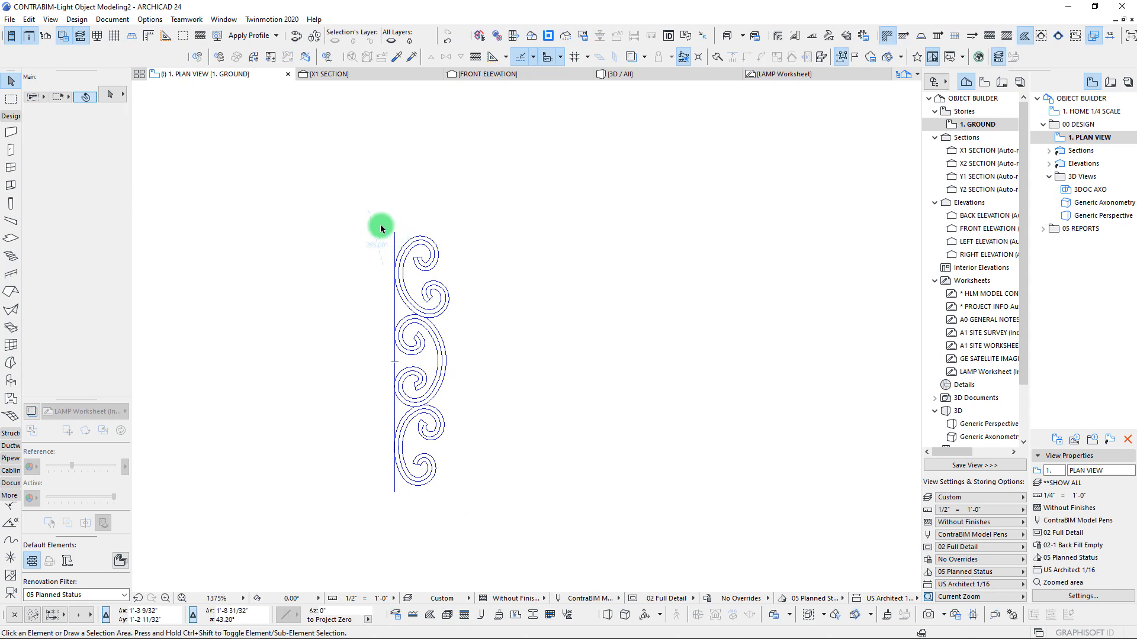
Select only the scroll walls with a marquee around the column and place a copy of them beside the original, outside the marquee
left_click(10, 106)
left_click(338, 200)
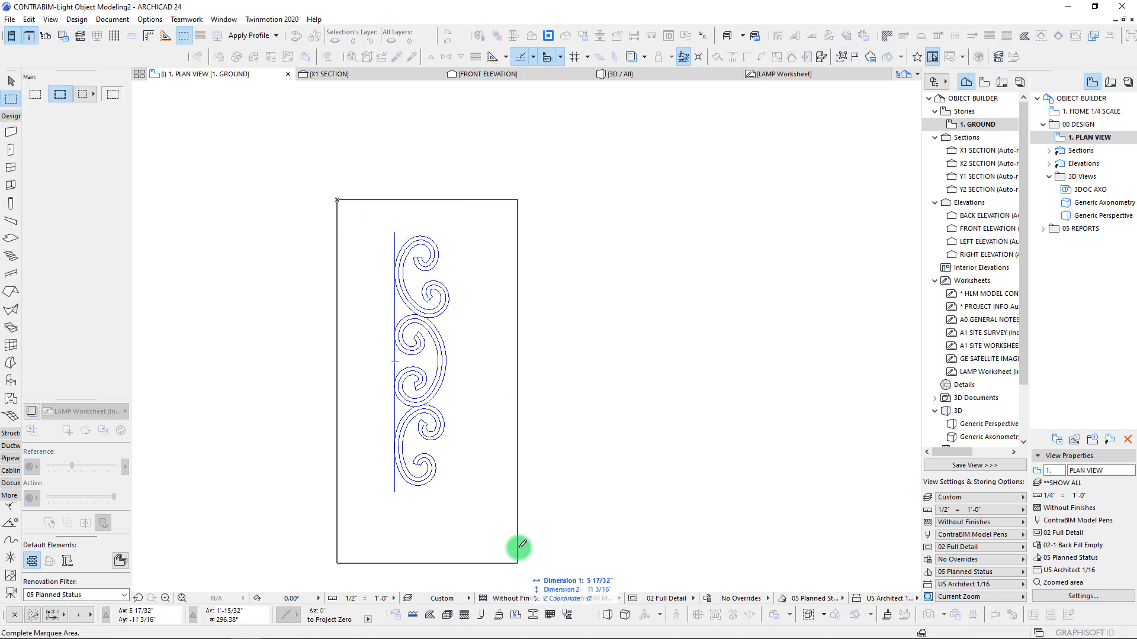
left_click(508, 520)
left_click(11, 132)
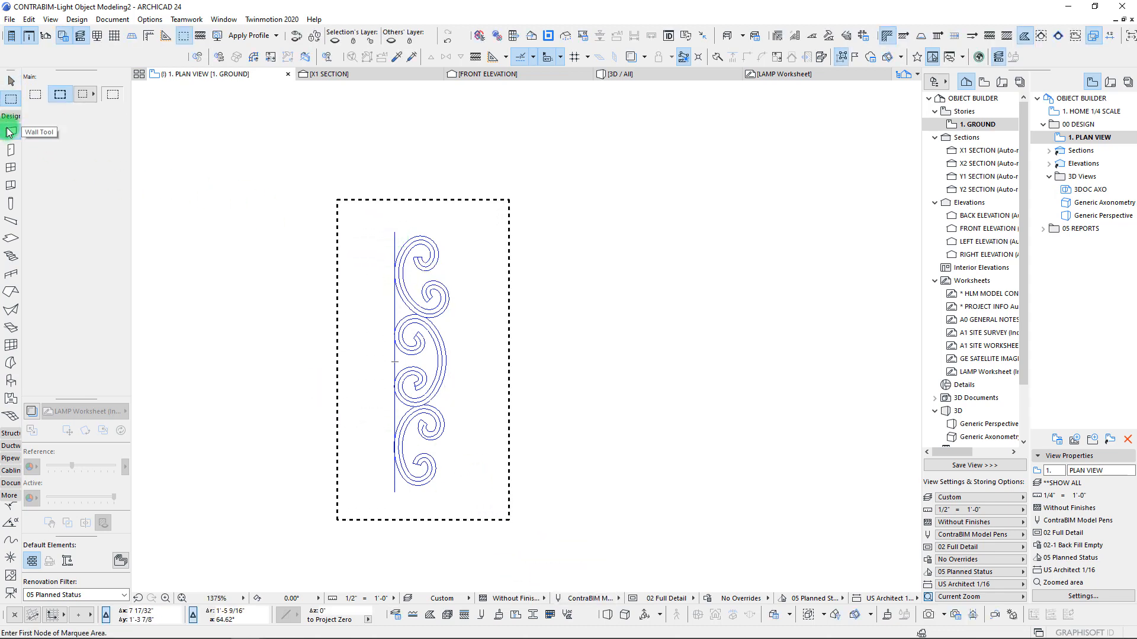
key("ctrl+a")
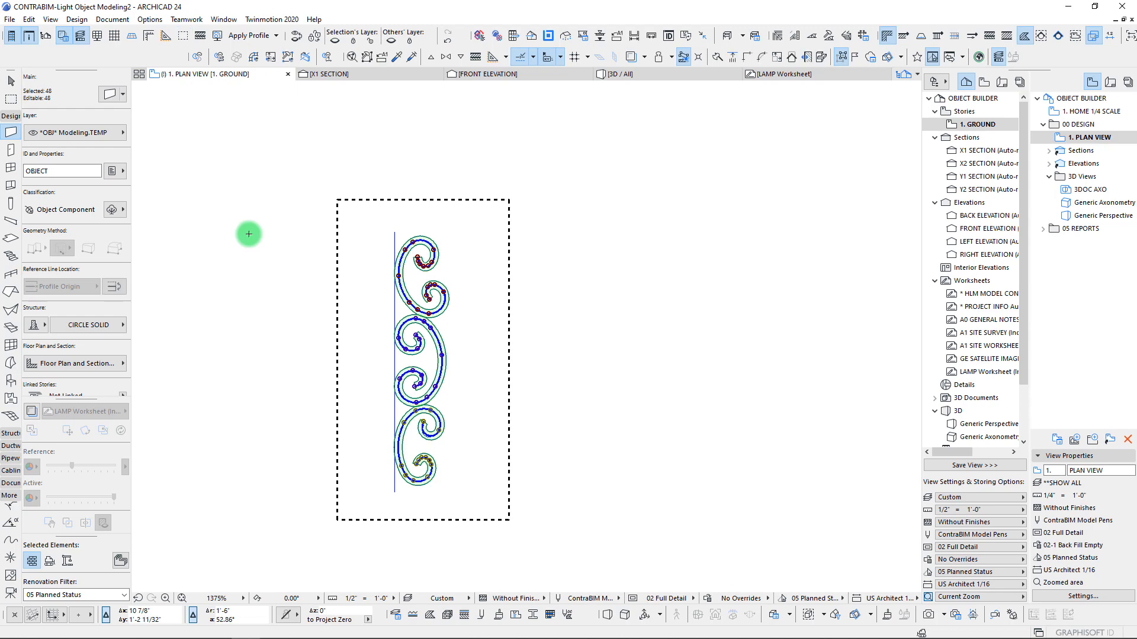
key("ctrl+shift+d")
left_click(439, 346)
left_click(575, 347)
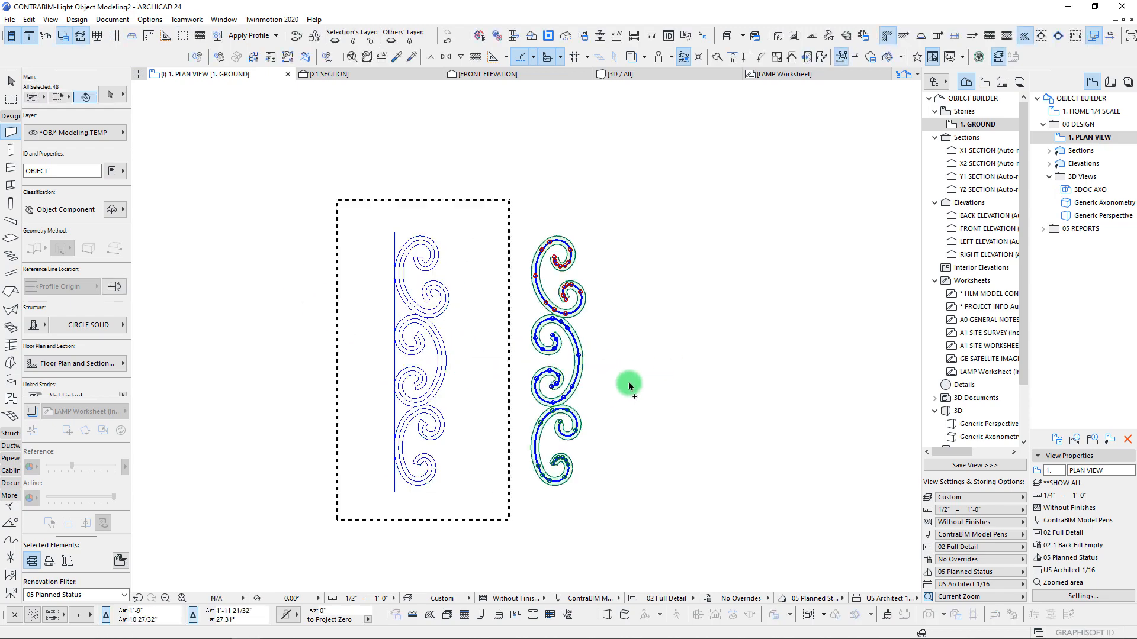
Convert the copied scroll walls to morphs and deselect them
right_click(643, 381)
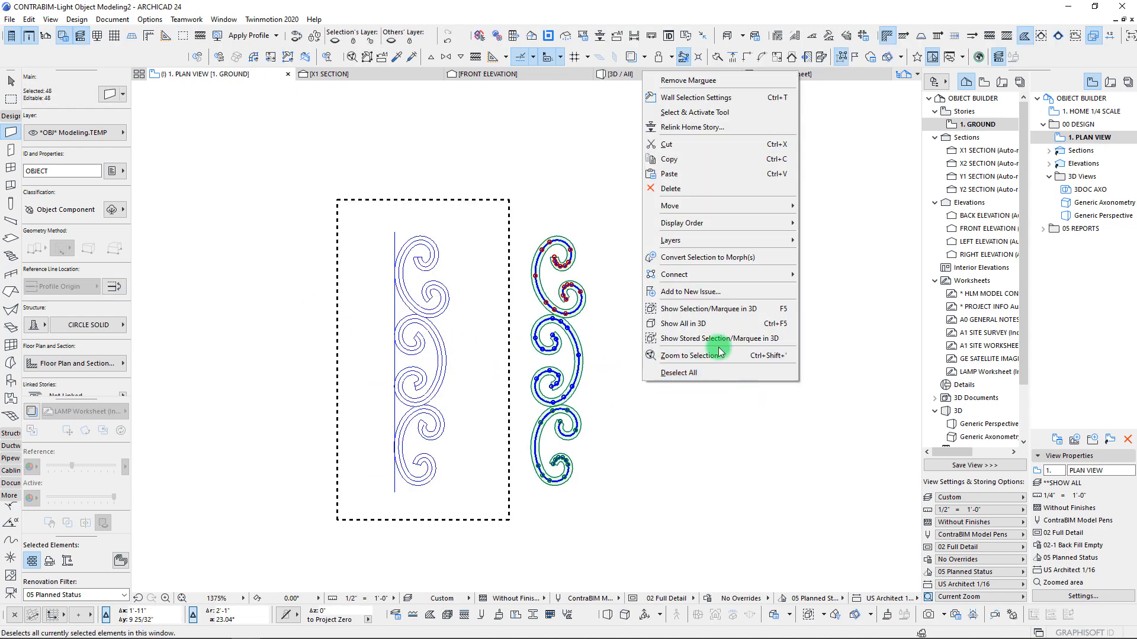
left_click(727, 257)
left_click(361, 291)
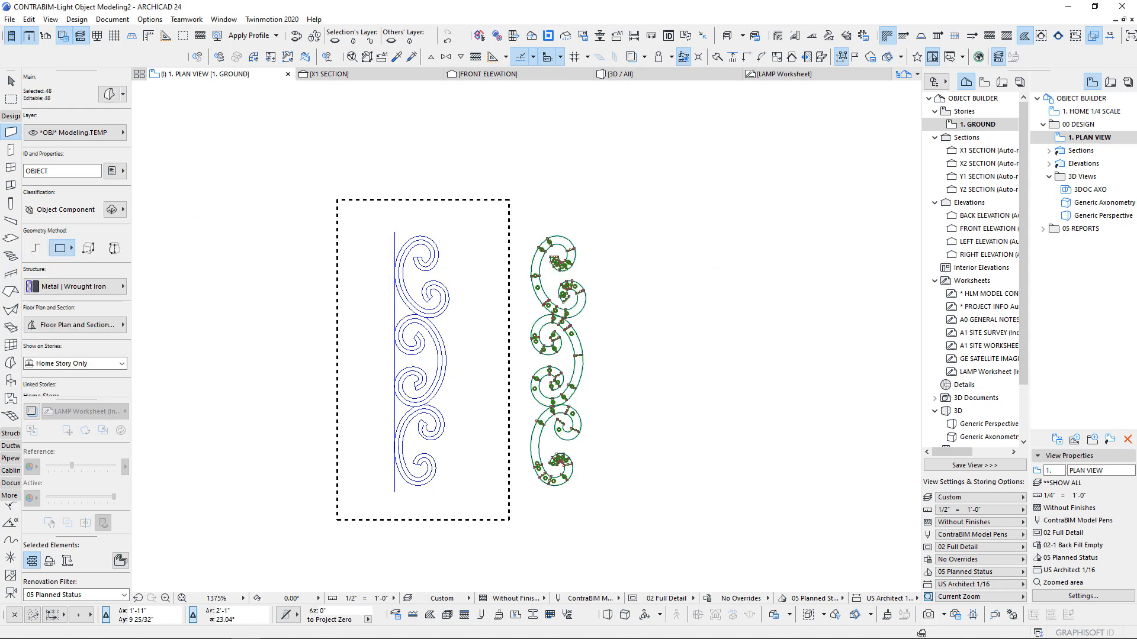
key("Escape")
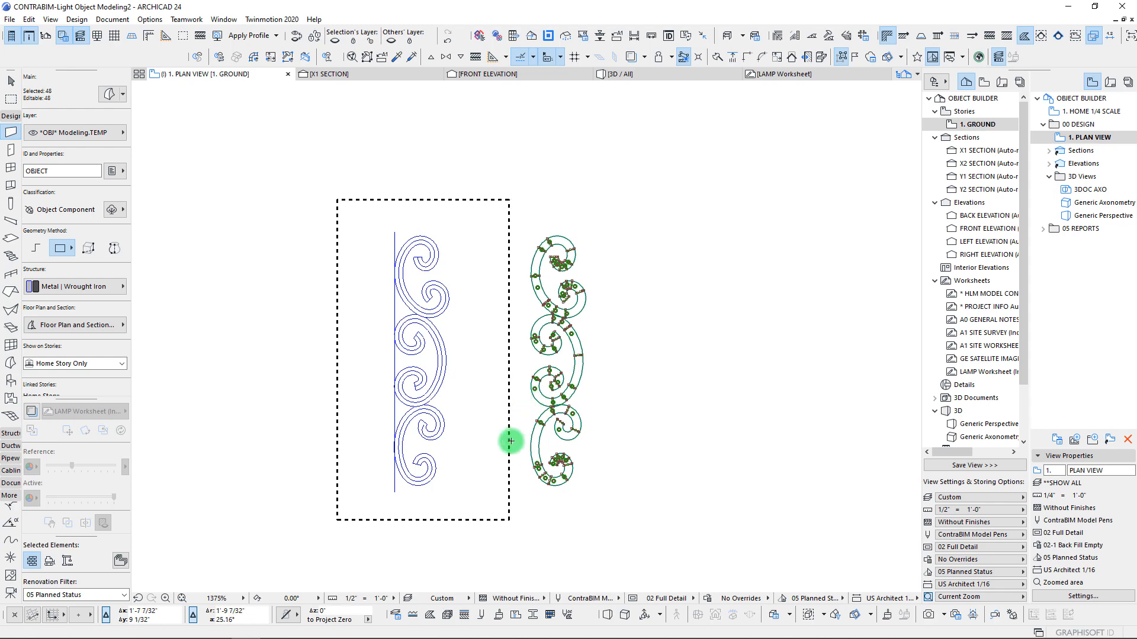
Draw a vertical CIRCLE SOLID wall about 11/32" long at the lower end of the copied scroll column
scroll(566, 482, "up", 4)
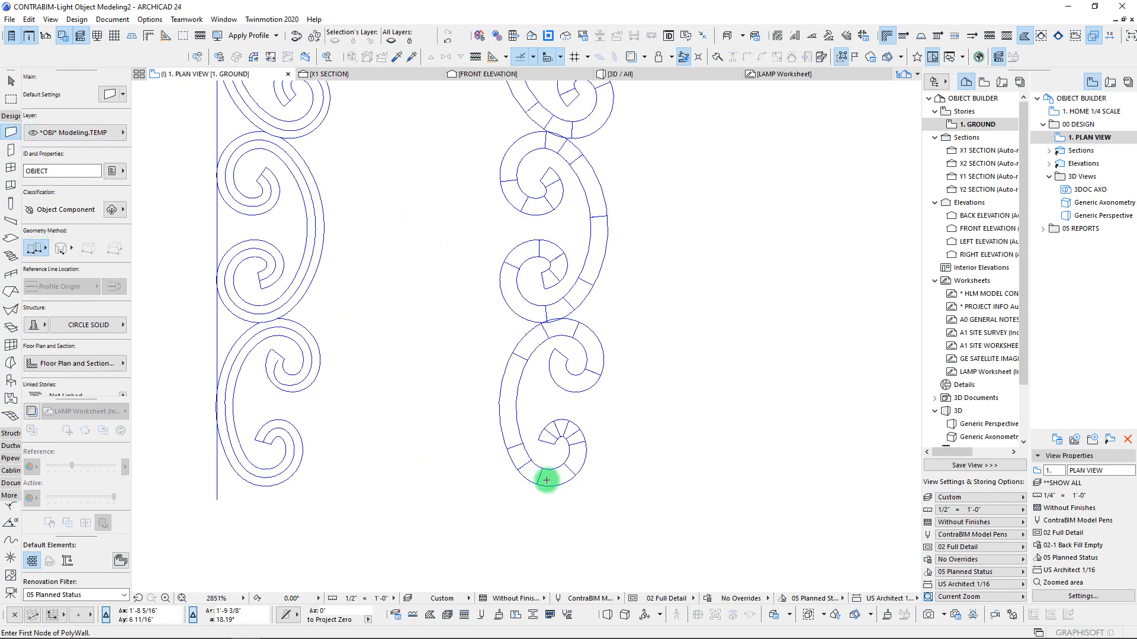
left_click(546, 481)
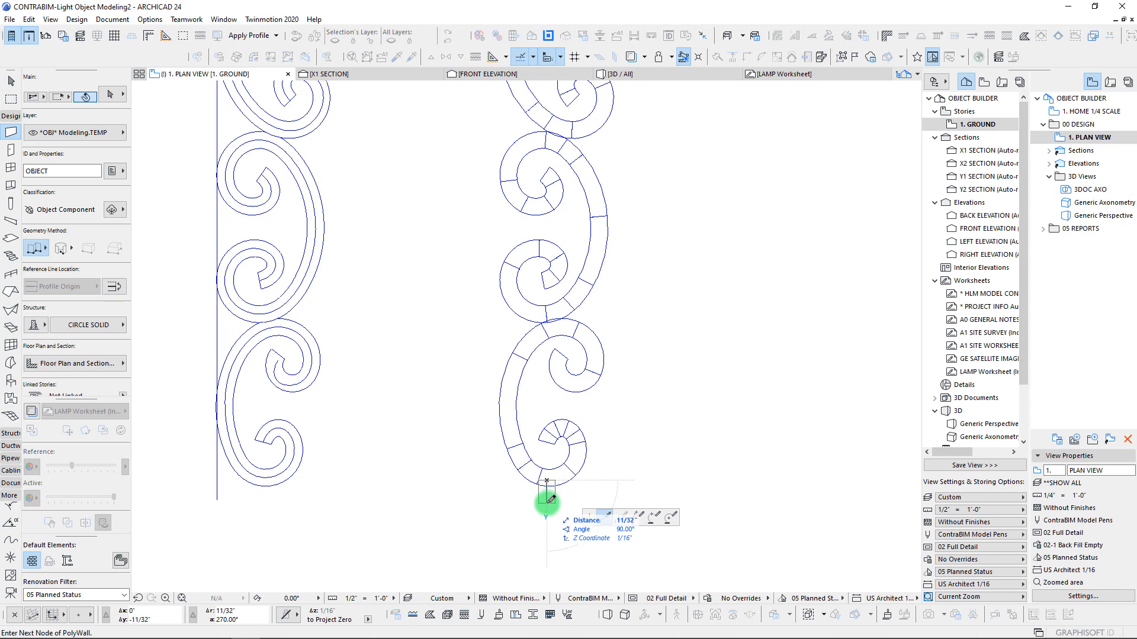
left_click(546, 503)
left_click(546, 503, "shift")
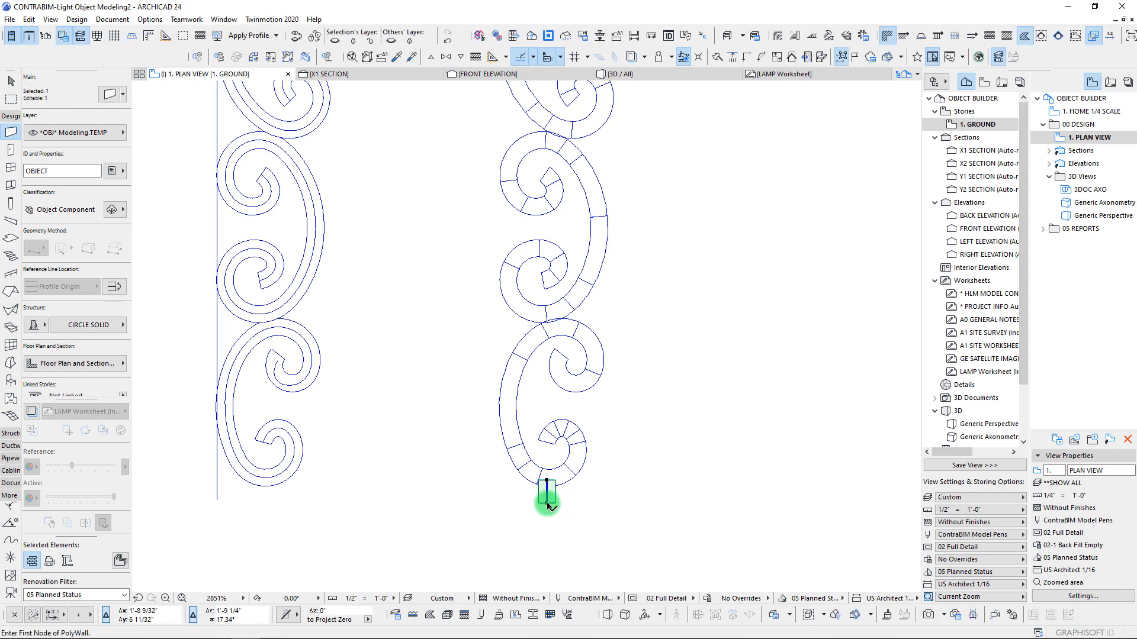
Place a copy of the short wall at the upper end of the copied scroll column, about 7 13/16" away
key("ctrl+shift+d")
left_click(547, 503)
scroll(553, 413, "down", 3)
middle_click_drag(556, 241, 530, 409)
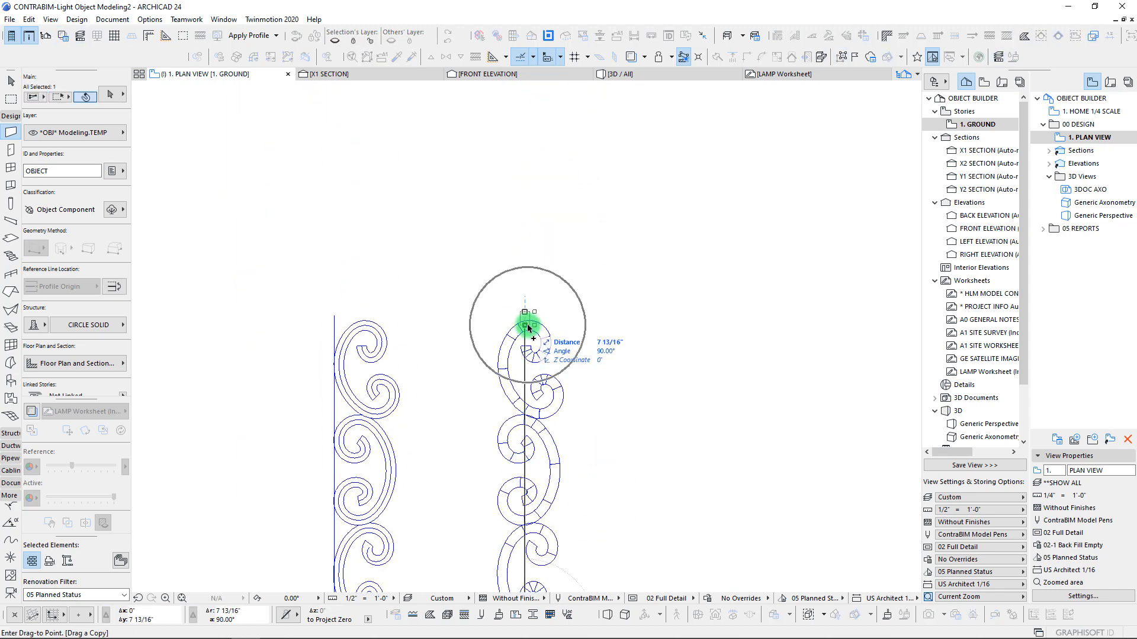
left_click(527, 326)
scroll(522, 341, "down", 3)
middle_click_drag(520, 344, 501, 281)
key("Escape")
key("Escape")
Show only the copied scroll column and its two short end walls in 3D
left_click_drag(472, 241, 552, 468)
key("F5")
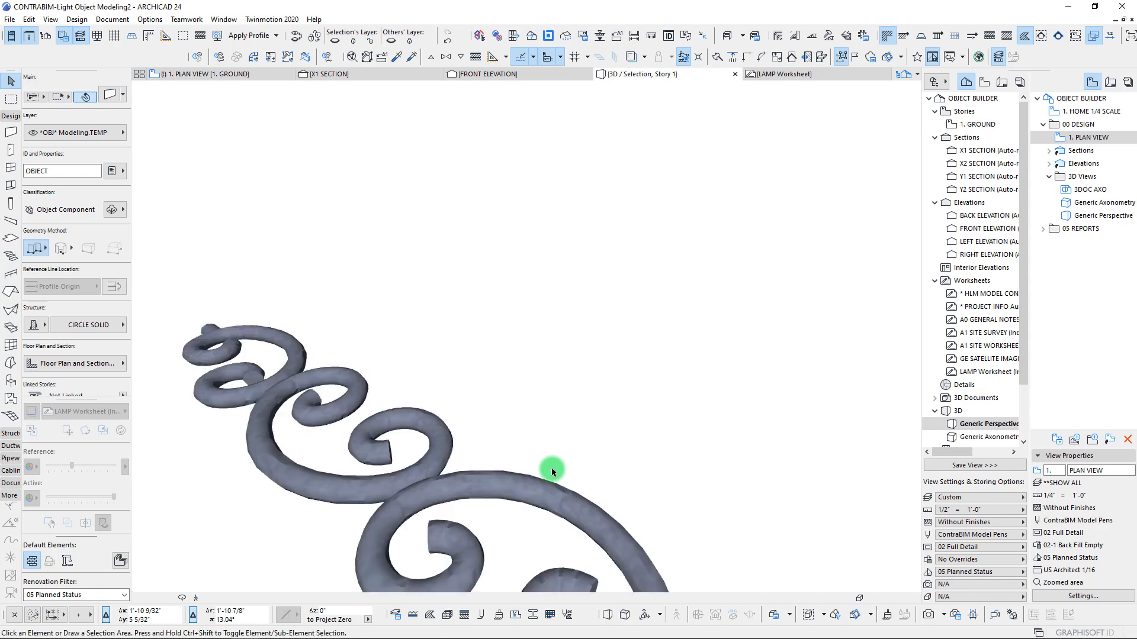
middle_click_drag(429, 362, 645, 430, "shift")
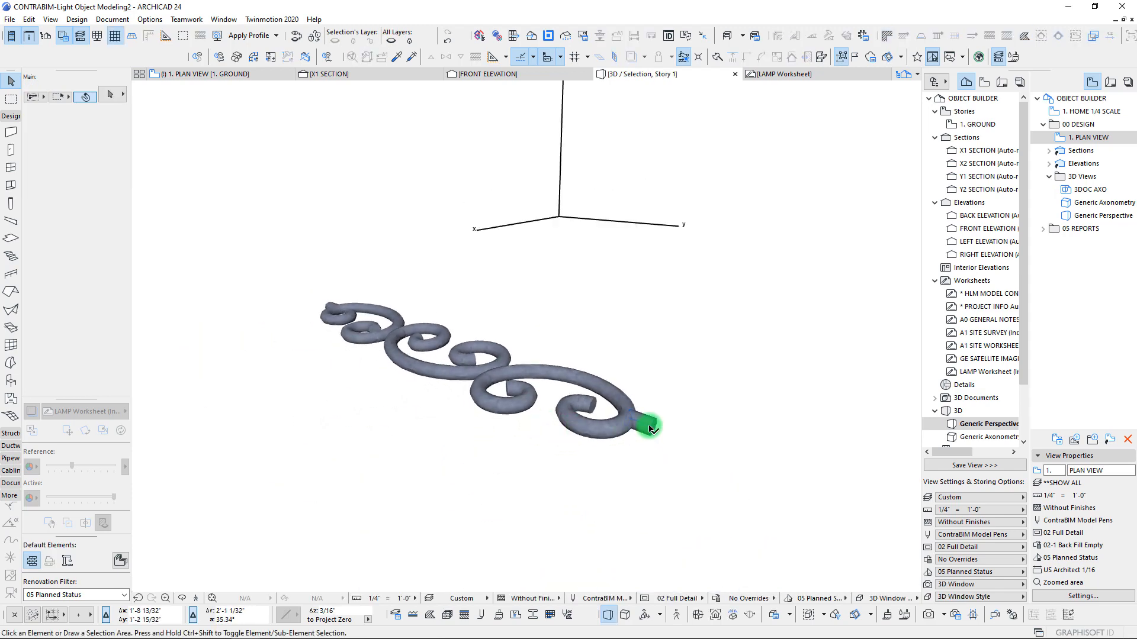
Set both short end walls to a 5/32" thickness, 1/8" height and 0" base offset
left_click(474, 406)
middle_click_drag(477, 405, 542, 415, "shift")
scroll(542, 415, "up", 5)
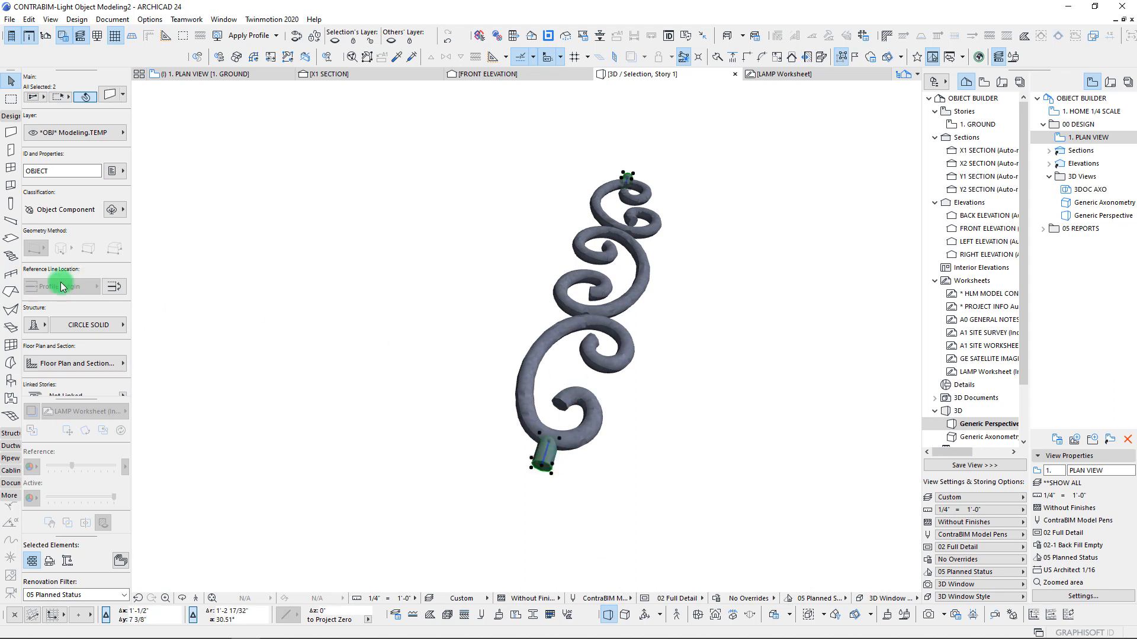
scroll(61, 287, "down", 3)
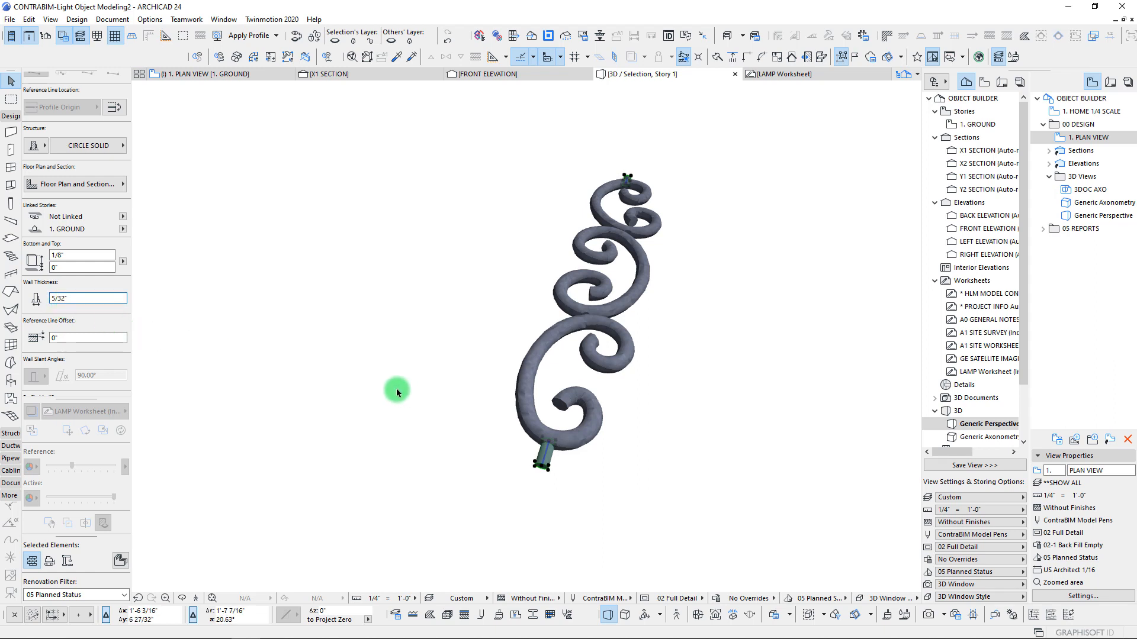
left_click(499, 445)
middle_click_drag(499, 445, 510, 196, "shift")
scroll(496, 444, "up", 4)
scroll(495, 437, "down", 4)
left_click(452, 138)
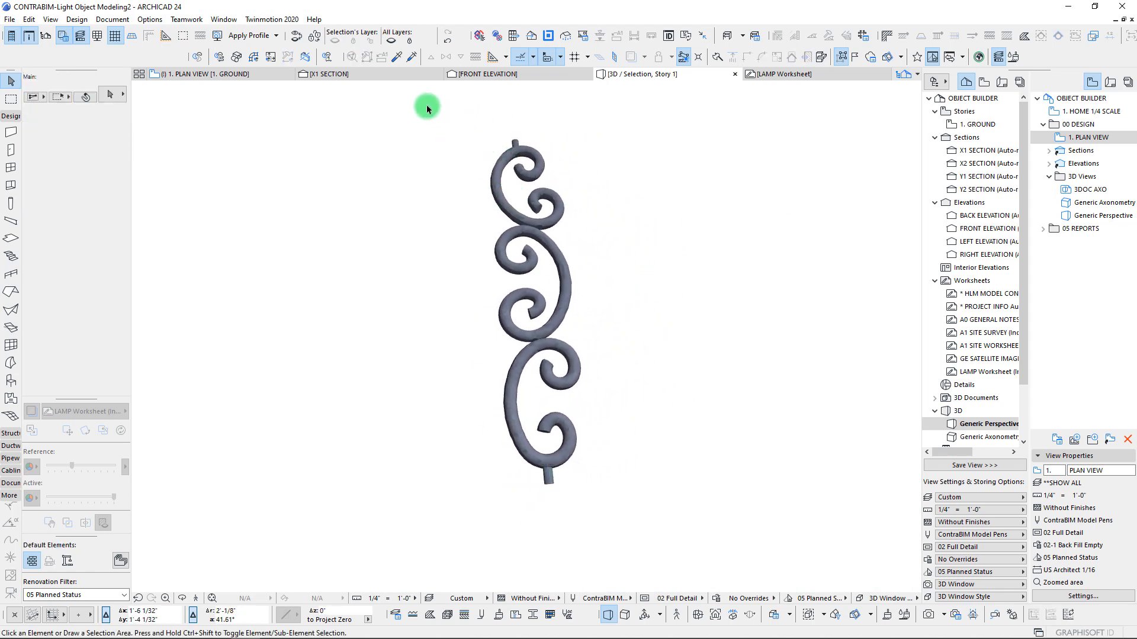
Convert only the two short end walls of the scroll column to morphs, accepting deletion of the originals
left_click_drag(427, 108, 639, 536)
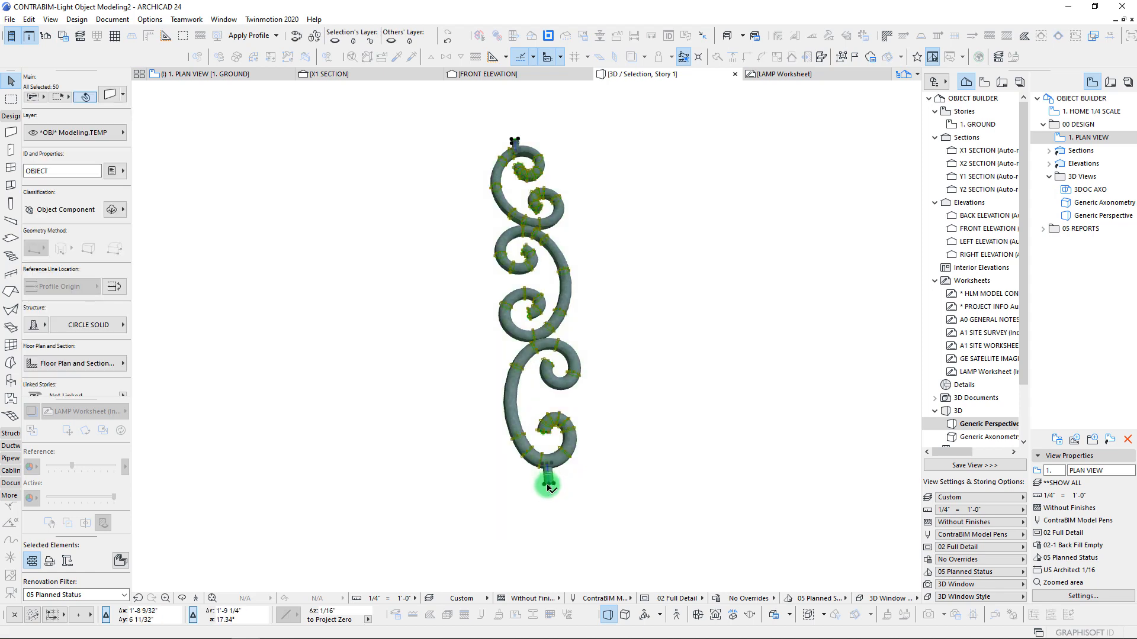
key("Escape")
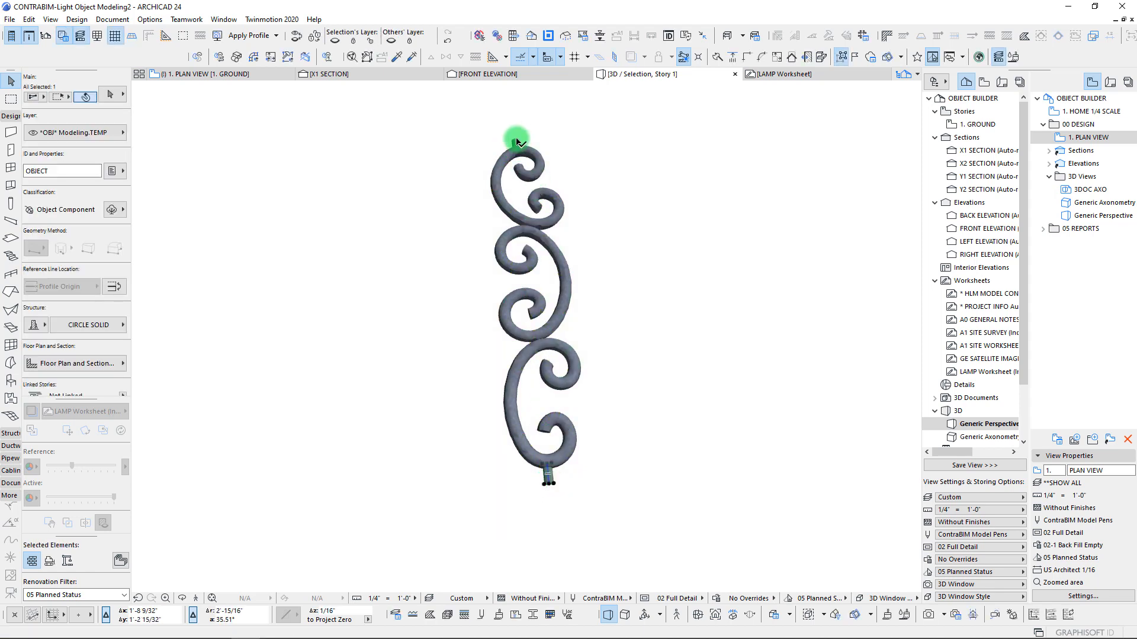
left_click(516, 142, "shift")
right_click(391, 172)
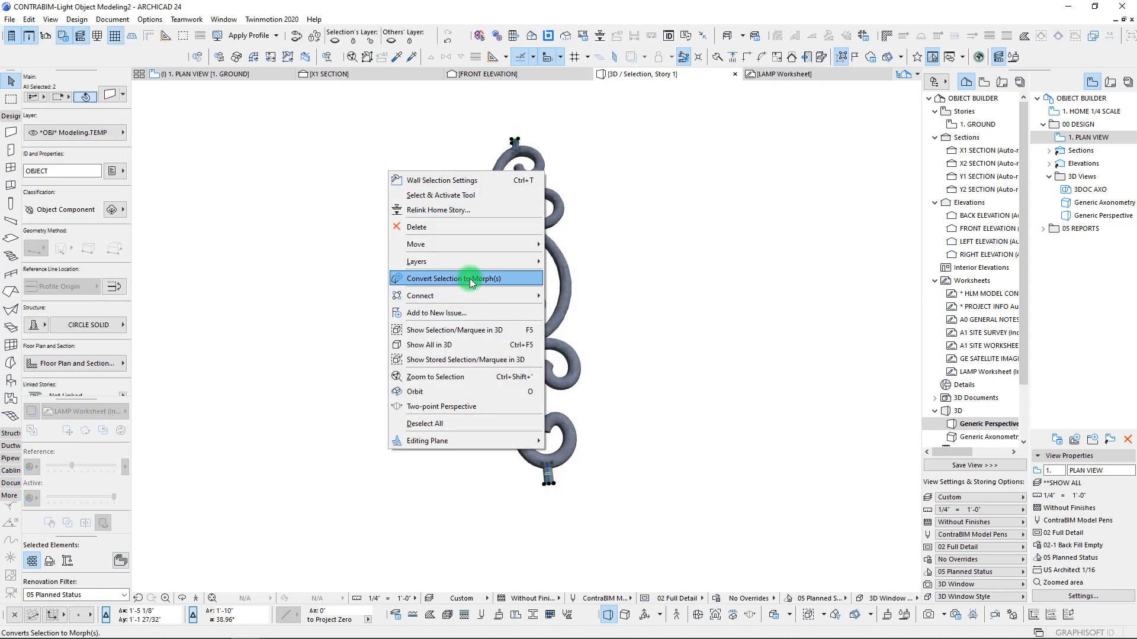
left_click(472, 278)
left_click(299, 286)
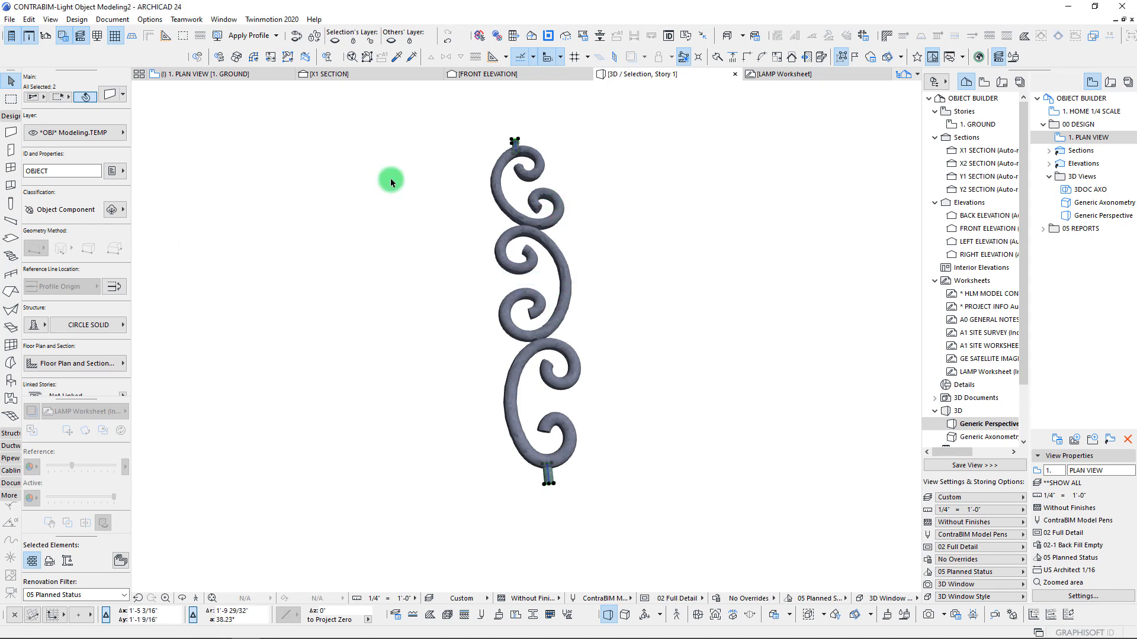
right_click(390, 180)
left_click(444, 287)
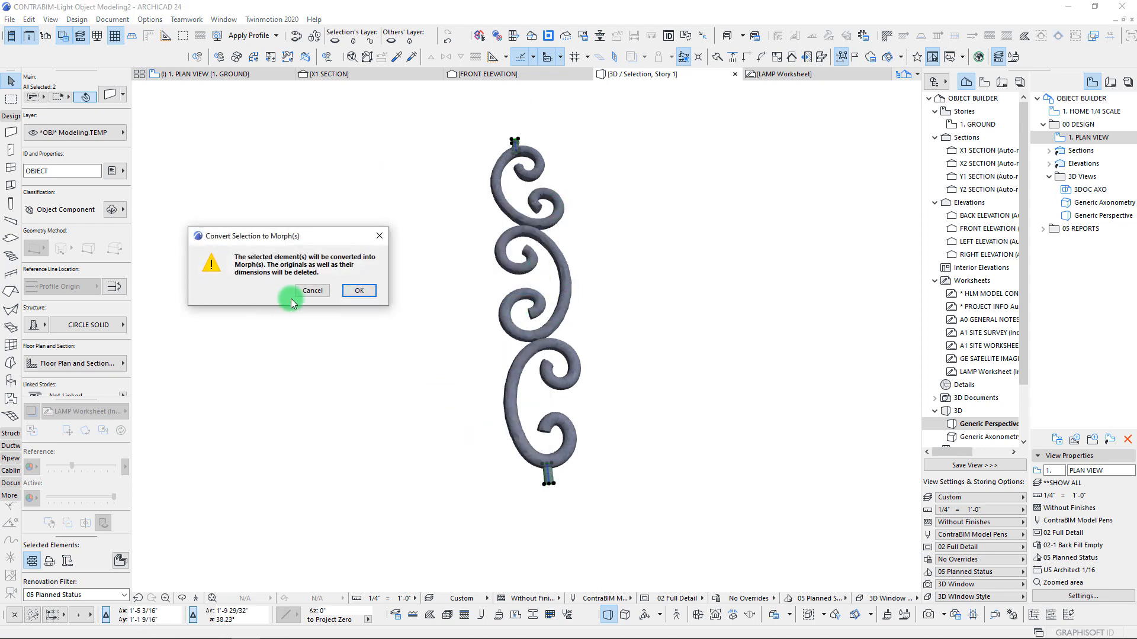
left_click(359, 291)
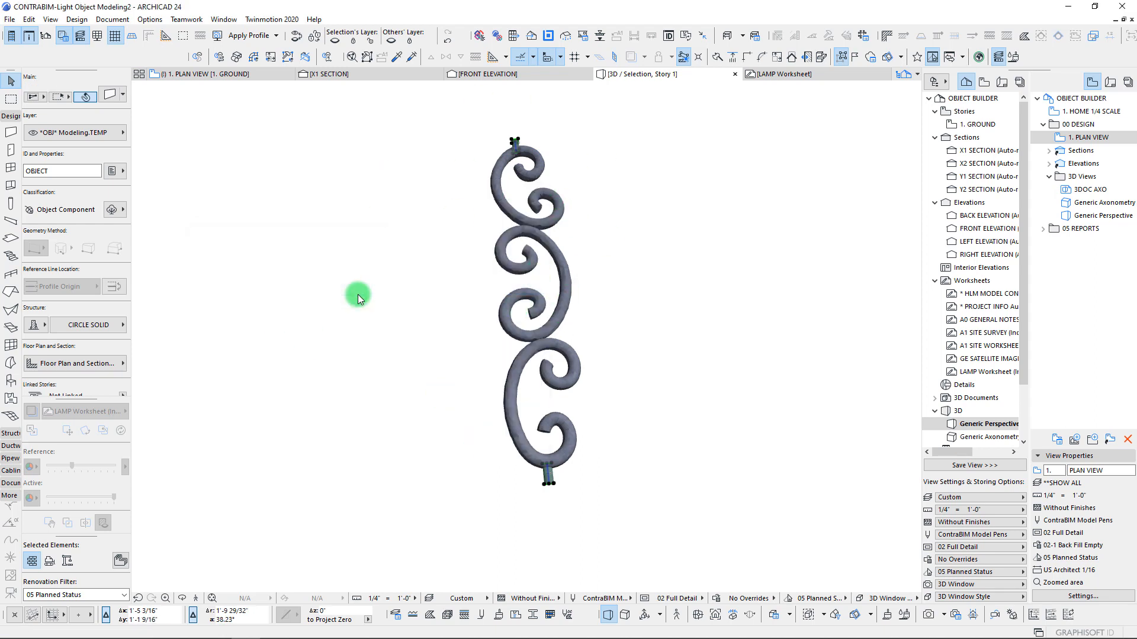
Merge all scroll pieces and both end pieces into a single morph with a Boolean Union
left_click(449, 122)
left_click_drag(437, 126, 634, 521)
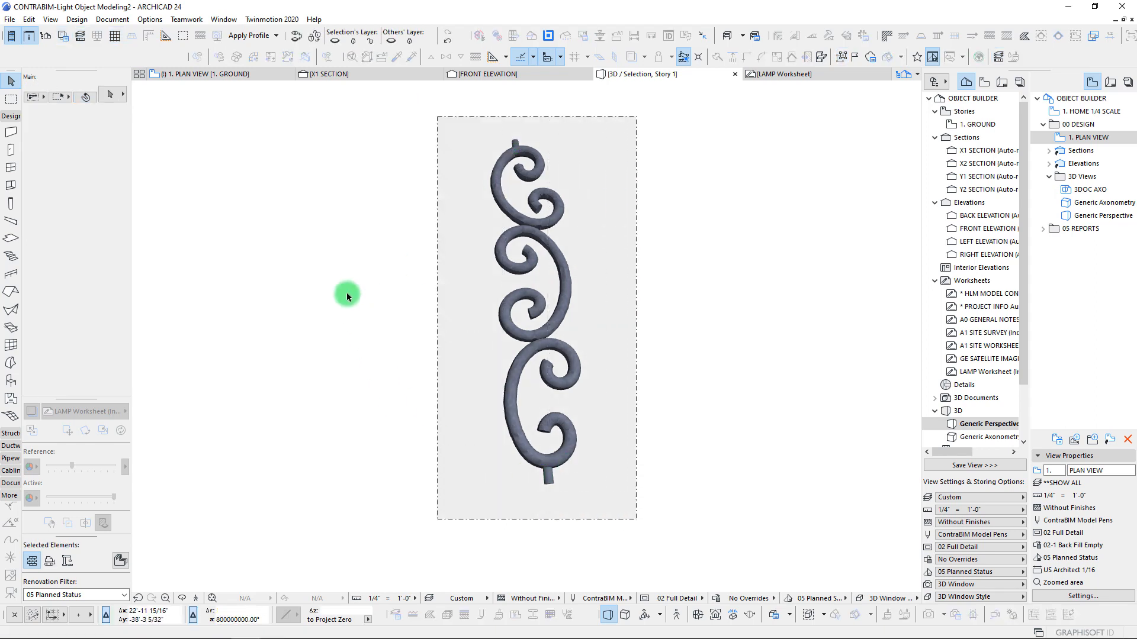
right_click(357, 276)
mouse_move(400, 410)
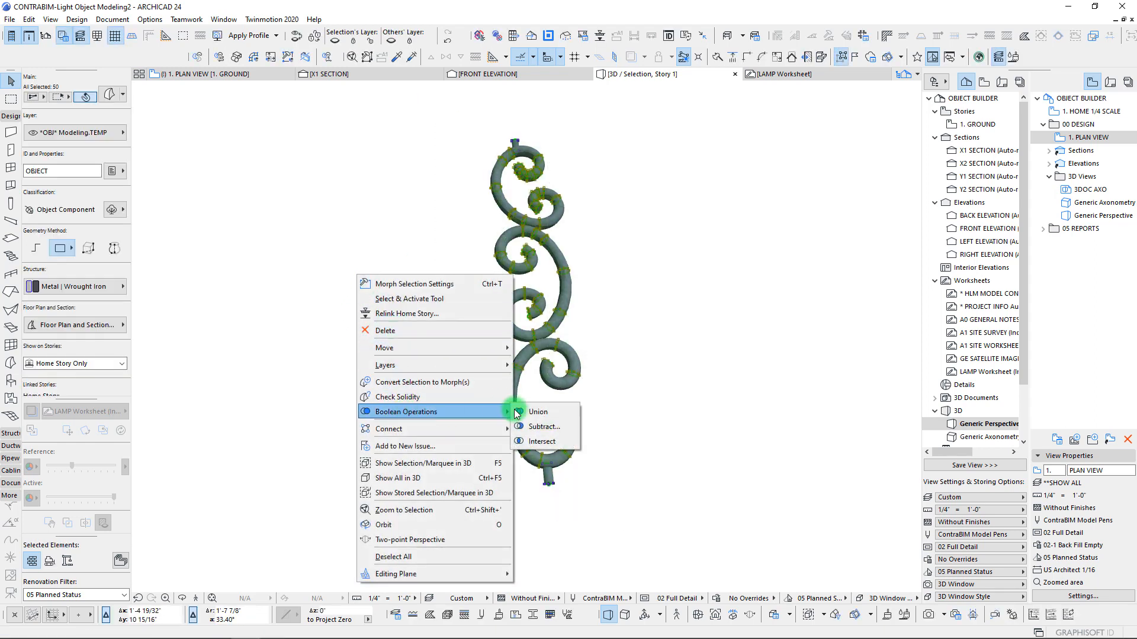
left_click(568, 411)
key("Escape")
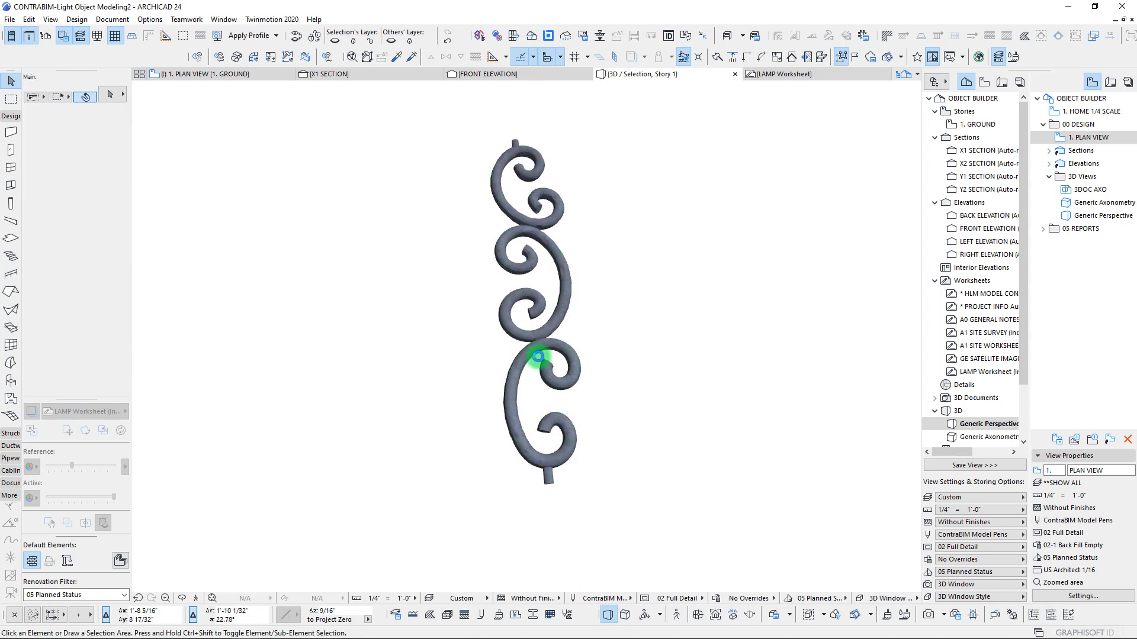
In the ground plan view, move the united scroll morph by its lower end onto the lamp's centre point
key("F2")
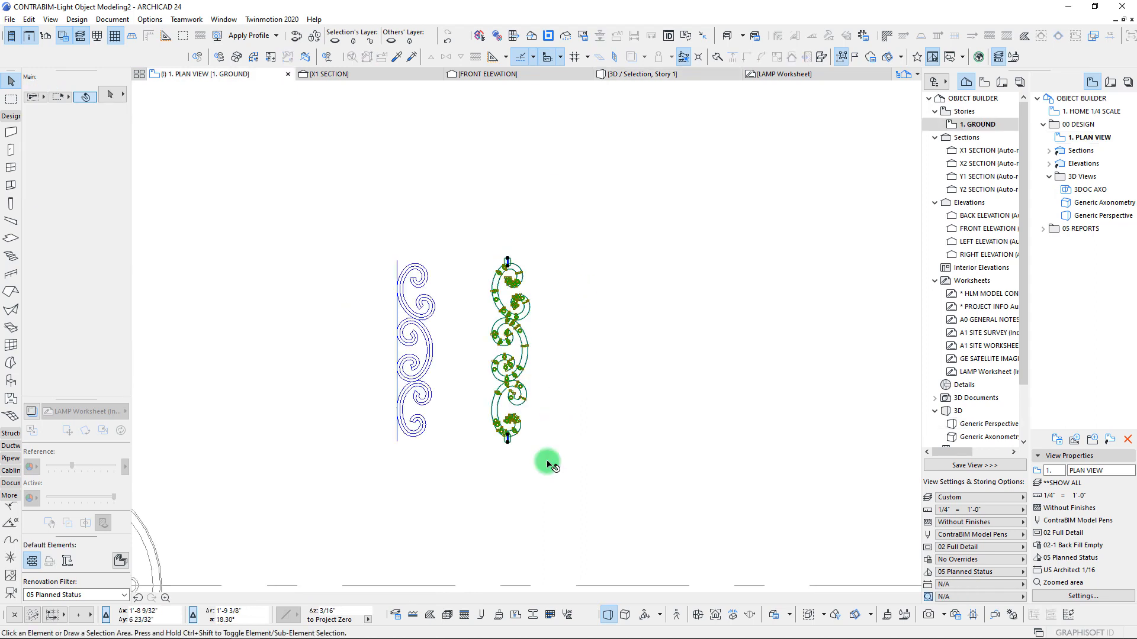
left_click(509, 268)
key("ctrl+d")
left_click(507, 443)
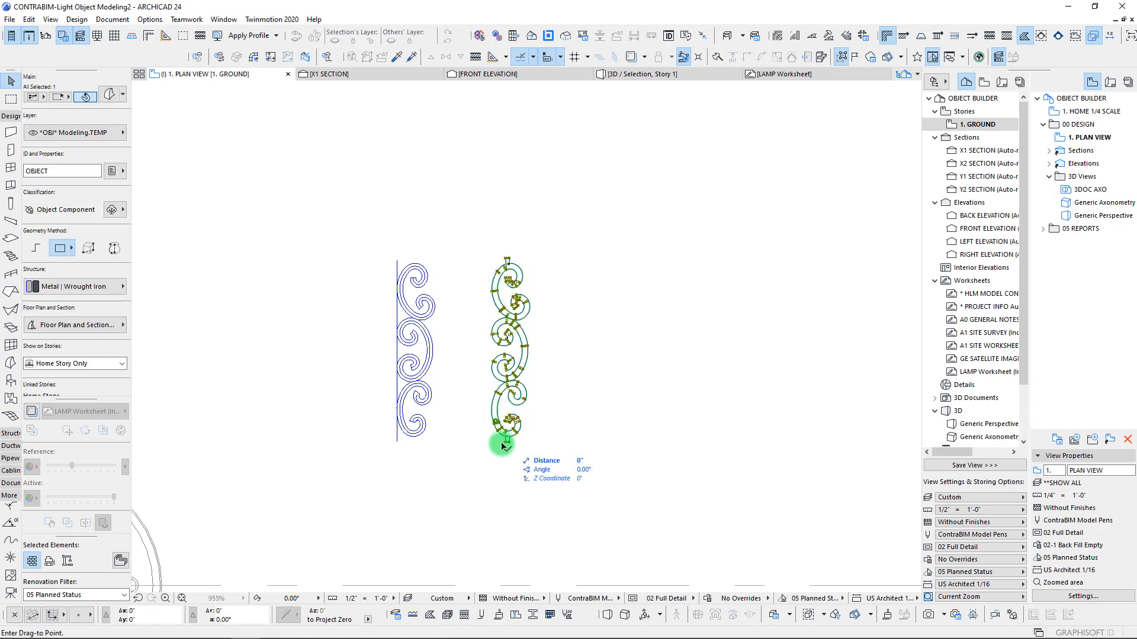
scroll(335, 464, "down", 4)
middle_click_drag(335, 464, 602, 318)
scroll(497, 372, "up", 5)
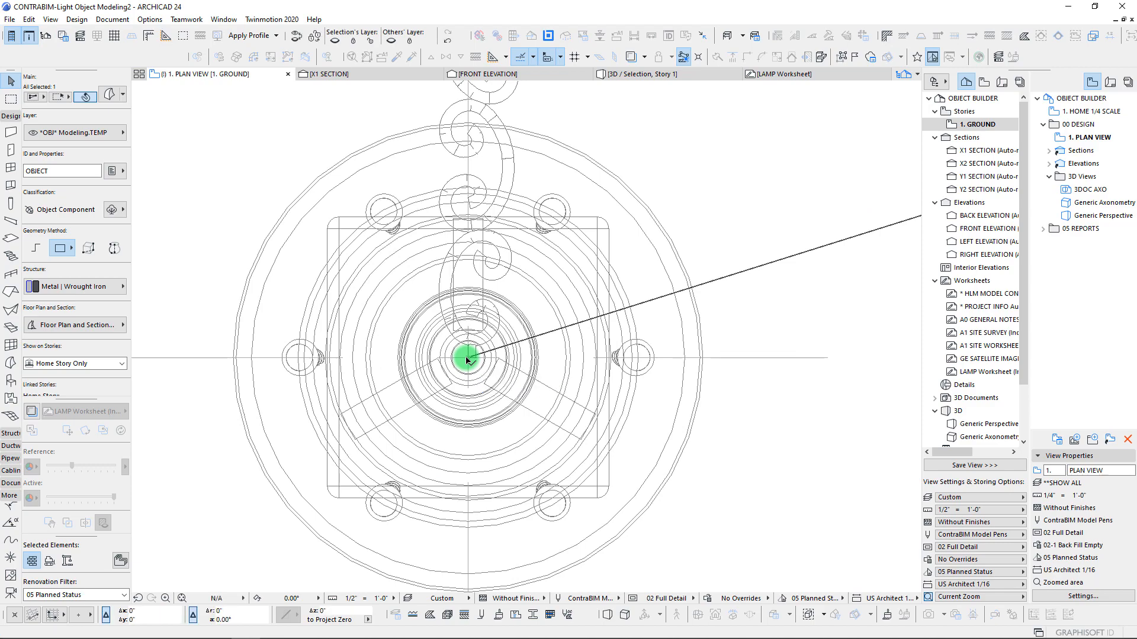
left_click(467, 359)
Shift the scroll morph sideways so the midpoint of its lower end sits exactly on the lamp's centre
scroll(467, 358, "up", 5)
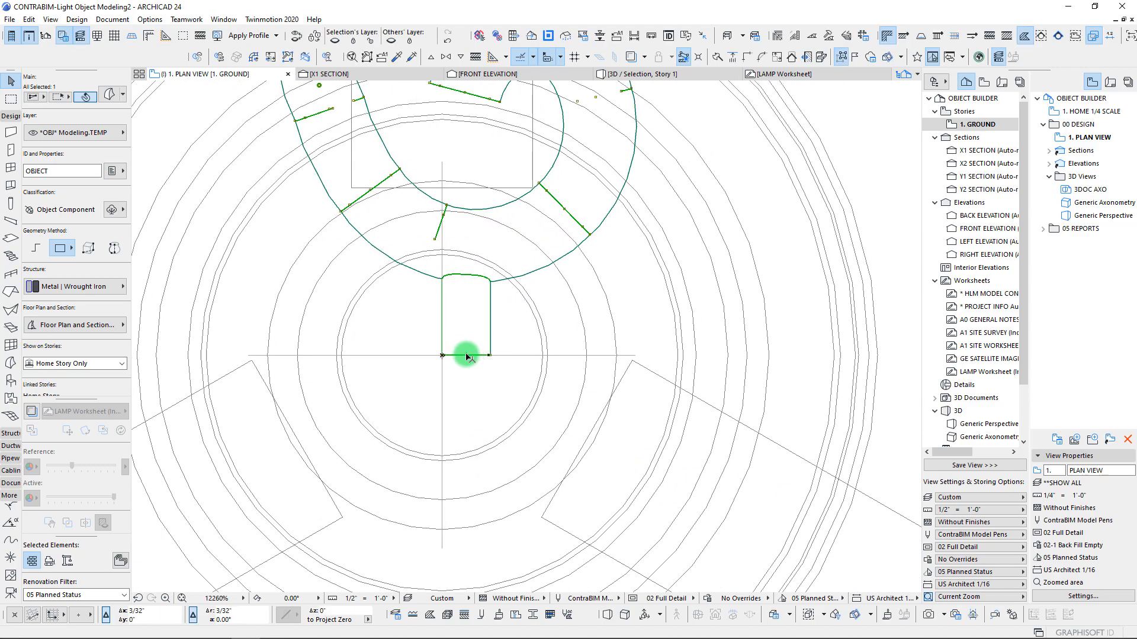
key("ctrl+d")
left_click(466, 356)
left_click(443, 356)
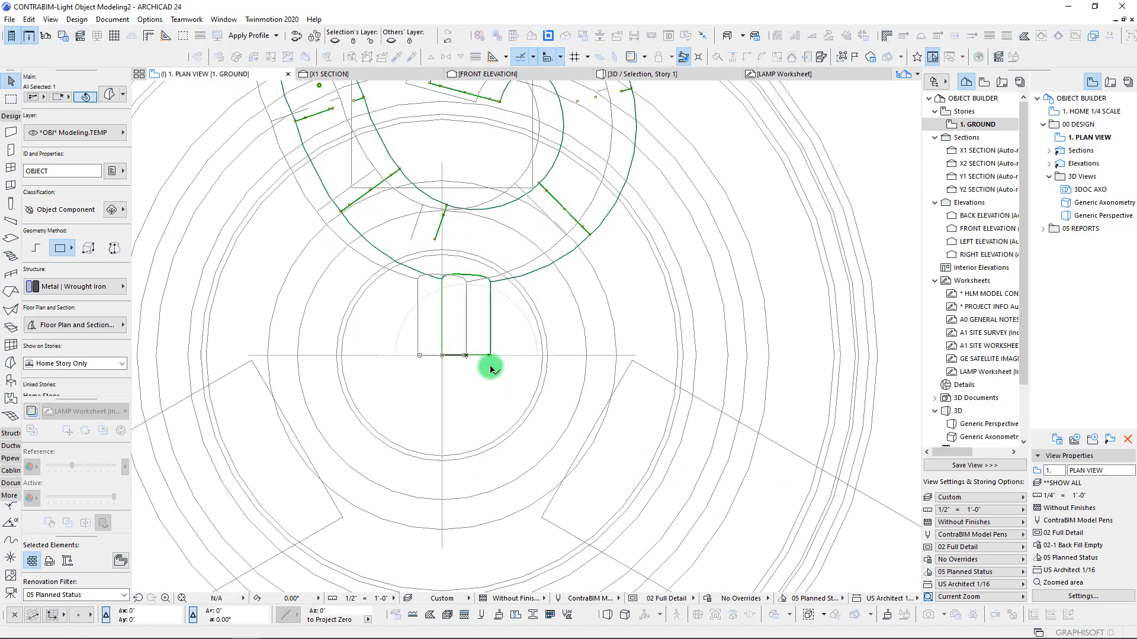
scroll(489, 363, "down", 5)
key("Escape")
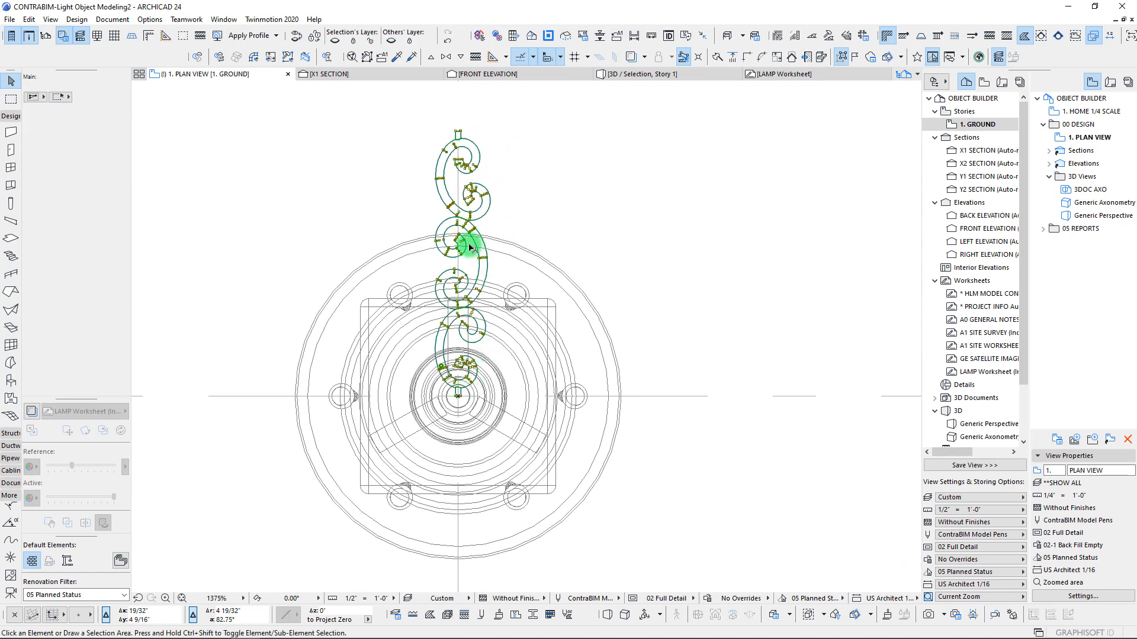
Open the Y1 section showing the lamp base and the flat scroll morph
scroll(451, 228, "down", 7)
middle_click_drag(477, 195, 466, 400)
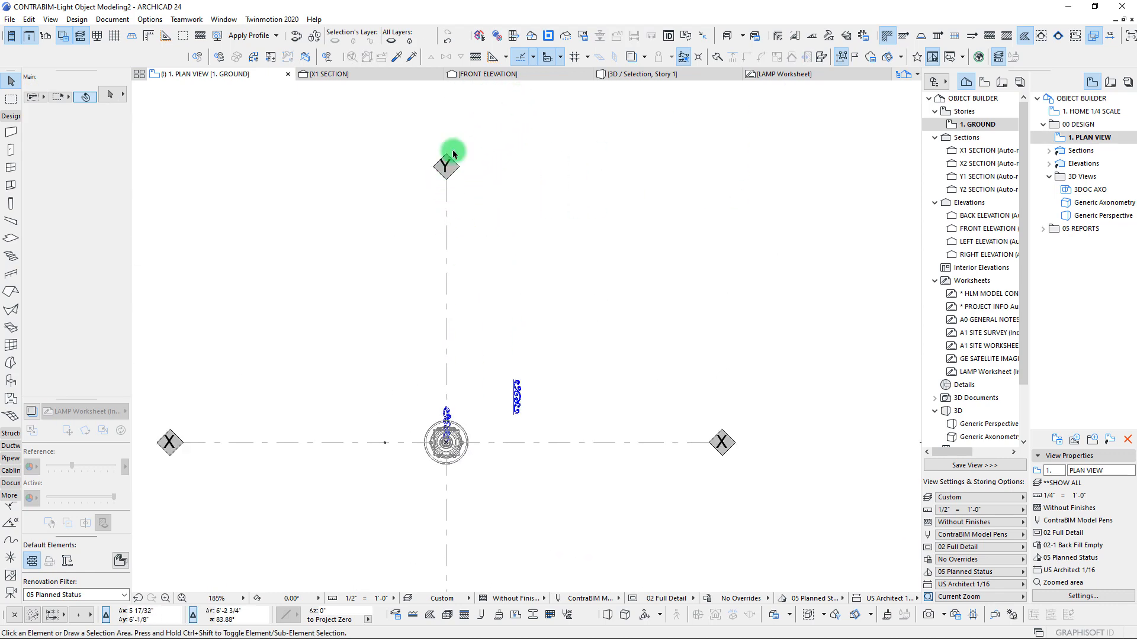
scroll(452, 150, "down", 4)
middle_click_drag(452, 151, 454, 247)
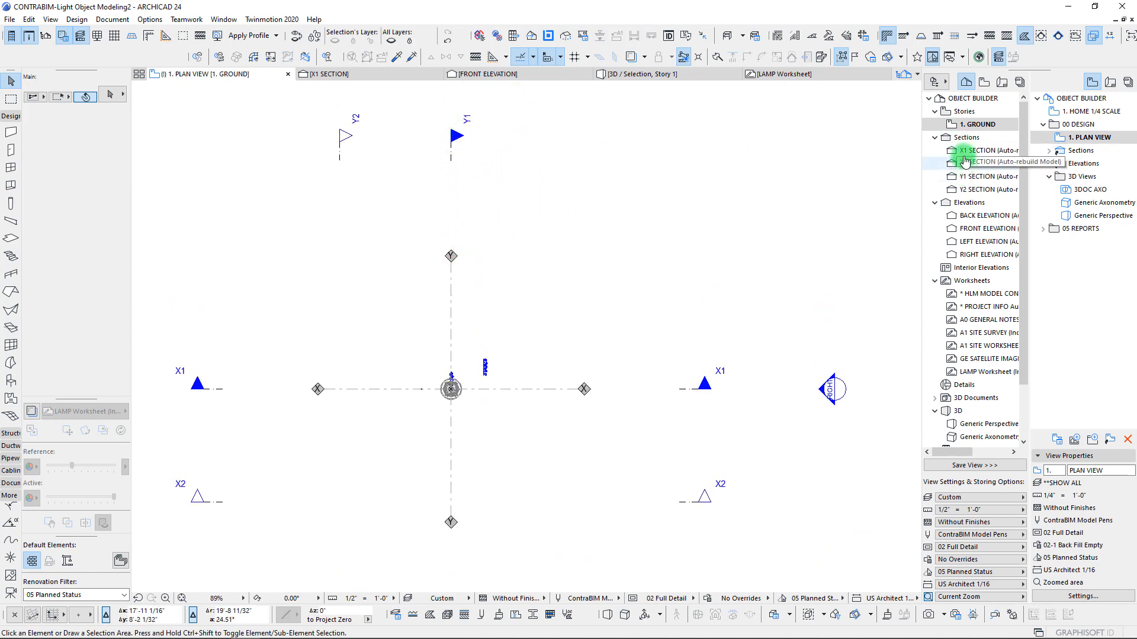
double_click(964, 178)
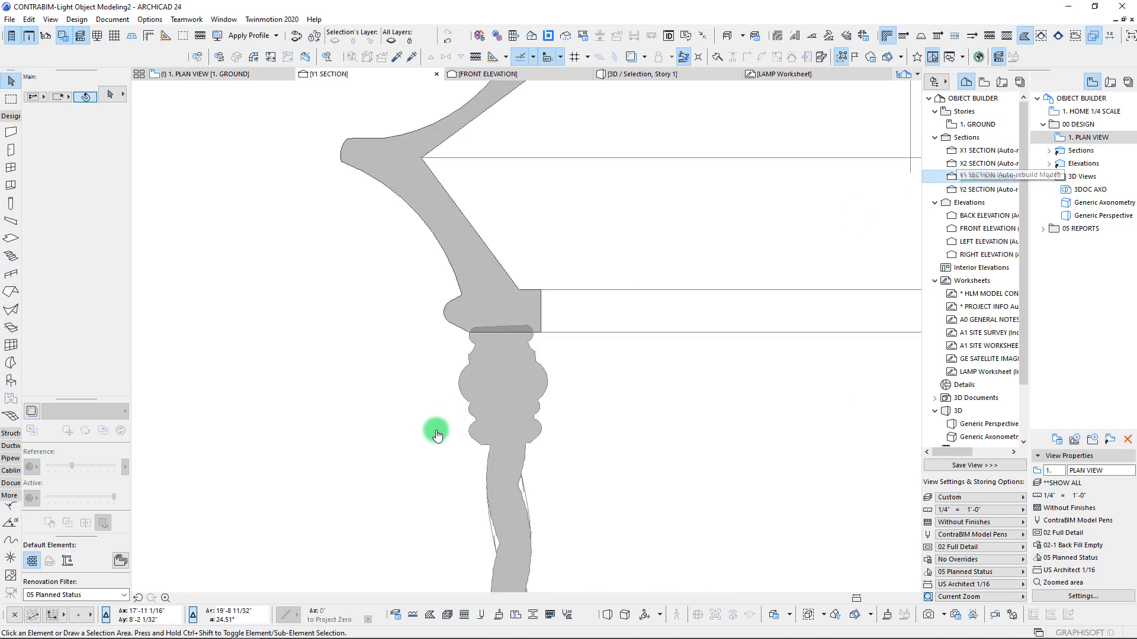
scroll(502, 394, "down", 5)
scroll(410, 439, "up", 7)
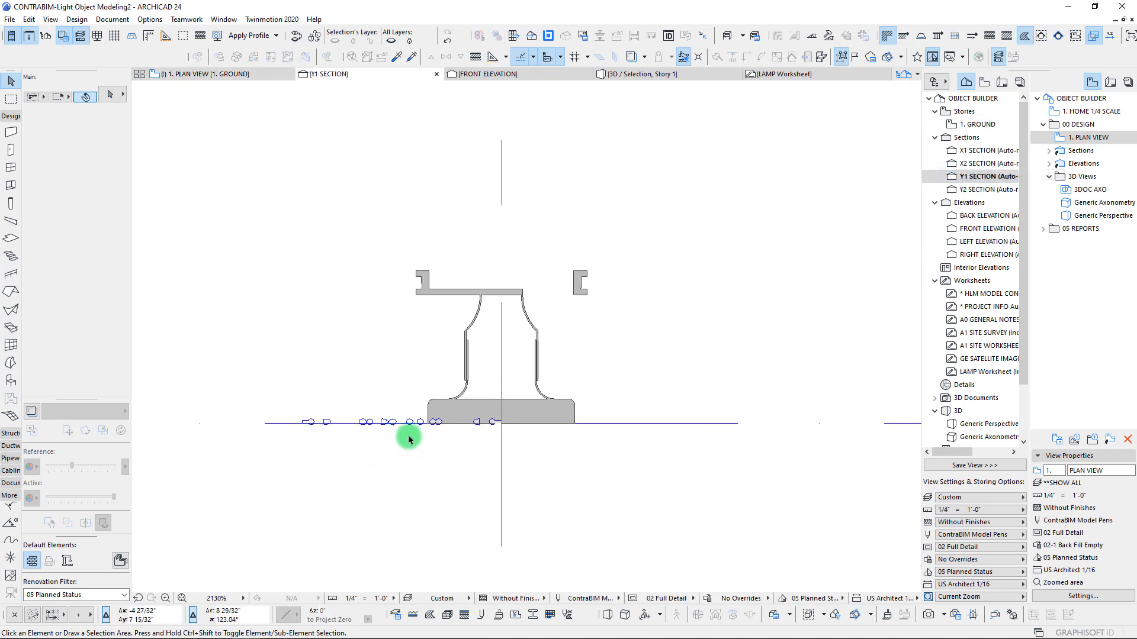
Rotate the scroll morph from horizontal to vertical about a point near its lower end
left_click(601, 404)
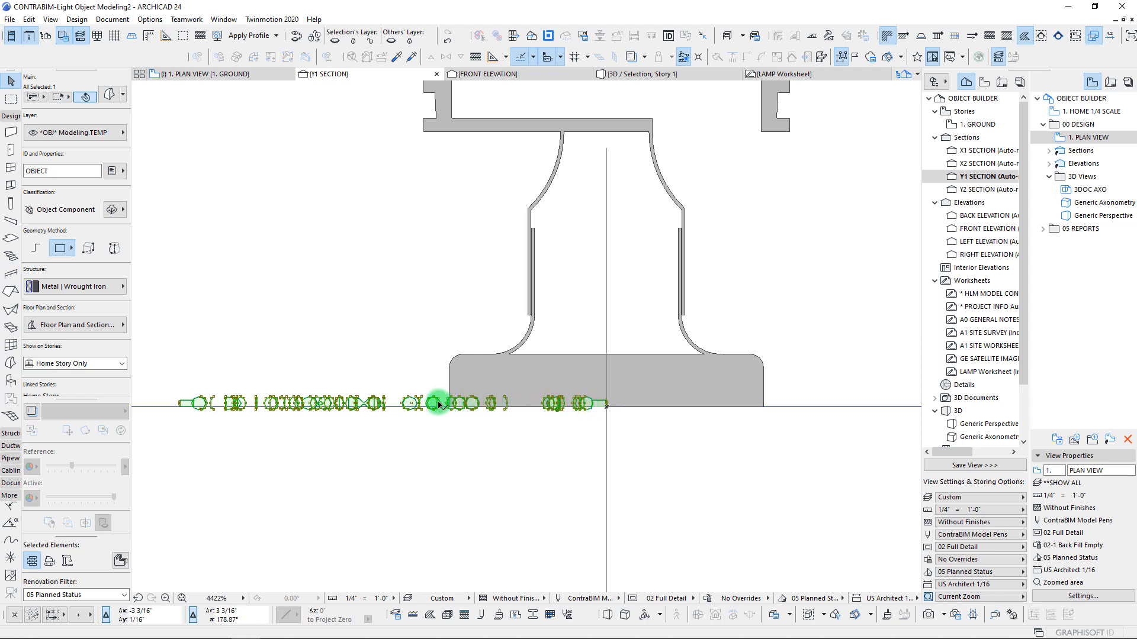
scroll(592, 422, "up", 4)
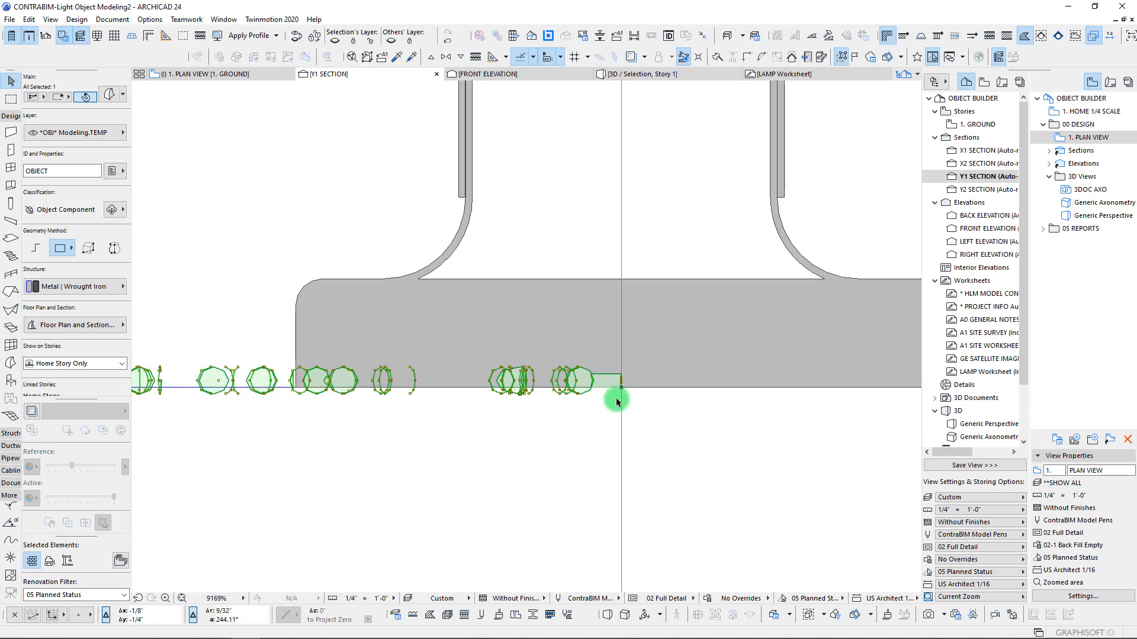
left_click(558, 385)
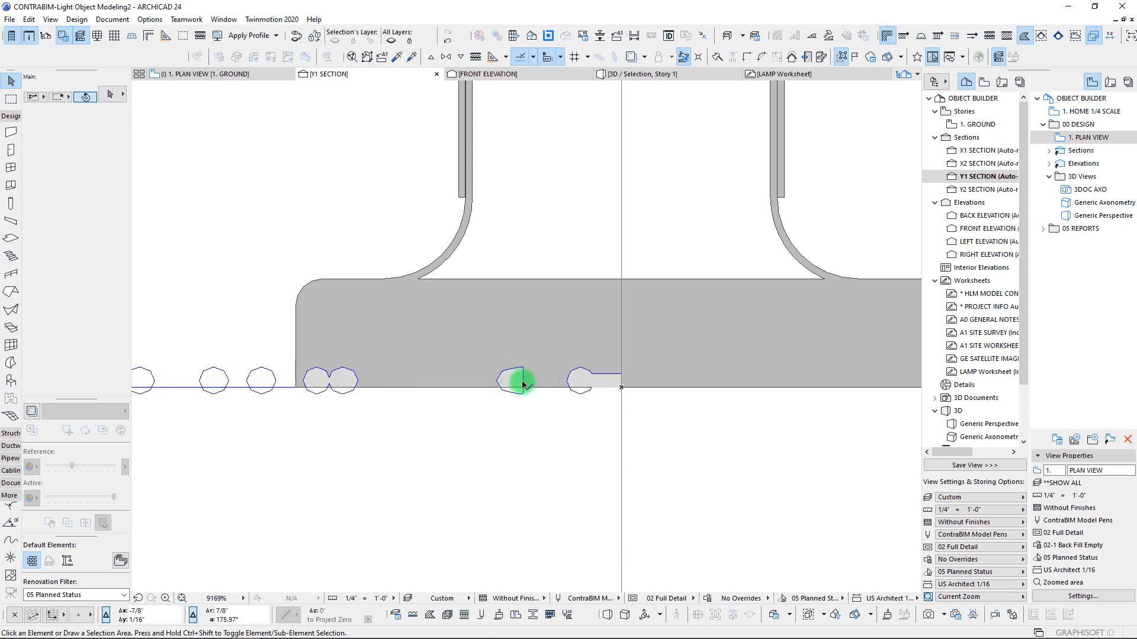
scroll(522, 385, "up", 4)
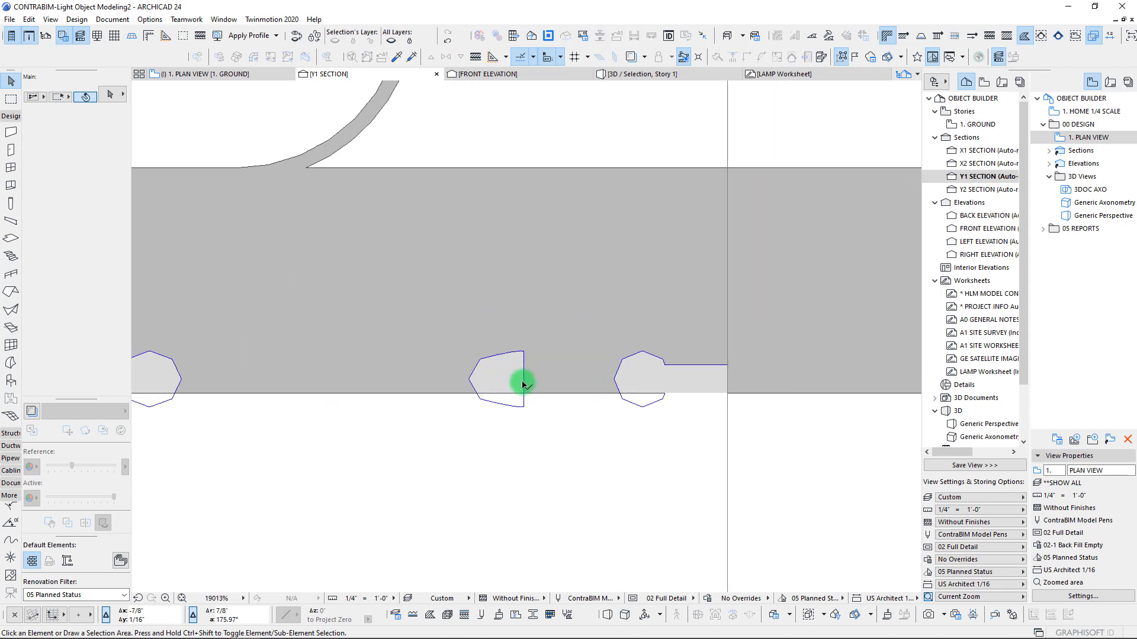
left_click(616, 382)
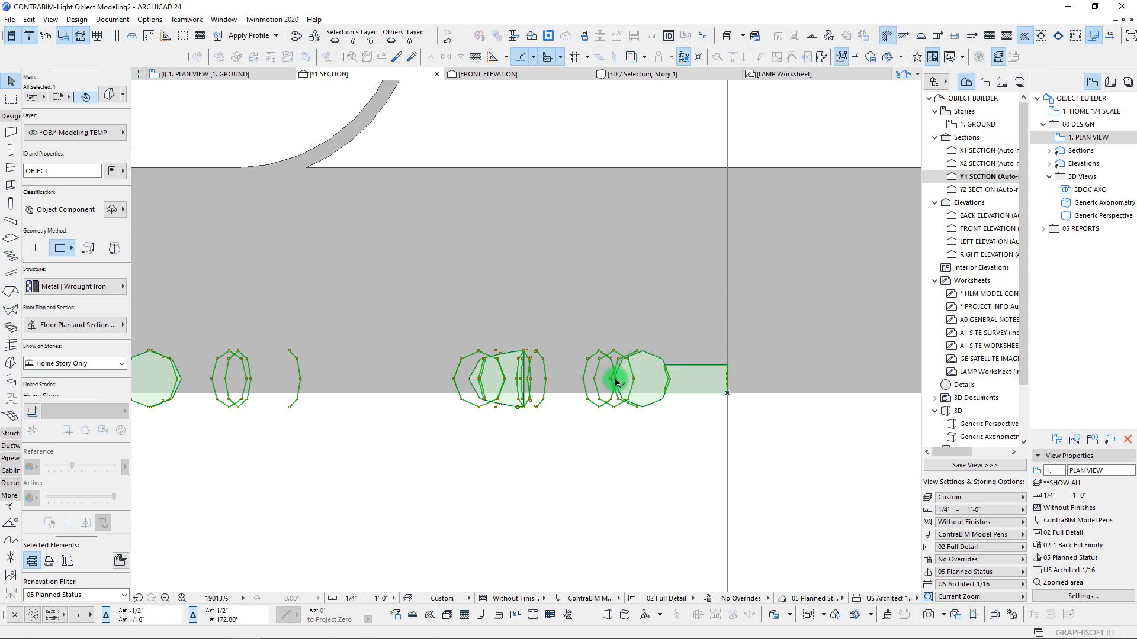
scroll(370, 385, "down", 5)
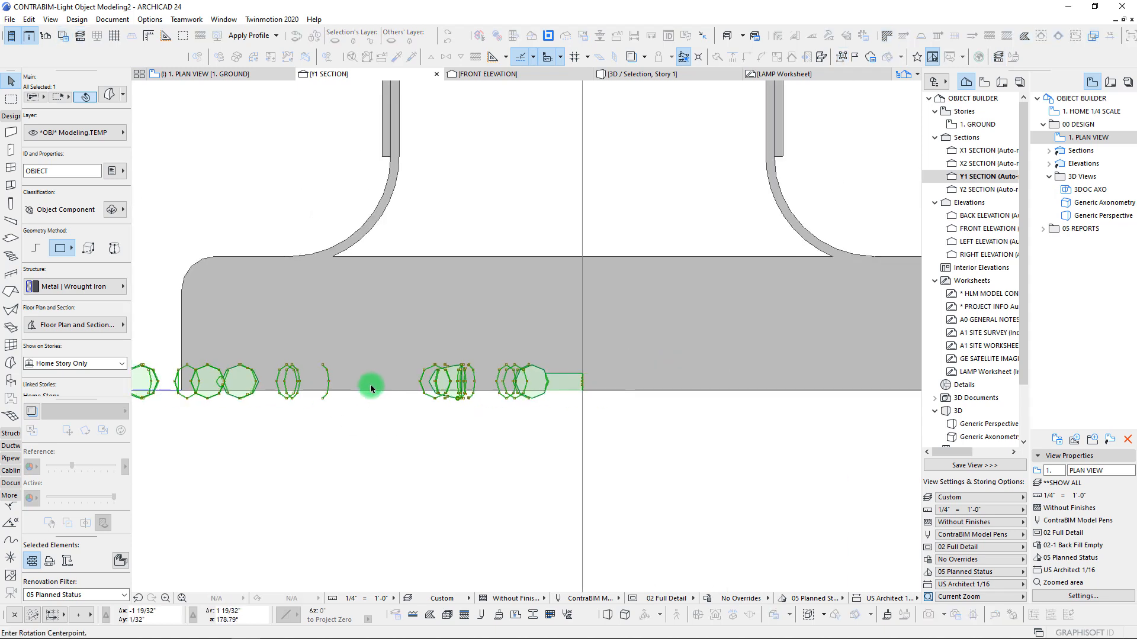
middle_click_drag(515, 436, 774, 499)
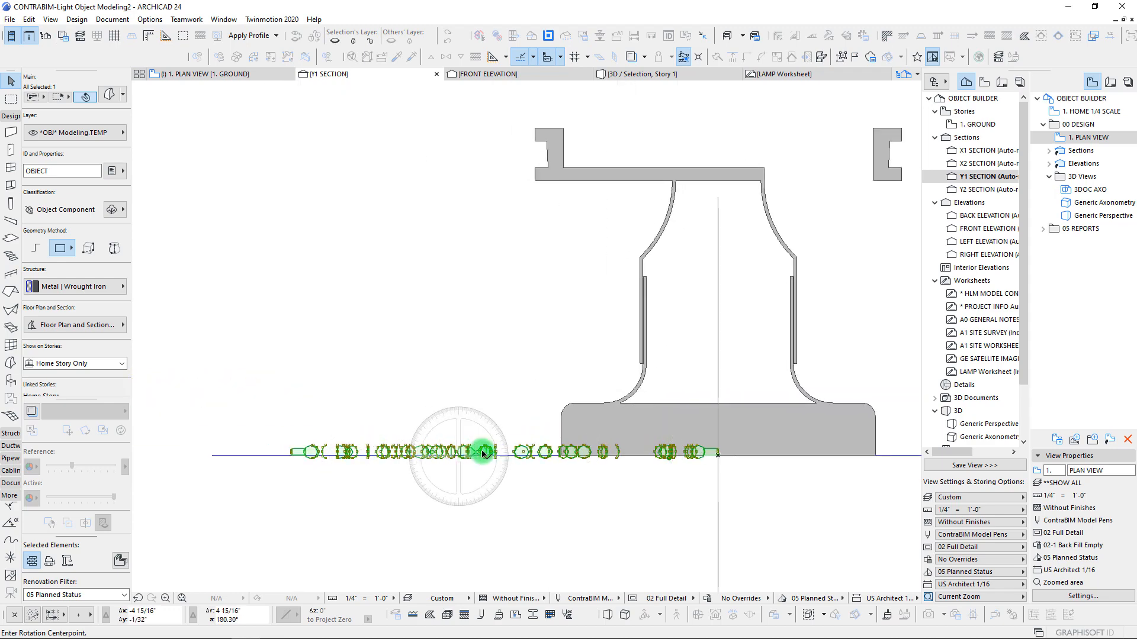
scroll(671, 460, "up", 1)
scroll(699, 466, "up", 4)
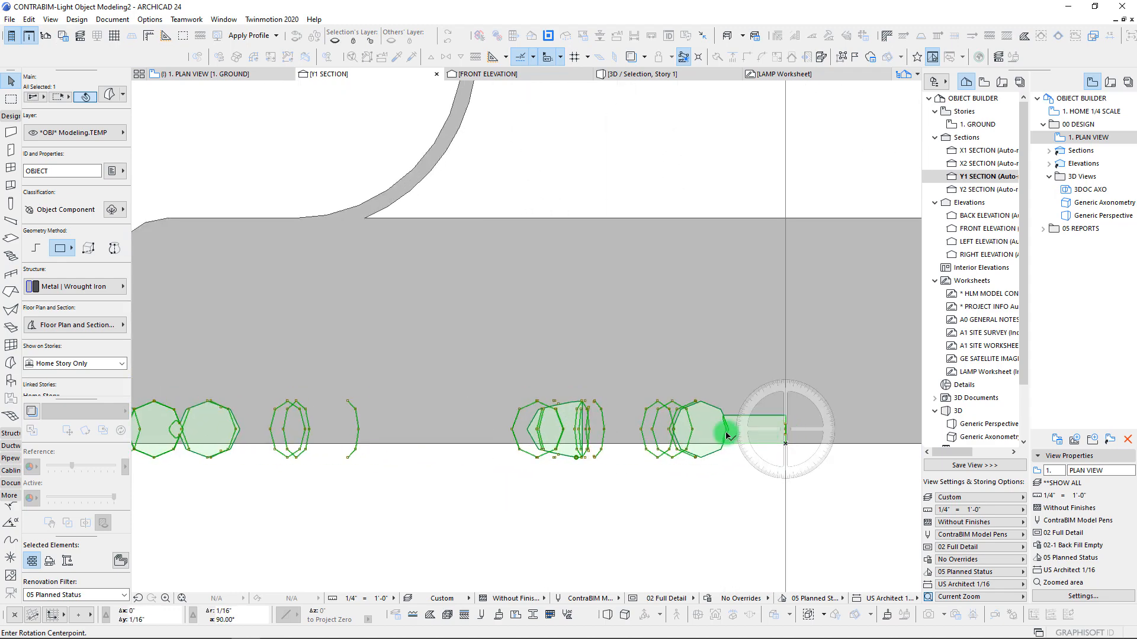
left_click(692, 430)
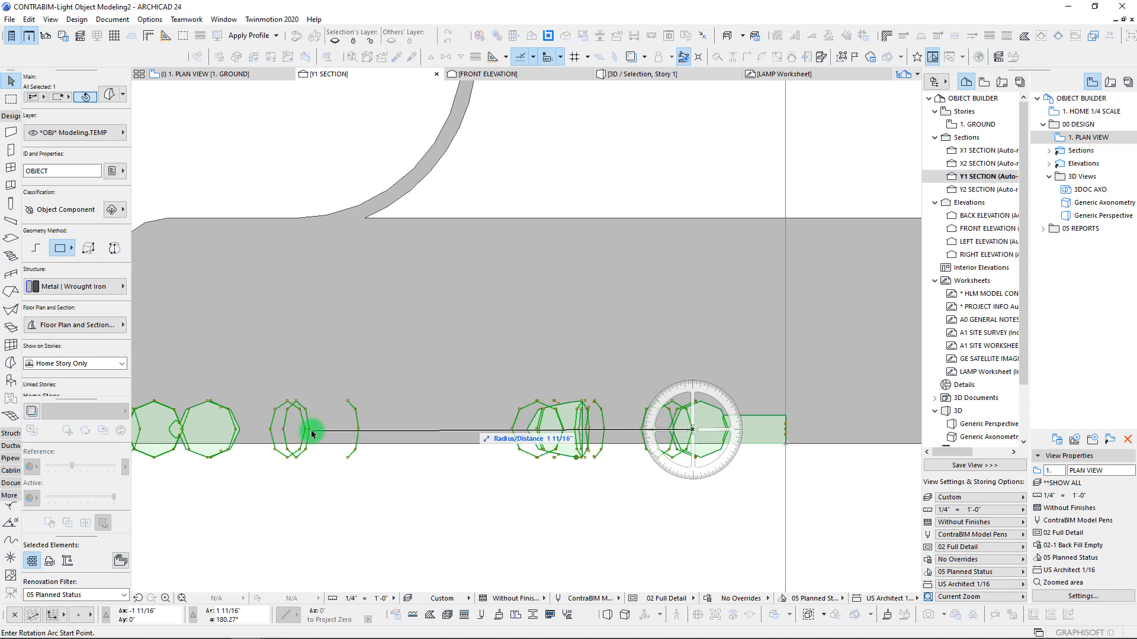
left_click(309, 429)
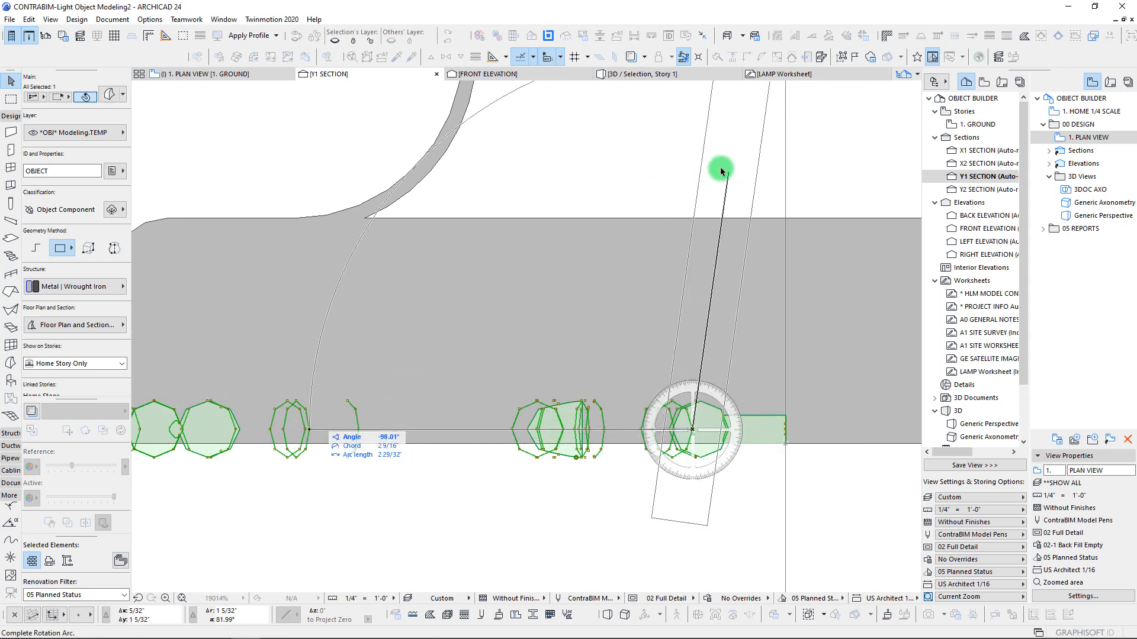
left_click(701, 168)
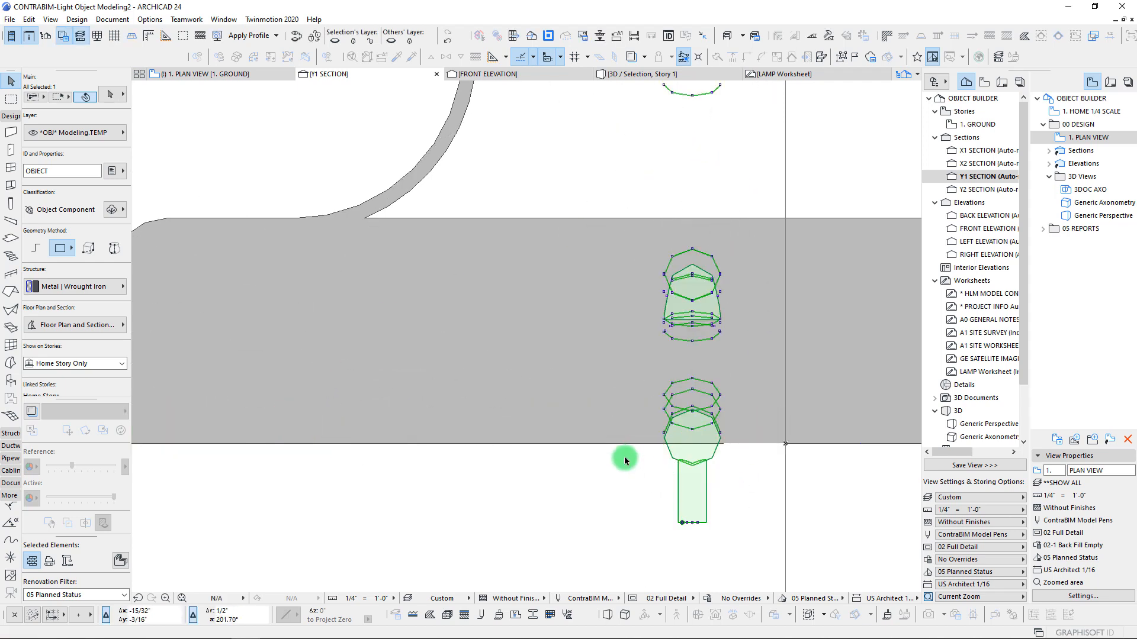
Move the upright scroll morph by its lower end midpoint about 7 17/32" into the upper edge of the C-shaped ring section
key("ctrl+d")
left_click(692, 523)
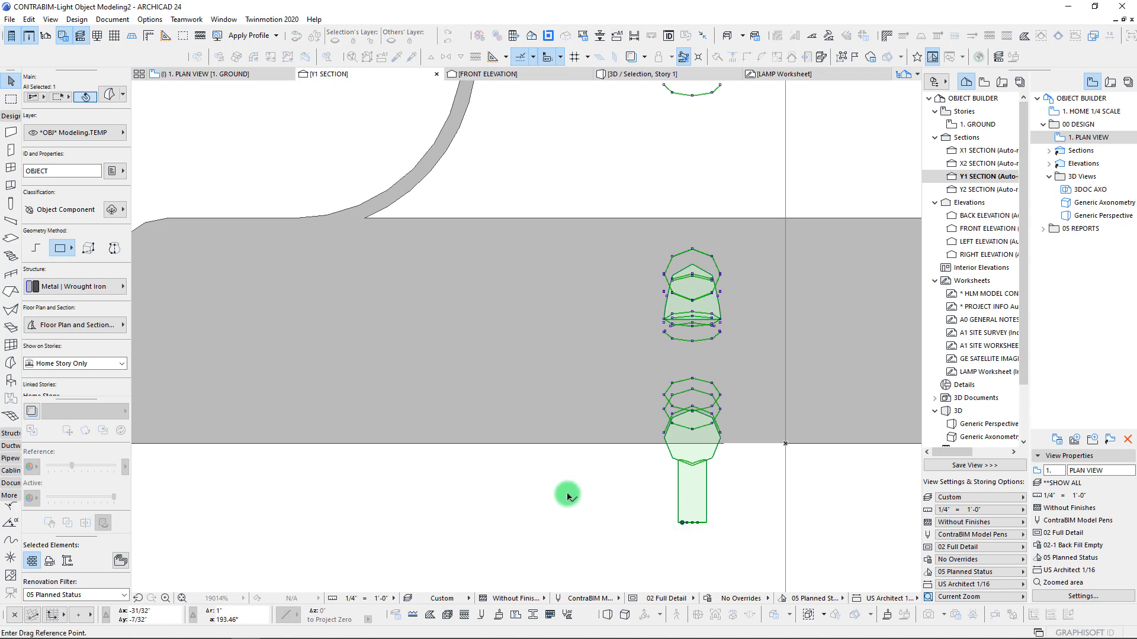
scroll(548, 399, "down", 5)
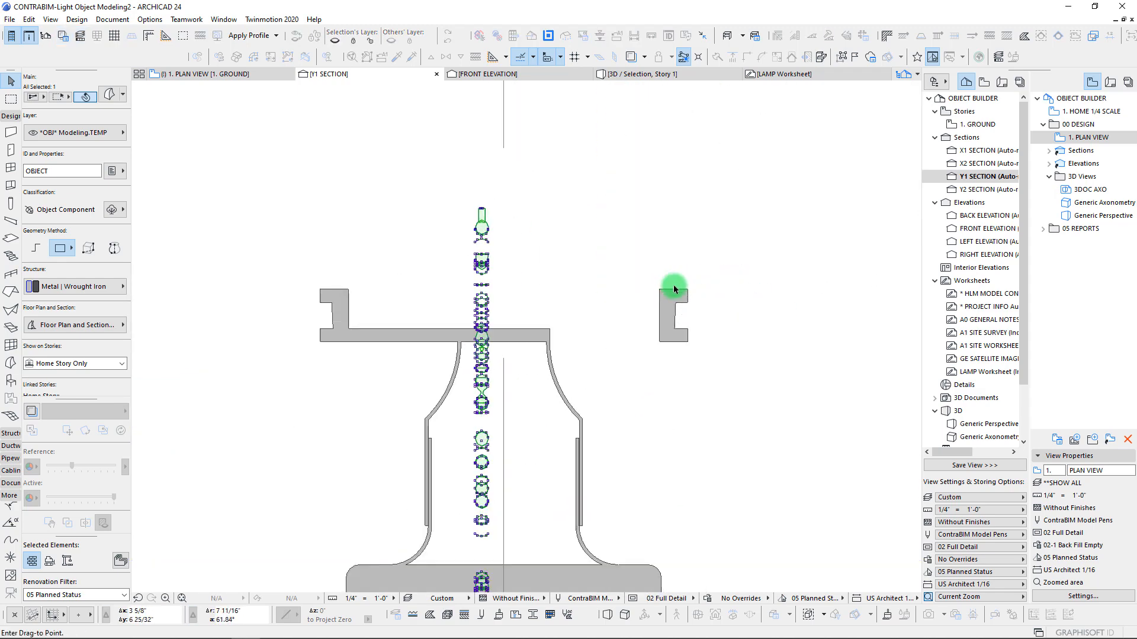
scroll(672, 286, "up", 6)
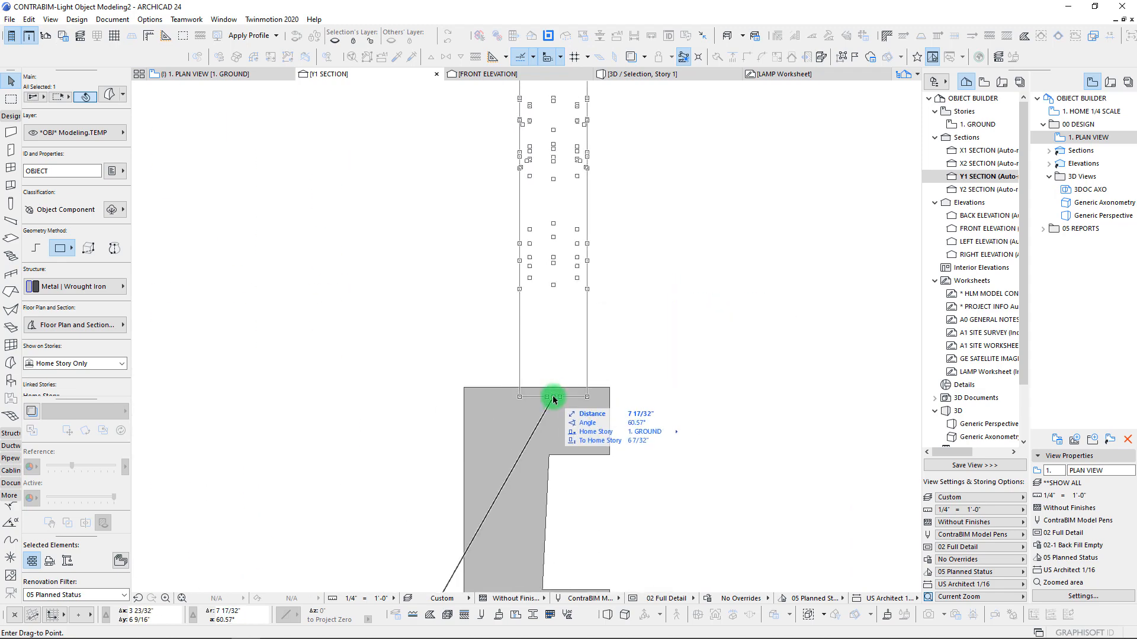
left_click(552, 396)
scroll(639, 406, "down", 8)
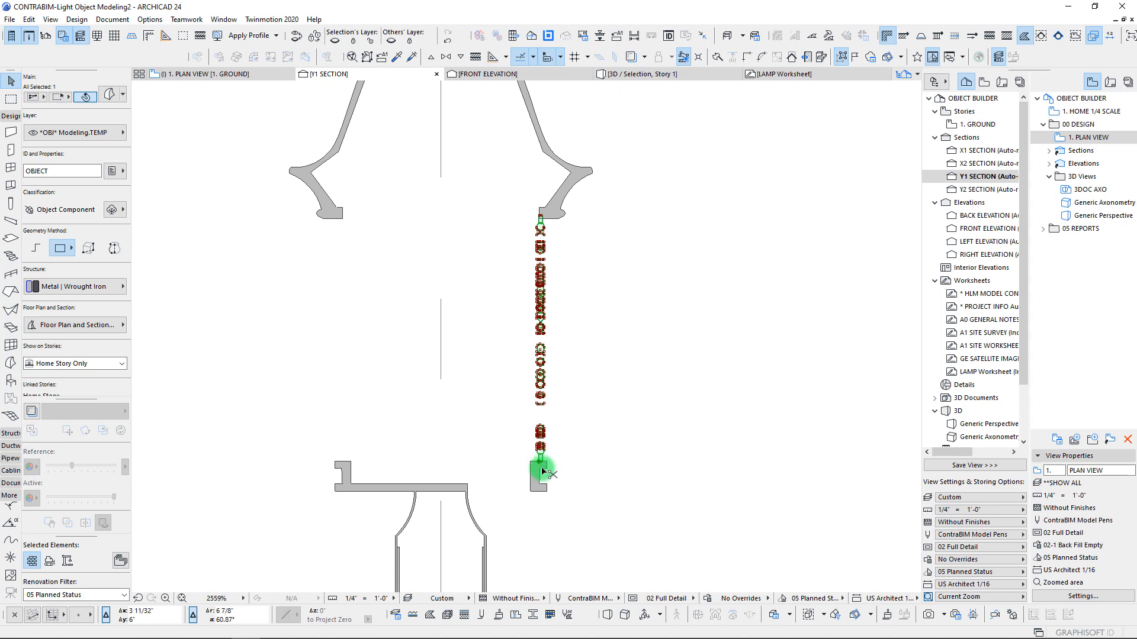
Rotate the upright scroll morph about its lower end midpoint so its upper end tilts outward within the foot of the upper rim
key("ctrl+e")
scroll(543, 471, "up", 5)
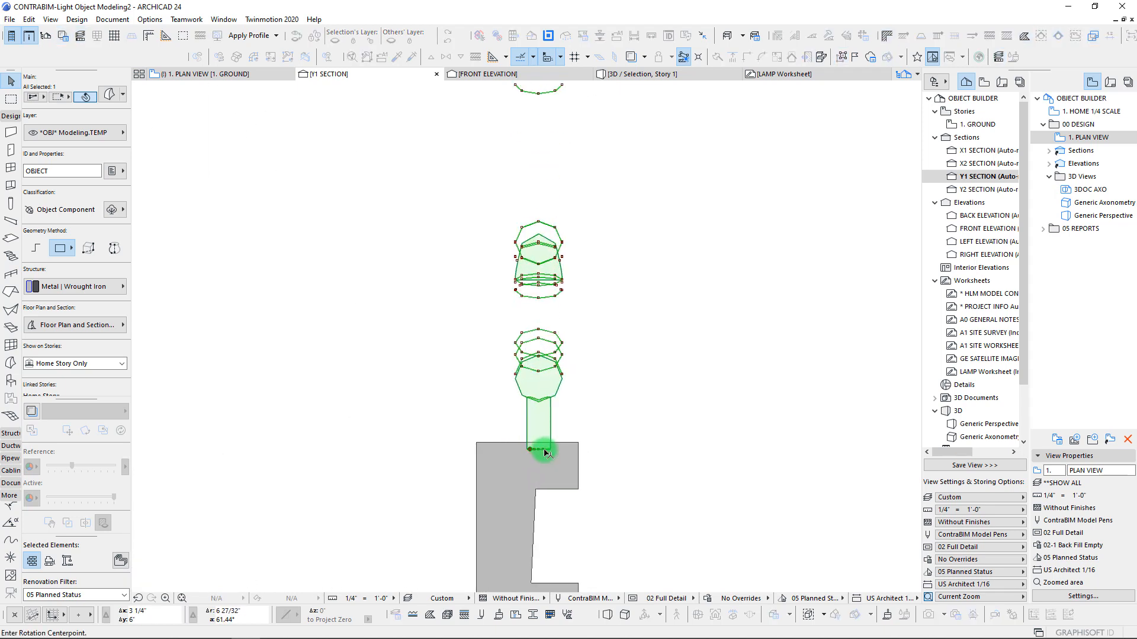
left_click(539, 450)
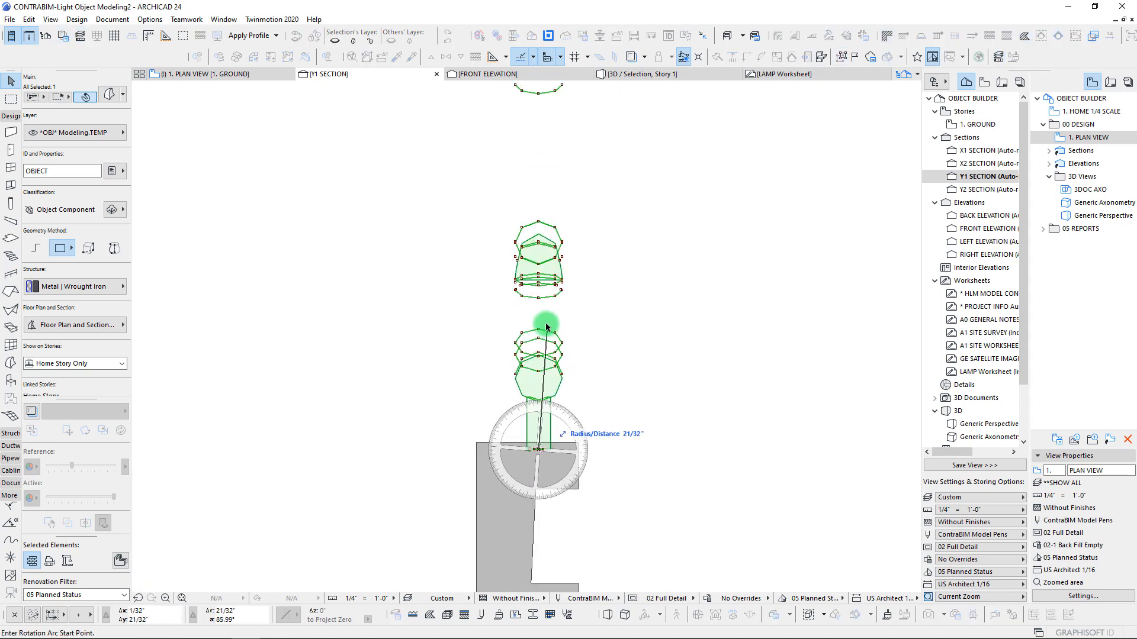
scroll(577, 278, "down", 6)
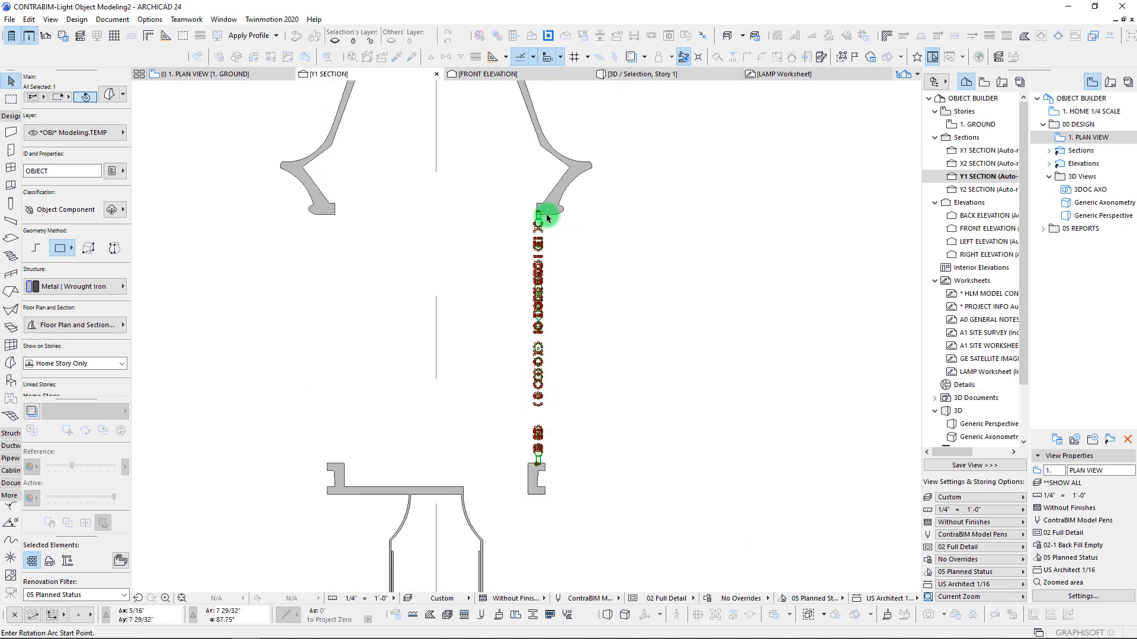
scroll(535, 212, "up", 4)
left_click(508, 184)
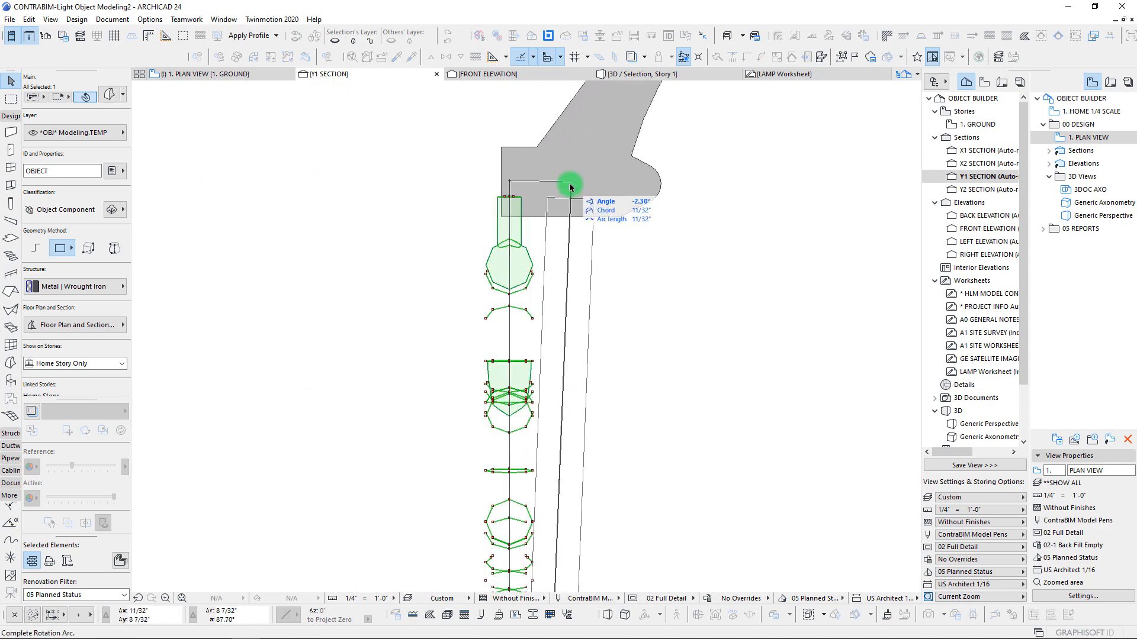
left_click(662, 234)
scroll(592, 323, "down", 5)
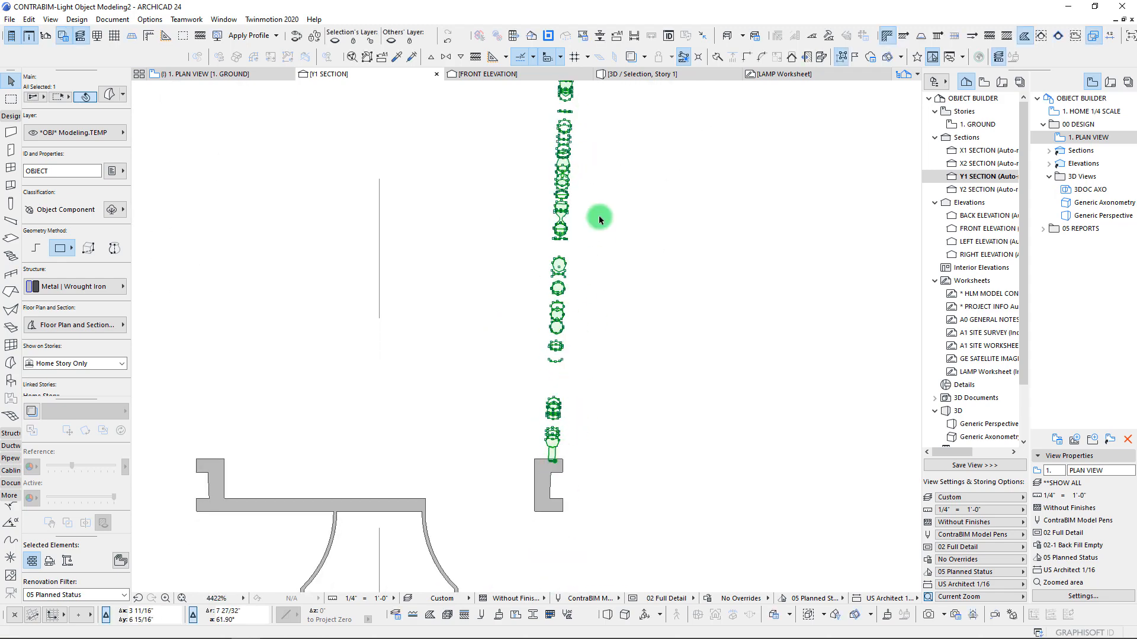
middle_click_drag(599, 219, 575, 413)
scroll(579, 271, "down", 3)
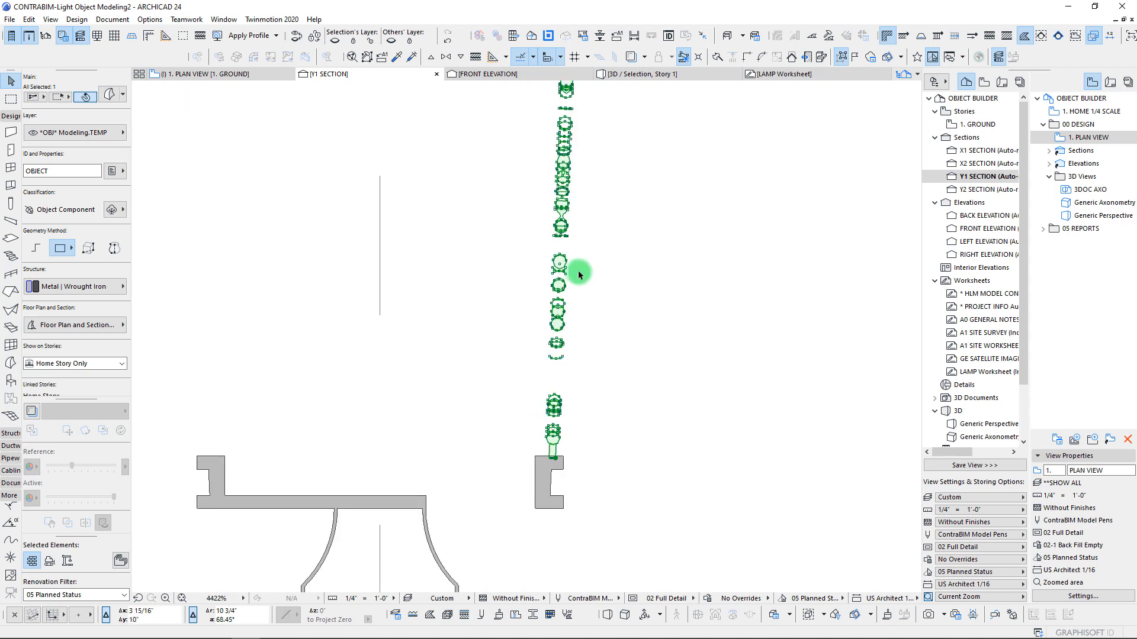
left_click(460, 195)
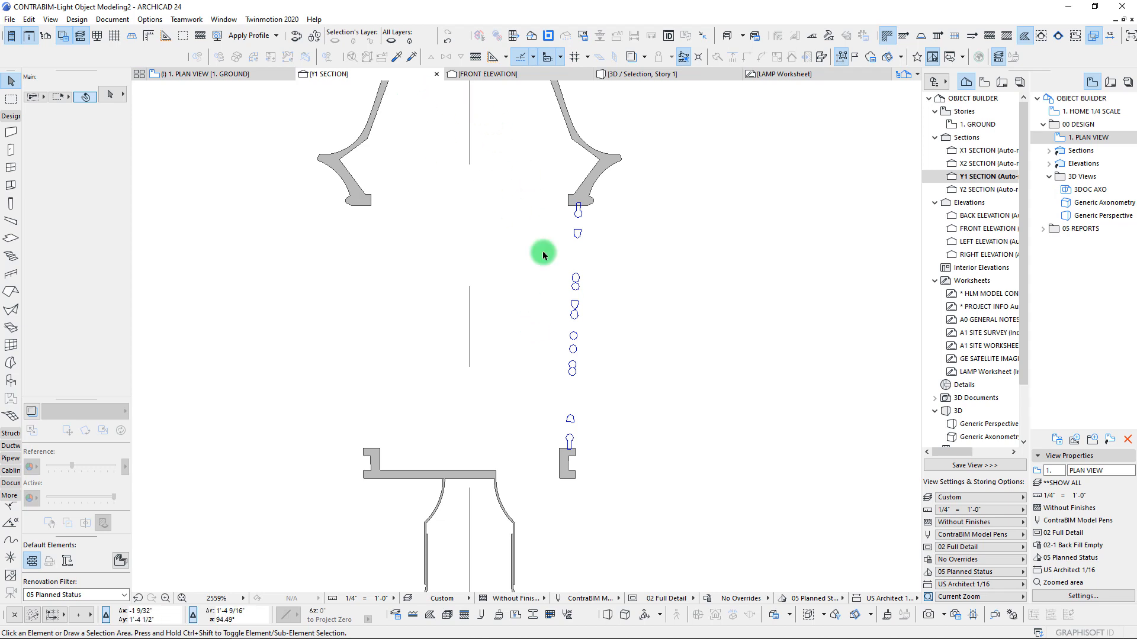
In the ground plan view, rotate the scroll morph counterclockwise about the lamp's centre until its left end meets the vertical axis line
key("F2")
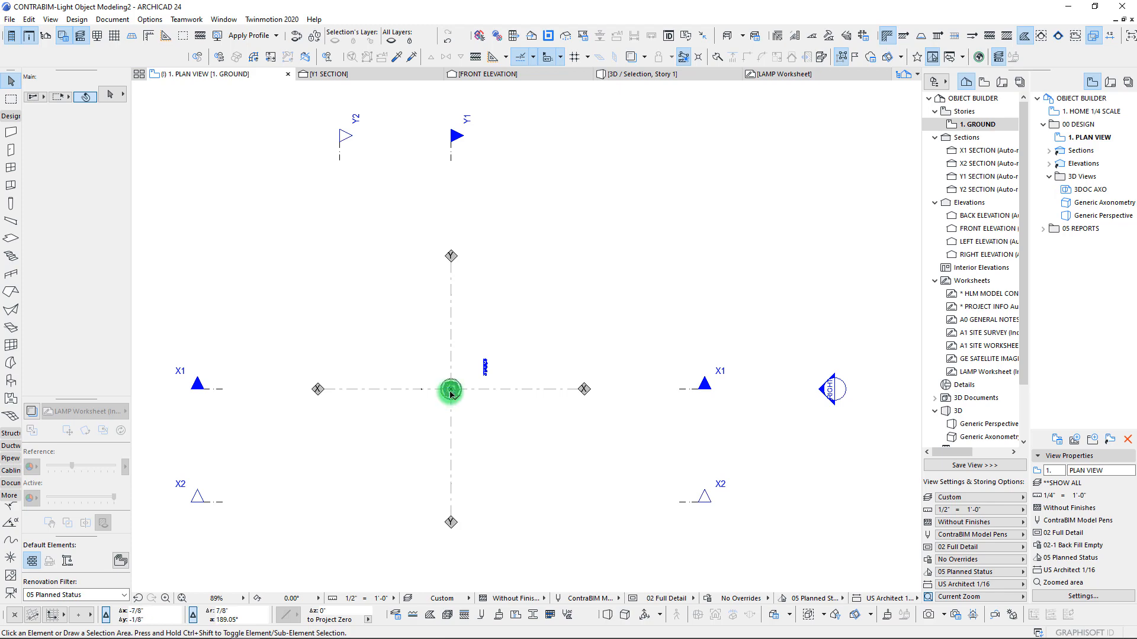
scroll(450, 394, "up", 15)
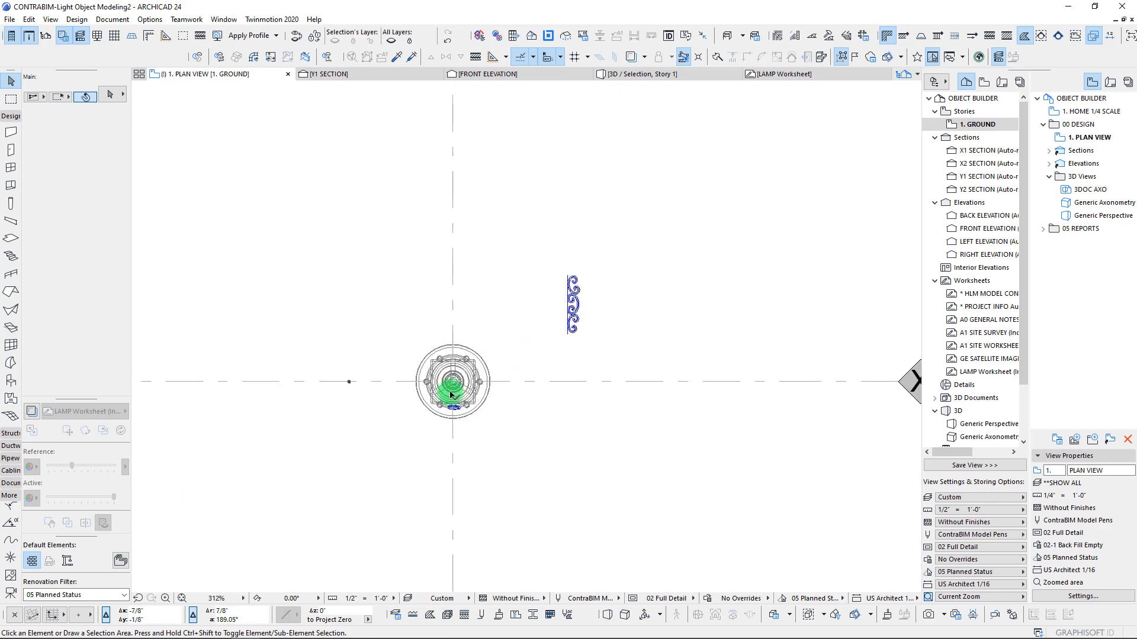
left_click(466, 477)
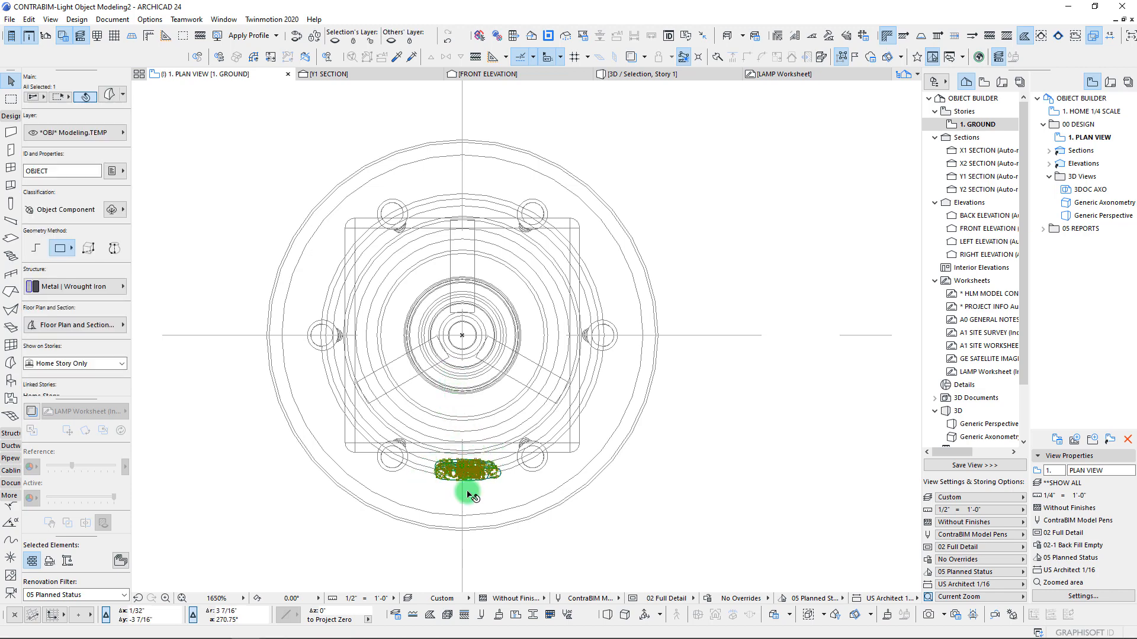
scroll(468, 482, "up", 4)
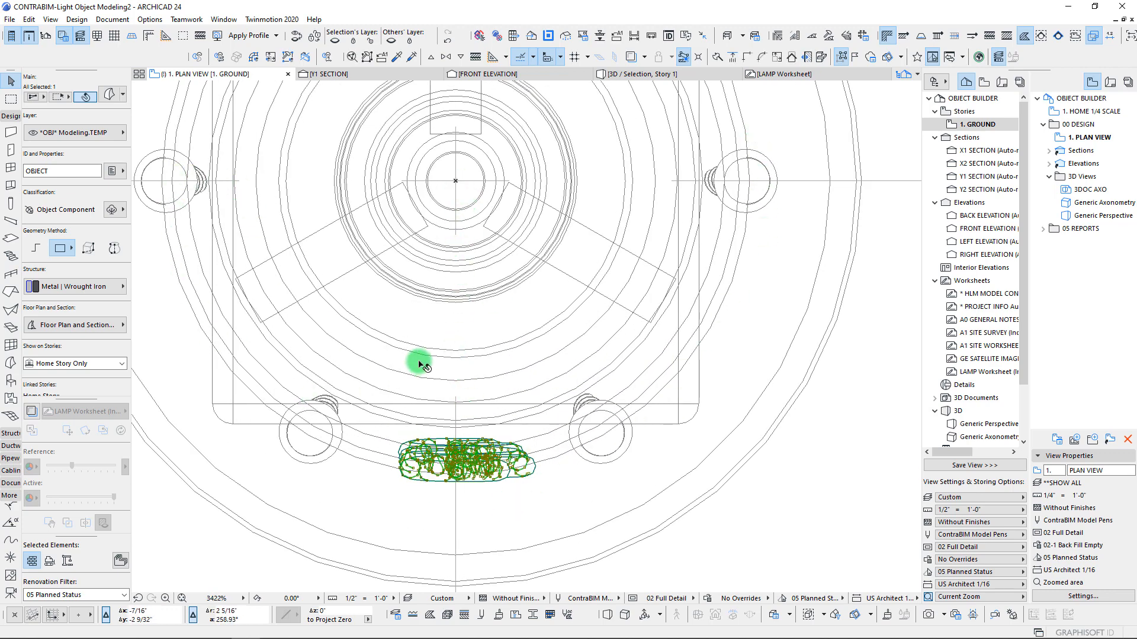
key("ctrl+e")
left_click(455, 181)
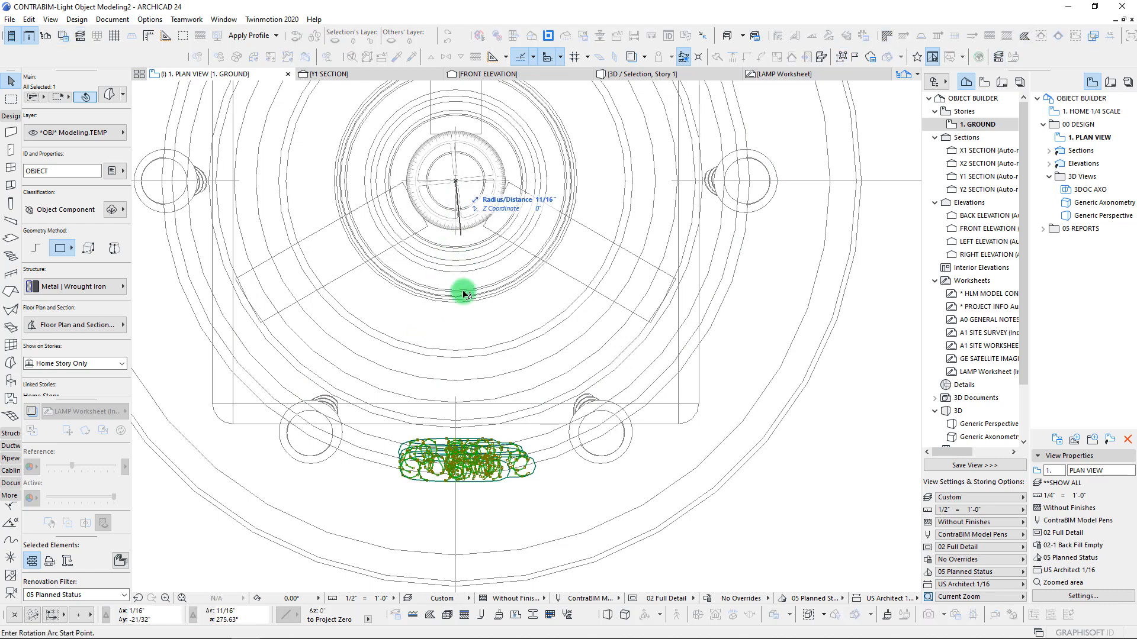
left_click(456, 510)
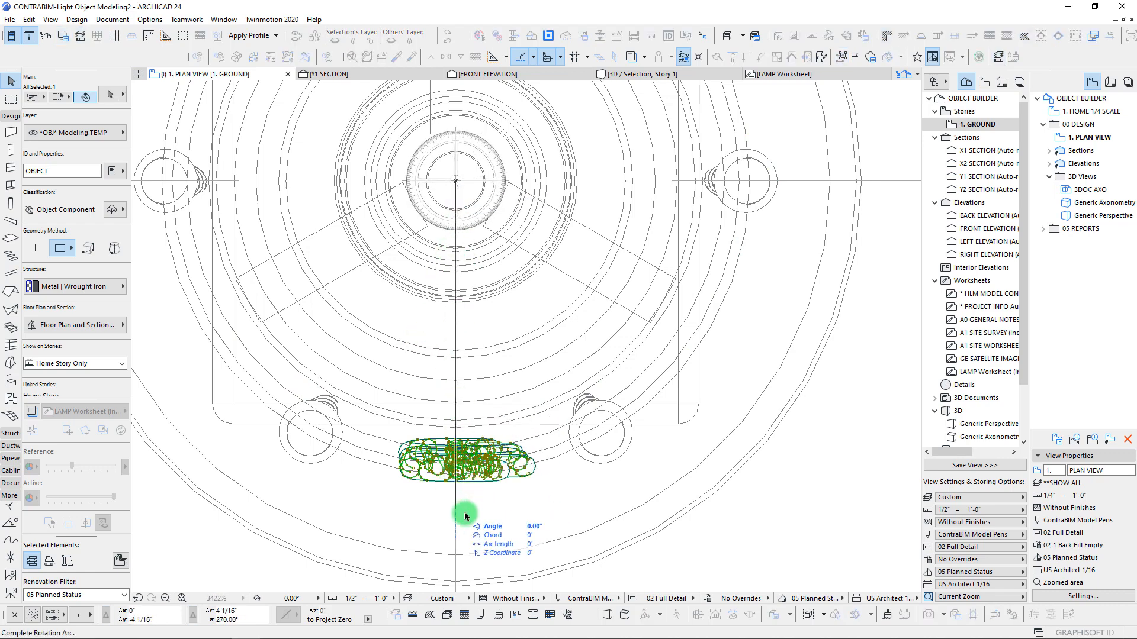
left_click(520, 518)
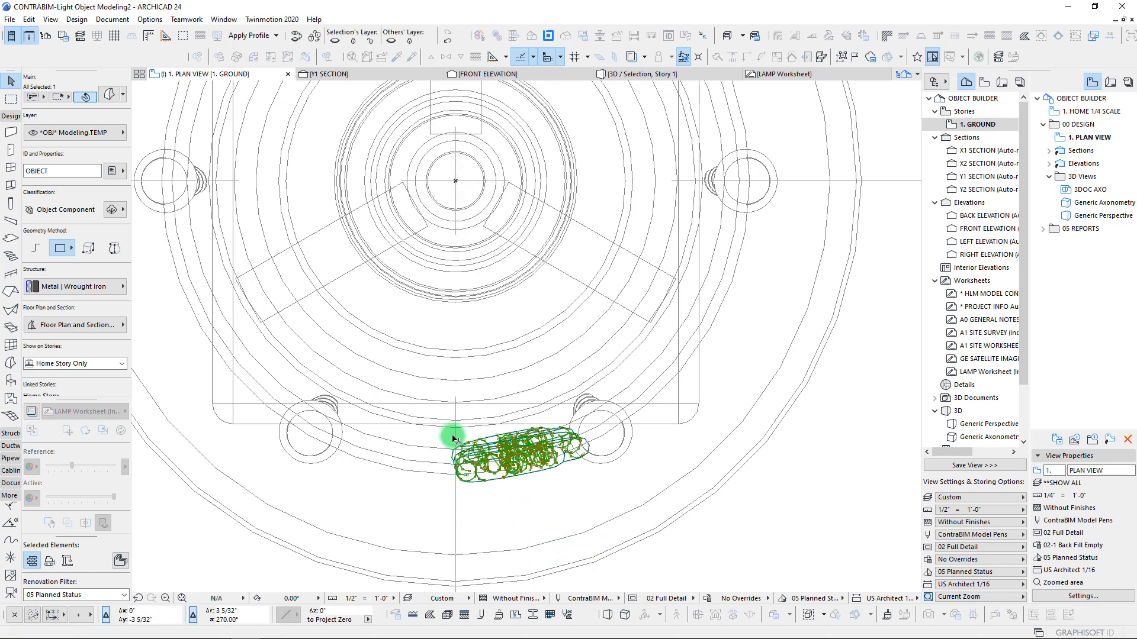
Examine in plan how the left end of the rotated scroll morph lines up with the lamp's vertical axis line
scroll(451, 437, "up", 2)
scroll(472, 471, "up", 6)
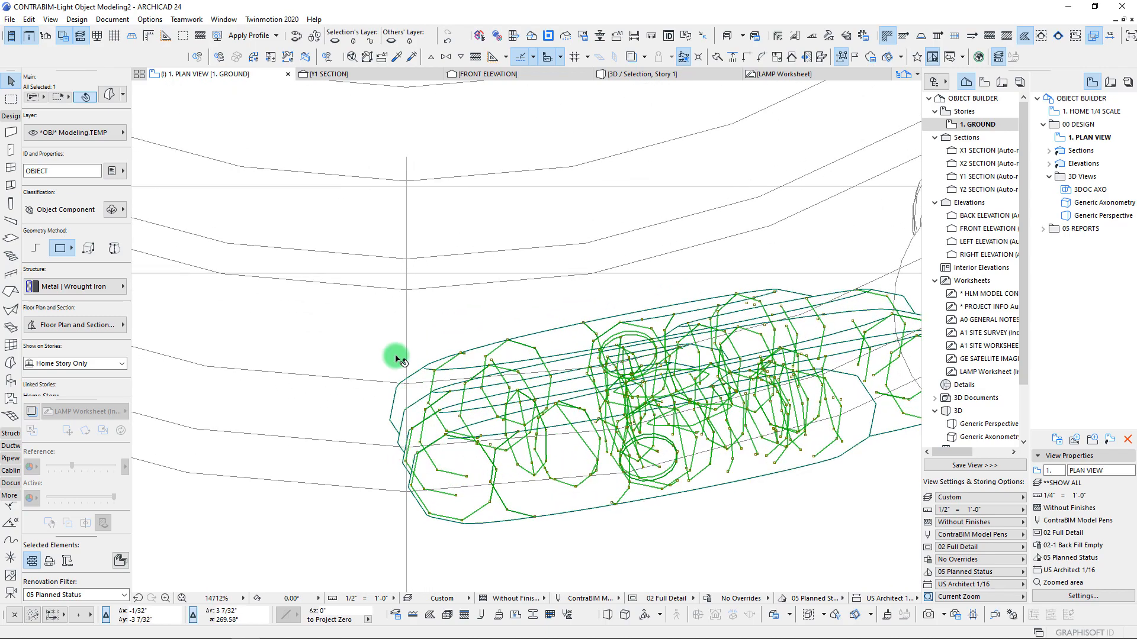
scroll(395, 358, "down", 8)
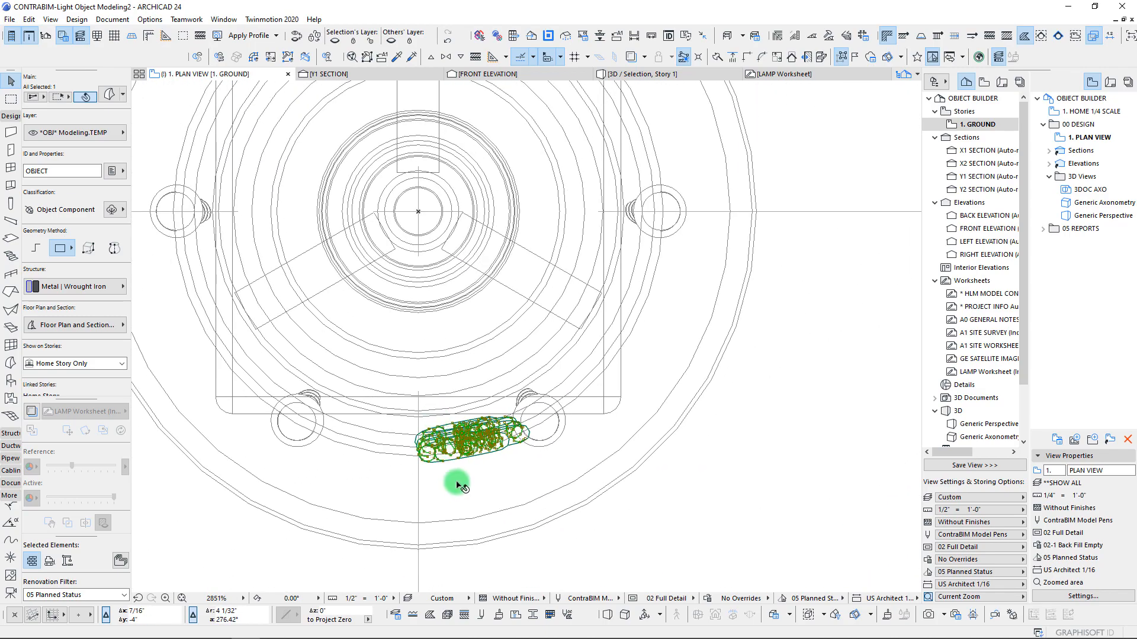
scroll(461, 485, "up", 3)
scroll(385, 456, "up", 2)
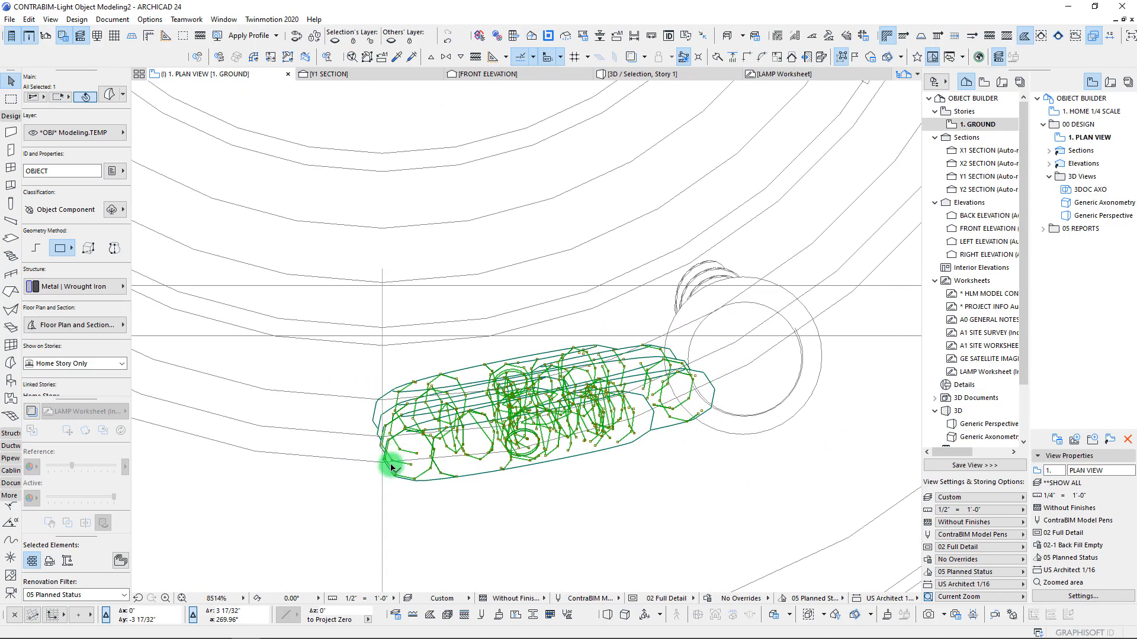
scroll(409, 432, "down", 8)
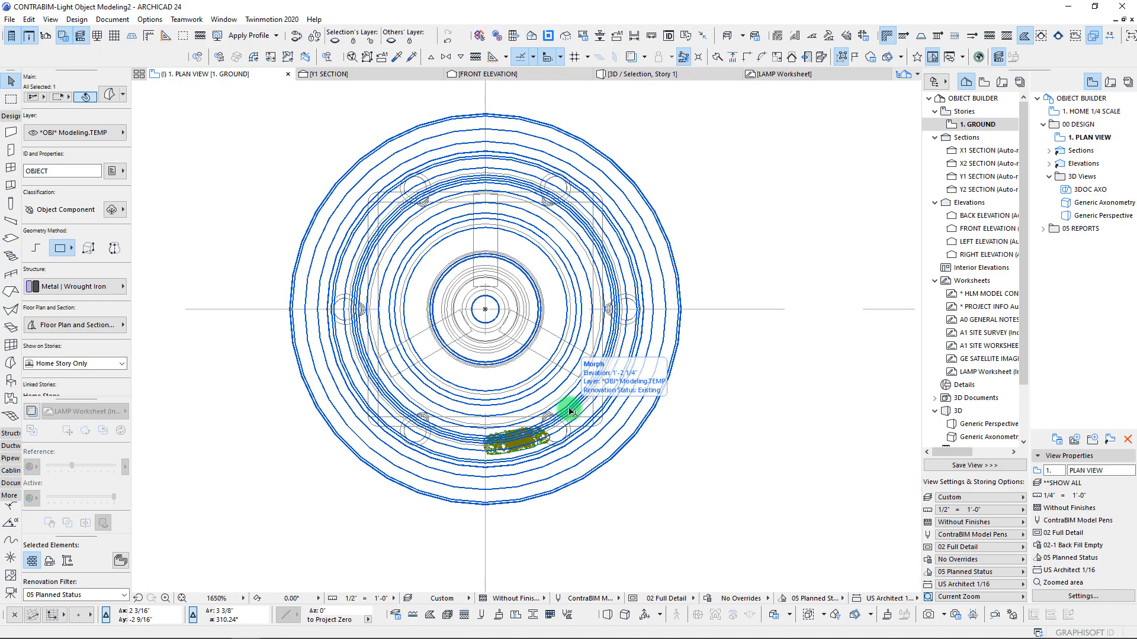
scroll(481, 467, "up", 9)
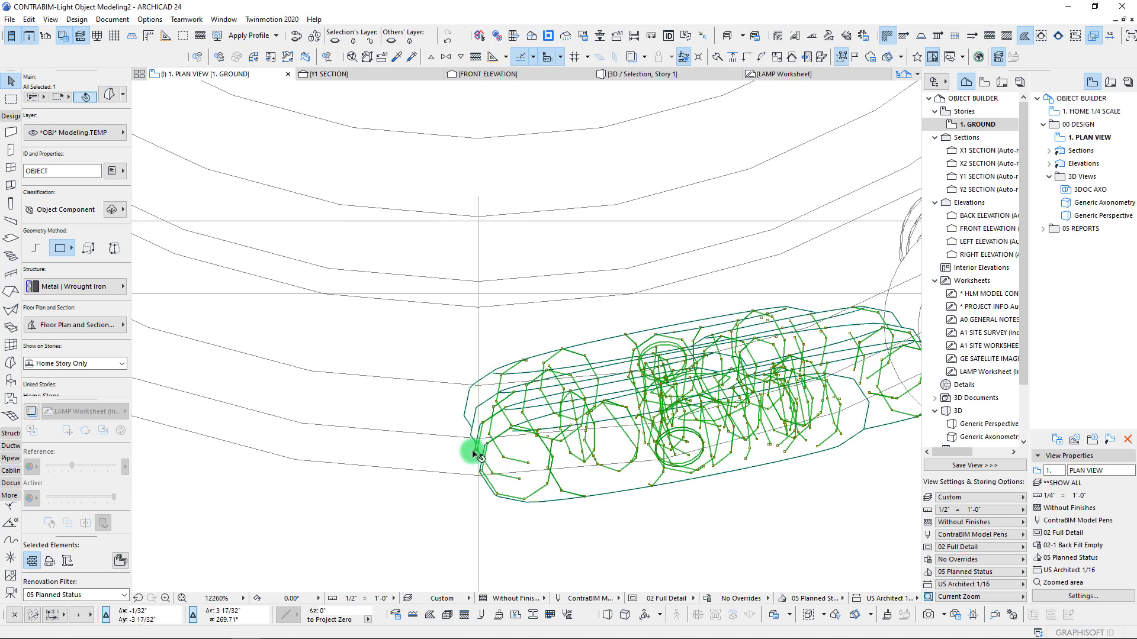
scroll(487, 493, "up", 1)
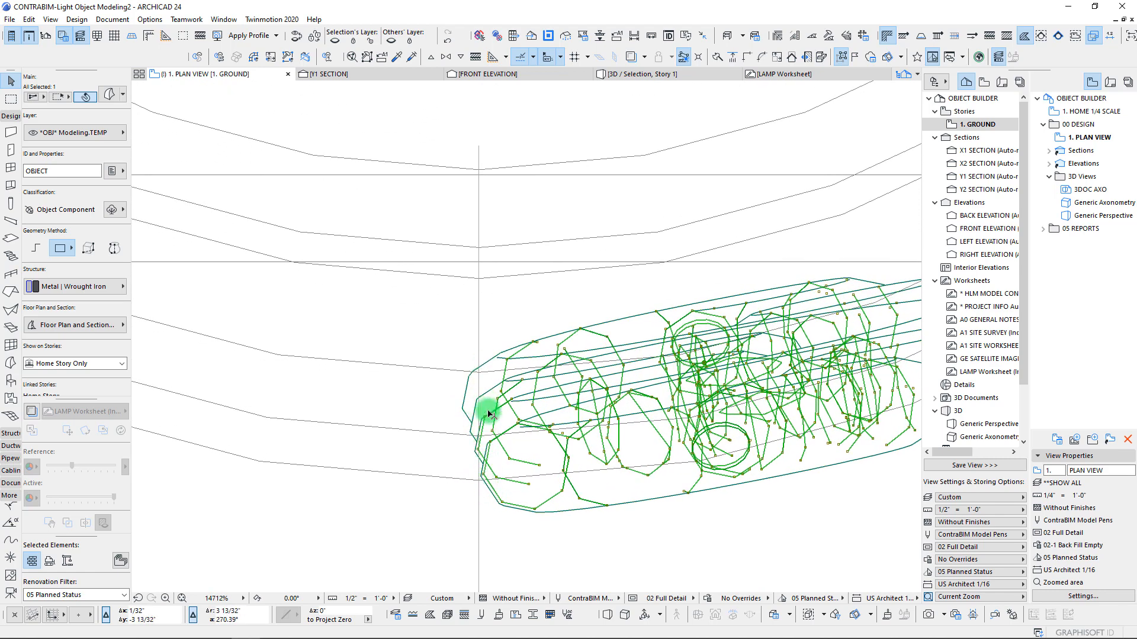
key("Escape")
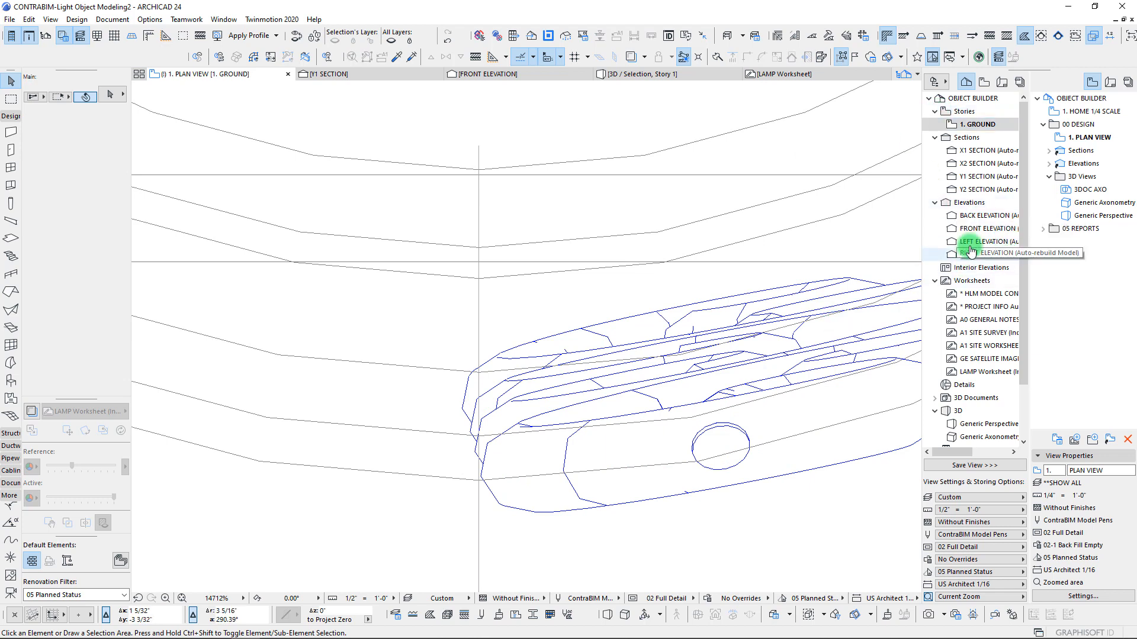
Open the front elevation and select the scroll morph between the twisted columns
double_click(984, 227)
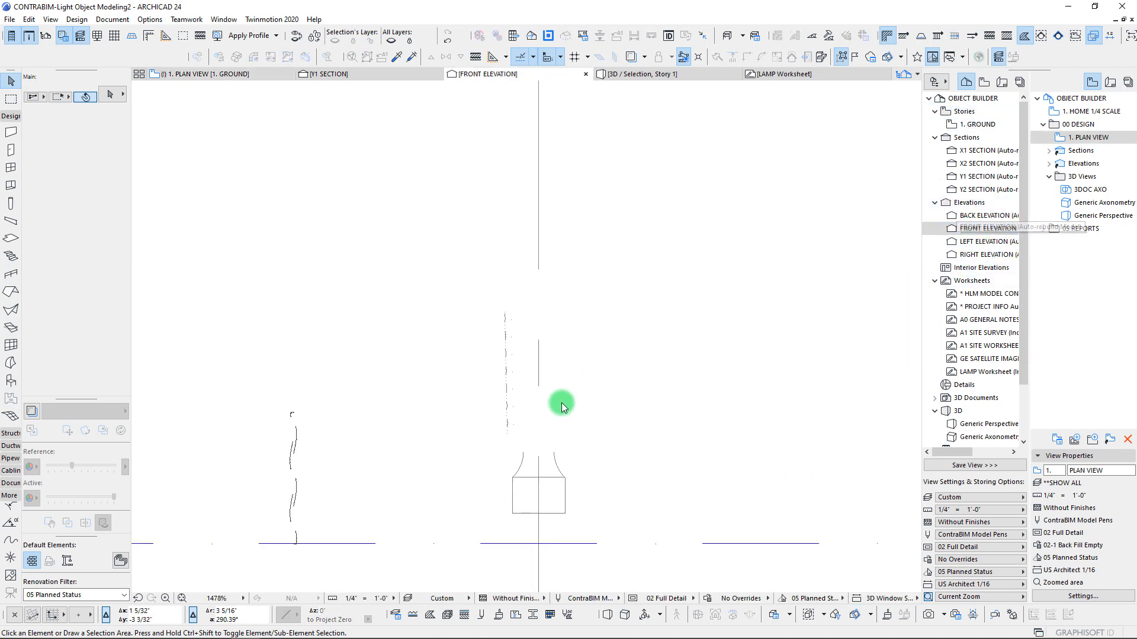
scroll(551, 408, "up", 5)
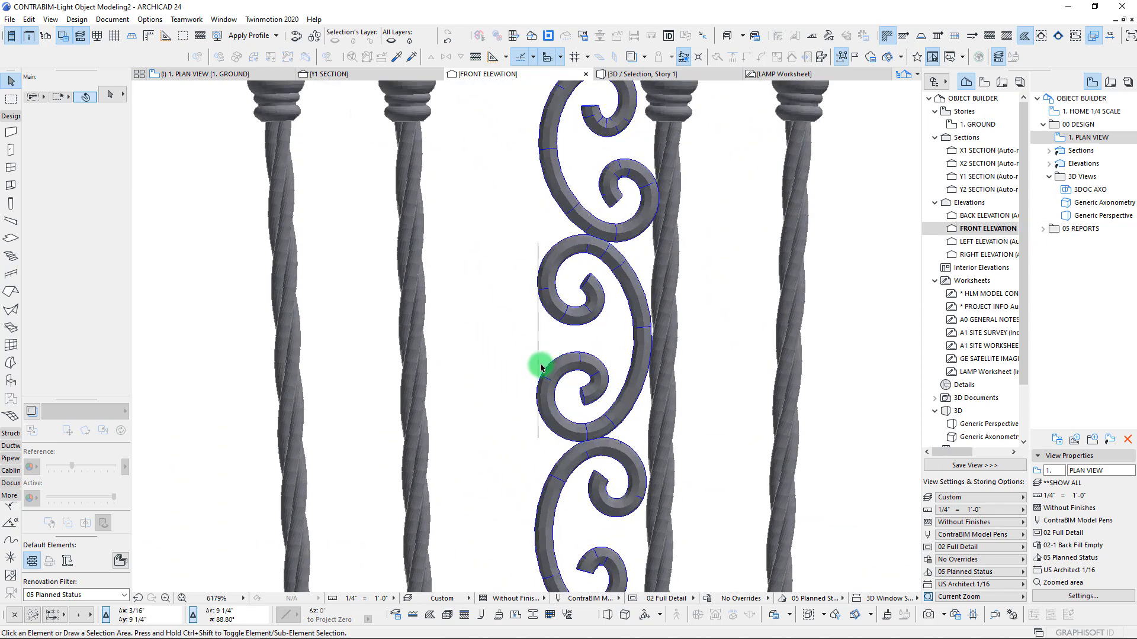
left_click(545, 400)
left_click(540, 299)
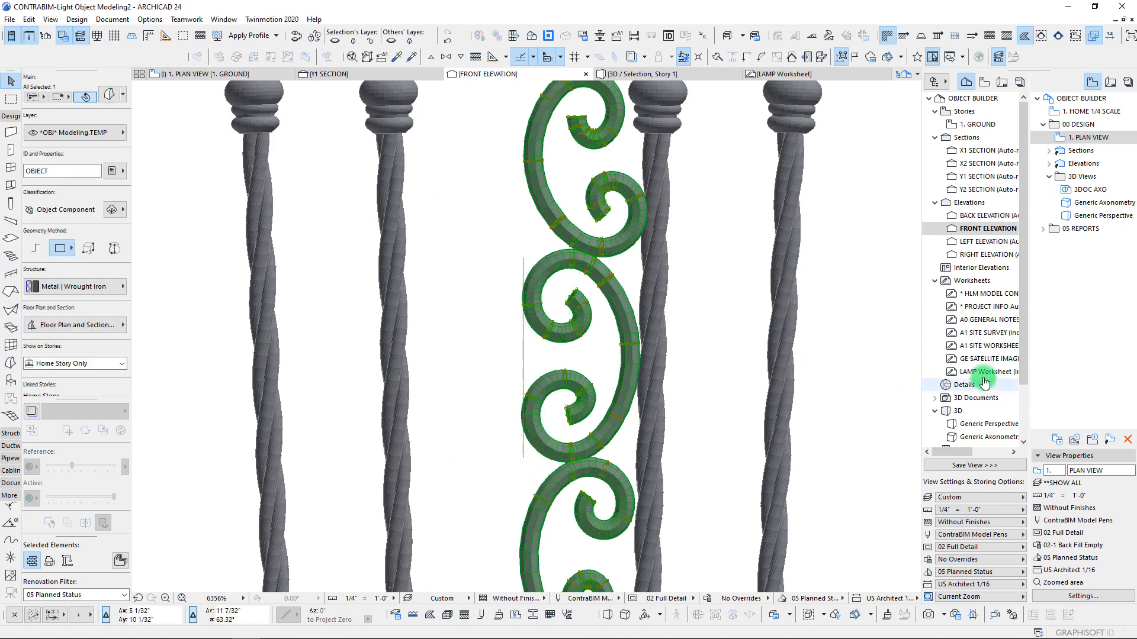
Place a vertical guide line along the lamp's centre axis at the left edge of the scroll morph
scroll(754, 251, "up", 2)
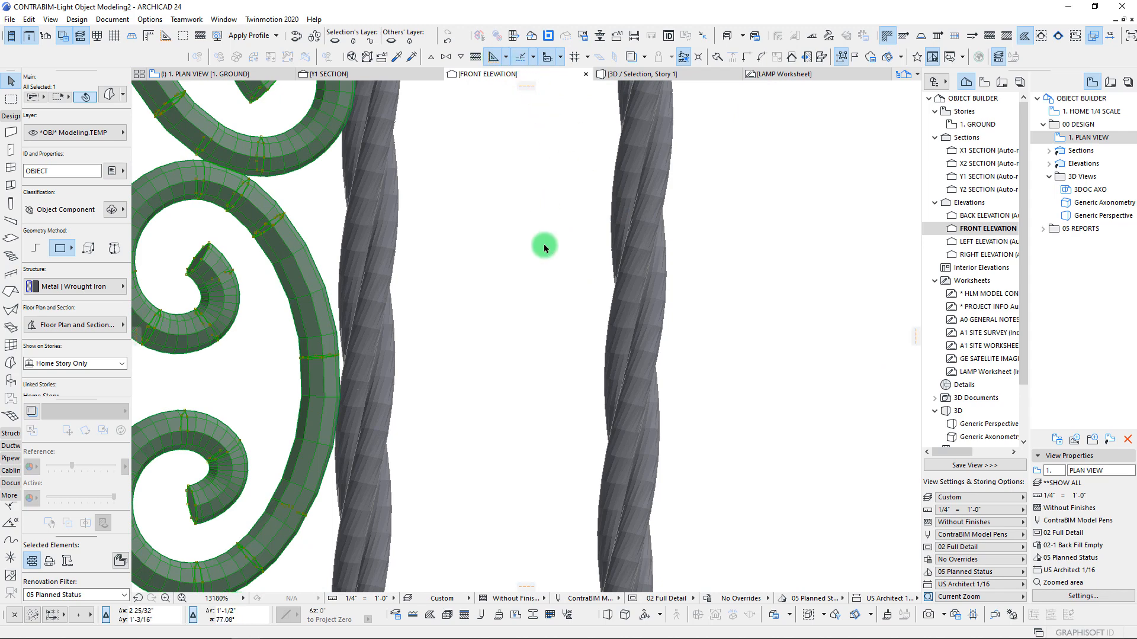
scroll(568, 352, "down", 2)
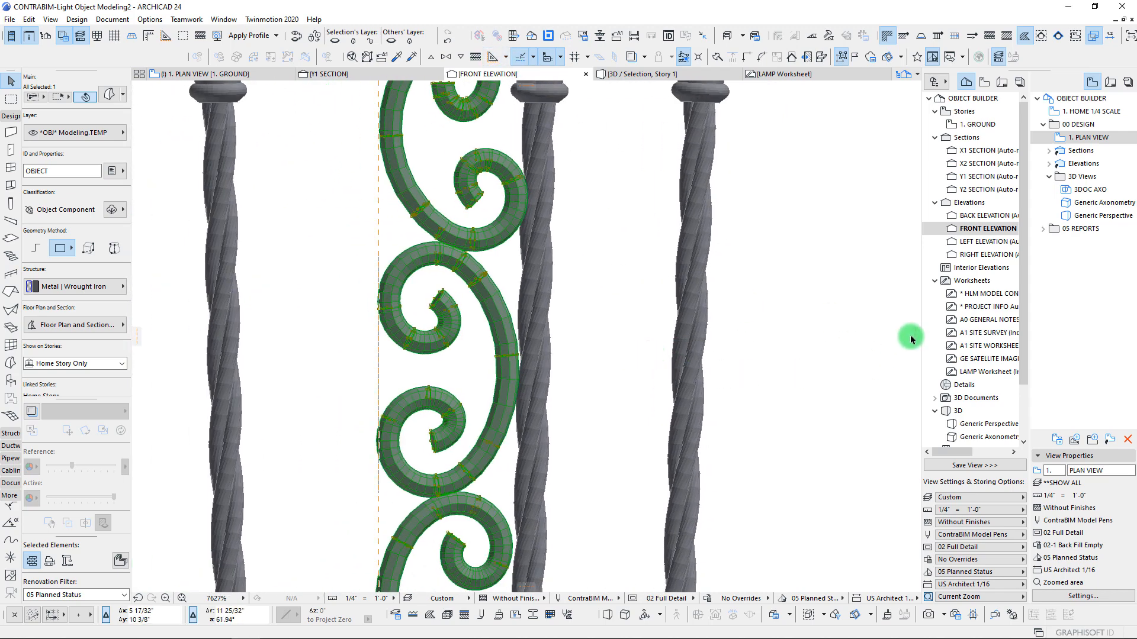
left_click_drag(914, 336, 376, 333)
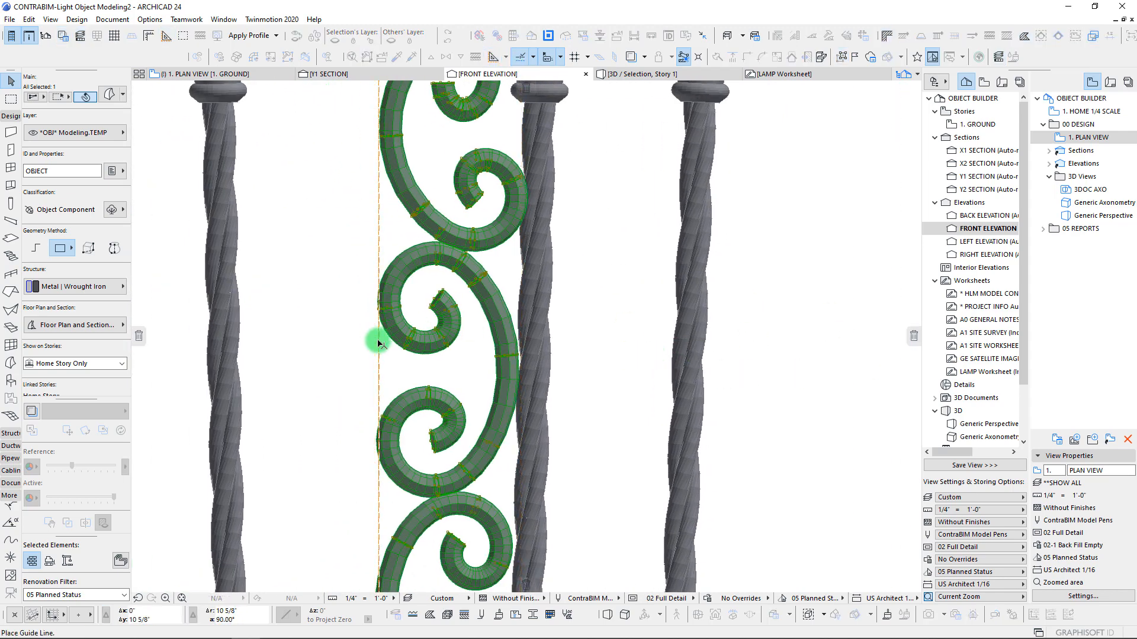
mouse_move(913, 335)
left_mouse_down()
mouse_move(898, 338)
mouse_move(915, 339)
left_mouse_up()
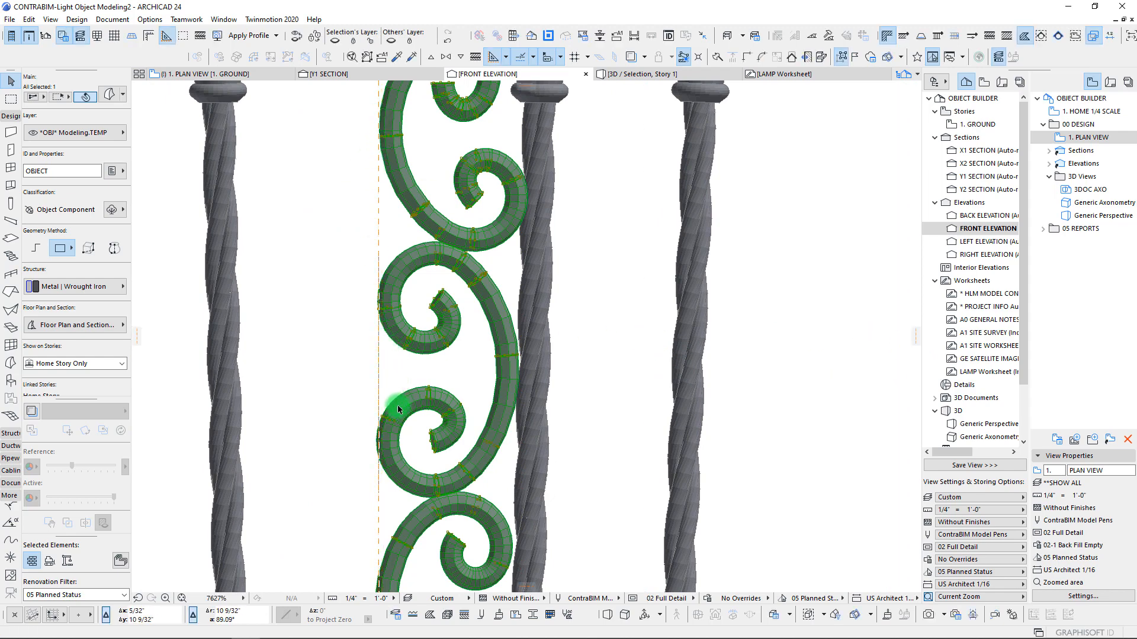
Rotate the scroll morph about 0.4° in the front elevation around its upper edge point so its lower edge meets the centre line
scroll(393, 407, "down", 3)
scroll(425, 478, "up", 2)
scroll(411, 438, "up", 5)
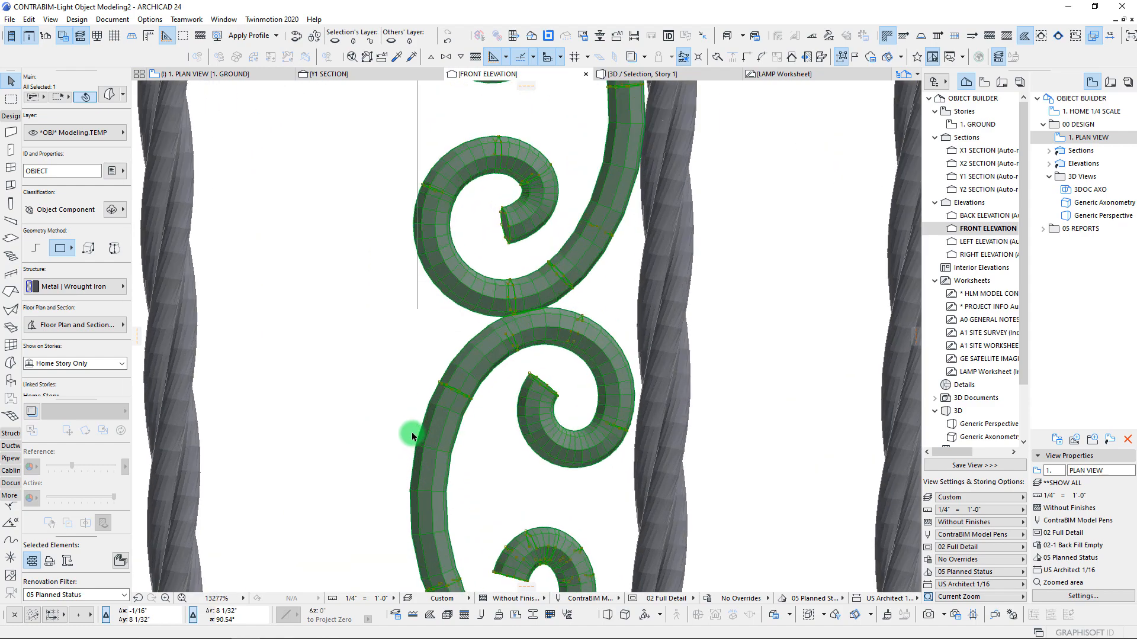
scroll(420, 487, "down", 8)
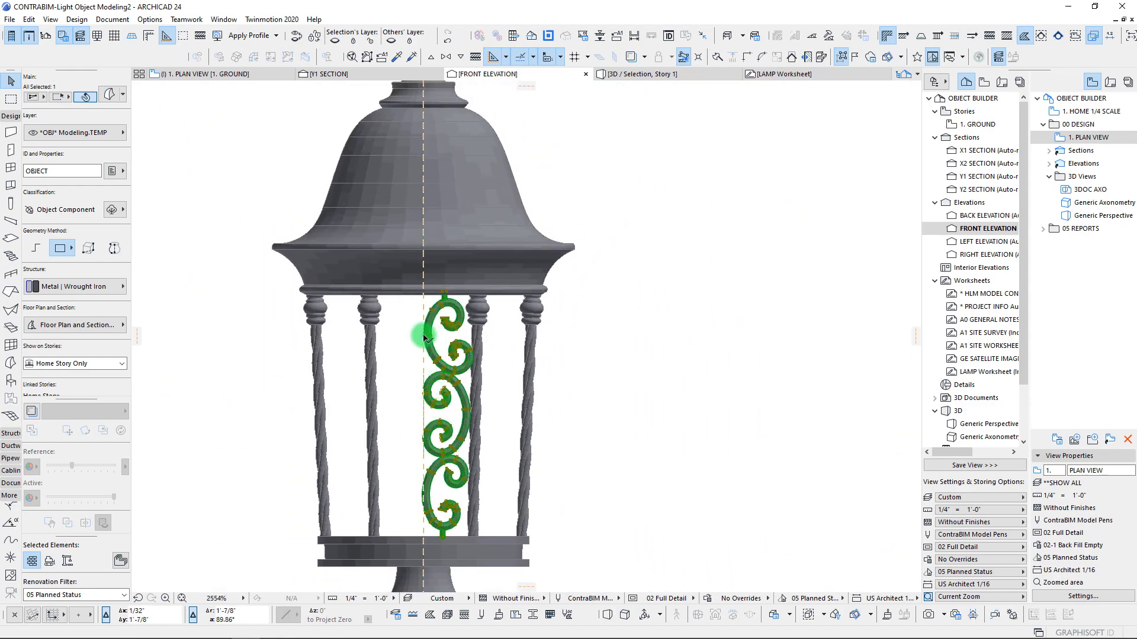
scroll(424, 338, "up", 6)
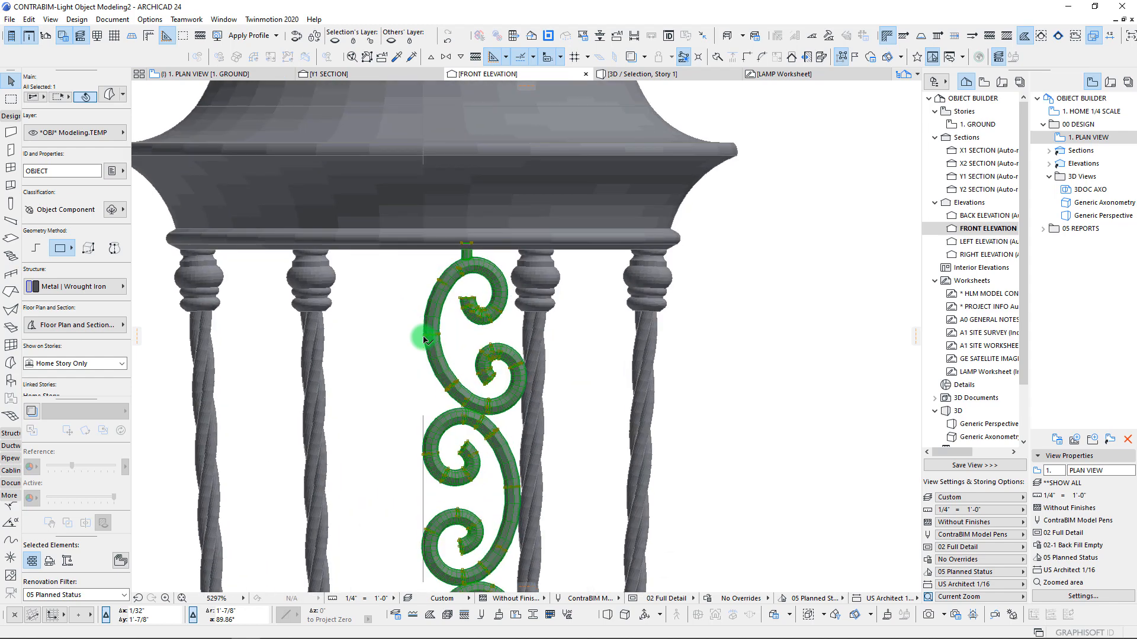
scroll(424, 320, "up", 2)
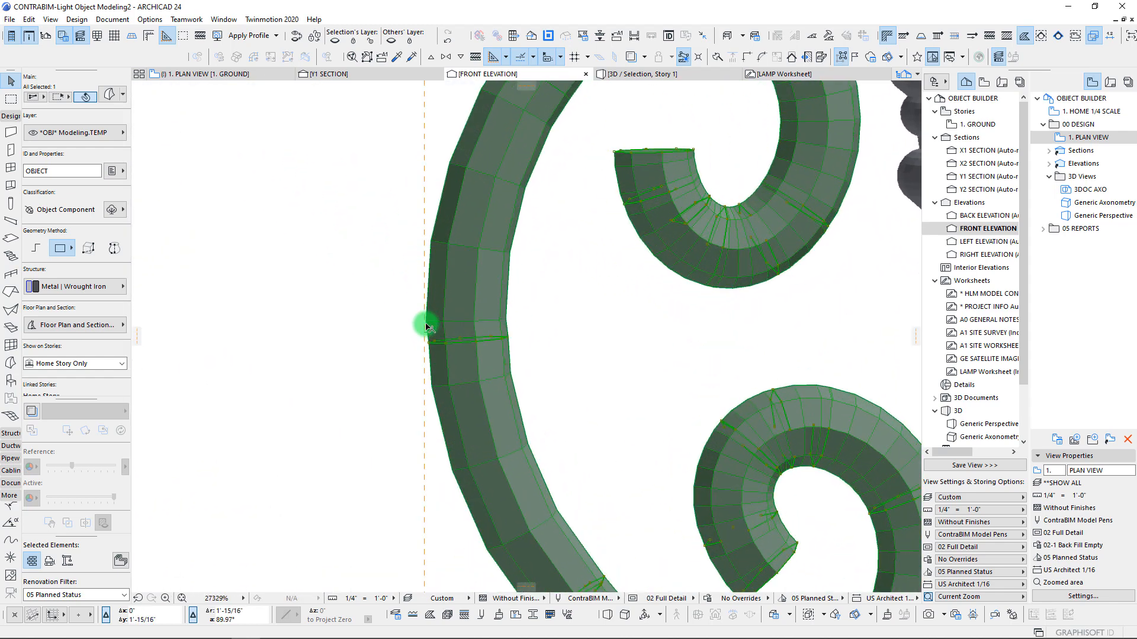
key("ctrl+e")
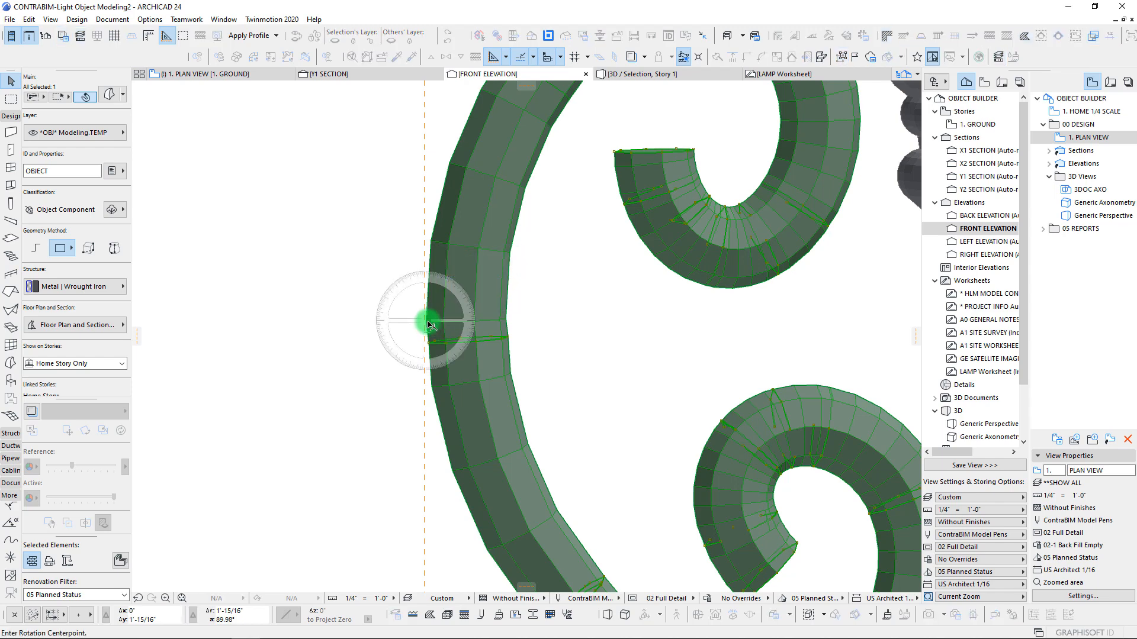
left_click(426, 321)
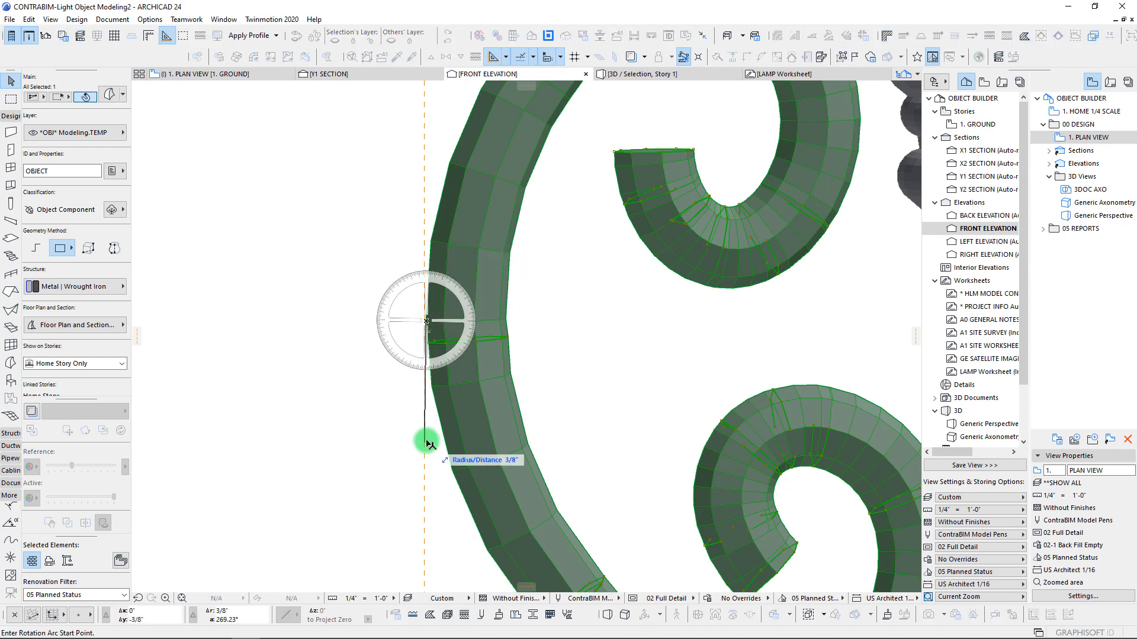
scroll(426, 444, "down", 5)
scroll(450, 505, "up", 5)
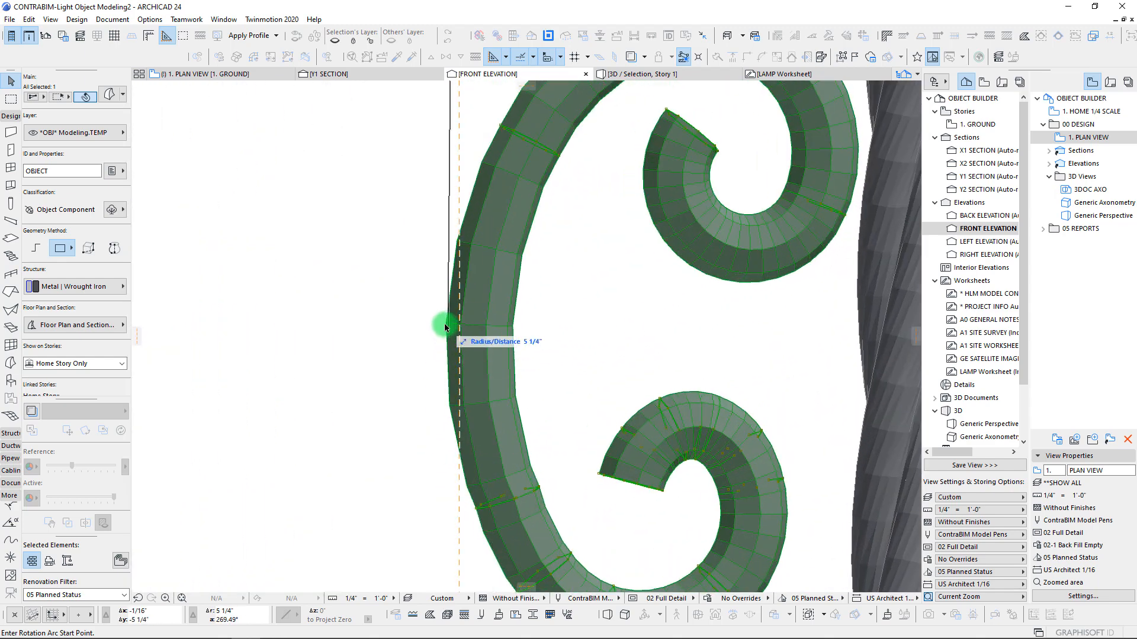
left_click(445, 435)
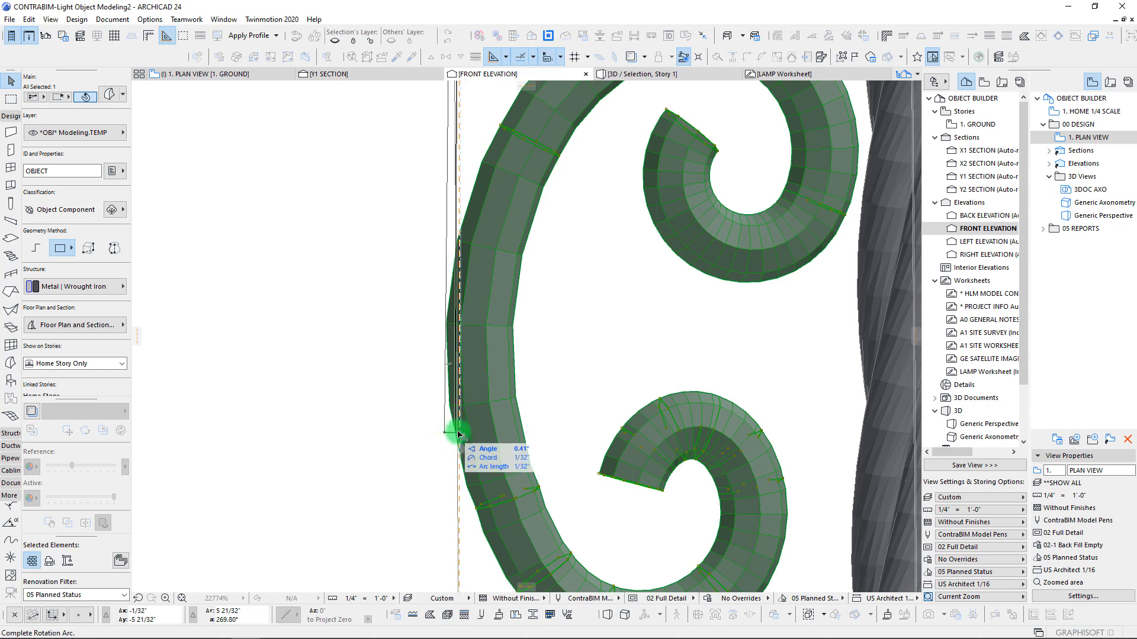
left_click(488, 455)
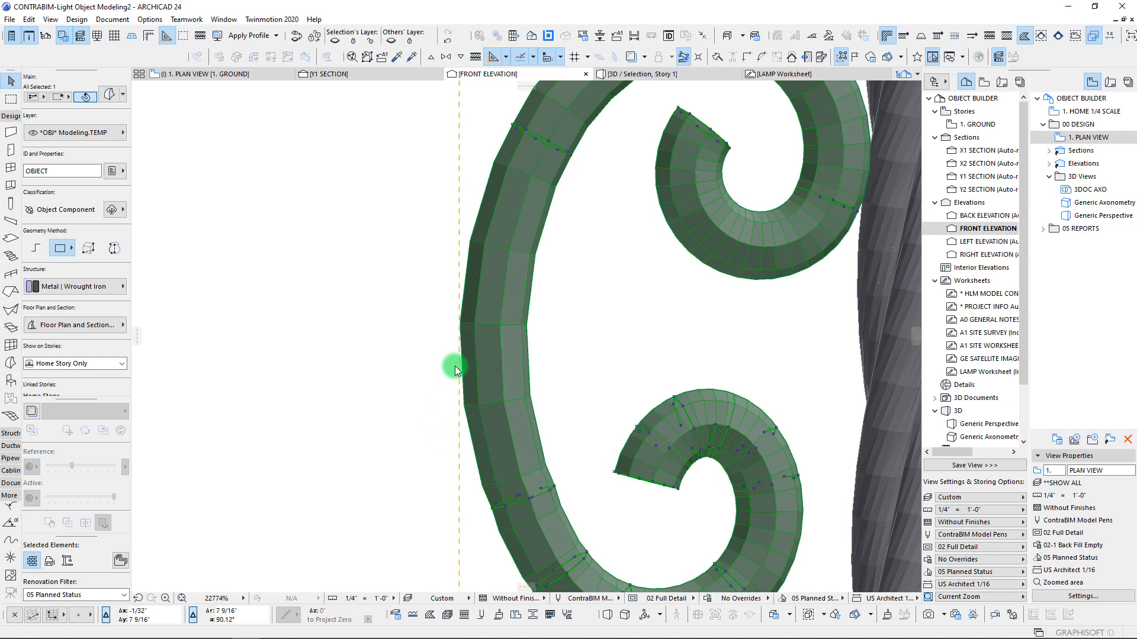
Mirror a copy of the scroll morph across the lamp's vertical centre guide line in the front elevation
scroll(454, 415, "down", 6)
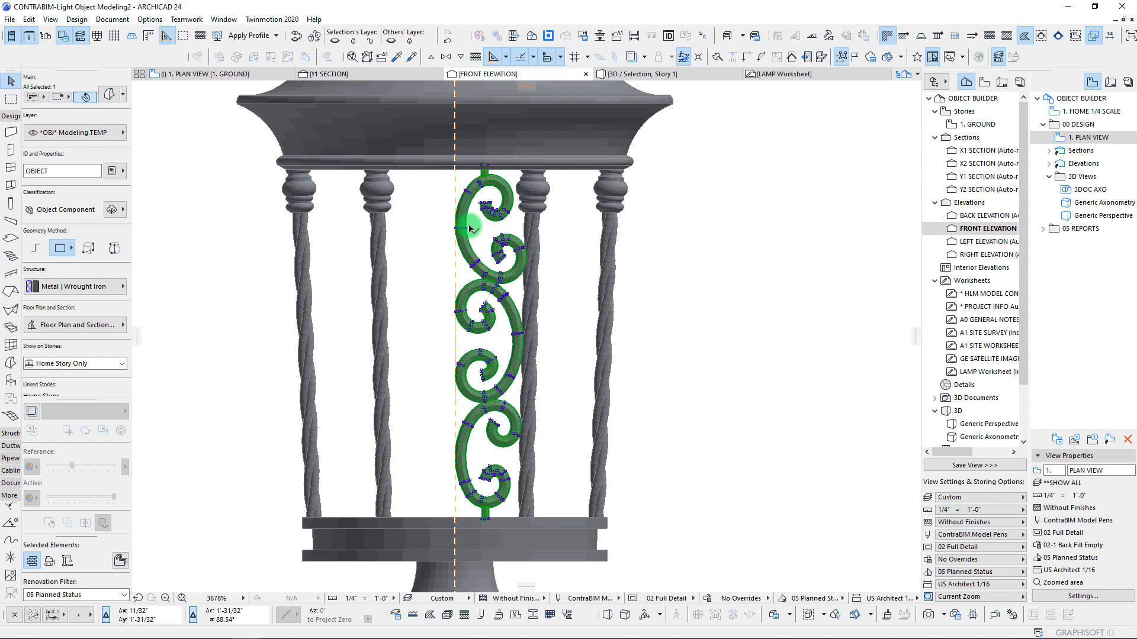
key("ctrl+alt+m")
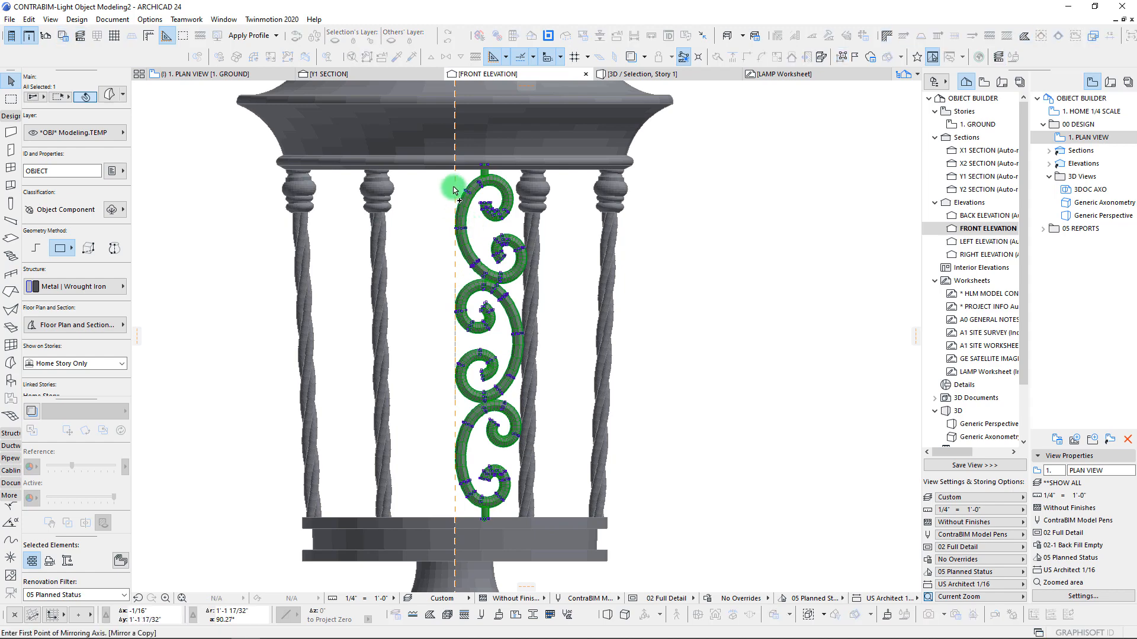
left_click(457, 472)
left_click(460, 495)
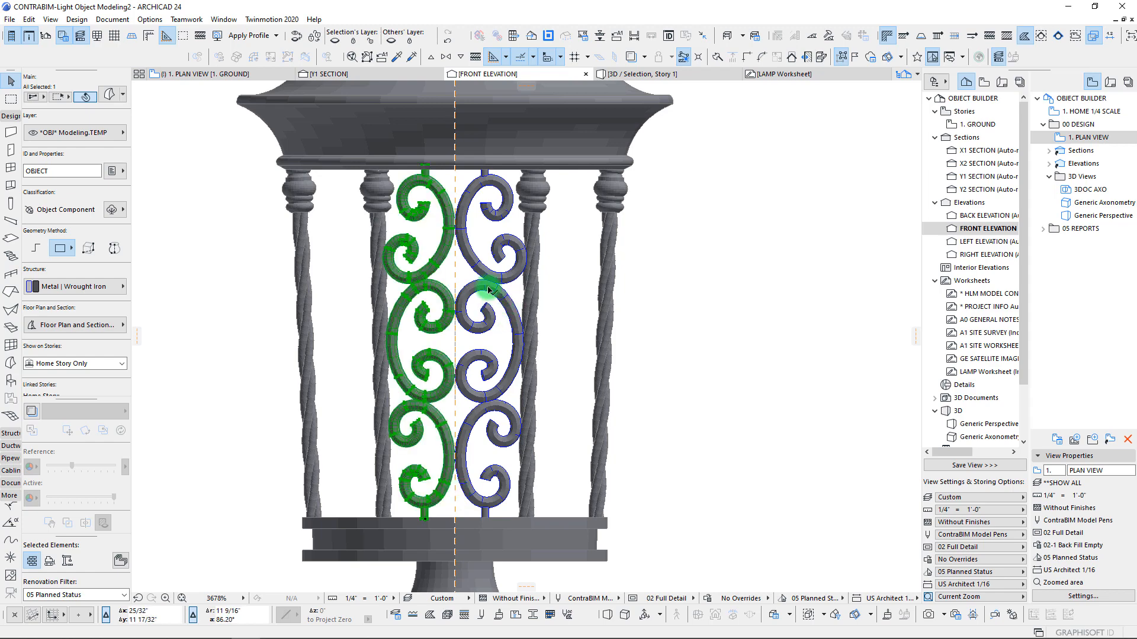
left_click(510, 338)
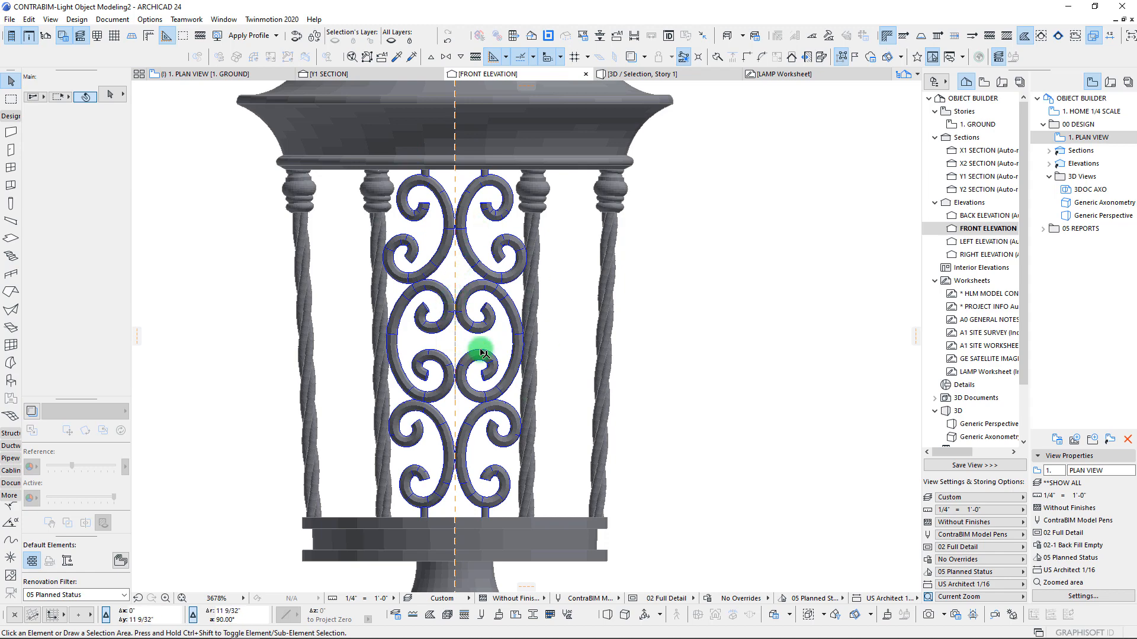
Examine the mirrored scroll pair in the ground plan, and show the full model in 3D to inspect the pair within the lamp
left_click(230, 78)
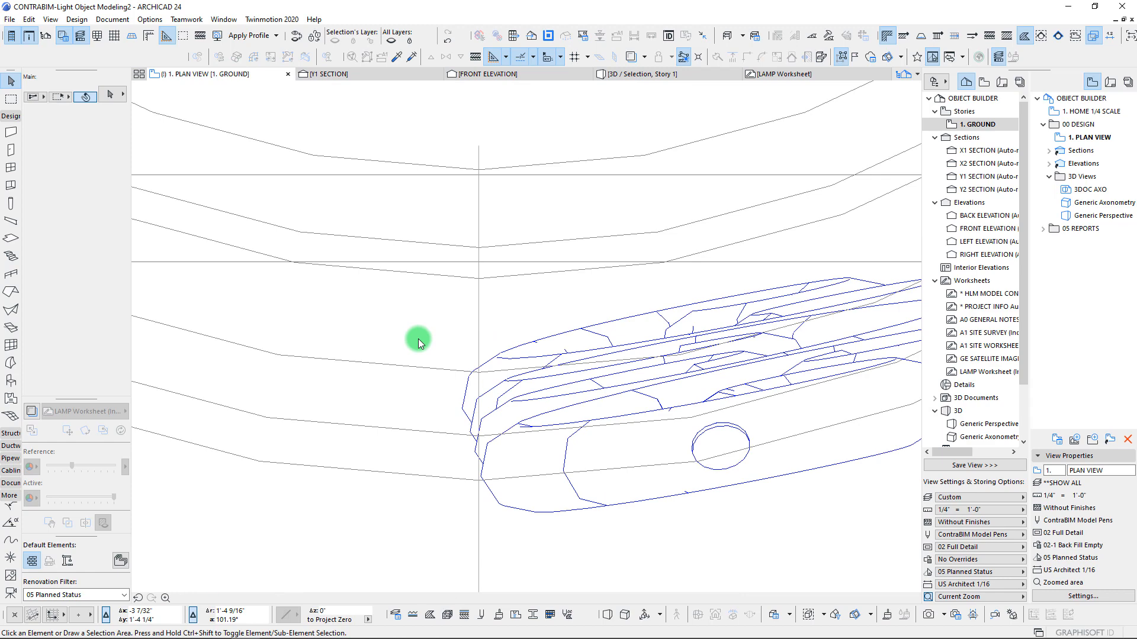
left_click(645, 435)
scroll(596, 427, "down", 8)
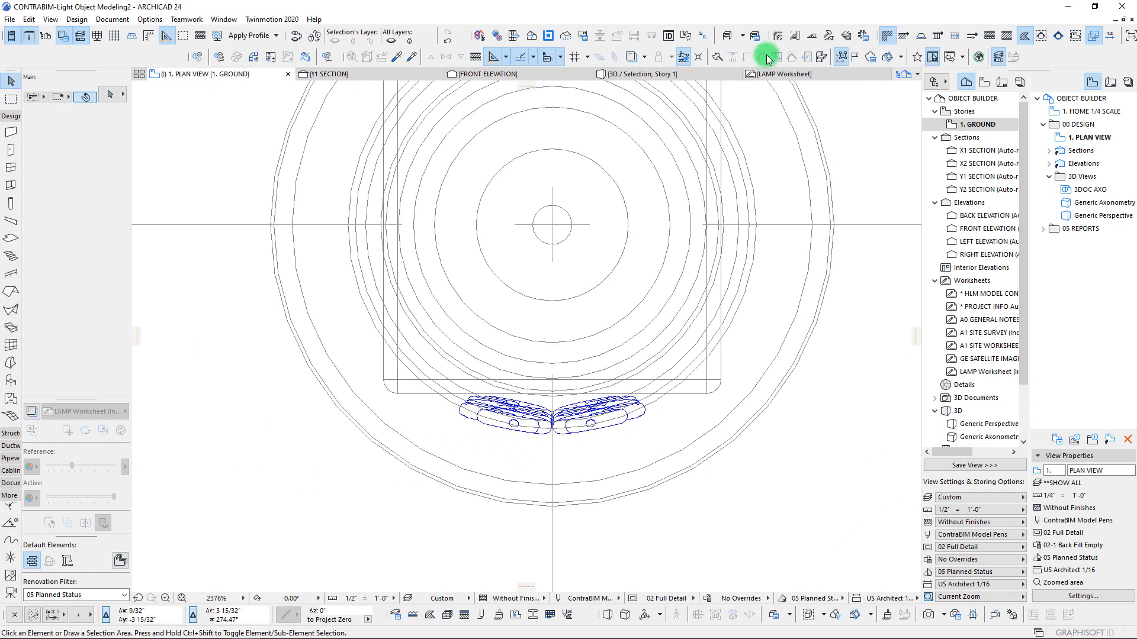
left_click(636, 76)
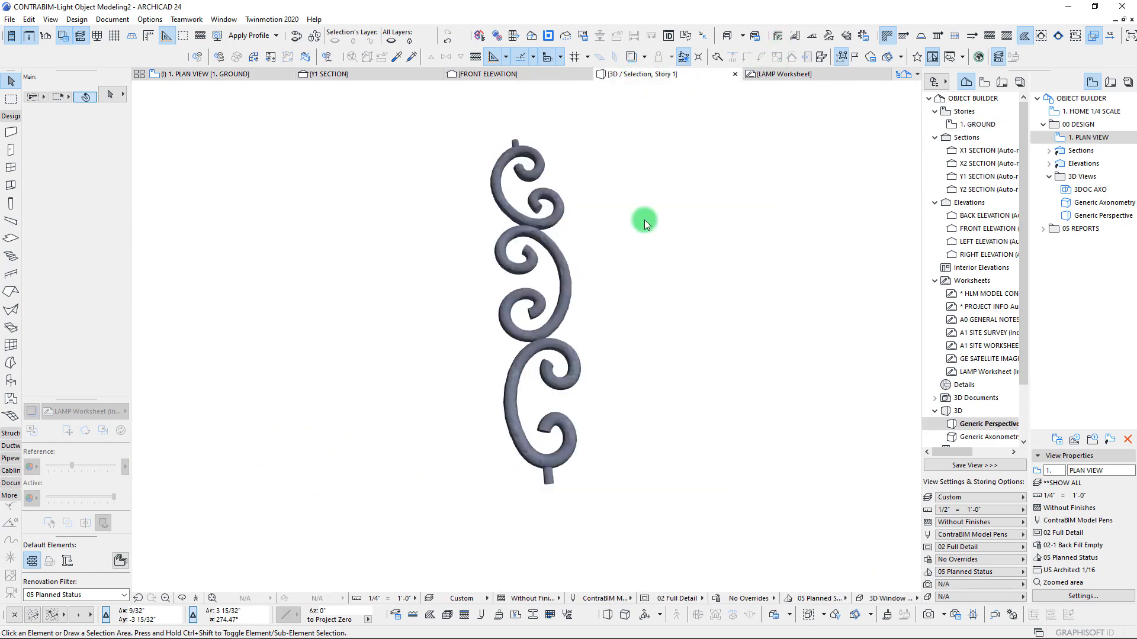
left_click(589, 304)
key("ctrl+F5")
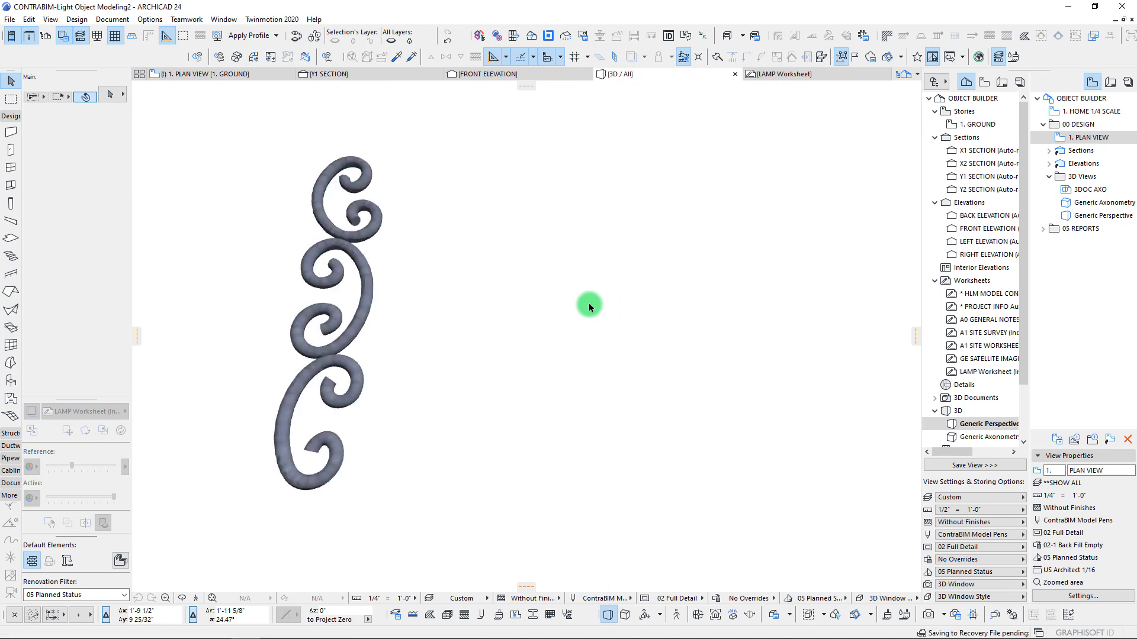
middle_click(585, 298)
scroll(555, 346, "up", 10)
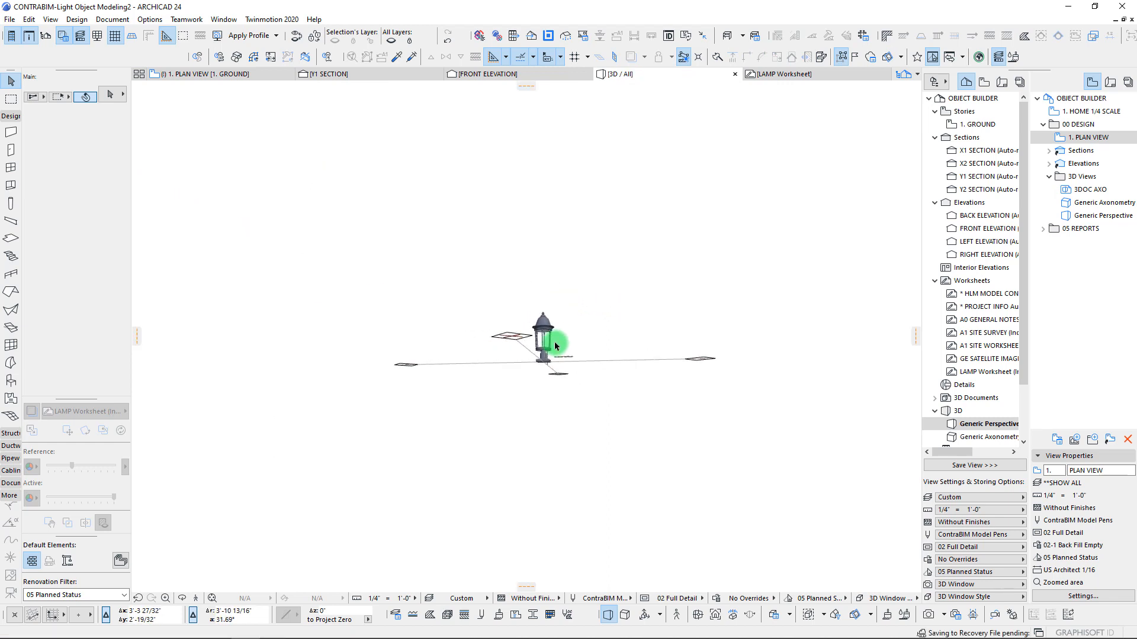
scroll(592, 381, "up", 10)
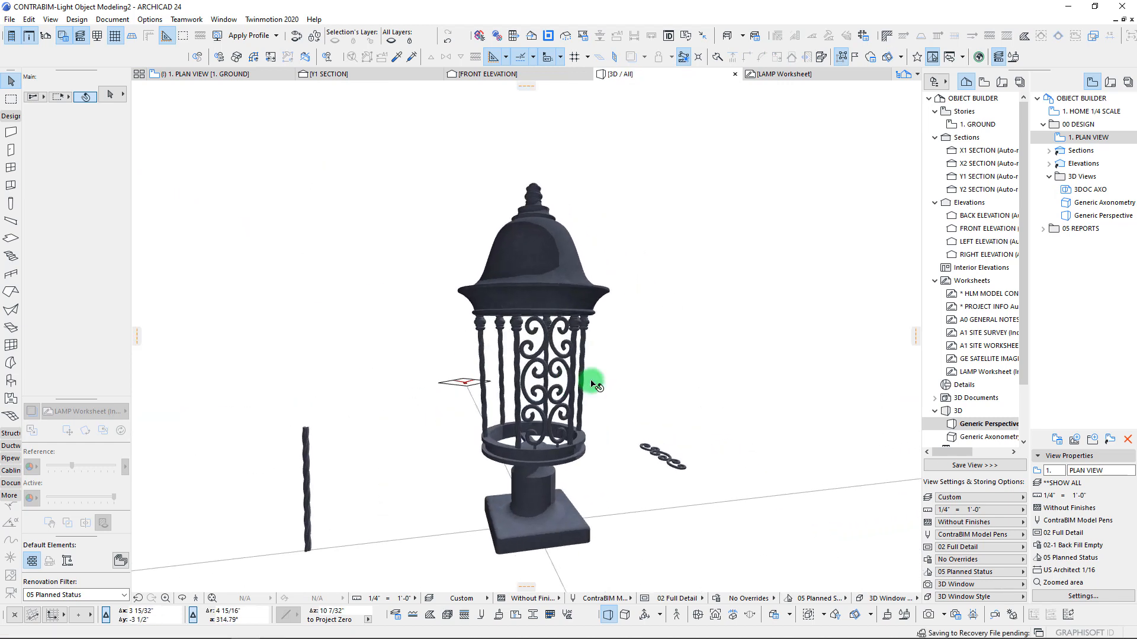
middle_click_drag(492, 409, 554, 476, "shift")
Select both scroll morphs in the ground plan and set their edge type to smooth, applying the change to custom edges
key("F2")
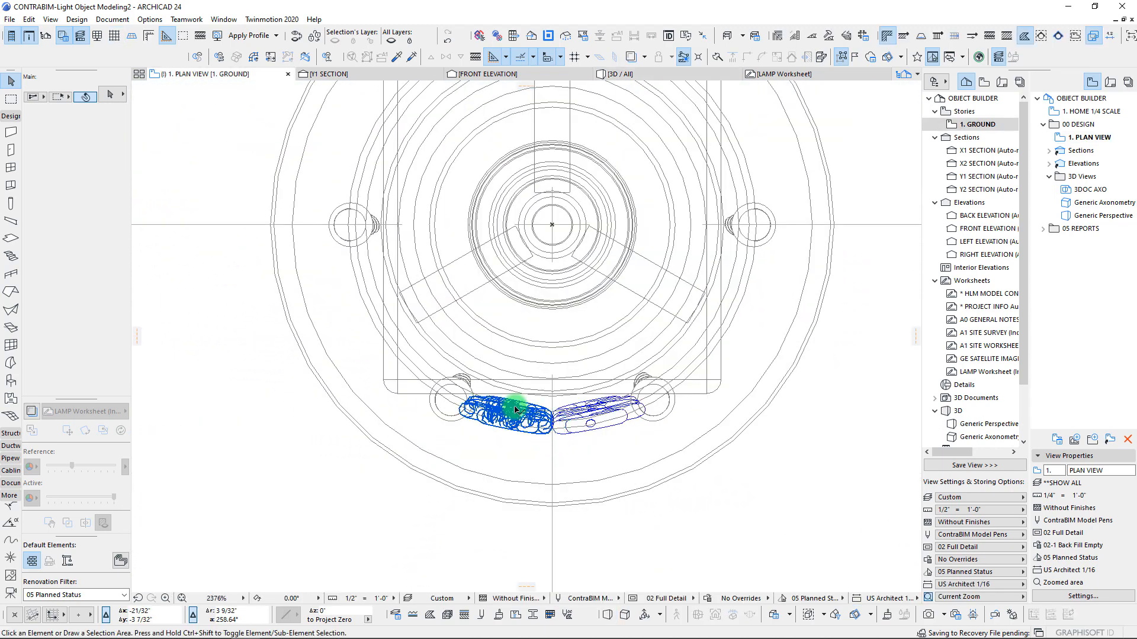
left_click(589, 416)
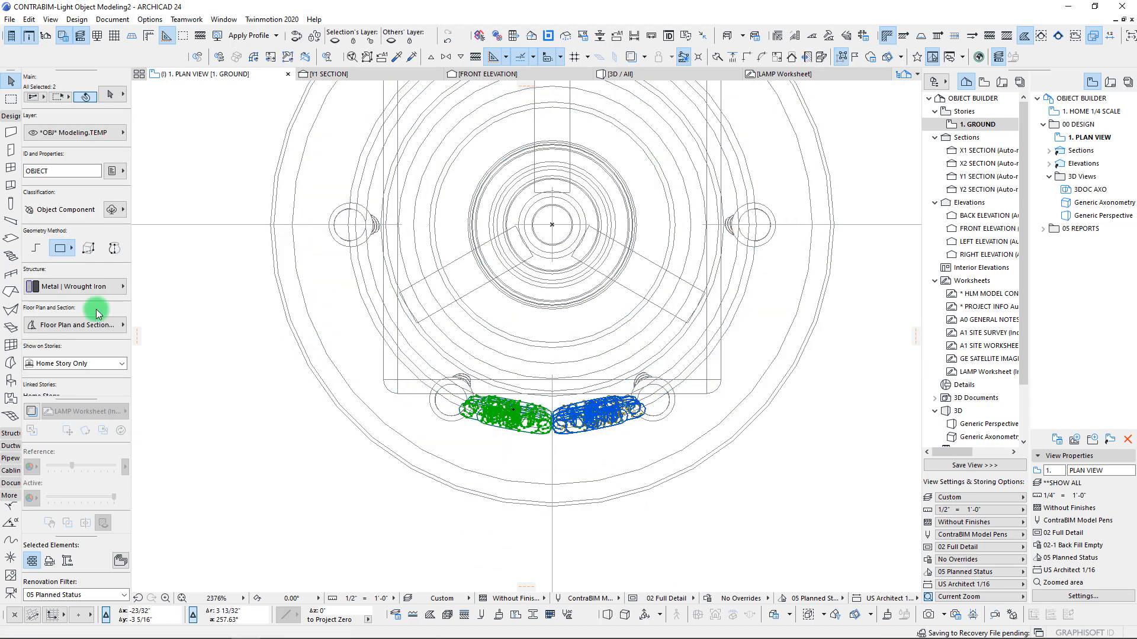
scroll(95, 308, "down", 5)
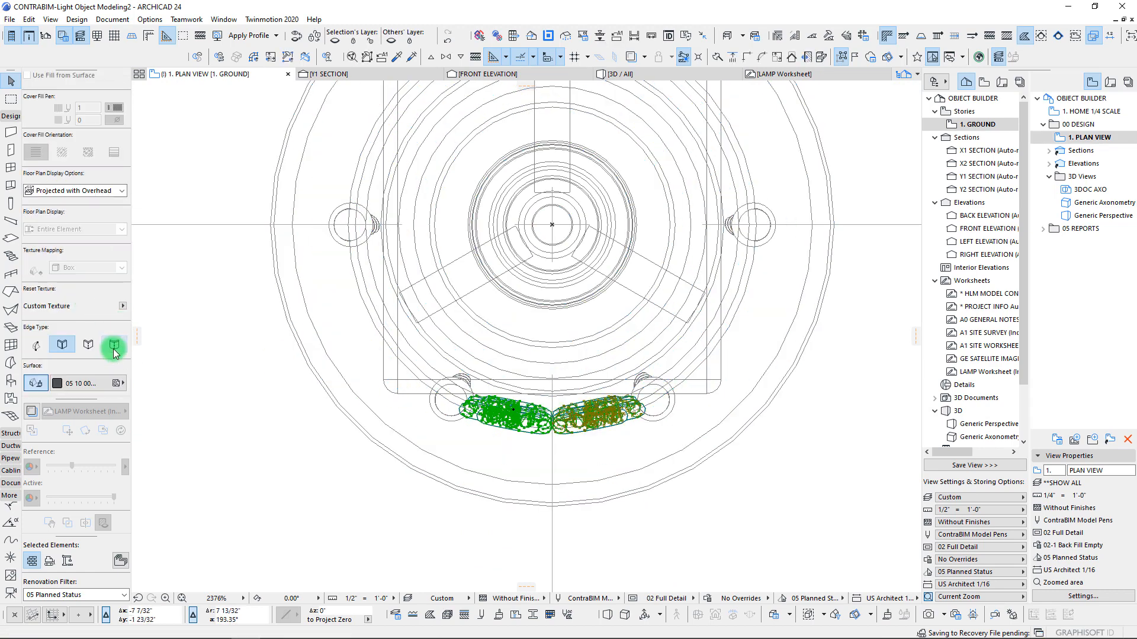
left_click(115, 345)
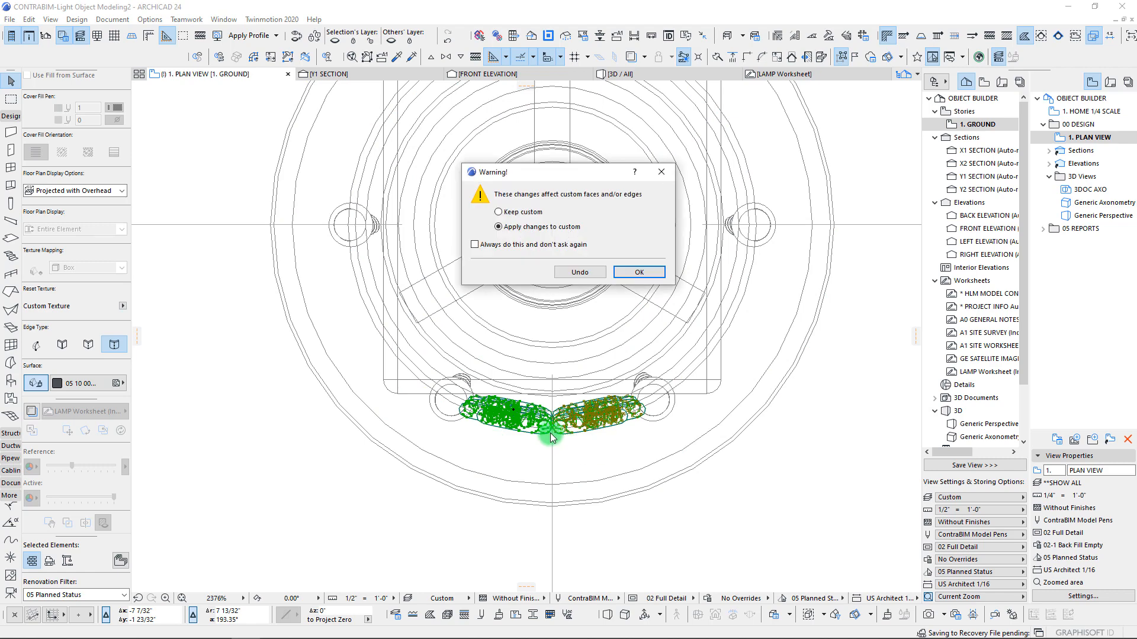
left_click(639, 273)
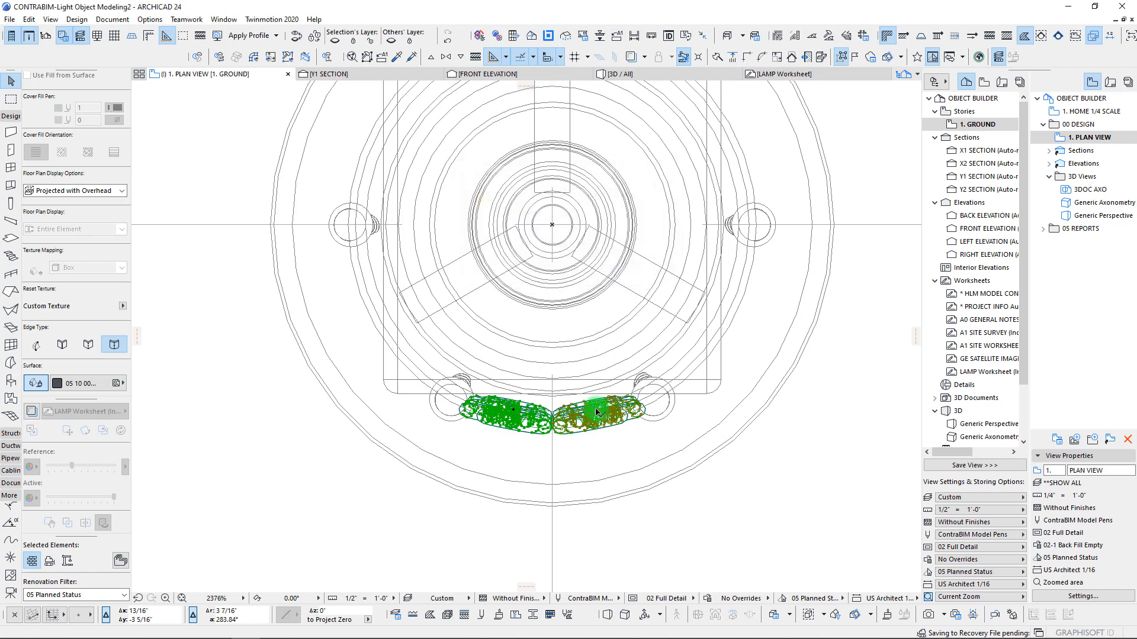
Move both scroll morphs together about 1/16" at 90° along the vertical axis toward the lamp's centre in plan
left_click(595, 413)
scroll(564, 421, "up", 5)
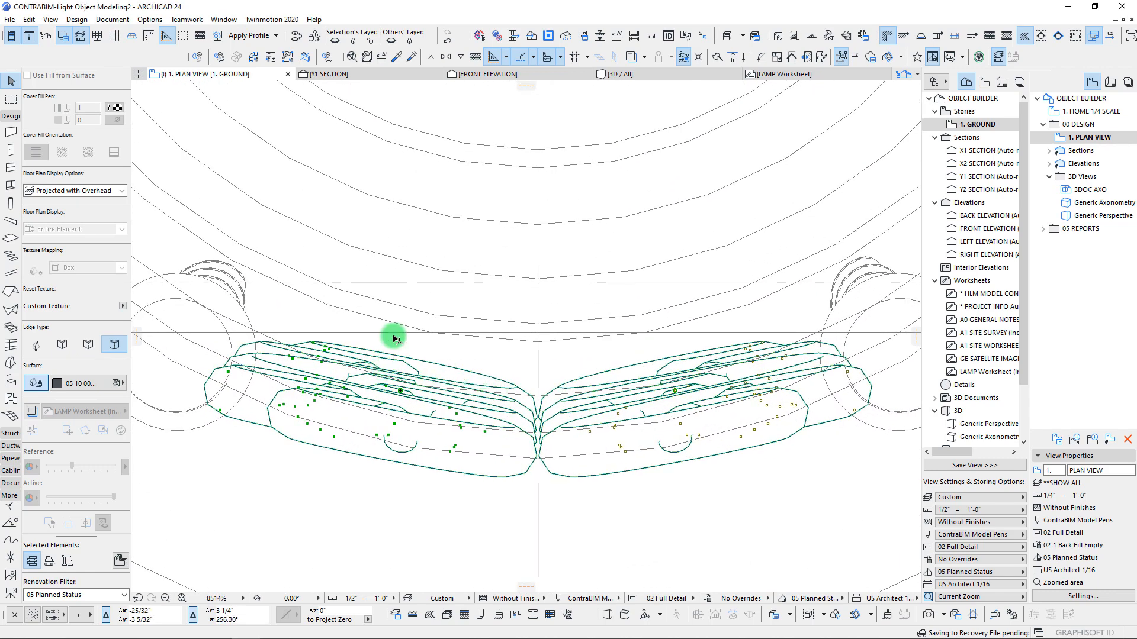
scroll(423, 399, "up", 2)
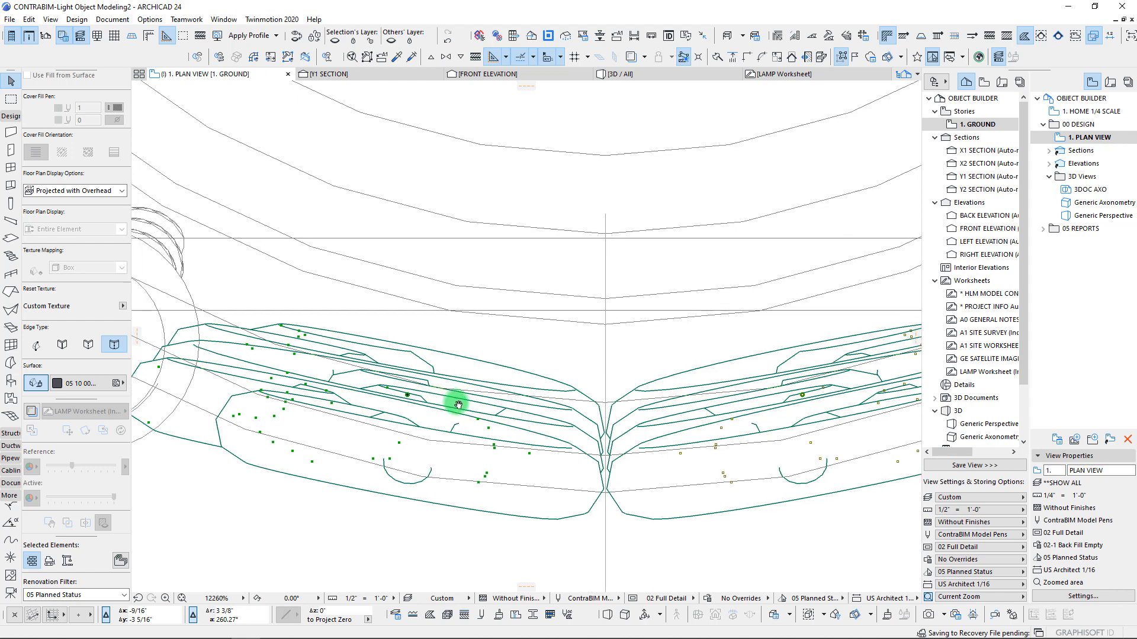
left_click(626, 378)
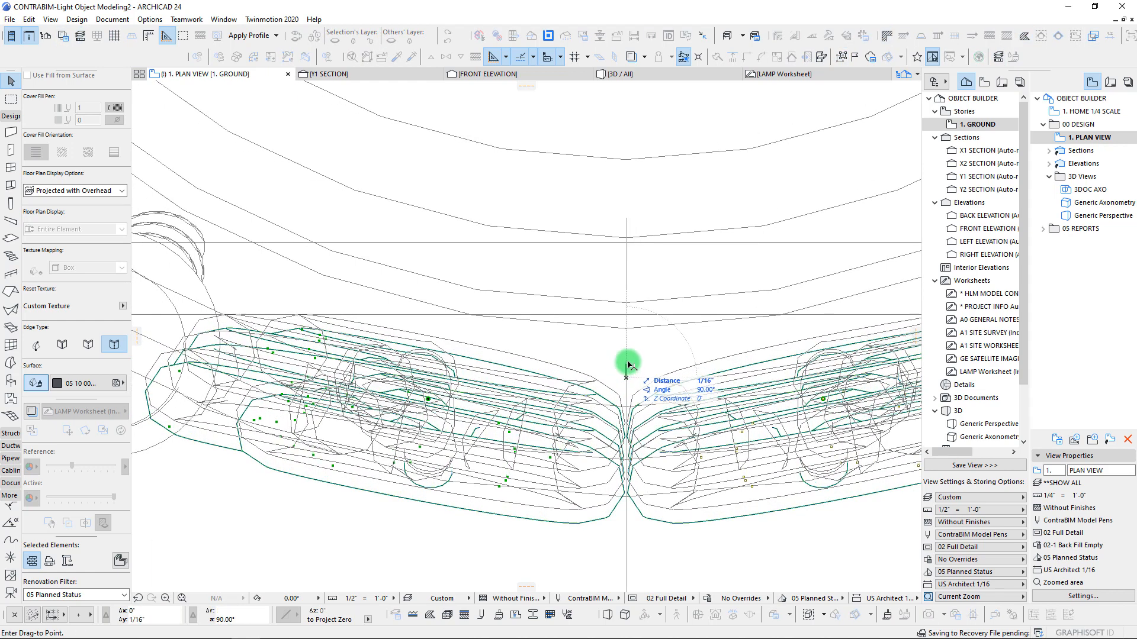
left_click(630, 366)
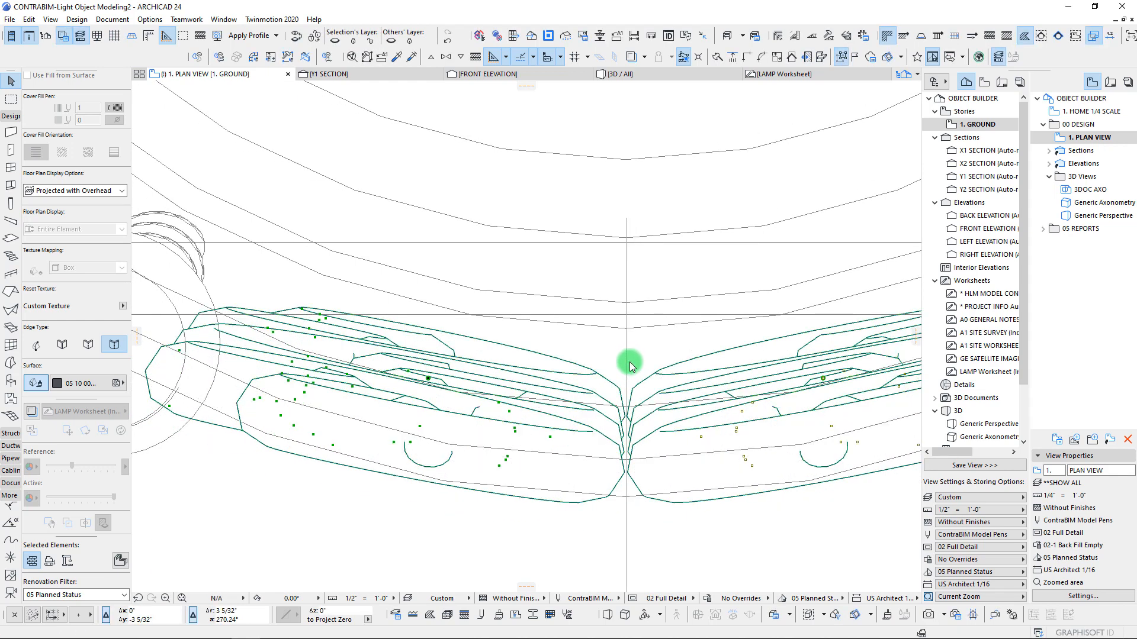
scroll(538, 330, "down", 3)
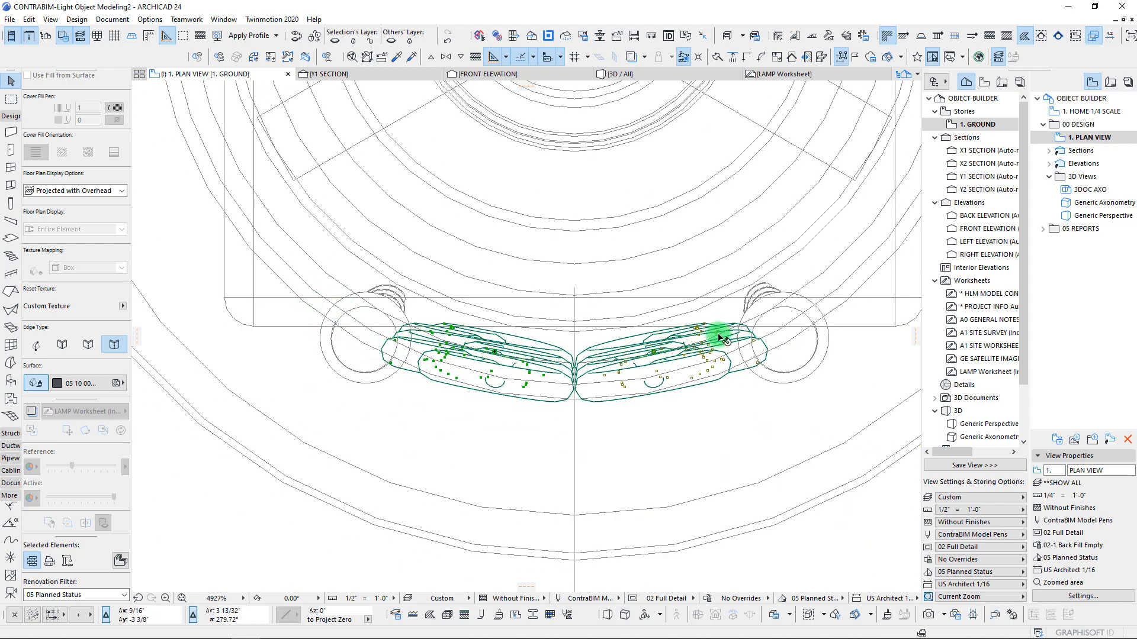
Inspect the shifted scroll pair on the lamp in 3D and return to the ground plan
left_click(645, 75)
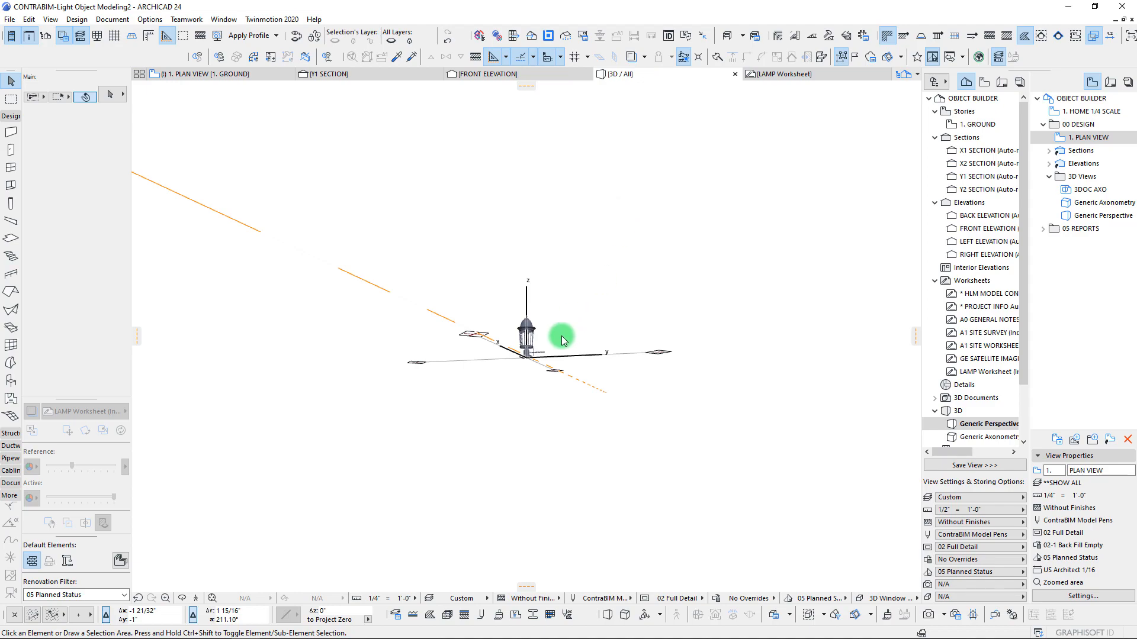
scroll(562, 338, "up", 12)
mouse_move(573, 356)
middle_mouse_down("shift")
mouse_move(550, 334)
mouse_move(559, 342)
middle_mouse_up("shift")
key("F2")
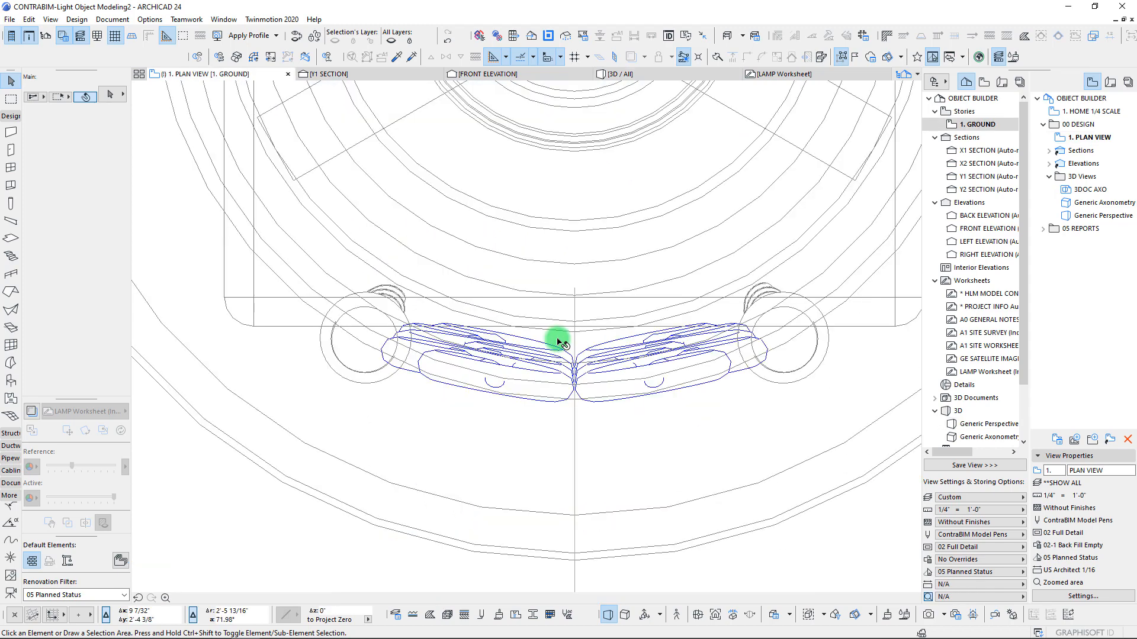
left_click(496, 362)
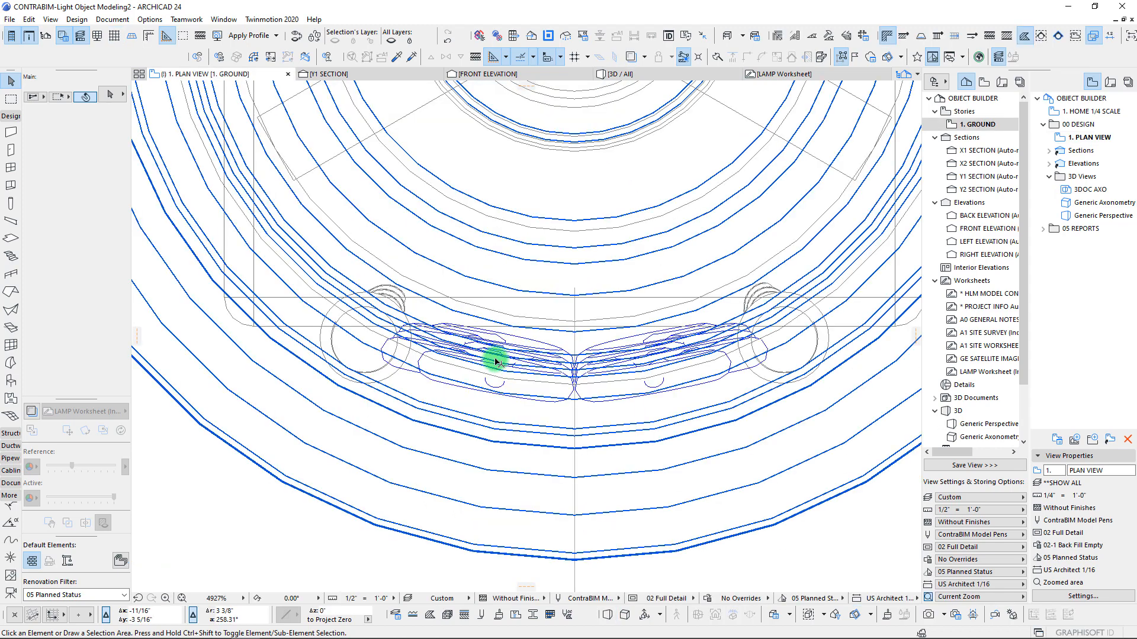
left_click(497, 393)
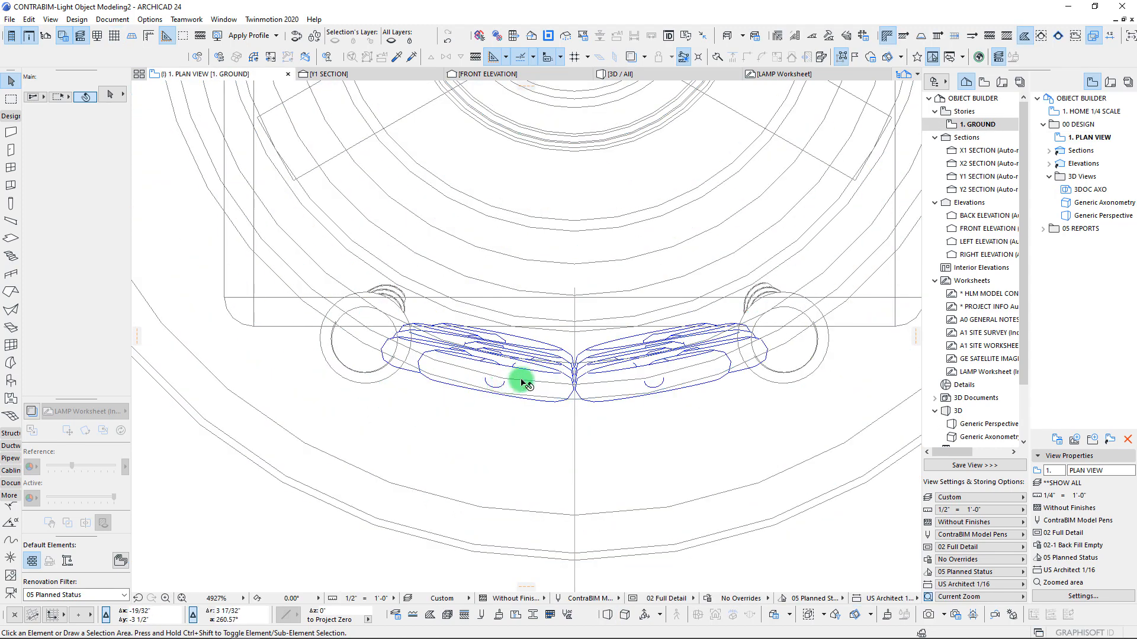
left_click(602, 377)
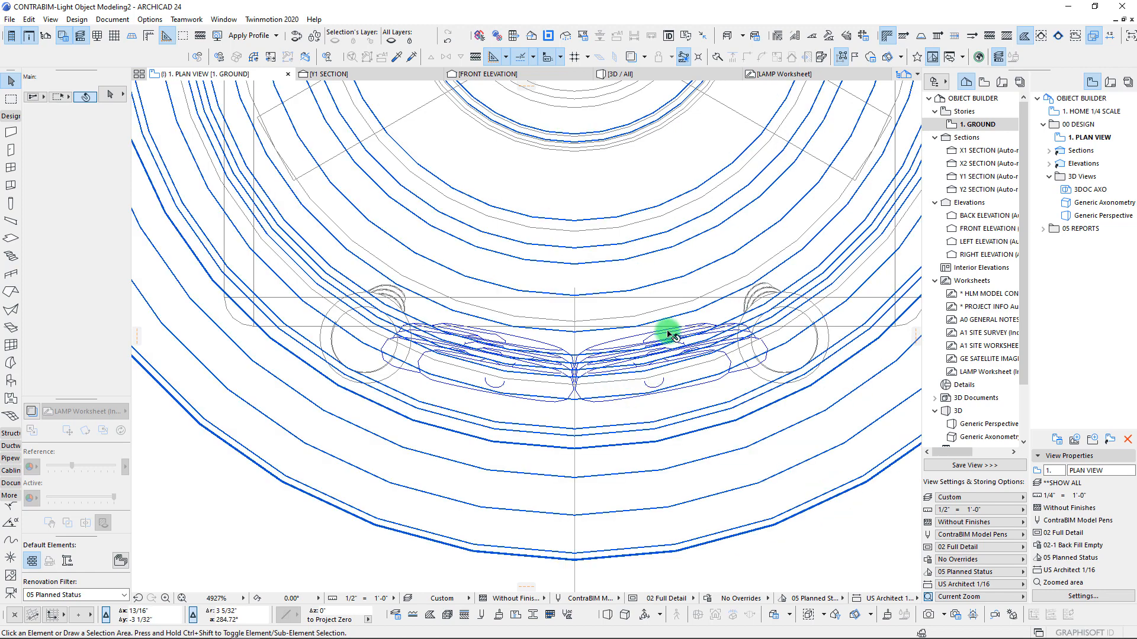
key("Escape")
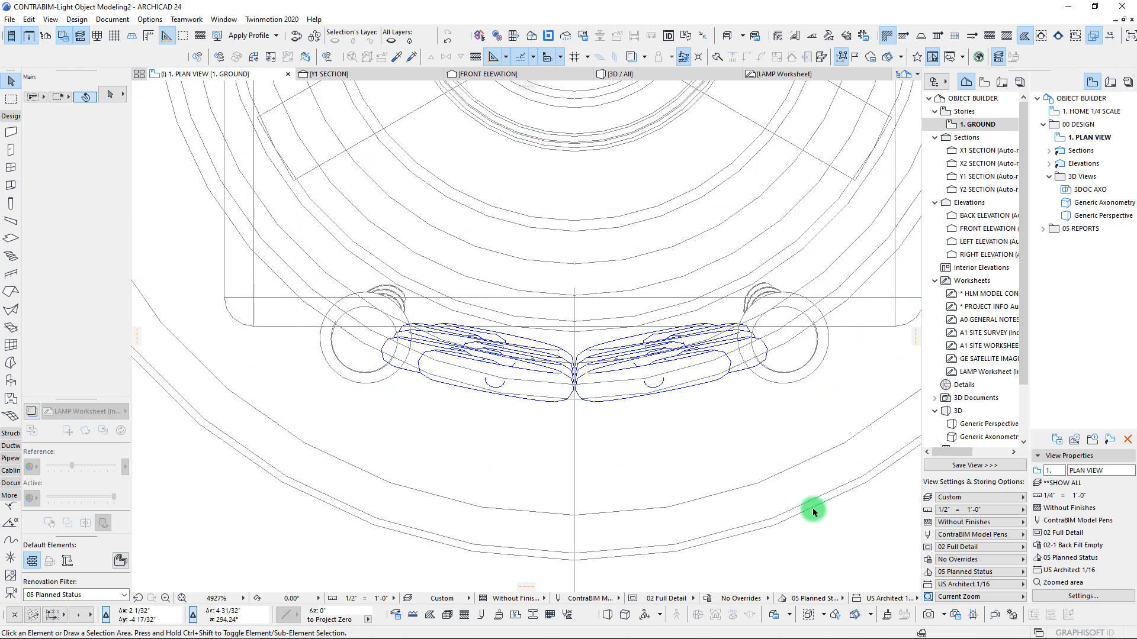
Select the two mirrored scroll morphs in the ground plan, leaving out the two adjacent columns, and group them
left_click_drag(845, 556, 365, 307)
left_click(439, 364)
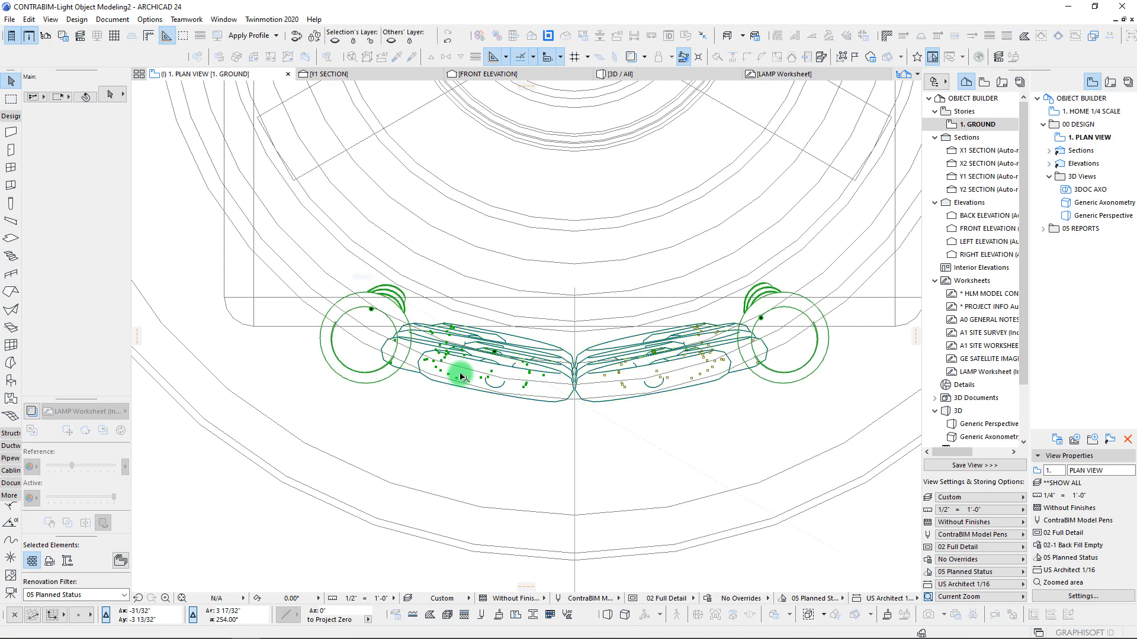
left_click(371, 311, "shift")
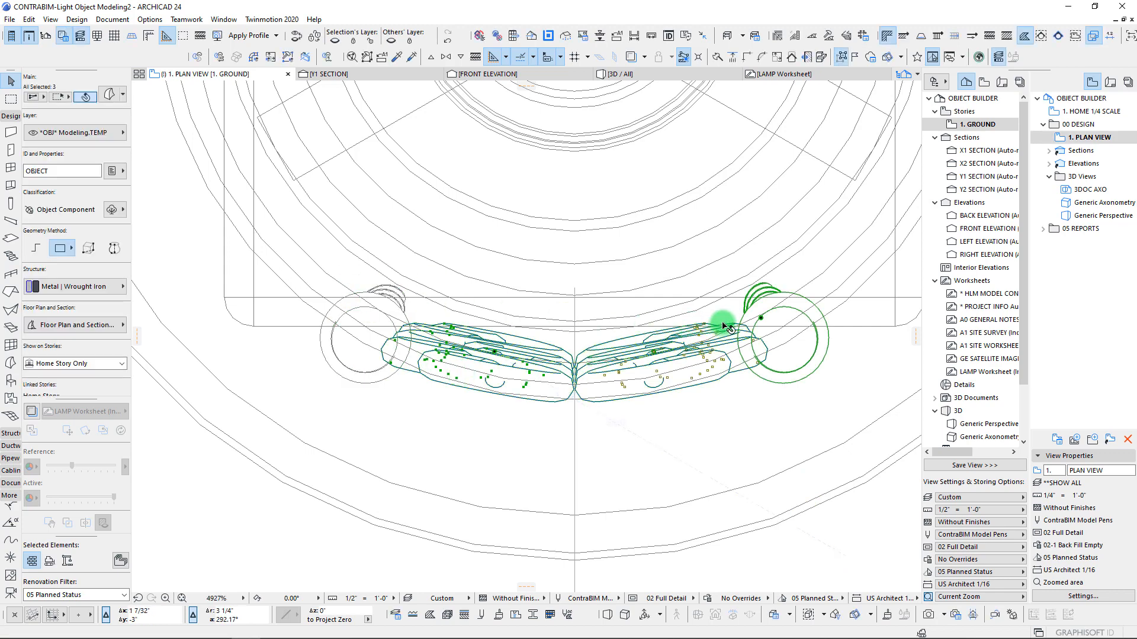
left_click(762, 321, "shift")
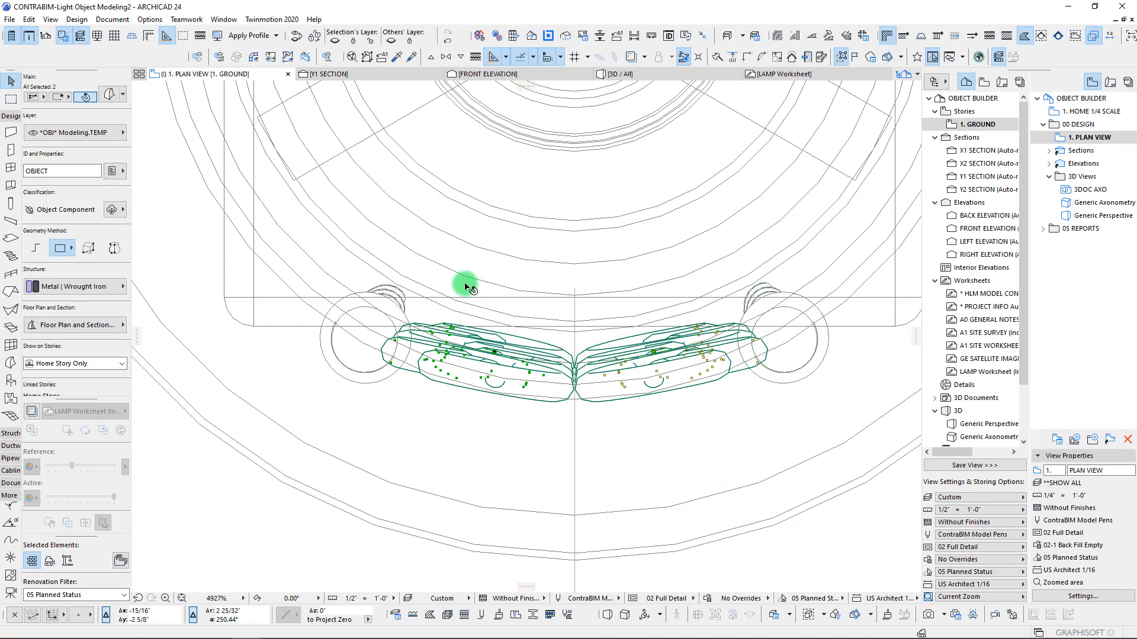
key("ctrl+g")
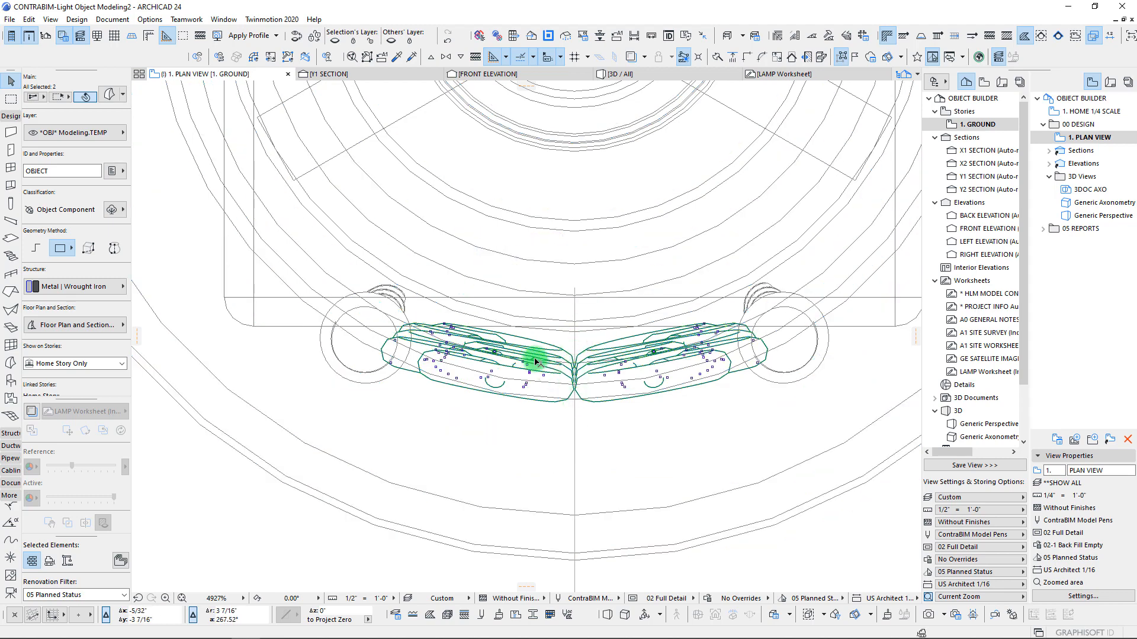
Multiply the grouped scroll pair by distributed rotation around the lamp's centre over a full circle, filling every gap between the columns
scroll(535, 361, "down", 5)
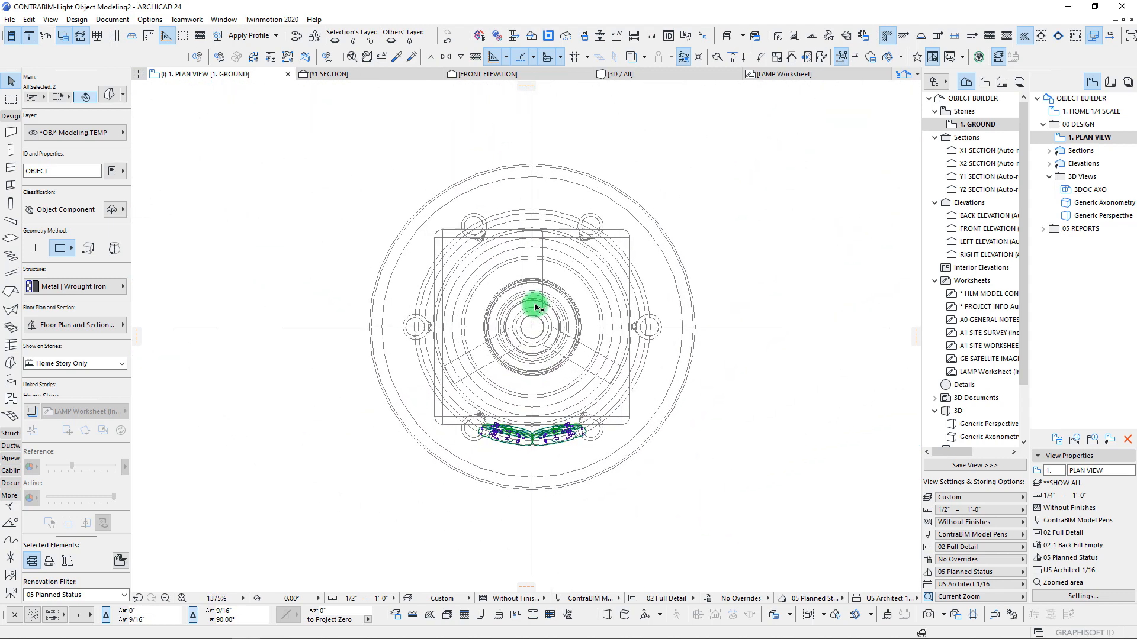
scroll(535, 308, "up", 1)
key("ctrl+u")
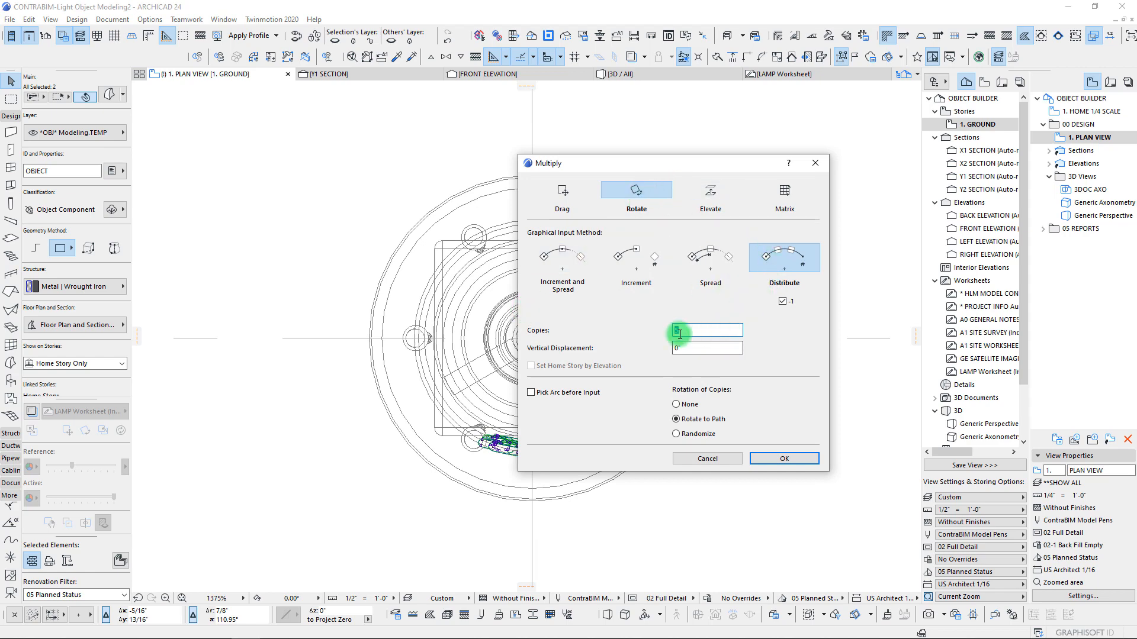
left_click(793, 464)
left_click(531, 339)
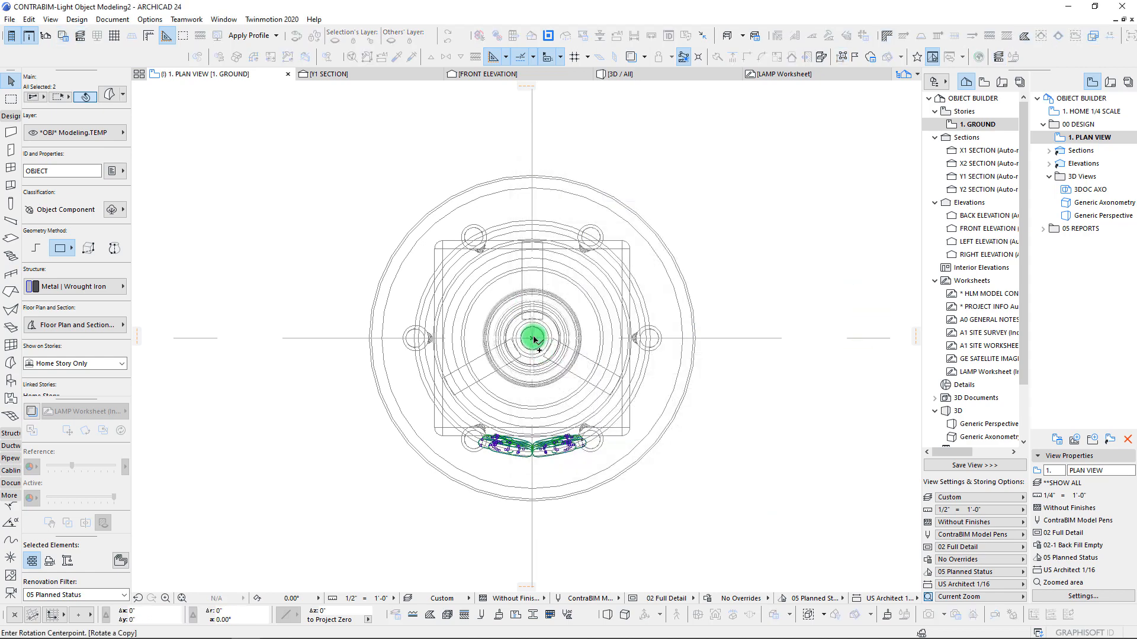
left_click(531, 526)
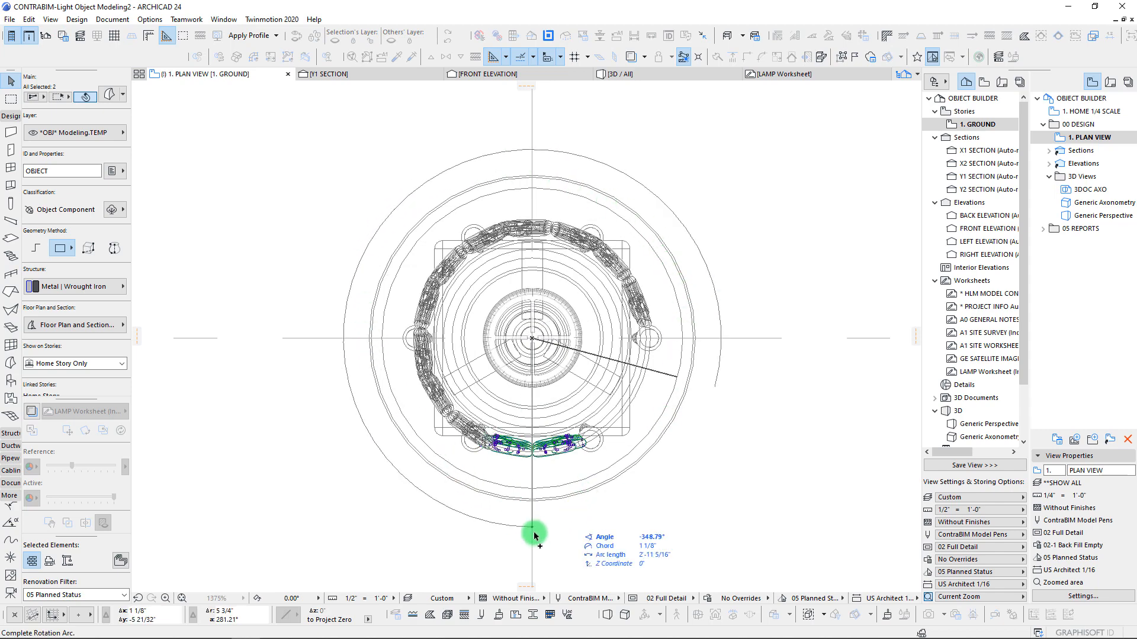
left_click(532, 526)
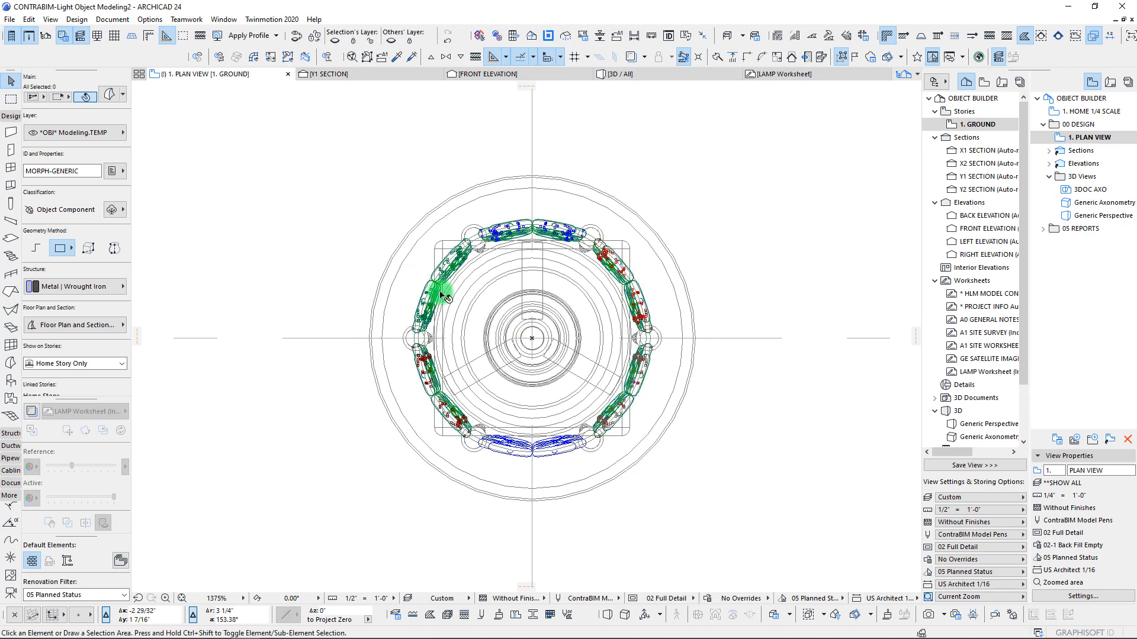
left_click(290, 201)
Inspect the ring of scroll pairs on the lamp in 3D from close up and from a distance
left_click(629, 73)
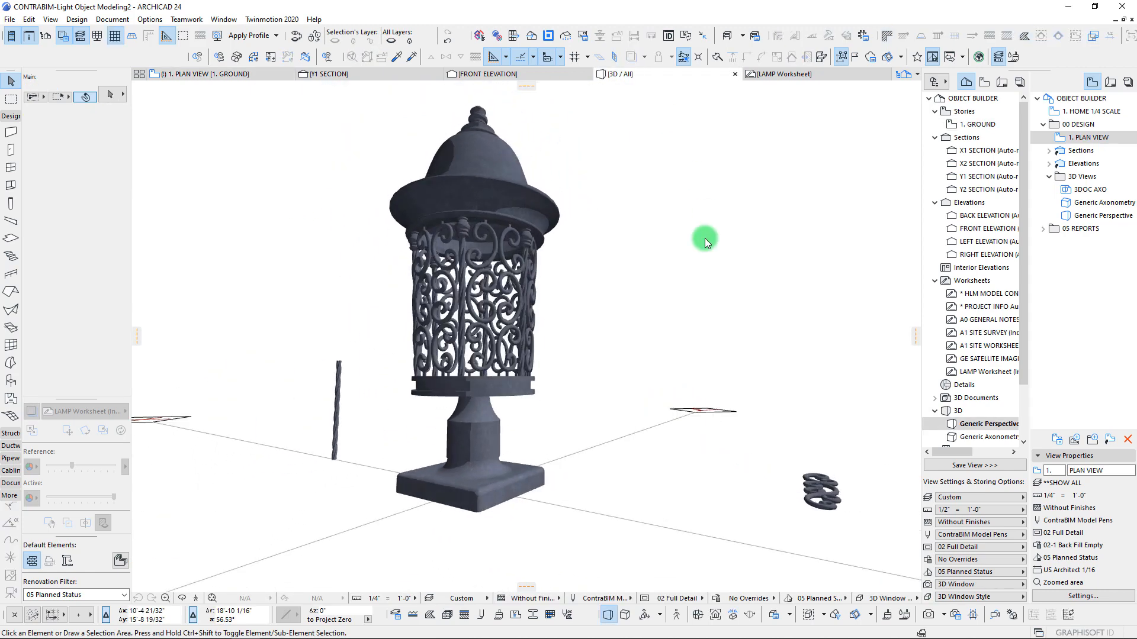
scroll(536, 243, "up", 10)
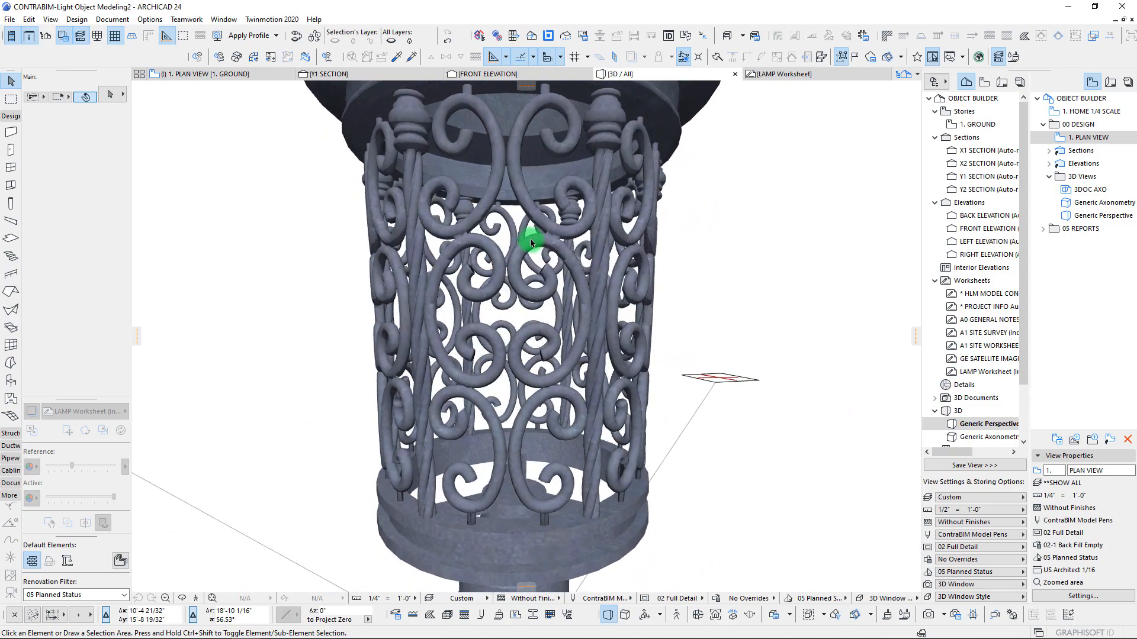
scroll(532, 261, "down", 5)
scroll(533, 268, "up", 5)
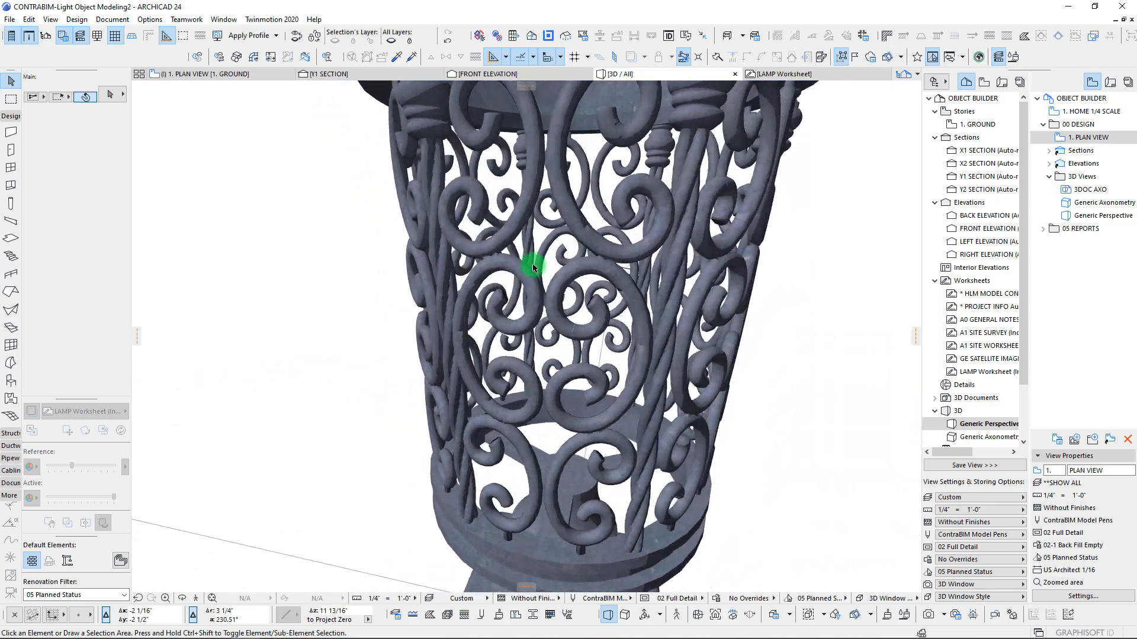
scroll(533, 267, "down", 10)
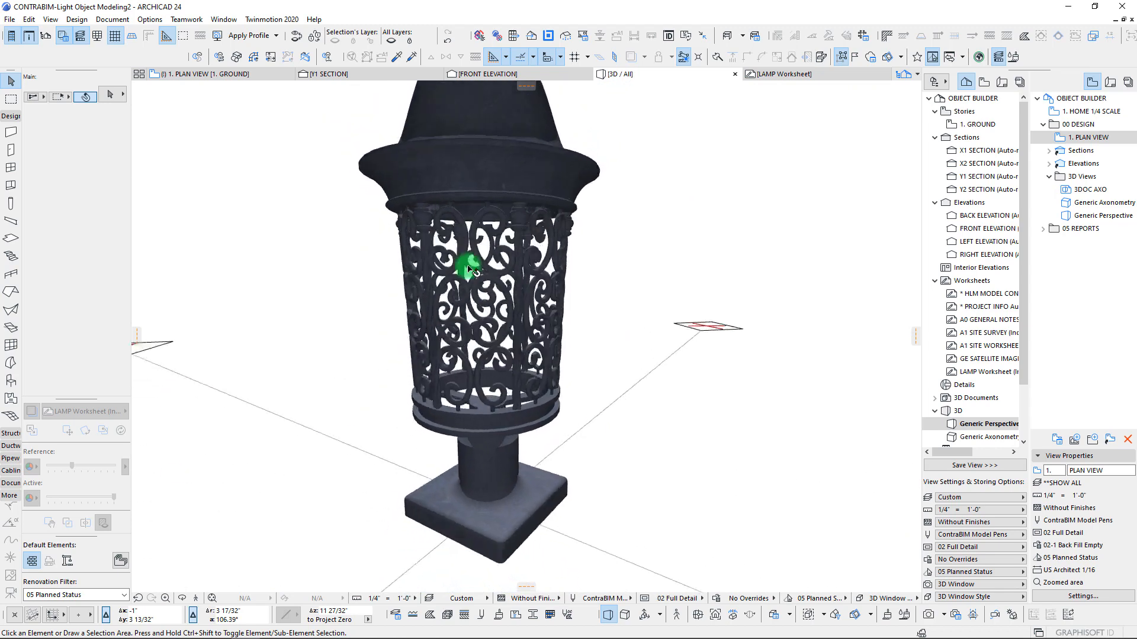
Select the spare twisted column and the spare scroll standing beside the lamp in 3D and delete them
middle_click_drag(363, 294, 474, 367, "shift")
left_click_drag(353, 264, 435, 438)
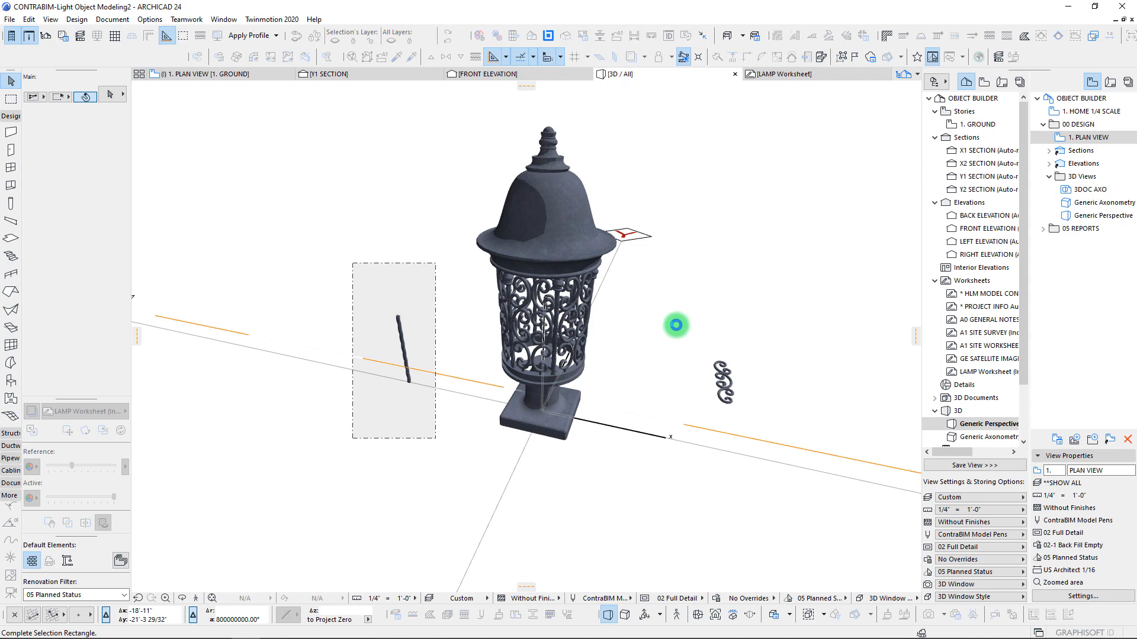
left_click_drag(657, 314, 760, 419)
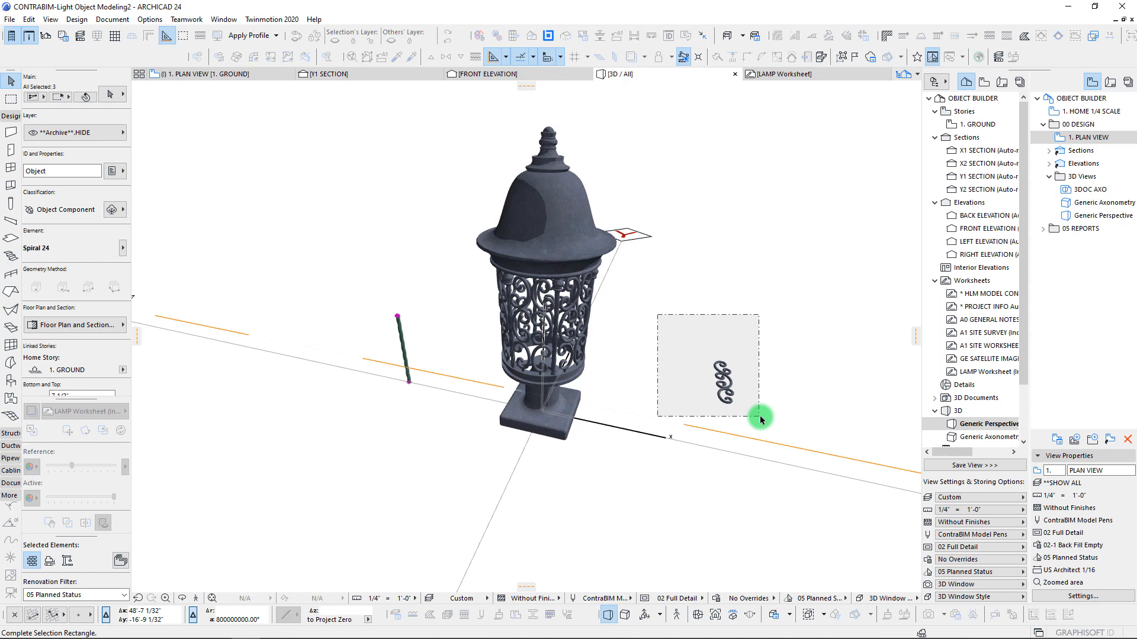
left_click(760, 418)
key("Delete")
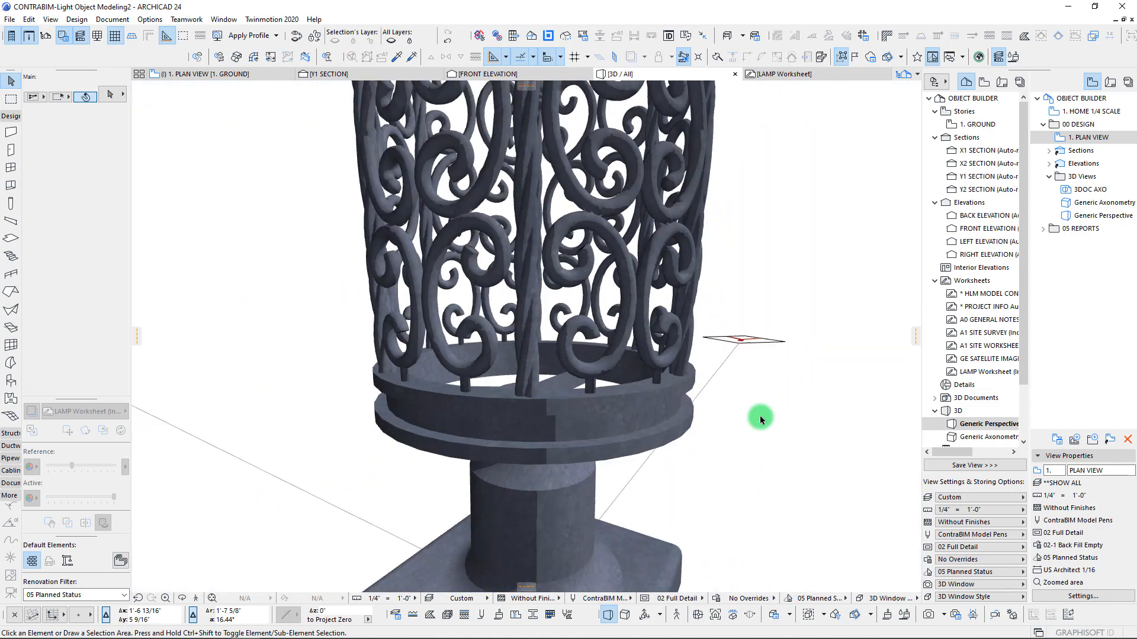
Check the 3D model's polygon count with PolyCount and close it
left_click(223, 20)
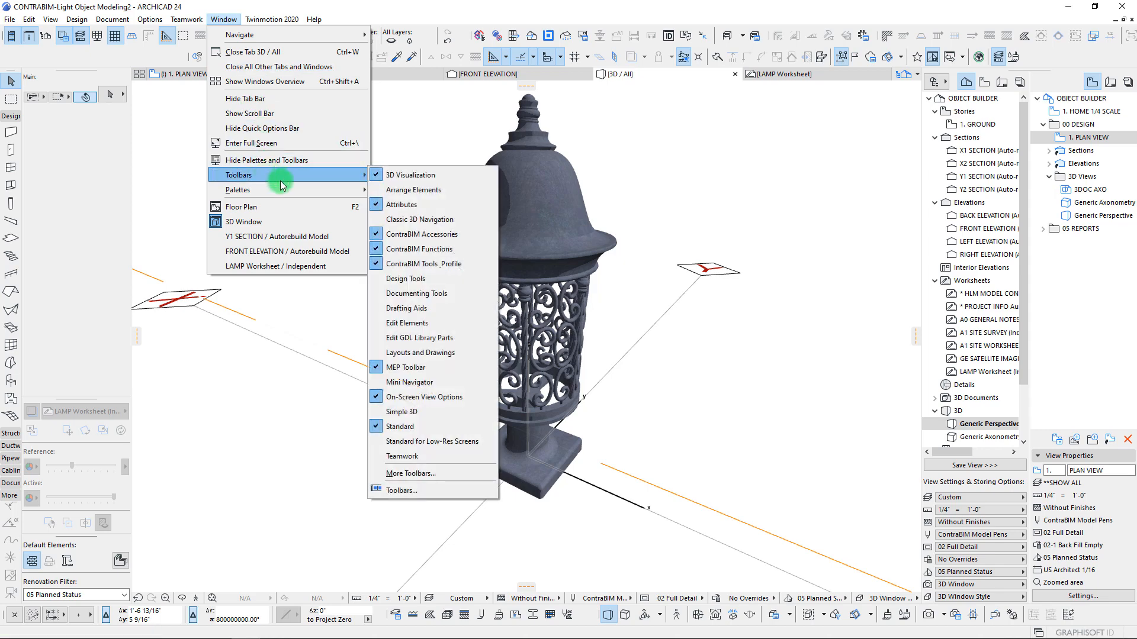
mouse_move(281, 189)
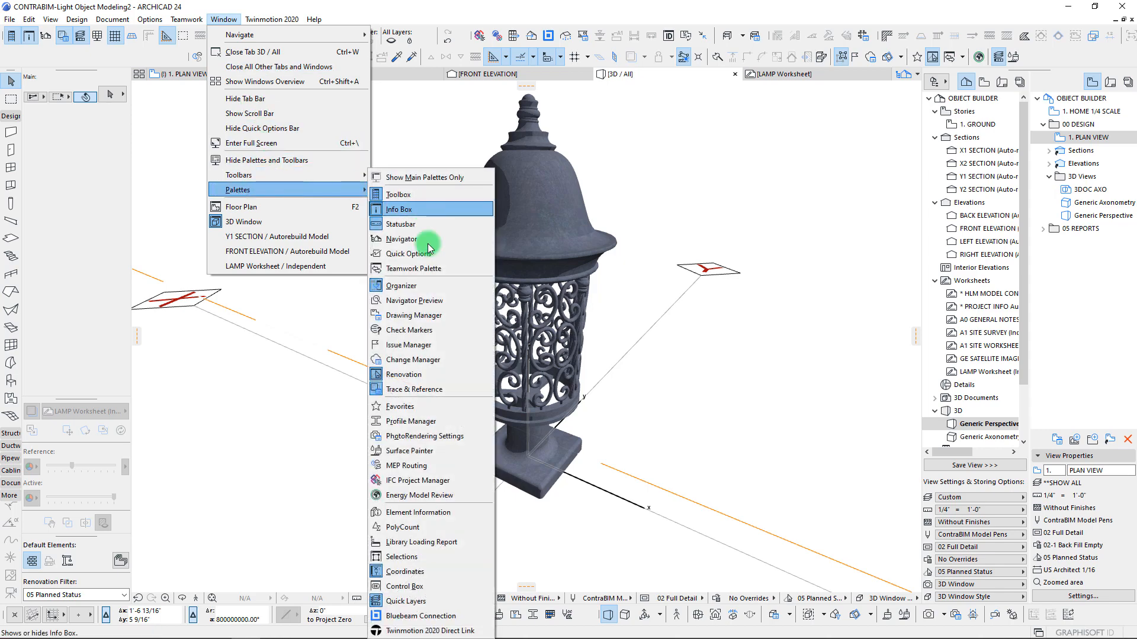
left_click(441, 527)
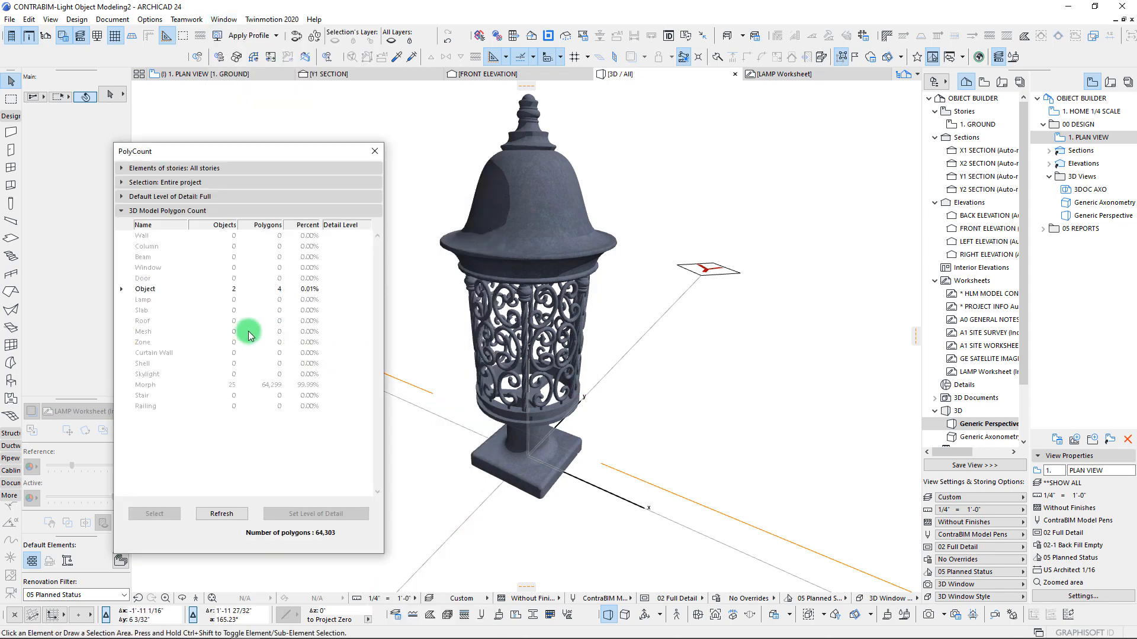
left_click_drag(264, 157, 283, 134)
left_click_drag(550, 296, 413, 187)
left_click(390, 131)
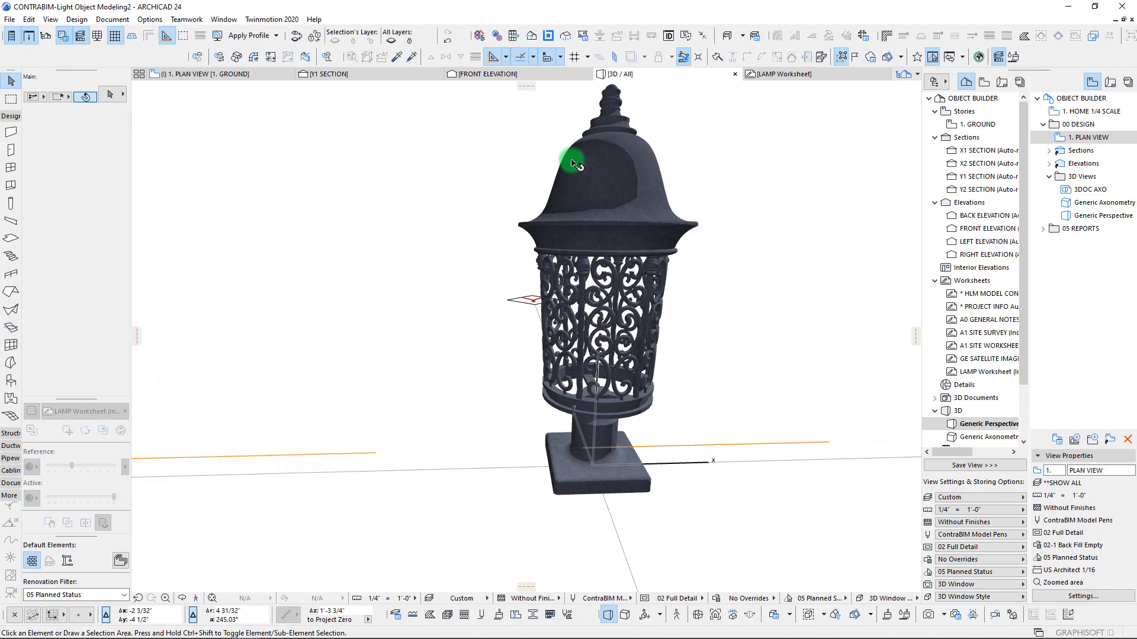
Switch the 3D view to the Monochrome Black style and examine the lamp's scrollwork in it
scroll(551, 175, "up", 5)
scroll(555, 179, "up", 6)
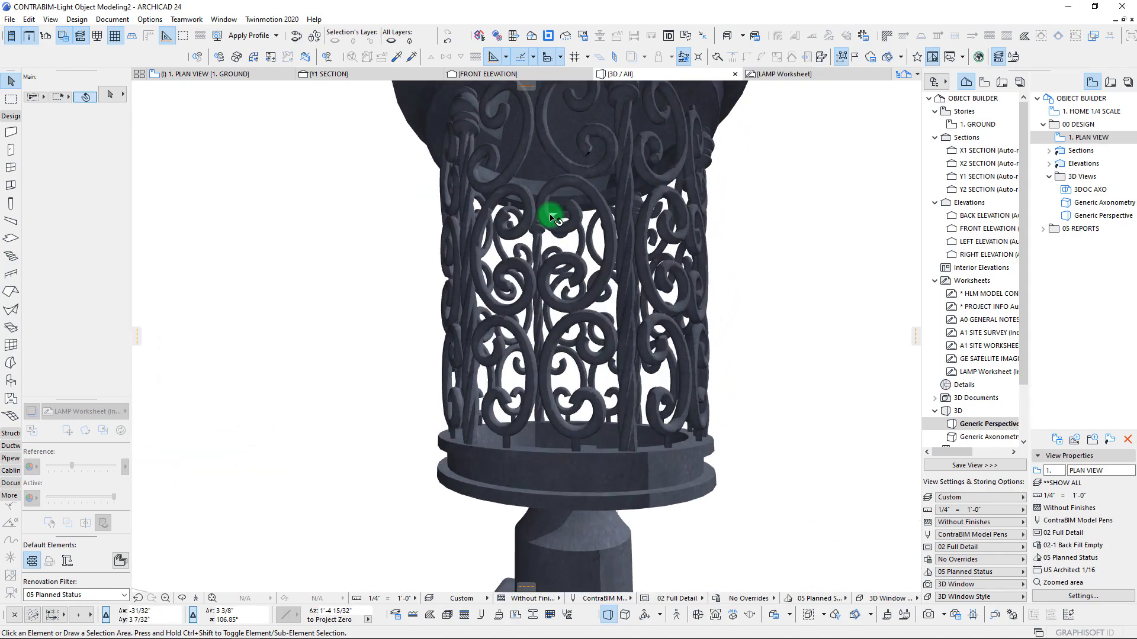
scroll(551, 213, "down", 7)
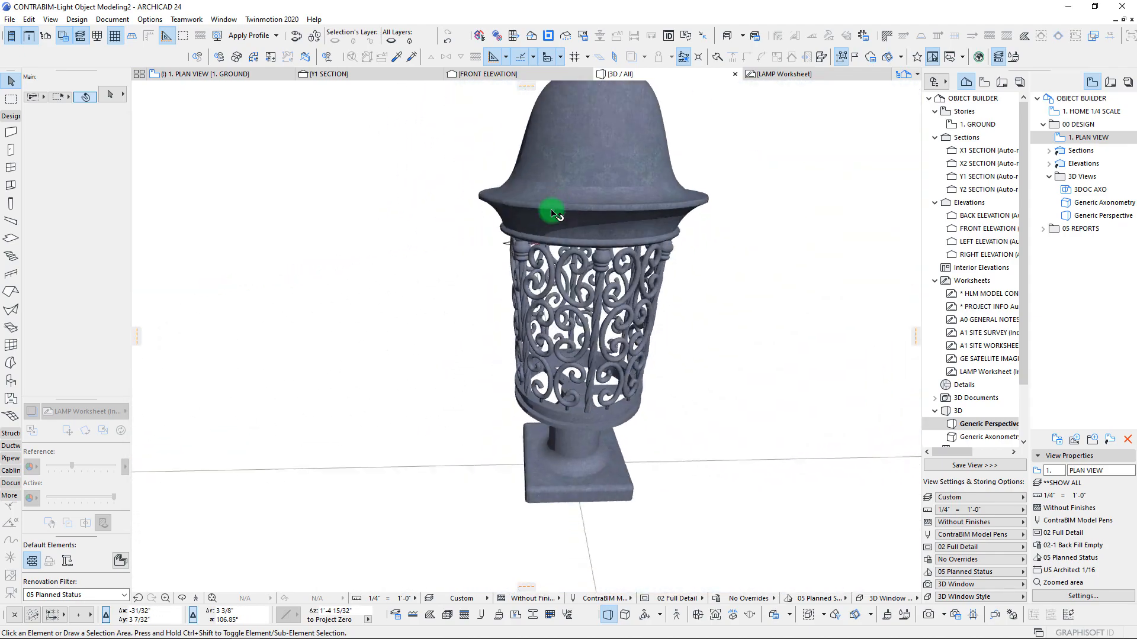
mouse_move(551, 213)
middle_mouse_down("shift")
mouse_move(581, 220)
mouse_move(587, 383)
mouse_move(571, 276)
mouse_move(287, 272)
mouse_move(388, 328)
middle_mouse_up("shift")
scroll(570, 276, "up", 8)
right_click(431, 309)
mouse_move(531, 318)
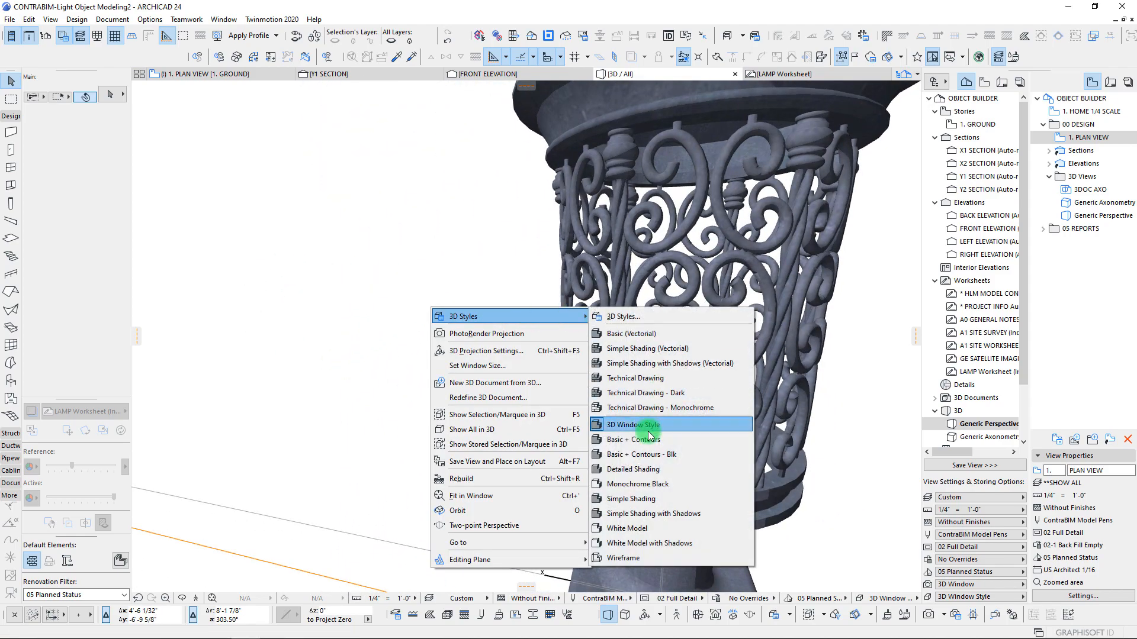
left_click(637, 484)
scroll(538, 355, "down", 2)
scroll(538, 354, "up", 4)
middle_click_drag(538, 355, 516, 377, "shift")
scroll(536, 356, "down", 3)
scroll(491, 385, "up", 2)
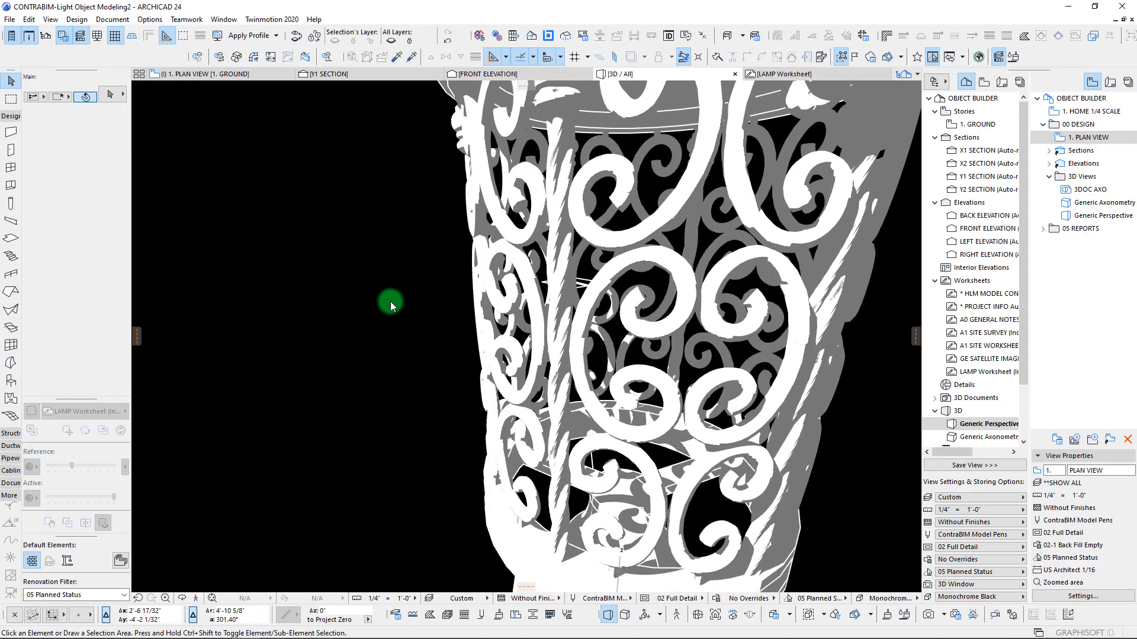
Set the 3D style to Detailed Shading and view the whole lamp
right_click(385, 302)
mouse_move(408, 305)
left_click(589, 459)
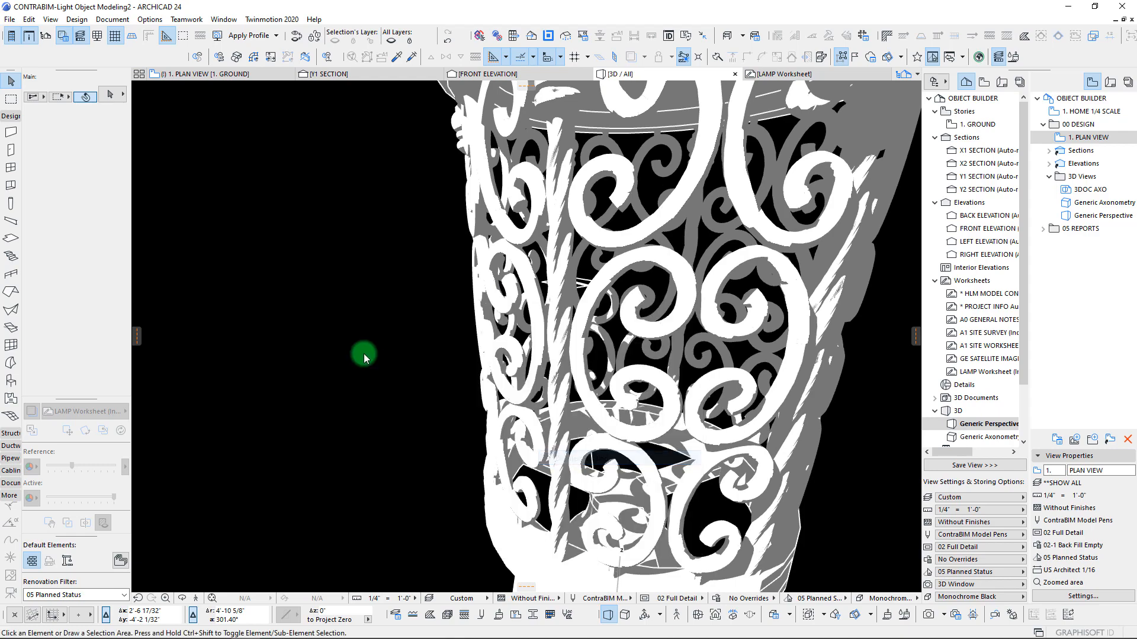
scroll(363, 354, "down", 2)
scroll(364, 353, "up", 3)
scroll(363, 353, "down", 6)
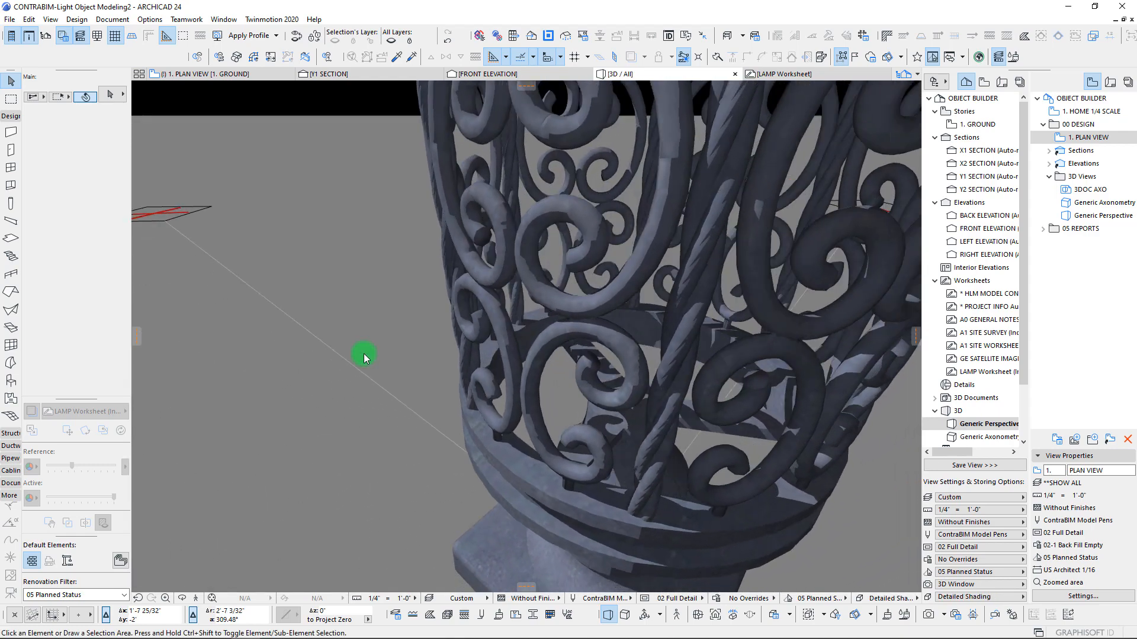
middle_click_drag(363, 353, 363, 353, "shift")
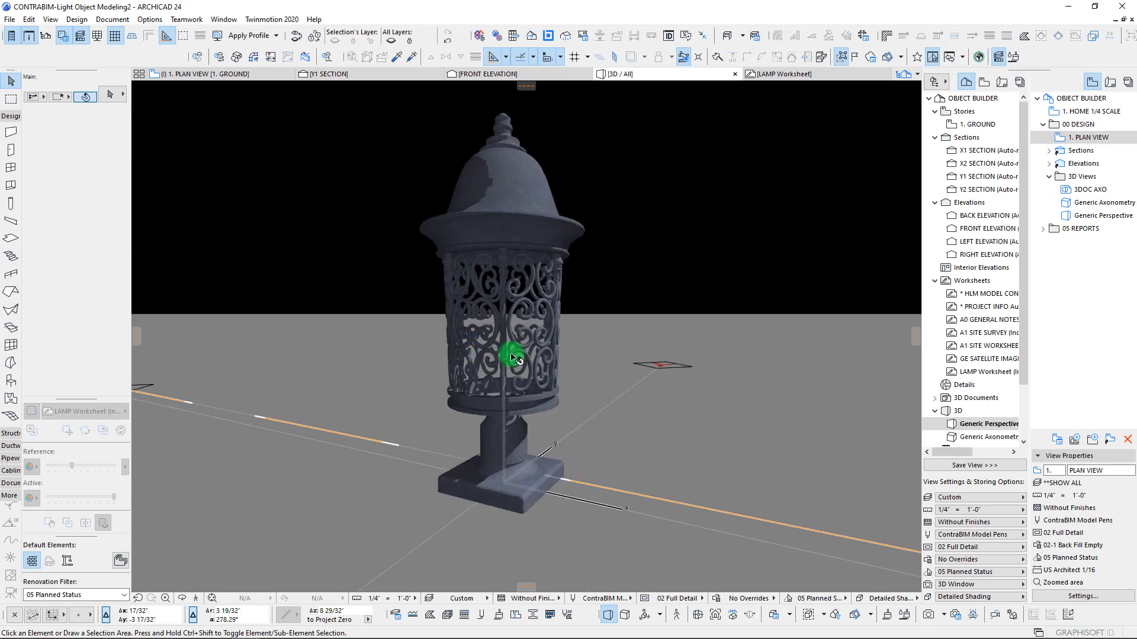
Return to the ground plan and set the Lamp tool's default to General Light 24 from the 16 Electrical 24 library folder
key("F2")
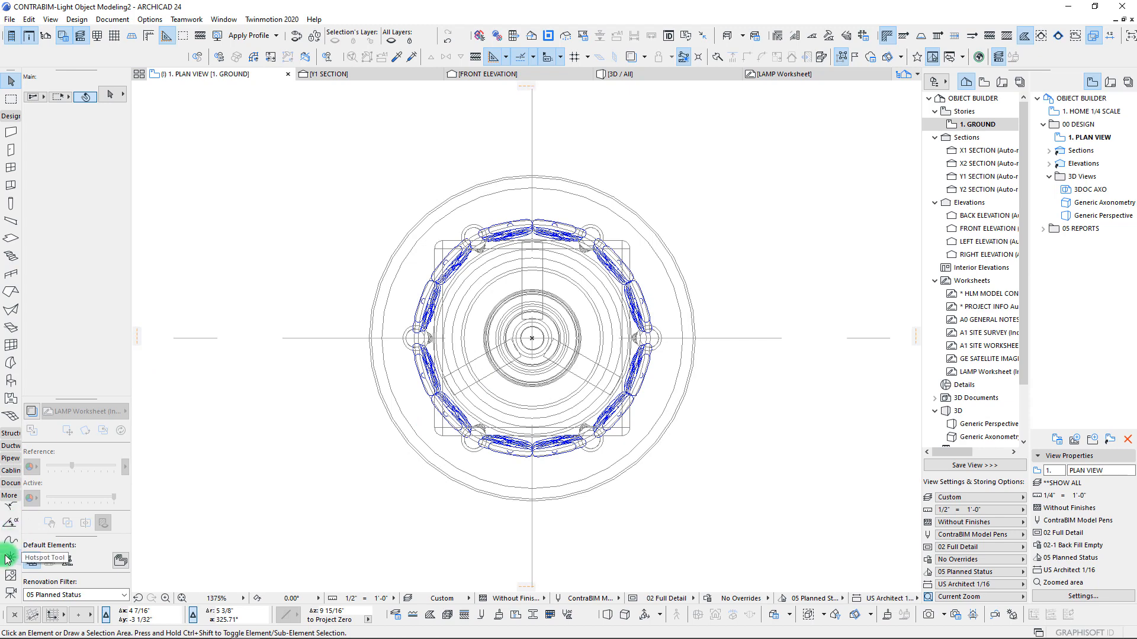
left_click(10, 559)
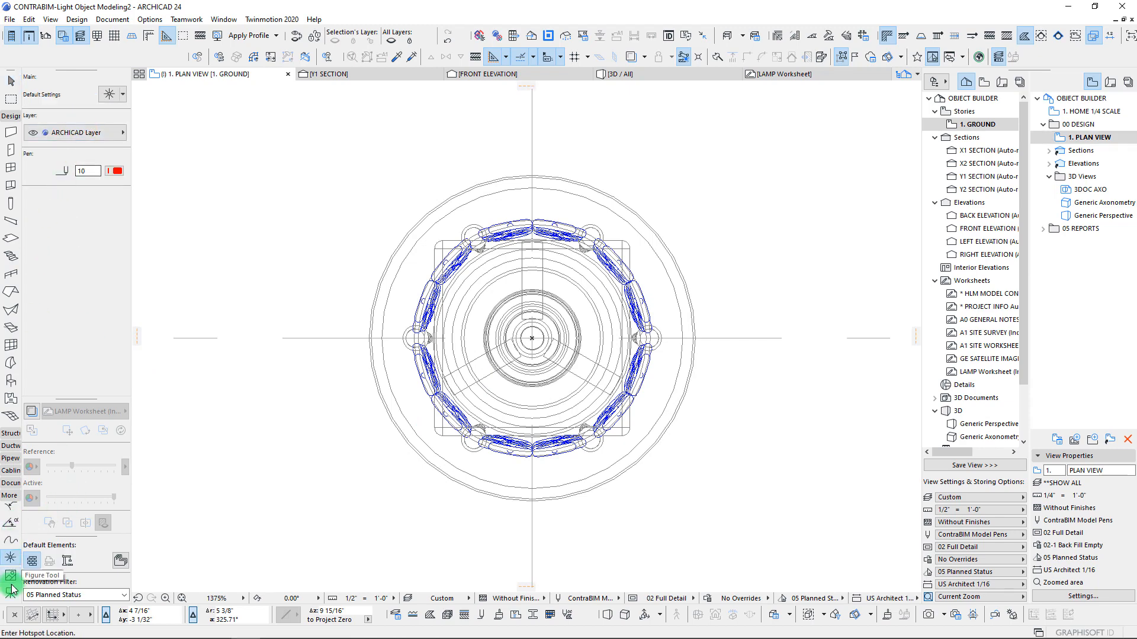
left_click(10, 575)
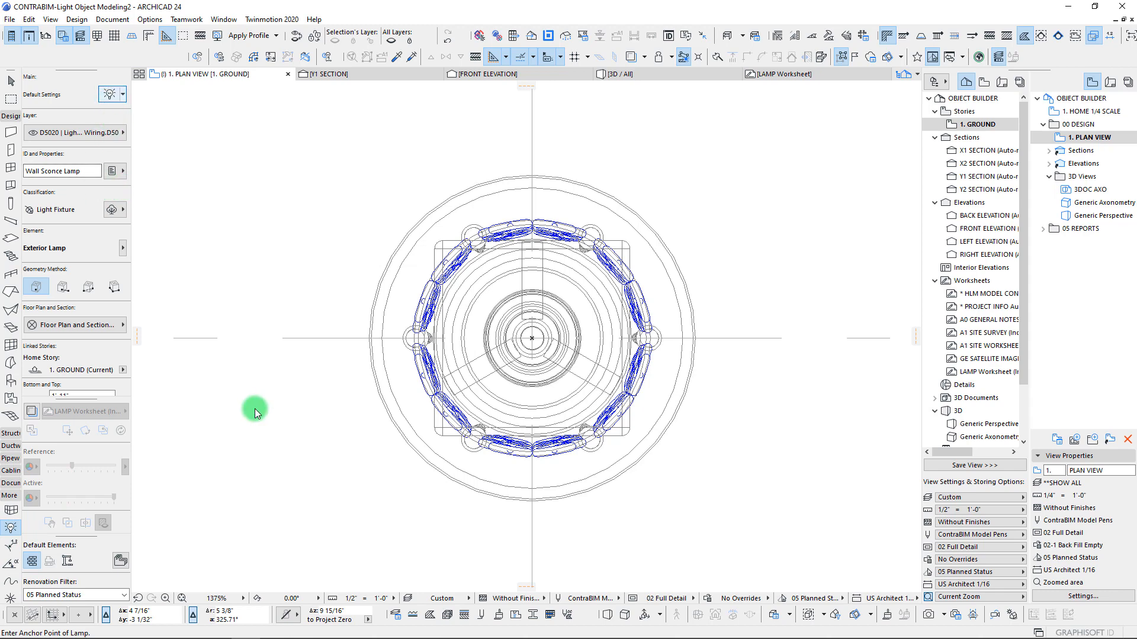
key("ctrl+t")
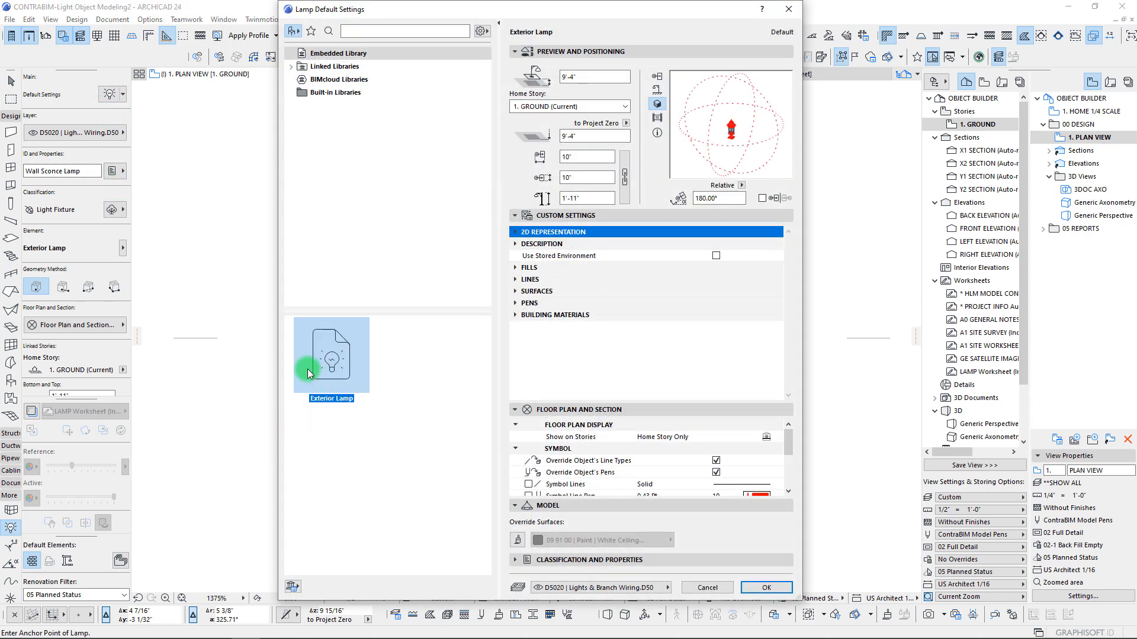
left_click(290, 67)
left_click(332, 93)
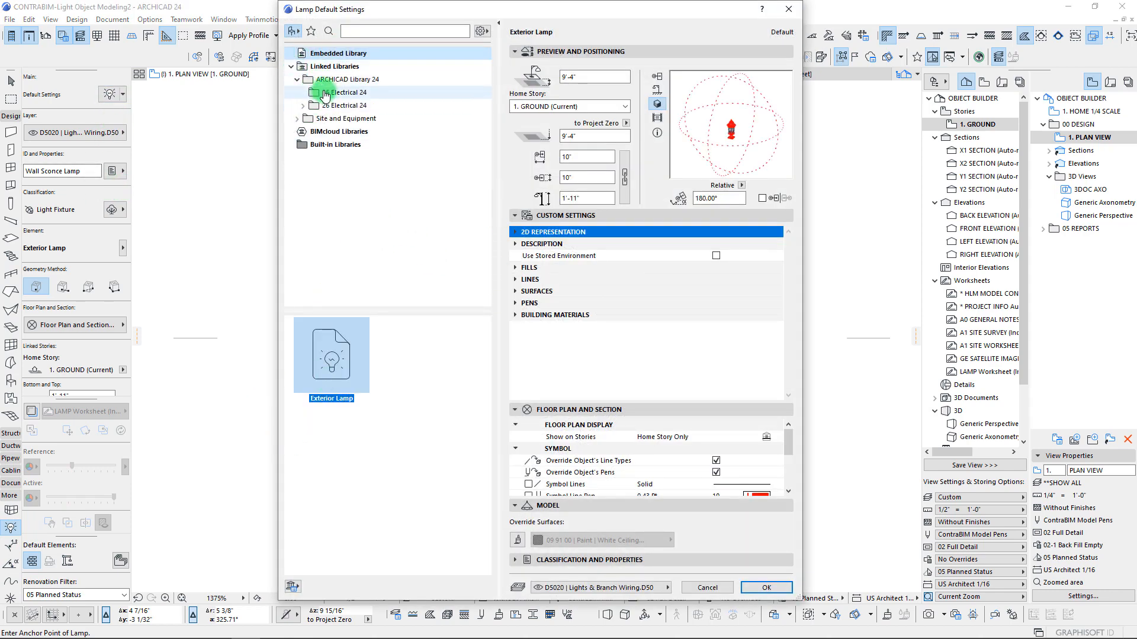
left_click(429, 388)
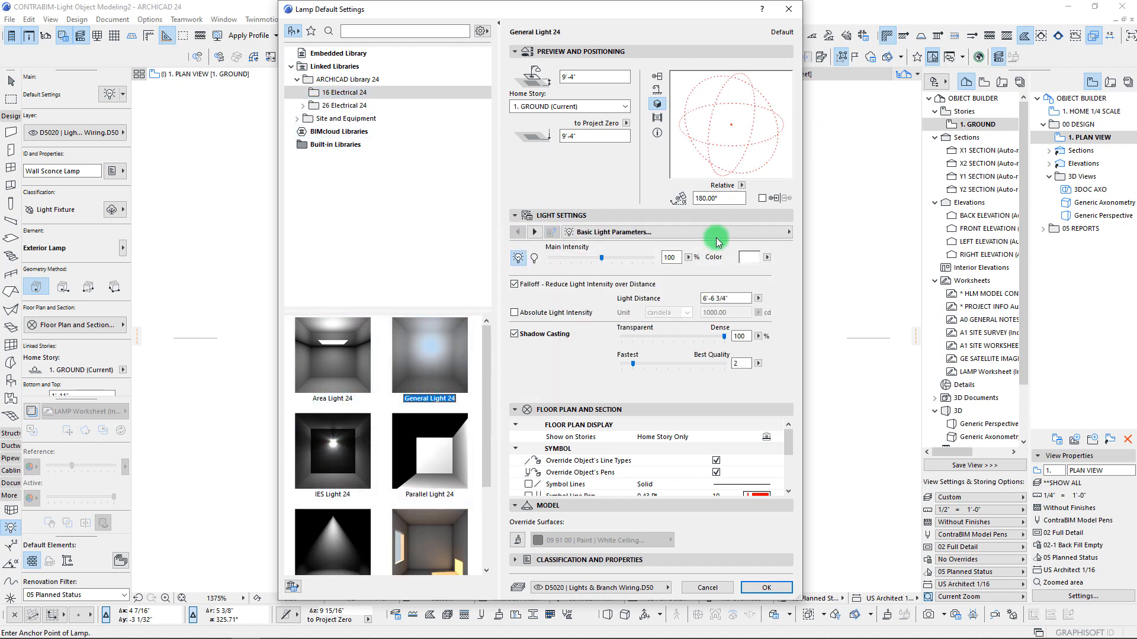
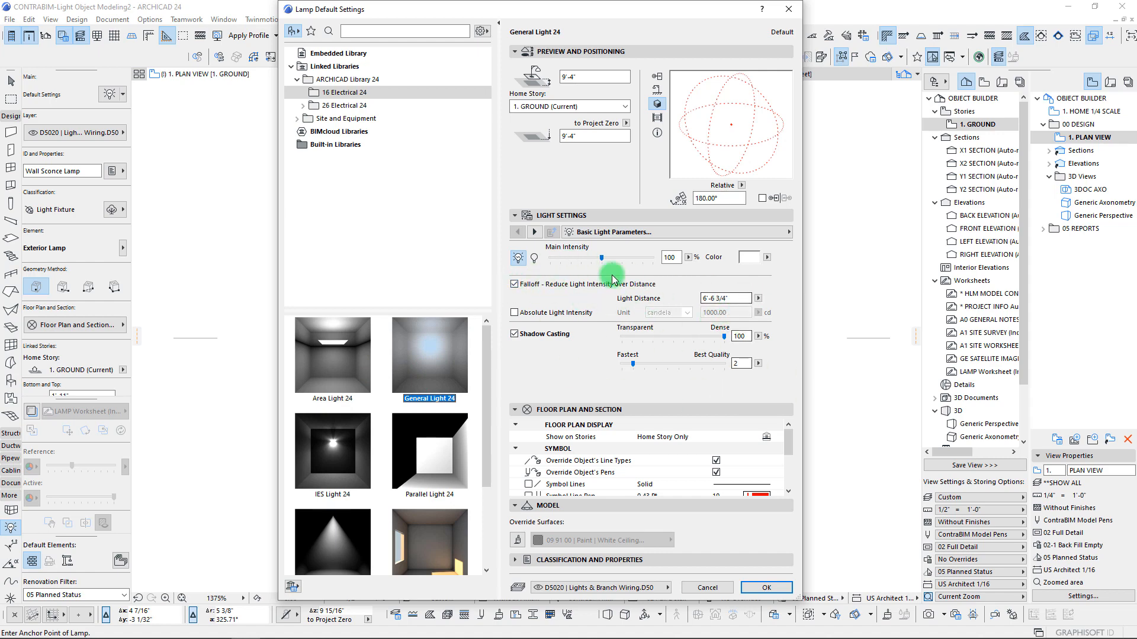
Set the General Light's color to a warm cream with Red 249, Green 239 and Blue 217
left_click(747, 260)
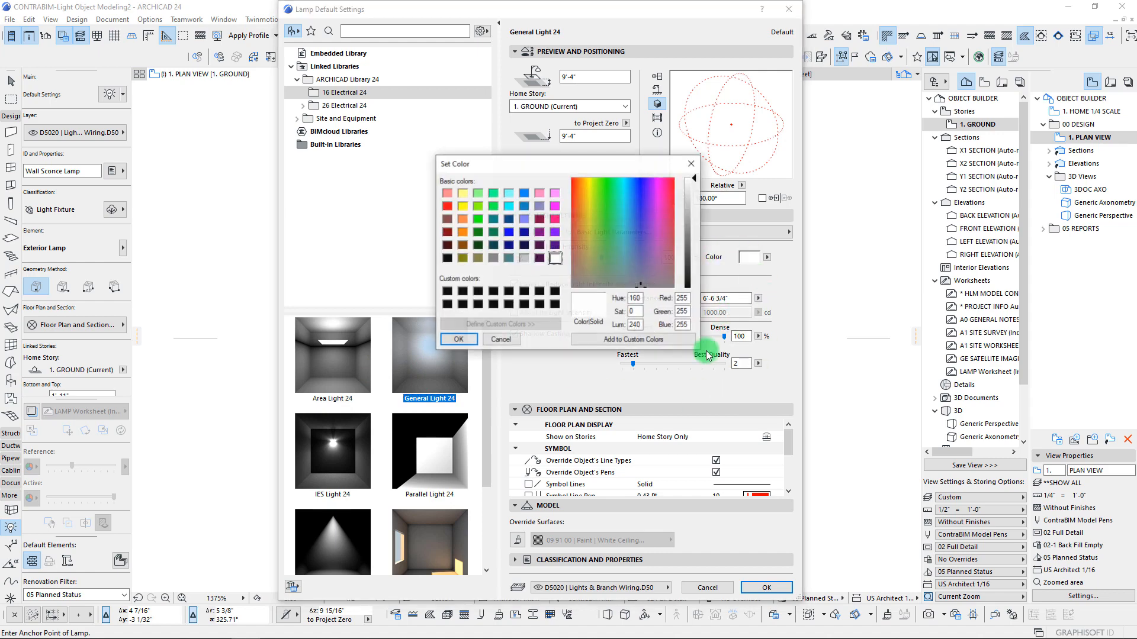
left_click(464, 196)
left_click(584, 208)
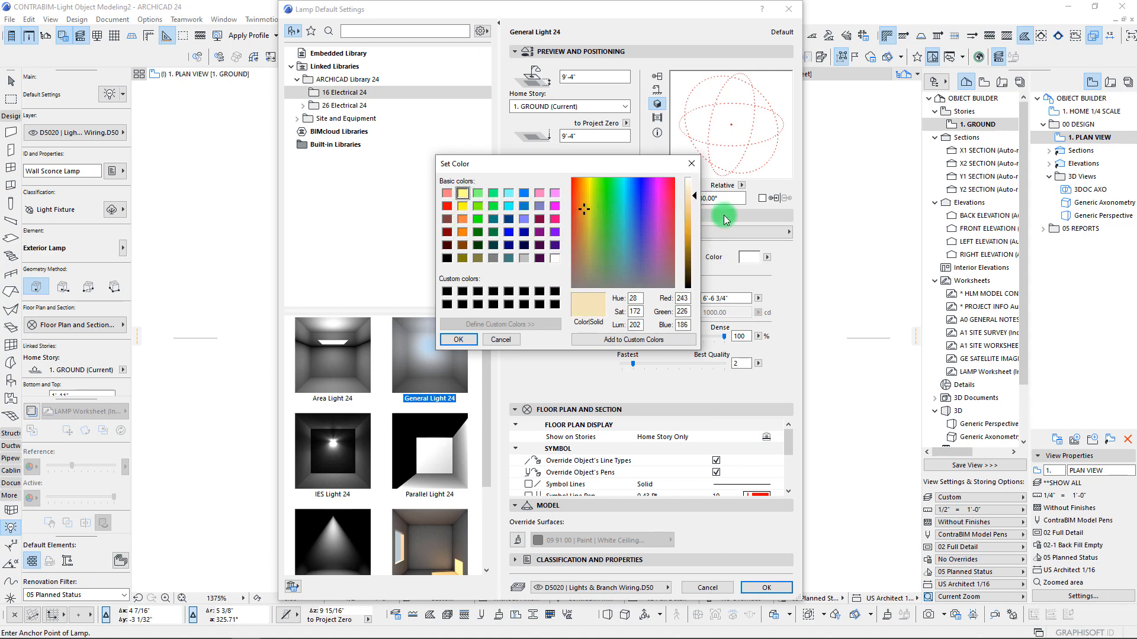
mouse_move(695, 196)
left_mouse_down()
mouse_move(720, 213)
mouse_move(694, 195)
left_mouse_up()
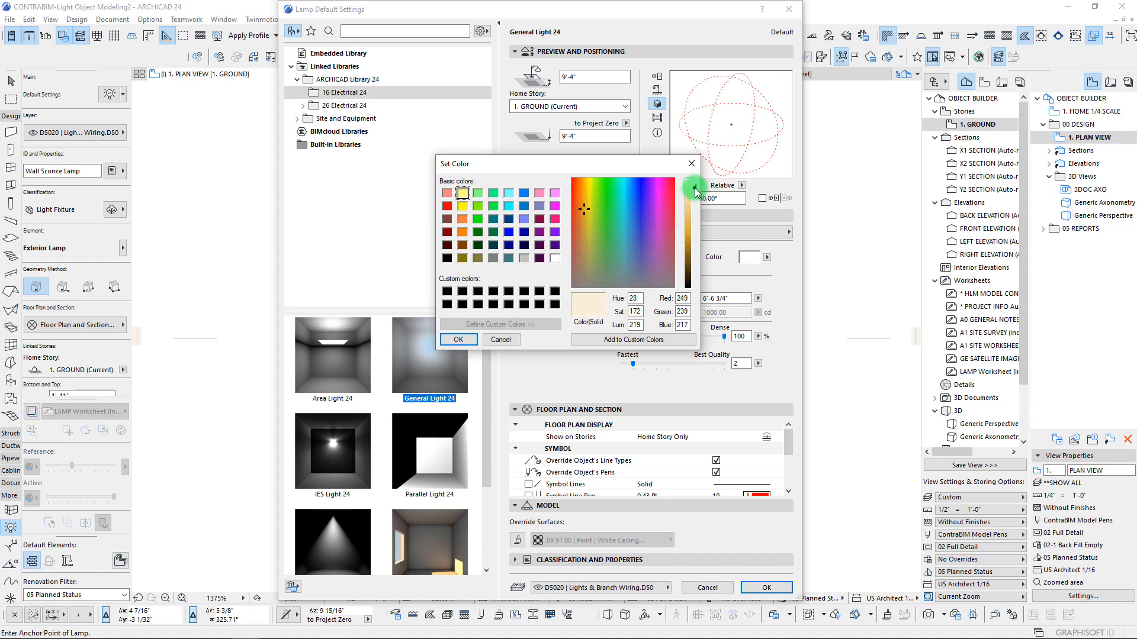
left_click(469, 338)
left_click(769, 593)
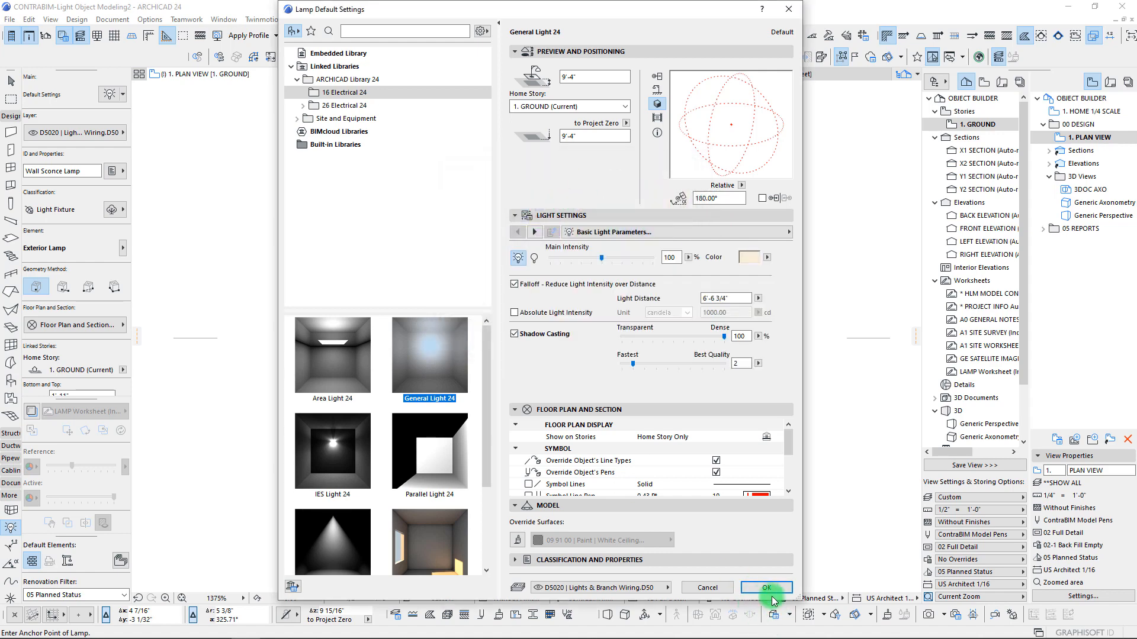
Turn off Show Illumination in the light's model representation, accept the defaults, and place the light at the center of the lamp plan
left_click(534, 232)
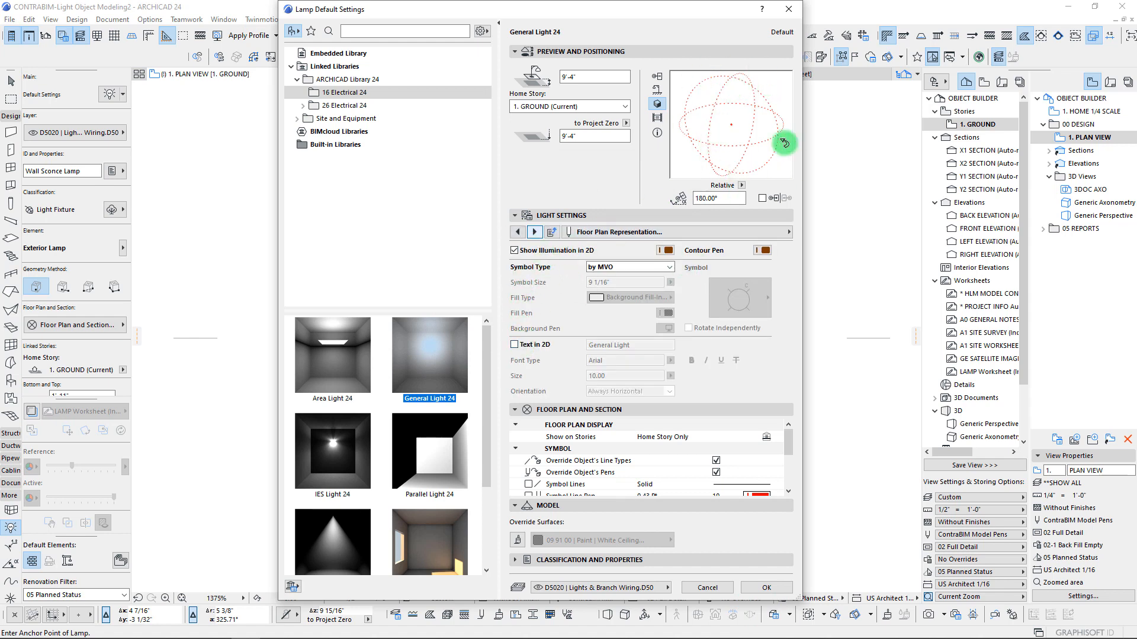
left_click(535, 232)
left_click_drag(745, 130, 694, 147)
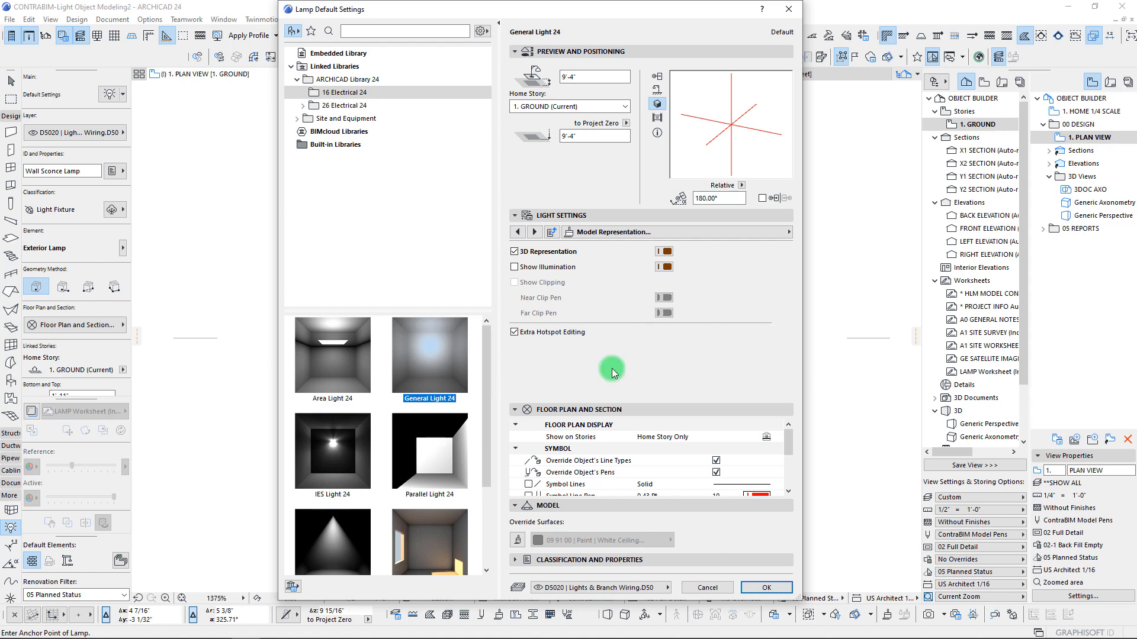
left_click(766, 588)
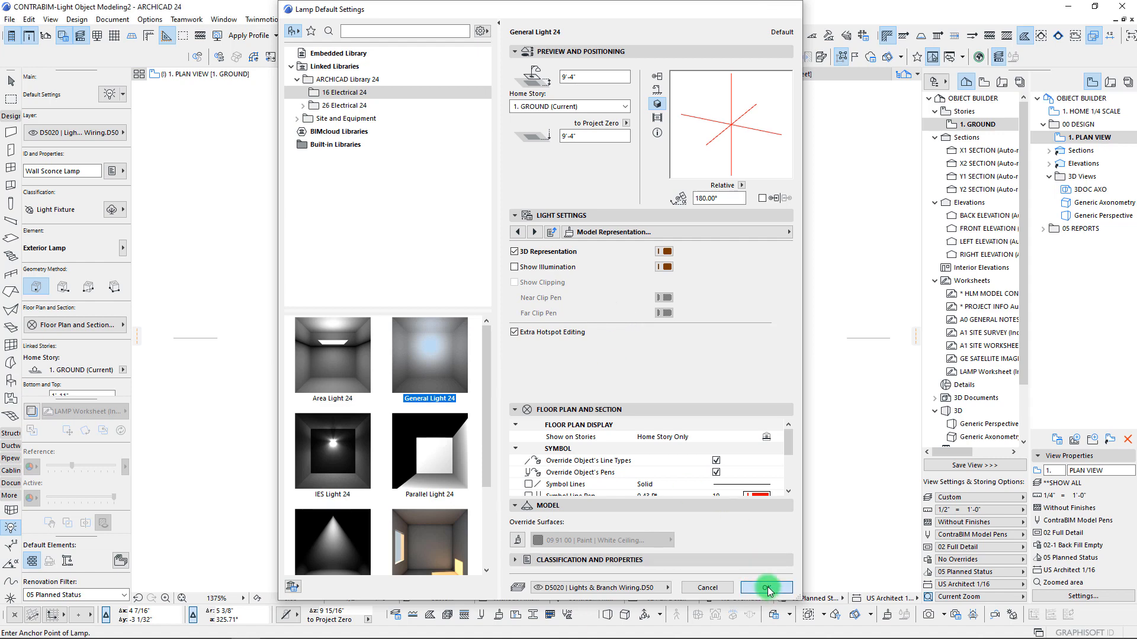
left_click(531, 337)
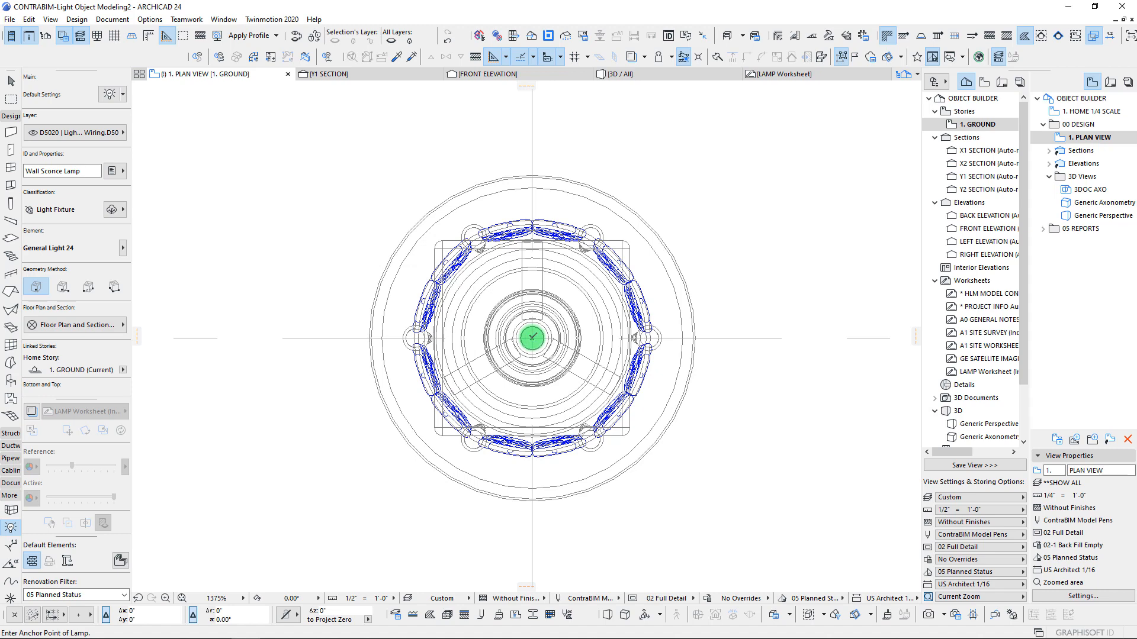
Delete the leftover scroll linework beside the lamp on the ground plan using a marquee
scroll(531, 338, "down", 5)
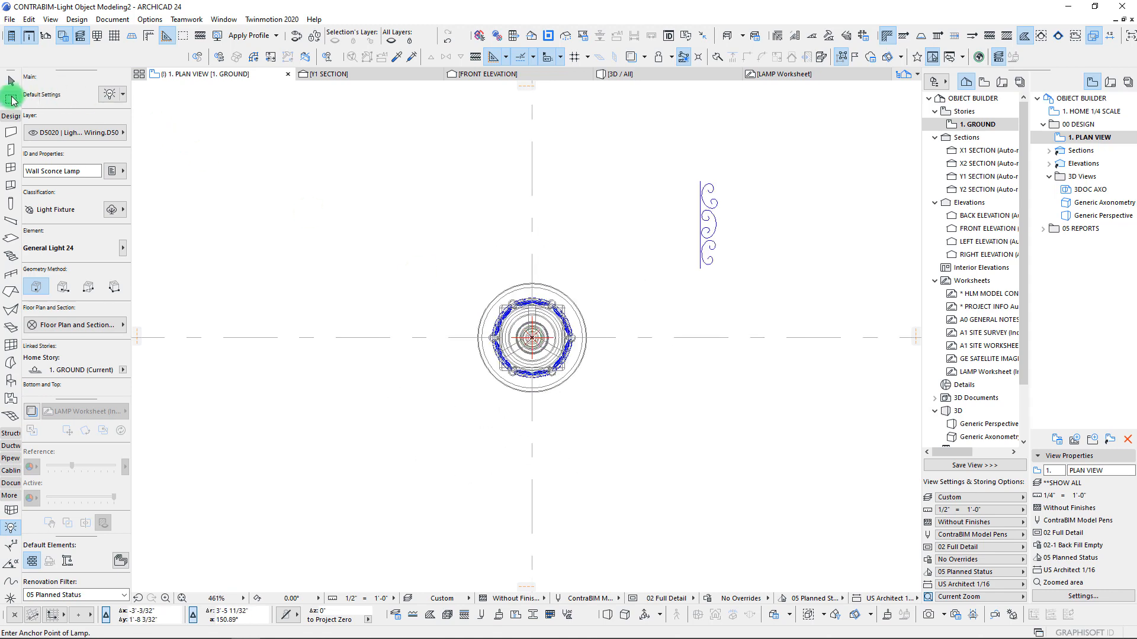
left_click(10, 98)
left_click(363, 161)
key("Escape")
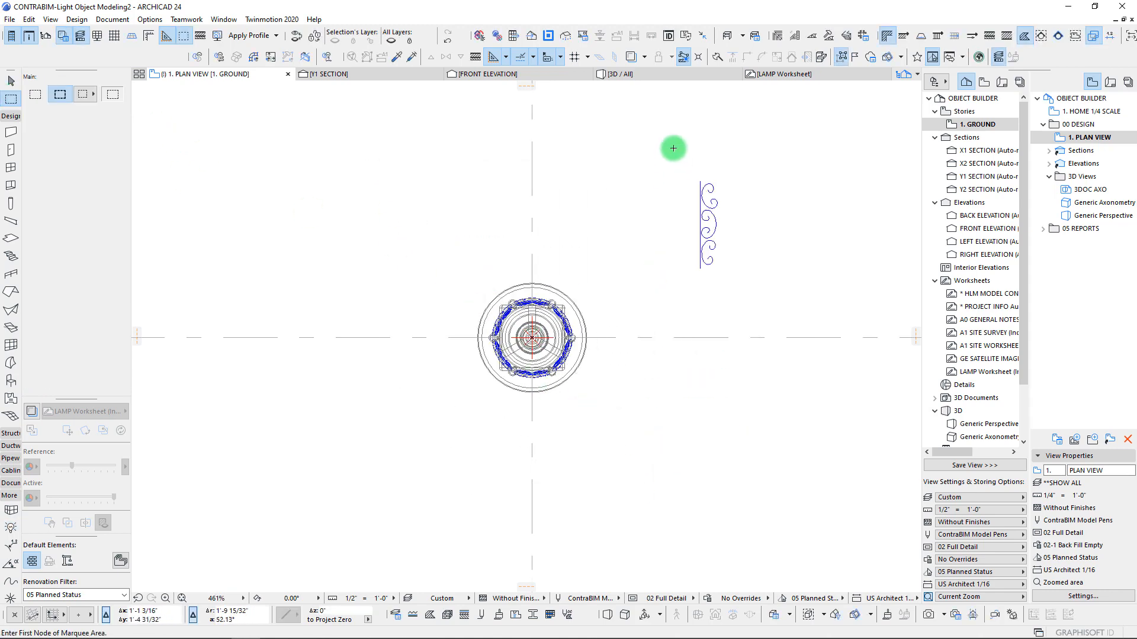
left_click(672, 150)
left_click(767, 307)
key("Escape")
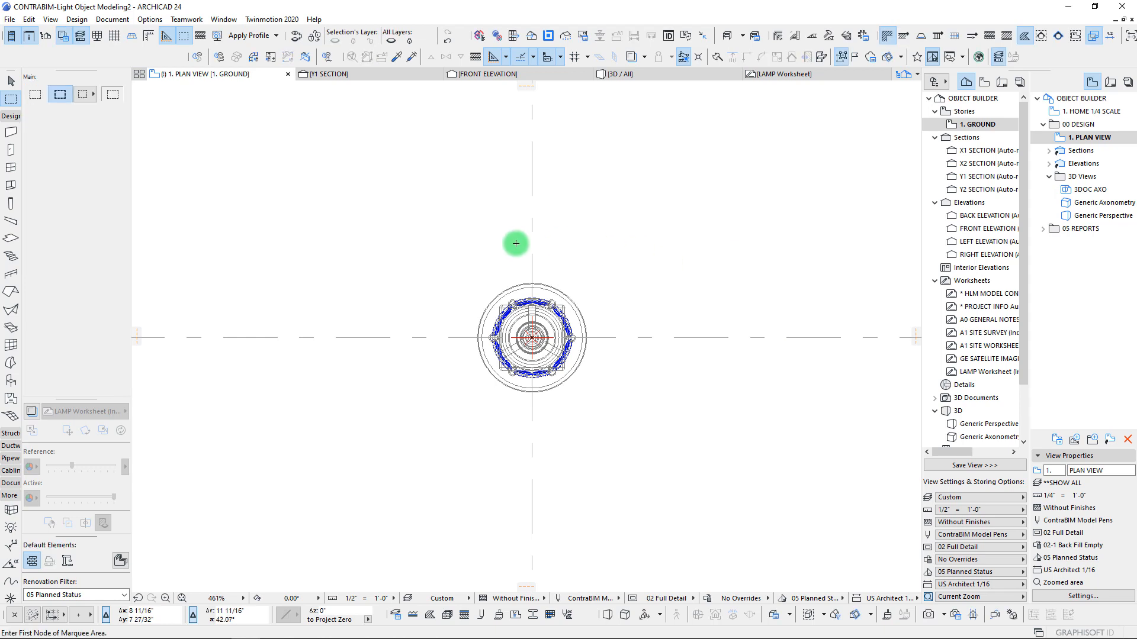
Enclose the whole lamp in a marquee on the plan and display only that area in 3D
left_click(362, 187)
left_click(691, 466)
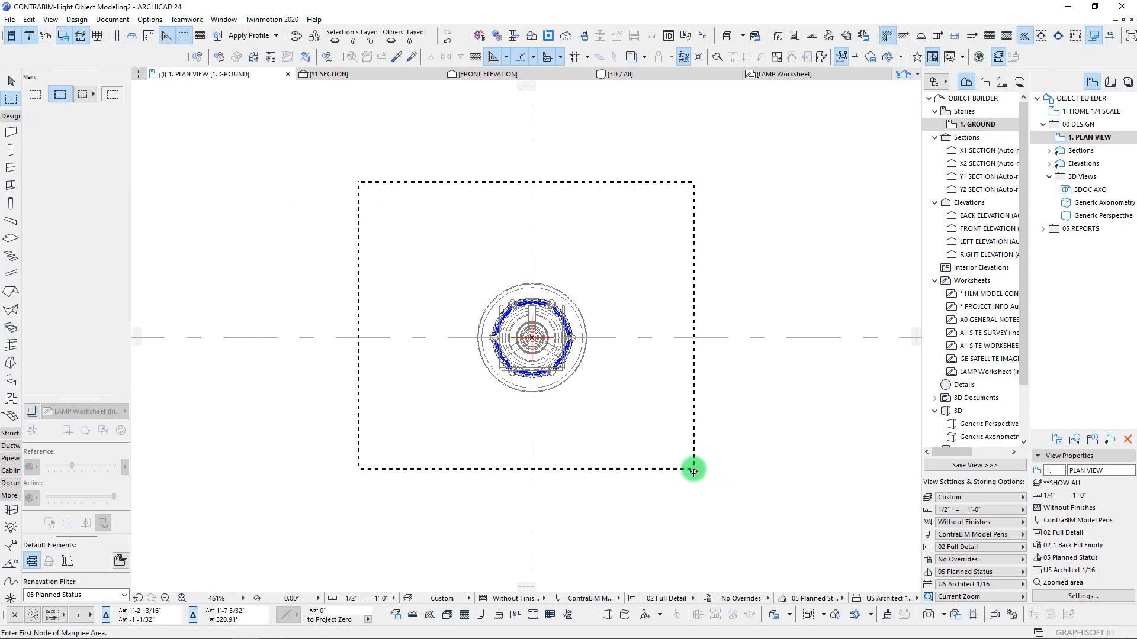
key("F5")
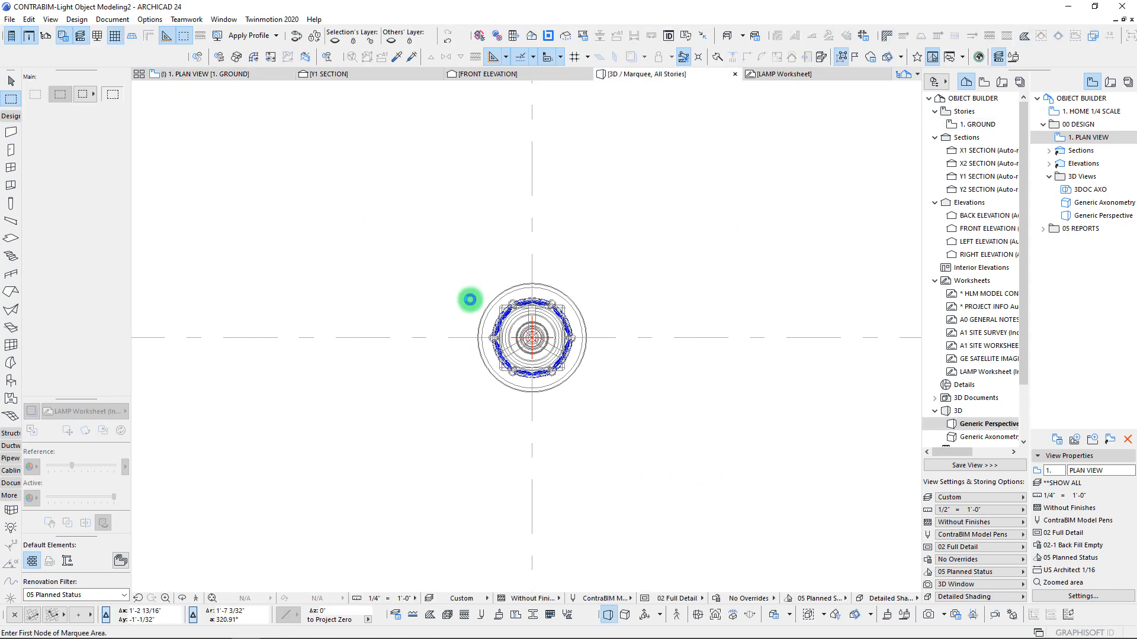
scroll(532, 290, "down", 4)
scroll(530, 317, "down", 4)
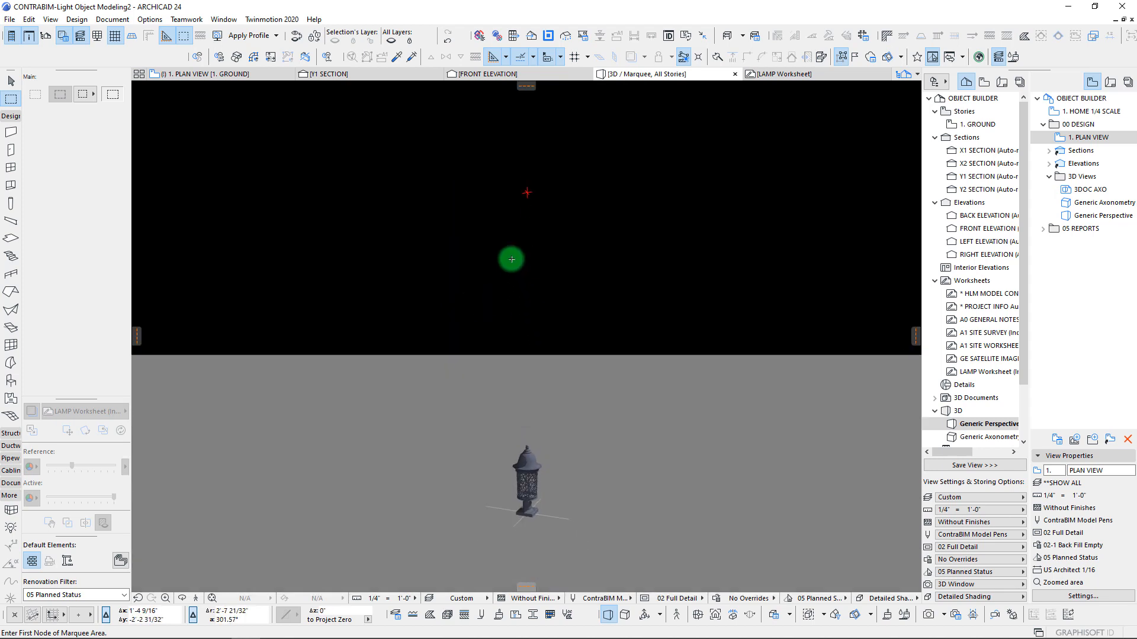
Move the General Light vertically down inside the lamp beneath its dome, at about 1'-4 11/32" above Project Zero
middle_click_drag(512, 259, 512, 292)
left_click(526, 231)
key("Escape")
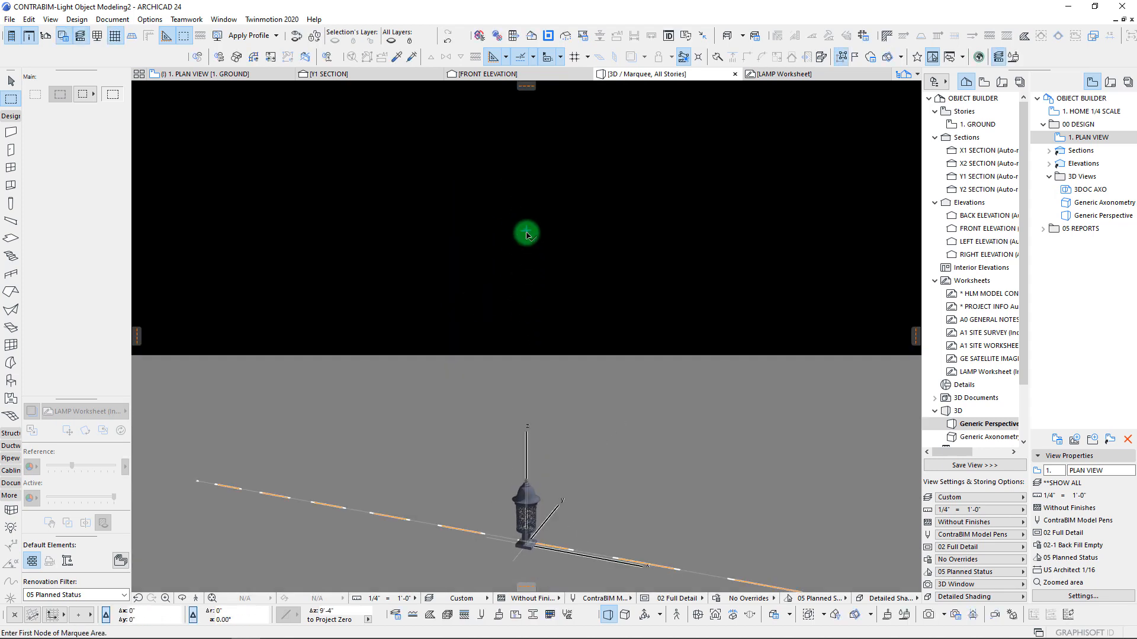
left_click(526, 232, "shift")
key("ctrl+d")
left_click(526, 231)
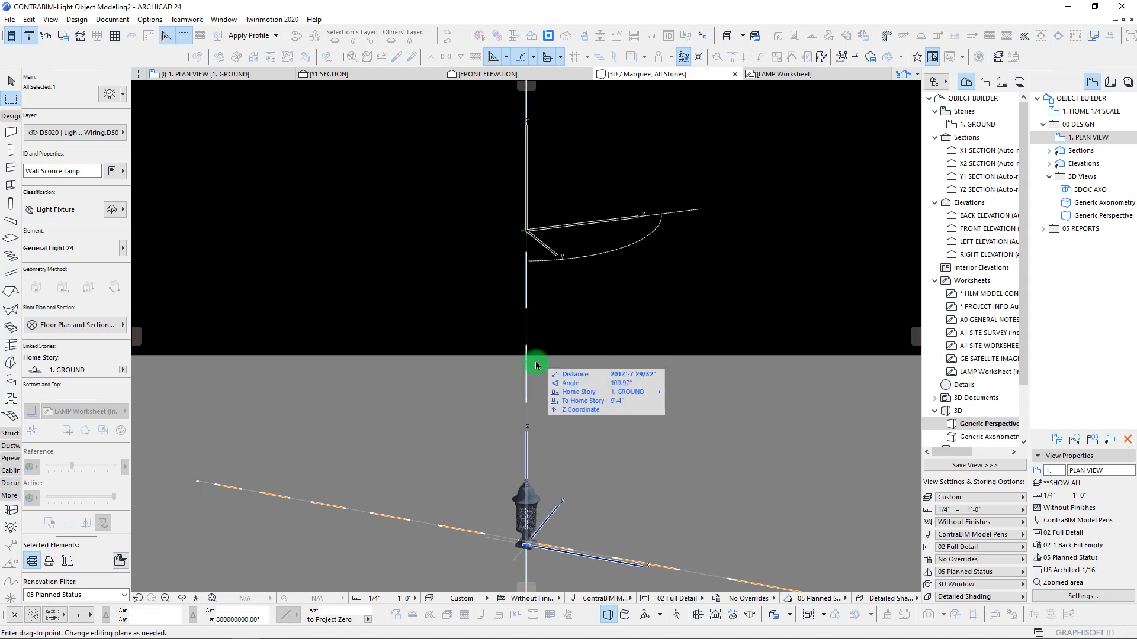
middle_click_drag(524, 470, 523, 407)
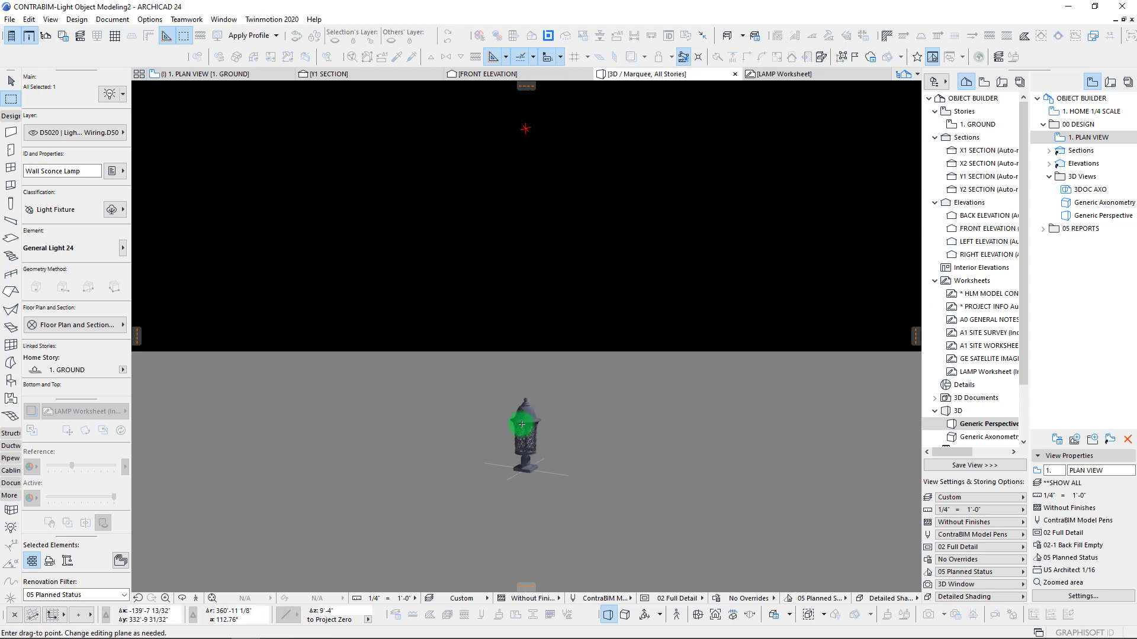
scroll(528, 393, "up", 2)
scroll(528, 393, "up", 5)
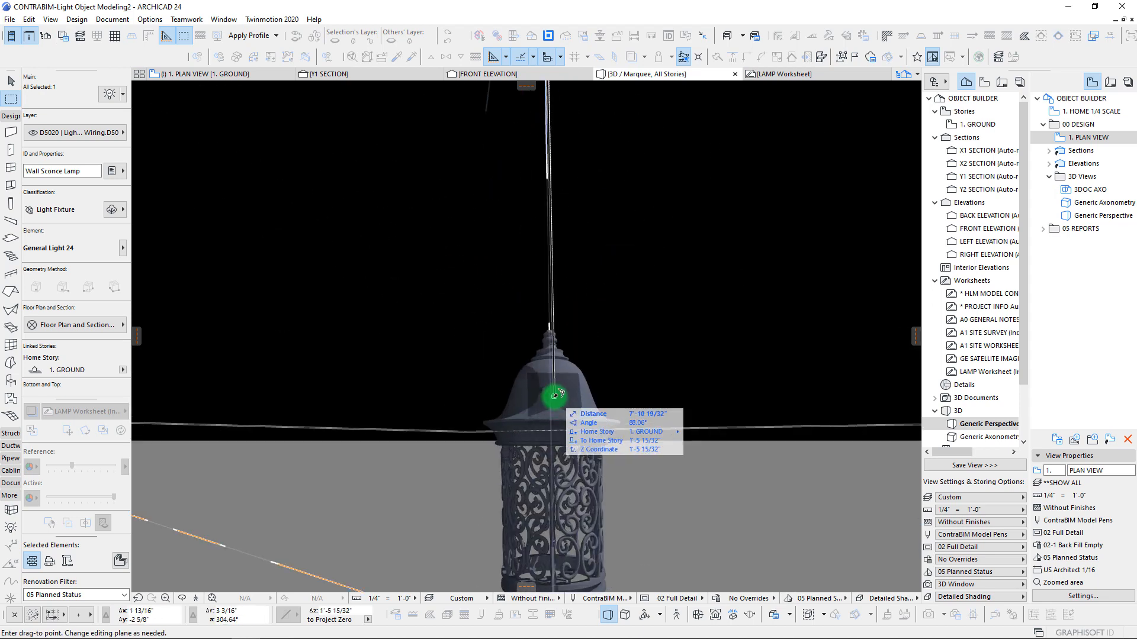
left_click(565, 419)
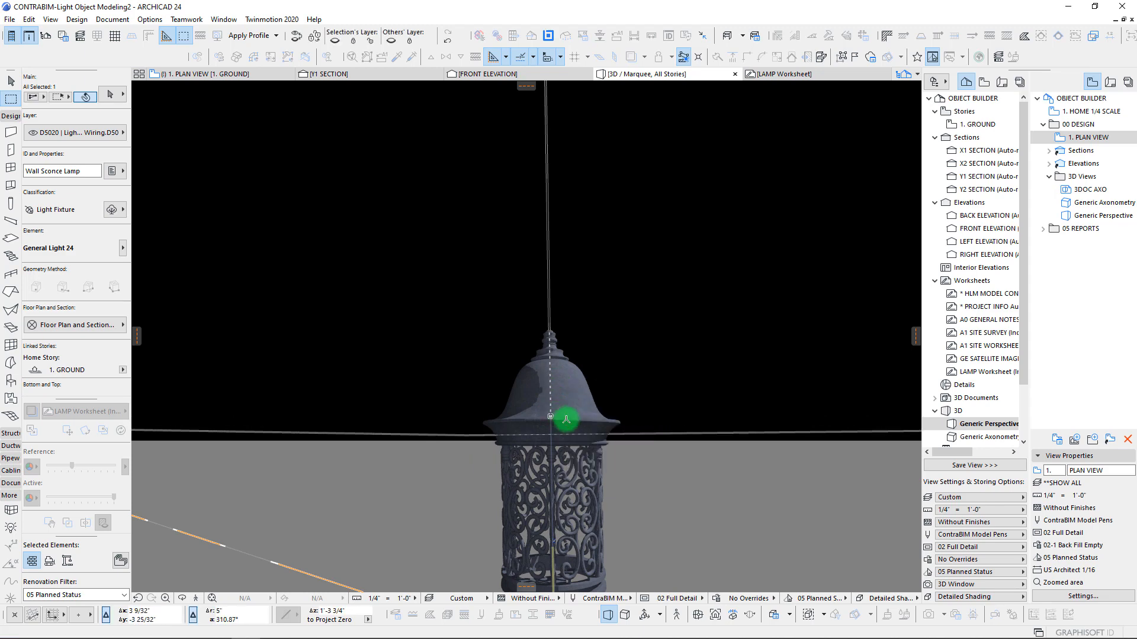
Frame the whole lamp in the 3D perspective, deselect the light, and render the view
scroll(566, 420, "up", 5)
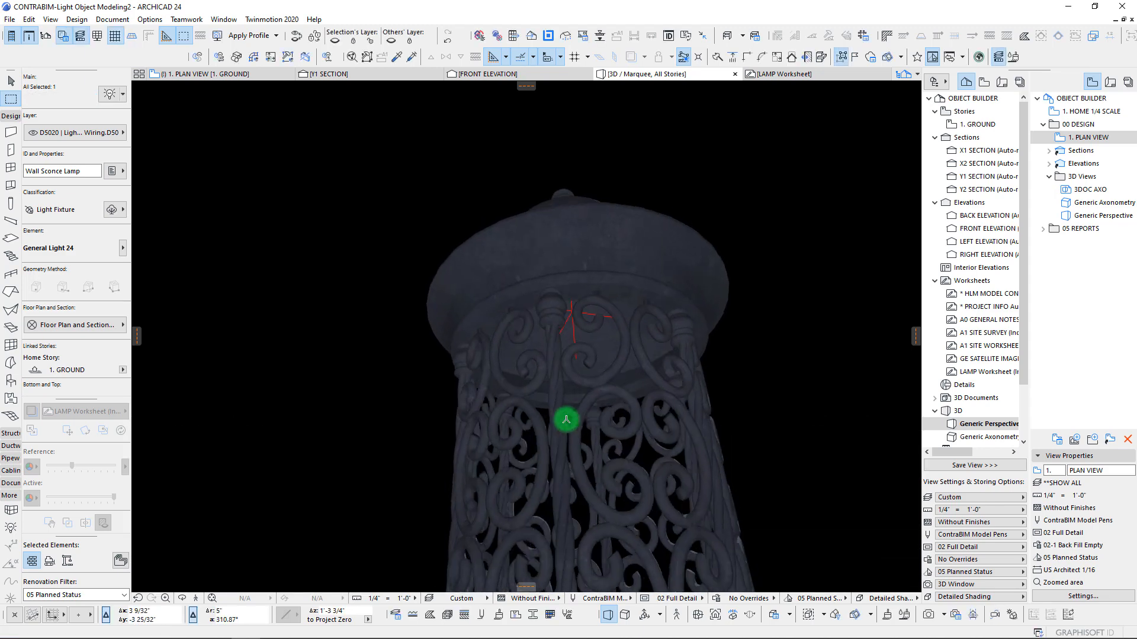
scroll(566, 419, "down", 6)
scroll(566, 420, "up", 5)
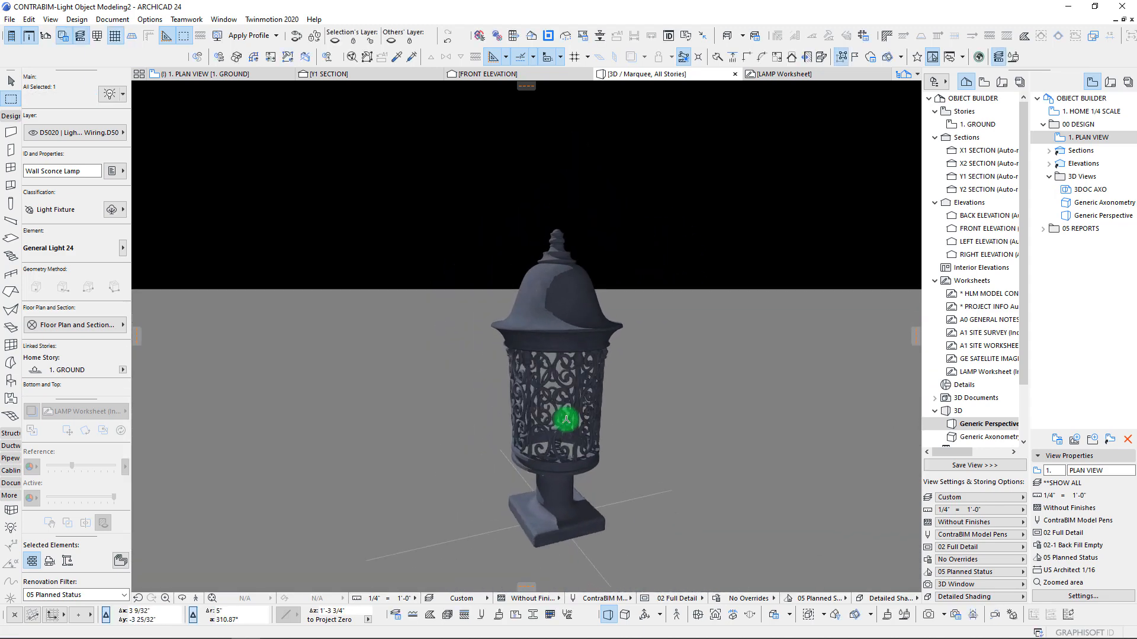
scroll(566, 419, "down", 5)
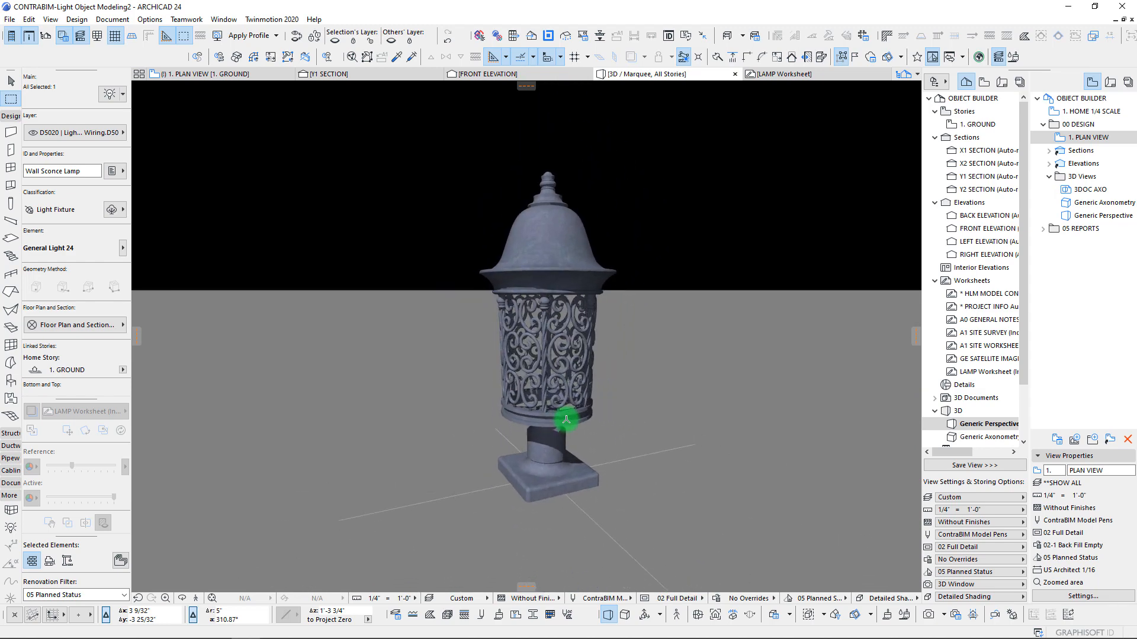
scroll(566, 419, "up", 3)
middle_click_drag(566, 420, 876, 505, "shift")
key("Escape")
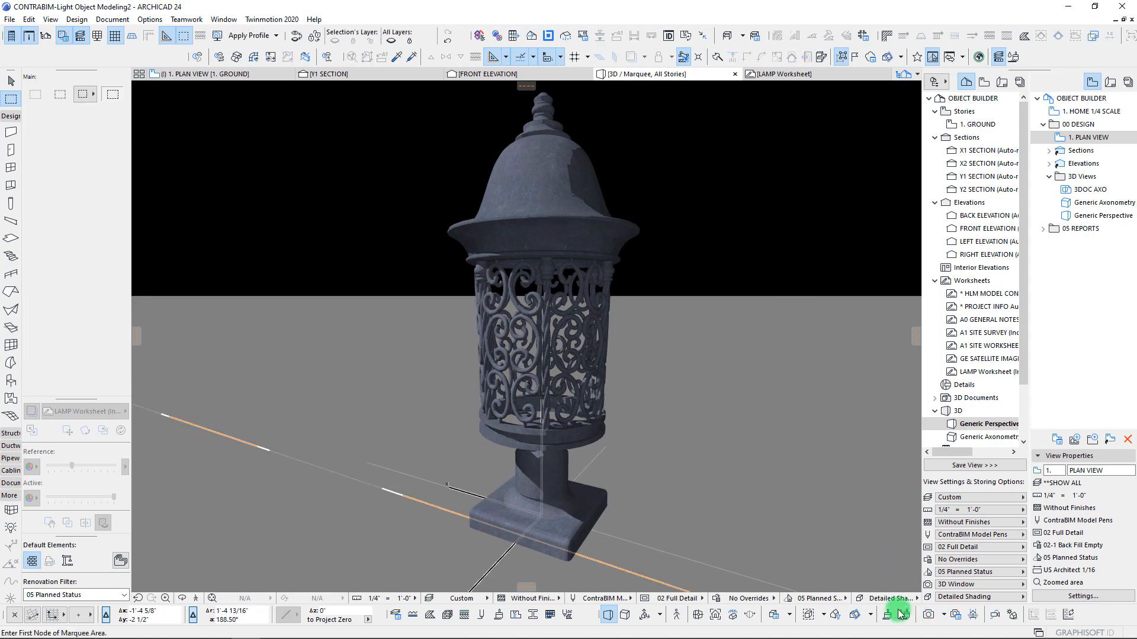
left_click(1012, 619)
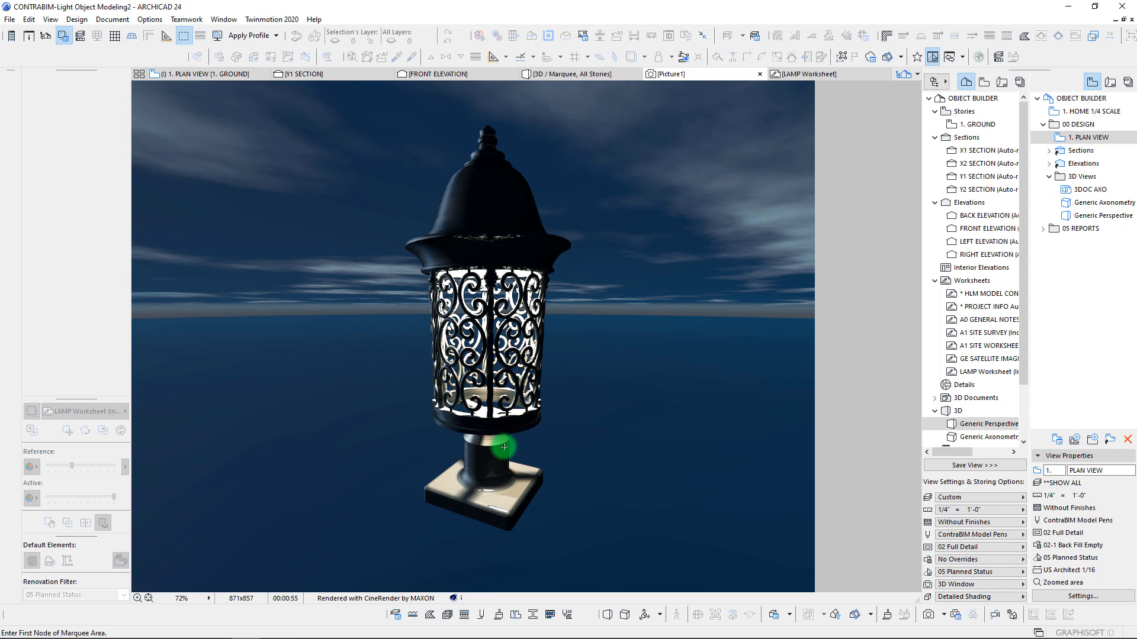
Keep the rendered picture open without saving it and return to the 3D marquee view
left_click(759, 75)
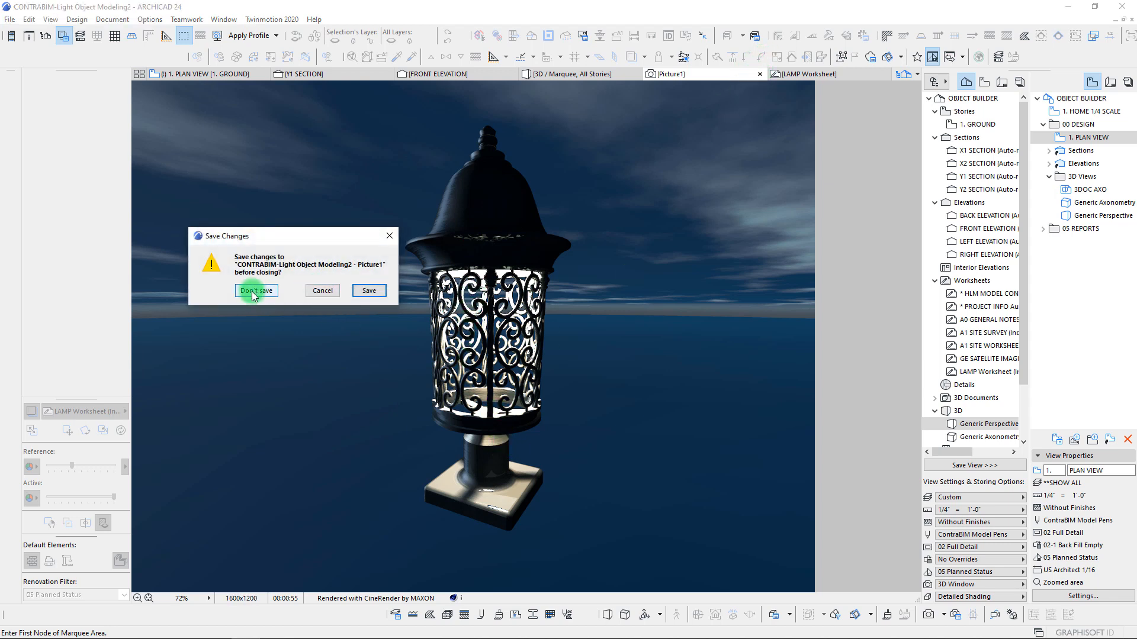
left_click(322, 290)
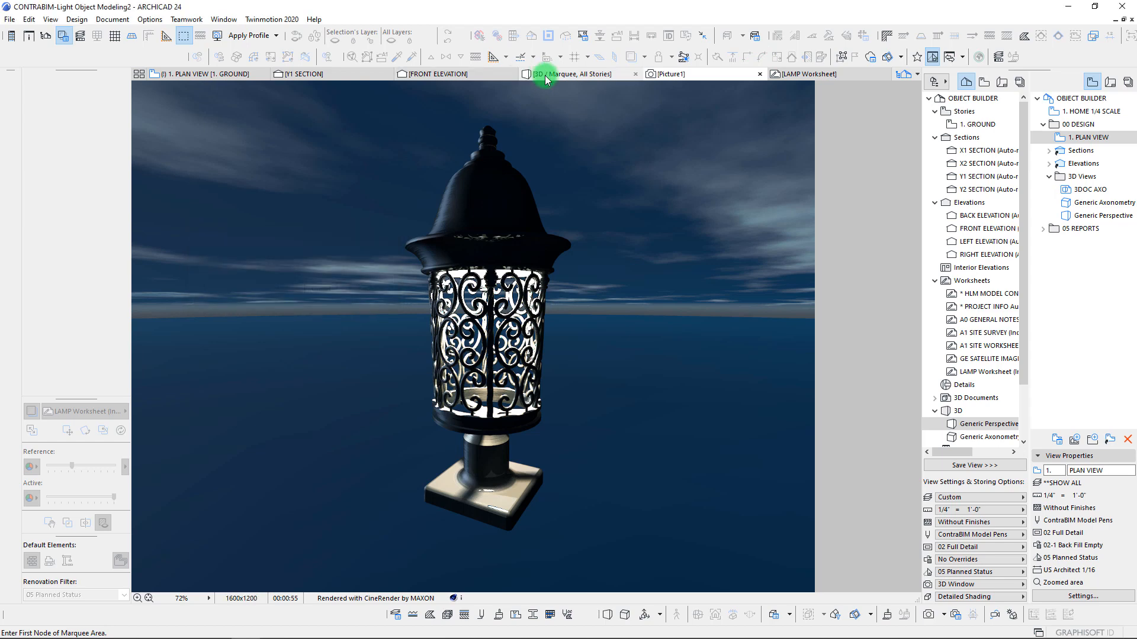
left_click(541, 74)
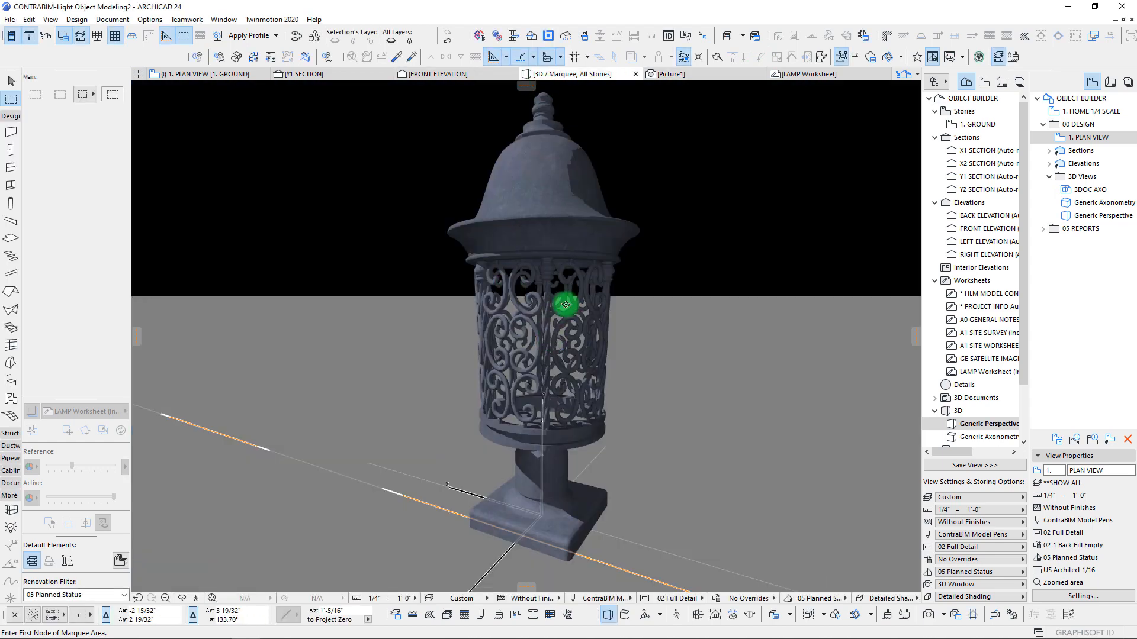
Select the General Light inside the lamp and set its main intensity to 90%
middle_click_drag(544, 253, 547, 282, "shift")
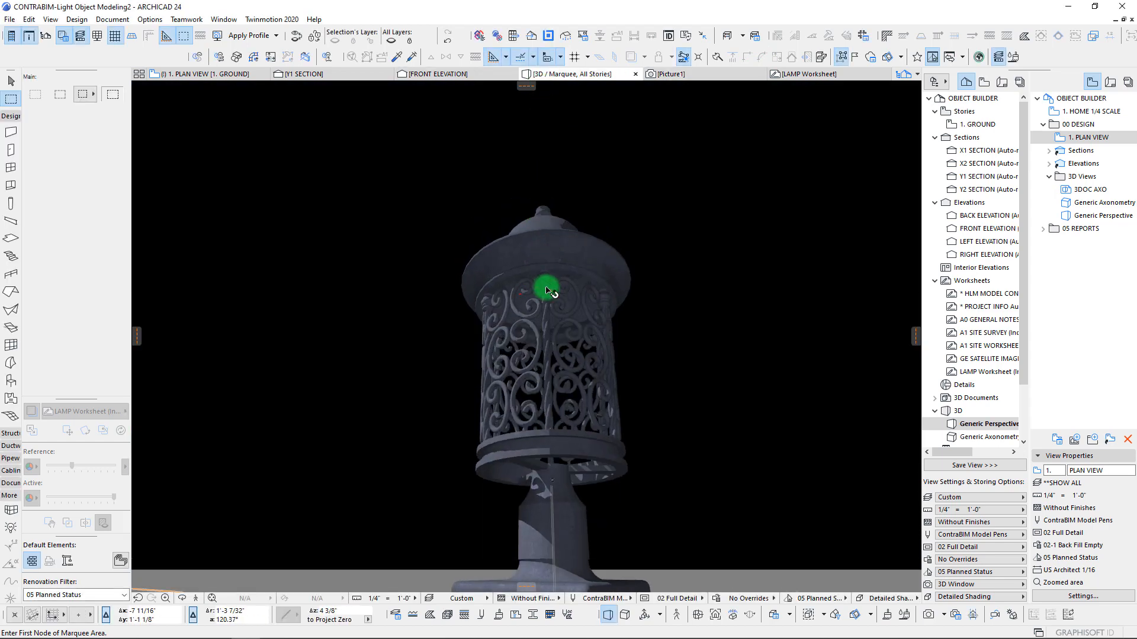
left_click(11, 528)
middle_click_drag(563, 190, 598, 294, "shift")
left_click(108, 95)
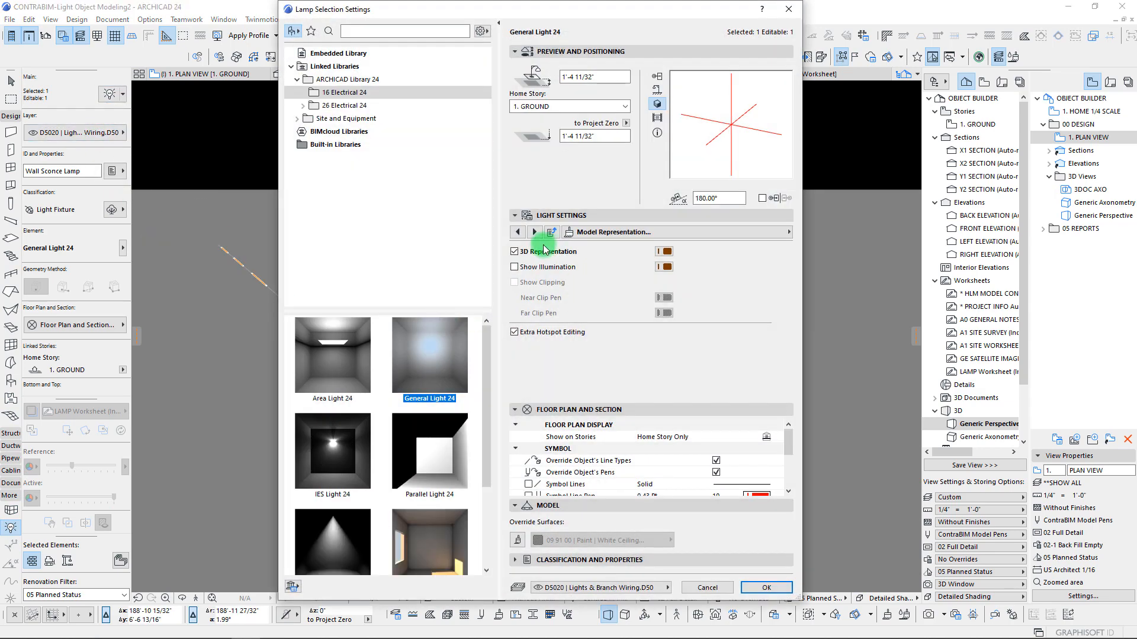
left_click(518, 233)
left_click(517, 233)
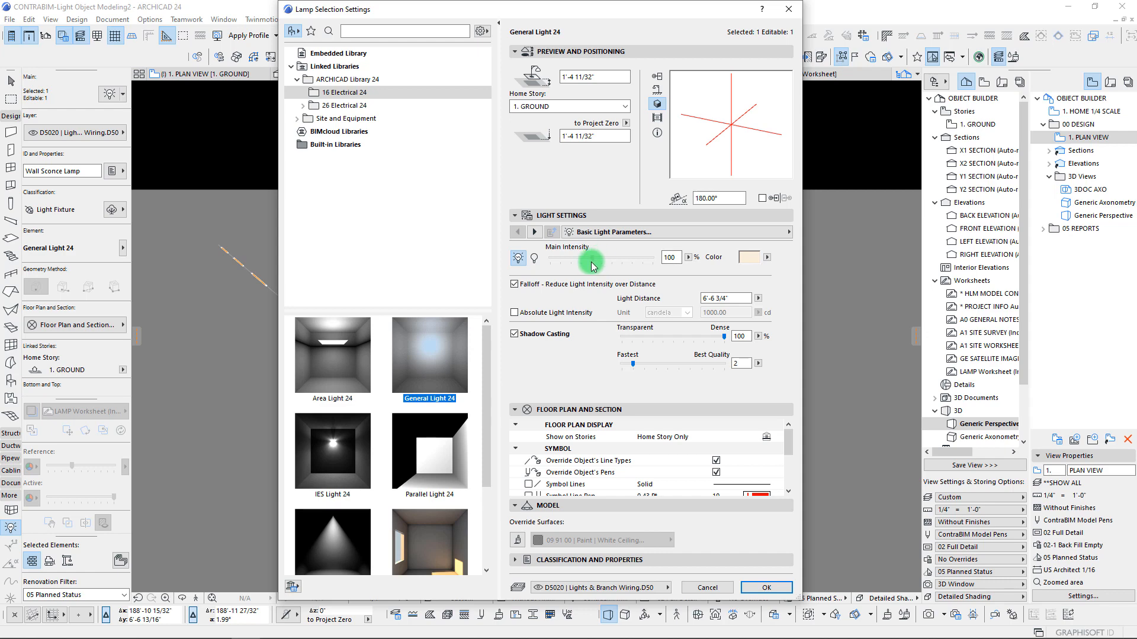
left_click(592, 260)
left_click(664, 260)
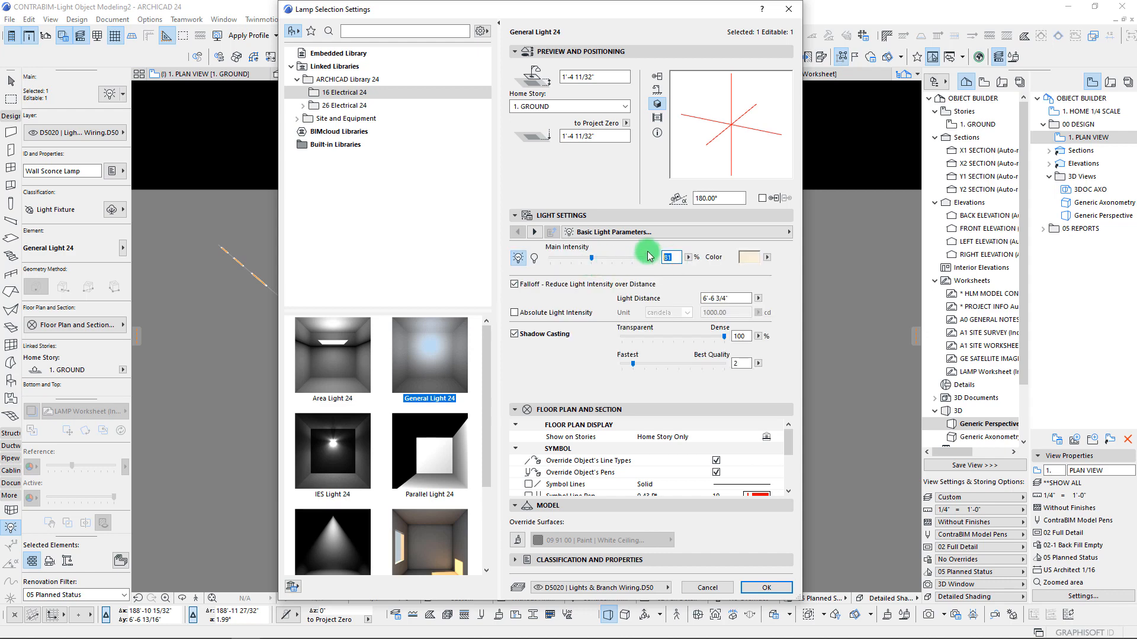
type("90")
Give the selected General Light a custom pale warm-yellow color of about RGB 250, 223, 160
left_click(749, 257)
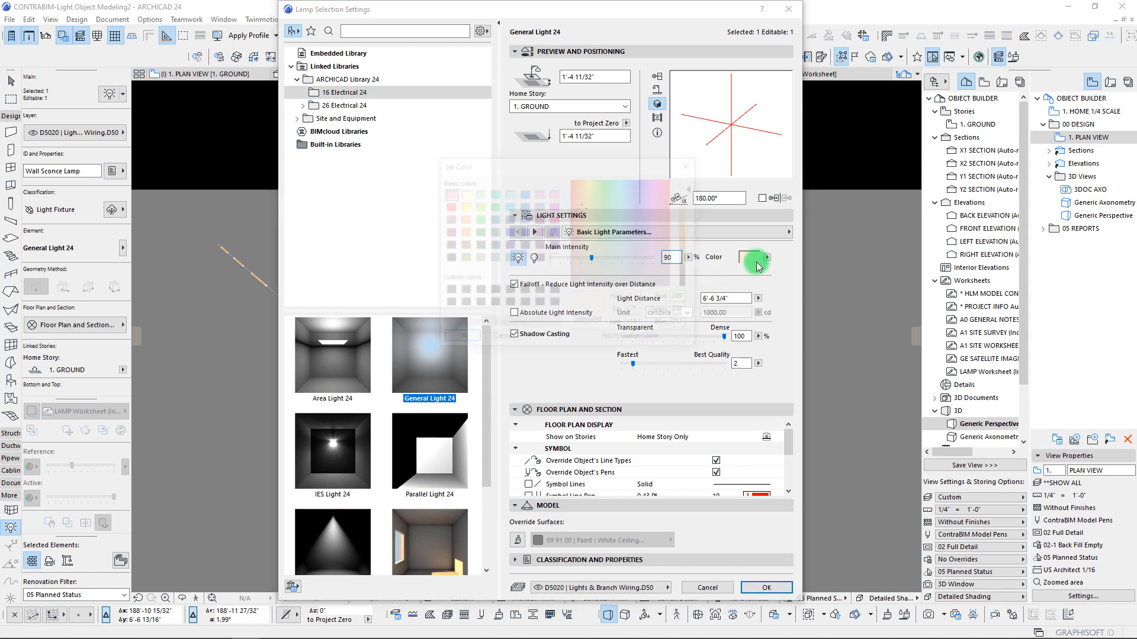
left_click(462, 219)
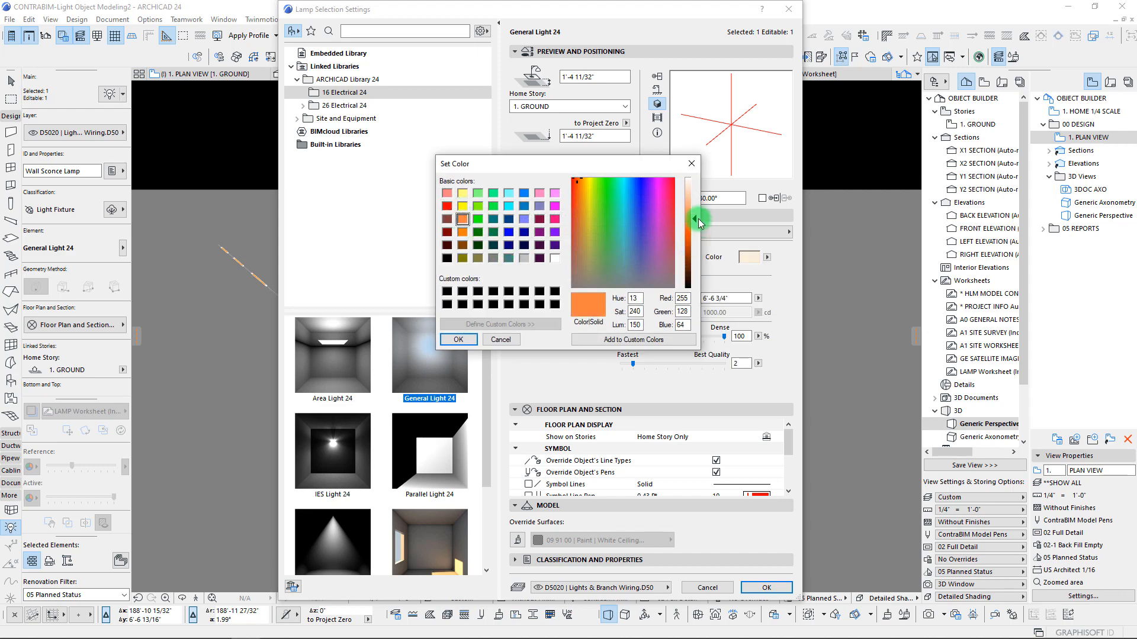
mouse_move(698, 218)
left_mouse_down()
mouse_move(696, 186)
mouse_move(695, 197)
left_mouse_up()
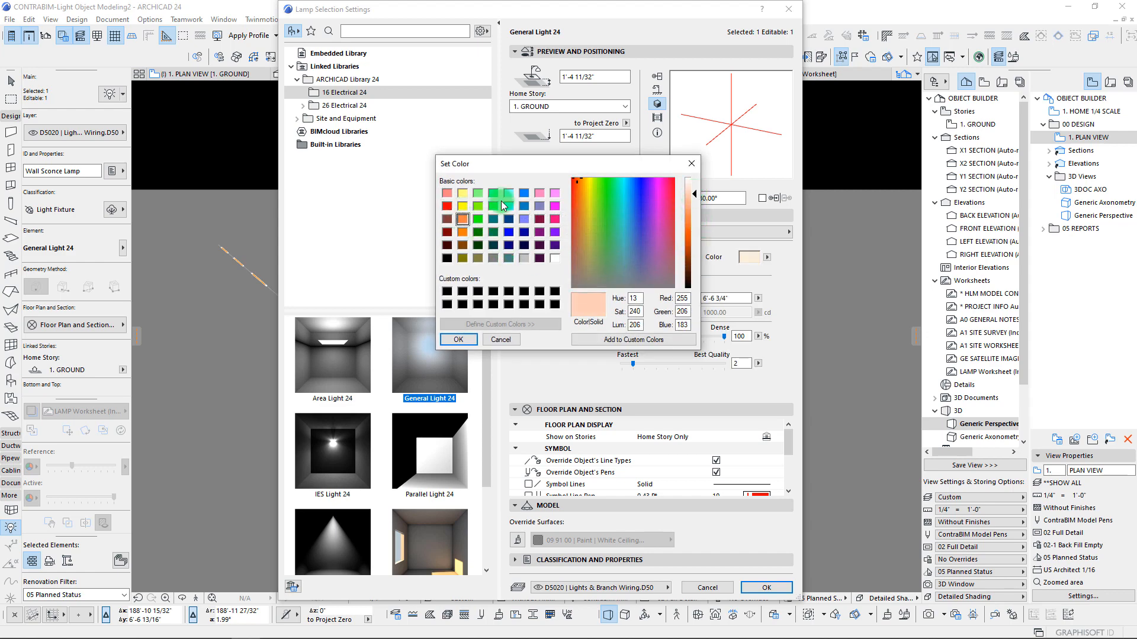
left_click(461, 206)
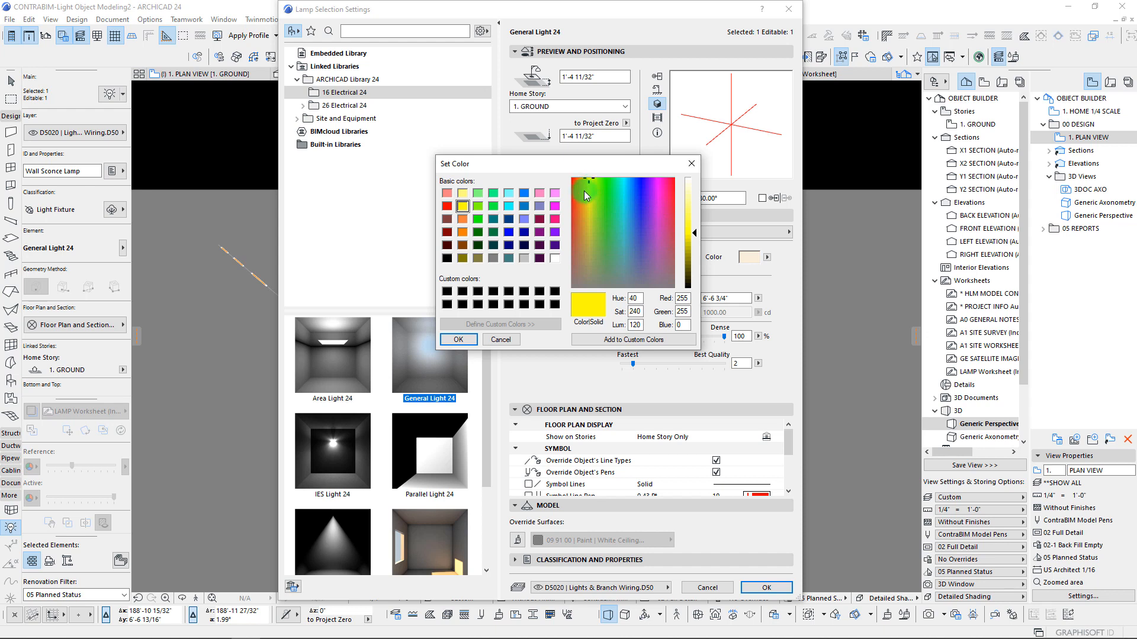
left_click(584, 191)
left_click(691, 231)
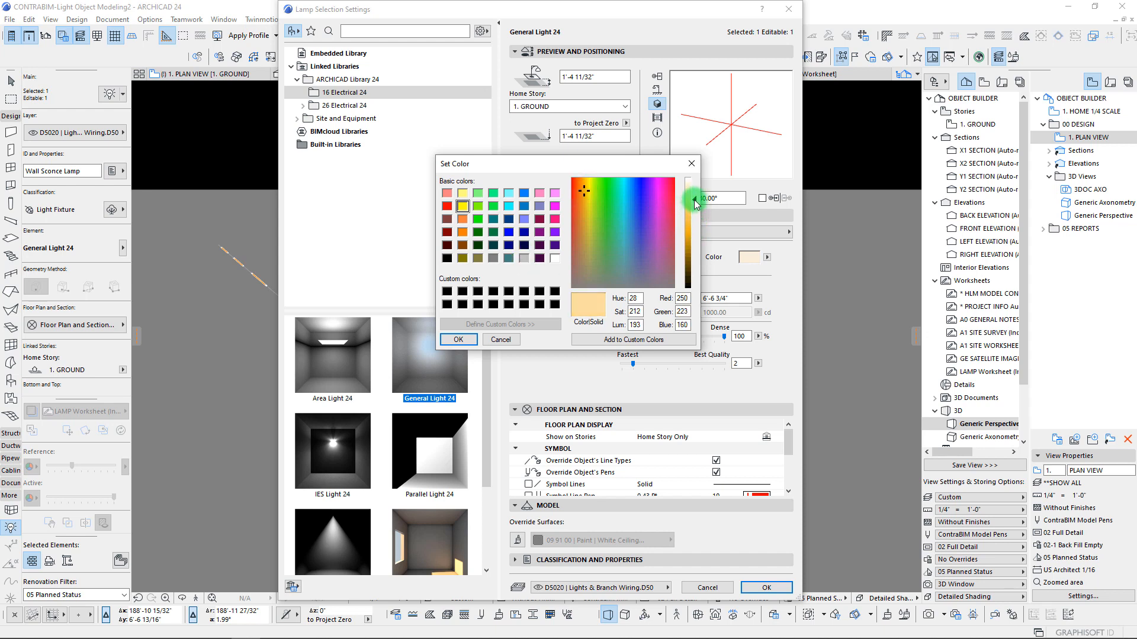
left_click(465, 342)
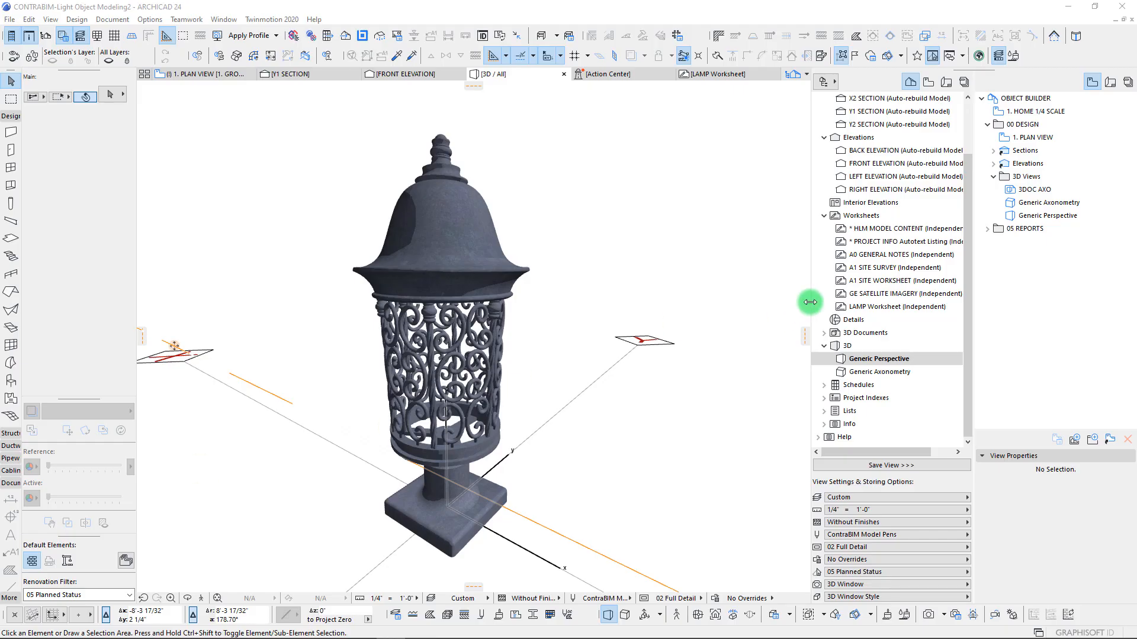
Save the lamp project with the whole lamp framed in the 3D perspective
scroll(426, 332, "up", 5)
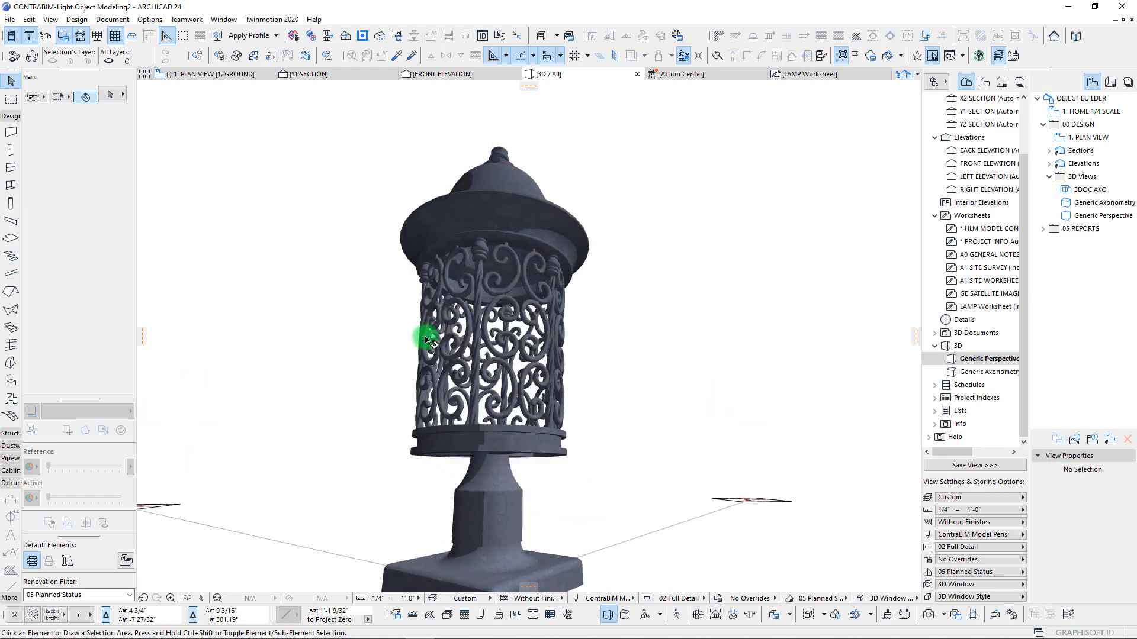
scroll(427, 340, "down", 5)
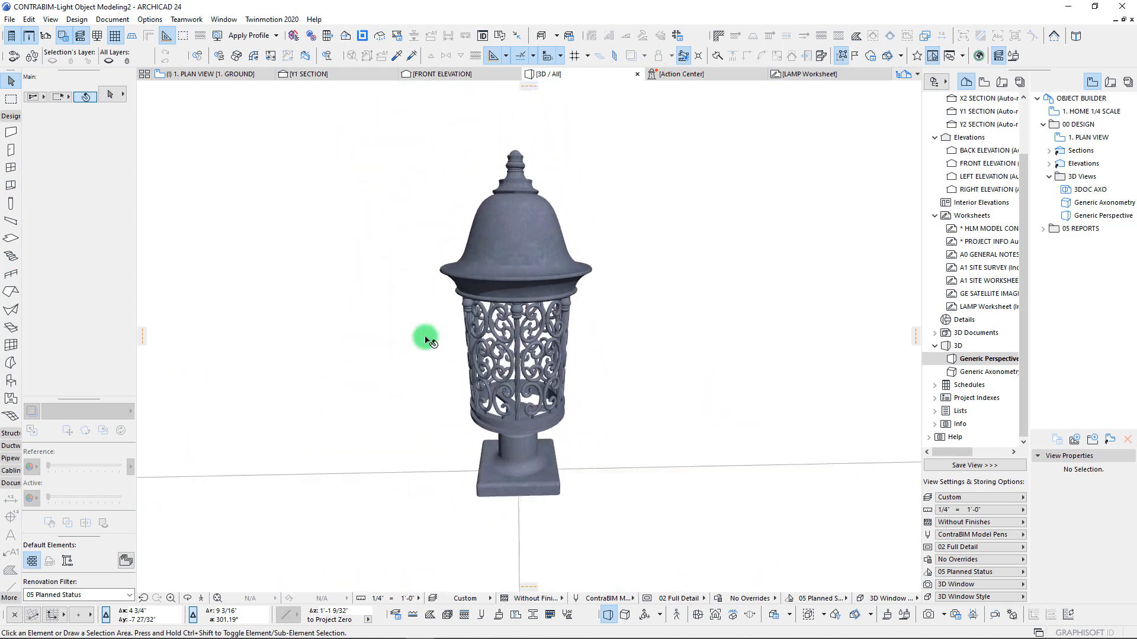
left_click_drag(427, 340, 438, 248)
scroll(437, 248, "down", 5)
middle_click_drag(437, 249, 432, 264, "shift")
scroll(431, 264, "up", 4)
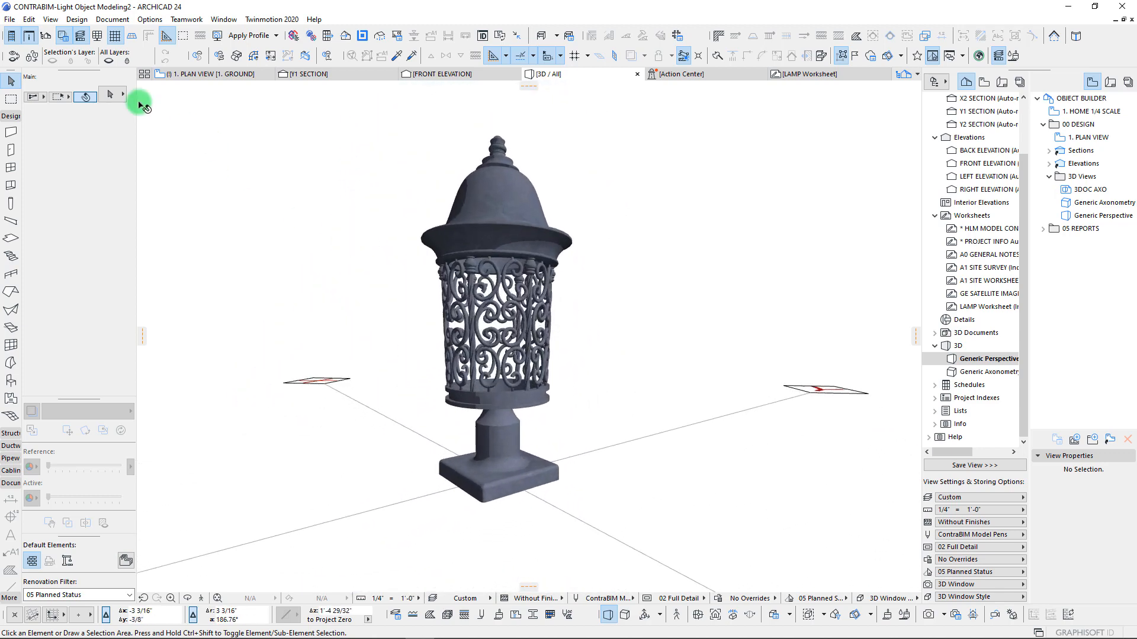
left_click(26, 20)
mouse_move(9, 19)
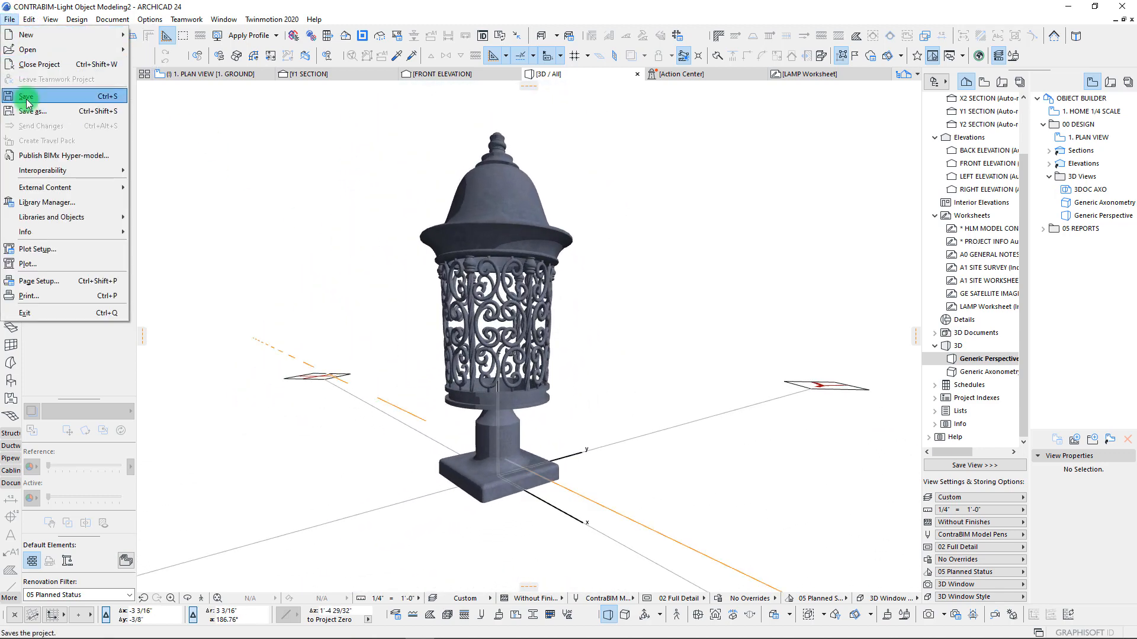
left_click(27, 98)
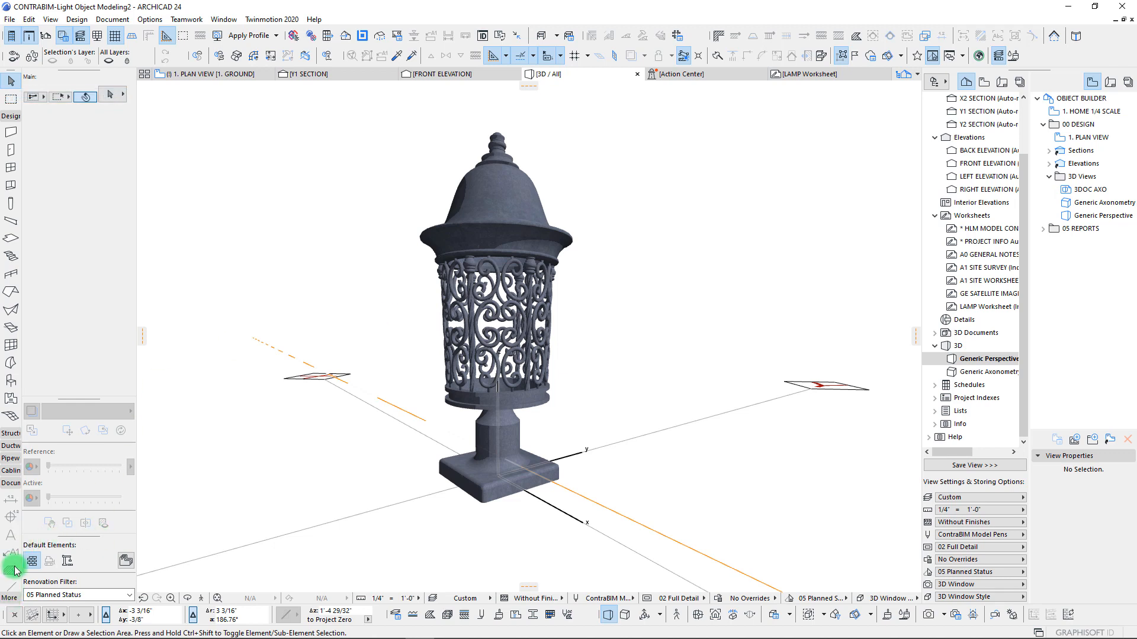
Choose General Light 24 from the 16 Electrical 24 library folder in the Lamp tool's default settings
scroll(14, 570, "down", 2)
scroll(8, 581, "down", 5)
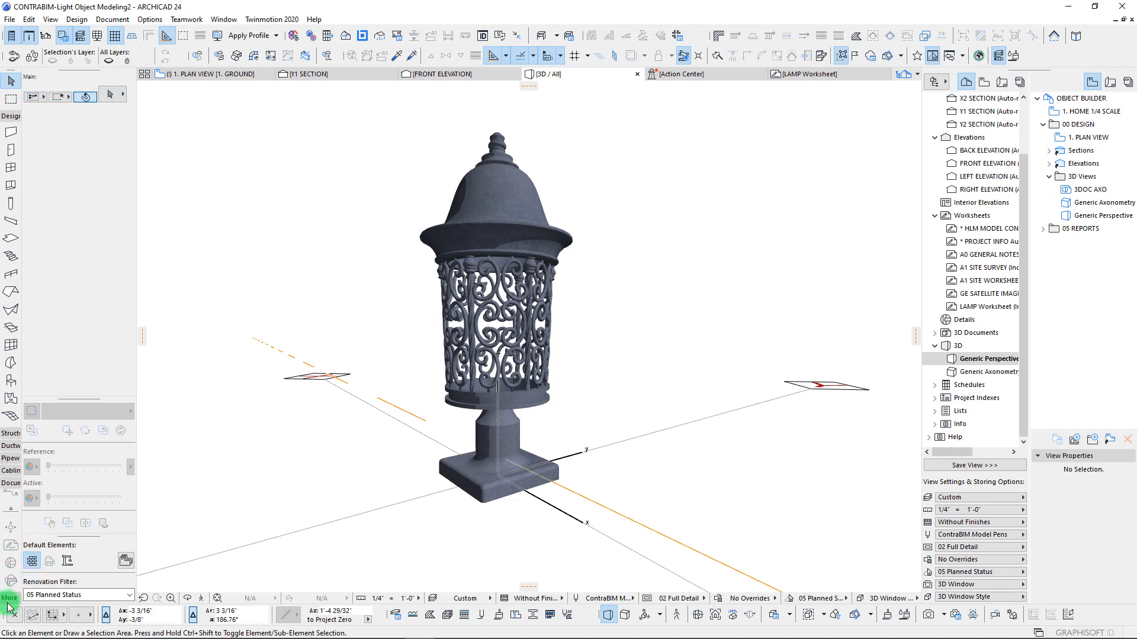
left_click(11, 563)
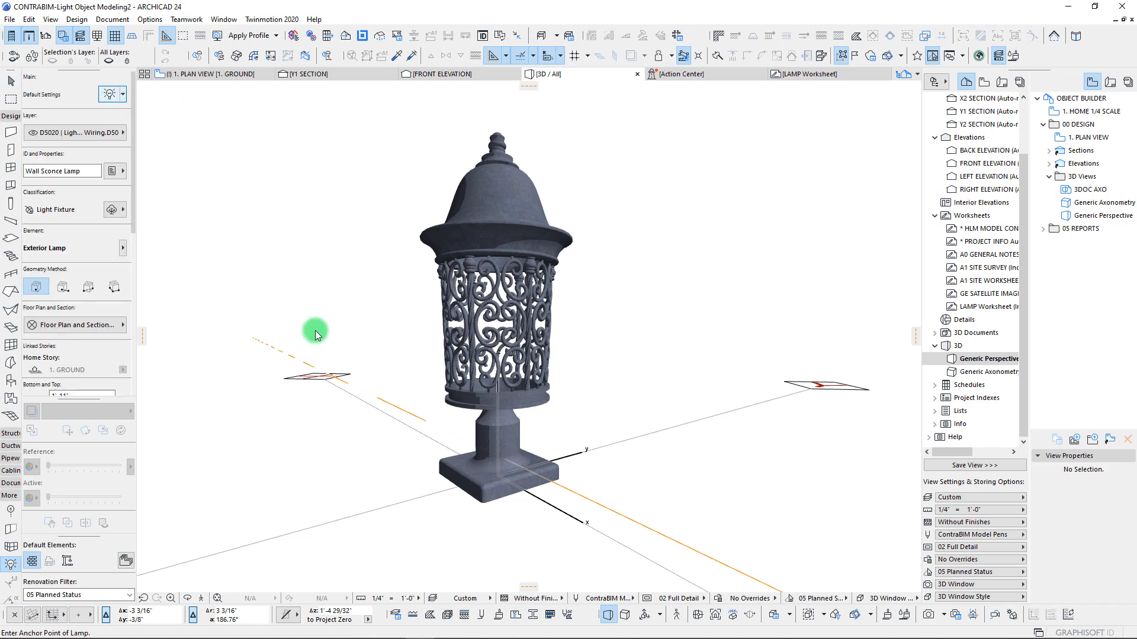
key("ctrl+t")
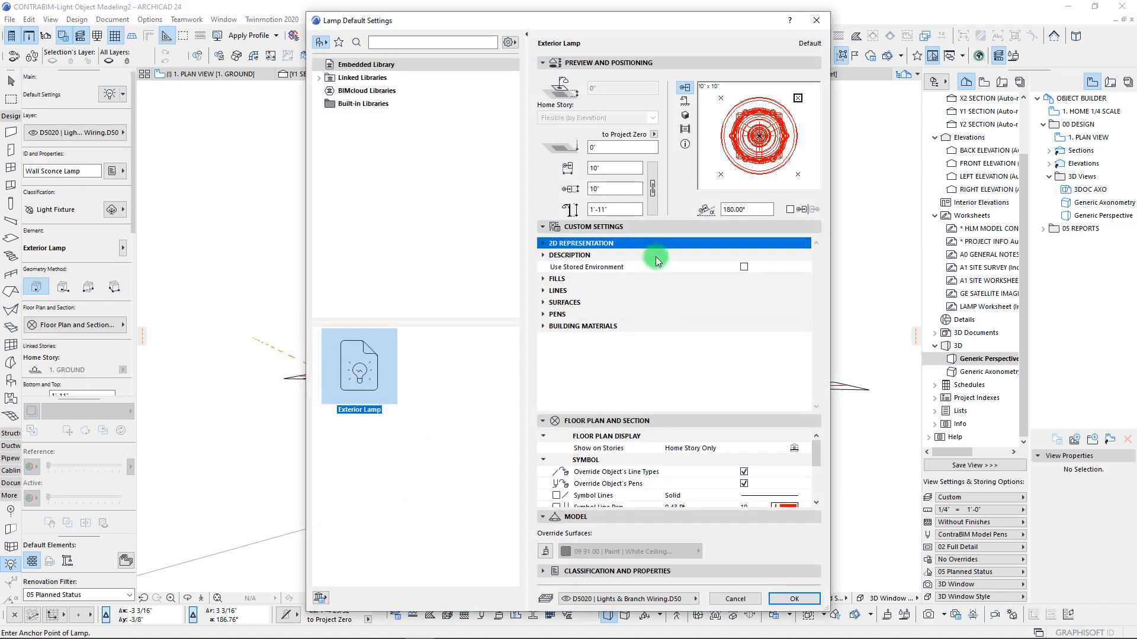
left_click(320, 77)
left_click(327, 92)
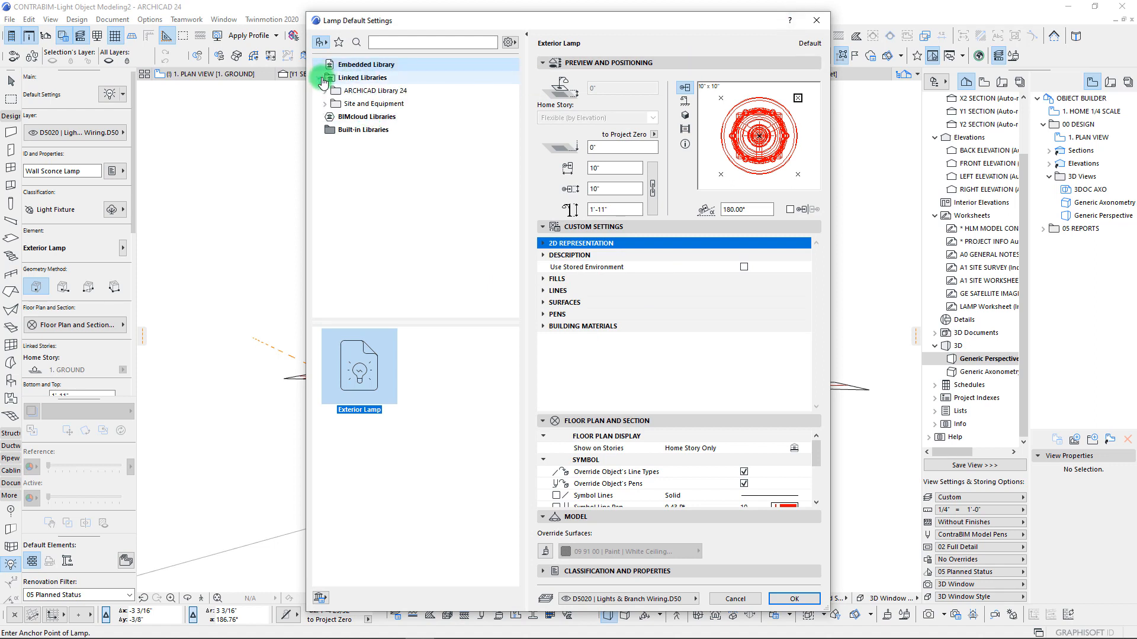
left_click(331, 104)
left_click(456, 367)
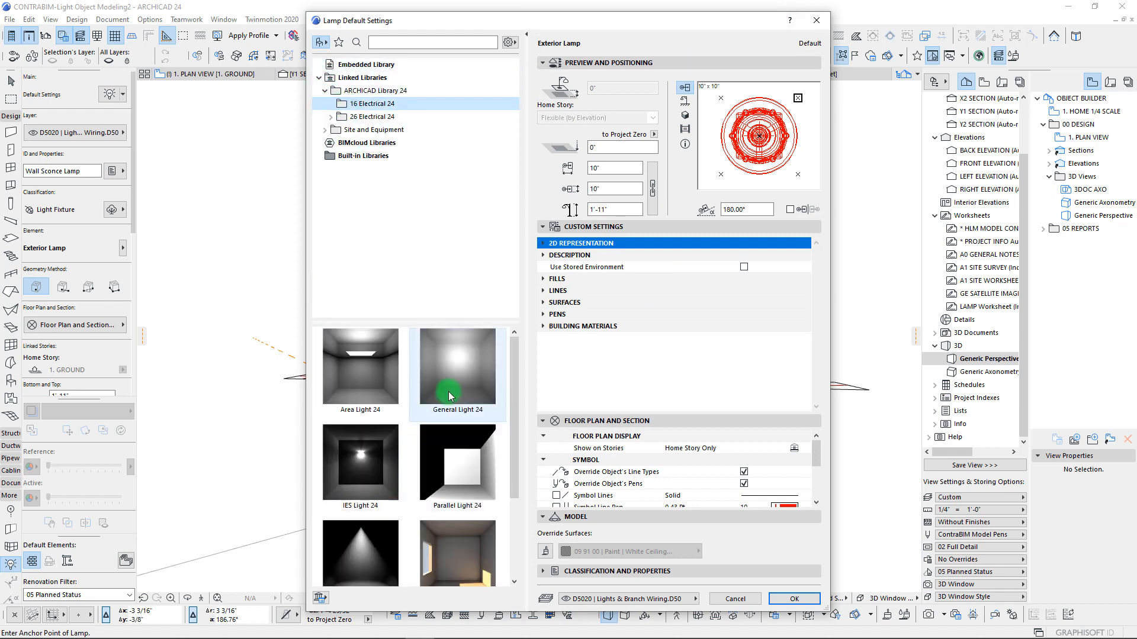
Set the default General Light's main intensity to 90% and its color to a pale orange of about RGB 248, 207, 163
left_click(716, 269)
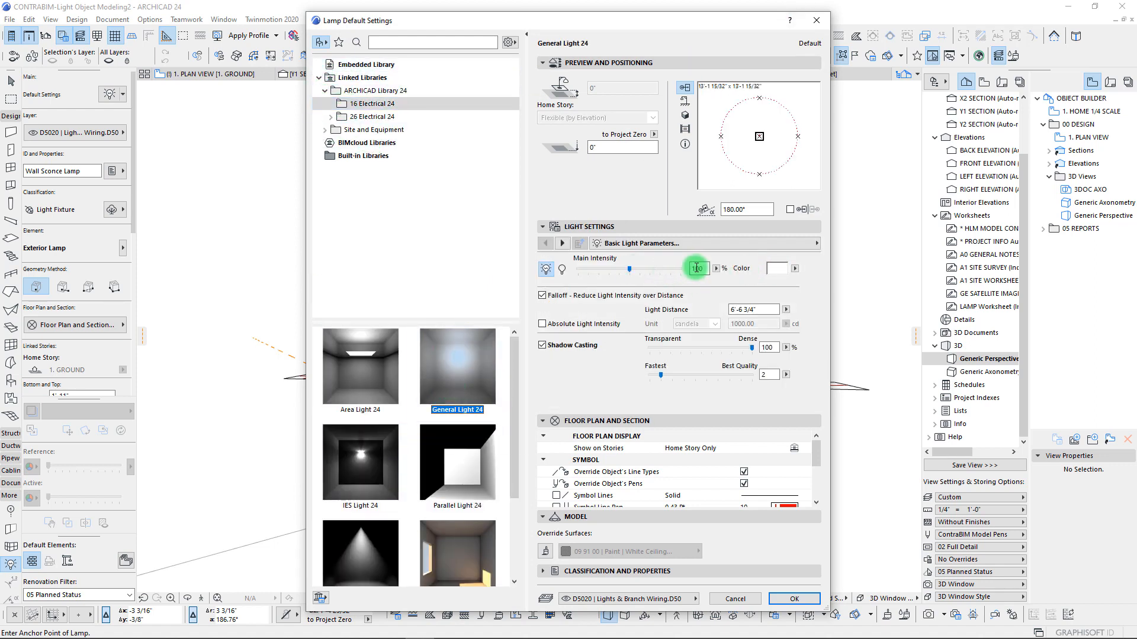
left_click_drag(699, 269, 674, 272)
left_click(775, 268)
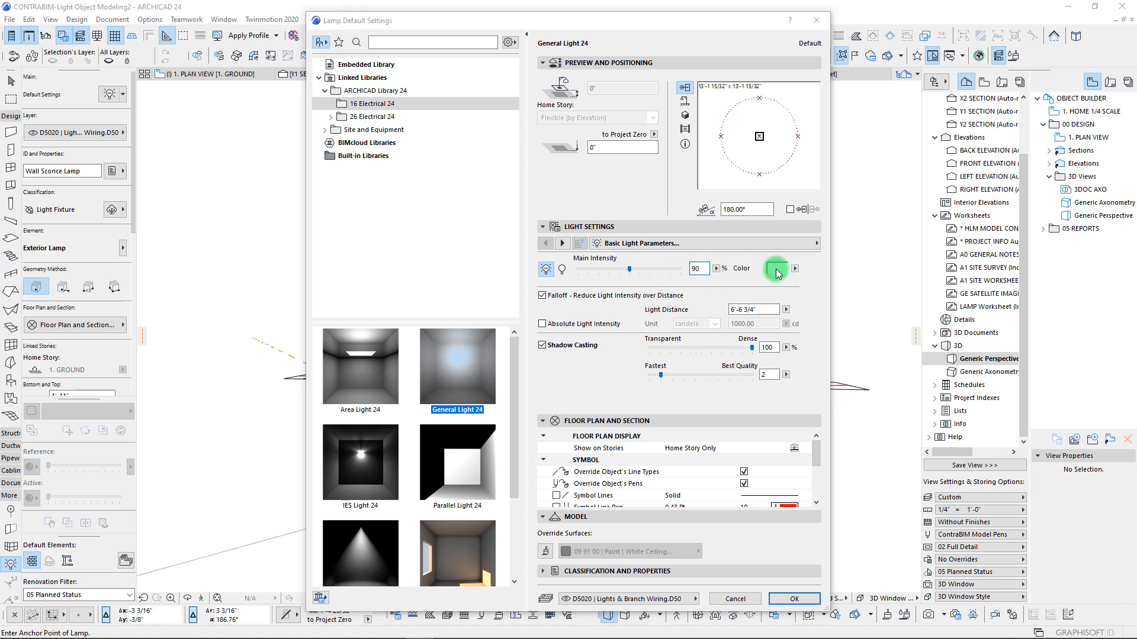
left_click(459, 218)
left_click(579, 196)
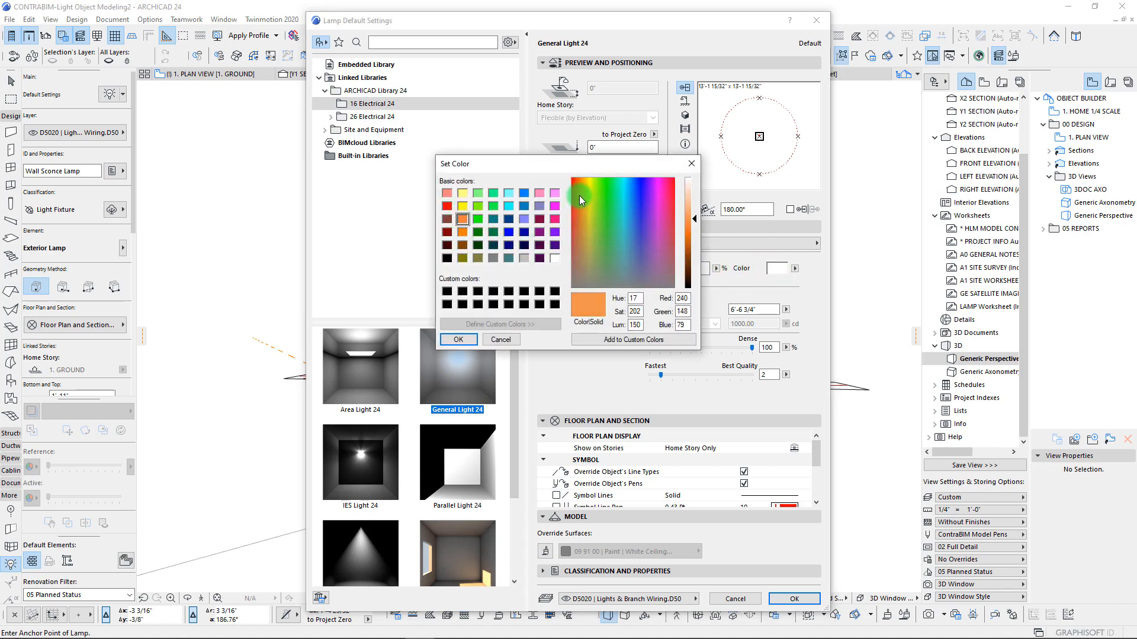
left_click_drag(698, 215, 694, 206)
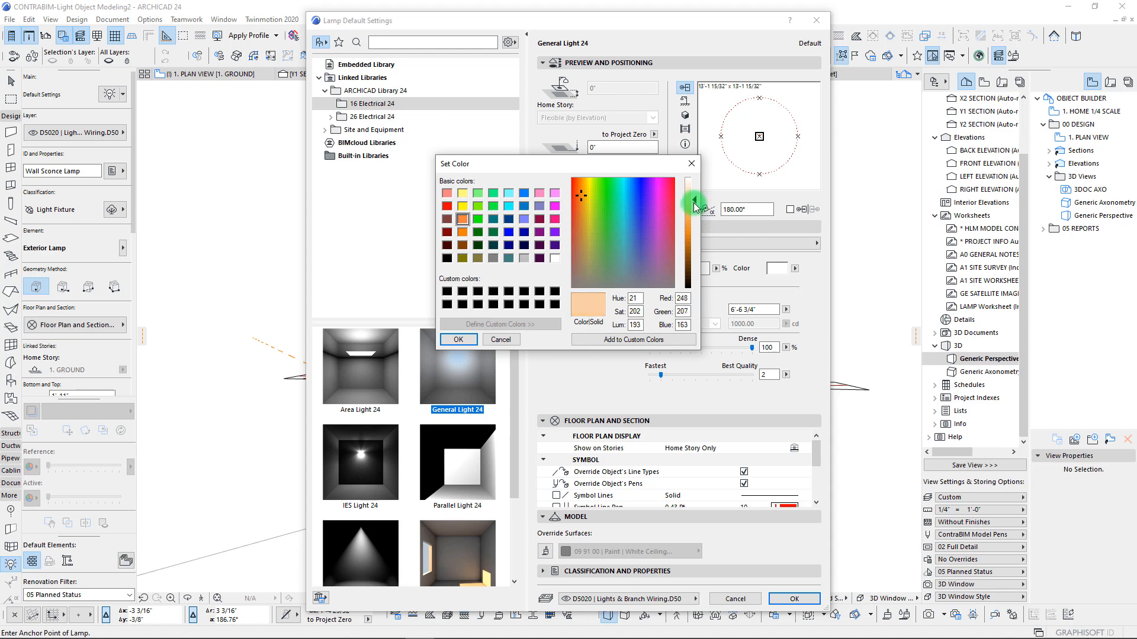
left_click(454, 340)
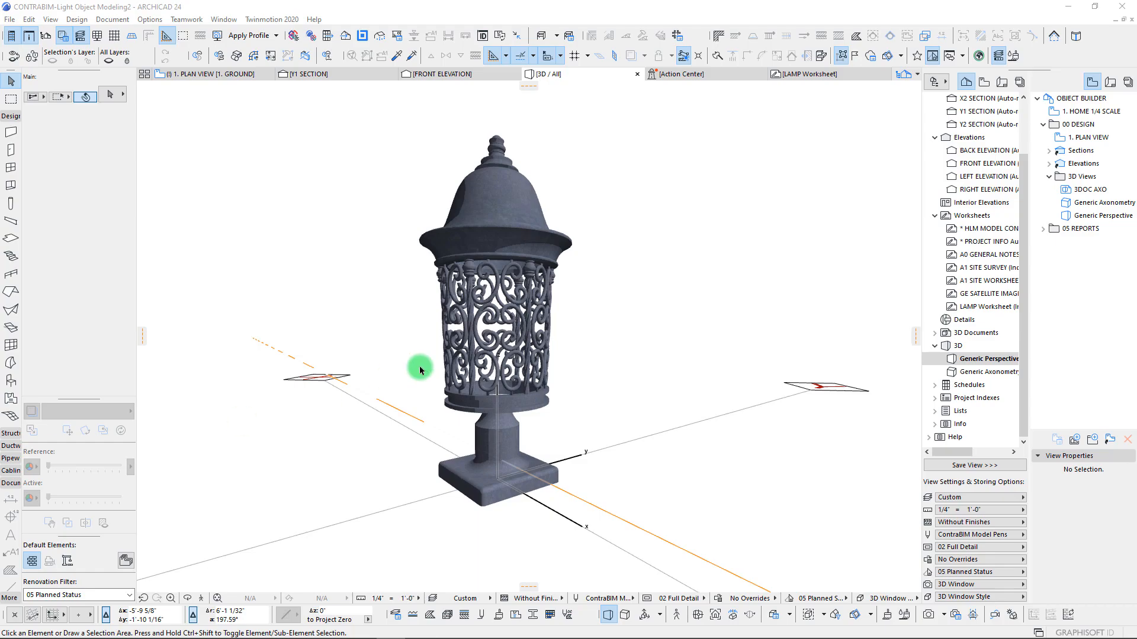
Frame the lamp from slightly above in 3D and save the project again
scroll(508, 349, "up", 5)
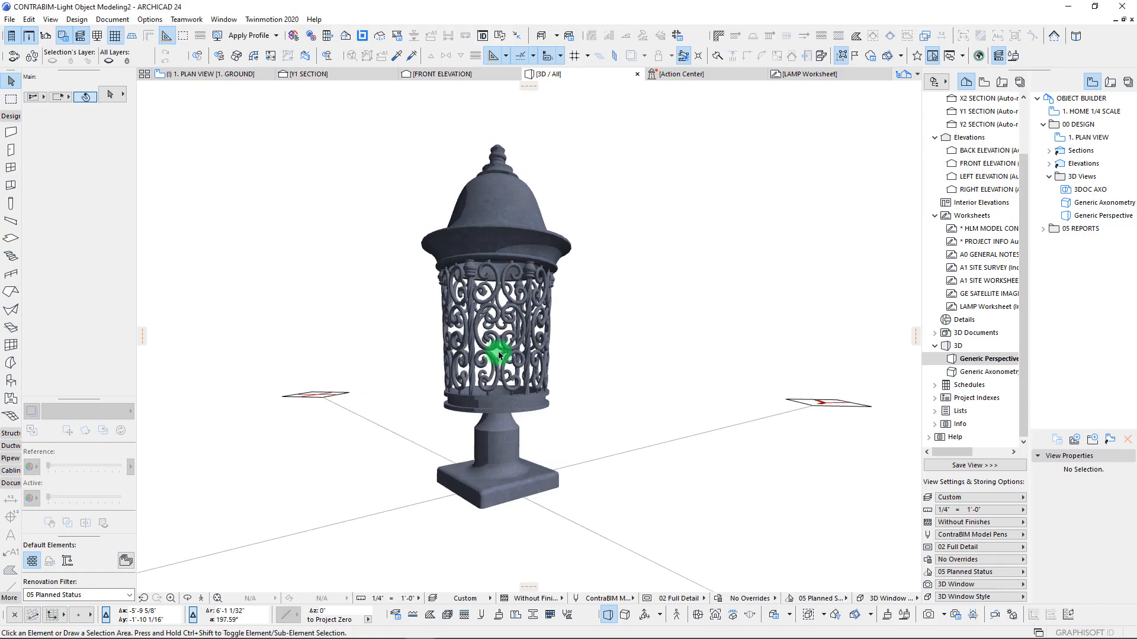
scroll(318, 289, "down", 5)
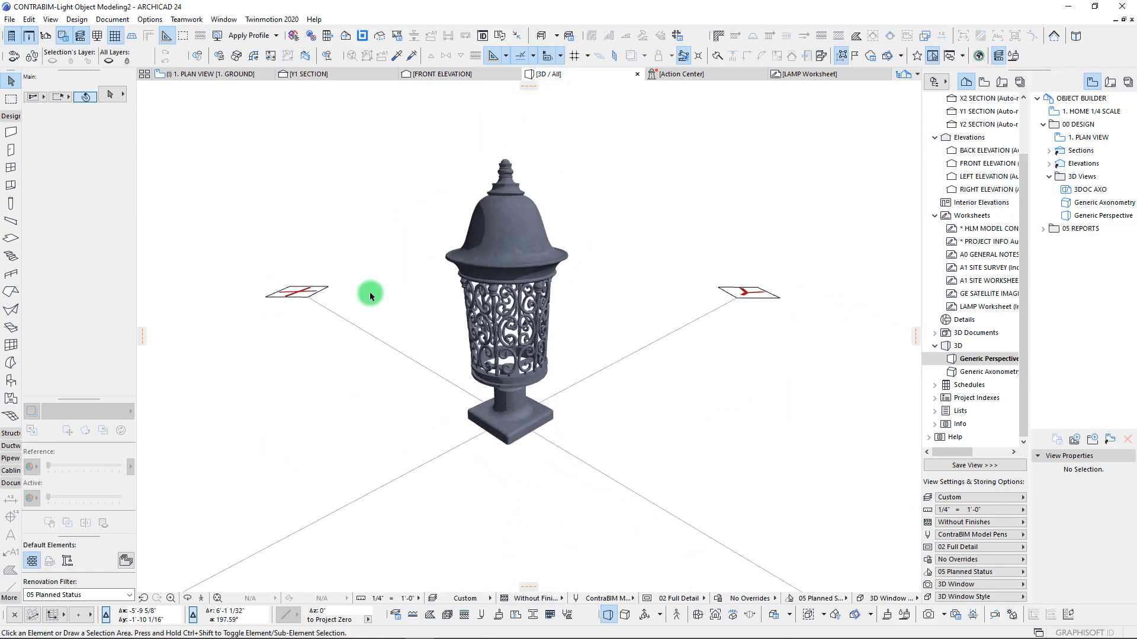
left_click(11, 20)
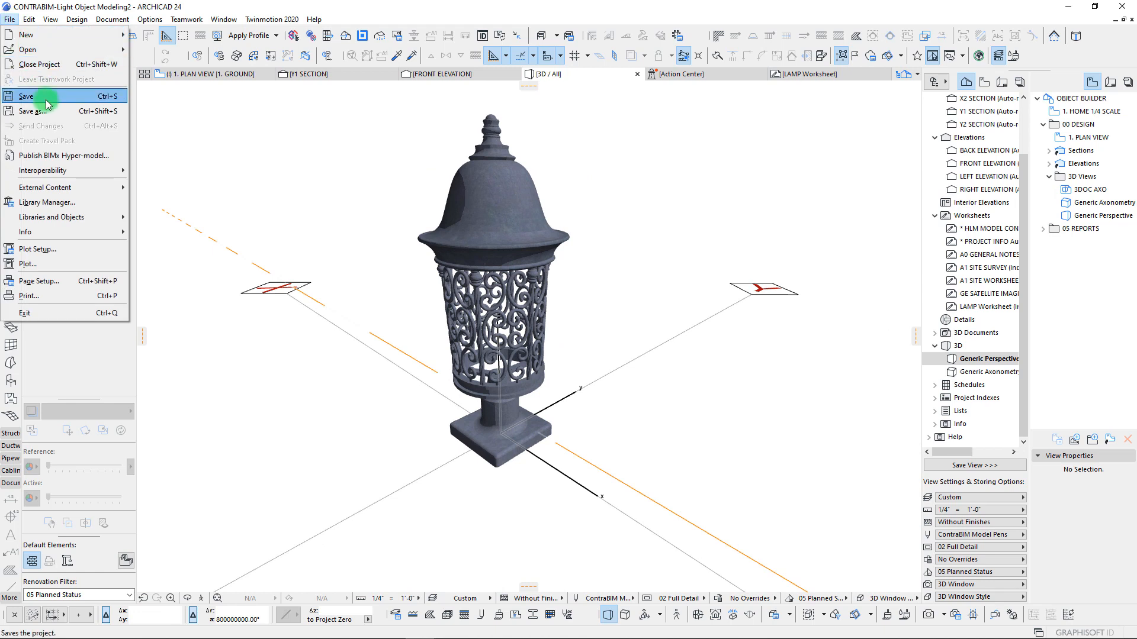
left_click(25, 97)
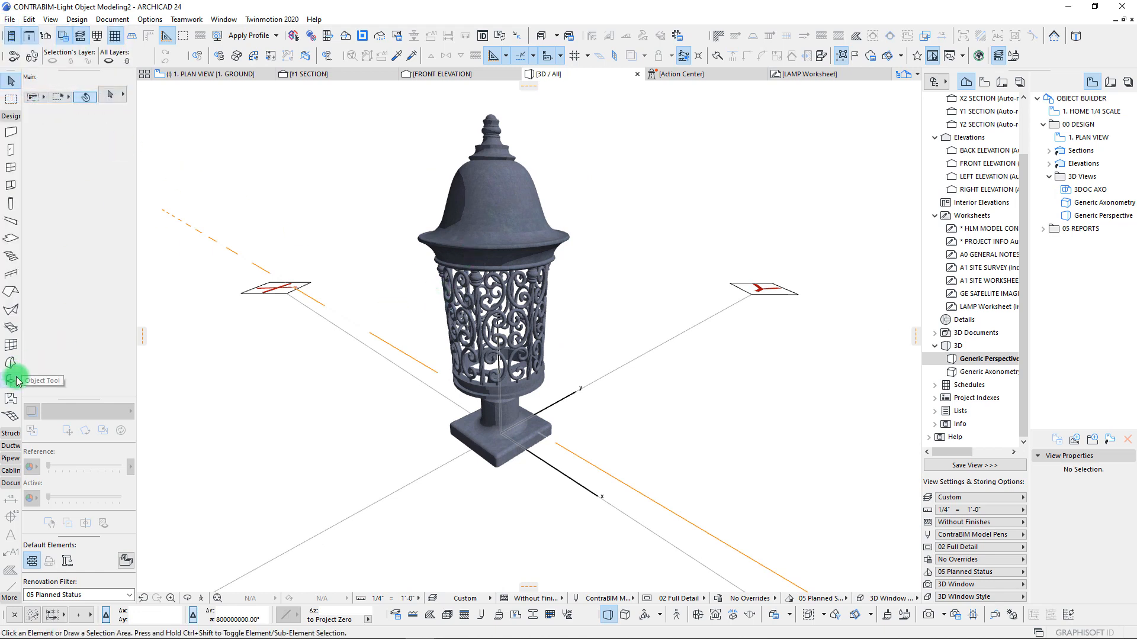
Open the ground floor plan and delete the leftover scroll pattern and vertical axis line beside the lamp
key("F2")
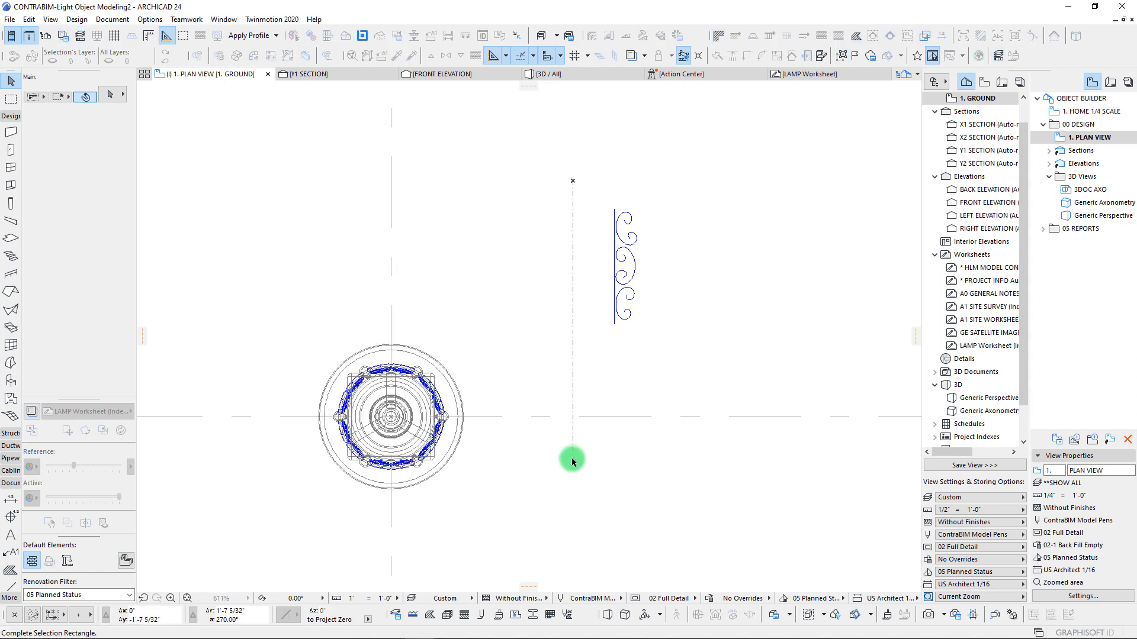
left_click_drag(579, 180, 693, 373)
key("Delete")
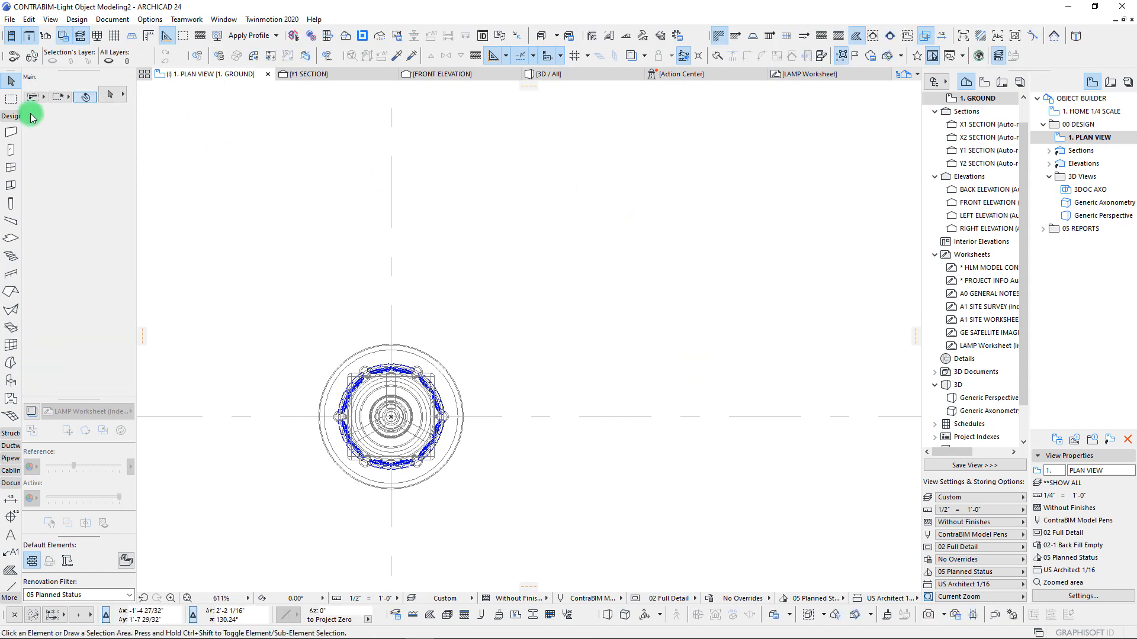
Start the Lamp tool and choose General Light 24 from the linked library's 16 Electrical 24 folder as its default
scroll(13, 536, "down", 5)
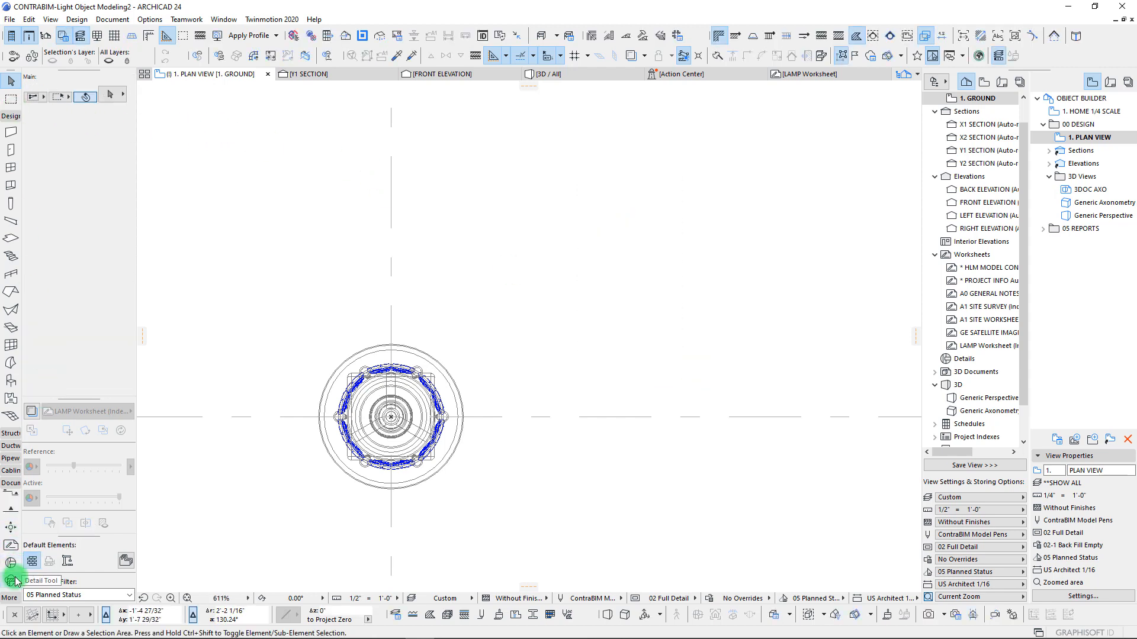
left_click(9, 602)
left_click(11, 564)
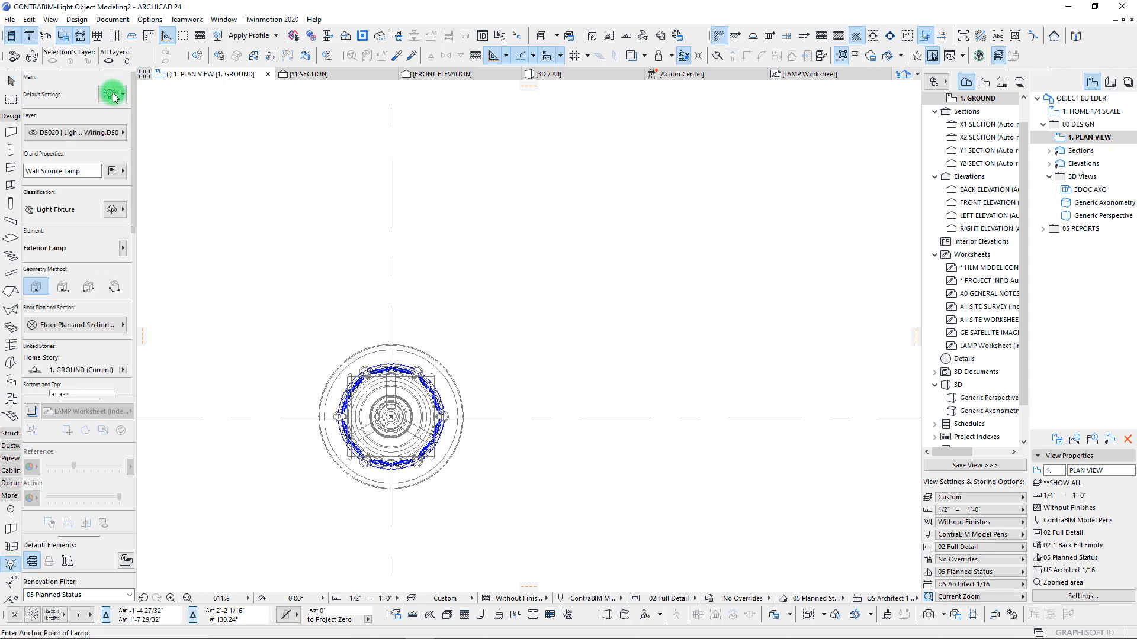
key("ctrl+t")
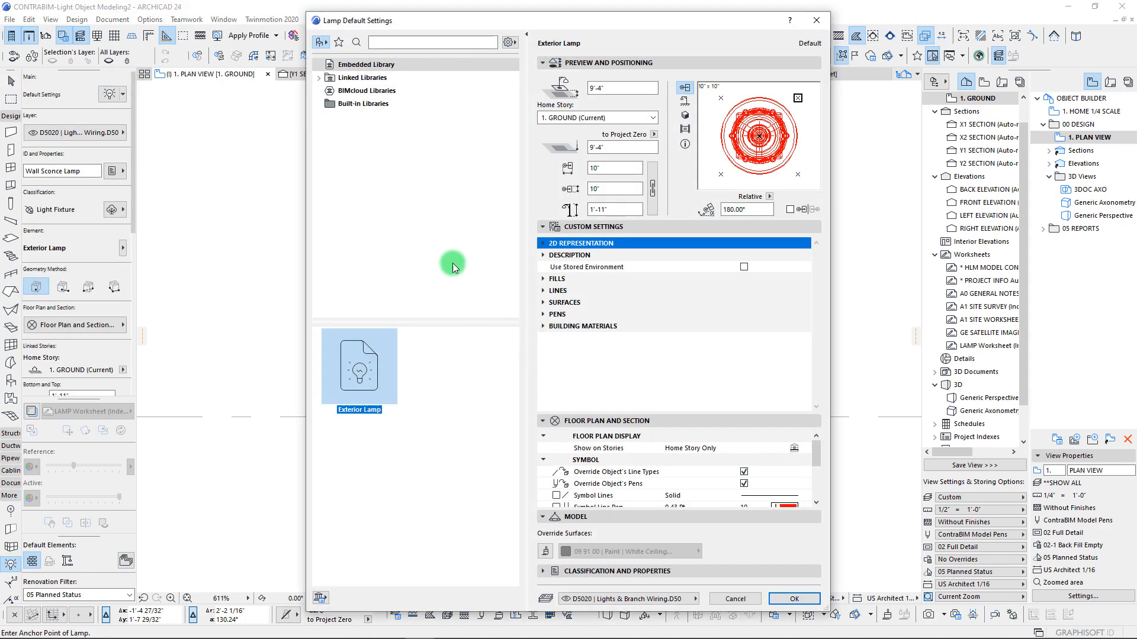
left_click(319, 78)
left_click(327, 91)
left_click(325, 90)
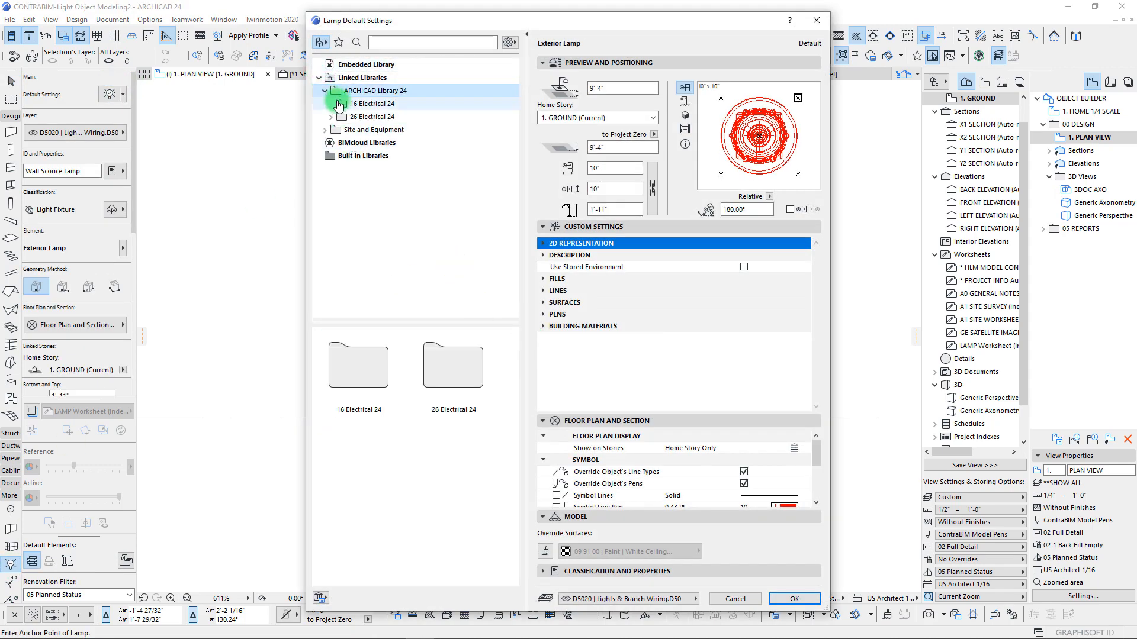
left_click(340, 105)
left_click(435, 379)
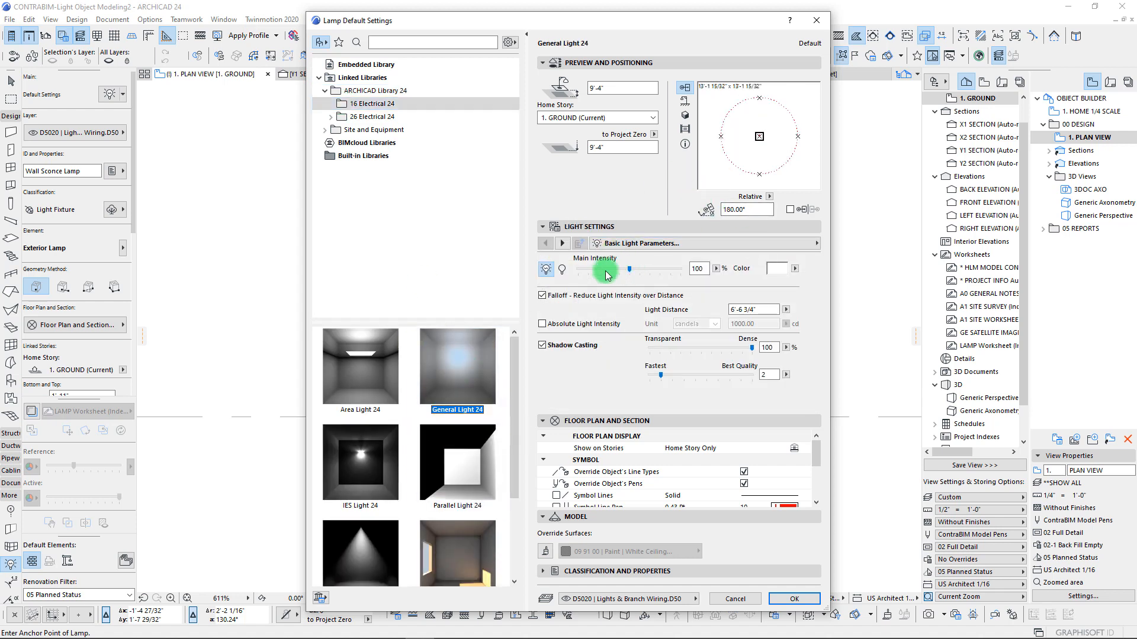
Set the default General Light's color to Warm White Fluorescent and accept the lamp settings
left_click(795, 271)
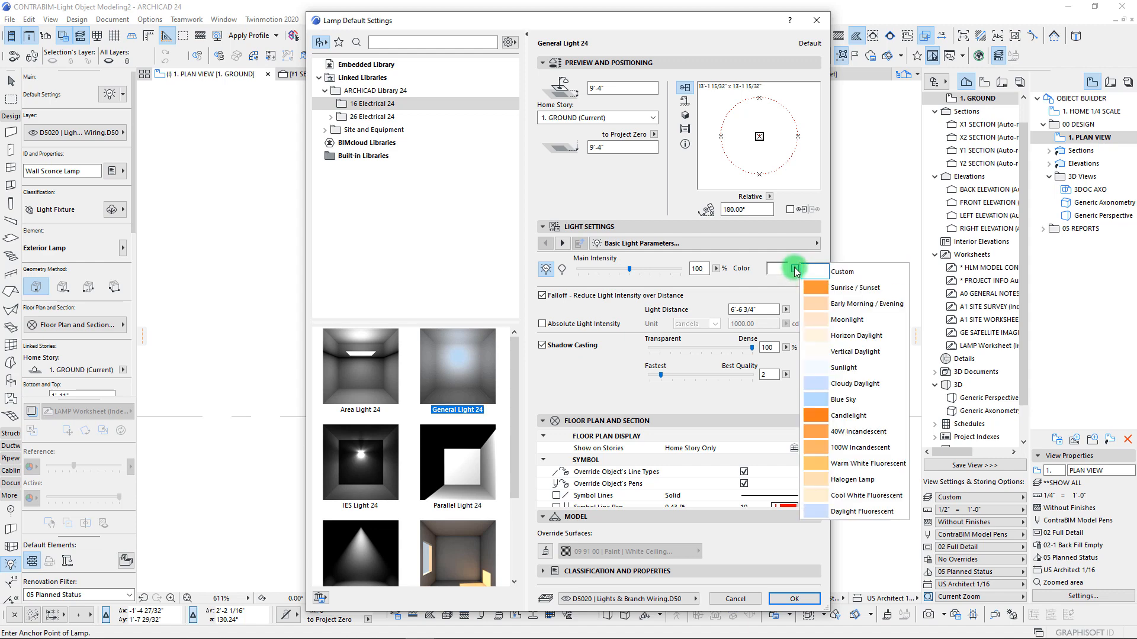
left_click(851, 470)
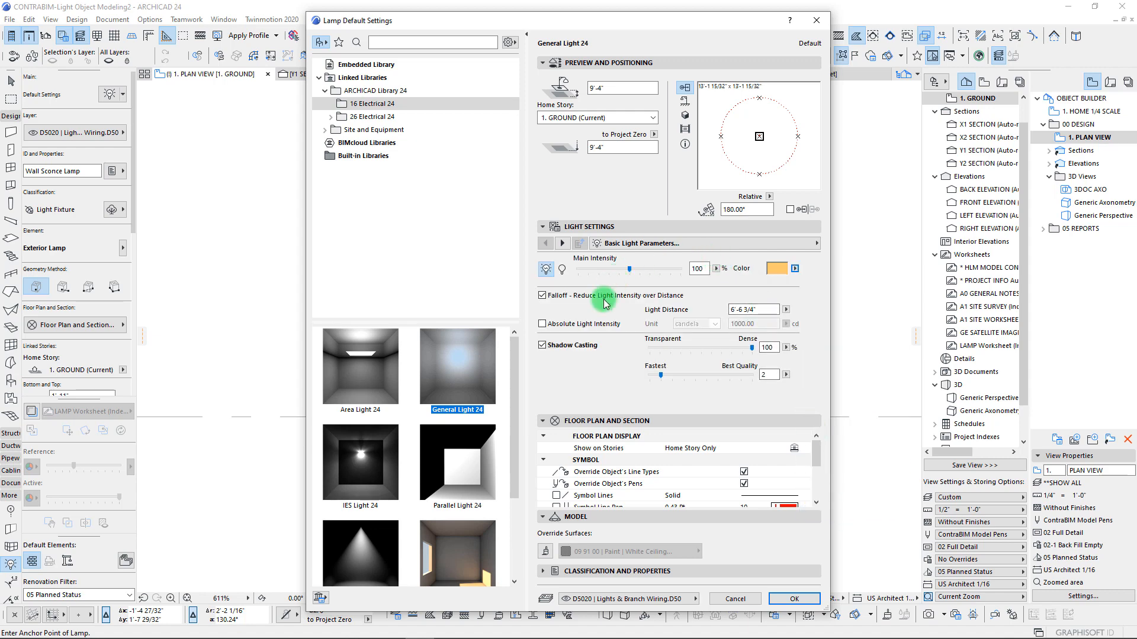
left_click(793, 599)
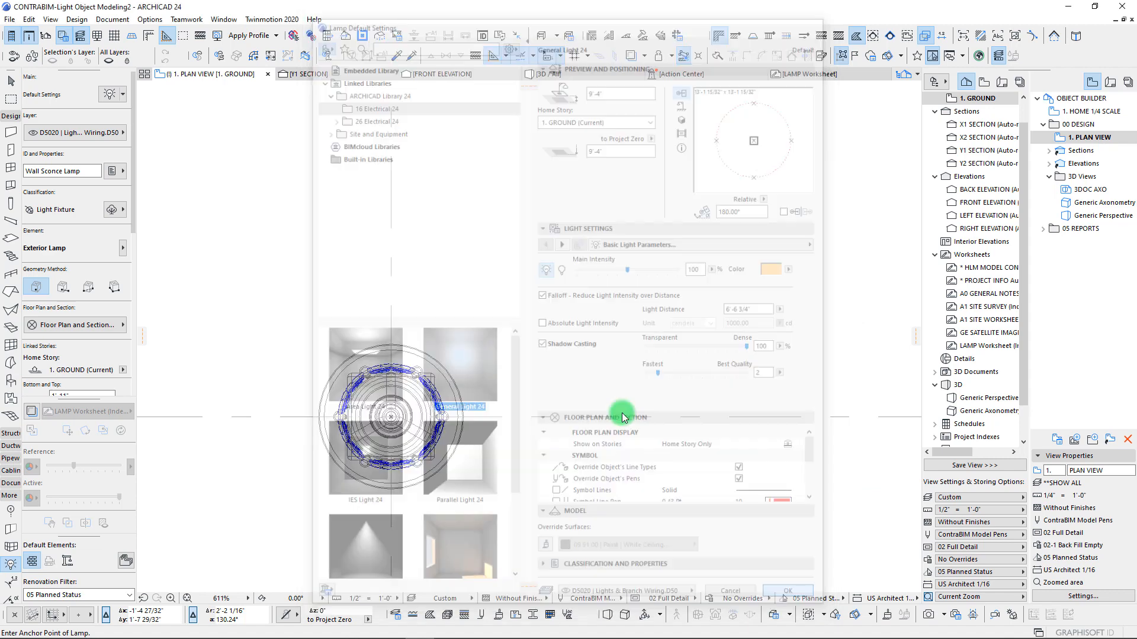
Place the General Light at the lamp's center in plan and set its elevation to 1'-6"
left_click(344, 415)
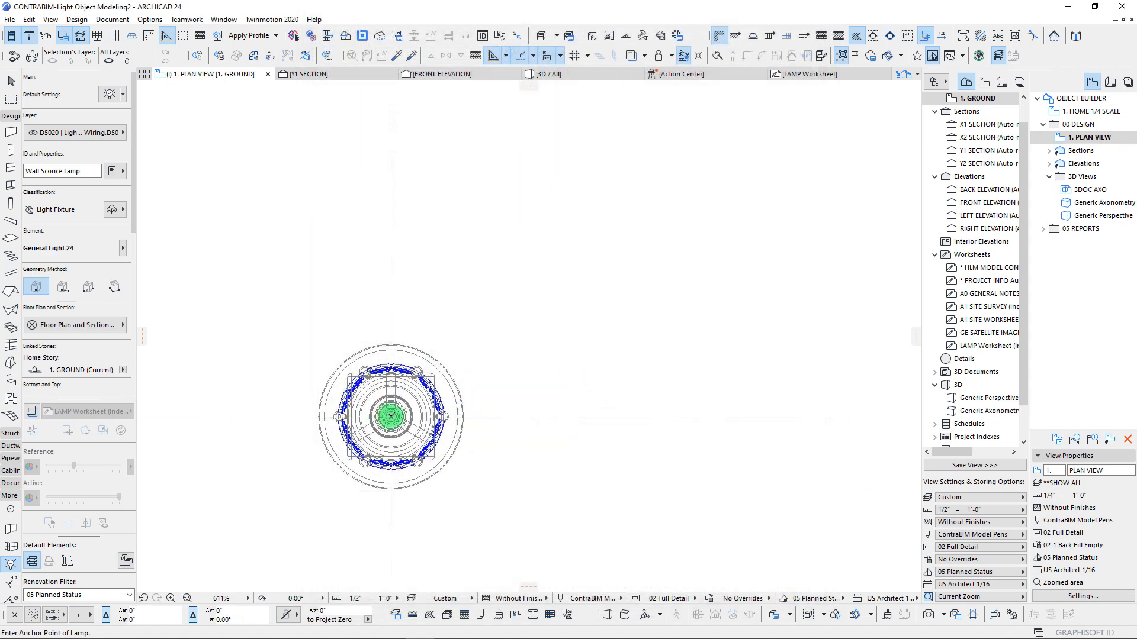
scroll(294, 240, "down", 3)
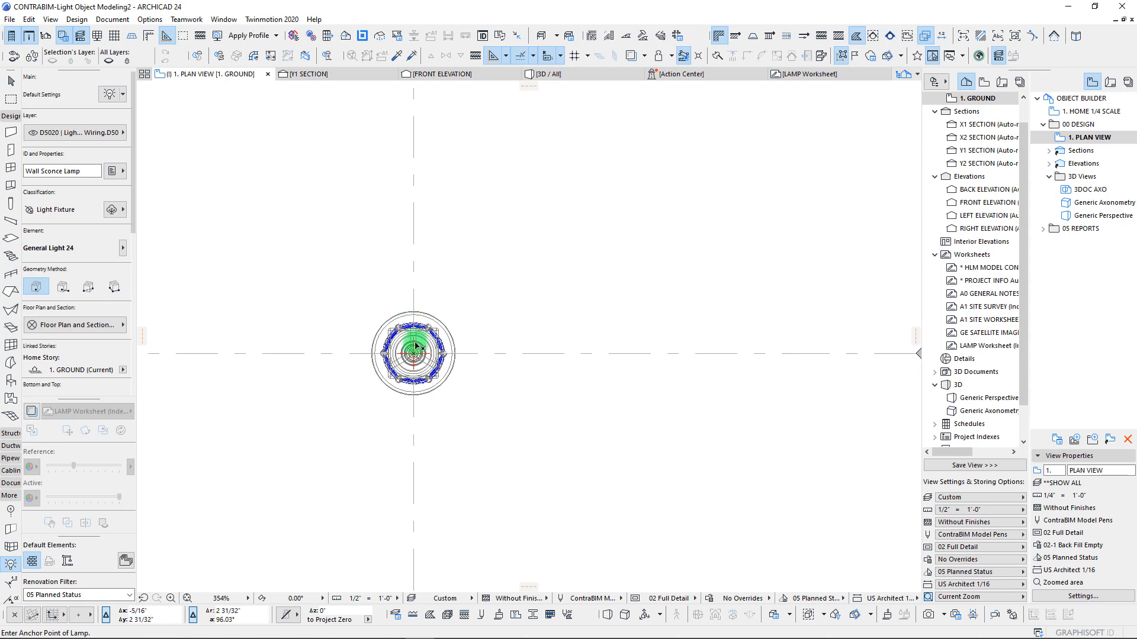
left_click(414, 354, "shift")
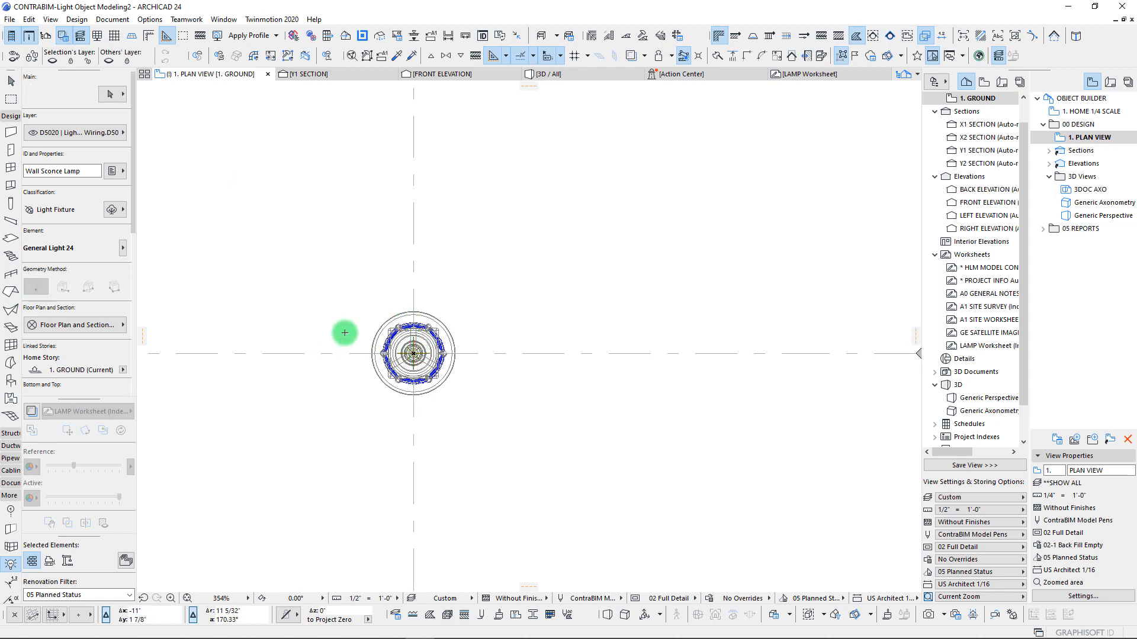
scroll(80, 280, "down", 3)
left_click(74, 229)
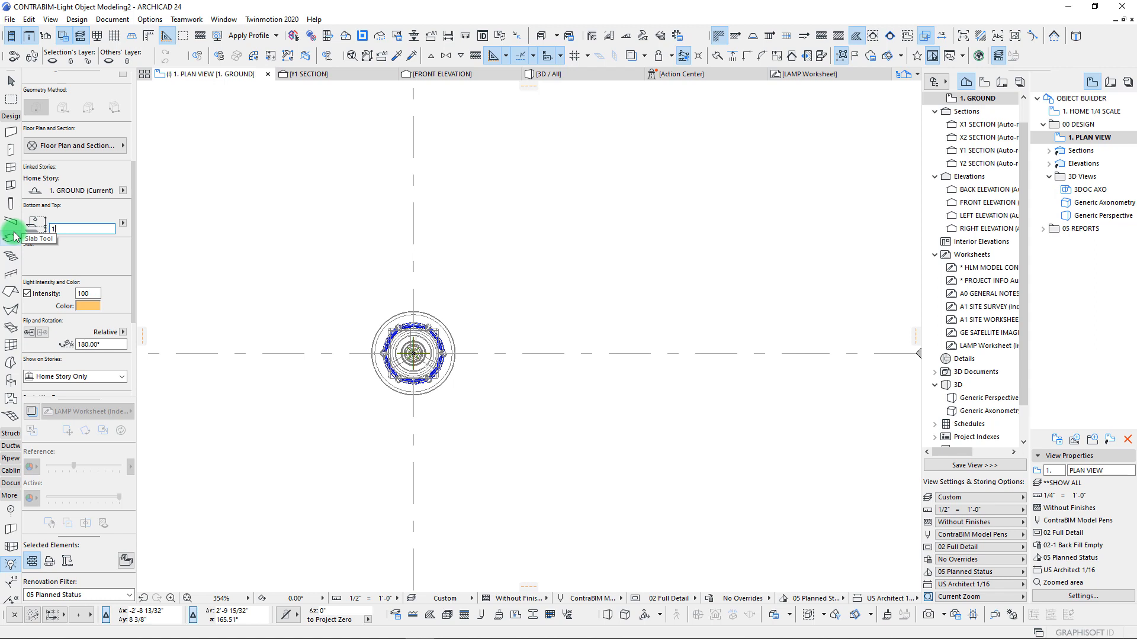
key("Return")
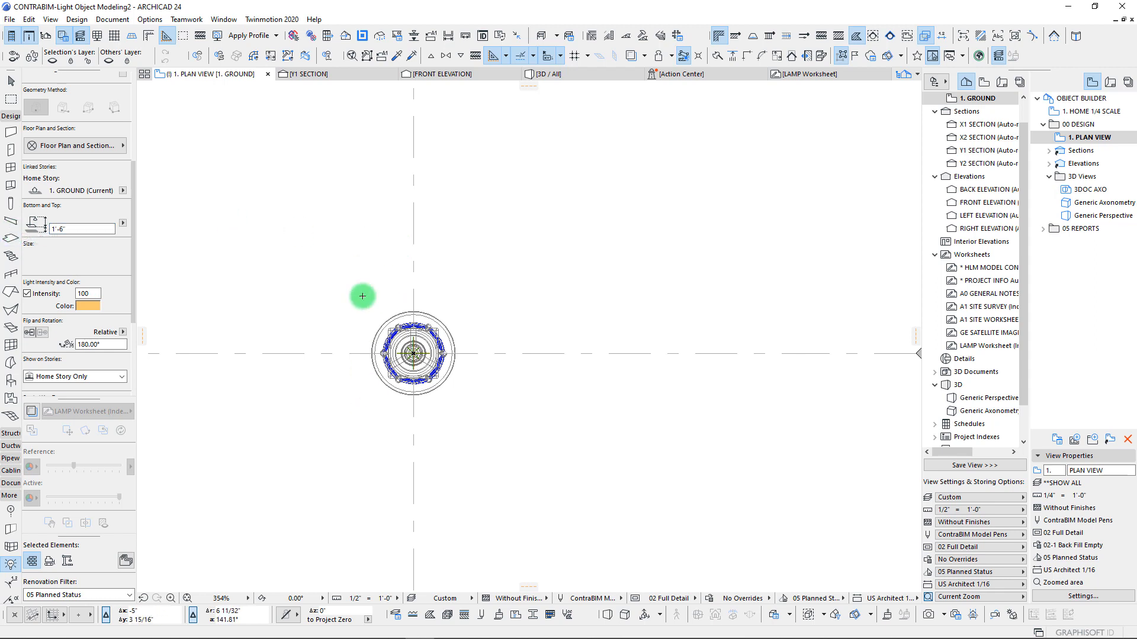
key("Escape")
Draw a marquee around the lamp in plan and show only the marquee area in 3D
left_click(11, 99)
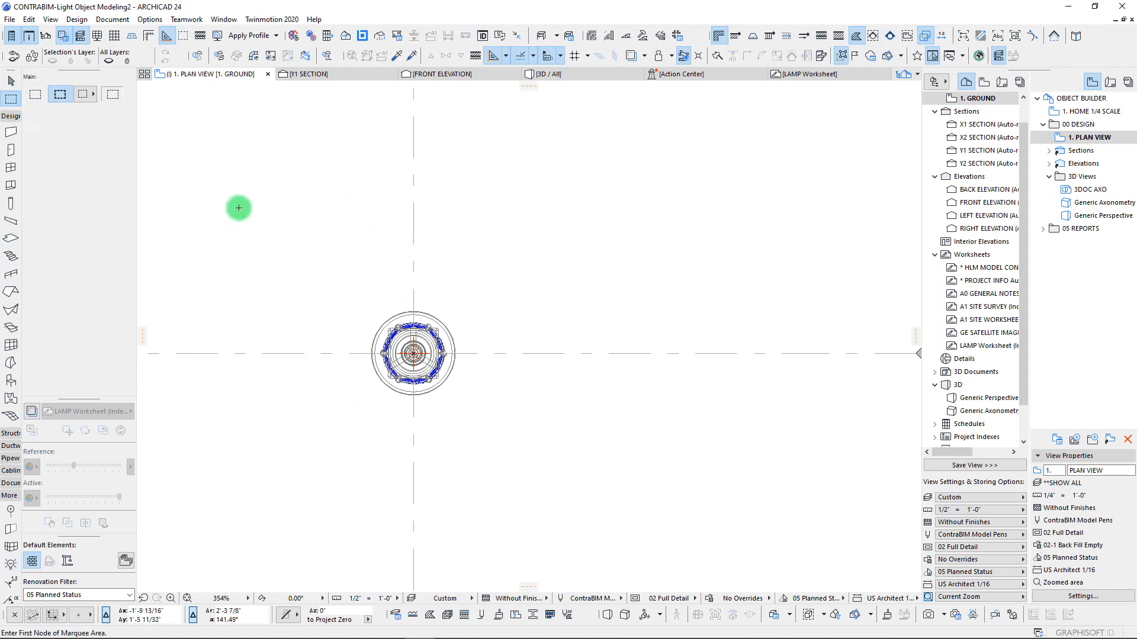
left_click(252, 198)
left_click(566, 505)
key("F5")
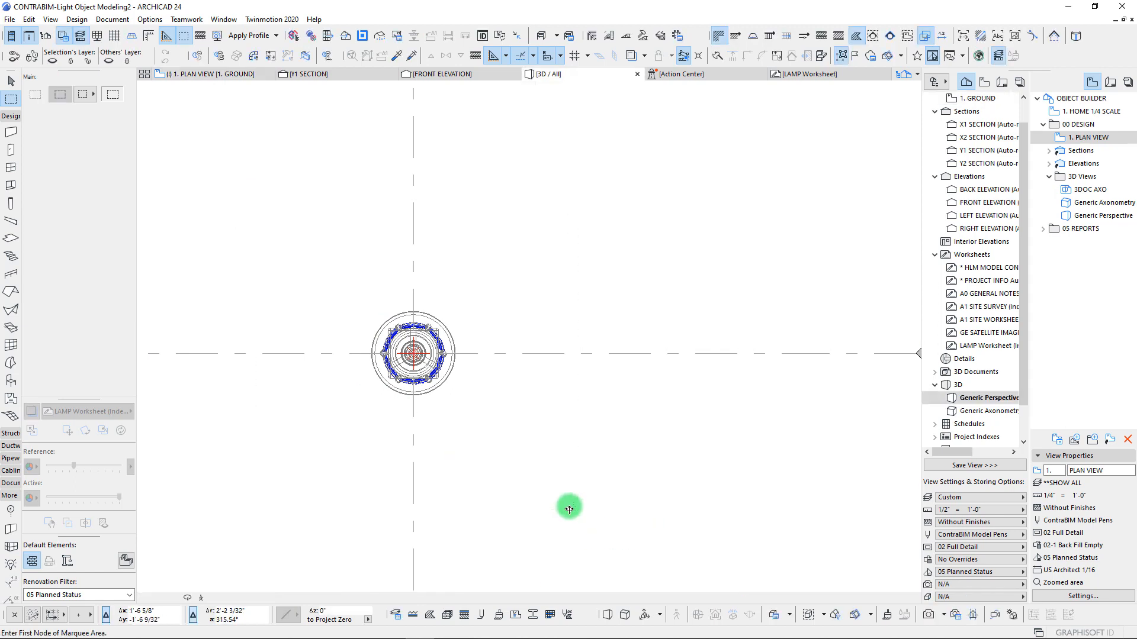
scroll(518, 367, "down", 5)
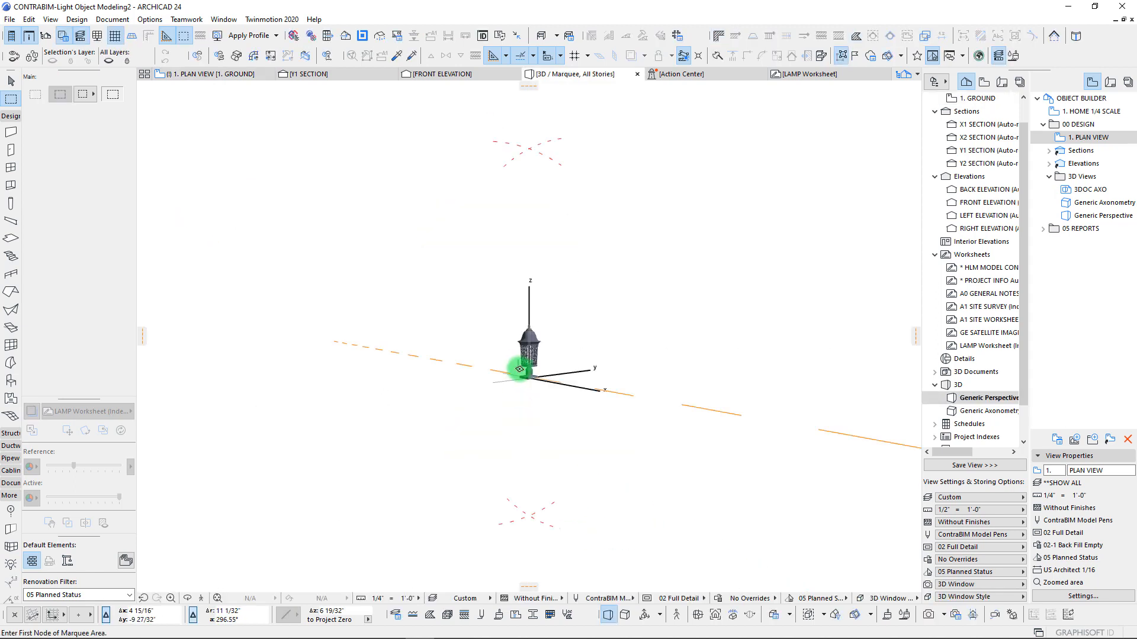
Move the General Light straight down inside the lamp to an elevation of about 1'-4 1/8"
scroll(516, 367, "up", 10)
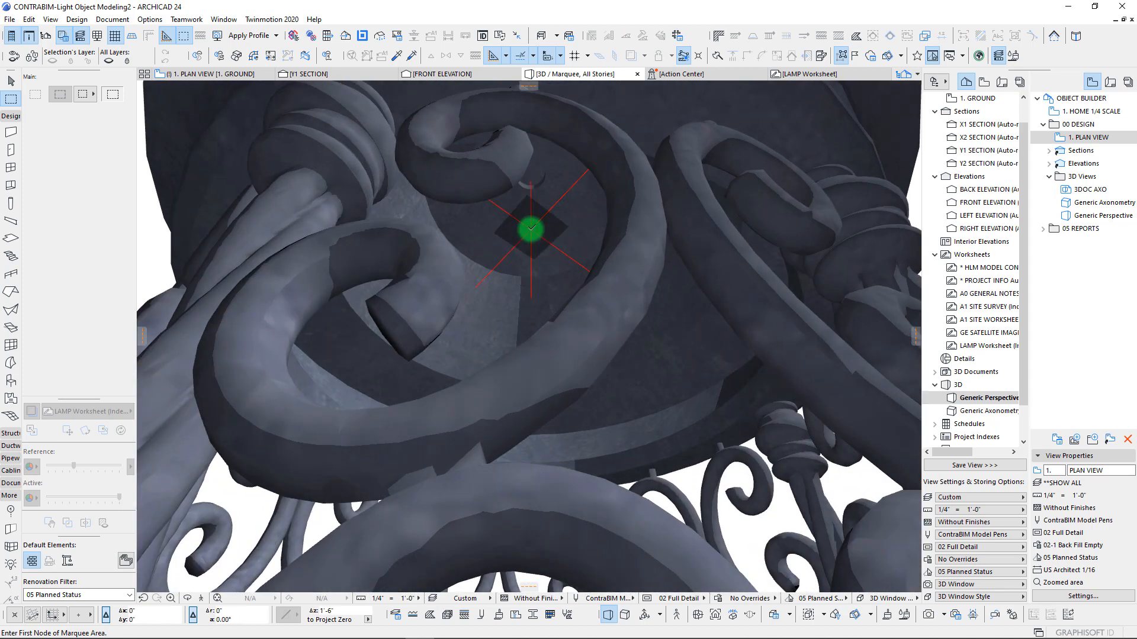
left_click(531, 229, "shift")
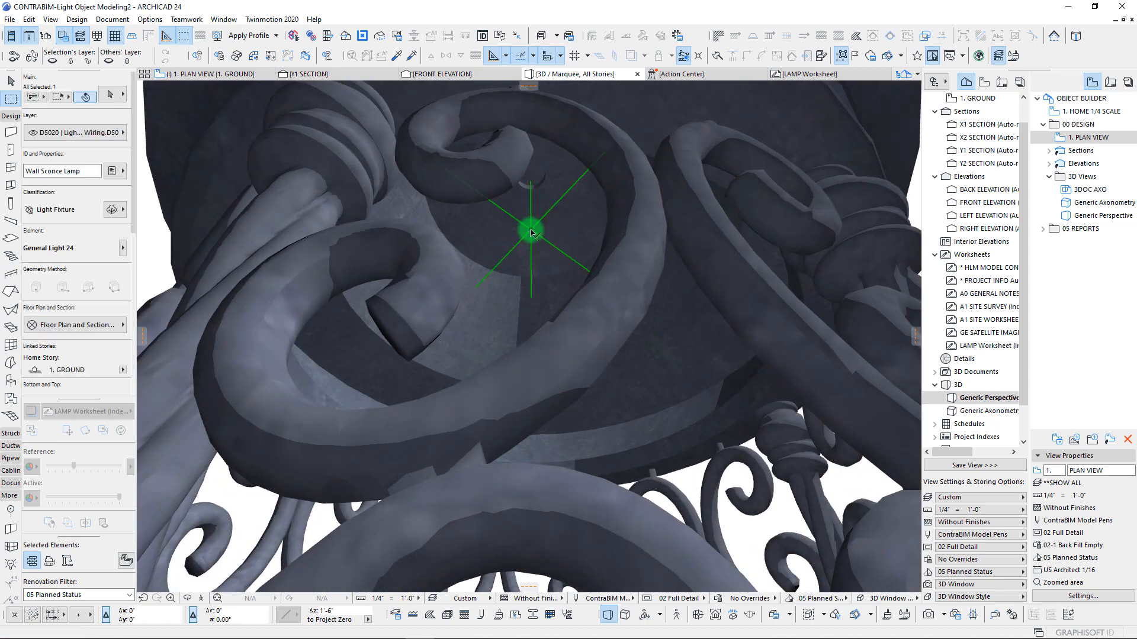
key("ctrl+d")
left_click(531, 228)
left_click(531, 294)
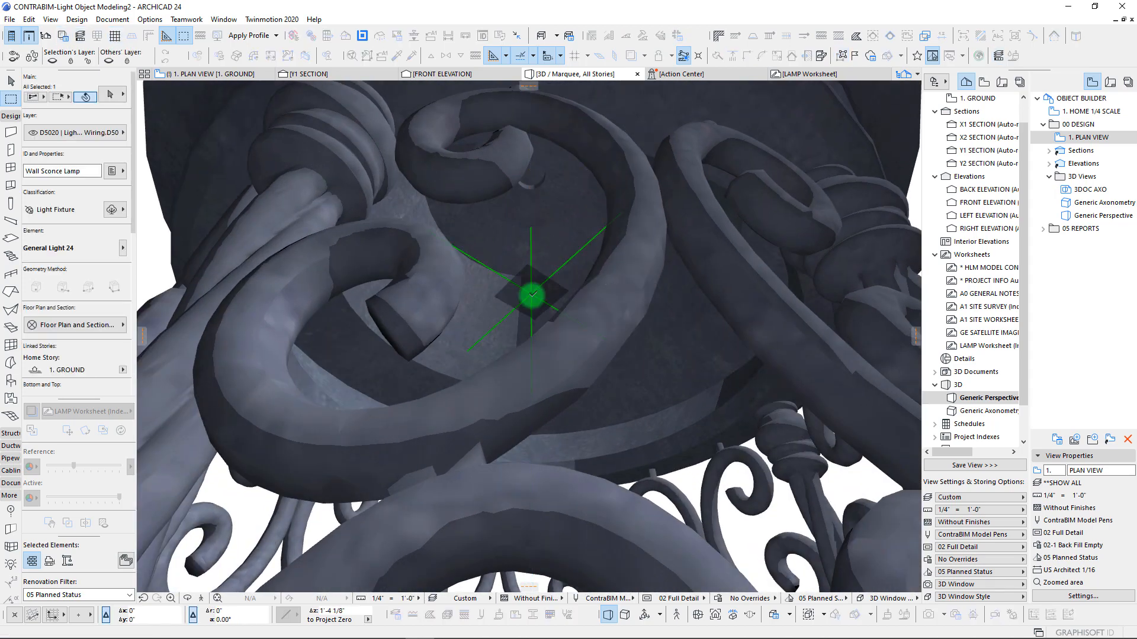
Turn off Show Illumination in the General Light's model representation settings, check its 3D preview and accept
scroll(531, 294, "down", 5)
scroll(532, 294, "down", 8)
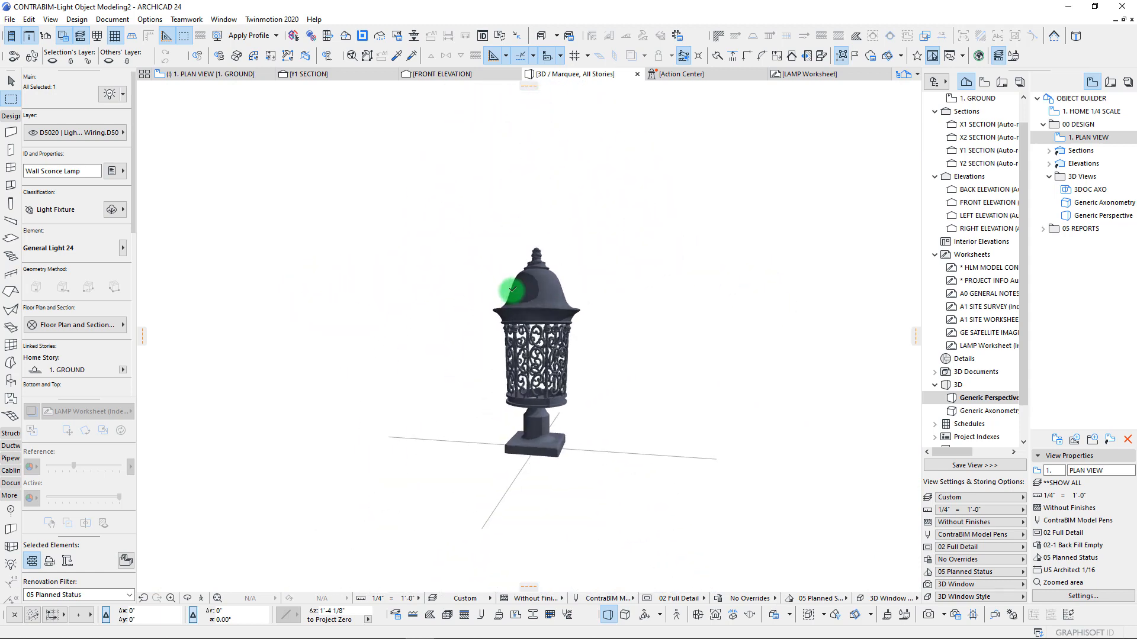
scroll(510, 281, "down", 3)
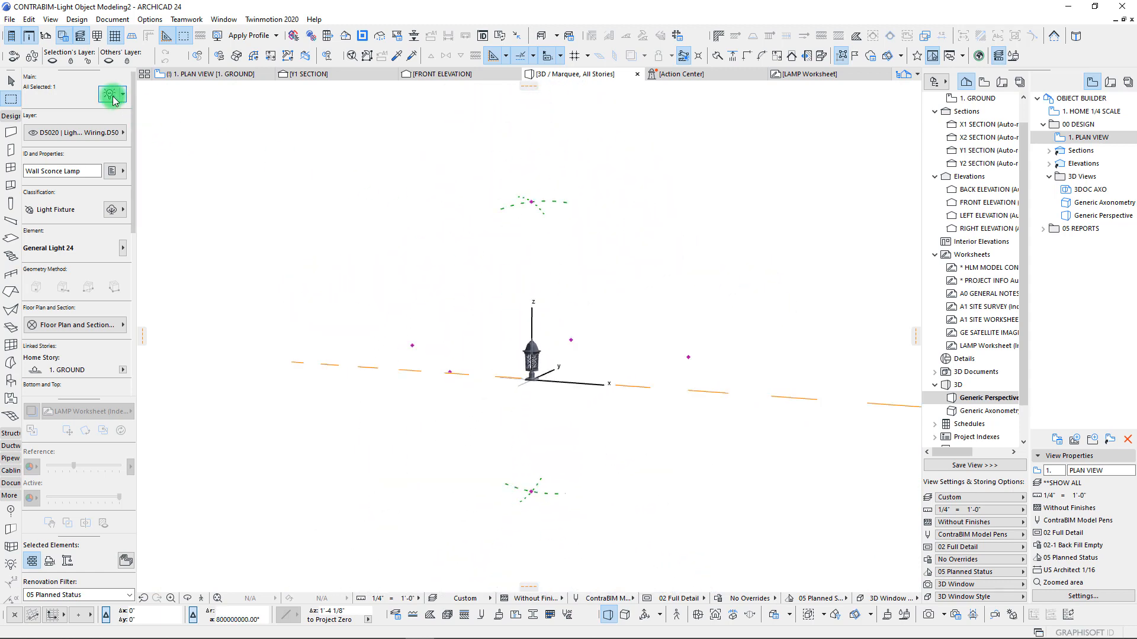
key("ctrl+t")
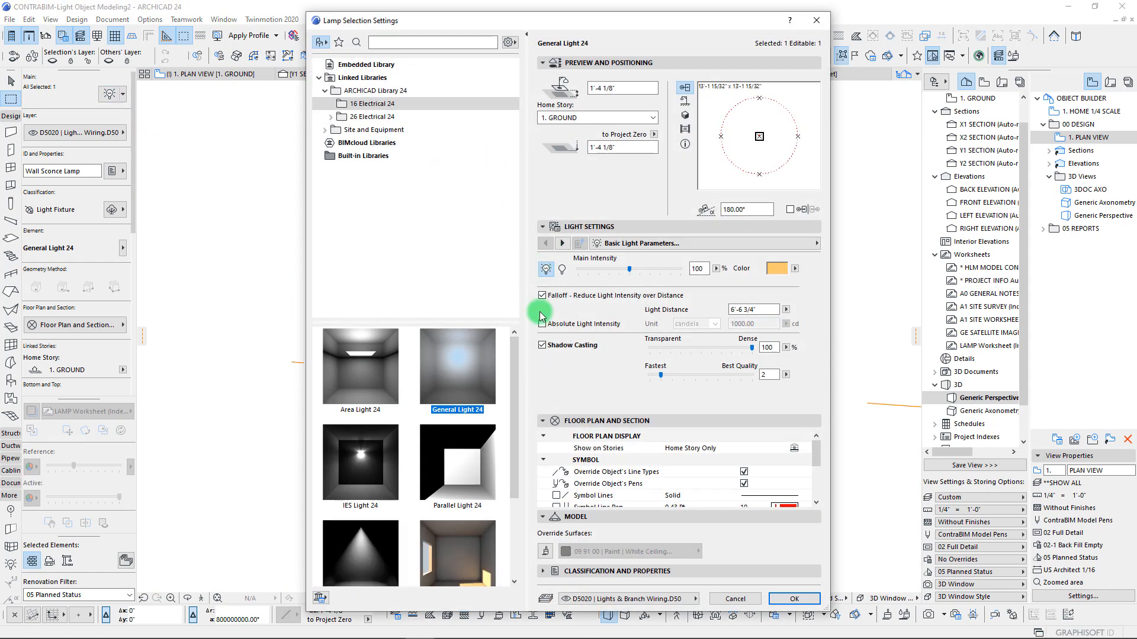
left_click(561, 244)
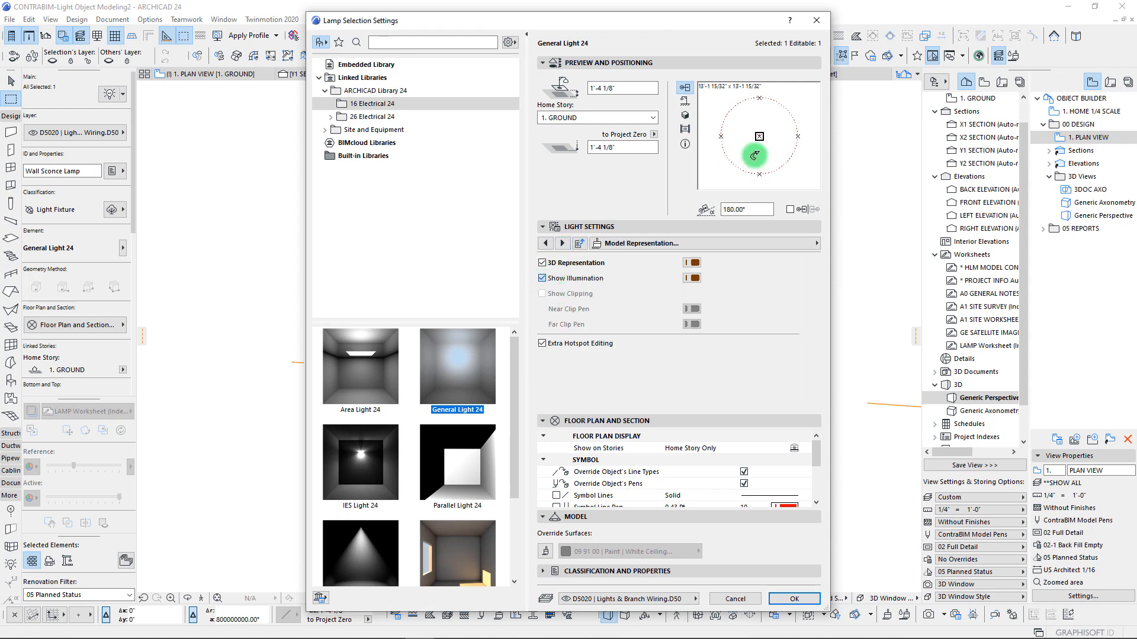
left_click(686, 115)
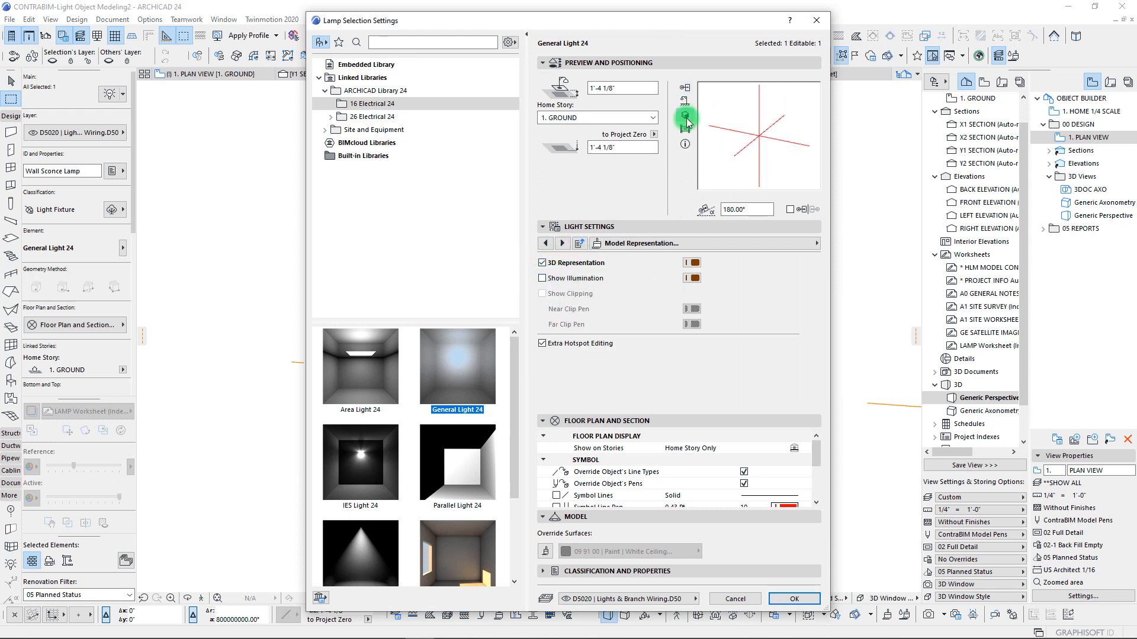
left_click(795, 599)
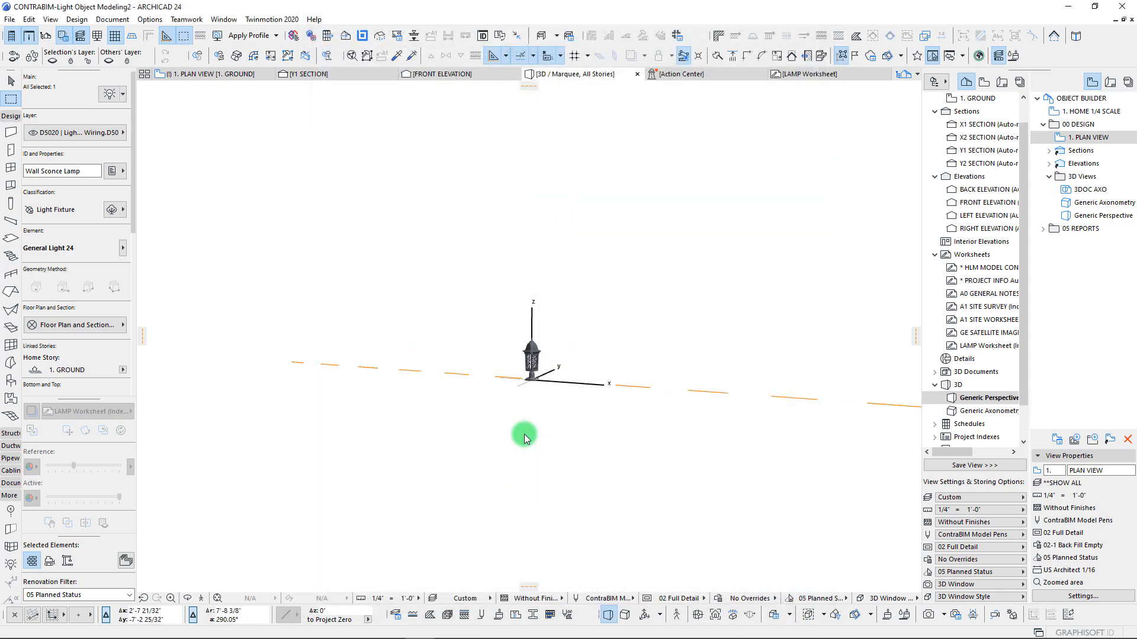
Frame the whole lamp close up in the 3D perspective and clear the selection
scroll(524, 435, "up", 12)
scroll(524, 434, "down", 2)
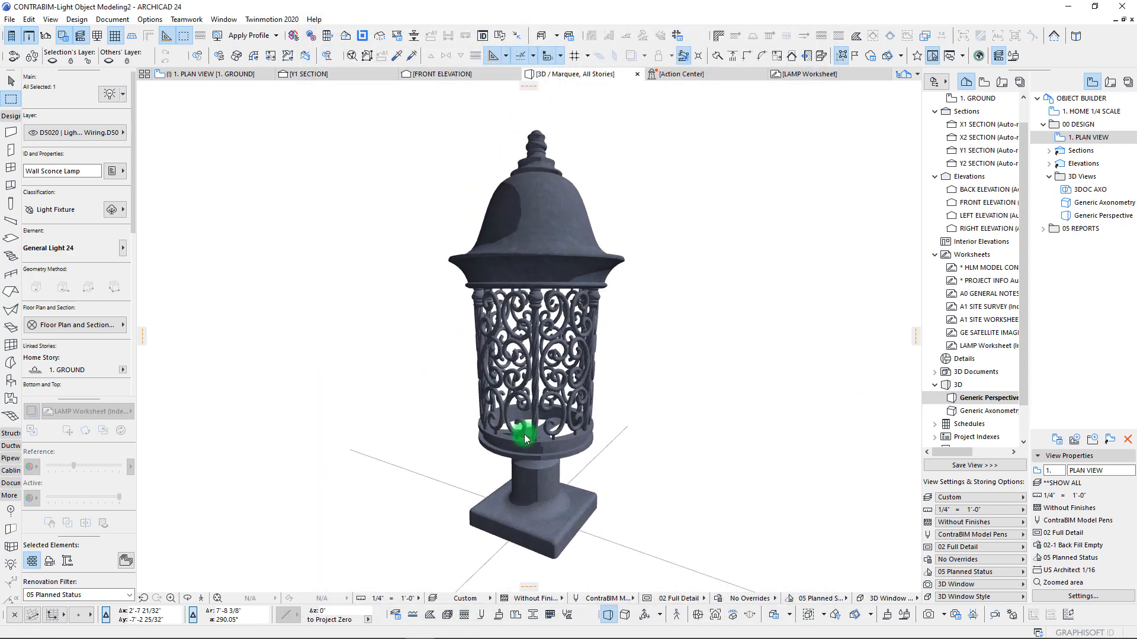
scroll(524, 434, "up", 3)
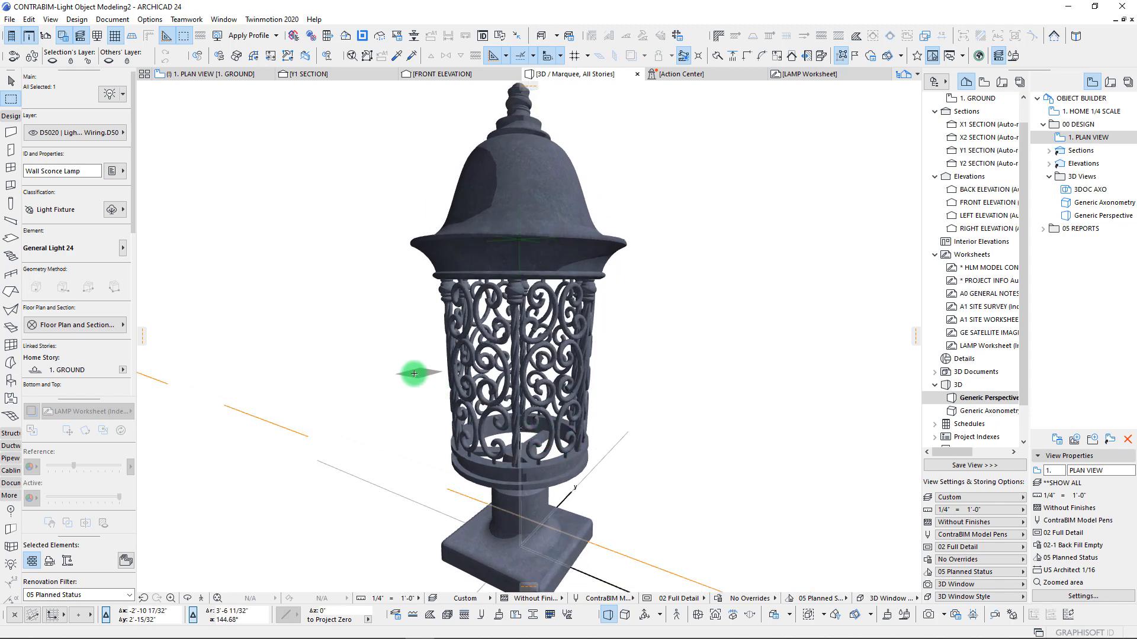
key("Escape")
key("Escape")
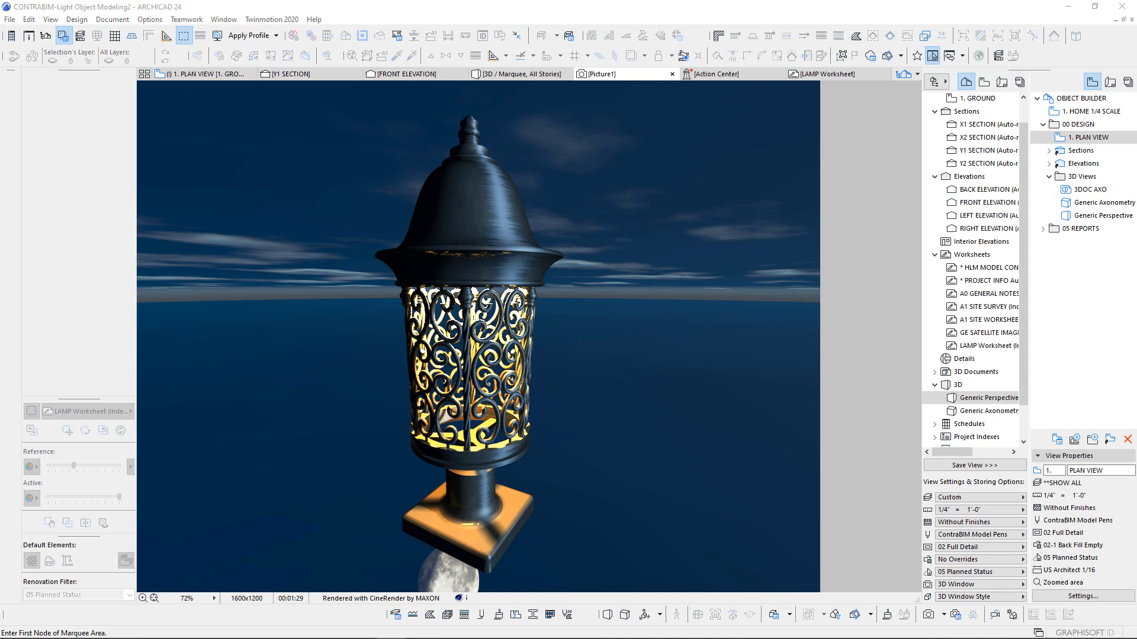
Return to the floor plan, draw a tighter marquee around the lamp and select all elements inside it
left_click(511, 74)
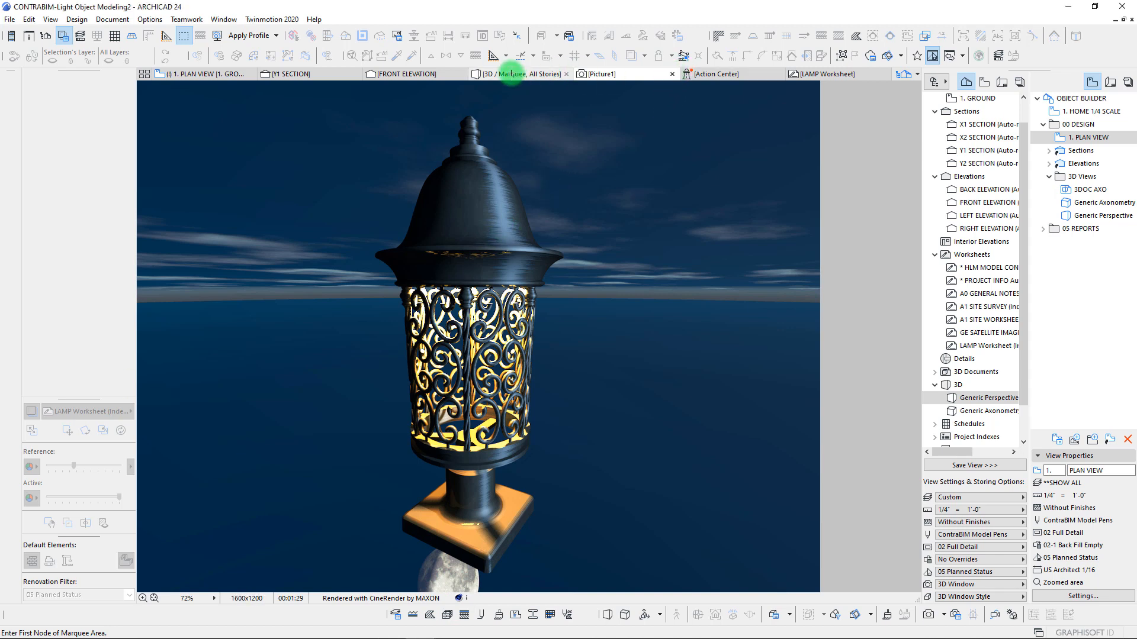
left_click(209, 74)
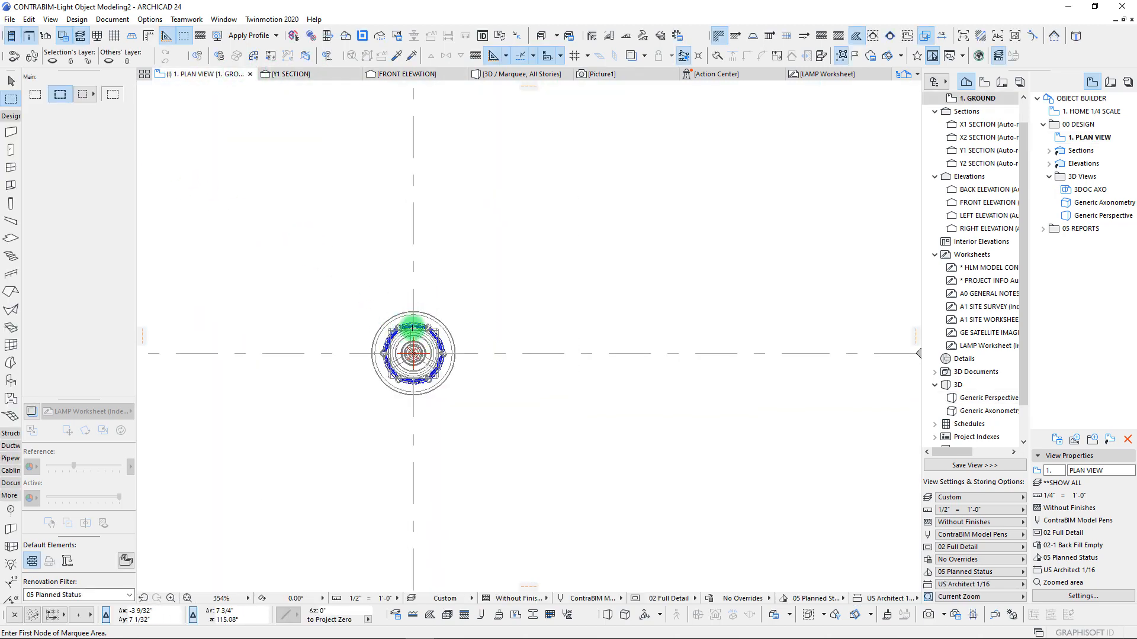
left_click(10, 99)
left_click(321, 275)
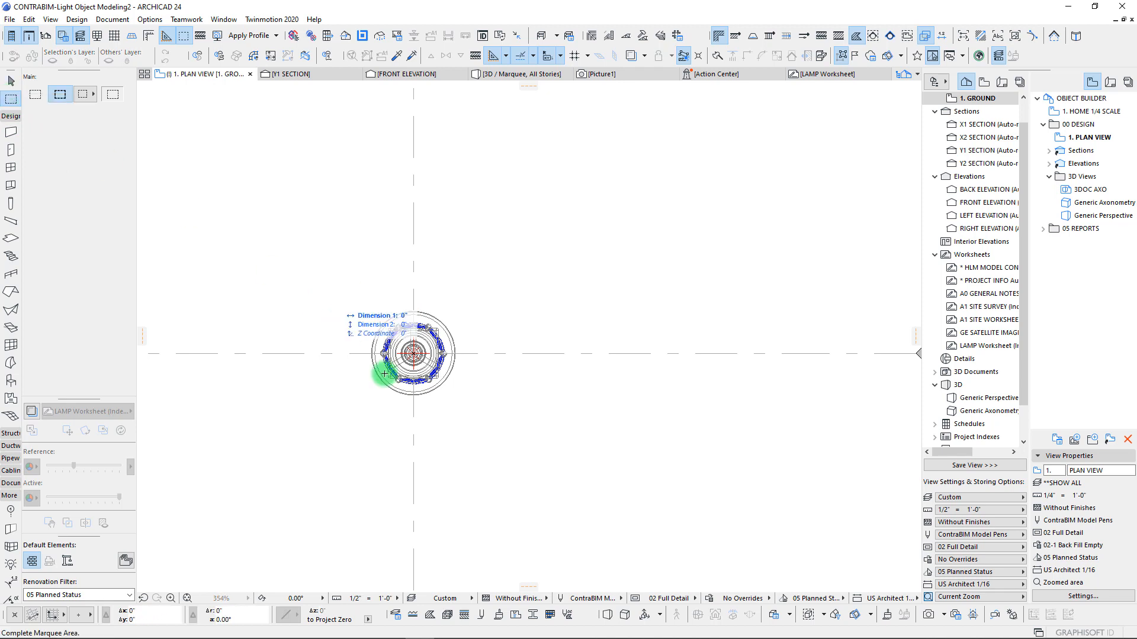
left_click(533, 461)
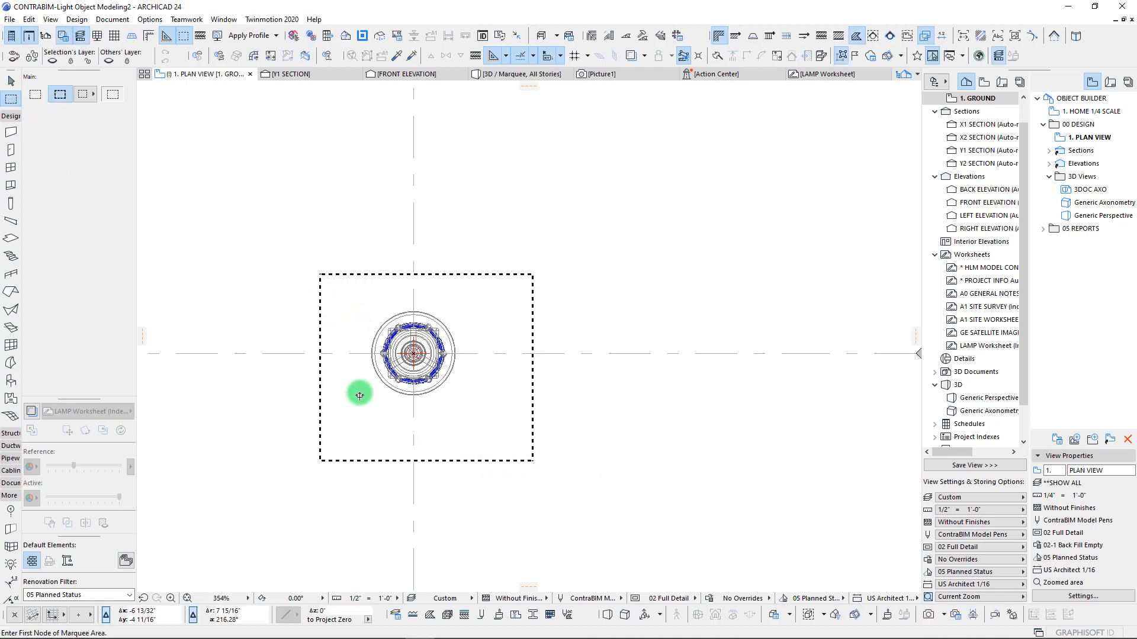
key("ctrl+a")
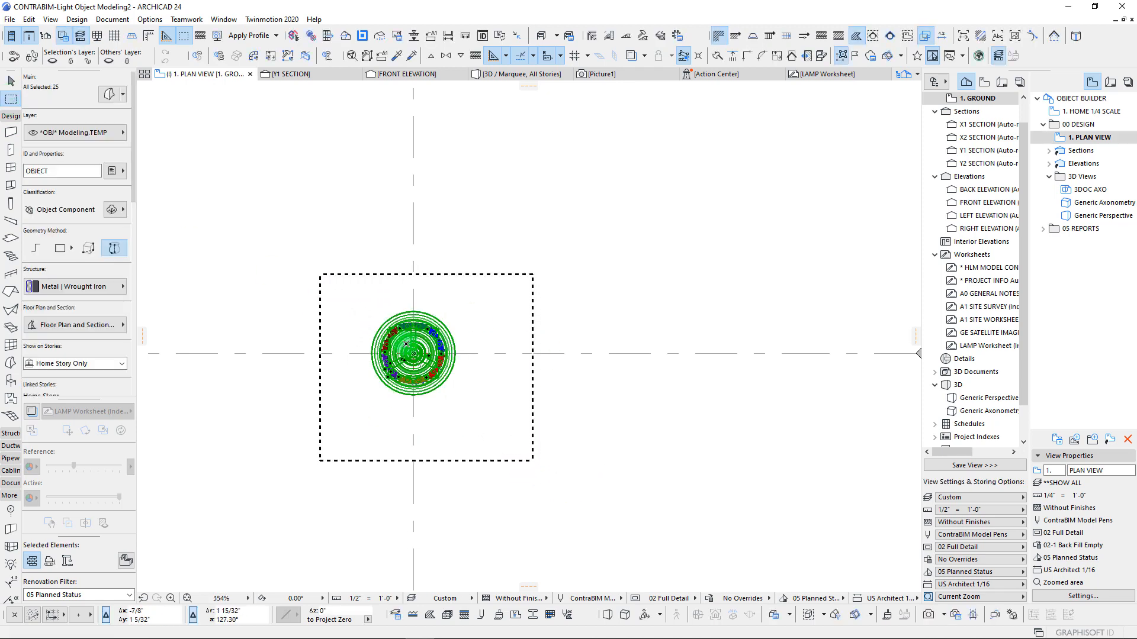
Save the selected lamp elements as an object named Exterior Lamp 2 in the Embedded Library
left_click(11, 20)
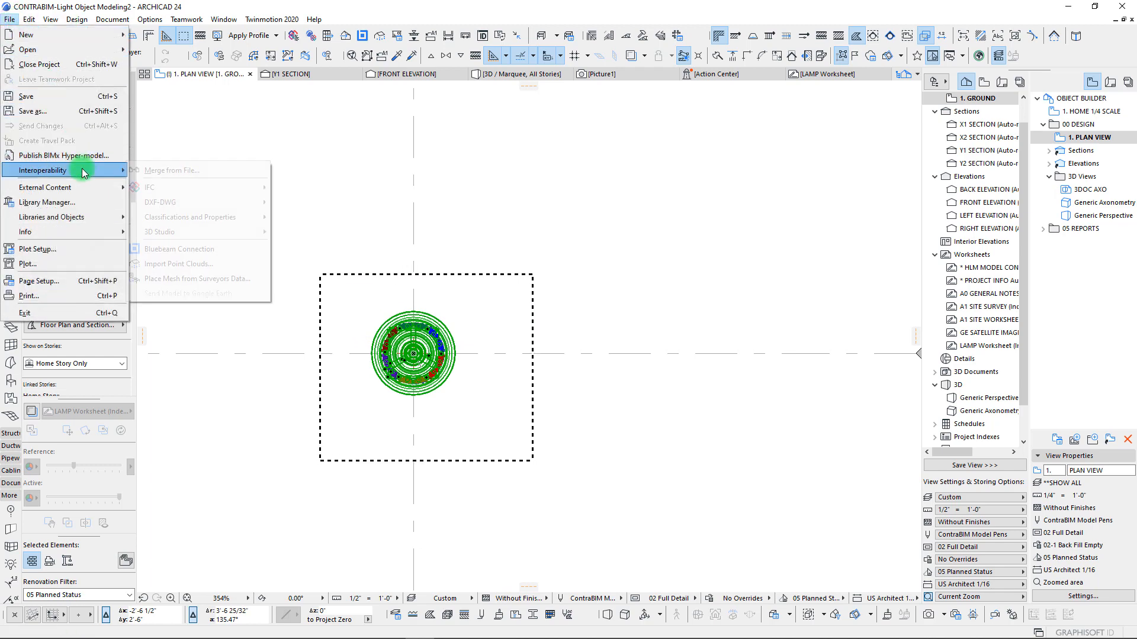
mouse_move(89, 218)
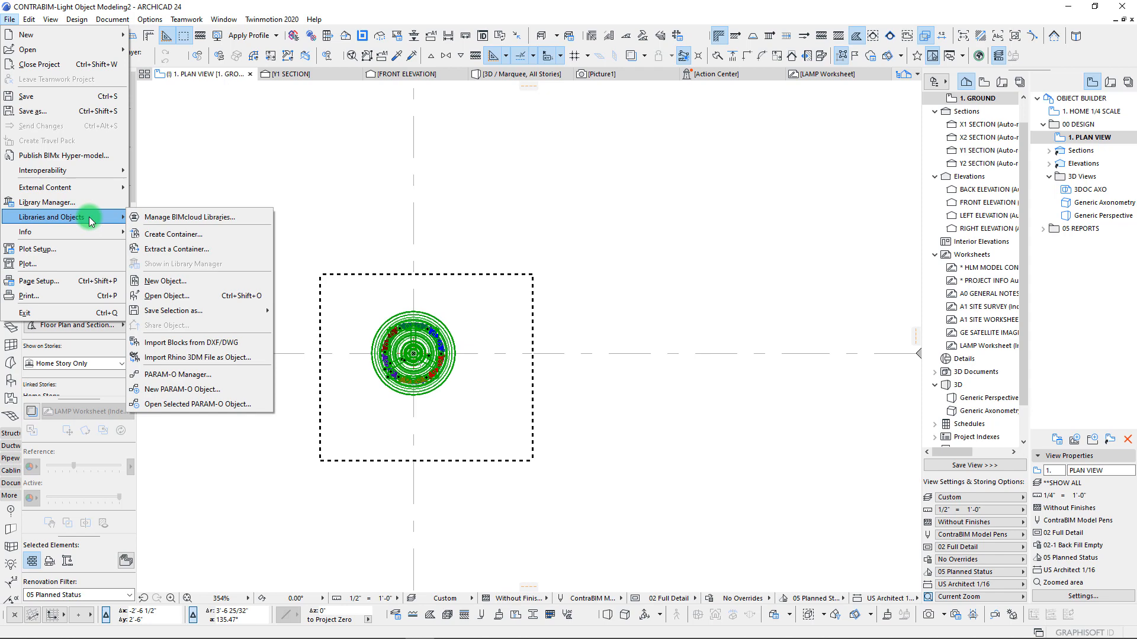
mouse_move(231, 311)
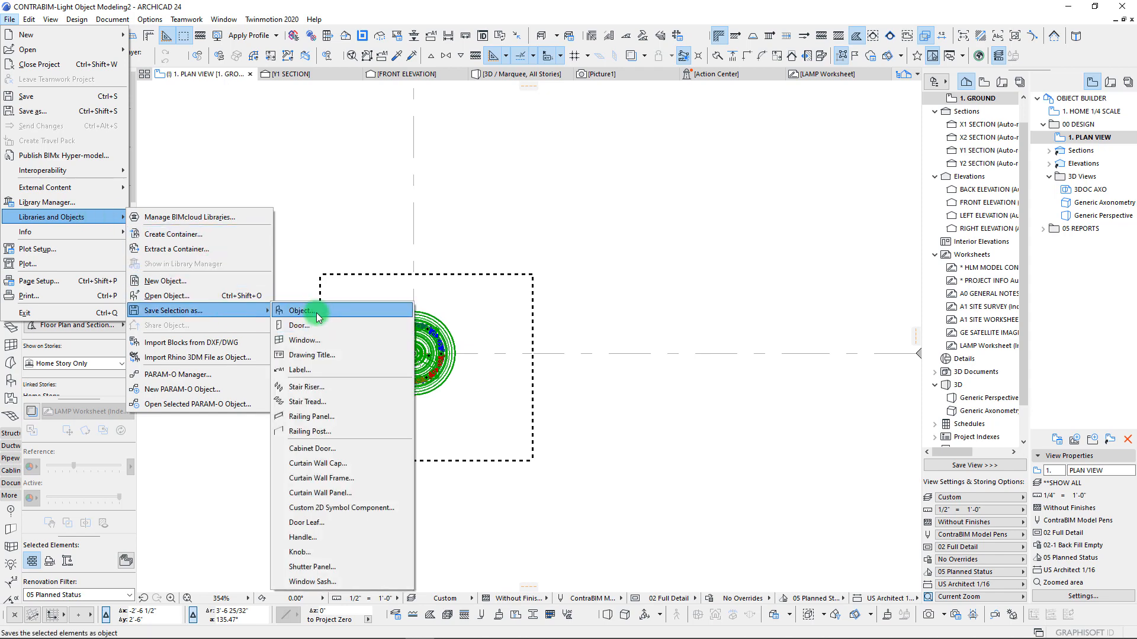
left_click(321, 312)
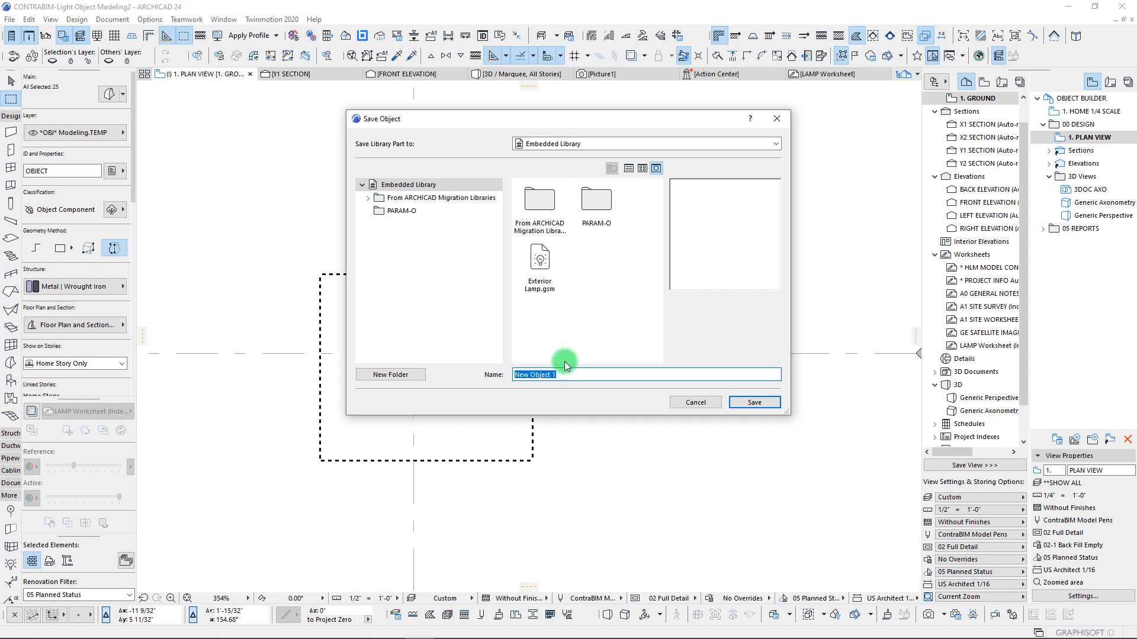
type("ext")
key("BackSpace")
key("BackSpace")
key("BackSpace")
type("Ex")
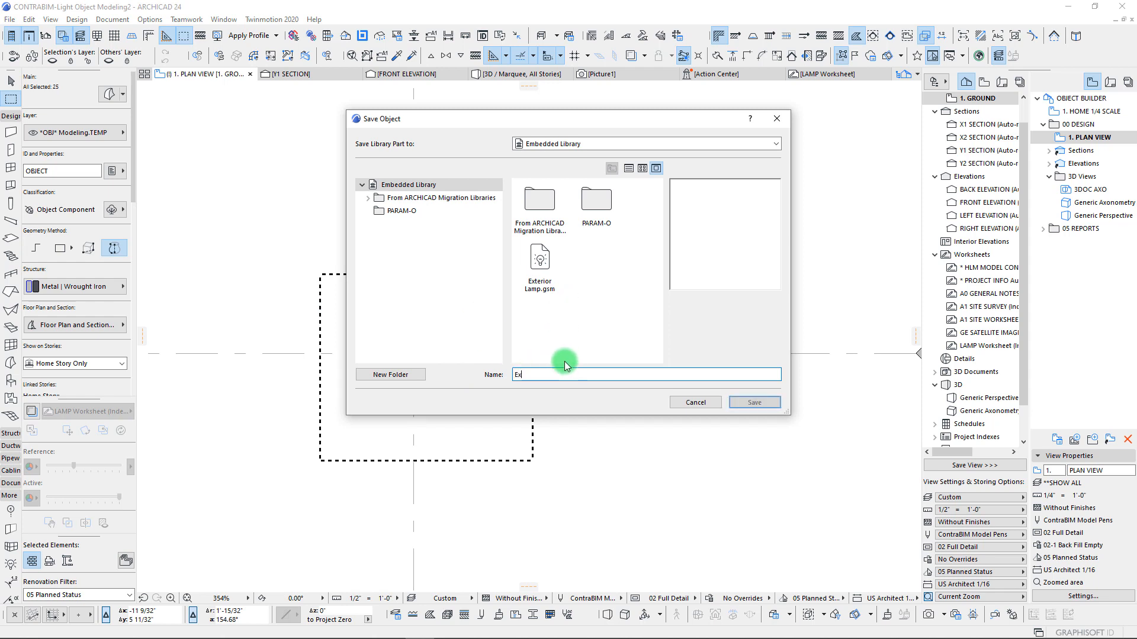
type("terior Lamp 2")
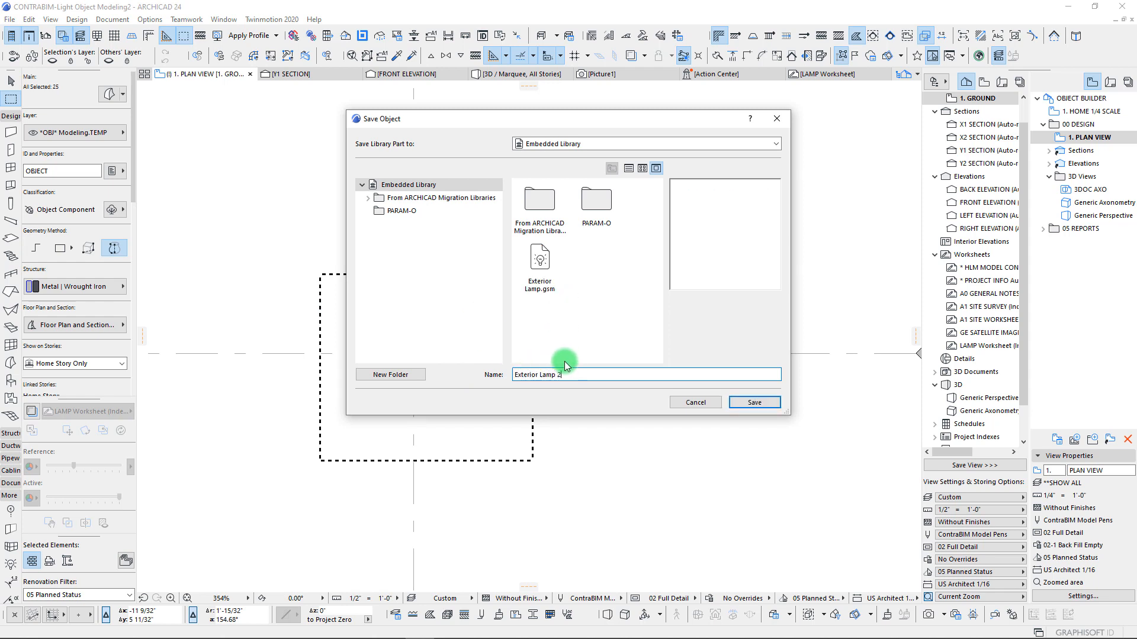
left_click_drag(525, 125, 483, 139)
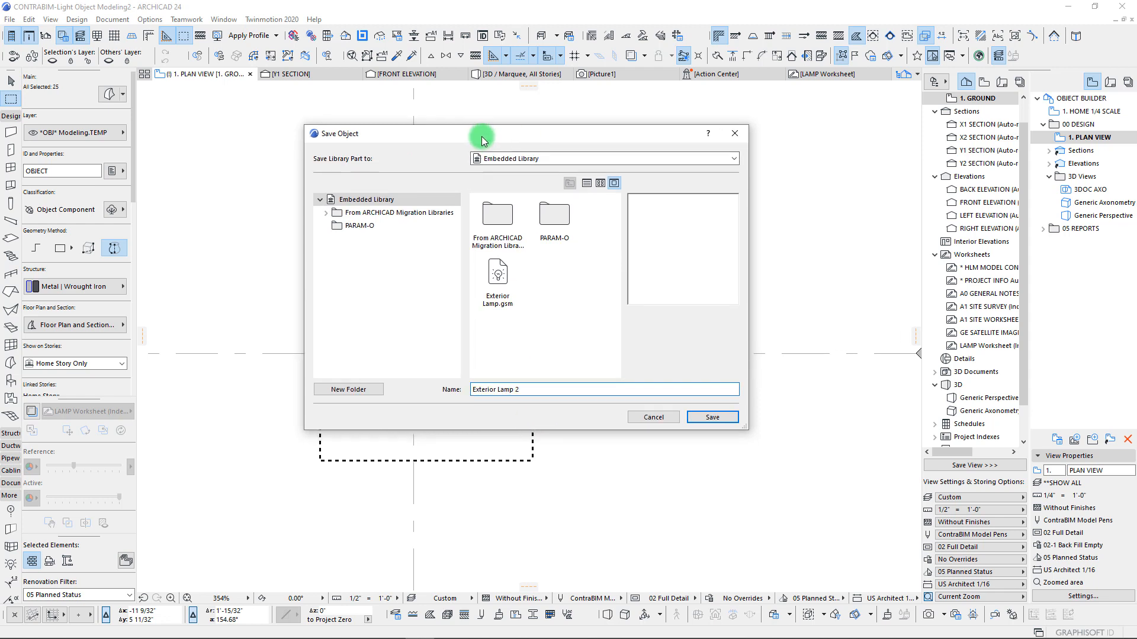
left_click(712, 418)
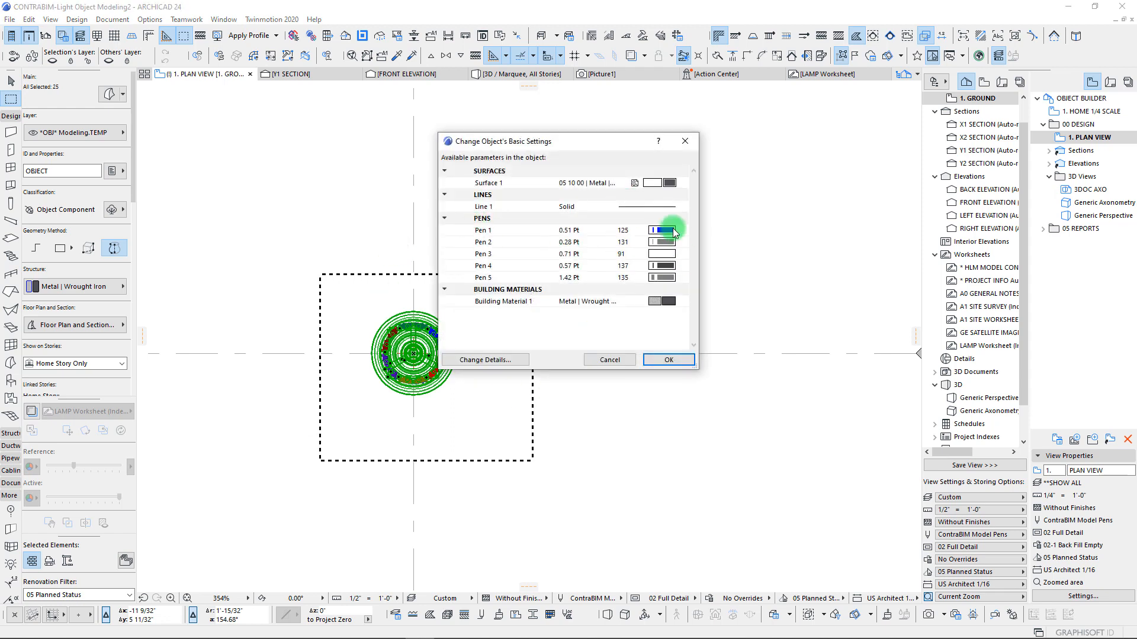
Set Pen 1 of the new object to pen 131 (0.28 Pt) and accept its basic settings
left_click(674, 232)
left_click(800, 294)
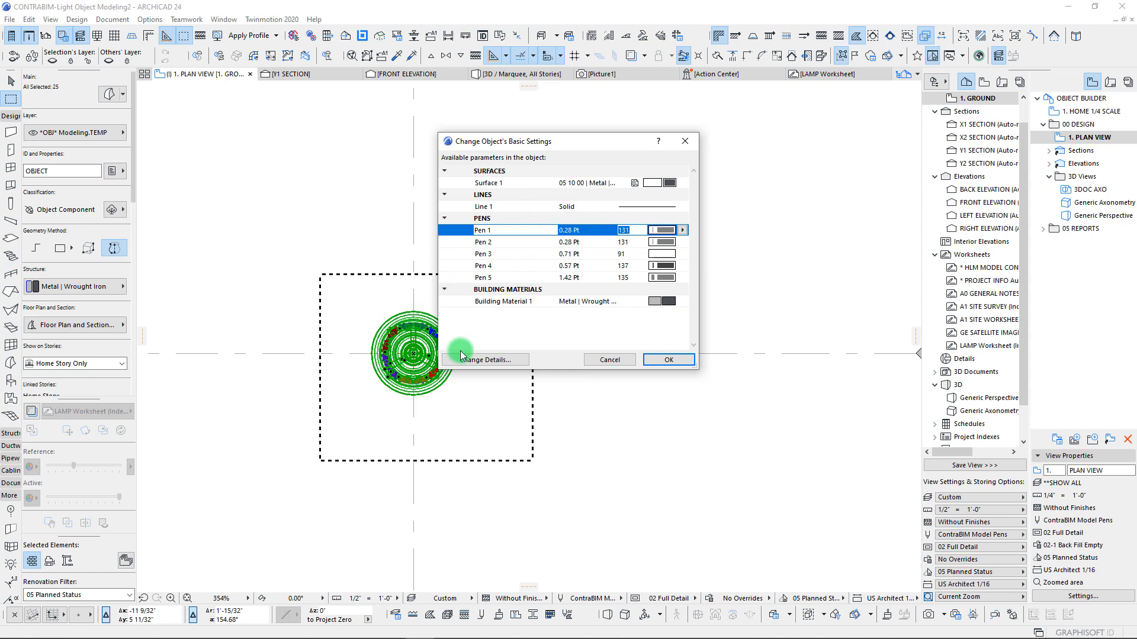
left_click_drag(512, 146, 567, 147)
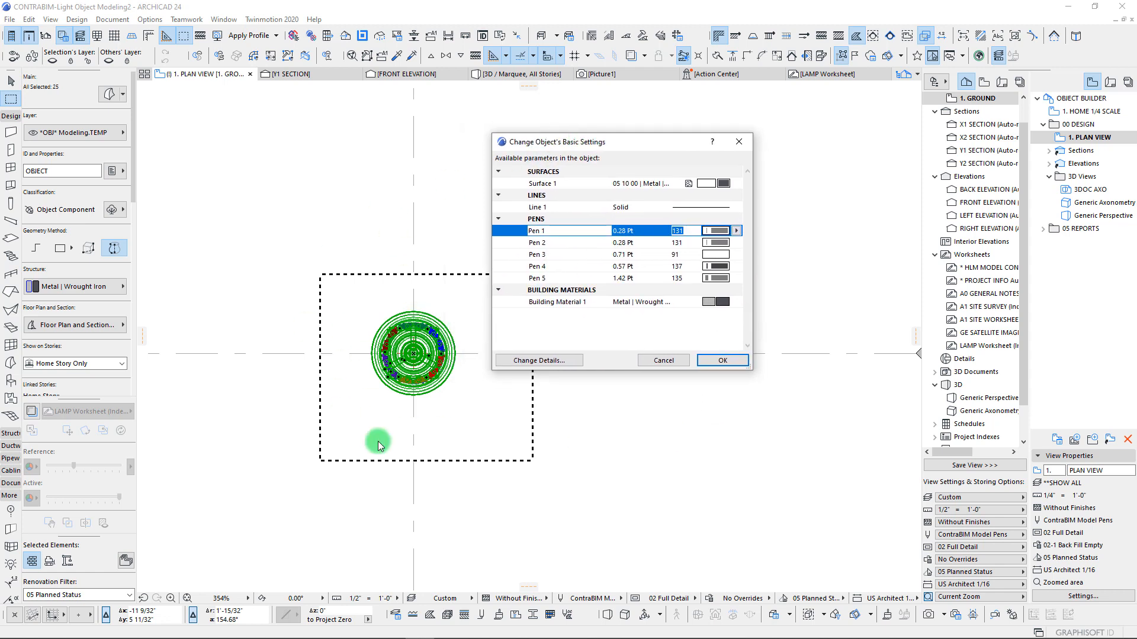
left_click(729, 183)
left_click(734, 184)
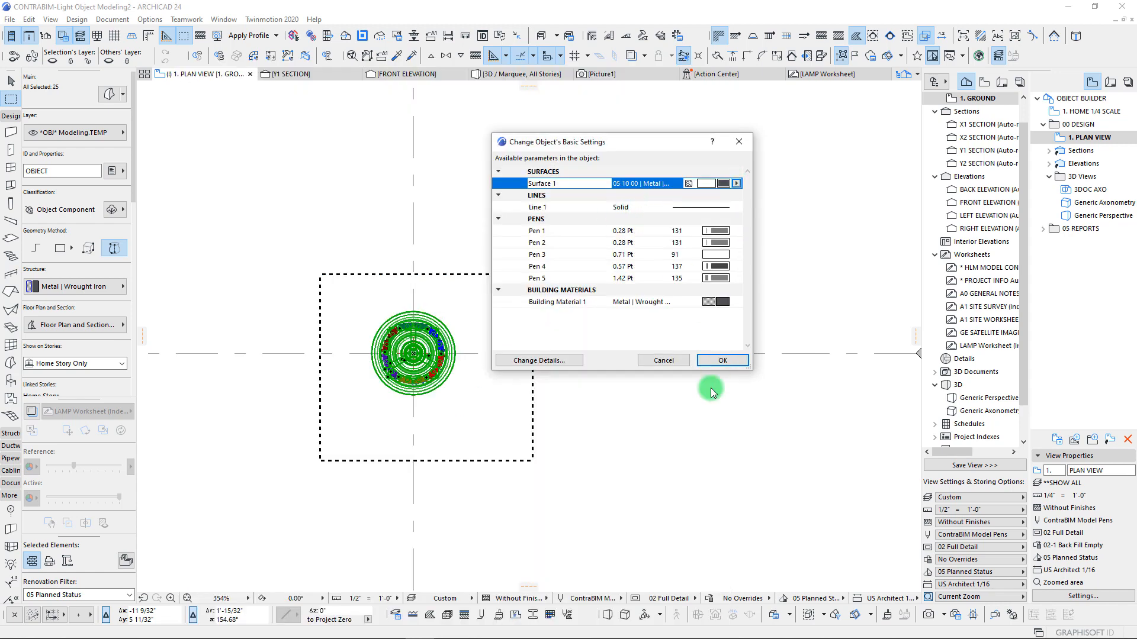
left_click(722, 361)
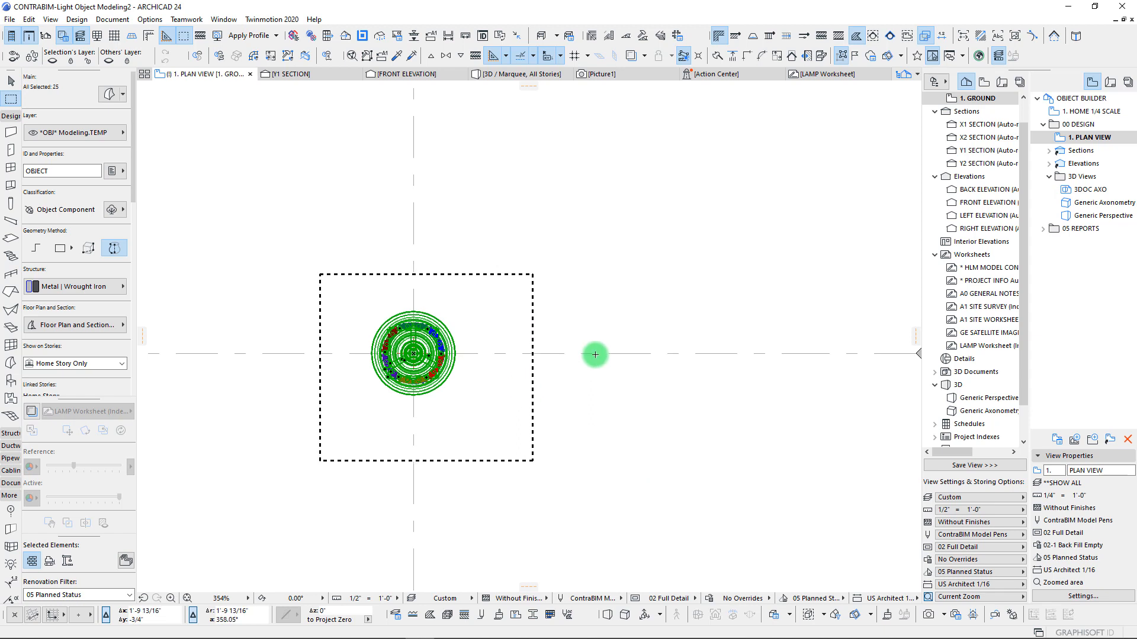
Place Exterior Lamp 2 beside the original lamp, anchored on the horizontal axis about 2'-3" from the lamp's center
key("Escape")
left_click(11, 380)
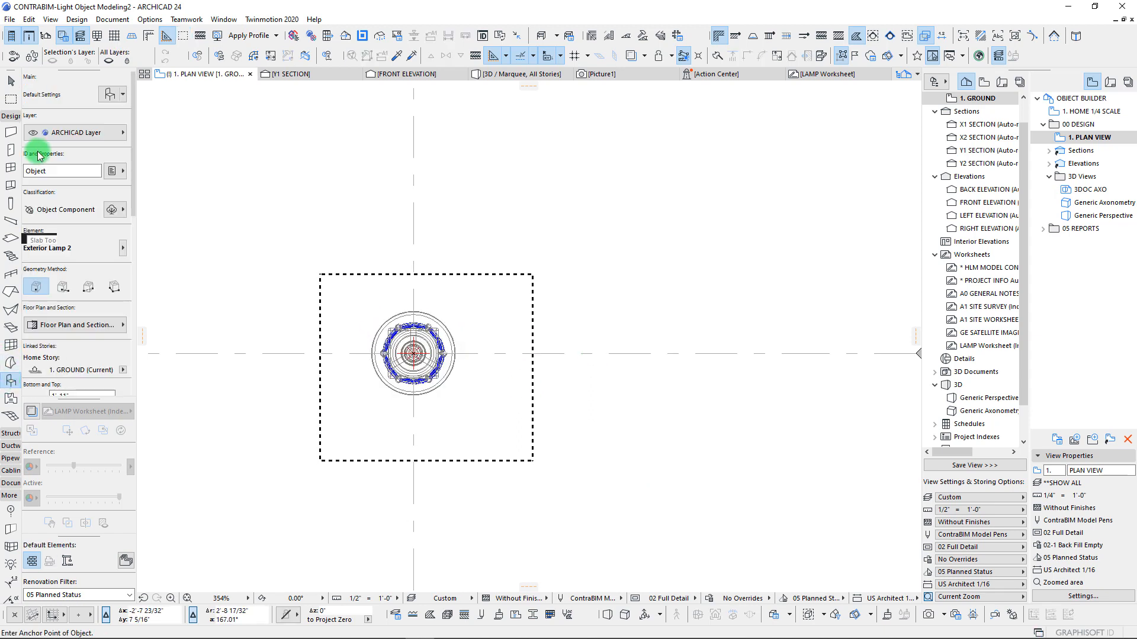
left_click(641, 354)
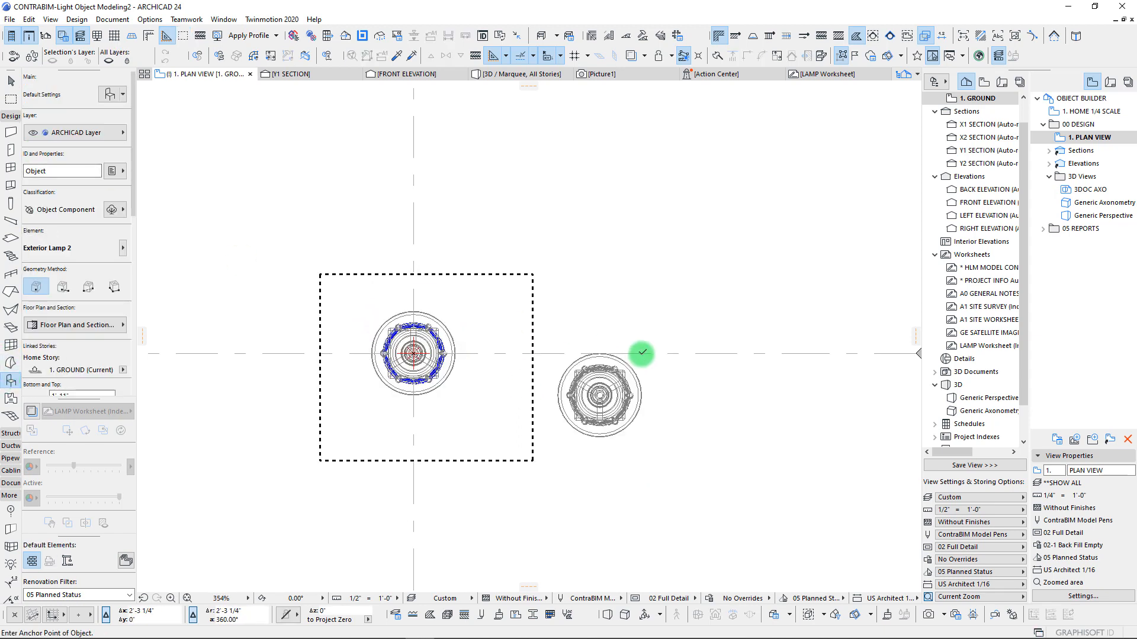
Check the placed Exterior Lamp 2 in the plan, 3D and elevation previews of its object settings, and accept
left_click(112, 95)
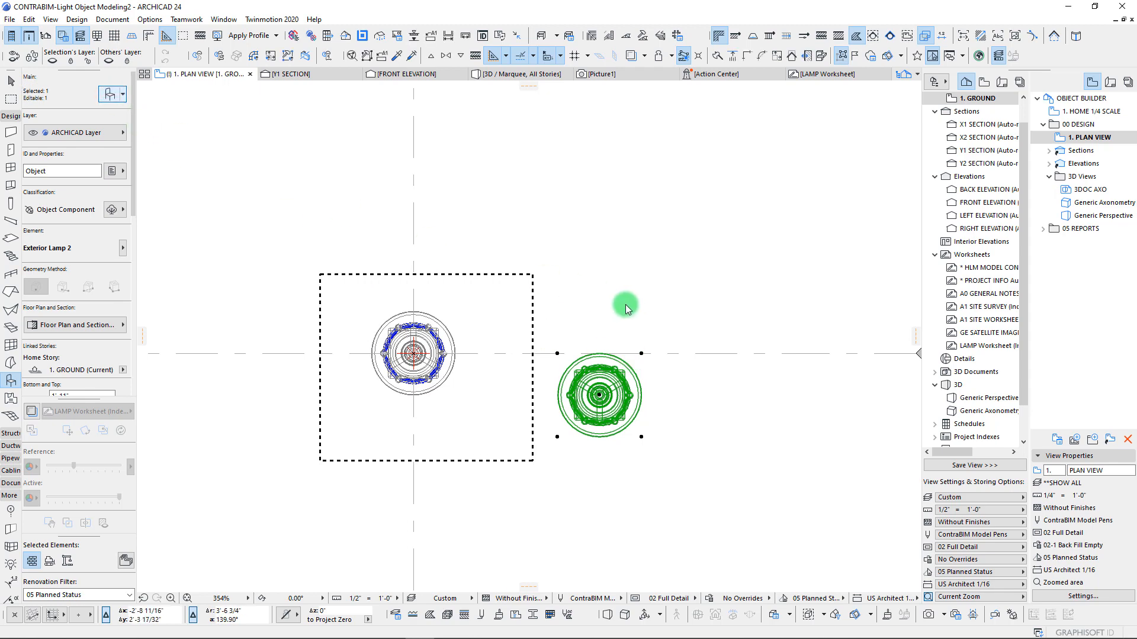
key("ctrl+t")
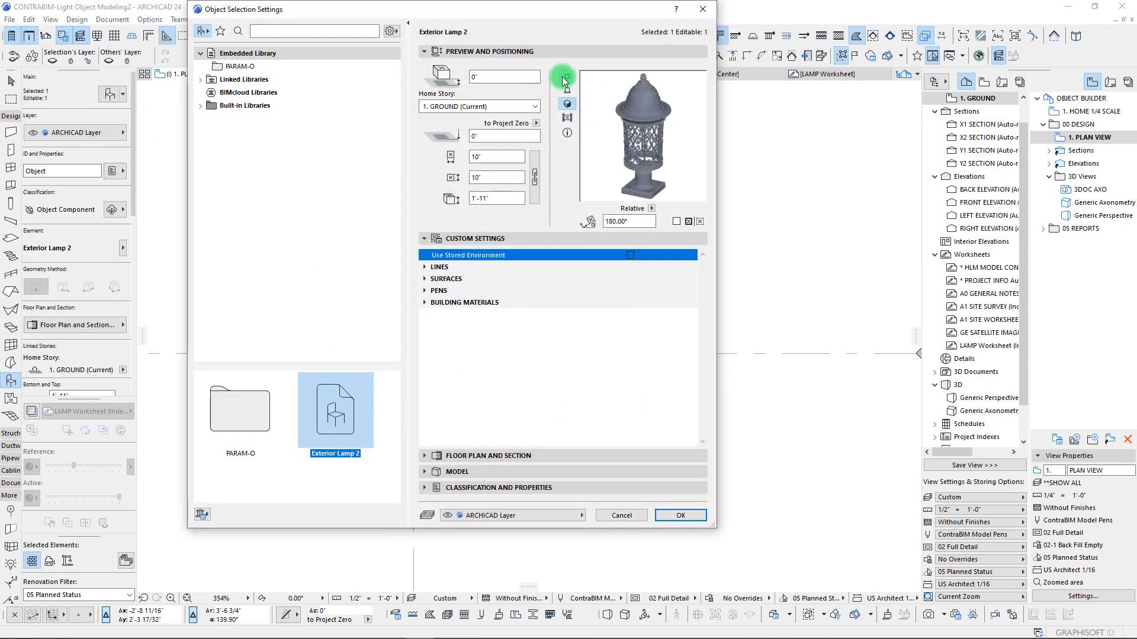
left_click(567, 76)
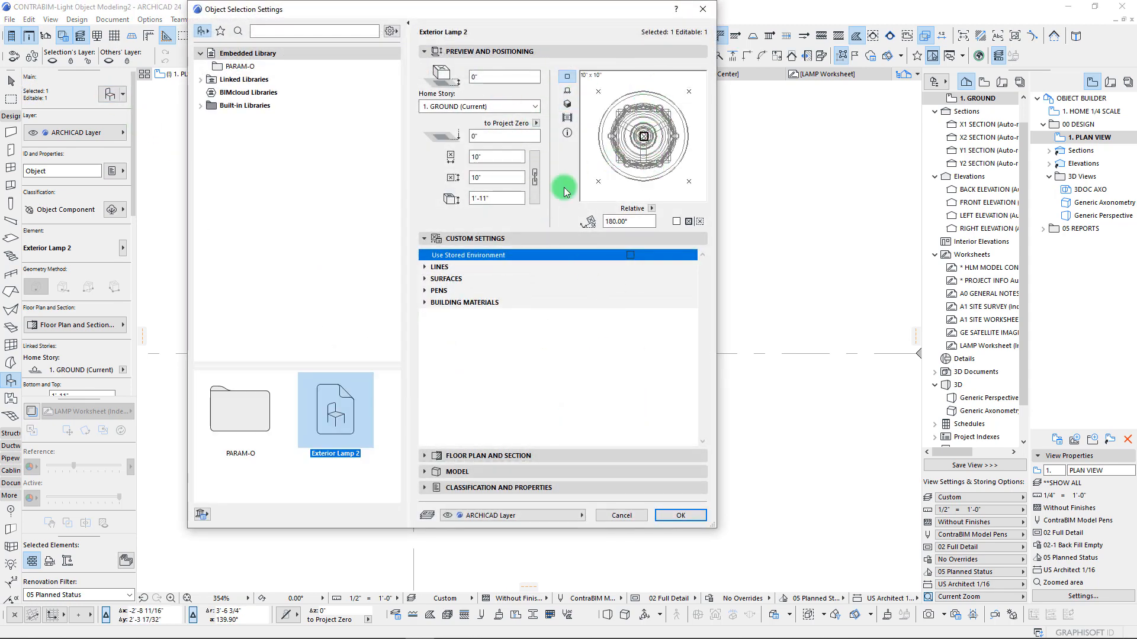
left_click(566, 103)
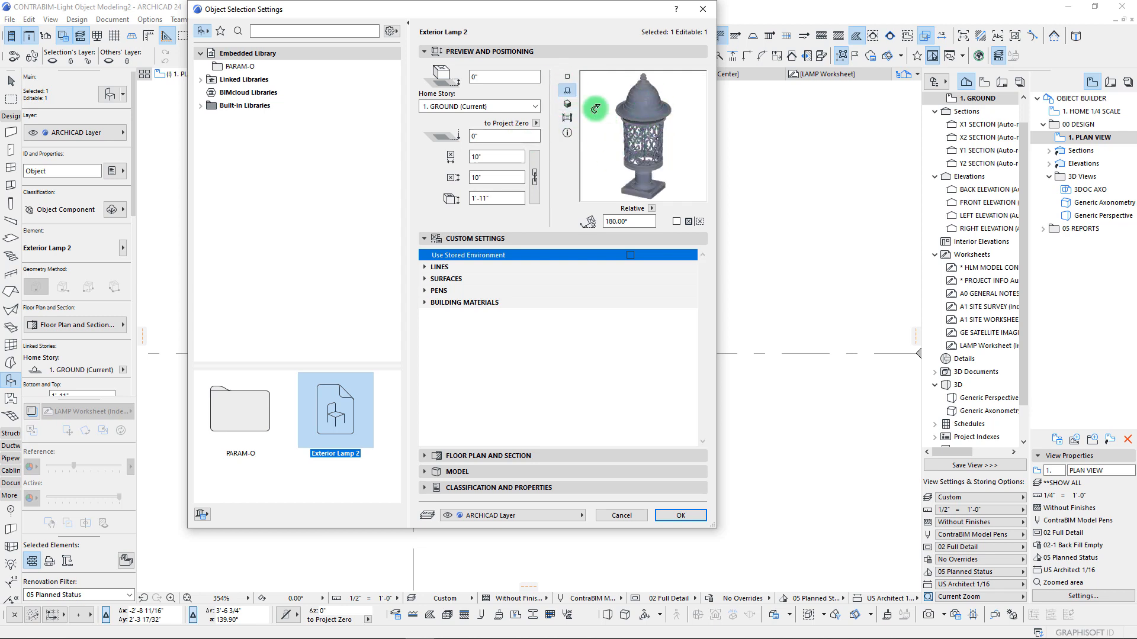
left_click(568, 92)
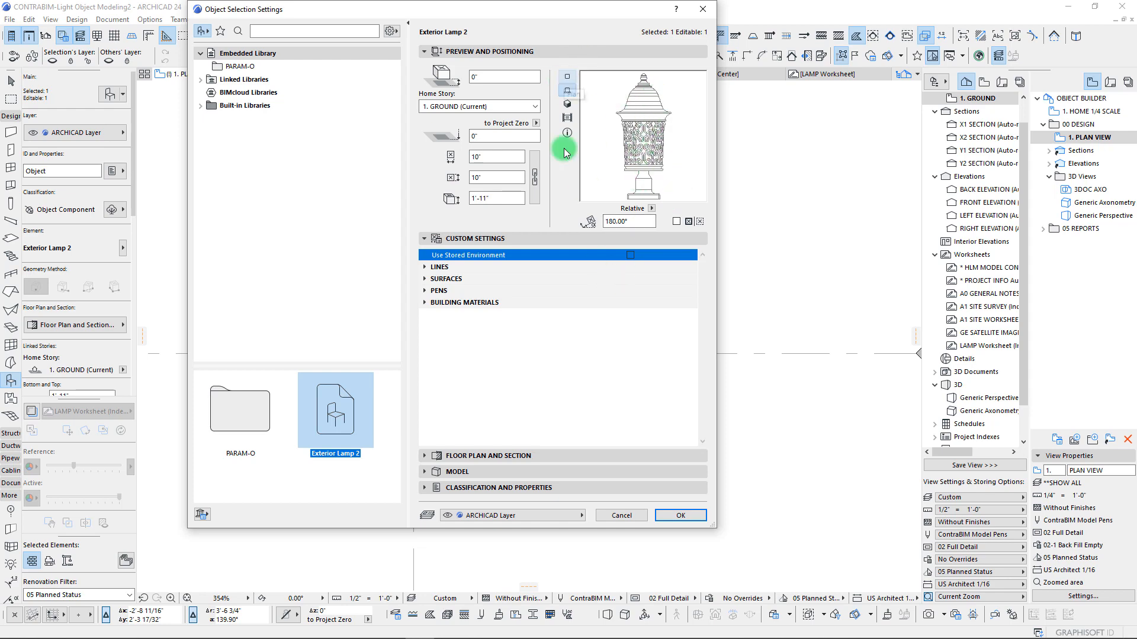
left_click(687, 516)
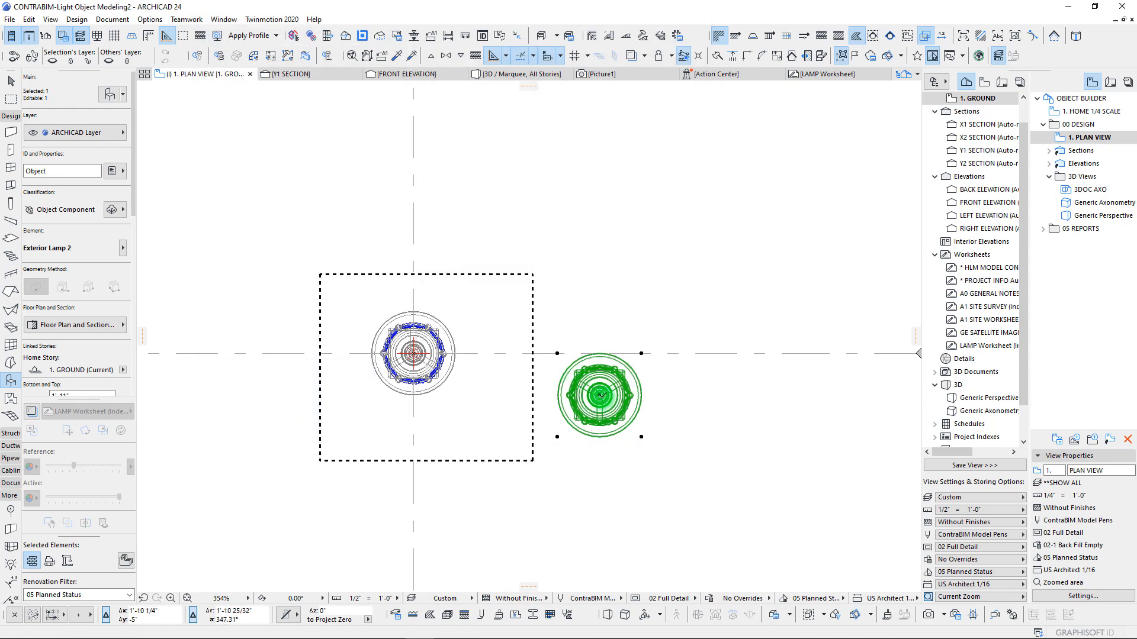
Move the placed lamp object by its center onto the horizontal axis and clear the selection
key("ctrl+d")
left_click(599, 395)
left_click(668, 354)
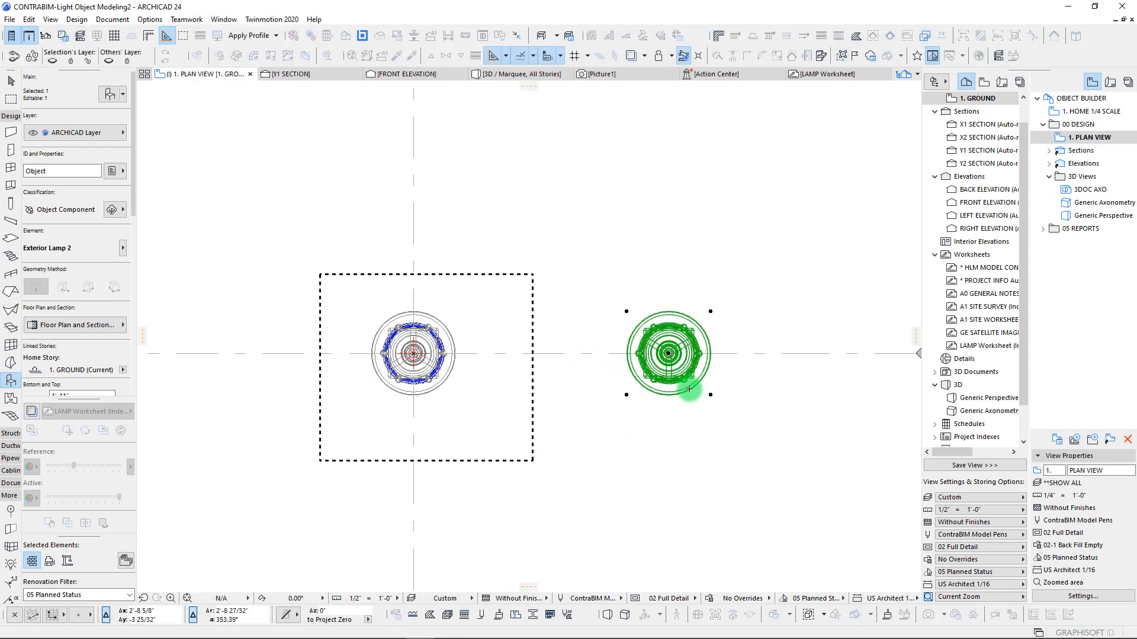
key("Escape")
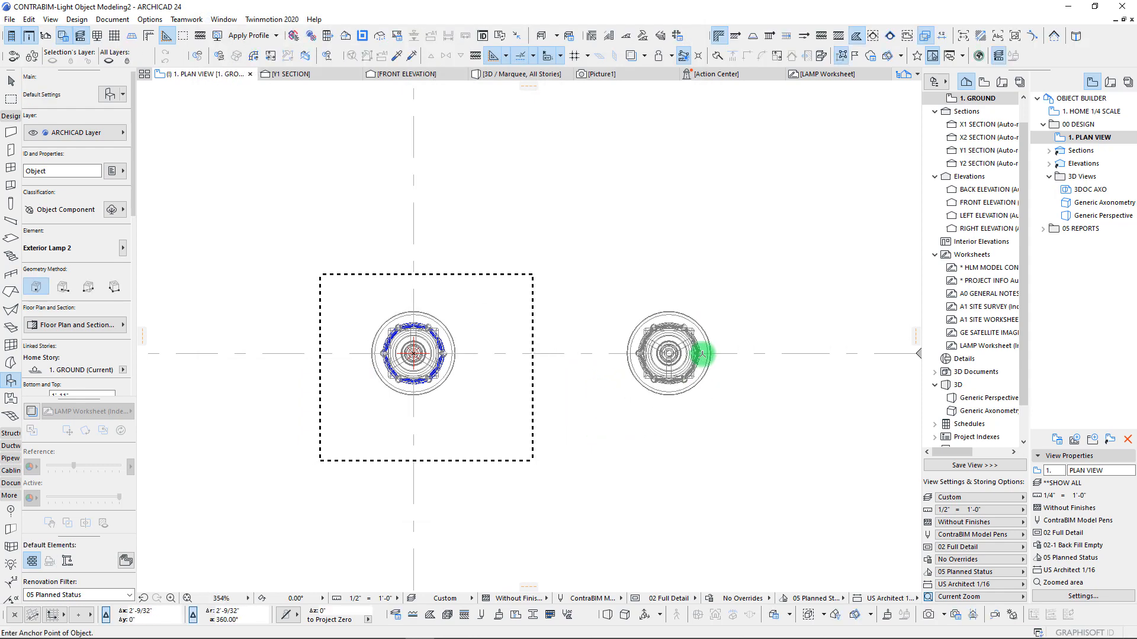
Select the placed Exterior Lamp 2 and open its library part for GDL editing
left_click(667, 355, "shift")
middle_click_drag(631, 395, 581, 413)
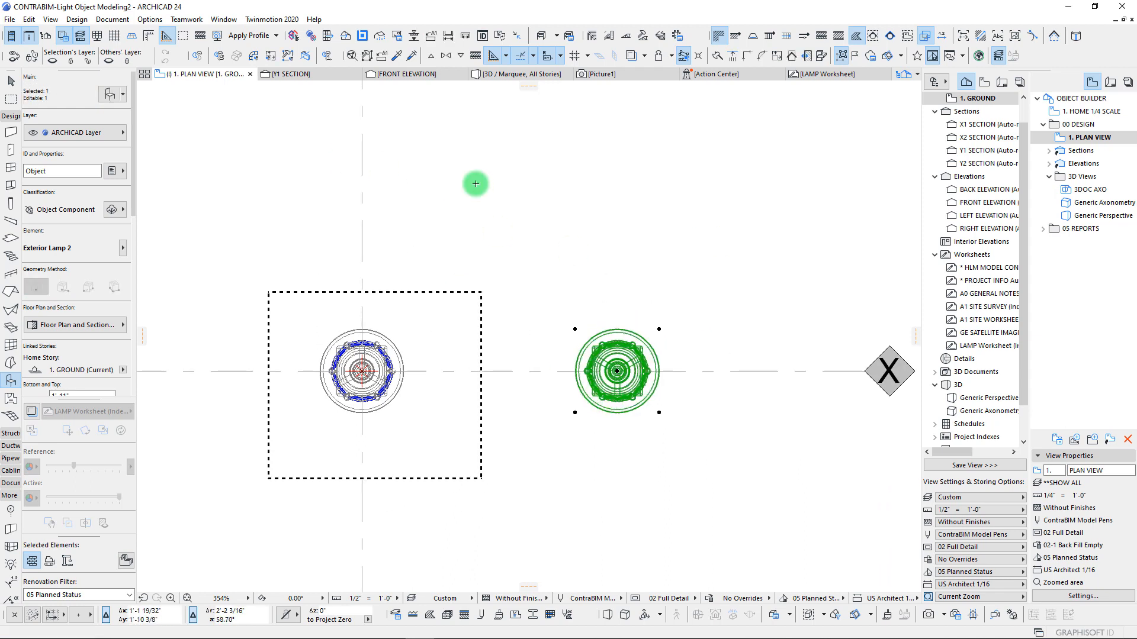
key("shift")
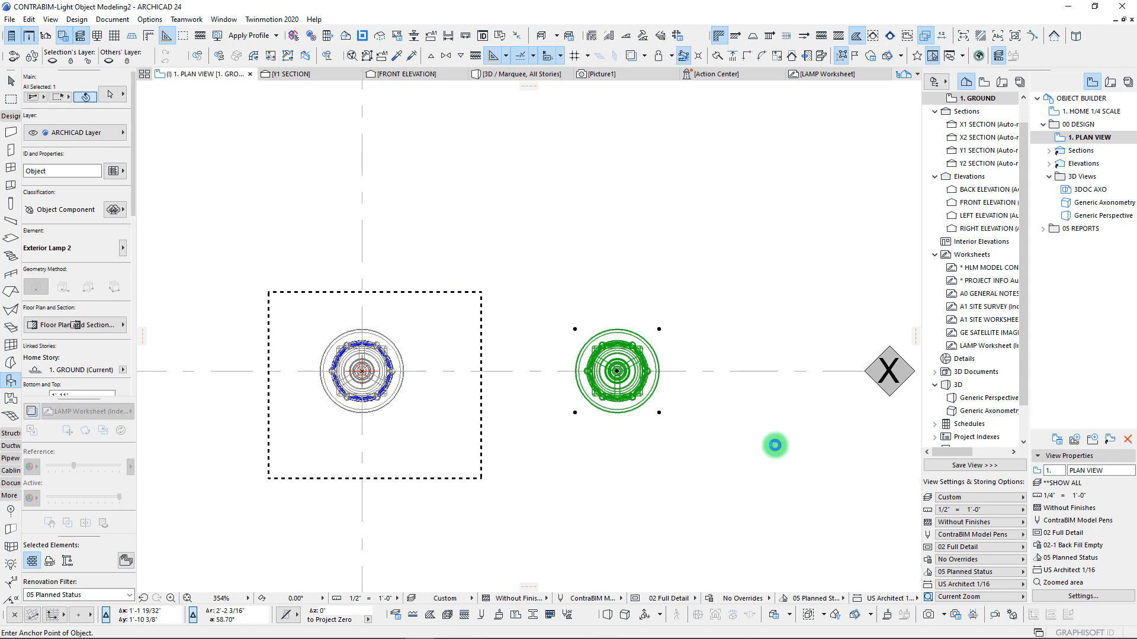
key("ctrl+shift+o")
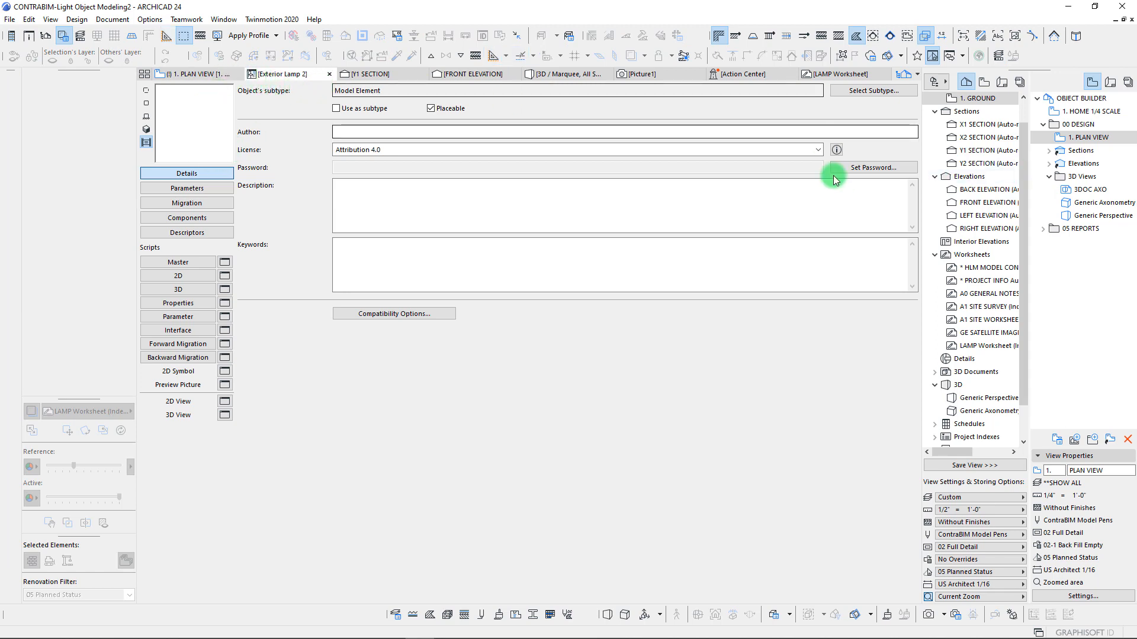
Change the library part's subtype to Light, found under Model Element and Electrical Element
left_click(873, 90)
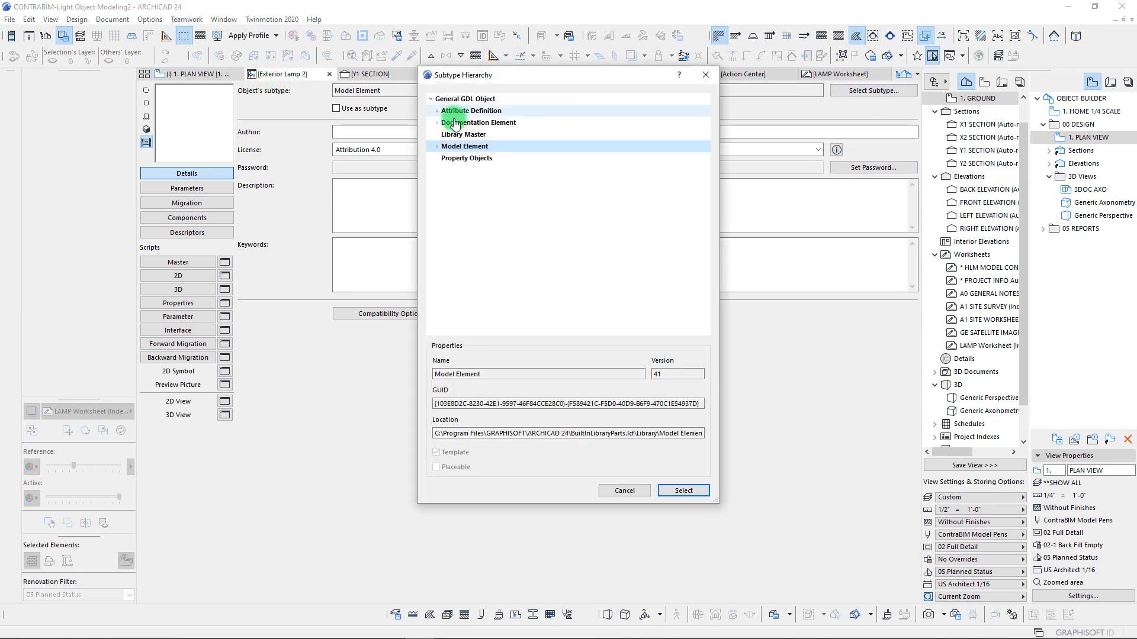
left_click(437, 146)
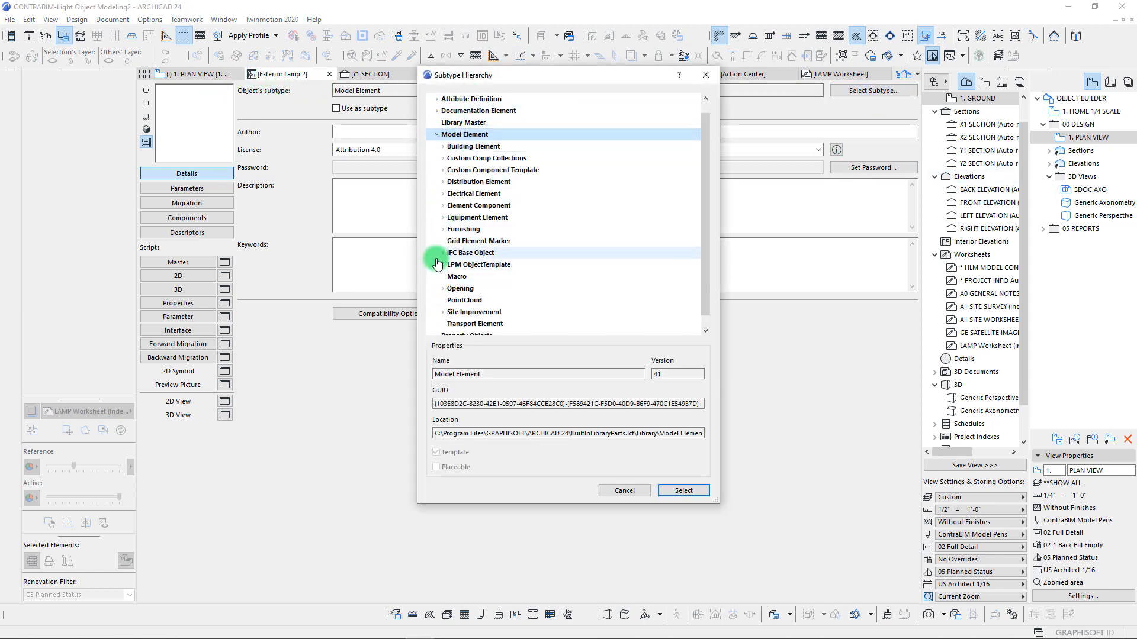
left_click(442, 194)
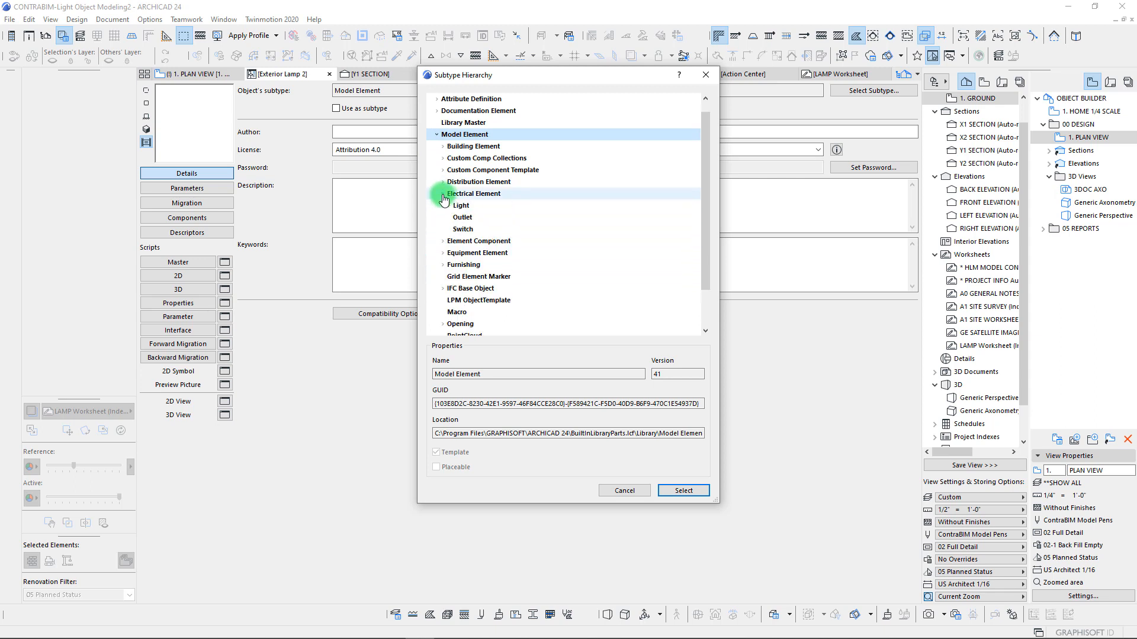
left_click(449, 206)
left_click(448, 206)
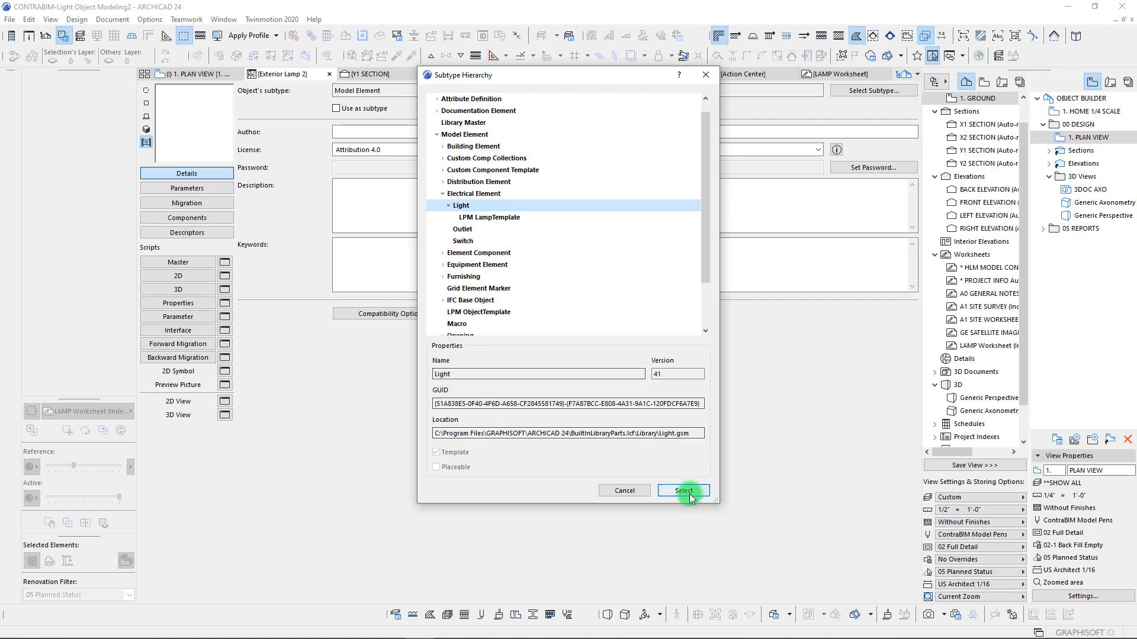
left_click(473, 217)
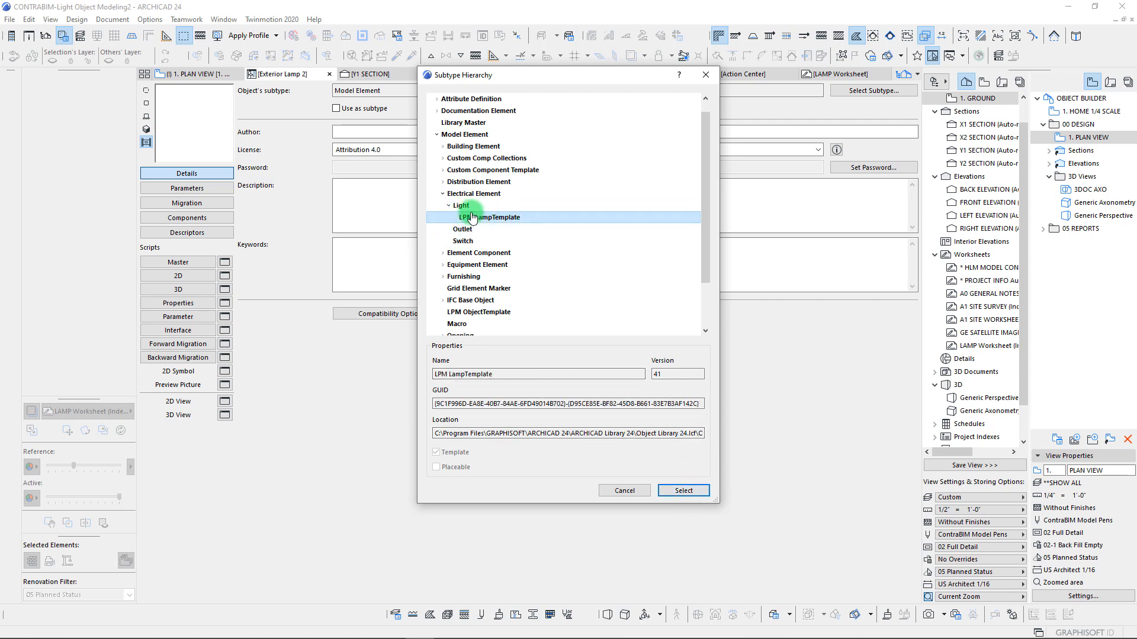
left_click(471, 210)
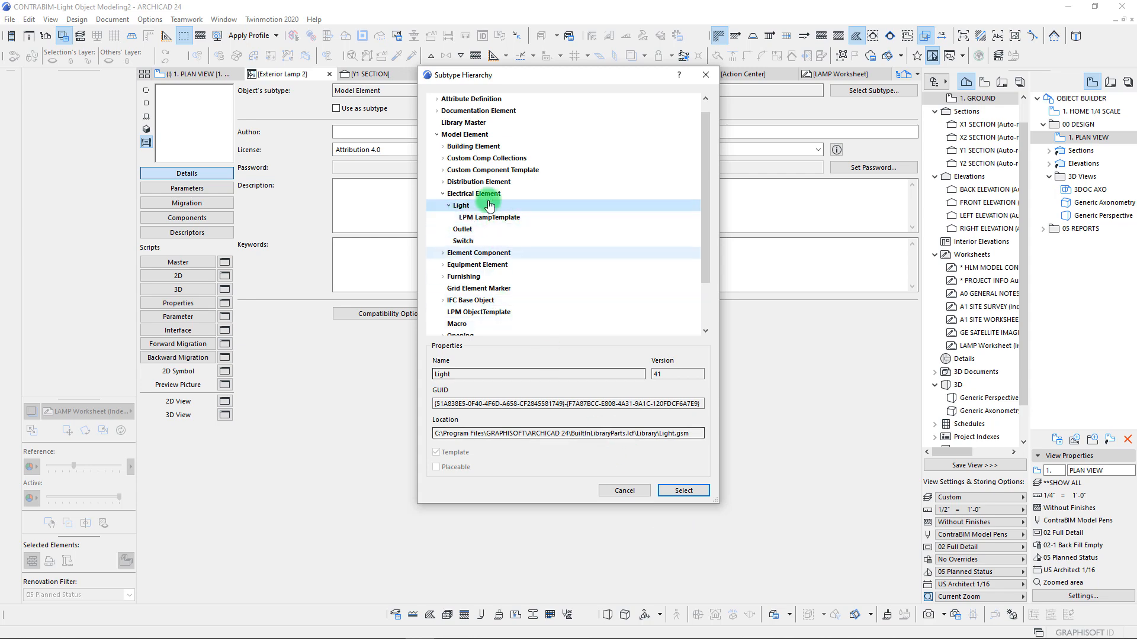
left_click(682, 492)
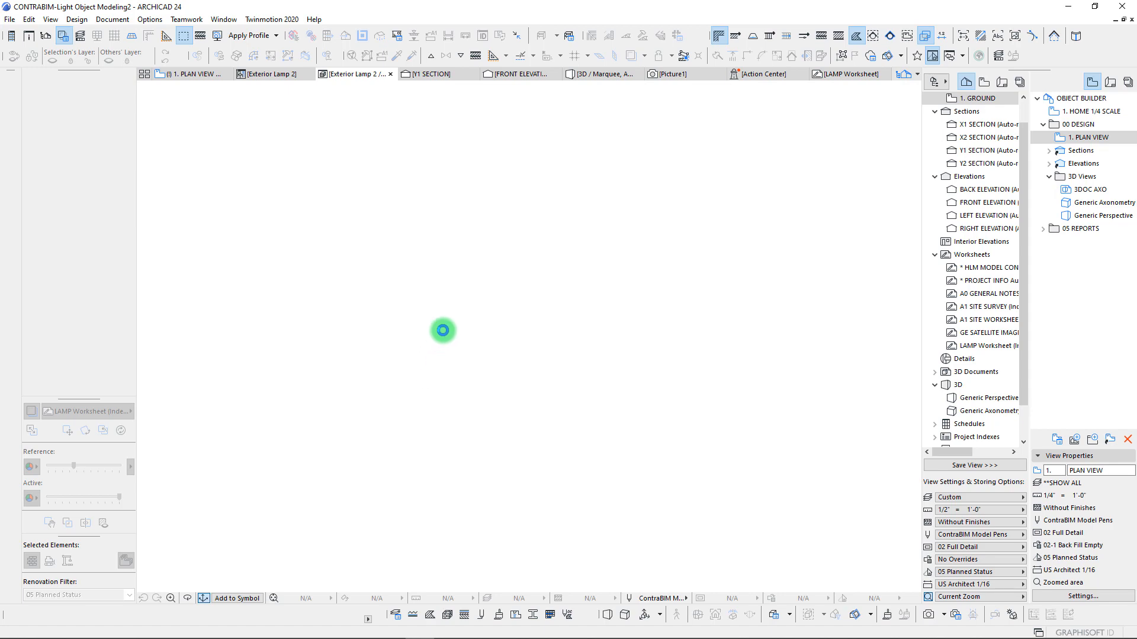
Orbit the object's 3D view, snip an image of the whole lamp and paste it as the object's preview picture
middle_click_drag(562, 341, 370, 456, "shift")
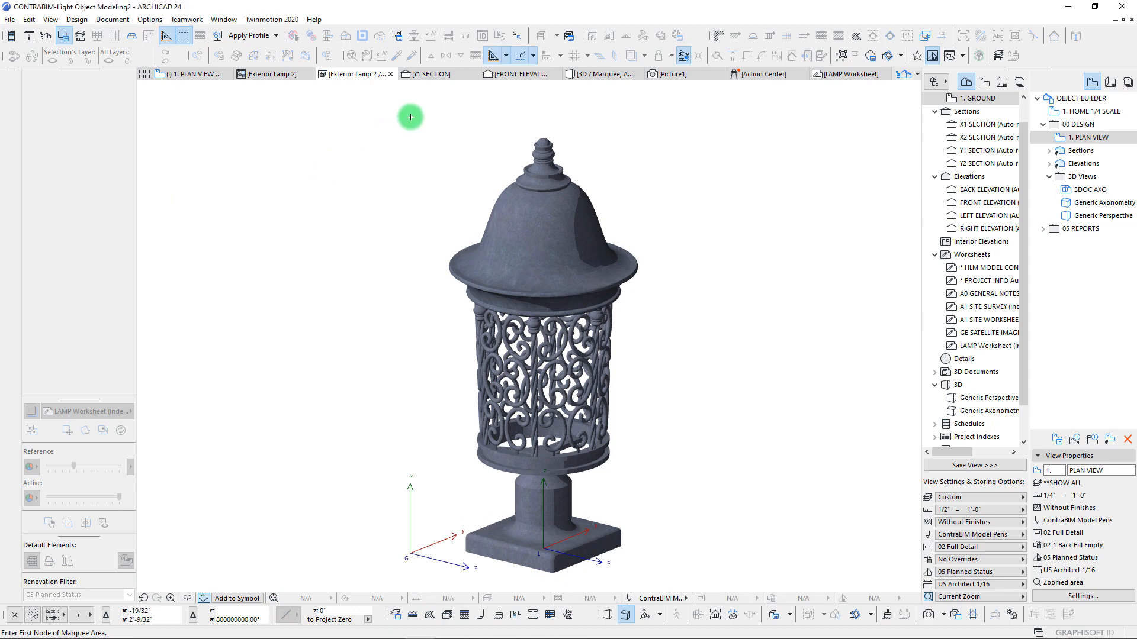
left_click(379, 121)
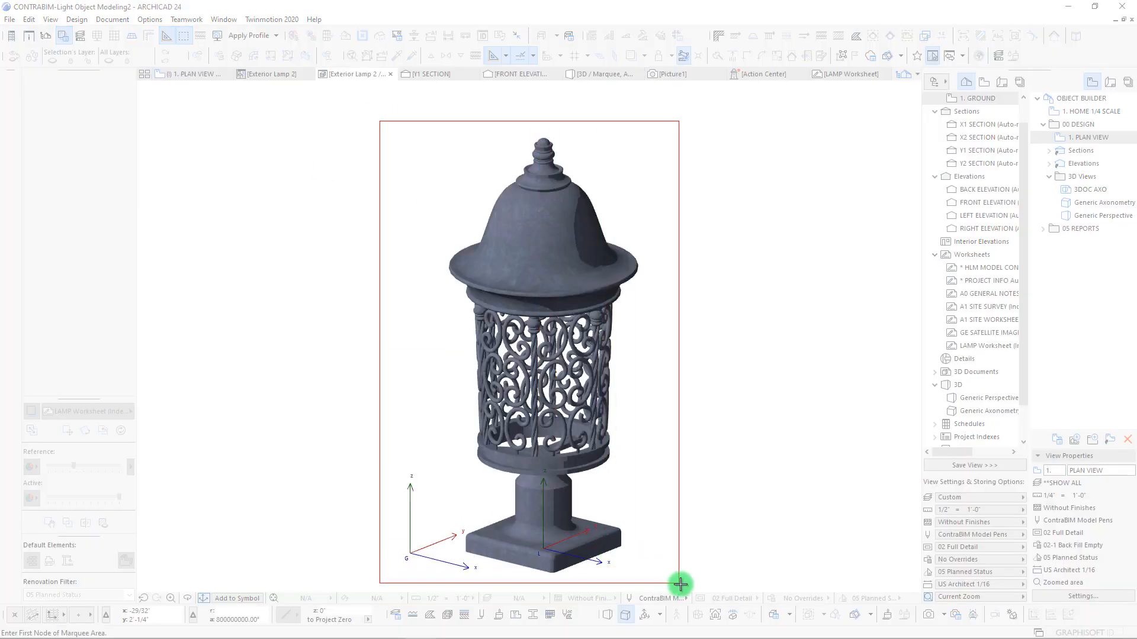
key("Escape")
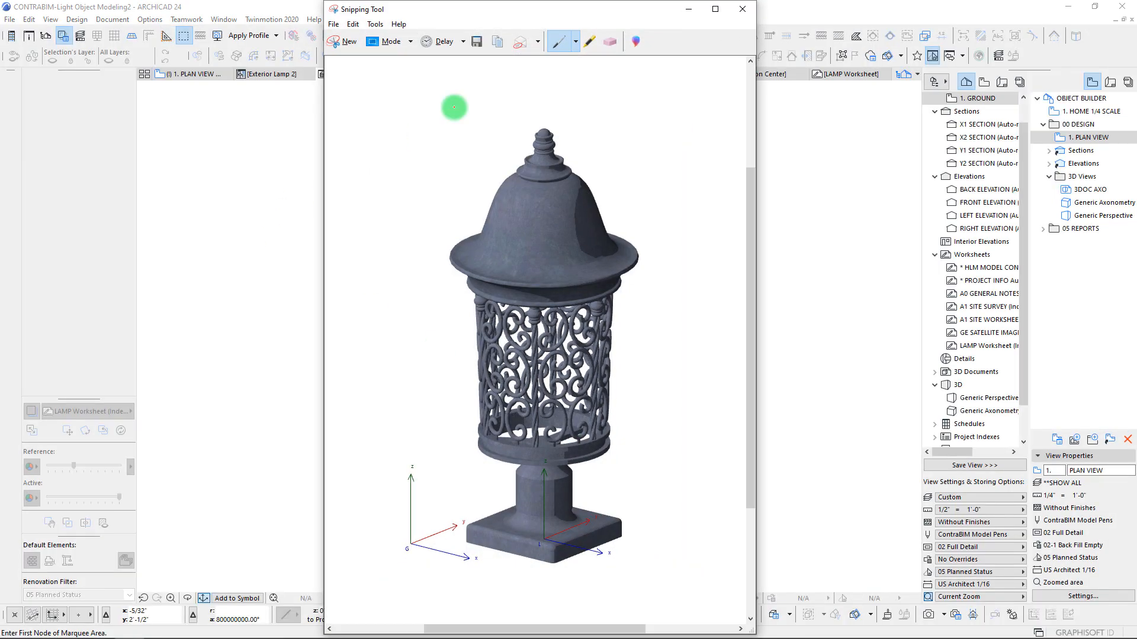
left_click_drag(499, 12, 0, 24)
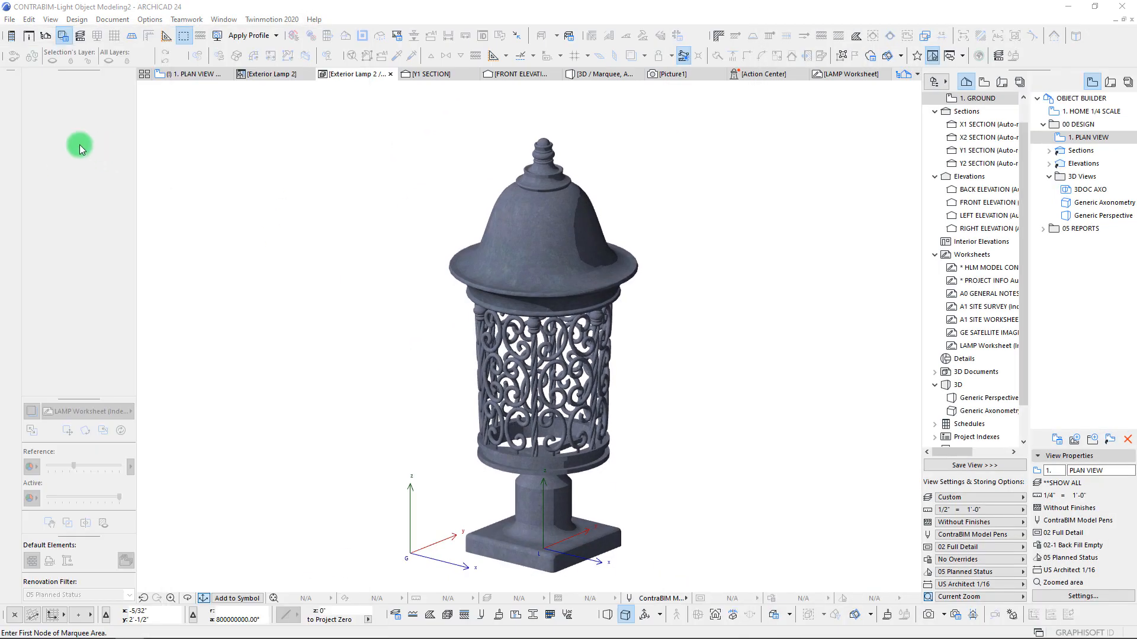
left_click(271, 75)
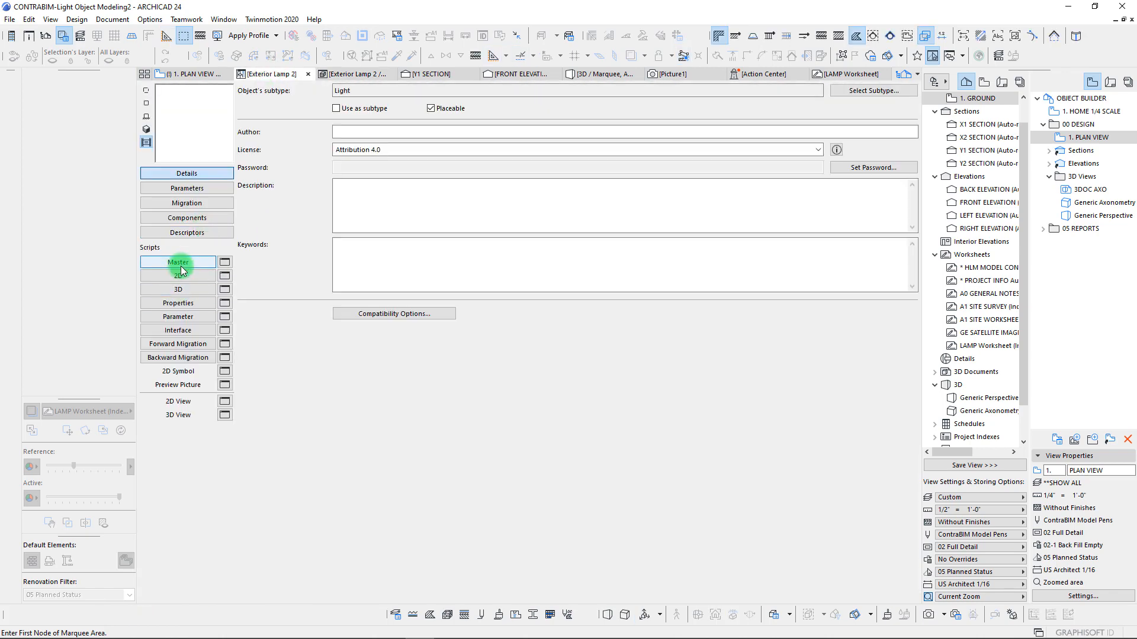
left_click(225, 386)
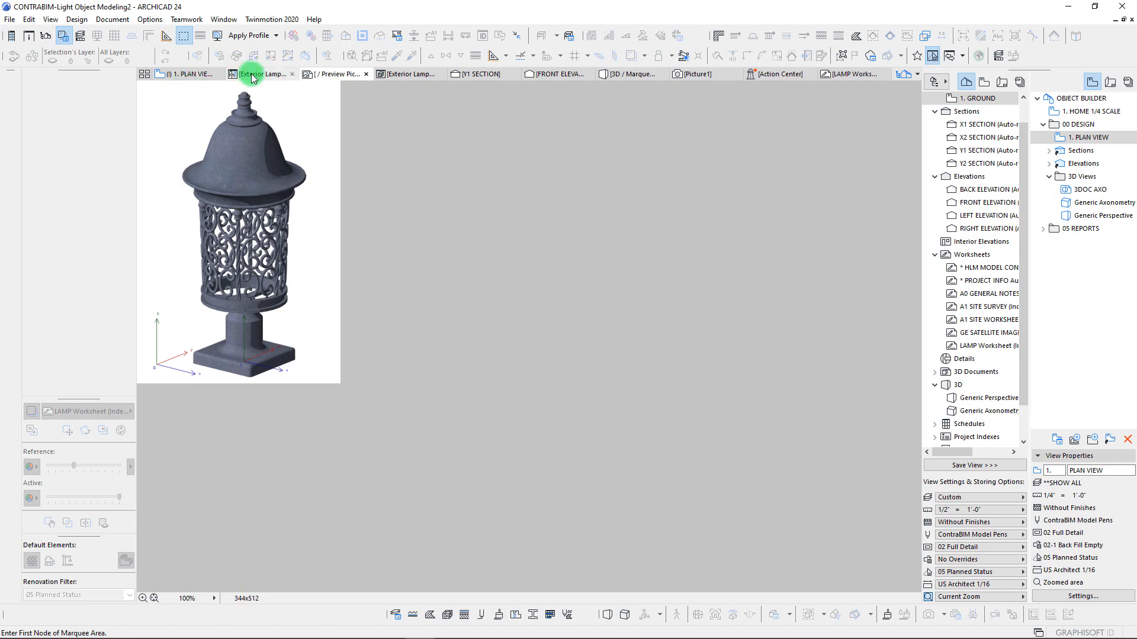
left_click(20, 18)
left_click(21, 94)
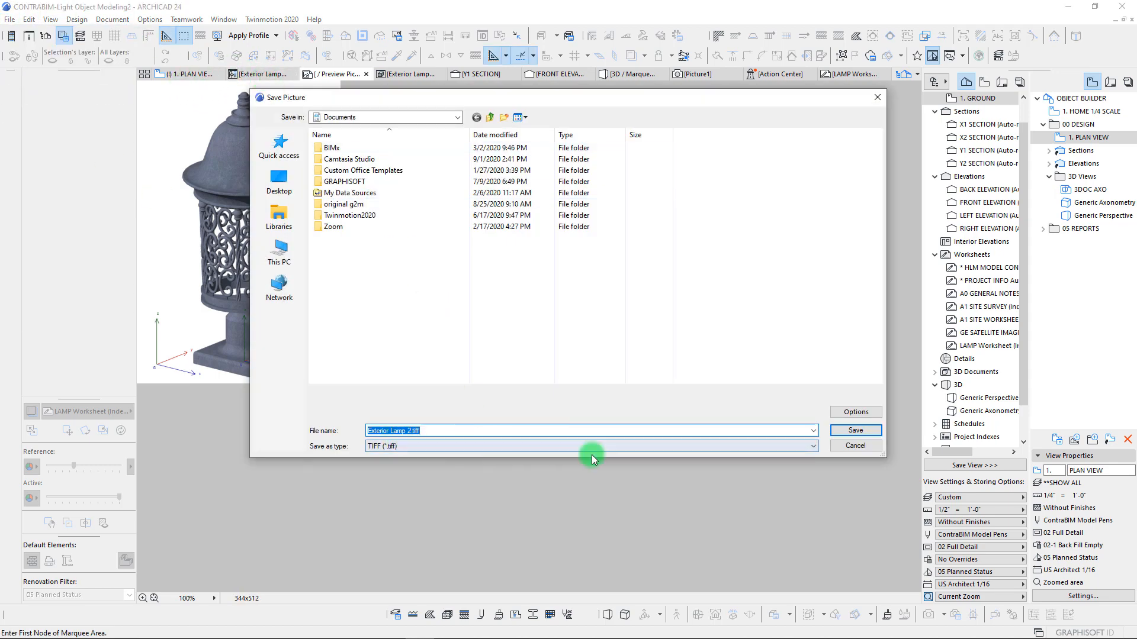
left_click(880, 450)
Open the library part's 2D Symbol and 2D View windows and inspect the lamp's plan linework, comparing it with the floor plan
left_click(242, 73)
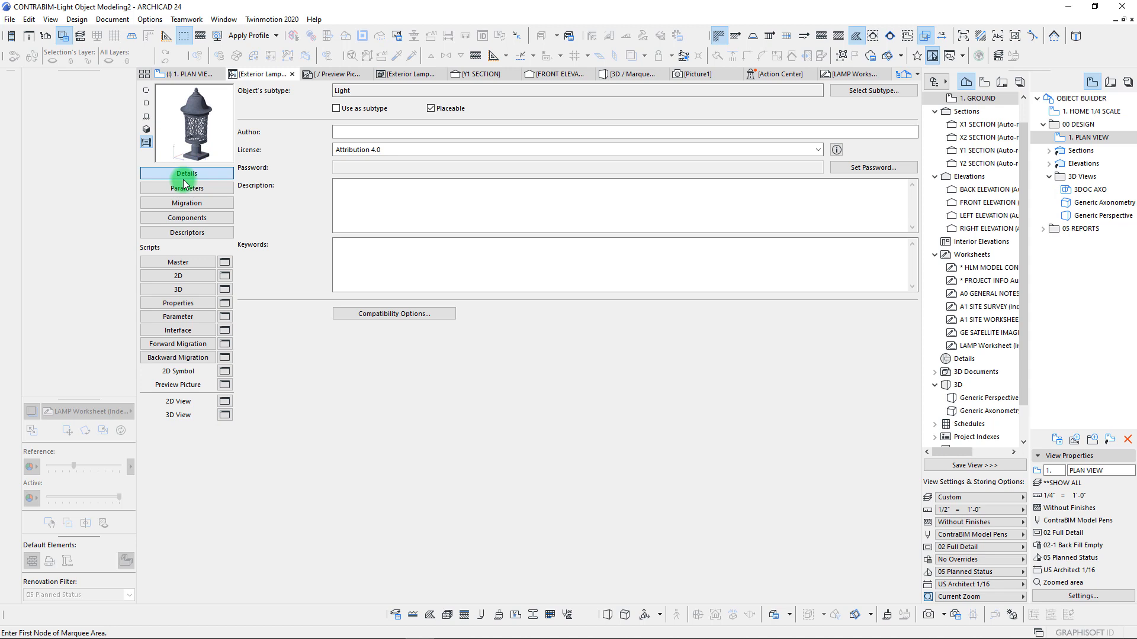
left_click(224, 373)
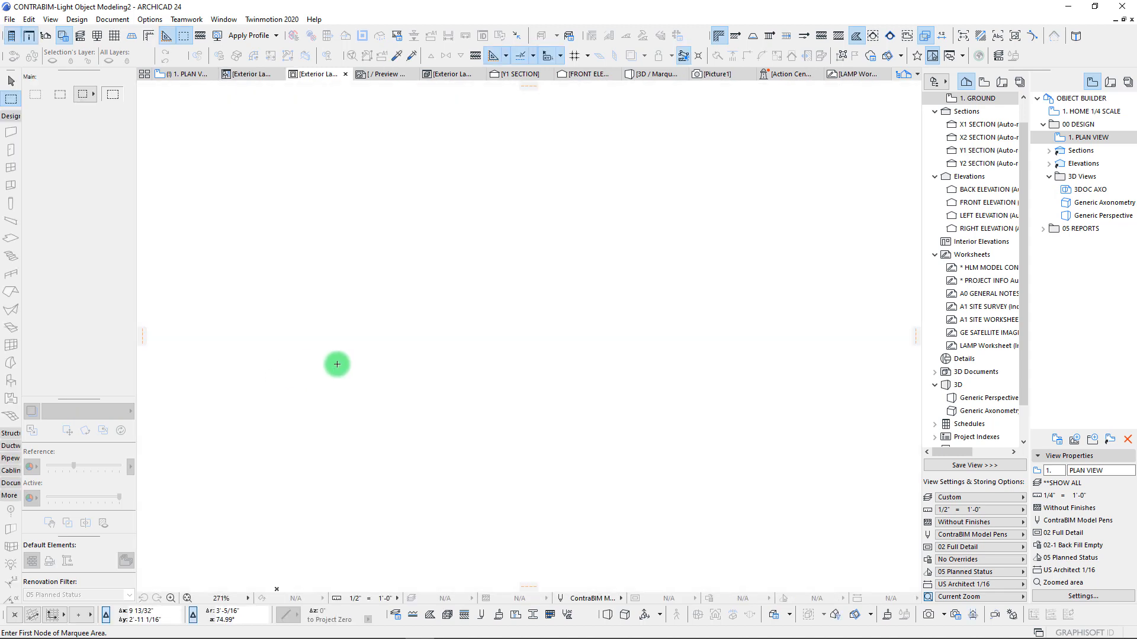
left_click(173, 78)
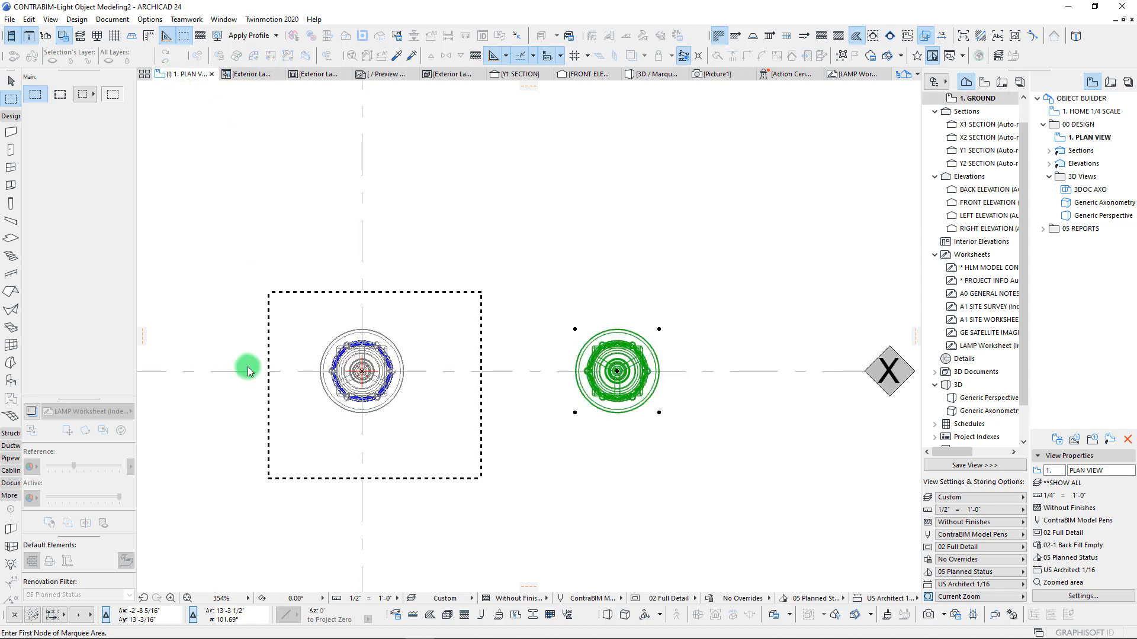
left_click(249, 75)
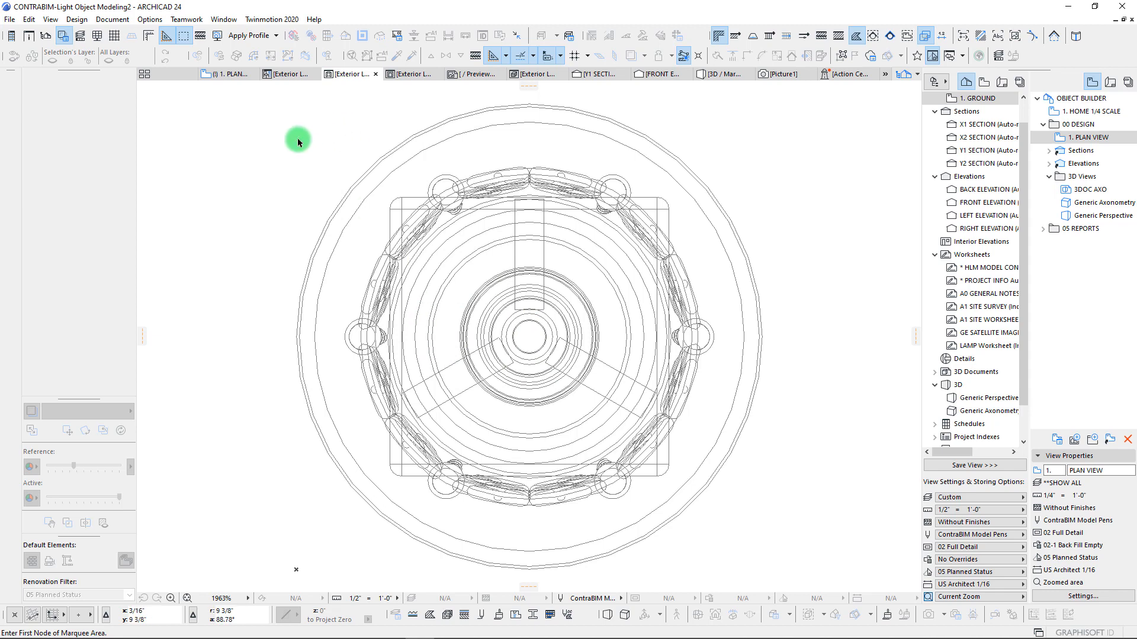
left_click(779, 525)
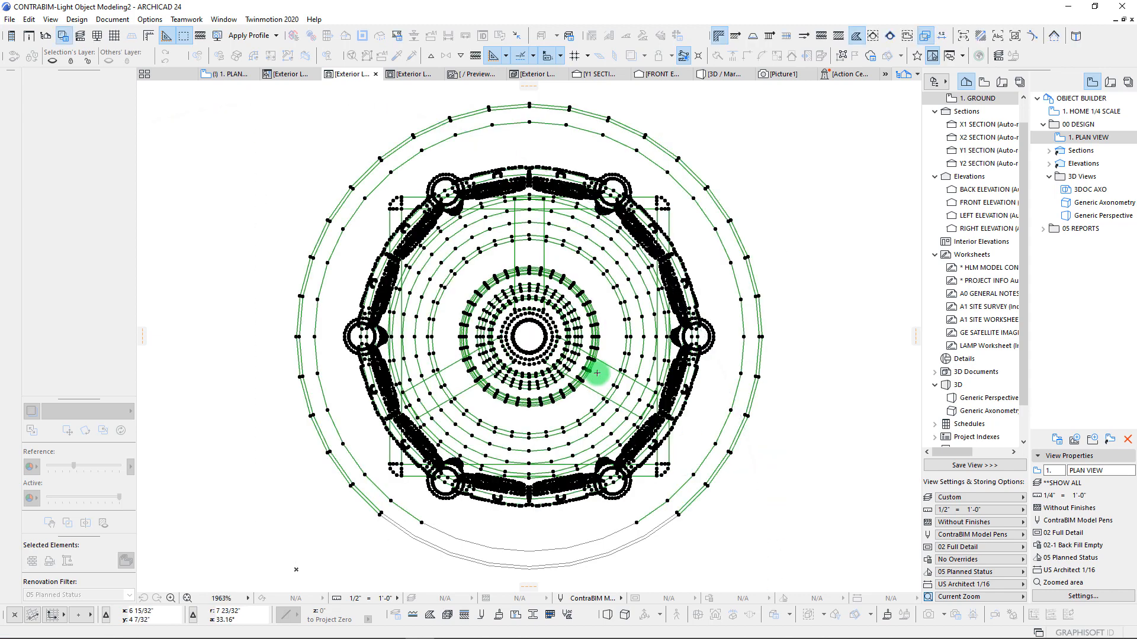
key("Escape")
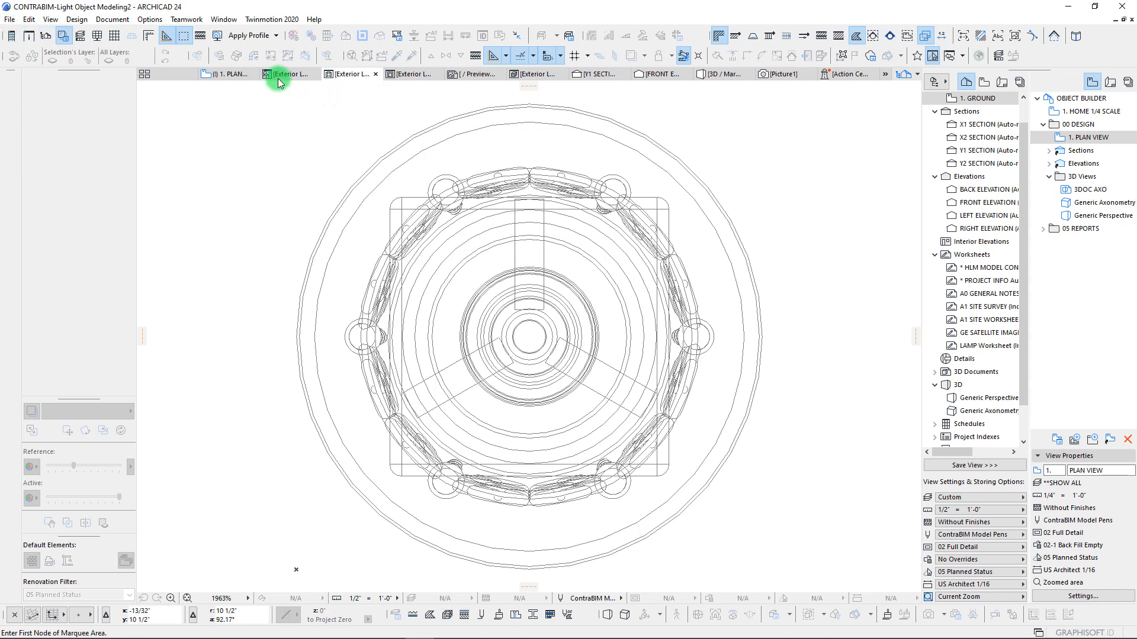
Return to the floor plan, examine the placed lamp's symbol up close, and clear the marquee and selection
left_click(231, 78)
left_click(542, 369)
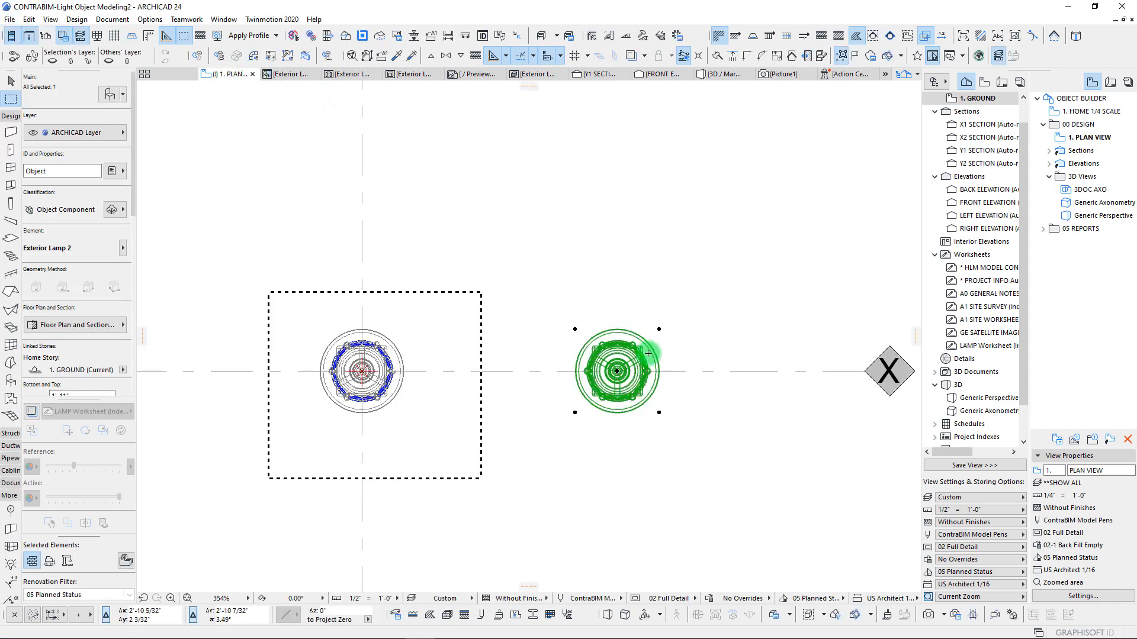
scroll(637, 350, "up", 4)
middle_click_drag(633, 348, 533, 277)
key("Escape")
key("Escape")
key("Escape")
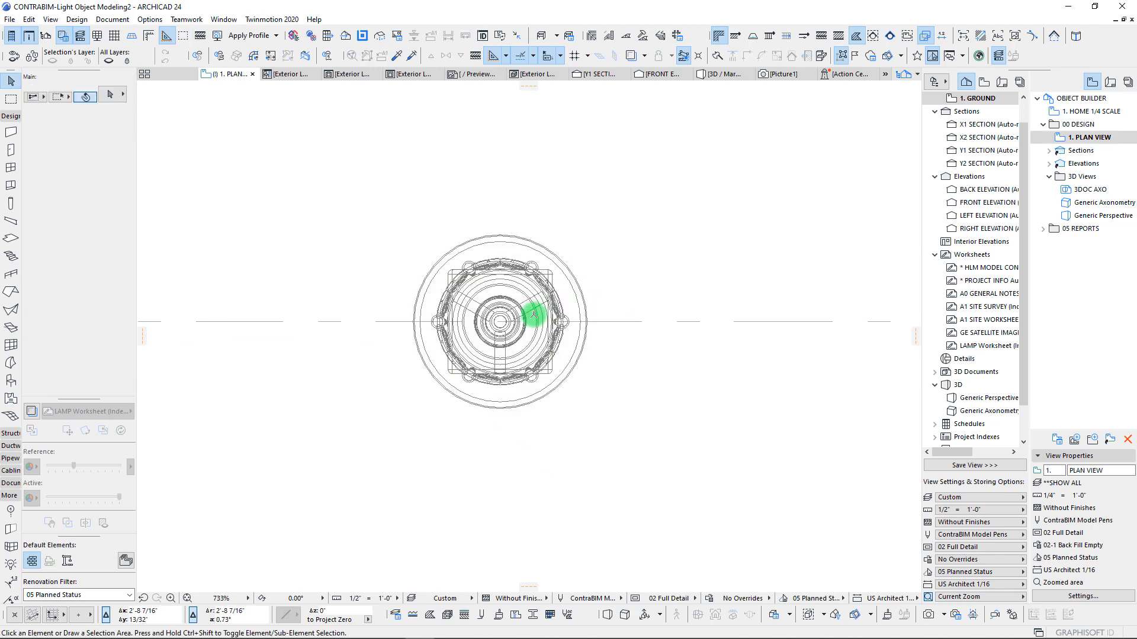
Select the placed Exterior Lamp 2 on the floor plan and show only it in the 3D window
scroll(533, 316, "down", 7)
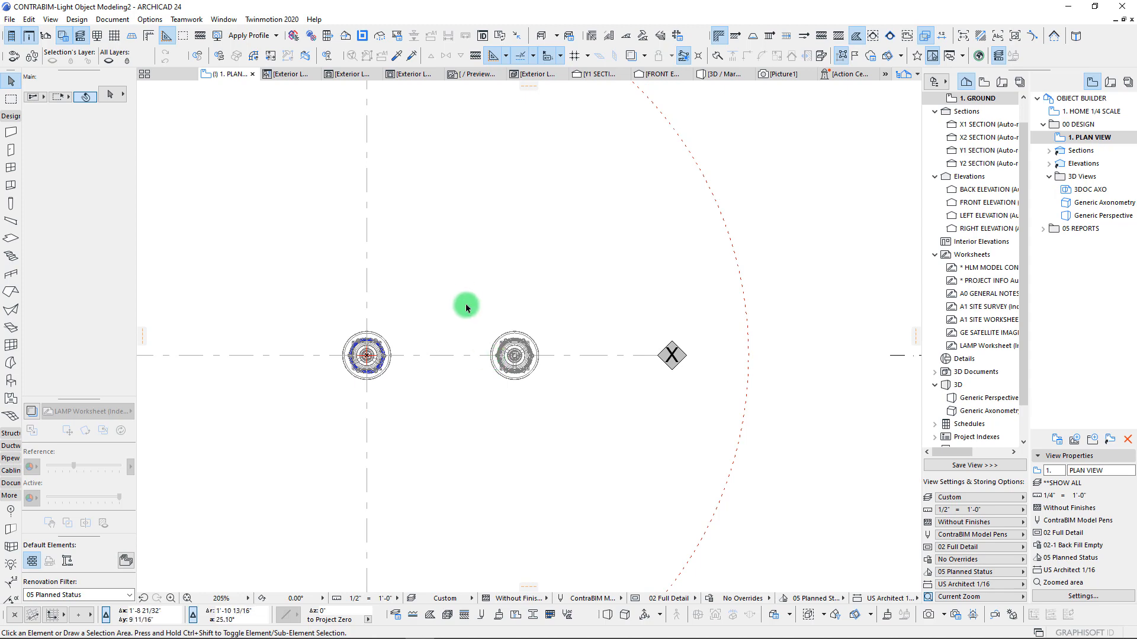
left_click_drag(466, 307, 556, 434)
key("F3")
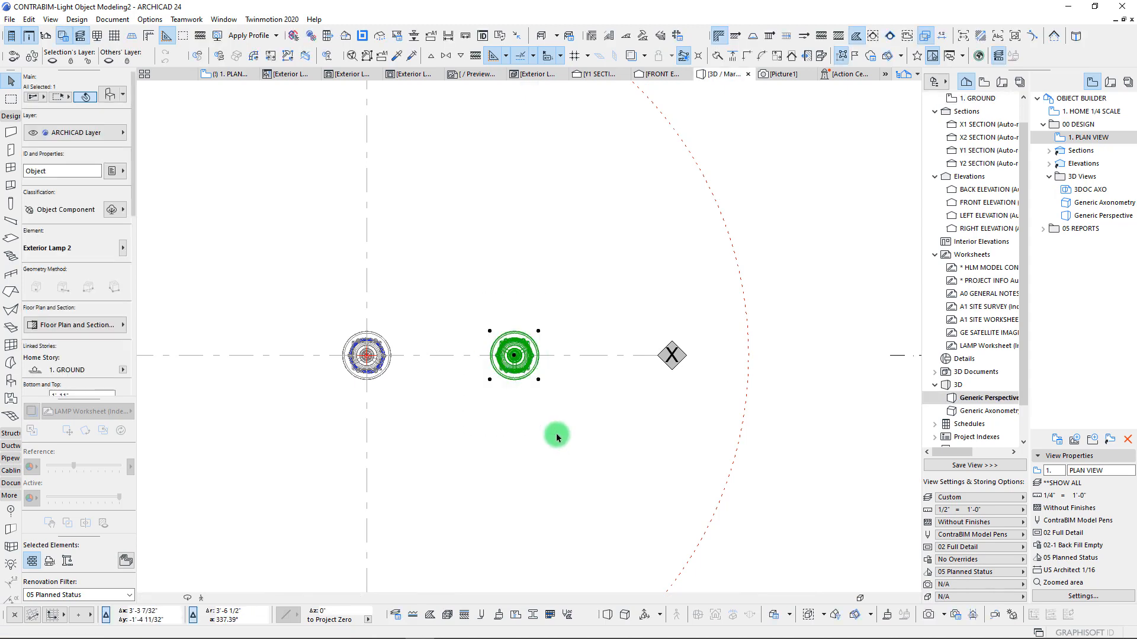
middle_click_drag(543, 362, 297, 338, "shift")
scroll(543, 372, "up", 4)
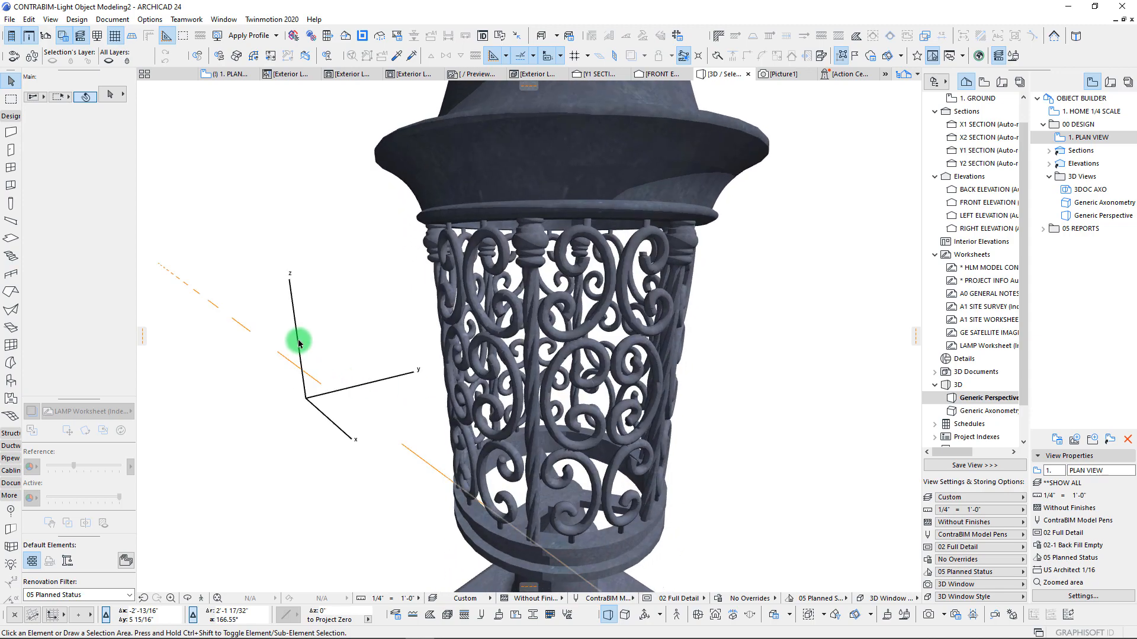
Try the Basic + Contours and Monochrome Black 3D styles on the lamp
right_click(299, 340)
mouse_move(363, 349)
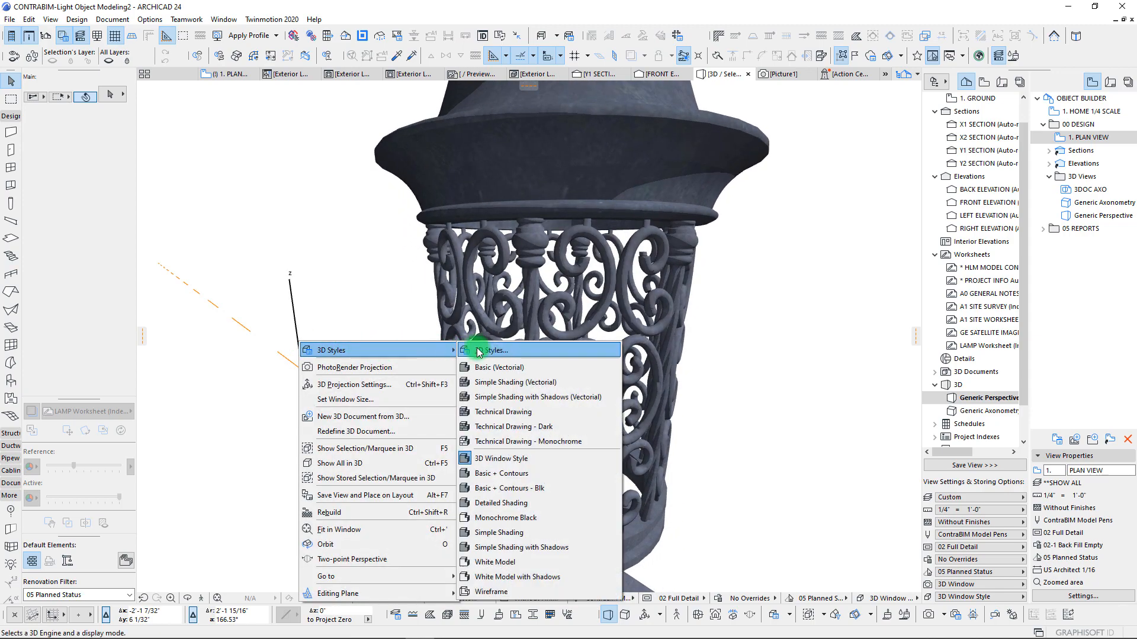
left_click(514, 474)
middle_click_drag(517, 391, 354, 320, "shift")
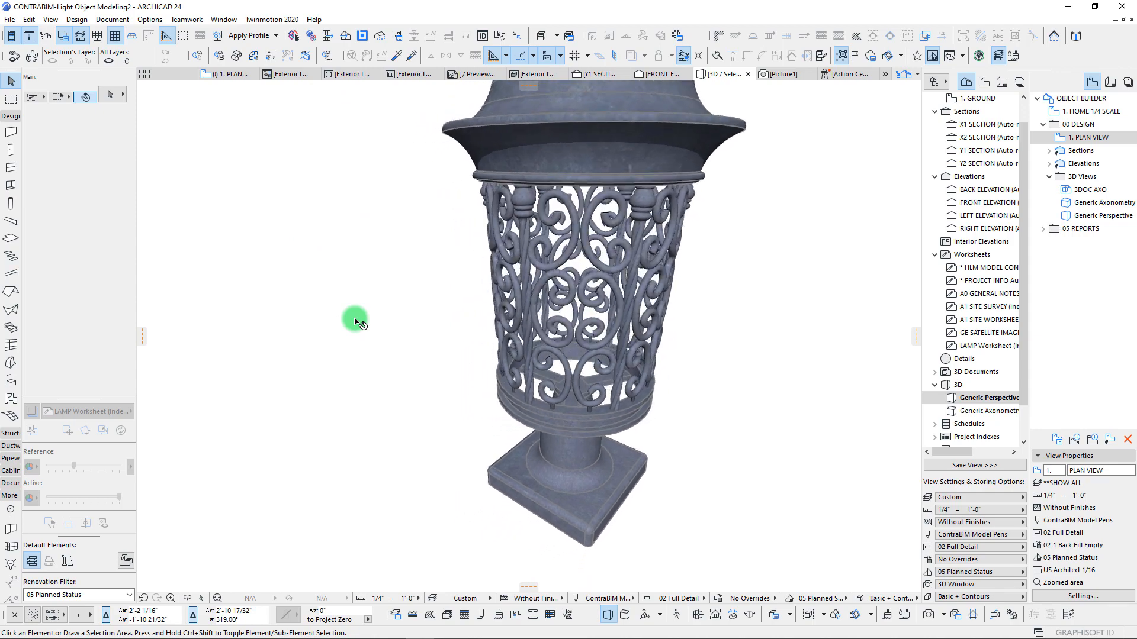
right_click(327, 375)
mouse_move(355, 379)
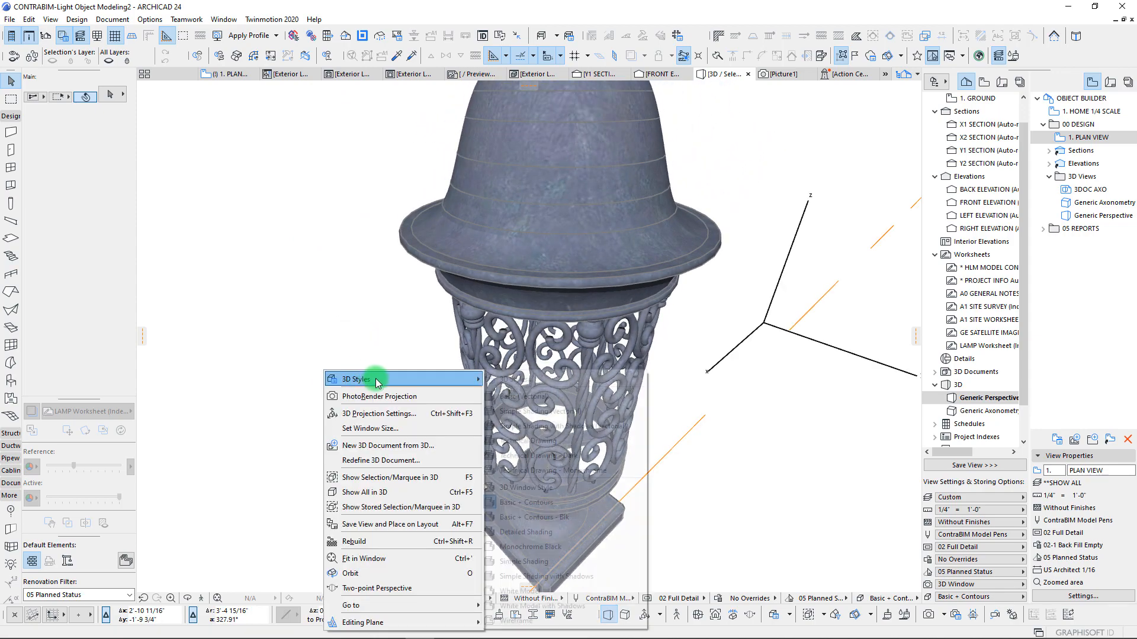
left_click(531, 547)
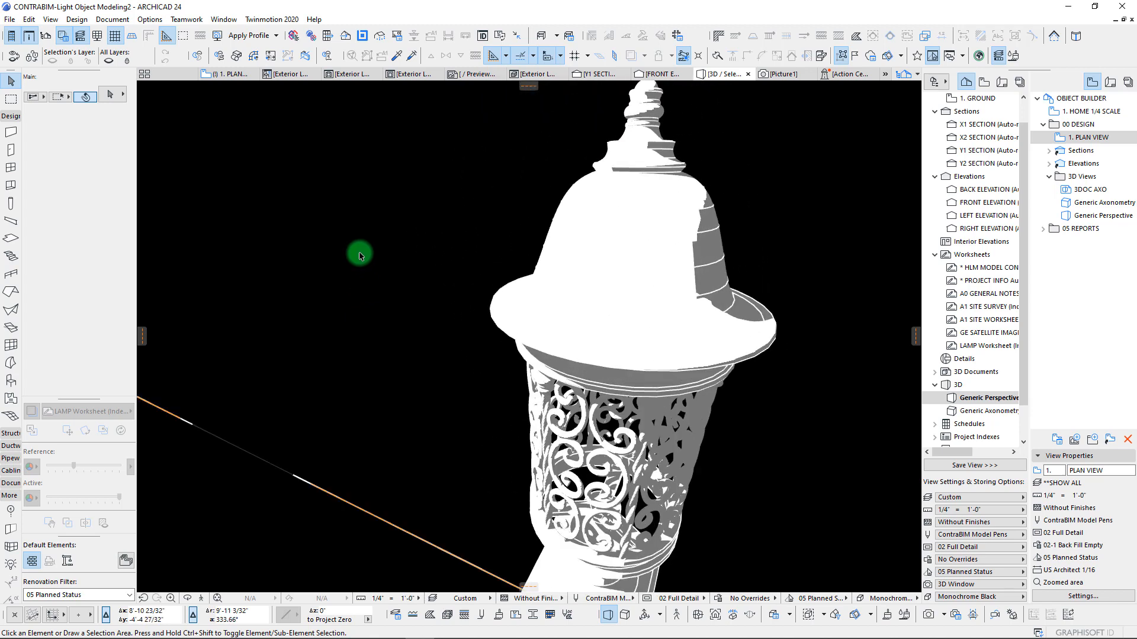
Set the 3D window's style to Detailed Shading
right_click(360, 255)
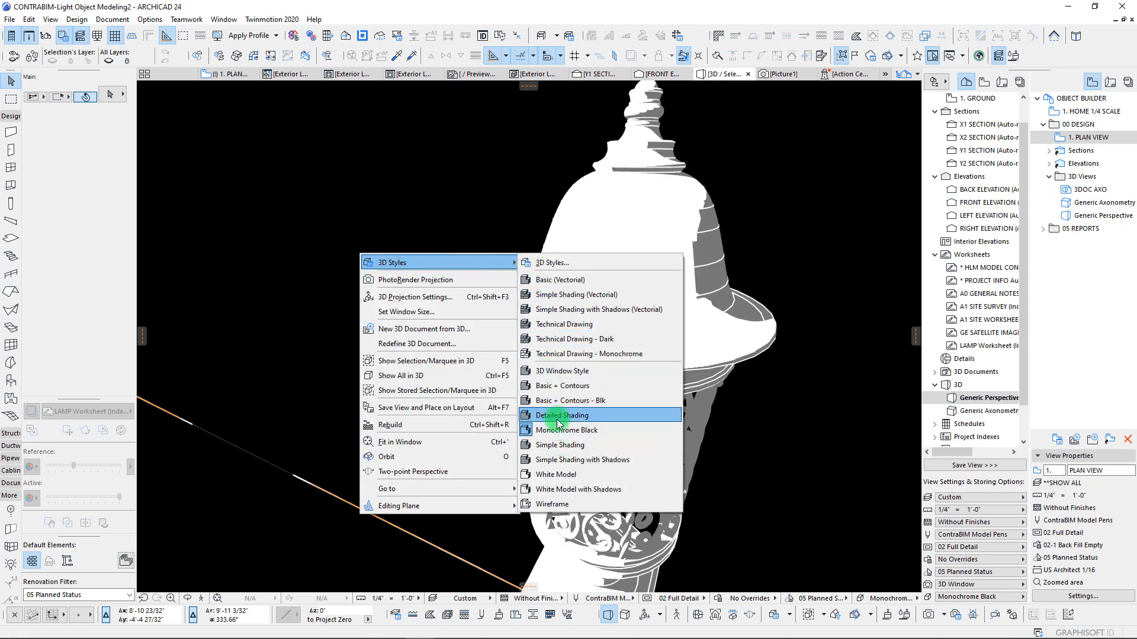
left_click(558, 421)
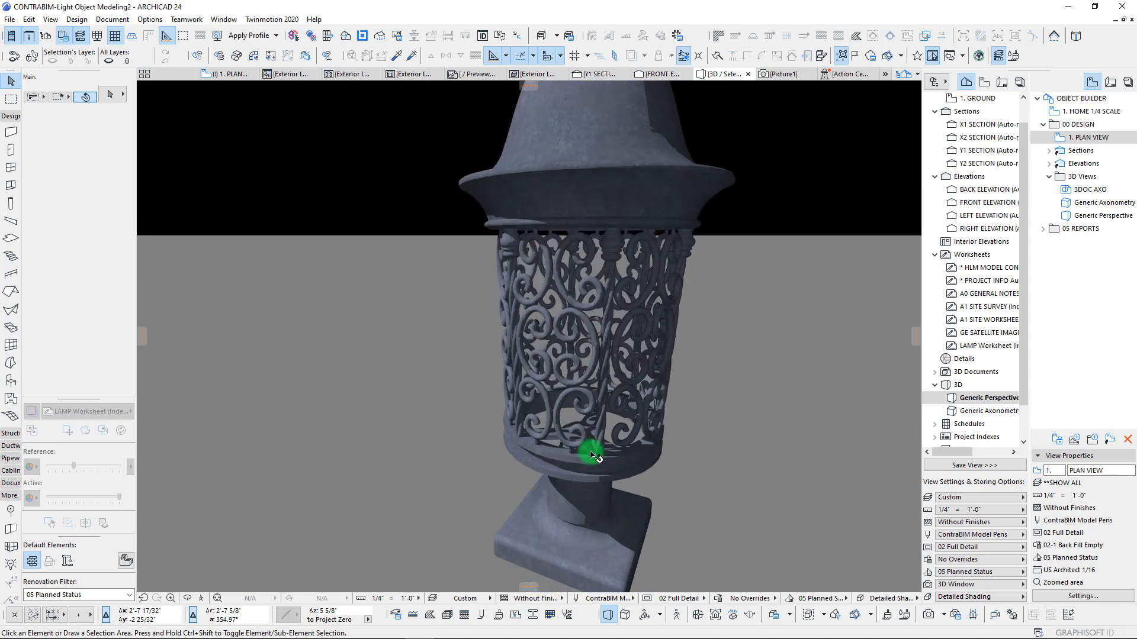
Examine the finished lamp in 3D from several angles, including its scrollwork, dome and base
scroll(592, 456, "up", 5)
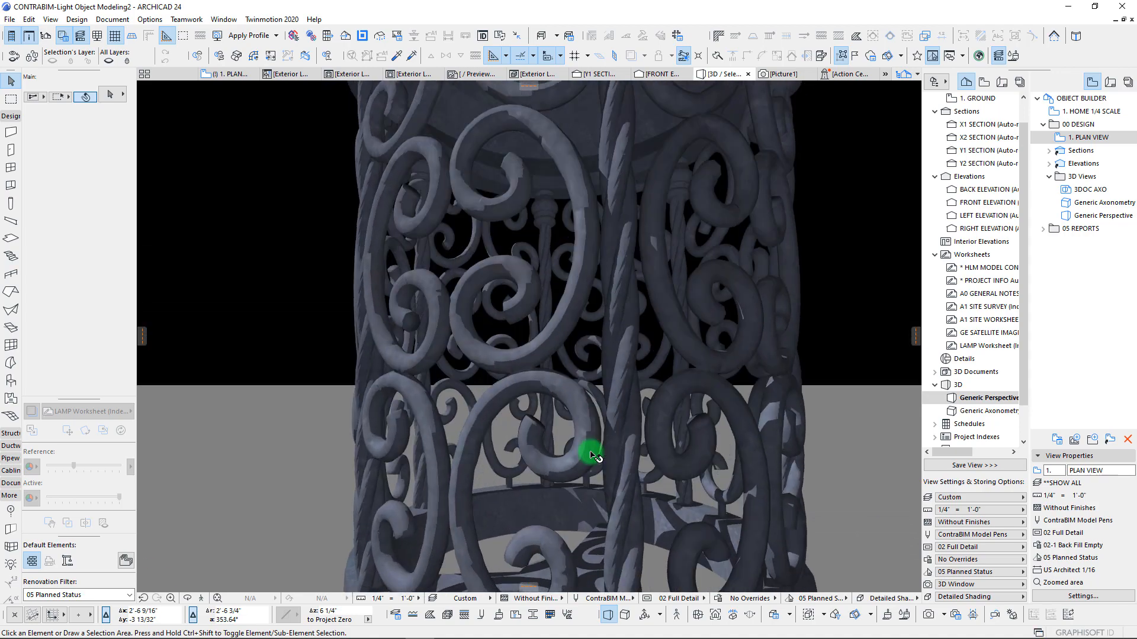
scroll(592, 456, "down", 10)
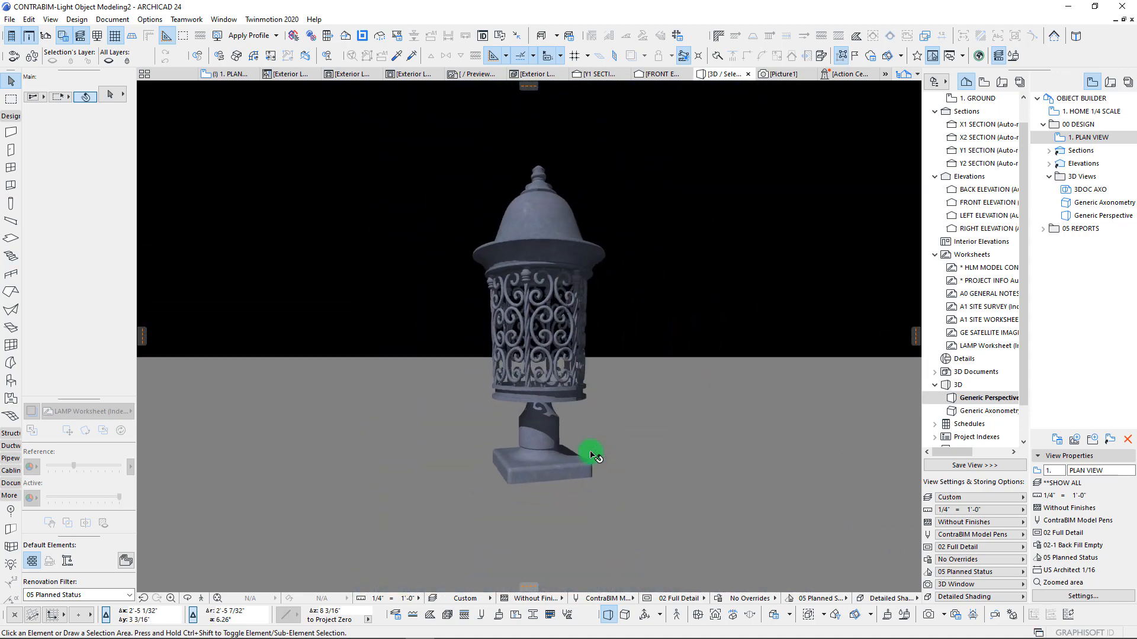
scroll(592, 456, "up", 5)
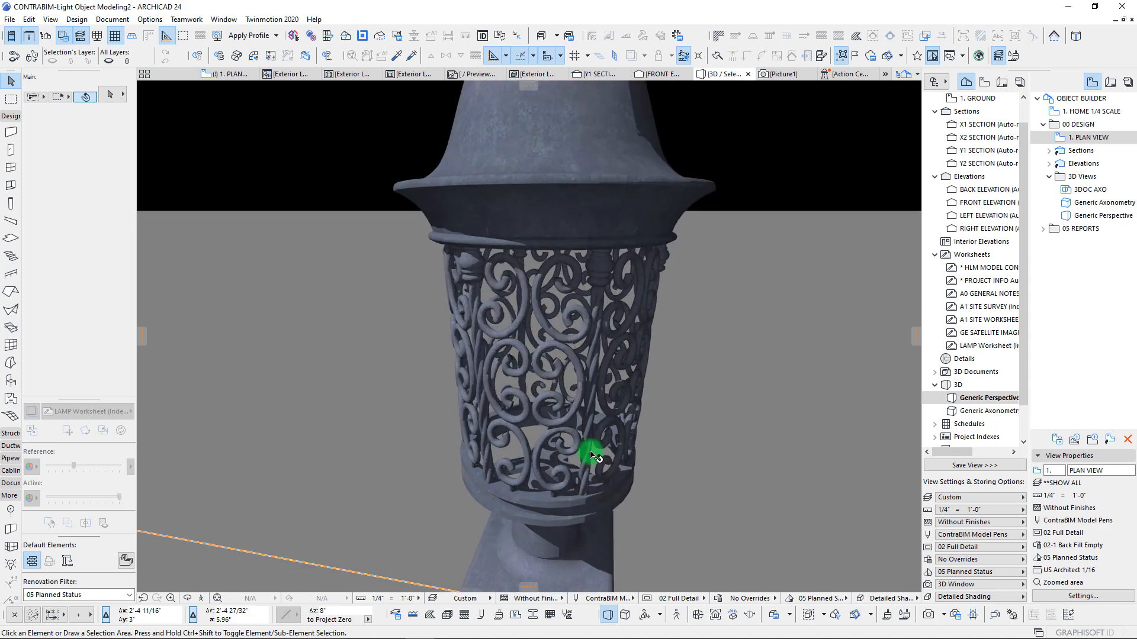
scroll(592, 455, "down", 8)
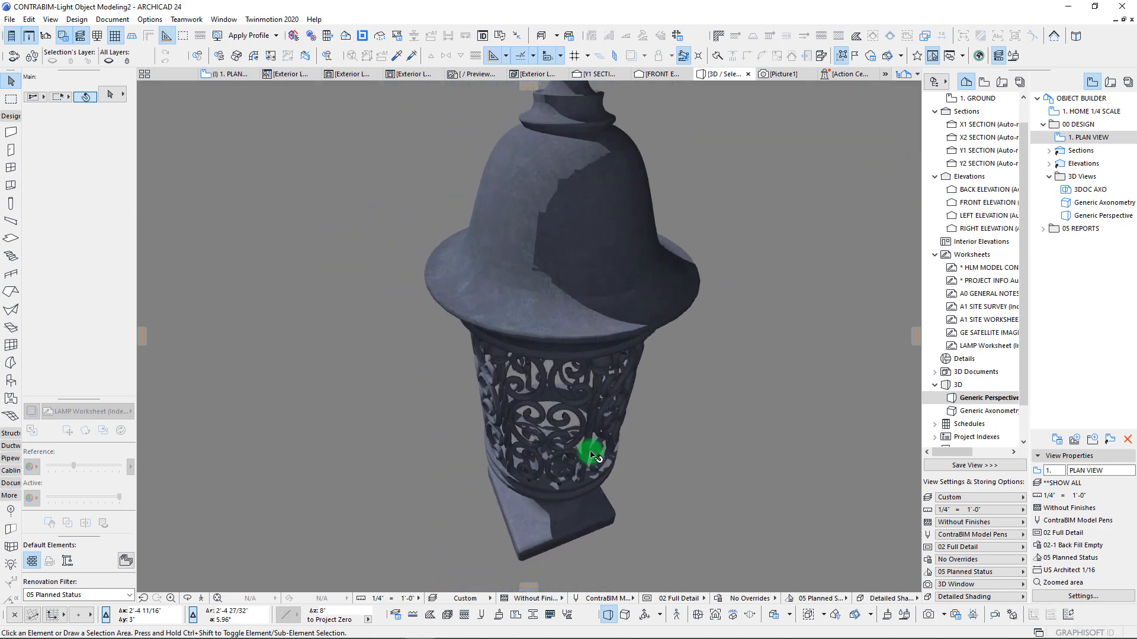
scroll(594, 456, "up", 4)
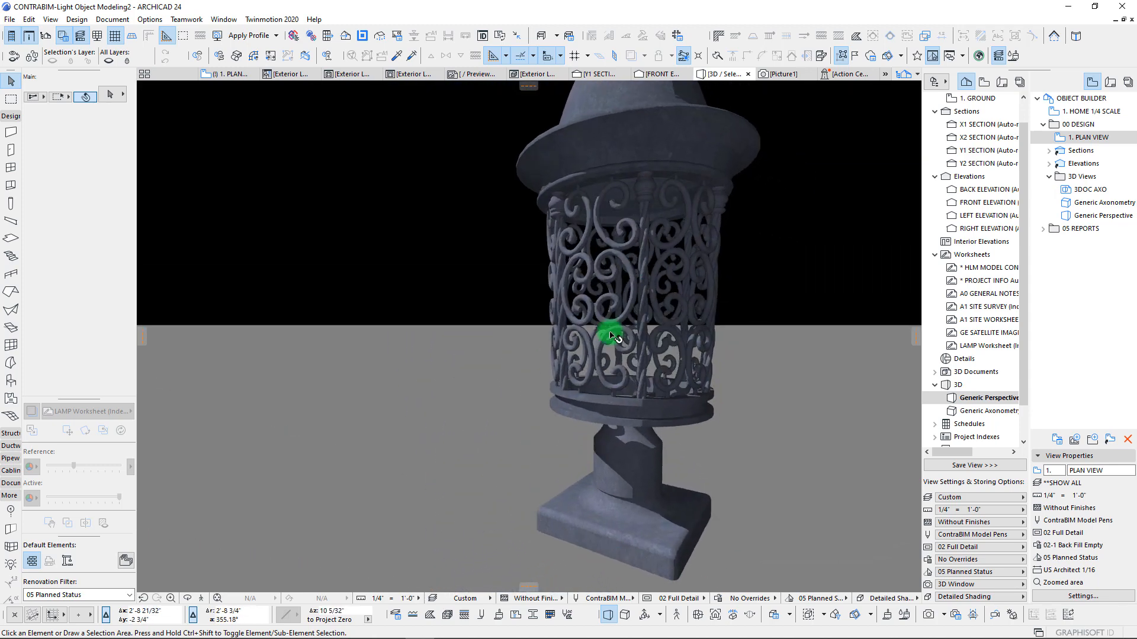
scroll(611, 335, "up", 5)
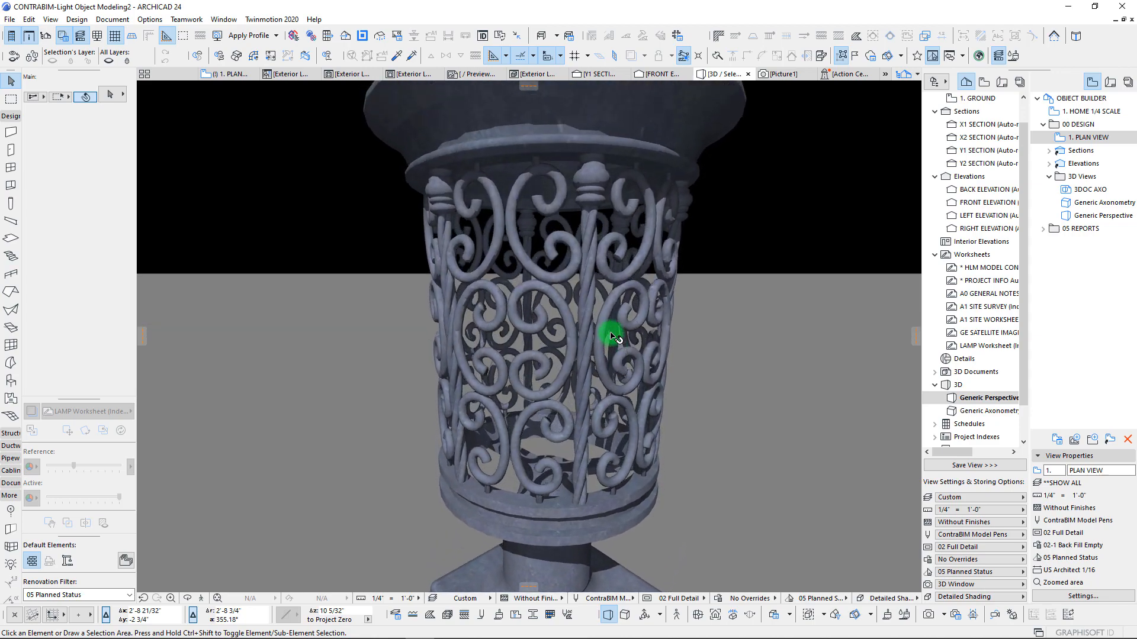
middle_click_drag(610, 336, 612, 336, "shift")
scroll(611, 336, "down", 5)
scroll(612, 336, "up", 6)
scroll(612, 335, "down", 3)
scroll(611, 336, "down", 3)
scroll(612, 336, "down", 3)
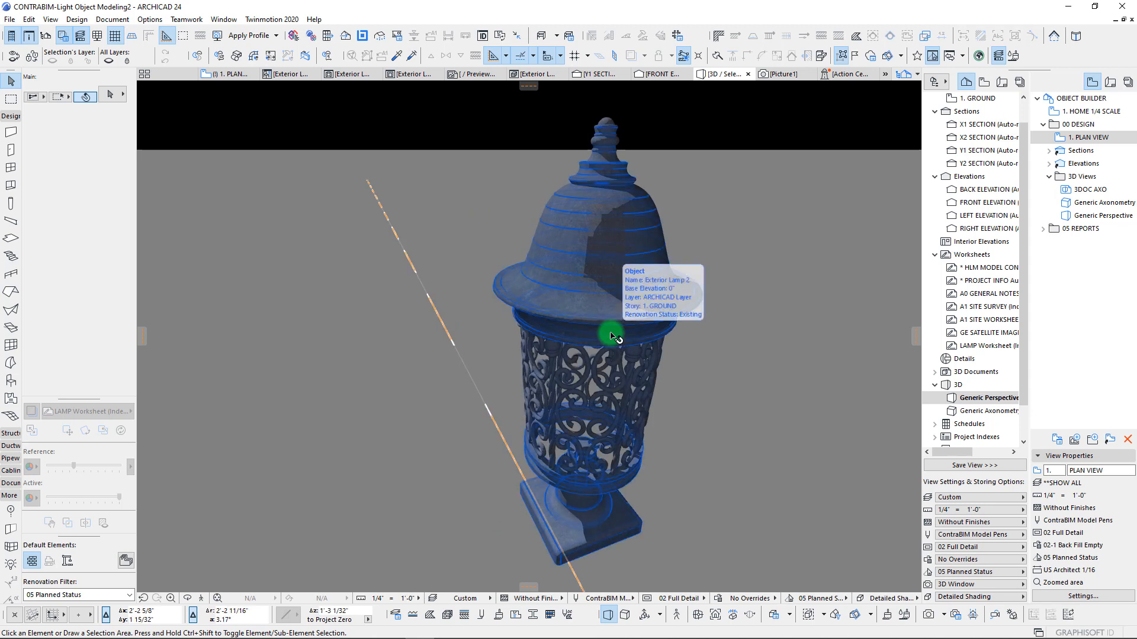
middle_click_drag(611, 336, 537, 319)
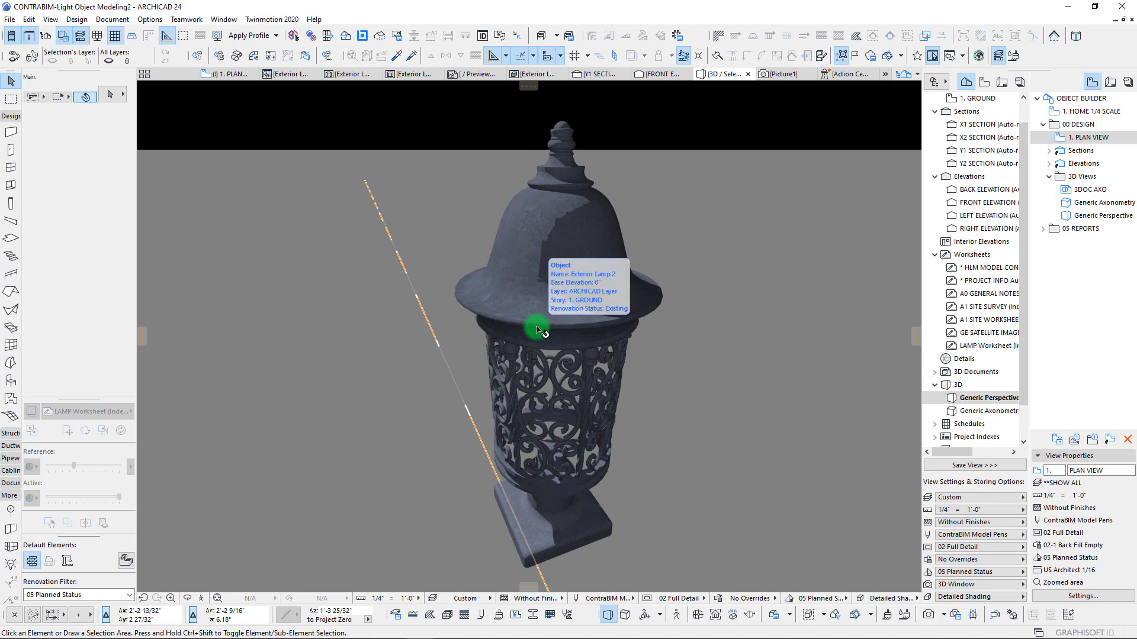
middle_click_drag(278, 400, 278, 399, "shift")
scroll(277, 400, "up", 3)
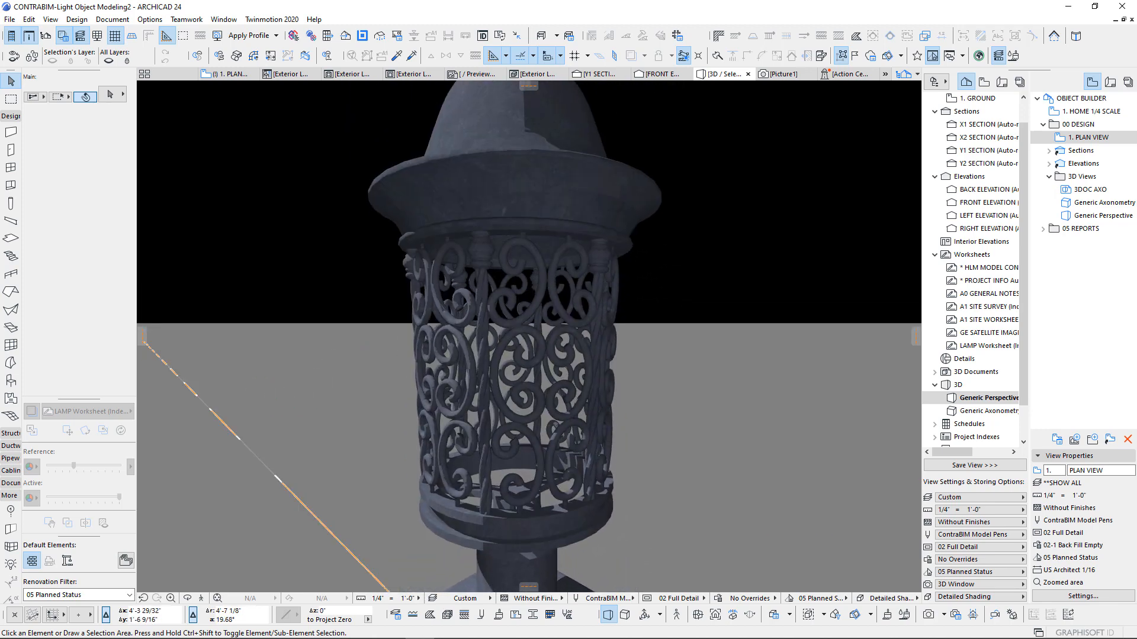